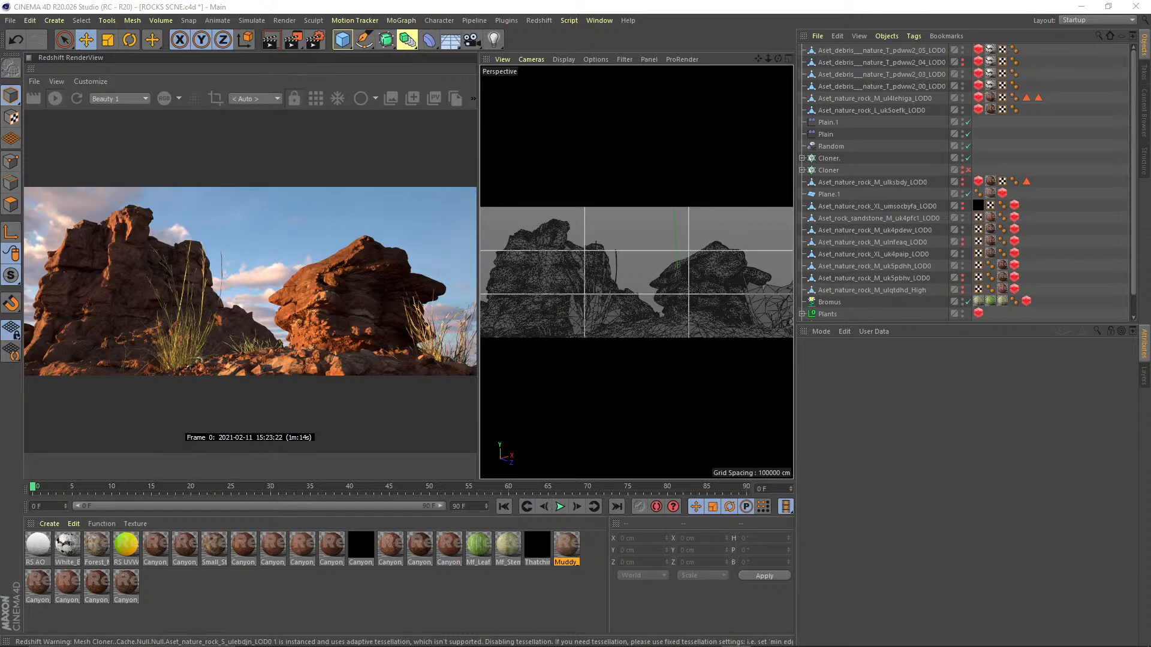
drag(1150, 276, 1150, 384)
key(alt+Tab)
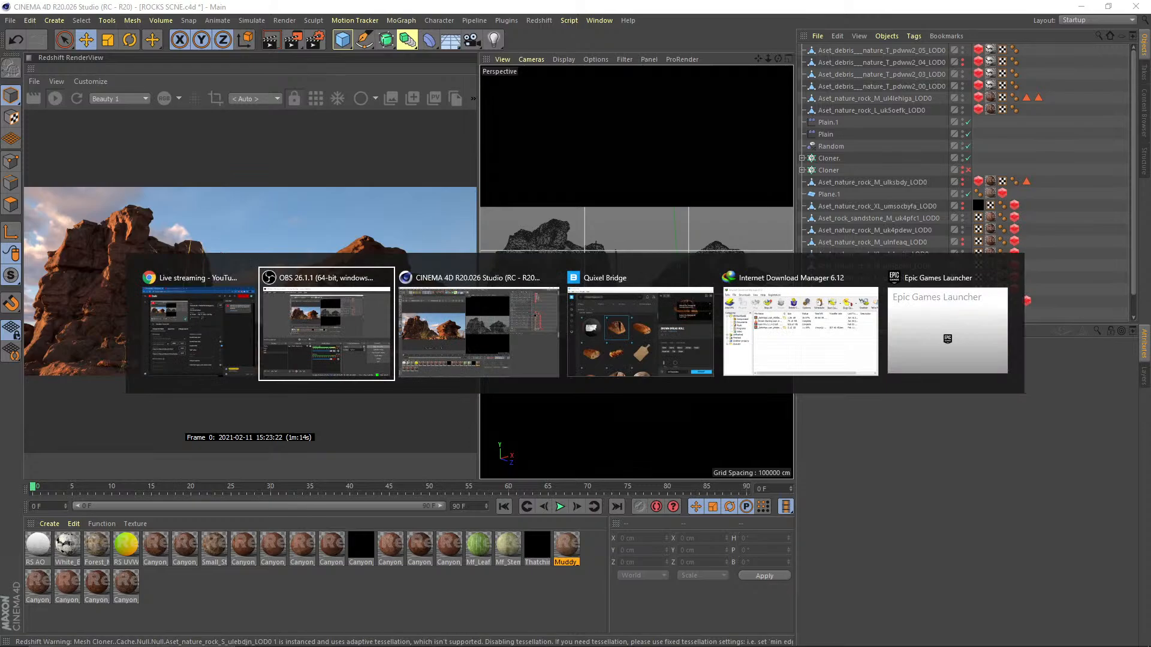
key(alt+Tab)
key(alt+Tab)
key(alt+Tab)
key(alt+Tab)
key(alt+Tab)
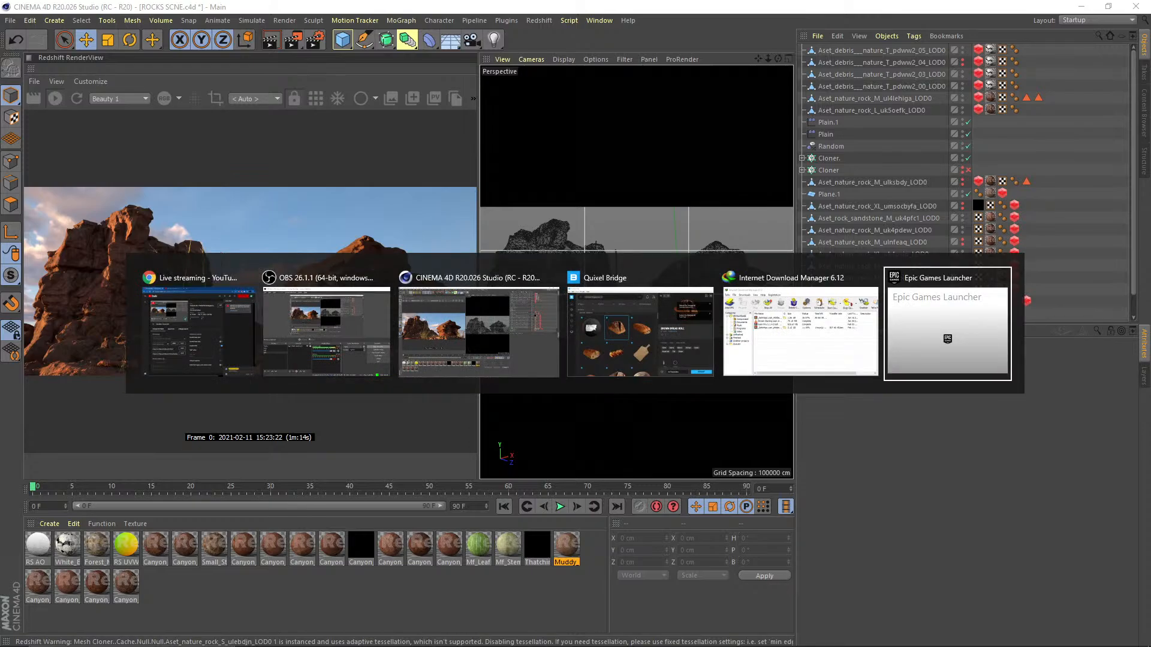
key(alt+Tab)
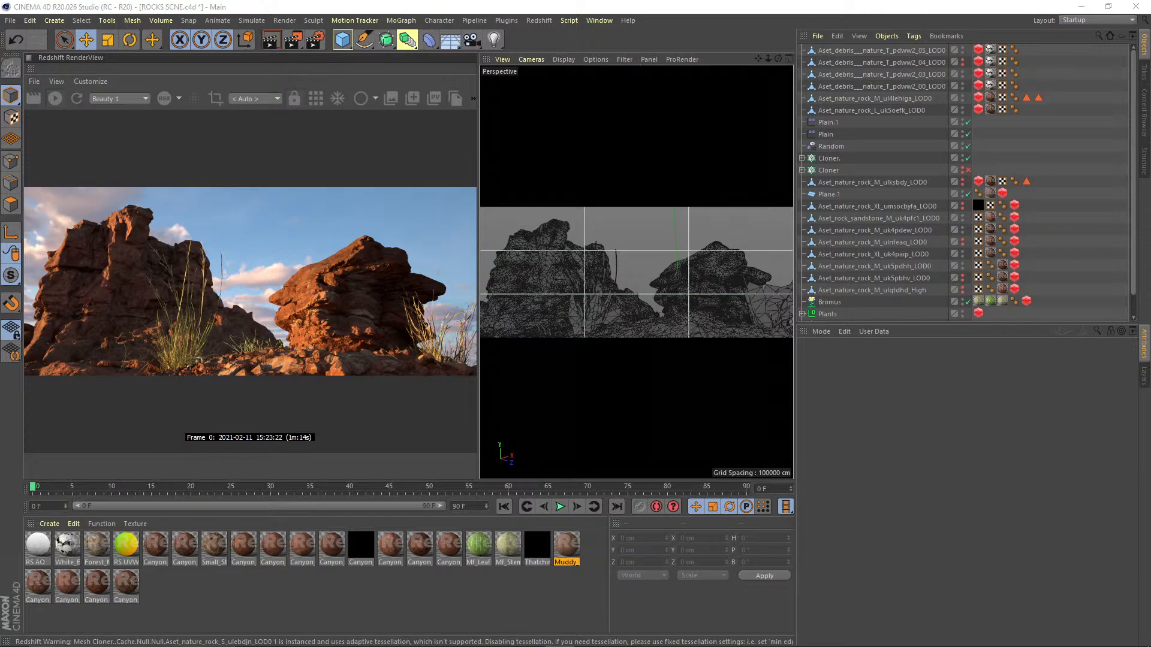
key(alt+Tab)
- Enlarge the scene object list downward until it reaches the last entry, RS Camera.1
drag(862, 322, 854, 409)
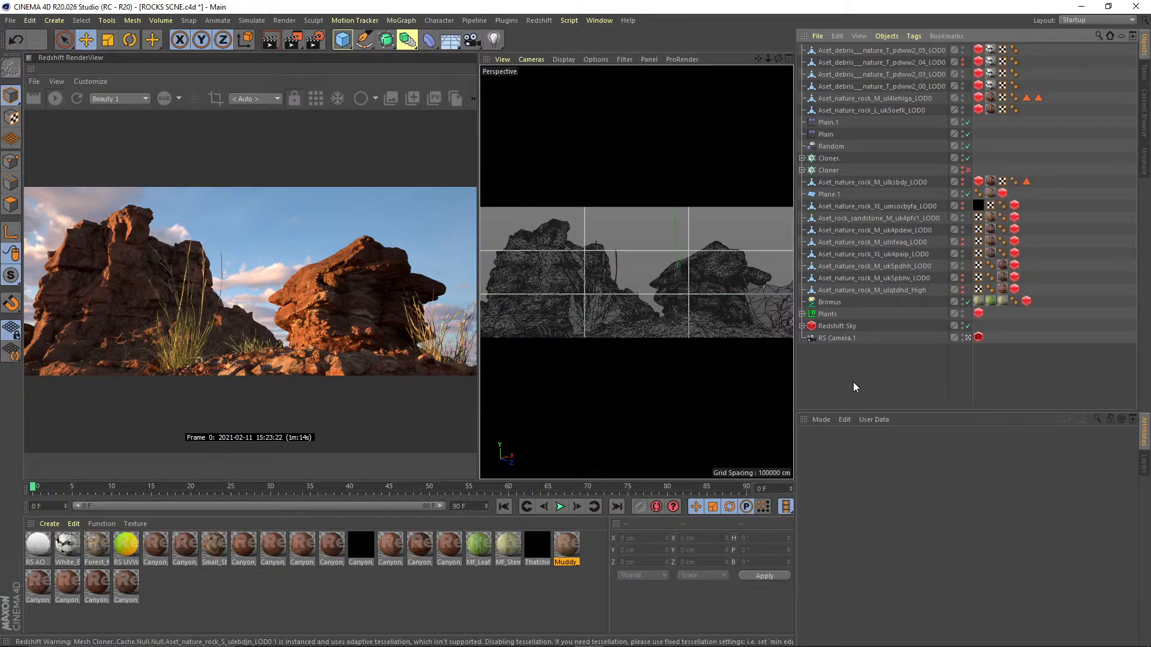
- Search the system for "brid" and launch Quixel Bridge
key(super)
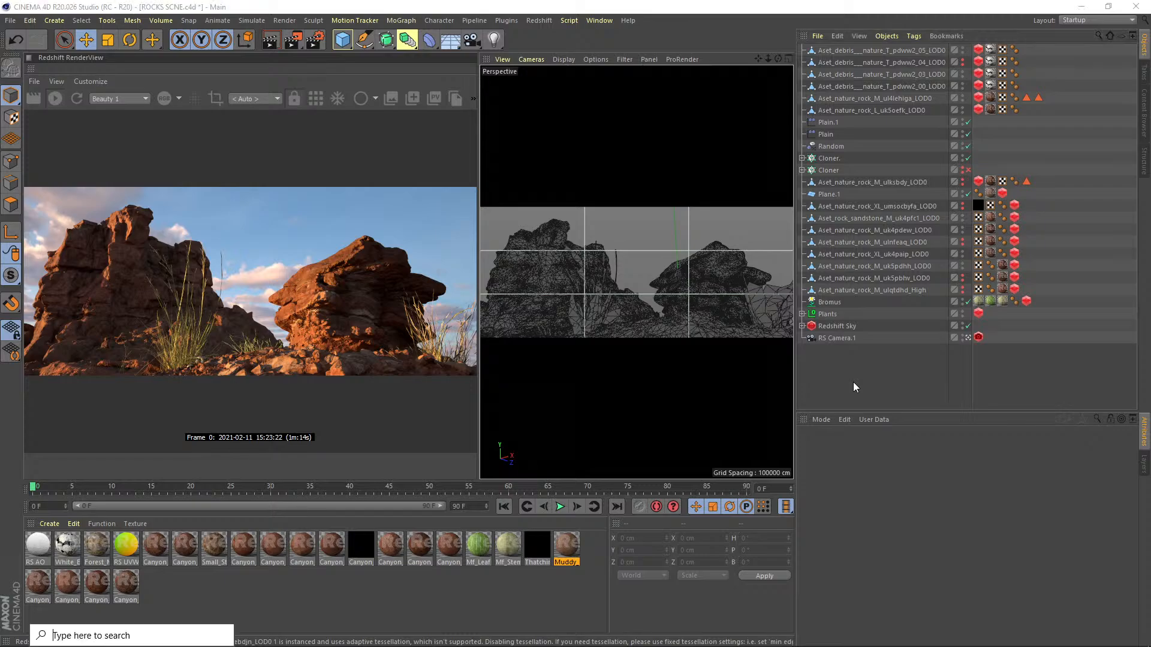
text(mega)
key(BackSpace)
key(BackSpace)
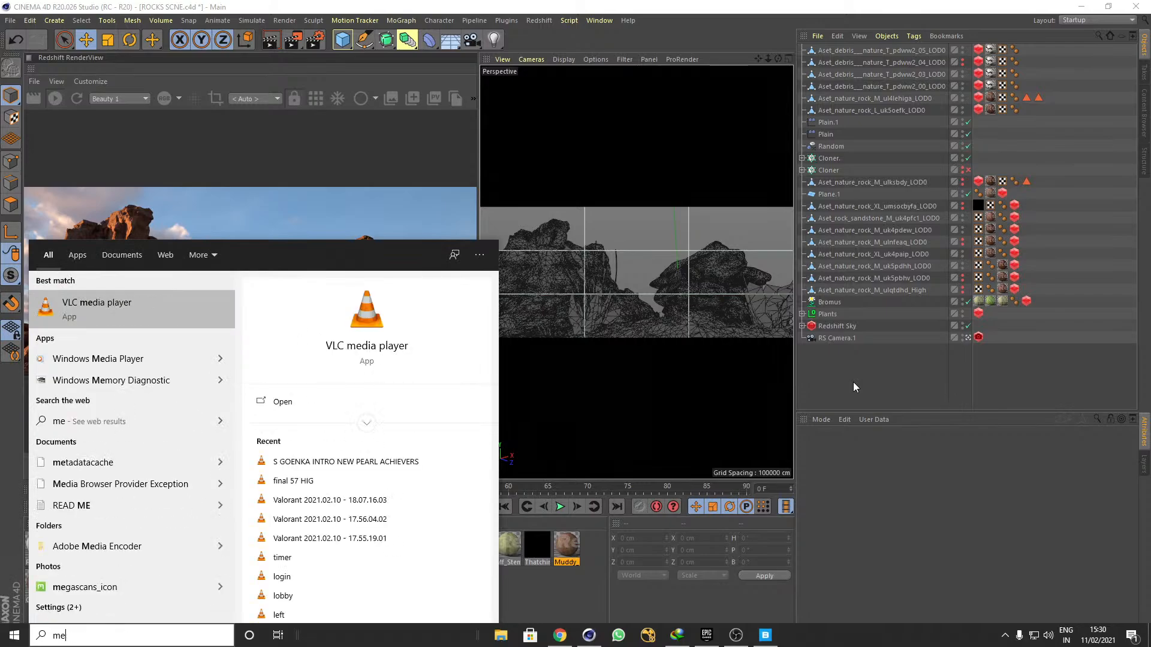
key(BackSpace)
key(BackSpace)
text(brid)
key(Return)
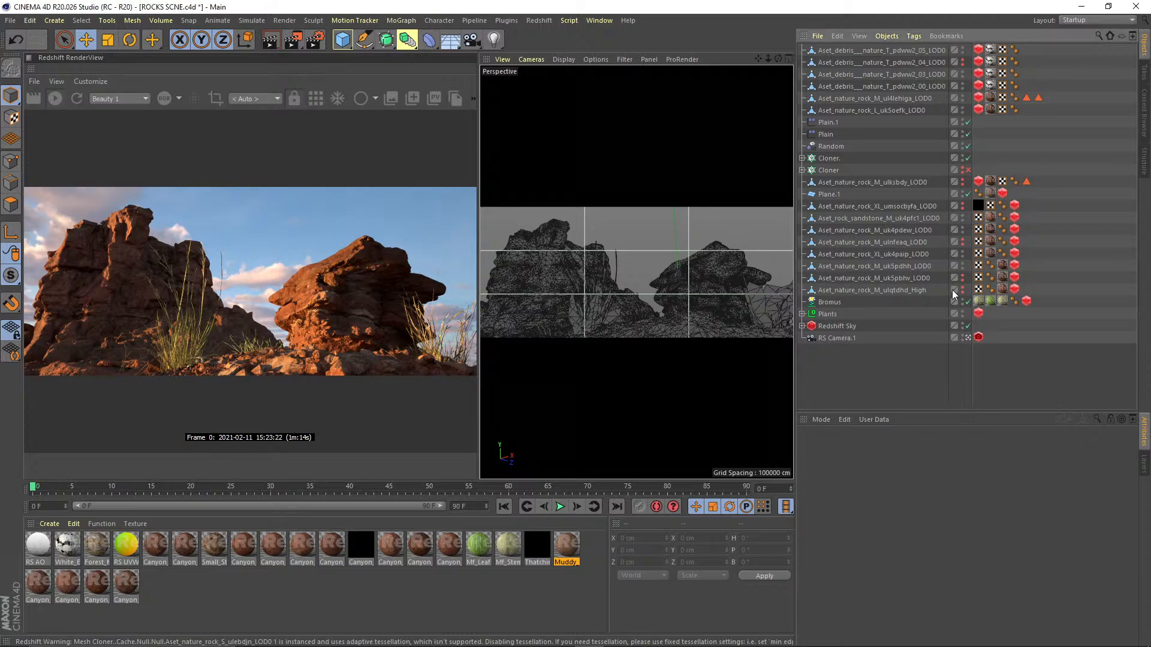
- Leave the RS Camera.1 view and examine the rock arrangement, plants and ground plane from several angles
click(968, 338)
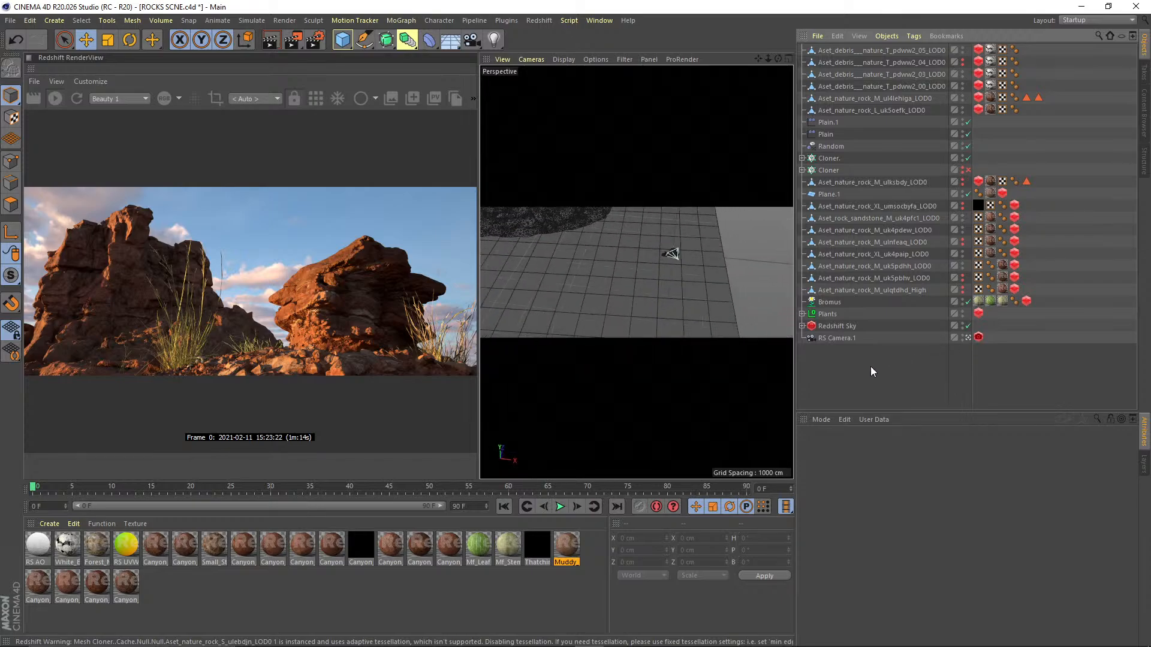
alt+middle_drag(613, 267, 652, 341)
scroll(652, 342, down, 3)
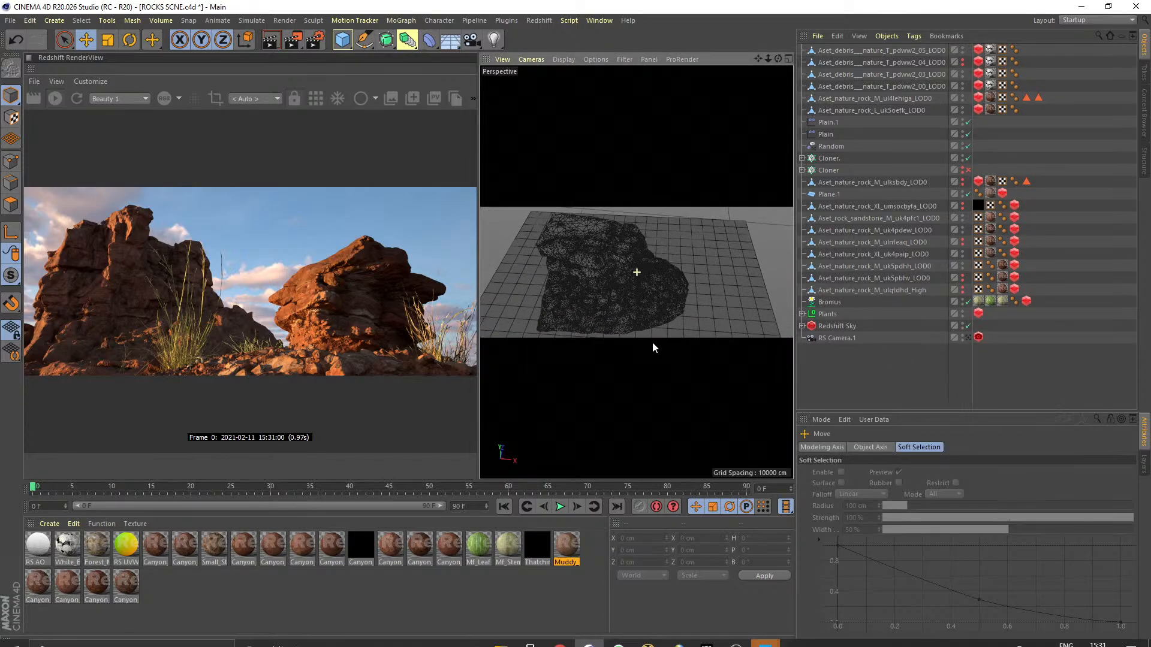
alt+drag(653, 341, 635, 280)
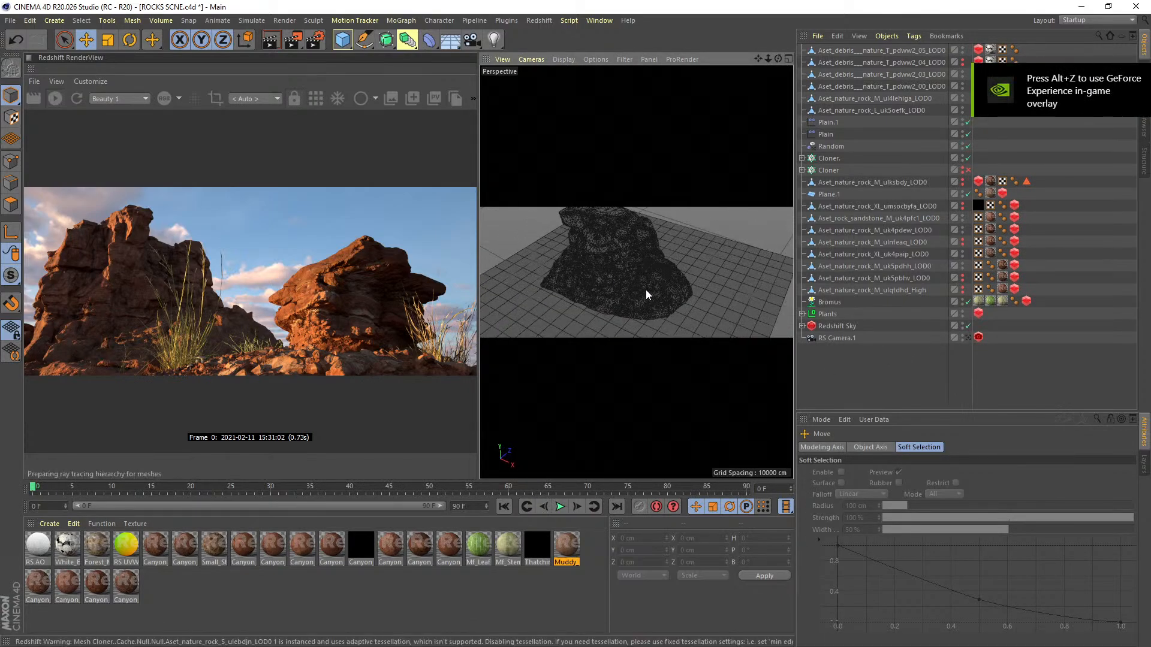
alt+drag(668, 300, 612, 253)
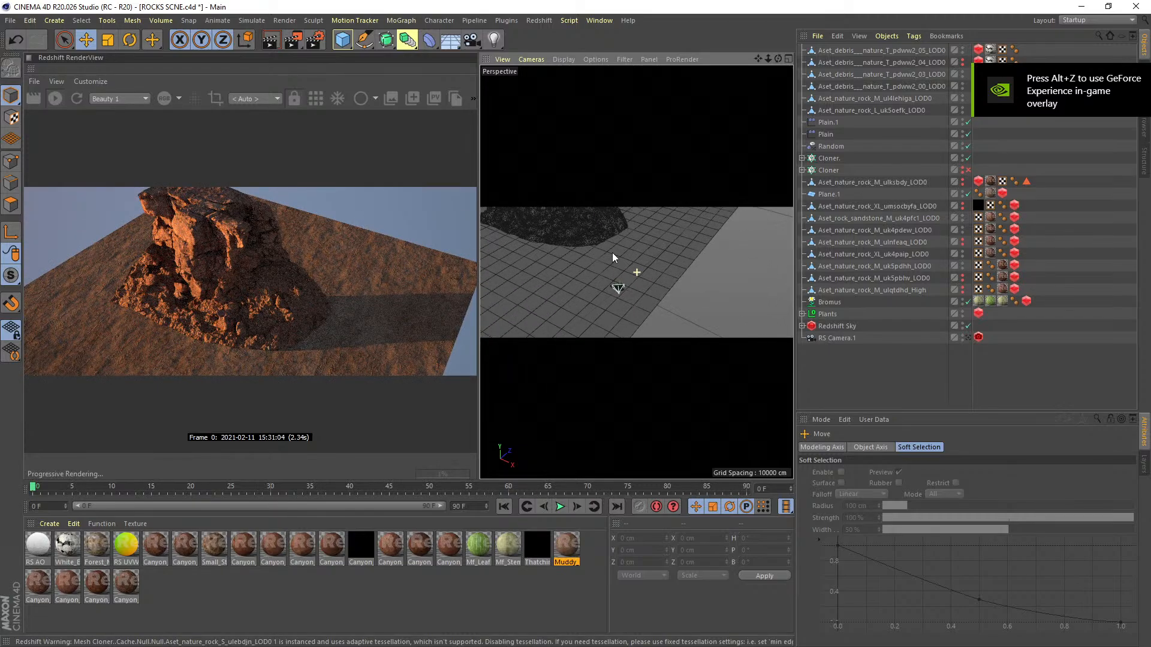
click(624, 292)
alt+right_drag(625, 291, 736, 261)
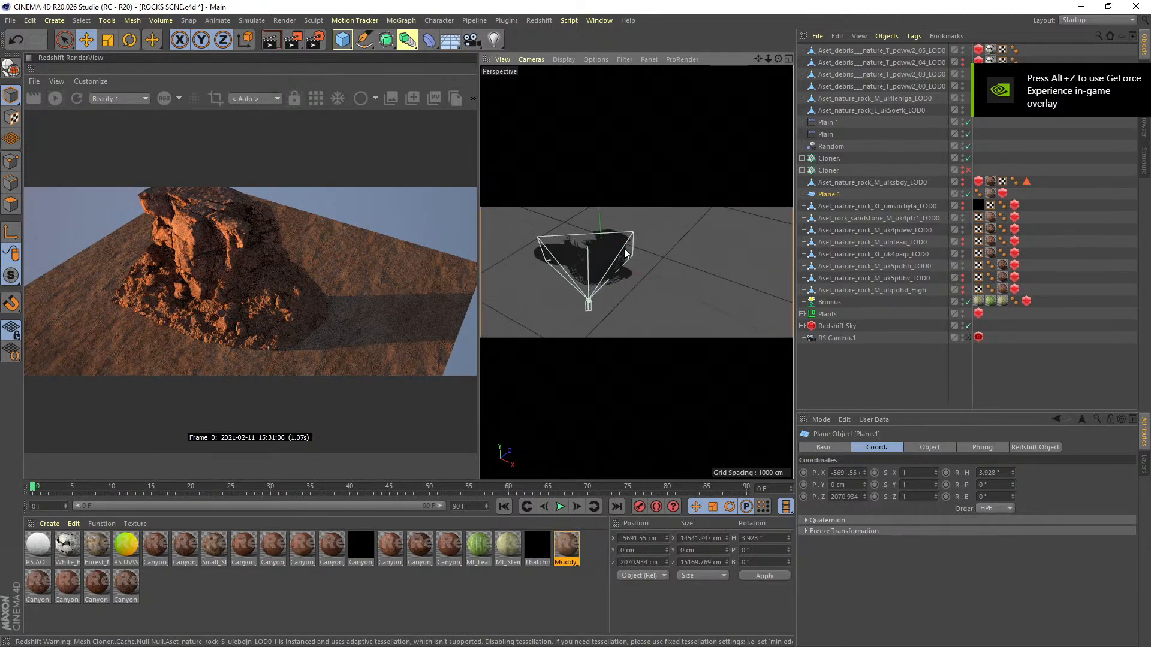
alt+right_drag(624, 248, 689, 242)
alt+middle_drag(580, 286, 666, 241)
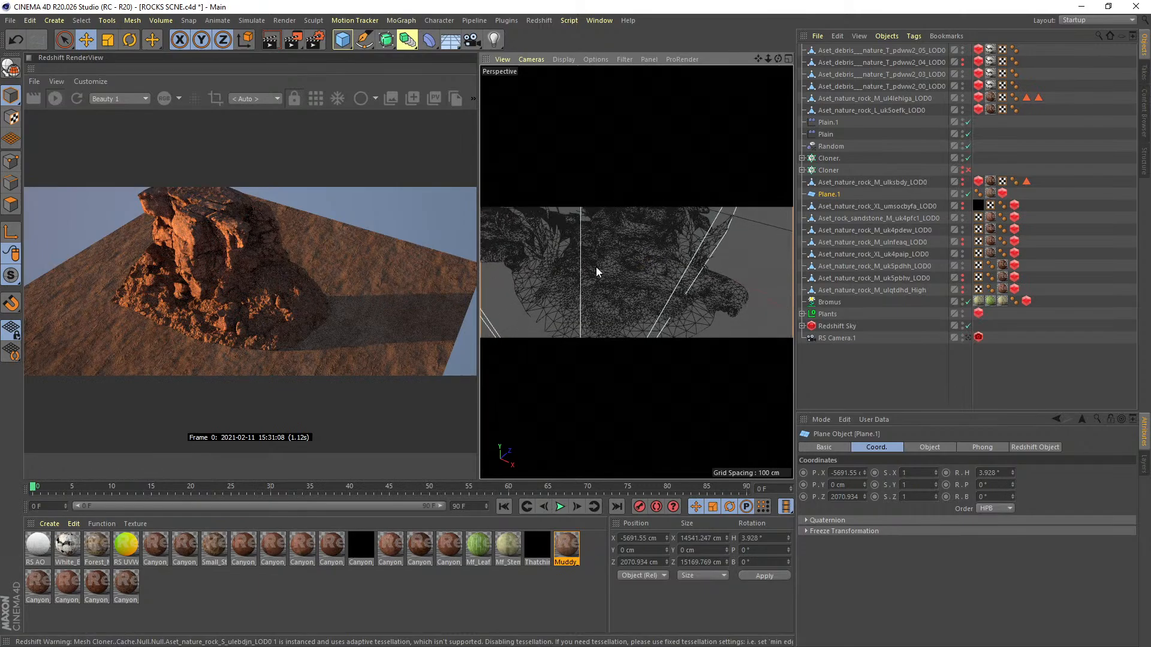
alt+drag(595, 272, 722, 306)
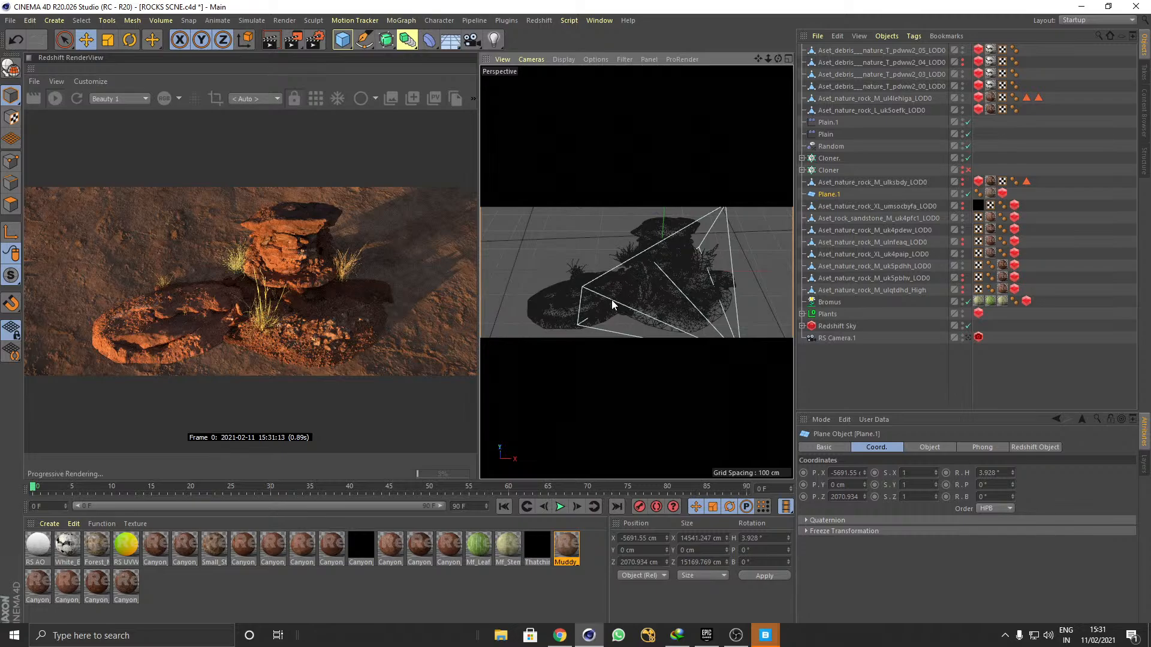
- Close the duplicate Quixel Bridge window, then switch to the remaining Quixel Bridge window and maximize it
mouse_move(777, 623)
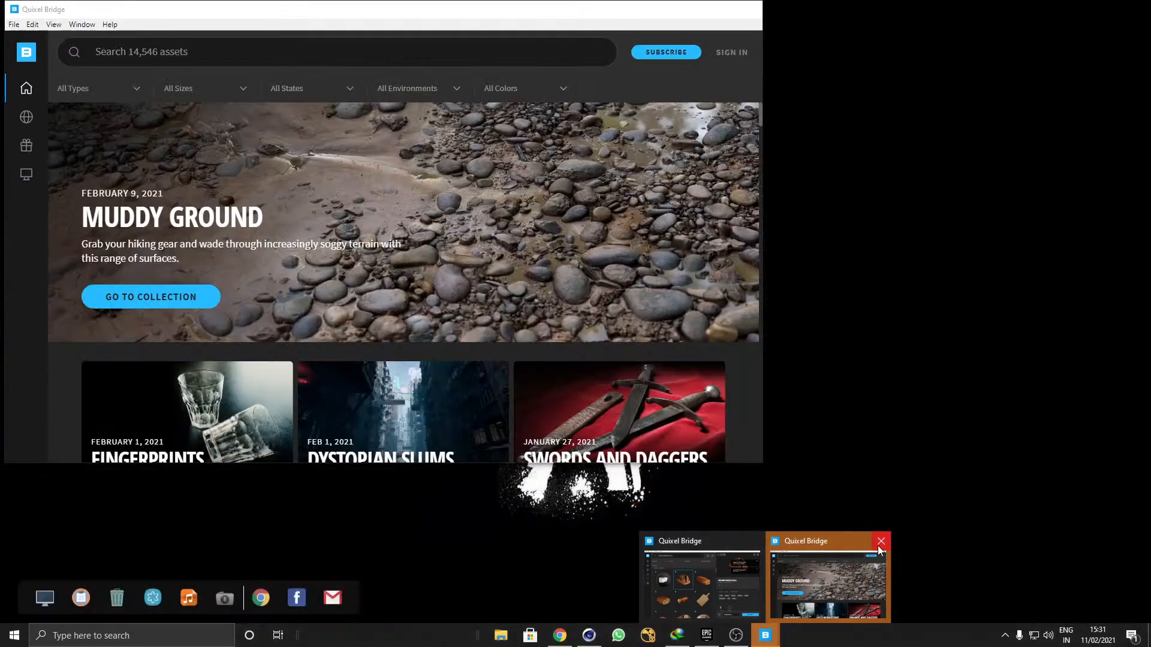
click(880, 541)
click(755, 582)
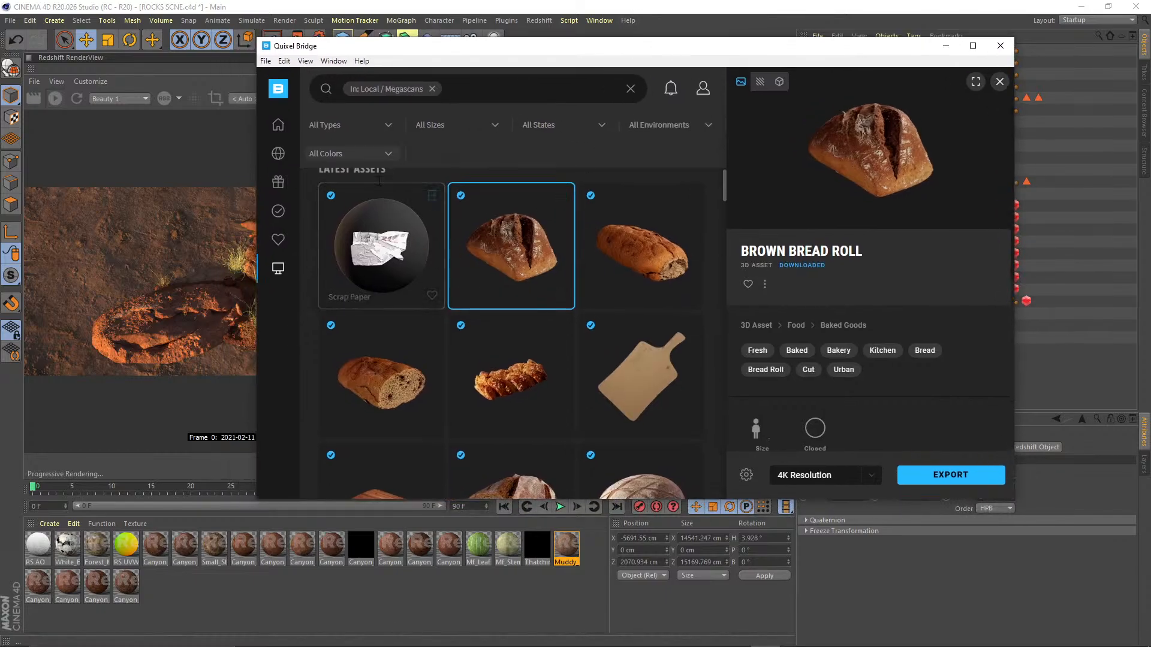
click(973, 46)
scroll(839, 360, down, 2)
scroll(571, 401, up, 2)
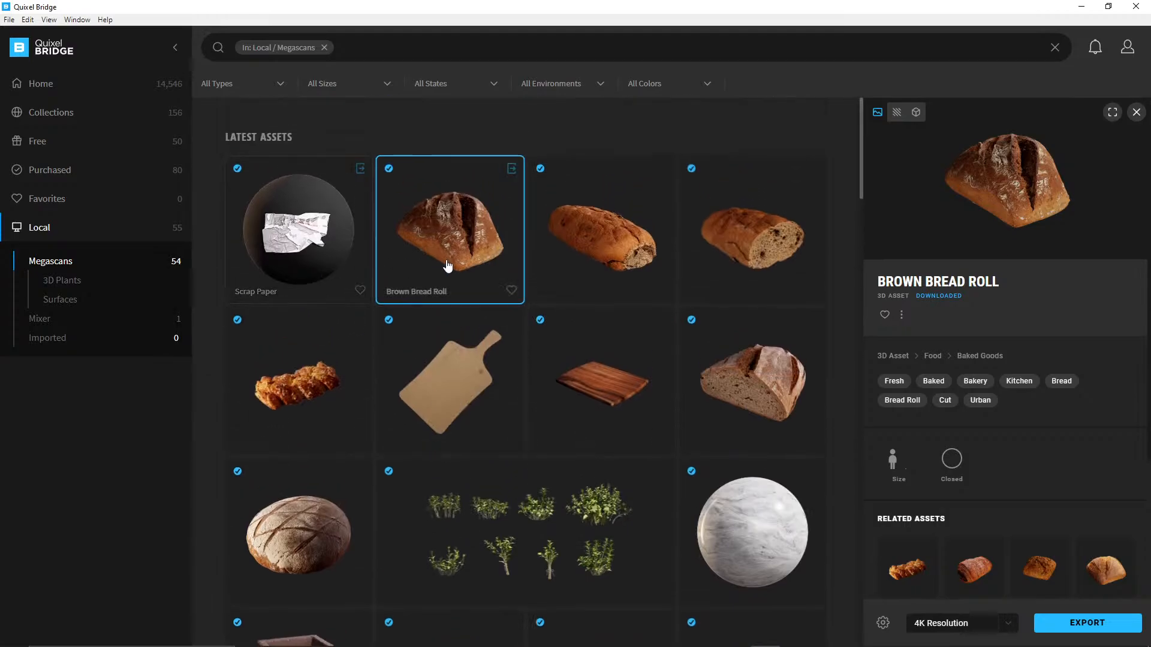
- Look through the downloaded Megascans assets in the local library, down to the canyon rocks
click(37, 85)
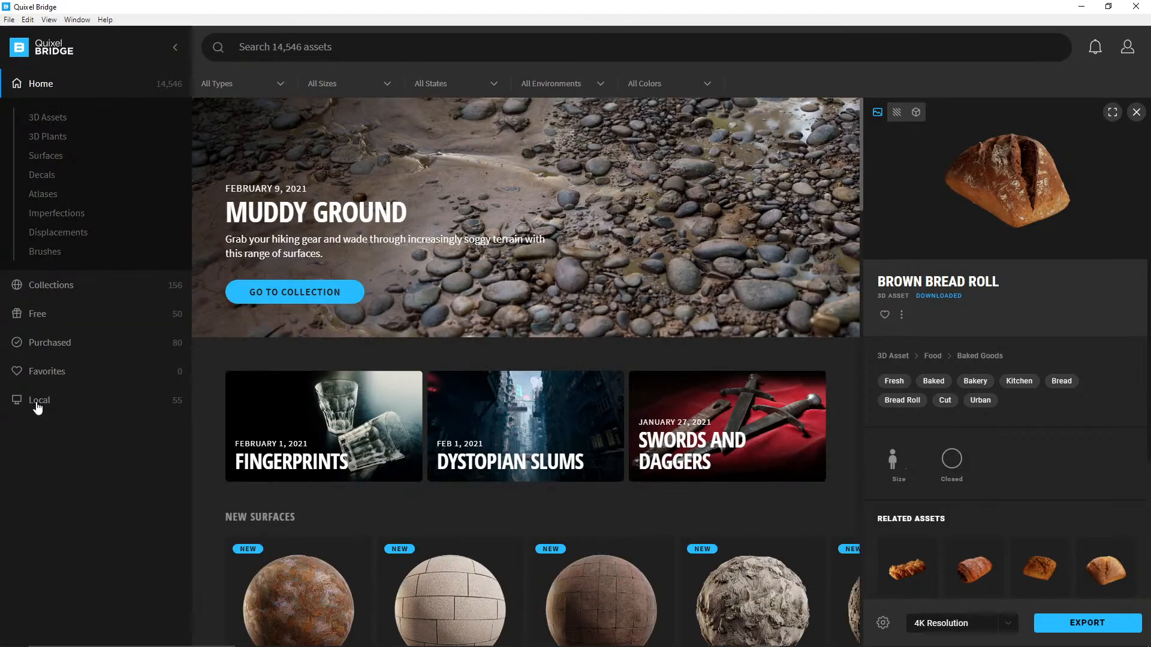
click(38, 403)
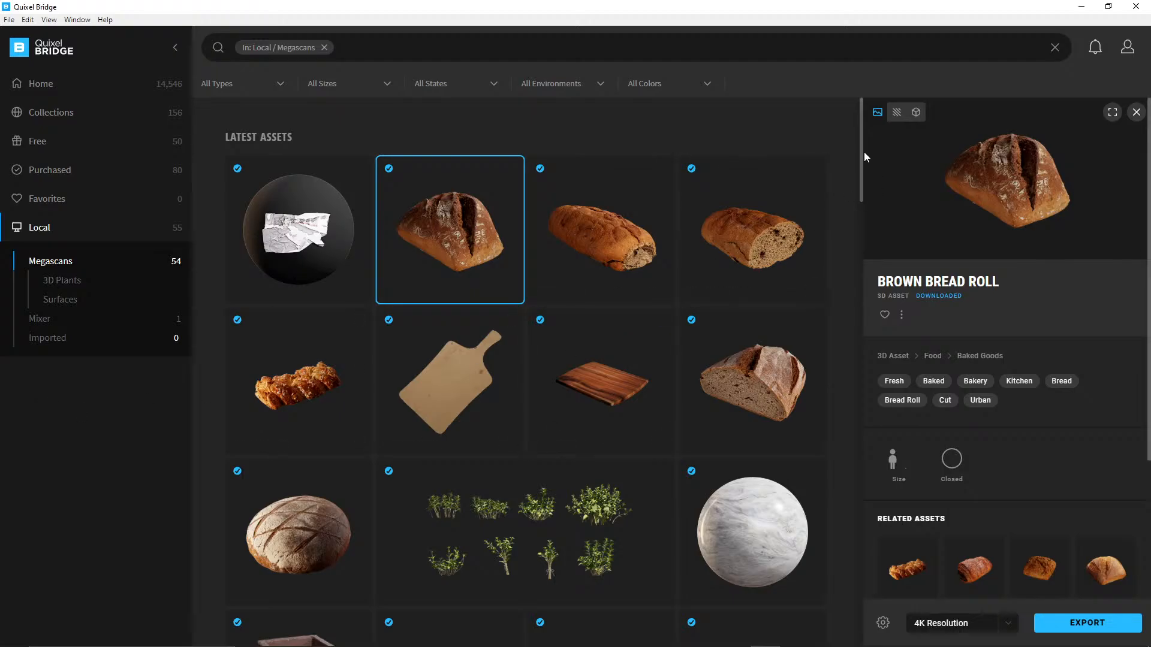
drag(861, 180, 862, 359)
scroll(514, 352, up, 4)
scroll(514, 352, down, 9)
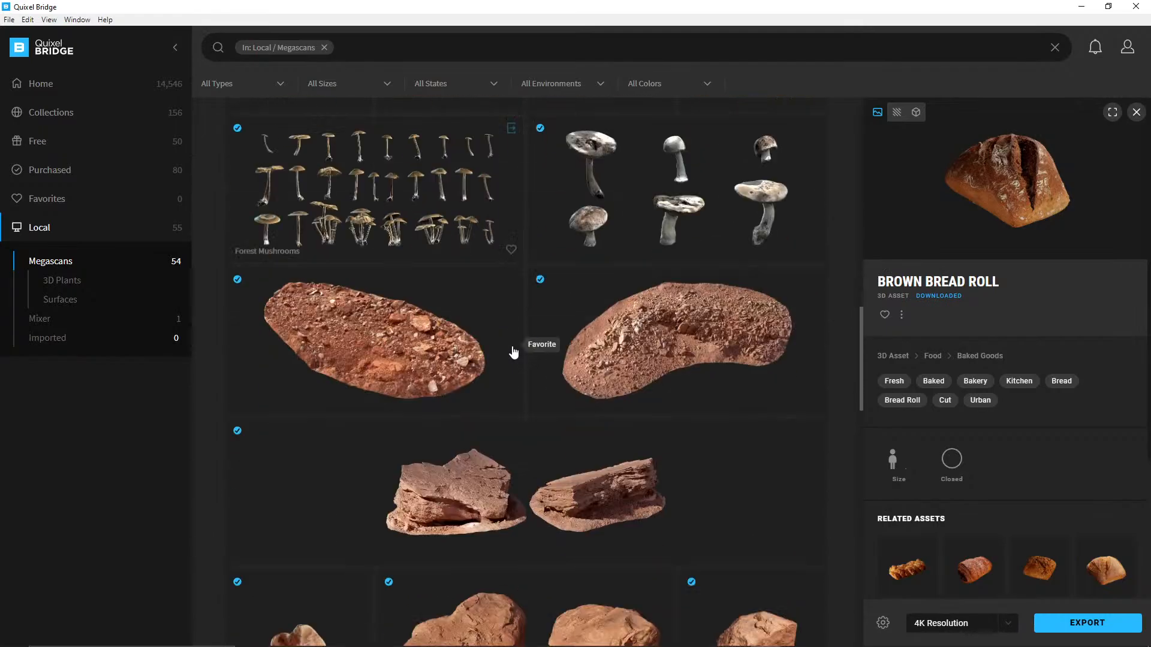
- Browse the online library's home page, examining the trending and latest assets for canyon sandstone rocks
click(37, 87)
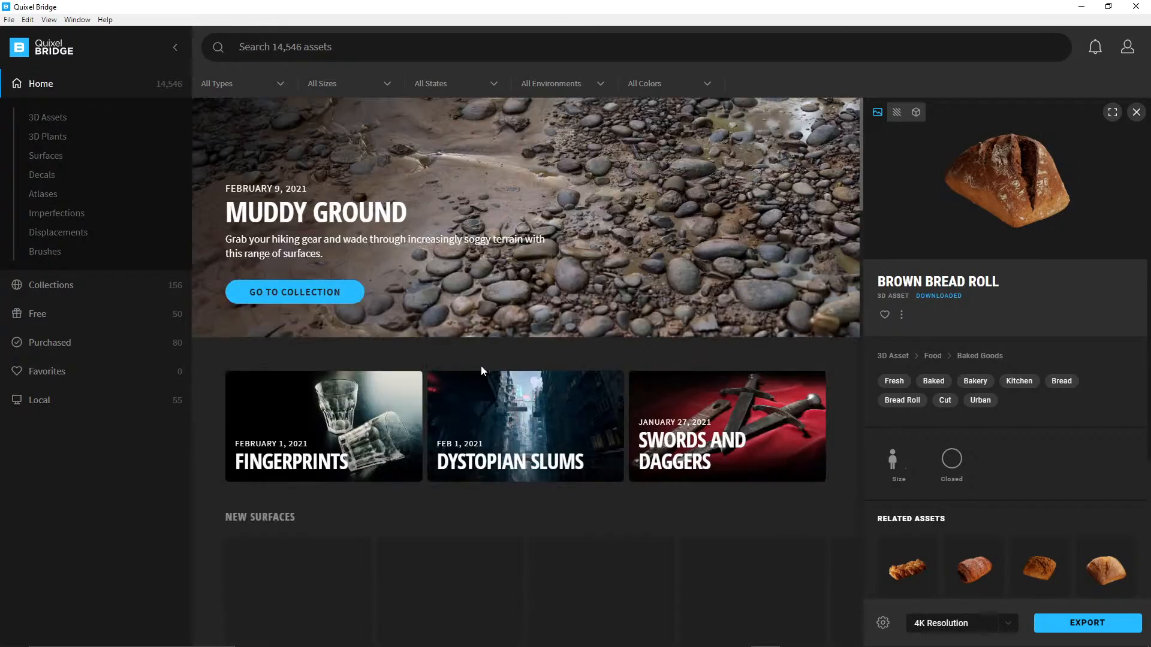
scroll(481, 369, down, 15)
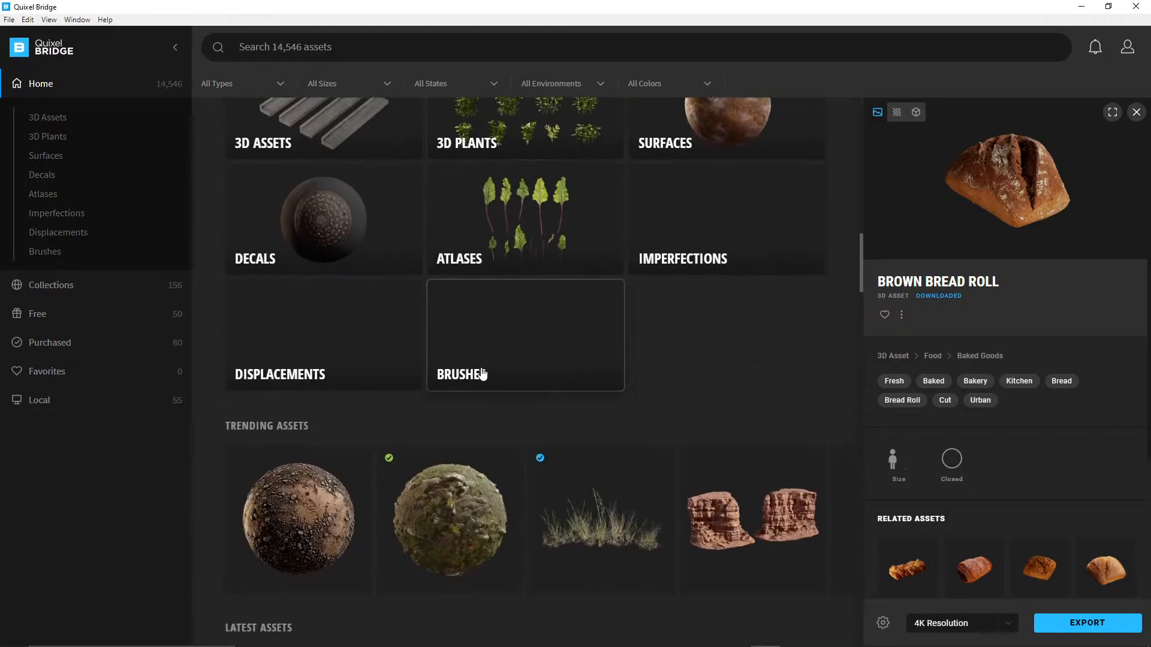
scroll(483, 374, down, 15)
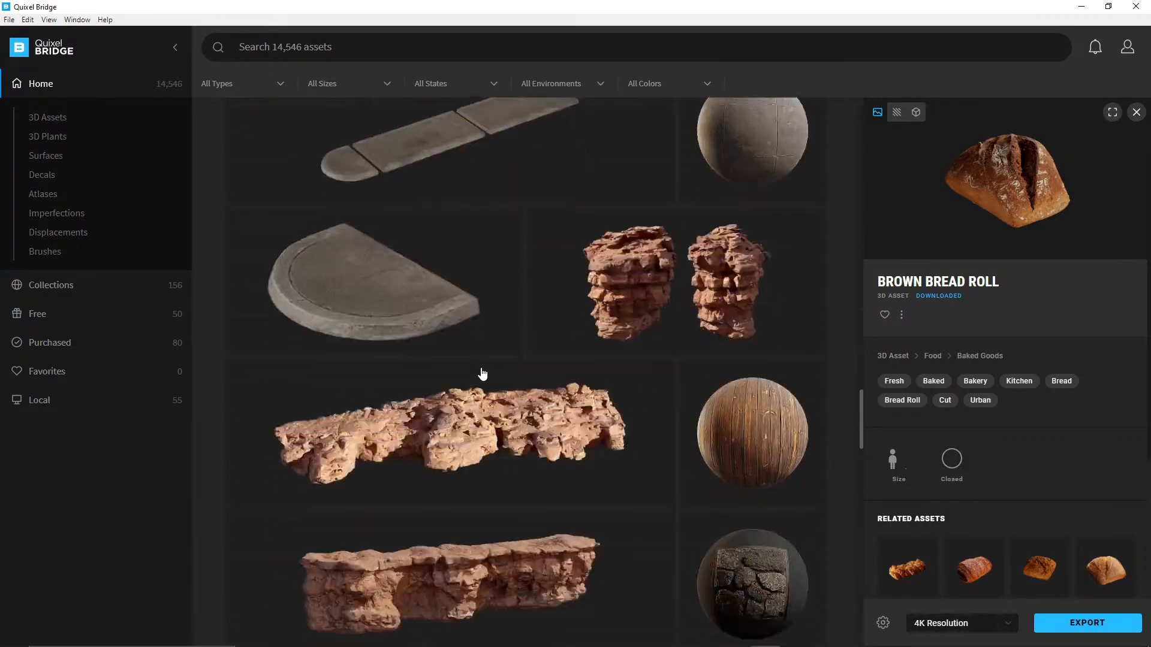
scroll(482, 372, down, 5)
scroll(515, 252, up, 4)
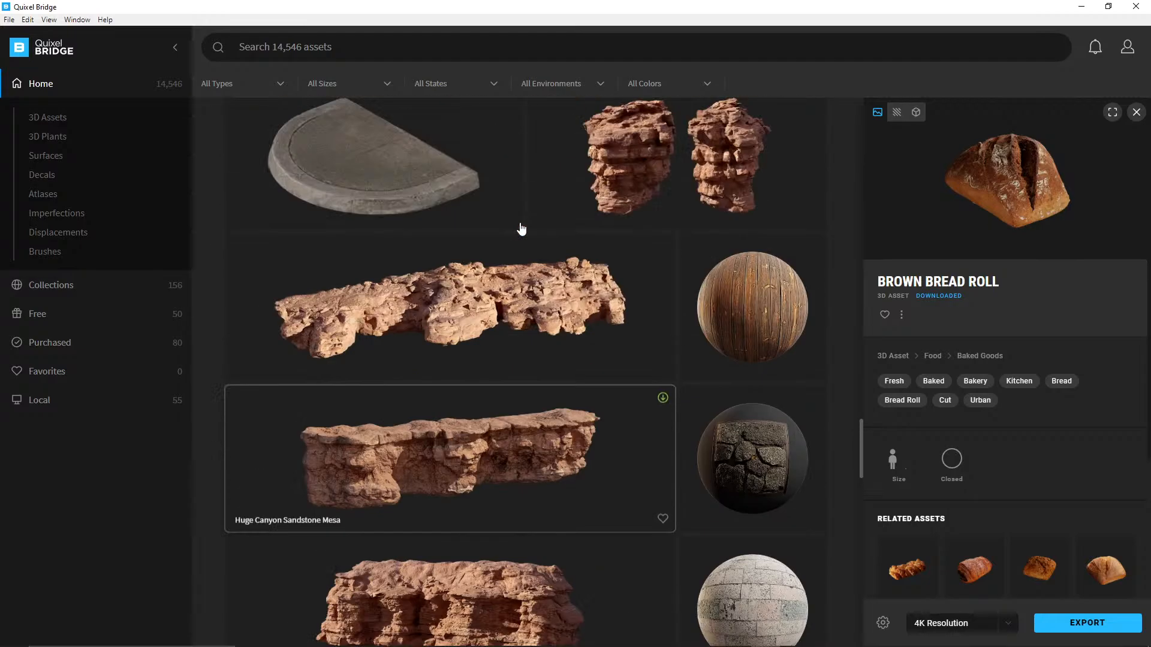
scroll(522, 229, up, 1)
scroll(514, 381, down, 5)
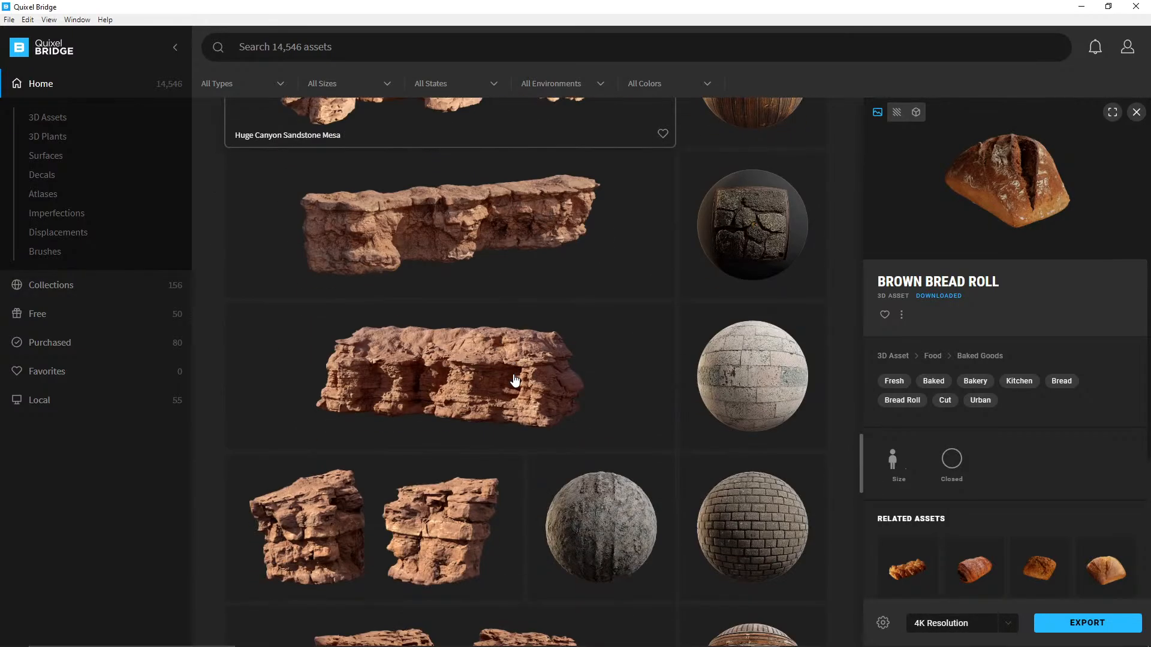
scroll(514, 380, down, 17)
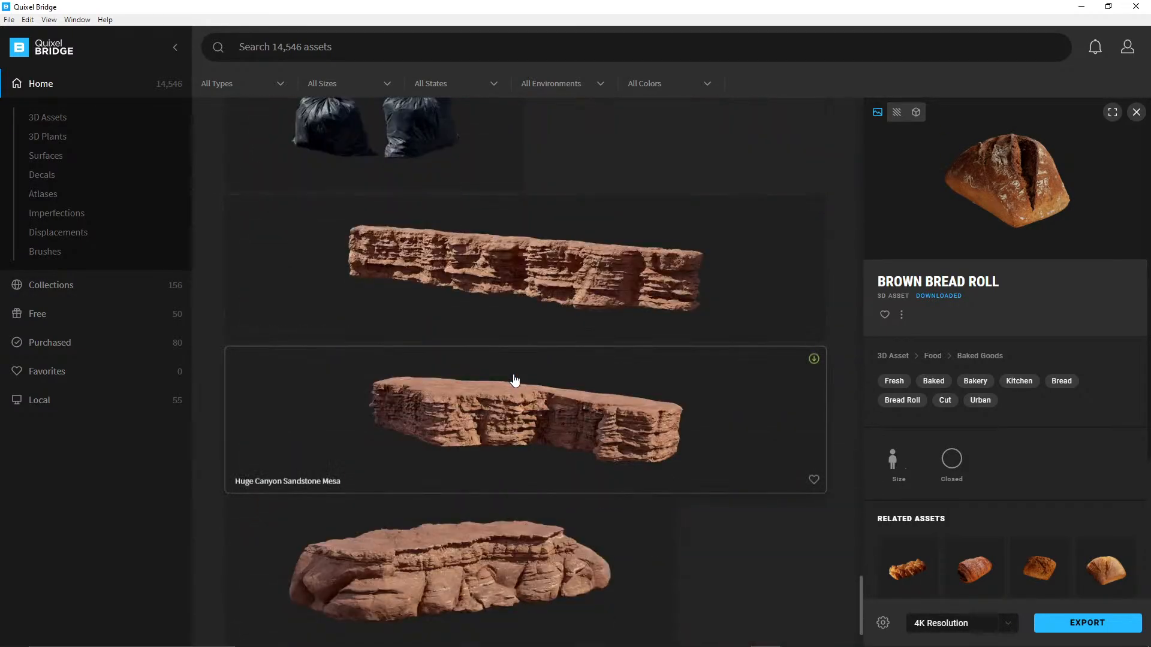
scroll(514, 381, up, 15)
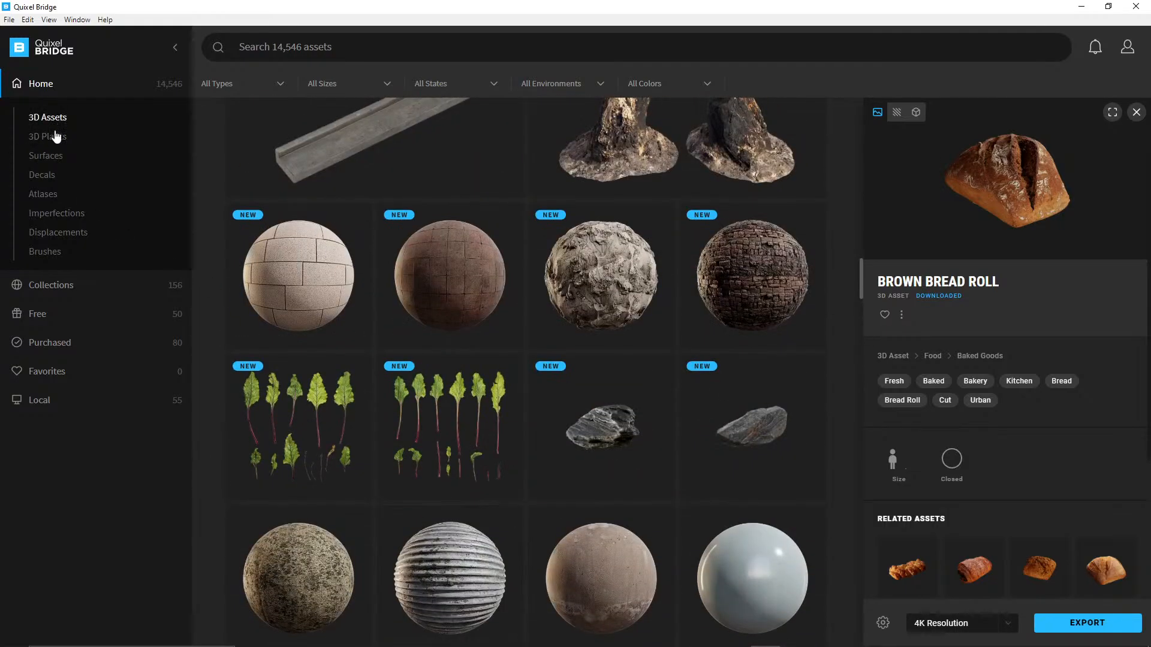
- Select the trending massive canyon sandstone asset in 3D Assets and open its related Canyons of Utah collection
click(48, 117)
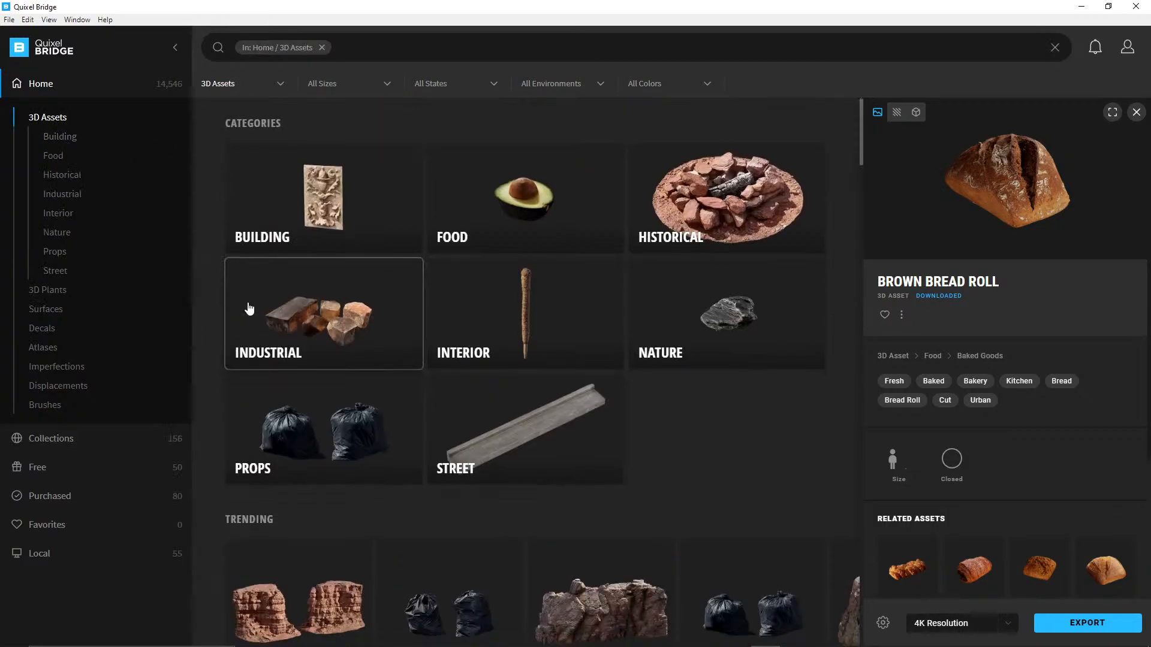
scroll(249, 308, down, 3)
click(300, 401)
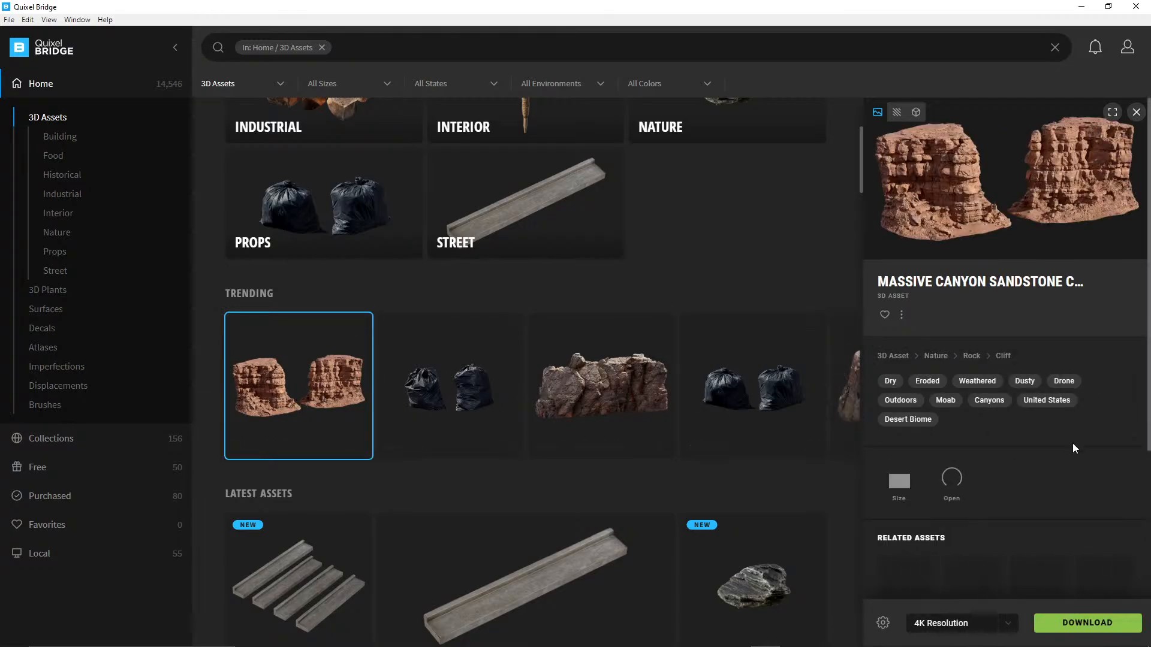
scroll(1099, 425, down, 3)
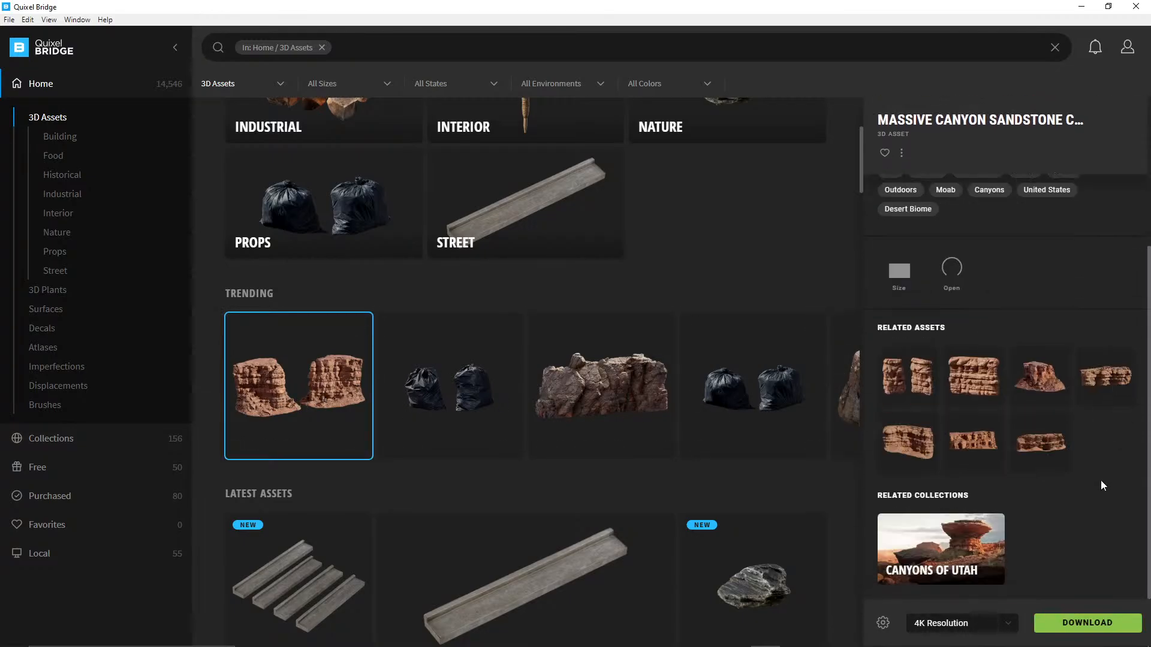
click(946, 562)
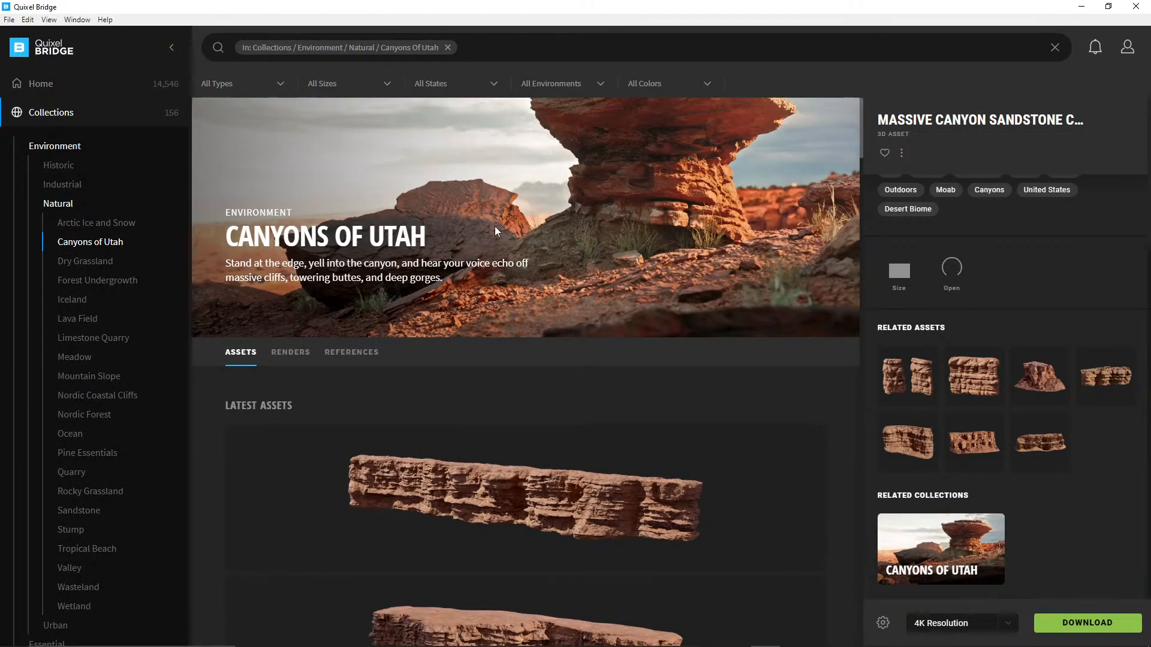
- Examine the rocks, cliffs and boulders offered in the Canyons of Utah collection
drag(862, 141, 855, 110)
drag(594, 212, 799, 149)
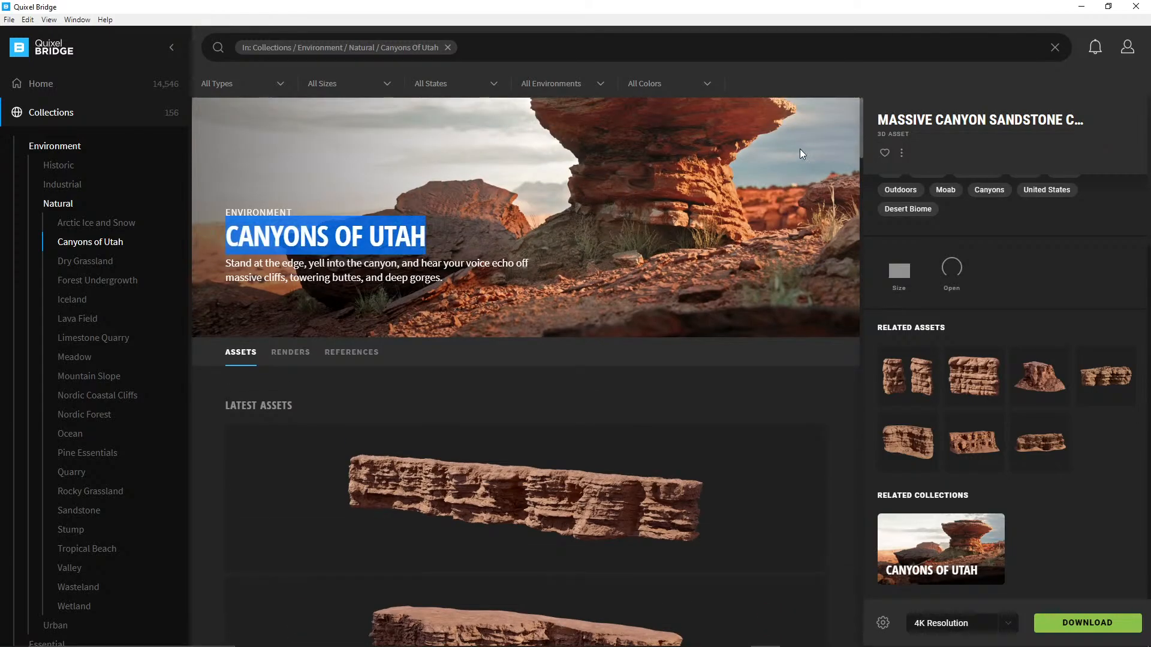
click(674, 363)
scroll(615, 440, down, 5)
scroll(616, 444, down, 9)
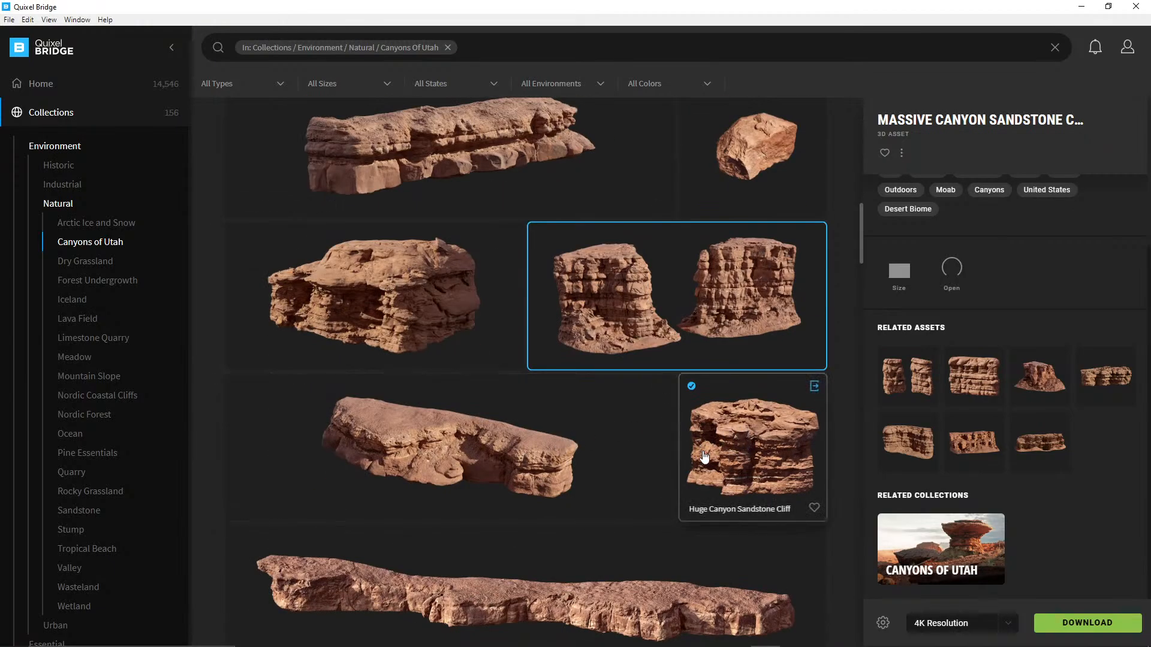
scroll(672, 456, down, 9)
scroll(659, 460, down, 4)
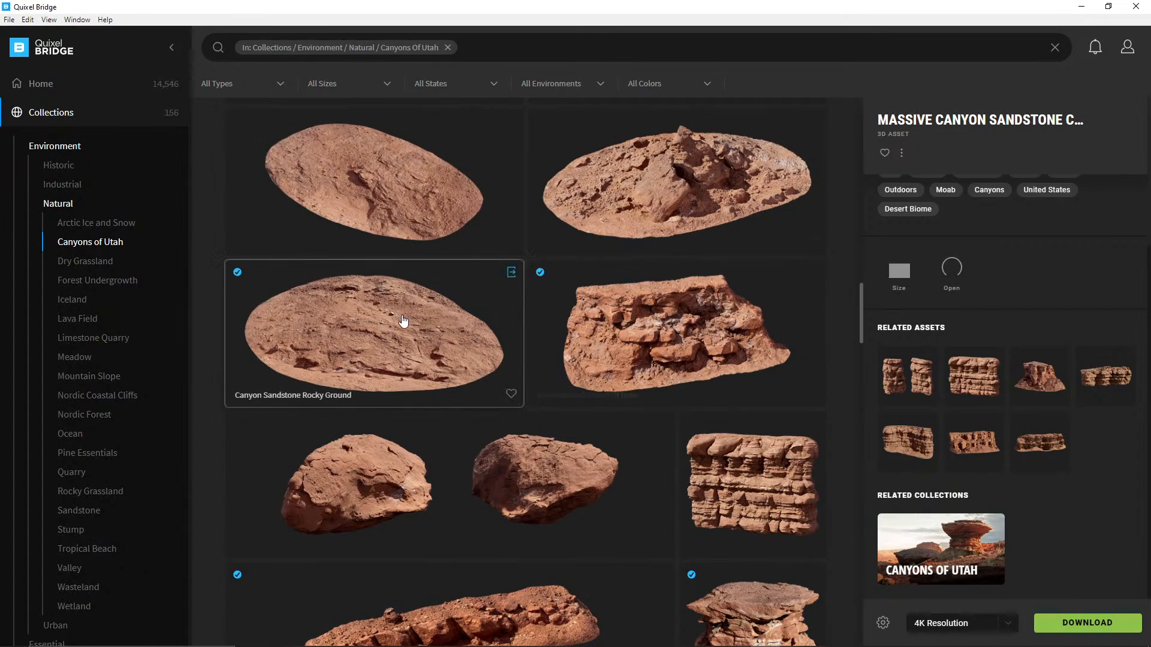
scroll(547, 385, down, 5)
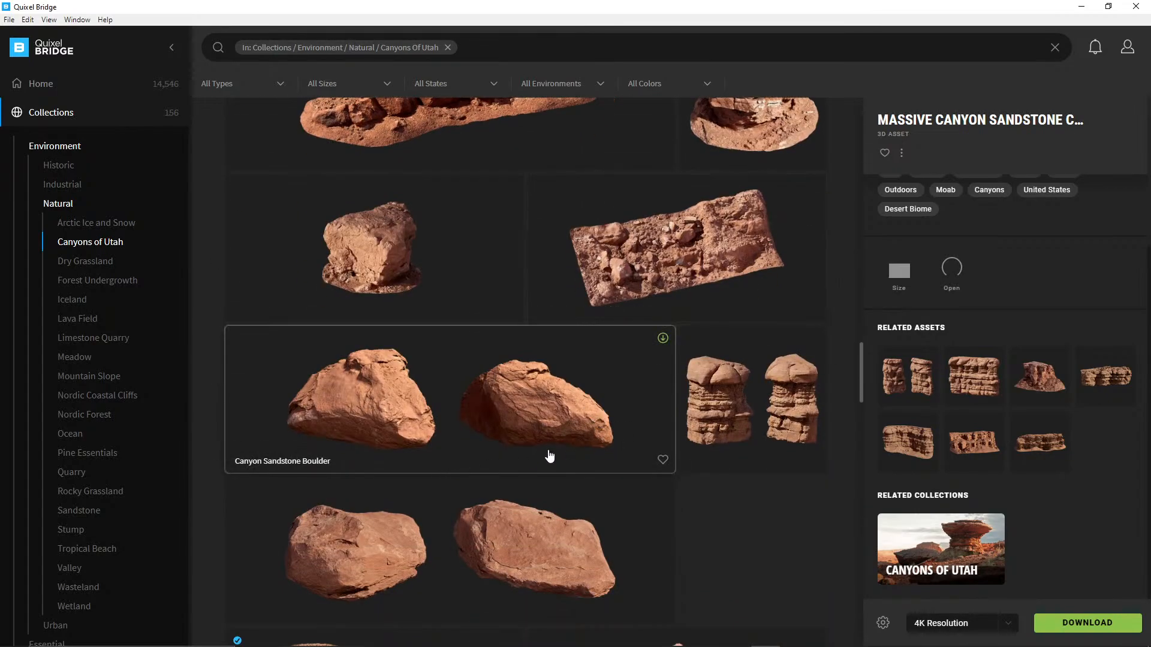
- Switch from Quixel Bridge to the Cinema 4D rocks scene and look over all the objects it contains
scroll(547, 457, down, 3)
click(1083, 8)
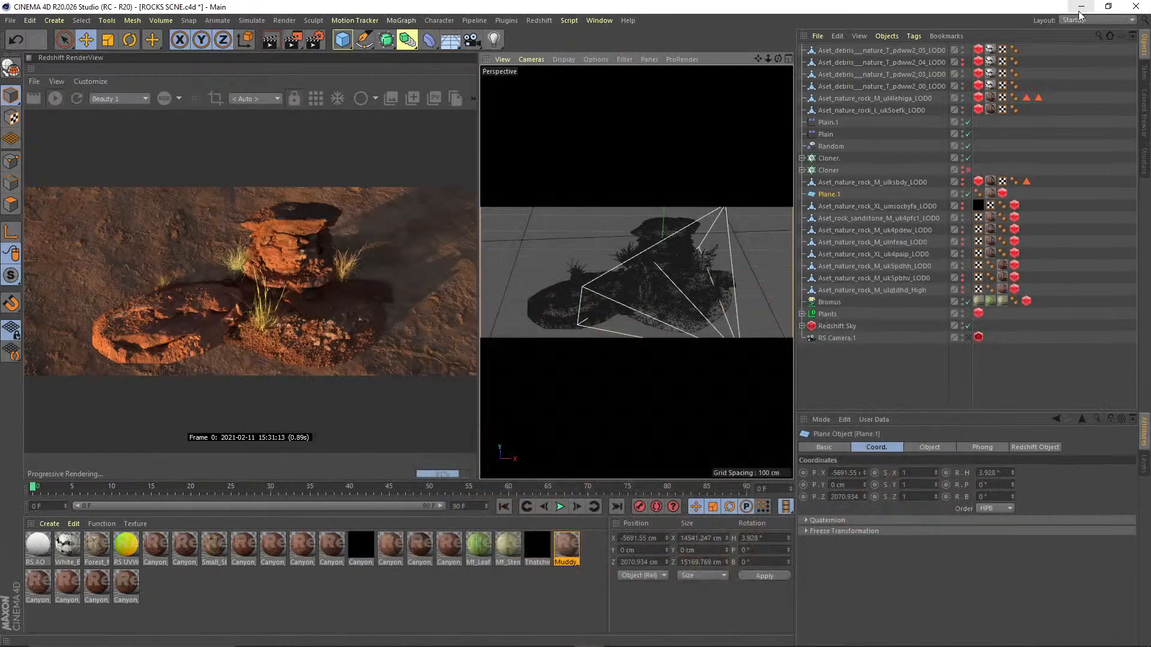
drag(921, 413, 915, 410)
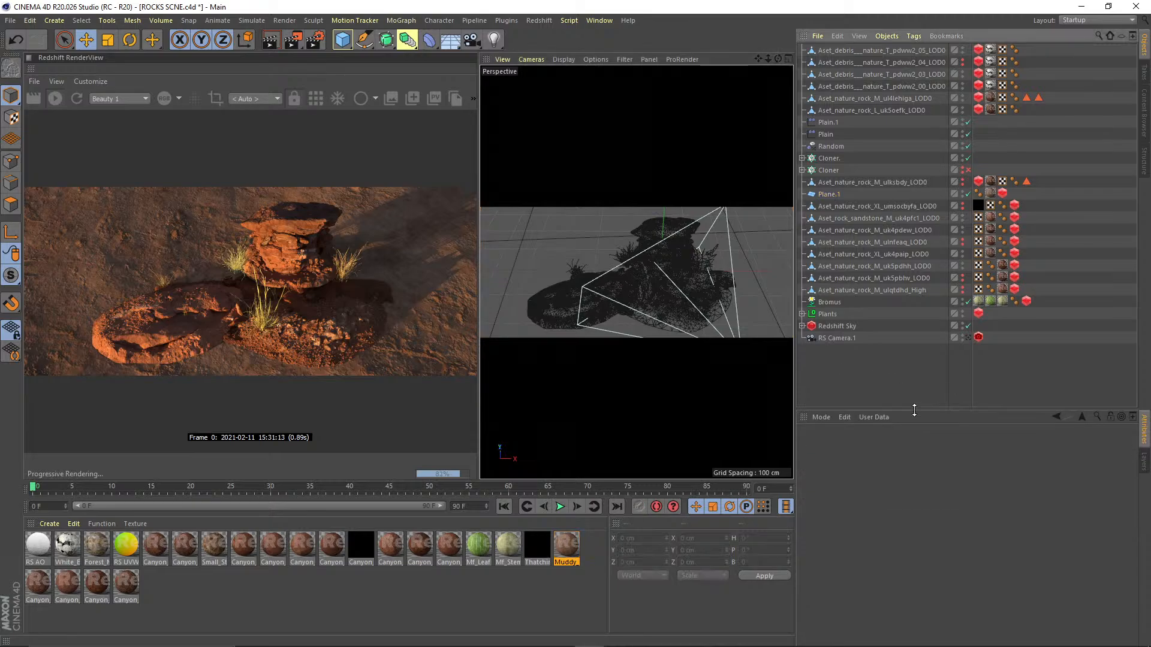
drag(1043, 377, 853, 82)
drag(1070, 373, 816, 6)
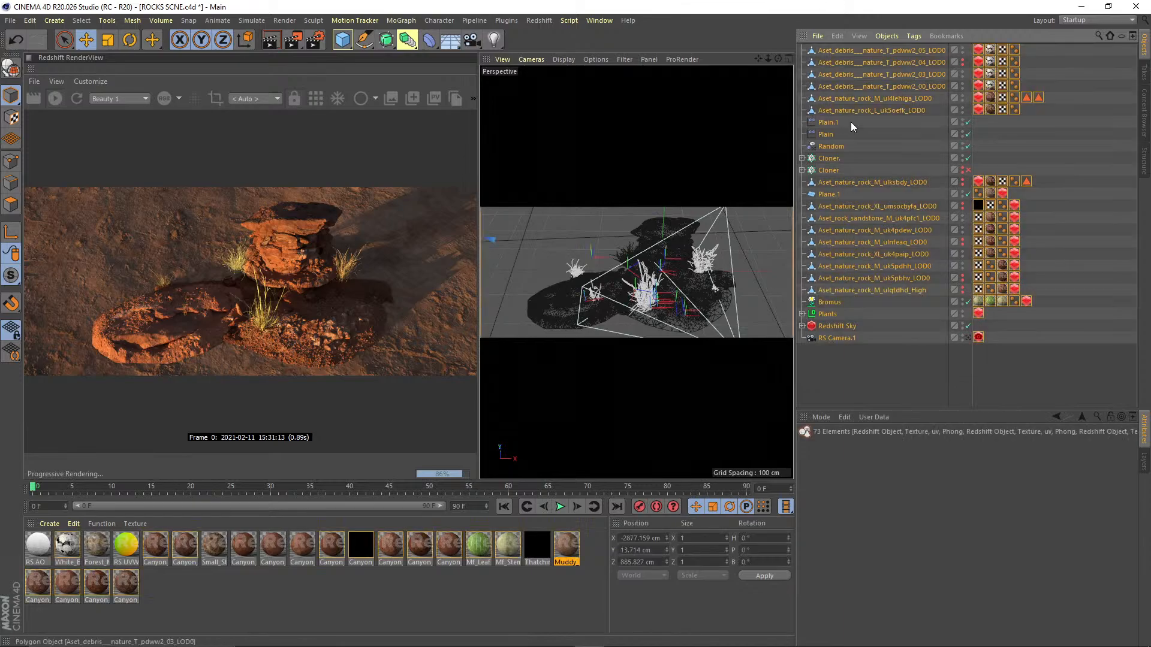
click(888, 382)
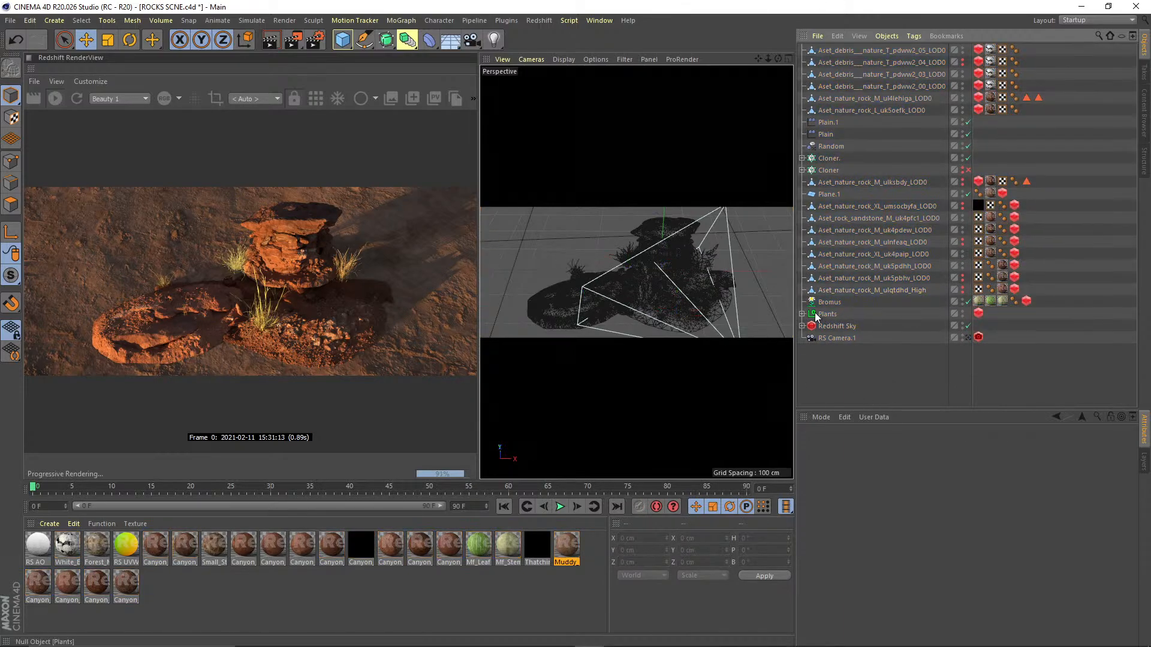
- Show the Forester r20 plugin's commands in a floating palette and examine the Bromus grass plant up close
click(829, 302)
click(541, 21)
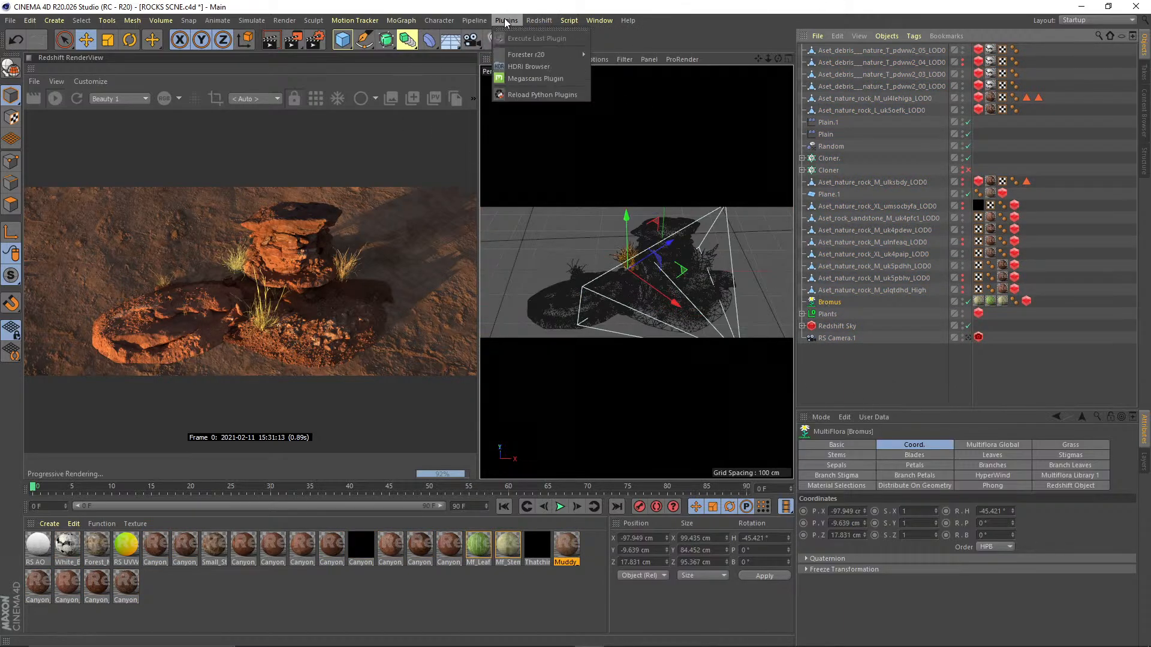
click(531, 31)
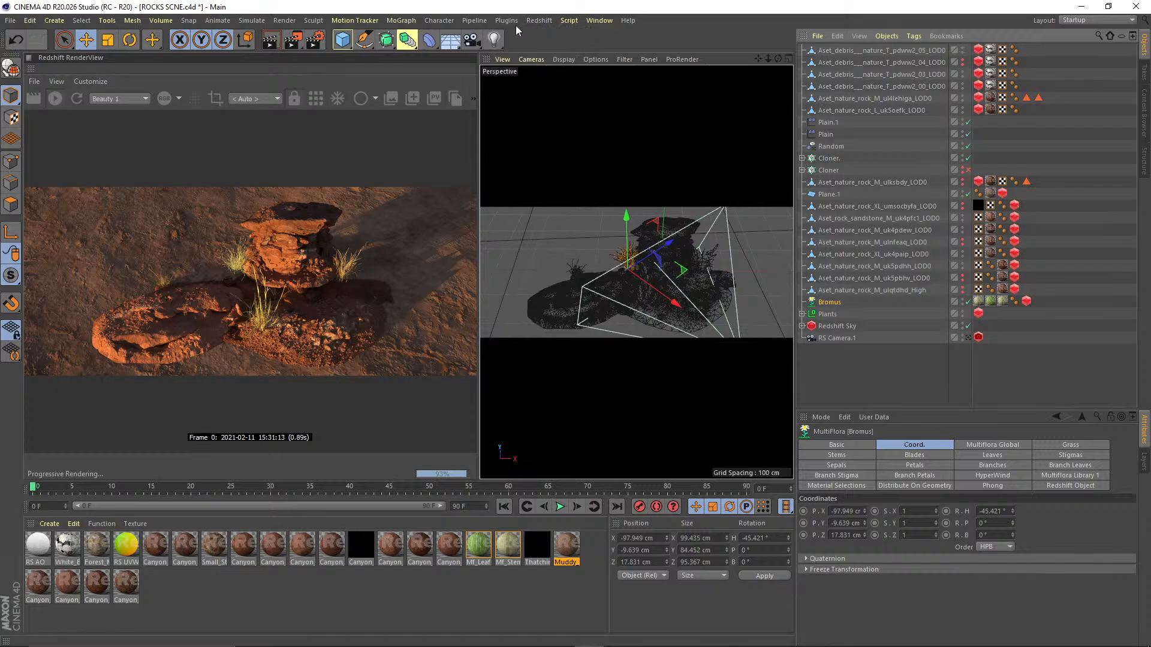
click(506, 20)
mouse_move(572, 55)
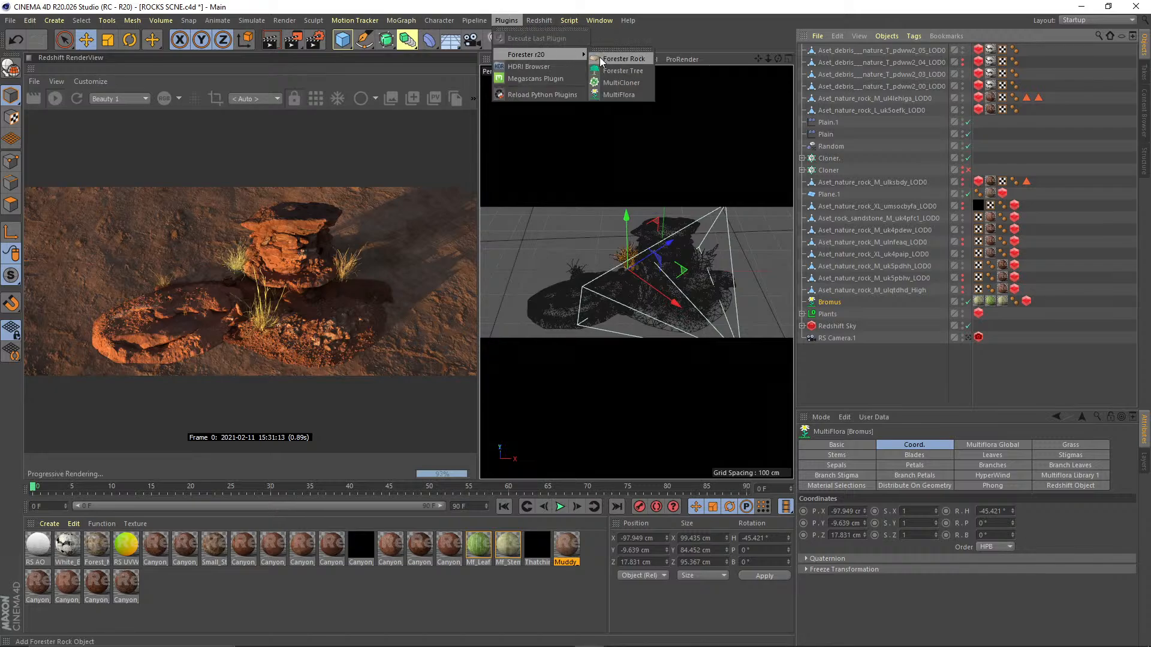
click(620, 49)
drag(617, 33, 772, 118)
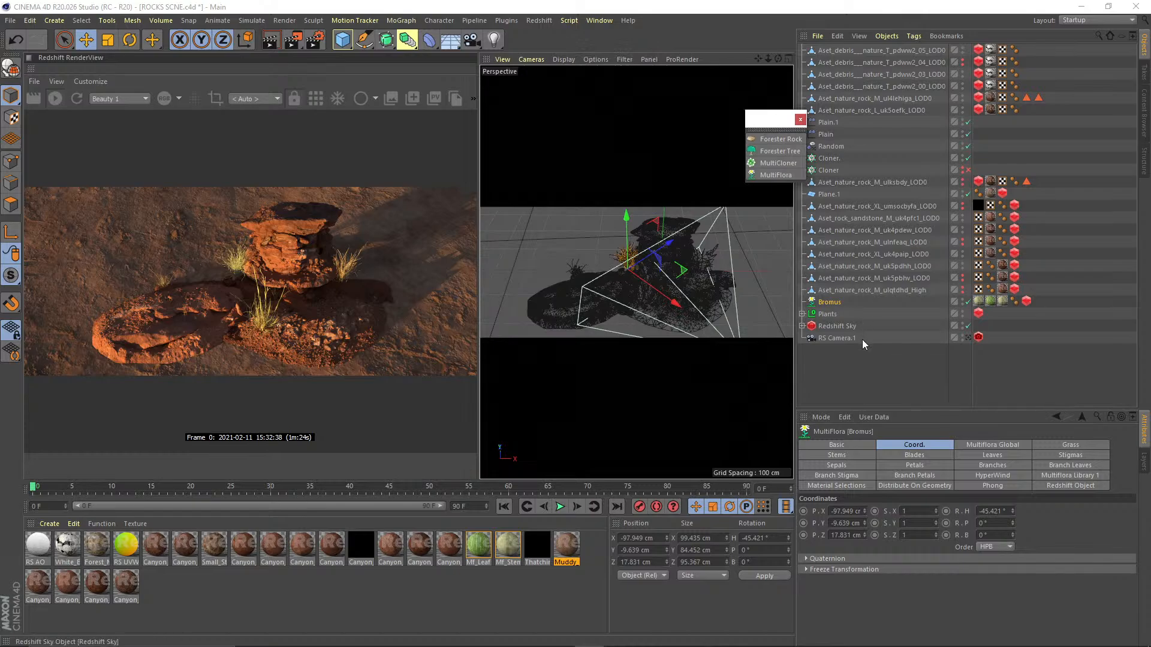
scroll(646, 230, up, 5)
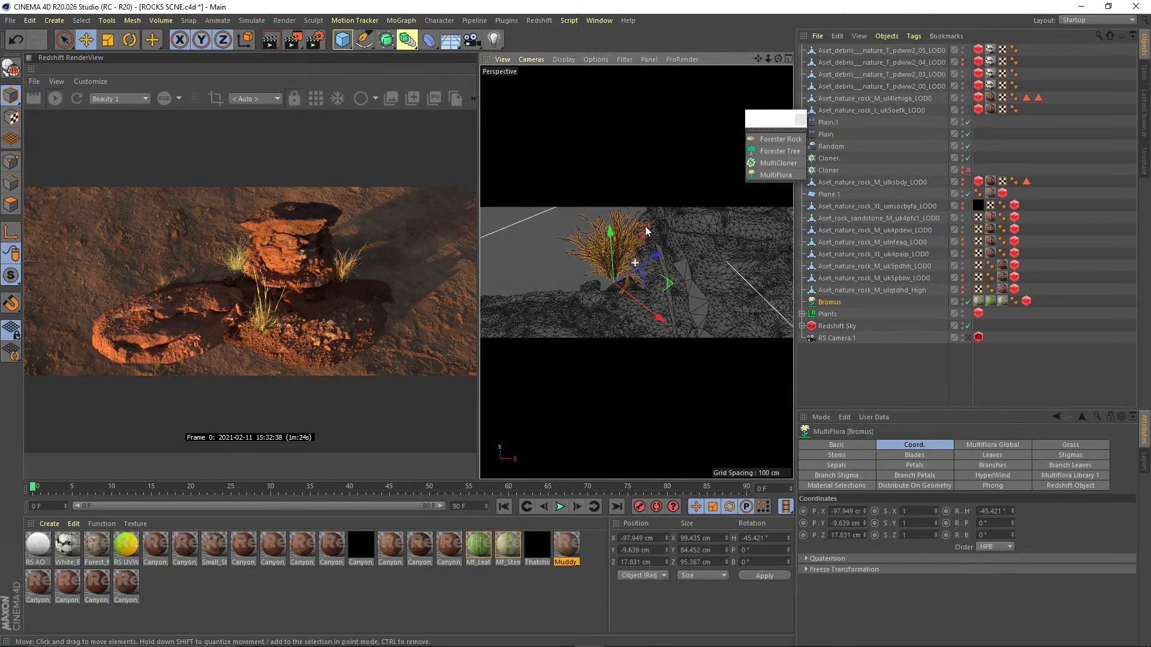
alt+drag(646, 231, 595, 220)
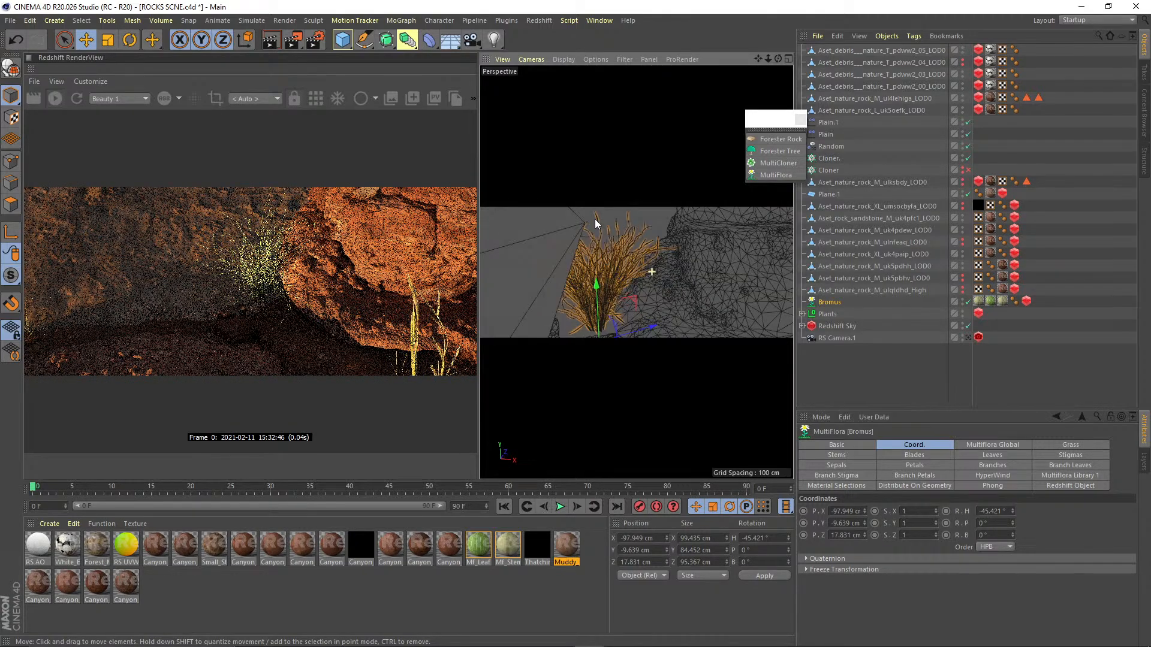
- Look through RS Camera.1, close the floating Forester palette and widen the column with the object names
click(968, 338)
click(707, 129)
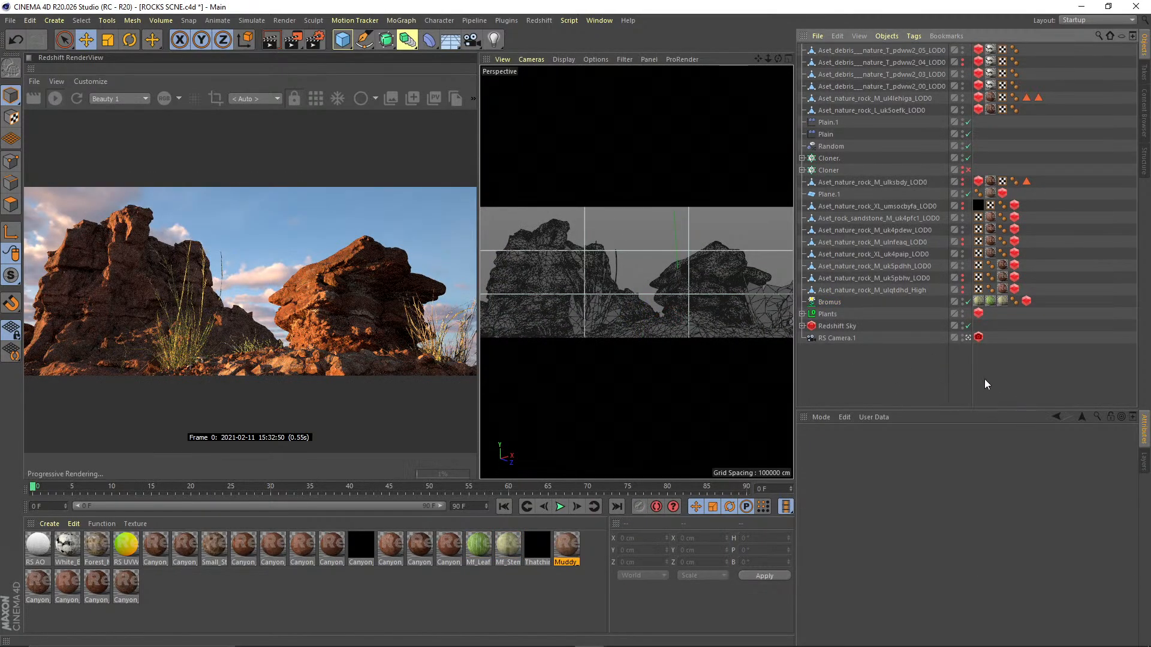
drag(973, 381, 1001, 380)
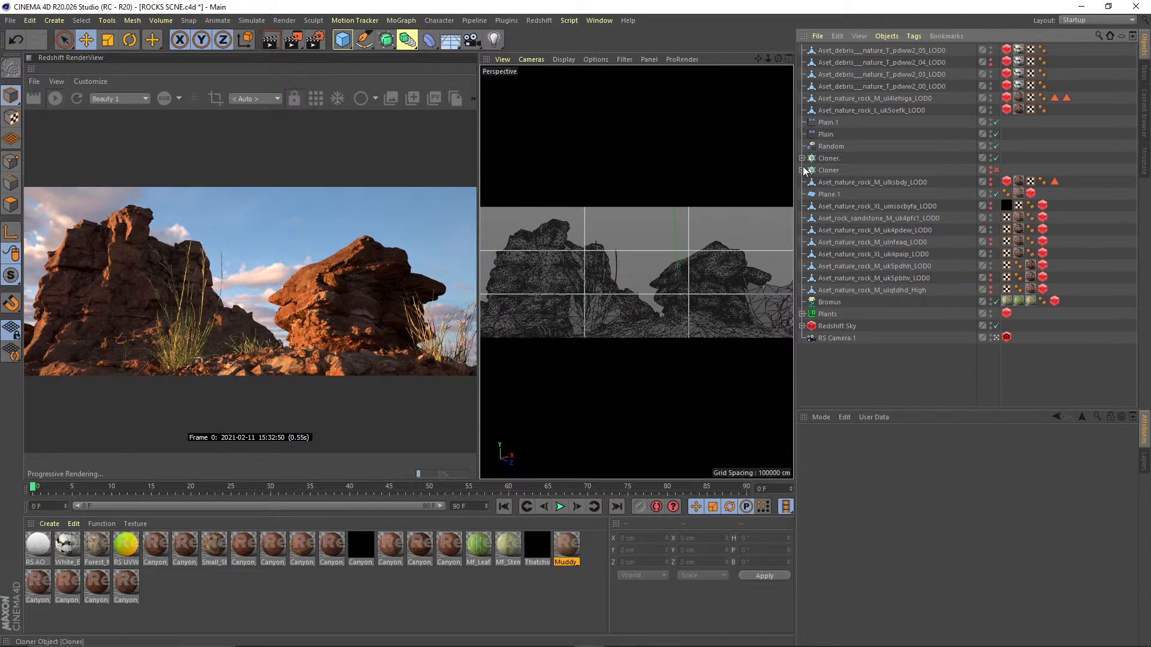
- Delete the unused rocks Aset_nature_rock_M_uiqtdhd_High, Aset_nature_rock_M_uk5pbhv_LOD0 and Aset_nature_rock_M_uinfeaq_LOD0 from the scene
click(825, 205)
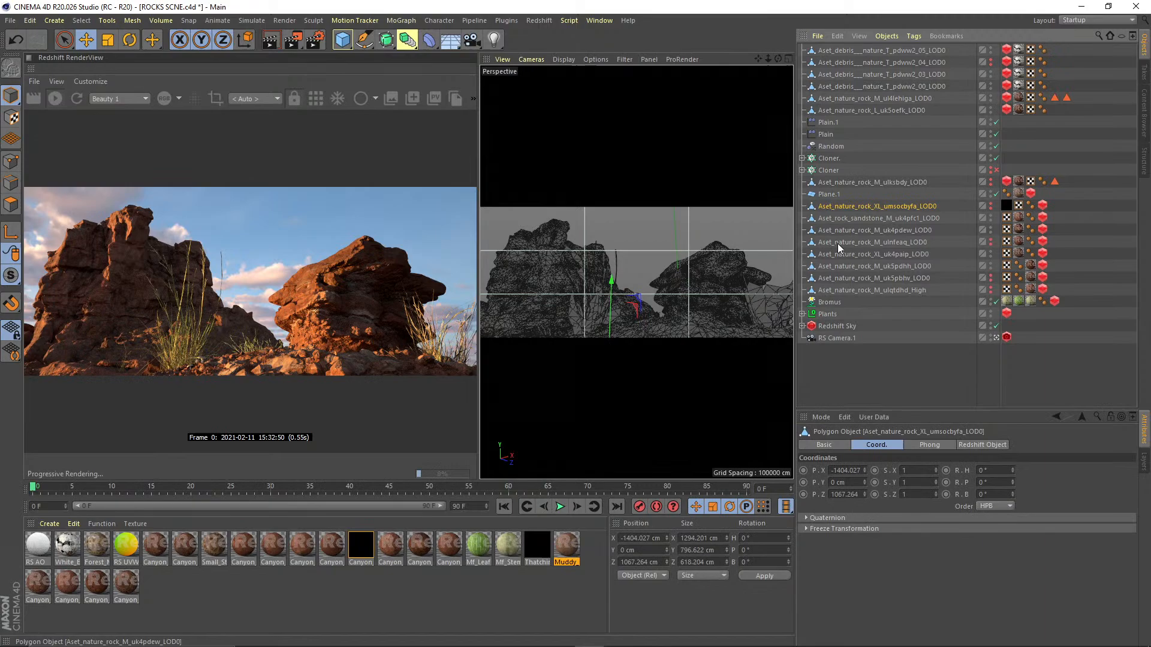
click(892, 380)
click(847, 293)
ctrl+click(858, 297)
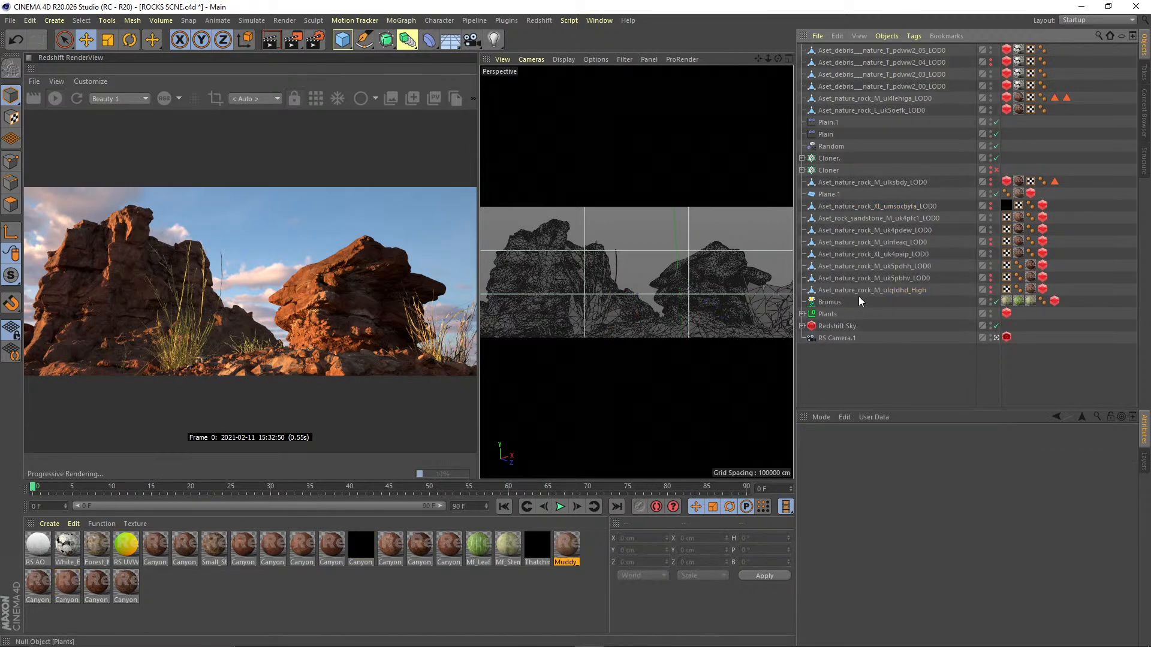
click(861, 291)
key(Delete)
click(864, 282)
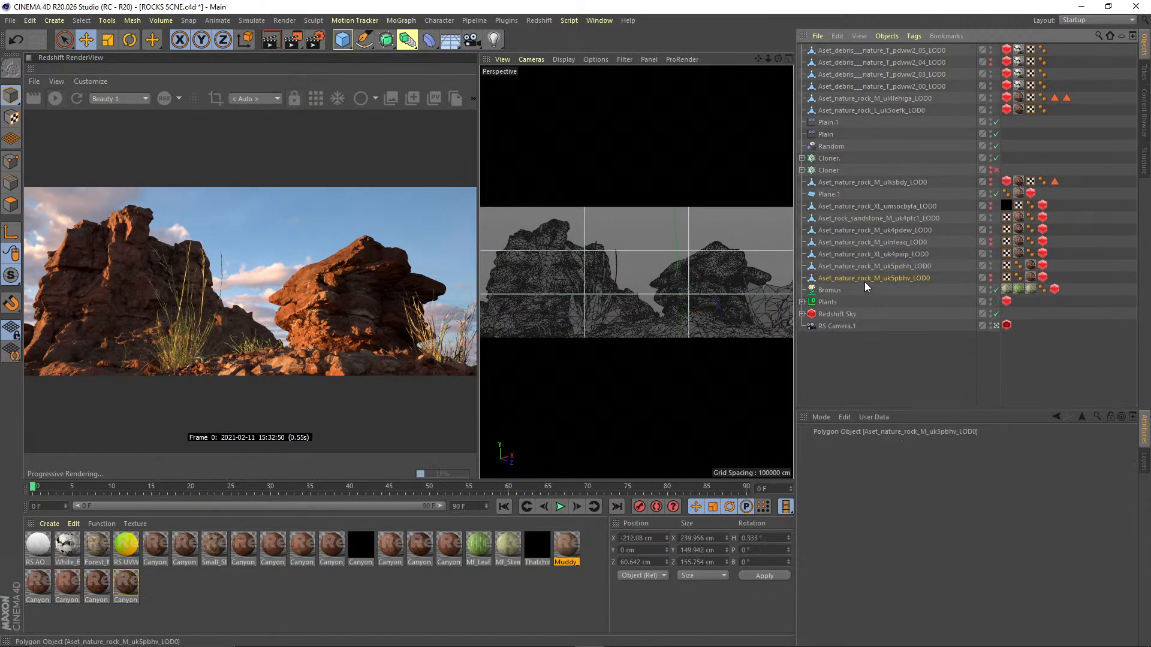
key(Delete)
click(884, 240)
key(Delete)
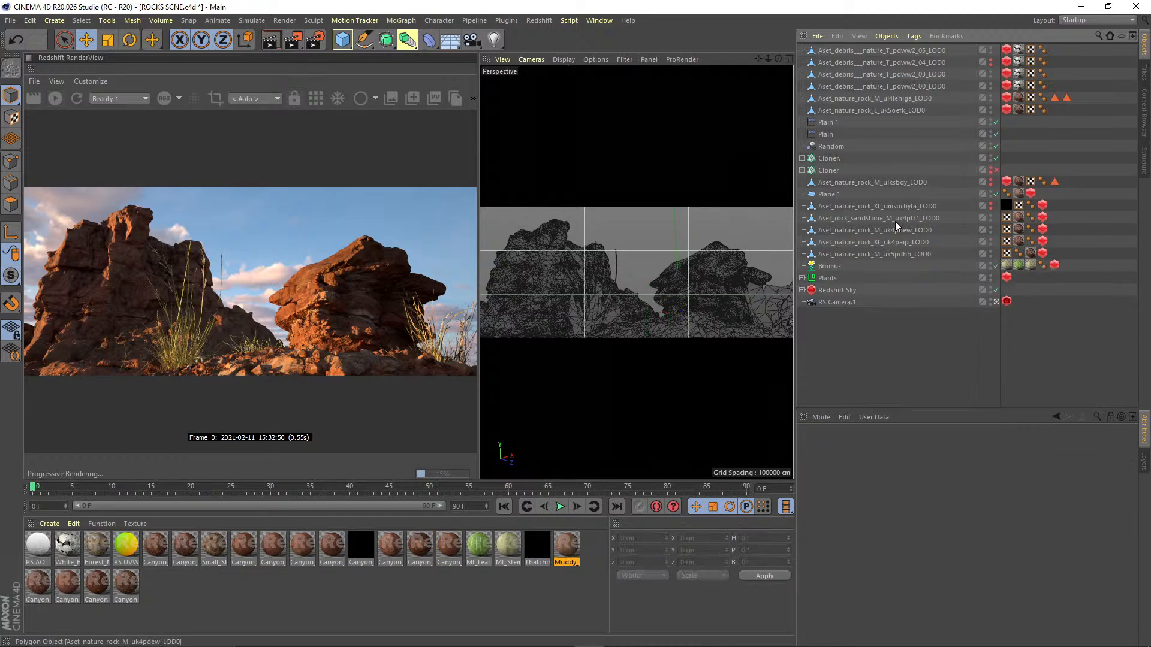
- Delete the unused rocks Aset_nature_rock_XL_umsocbyfa_LOD0 and Aset_nature_rock_M_ulksbdy_LOD0
click(899, 208)
key(Delete)
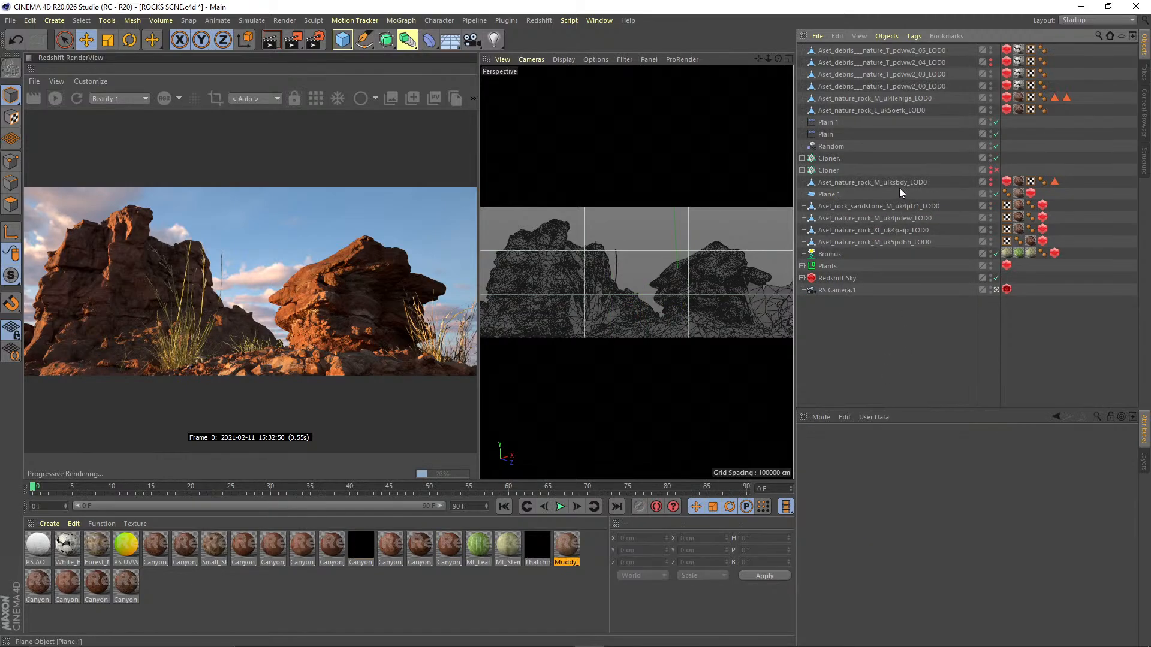
click(868, 182)
key(Delete)
- Delete the debris object Aset_debris__nature_T_pdww2_04_LOD0 and the disabled Cloner
click(912, 63)
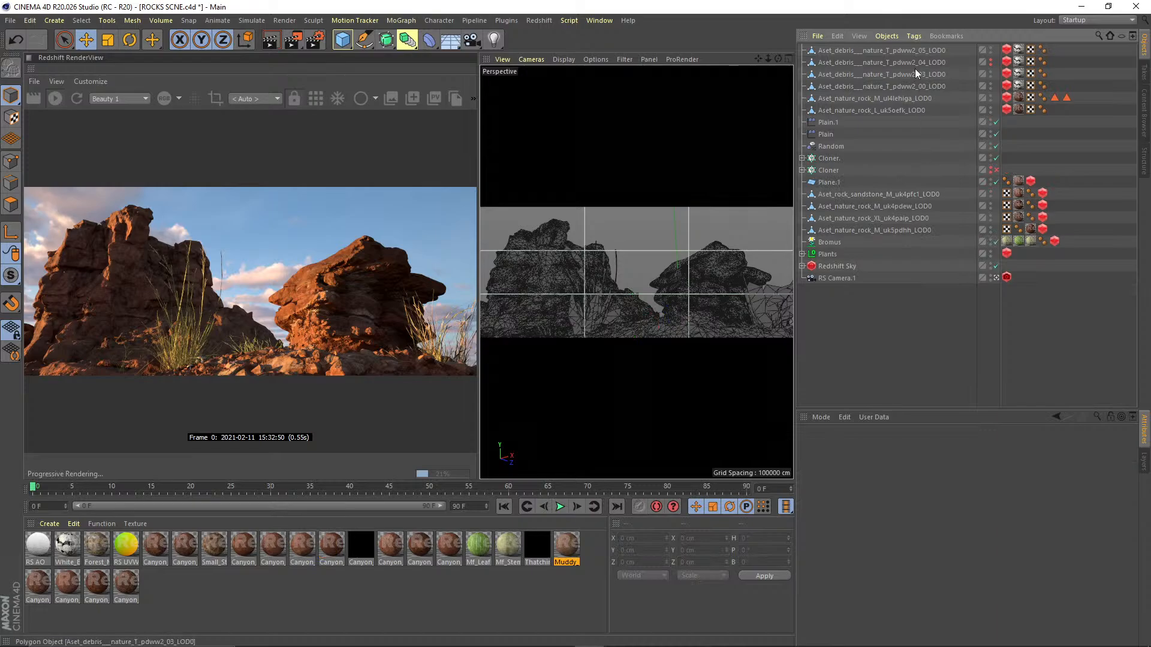
key(Delete)
click(829, 159)
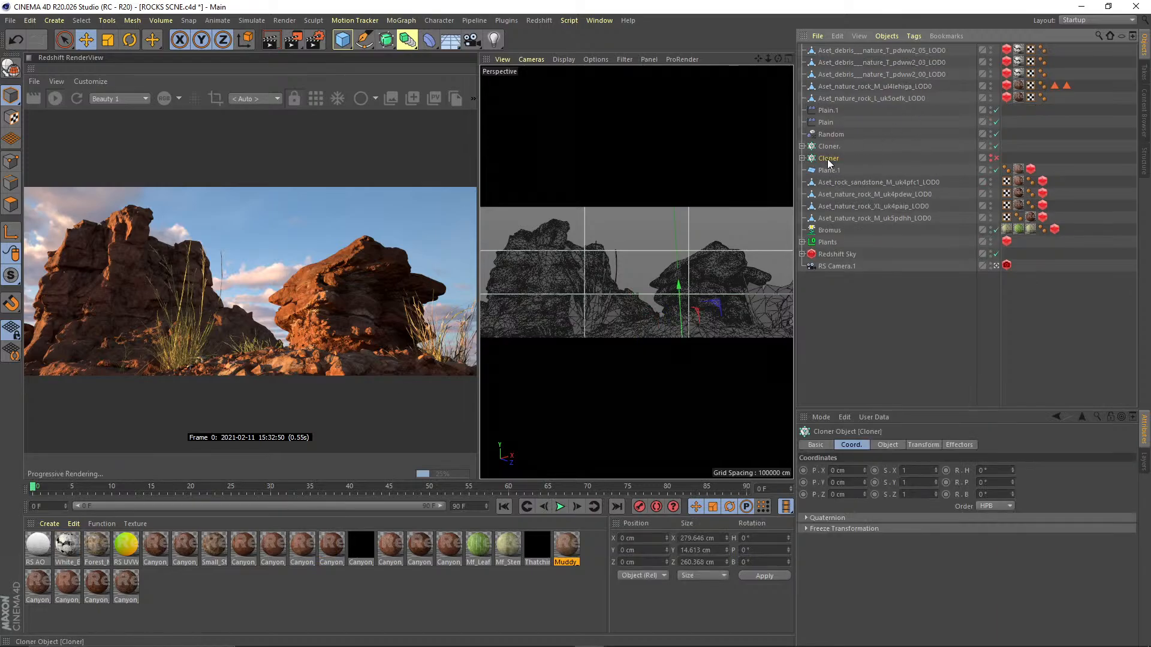
key(Delete)
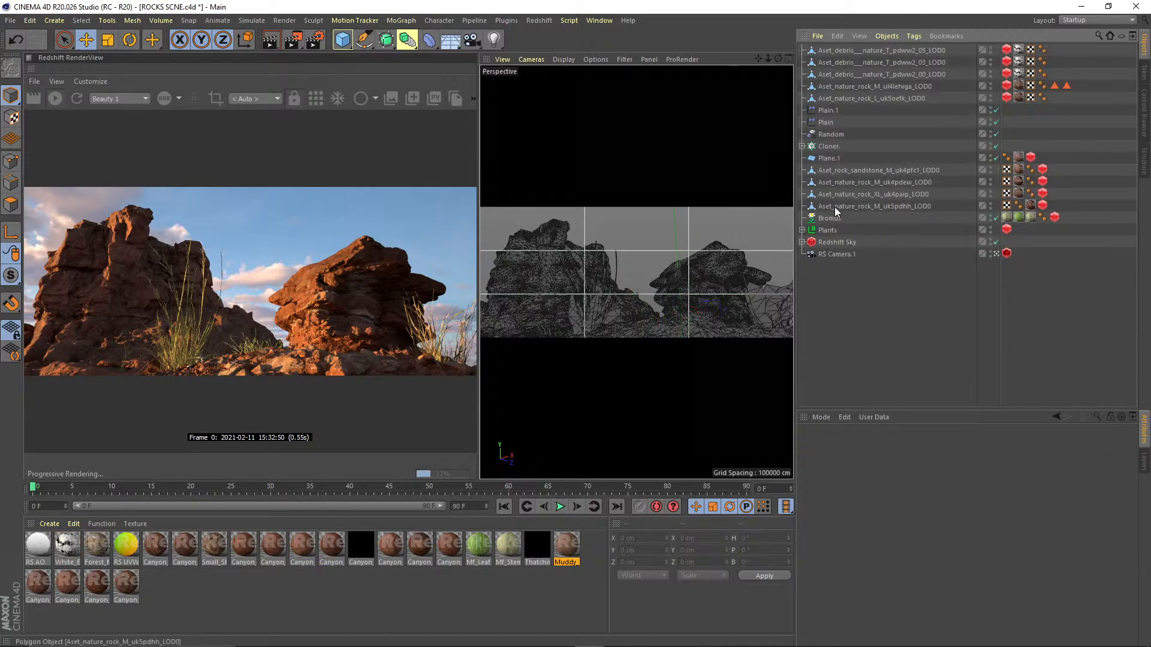
- Check the small rock assets inside the remaining Cloner and disable that Cloner
click(802, 146)
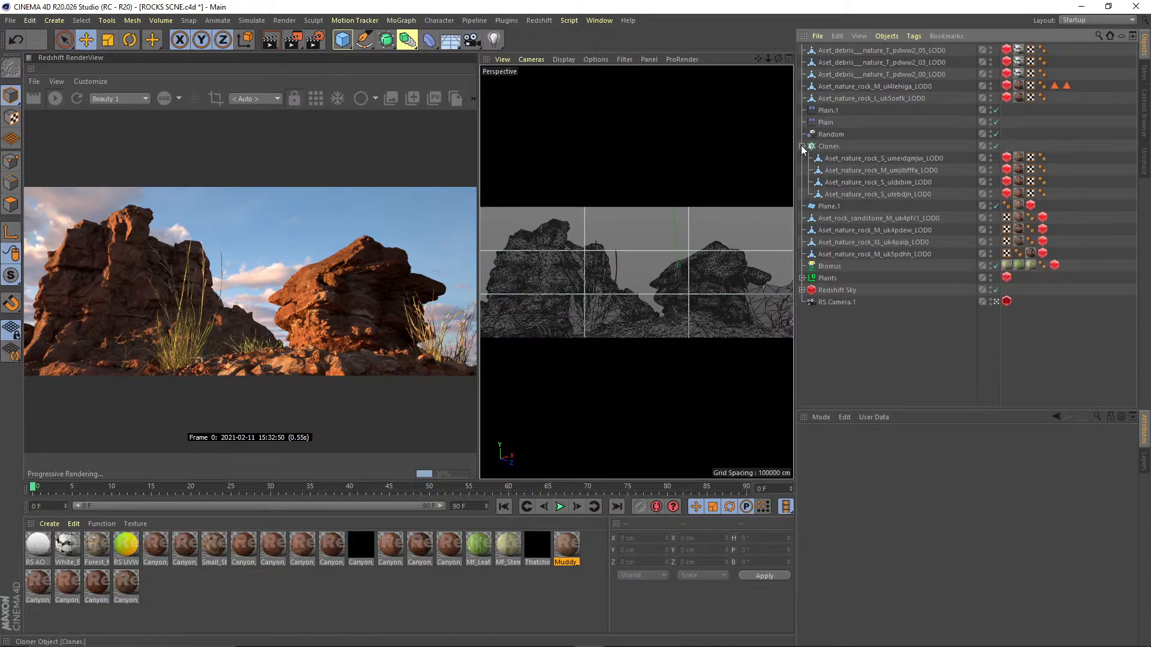
click(802, 146)
click(802, 147)
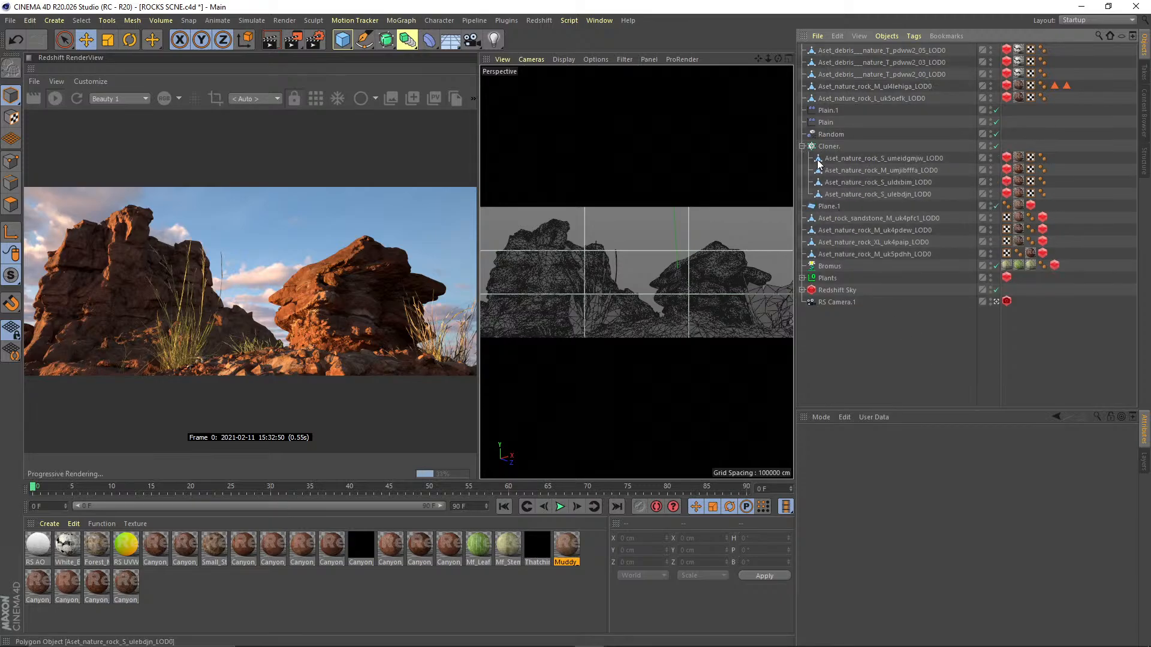
click(802, 146)
click(997, 146)
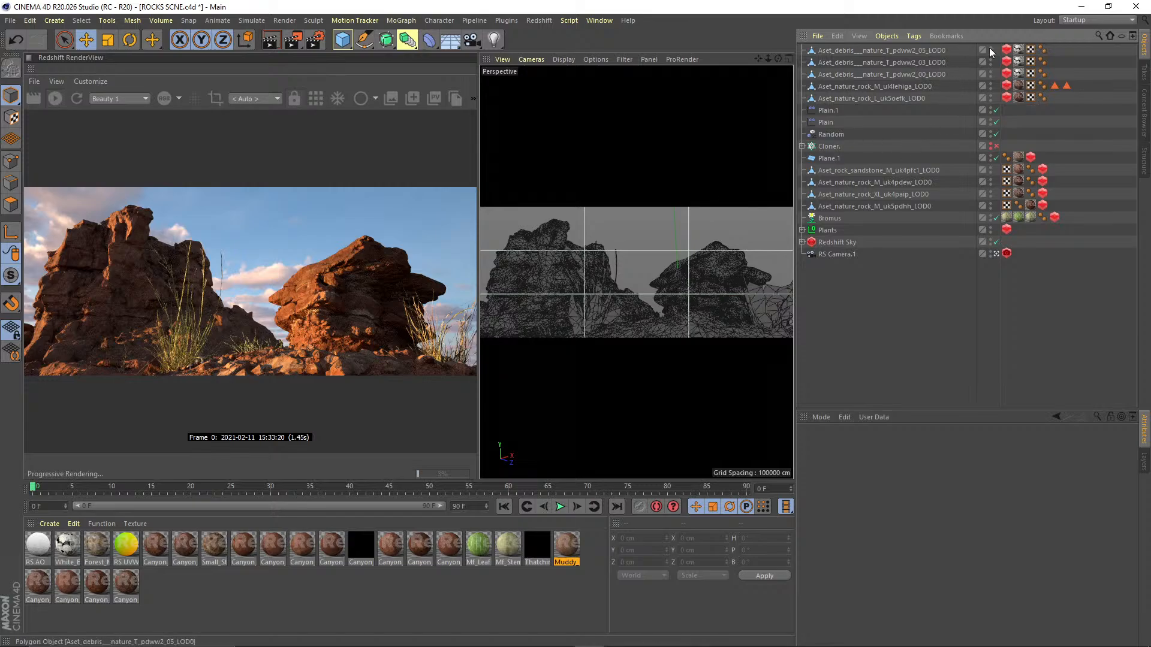
- Add the three Aset_debris__nature_T_pdww2 objects (05, 03 and 00) to a new layer
click(887, 87)
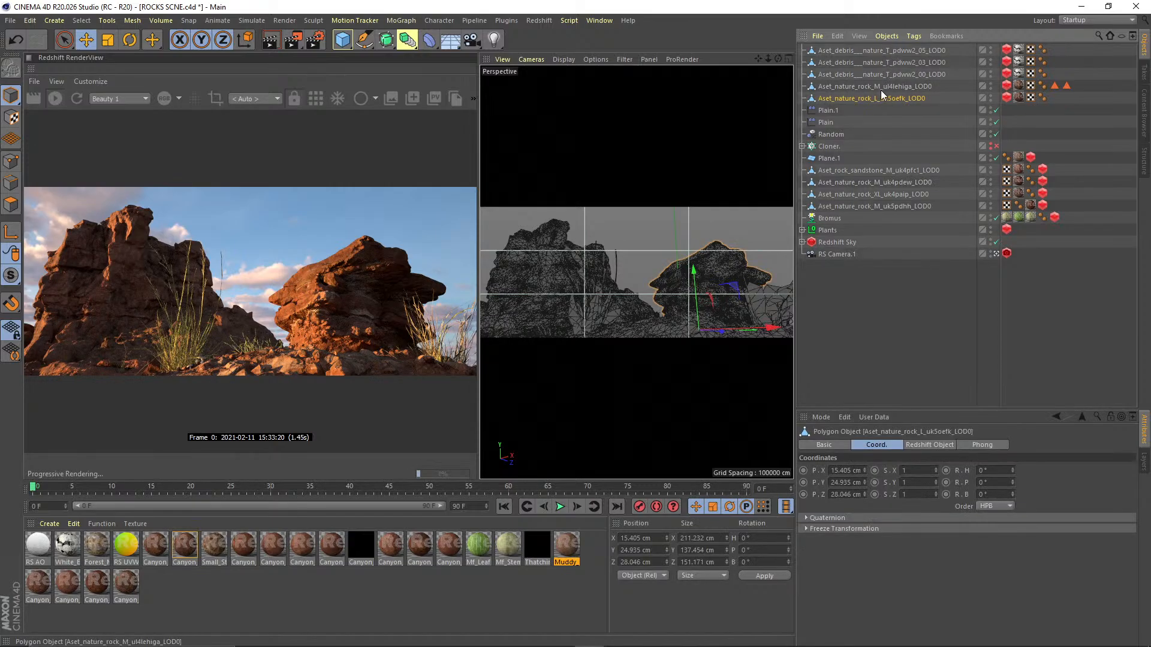
click(892, 74)
shift+click(898, 49)
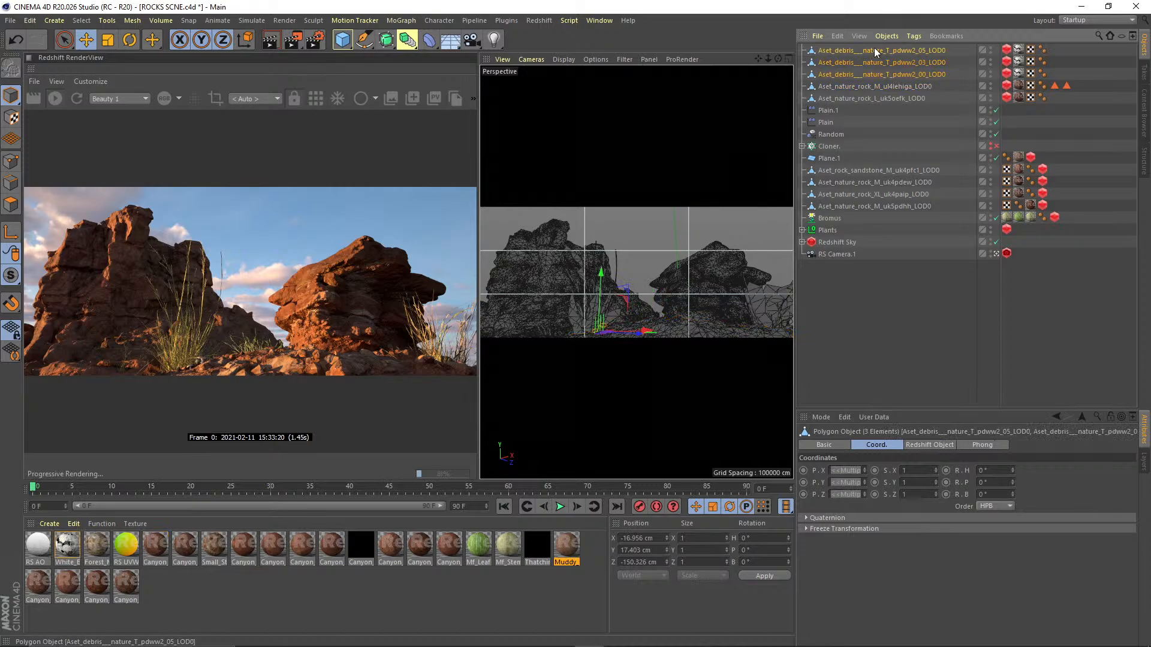
right_click(874, 49)
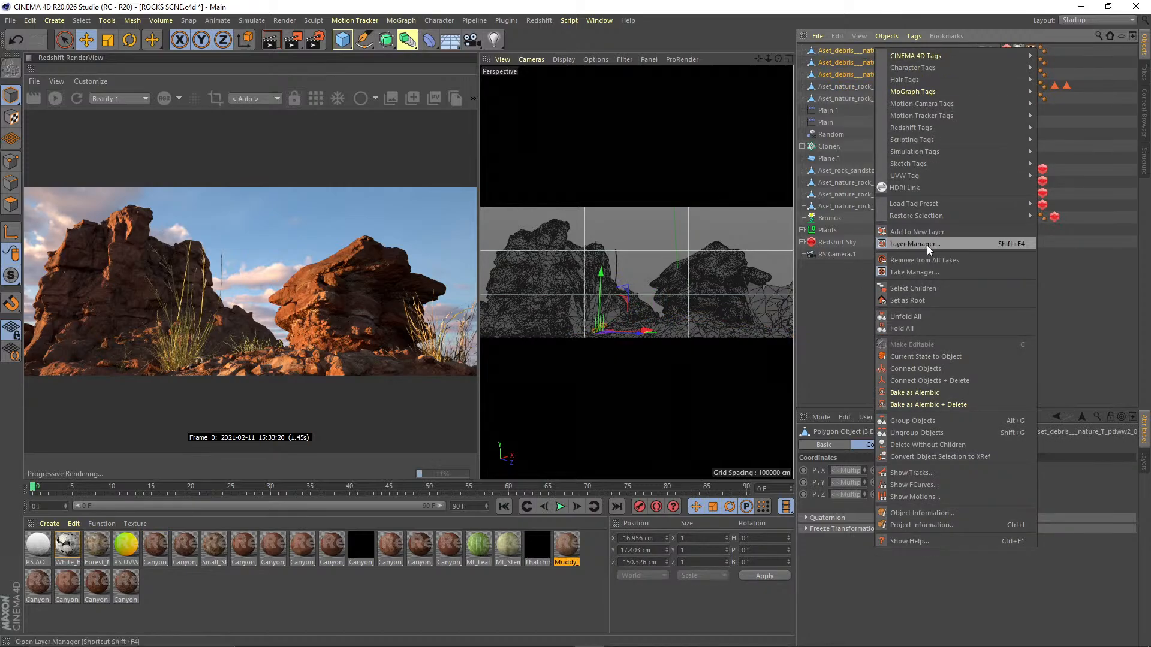
click(905, 234)
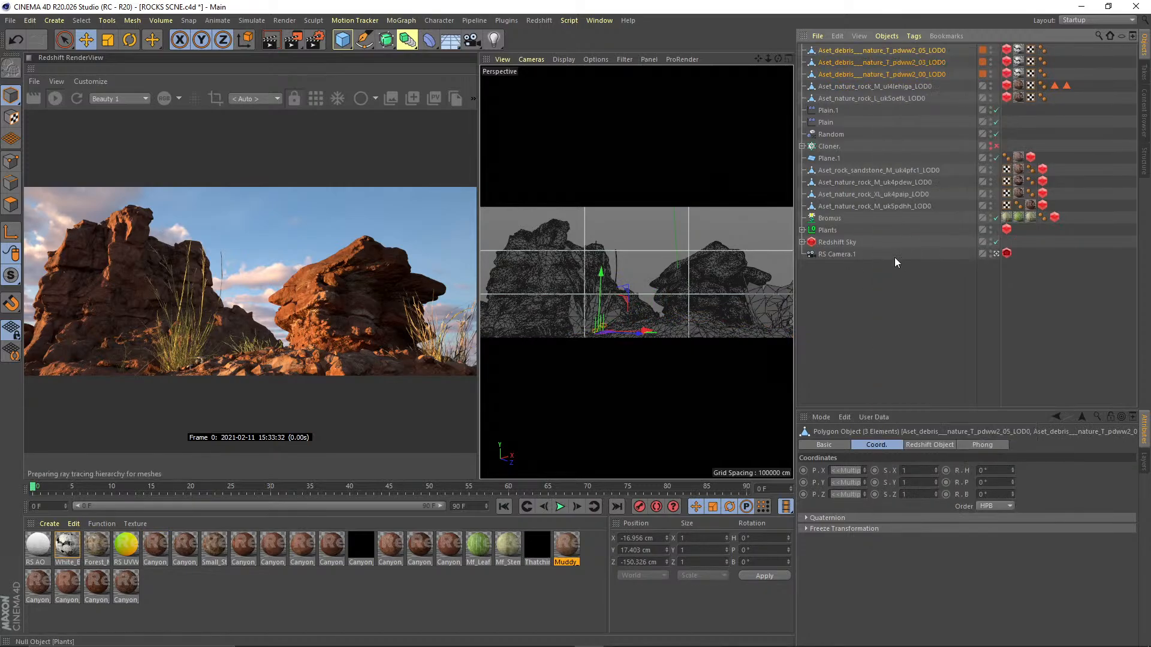
- Show the layer list, enlarge its area and rename the debris layer as MESHROOM
click(1143, 462)
drag(920, 412, 917, 347)
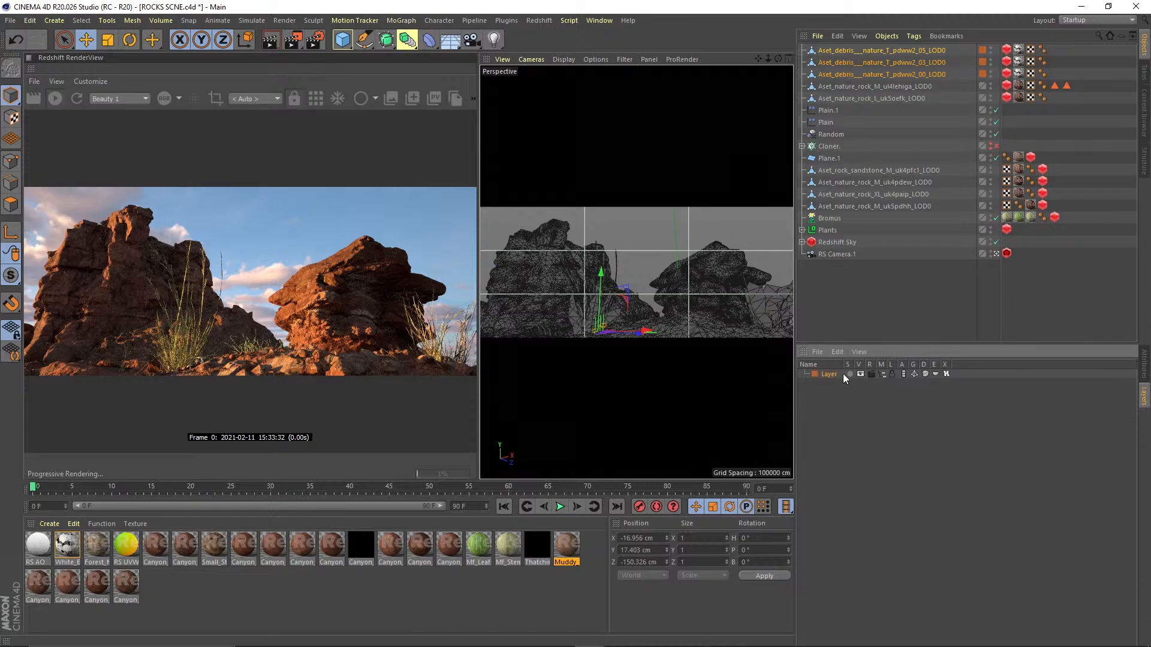
double_click(829, 375)
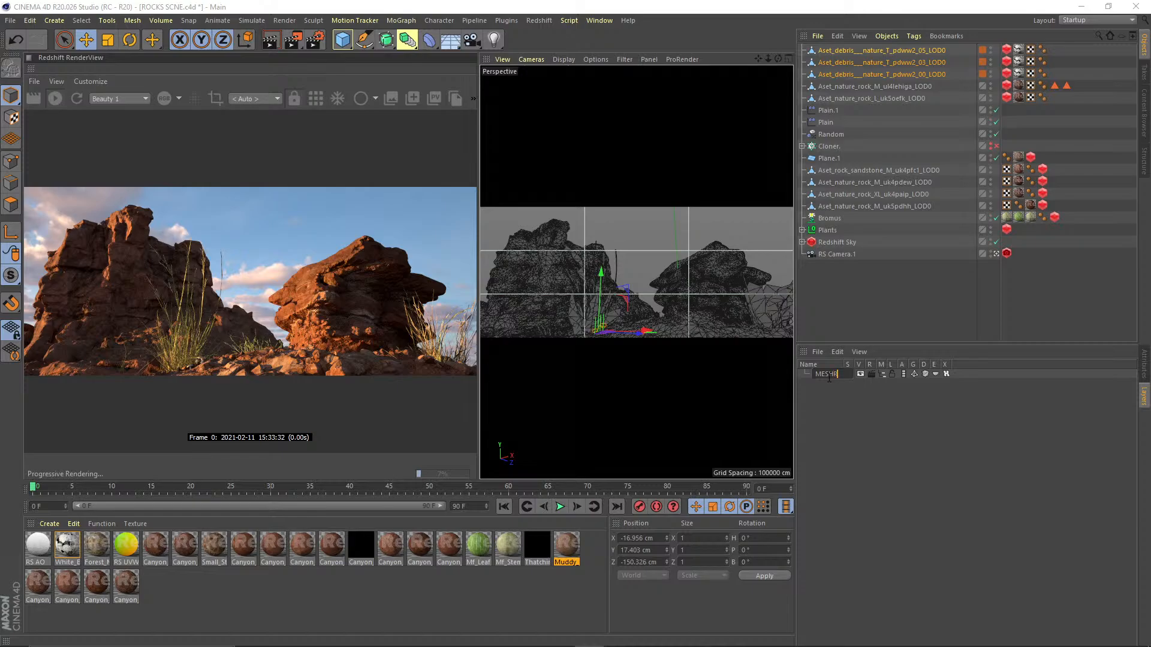
text(MESHROOM)
key(Return)
click(894, 270)
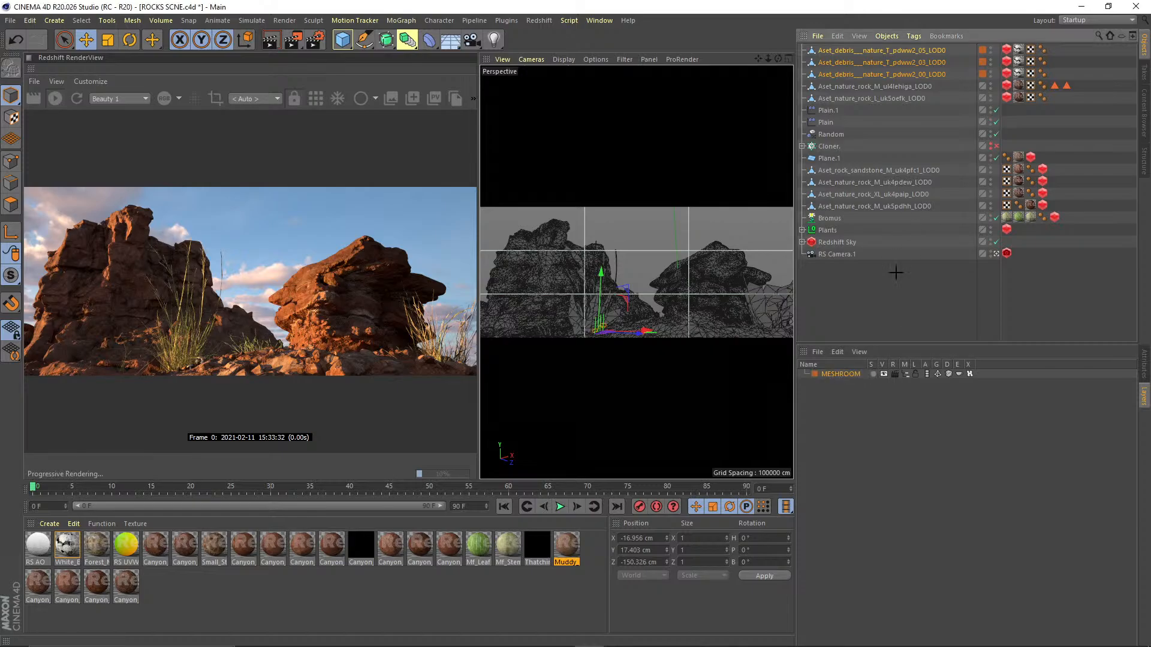
- Toggle the visibility of the ground rock Aset_nature_rock_M_ul4lehiga_LOD0 and refresh the Redshift render
click(872, 98)
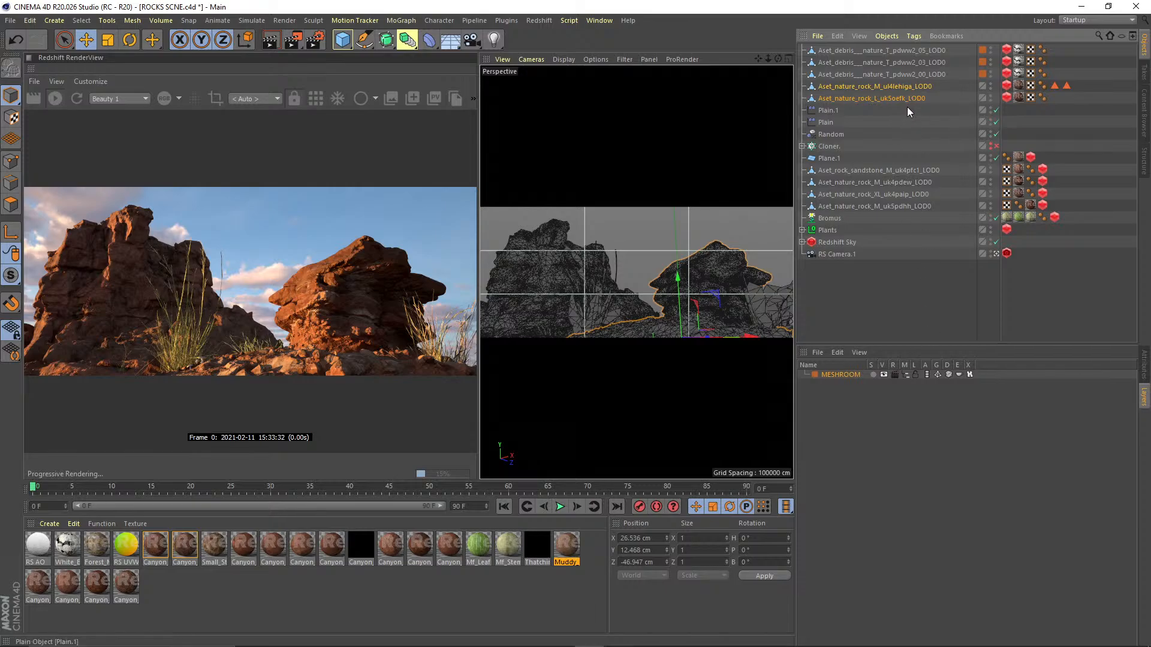
click(914, 86)
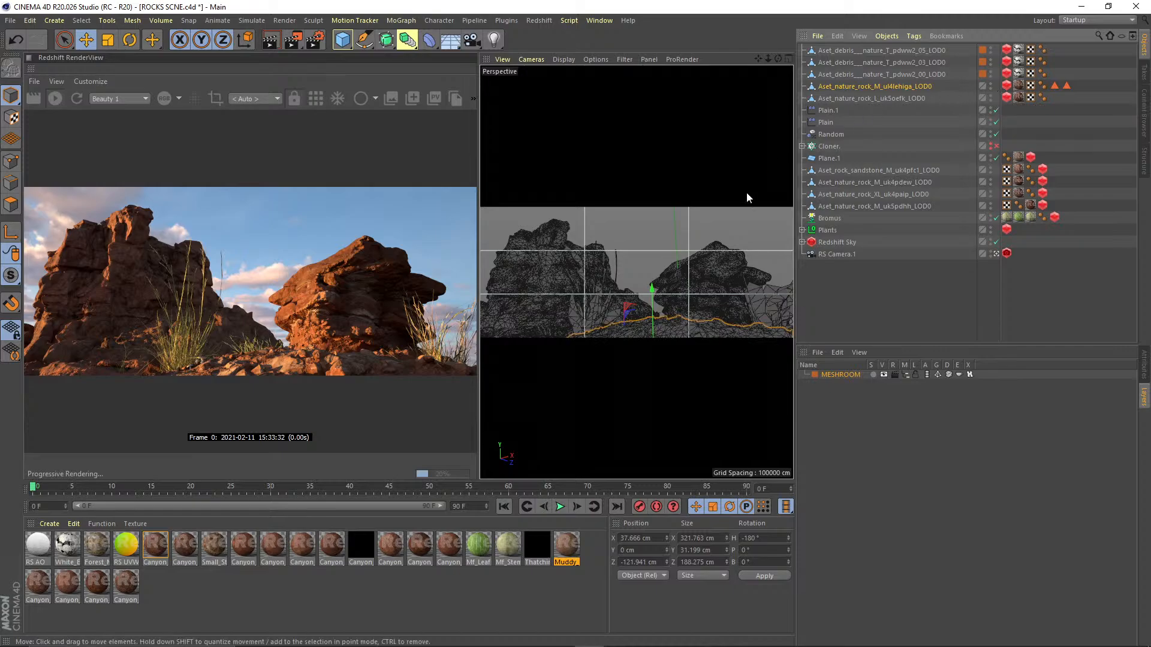
click(837, 295)
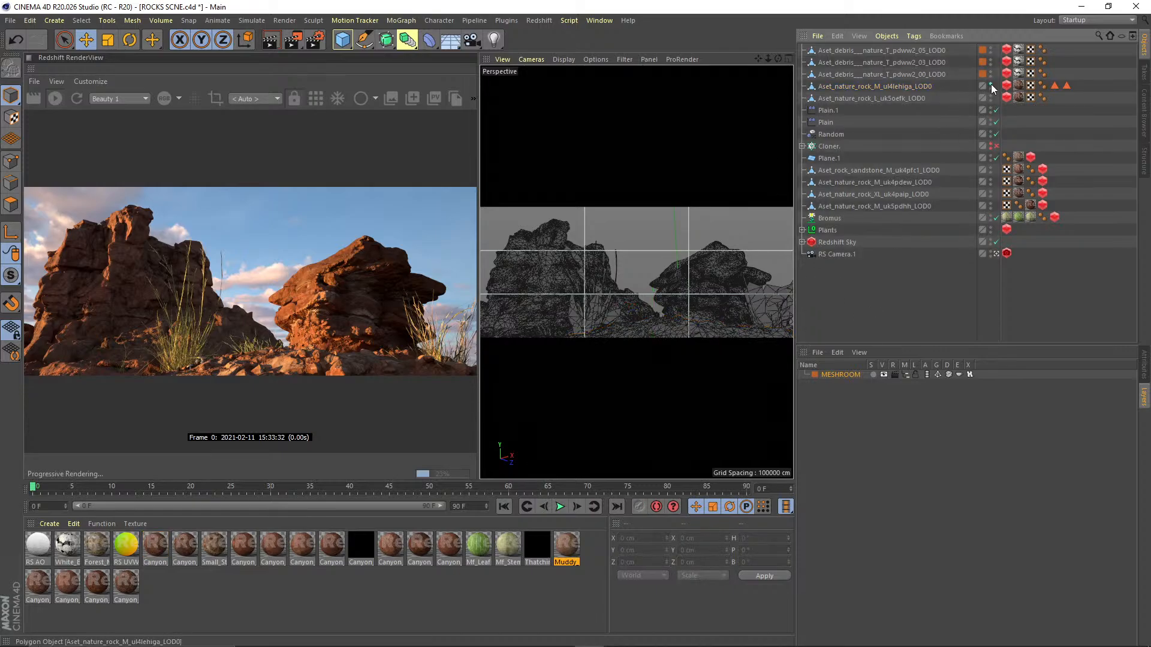
click(991, 84)
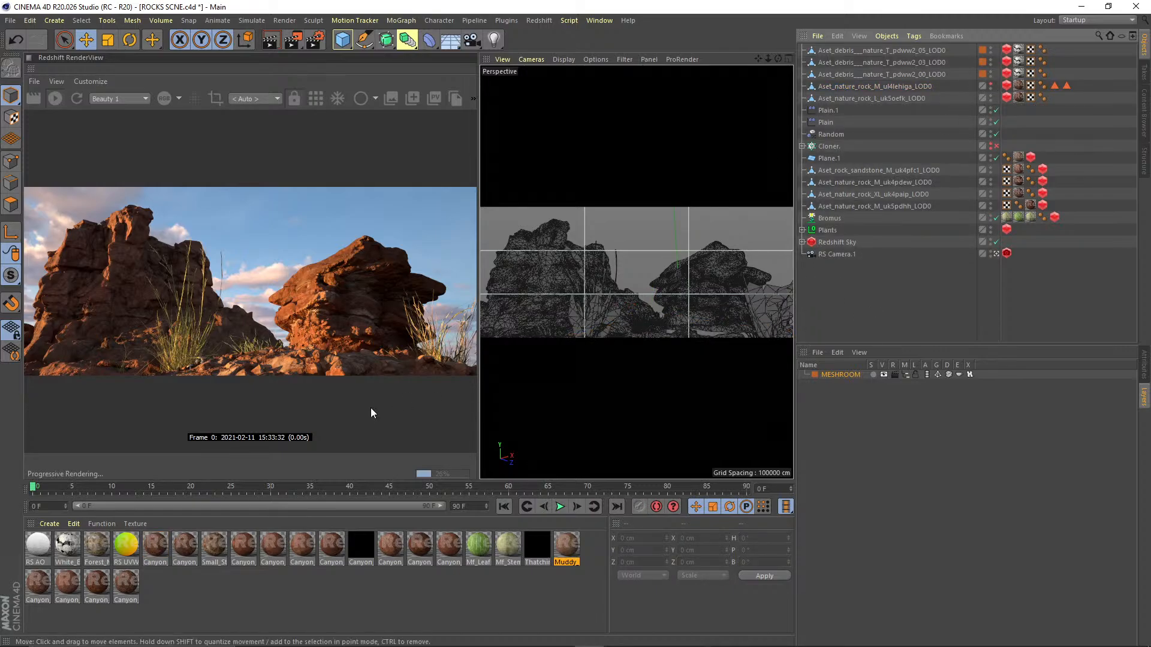
click(77, 101)
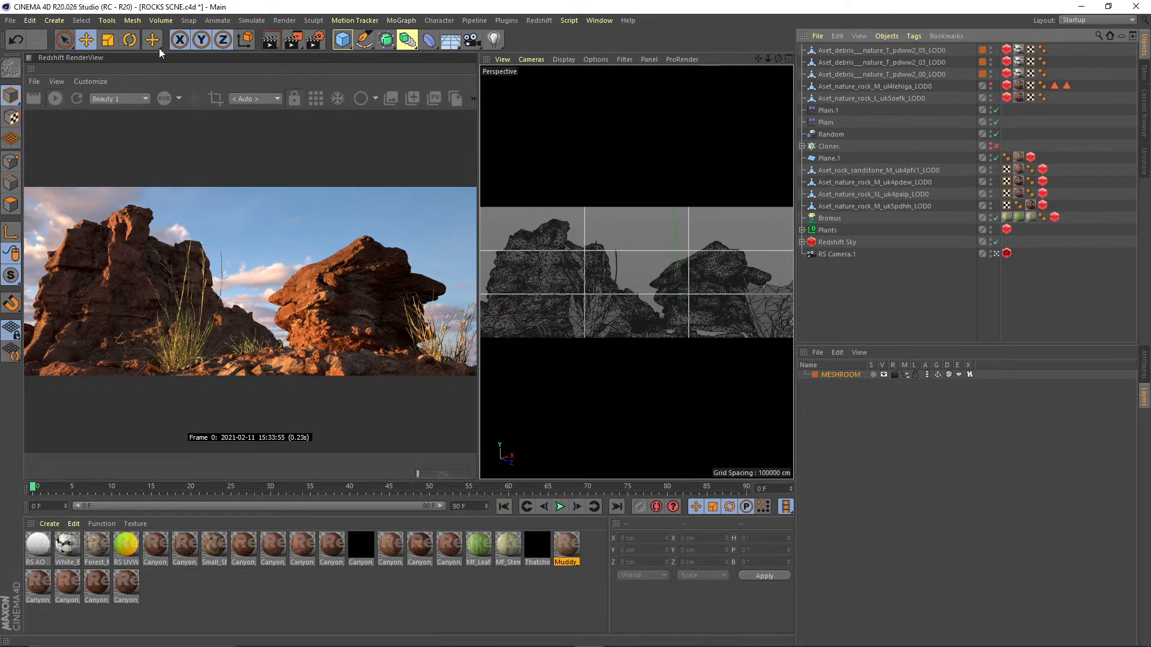
- Compare the render with and without the ground rock Aset_nature_rock_M_ul4lehiga_LOD0, and locate Aset_nature_rock_L_uk5oefk_LOD0 in the scene
click(991, 87)
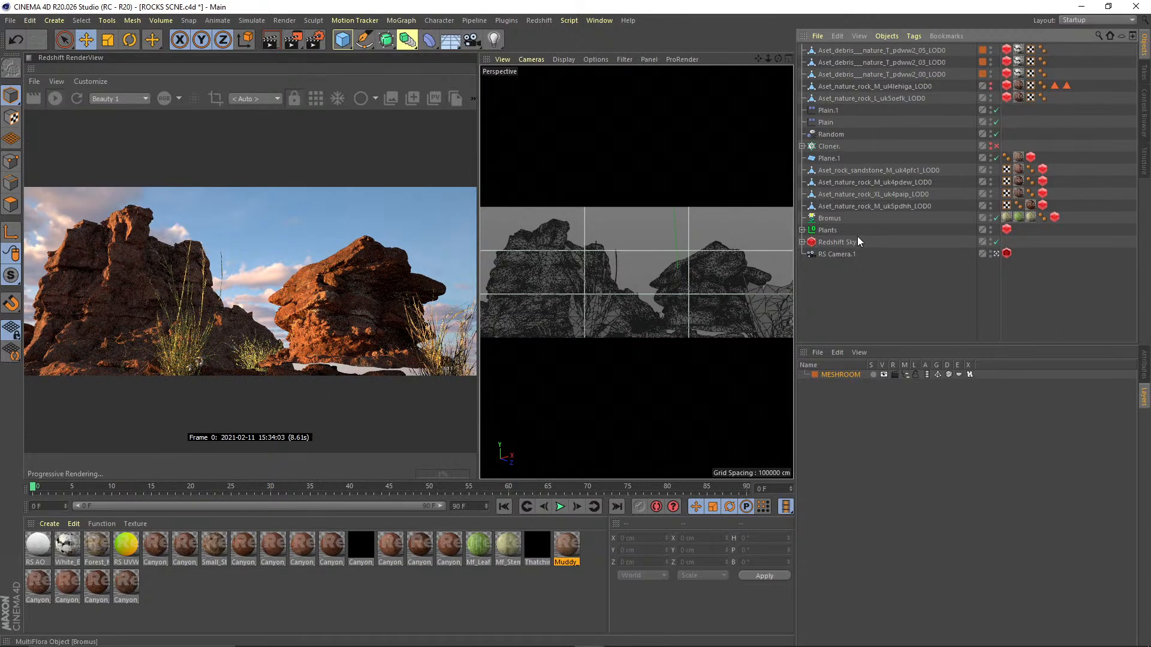
click(991, 87)
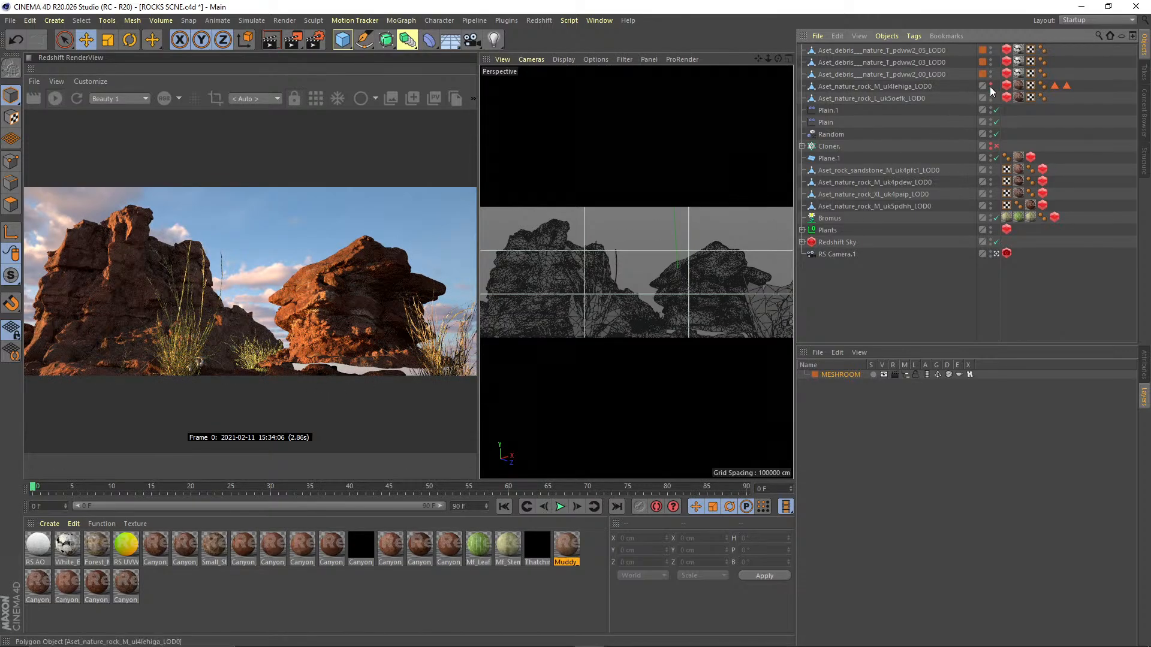
click(902, 86)
click(902, 98)
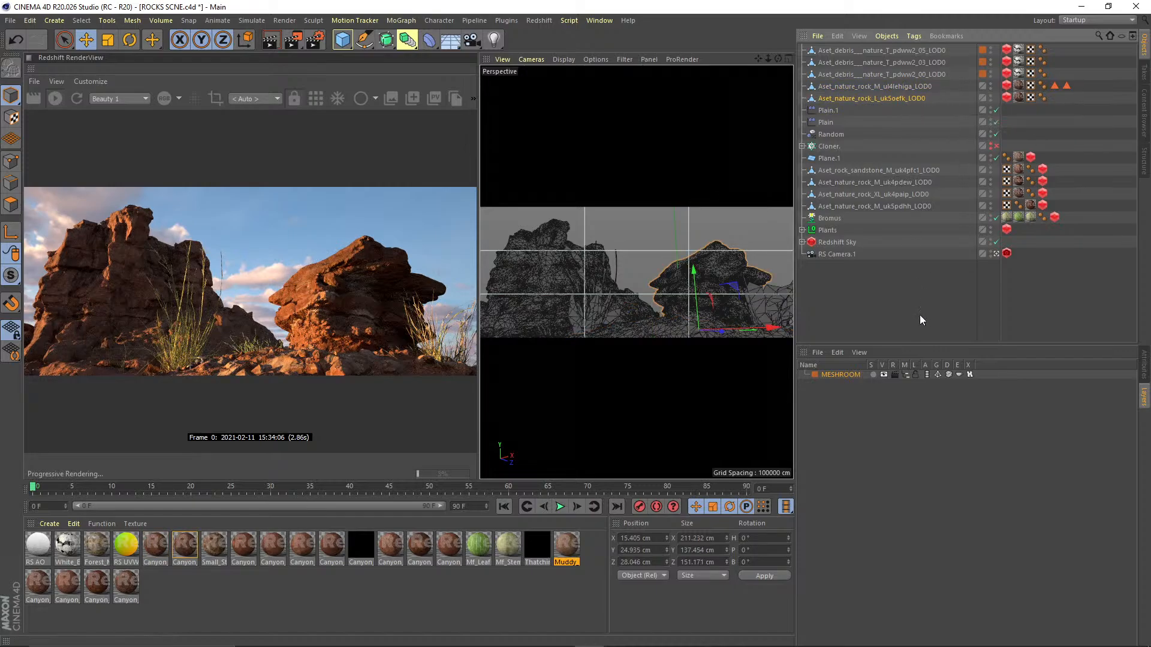
- Add the rocks Aset_nature_rock_M_ul4lehiga_LOD0 and Aset_nature_rock_L_uk5oefk_LOD0 together to a new layer
click(919, 314)
click(907, 91)
shift+click(905, 96)
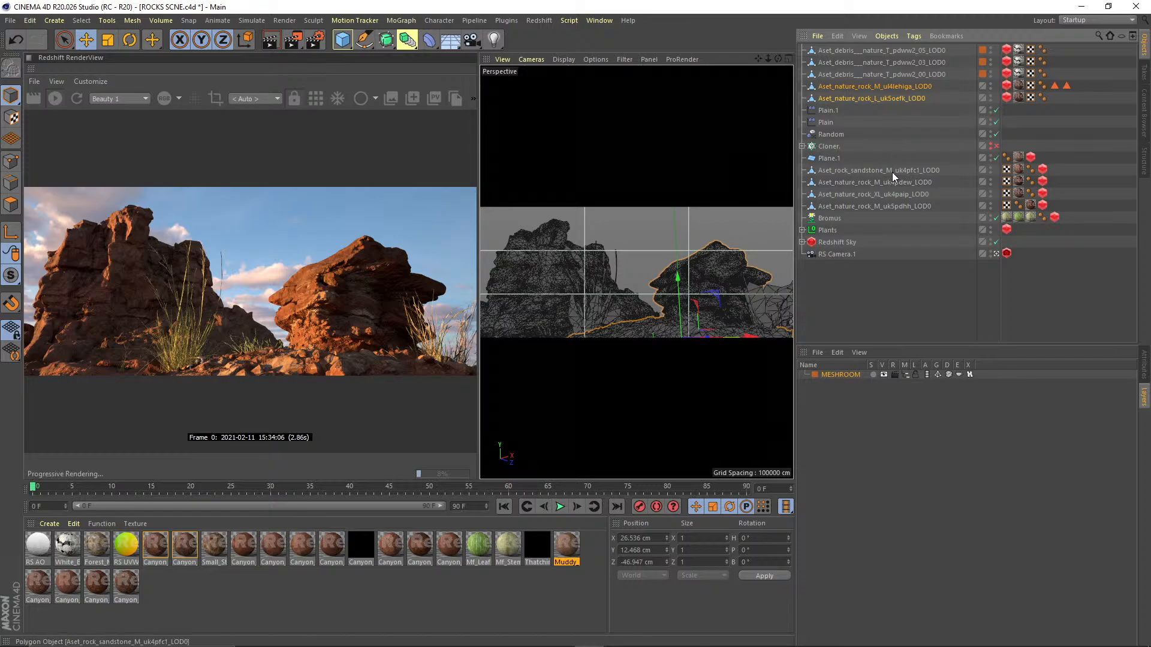
right_click(901, 98)
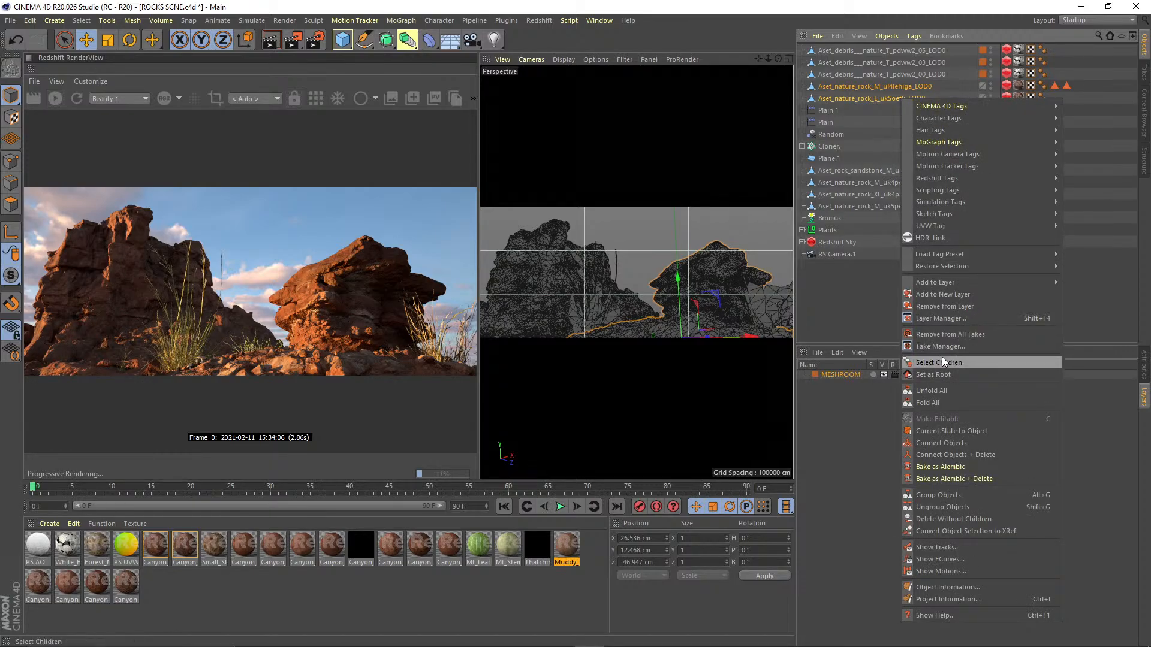
click(941, 294)
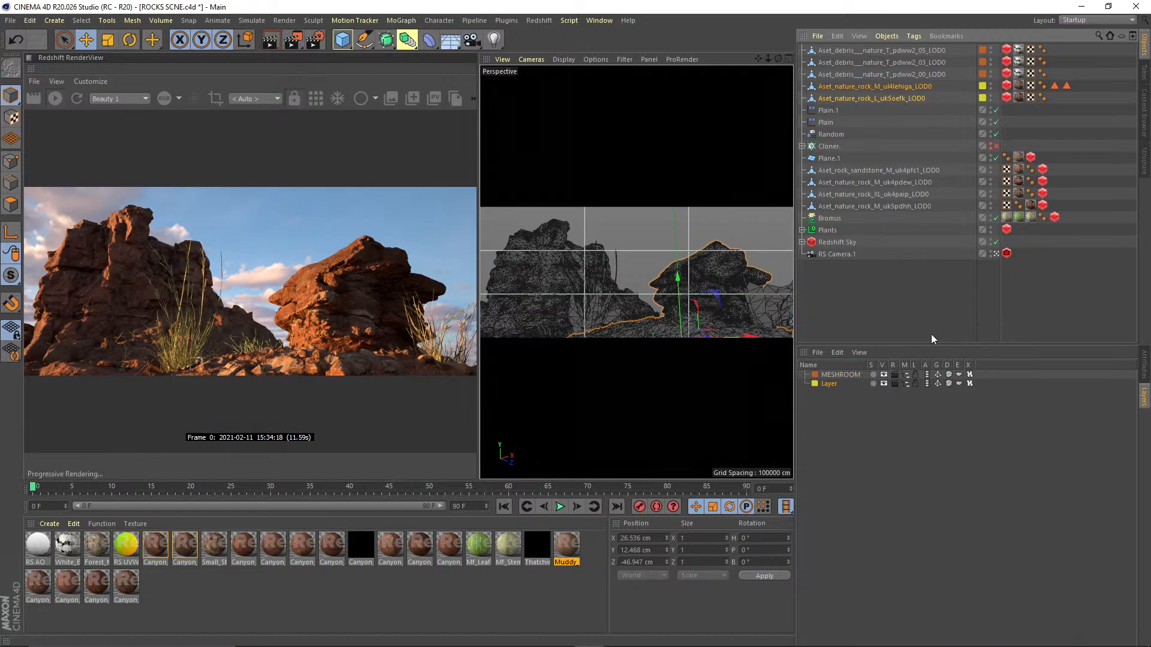
- Rename the new yellow layer as "front rock" and clear the object selection
click(830, 386)
double_click(830, 386)
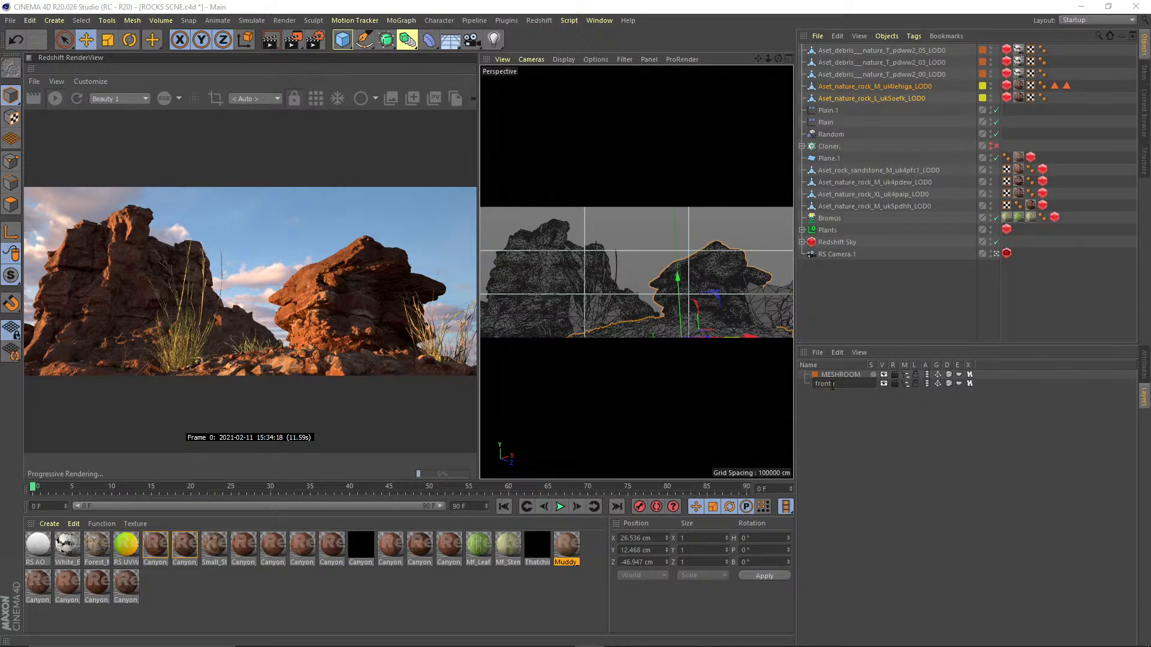
text(front rocks)
key(BackSpace)
key(Return)
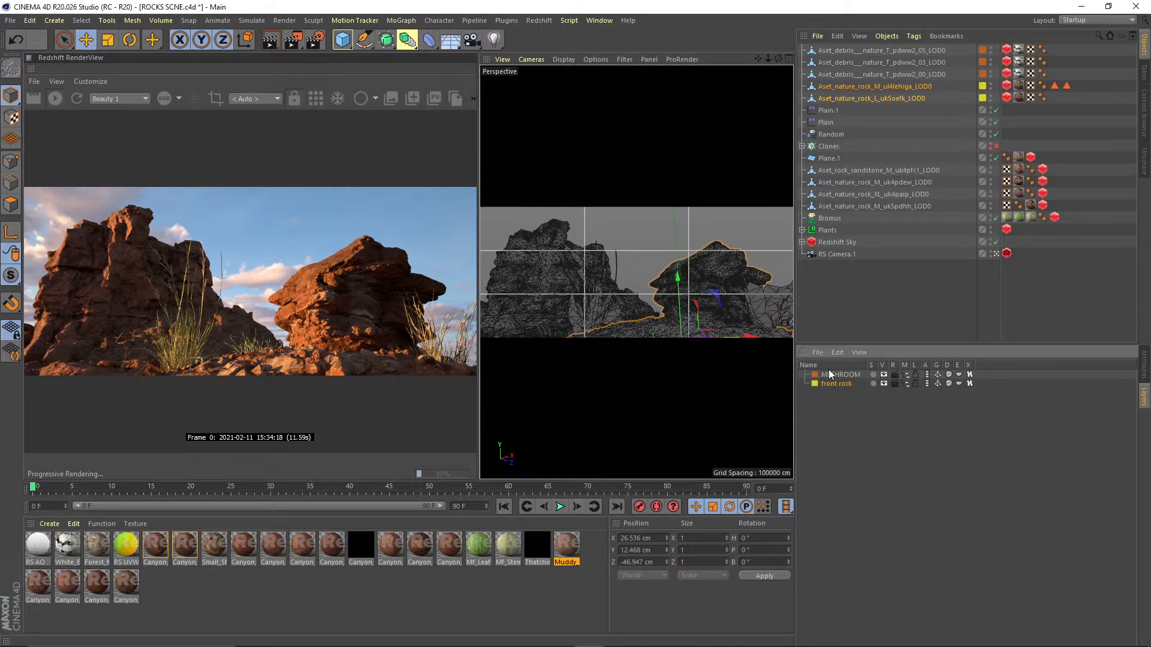
click(859, 327)
- Hide the MESHROOM and front rock layers in both the render and the viewport
click(894, 384)
click(895, 375)
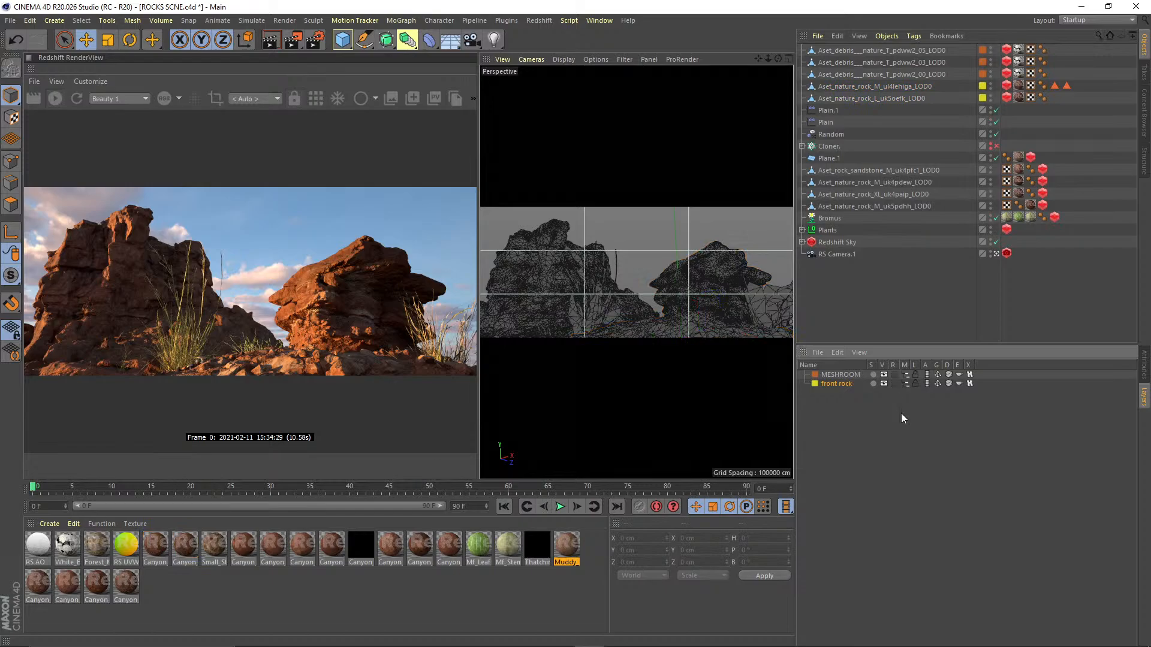
click(883, 375)
click(883, 383)
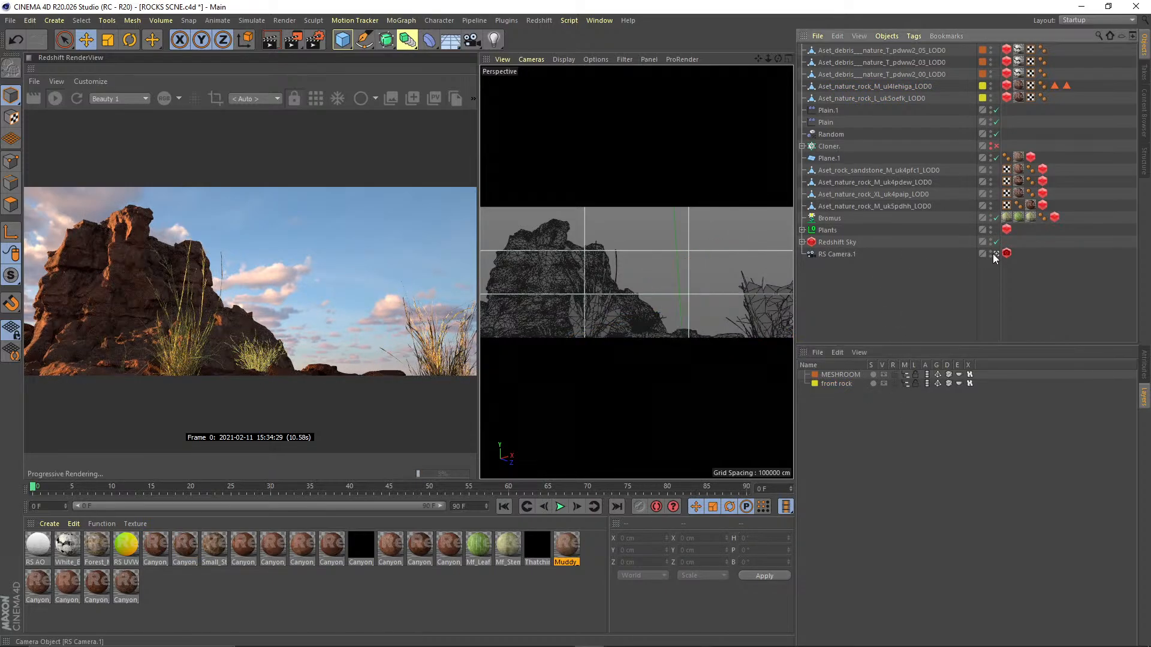
- Add the large background rock Aset_nature_rock_XL_uk4paip_LOD0 to a new layer
click(533, 247)
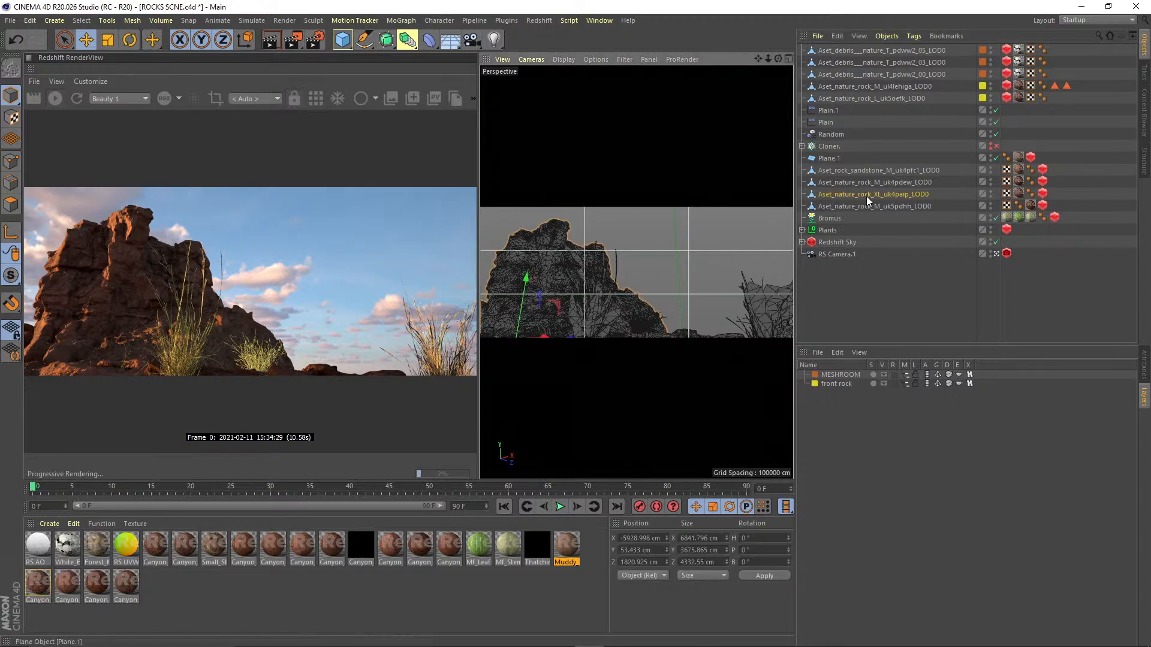
right_click(901, 196)
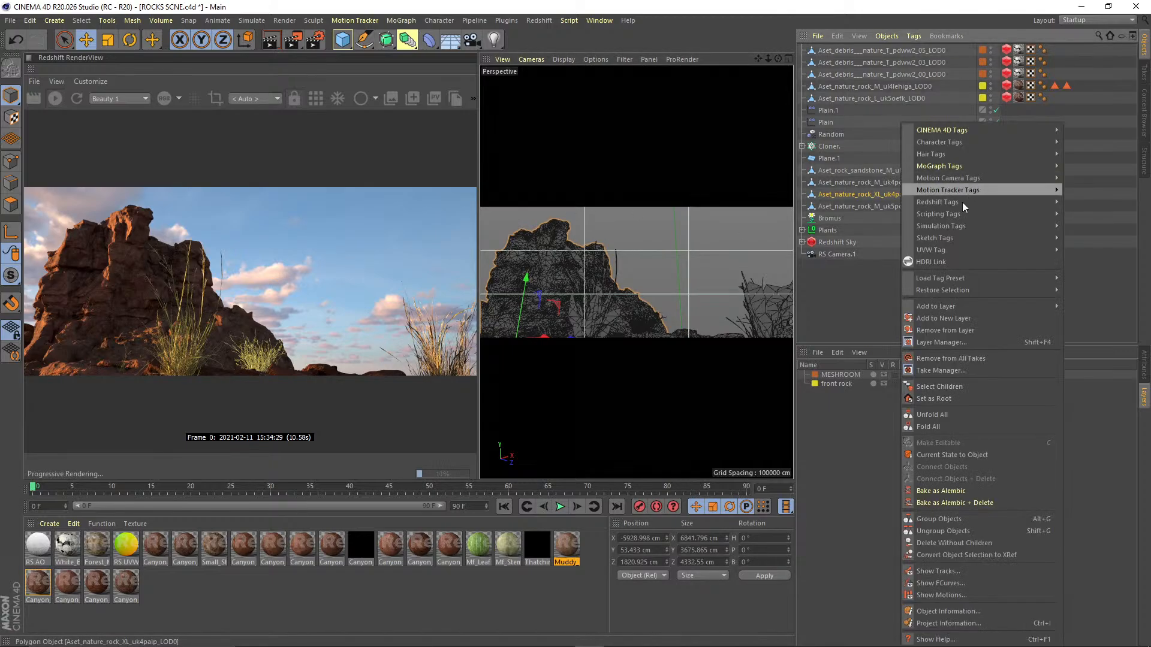
click(949, 319)
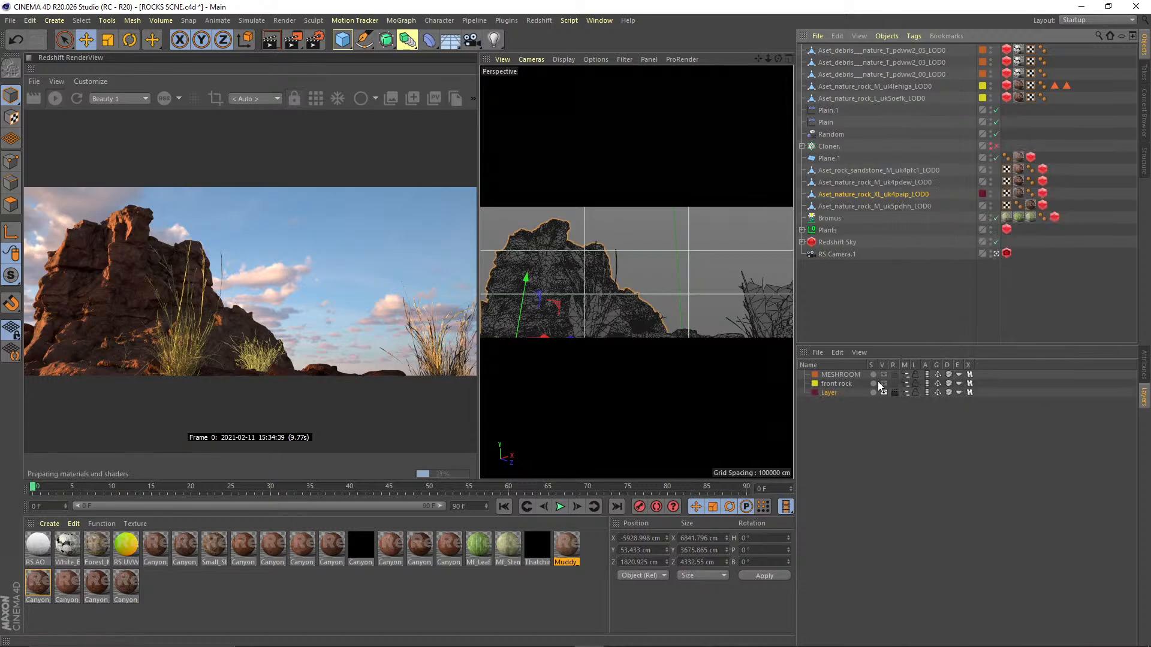
- Rename the large background rock's layer as "big rock behind" and clear the selection
click(832, 404)
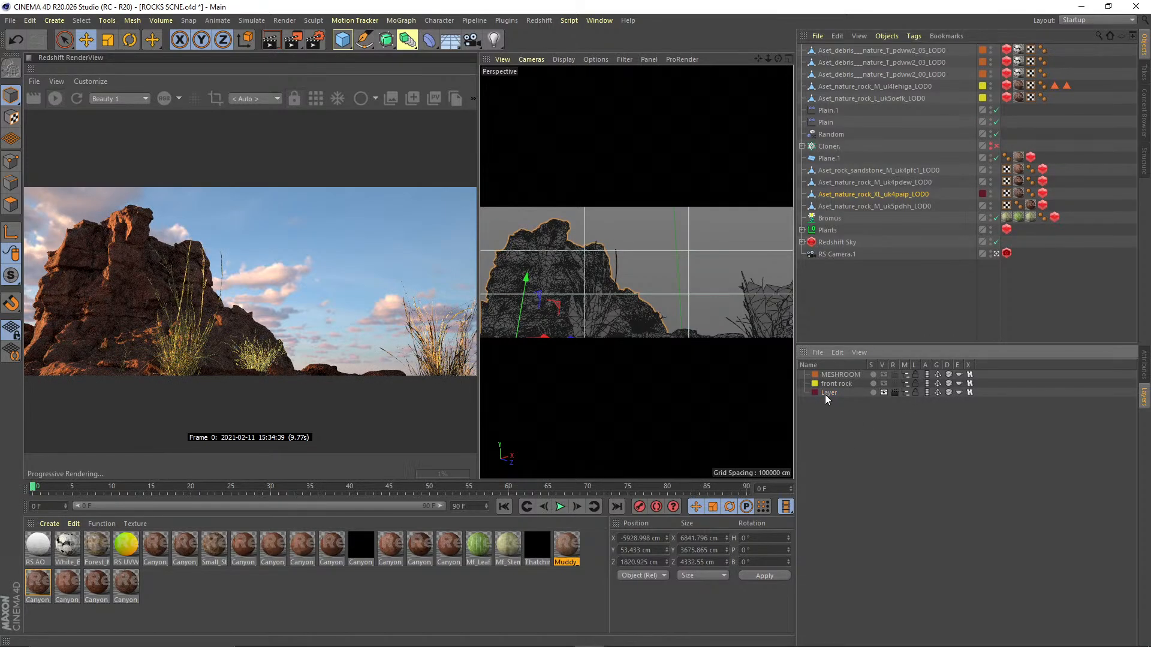
double_click(827, 393)
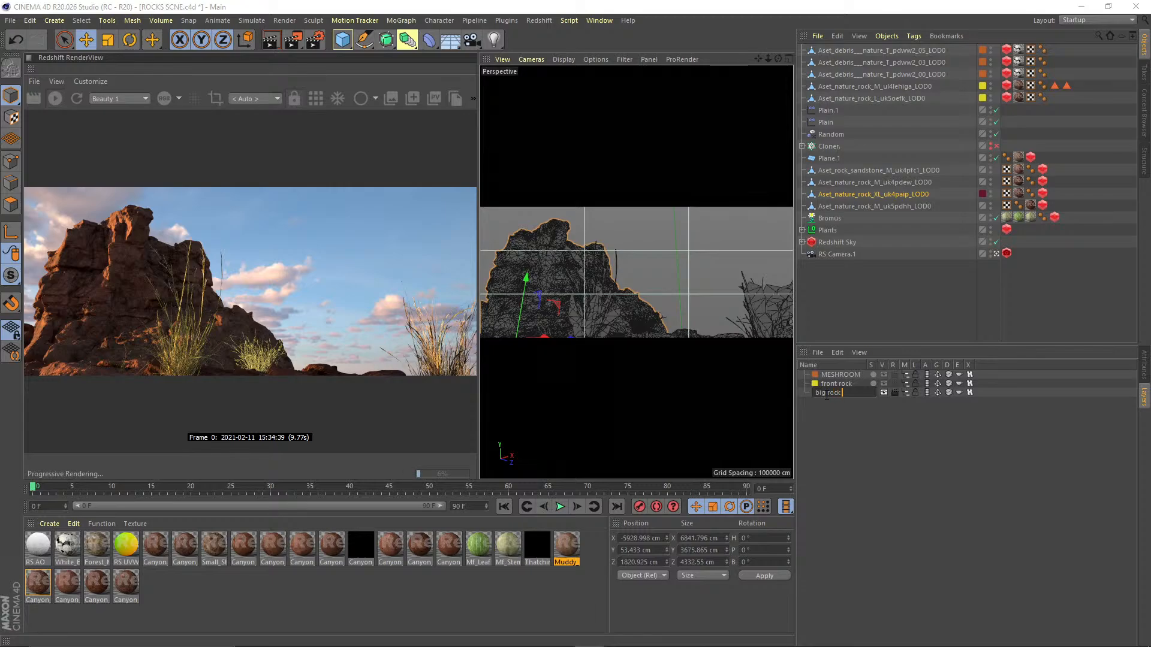
text(big rock behind)
key(Return)
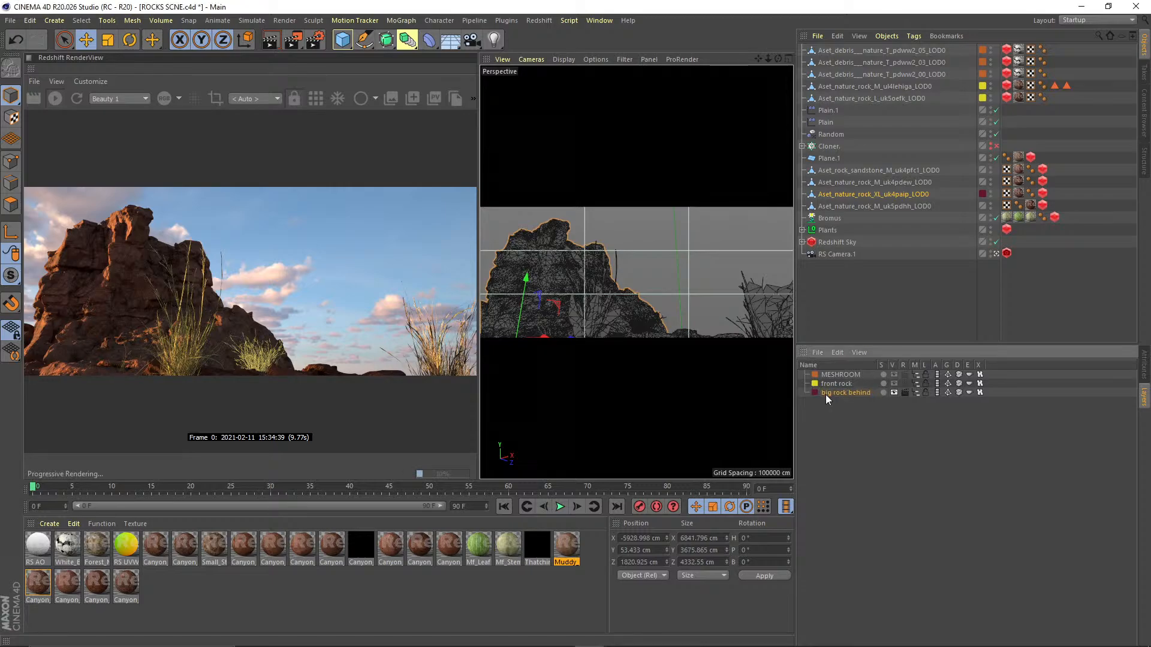
click(900, 272)
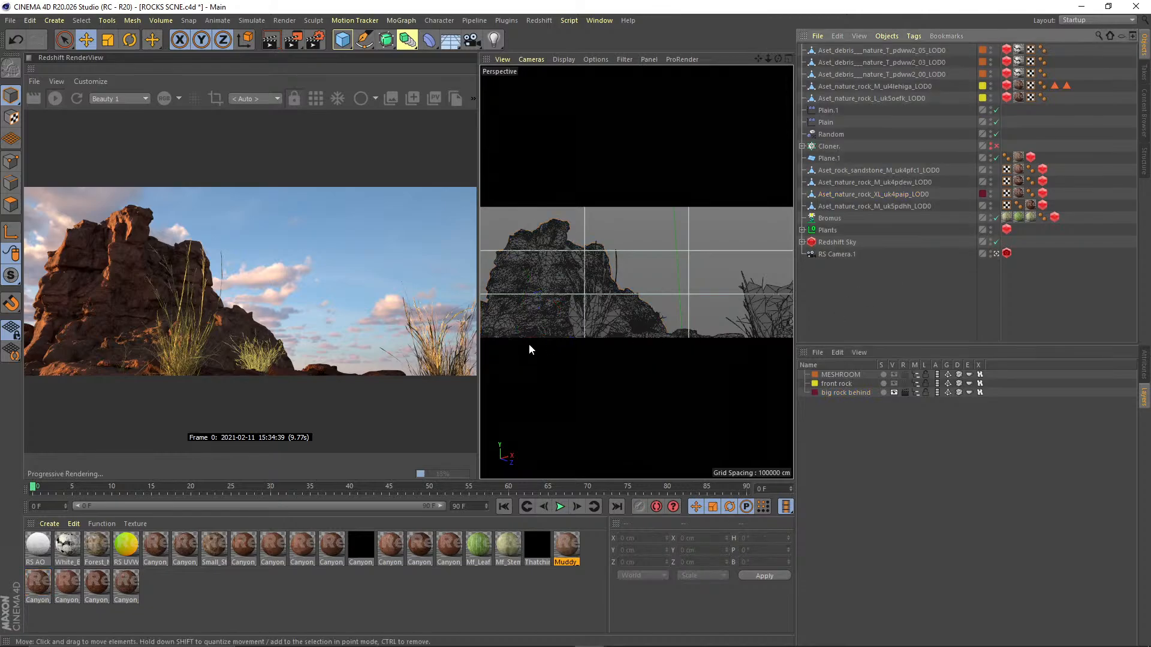
- Leave the RS Camera.1 view, widen the viewport, and assign the rock Aset_nature_rock_M_uk5pdhh_LOD0 to the front rock layer
click(993, 254)
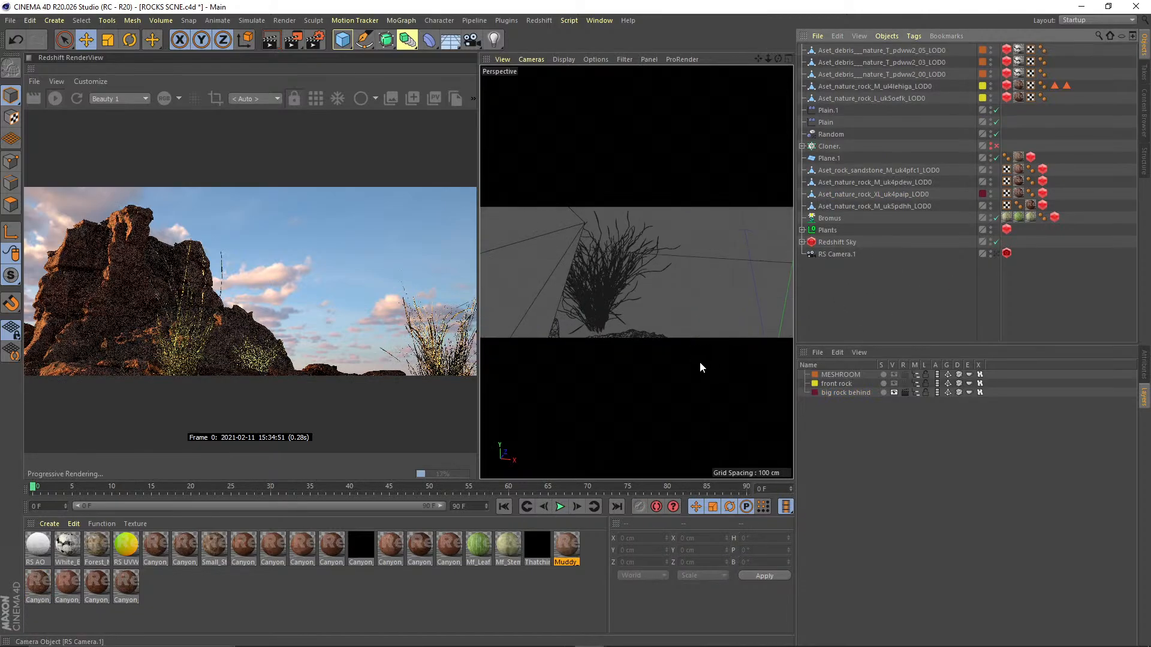
alt+drag(580, 307, 650, 333)
drag(481, 254, 401, 259)
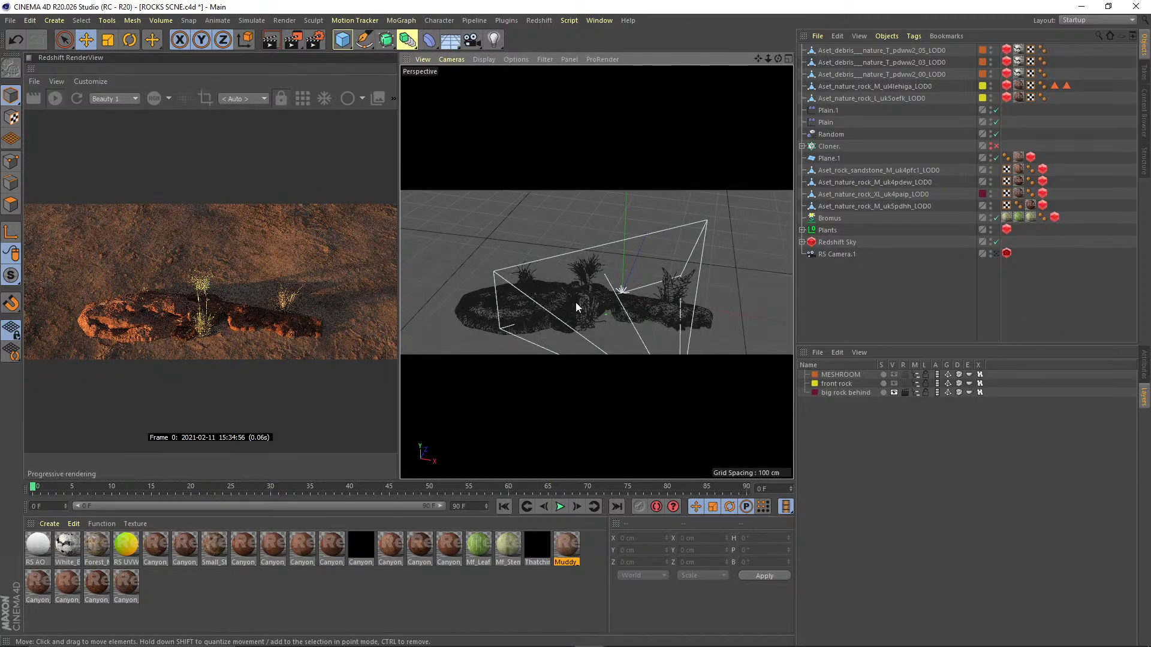
alt+right_drag(576, 302, 613, 298)
alt+drag(613, 298, 545, 247)
click(665, 267)
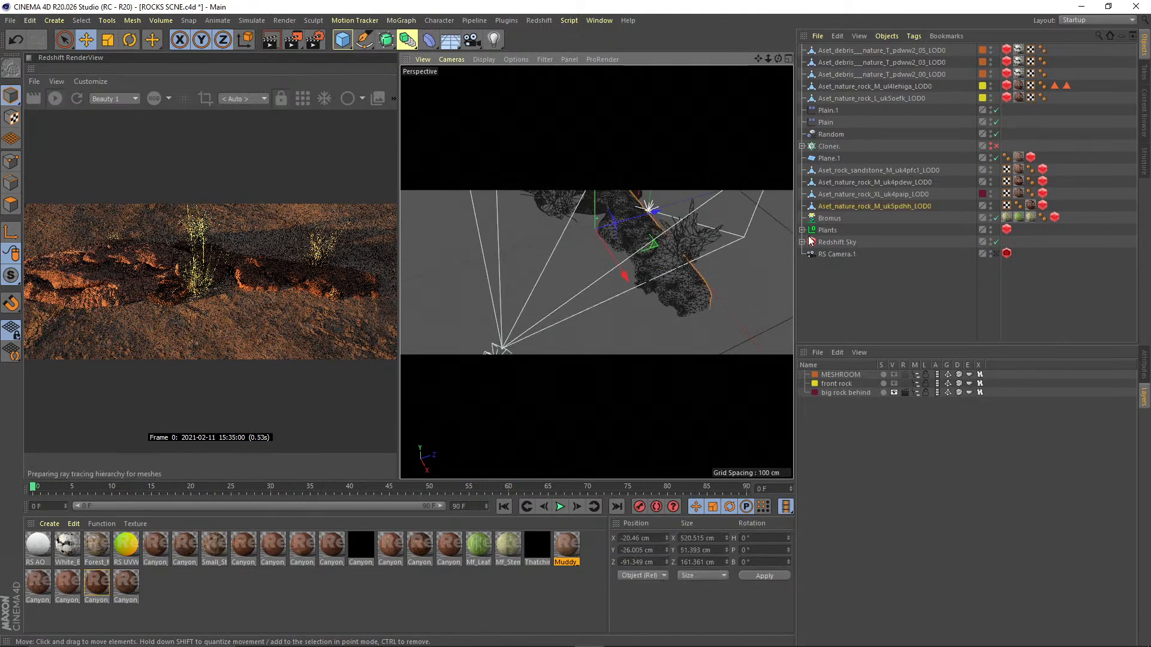
drag(889, 207, 837, 385)
- Add the sandstone rock Aset_rock_sandstone_M_uk4pfc1_LOD0 to a new layer
alt+drag(663, 308, 575, 288)
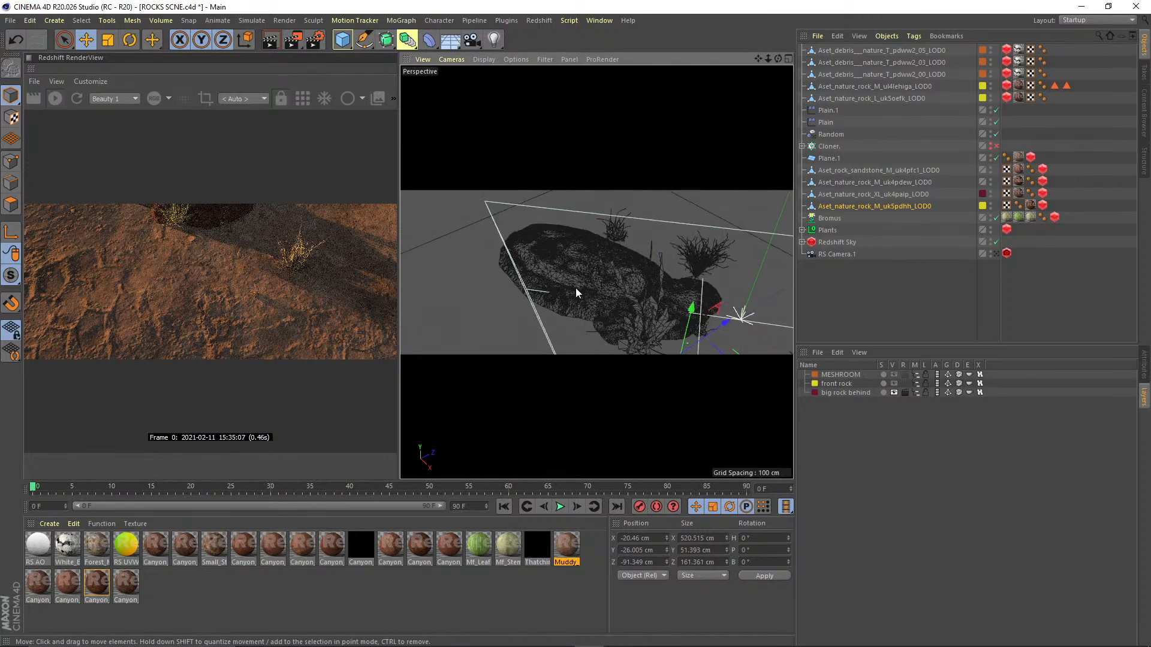
click(574, 289)
right_click(883, 171)
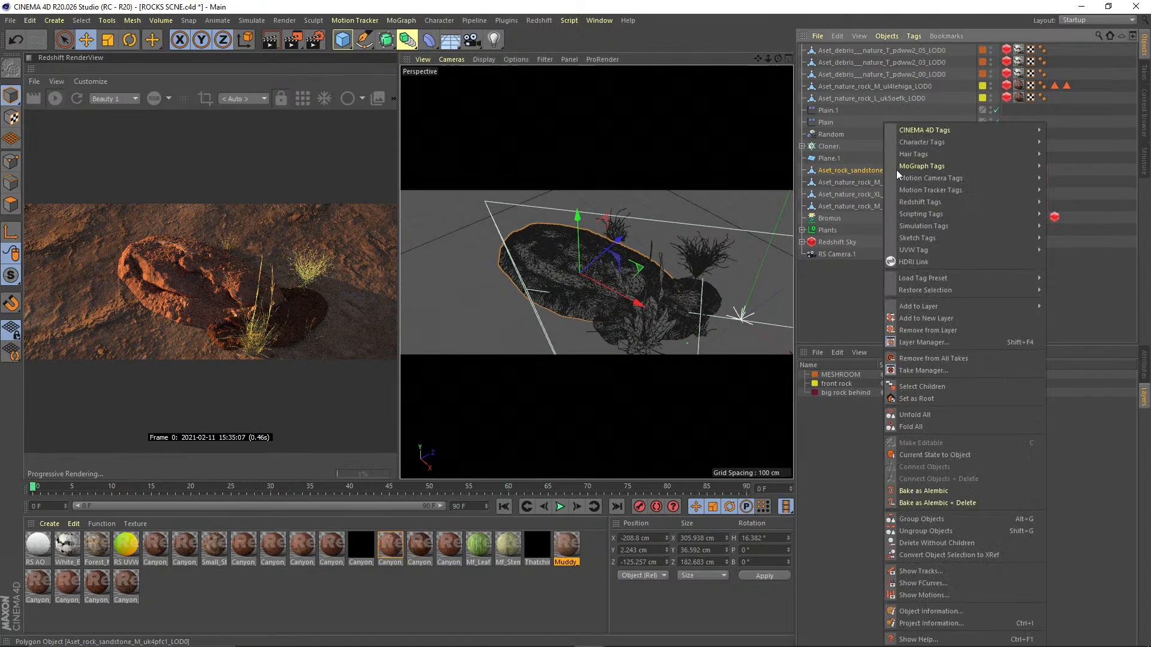
click(919, 318)
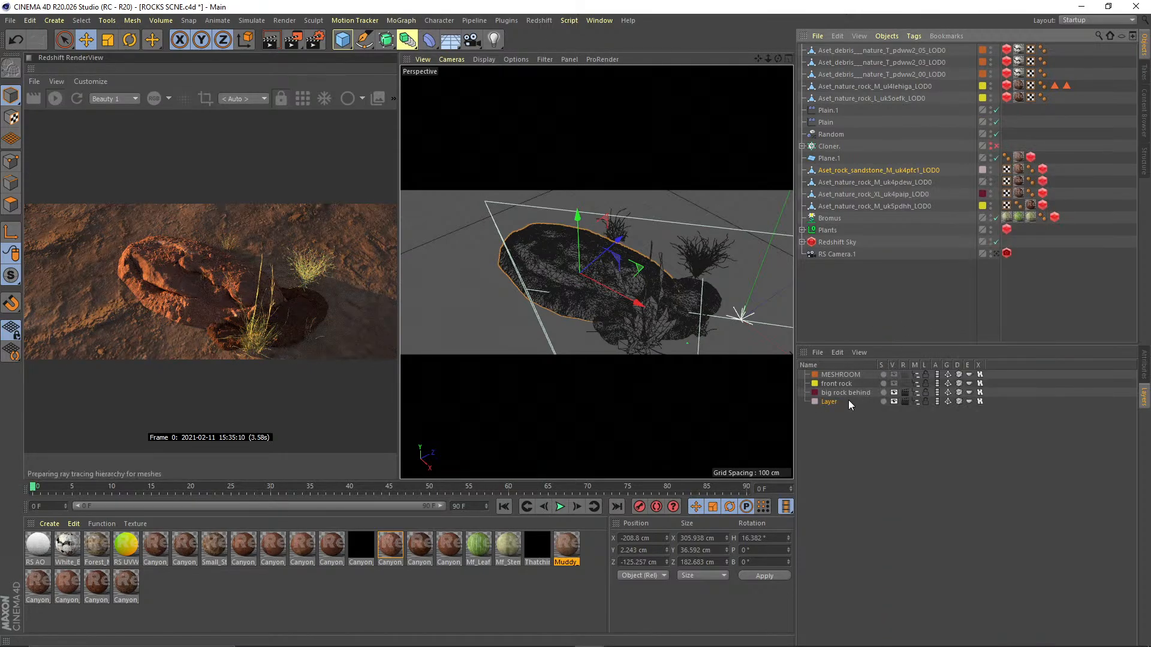
- Rename the sandstone rock's layer as "LEFT FRONT ROCK"
double_click(830, 402)
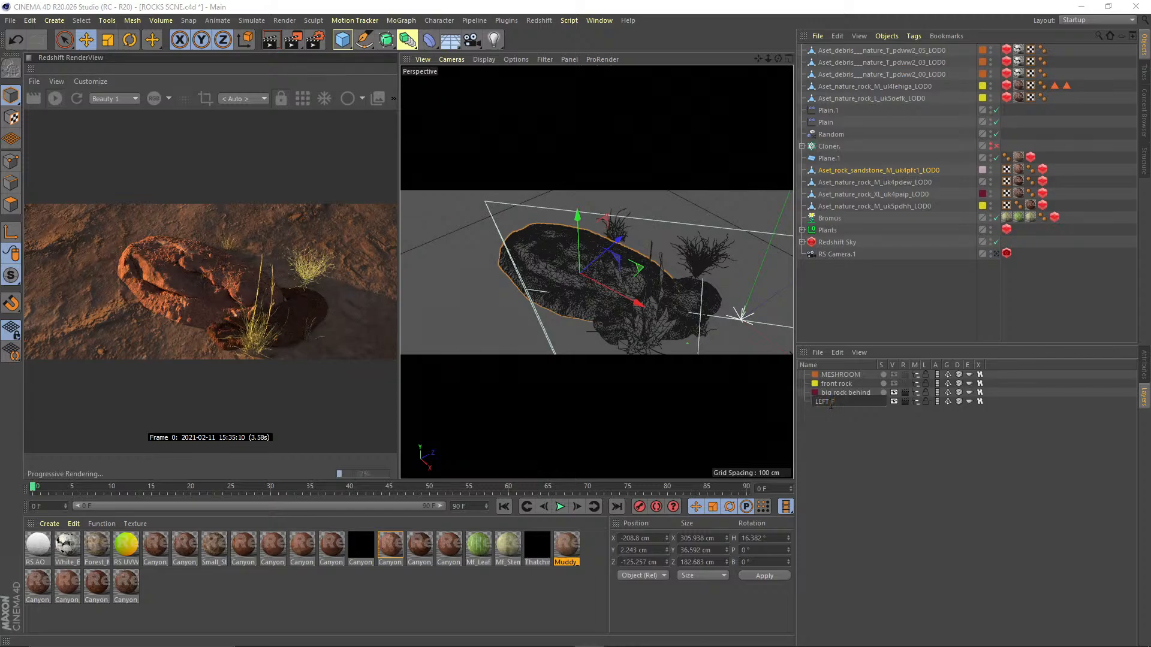
text(LEFT FRON)
key(BackSpace)
key(BackSpace)
key(BackSpace)
key(BackSpace)
key(BackSpace)
text(FRONT ROCK)
key(Return)
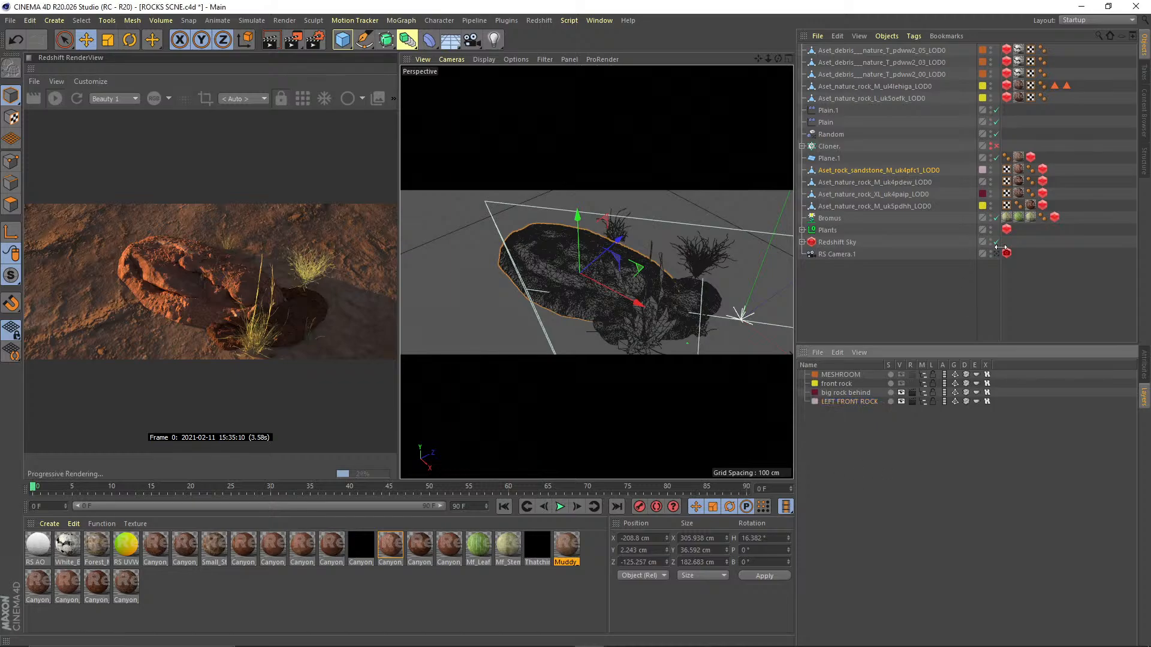
- Look through RS Camera.1 again and hide the big rock behind and LEFT FRONT ROCK layers in the viewport and render
click(996, 254)
click(912, 392)
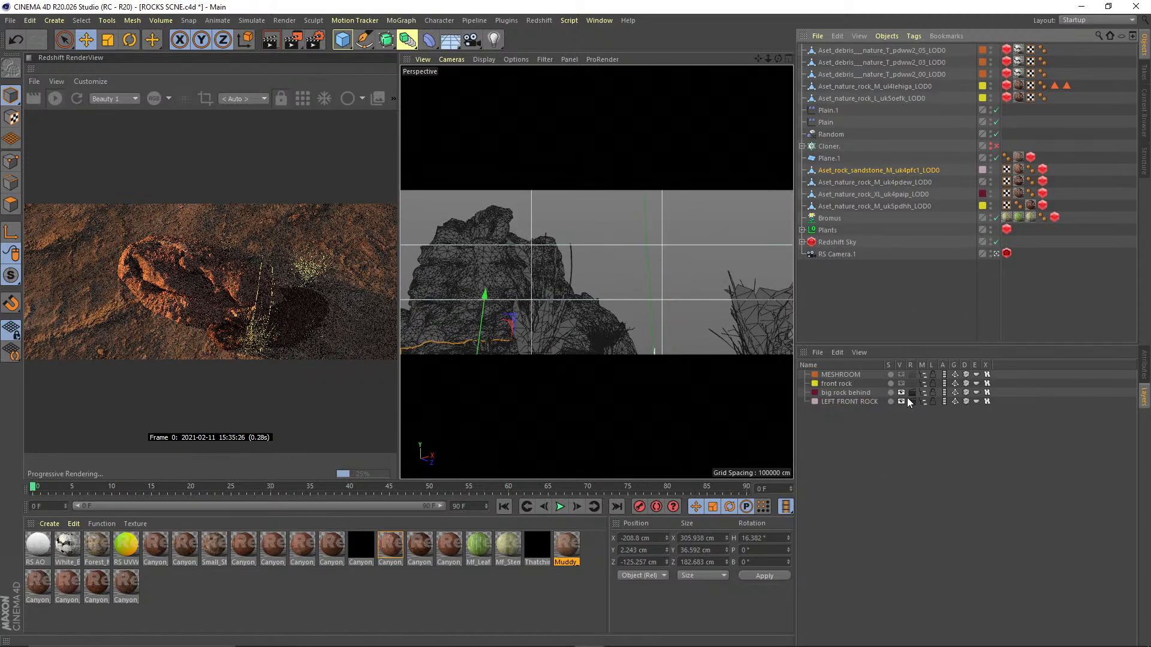
click(912, 401)
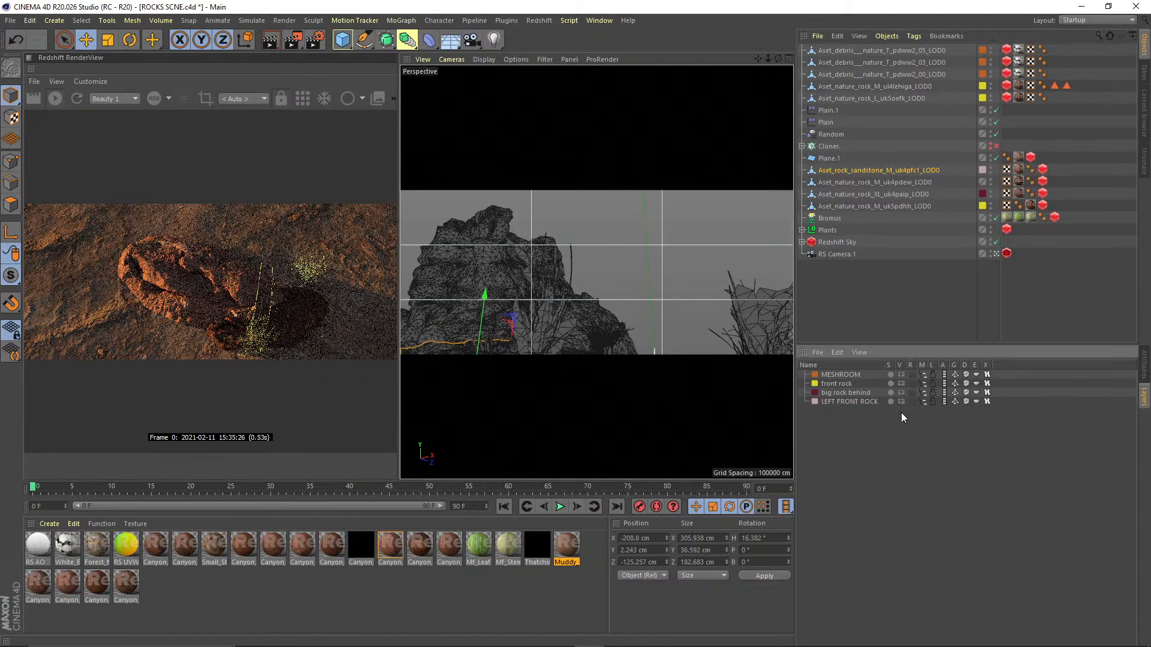
click(954, 262)
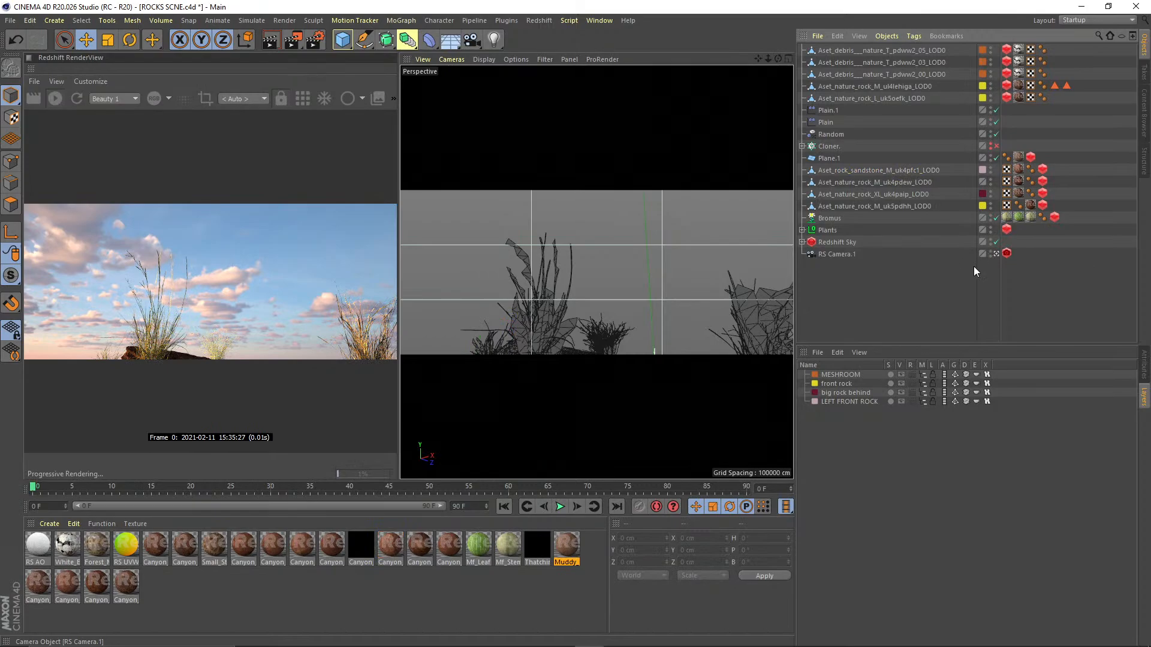
- Leave the RS Camera.1 view and assign the remaining rock Aset_nature_rock_M_uk4pdew_LOD0 to the LEFT FRONT ROCK layer
click(997, 253)
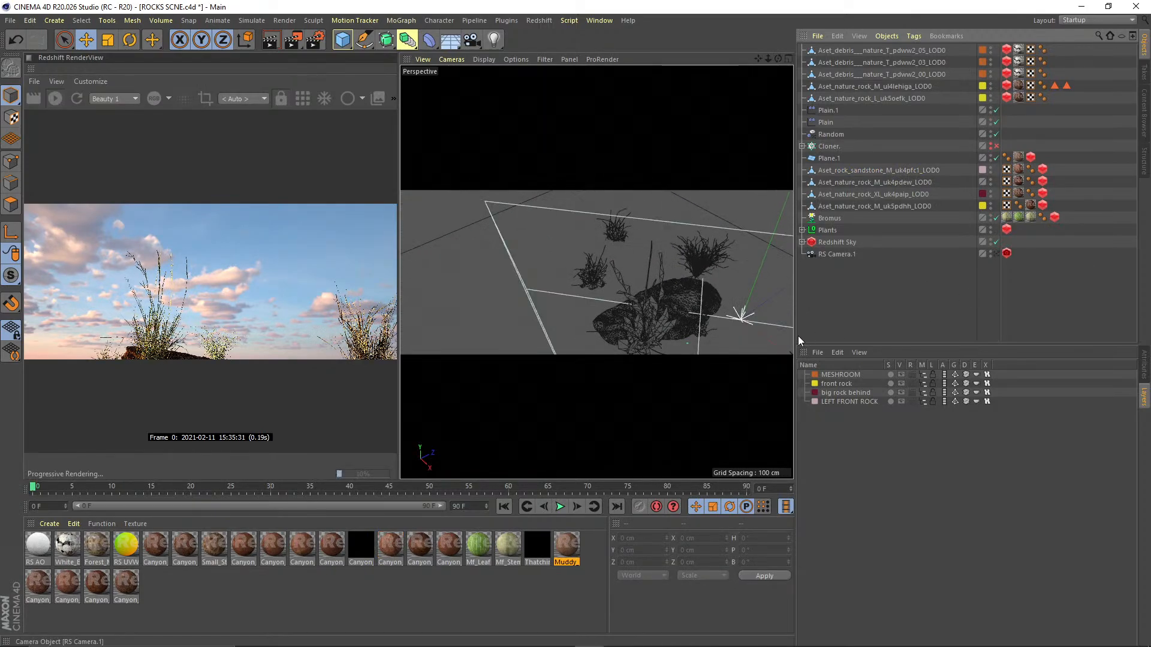
alt+drag(667, 307, 623, 217)
click(499, 327)
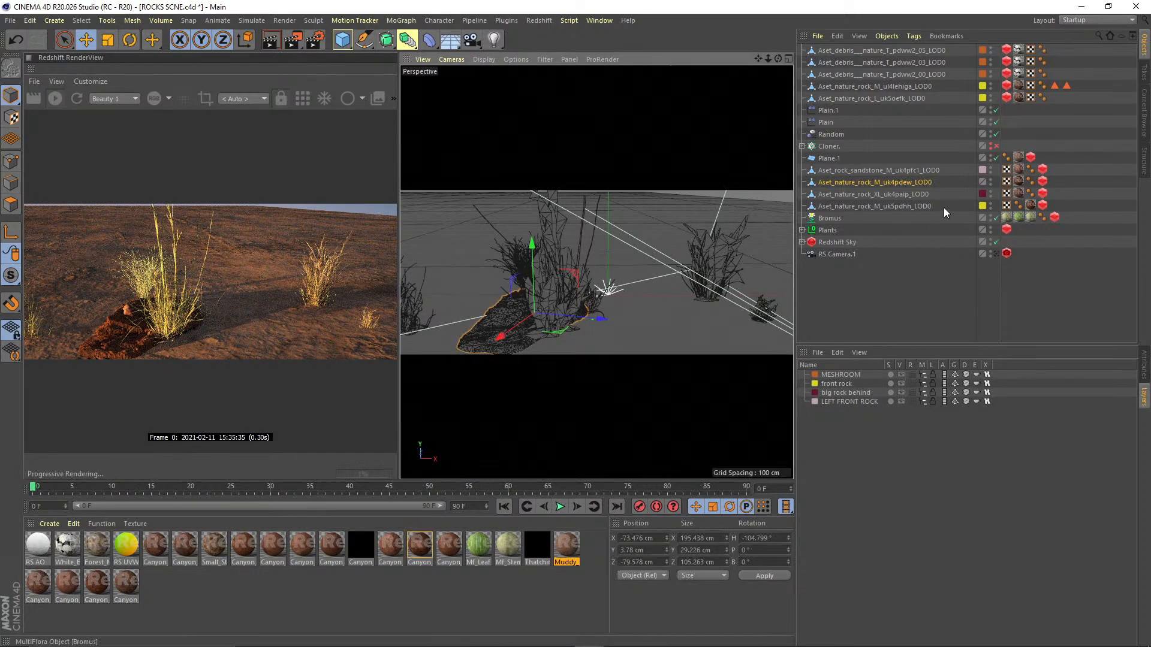
drag(867, 396, 839, 403)
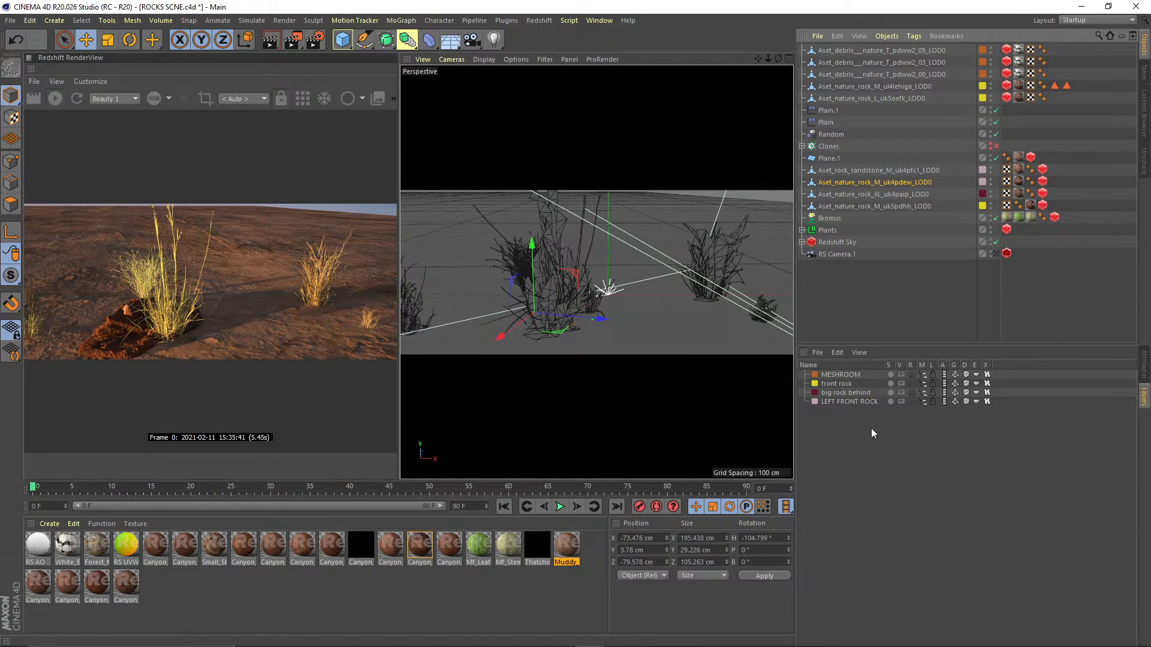
- Return to the RS Camera.1 view, hide the Plants group in the viewport and render, and select the Bromus plant
click(996, 254)
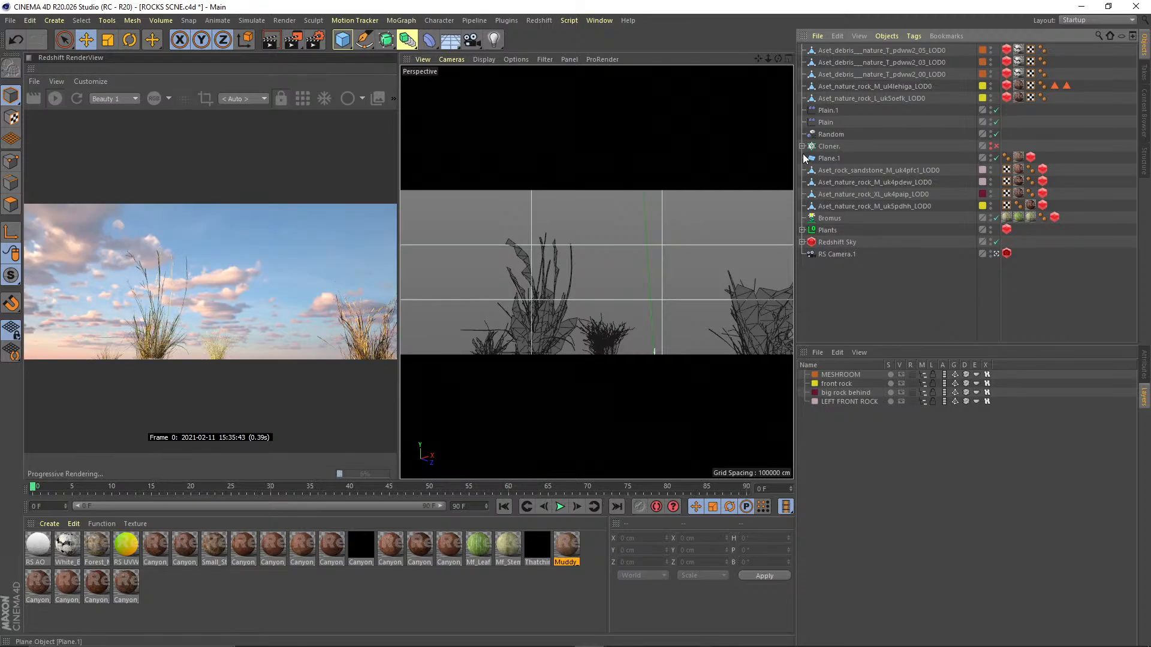
click(534, 314)
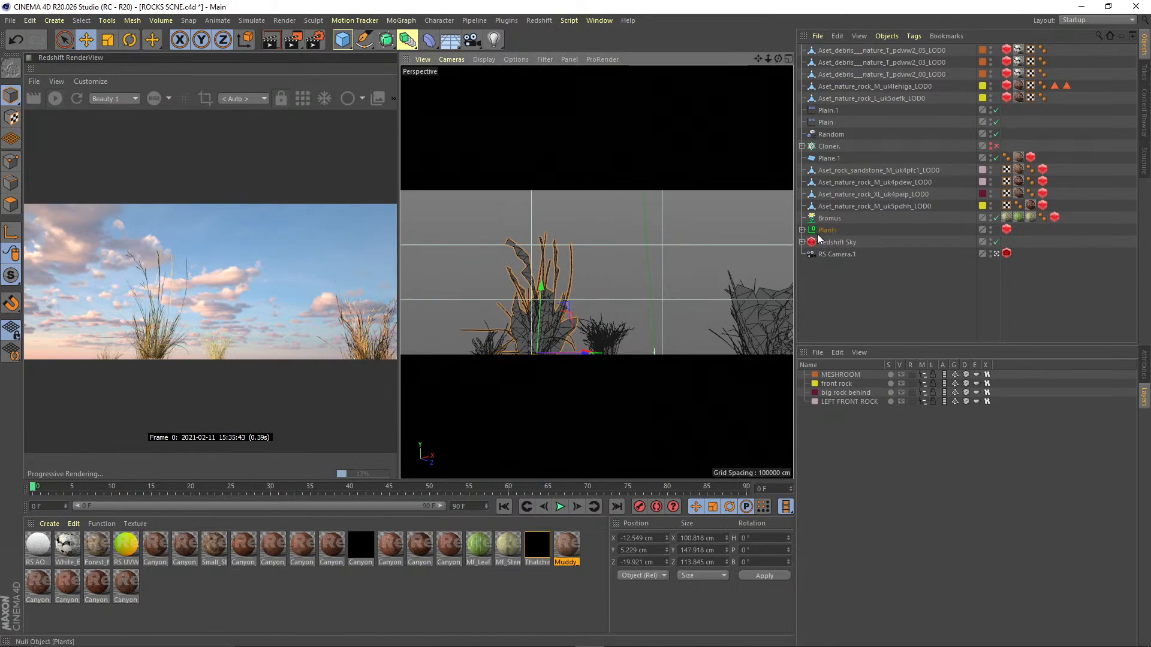
click(990, 228)
click(990, 228)
click(991, 232)
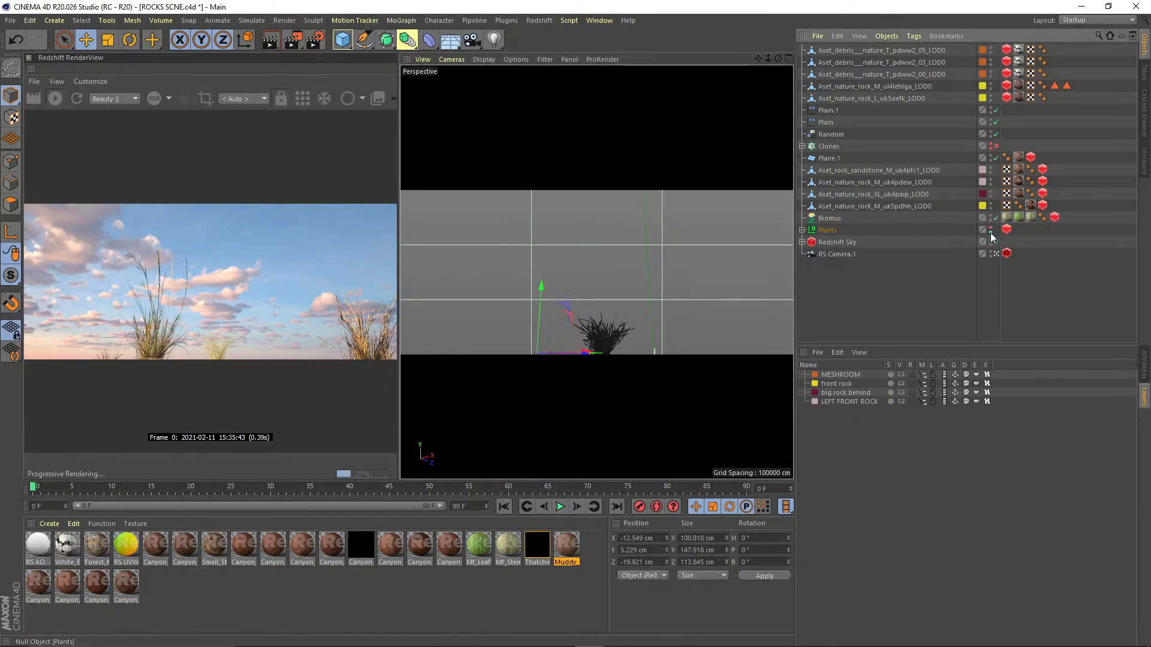
click(990, 233)
click(932, 300)
click(832, 219)
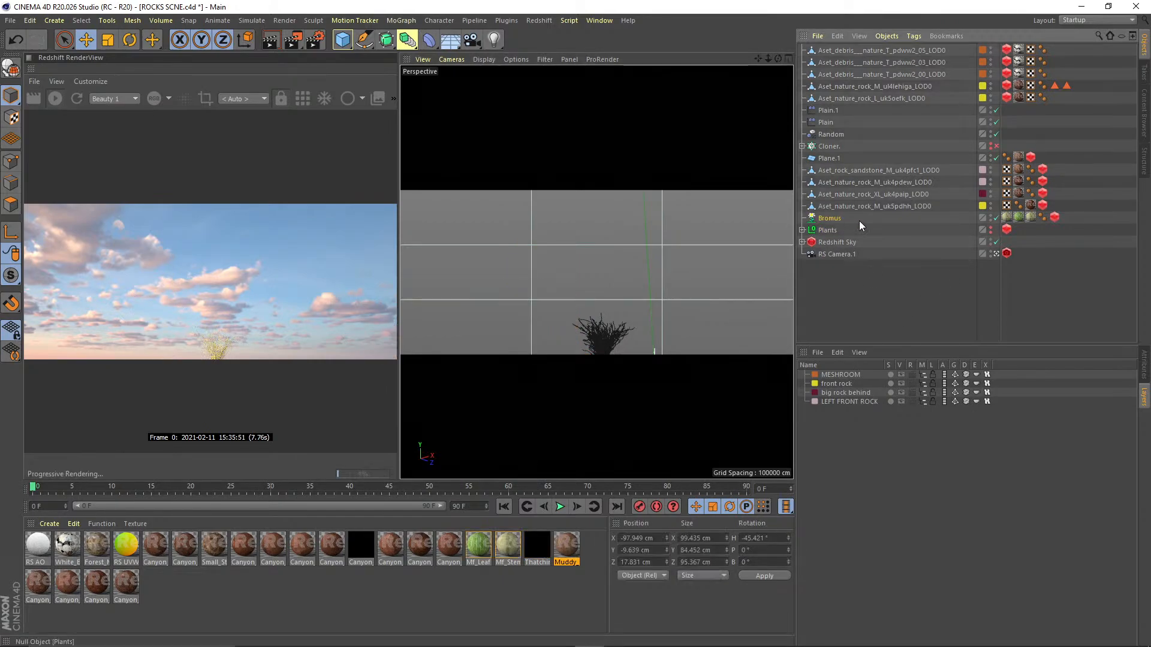
- Hide the Bromus plant in the viewport and render, deselect it, and enlarge the object list above the layers
click(990, 214)
click(990, 215)
click(990, 221)
click(990, 221)
click(951, 317)
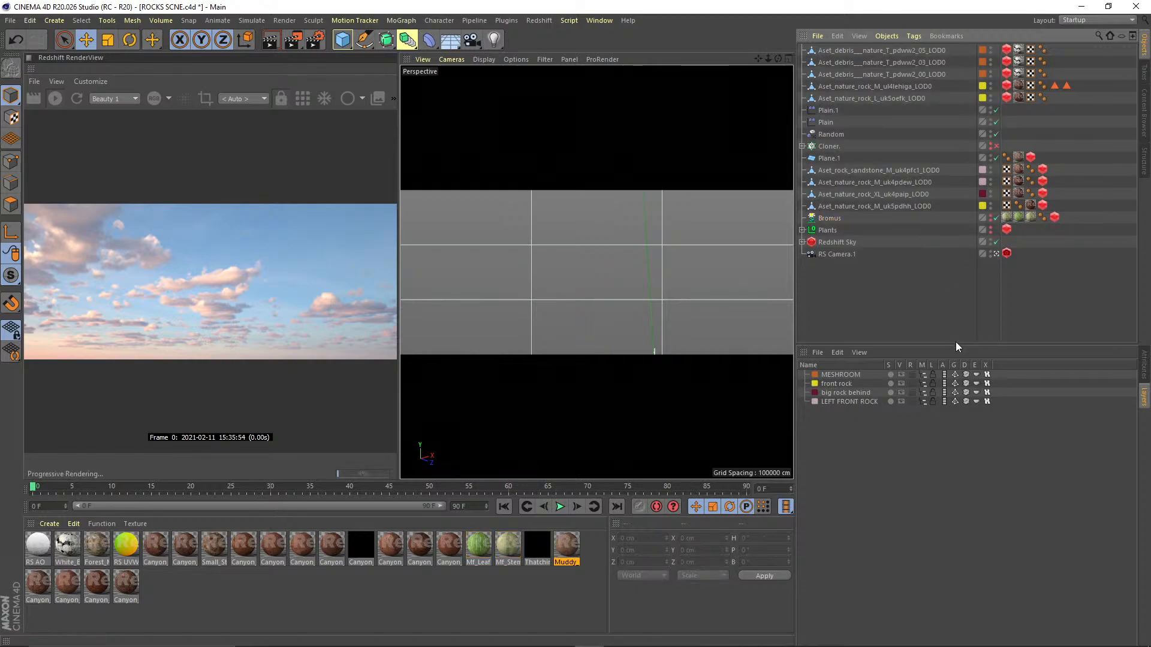
drag(956, 346, 958, 364)
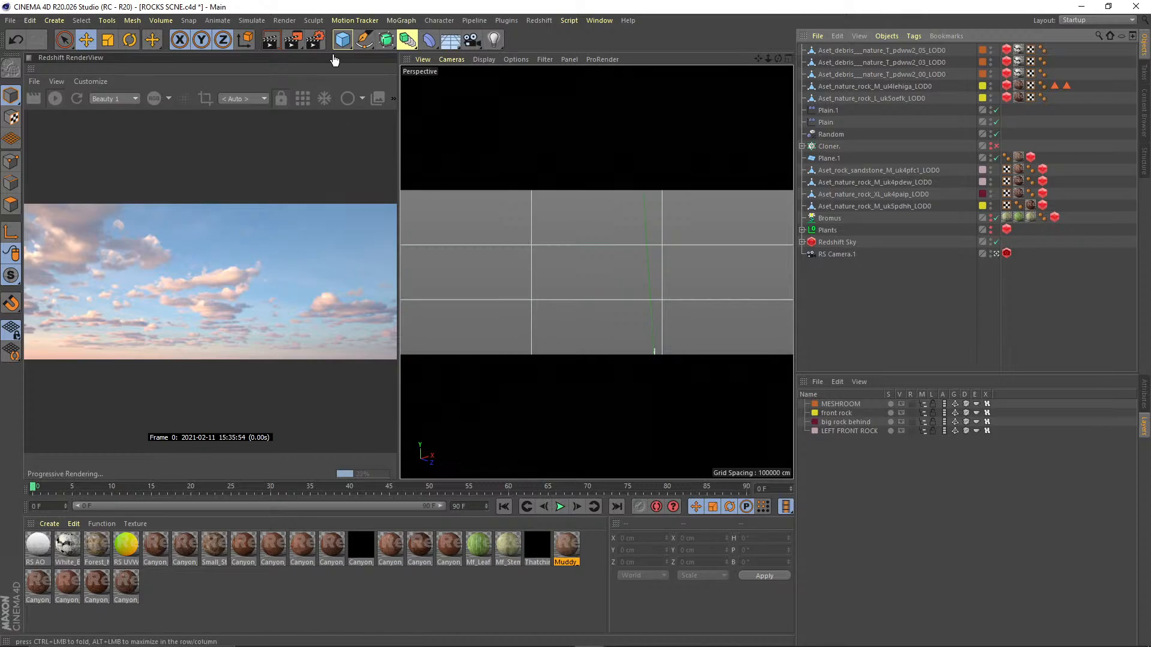
- Open the render settings and review Redshift's basic progressive rendering and unified sampling properties
click(321, 38)
click(450, 142)
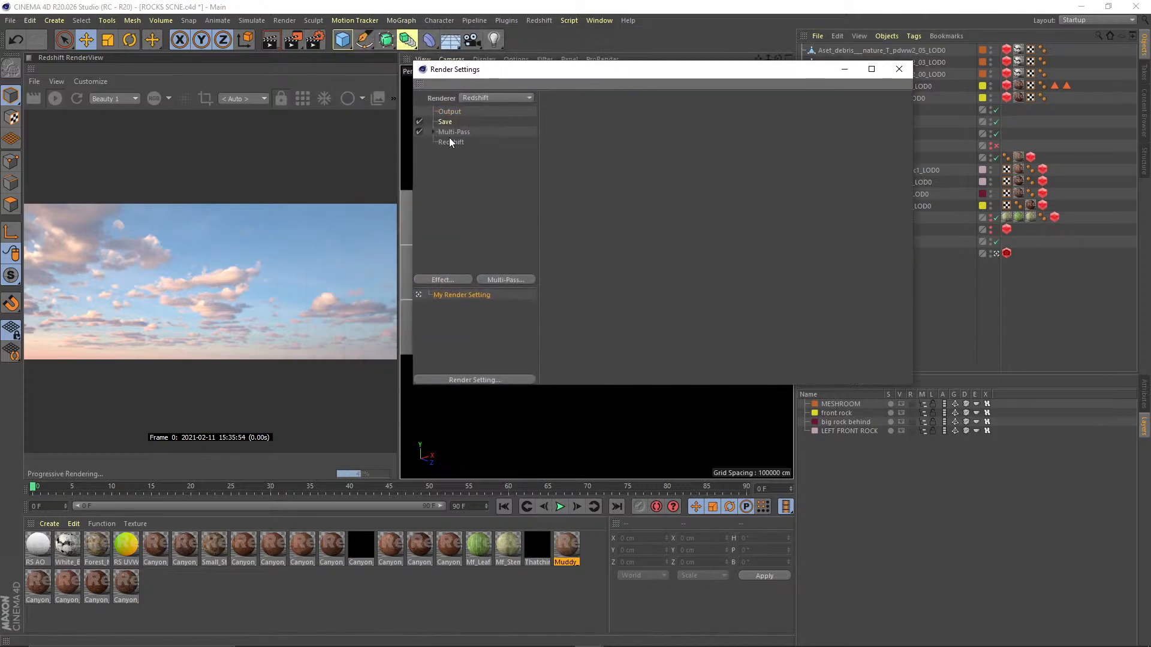
click(477, 100)
click(459, 145)
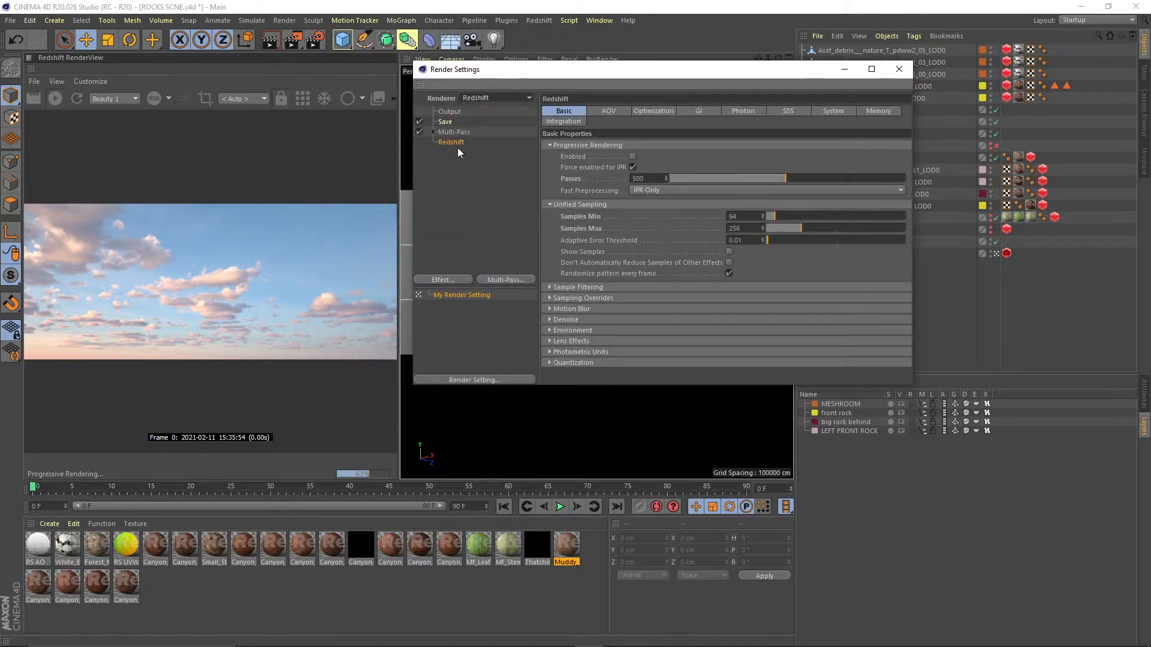
click(452, 144)
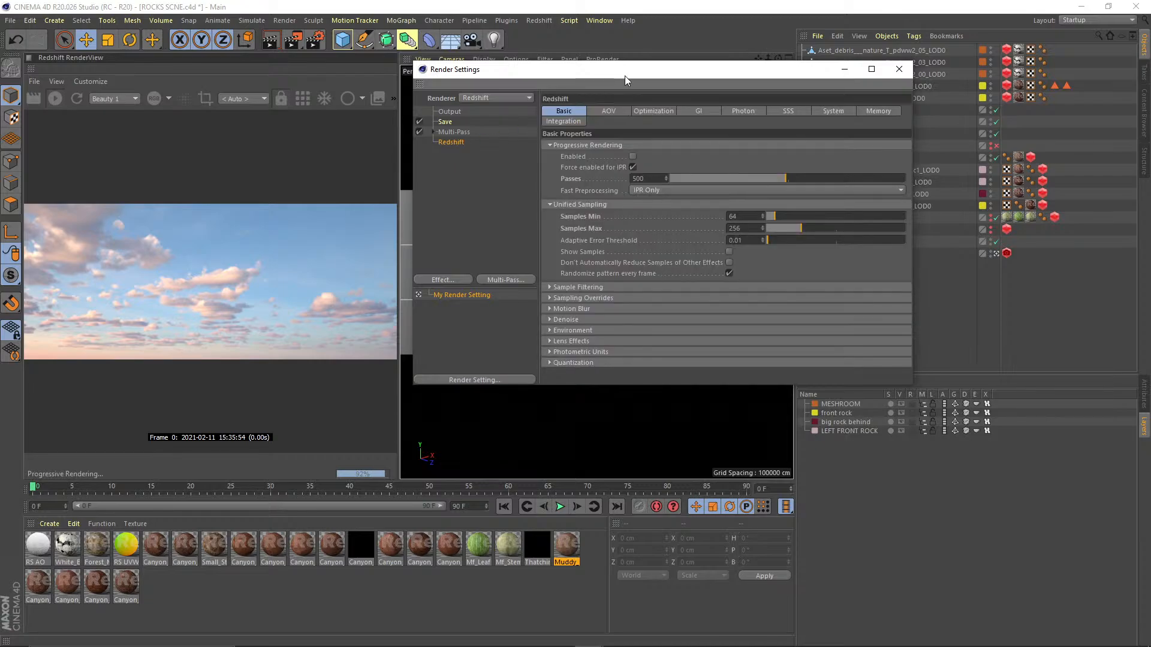
drag(625, 76, 596, 78)
click(622, 114)
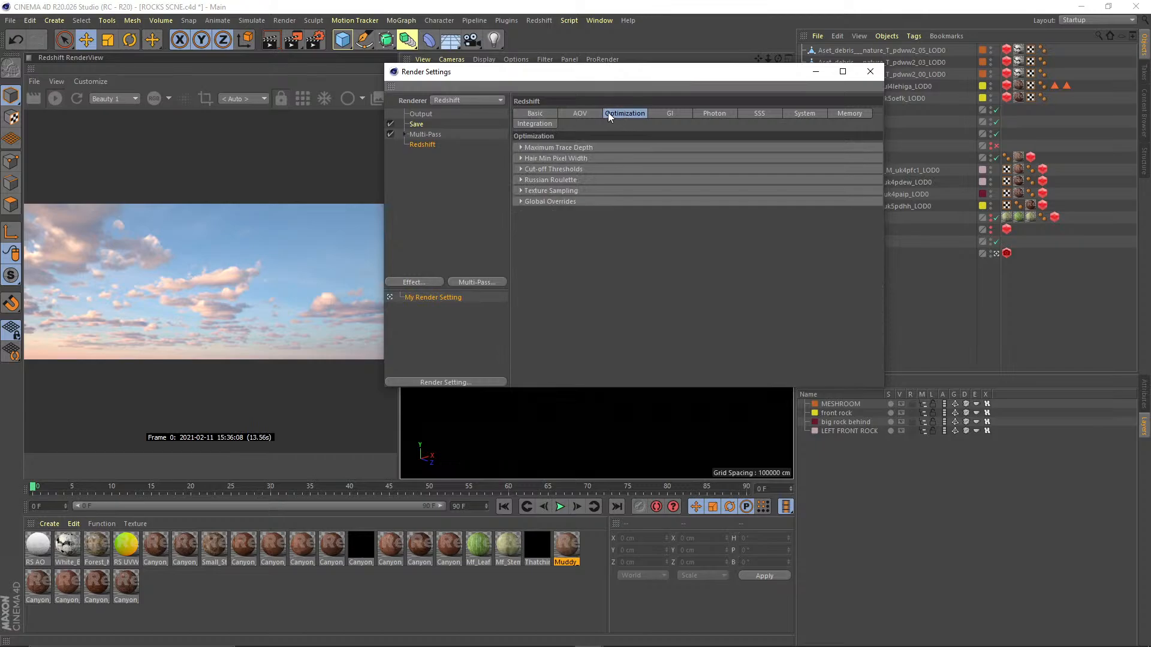
click(536, 112)
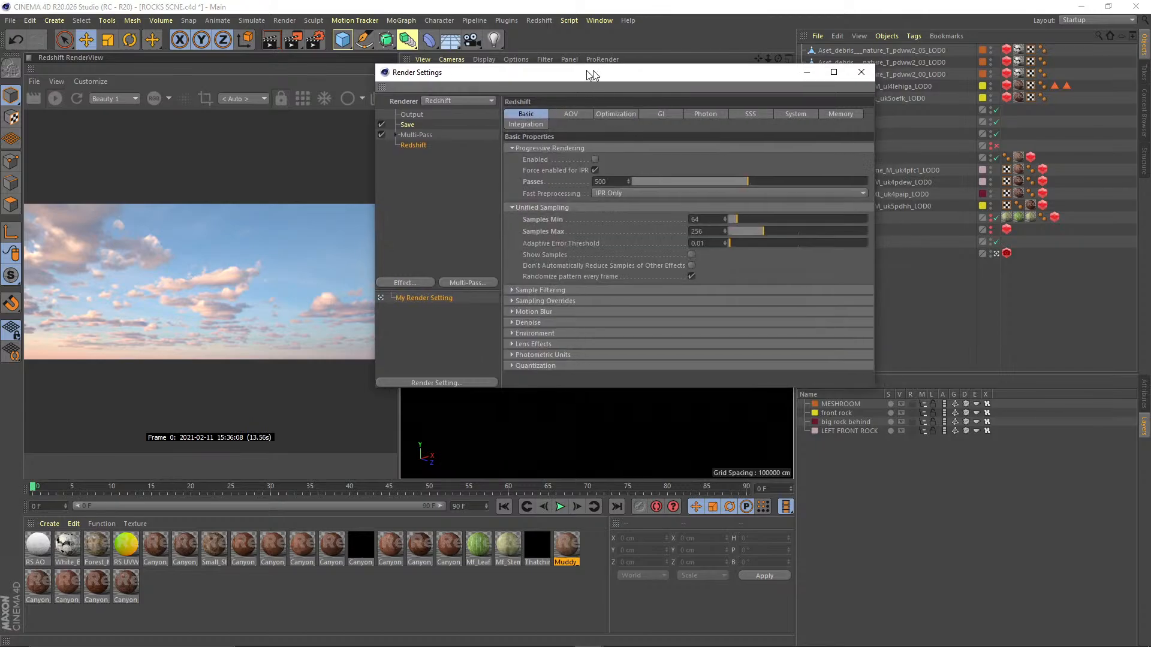
drag(627, 74, 642, 66)
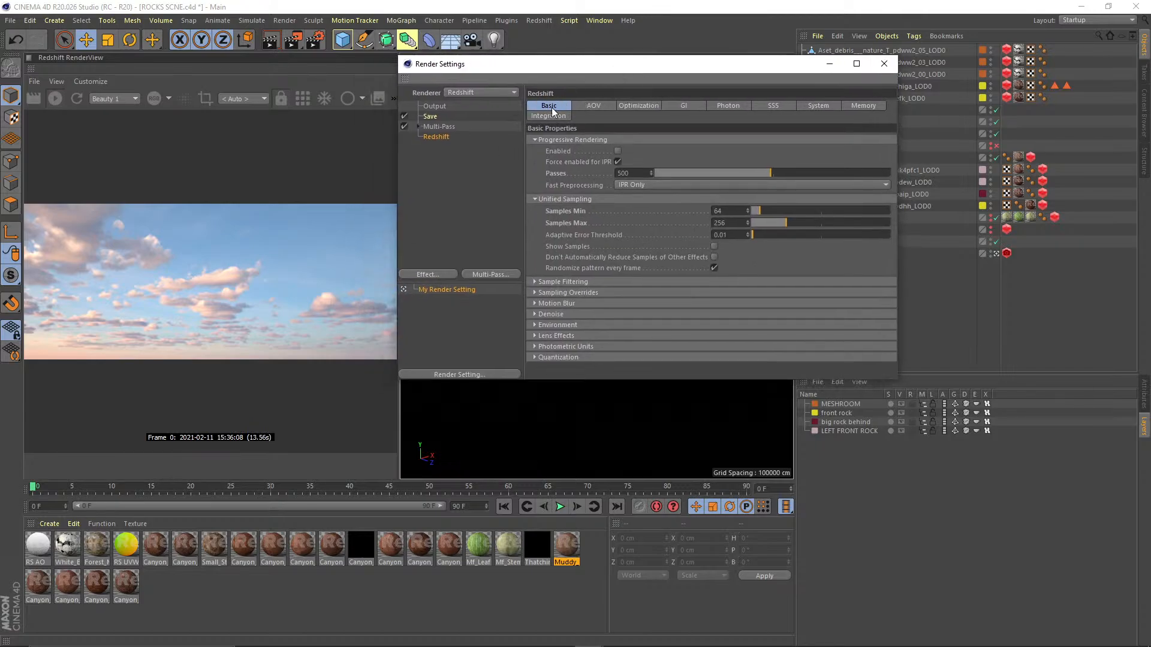
- Set Redshift's primary GI engine to Brute Force and the secondary GI engine to Irradiance Point Cloud
click(676, 107)
click(659, 151)
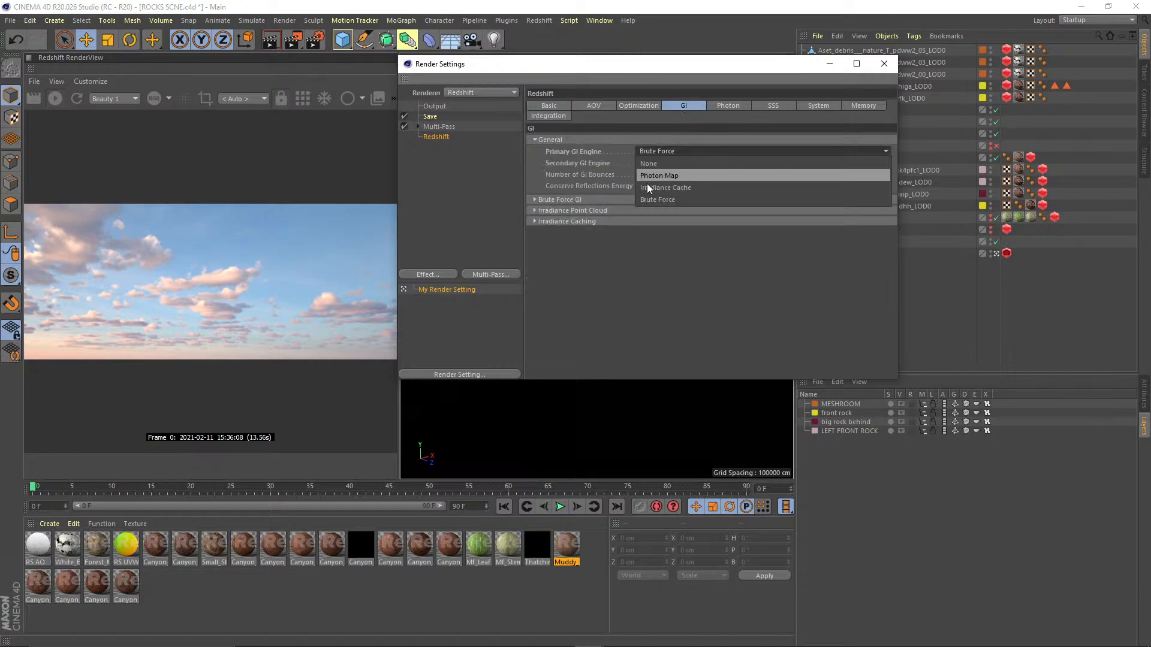
click(660, 202)
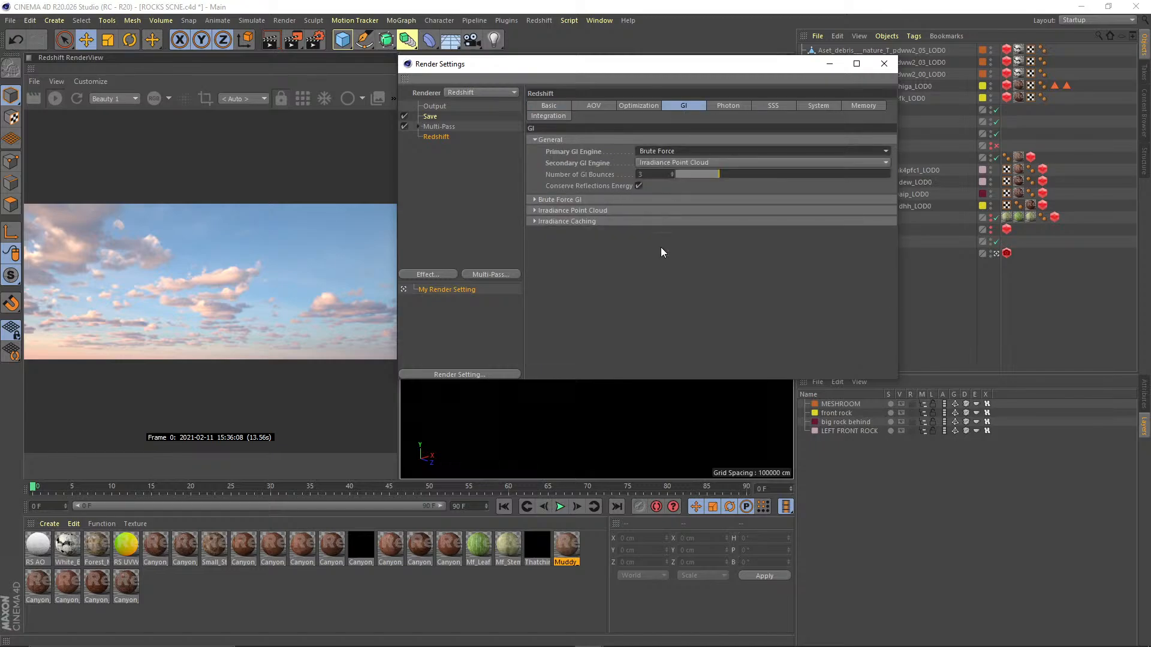
click(663, 164)
click(667, 203)
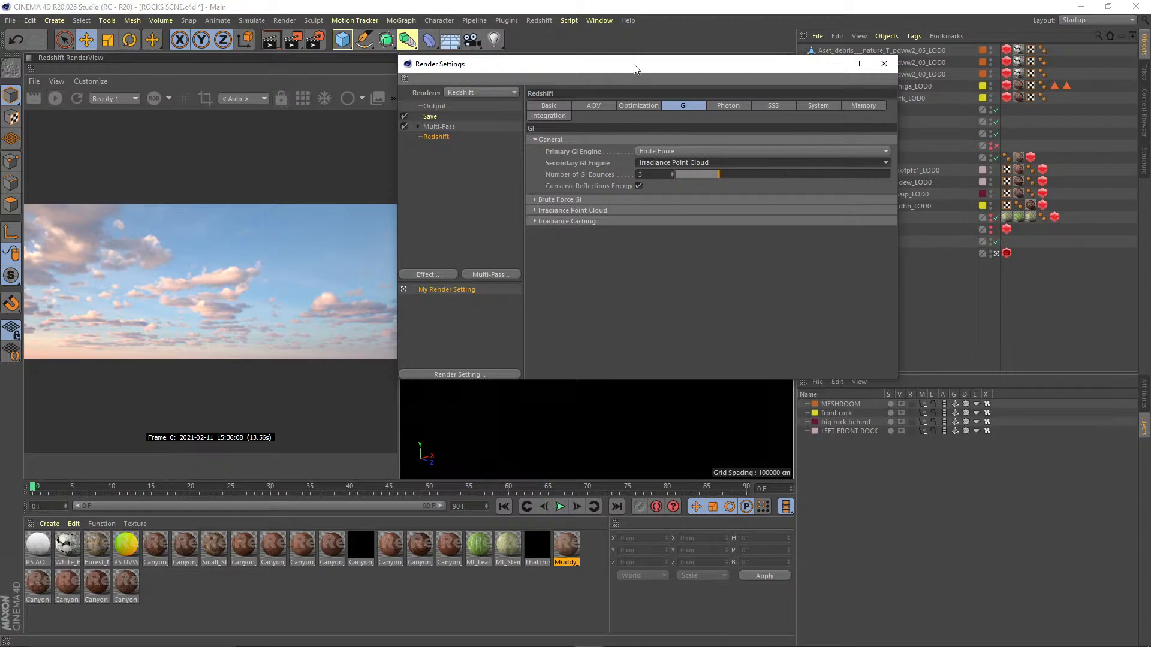
- Expand the Brute Force GI settings and examine the number of rays
drag(635, 64, 654, 37)
click(567, 173)
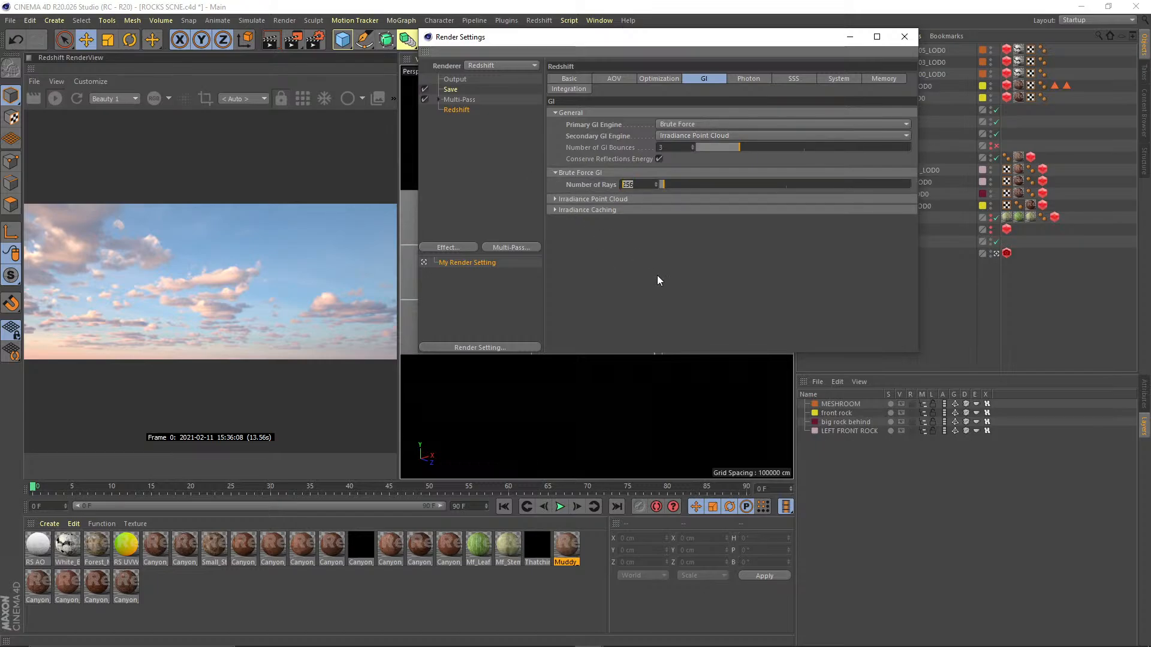
click(666, 79)
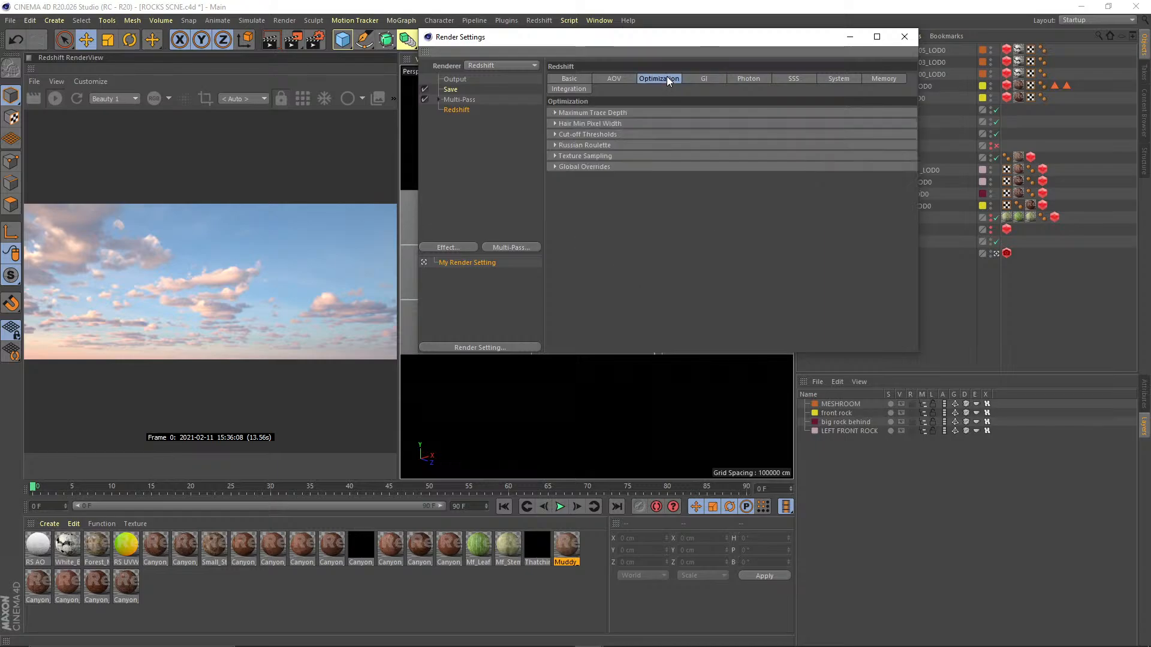
click(701, 79)
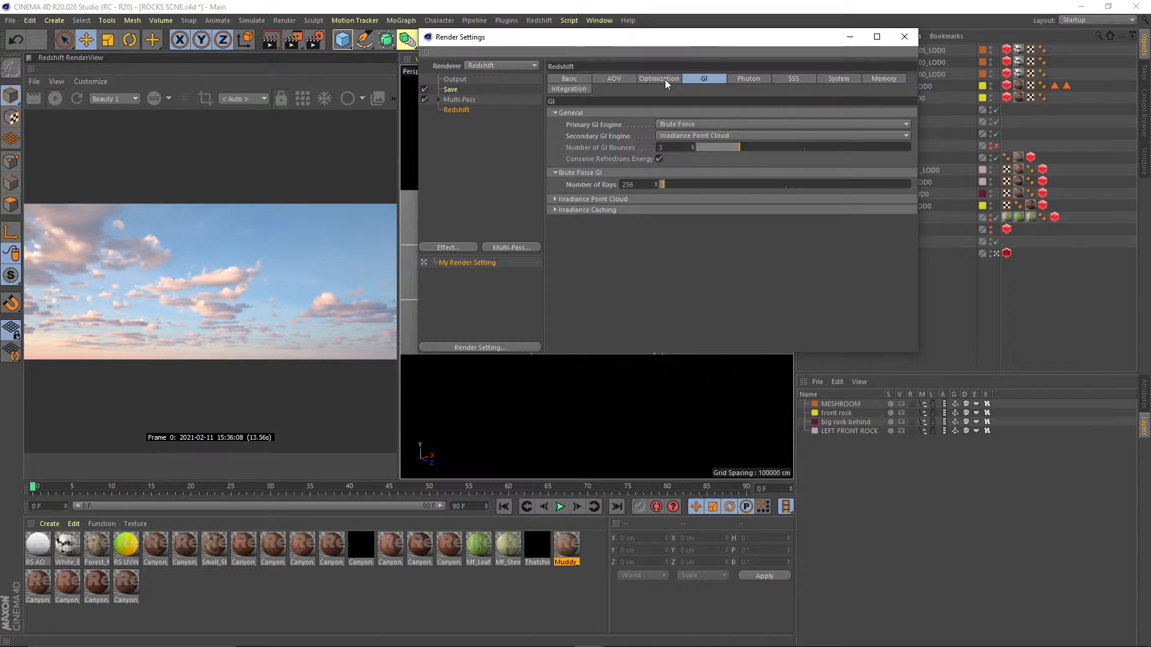
- Examine the reflection, refraction and combined values of the Maximum Trace Depth in the optimization settings, and collapse the section
click(662, 80)
click(593, 113)
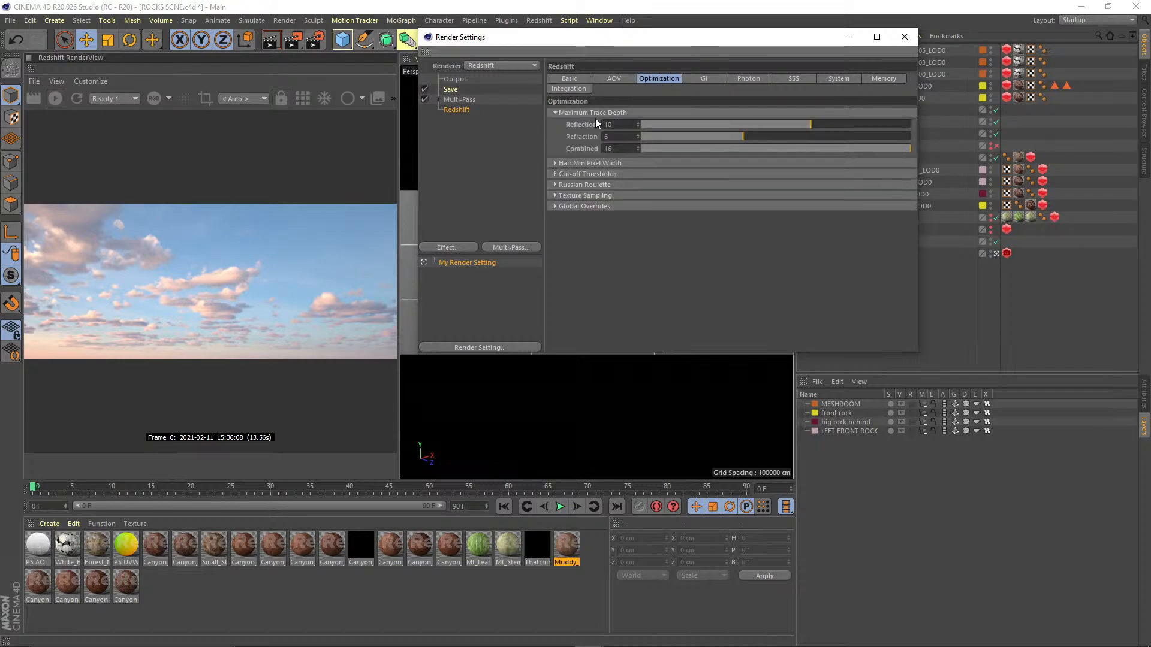
drag(650, 40, 642, 49)
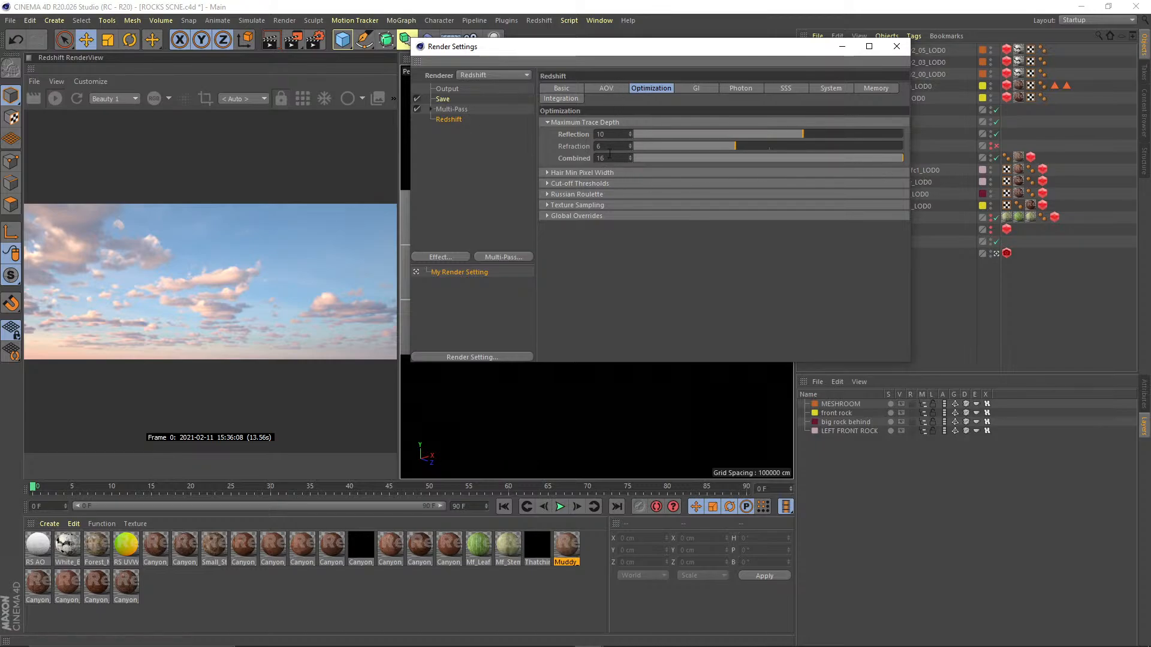
click(578, 122)
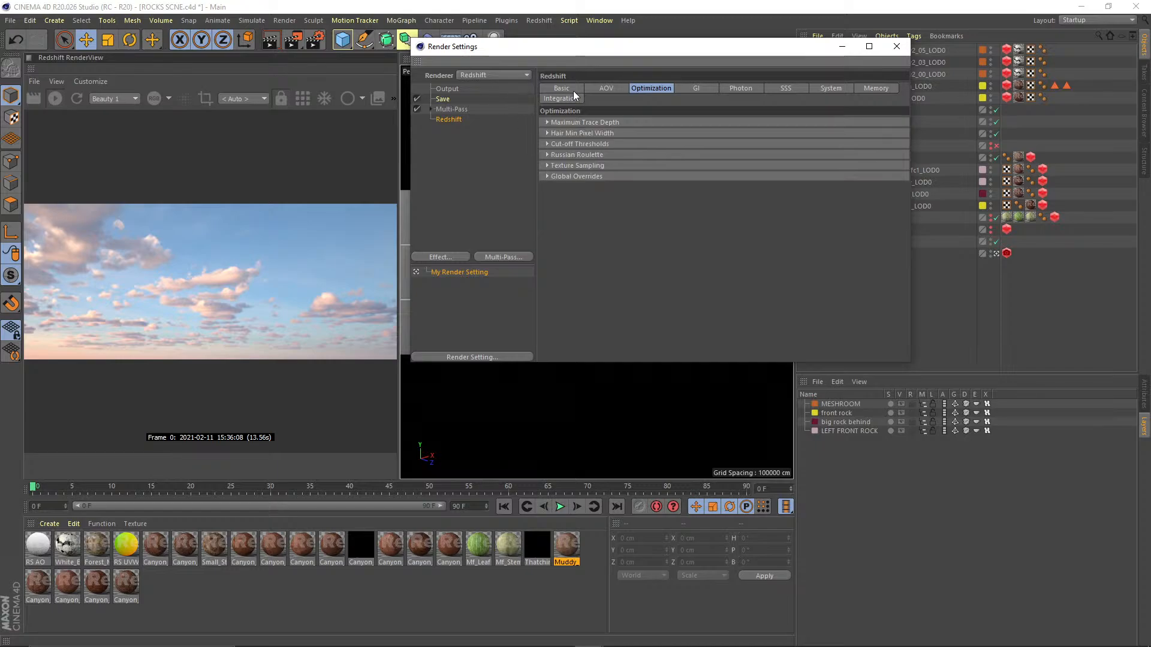
- Return to Redshift's basic properties and examine the minimum and maximum unified samples
click(568, 92)
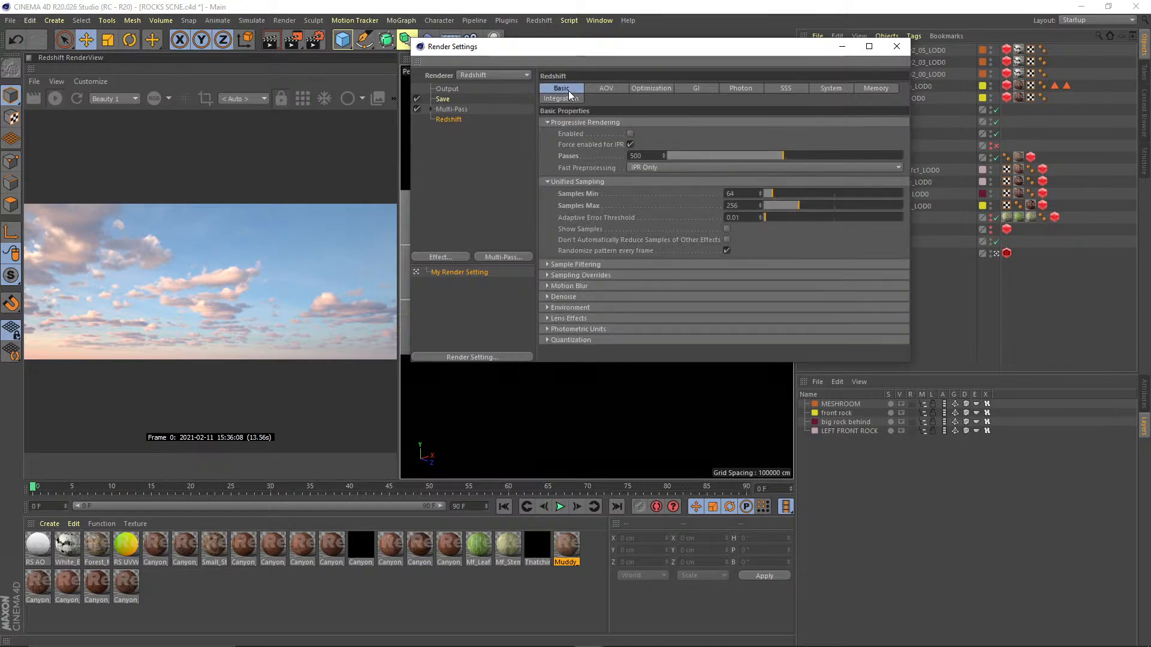
drag(639, 50, 626, 54)
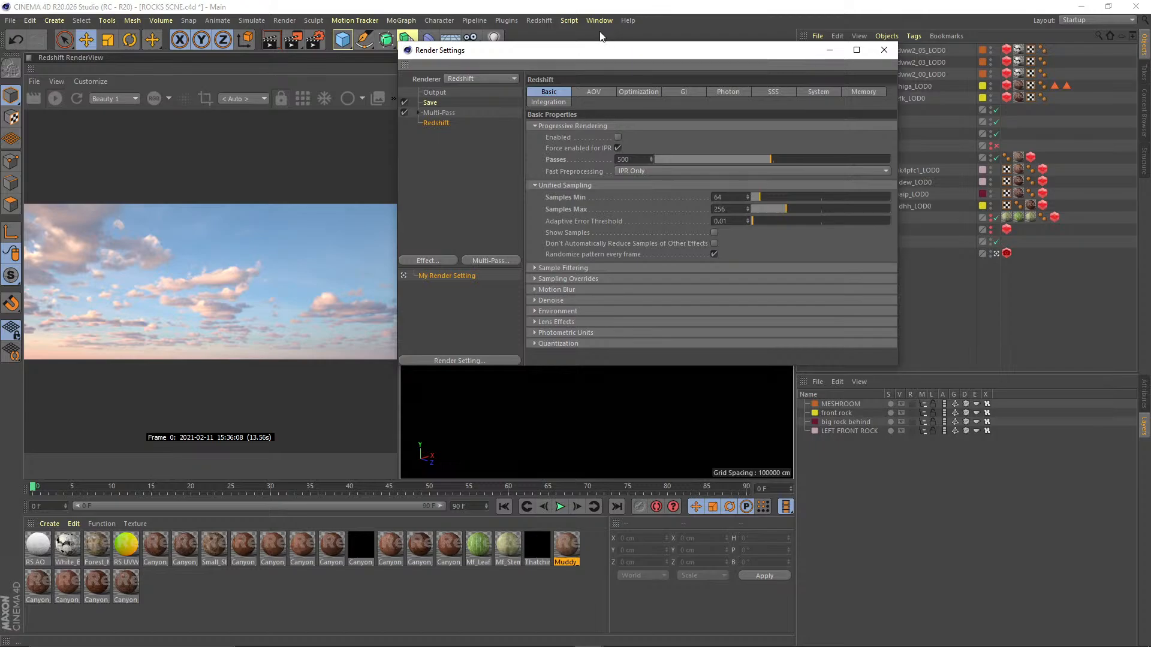
drag(609, 48, 673, 52)
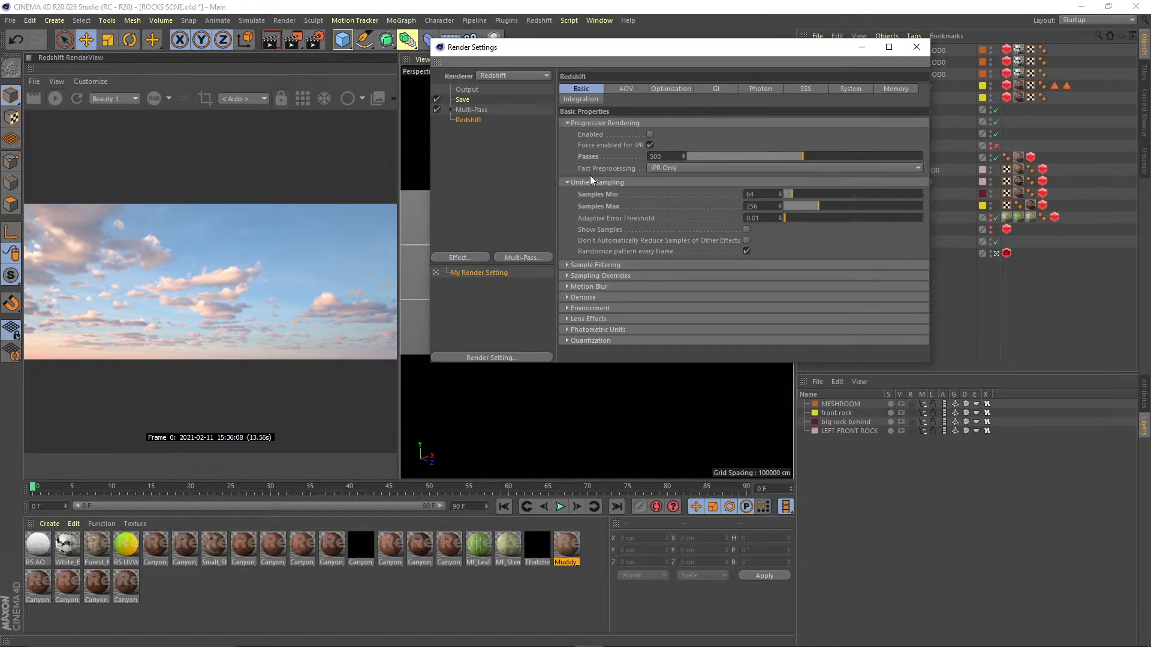
click(757, 195)
click(747, 206)
mouse_move(703, 52)
mouse_down()
mouse_move(682, 46)
mouse_move(700, 42)
mouse_up()
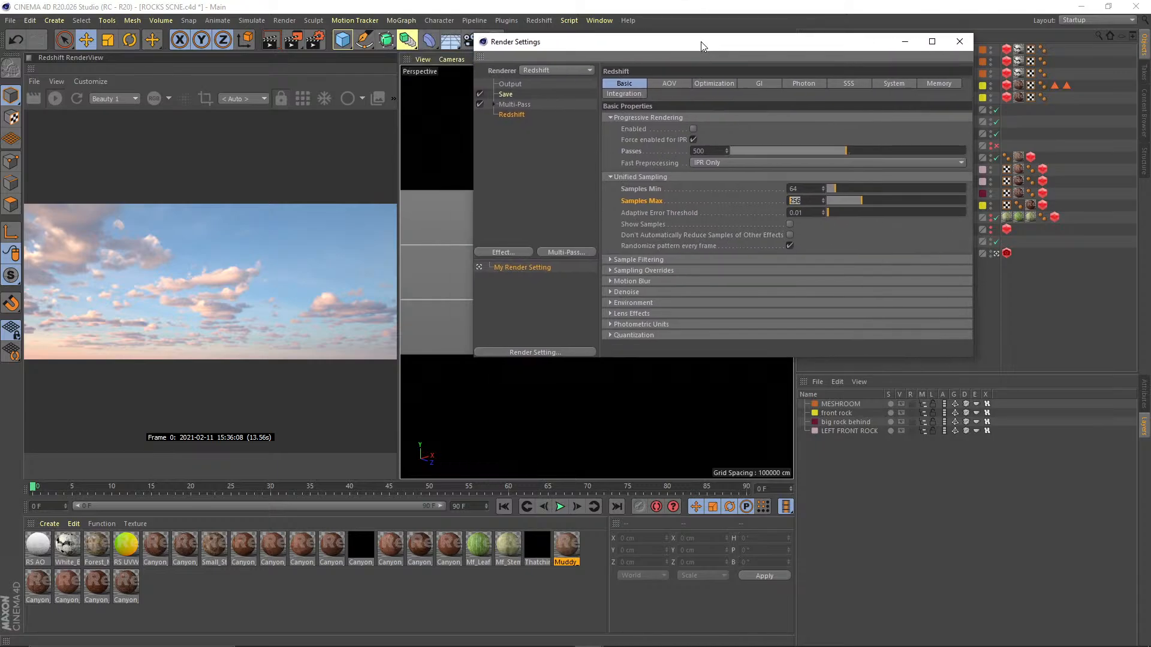
- Check the render output width and go back to the Redshift settings
click(510, 86)
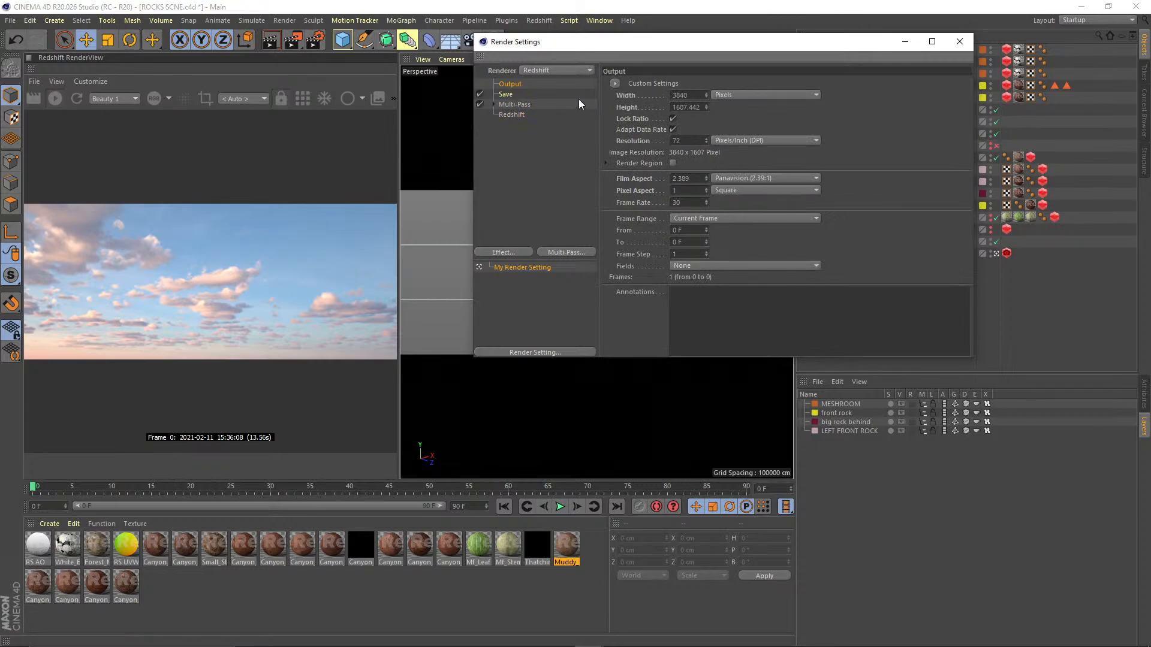
double_click(690, 95)
click(510, 115)
drag(743, 41, 707, 39)
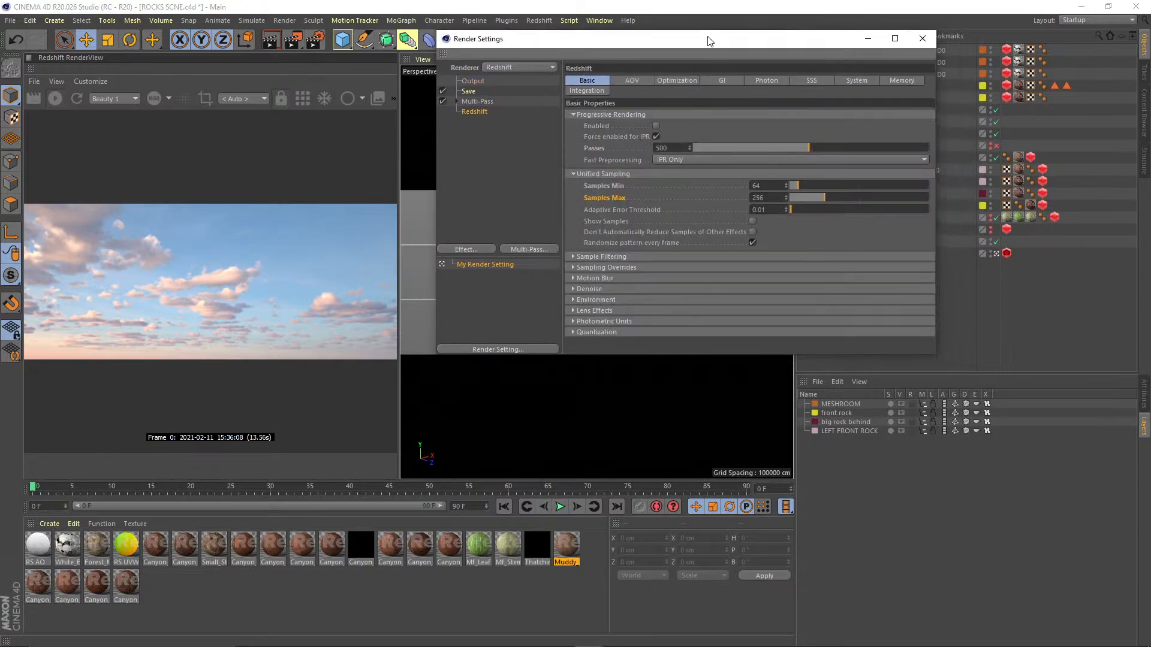
- Expand the Sampling Overrides, enlarge the settings window, and examine the reflection, refraction and light samples before collapsing the section
click(610, 267)
drag(662, 358, 681, 611)
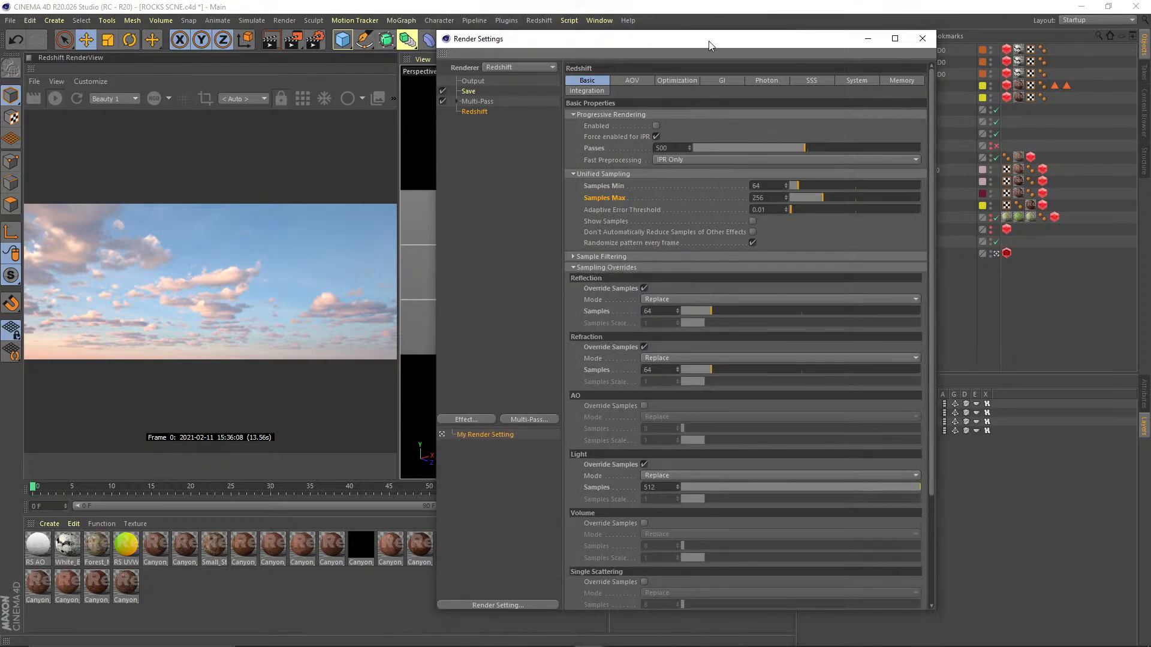
drag(708, 41, 723, 29)
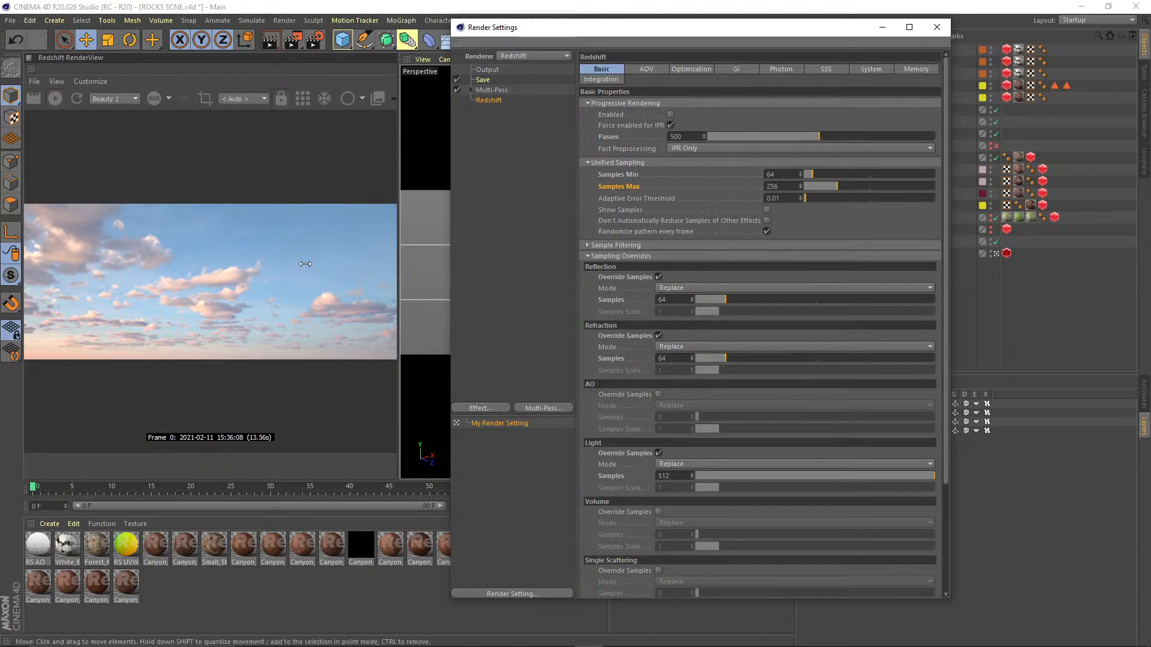
click(252, 266)
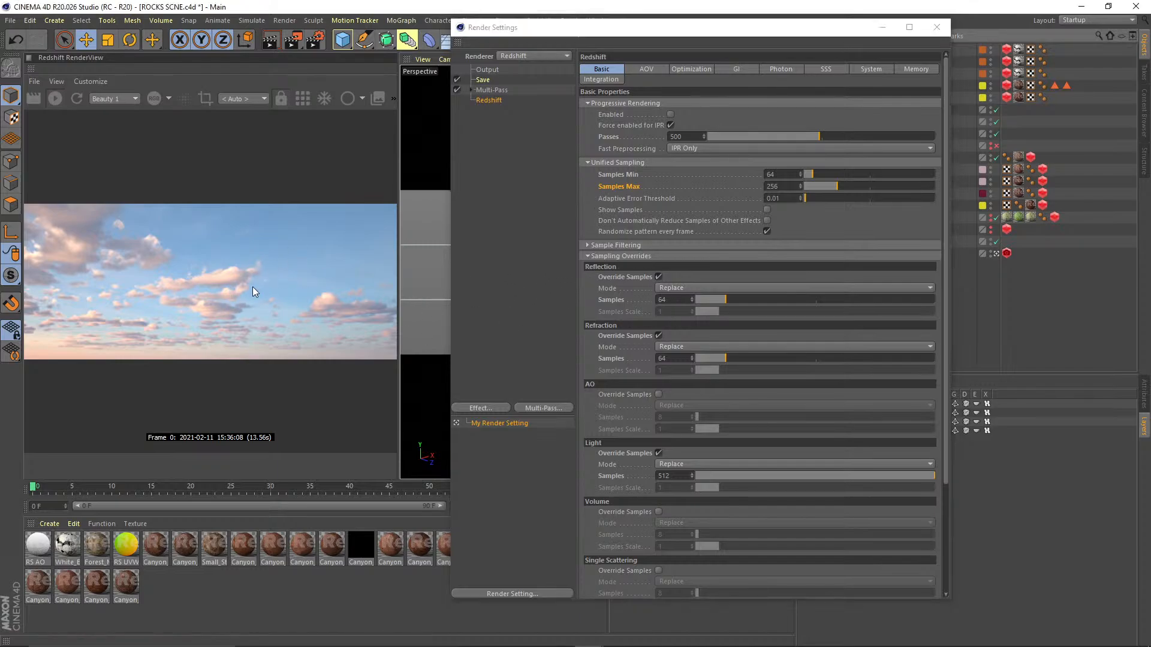
drag(672, 300, 602, 301)
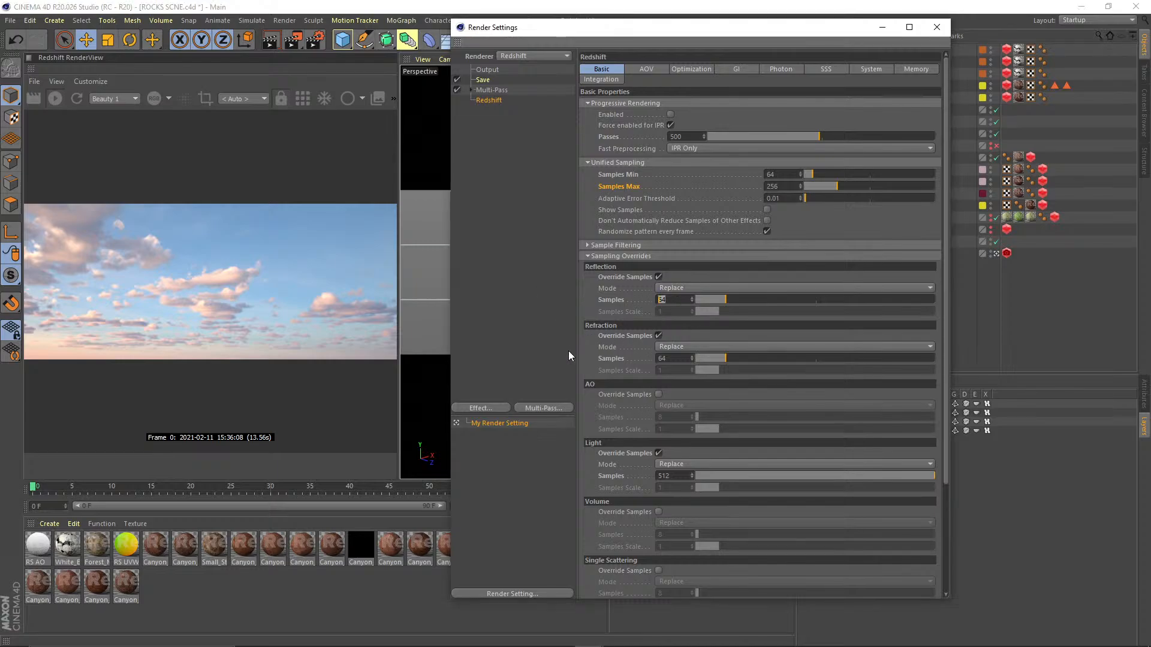
click(613, 360)
click(612, 467)
scroll(598, 526, down, 4)
scroll(642, 344, up, 4)
click(623, 258)
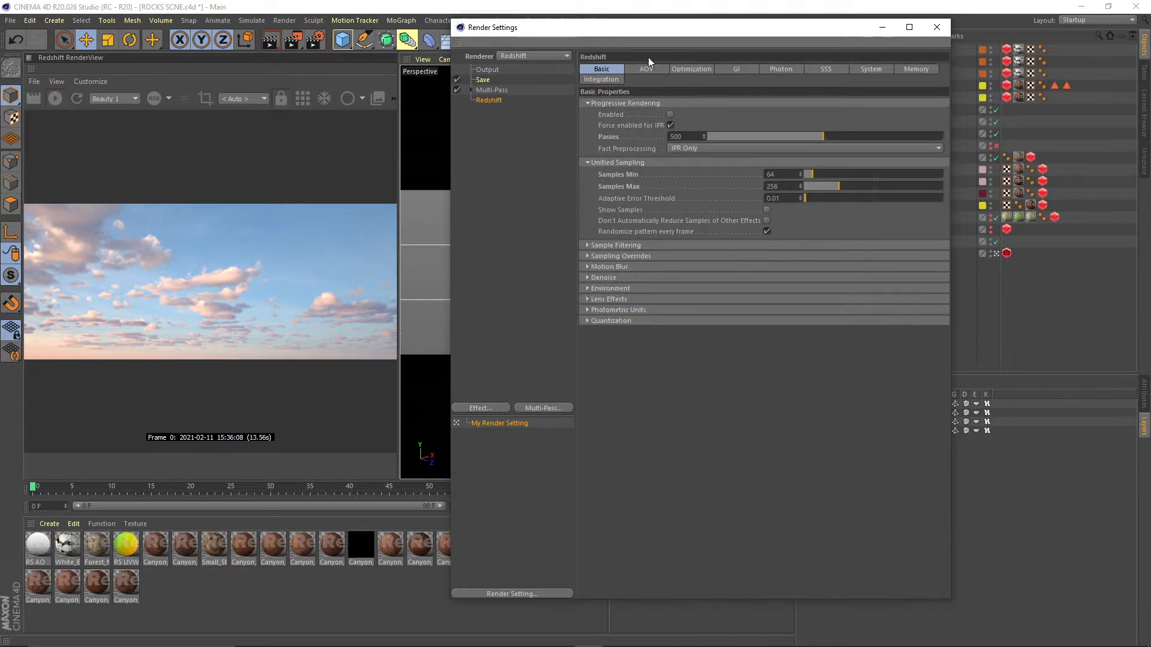
- Review the Redshift memory, image saving and output settings, and close the render settings
drag(752, 27, 742, 50)
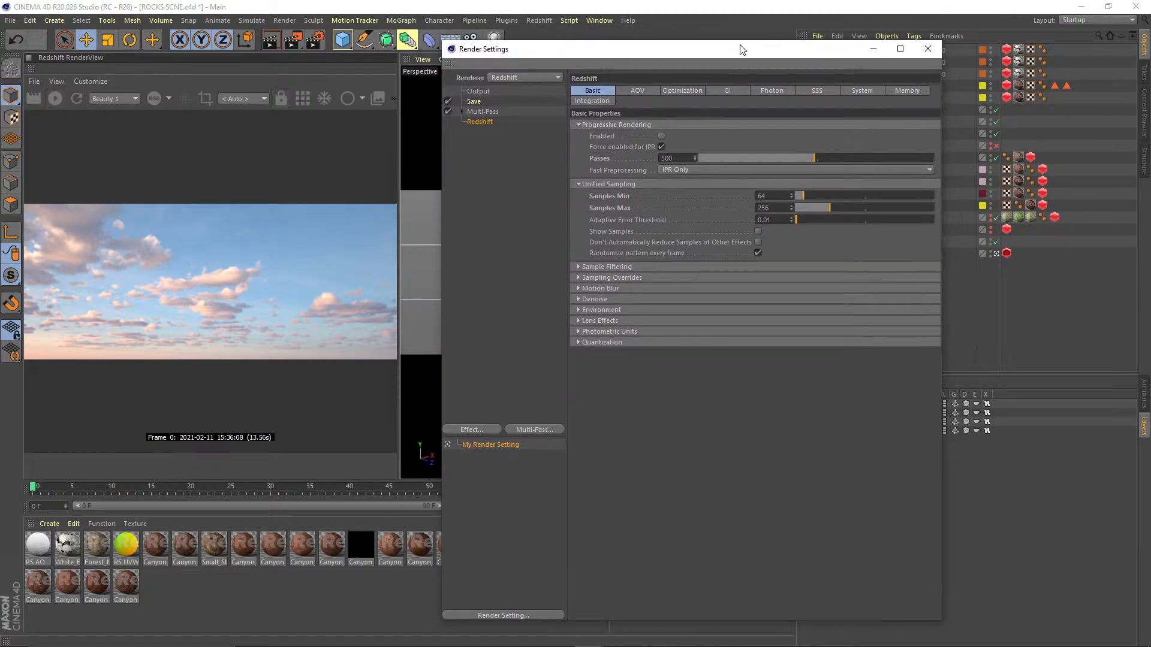
mouse_move(742, 50)
mouse_down()
mouse_move(697, 65)
mouse_move(723, 62)
mouse_up()
click(857, 107)
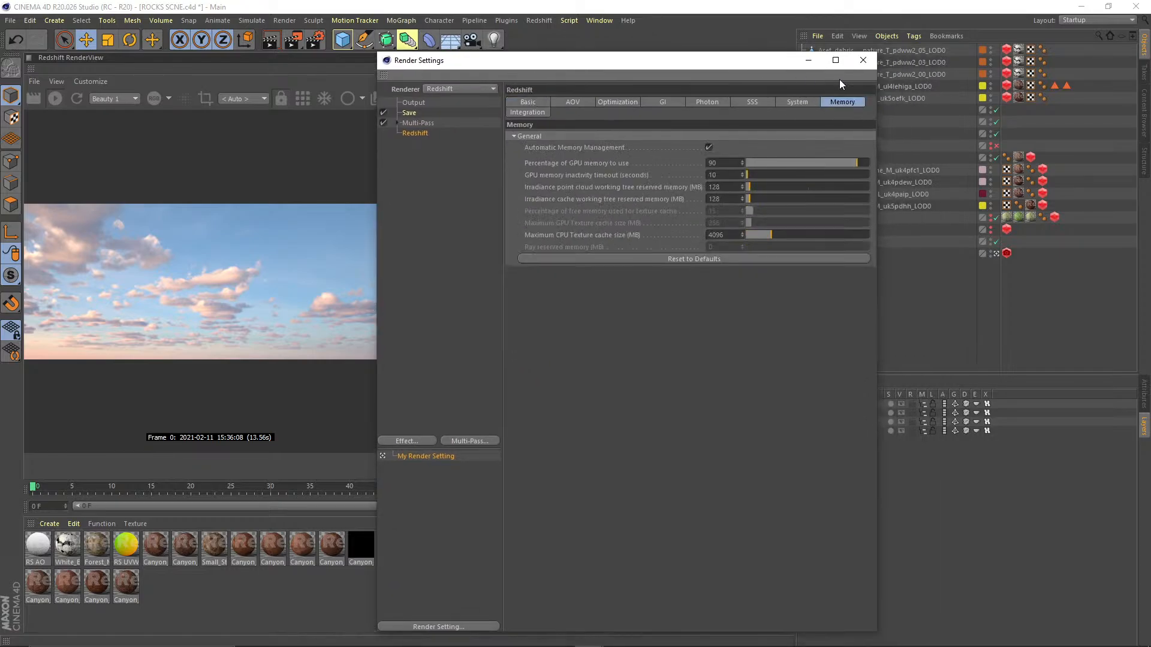
click(410, 114)
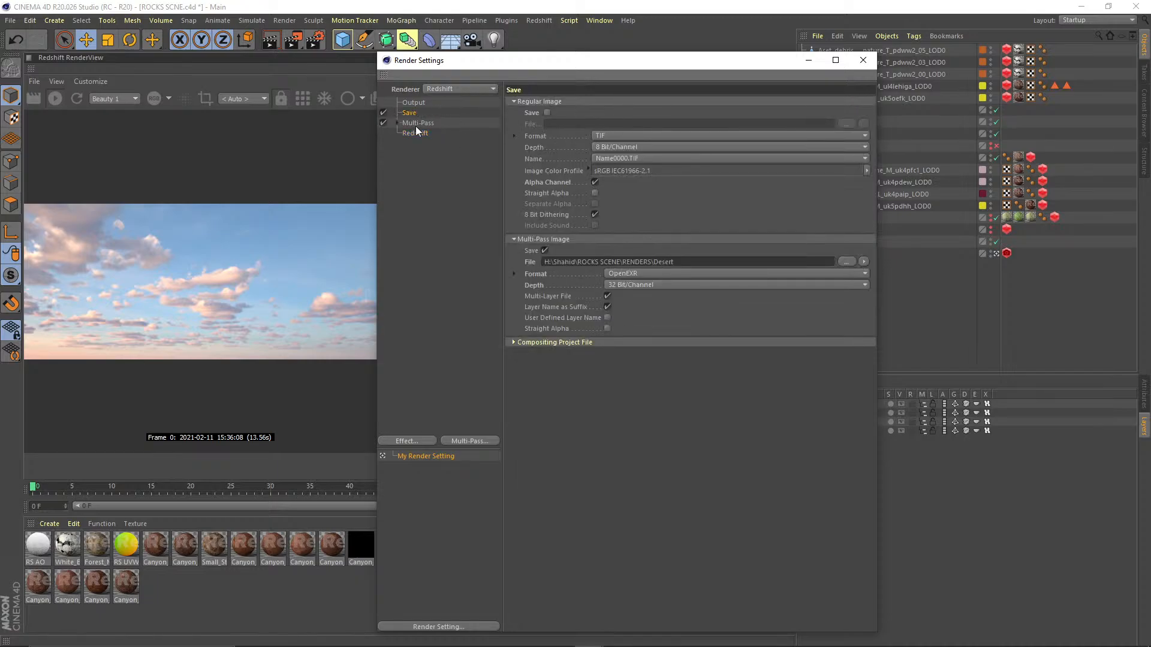
click(420, 104)
click(523, 140)
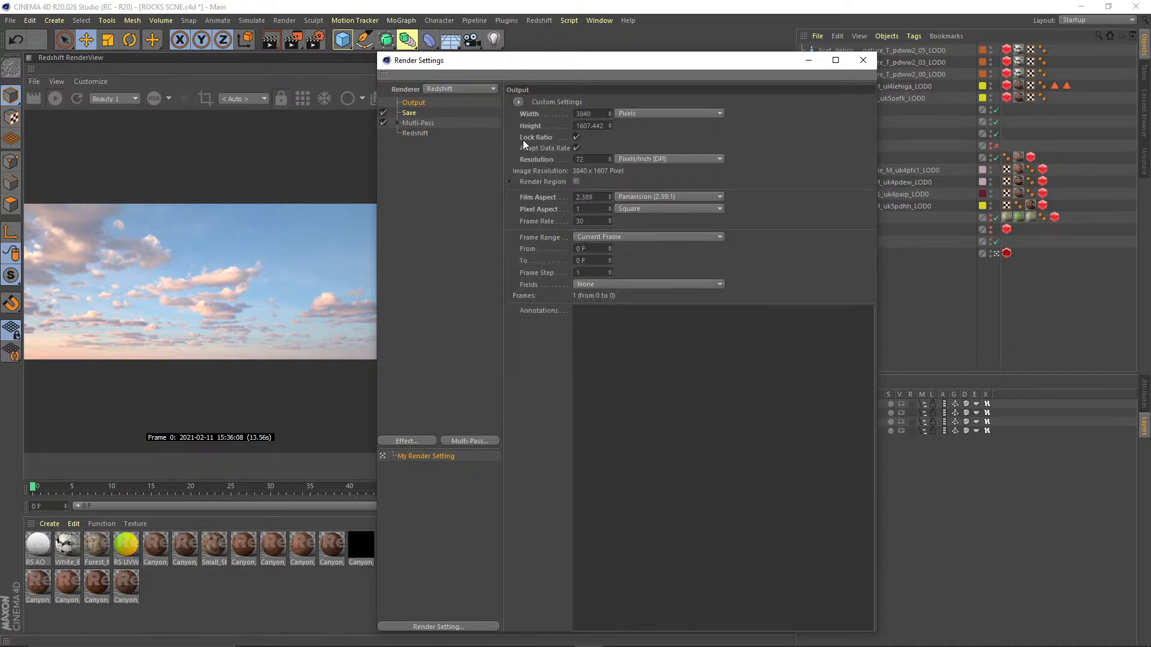
click(863, 60)
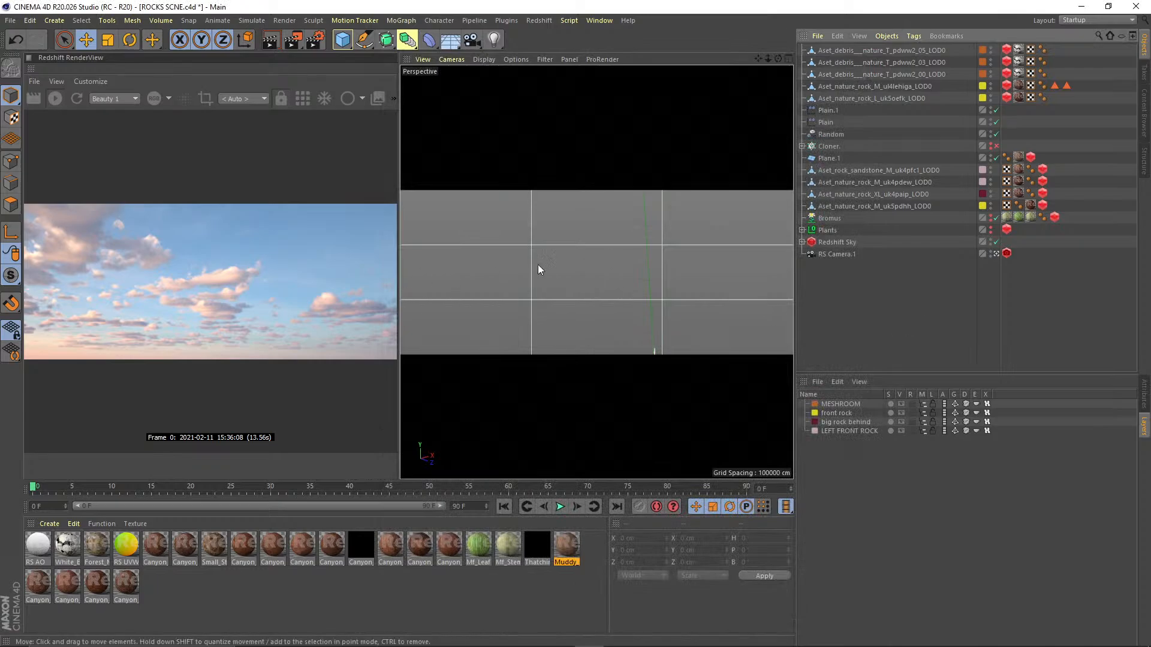
- Expand the Redshift Sky hierarchy and locate the Redshift Sun & Sky Rig among the available Redshift objects
click(831, 244)
click(802, 242)
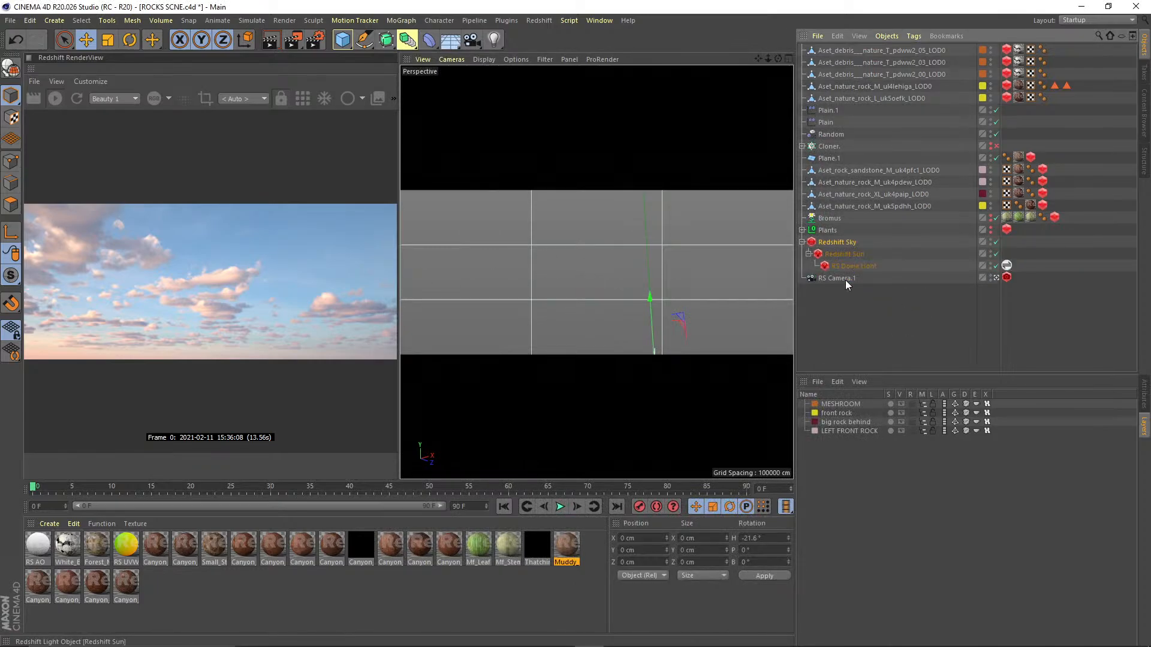
click(822, 255)
click(538, 22)
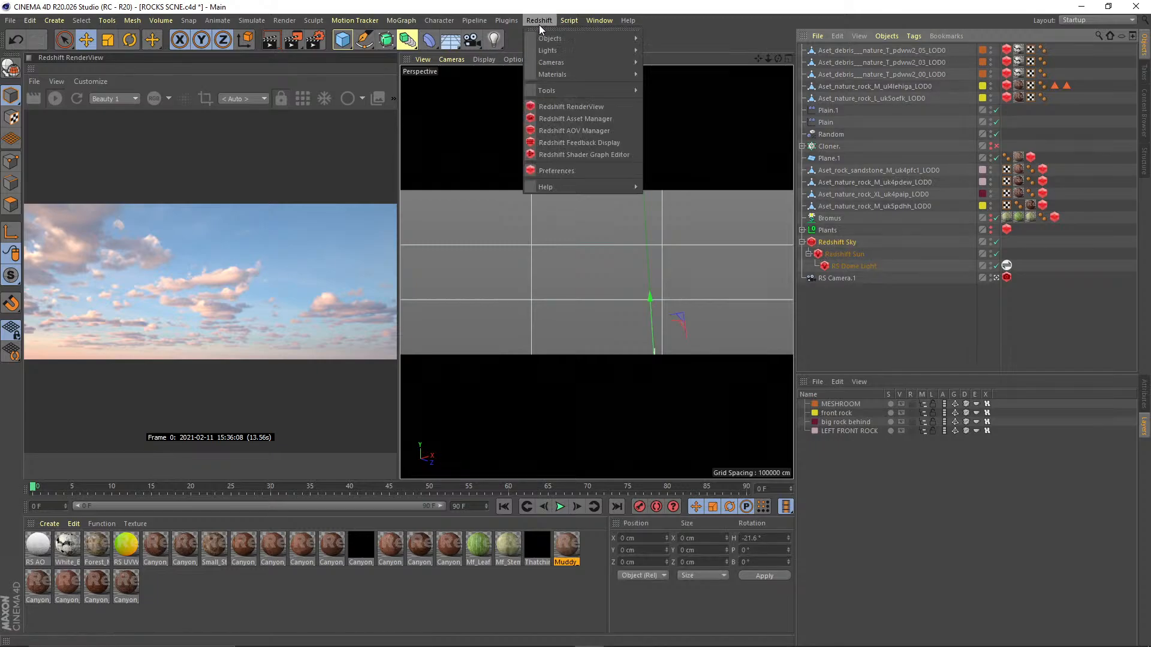
mouse_move(539, 39)
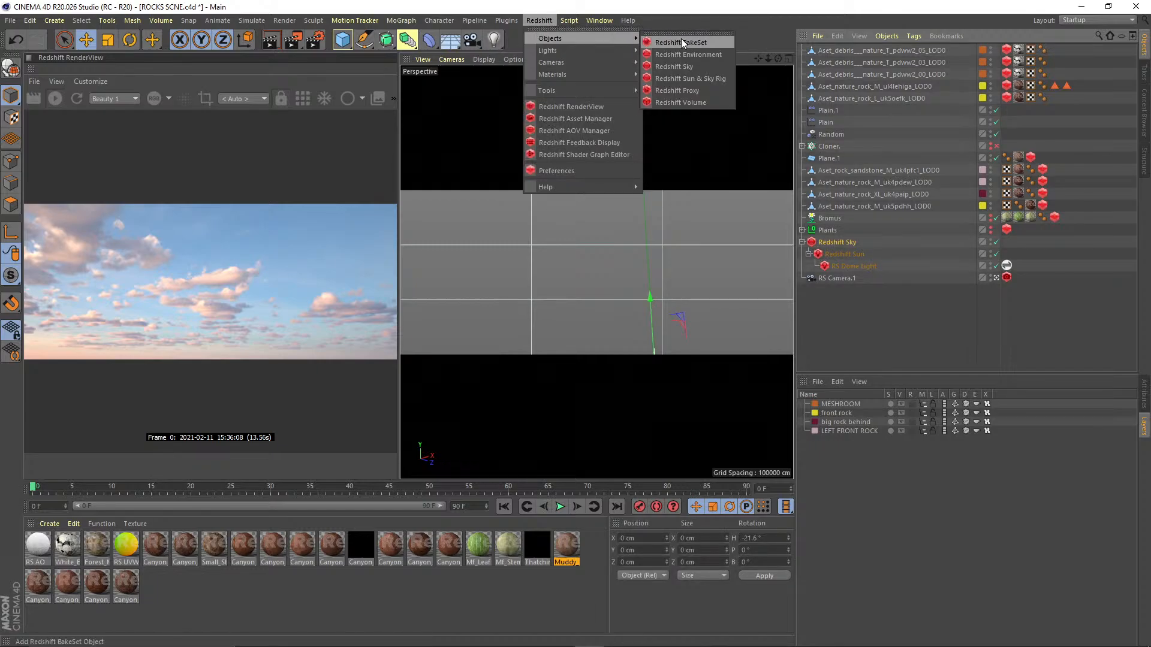
click(685, 77)
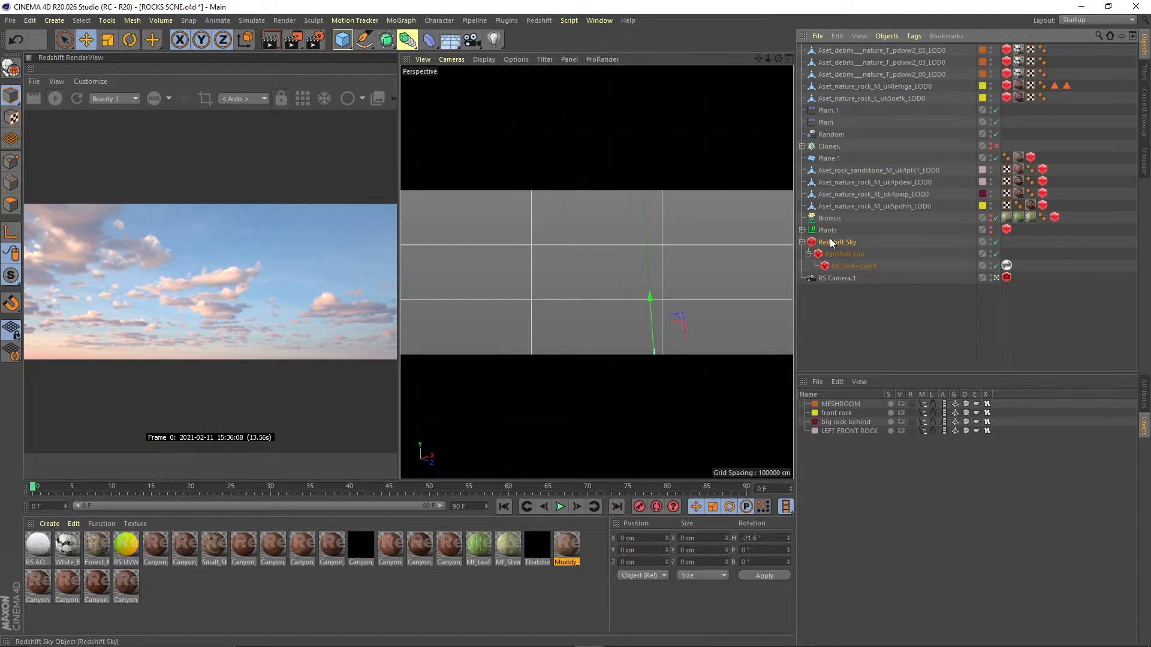
click(873, 299)
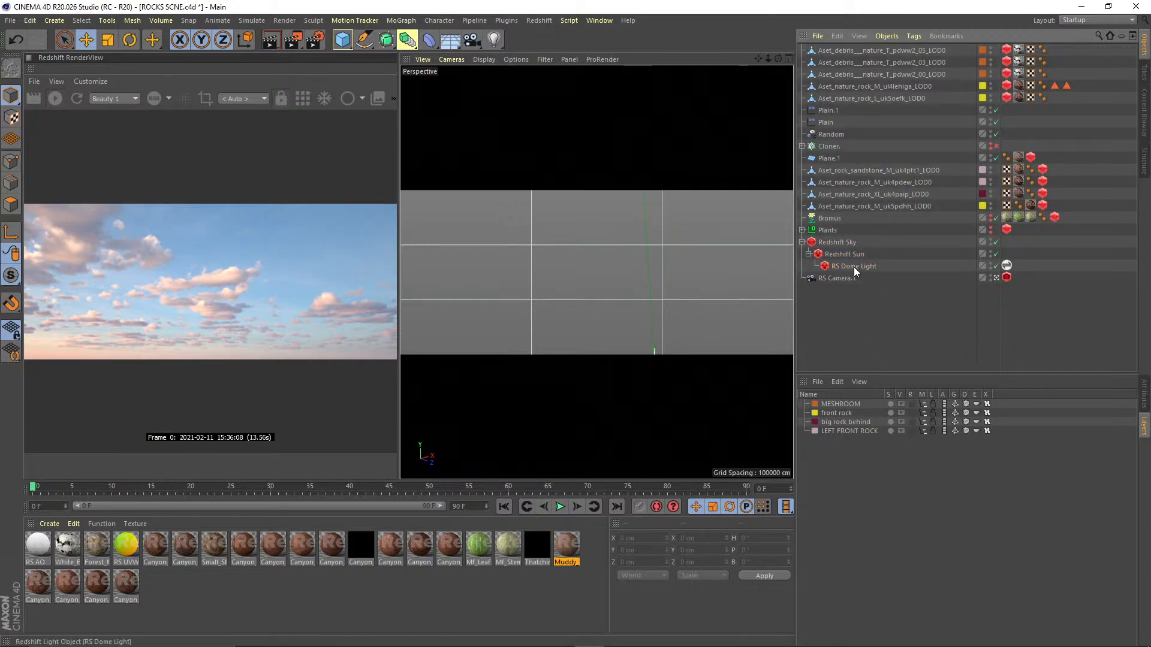
- Leave the RS Camera.1 view and examine the textured ground plane from above
click(996, 277)
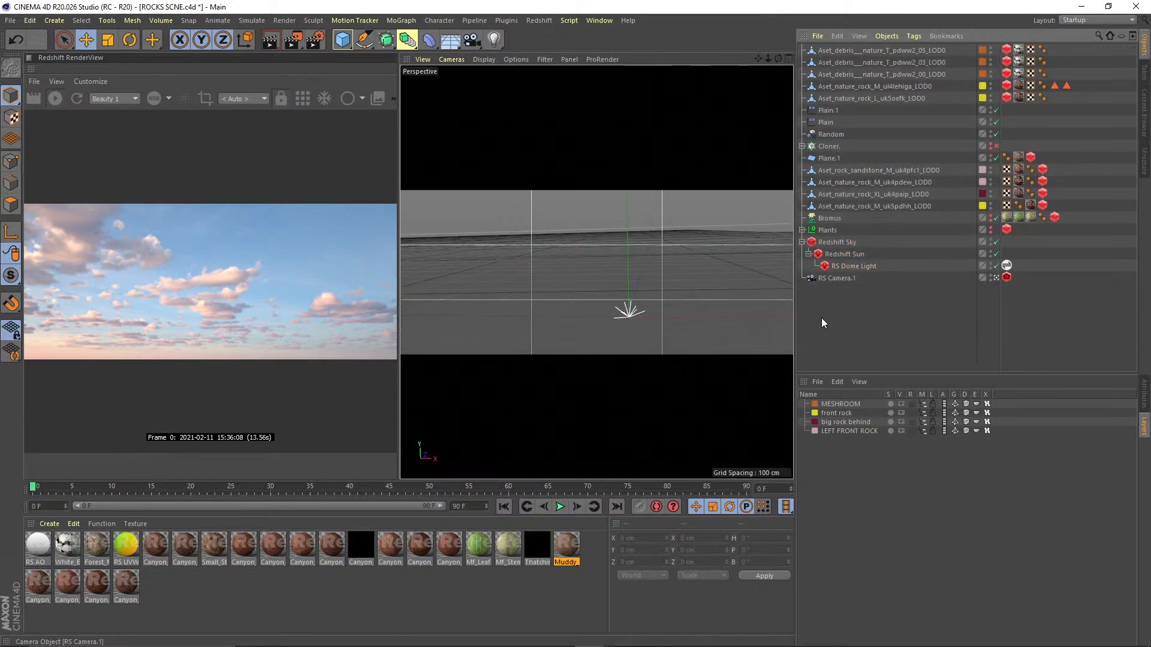
alt+right_drag(624, 246, 613, 280)
alt+drag(596, 270, 645, 297)
alt+right_drag(677, 249, 613, 347)
alt+drag(614, 346, 652, 261)
alt+right_drag(652, 261, 600, 271)
alt+drag(598, 270, 656, 257)
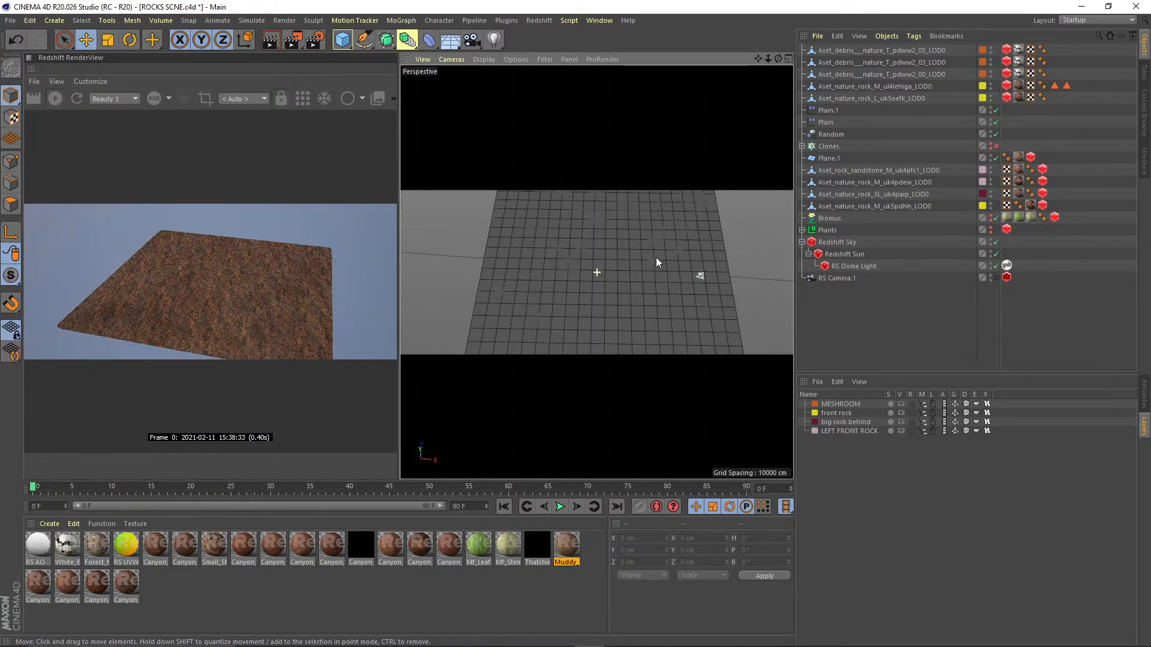
alt+right_drag(660, 258, 638, 264)
alt+drag(638, 264, 618, 268)
click(480, 596)
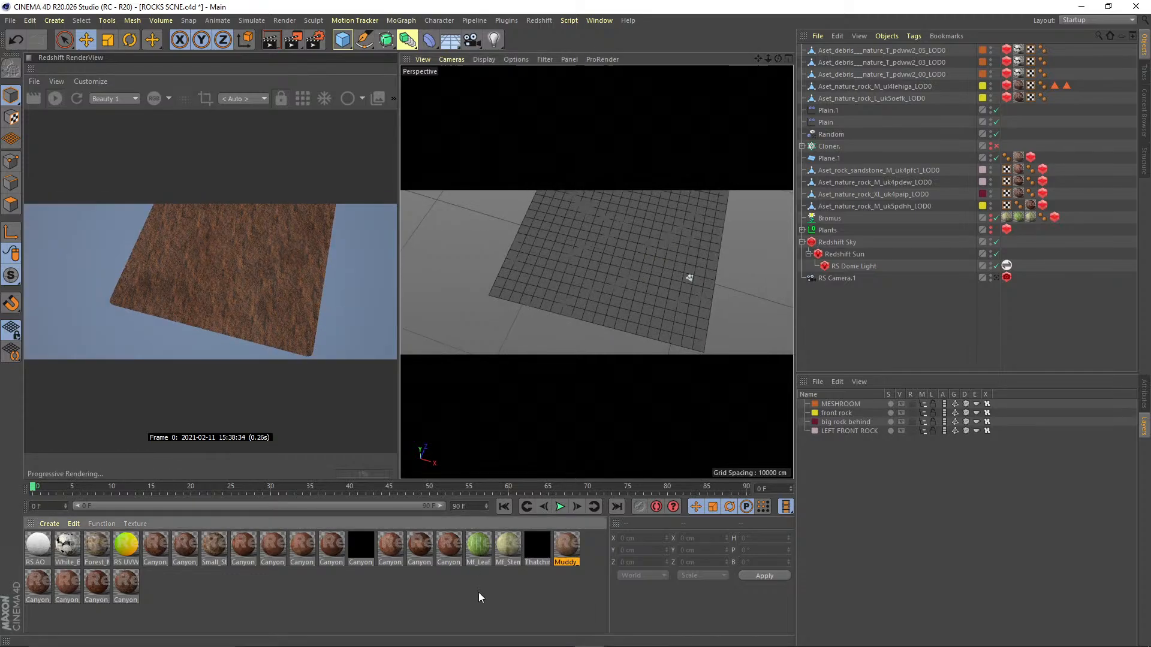
- Select the ground plane and inspect its Muddy_Tire_Tracks material in the Redshift Shader Graph, clearing the node search
click(653, 265)
click(1019, 157)
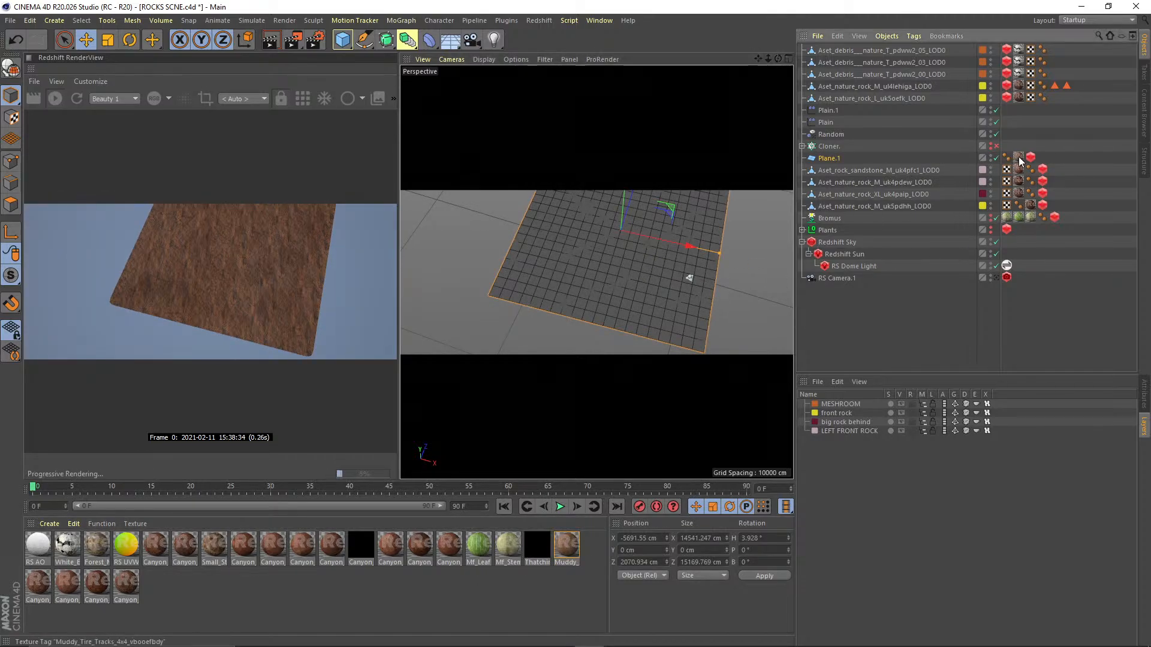
double_click(566, 545)
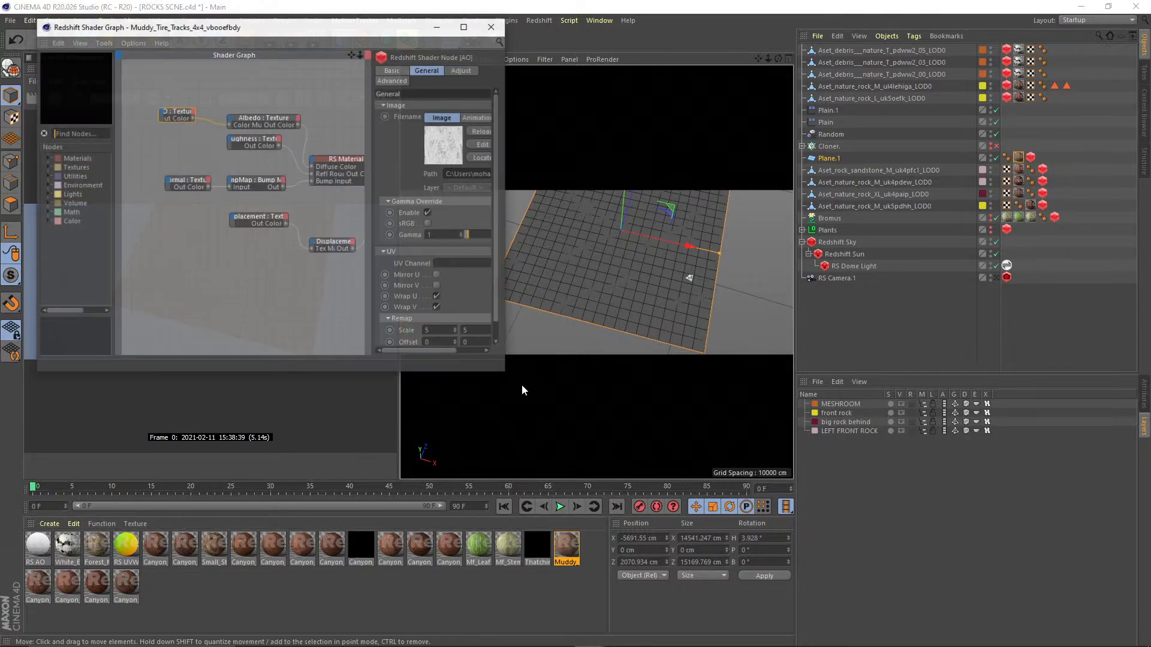
drag(351, 34, 659, 97)
text(2)
scroll(606, 186, down, 1)
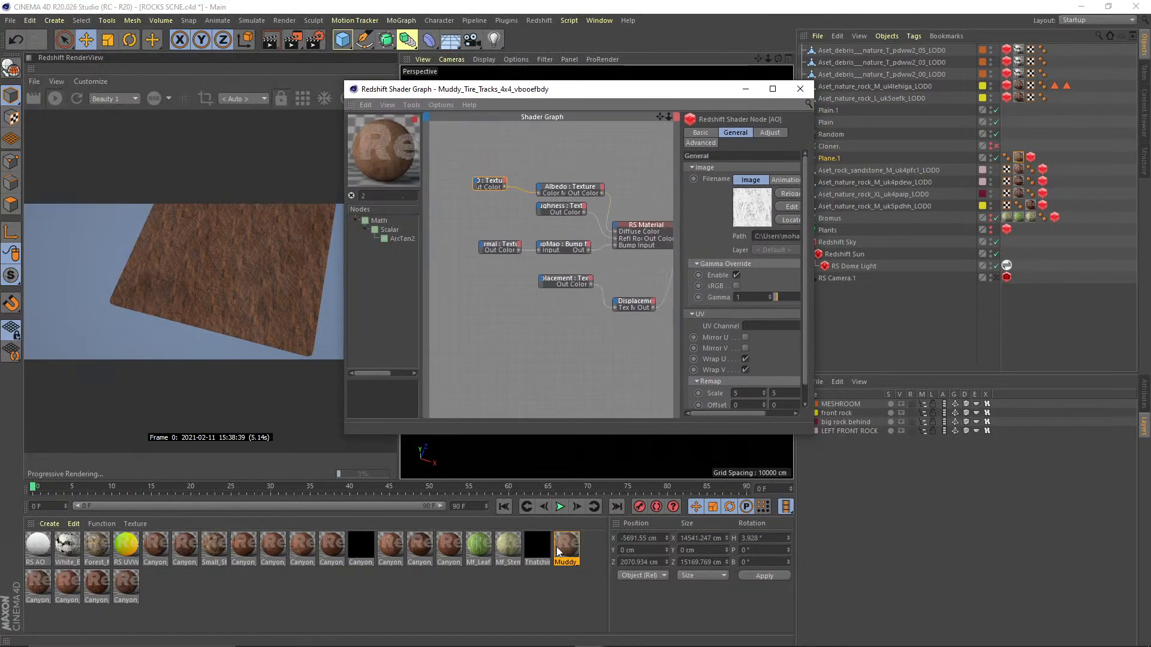
click(351, 196)
click(494, 322)
- Switch to Quixel Bridge and browse the local Megascans assets for the ground surface
key(alt+Tab)
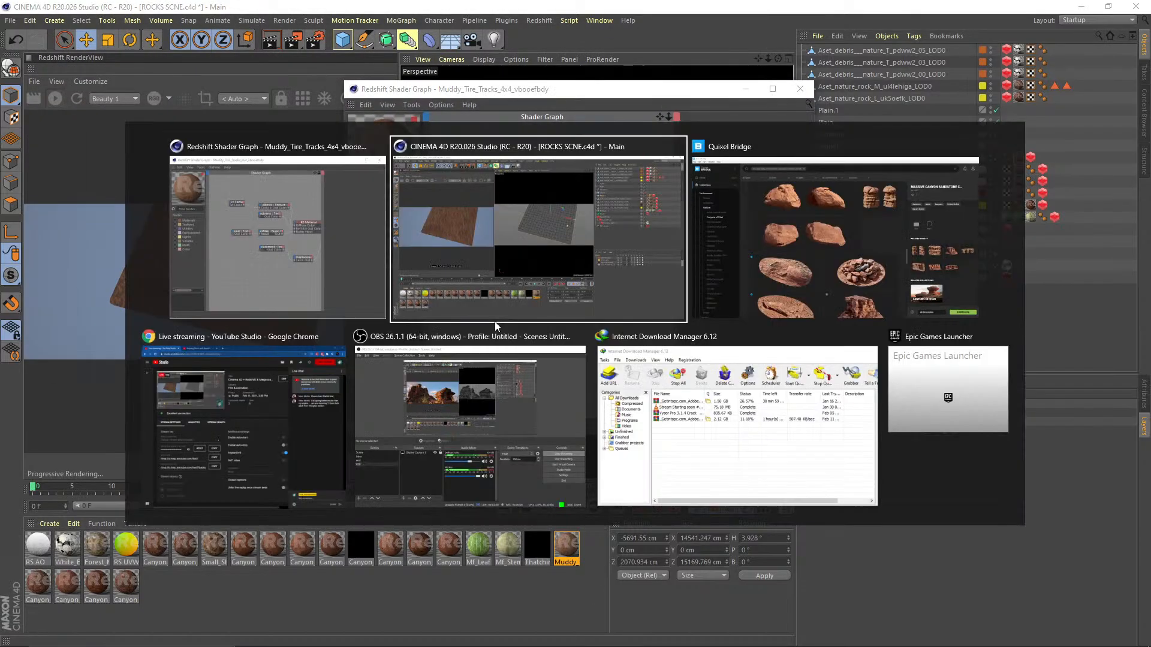
key(alt+Tab)
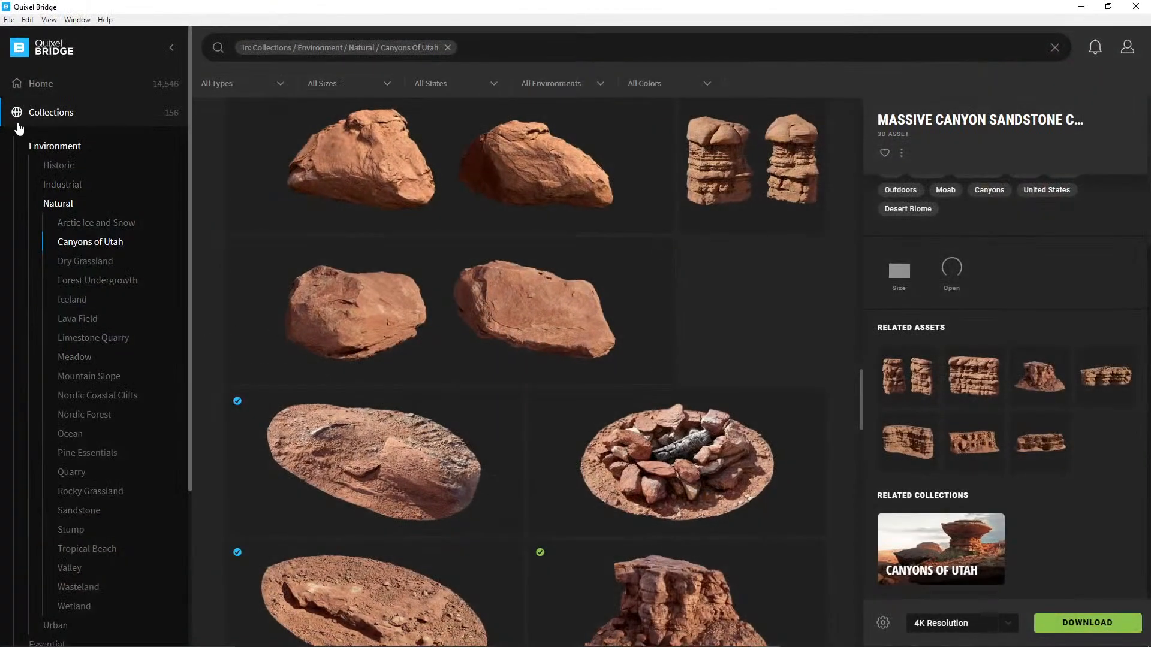
click(75, 111)
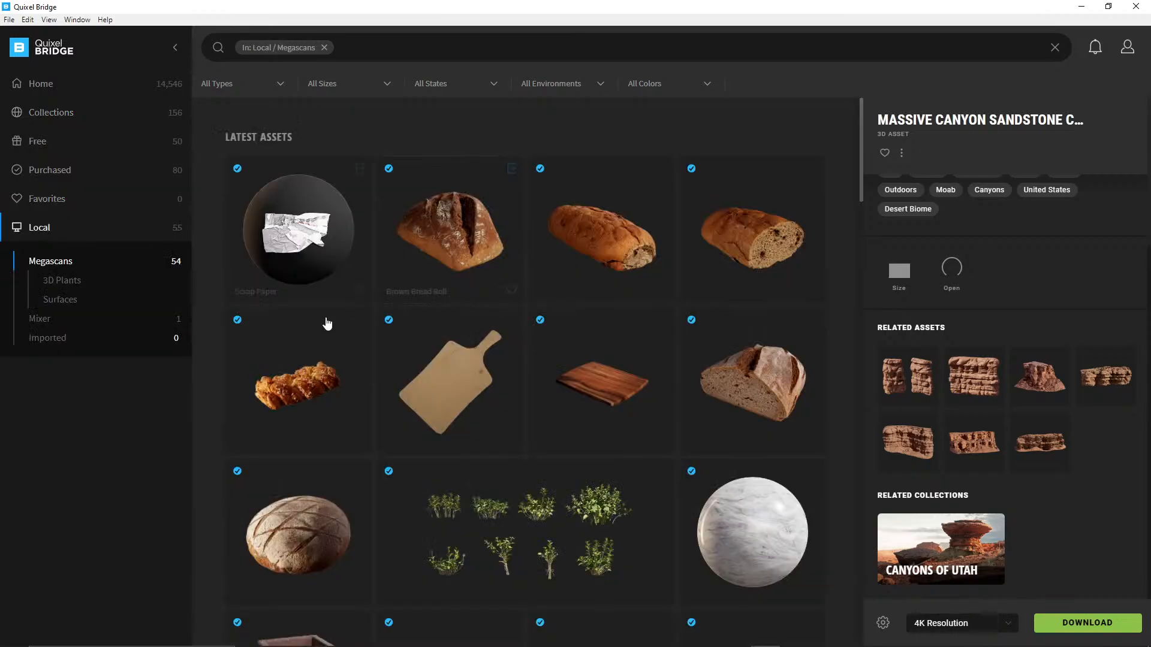
scroll(550, 404, down, 5)
scroll(552, 406, down, 10)
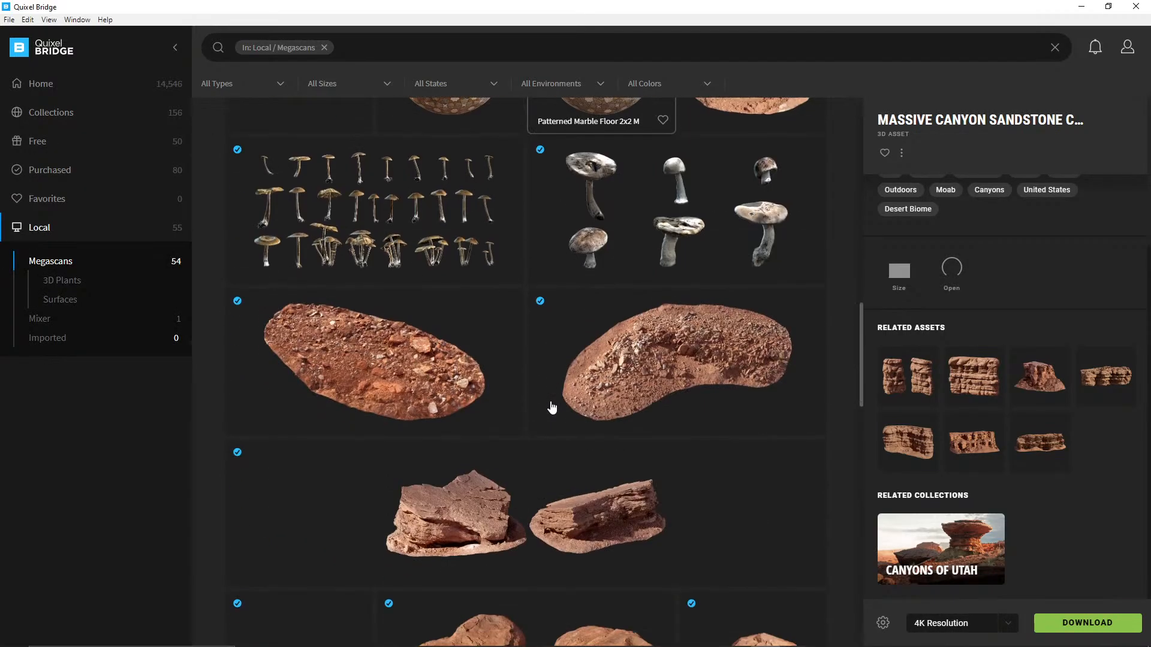
scroll(552, 406, down, 5)
scroll(551, 407, down, 6)
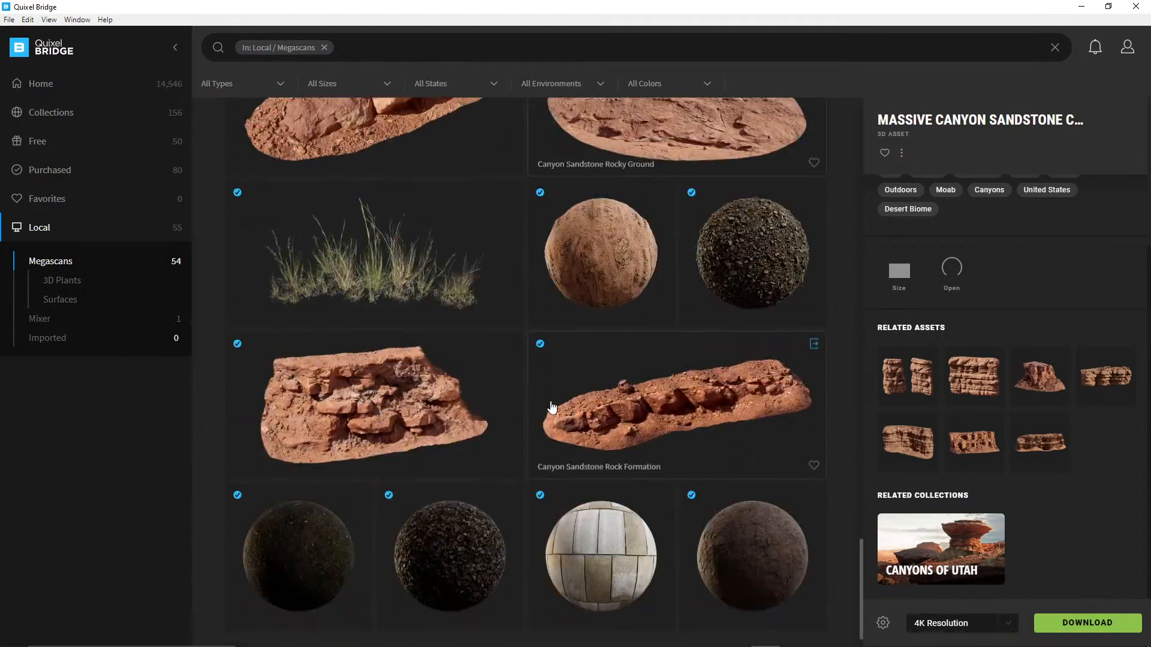
click(573, 329)
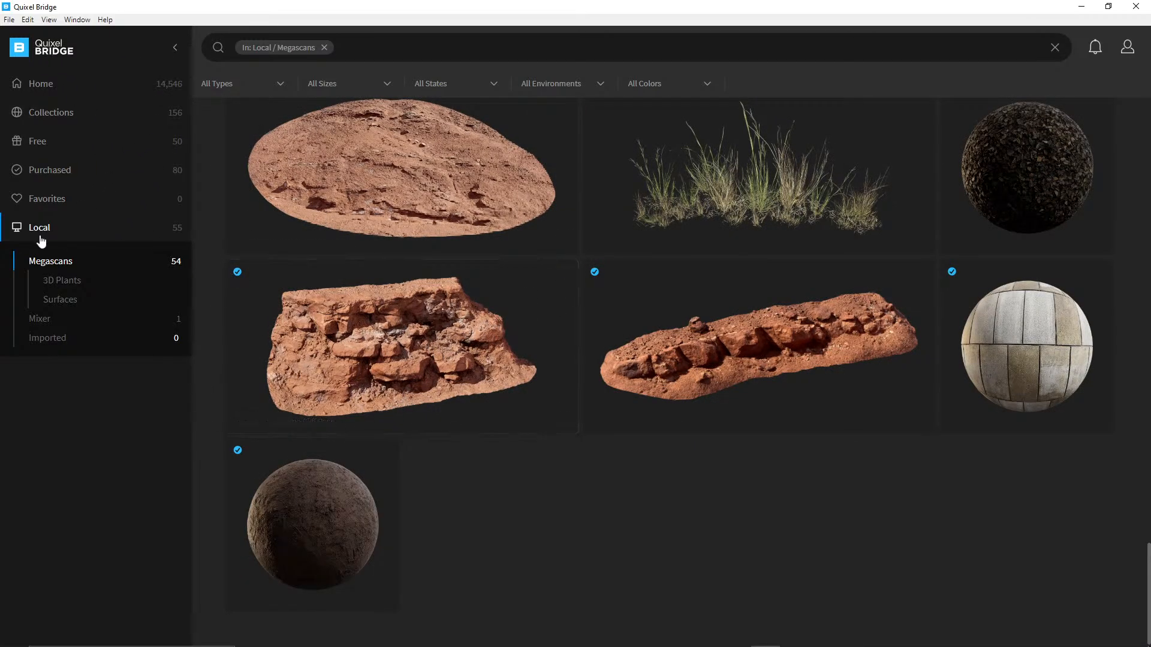
scroll(659, 262, up, 6)
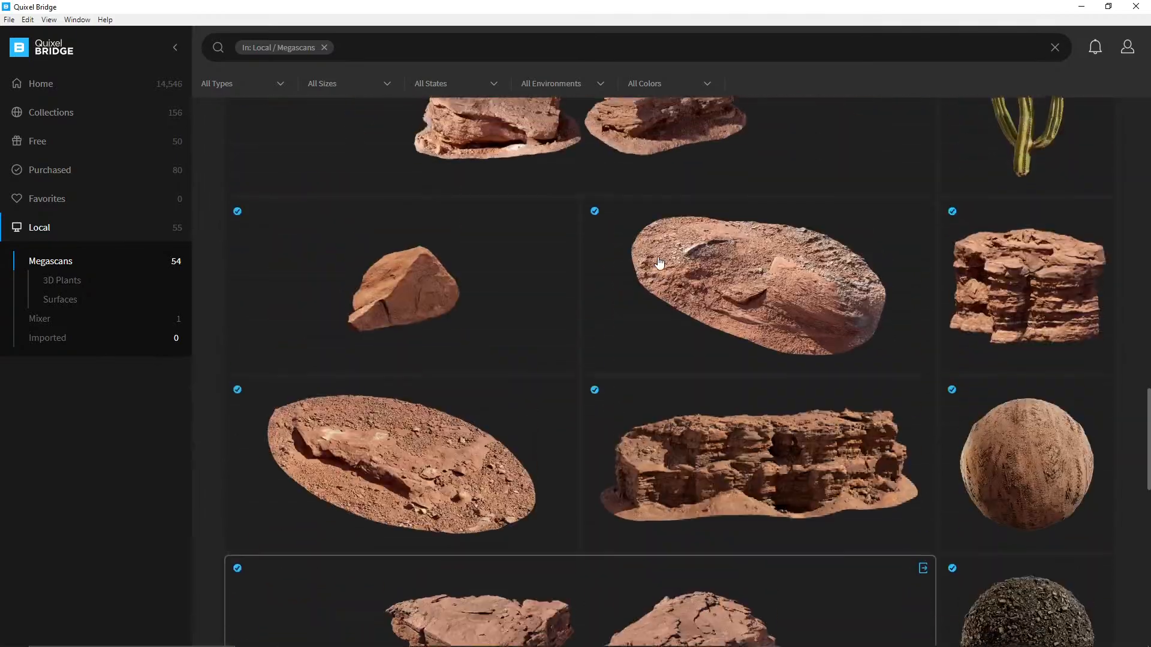
- Open the Muddy Tire Tracks 4x4 M surface, preview it full screen, and return to Cinema 4D
click(1013, 436)
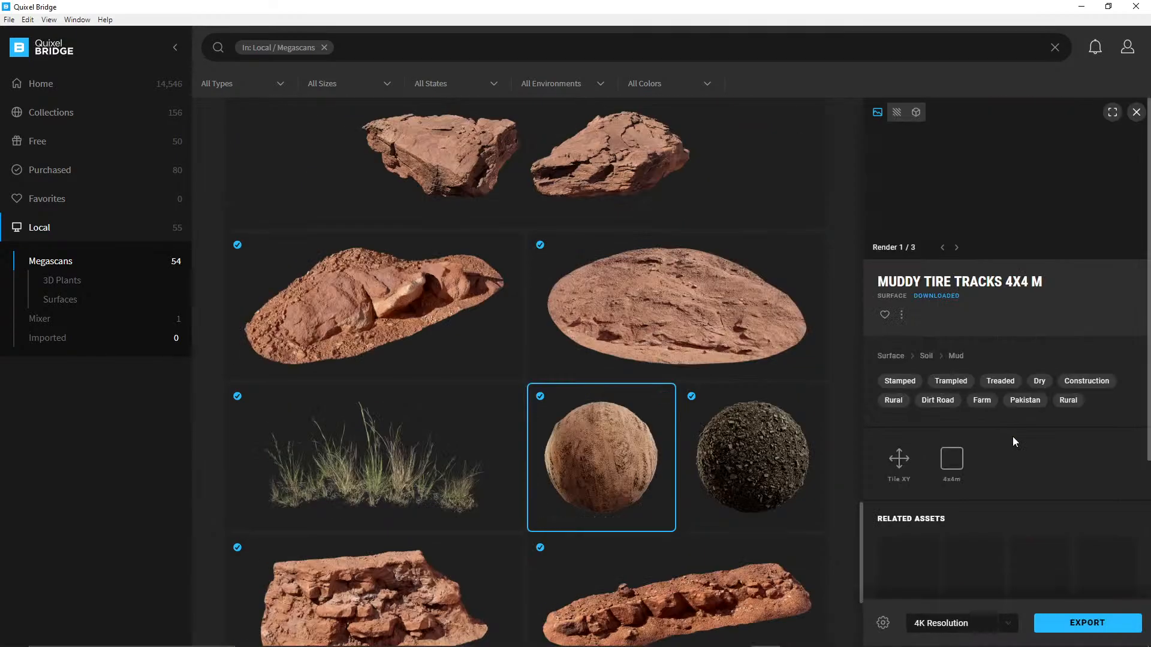
click(1112, 113)
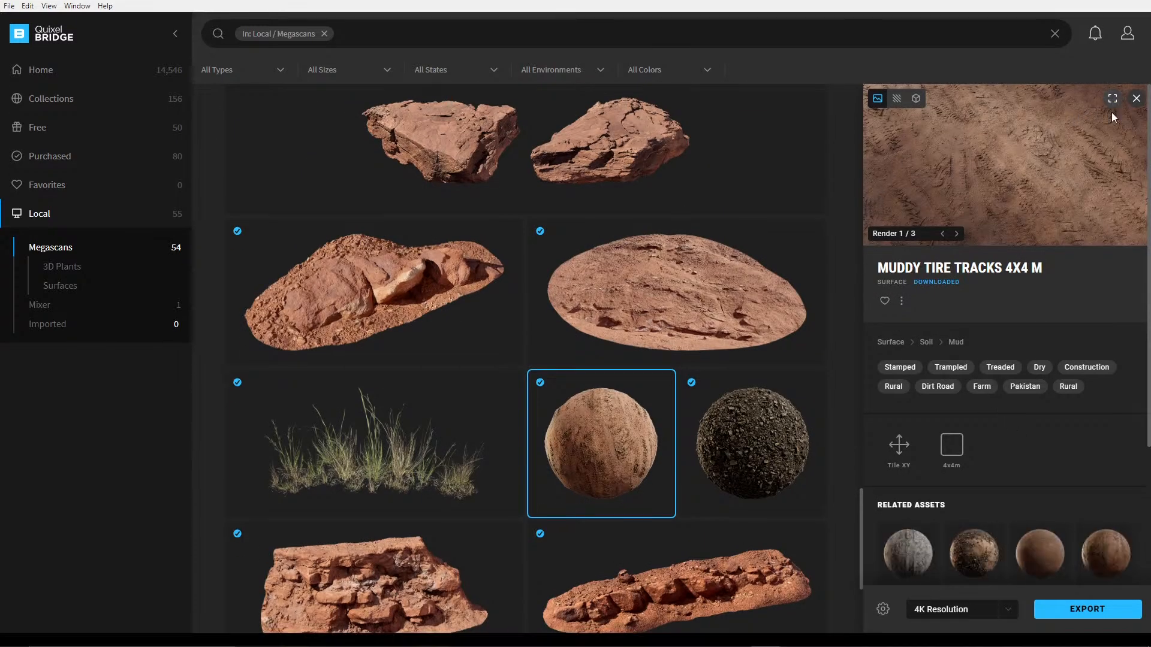
key(Escape)
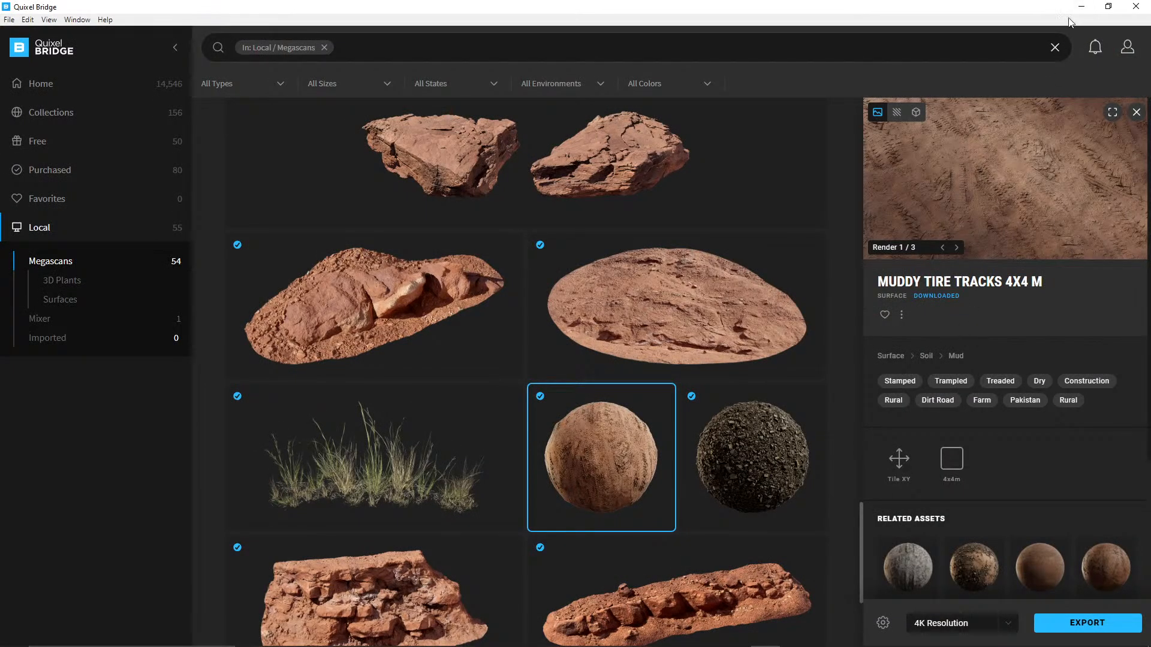
click(1081, 6)
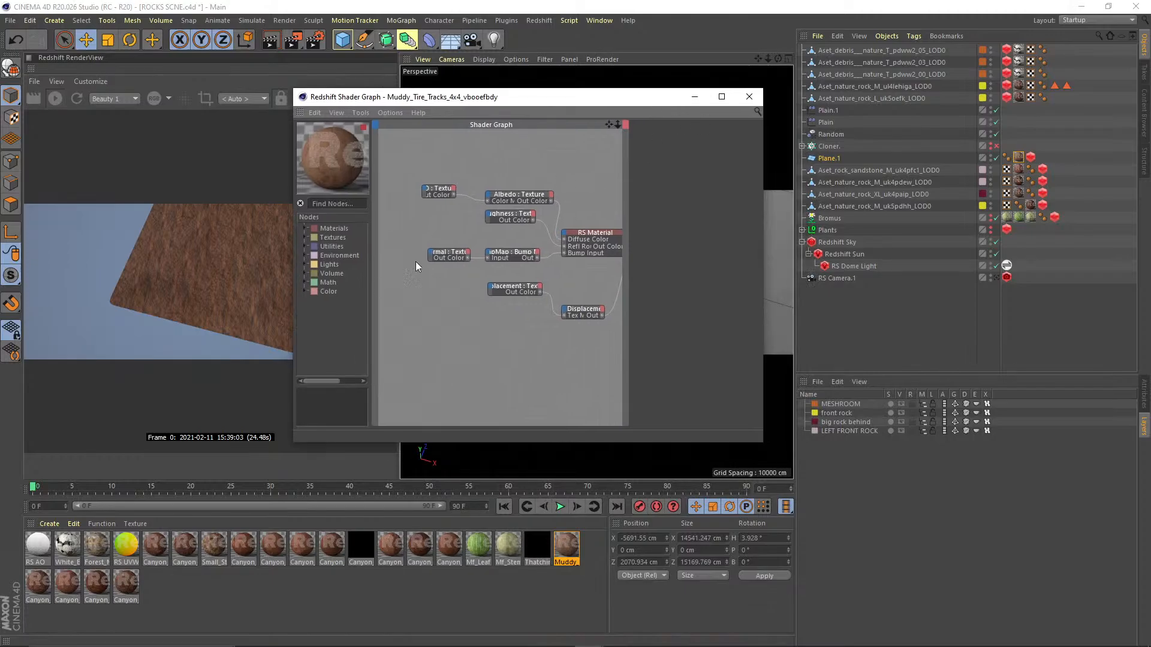
- Close the shader graph, locate the Megascans Plugin among the installed plugins, and deselect the ground plane
click(749, 96)
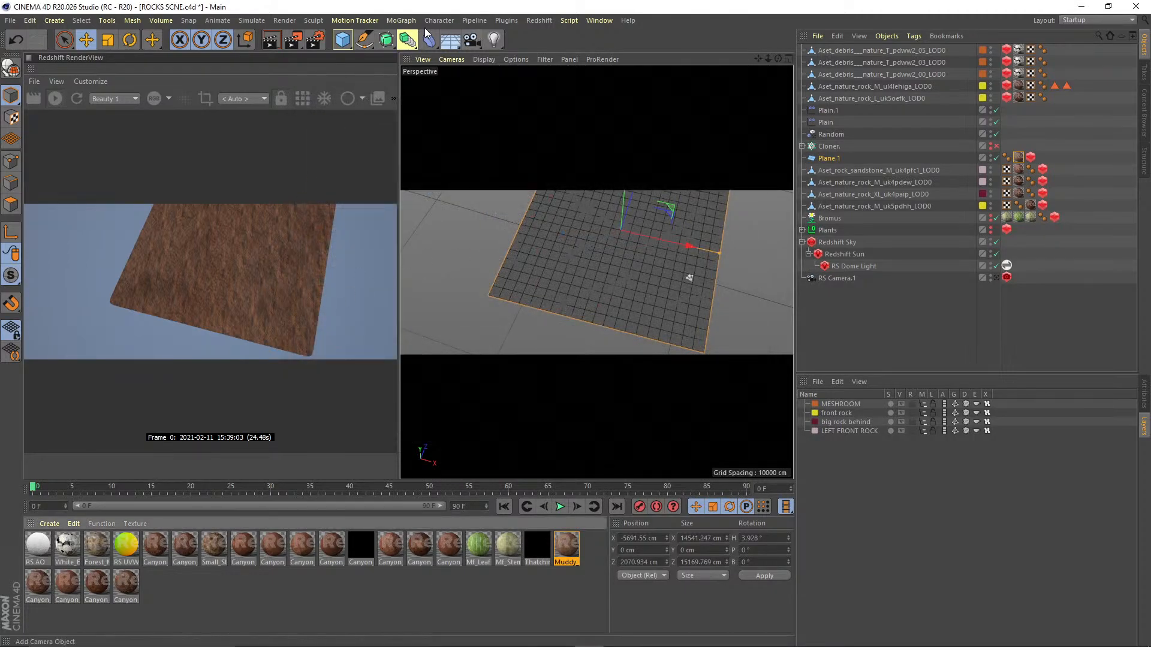
click(506, 21)
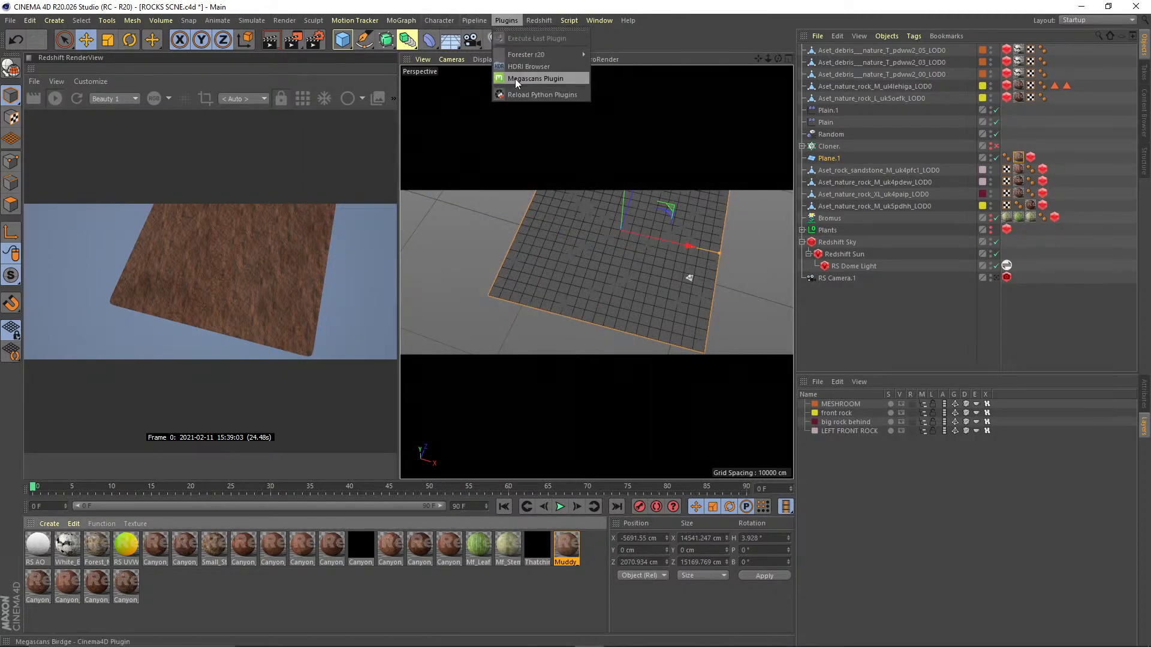
click(512, 21)
click(848, 295)
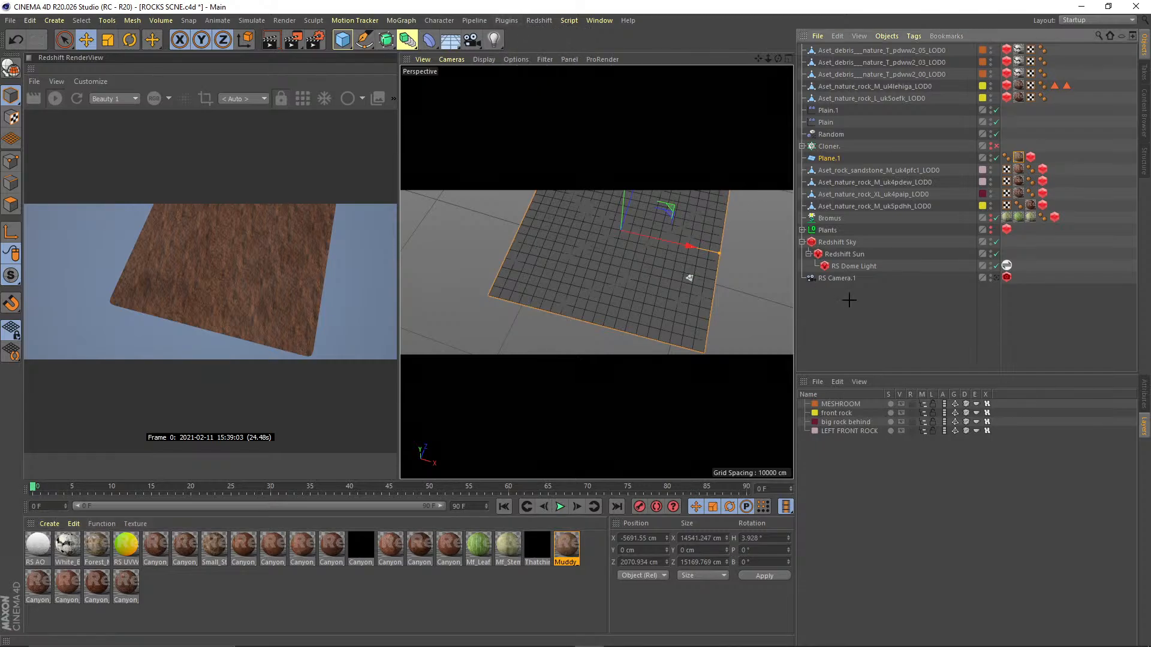
- Examine the ground plane around the camera from high and low angles, and return to the RS Camera.1 view
alt+drag(629, 240, 694, 187)
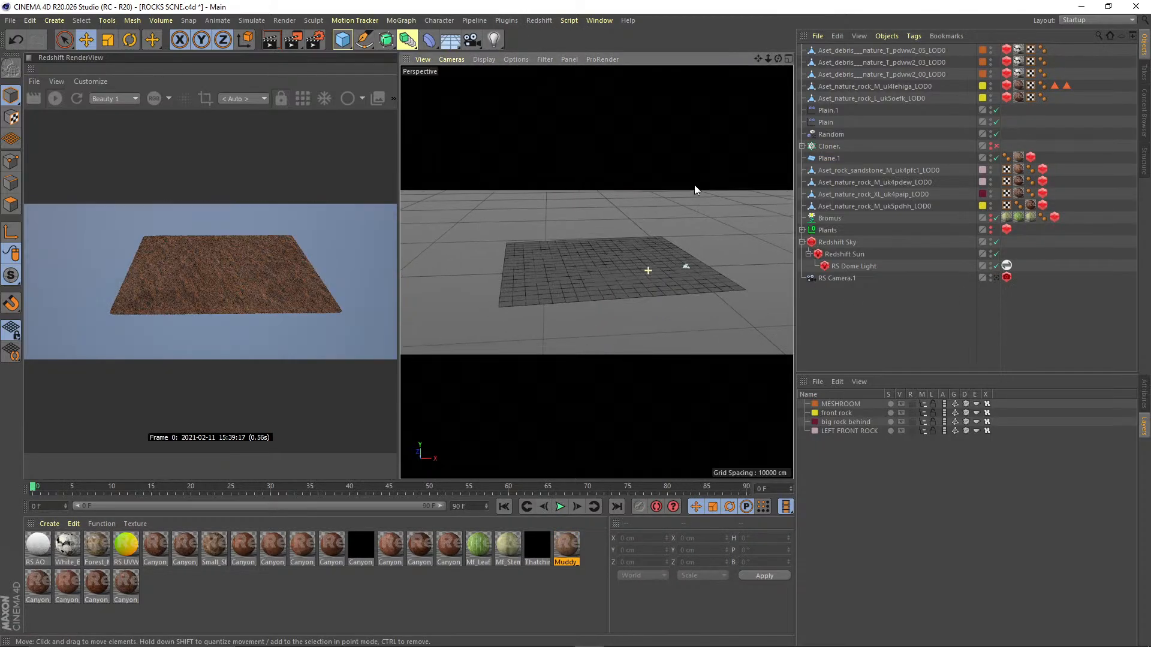
alt+drag(629, 280, 663, 320)
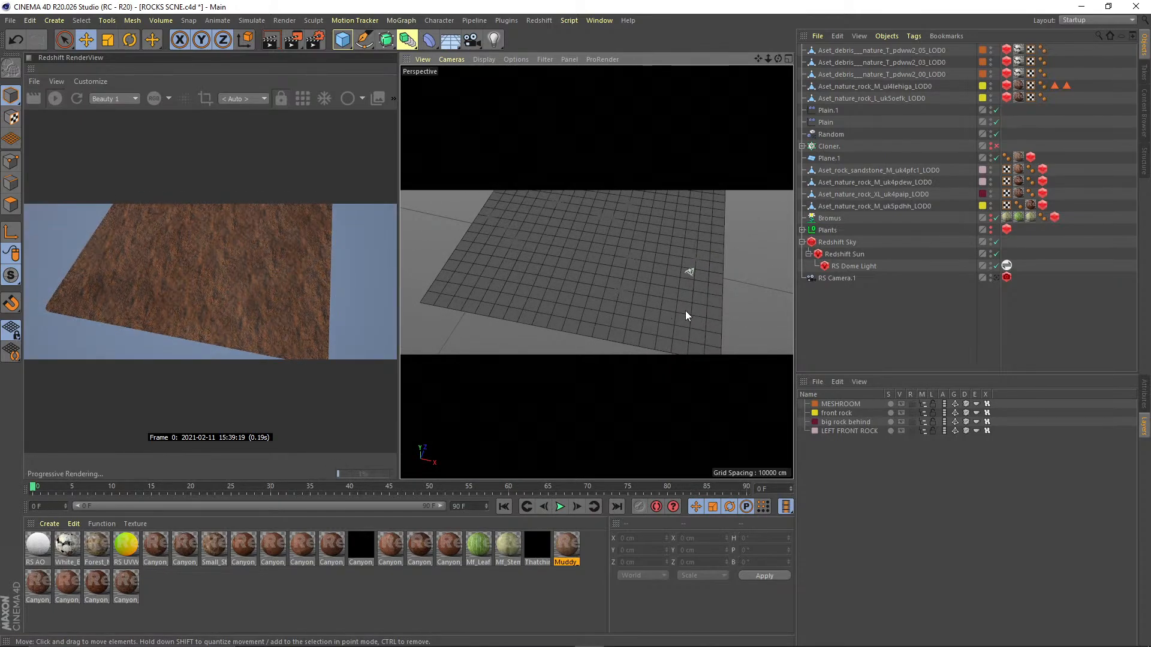
scroll(686, 297, up, 10)
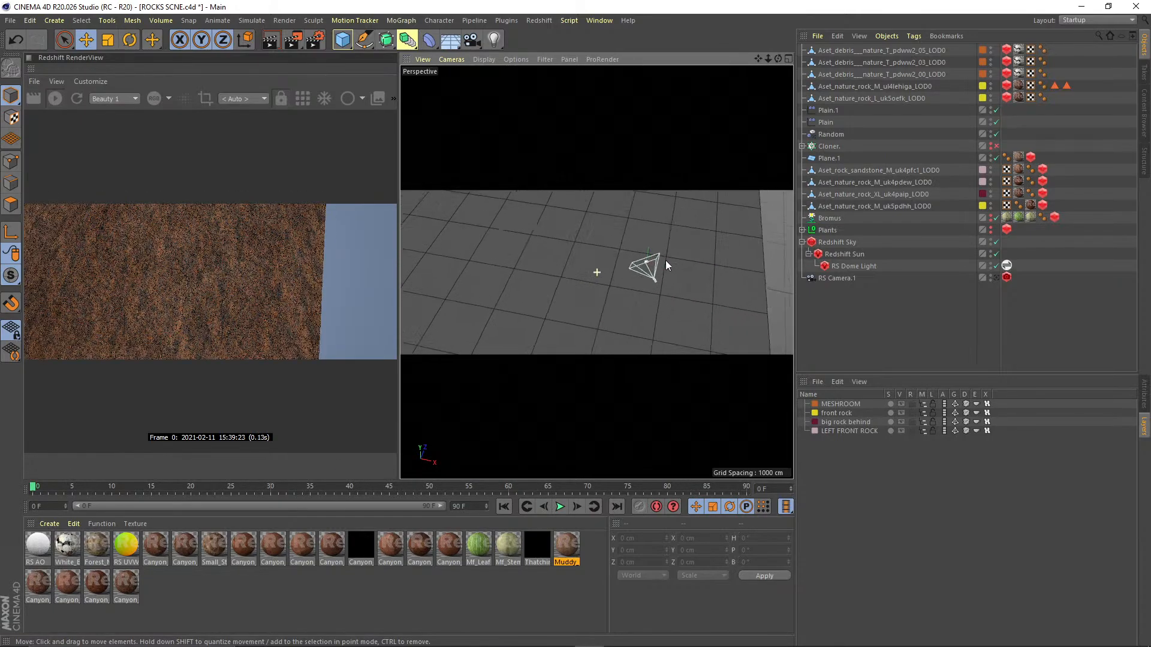
alt+drag(666, 260, 723, 210)
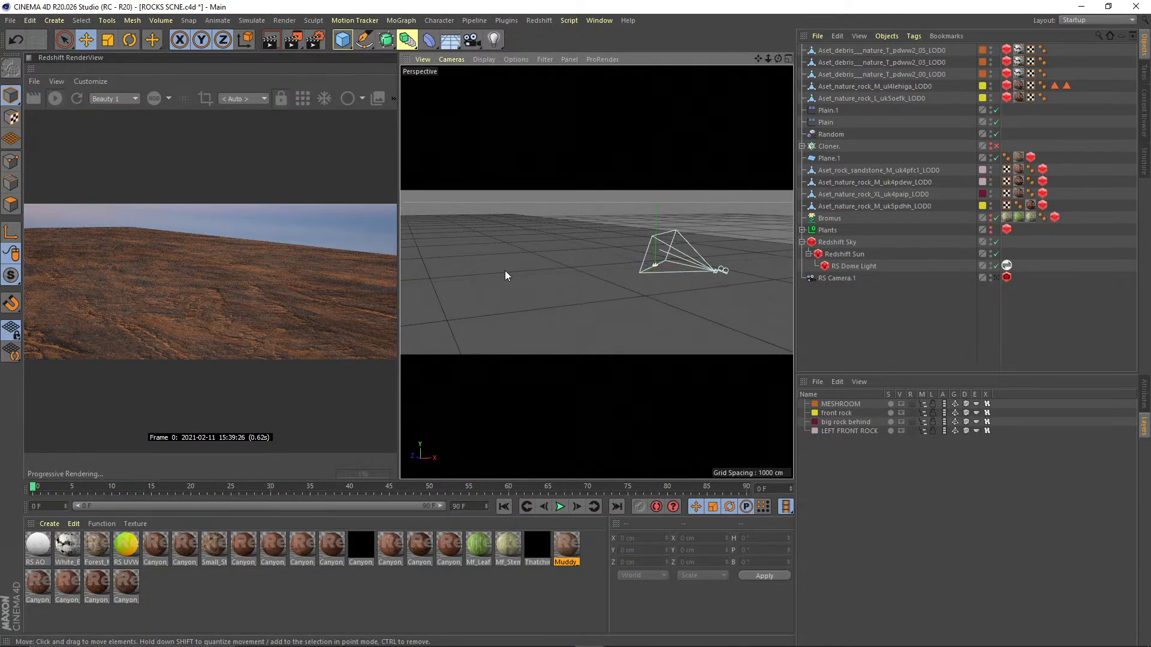
click(996, 278)
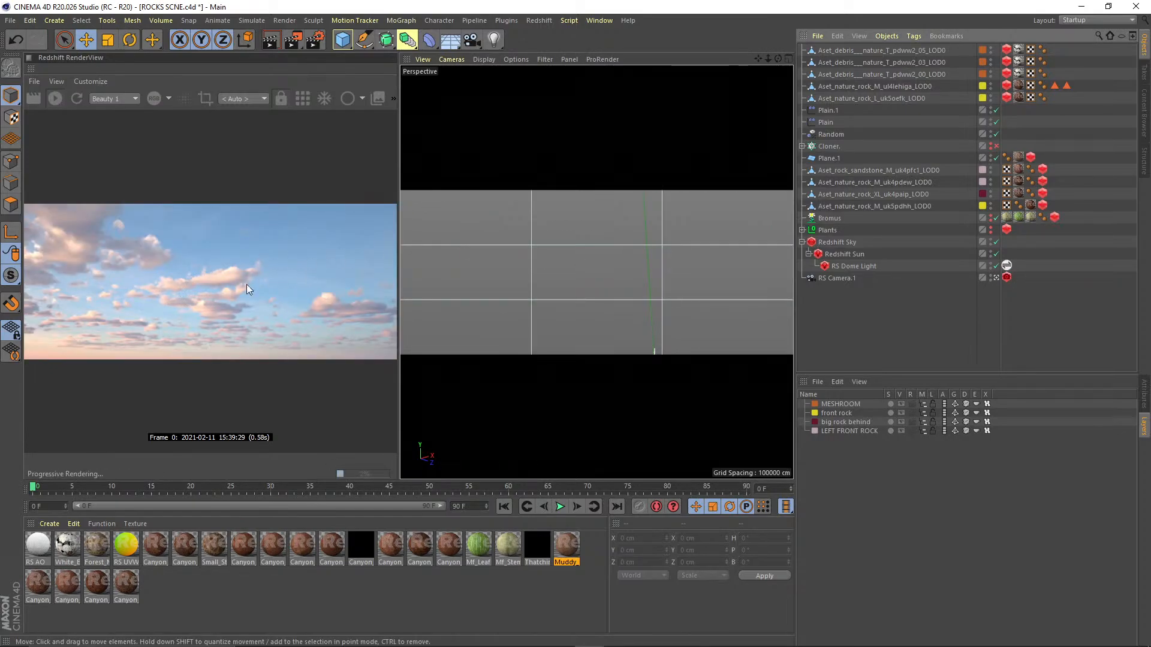
- Review the RS Dome Light's general settings and dome map, and show the attributes of its HDRI Link tag
click(855, 266)
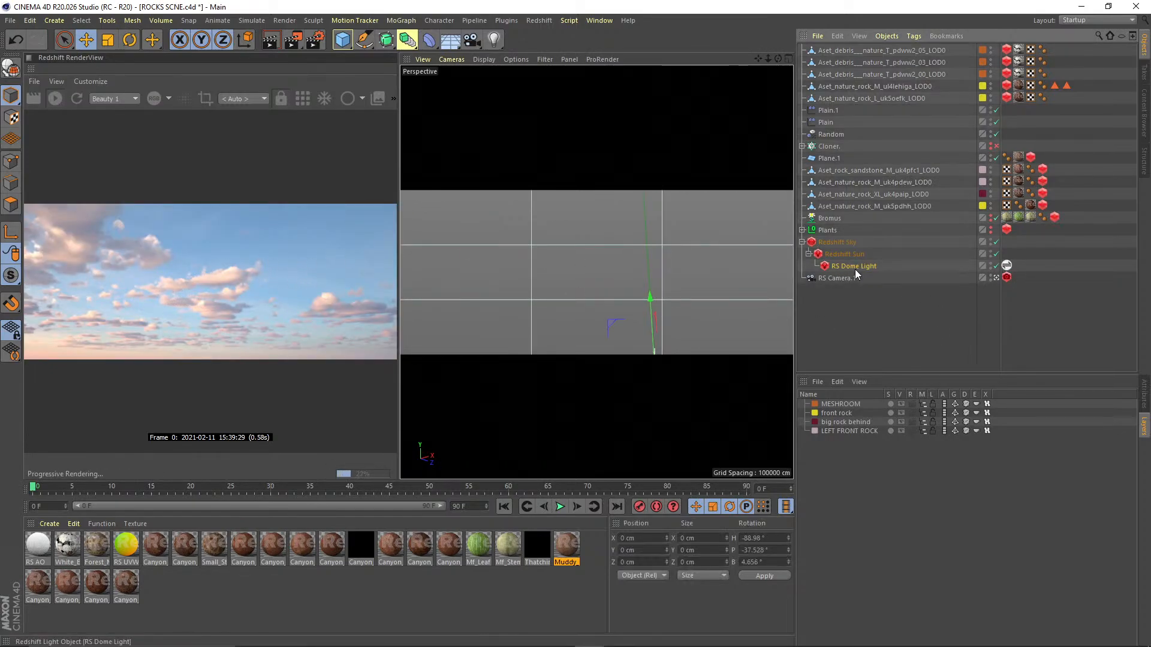
click(1144, 406)
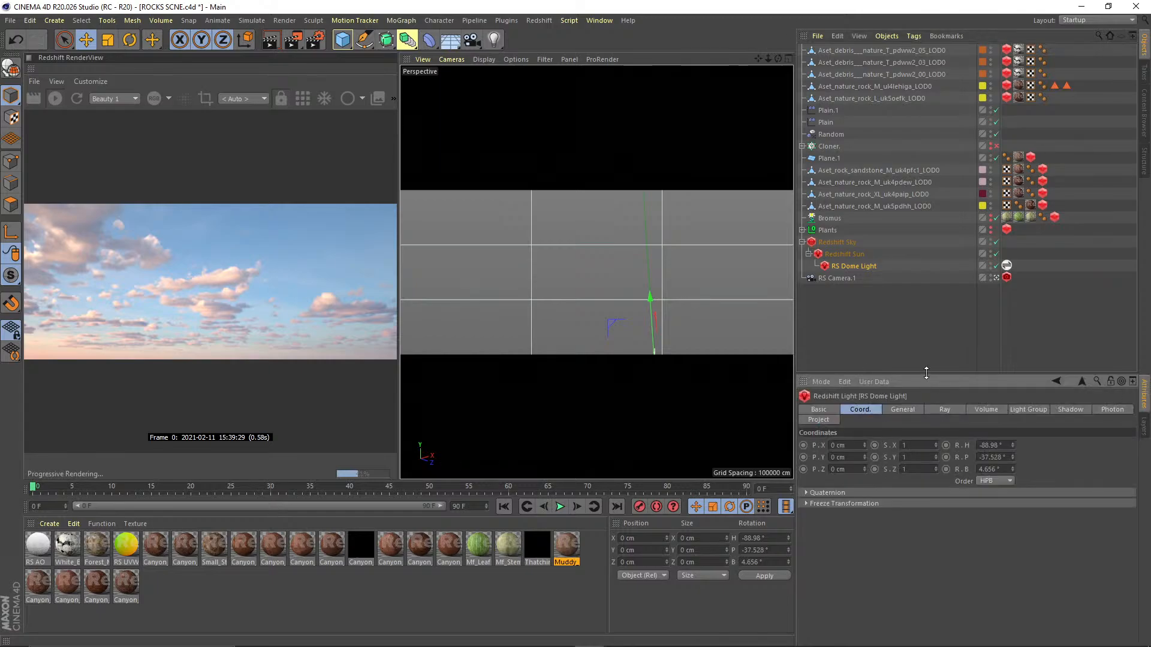
click(894, 371)
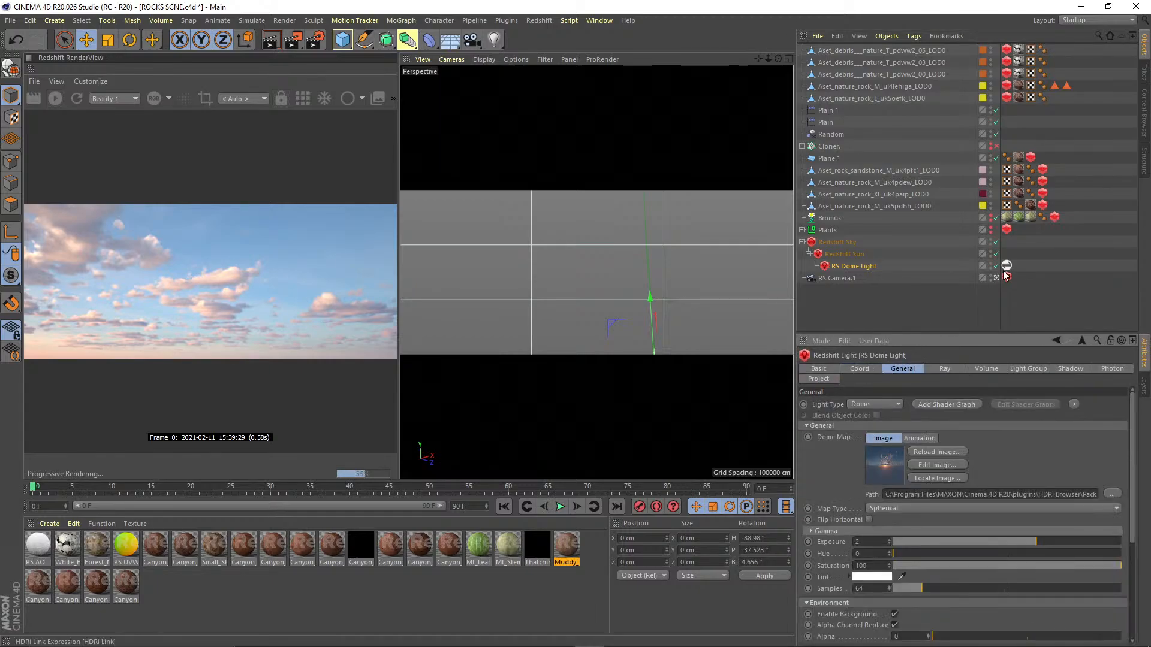
click(935, 316)
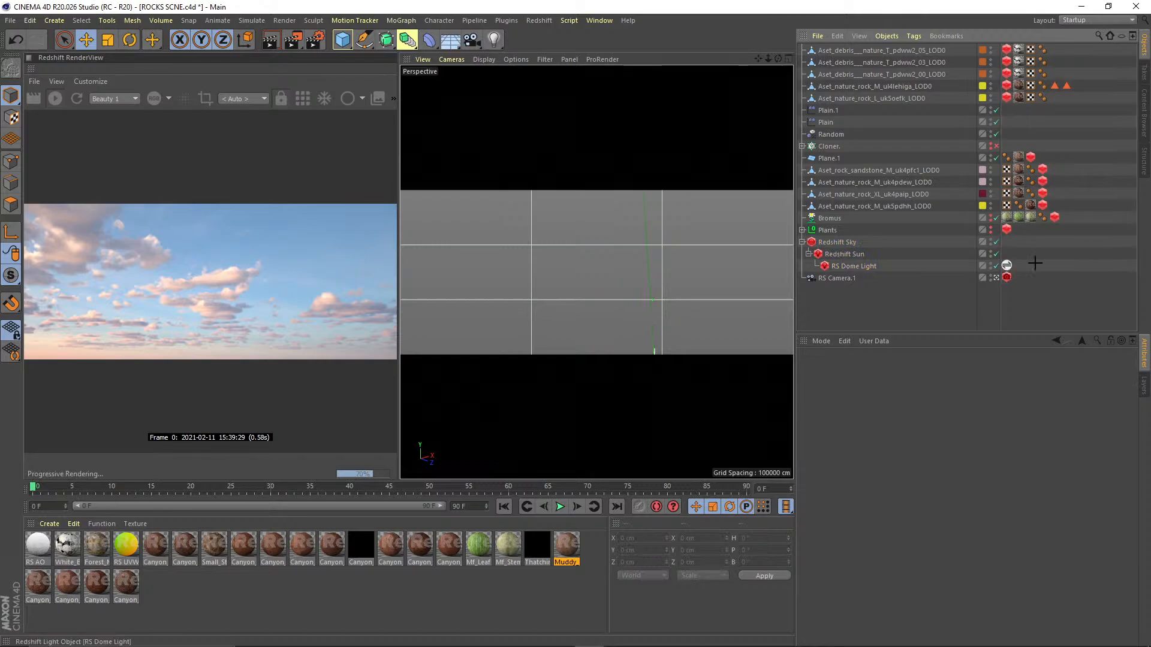
click(1006, 266)
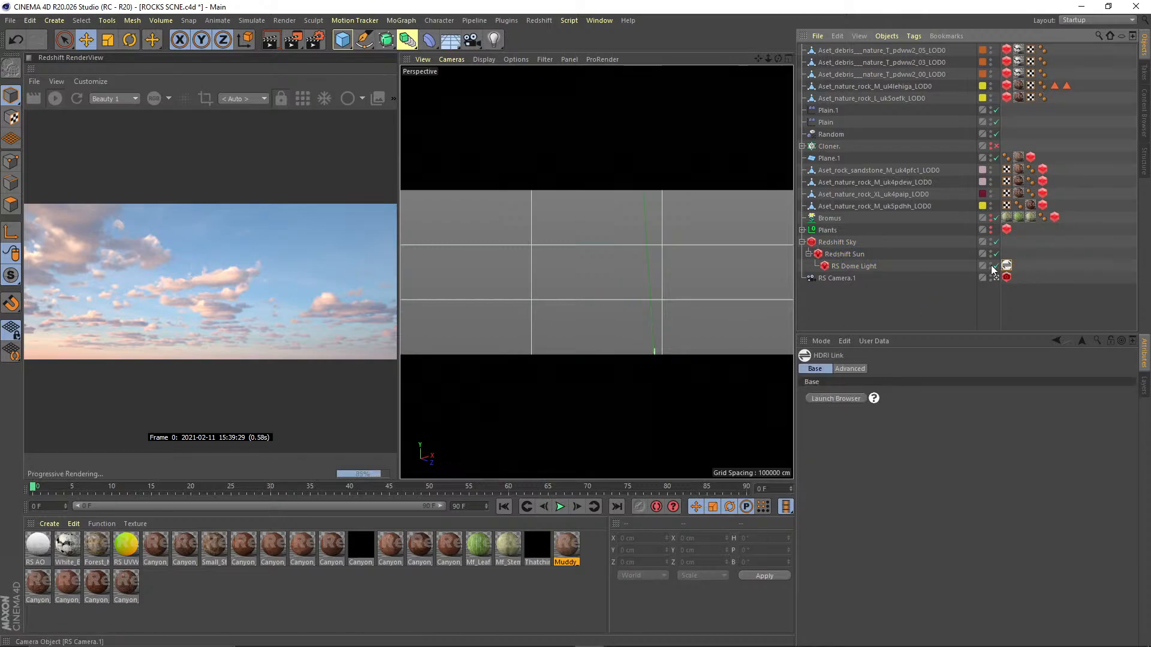
- Launch the HDRI Browser from the HDRI Link tag, display the Skies_4k pack, and enlarge the browser window
click(835, 398)
drag(736, 120, 741, 107)
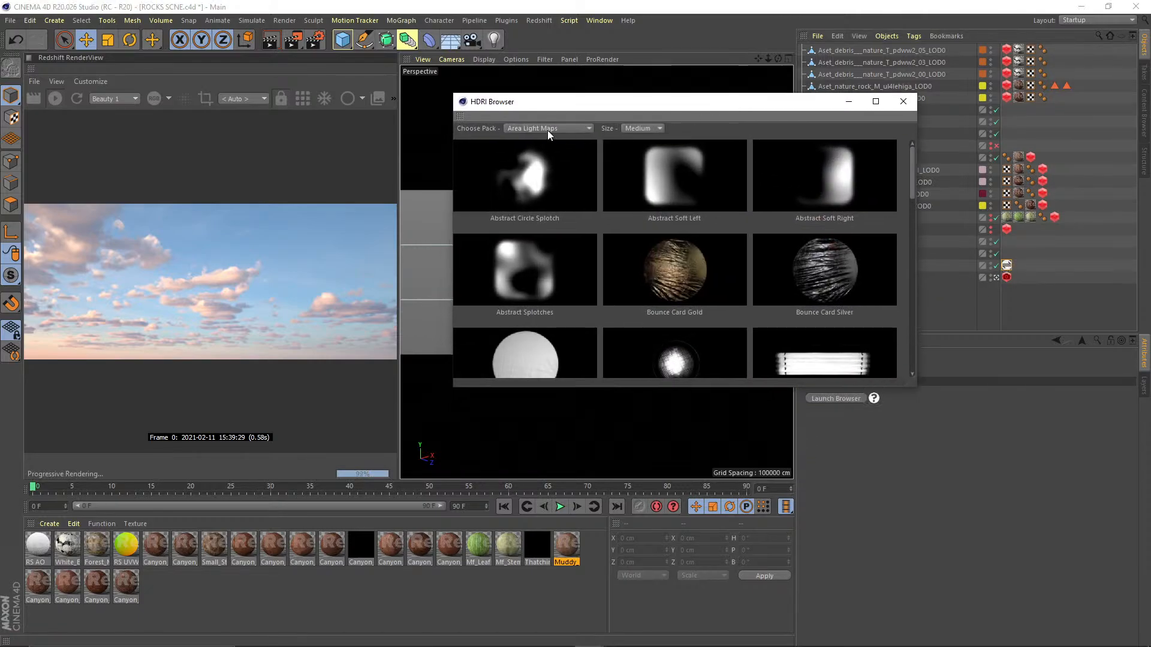
click(548, 130)
click(531, 161)
drag(577, 110, 513, 68)
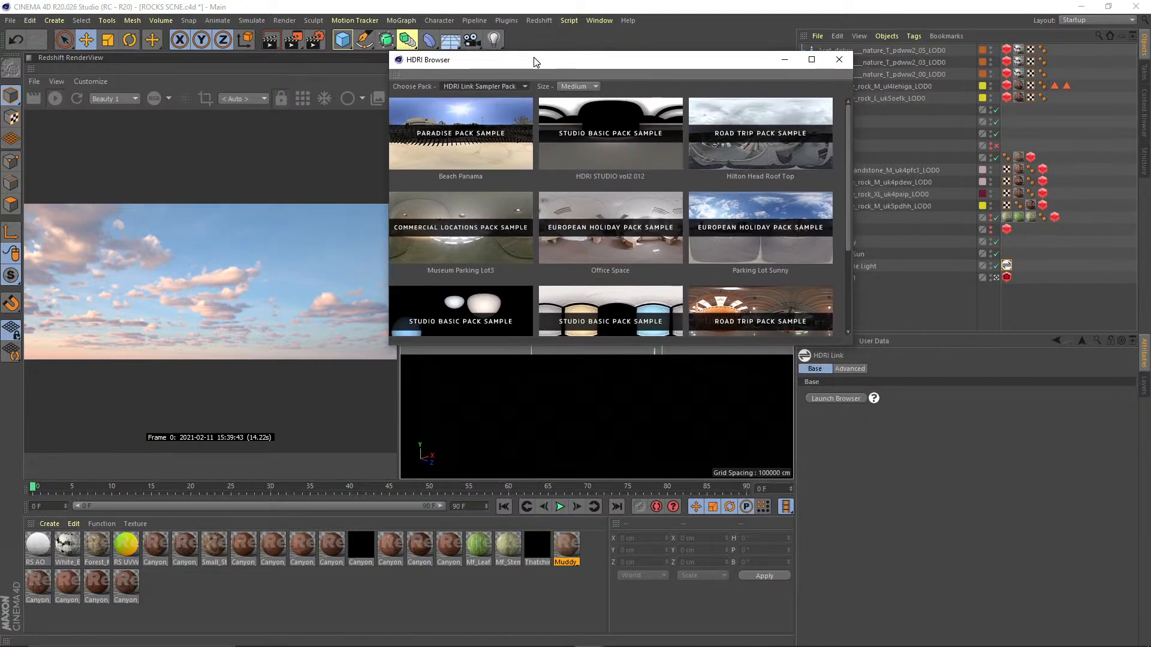
click(501, 85)
click(472, 123)
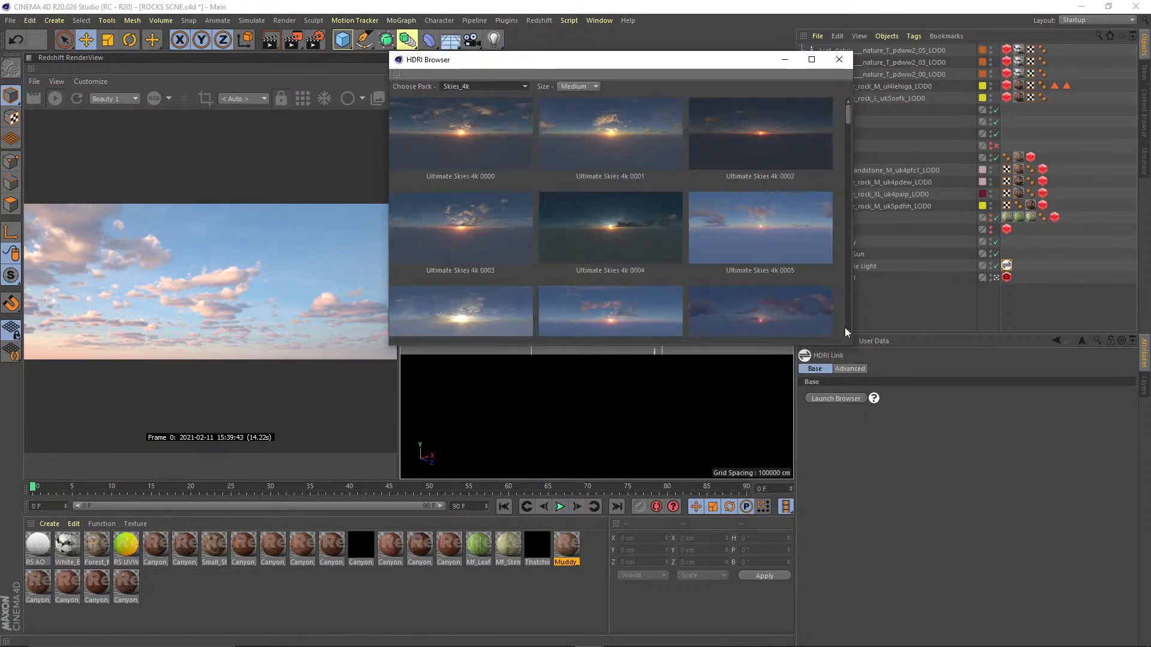
drag(851, 347, 963, 486)
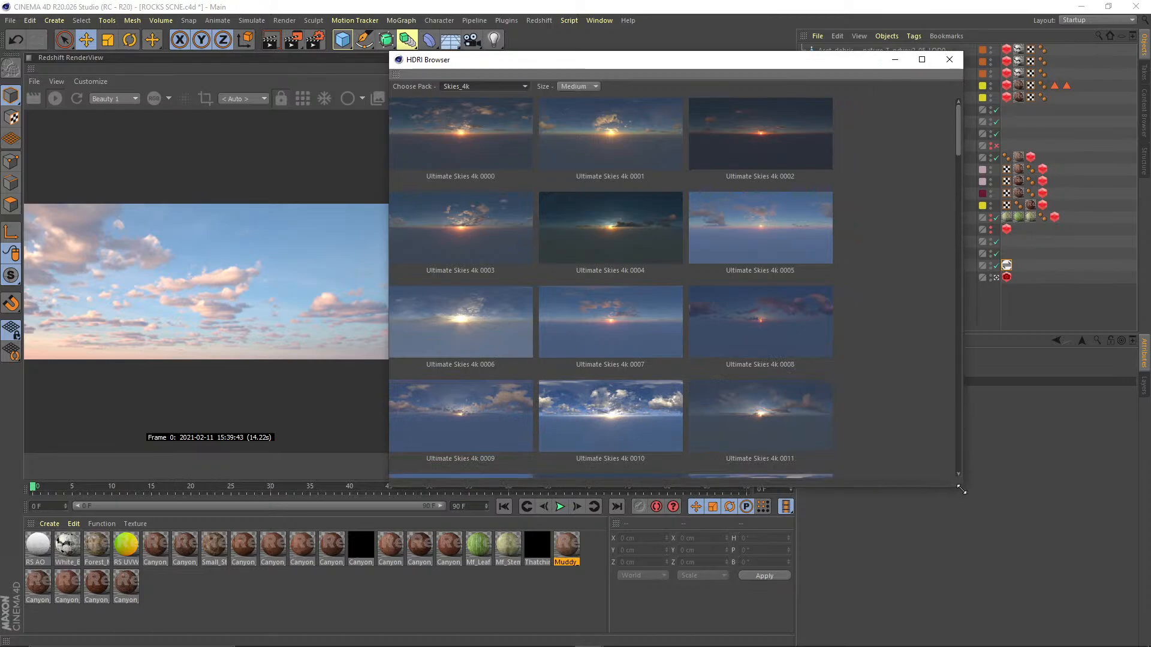
click(476, 89)
click(476, 89)
drag(519, 66, 528, 60)
mouse_move(965, 133)
mouse_down()
mouse_move(966, 142)
mouse_move(965, 133)
mouse_up()
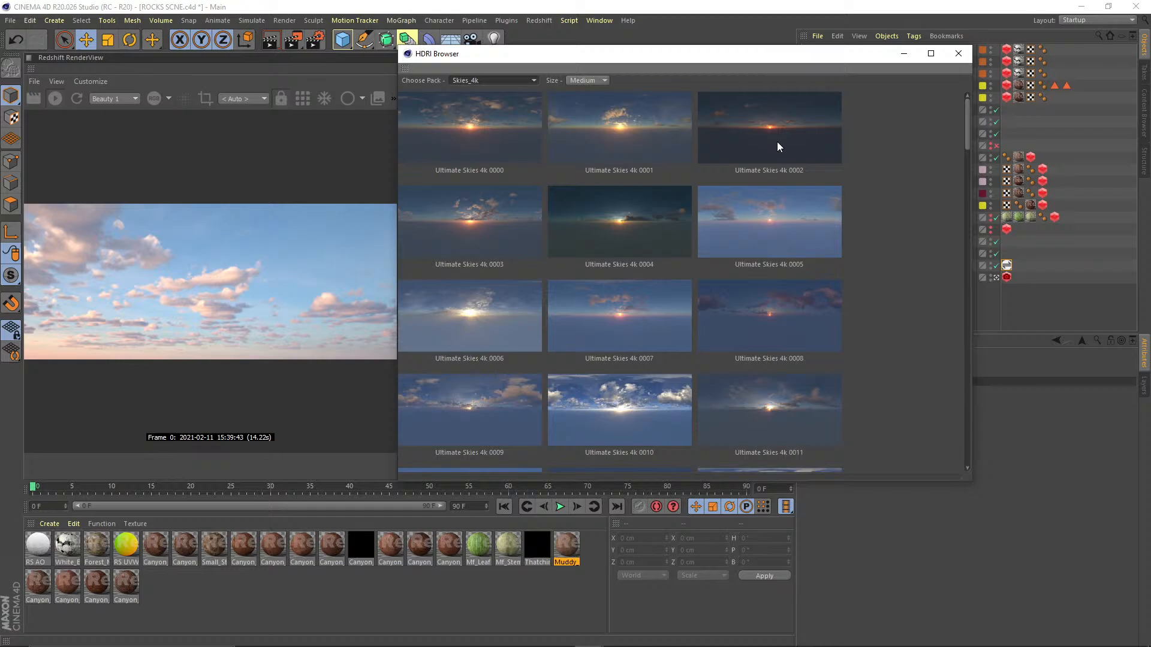
- Minimize the HDRI Browser, review the RS Dome Light's dome map path through to the file name, and deselect the light
click(905, 55)
click(840, 264)
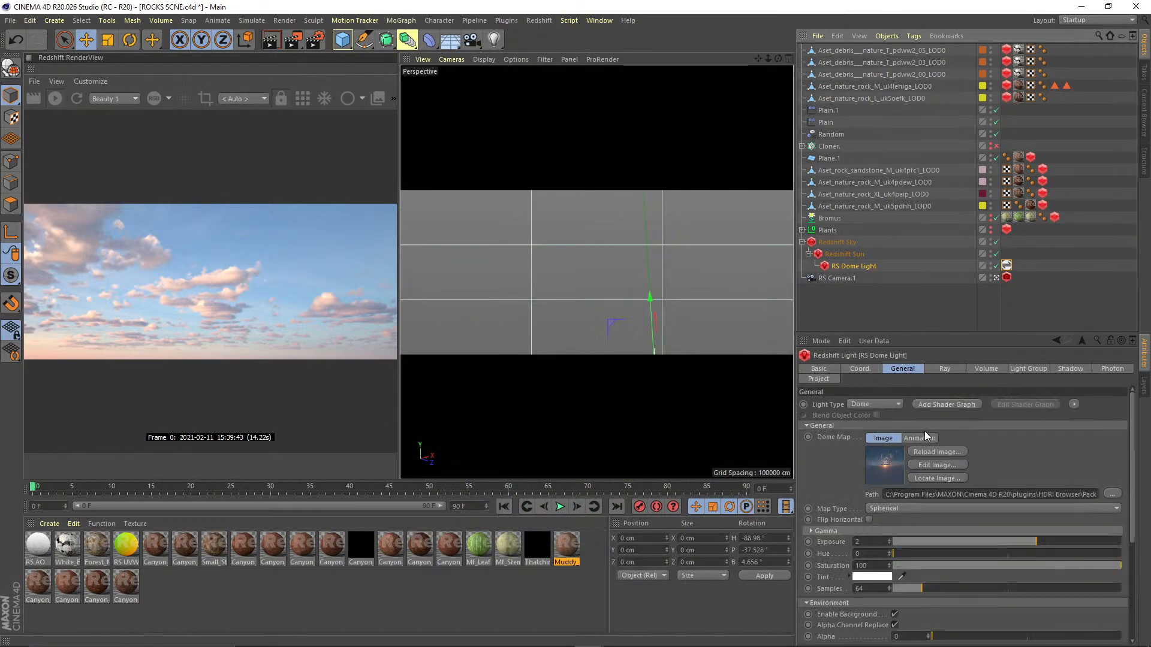
key(Right)
key(Right)
key(Right)
key(Right)
key(Right)
key(Right)
key(Right)
key(Right)
key(Right)
key(Right)
key(Right)
key(Right)
key(Right)
key(Right)
key(Right)
key(Right)
key(Right)
key(Right)
key(Right)
key(Right)
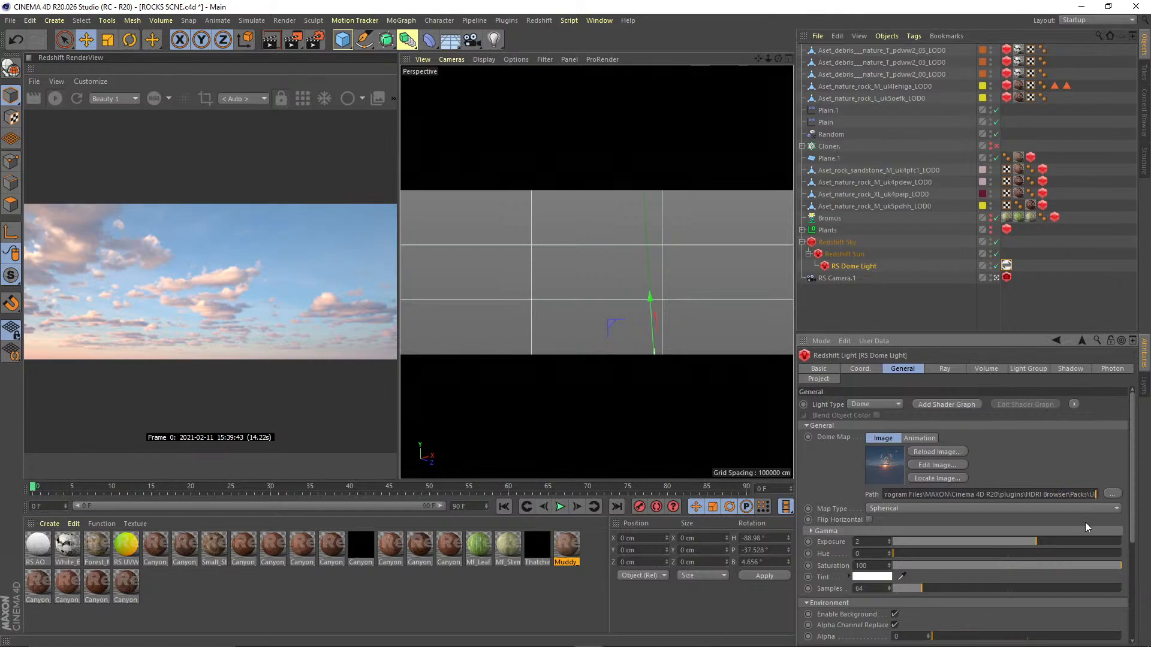
key(Right)
key(Right)
key(Right)
key(Right)
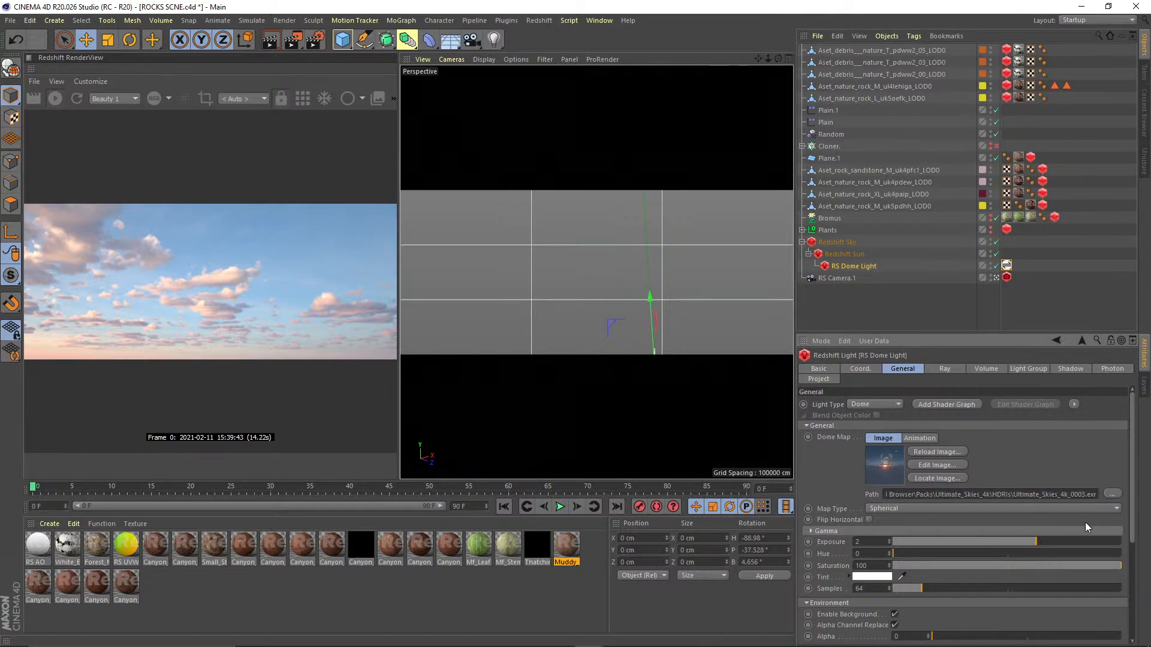
click(897, 322)
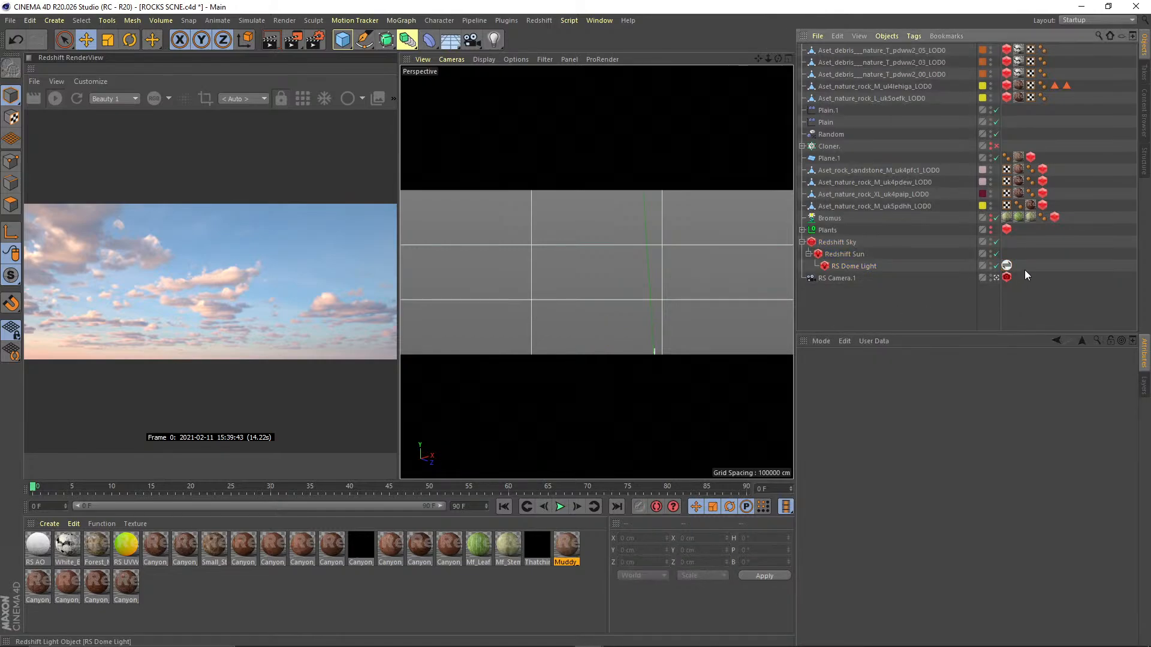
- Try the Ultimate Skies 4k 0004 sky on the dome light, restore Ultimate Skies 4k 0003, and close the HDRI Browser
double_click(1007, 266)
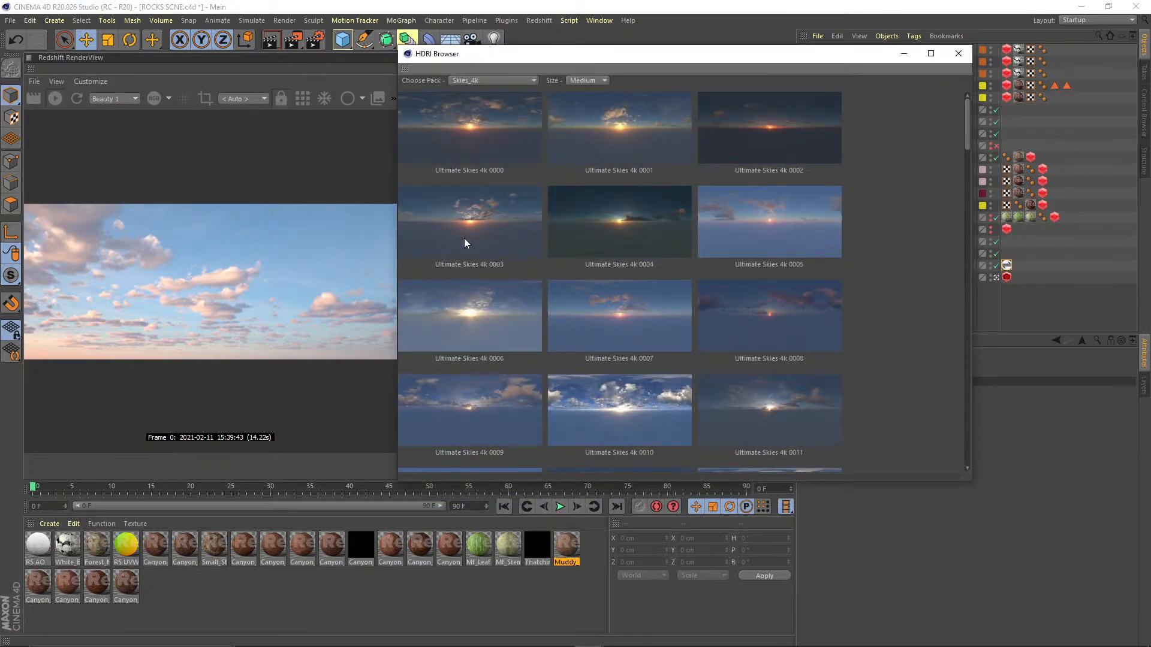
double_click(620, 232)
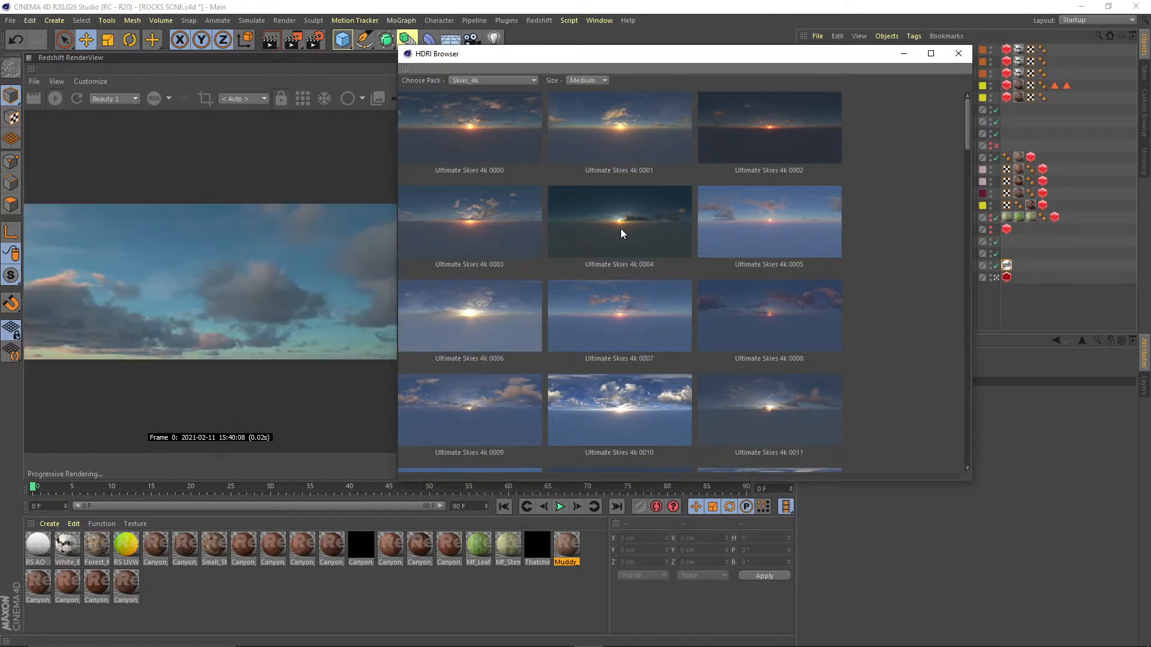
drag(965, 135, 967, 455)
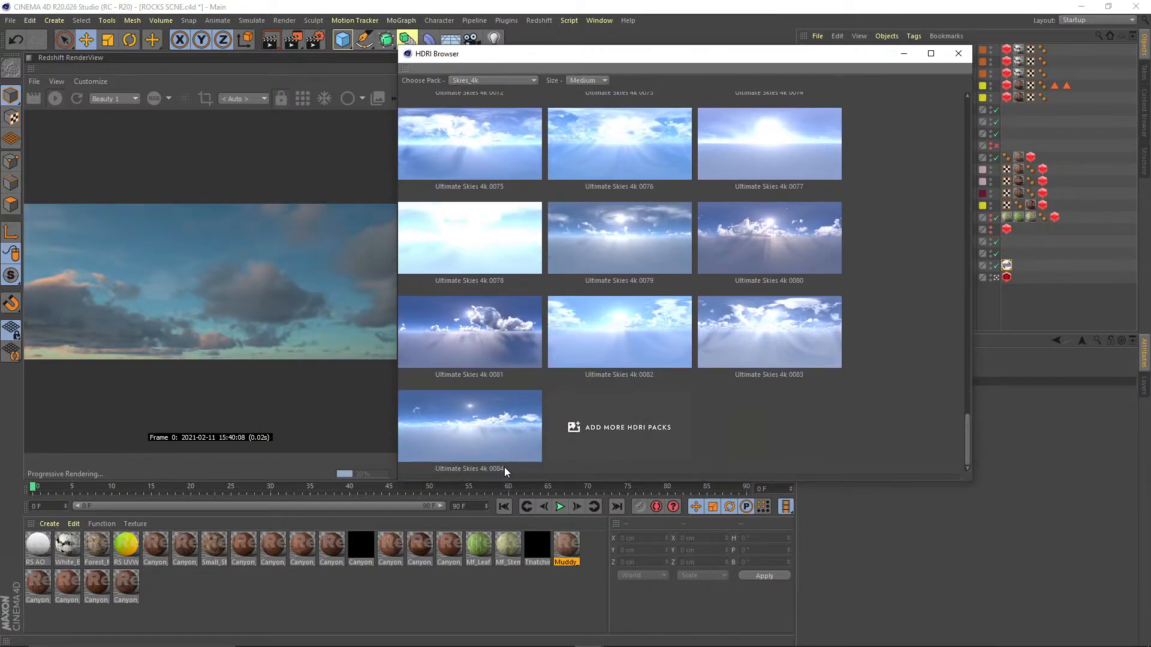
drag(963, 430, 954, 108)
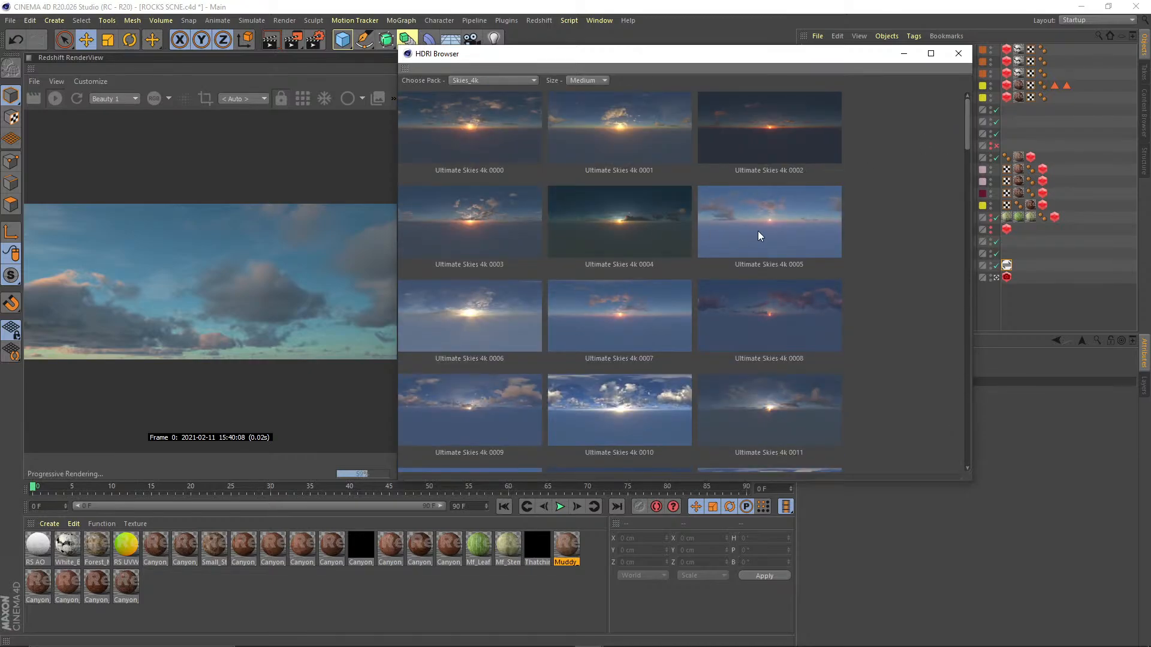
click(473, 242)
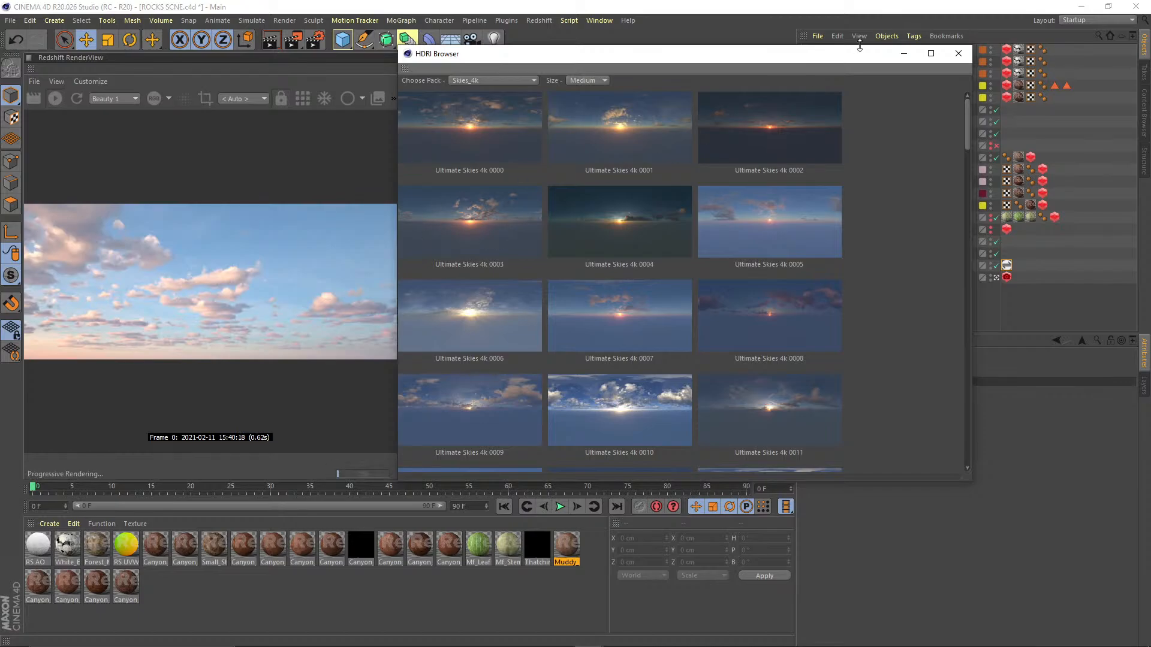
click(958, 54)
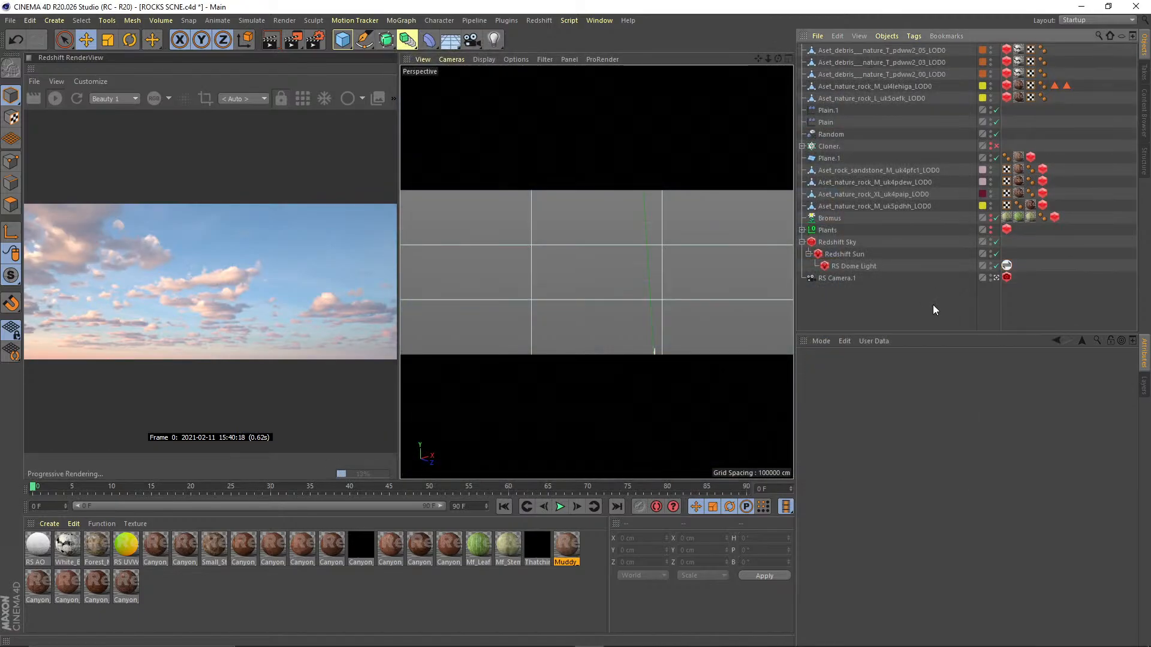
- Show the scene's layer list, and remove the unused materials from the scene
click(1143, 386)
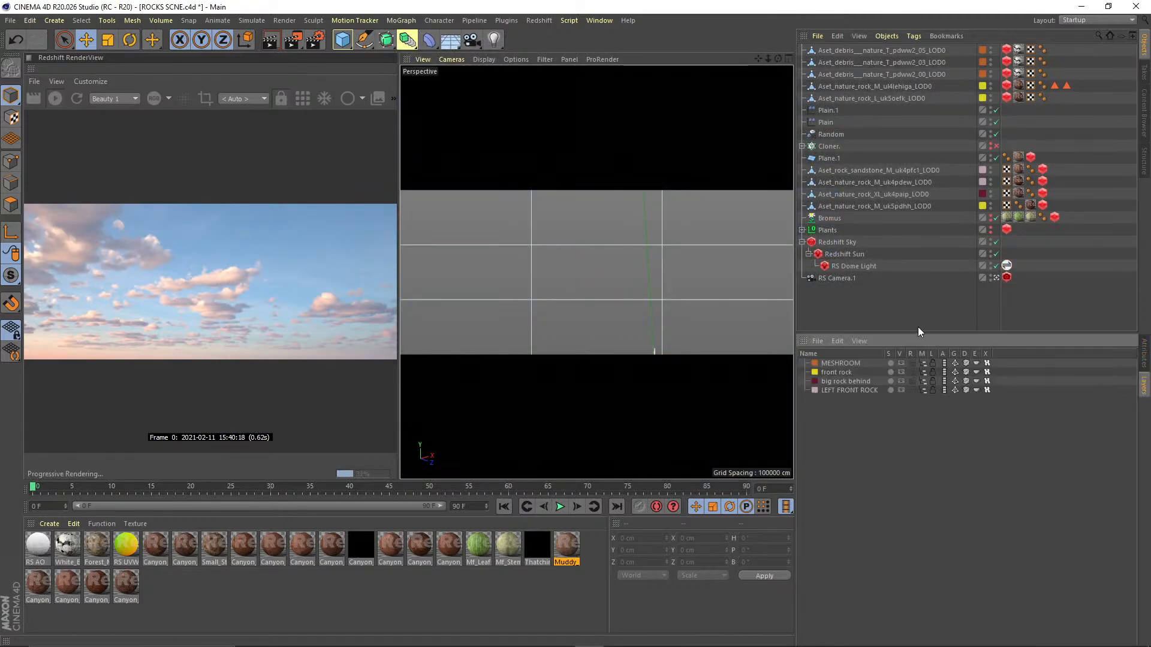
click(409, 585)
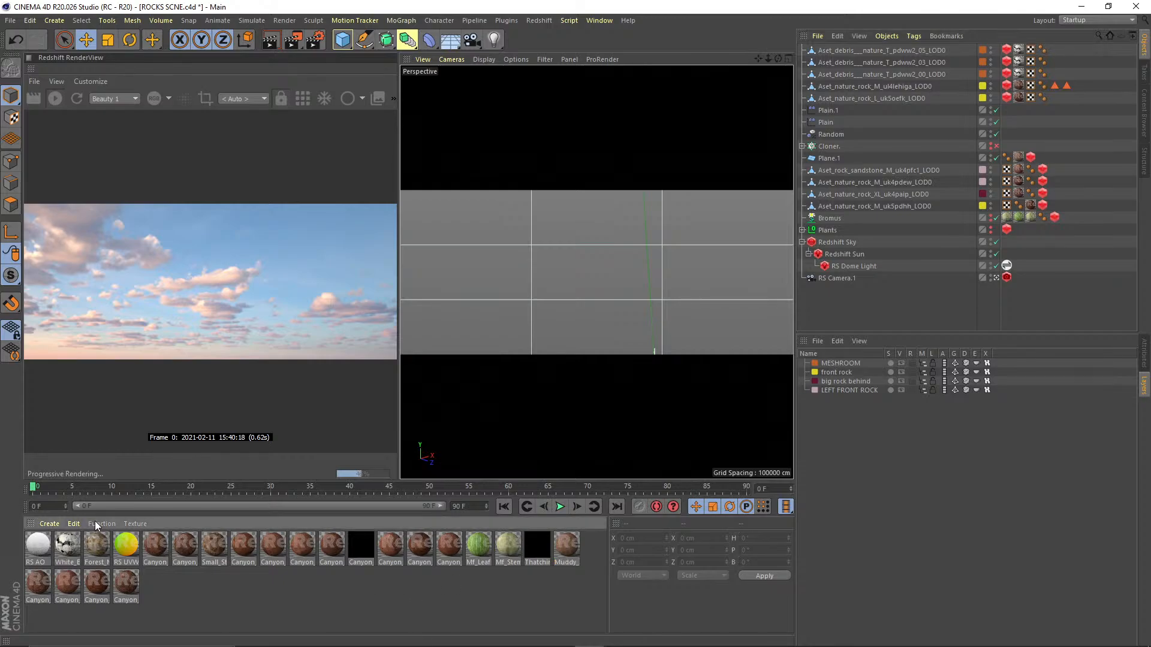
click(95, 524)
click(113, 483)
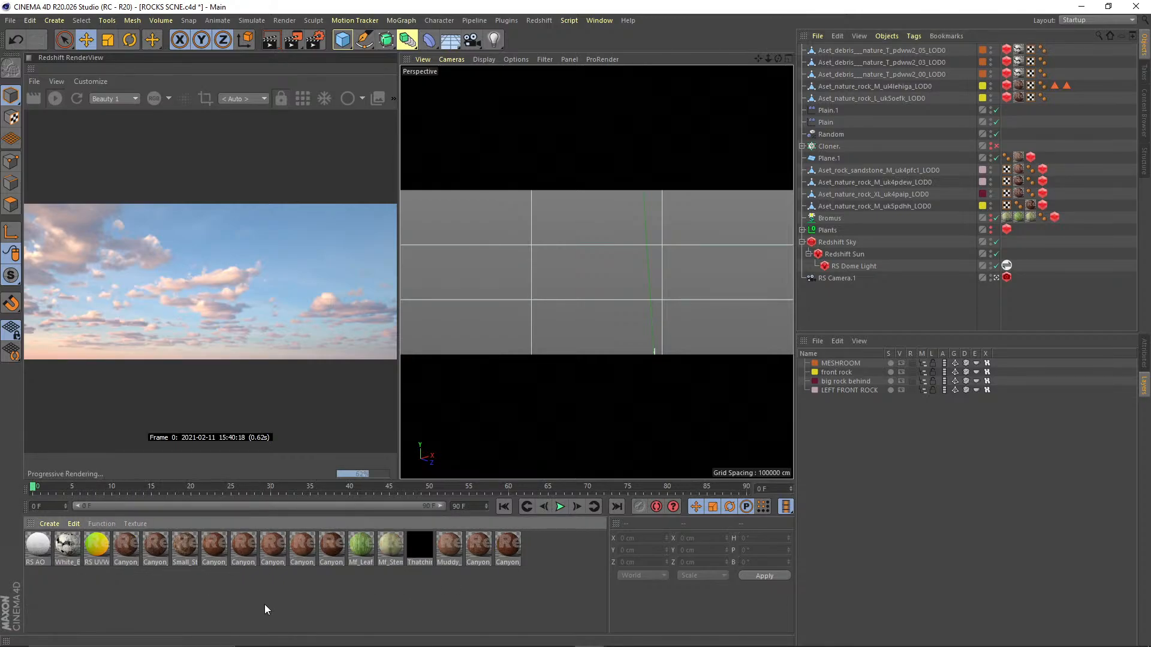
- Switch to Quixel Bridge, look at the locally downloaded Megascans assets, and return to the home page
key(alt+Tab)
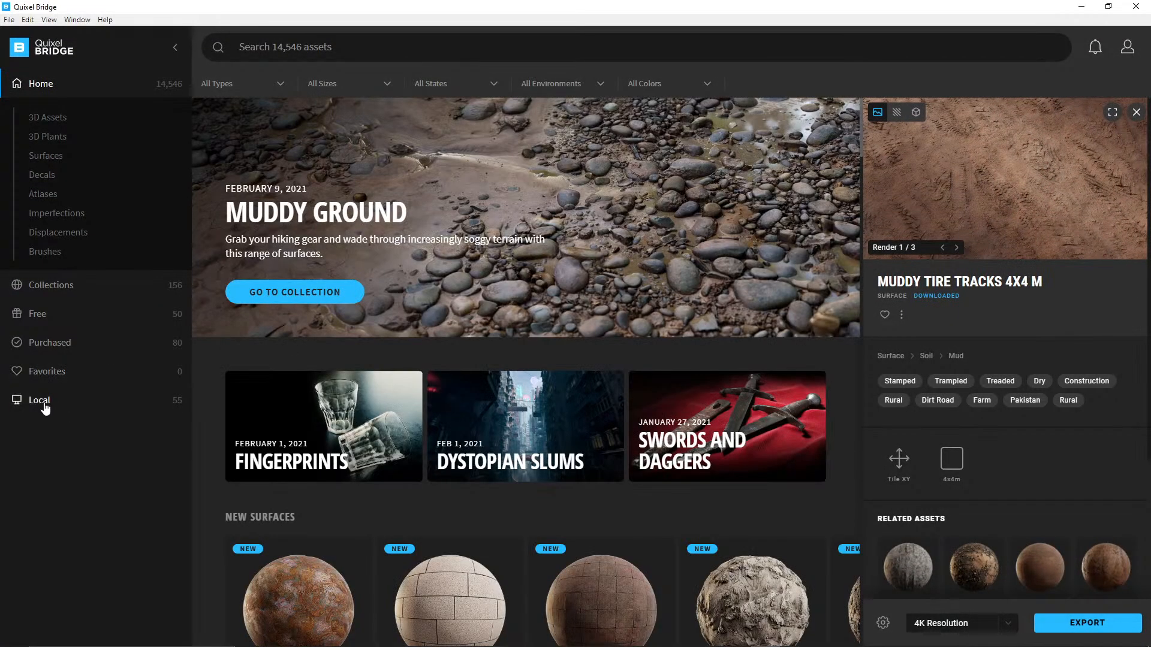
click(39, 401)
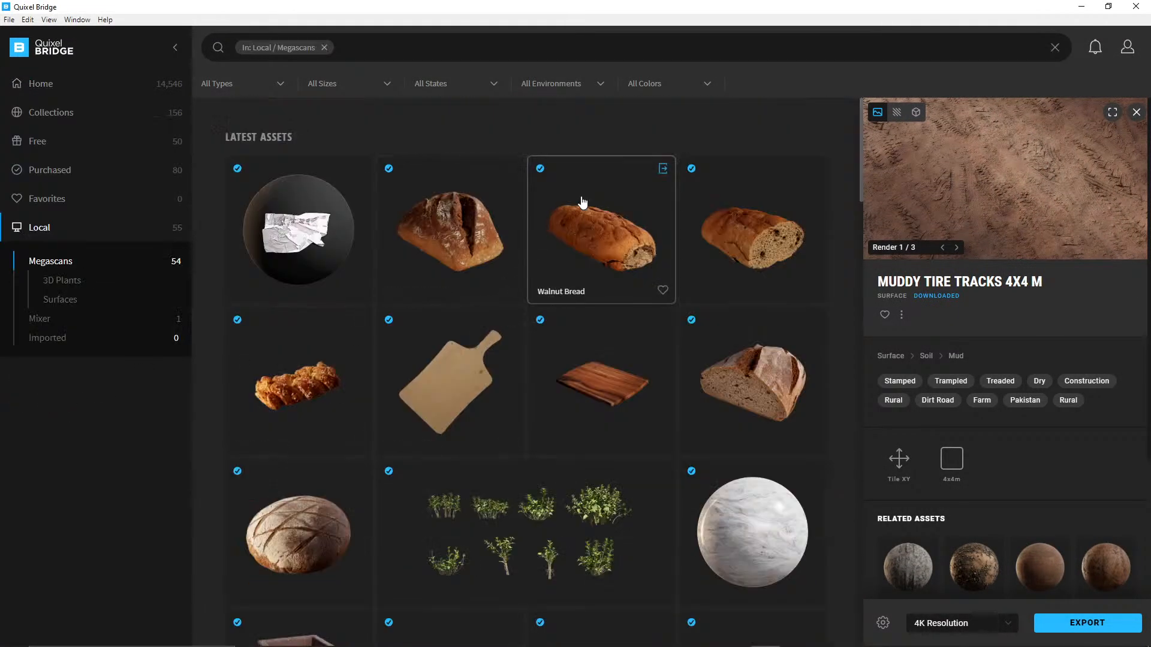
click(54, 85)
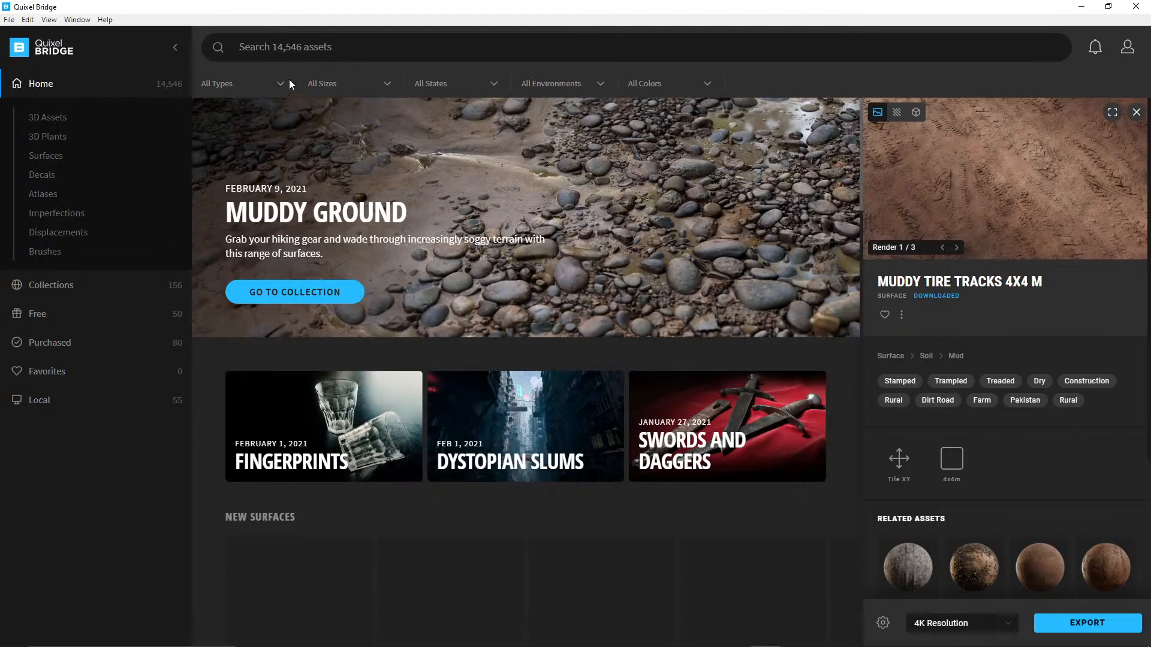
- Search the asset library for "CA" and open the Canyons of Utah collection
click(349, 46)
text(CA)
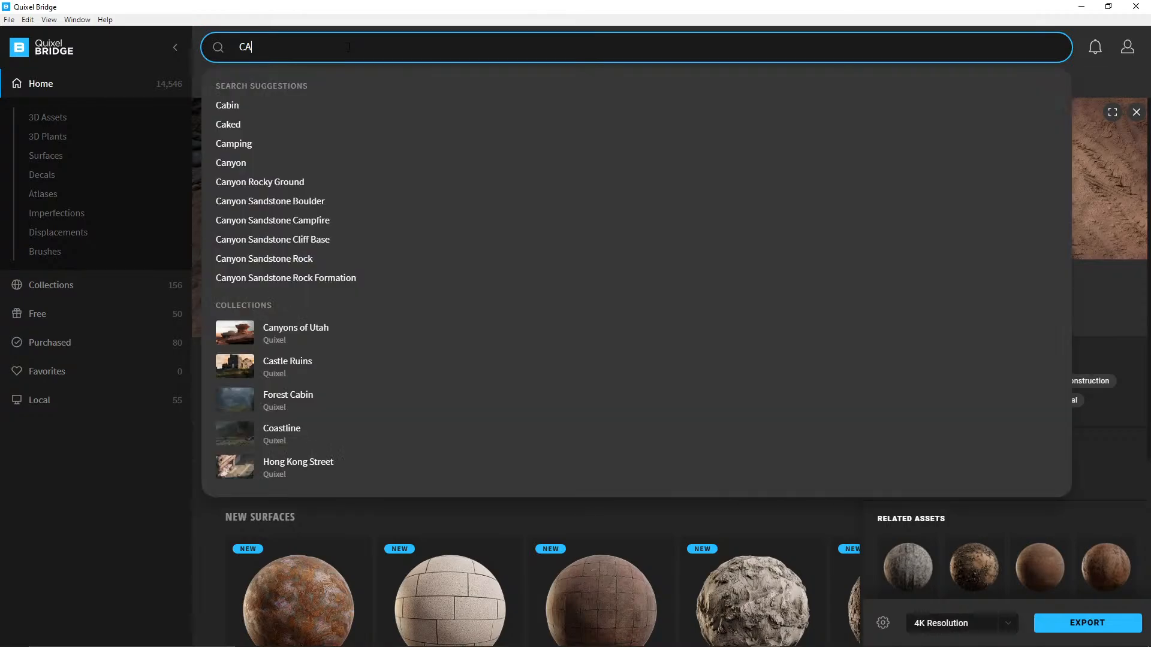
click(305, 327)
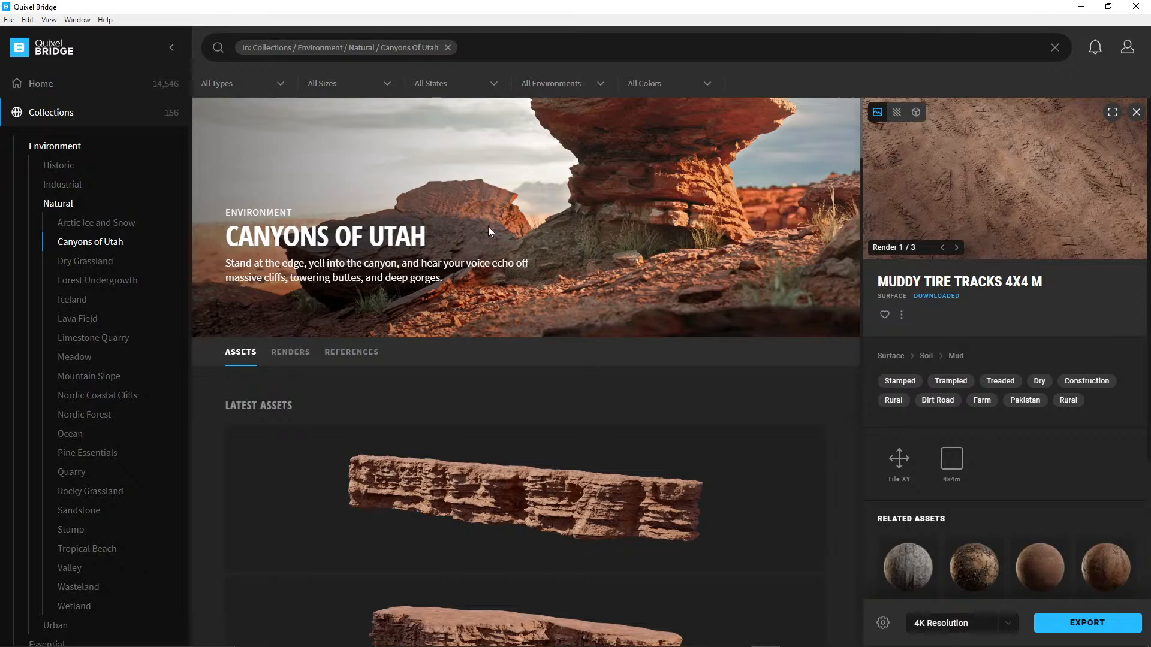
- Open the downloaded Canyon Sandstone Rock in the collection and review its available resolutions, keeping 4K Resolution
scroll(570, 520, down, 10)
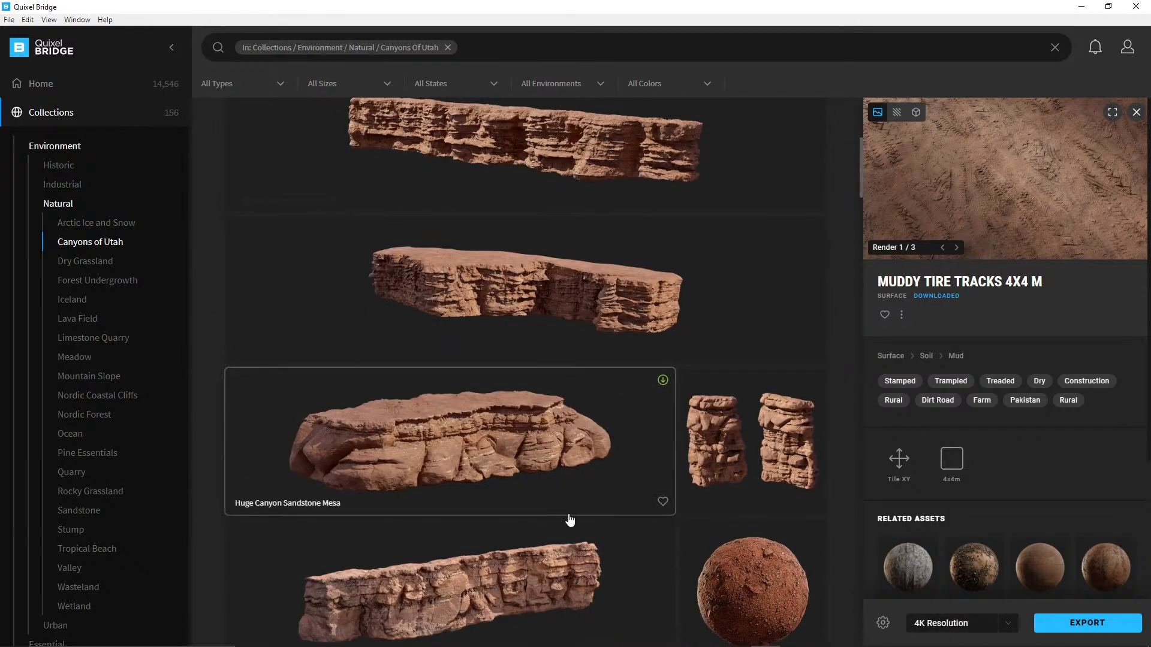
scroll(570, 520, up, 5)
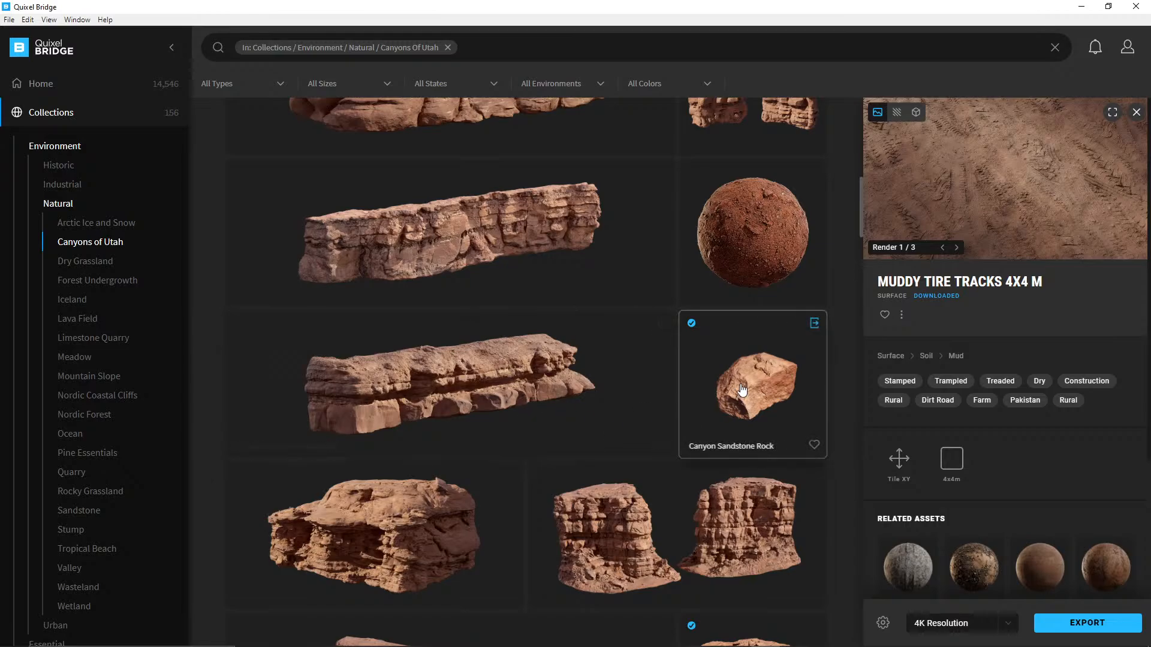
click(757, 363)
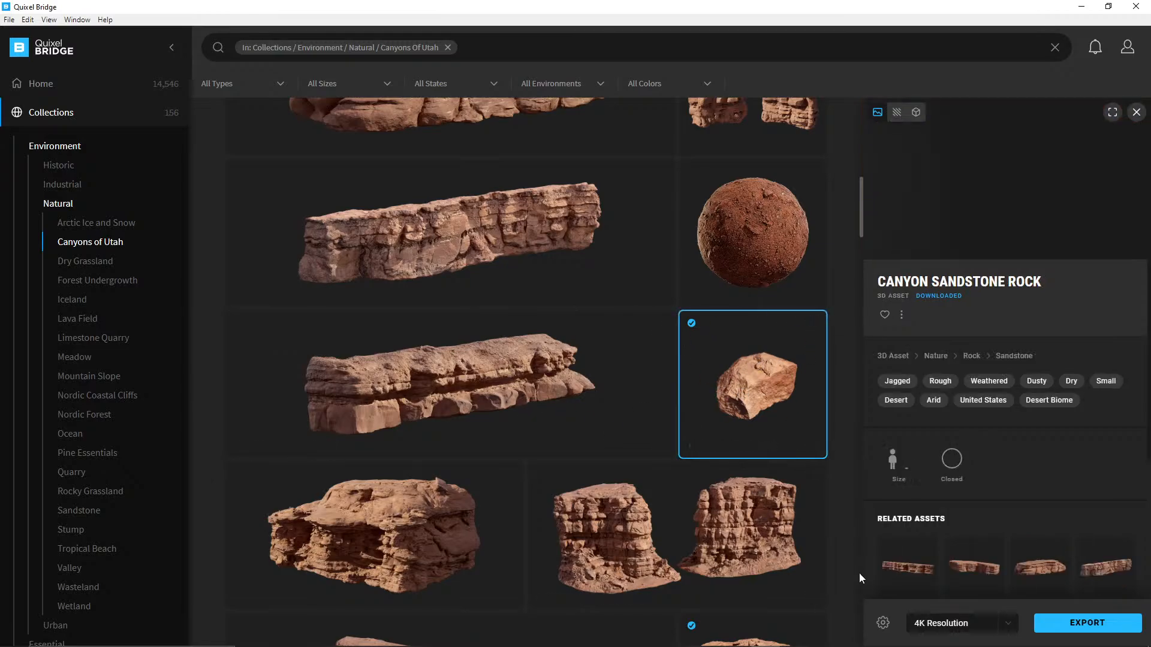
click(989, 626)
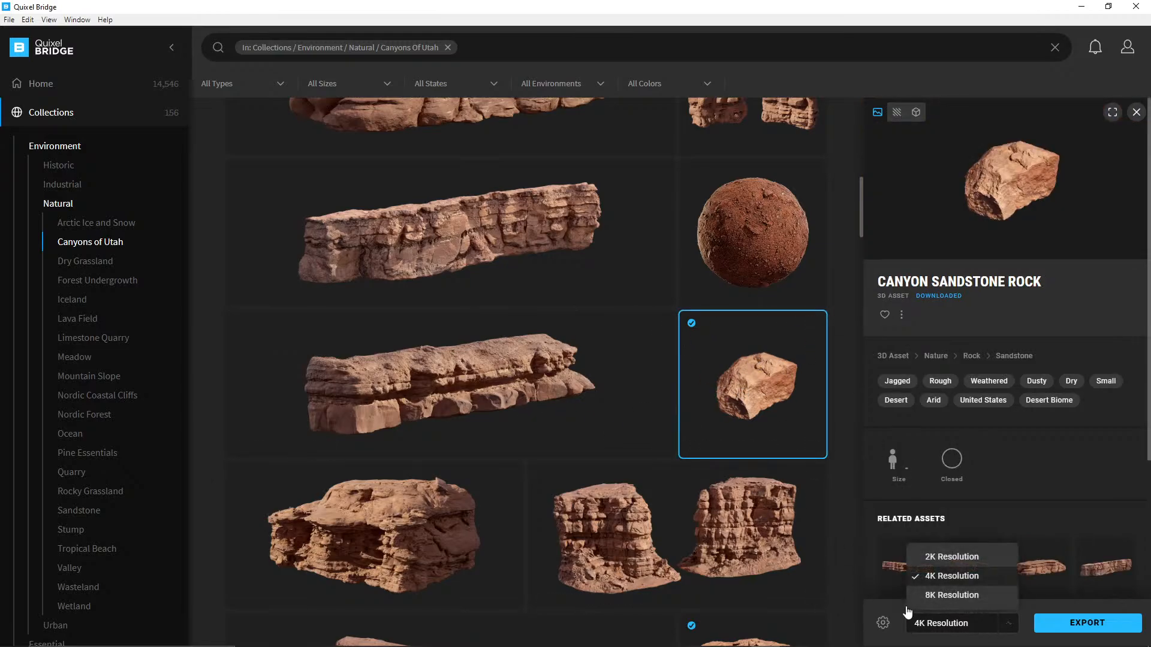
click(997, 624)
- Open the rock's export settings, review the available export targets while keeping Cinema 4D, and return to the asset details
click(882, 623)
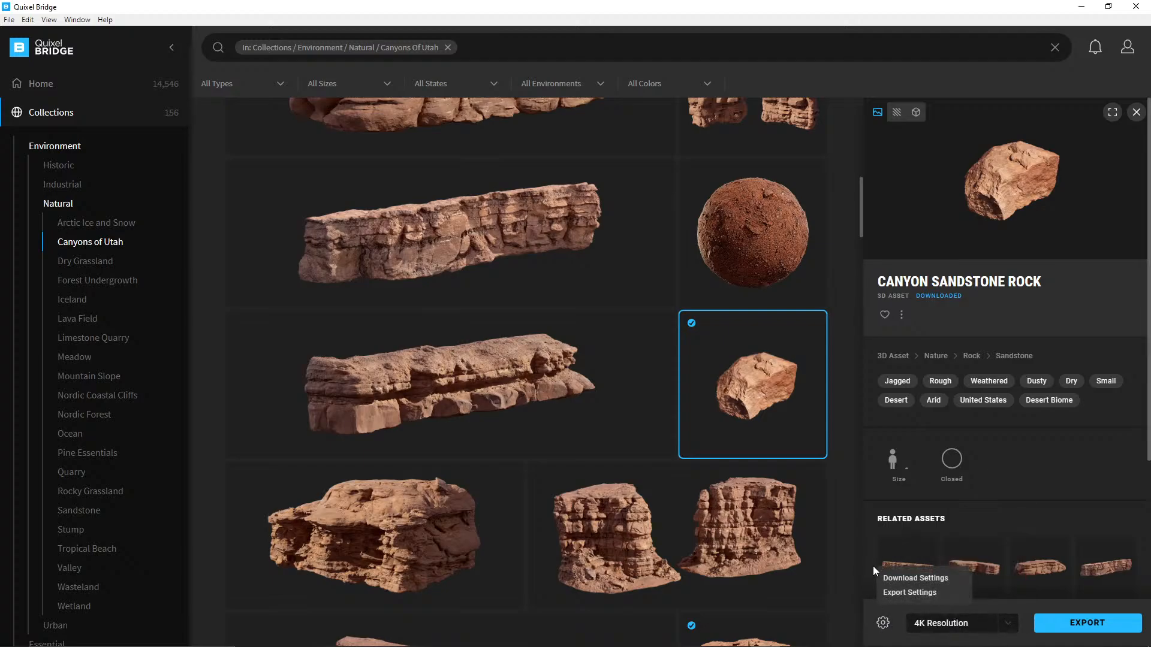
click(895, 593)
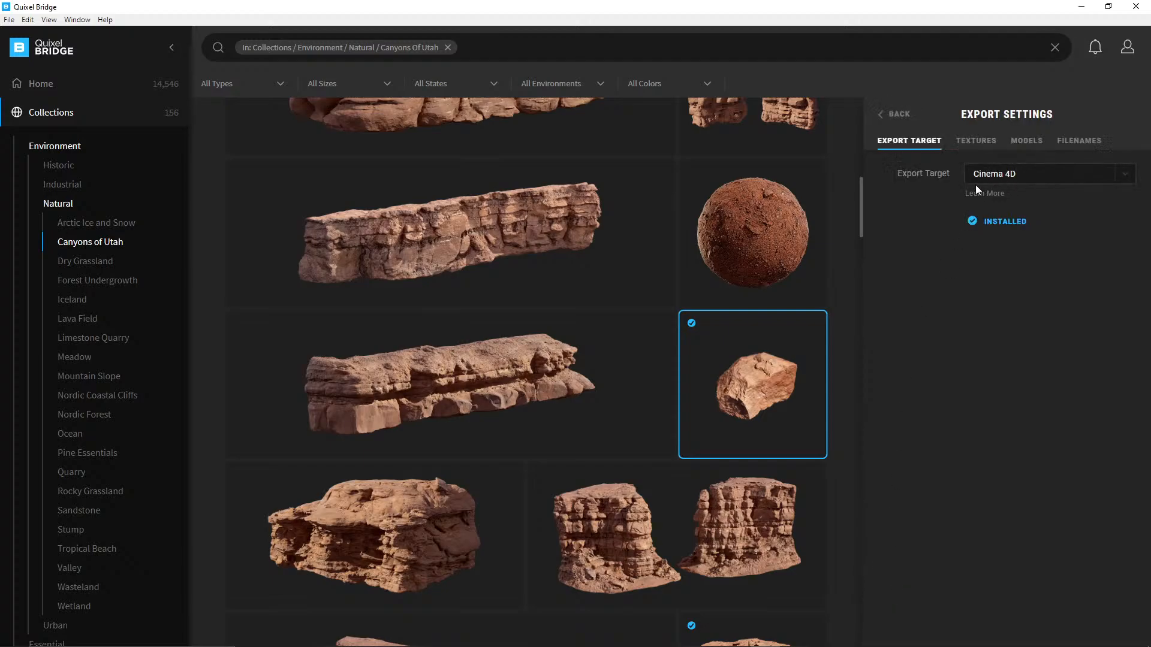
click(991, 178)
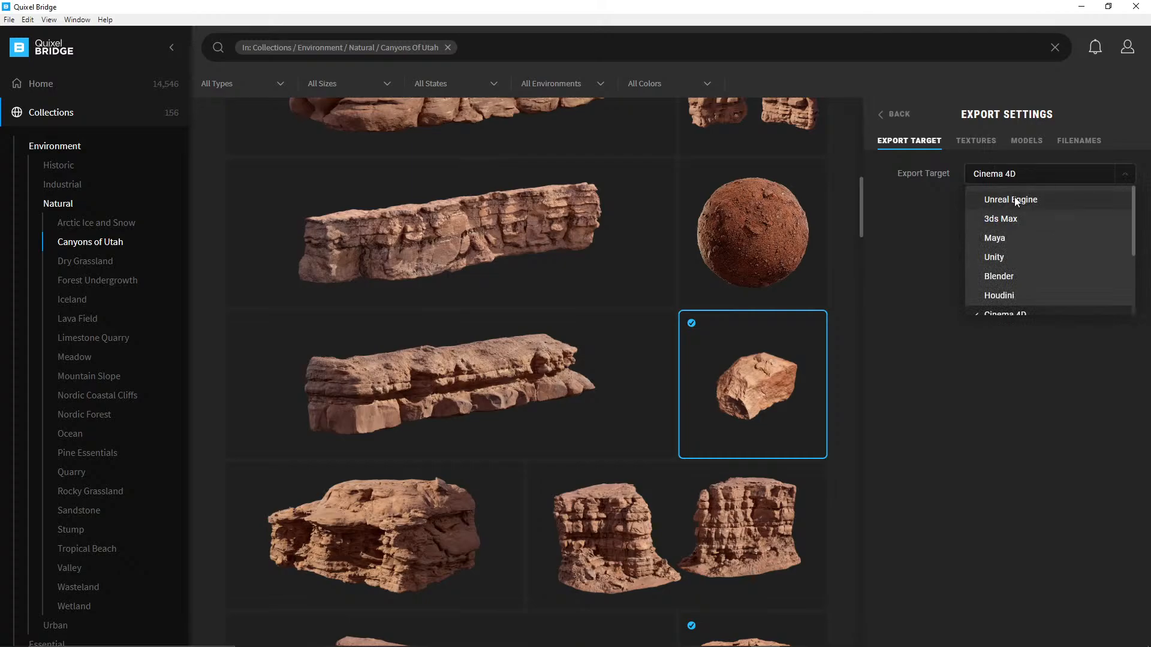
click(896, 220)
click(1009, 173)
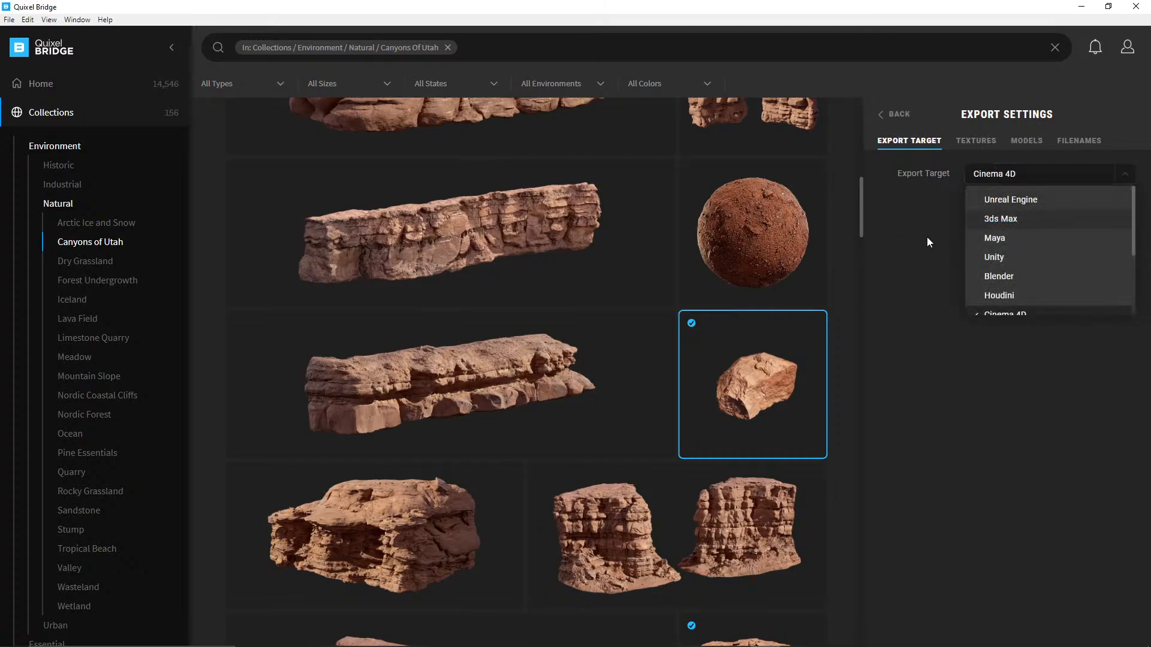
click(890, 158)
click(893, 114)
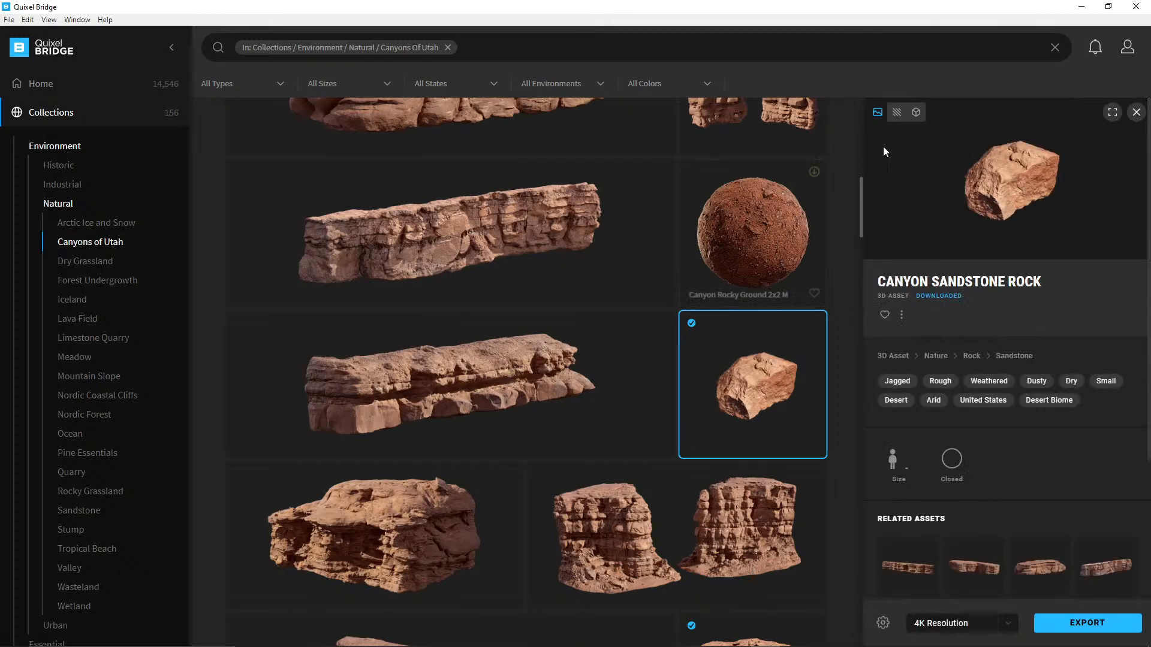
- Close the rock's details, browse further through the canyon assets, and open the downloaded Canyon Sandstone Rock Formation
click(1136, 112)
scroll(560, 536, down, 5)
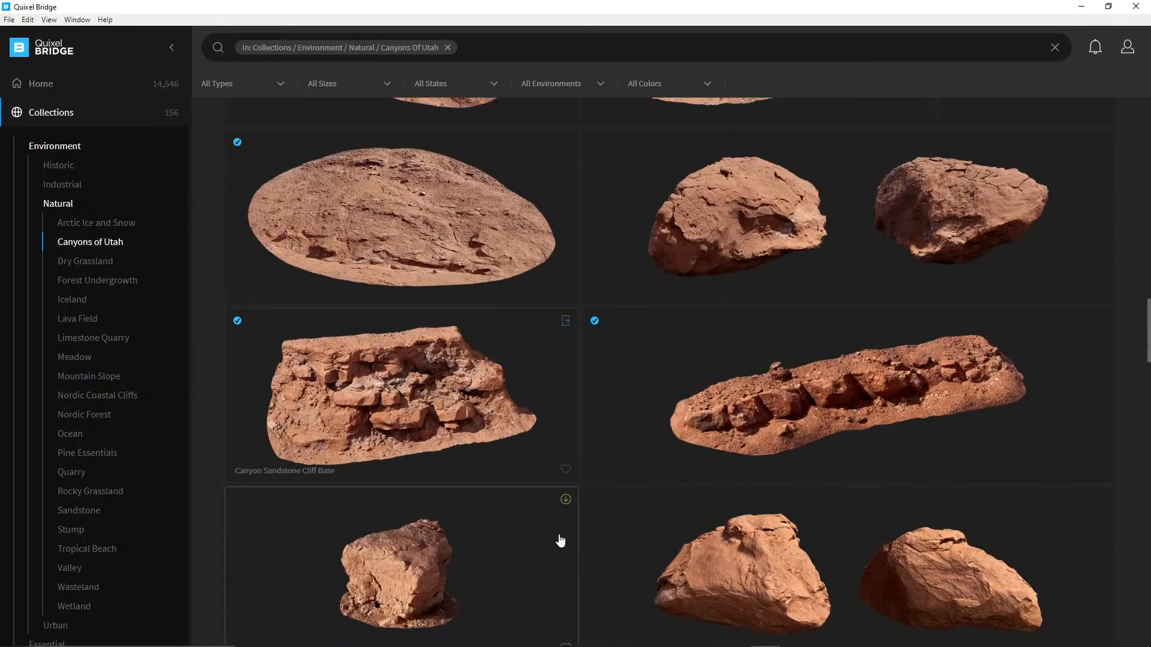
scroll(627, 468, up, 5)
scroll(753, 477, down, 5)
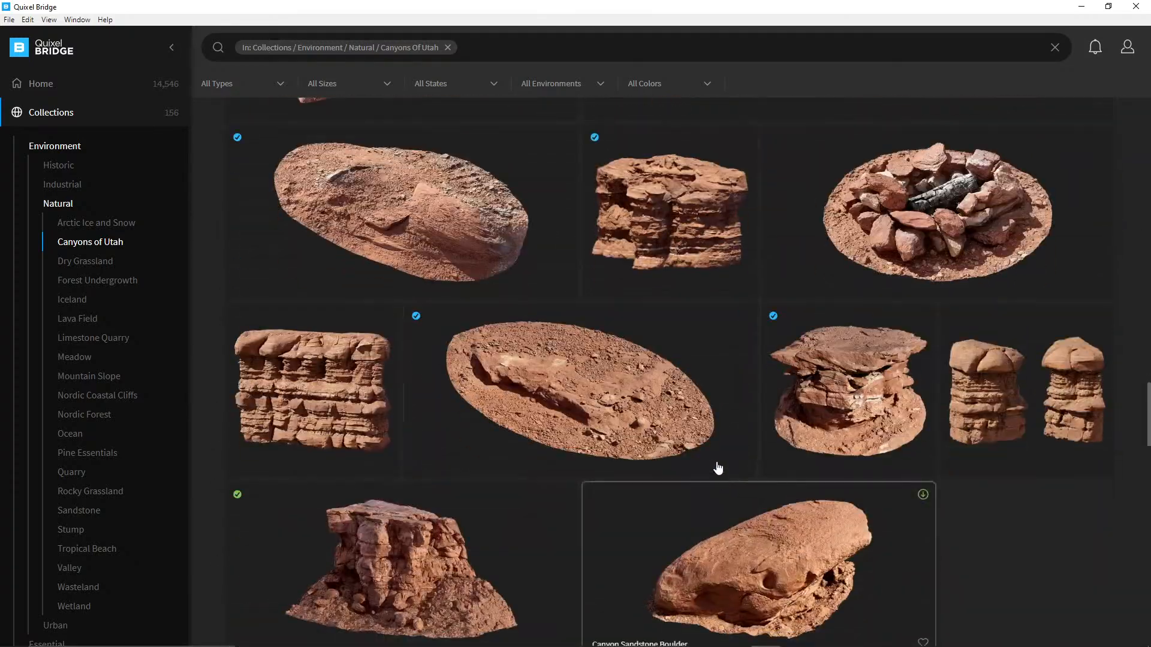
click(788, 382)
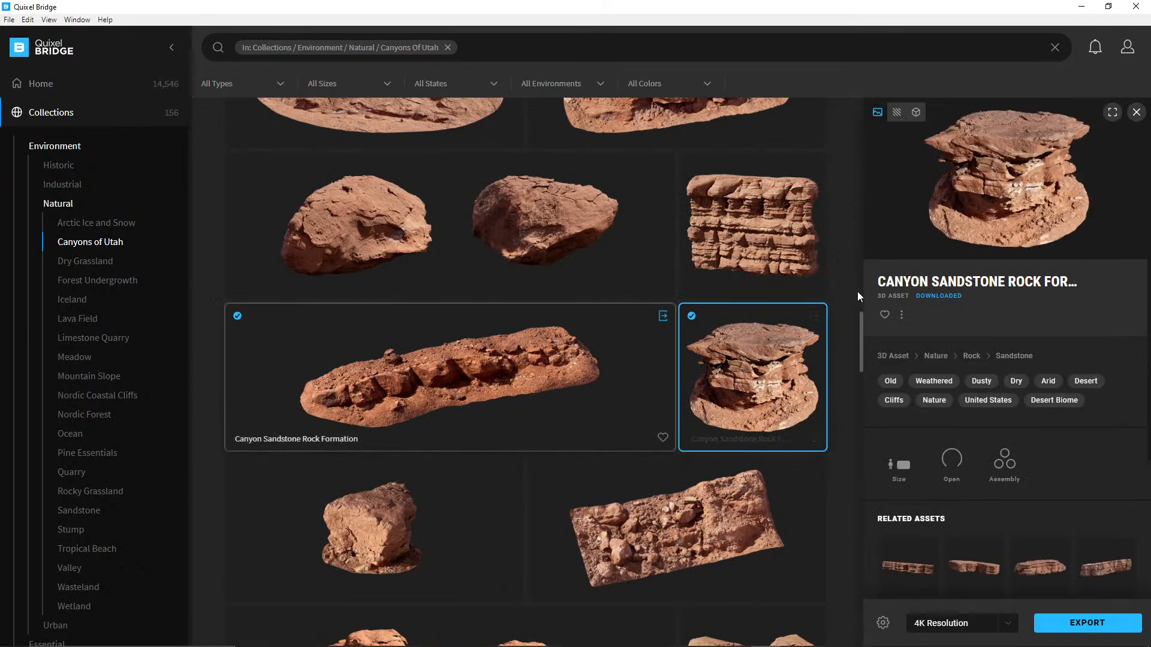
- Clear the Canyons of Utah filter from the asset search and switch back to Cinema 4D
click(1058, 47)
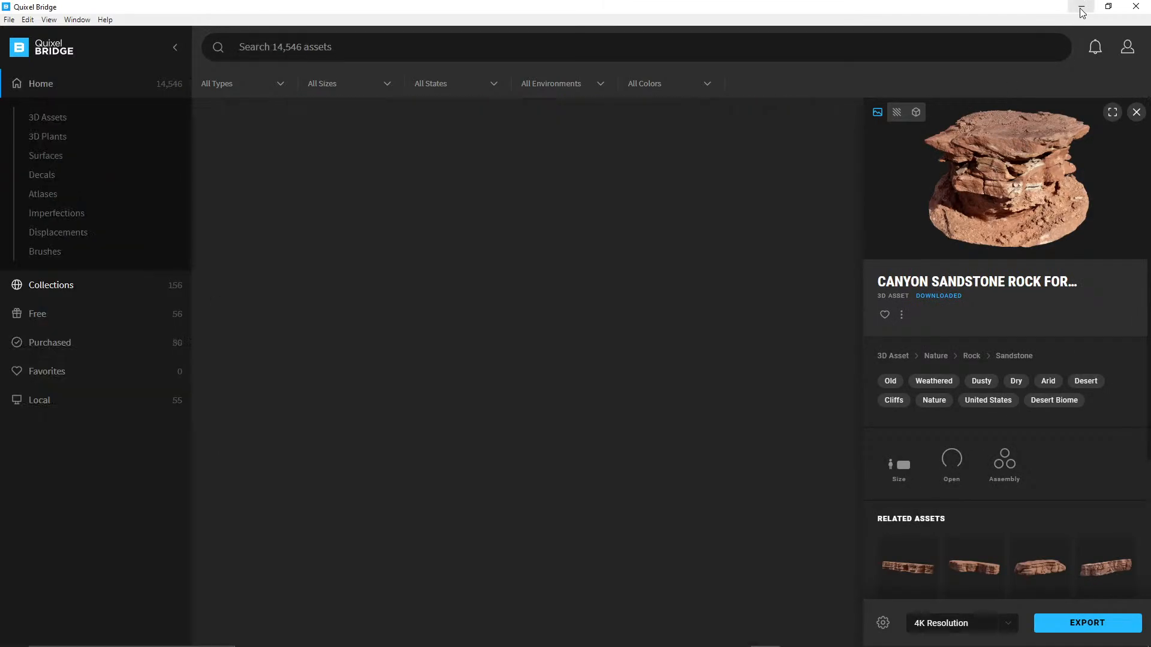
click(1081, 8)
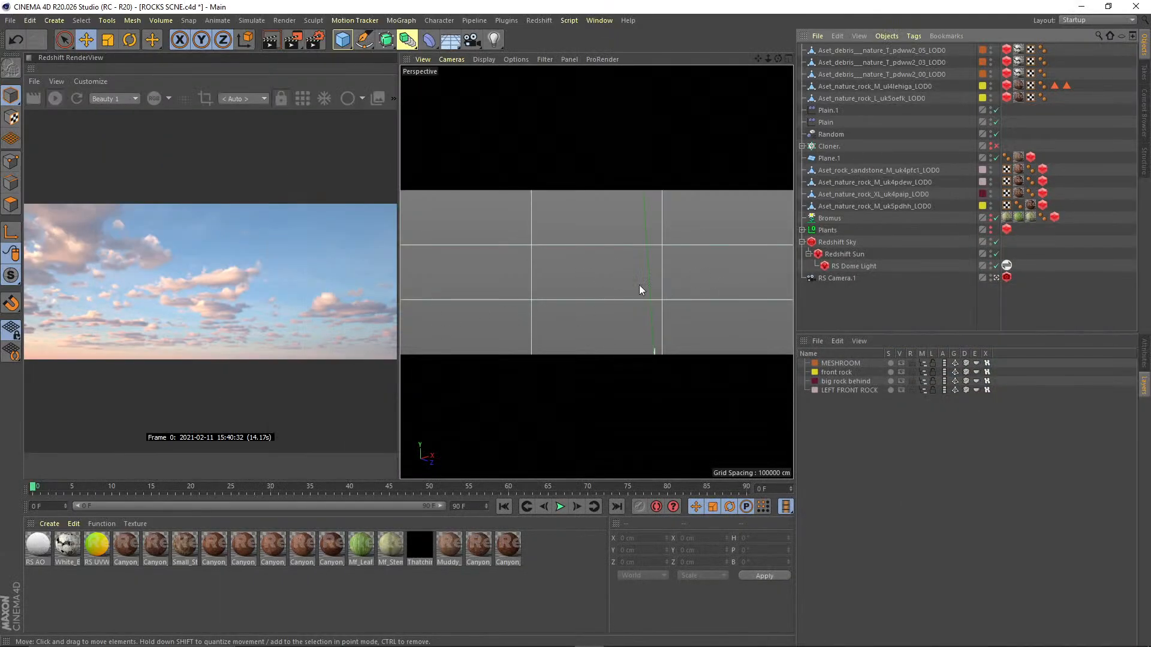
- Make the LEFT FRONT ROCK layer visible in both the viewport and the render
drag(875, 336, 873, 399)
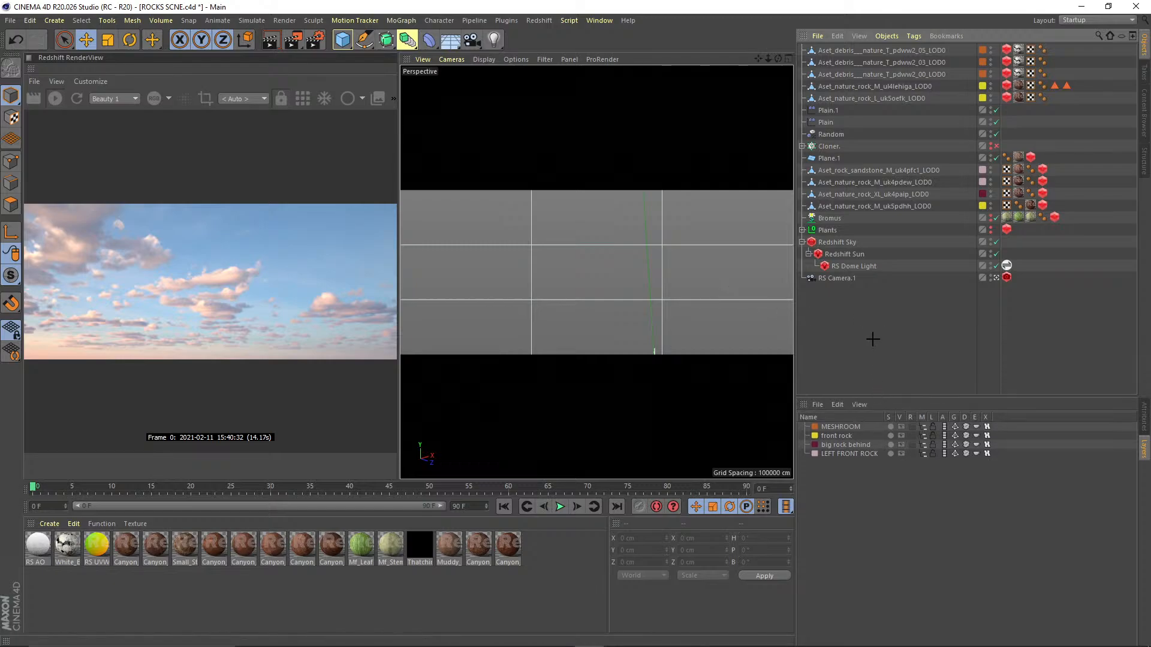
click(840, 467)
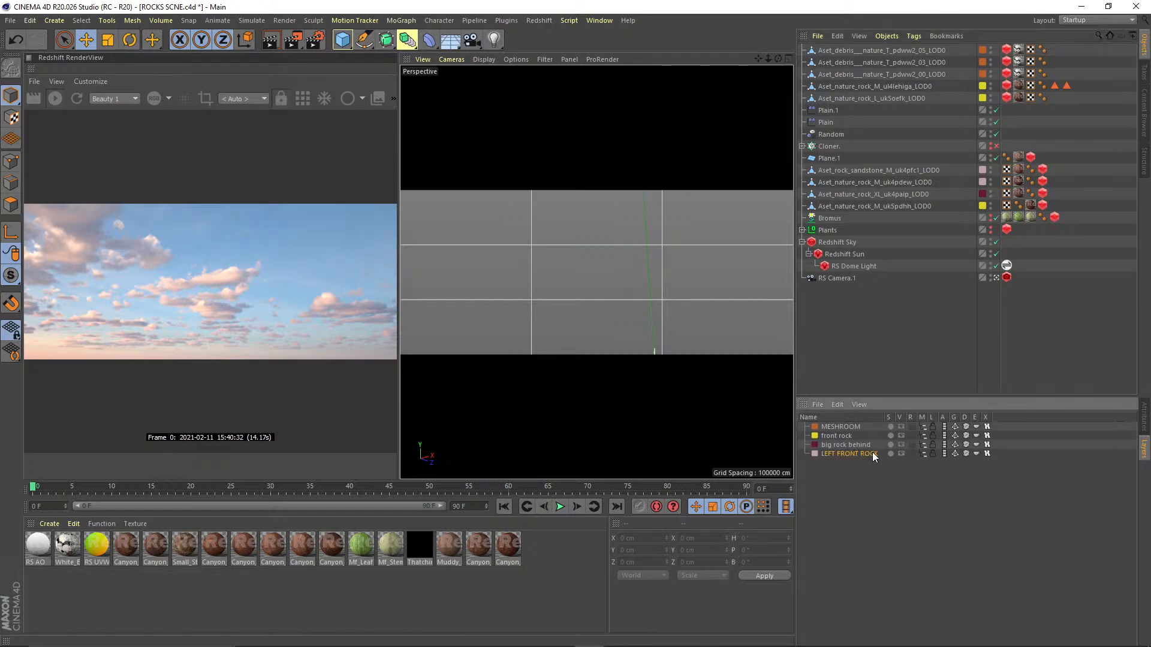
click(901, 453)
click(911, 454)
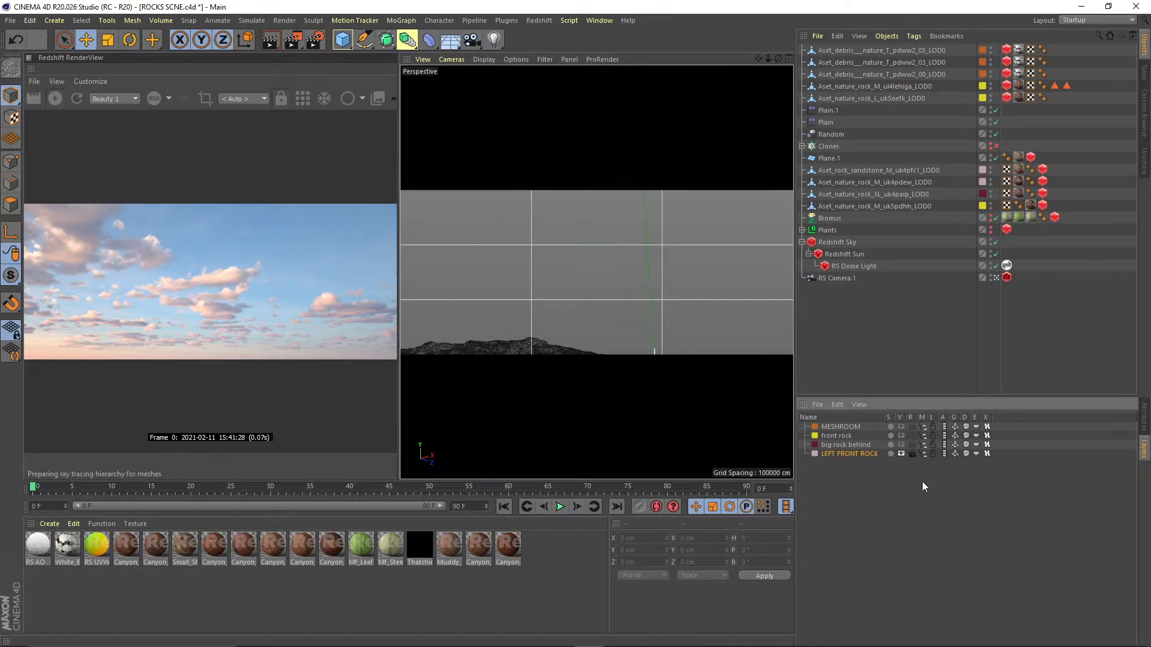
- Leave the RS Camera.1 view and inspect the left front sandstone rock's tessellation and displacement settings in its Redshift Object tag
click(996, 278)
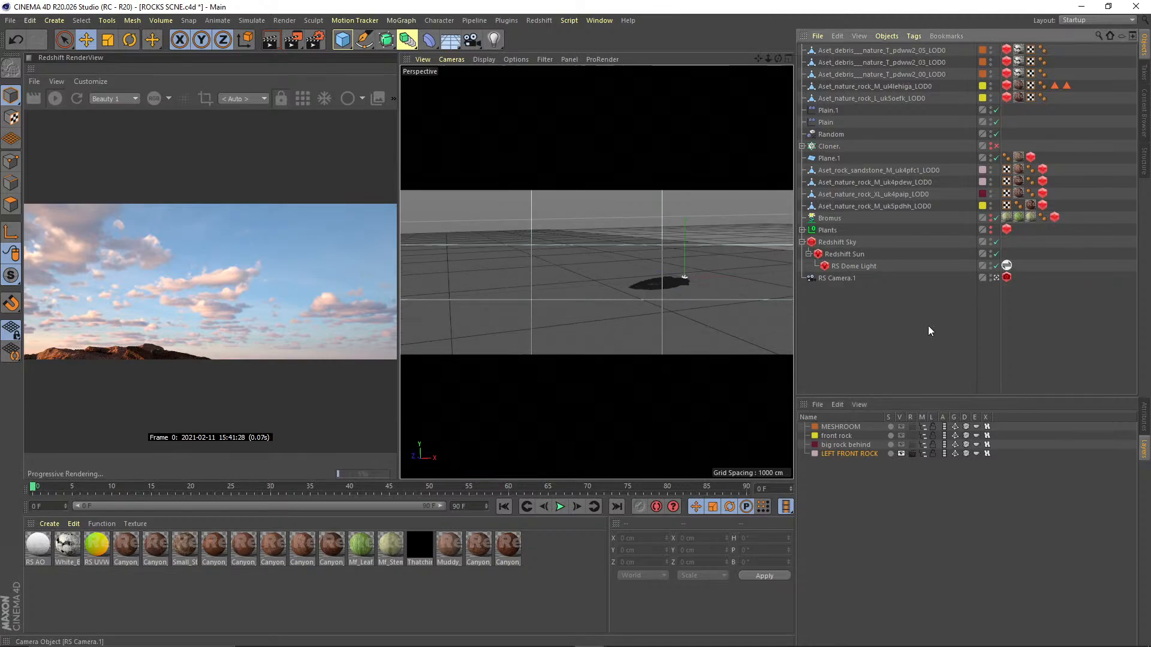
alt+drag(646, 271, 637, 298)
alt+right_drag(621, 299, 620, 272)
alt+drag(620, 272, 667, 277)
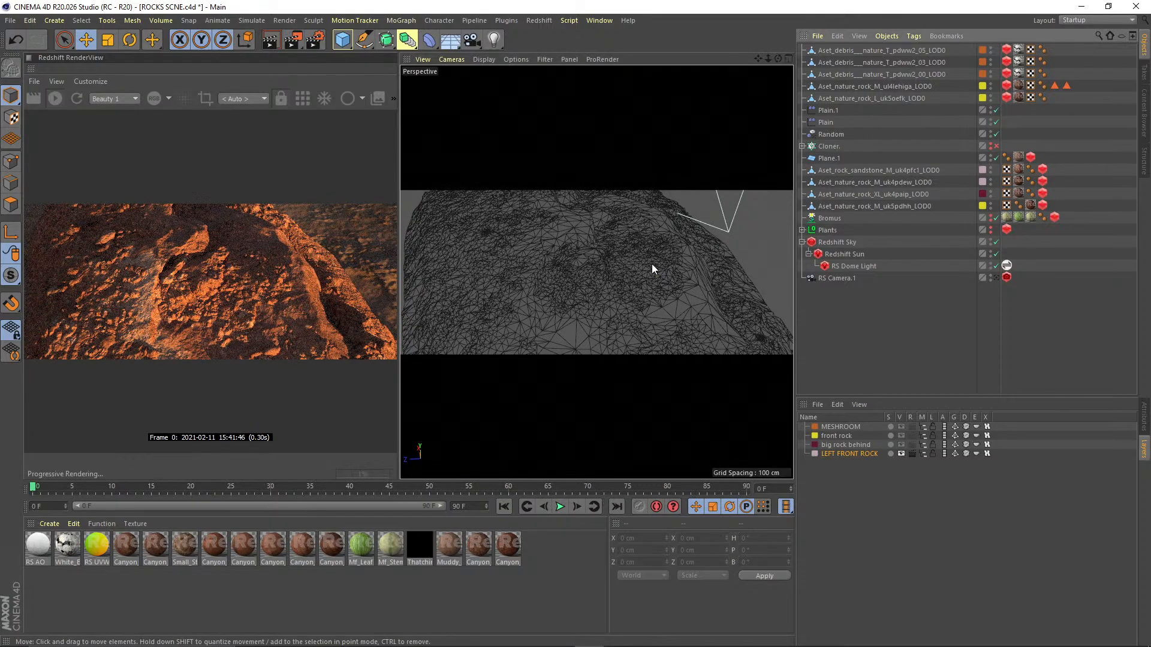
click(652, 265)
double_click(1044, 170)
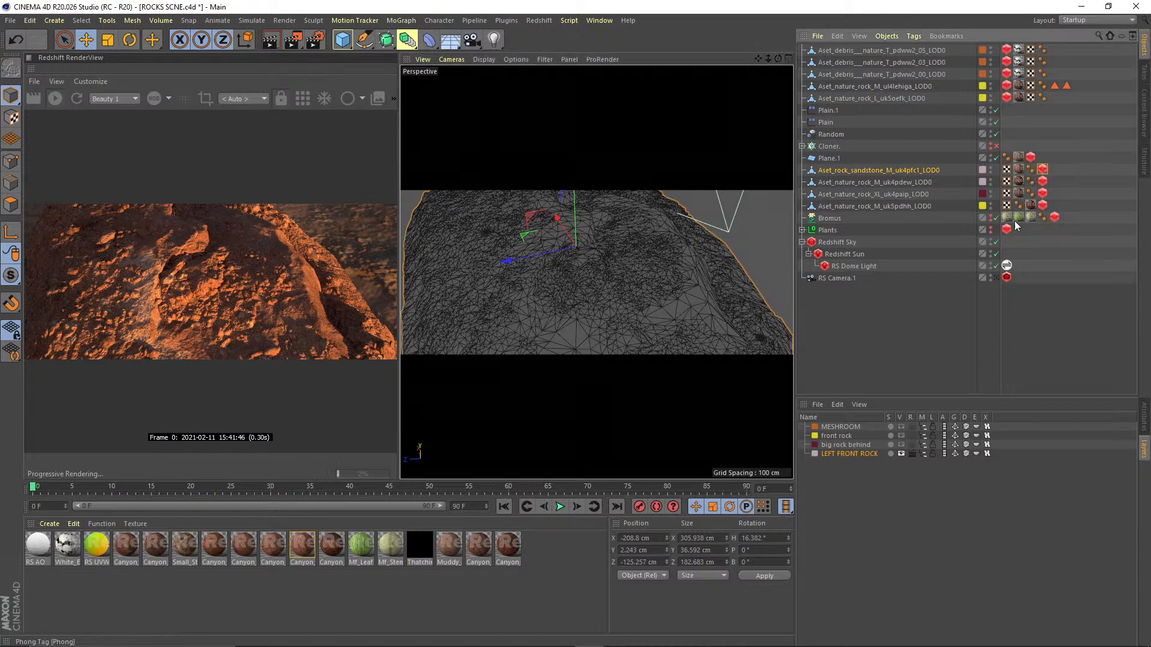
drag(887, 397, 887, 326)
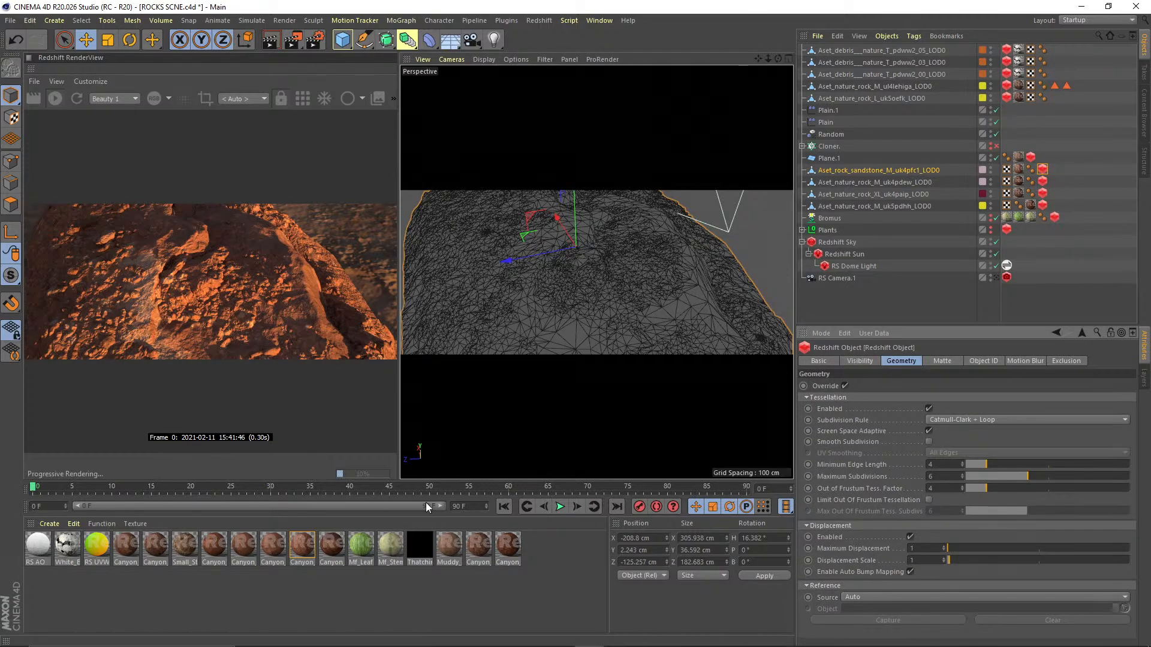
- Check the sandstone rock's assigned material and open the Canyon_Sandstone_uk4pfc1 shader graph, keeping its node list unfiltered
click(1069, 164)
click(1012, 173)
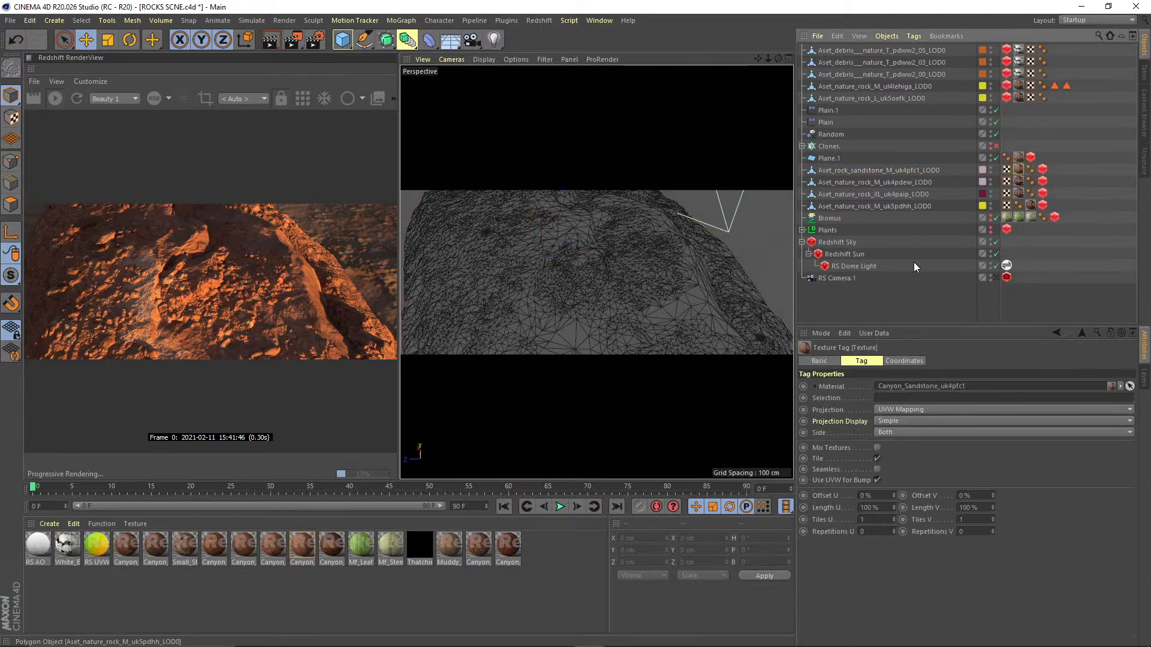
double_click(305, 543)
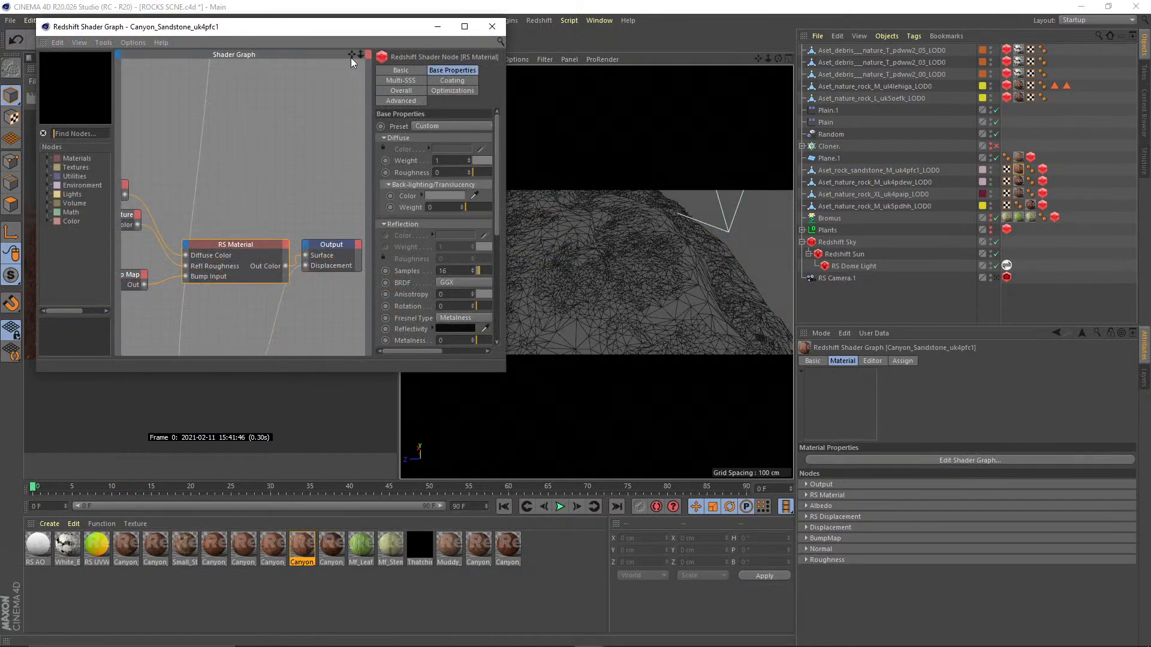
drag(372, 34, 886, 110)
text(2)
drag(827, 211, 859, 178)
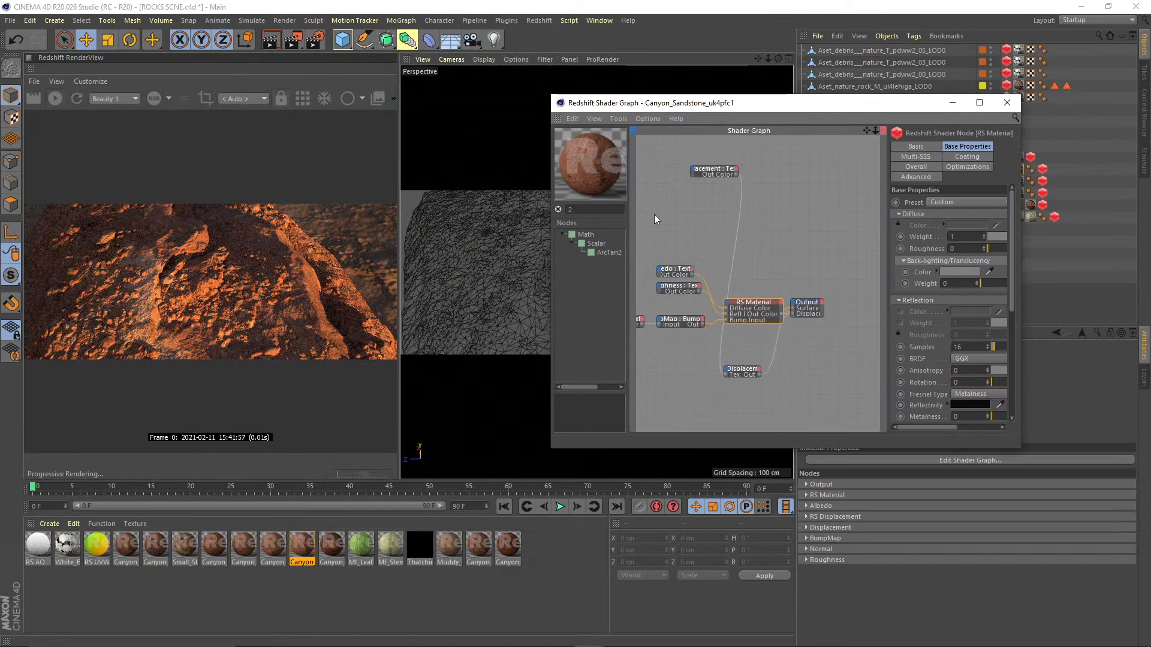
click(556, 209)
- Move the Displacement texture node beside the RS Displacement node and enlarge the shader graph window
drag(768, 151, 636, 200)
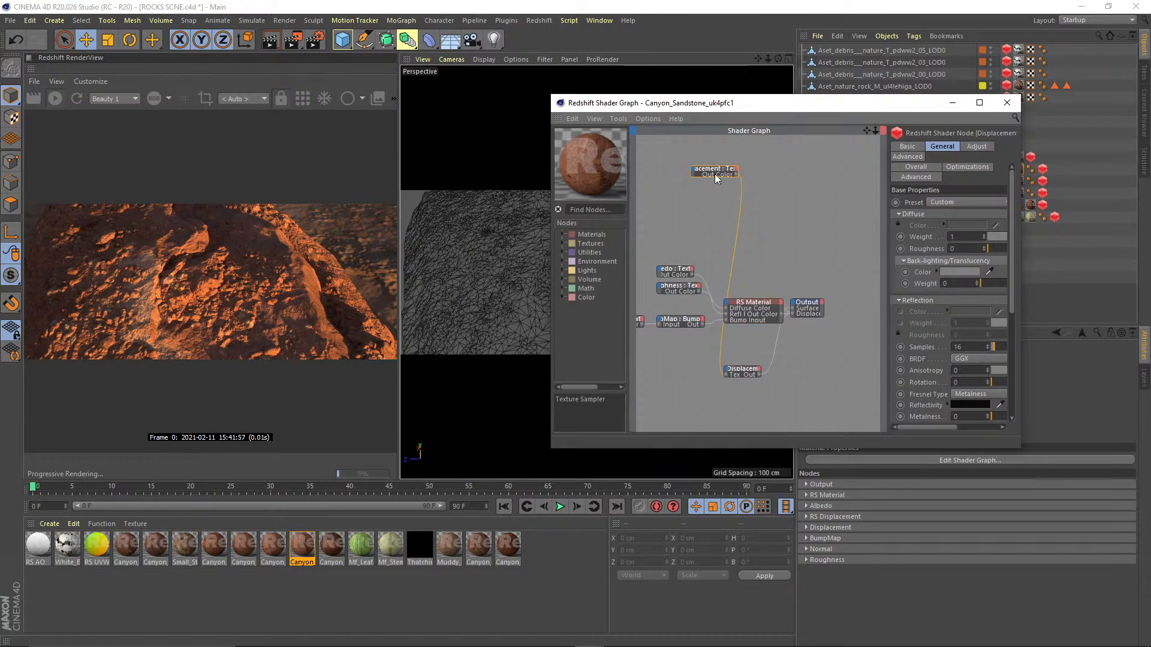
drag(714, 174, 662, 361)
key(h)
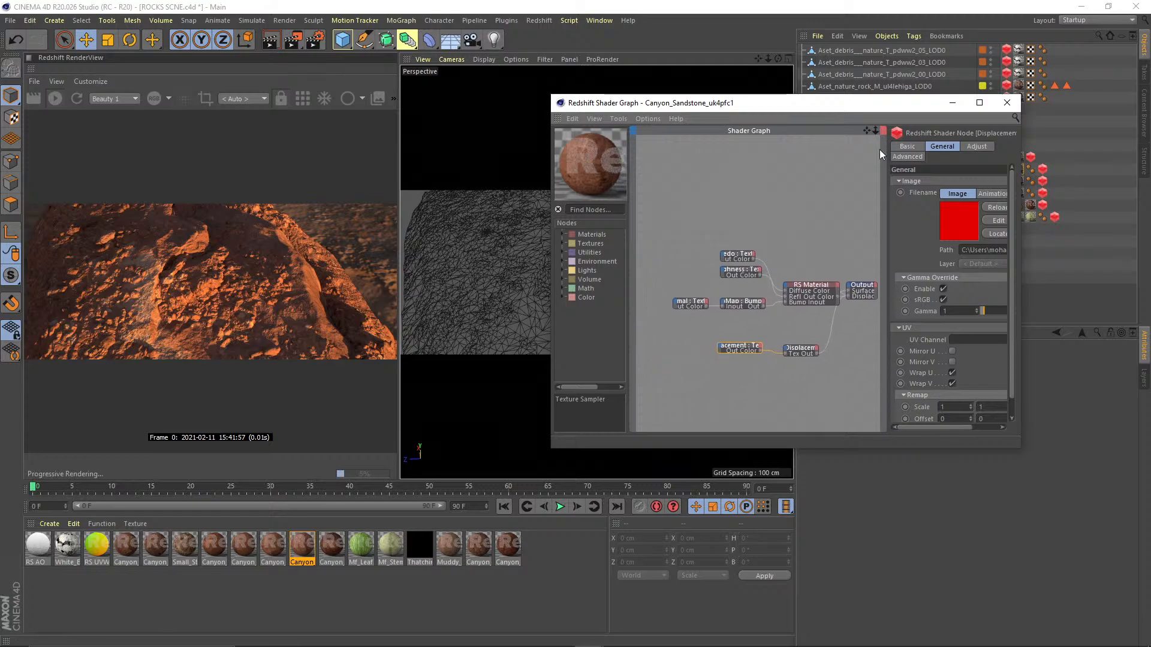
drag(918, 109, 885, 93)
drag(988, 435, 1144, 531)
scroll(799, 354, up, 2)
scroll(731, 418, up, 2)
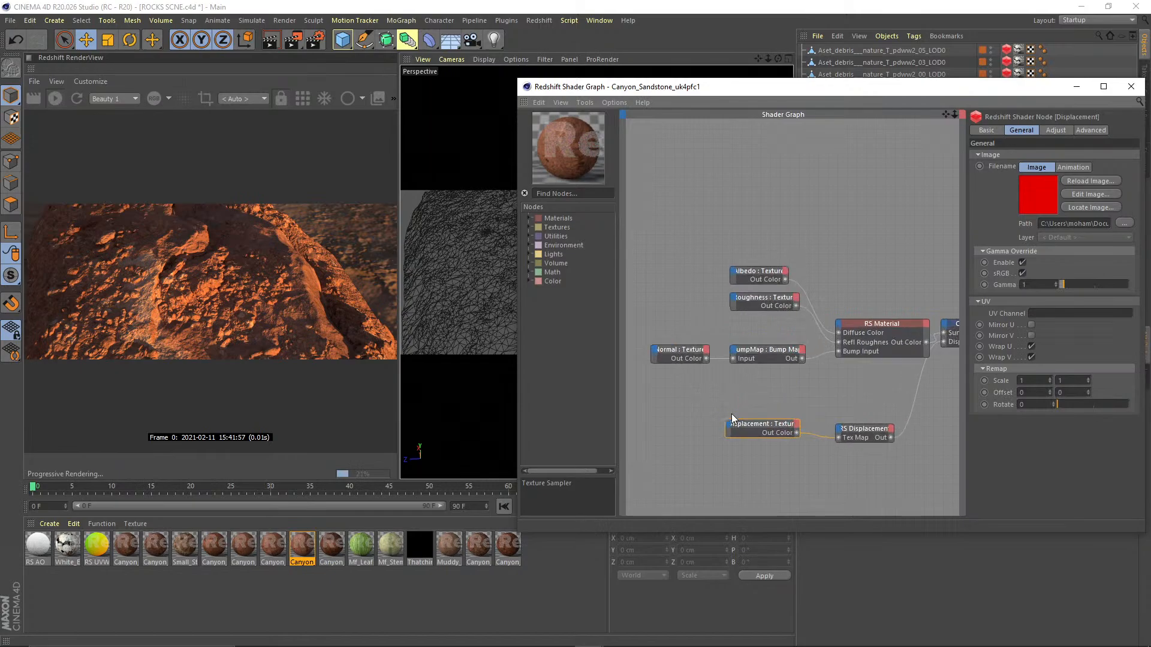
- Set the RS Displacement node's scale to 1 and close the shader graph
click(833, 416)
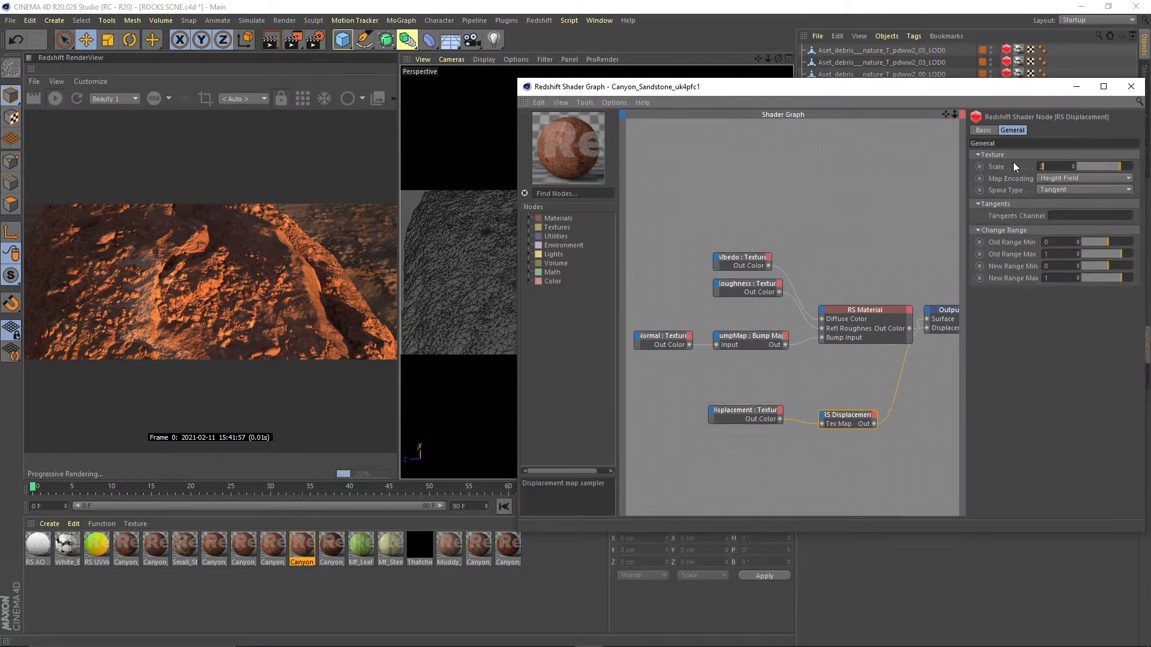
key(Return)
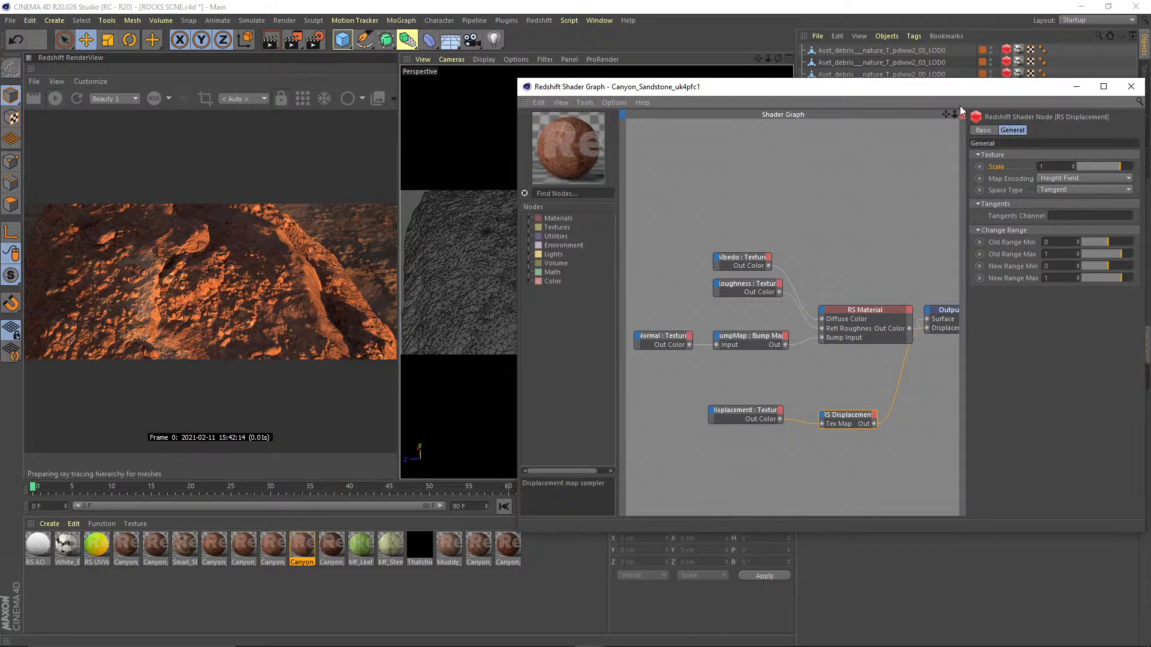
key(Return)
drag(982, 93, 958, 96)
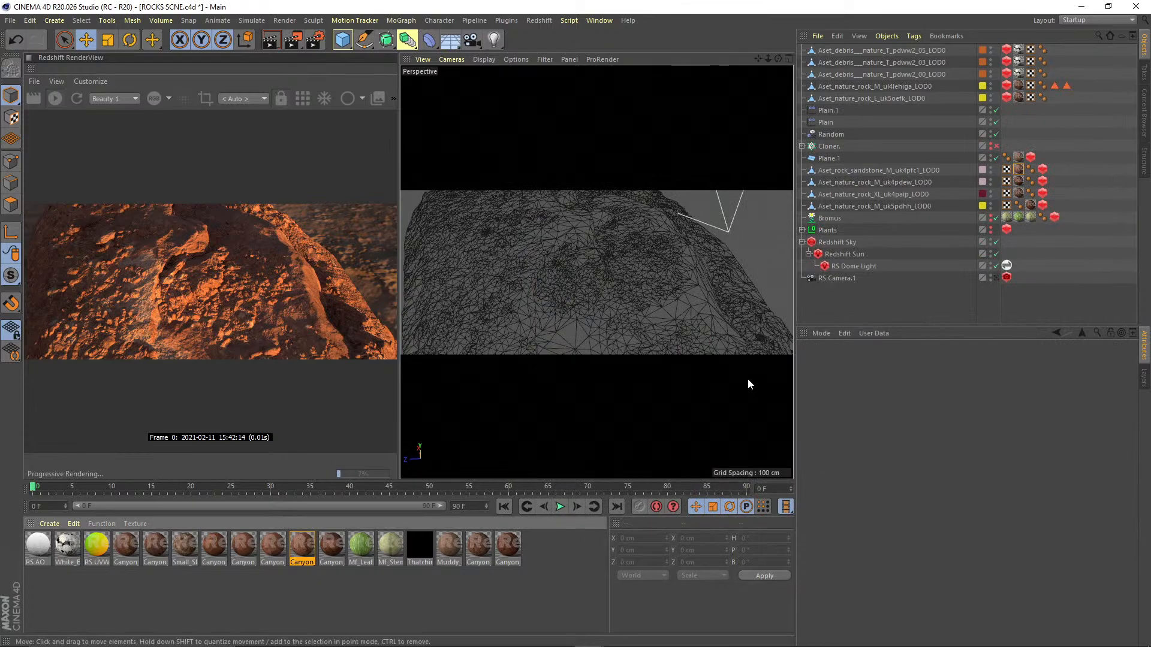
- View the whole left front rock from outside, bring up the layer list, and return to the RS Camera.1 view
alt+drag(609, 304, 542, 261)
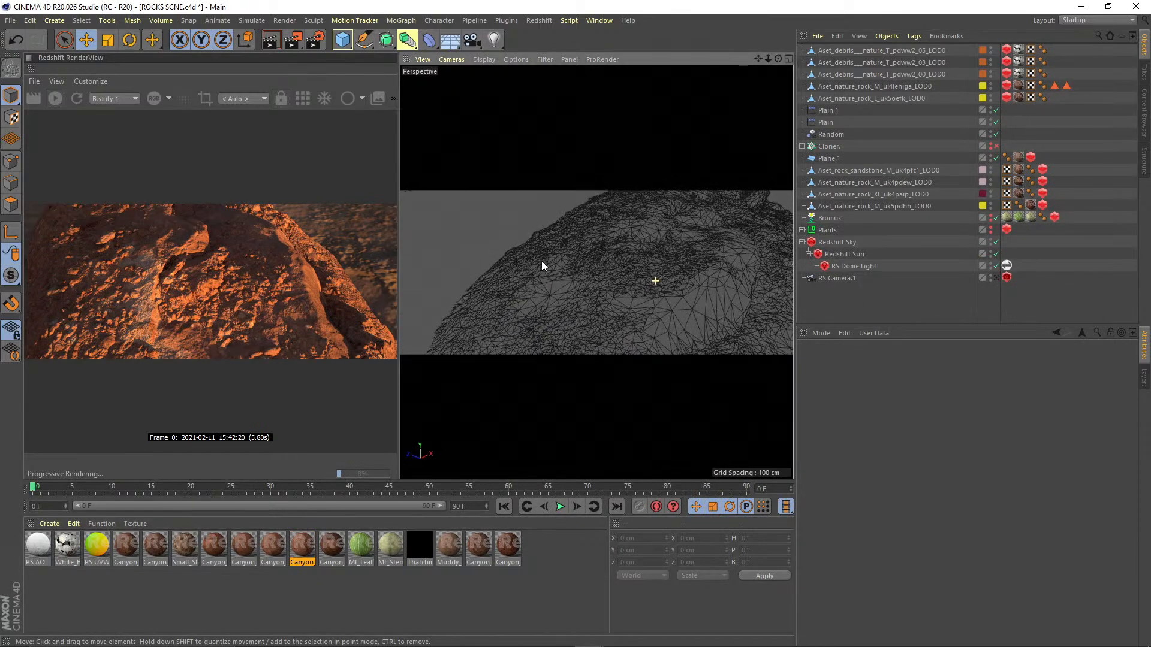
scroll(684, 265, down, 6)
alt+drag(684, 269, 870, 363)
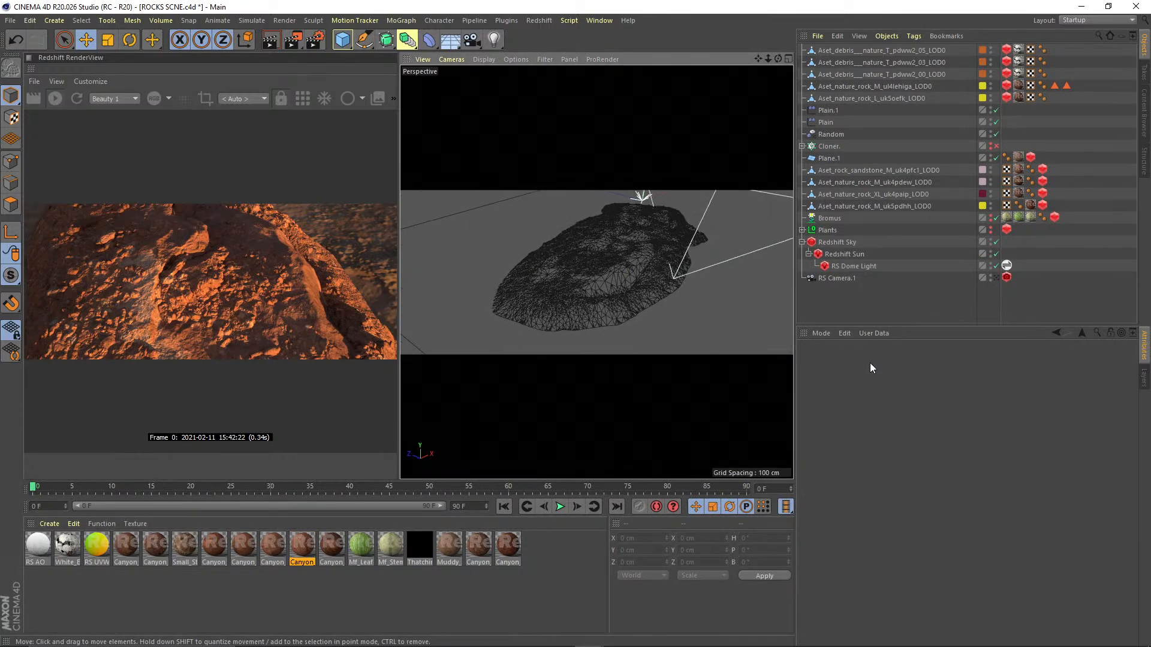
click(1143, 378)
click(996, 278)
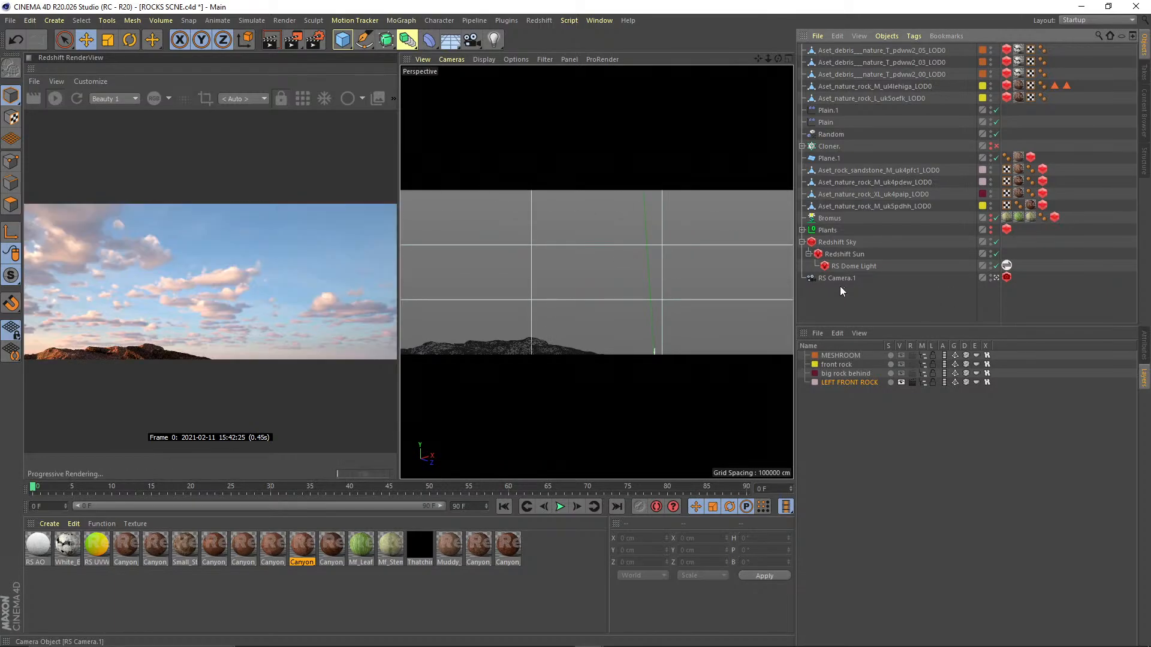
- Select RS Camera.1 and examine its object properties, especially the focal length
click(802, 242)
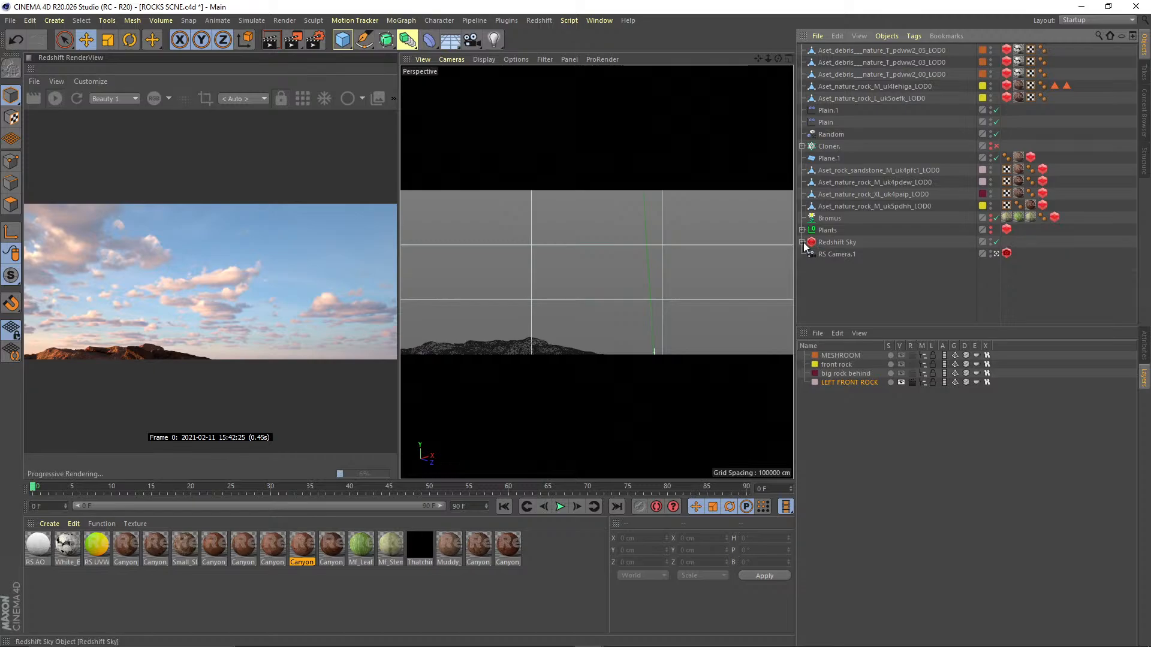
click(803, 242)
drag(842, 328, 846, 367)
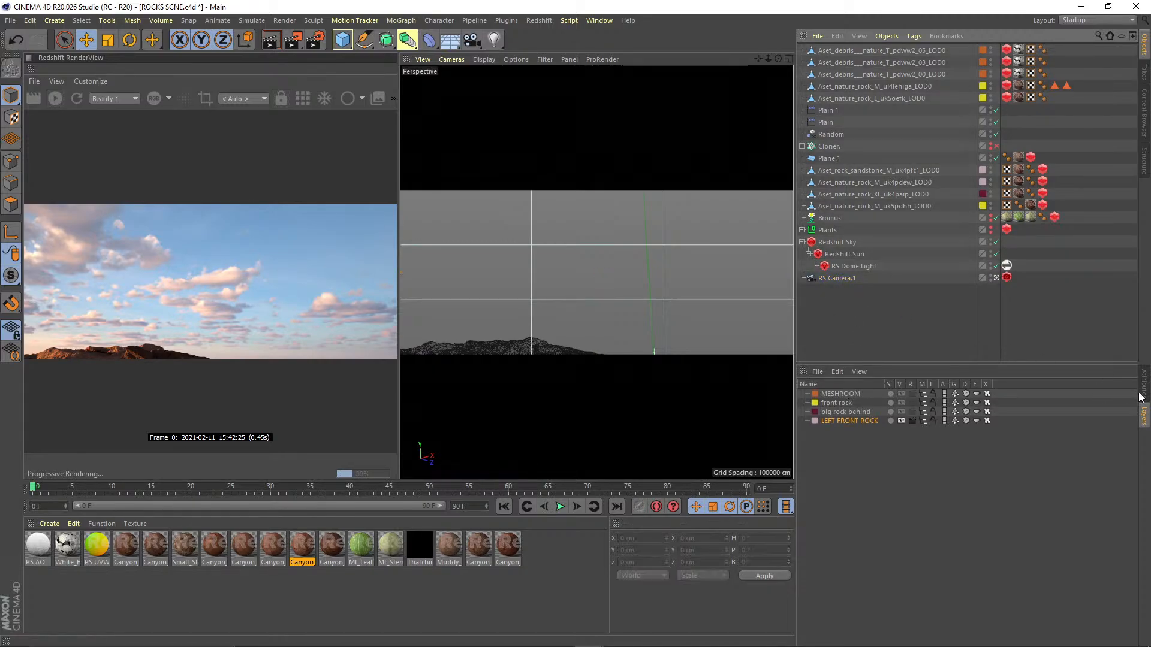
click(1143, 383)
click(837, 280)
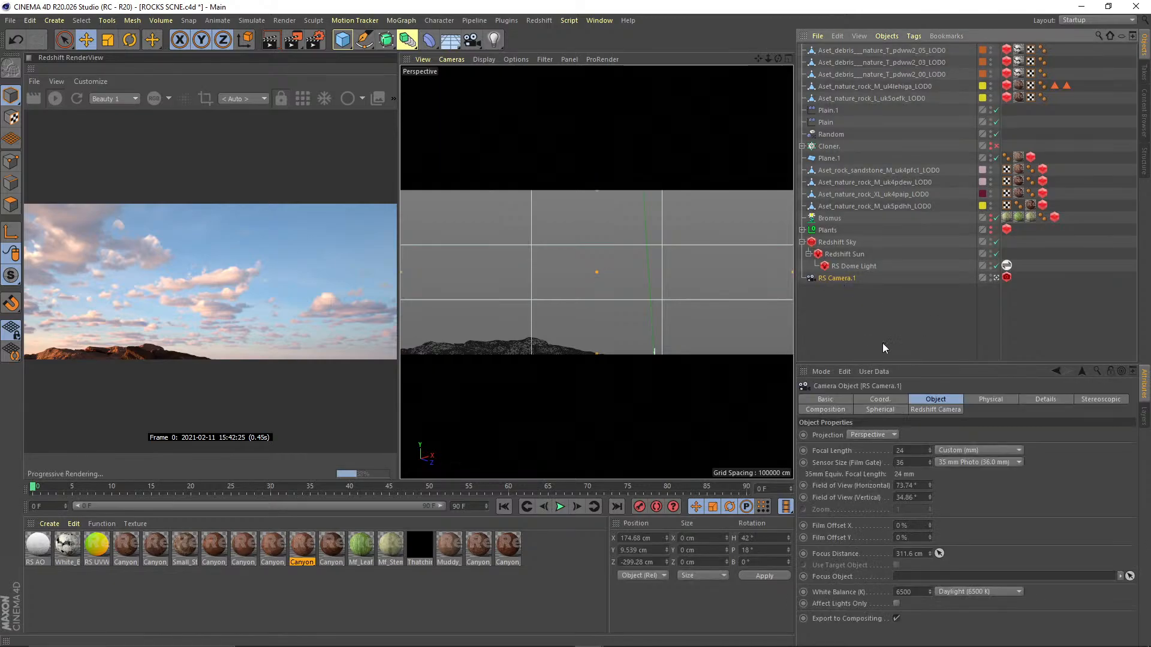
double_click(907, 450)
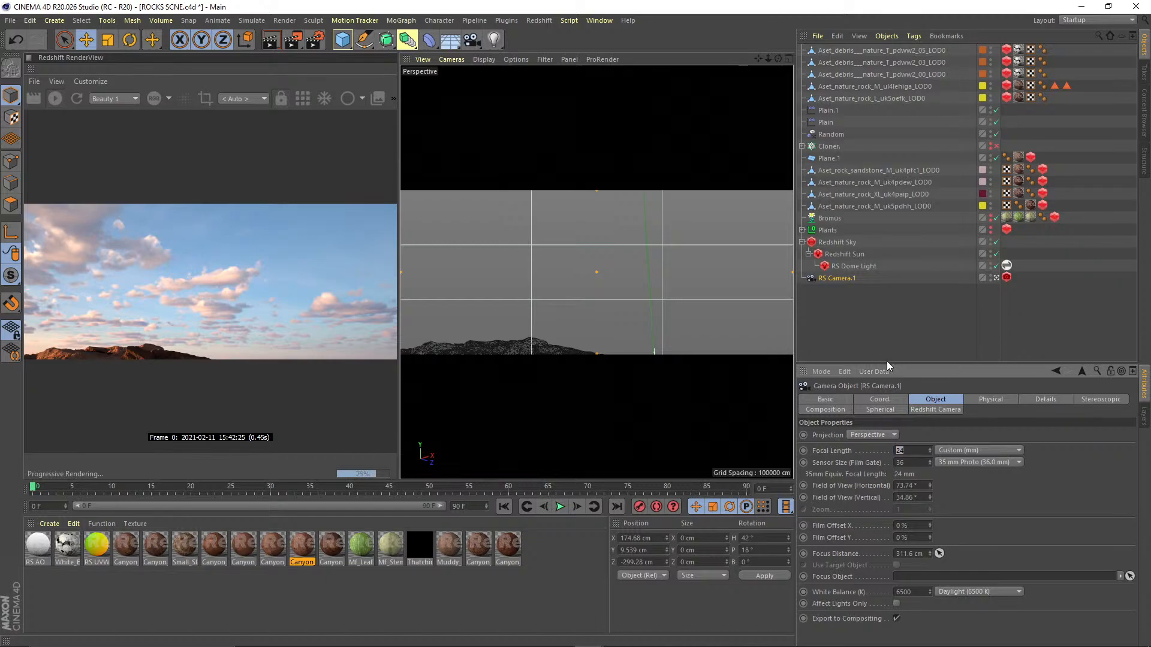
- Examine the exposure settings in RS Camera.1's Redshift Camera tag, switching the exposure override off and back on to compare the render
click(1002, 286)
click(1007, 278)
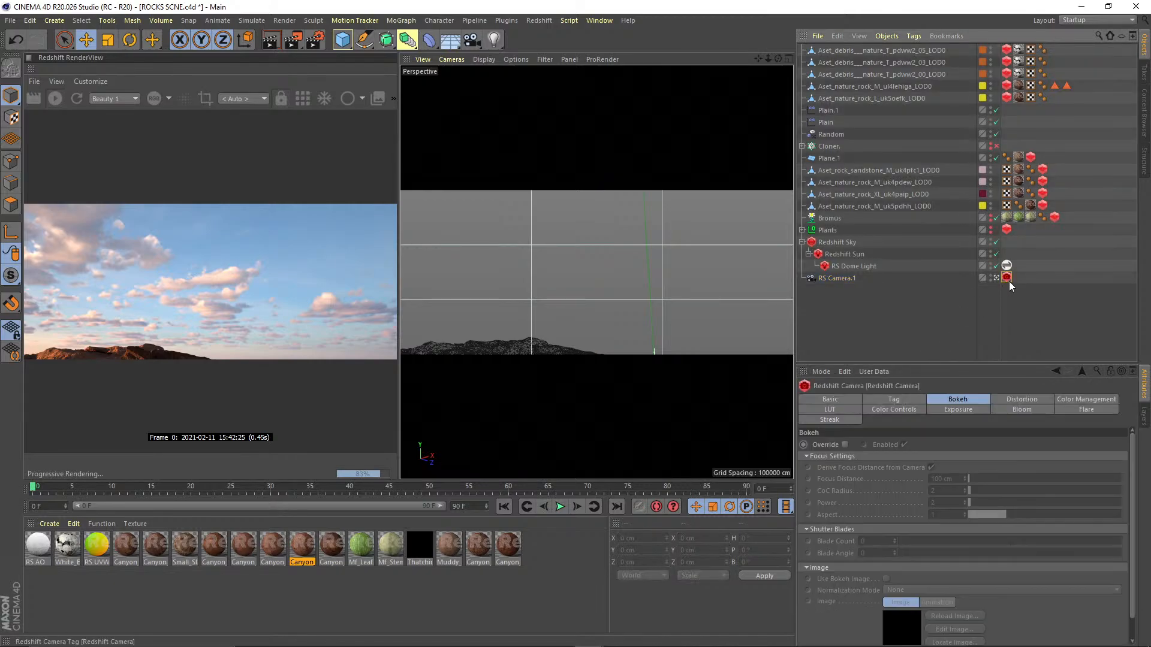
click(958, 410)
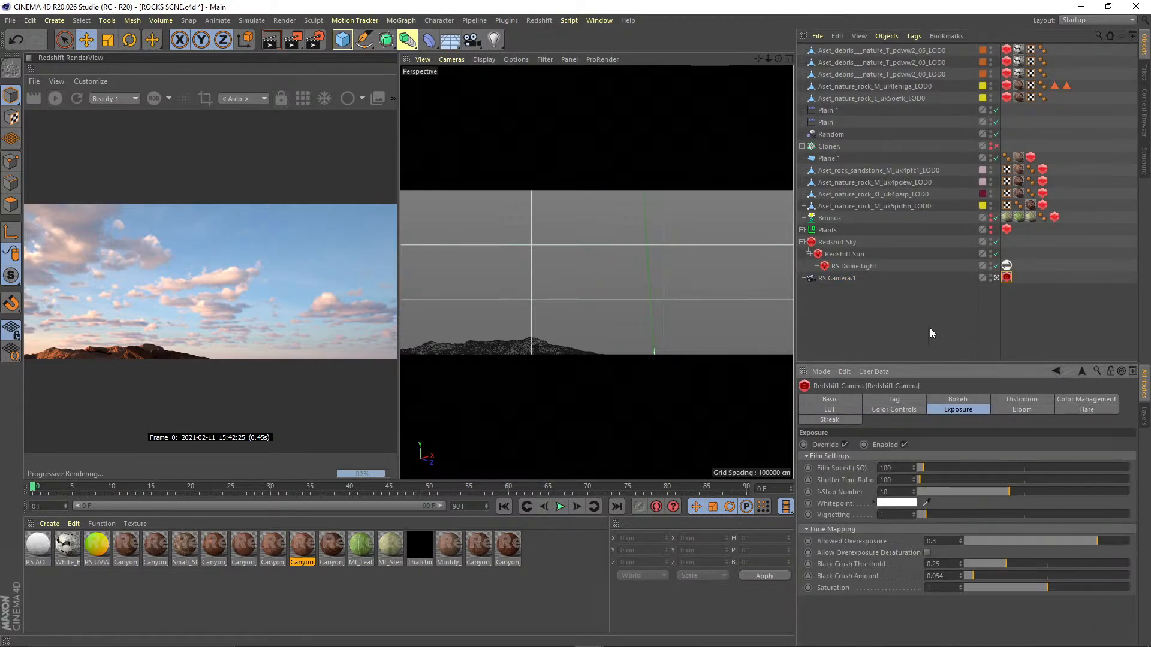
click(845, 445)
click(846, 445)
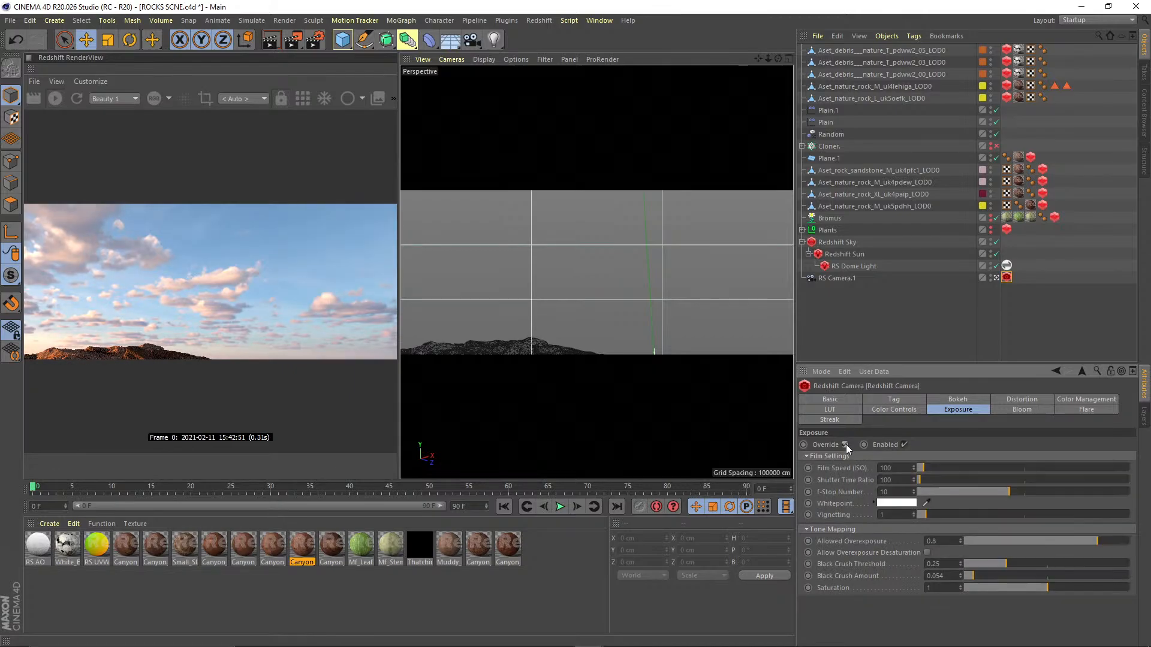
click(1027, 280)
click(1007, 279)
click(958, 288)
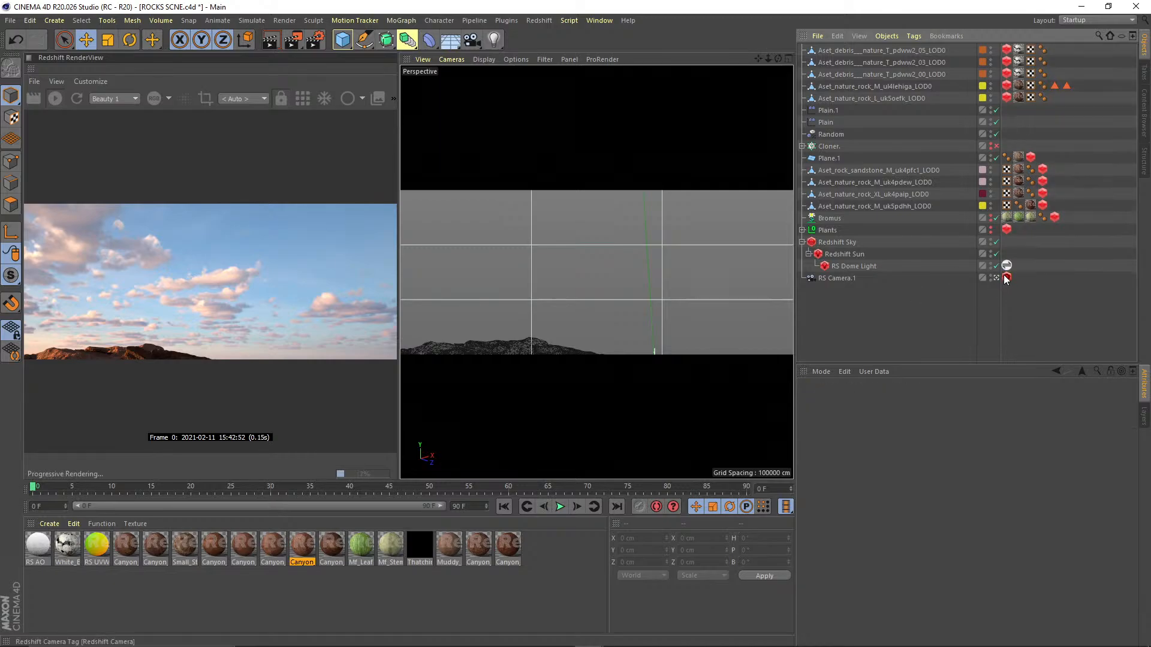
click(1007, 278)
click(839, 296)
click(833, 279)
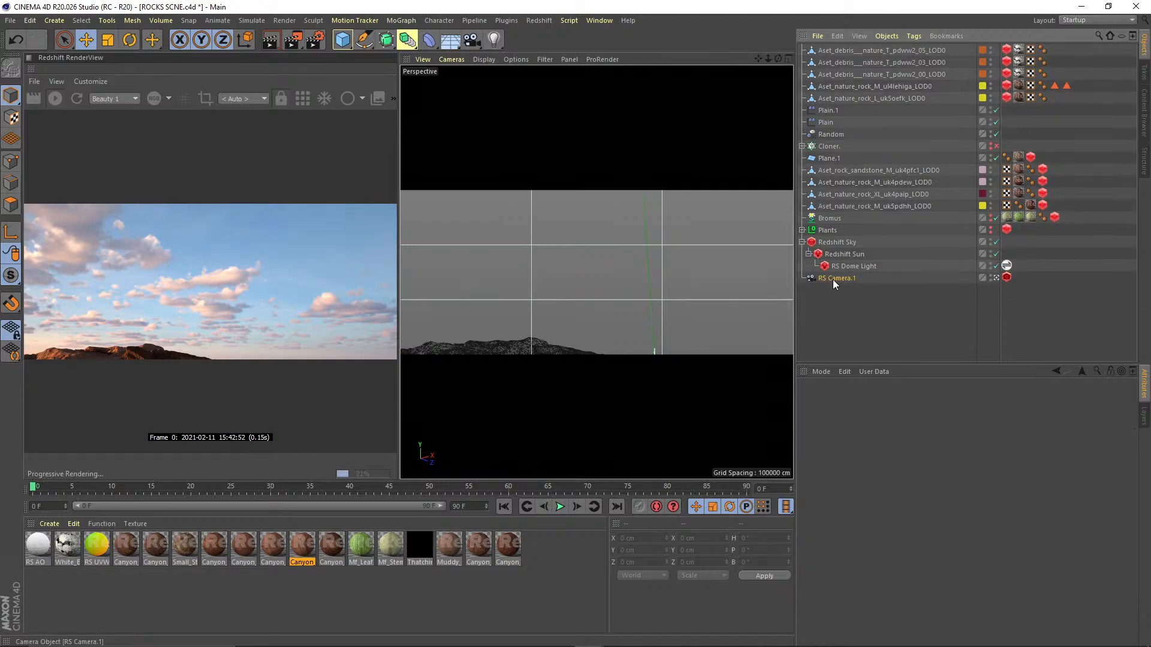
- Make the front rock layer visible in both the viewport and the render
click(1144, 413)
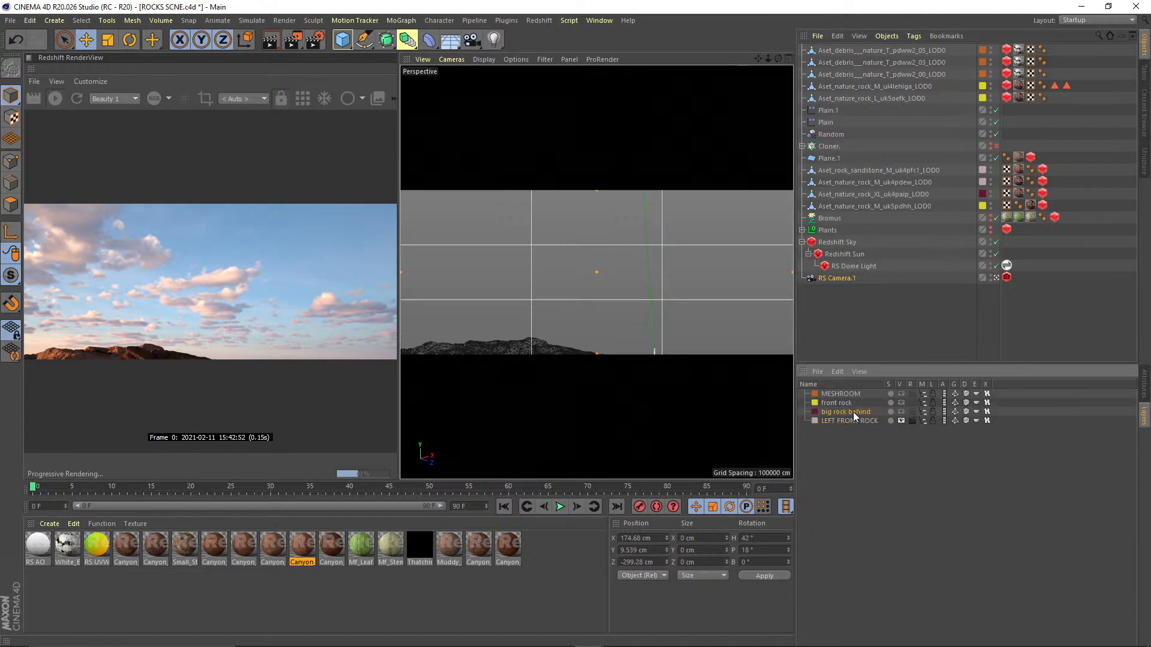
click(901, 403)
drag(911, 403, 912, 412)
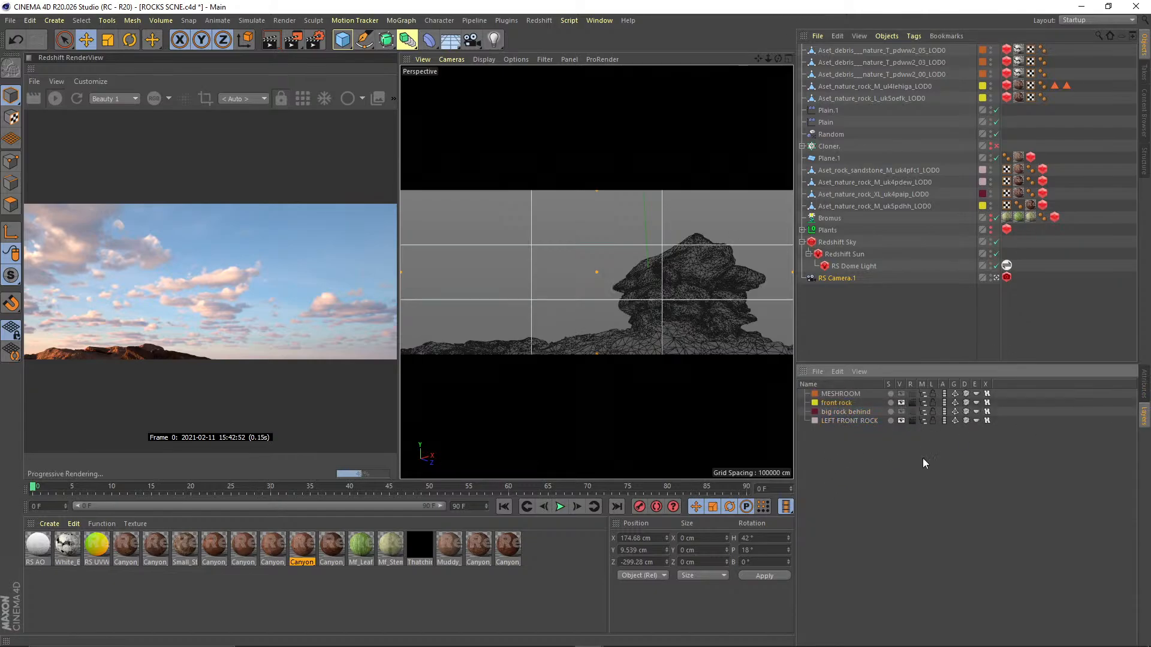
click(896, 306)
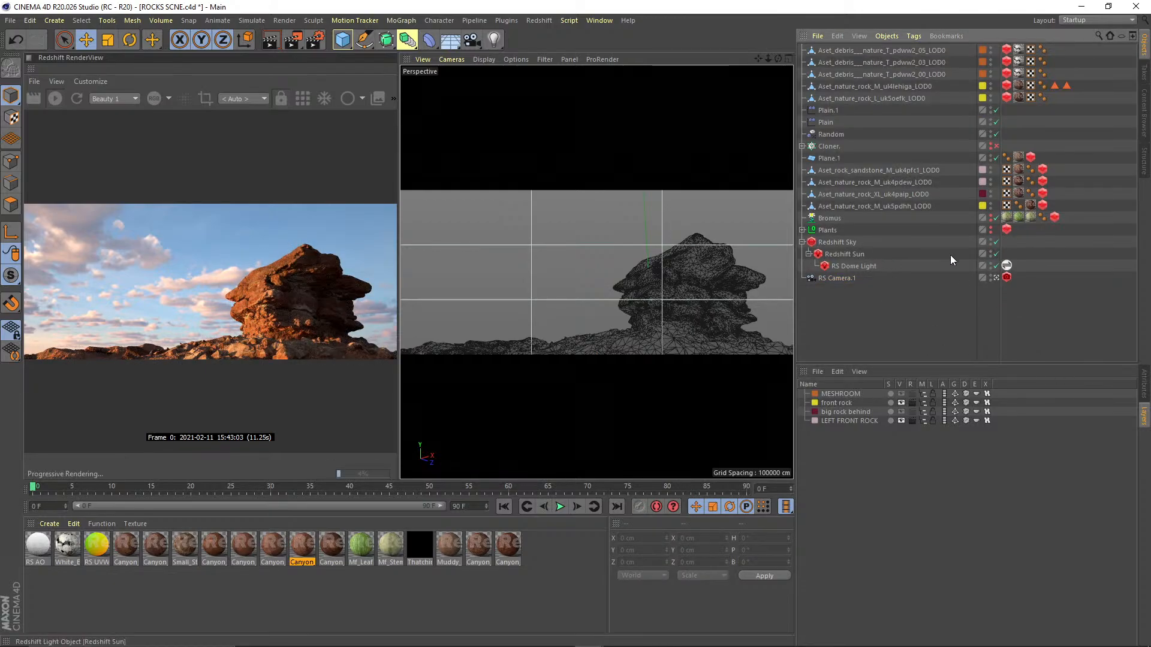
- Switch off the Redshift sky, sun and dome light, and reveal the big rock behind layer, briefly soloing it for inspection
drag(996, 243, 996, 266)
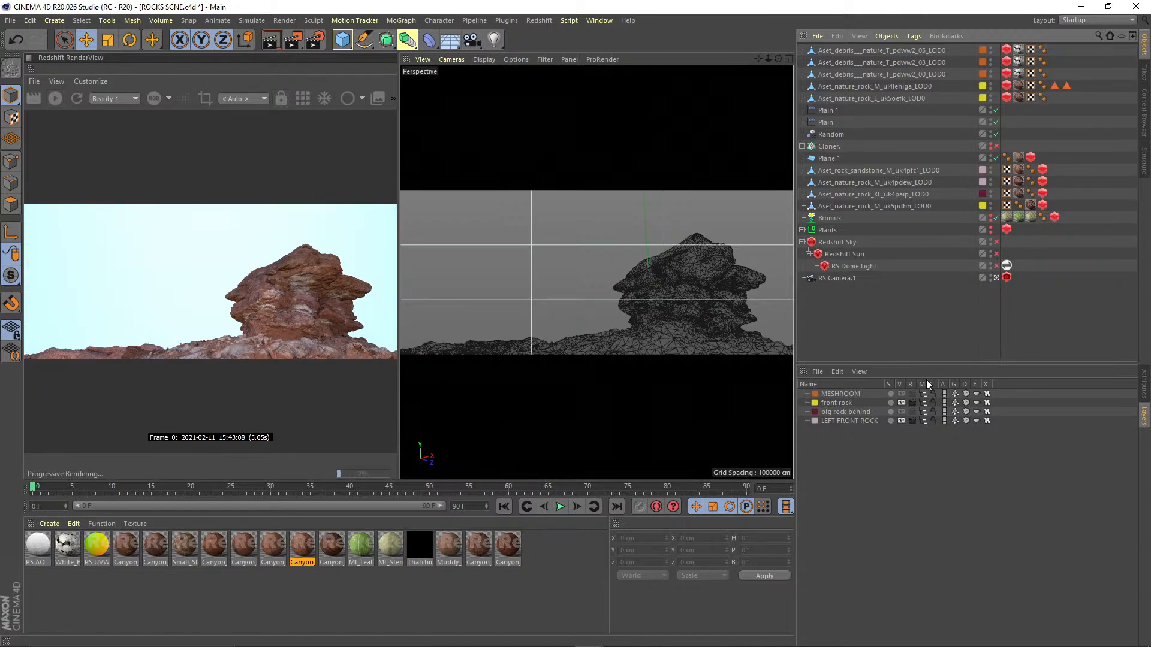
click(901, 420)
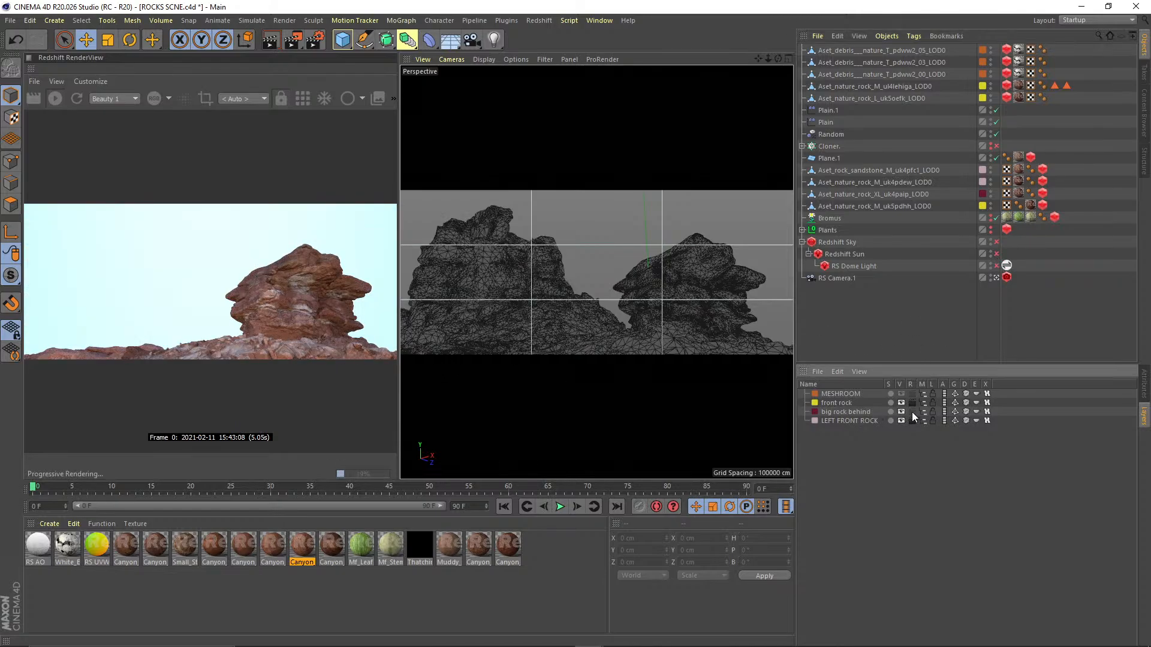
click(891, 412)
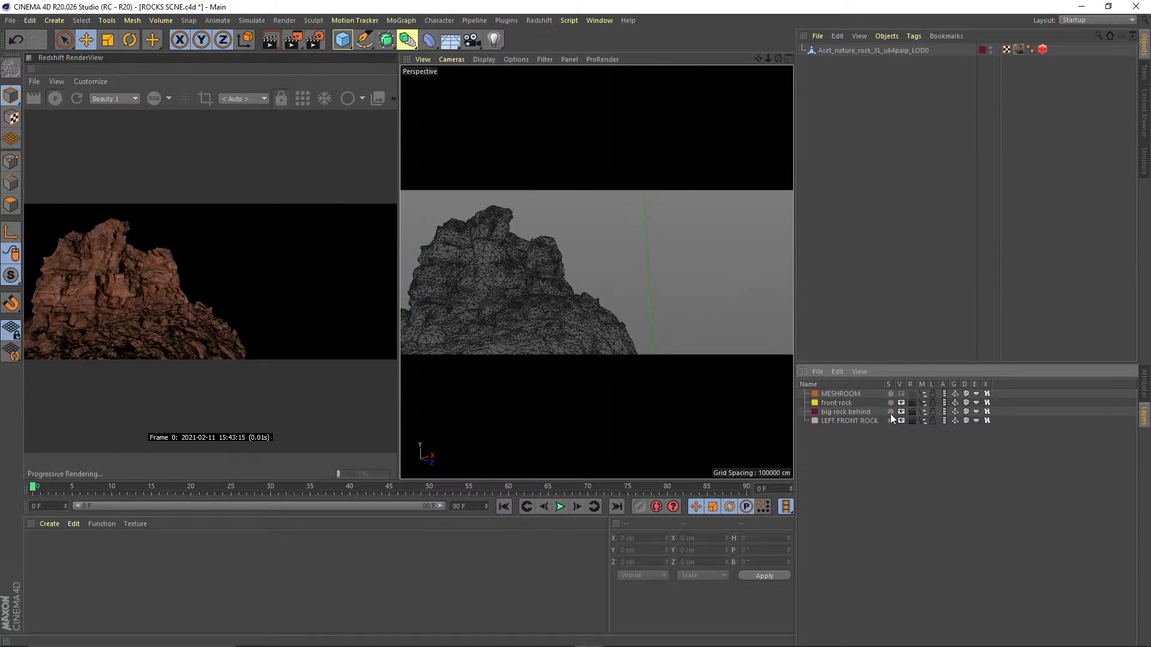
click(890, 411)
- Leave the RS Camera.1 view and examine the big rock behind from outside and close up
click(994, 278)
click(995, 279)
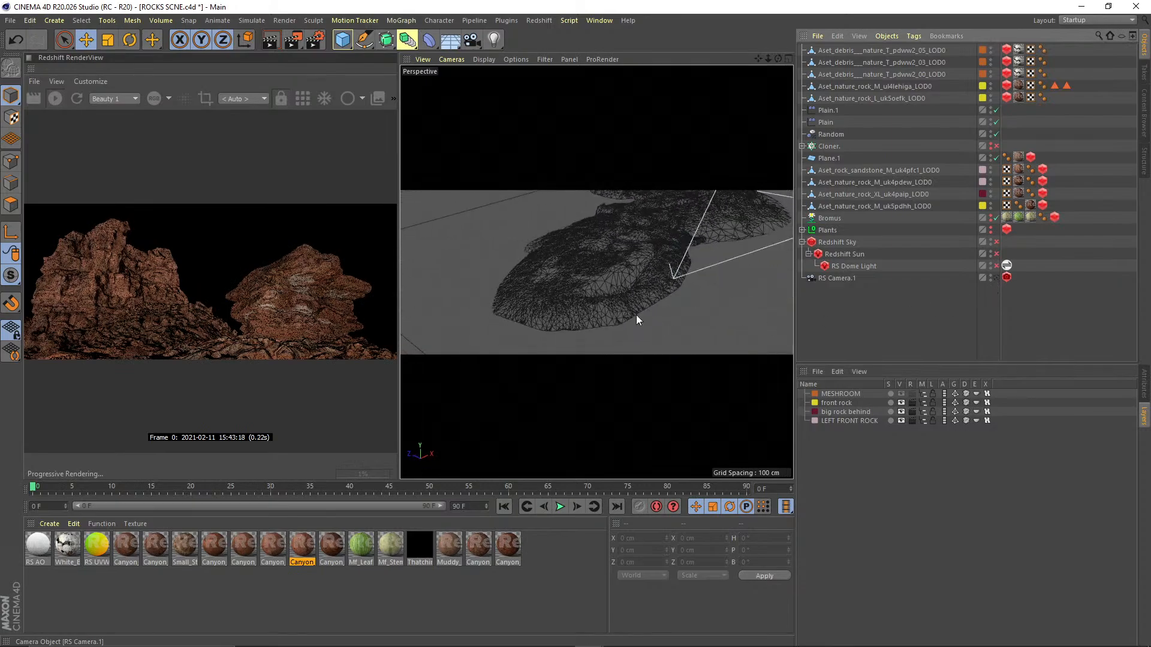
alt+drag(636, 315, 548, 225)
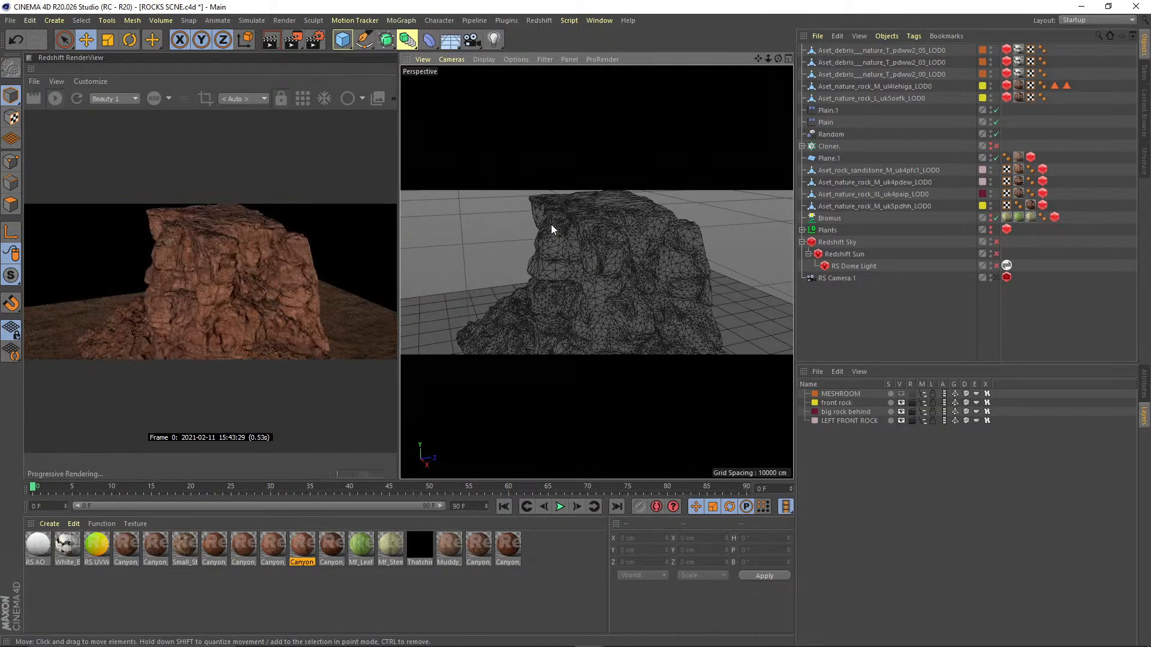
alt+right_drag(617, 264, 670, 233)
alt+right_drag(587, 236, 607, 282)
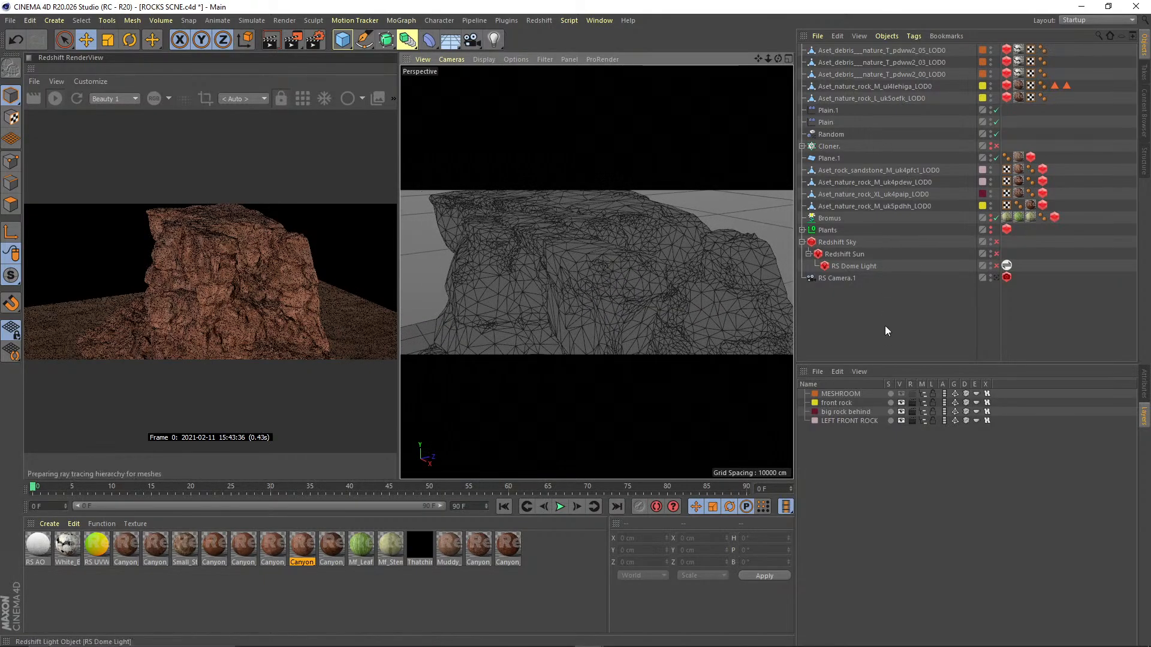
- Select the XL rock's texture tag and open its Canyon_Sandstone_uk4paip material in the shader graph
click(592, 251)
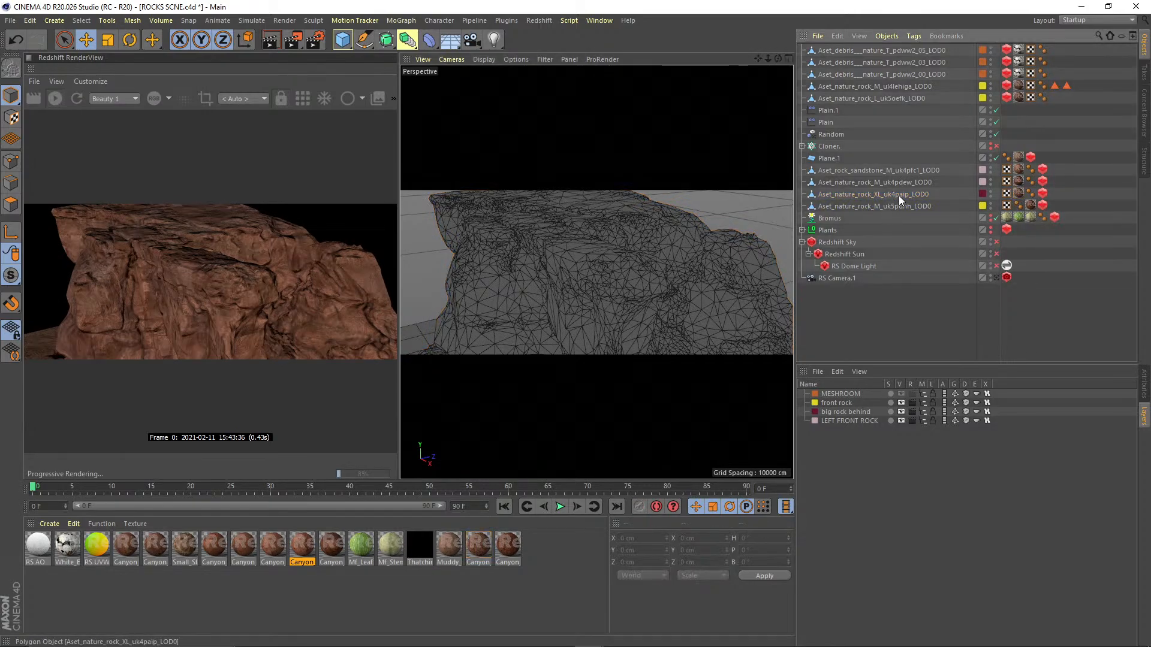
click(1144, 387)
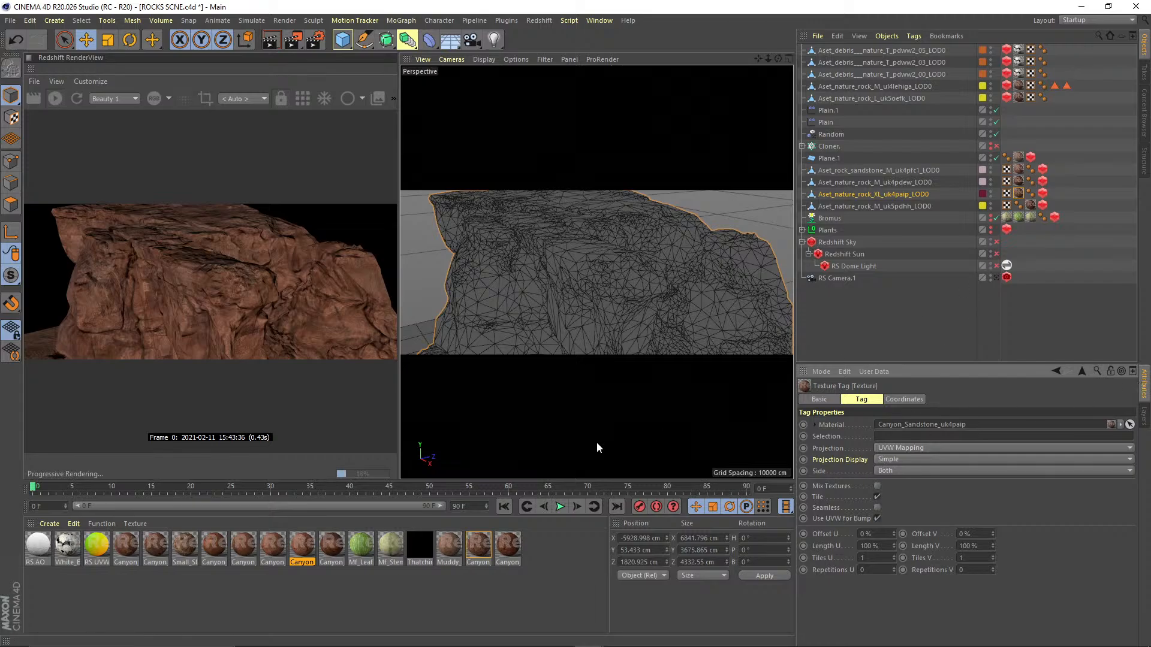
click(323, 591)
click(1058, 196)
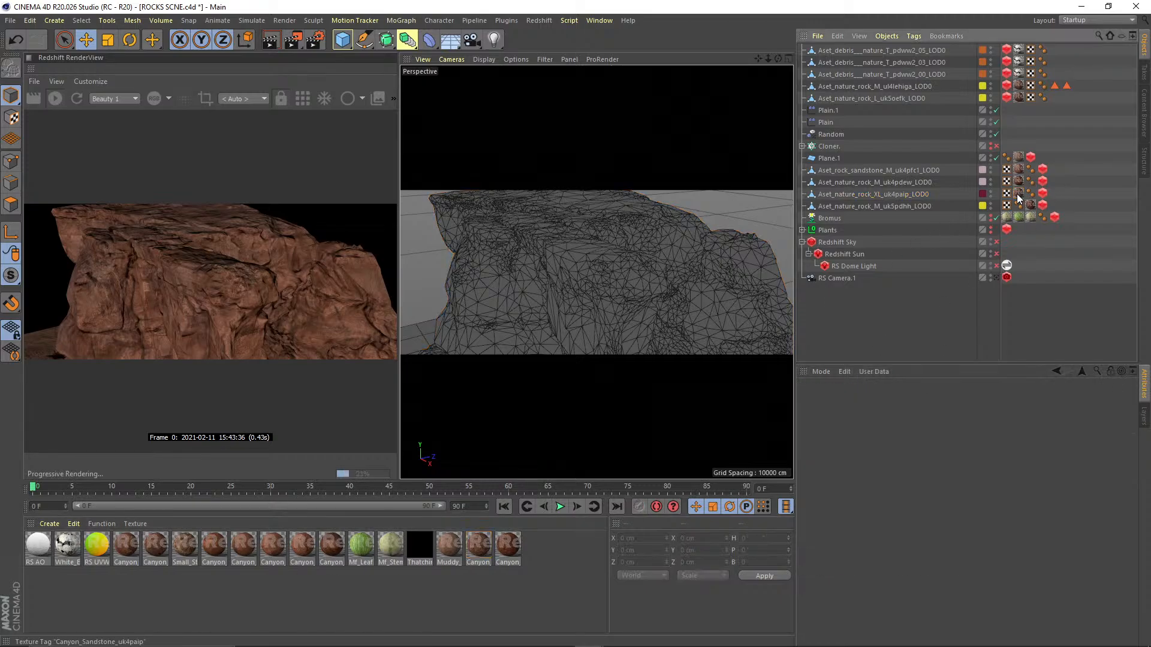
click(1019, 195)
double_click(472, 543)
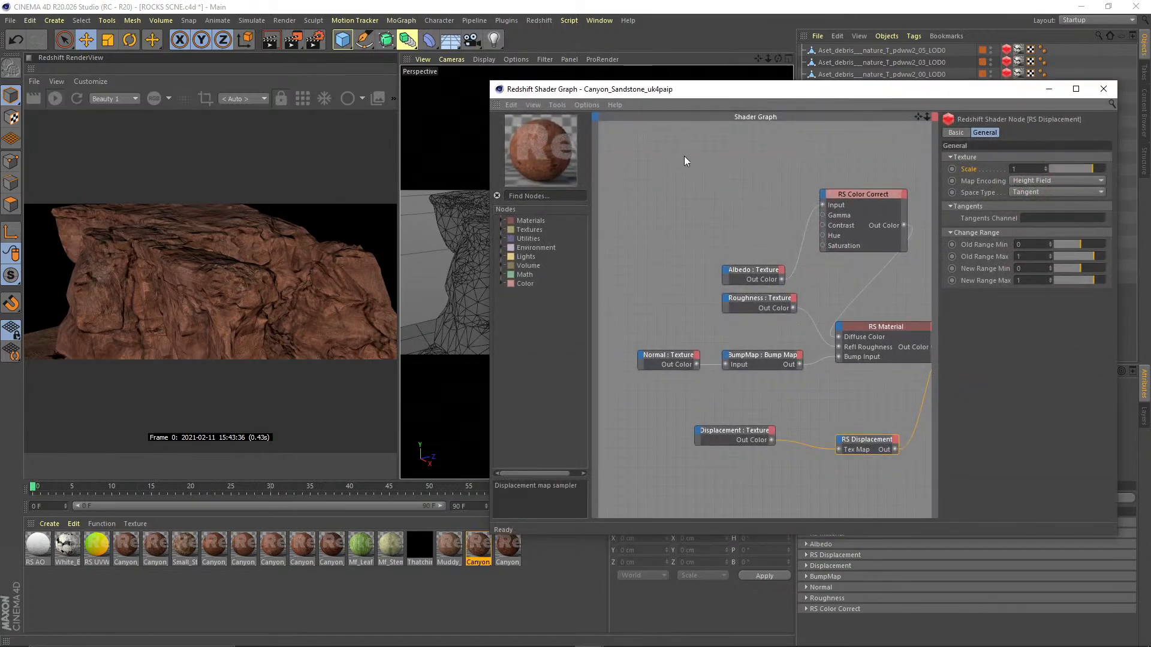
- Compare the rock with Albedo wired straight into Diffuse Color, reconnect RS Color Correct to Diffuse Color, and close the shader graph
drag(826, 211, 822, 202)
drag(741, 278, 789, 329)
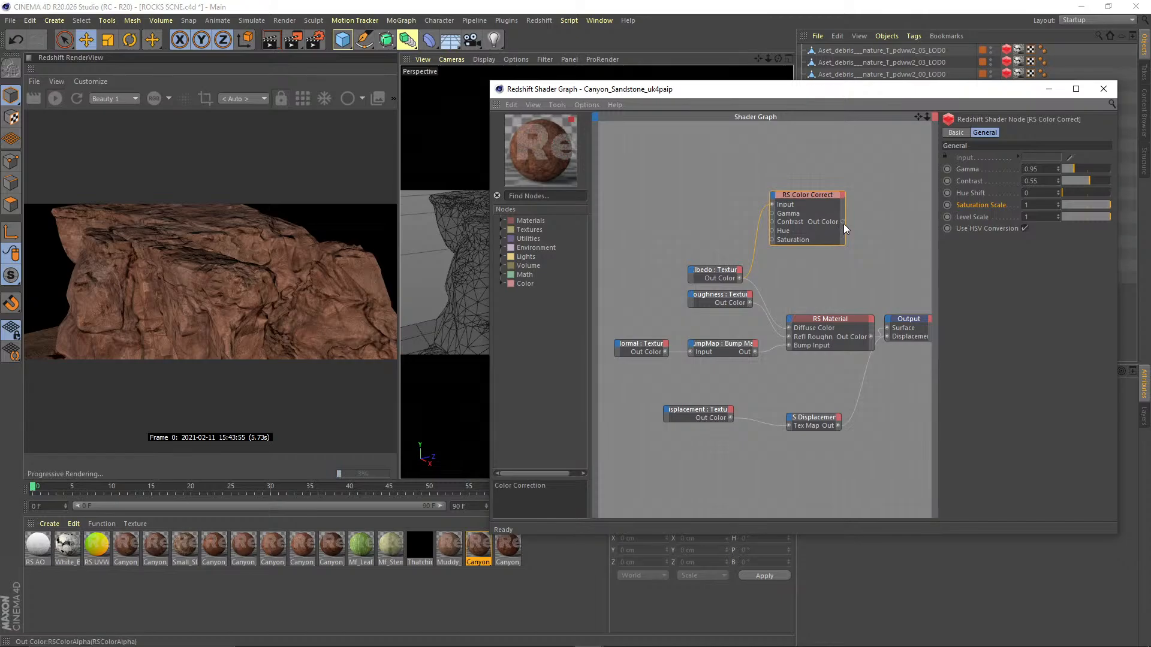
scroll(843, 224, up, 2)
drag(775, 321, 793, 330)
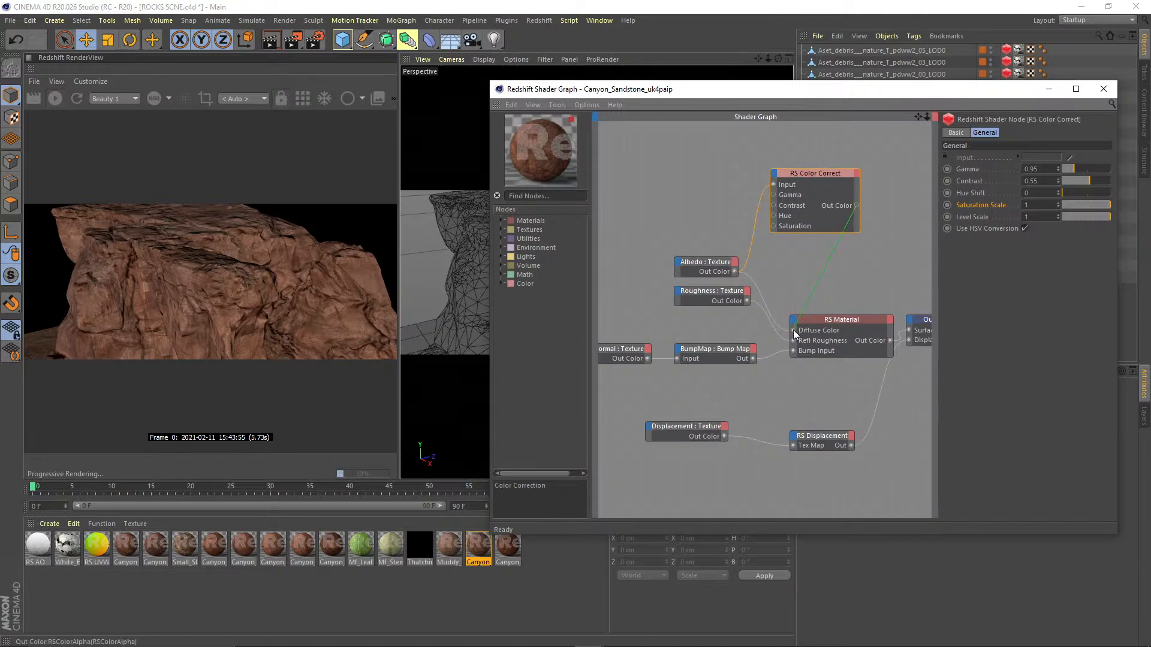
drag(852, 173, 838, 182)
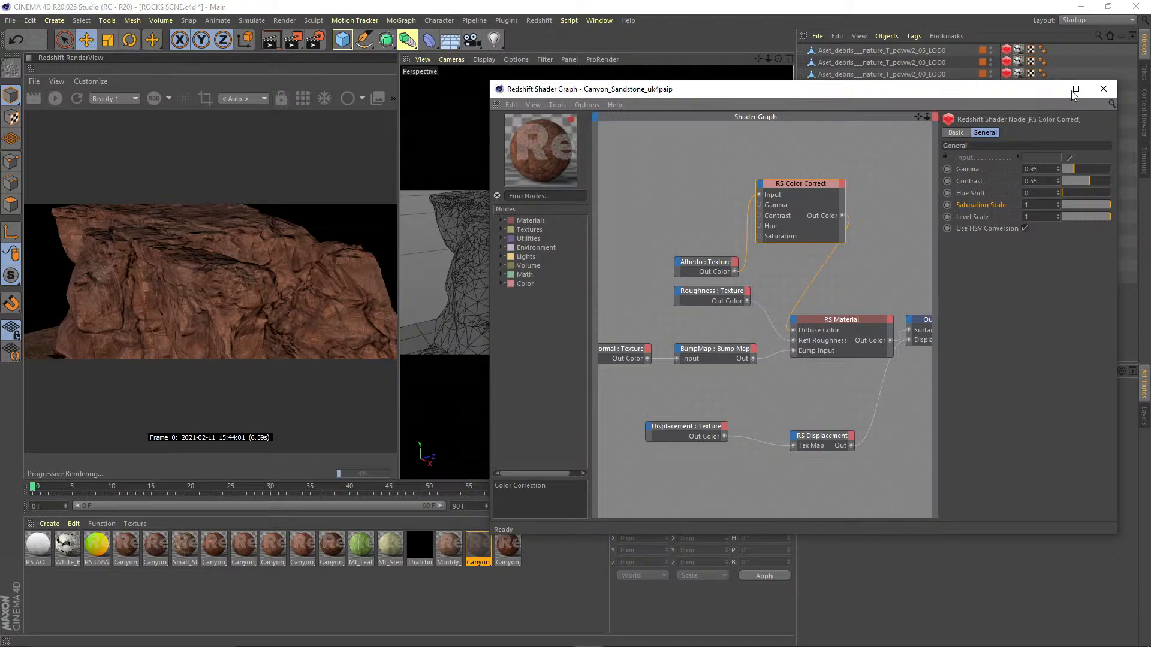
click(1103, 89)
- Return to the RS Camera.1 view and make the MESHROOM layer visible in both the viewport and the render
scroll(638, 280, down, 6)
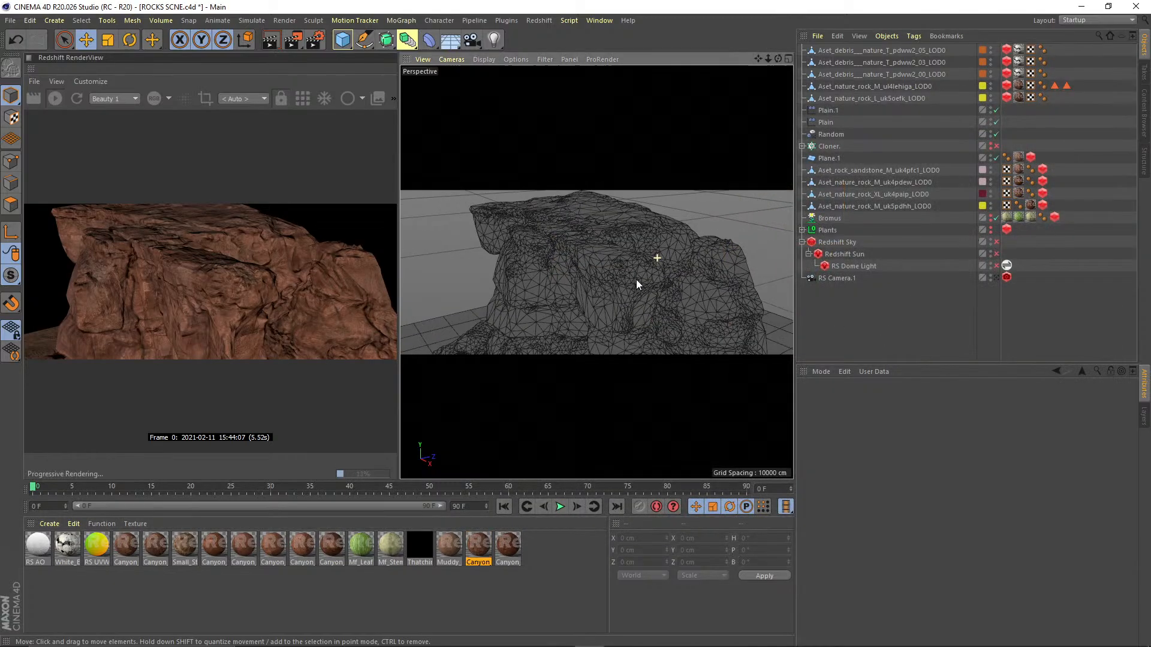
click(996, 279)
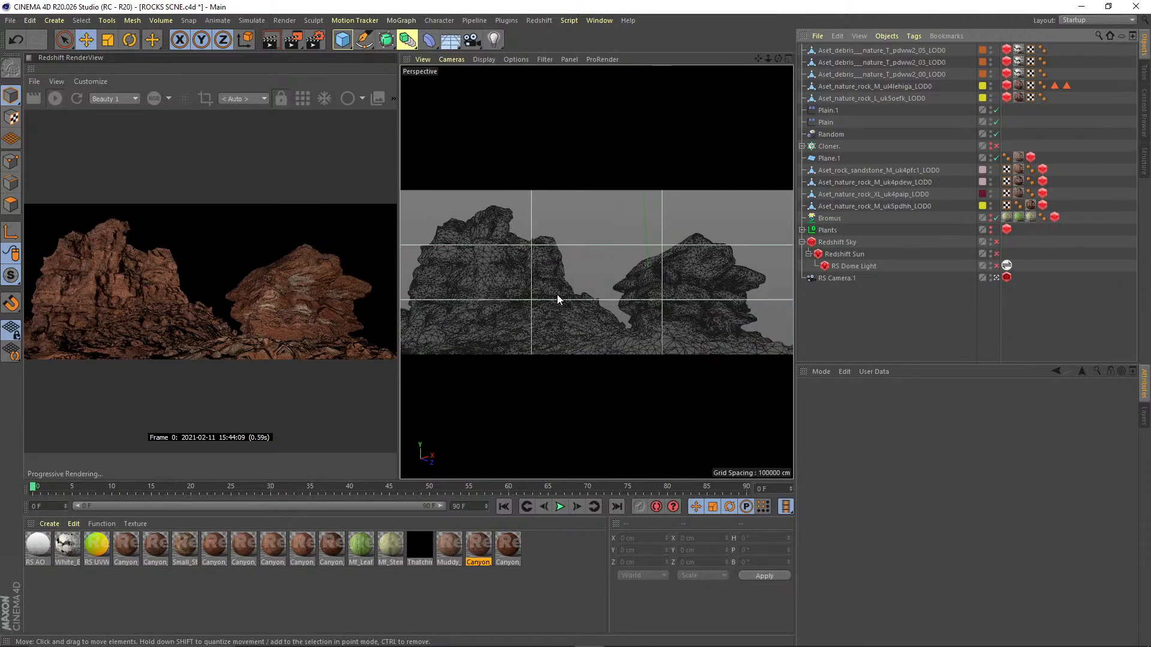
click(1144, 414)
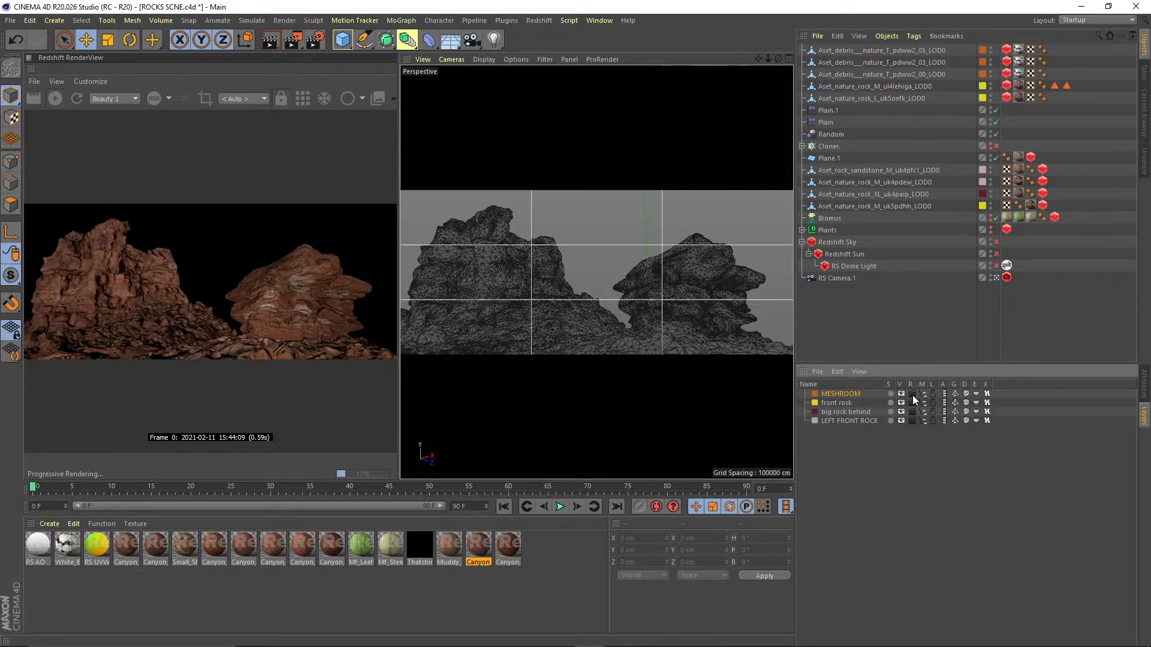
- Examine the MESHROOM debris on the foreground ground close up in the render, and bring the whole image back into frame
scroll(180, 360, up, 3)
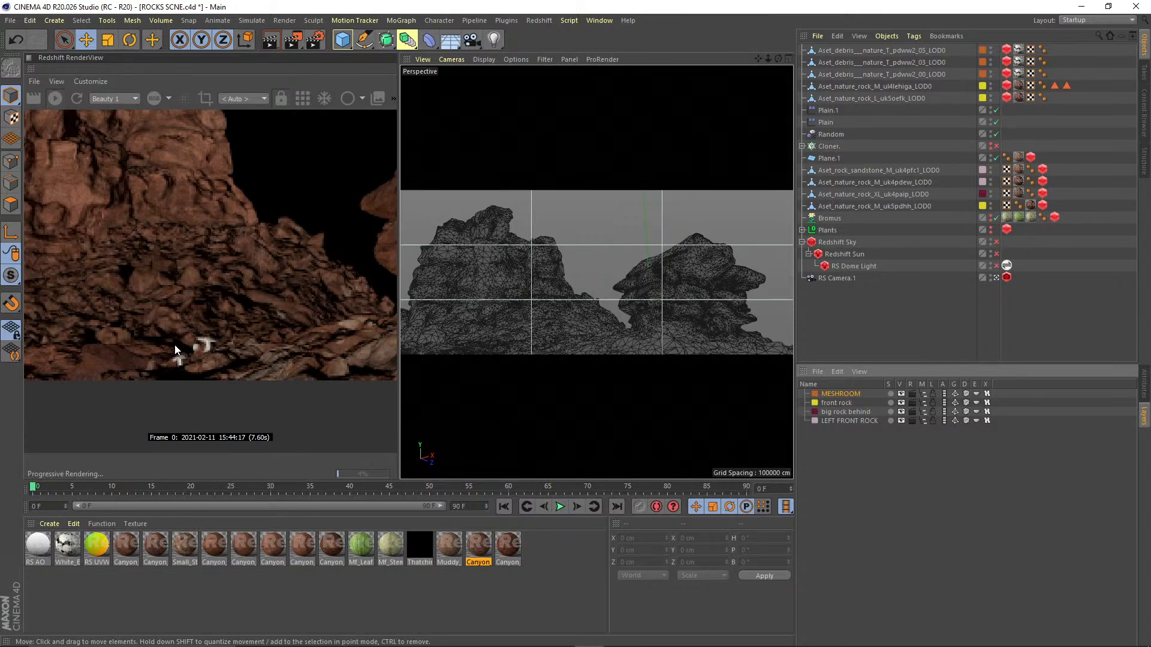
scroll(175, 344, down, 5)
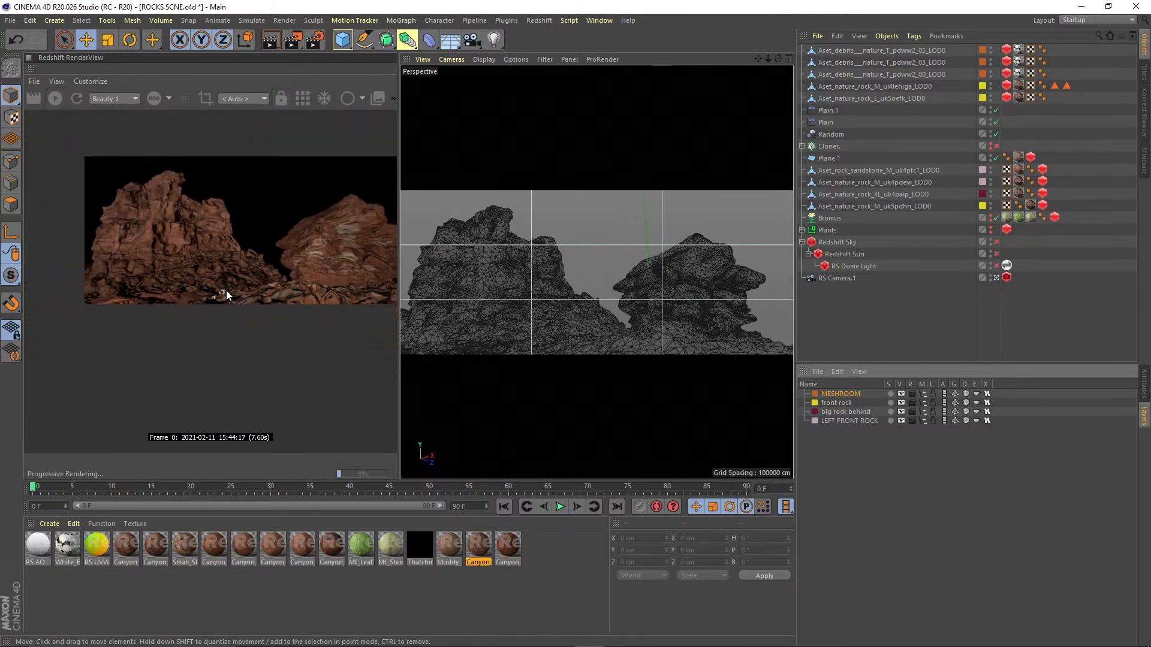
scroll(226, 291, down, 1)
middle_drag(235, 286, 190, 333)
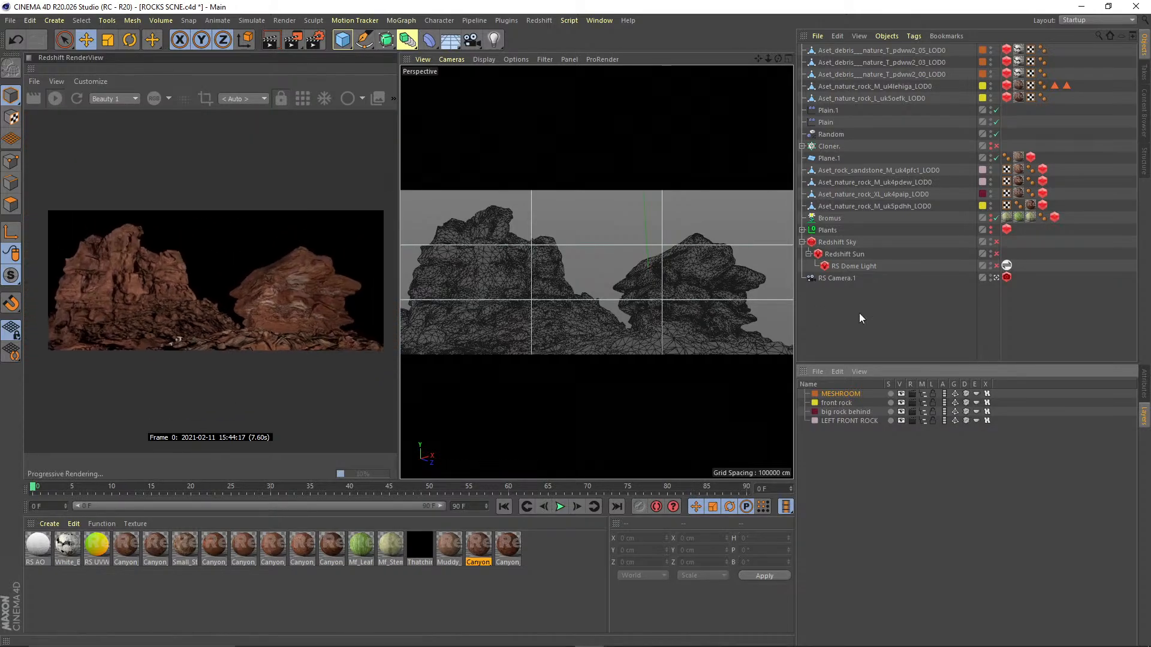
- Collapse the Redshift Sky group, expand the Plants group and enlarge the object list to show all its plant variants
click(802, 242)
click(811, 231)
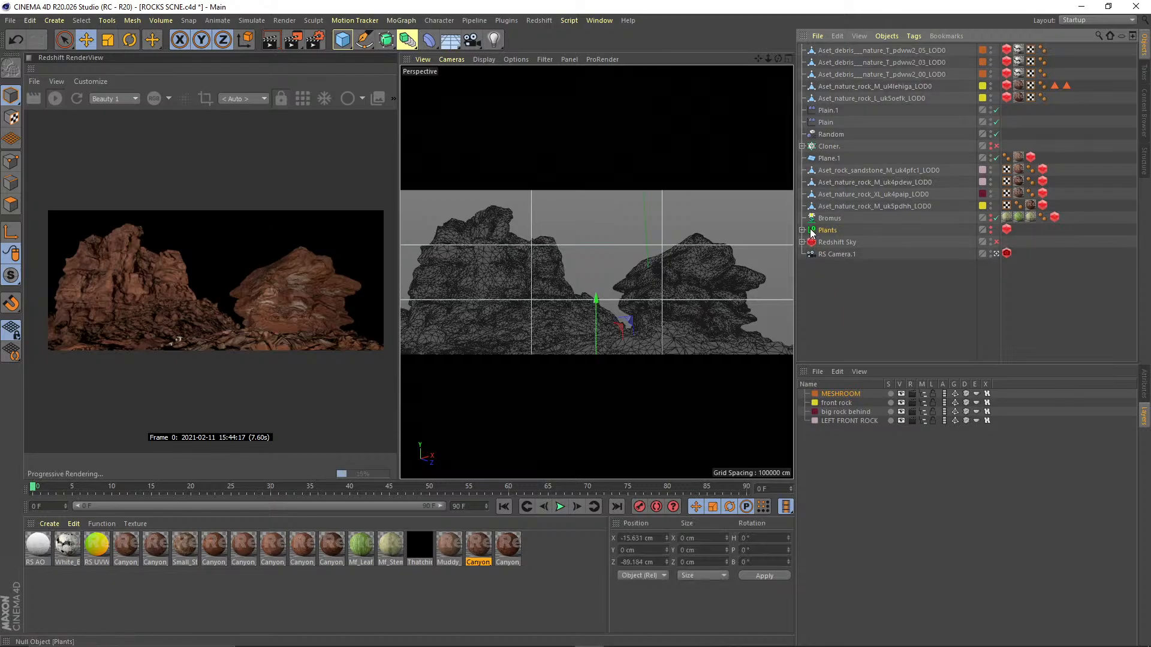
click(802, 230)
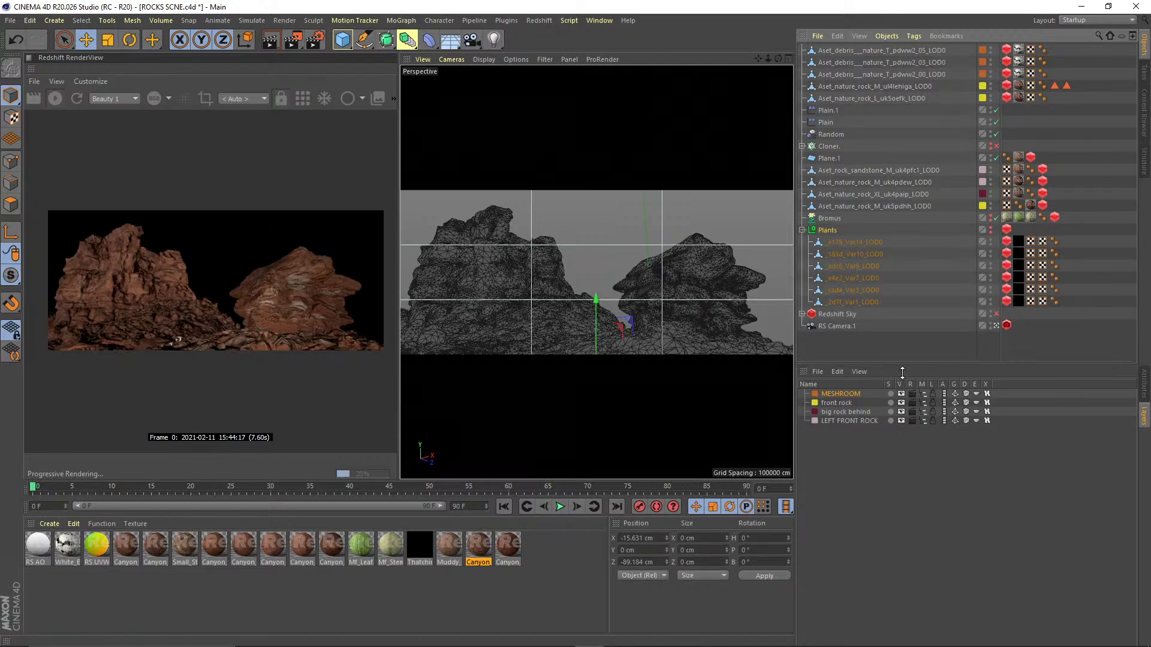
drag(902, 373, 902, 410)
click(944, 359)
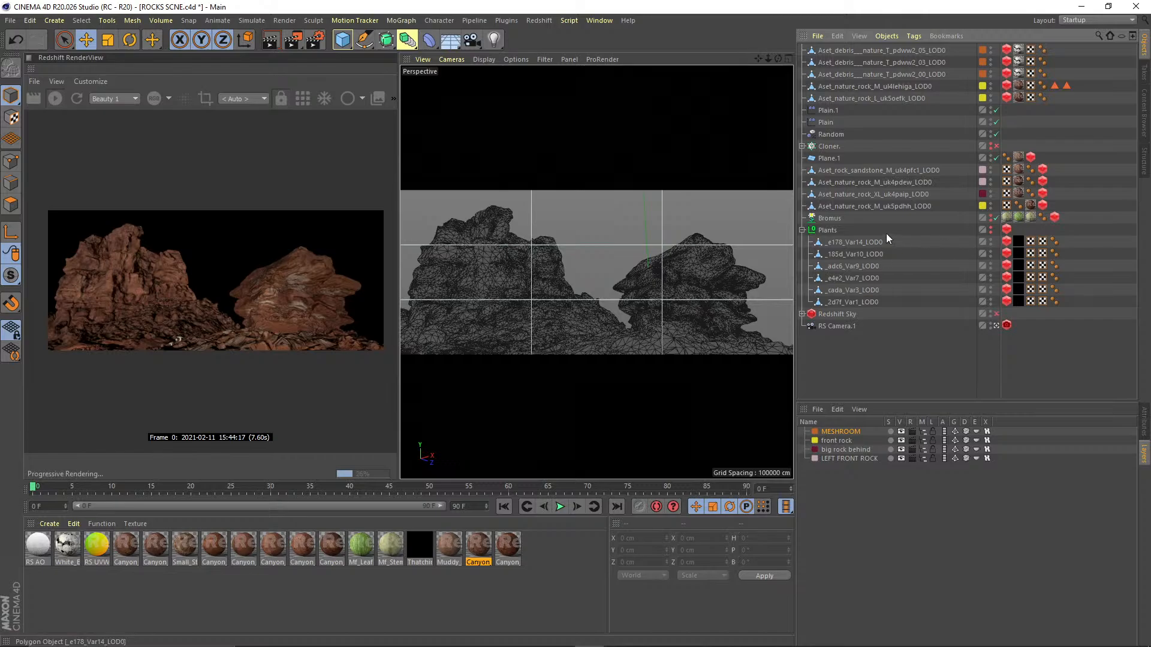
- Make the Plants group visible in both the viewport and the render, and clear the selection
click(862, 229)
click(989, 229)
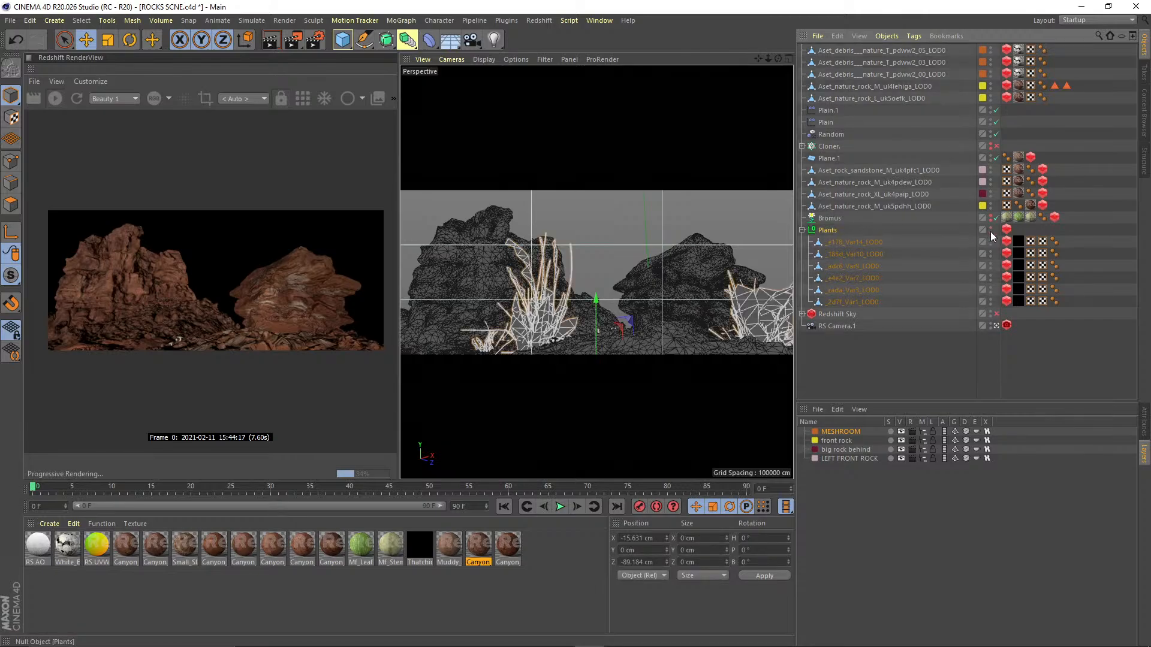
click(917, 386)
- Examine the placed plants on the foreground rocks from outside the camera, and return to the RS Camera.1 view
click(997, 325)
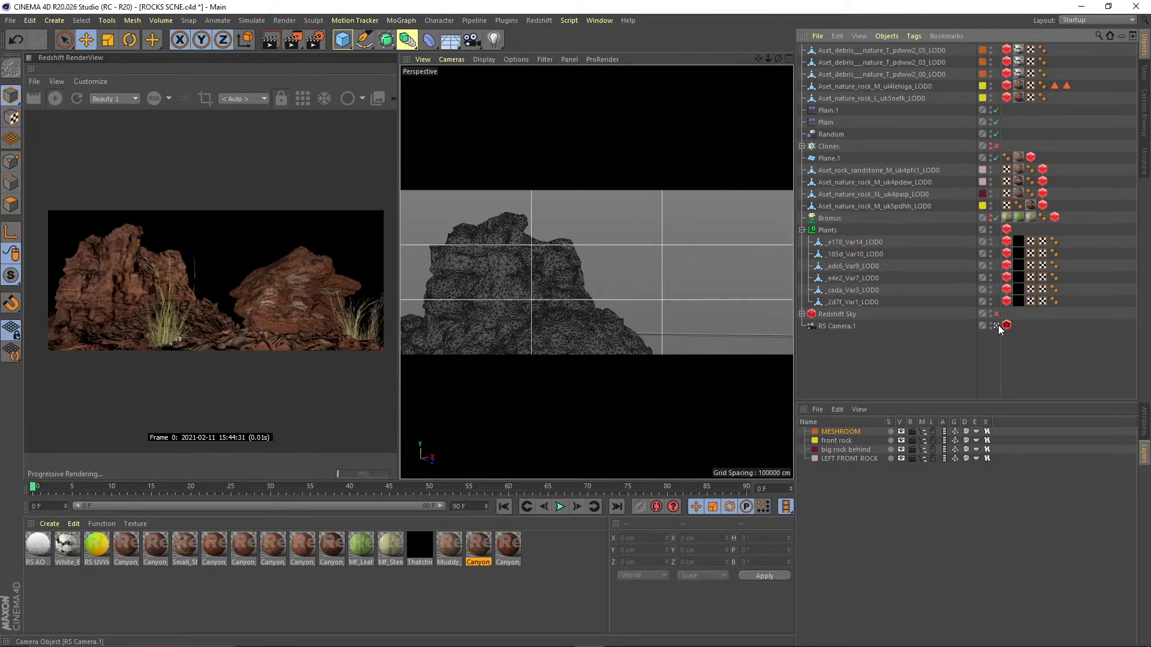
click(997, 325)
alt+middle_drag(598, 272, 606, 193)
alt+right_drag(623, 248, 790, 226)
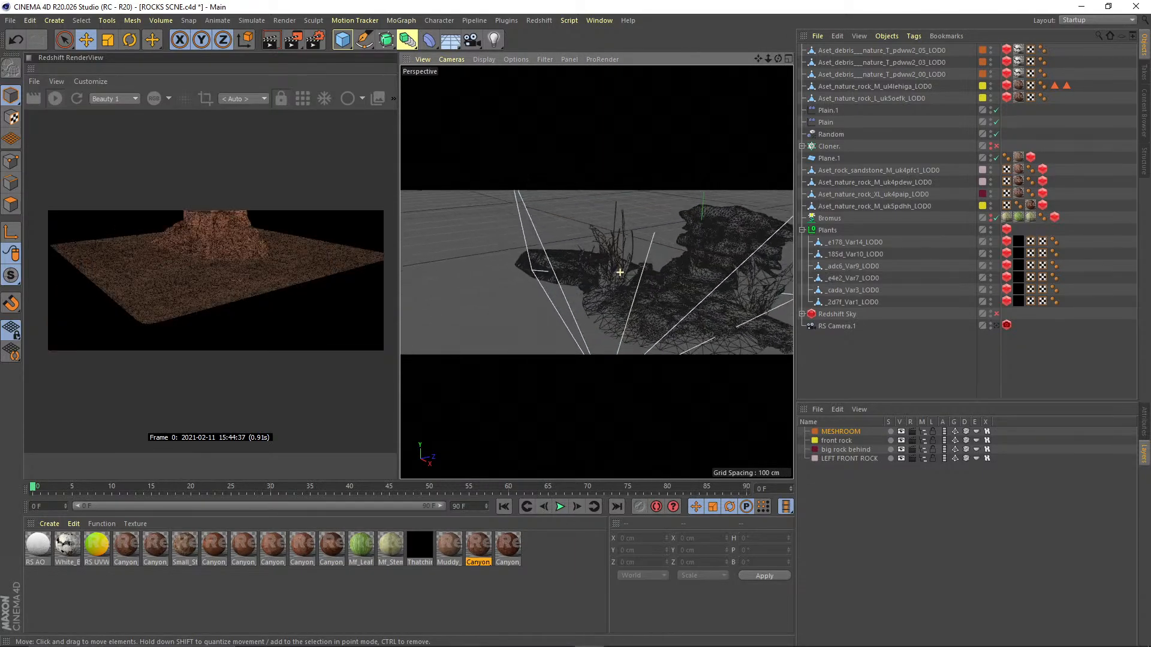
alt+right_drag(620, 272, 666, 270)
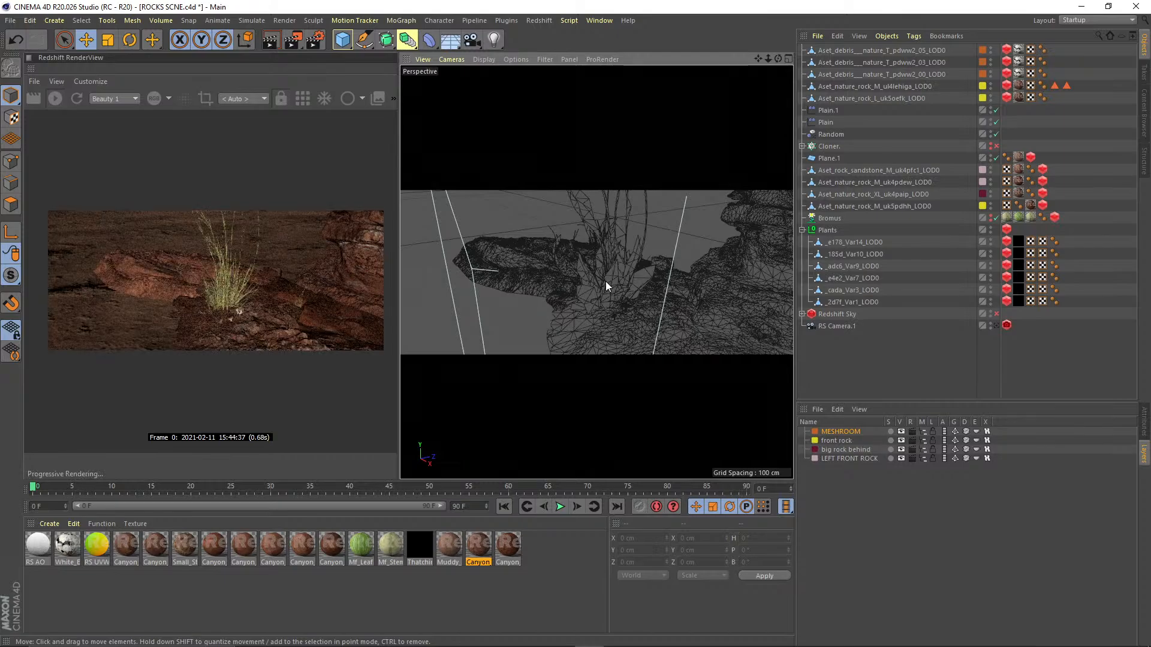
alt+drag(605, 281, 786, 269)
mouse_move(603, 287)
alt+mouse_down()
mouse_move(673, 272)
mouse_move(642, 293)
mouse_move(649, 276)
mouse_move(602, 275)
alt+mouse_up()
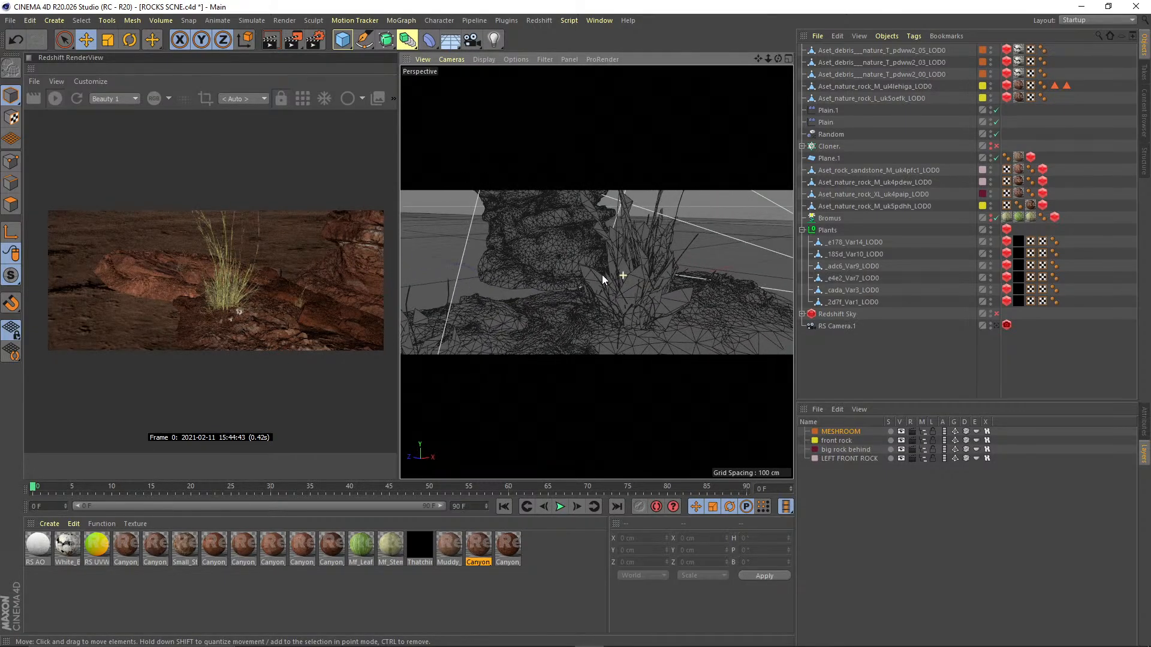
click(995, 326)
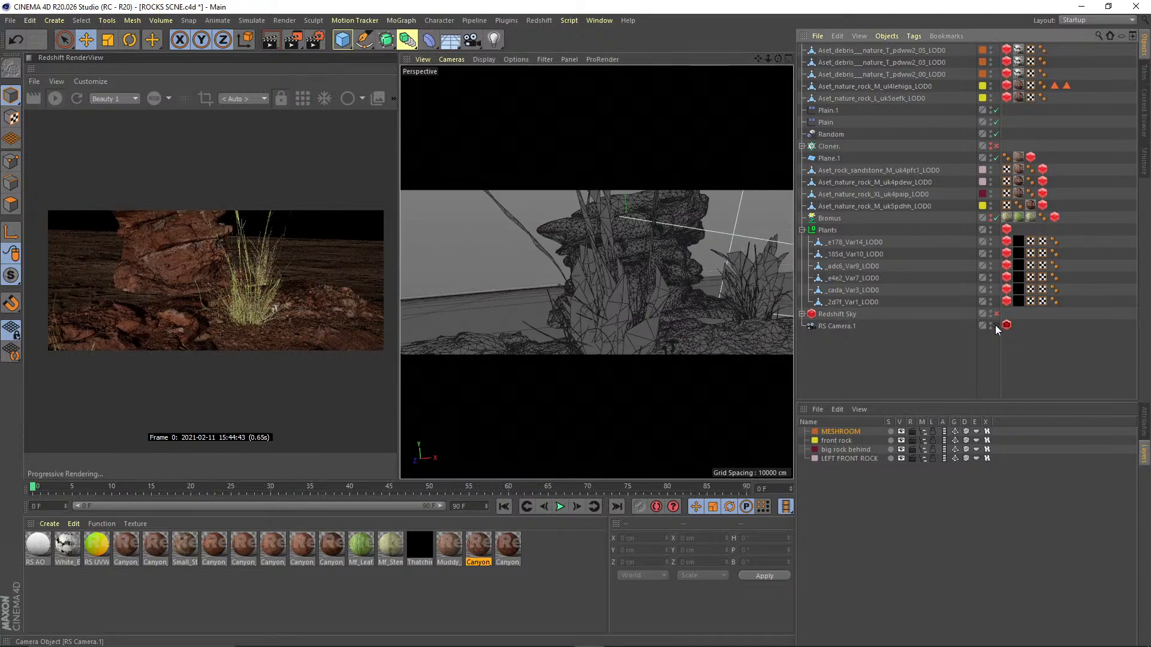
click(995, 325)
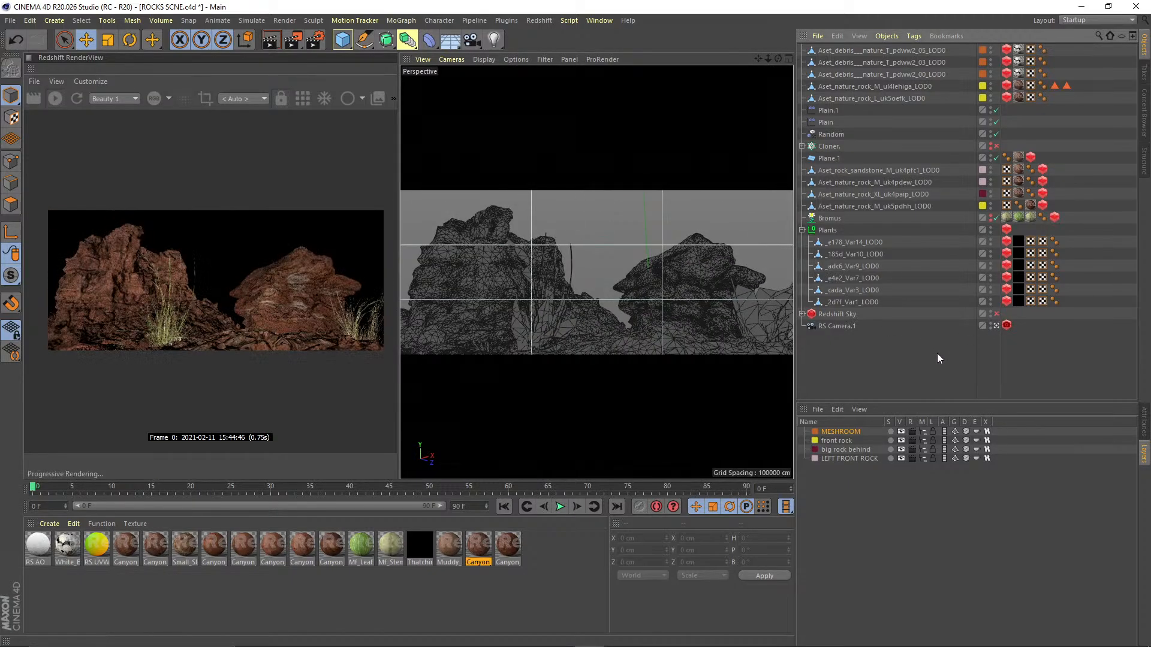
- Collapse the Plants group, select the Bromus grass, check the Forester r20 plugin's object types, and make the grass visible
click(802, 230)
click(915, 217)
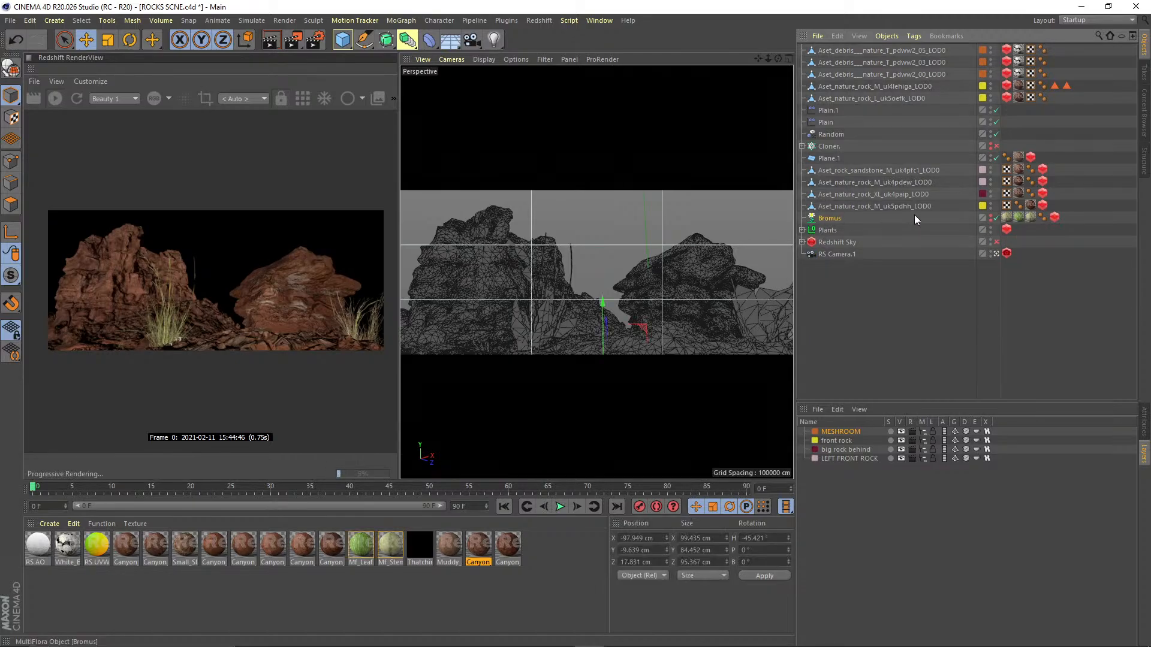
click(527, 22)
mouse_move(520, 52)
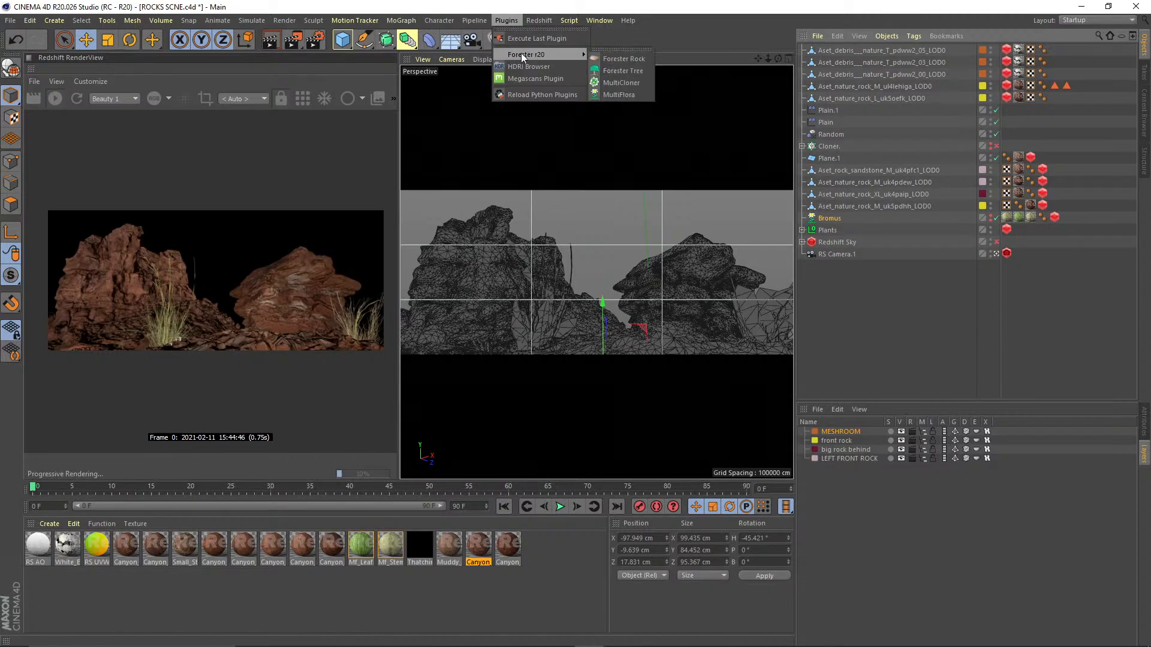
click(757, 114)
click(990, 217)
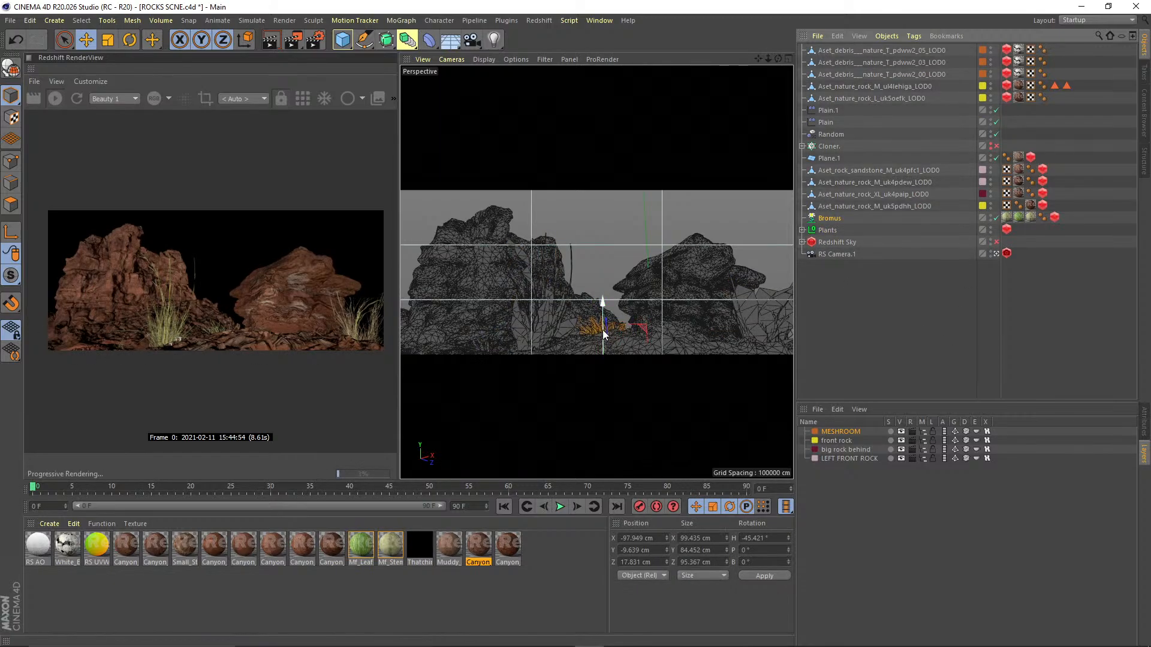
- Clear the selection, expand the Redshift Sky group and enable only the RS Dome Light
click(902, 291)
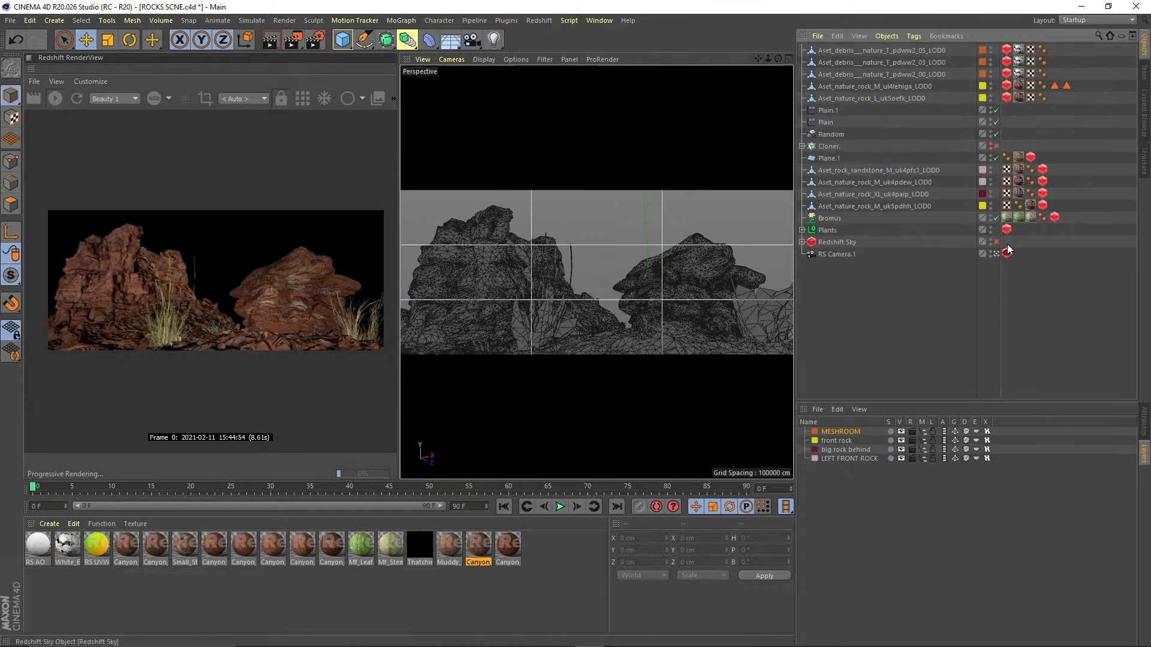
click(802, 241)
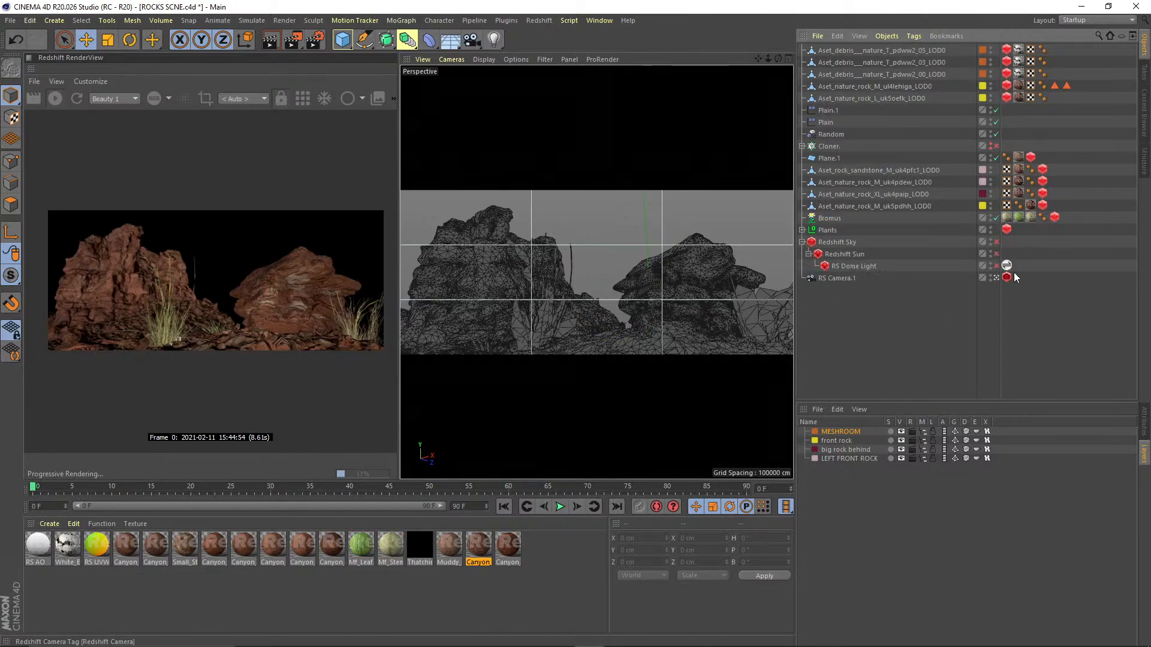
click(997, 266)
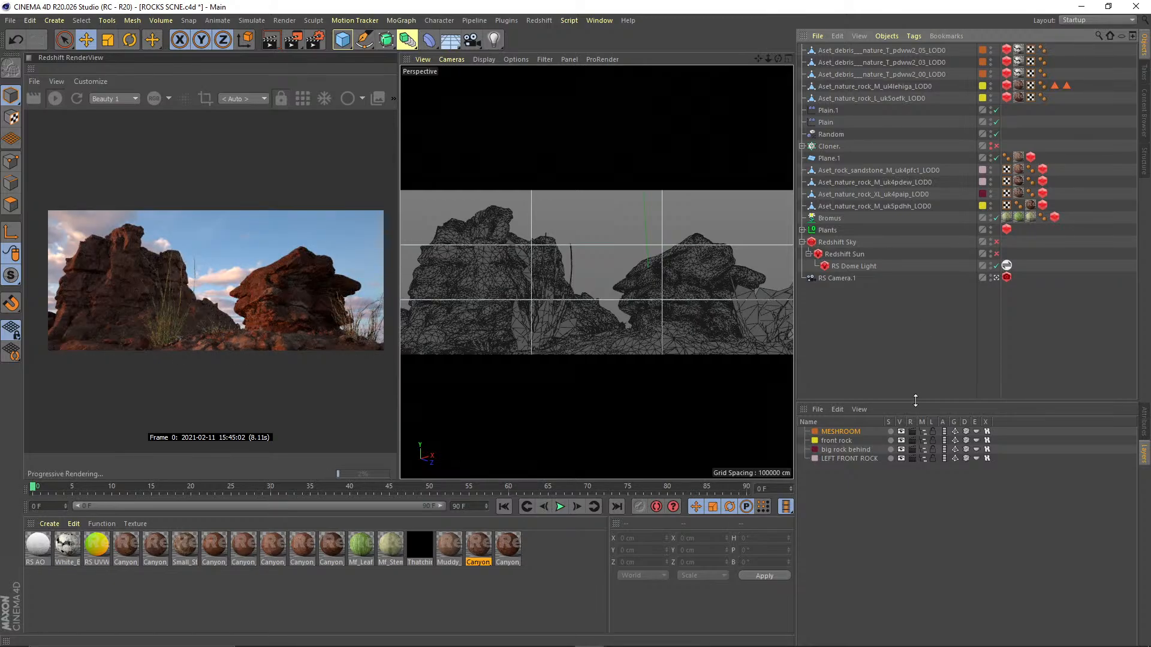
- Select the RS Dome Light, examine its lighting on the rocks and sky in the render, and show its general attributes
drag(916, 400, 915, 398)
drag(854, 268, 858, 239)
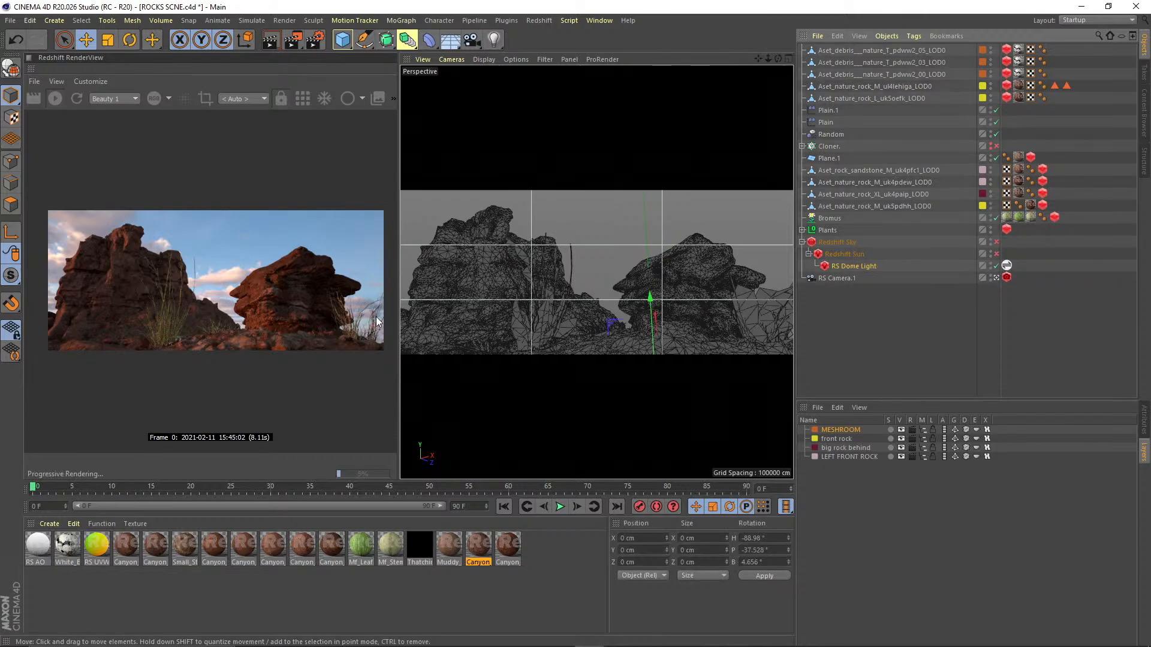
scroll(229, 300, up, 4)
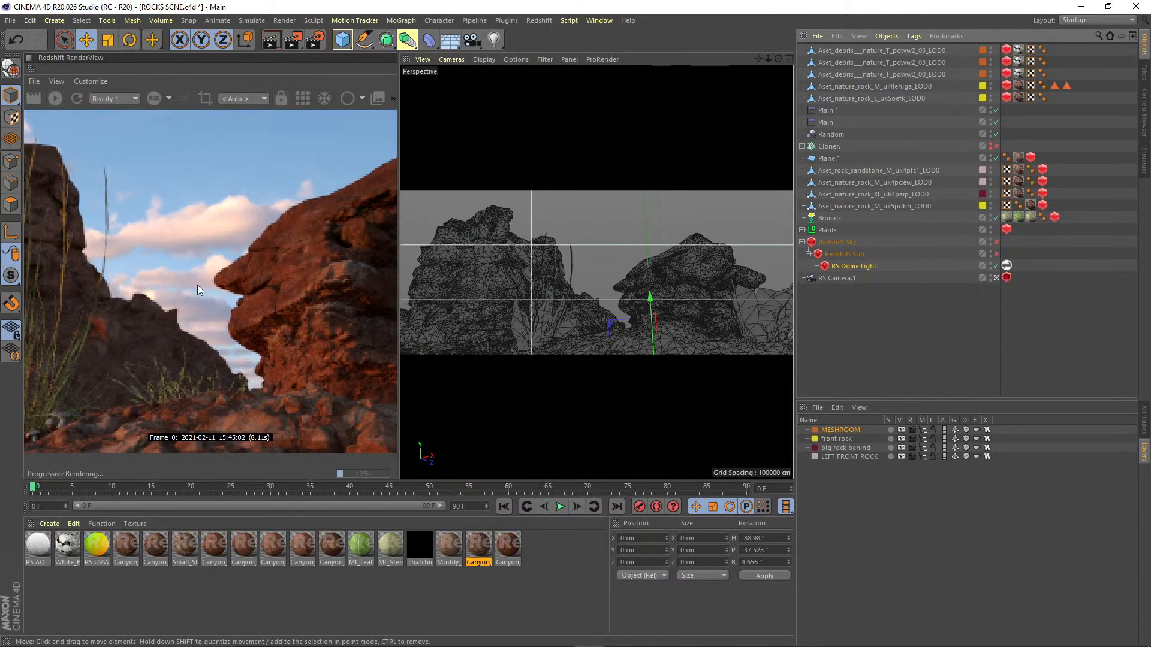
scroll(207, 292, down, 4)
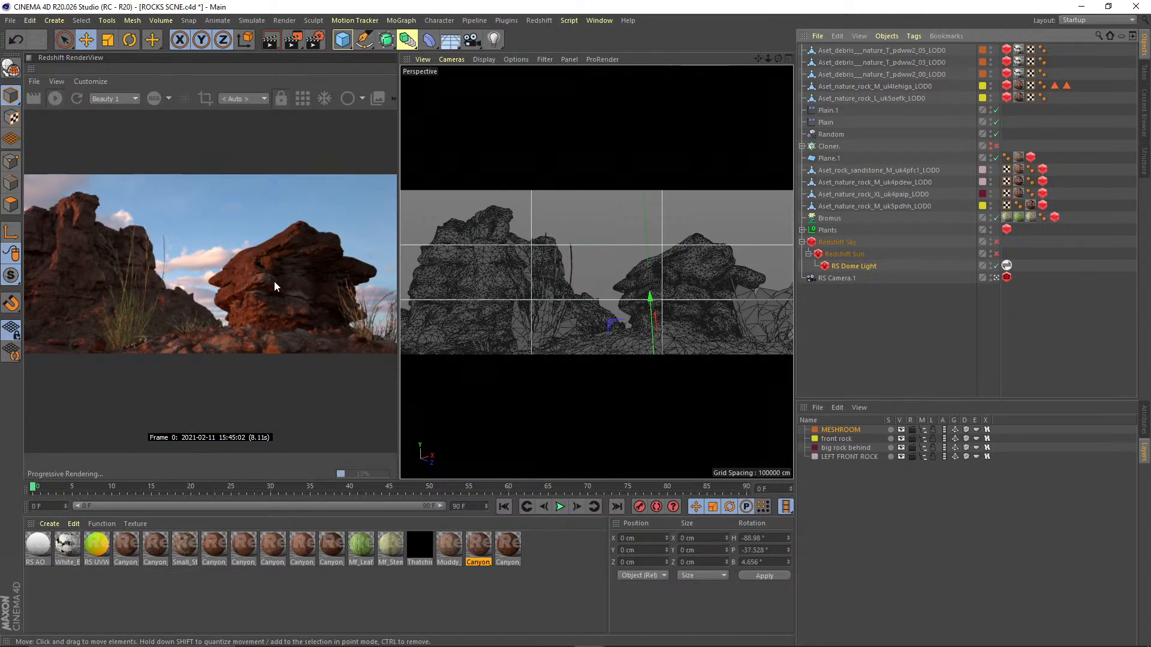
scroll(274, 282, down, 2)
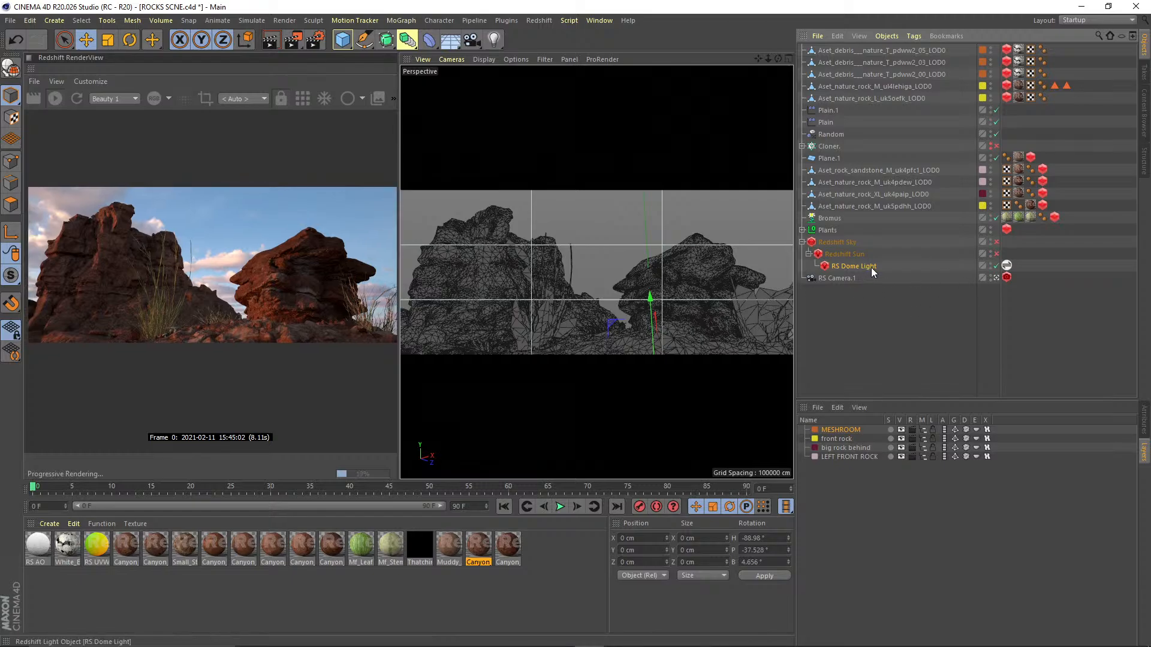
click(1144, 421)
drag(1051, 398, 1051, 351)
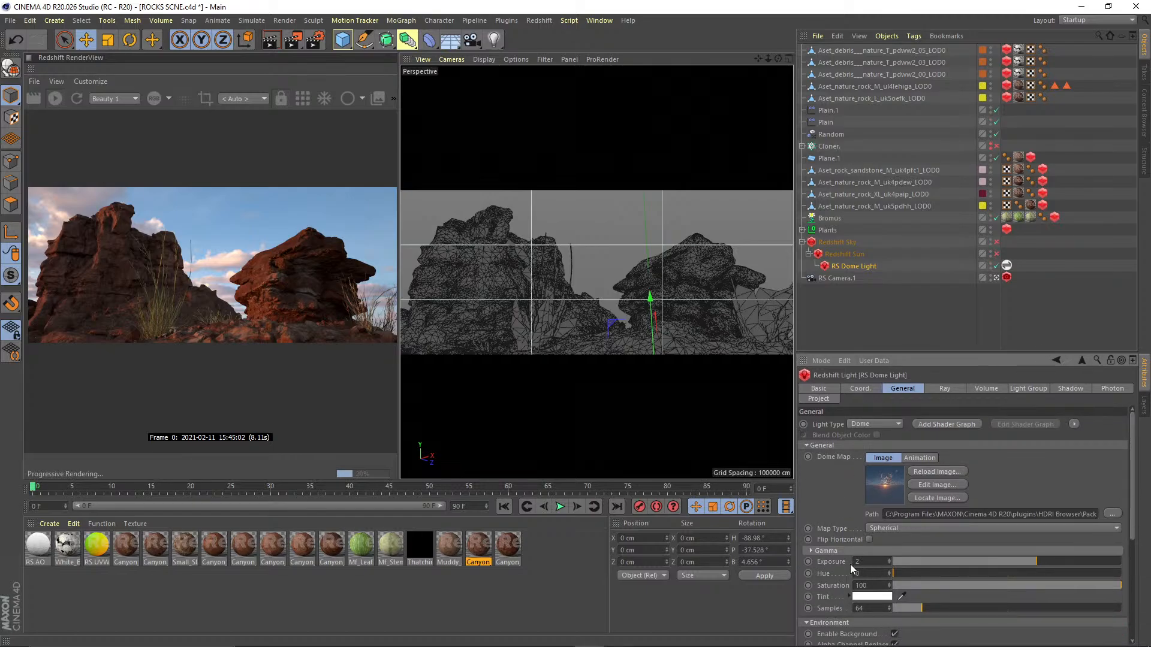
- Reset the dome light's exposure to 0, and raise it to 5 to compare the brightness in the render
drag(843, 495, 843, 460)
right_click(889, 527)
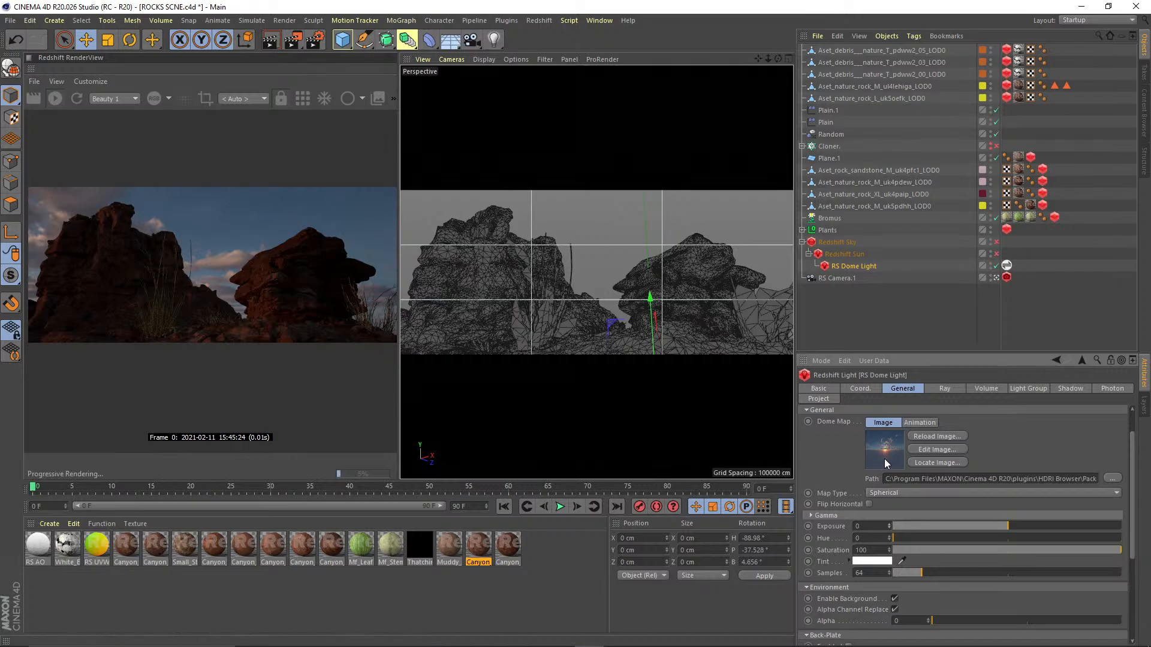
click(871, 528)
text(5)
key(Return)
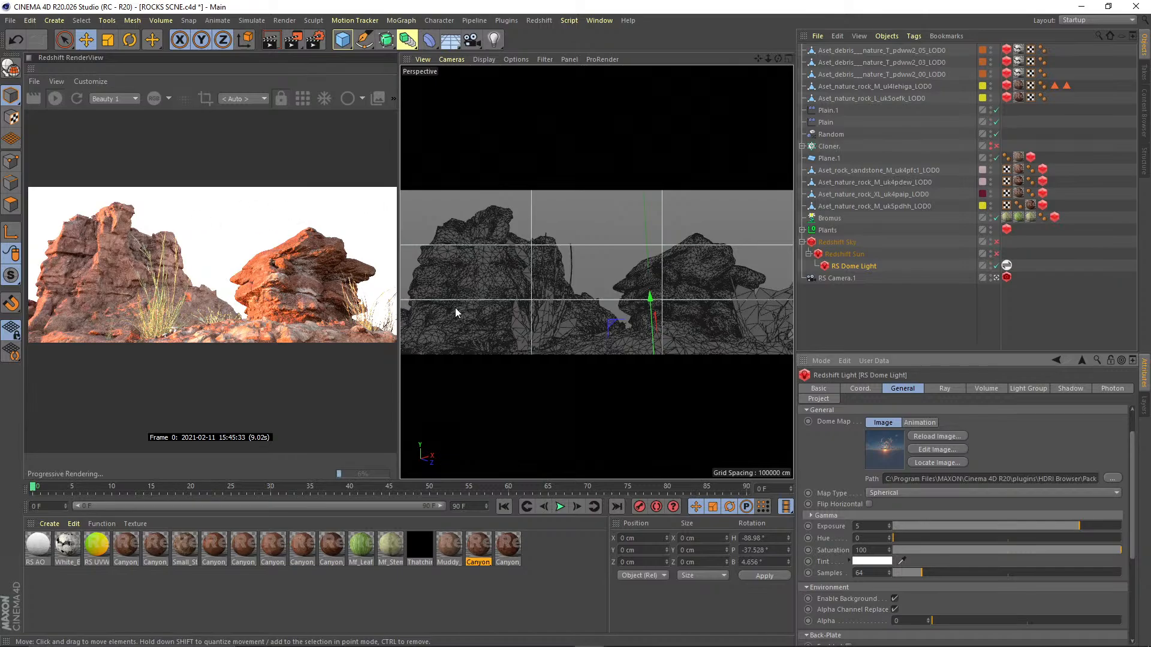
- Try an exposure of 3 on the dome light, and set it back to 2
double_click(864, 527)
text(3)
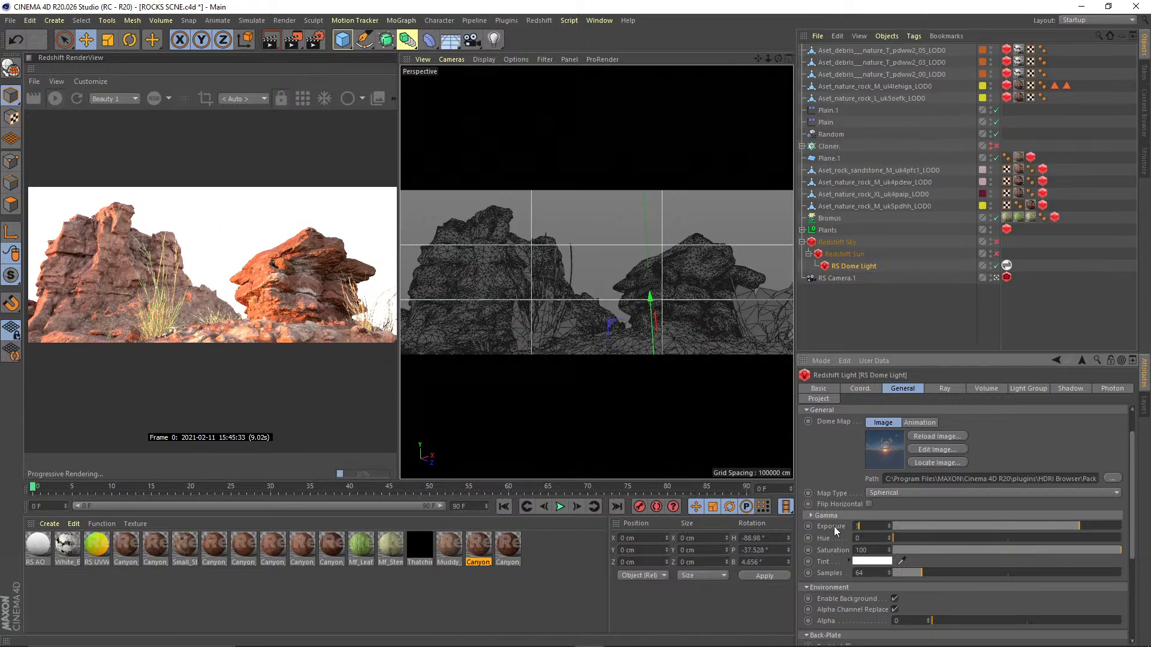
key(Return)
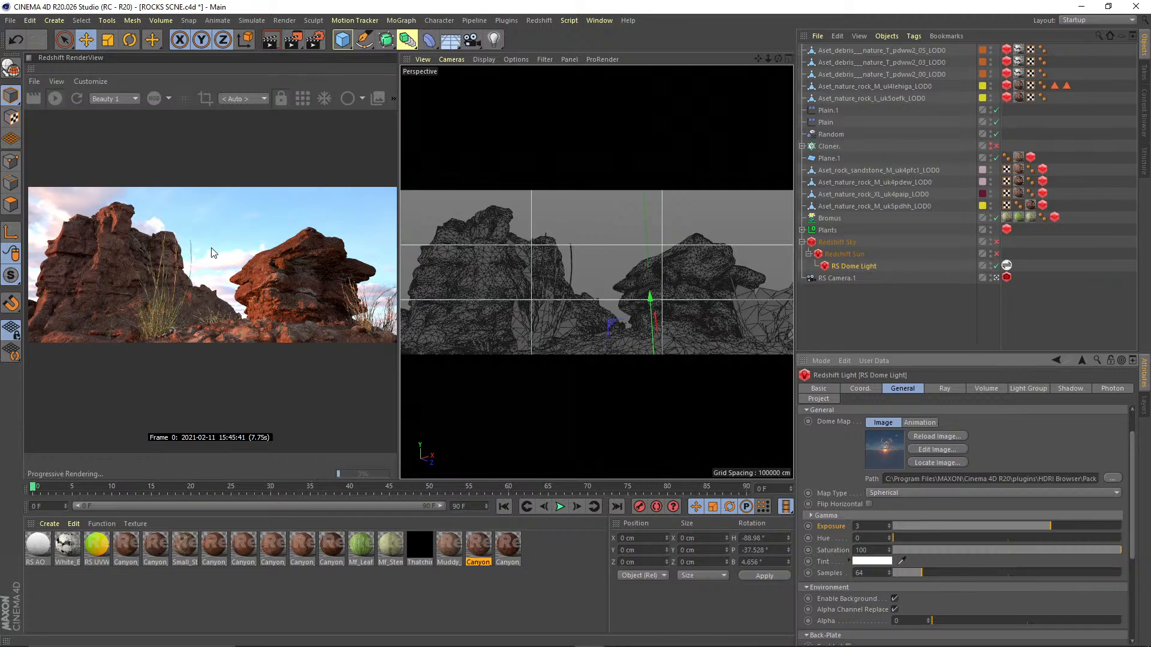
double_click(857, 527)
key(Return)
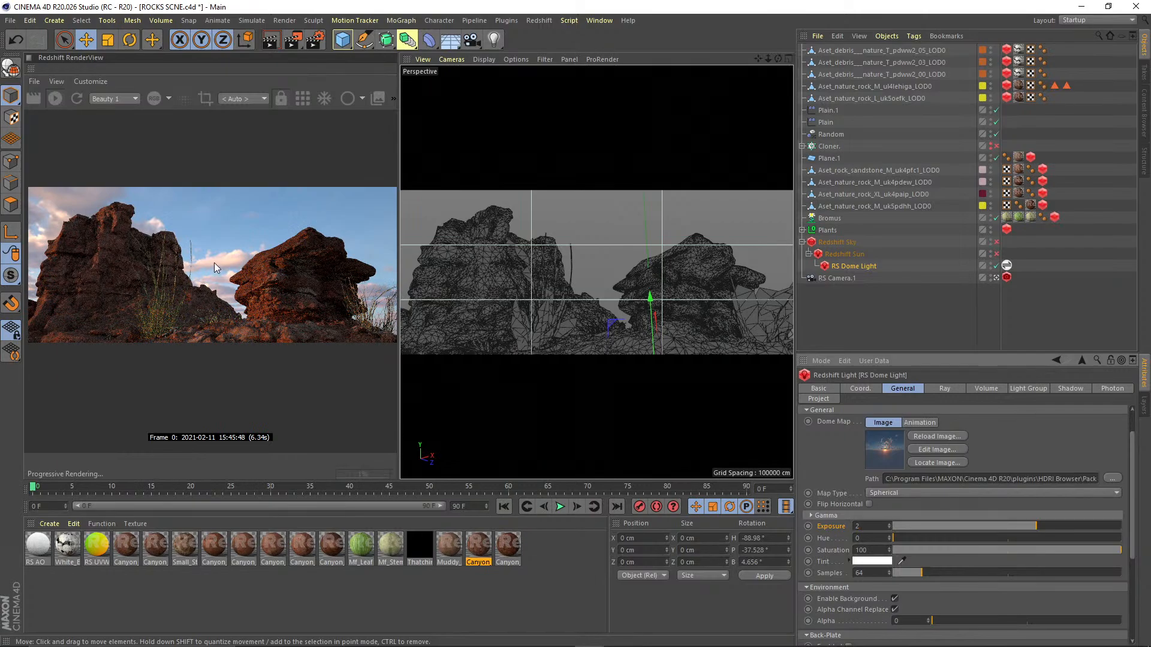
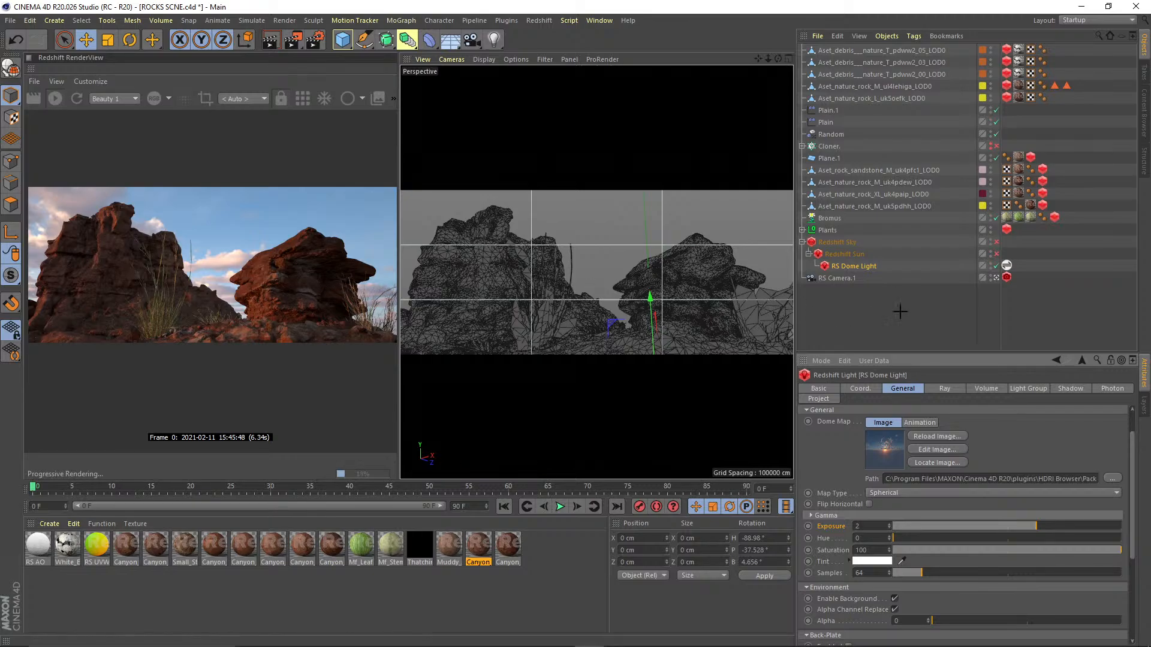
- Enable the Redshift Sky and the Redshift Sun alongside the dome light, and clear the selection
click(830, 244)
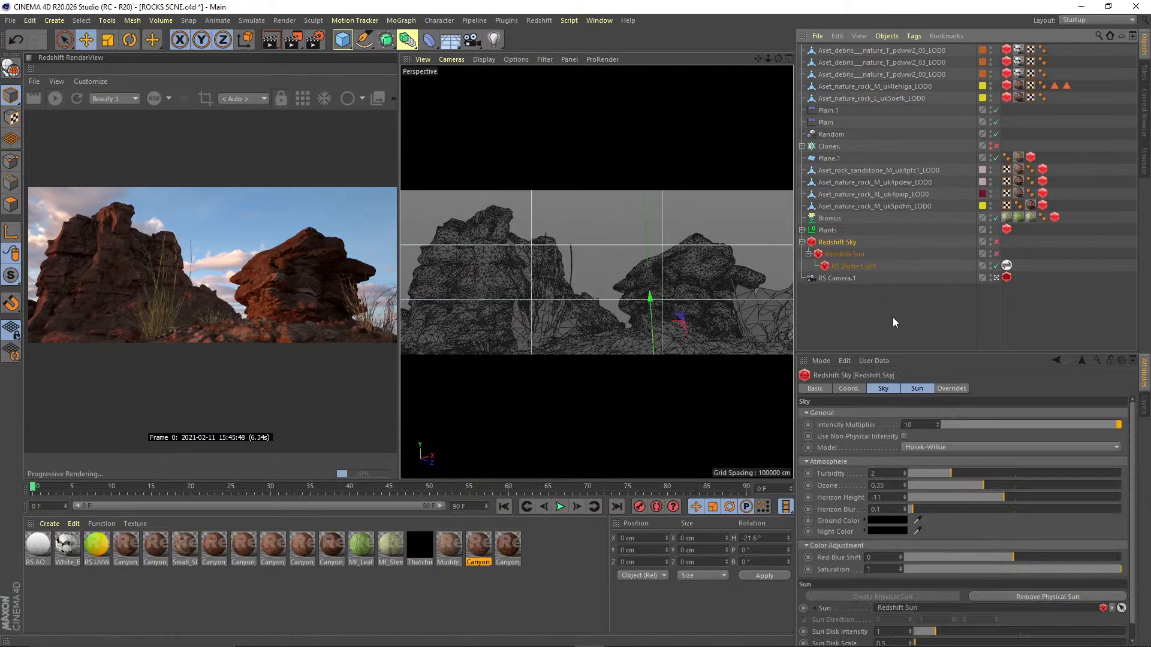
click(893, 318)
click(838, 243)
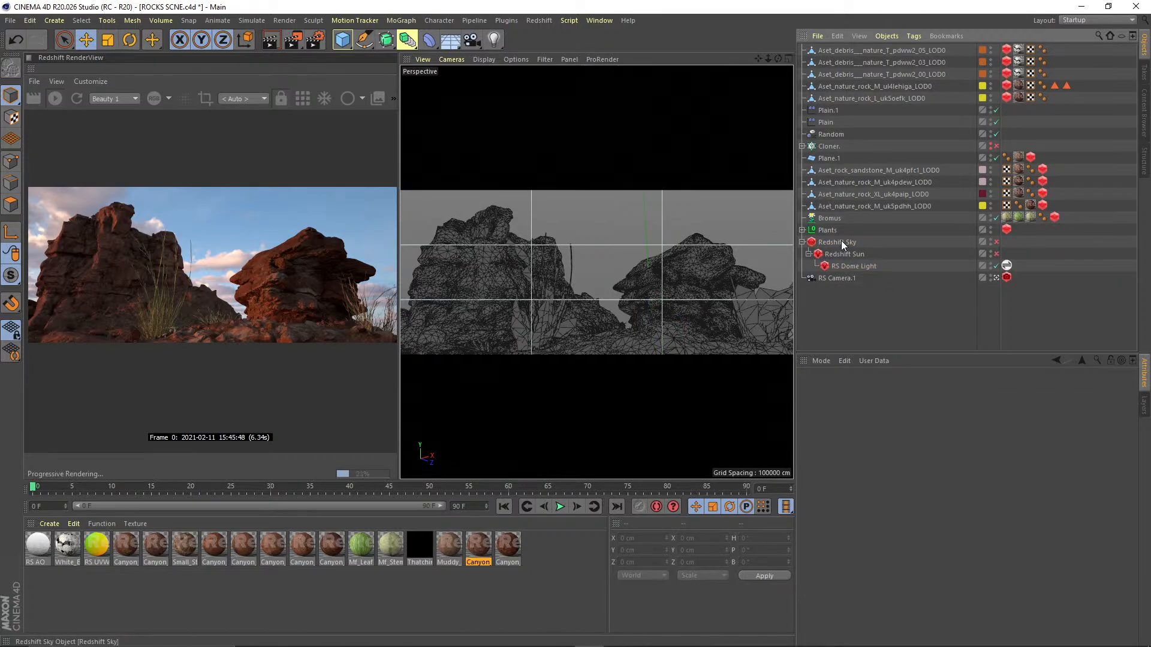
click(996, 242)
click(997, 254)
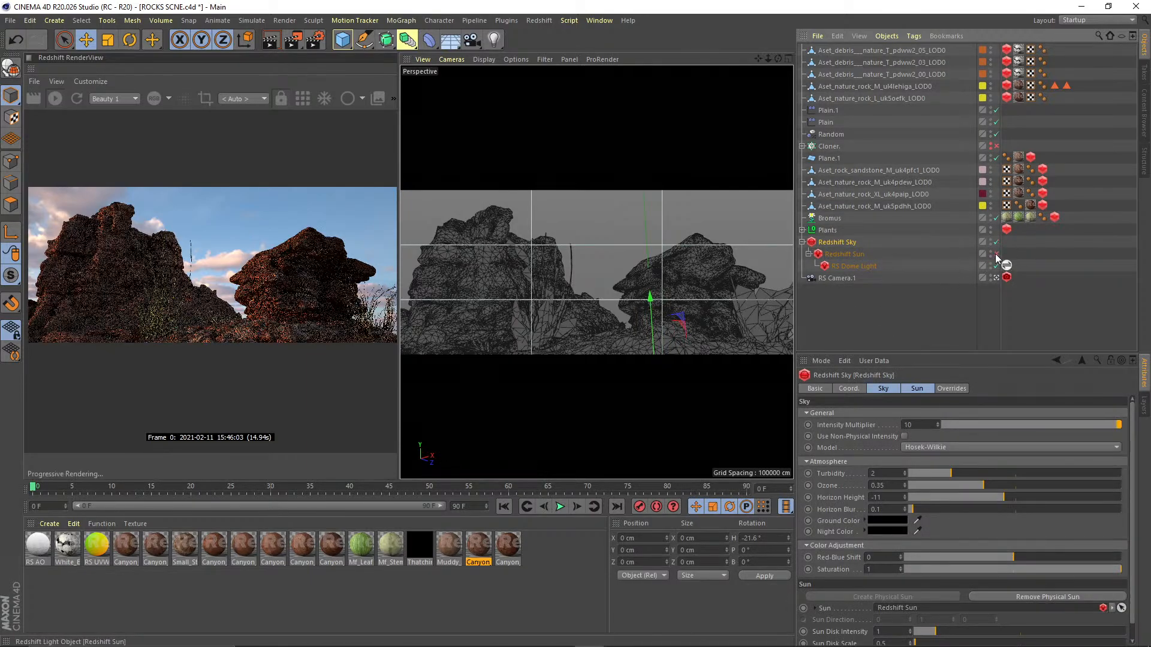
click(939, 300)
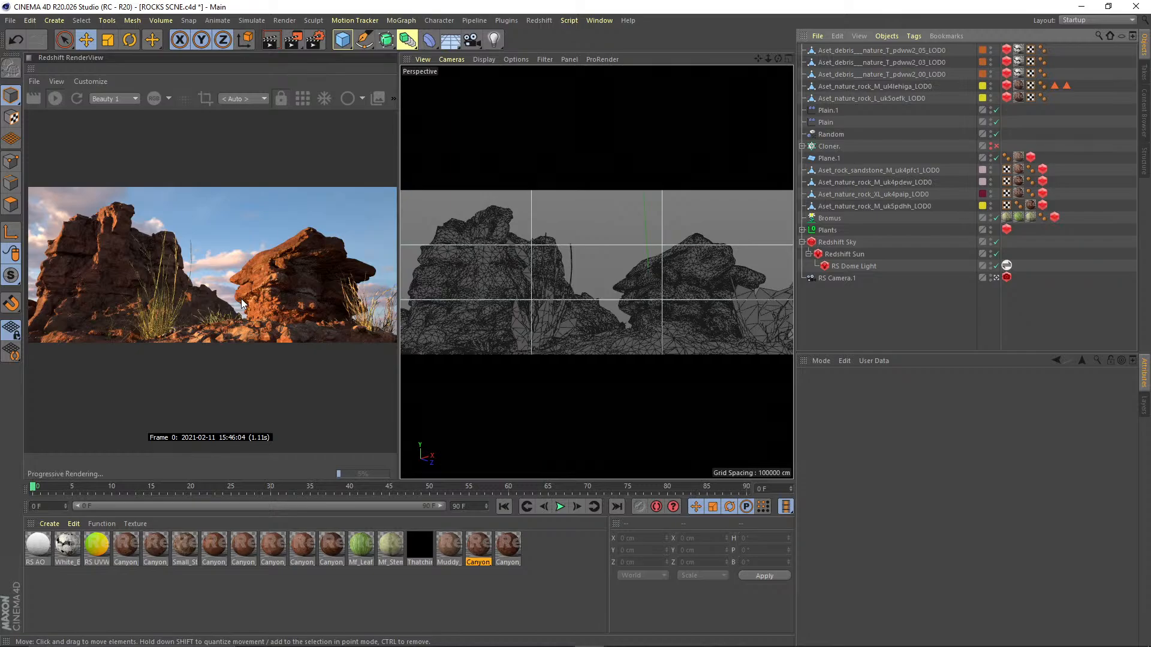
- Compare the attributes of the Redshift Sun with those of the Redshift Sky
drag(897, 351, 898, 373)
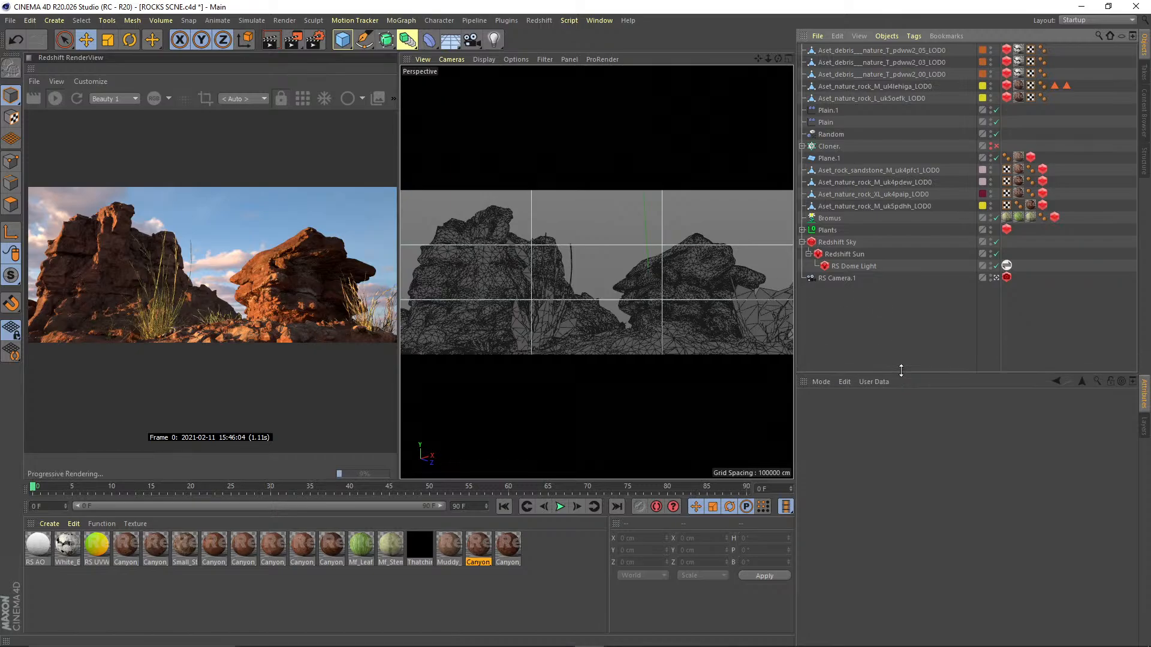
click(829, 242)
click(849, 255)
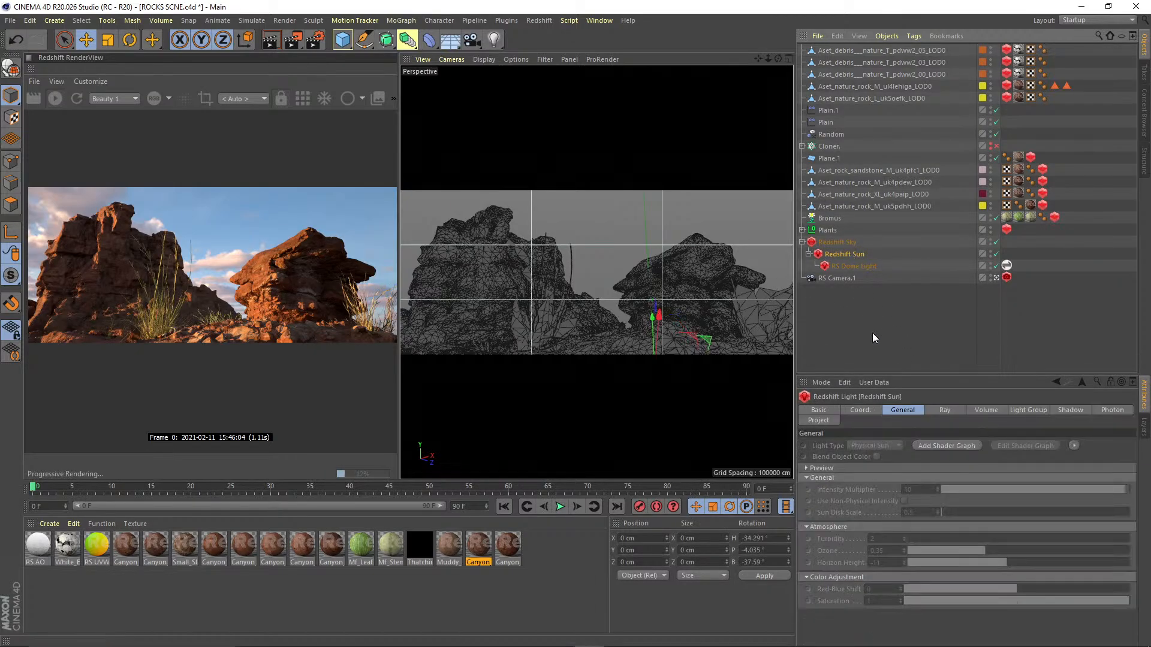
click(872, 333)
click(844, 245)
click(847, 254)
click(848, 243)
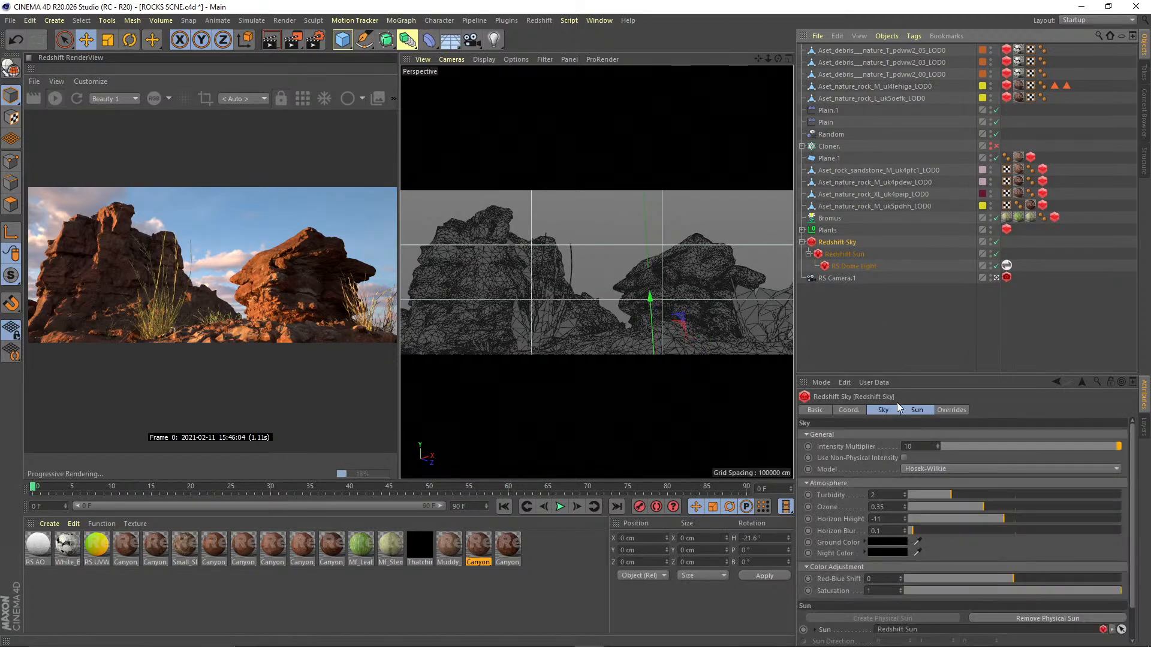
- Try an Intensity Multiplier of 1 on the Redshift Sky, undo the change, and clear the selection
drag(916, 373, 914, 347)
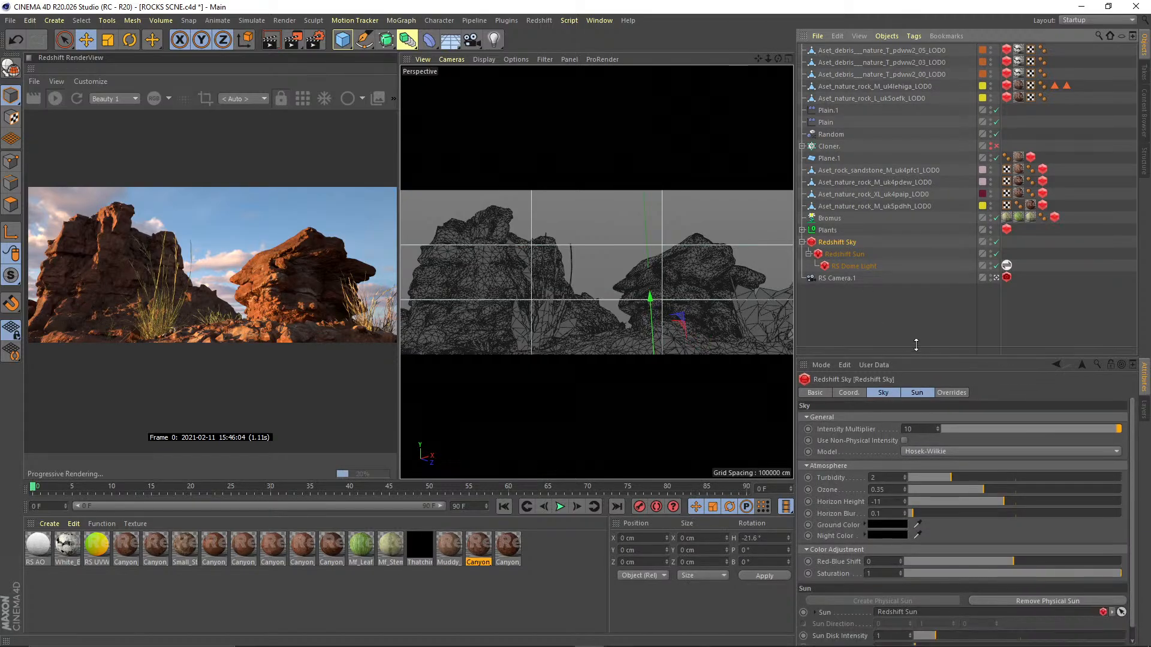
double_click(909, 421)
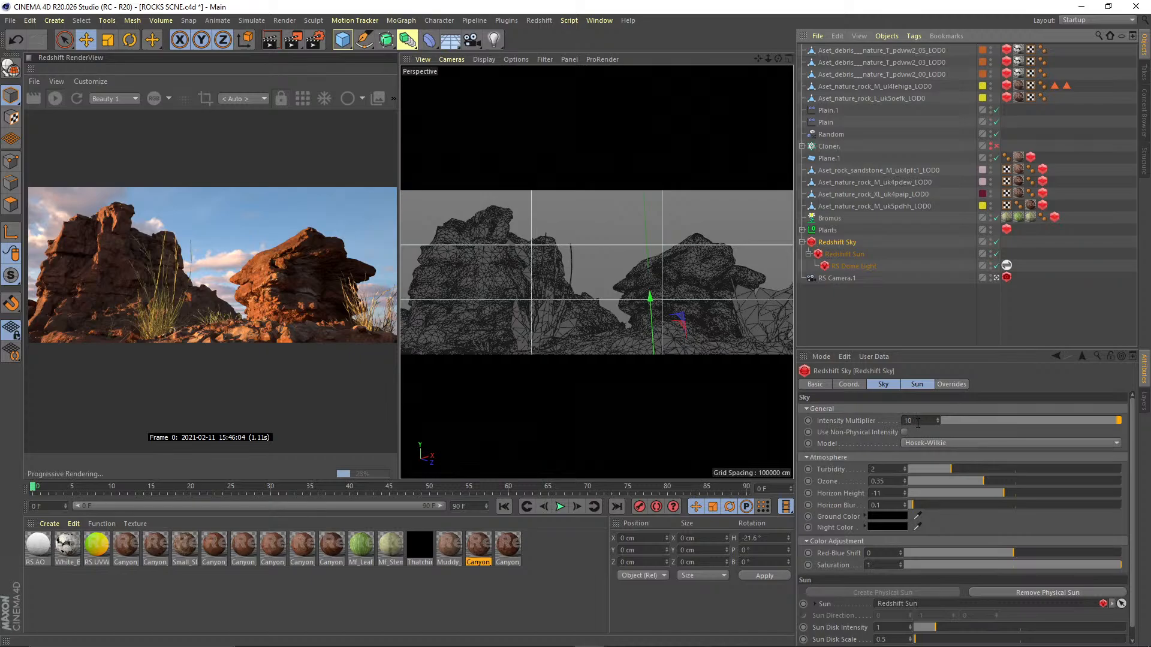
text(1)
key(Return)
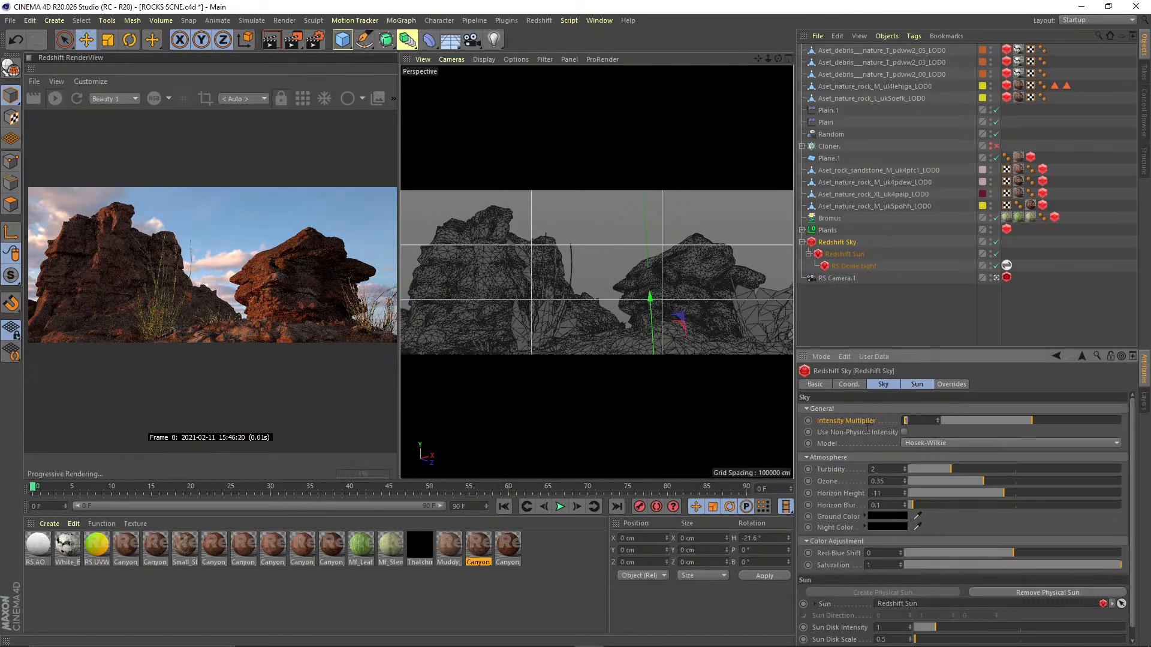
key(ctrl+z)
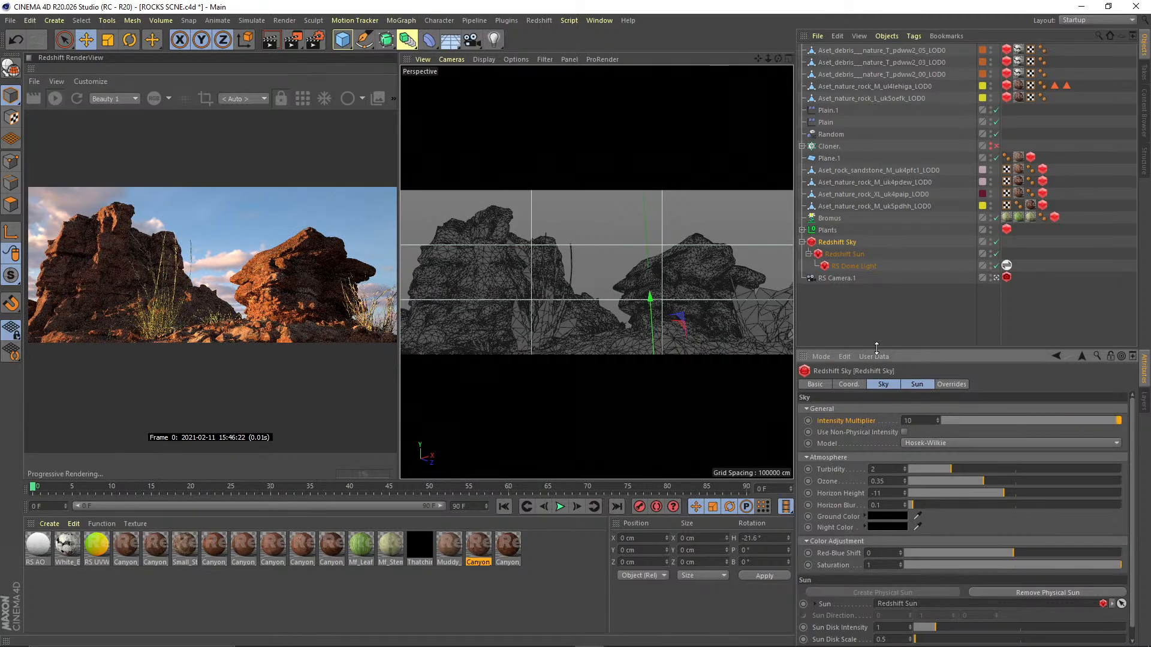
drag(886, 350, 886, 381)
click(886, 342)
- Examine the combined sun and dome lighting on the rocks and grass close up in the render view
scroll(306, 274, up, 4)
scroll(257, 276, down, 3)
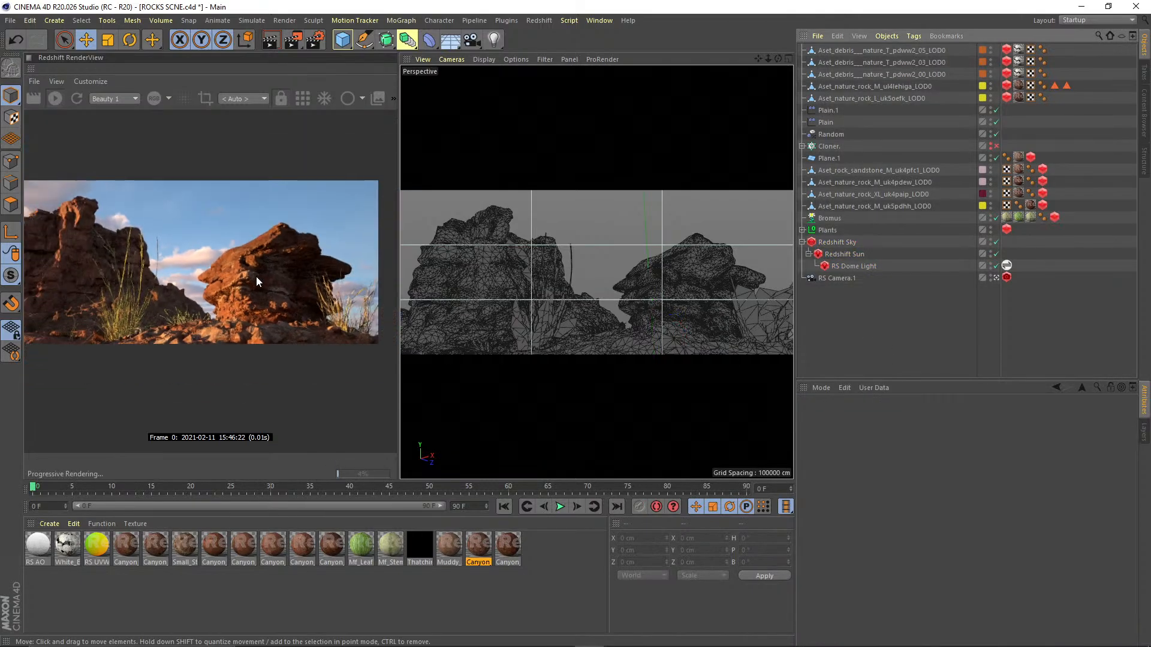
drag(256, 276, 150, 275)
scroll(150, 276, up, 3)
scroll(227, 278, down, 3)
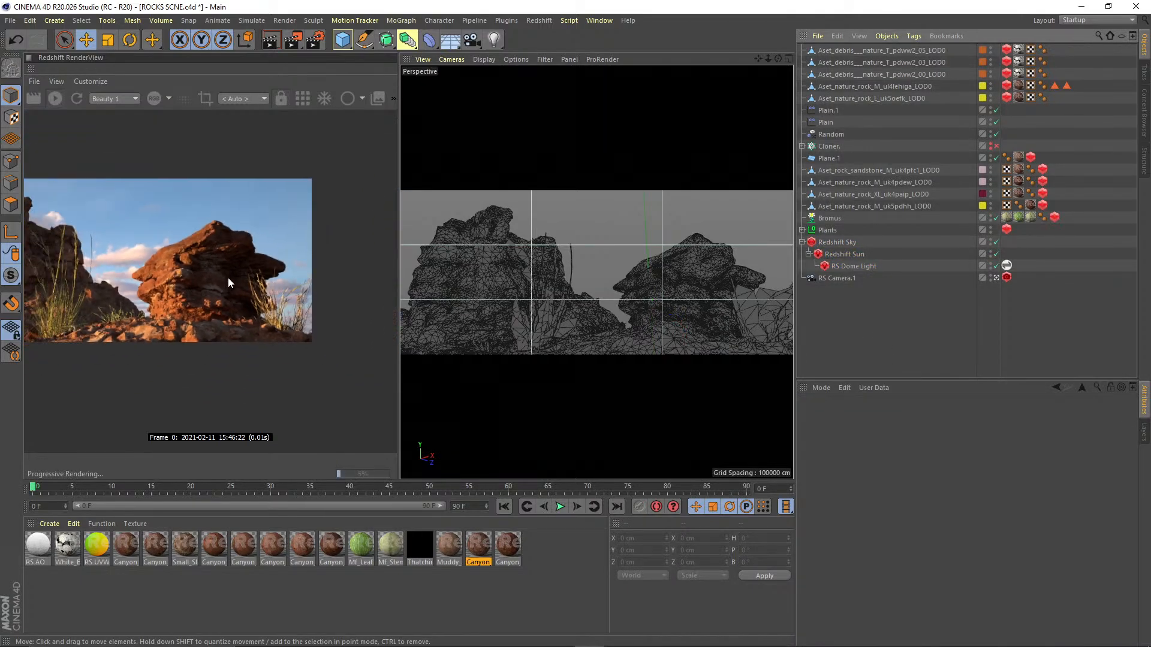
scroll(228, 278, up, 2)
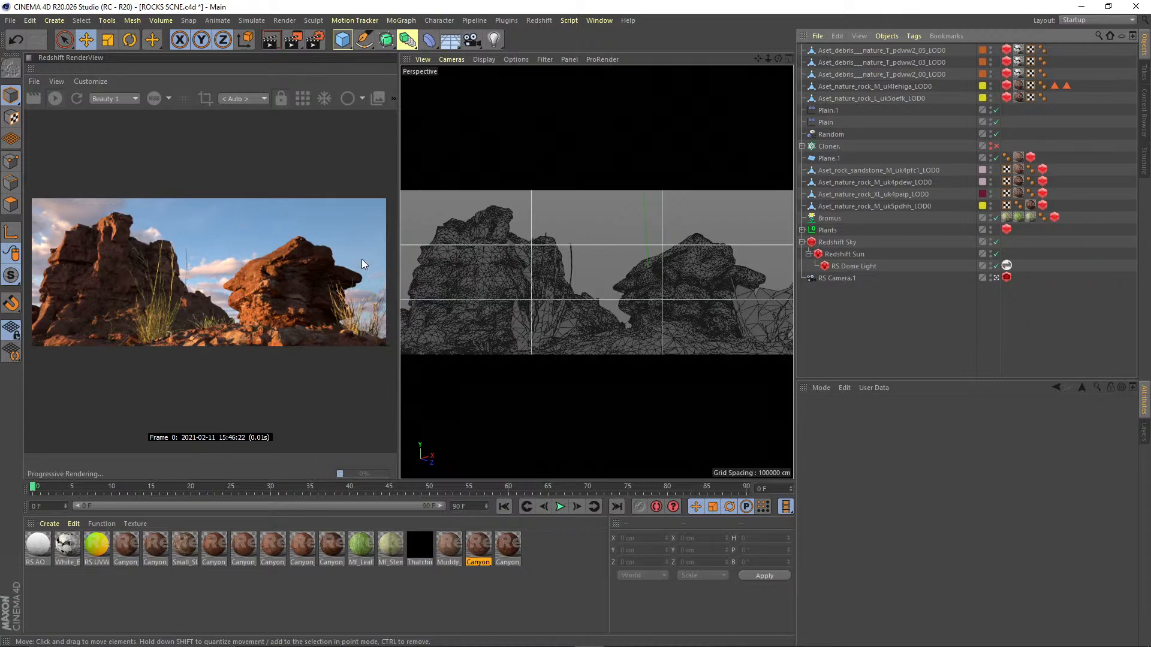
scroll(171, 284, up, 2)
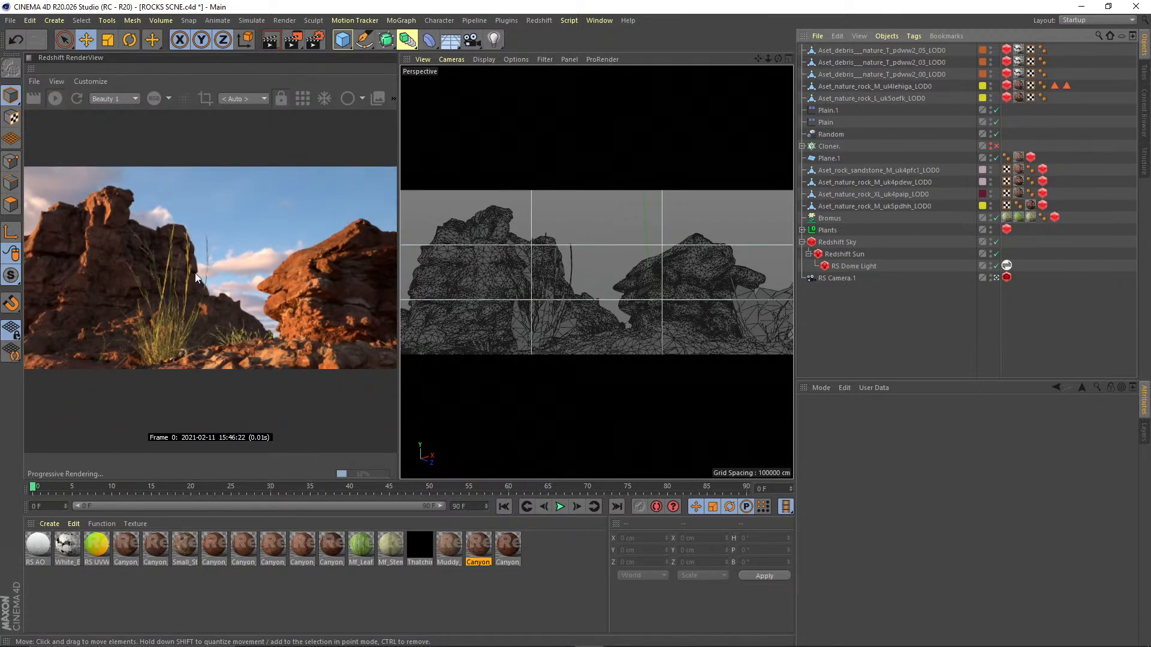
scroll(196, 274, down, 2)
drag(188, 283, 176, 293)
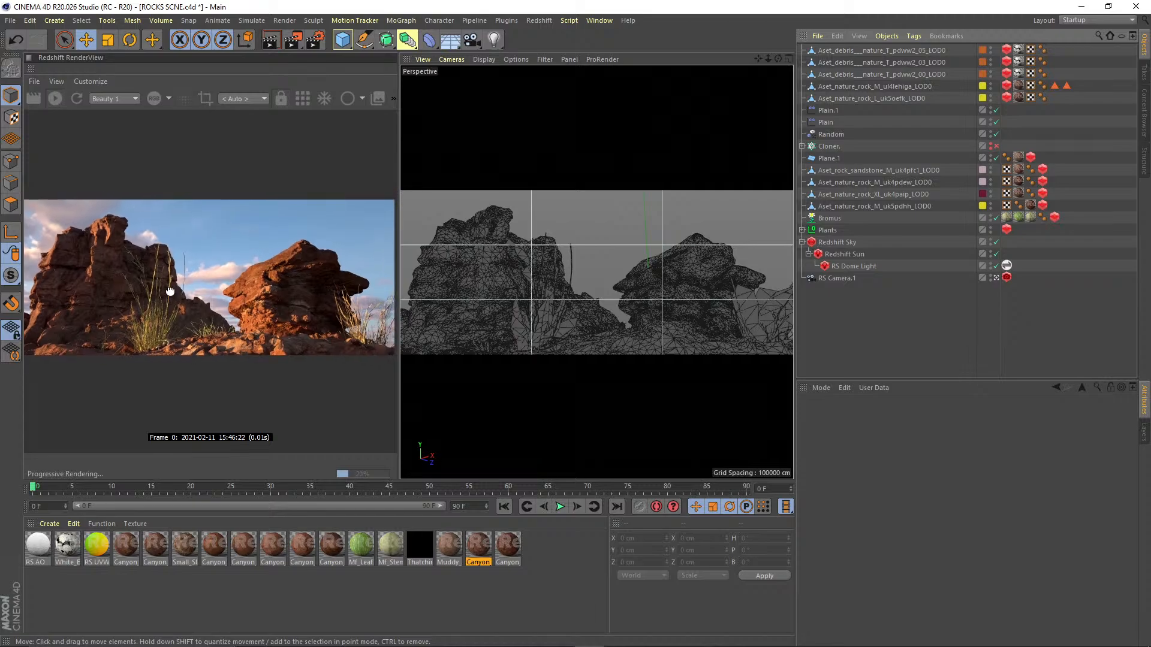
scroll(185, 284, down, 1)
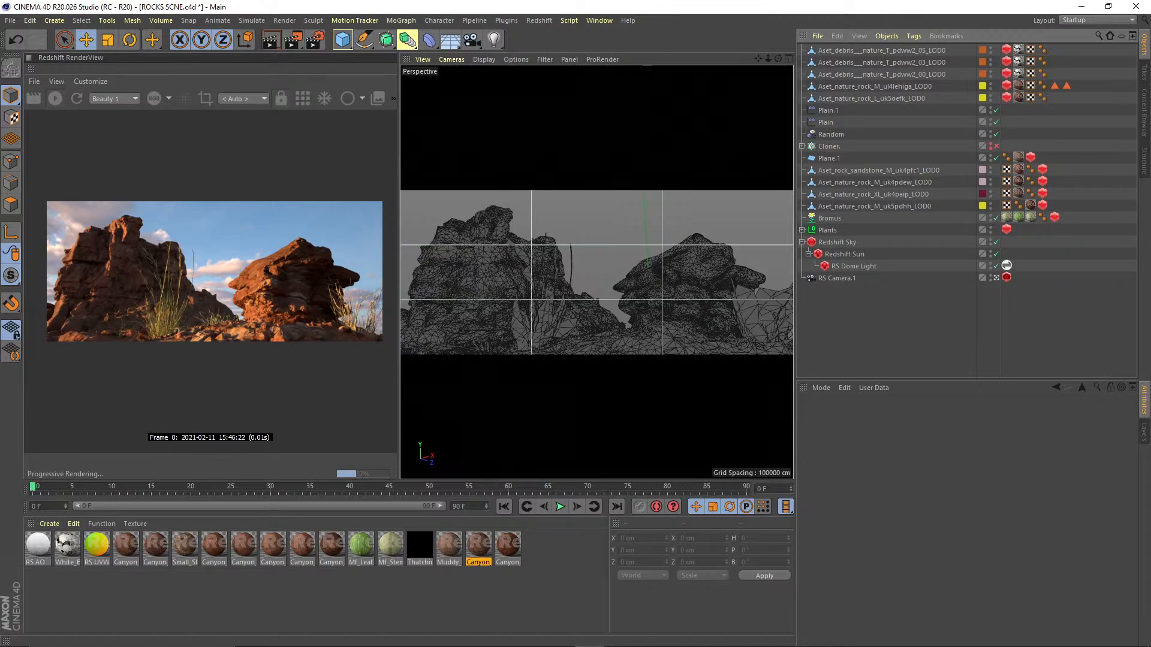
- Add a Protection tag to RS Camera.1, place it after the Redshift camera tag, and clear the selection
right_click(836, 279)
click(815, 283)
key(shift+c)
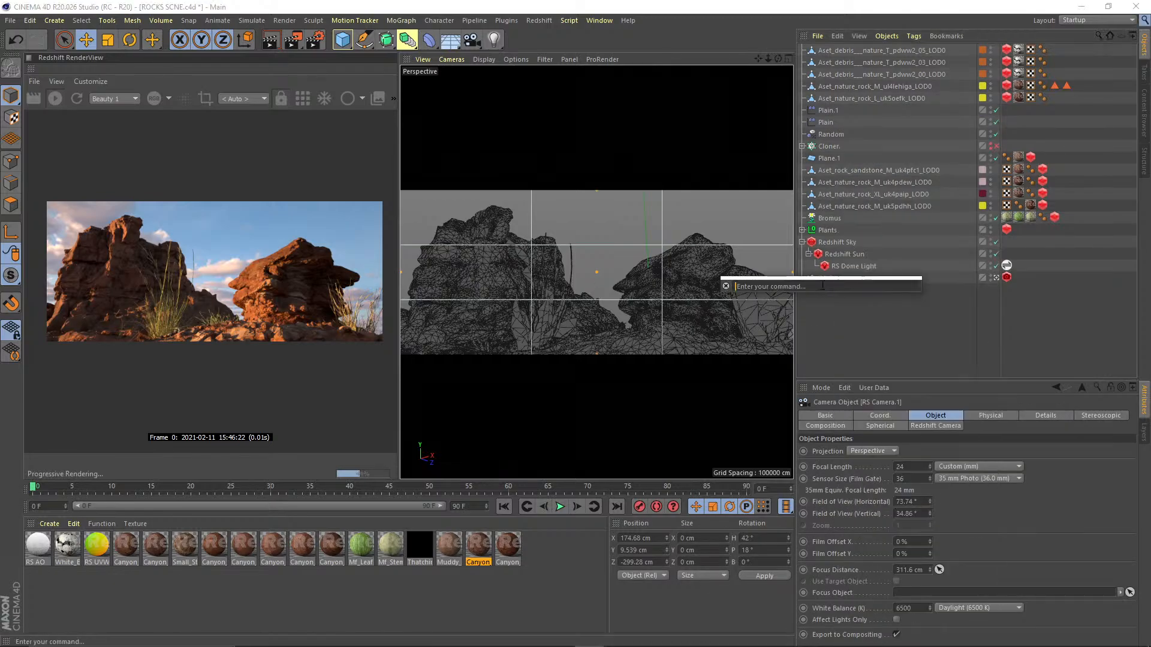
text(null)
key(Return)
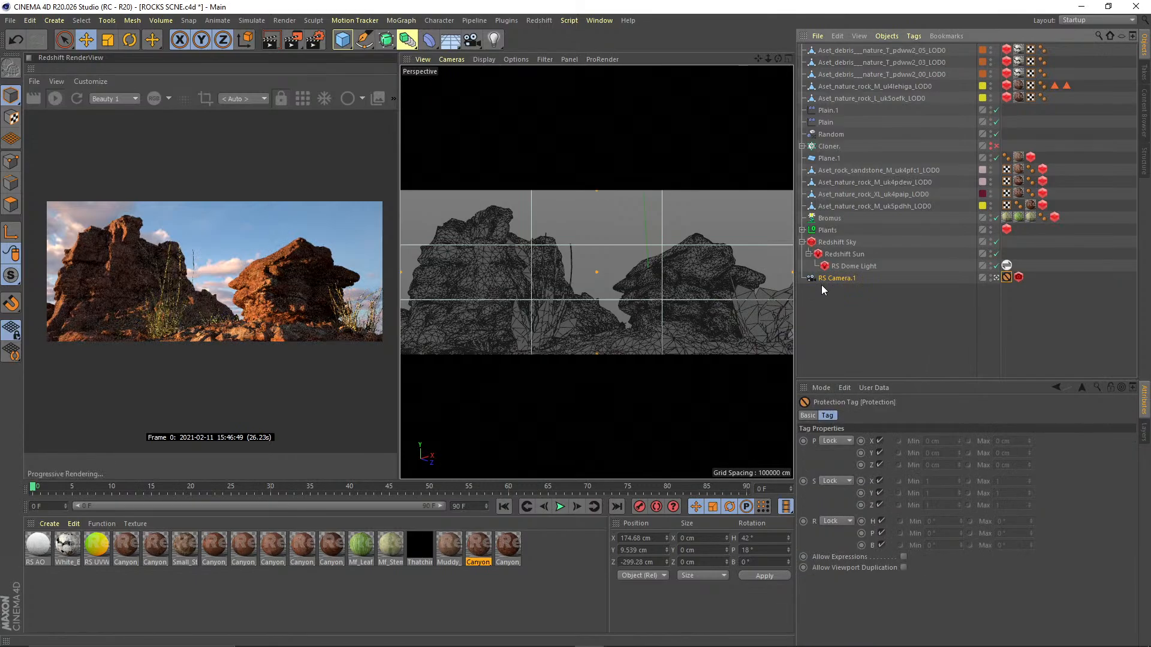
drag(1044, 278, 1043, 280)
click(879, 316)
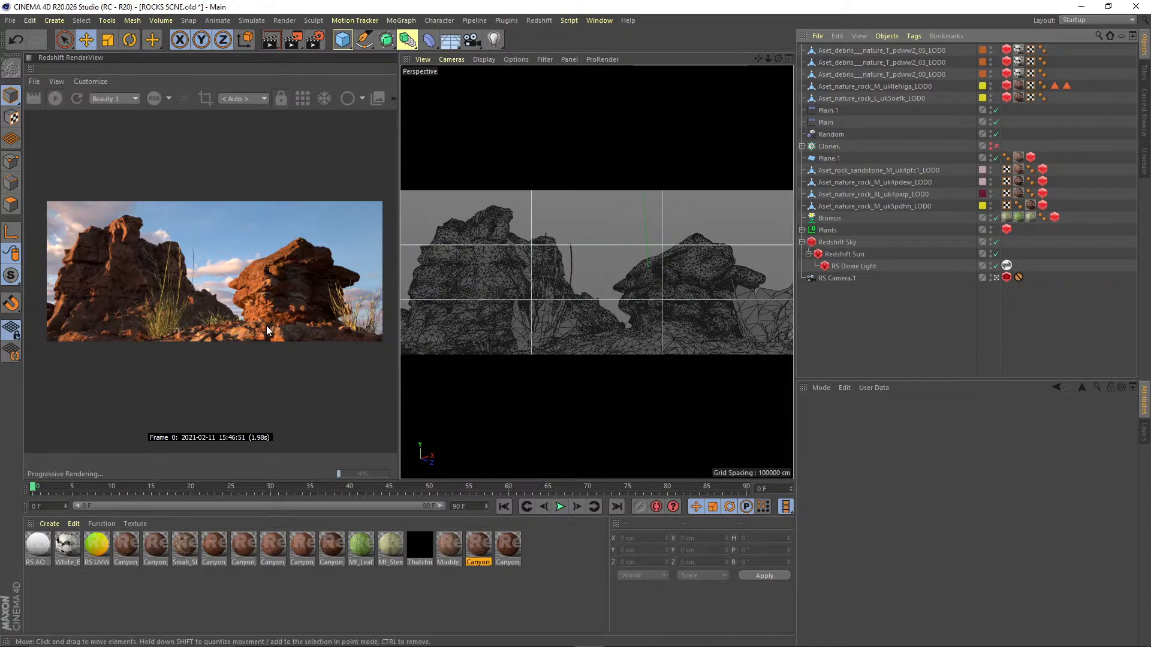
- Check the framing of the beauty render, and switch the render view to the Diffuse Lighting pass
scroll(146, 272, up, 1)
scroll(146, 271, down, 1)
mouse_move(146, 272)
mouse_down()
mouse_move(164, 274)
mouse_move(128, 279)
mouse_up()
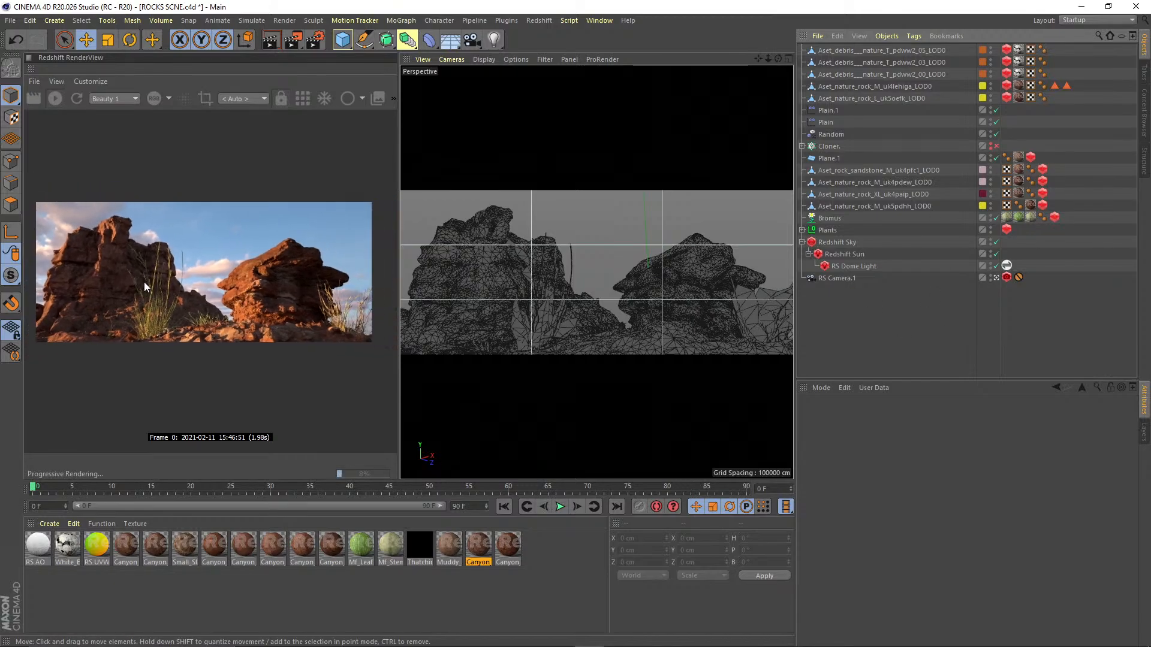
scroll(145, 282, up, 1)
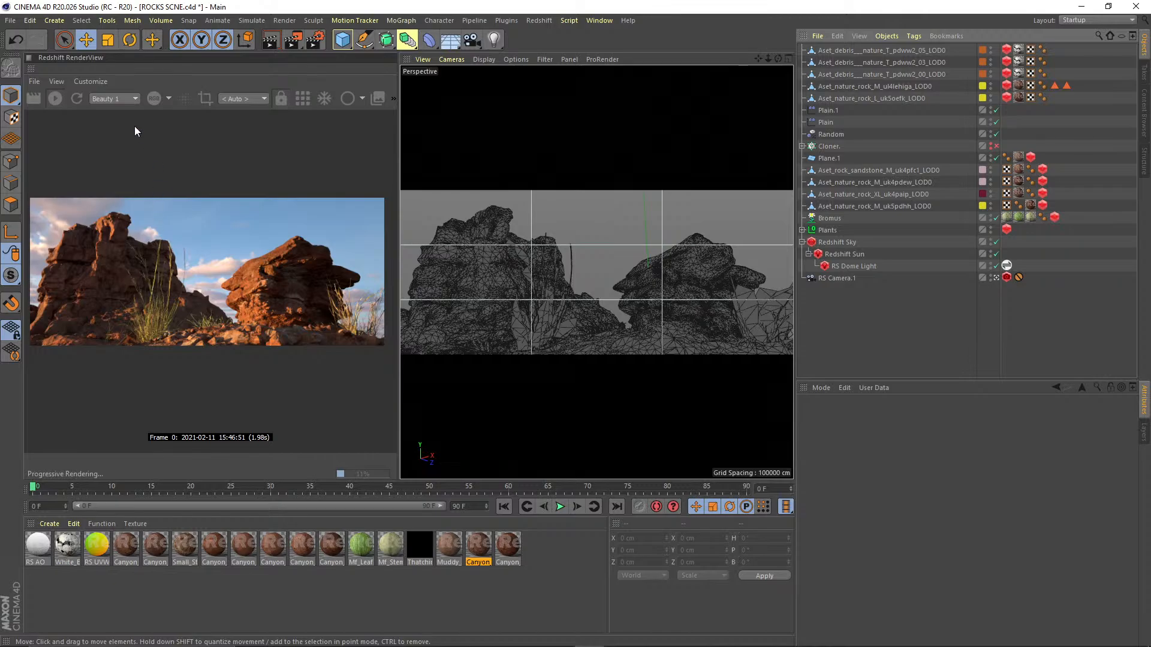
click(128, 99)
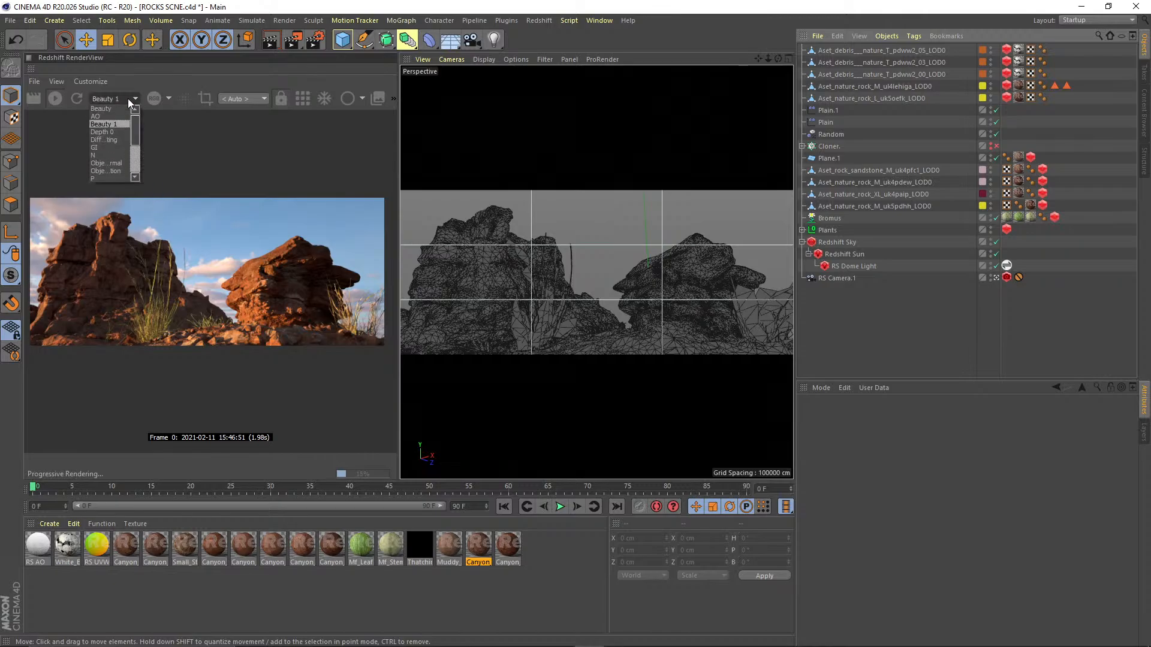
click(115, 108)
scroll(116, 97, down, 4)
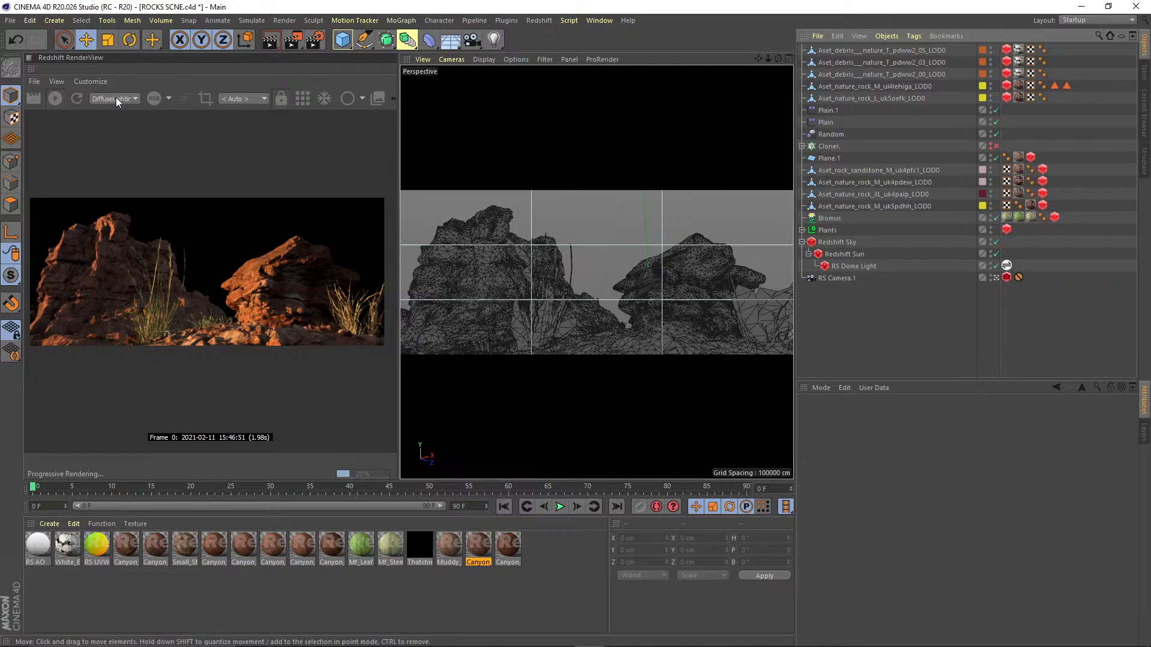
- Cycle the render view through the normals and ObjectPosition passes to the Reflections pass
scroll(117, 97, down, 2)
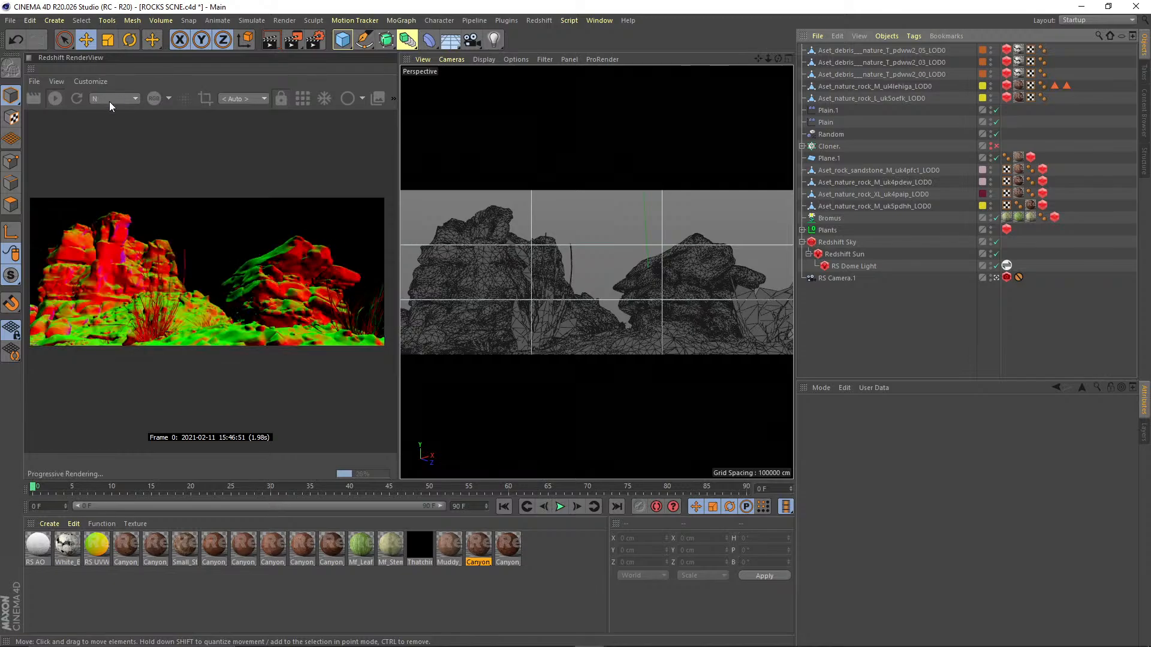
scroll(109, 102, down, 1)
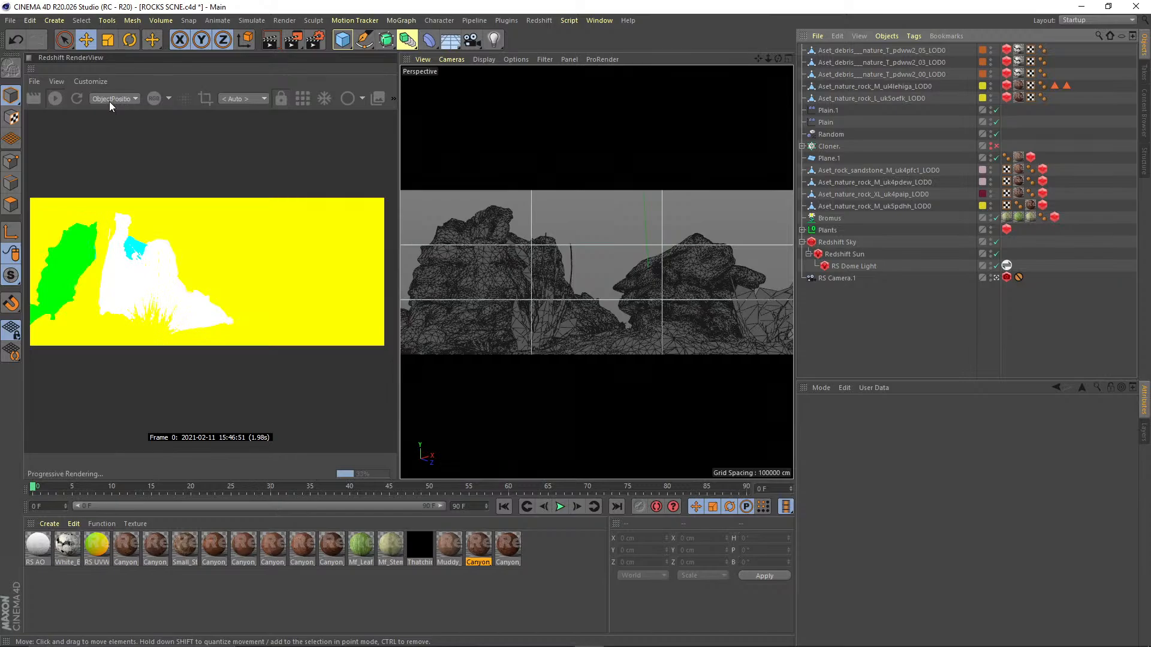
scroll(109, 102, down, 1)
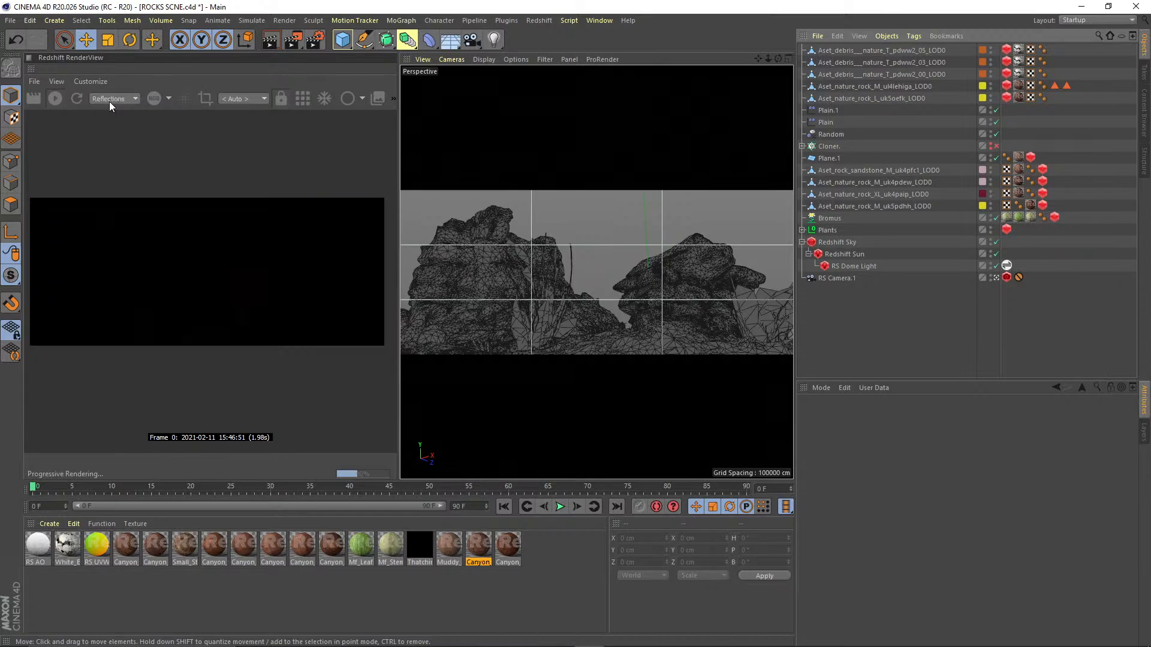
- Open the AOV Manager from the Redshift render settings and enlarge it to show the whole list of available AOVs
click(318, 46)
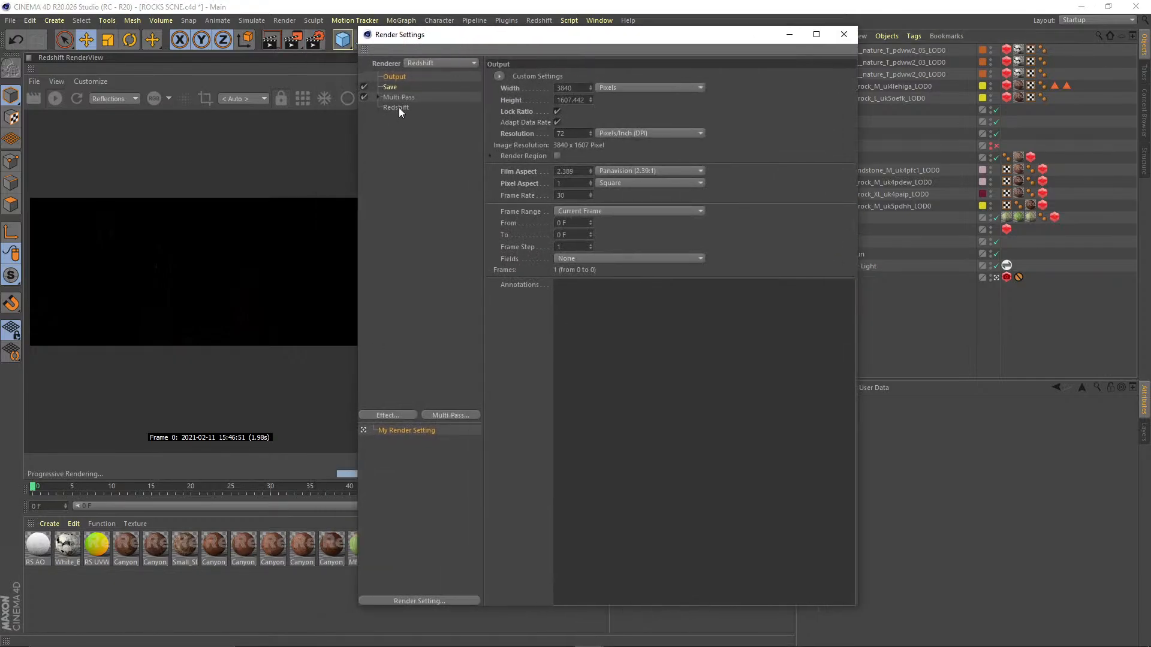
click(397, 107)
click(553, 78)
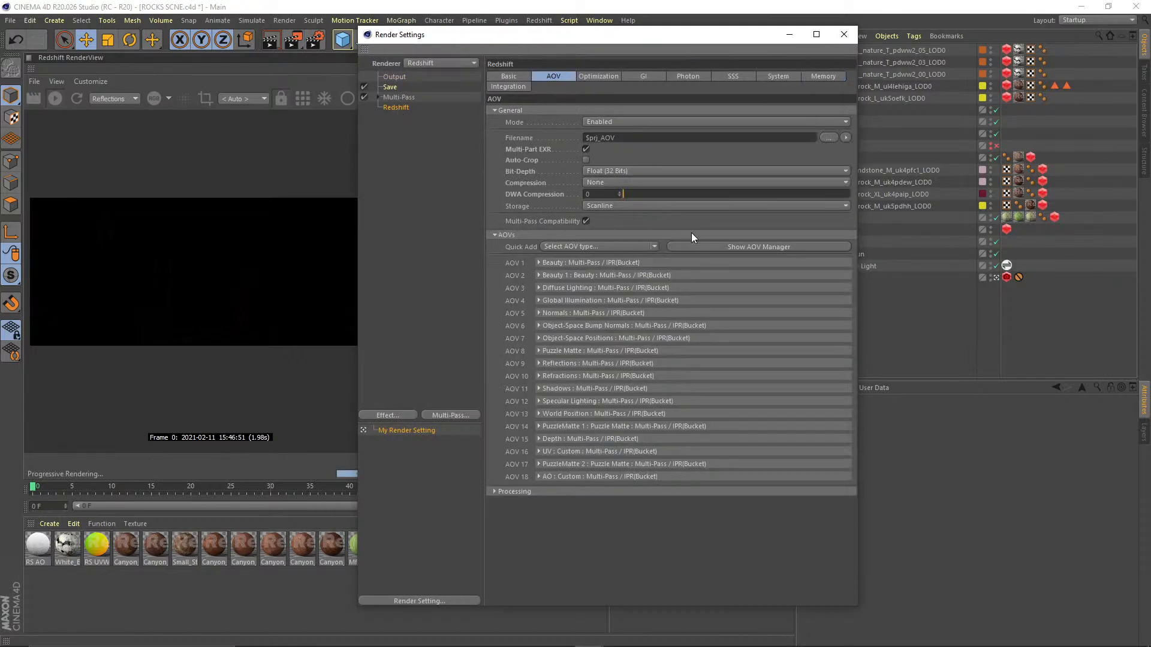
click(750, 246)
drag(641, 108, 861, 92)
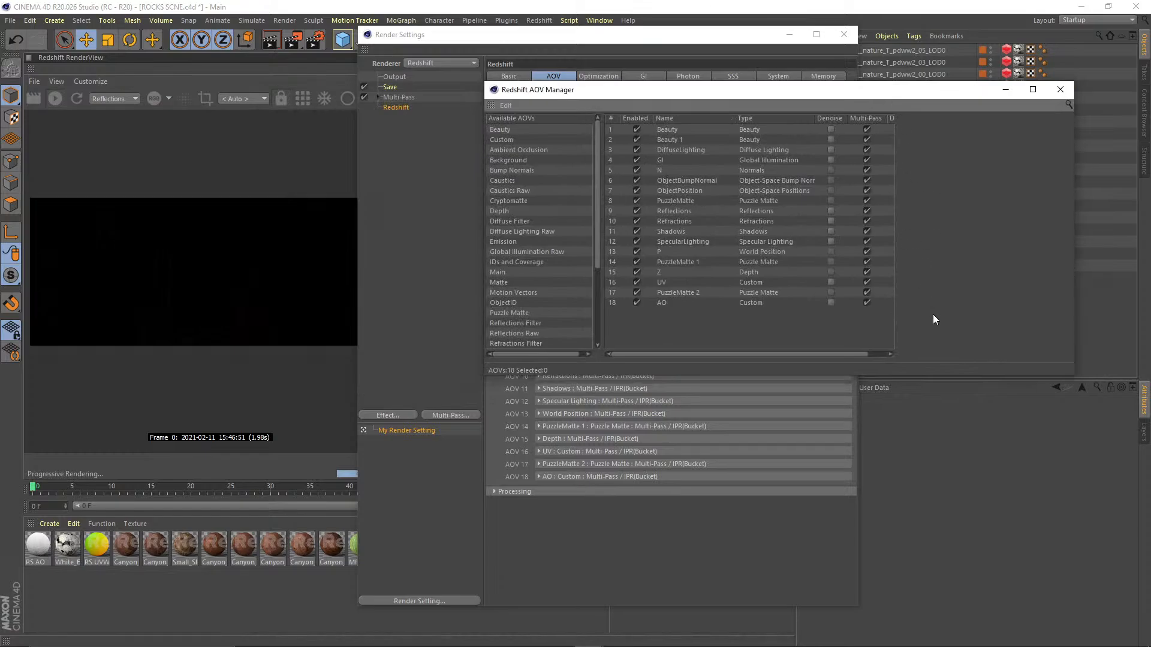
drag(928, 375, 943, 522)
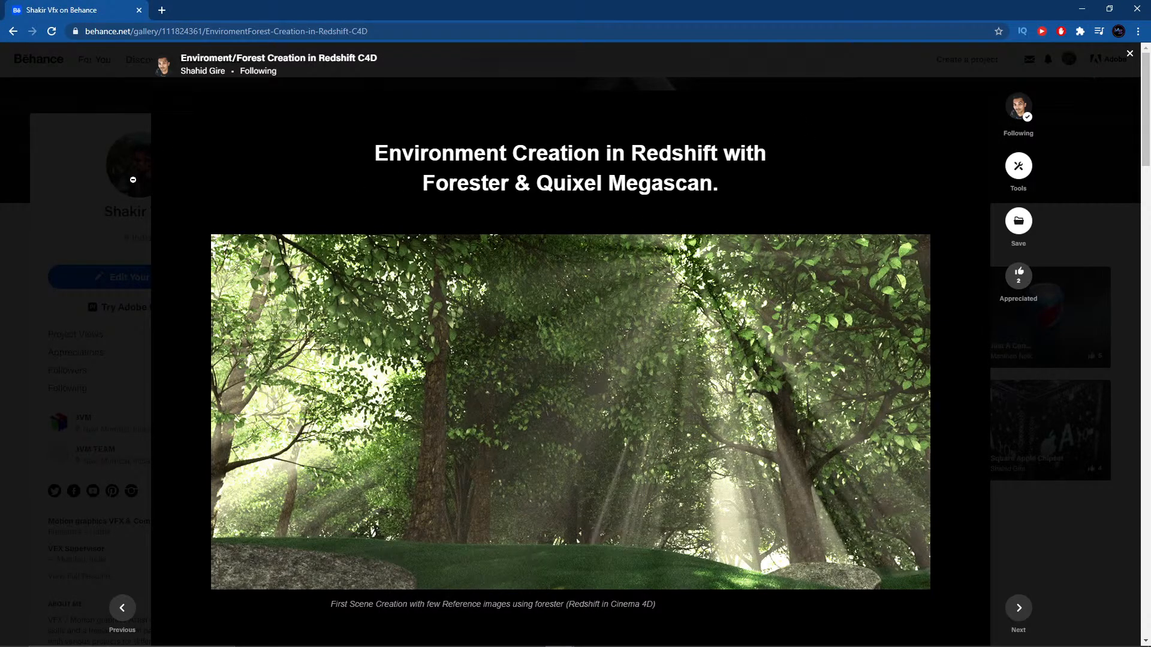
- Switch to the Behance forest project in the browser and examine its first forest scene made with Forester
middle_click(330, 333)
scroll(330, 333, down, 15)
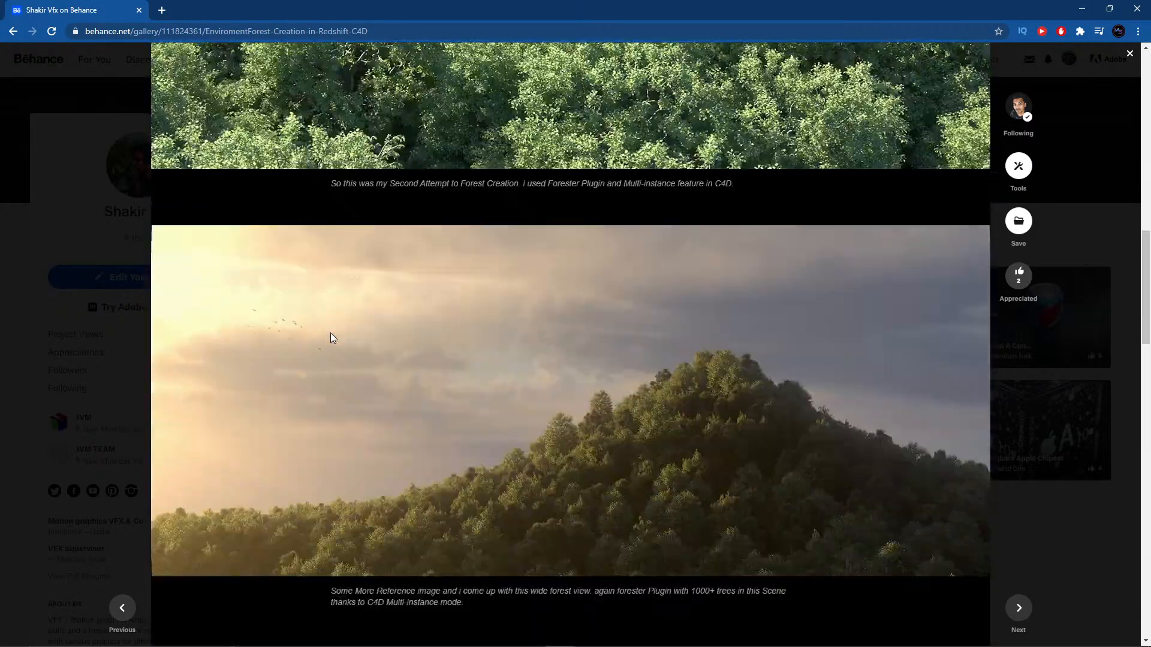
scroll(331, 333, up, 8)
scroll(331, 333, up, 10)
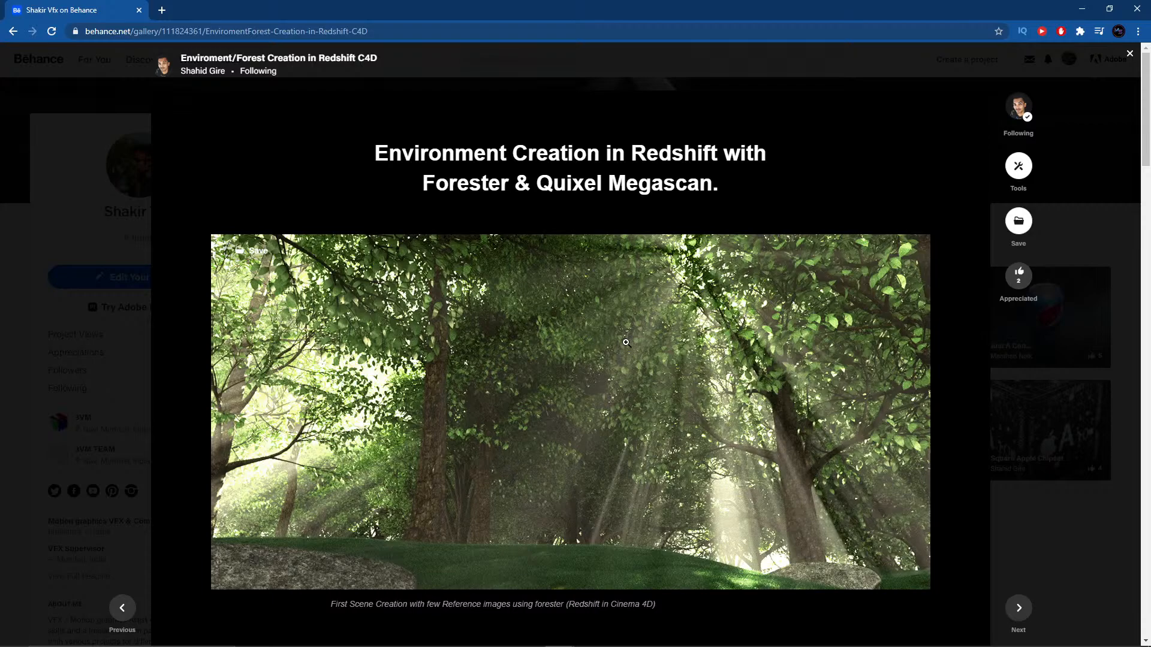
scroll(626, 344, down, 2)
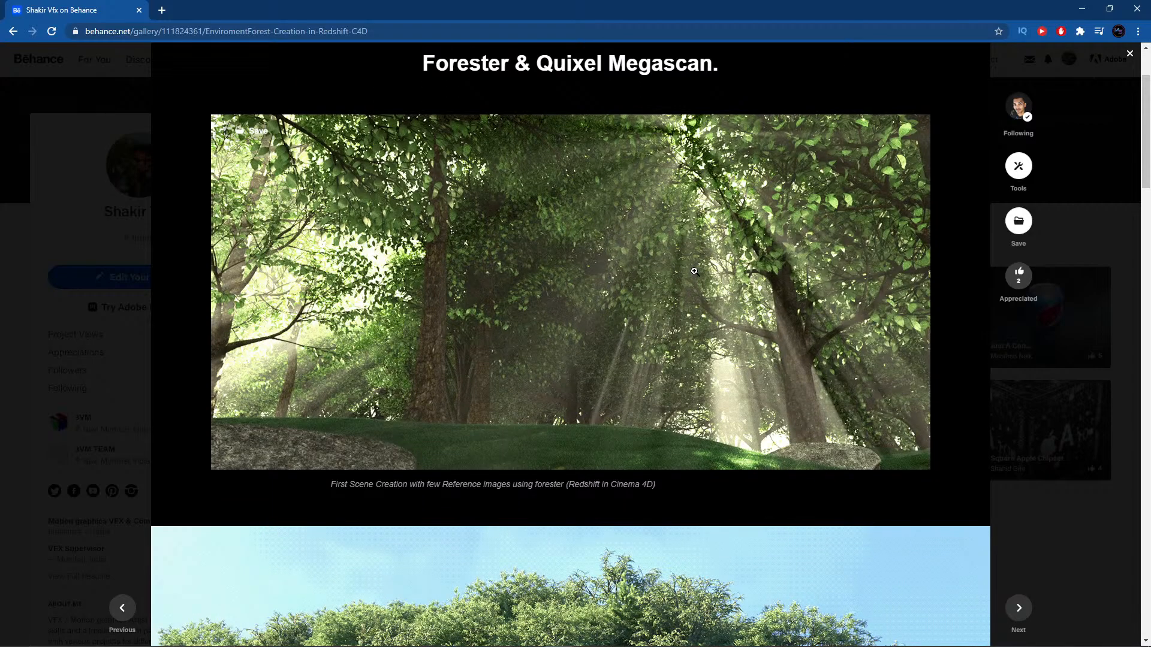
scroll(629, 275, up, 2)
scroll(583, 313, down, 1)
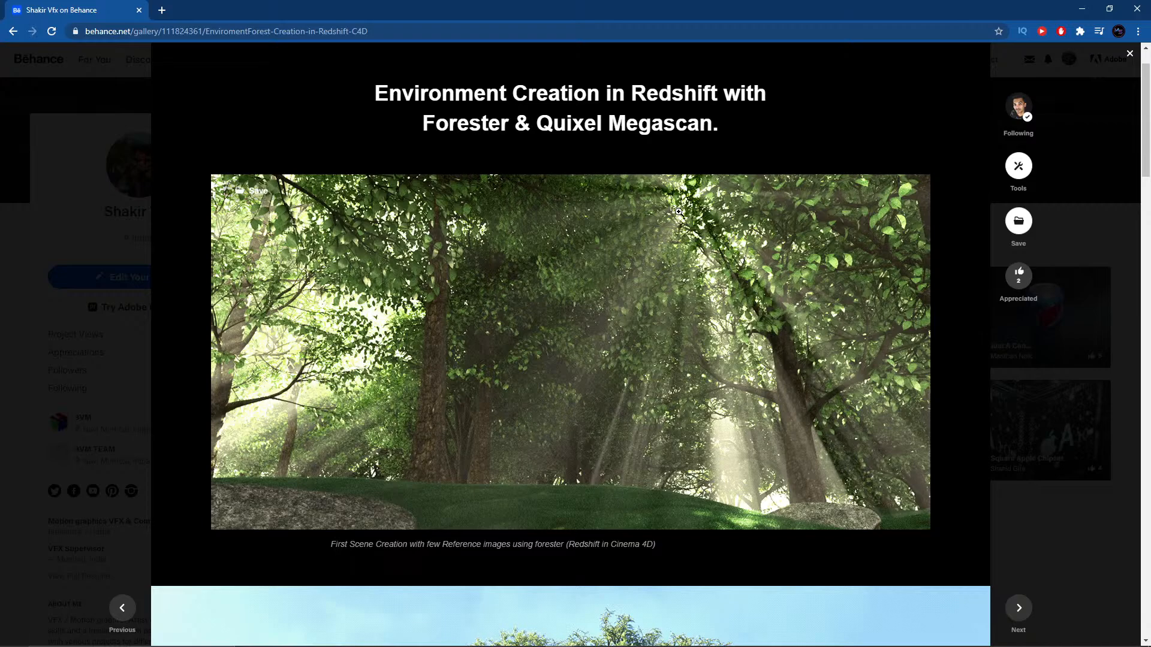
- Review the project's wide forest and Quixel Megascan canyon renders, and return to Cinema 4D
scroll(633, 306, down, 8)
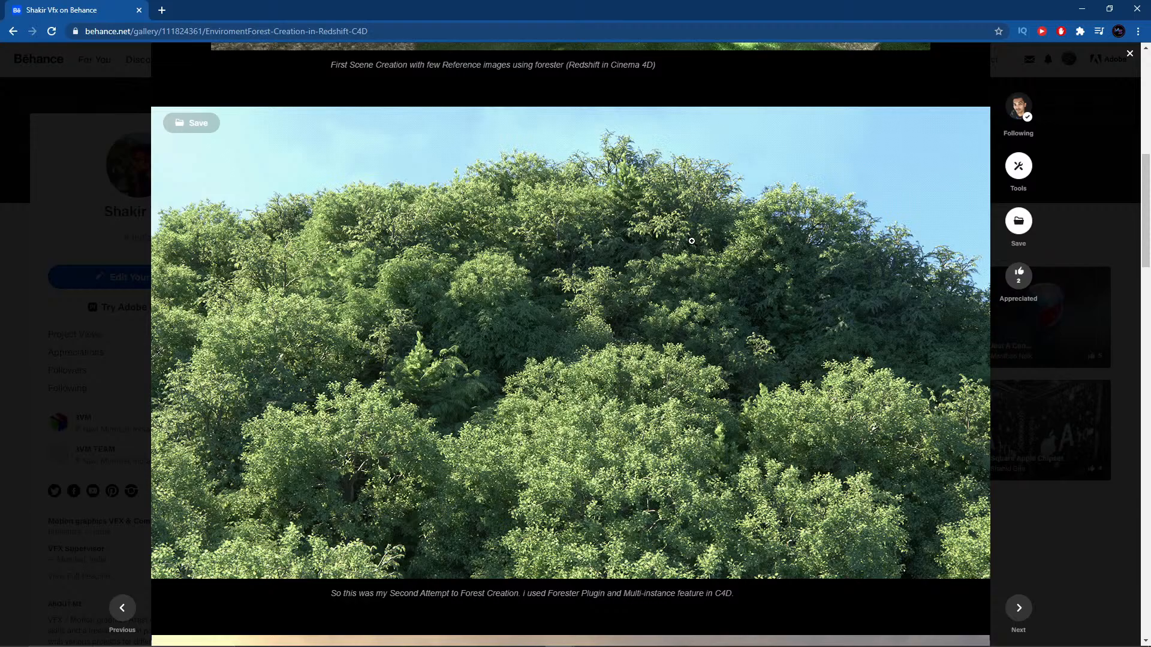
scroll(691, 241, up, 6)
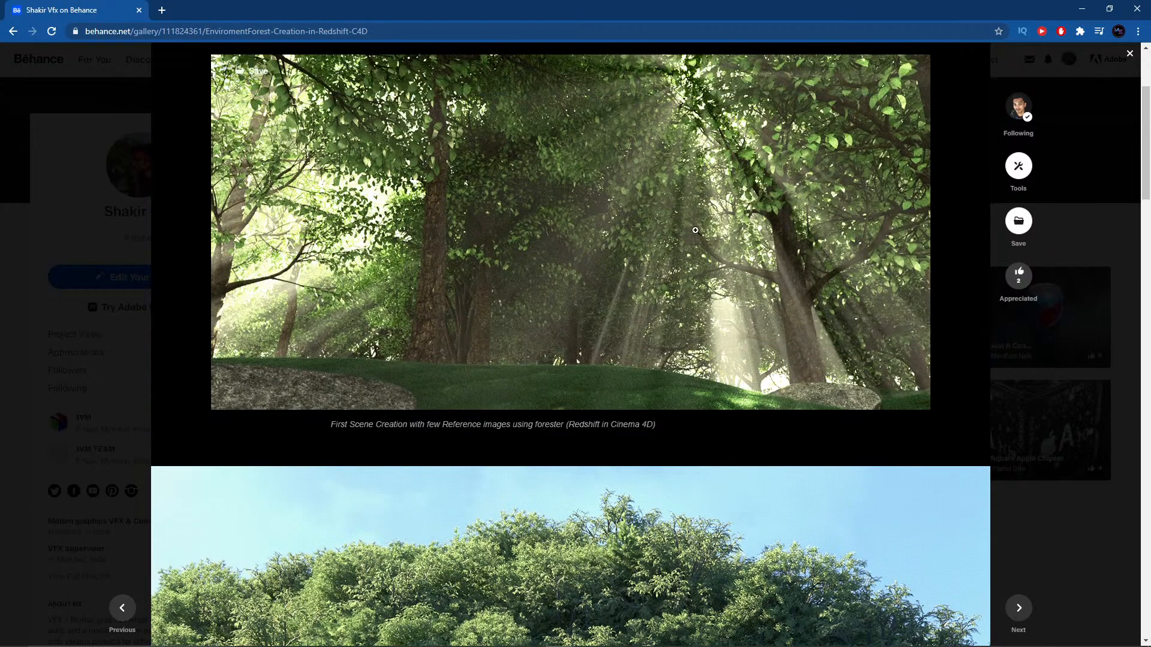
scroll(678, 236, down, 15)
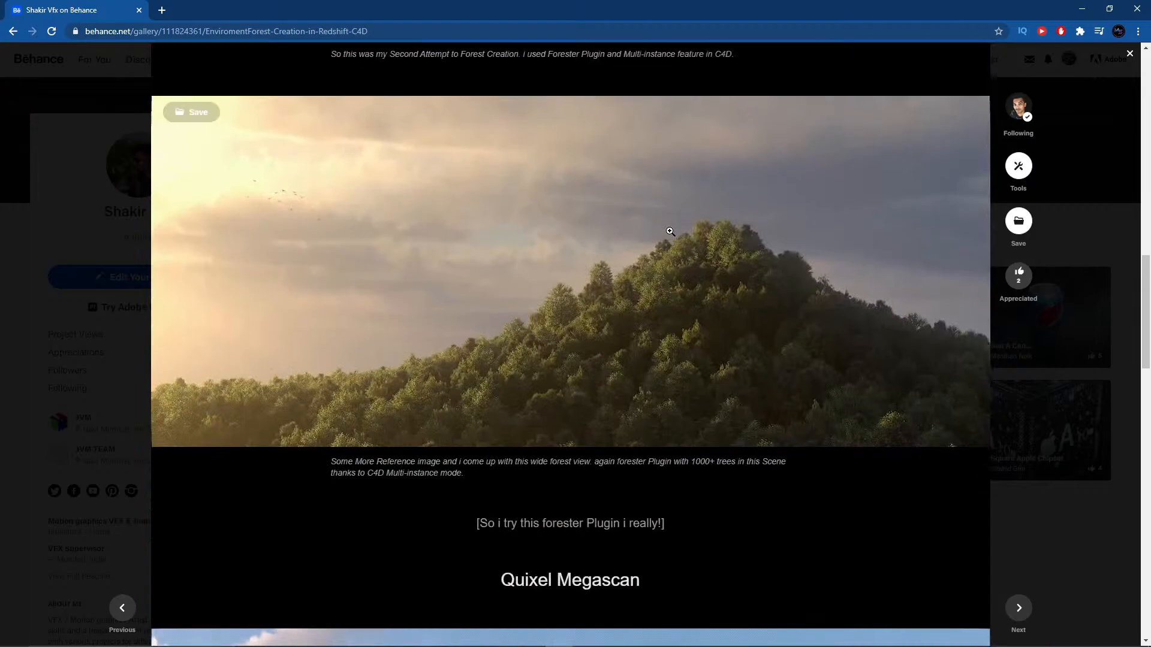
scroll(667, 235, up, 1)
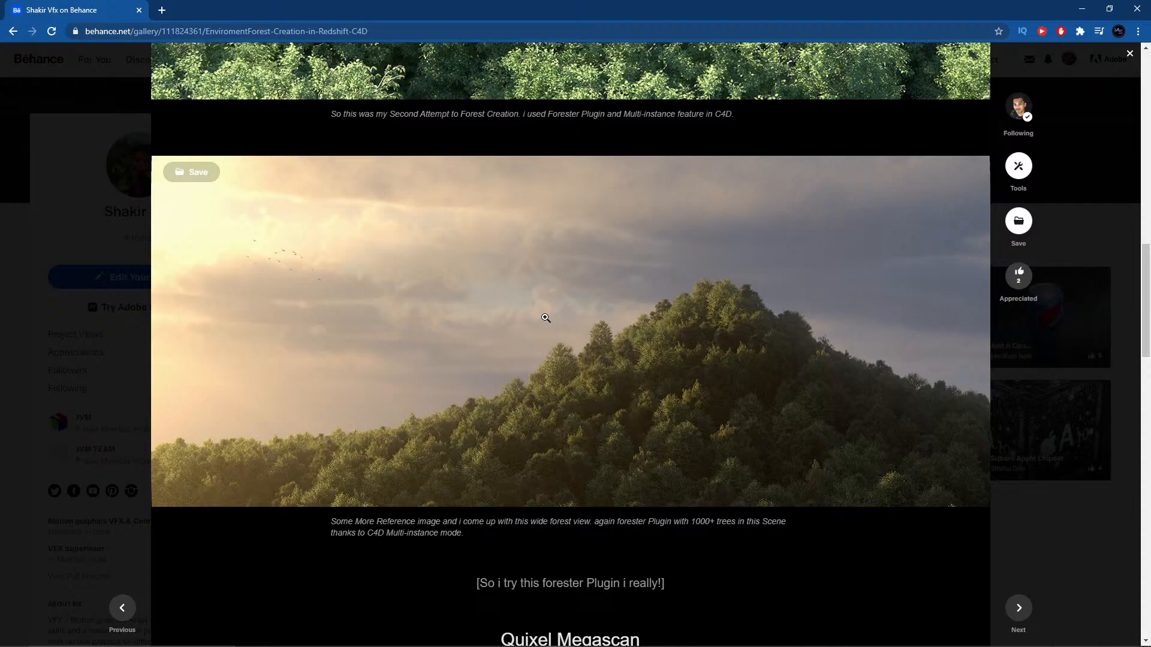
scroll(545, 317, down, 8)
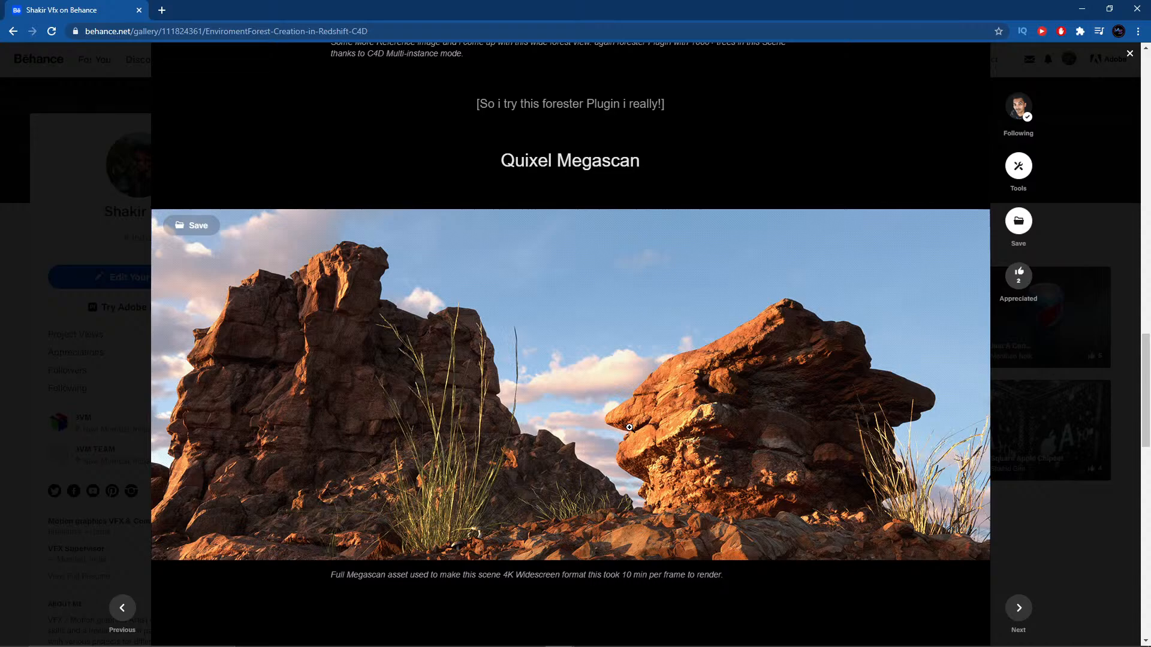
scroll(650, 408, down, 3)
scroll(673, 390, up, 8)
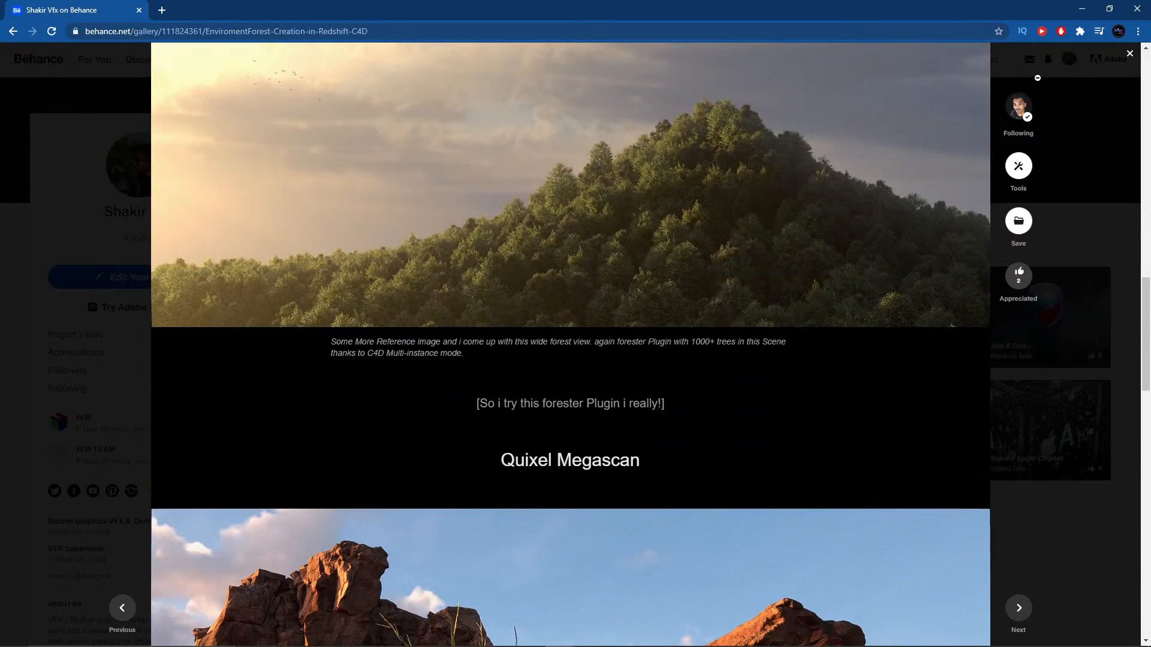
click(1129, 54)
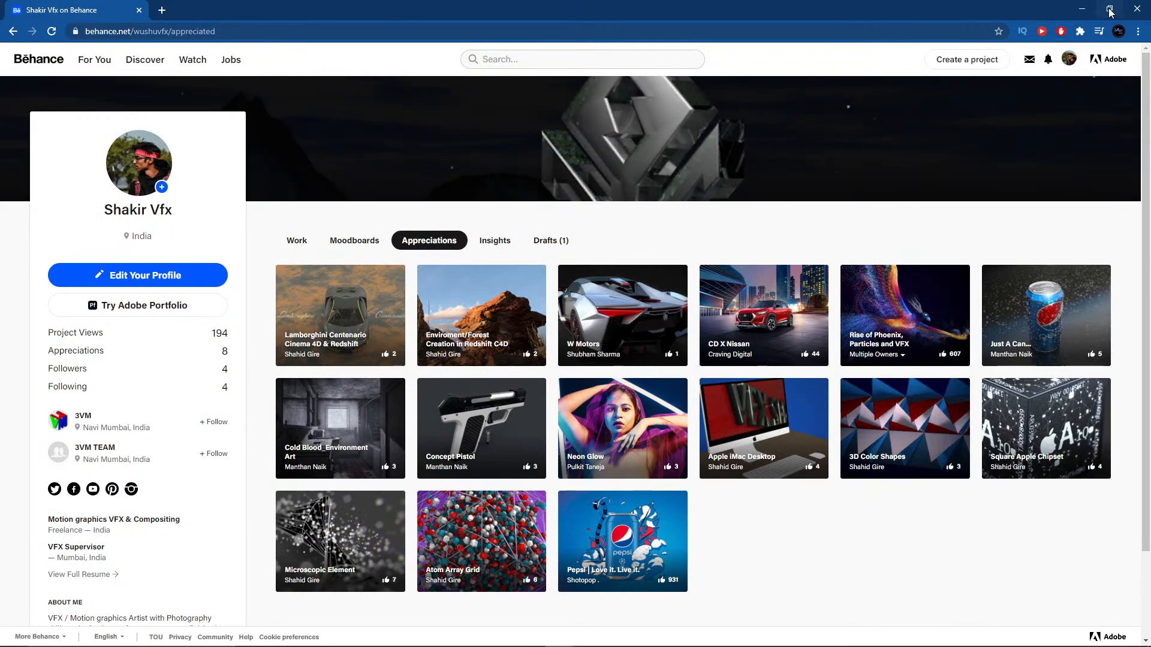
click(1078, 11)
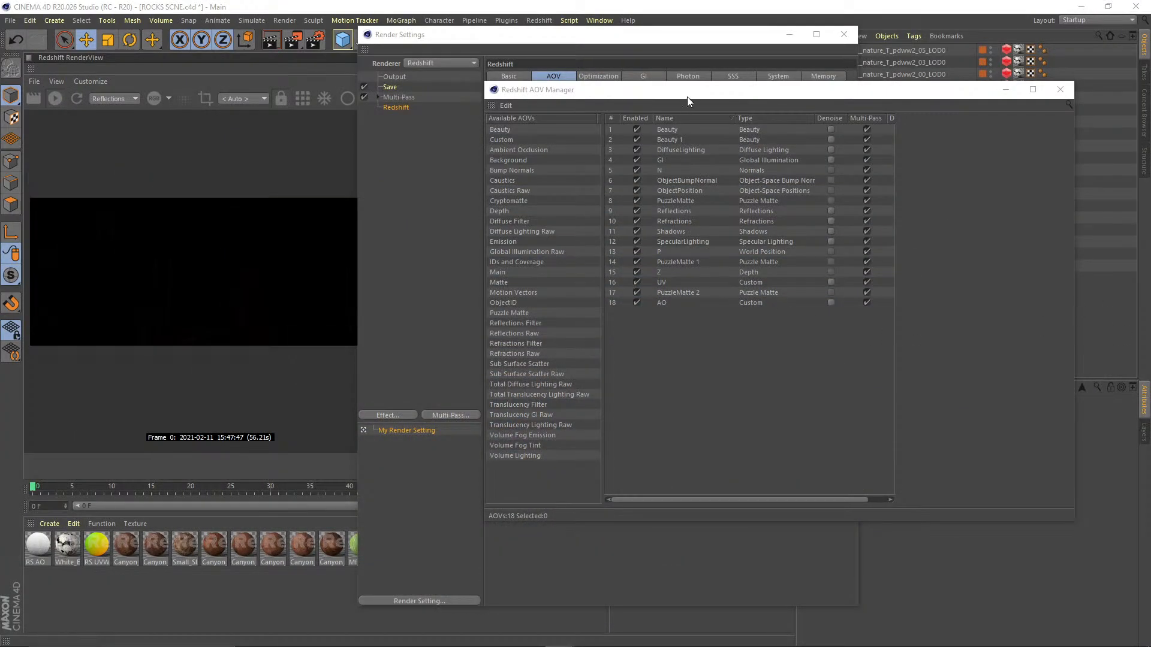
- Review the list of enabled AOVs in the AOV Manager and inspect the settings of the Refractions pass
drag(687, 96, 680, 93)
drag(695, 365, 642, 123)
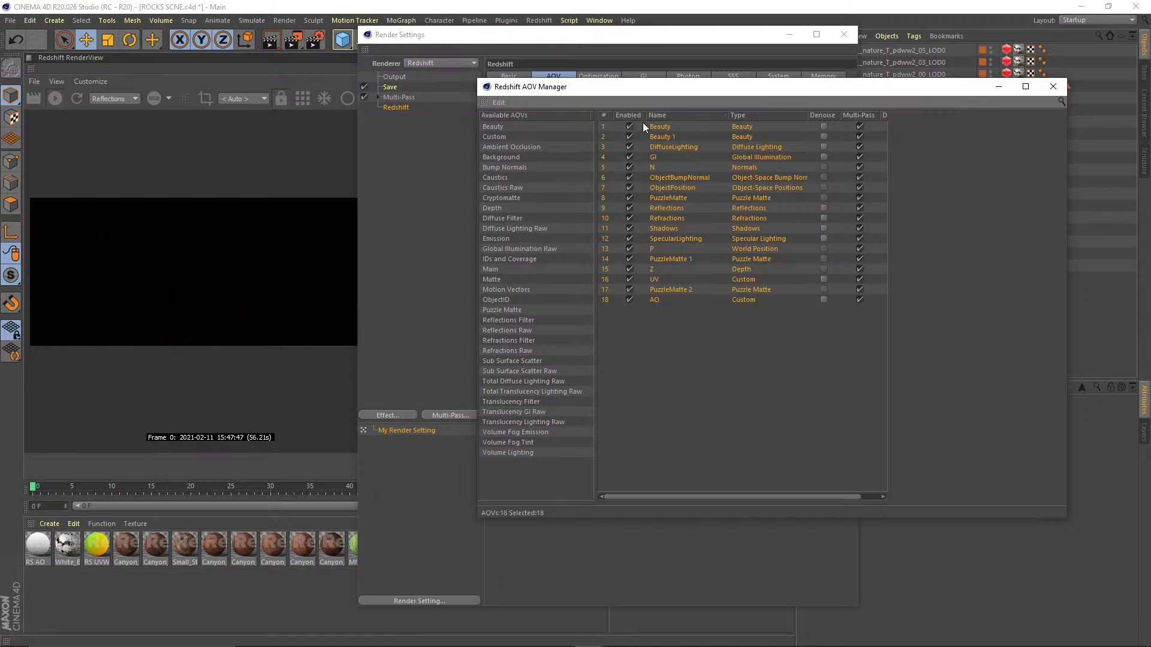
click(664, 154)
click(664, 178)
click(664, 190)
click(666, 215)
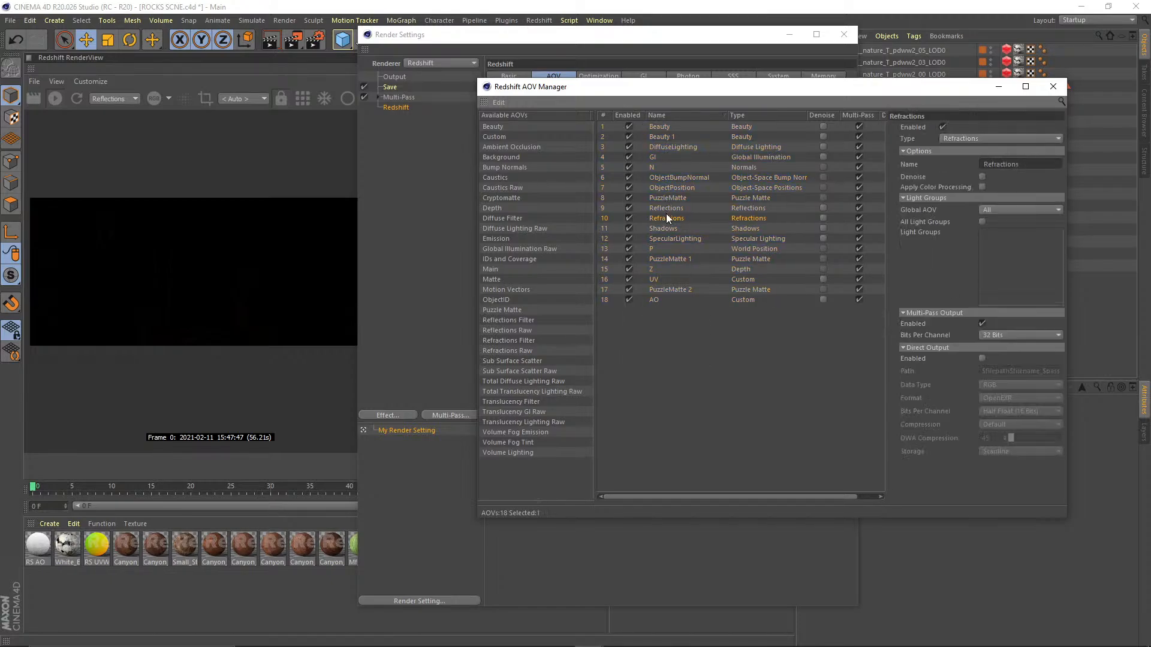
- Inspect the settings of the custom UV AOV, and close the AOV Manager and the render settings
click(651, 280)
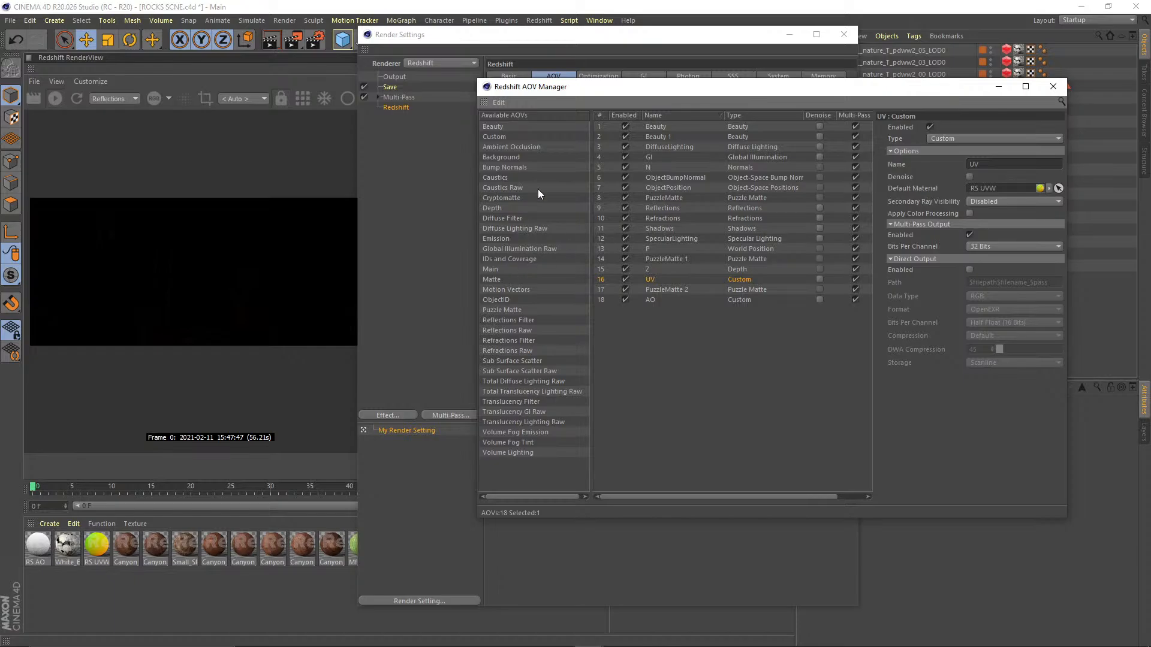
click(729, 341)
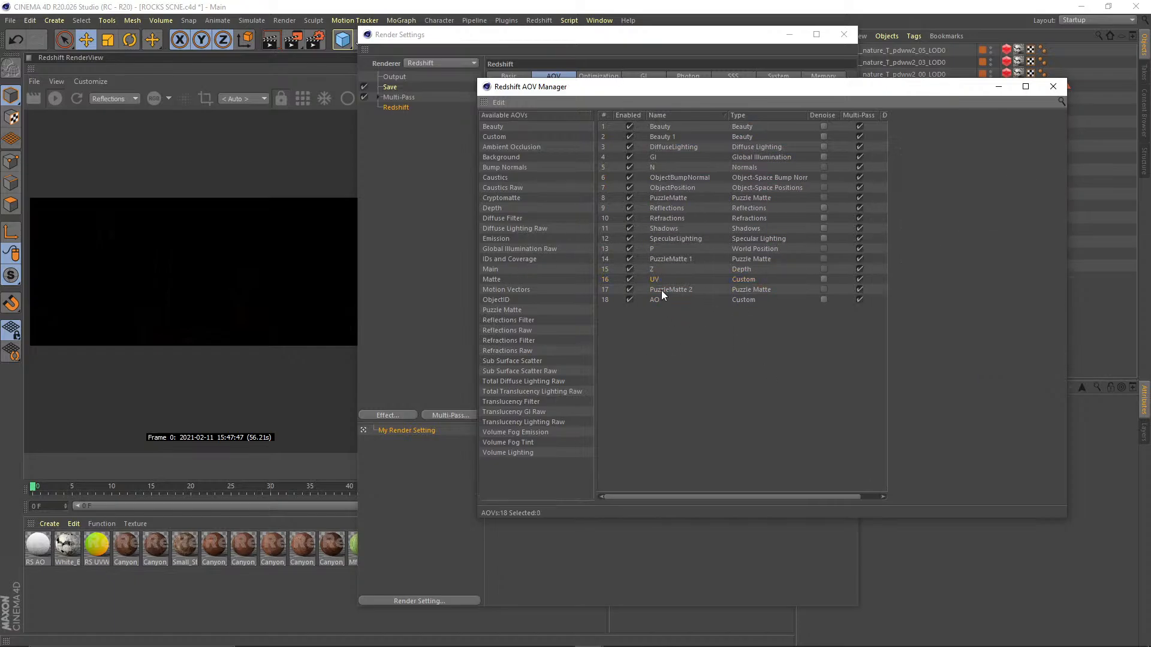
click(658, 279)
click(1056, 88)
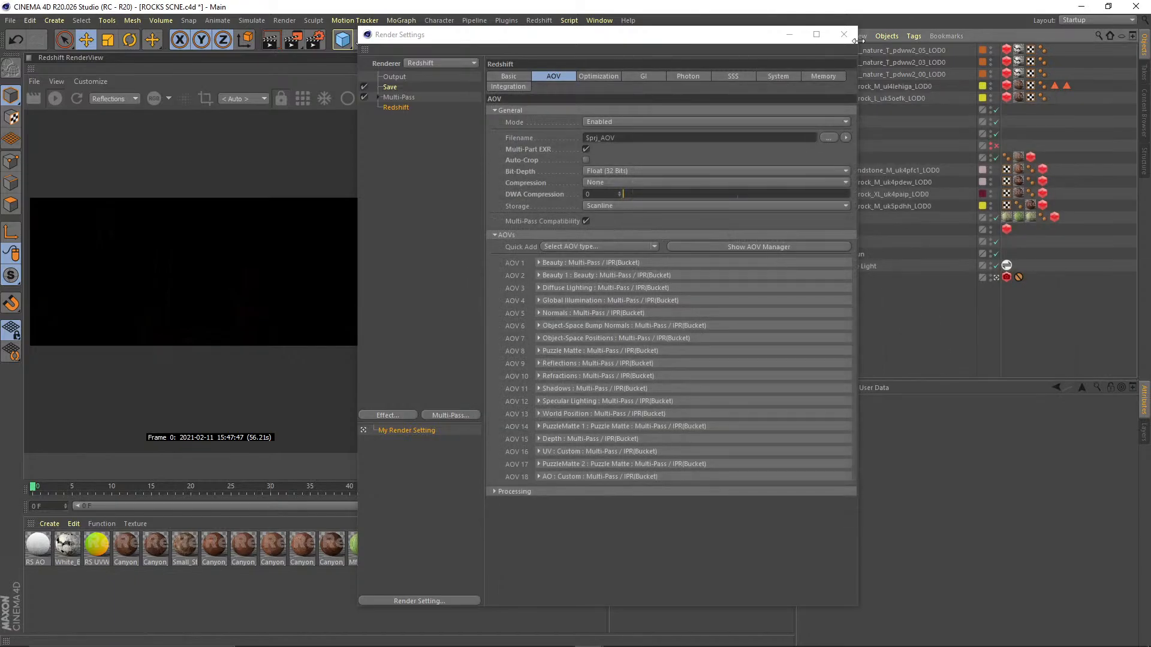
click(844, 36)
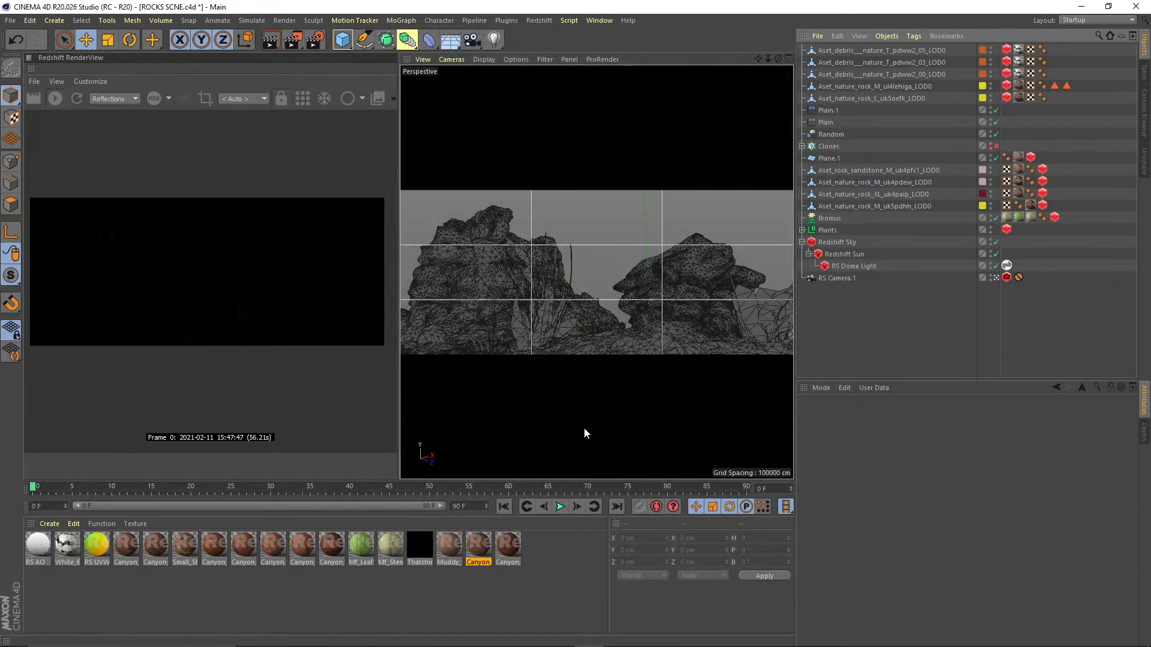
- Reopen the AOV Manager from the render settings and add a Custom AOV to the list of active passes
click(315, 39)
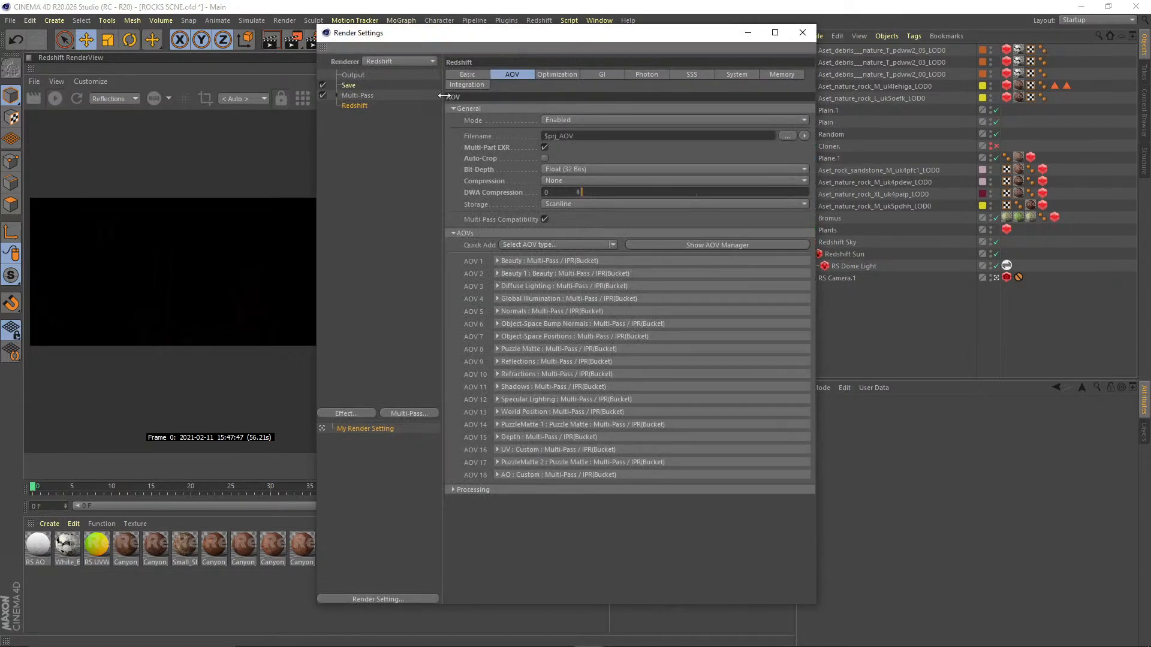
click(682, 244)
drag(724, 231, 619, 96)
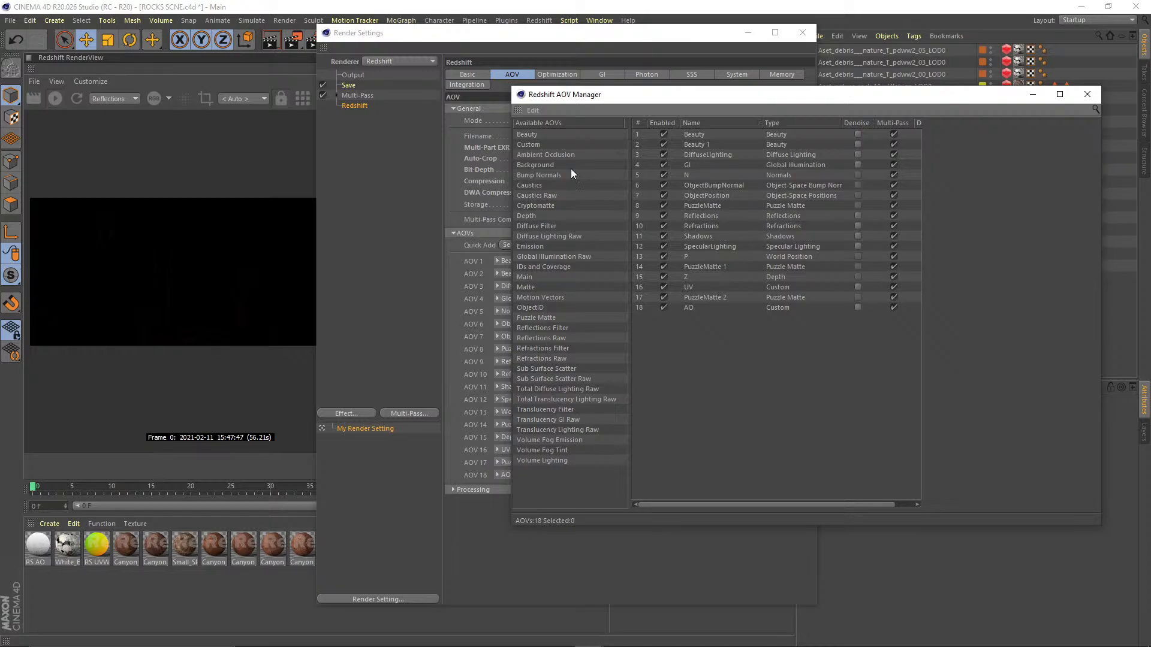
click(527, 144)
drag(682, 97, 636, 89)
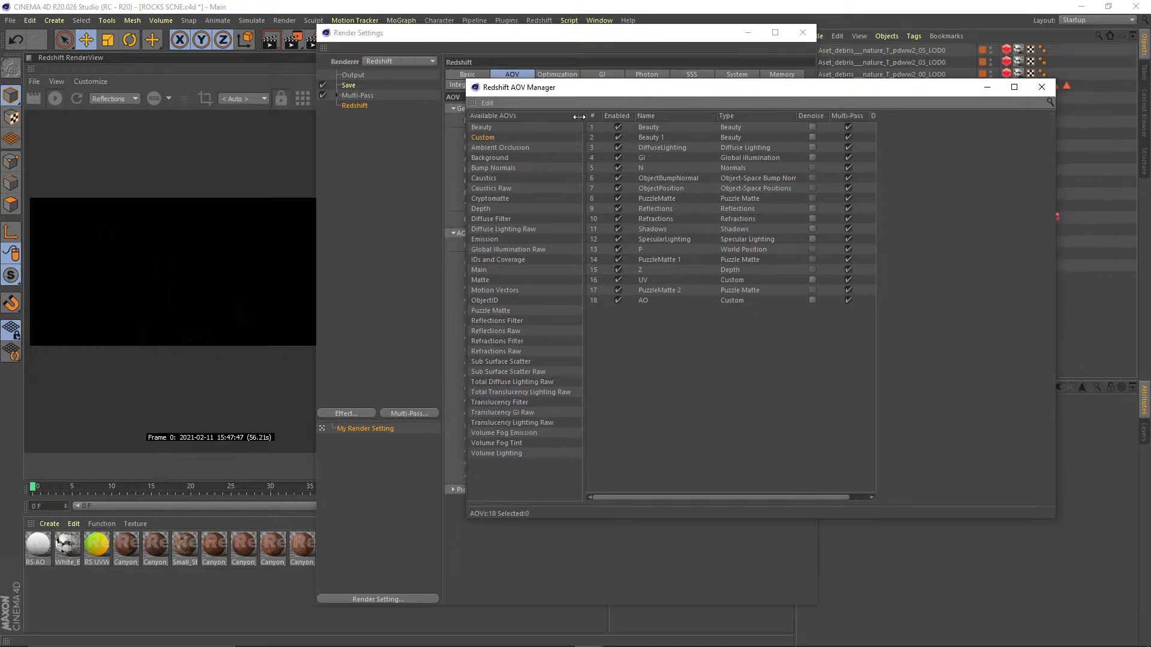
drag(484, 138, 699, 334)
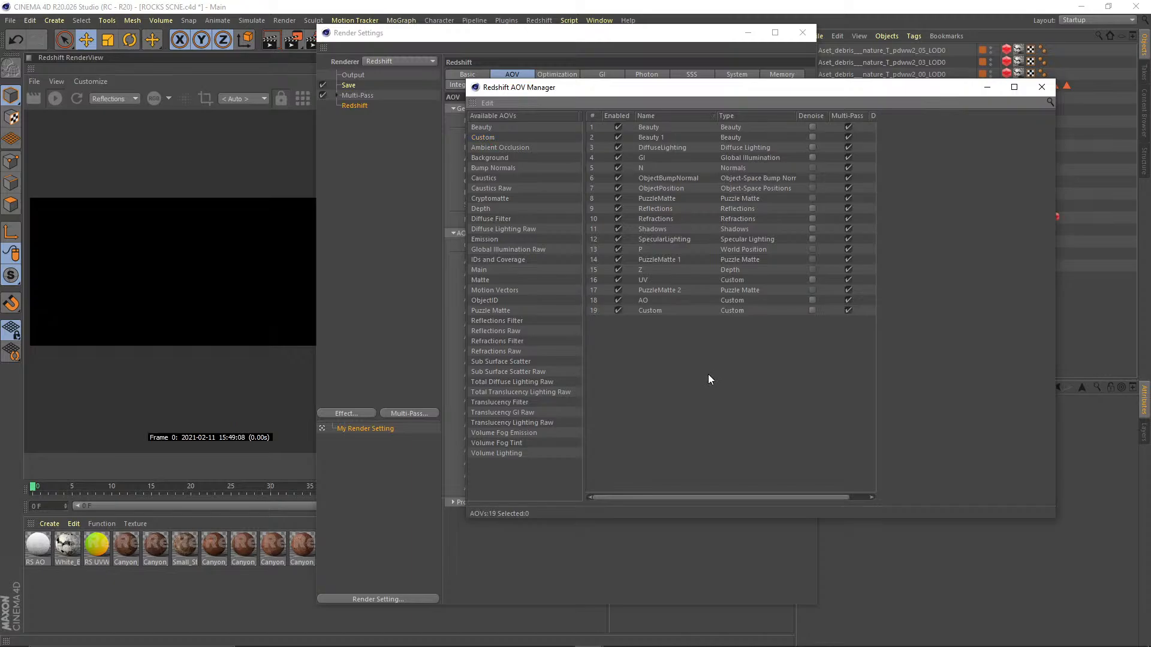
- Inspect the new Custom AOV's settings, delete it from the list, and close the render settings
click(649, 314)
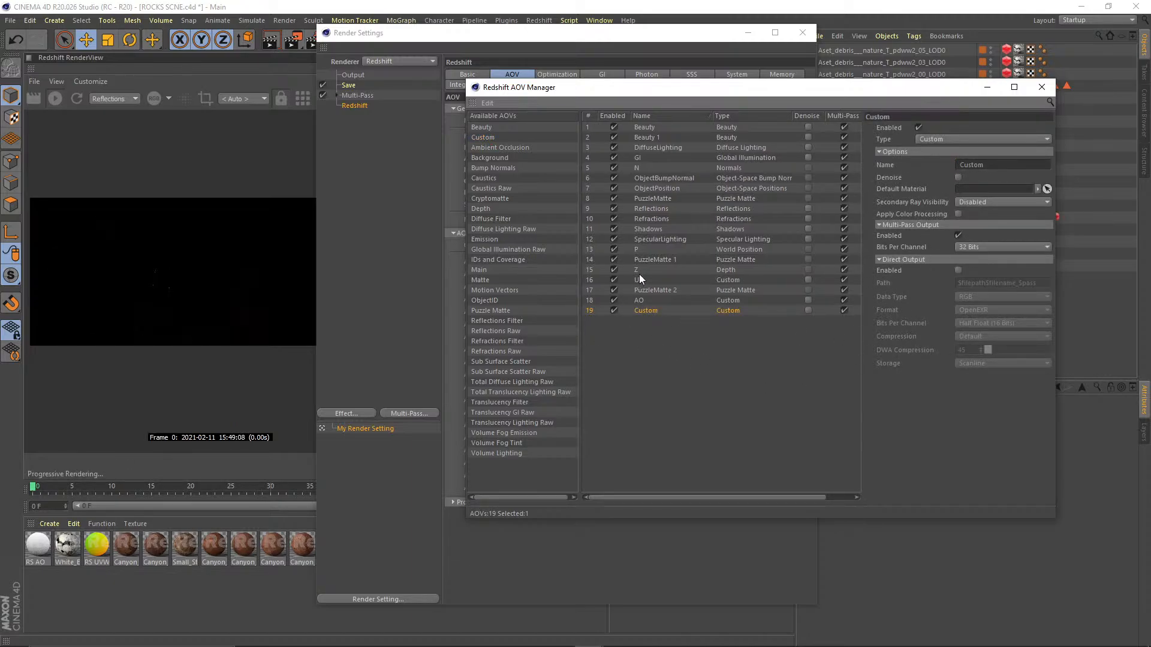
click(654, 325)
click(651, 314)
key(Delete)
click(1041, 87)
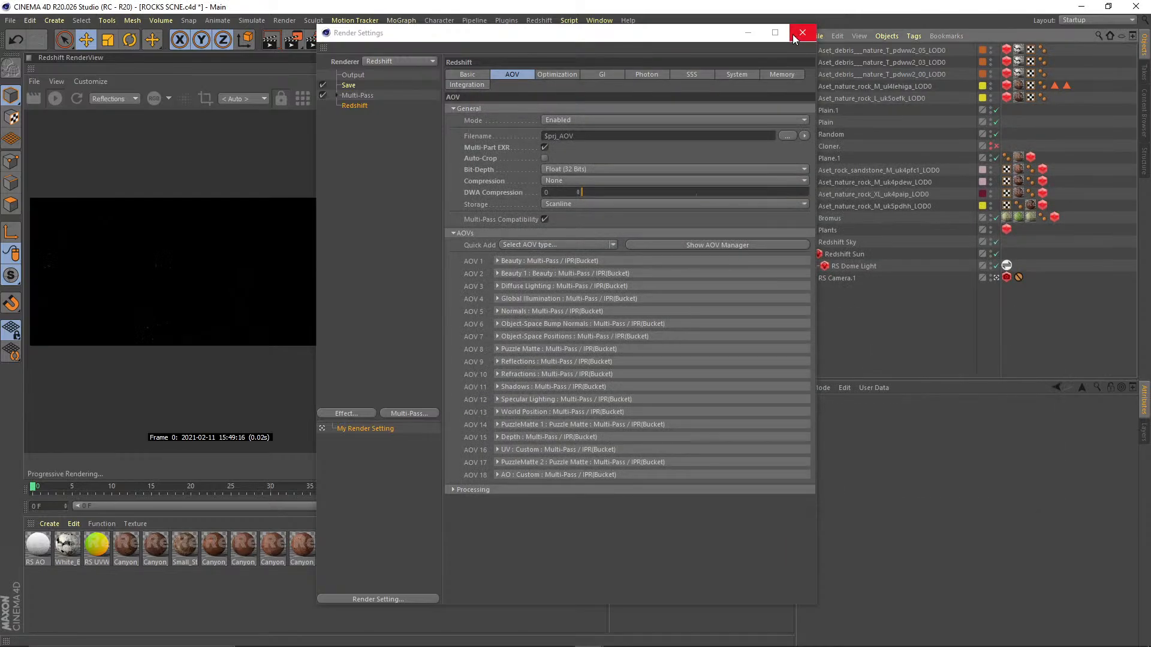
click(802, 32)
- Look up the Redshift AO and UVW utility materials, and open the RS UVW material's shader graph for inspection
click(540, 21)
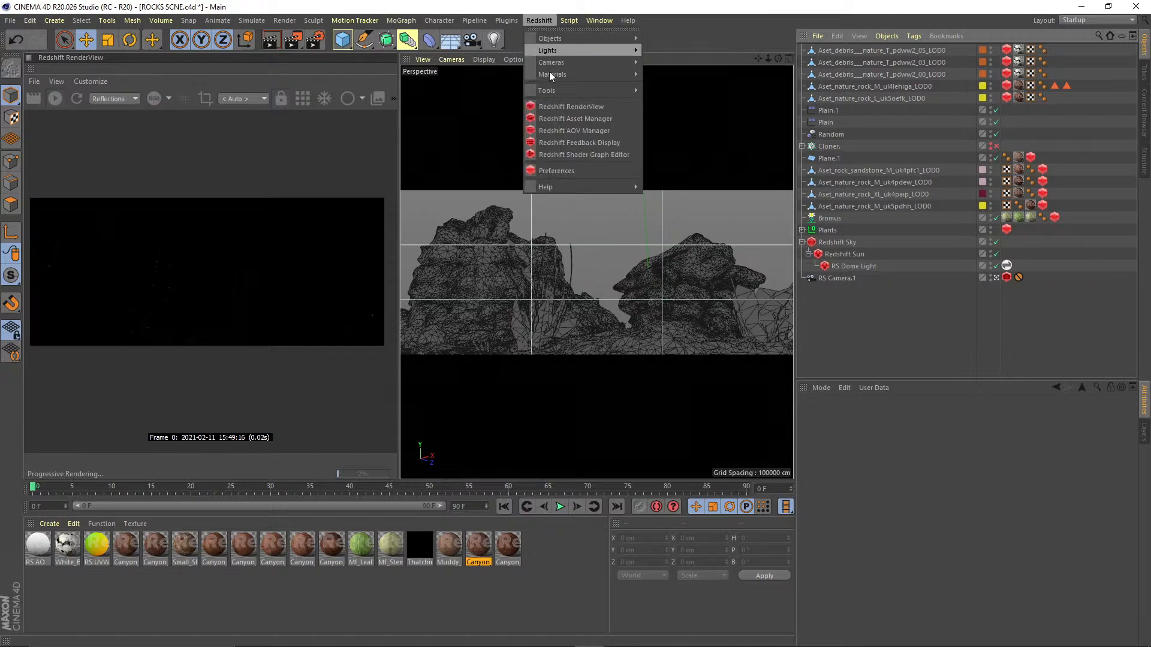
mouse_move(563, 77)
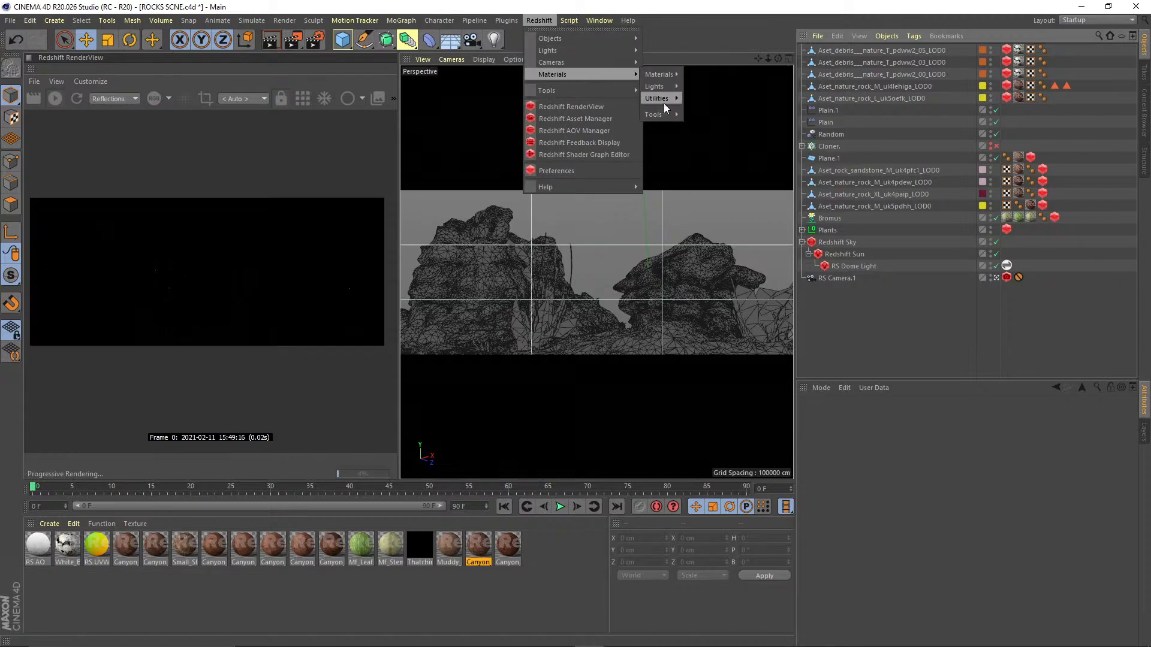
mouse_move(664, 101)
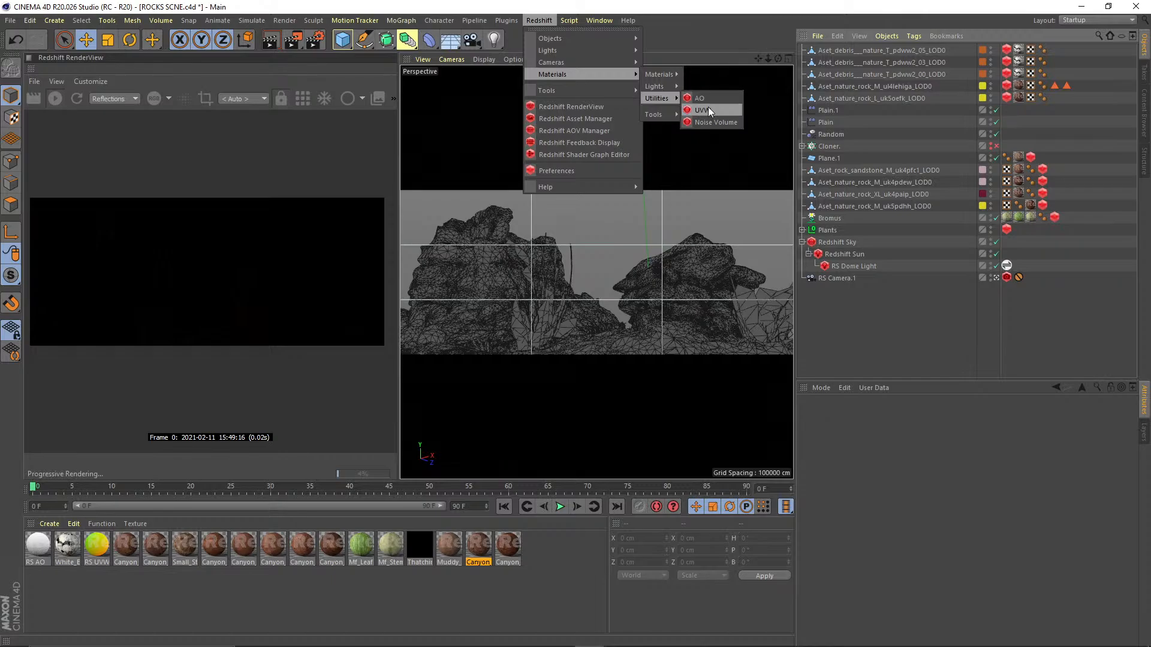
double_click(95, 545)
drag(393, 34, 627, 66)
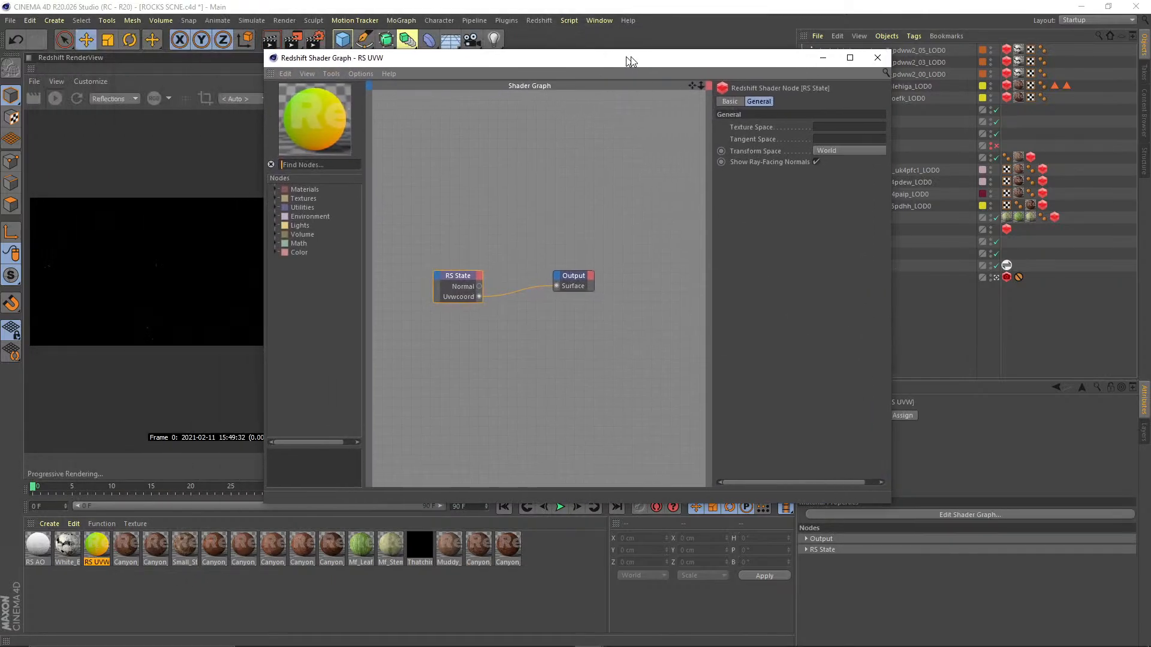
- Rearrange the Output and RS State nodes in the shader graph and widen the node settings area
drag(578, 276, 631, 280)
click(478, 286)
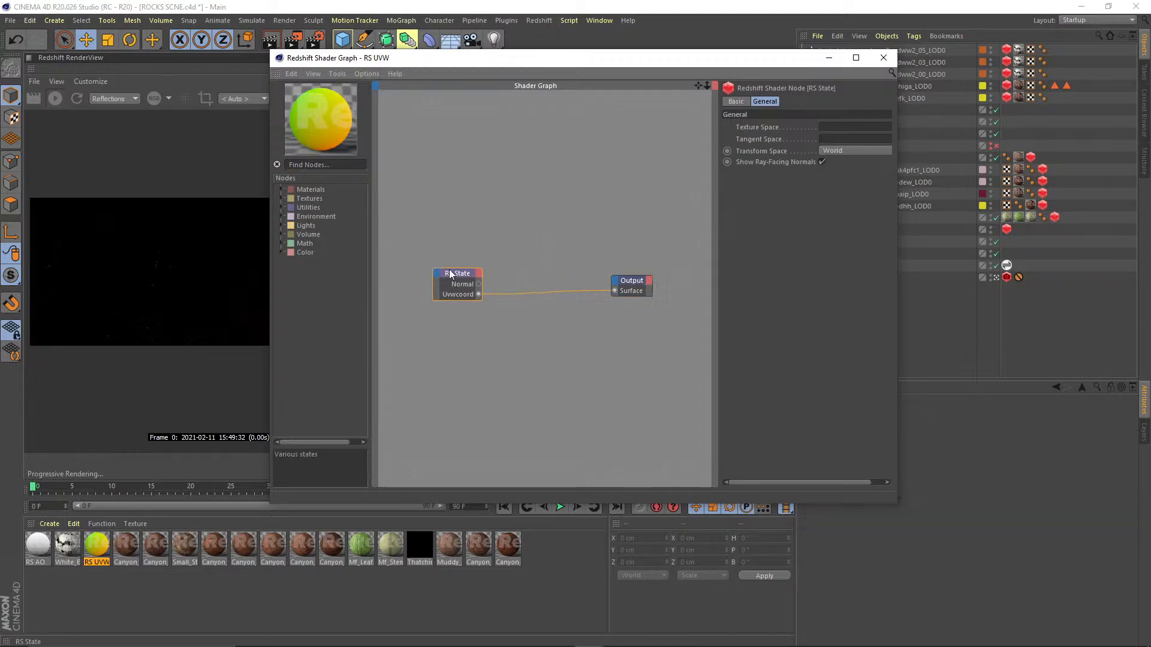
drag(477, 286, 525, 242)
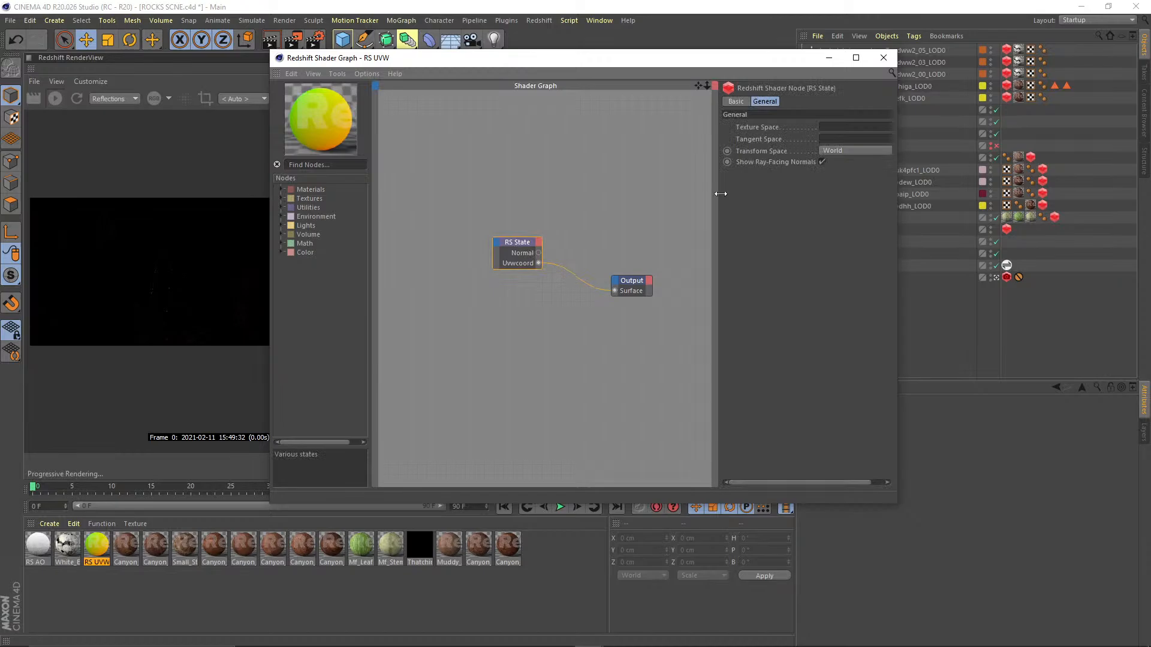
drag(716, 191, 636, 174)
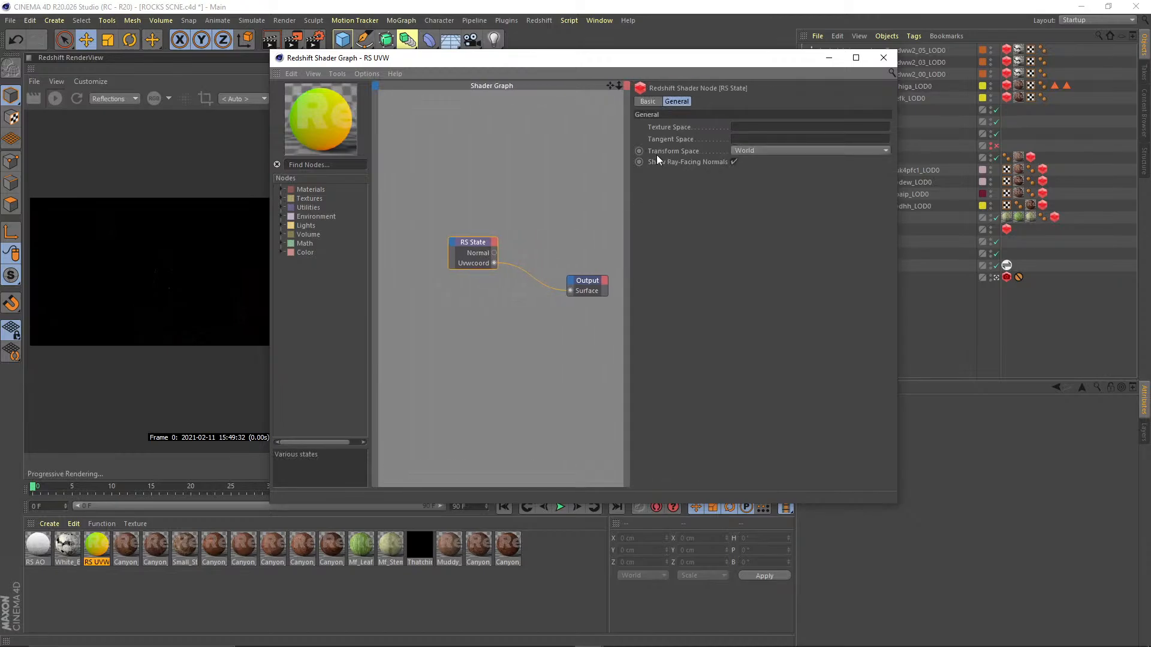
- Review the RS State node's Transform Space options and close the RS UVW shader graph
click(737, 151)
click(757, 160)
click(883, 58)
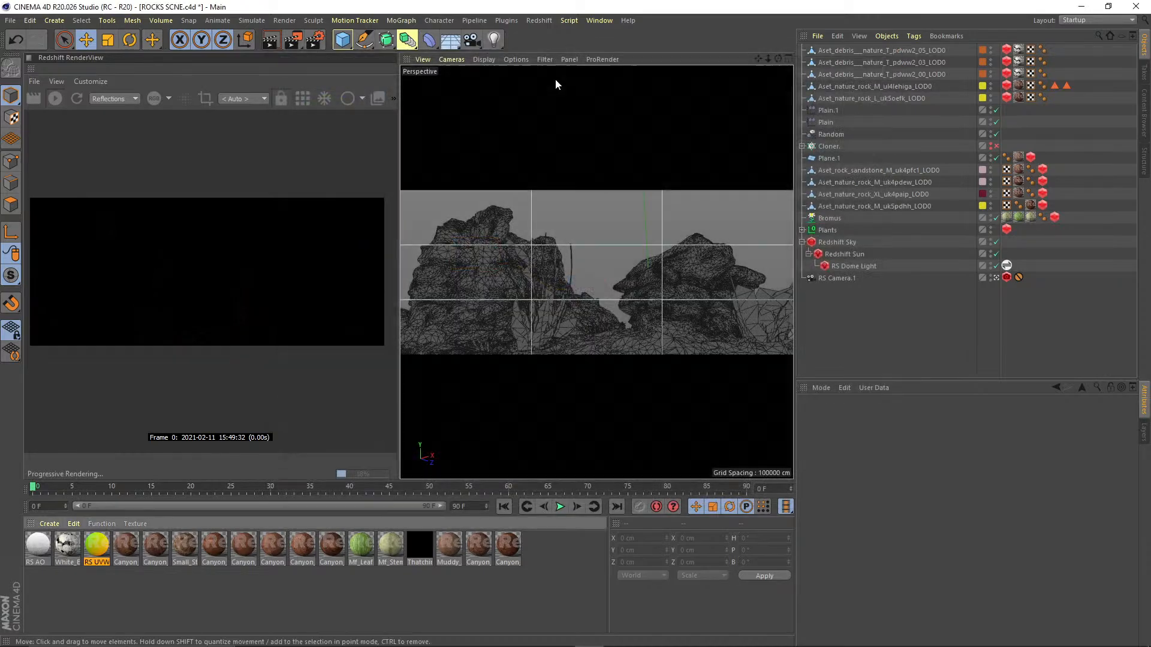
- Open the AOV Manager from the render settings and select the custom UV AOV
click(313, 40)
drag(410, 47, 502, 29)
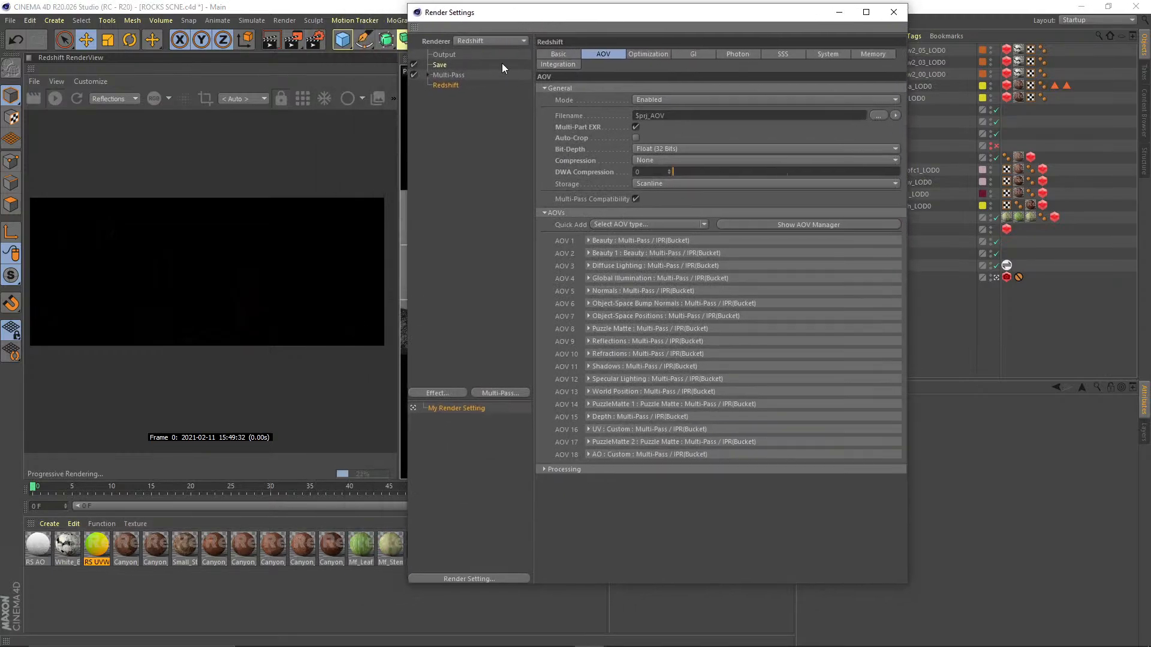
click(98, 573)
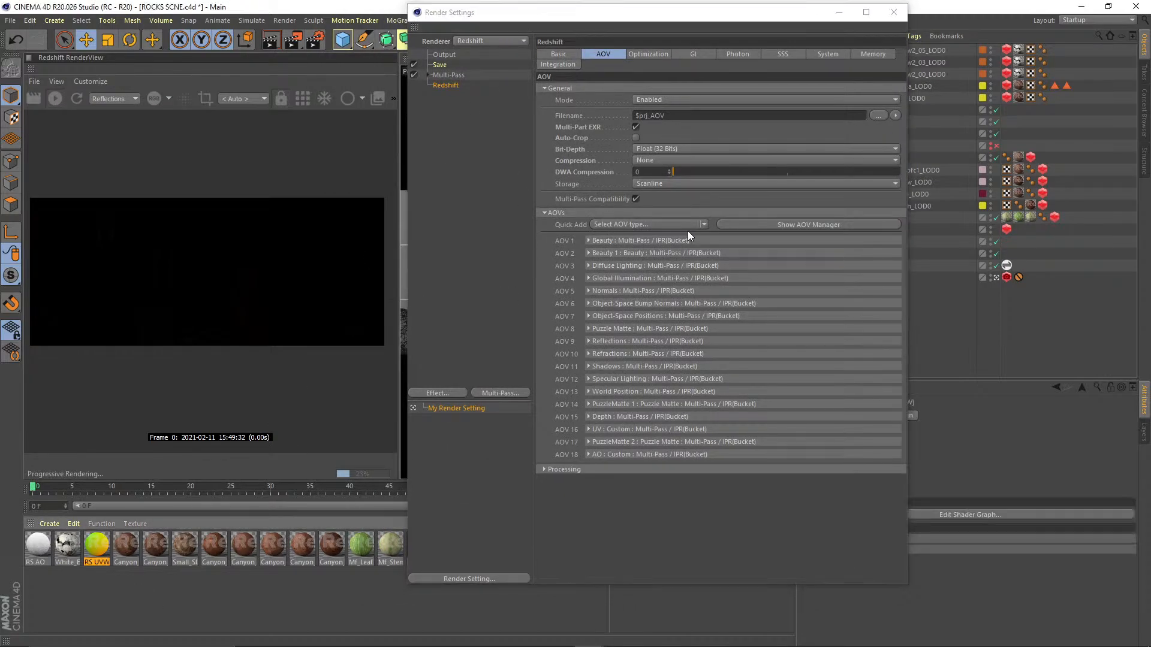
click(780, 224)
drag(813, 214, 710, 87)
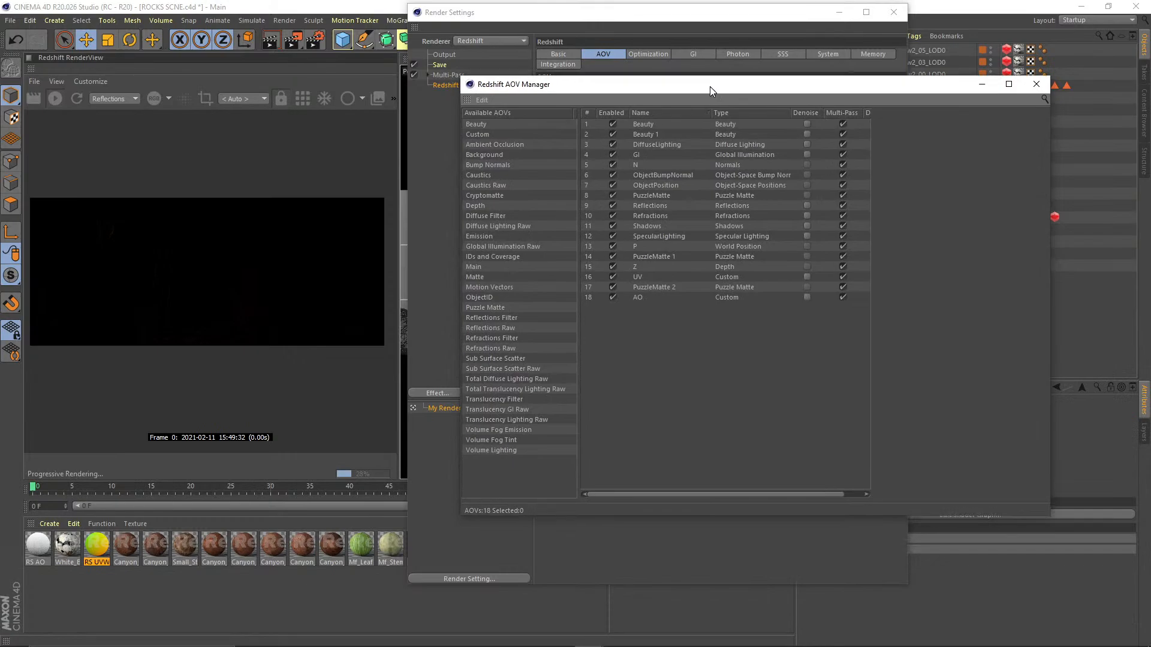
click(635, 279)
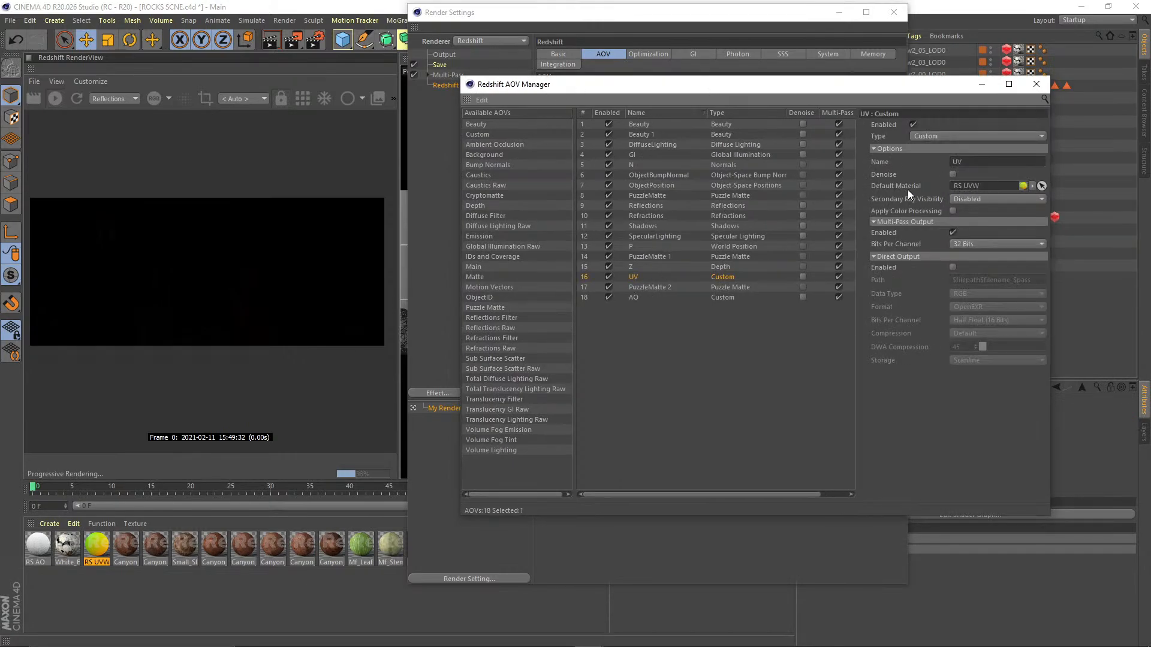
- Clear the UV AOV's default material, assign the RS UVW material to it, and close the AOV Manager and render settings
click(1032, 186)
click(1046, 197)
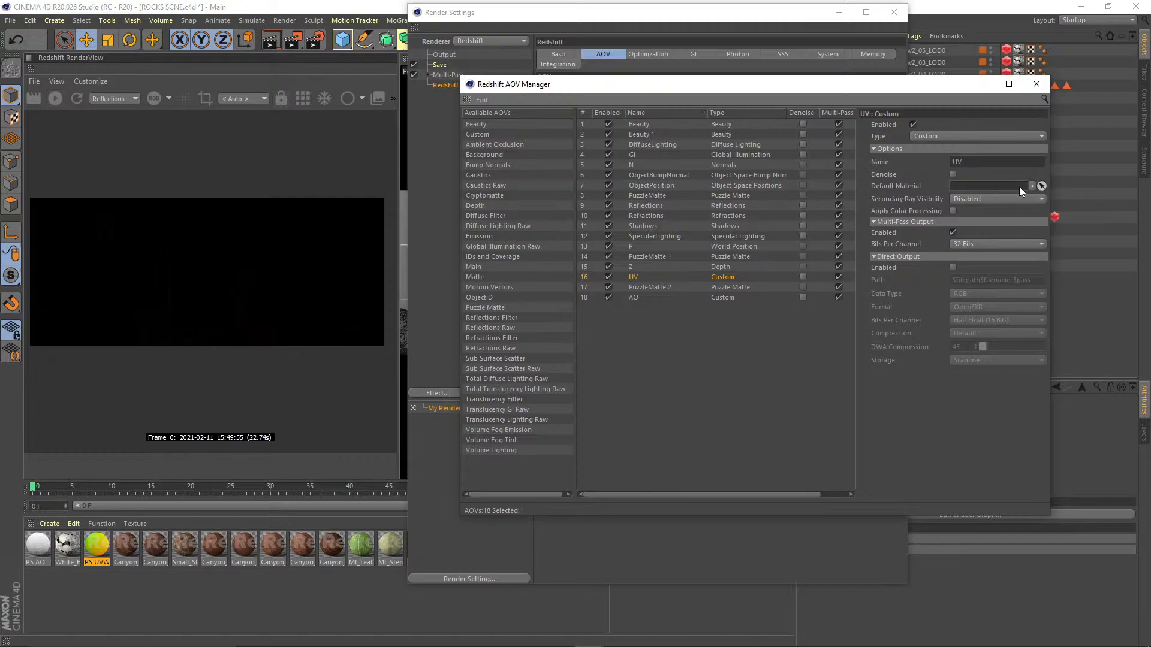
drag(95, 545, 1000, 186)
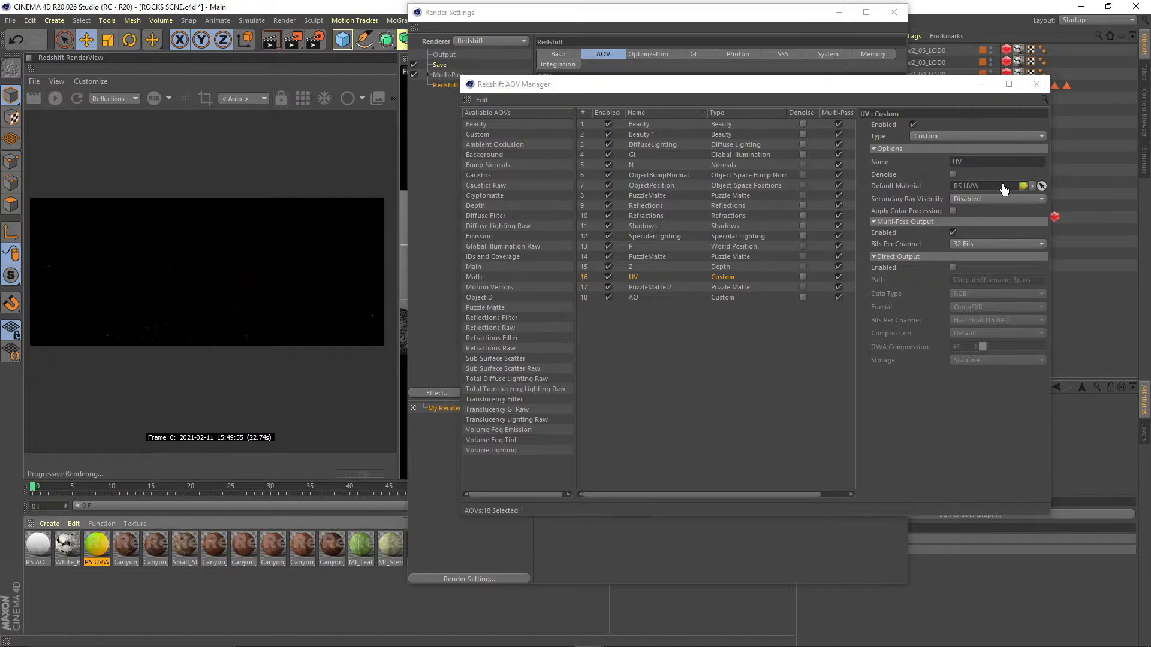
click(1035, 85)
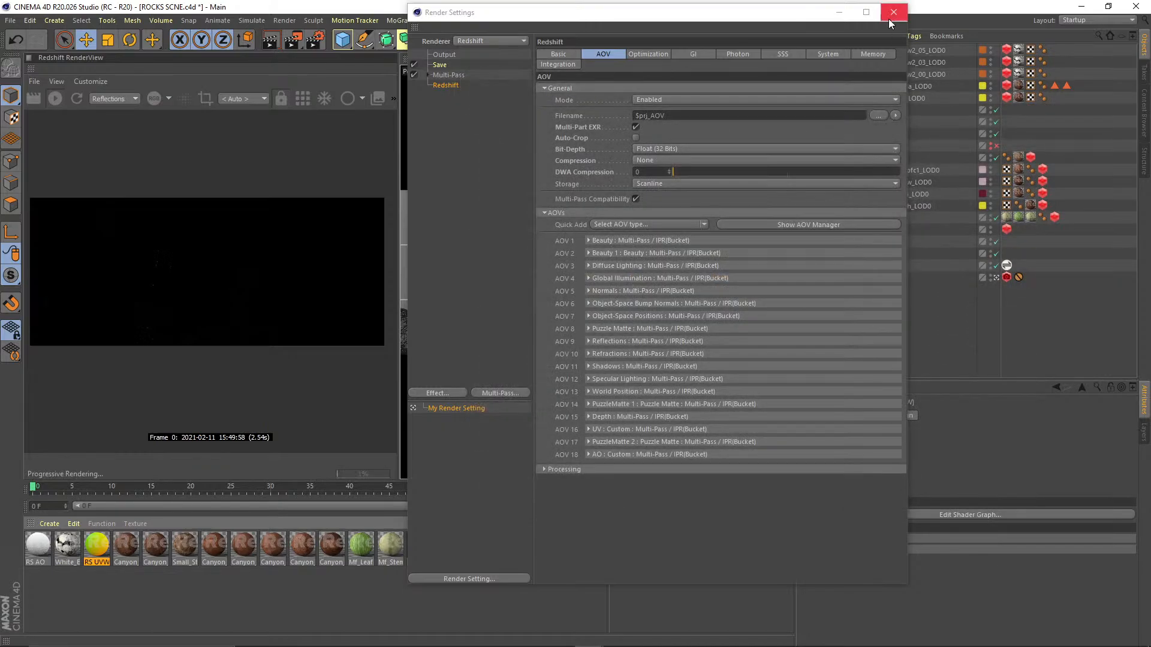
click(893, 12)
- Show the UV pass in the RenderView, leave the RS Camera.1 view, and examine the rocks' UV colours from a closer angle
click(116, 99)
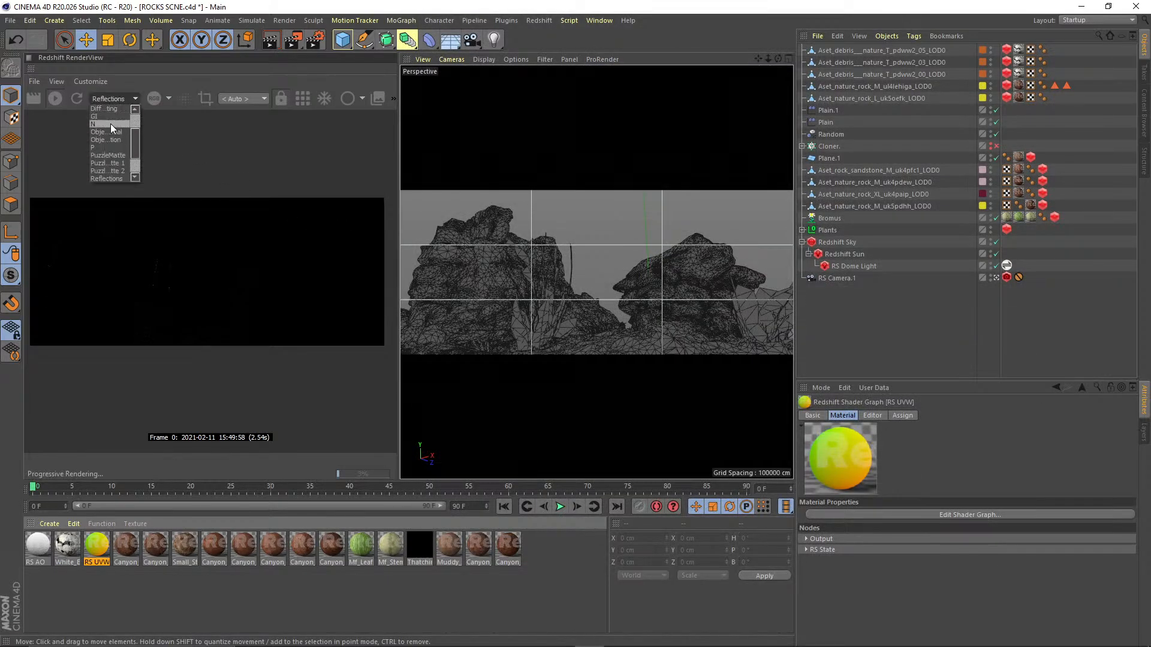
click(94, 178)
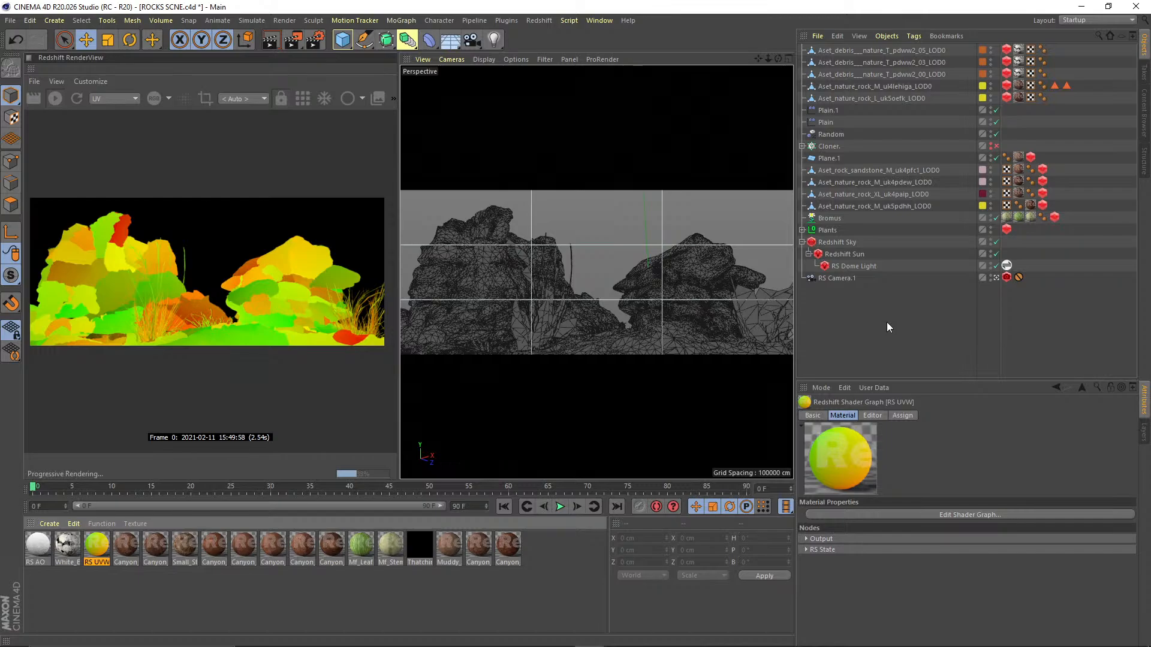
click(997, 278)
alt+drag(576, 252, 563, 268)
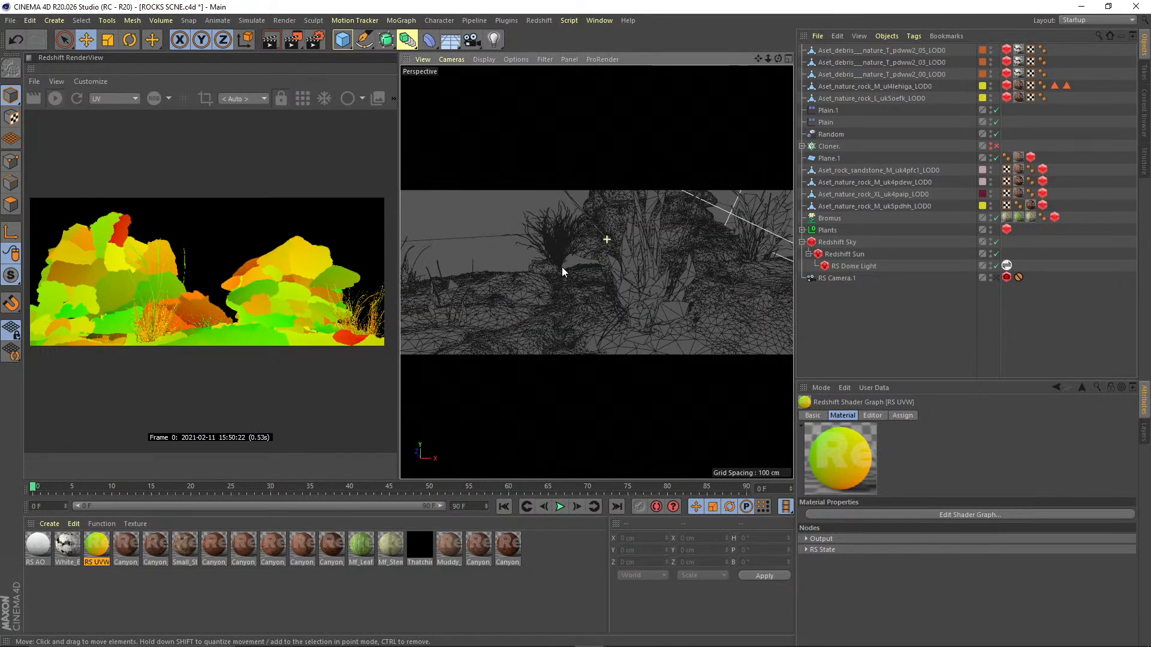
alt+right_drag(562, 269, 508, 306)
alt+drag(508, 306, 531, 299)
alt+drag(596, 230, 604, 228)
alt+right_drag(603, 227, 674, 210)
alt+middle_drag(674, 210, 659, 293)
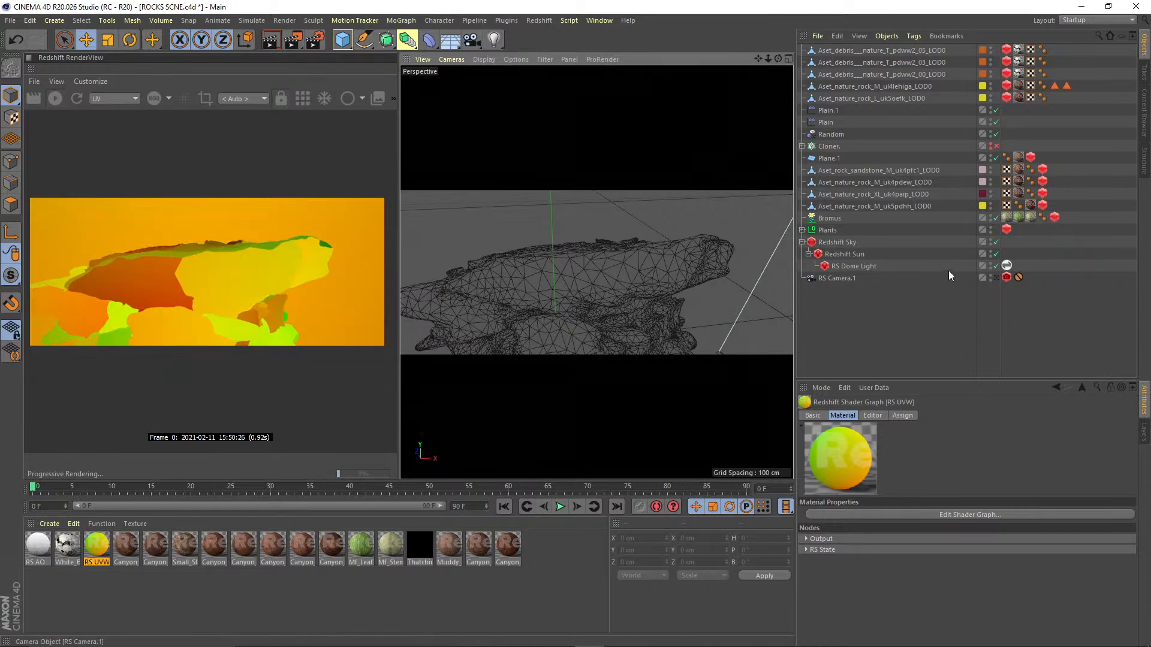
- Look through RS Camera.1 in the viewport and display the AO pass in the Redshift render view
click(996, 279)
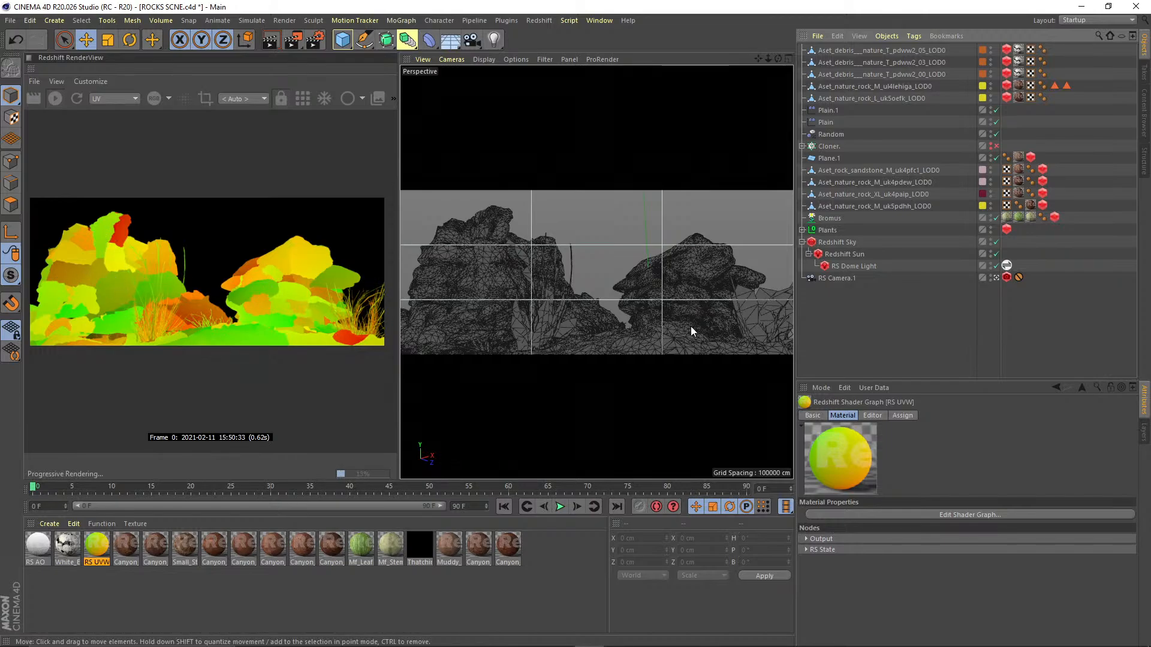
click(110, 99)
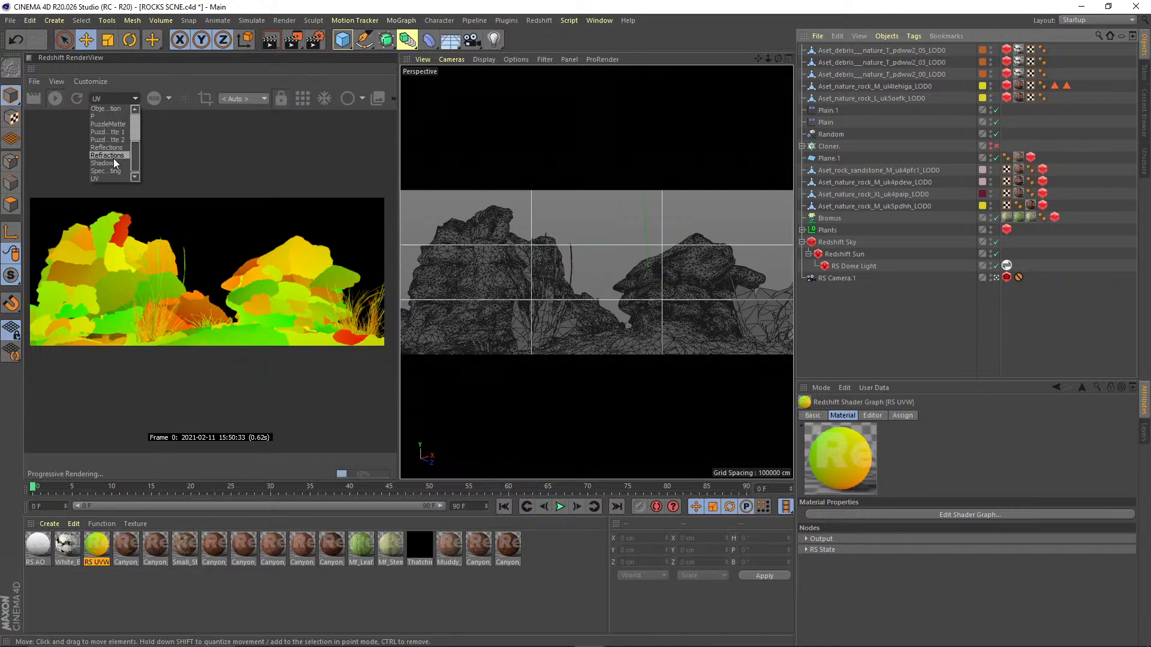
scroll(90, 131, up, 5)
click(105, 118)
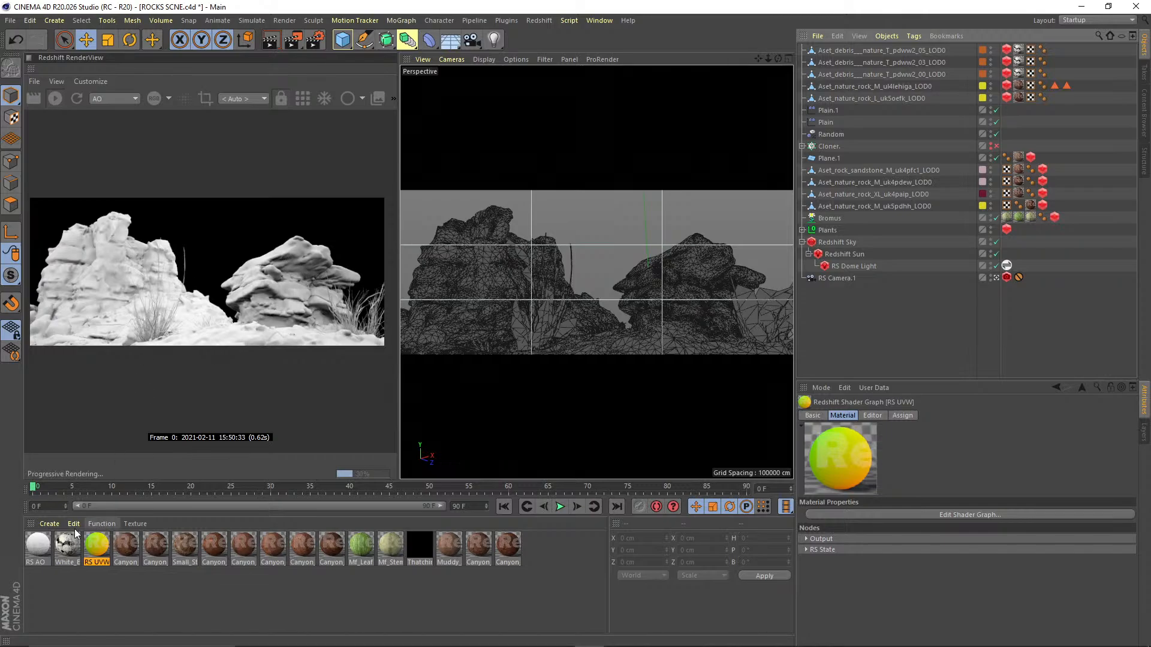
- Review the RS AO material's ambient occlusion node settings, repositioning the RS AO and Output nodes in its shader graph
double_click(37, 543)
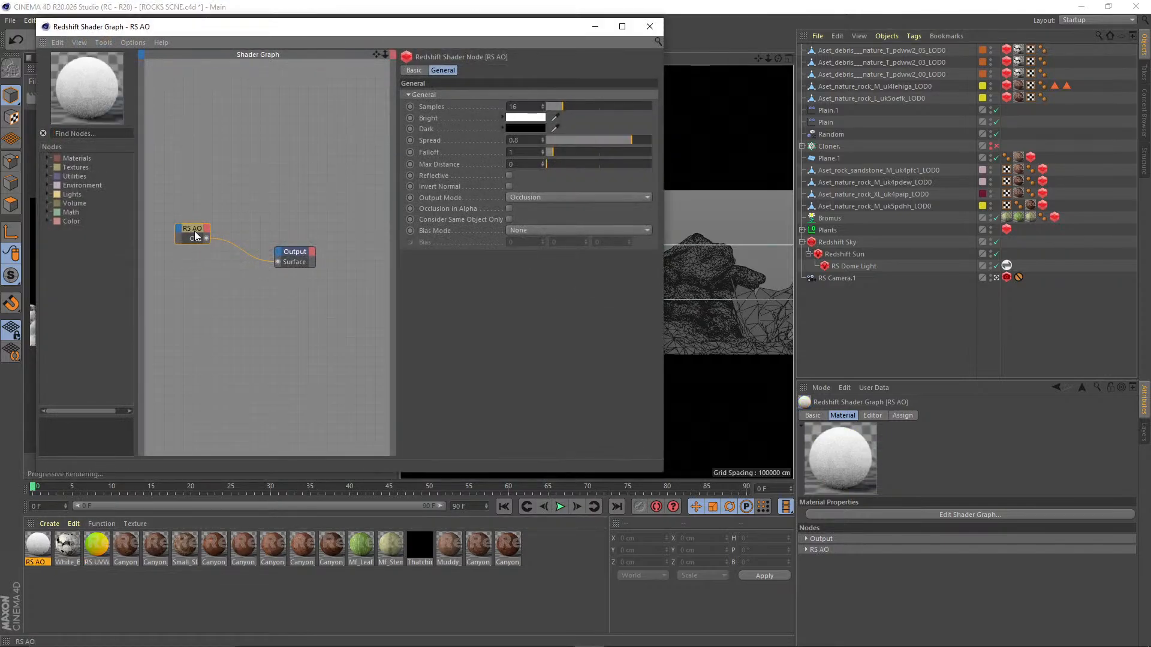
drag(195, 235, 239, 211)
click(283, 187)
drag(294, 252, 335, 247)
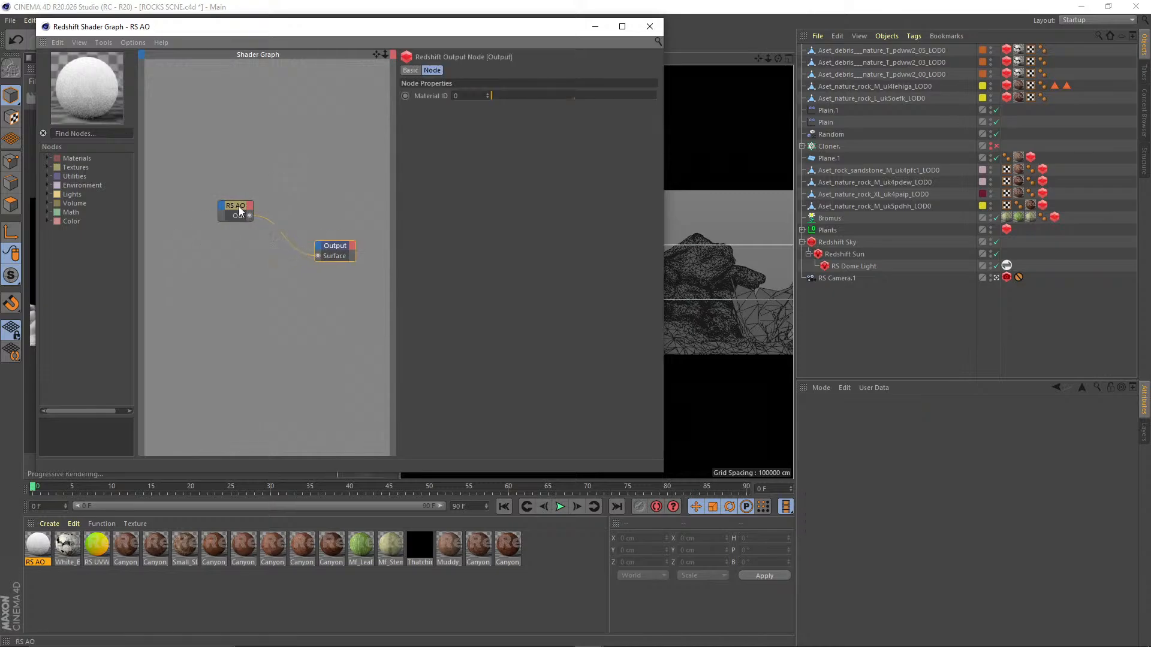
drag(239, 212, 232, 225)
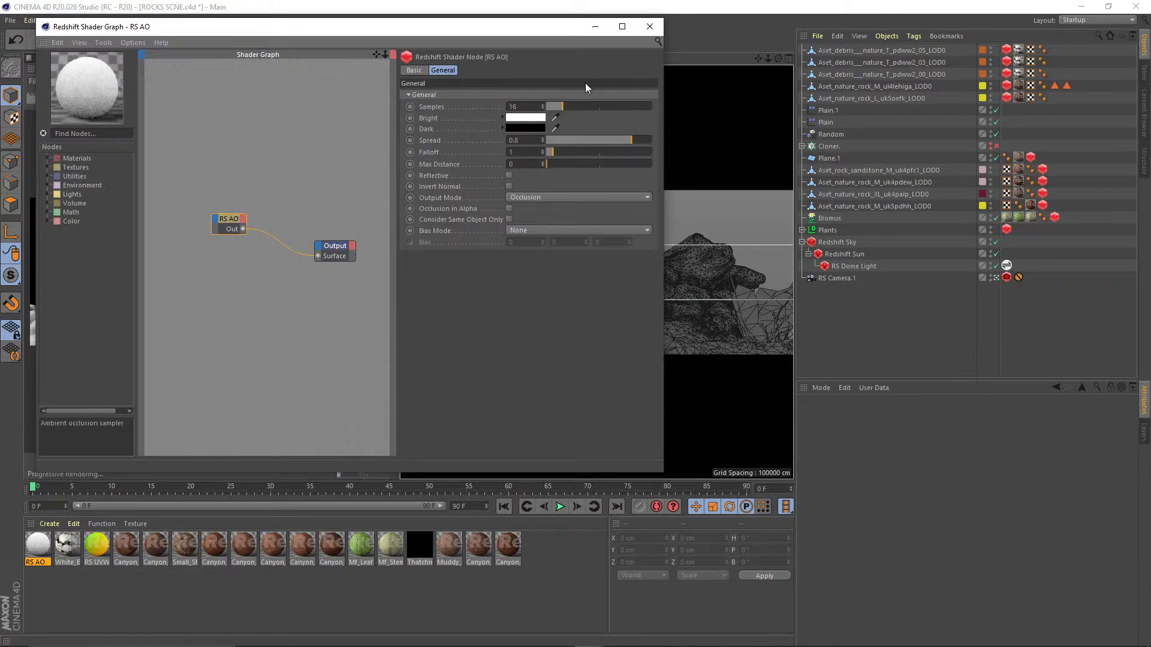
click(644, 32)
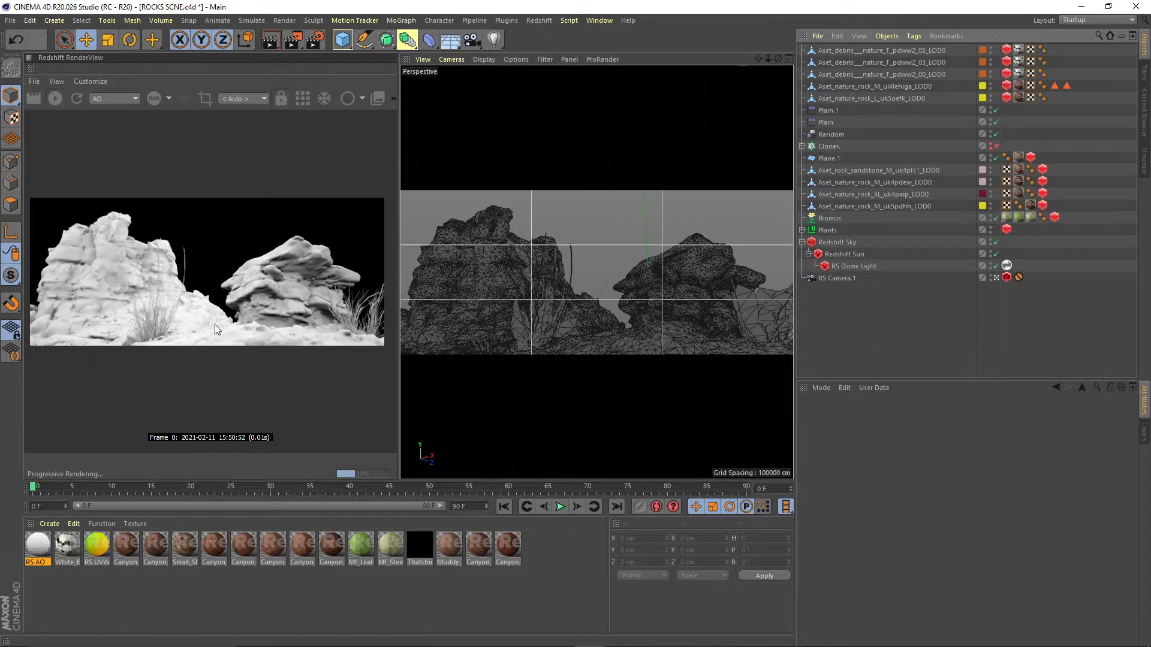
- Display the Beauty 1 pass in the Redshift render view
click(109, 99)
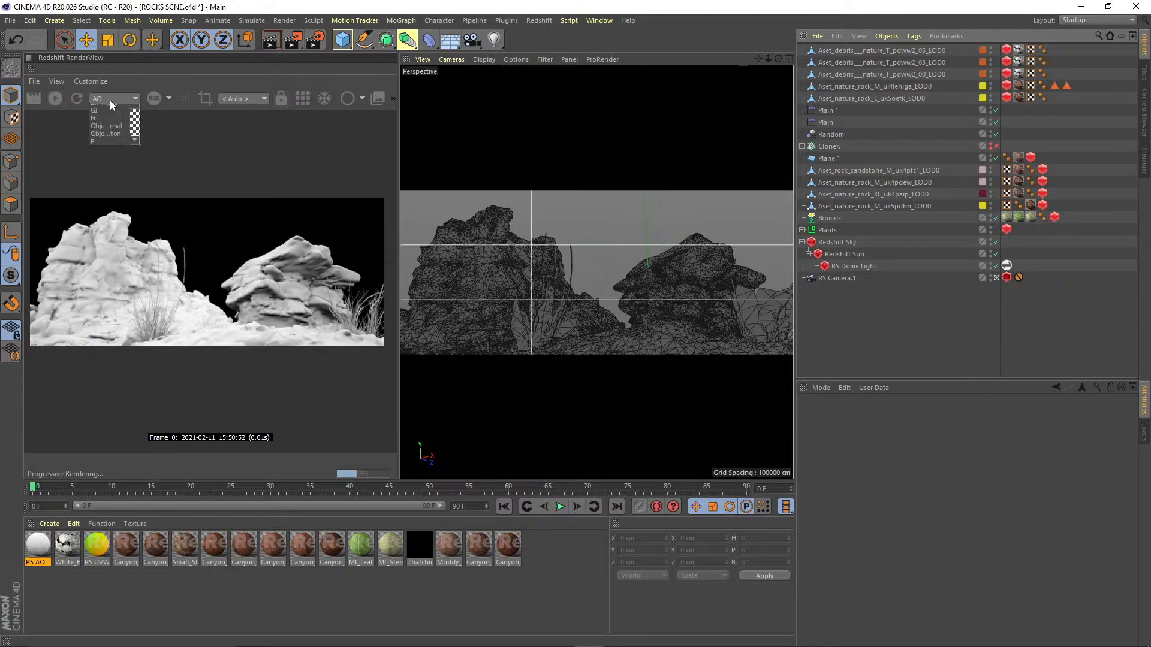
click(111, 124)
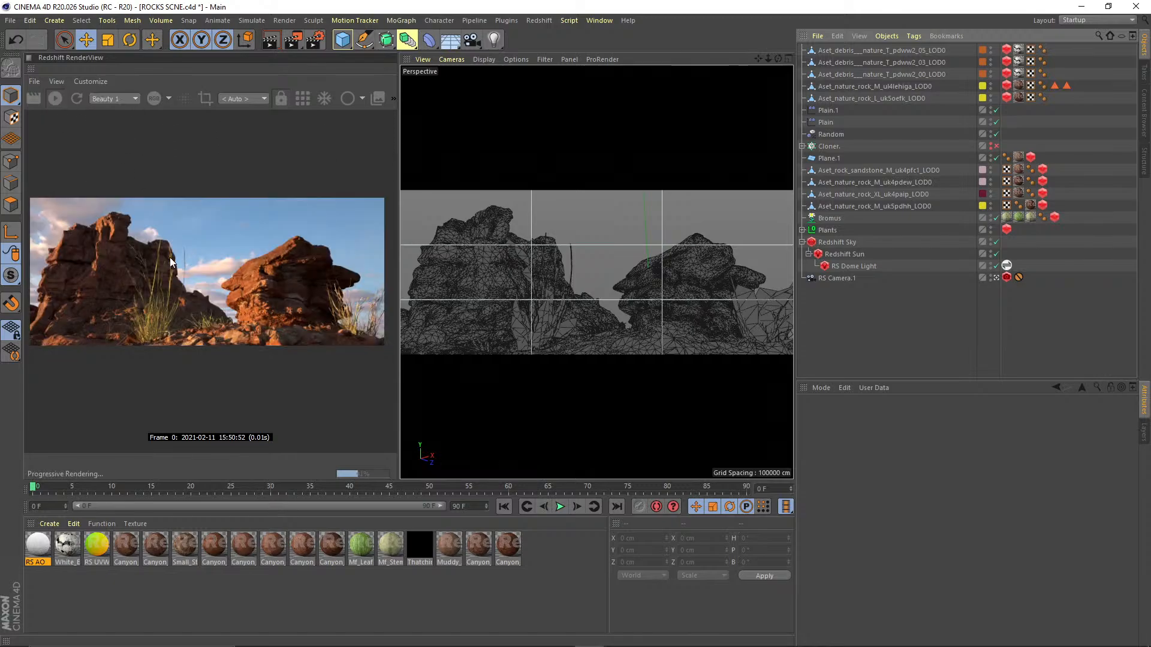
click(315, 39)
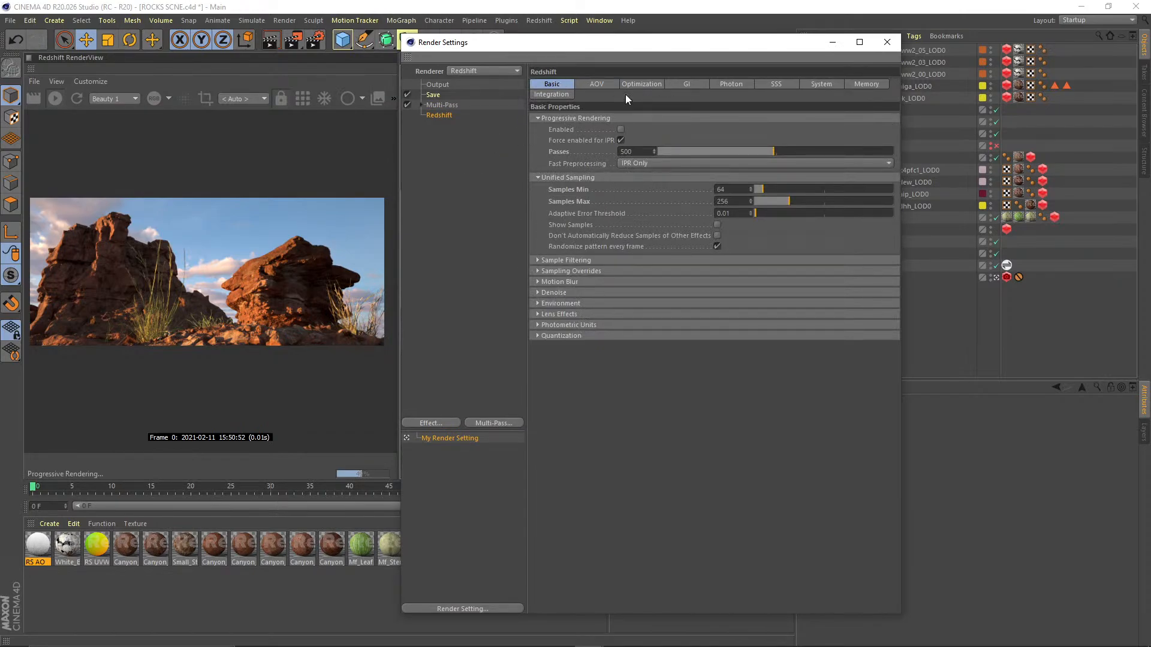
click(871, 48)
double_click(1023, 15)
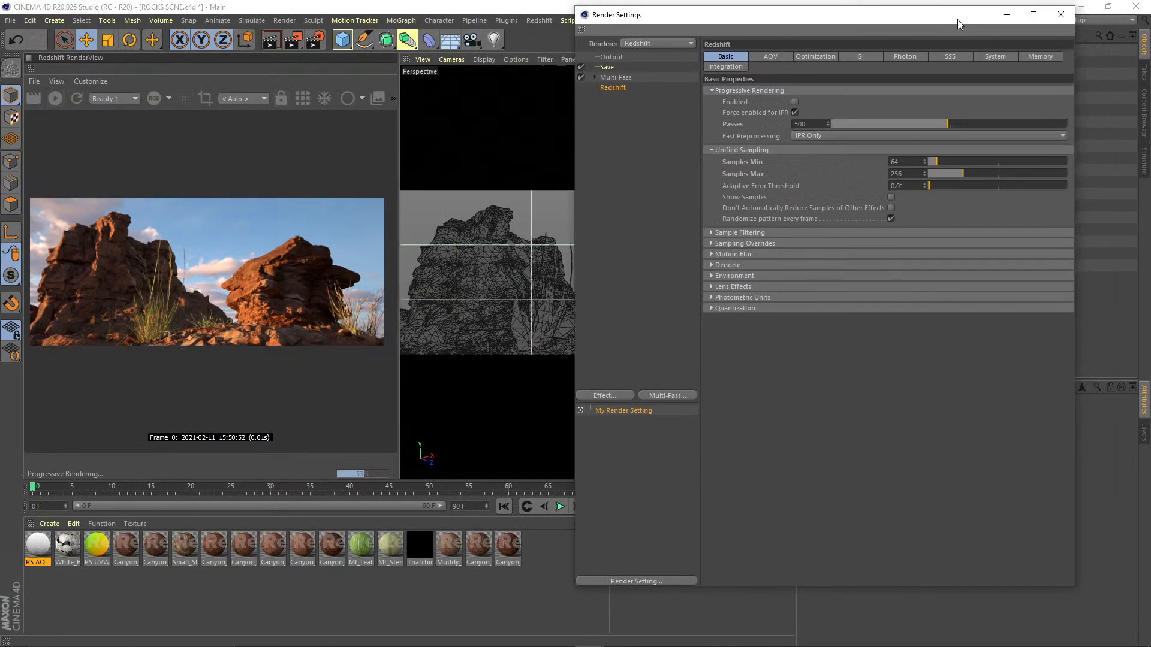
click(1062, 13)
- Review the output resolution, multi-pass and file saving options in the render settings
click(313, 41)
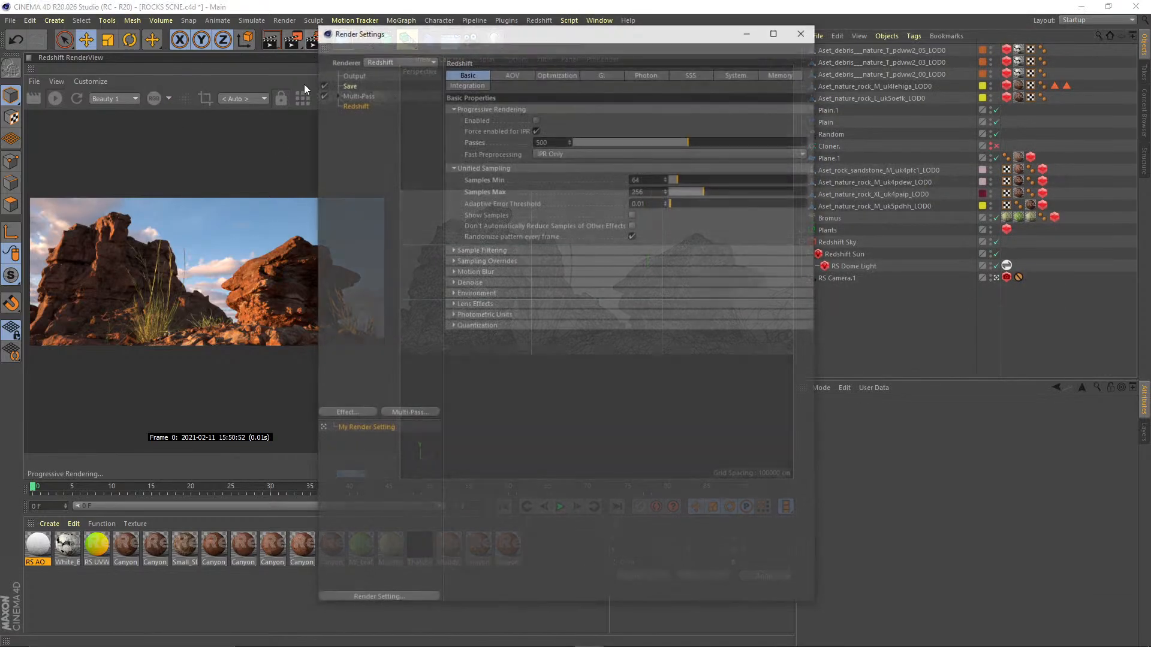
click(355, 75)
click(347, 85)
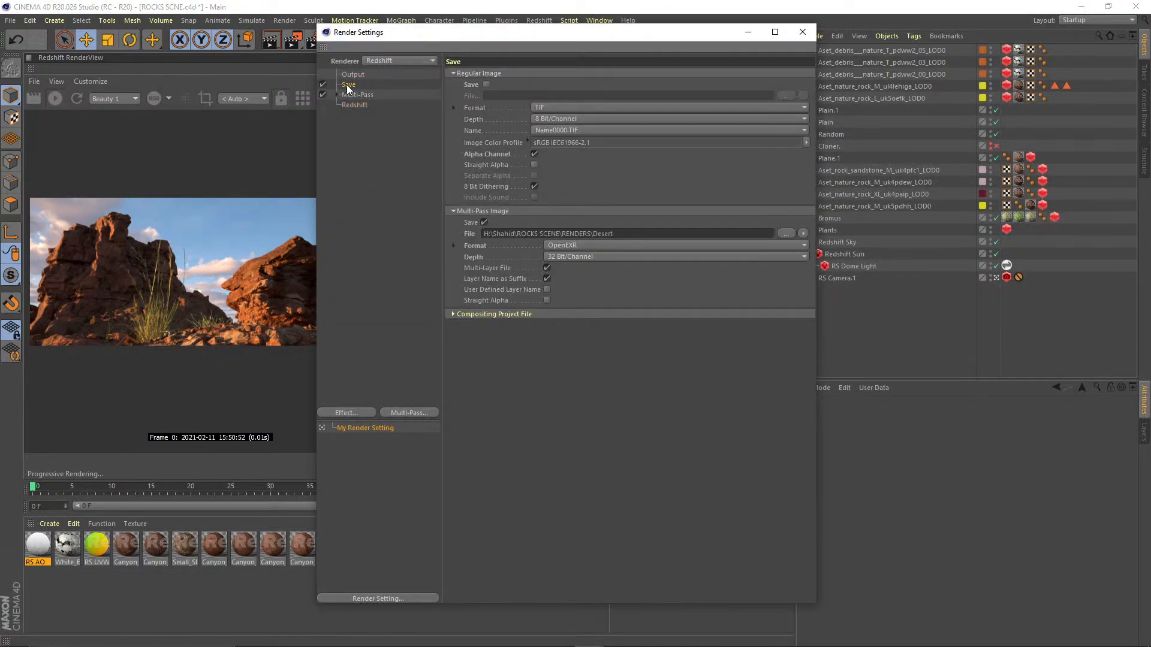
click(352, 76)
drag(533, 86, 477, 85)
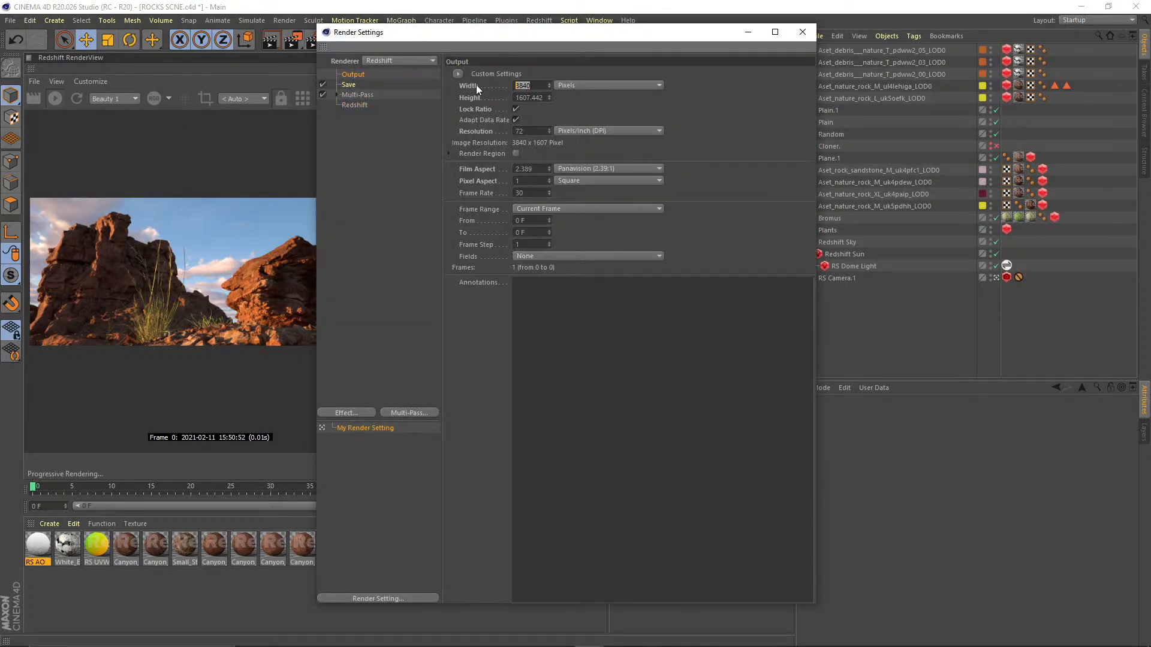
click(354, 95)
click(348, 84)
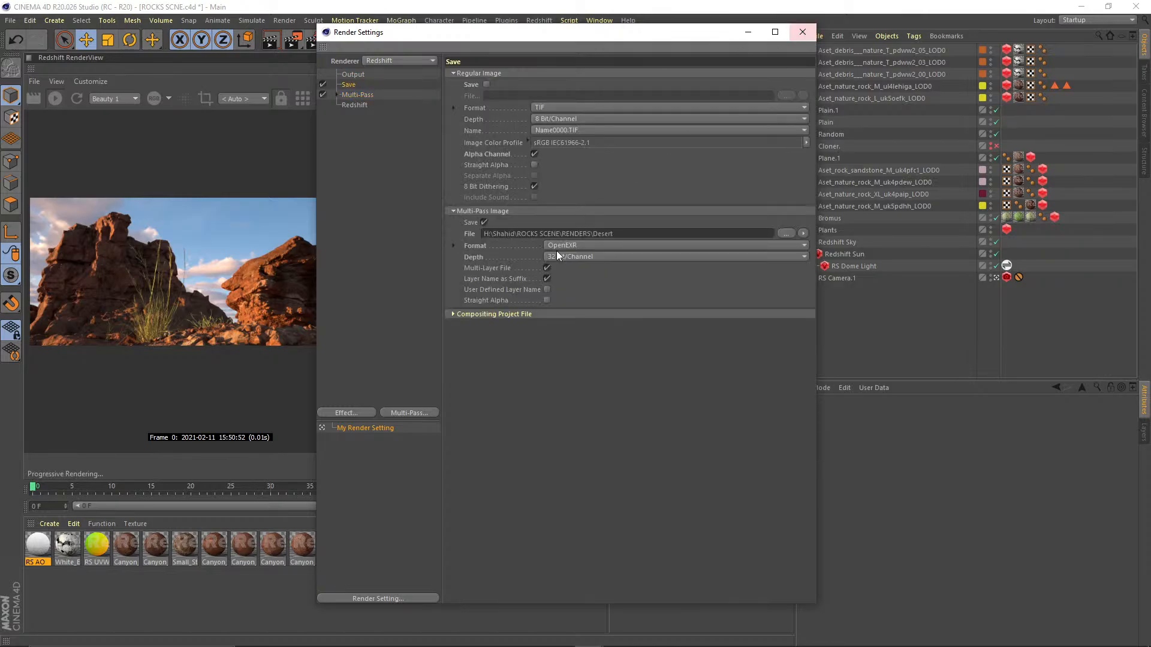
drag(406, 35, 408, 33)
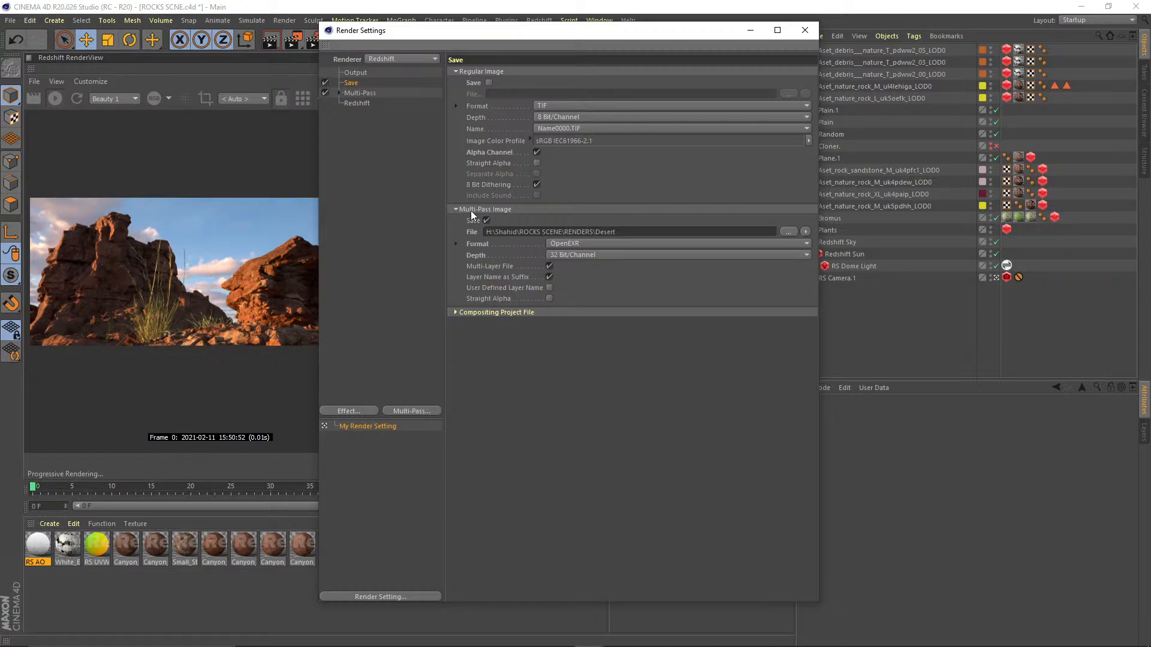
- Examine the multi-pass image's OpenEXR format options, including its presets and available compression methods
click(559, 243)
click(486, 247)
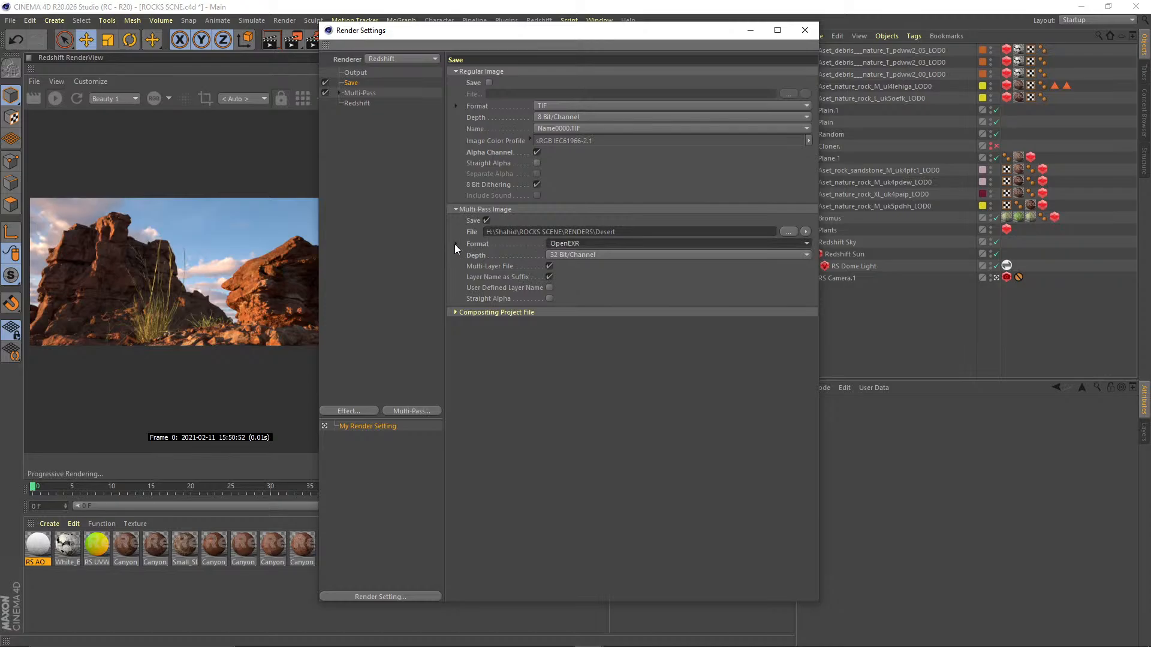
click(455, 244)
click(505, 278)
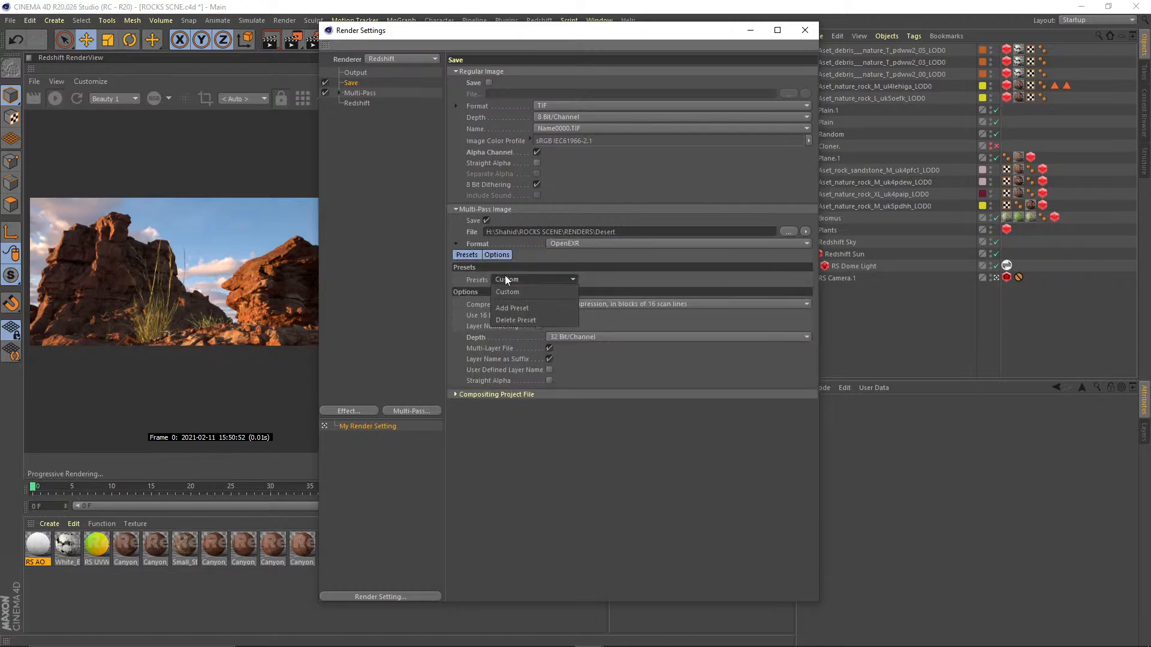
click(455, 283)
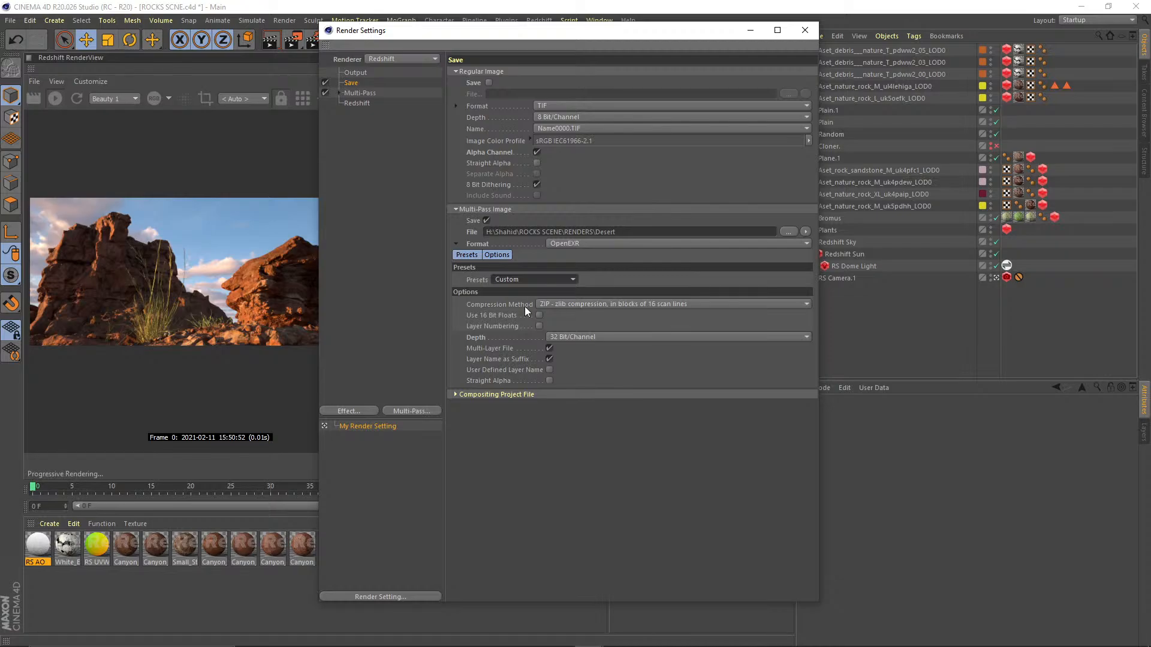
click(641, 305)
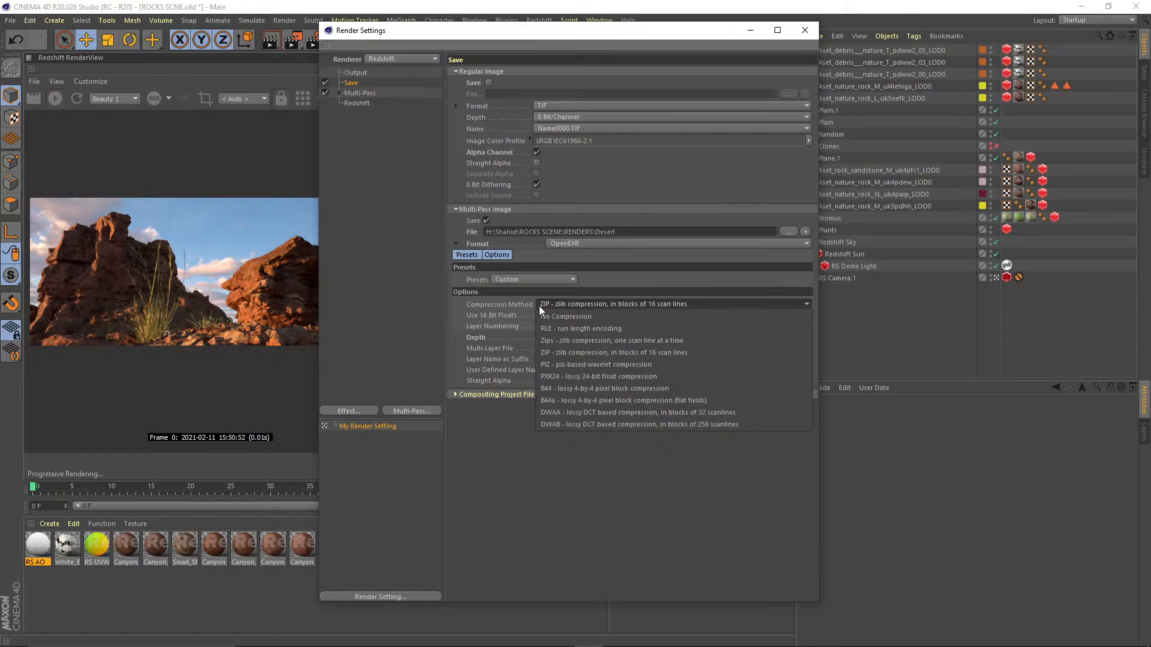
click(512, 307)
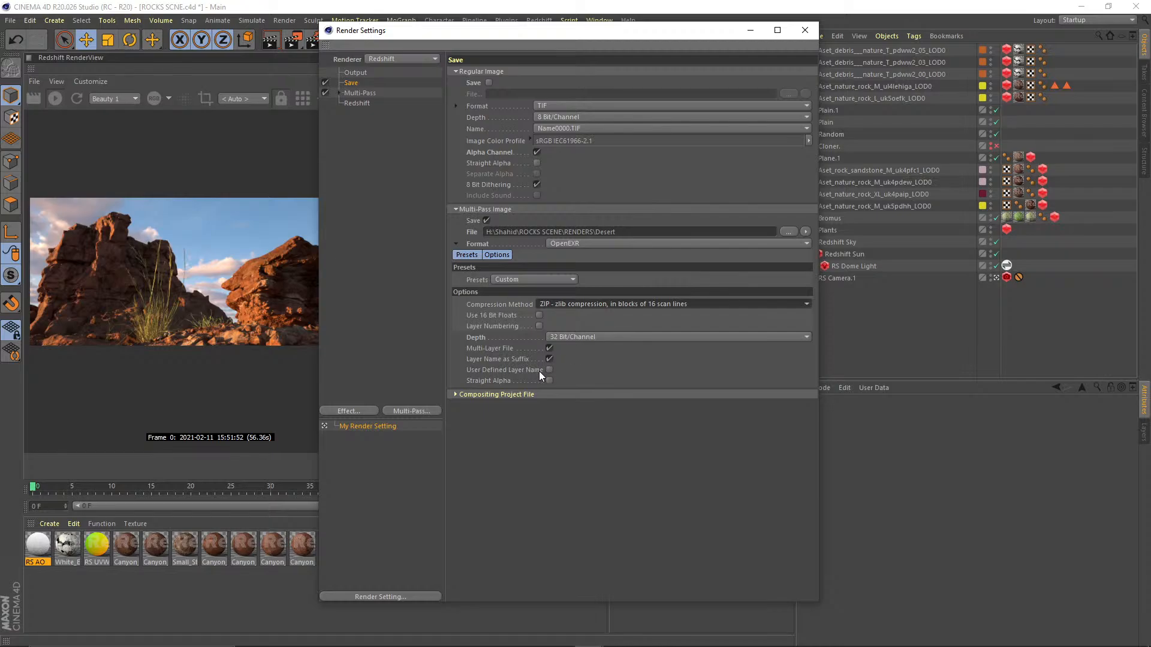
- Check the regular image's Alpha Channel option and close the render settings
click(538, 152)
click(537, 153)
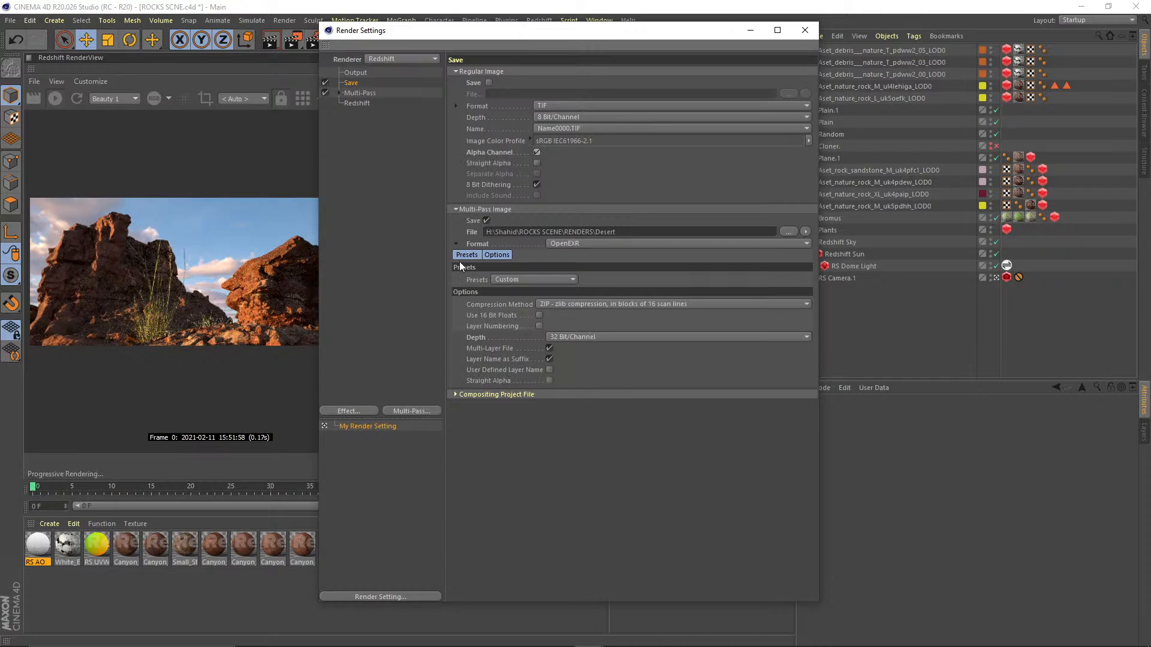
click(456, 244)
click(805, 30)
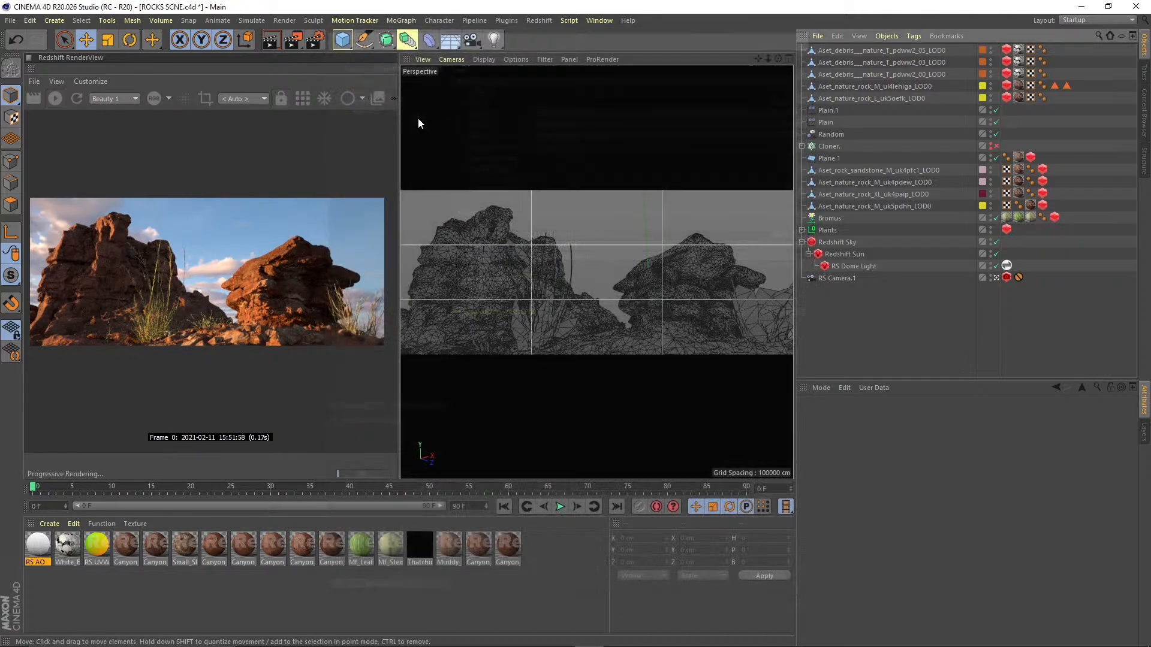
- Inspect the Beauty pass's alpha channel in the render view and return to the full-colour Beauty 1 pass
click(124, 98)
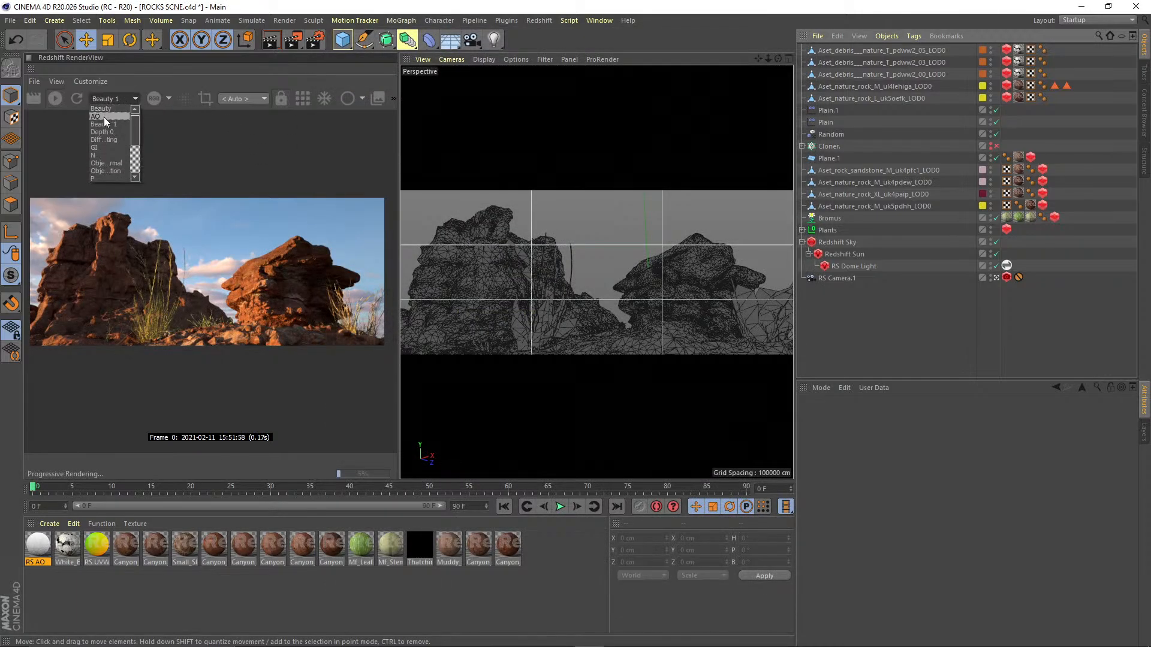
click(104, 111)
click(154, 98)
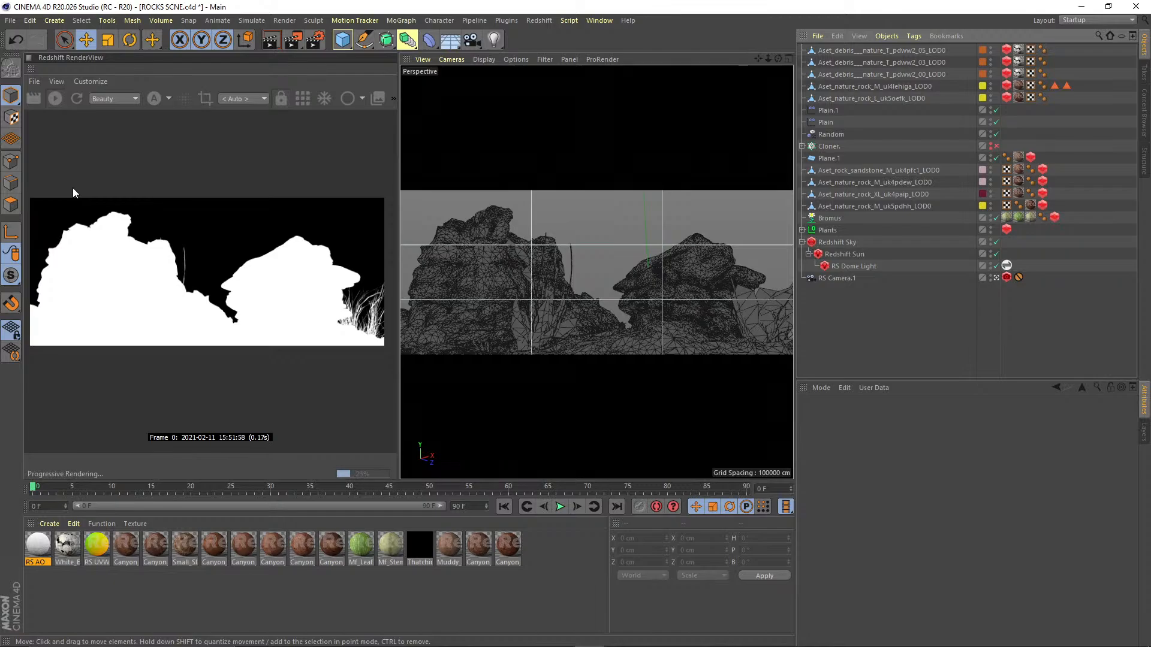
click(153, 98)
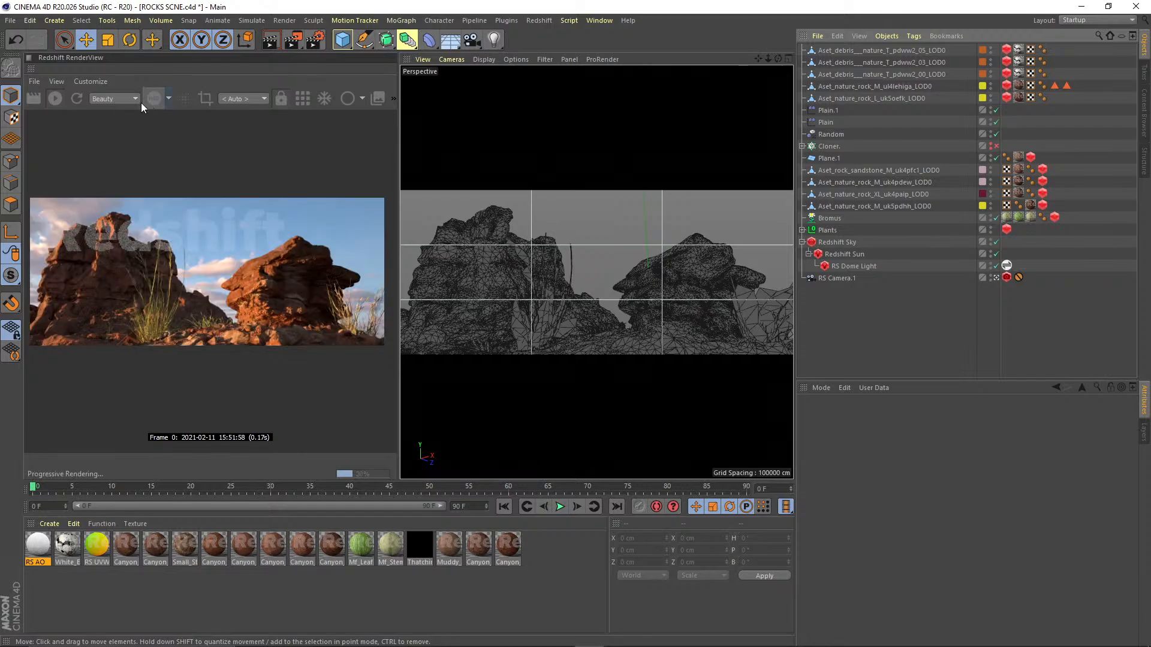
click(120, 100)
click(100, 124)
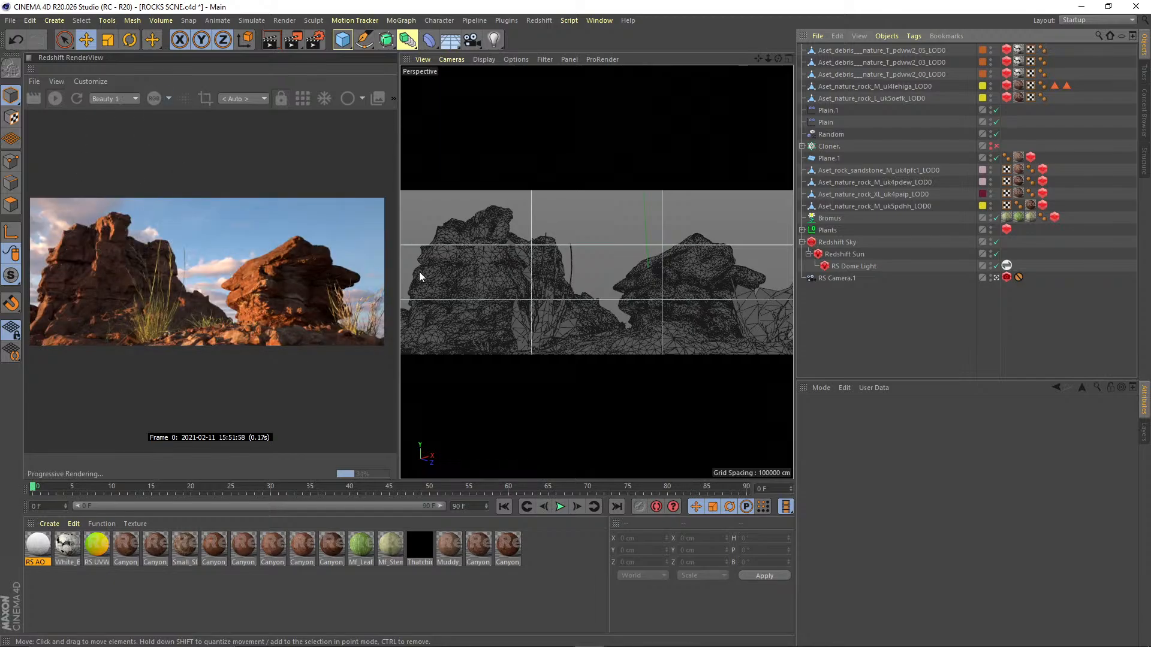
drag(924, 415, 920, 374)
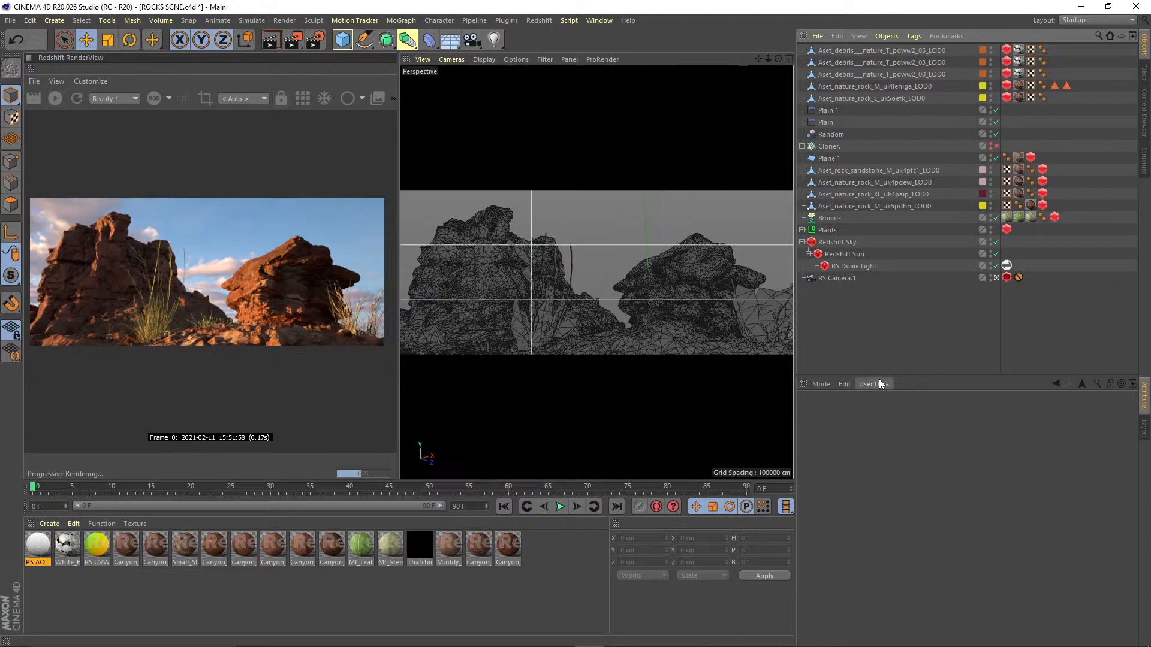
drag(878, 379, 879, 387)
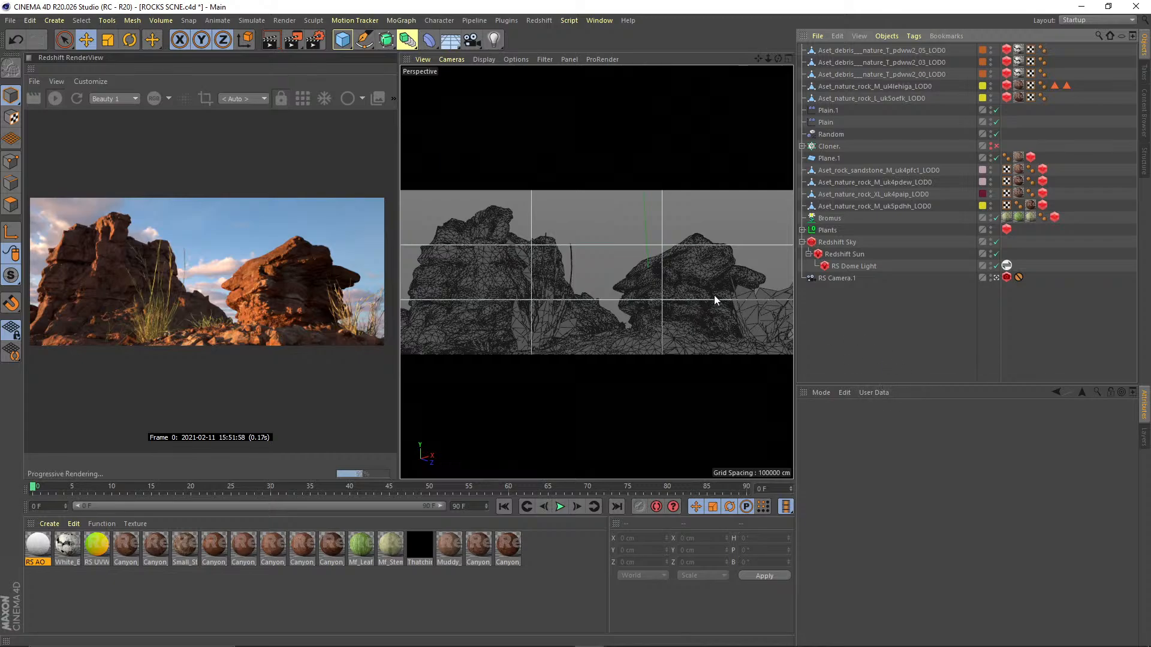
- Try rendering the scene to the Picture Viewer, cancelling instead of overwriting Desert.exr
click(293, 40)
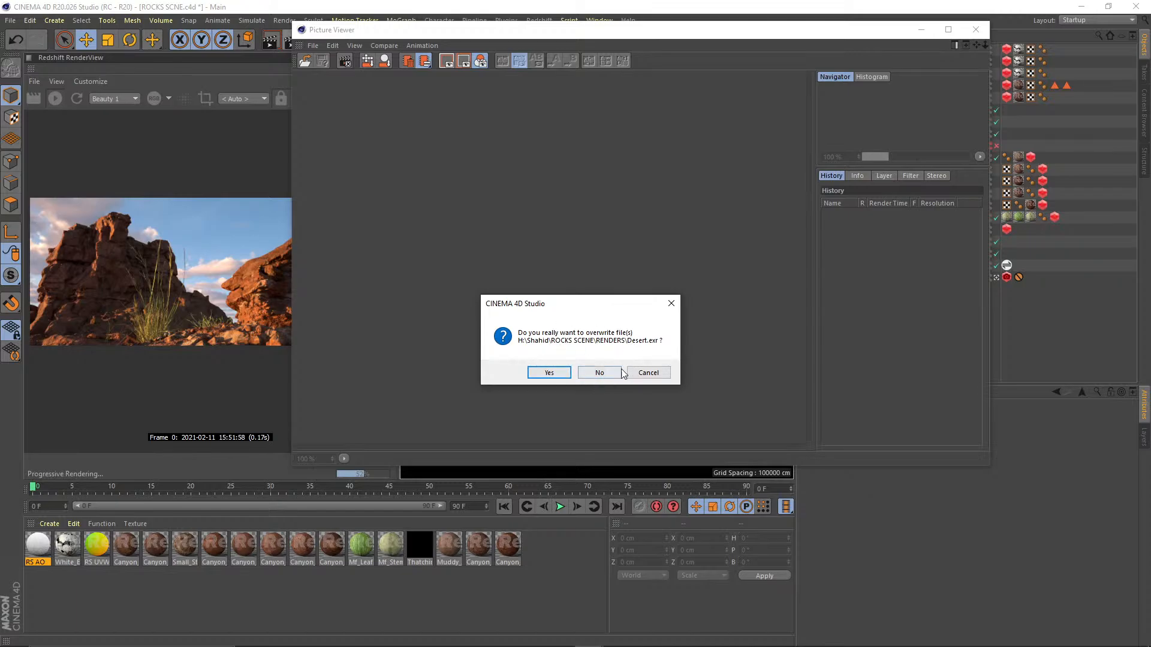
click(648, 372)
click(975, 30)
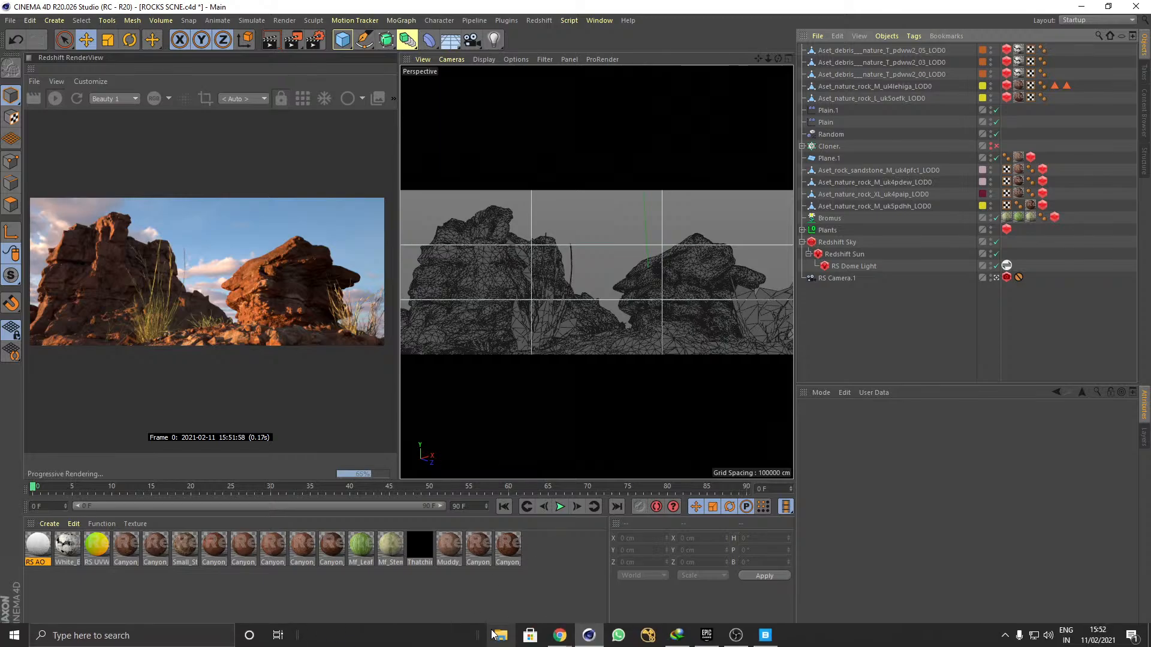
- Switch to File Explorer and open the project's ROCKS SCENE folder on the Work (H:) drive
click(500, 635)
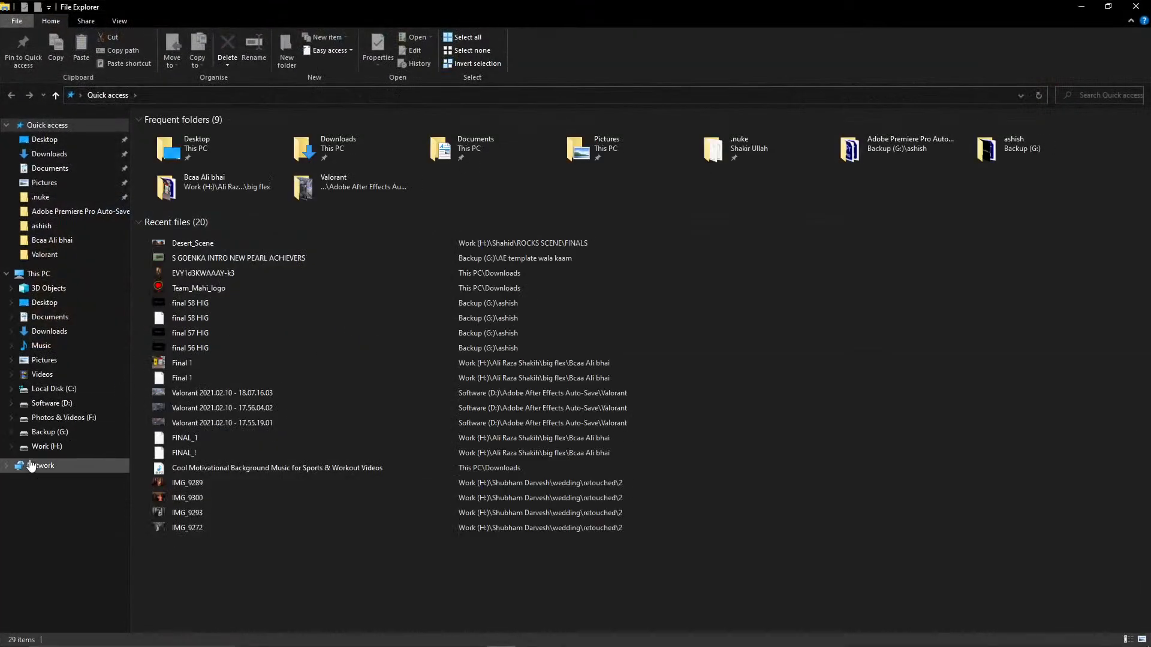
click(47, 446)
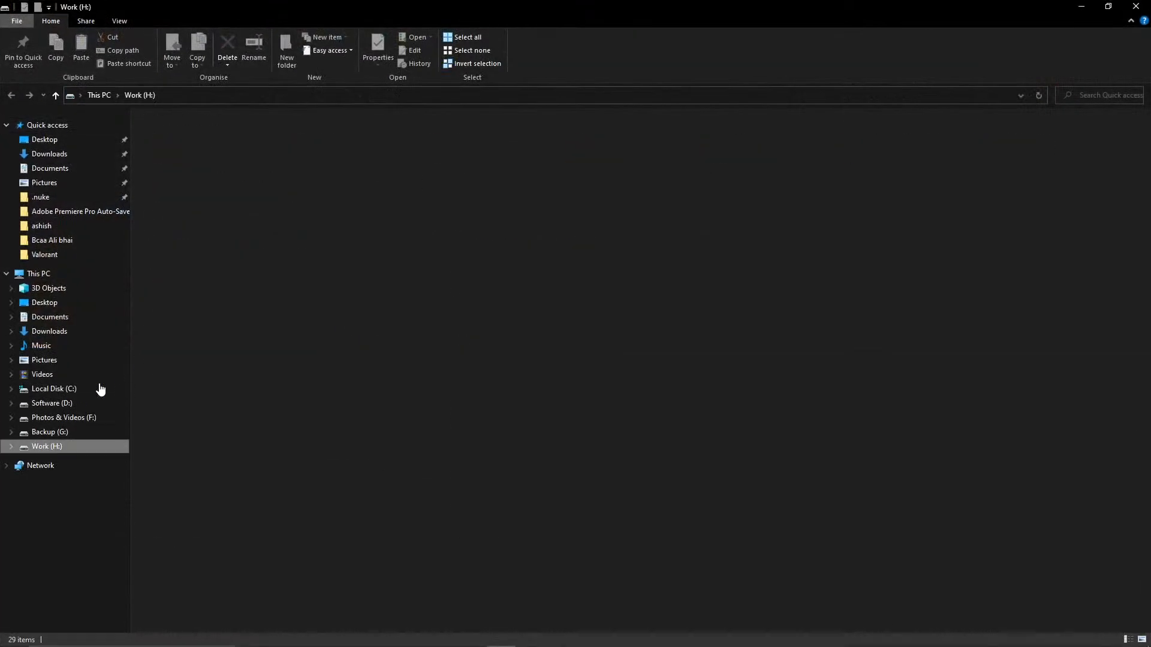
click(305, 147)
click(838, 239)
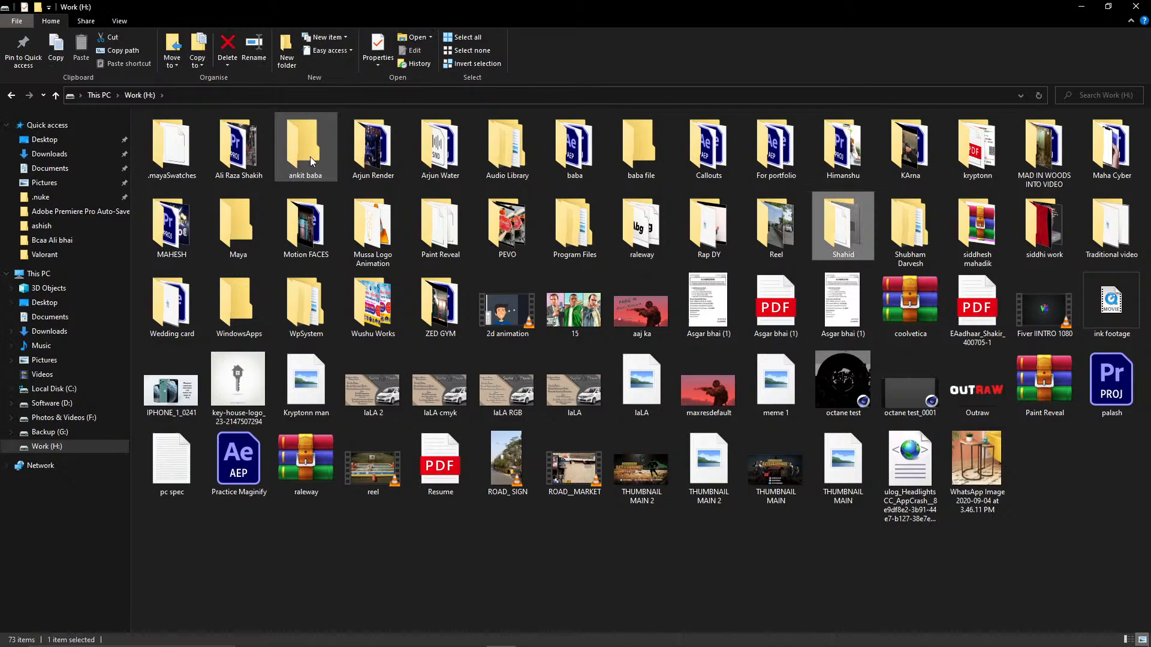
double_click(838, 239)
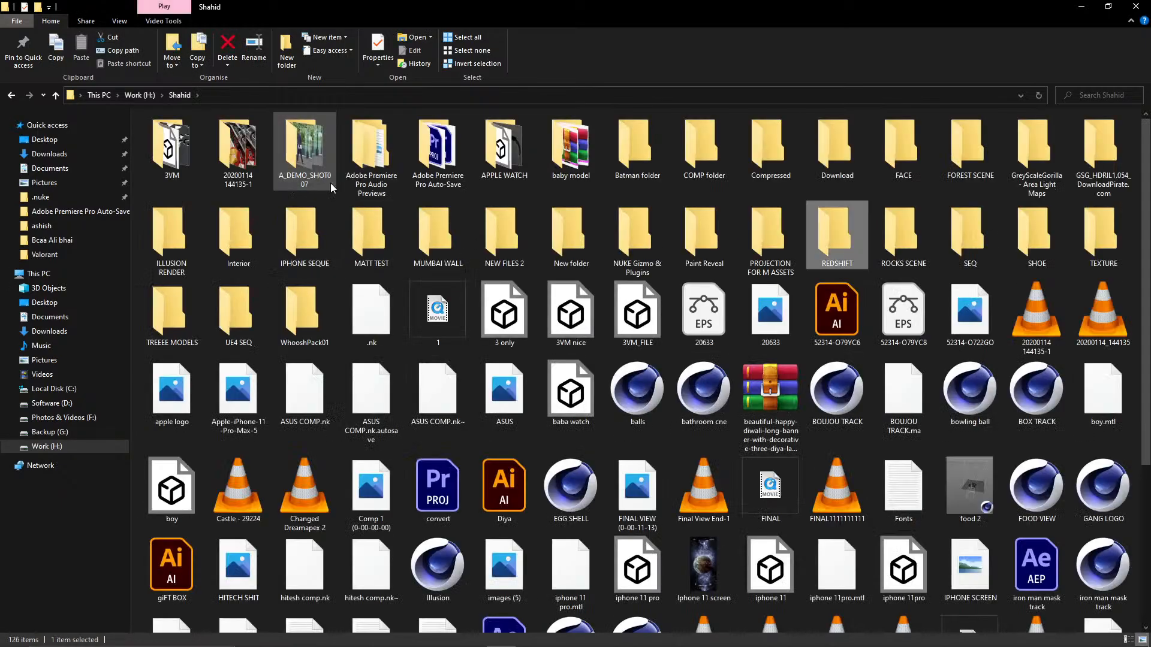
double_click(901, 237)
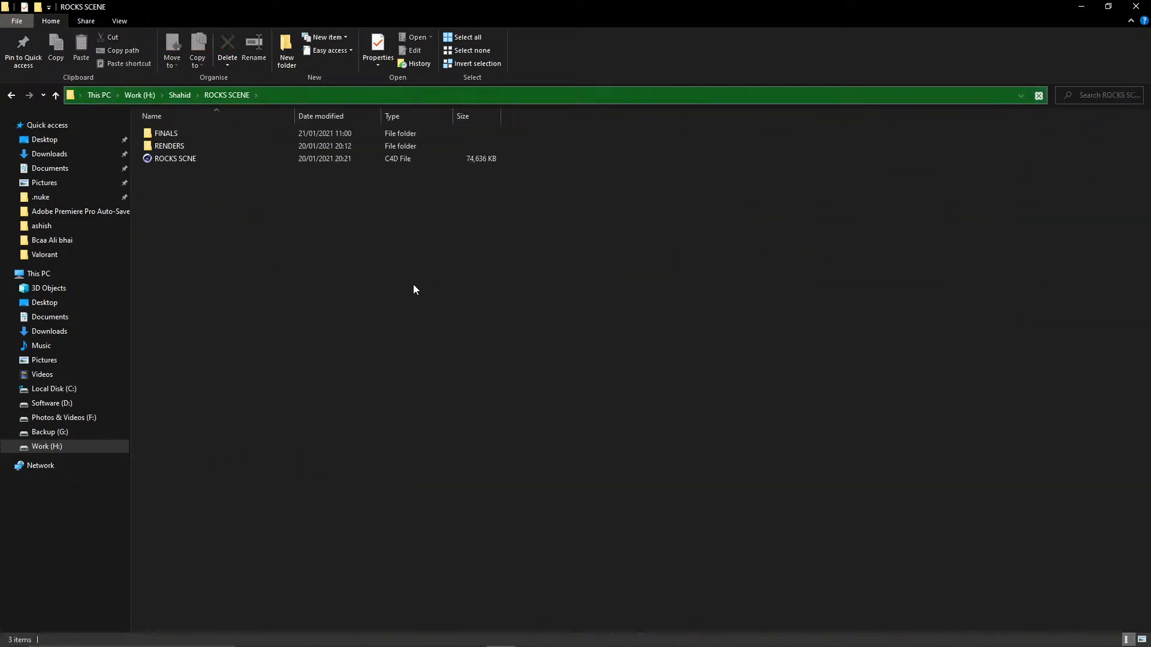
click(177, 161)
click(205, 232)
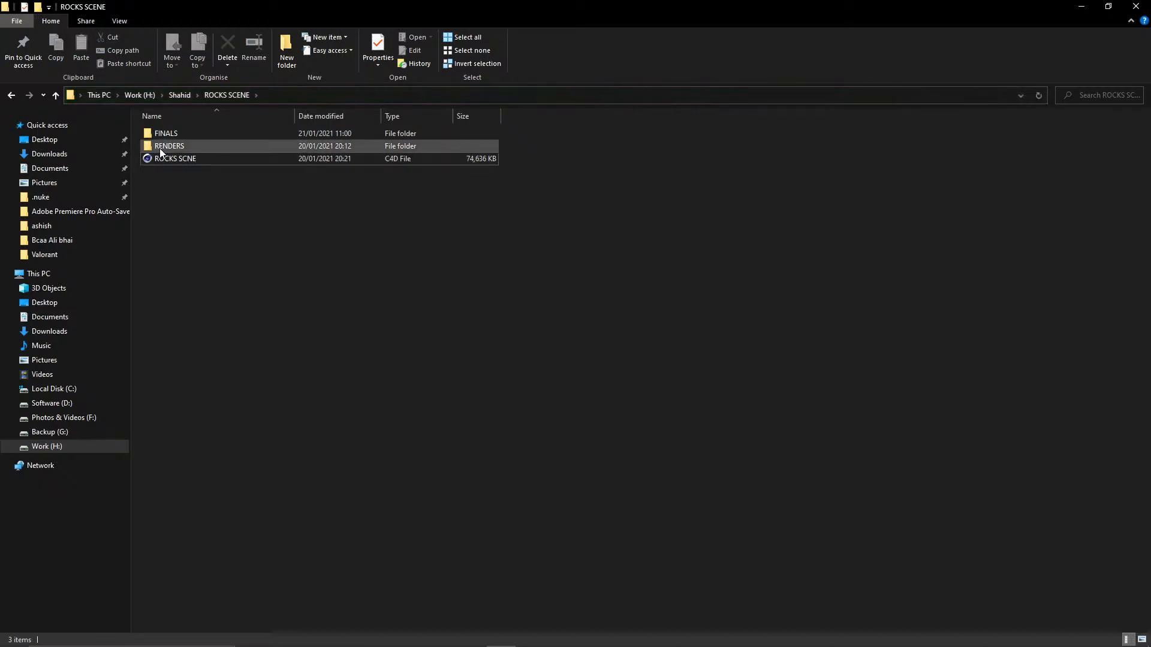
- Check the Desert.exr file's details in the RENDERS folder and close File Explorer
double_click(161, 147)
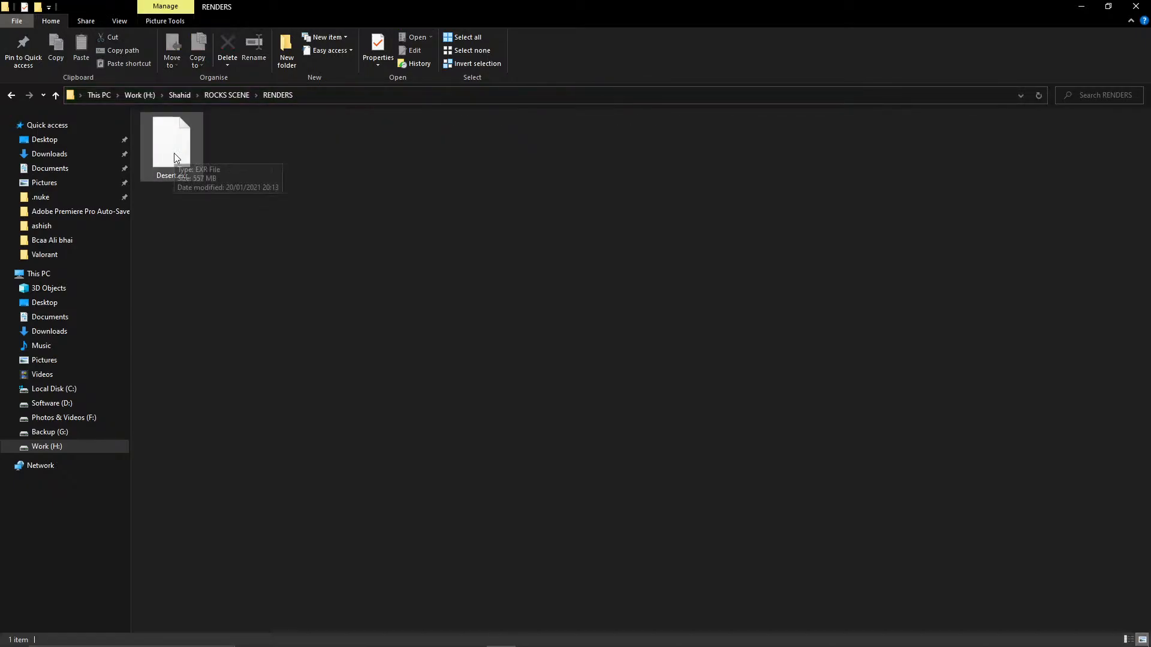
right_click(386, 157)
click(403, 205)
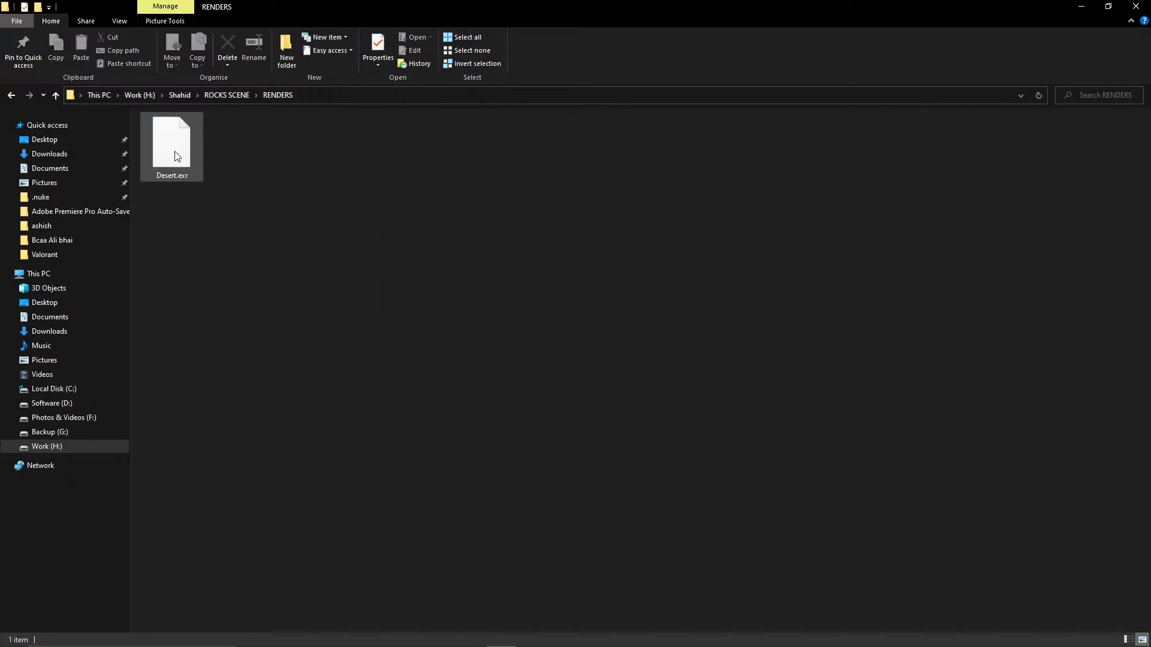
mouse_move(177, 156)
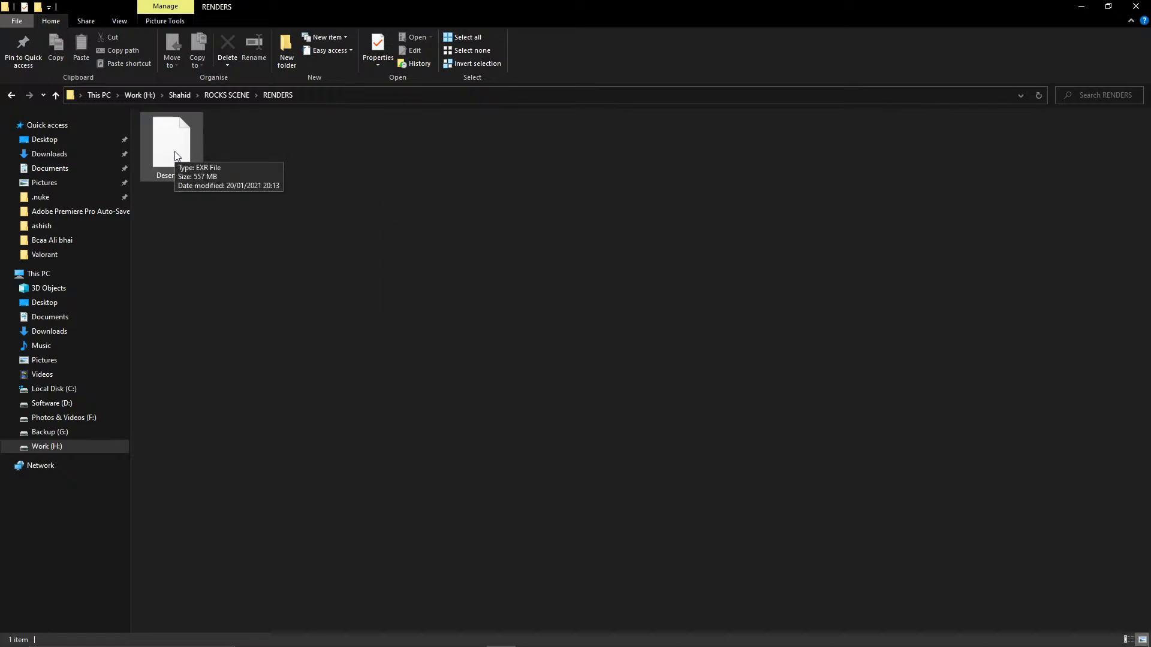
click(1135, 6)
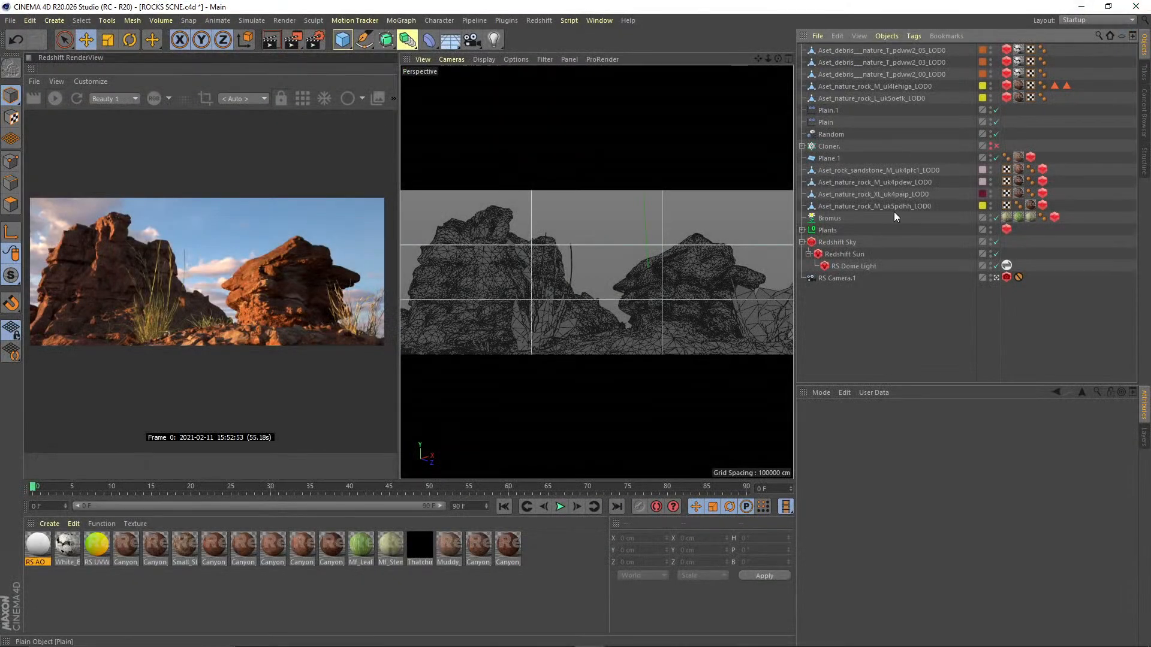
- Stop the rock scene's live render, switch to the FOOD VIEW.c4d project and render it live through its Camera
click(54, 101)
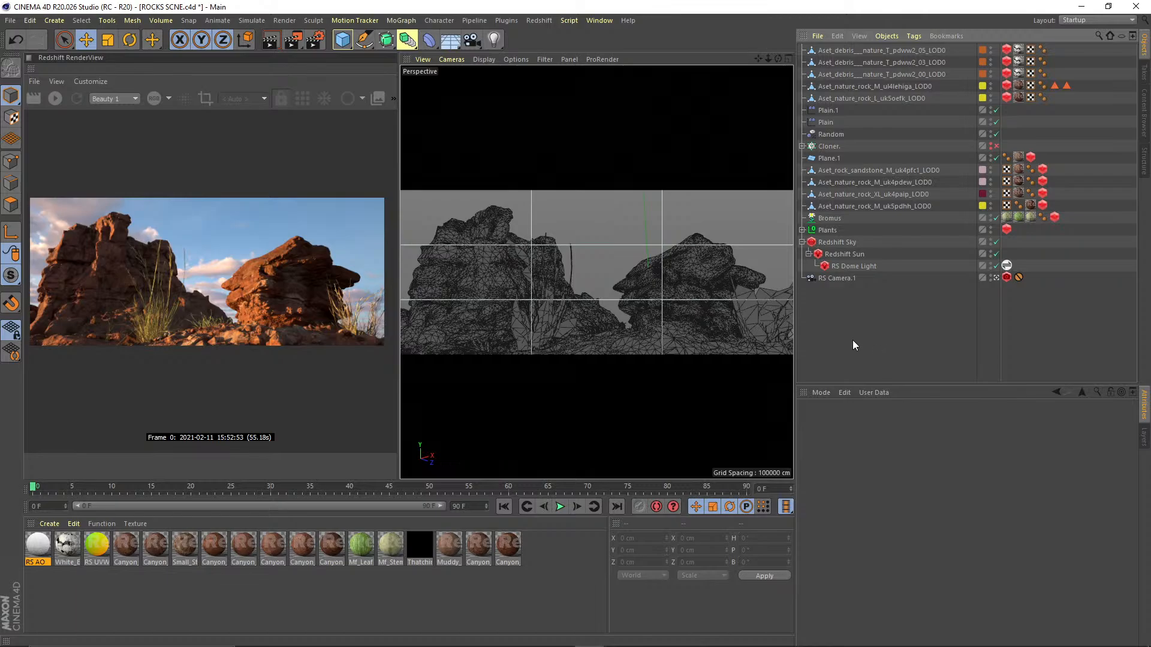
key(v)
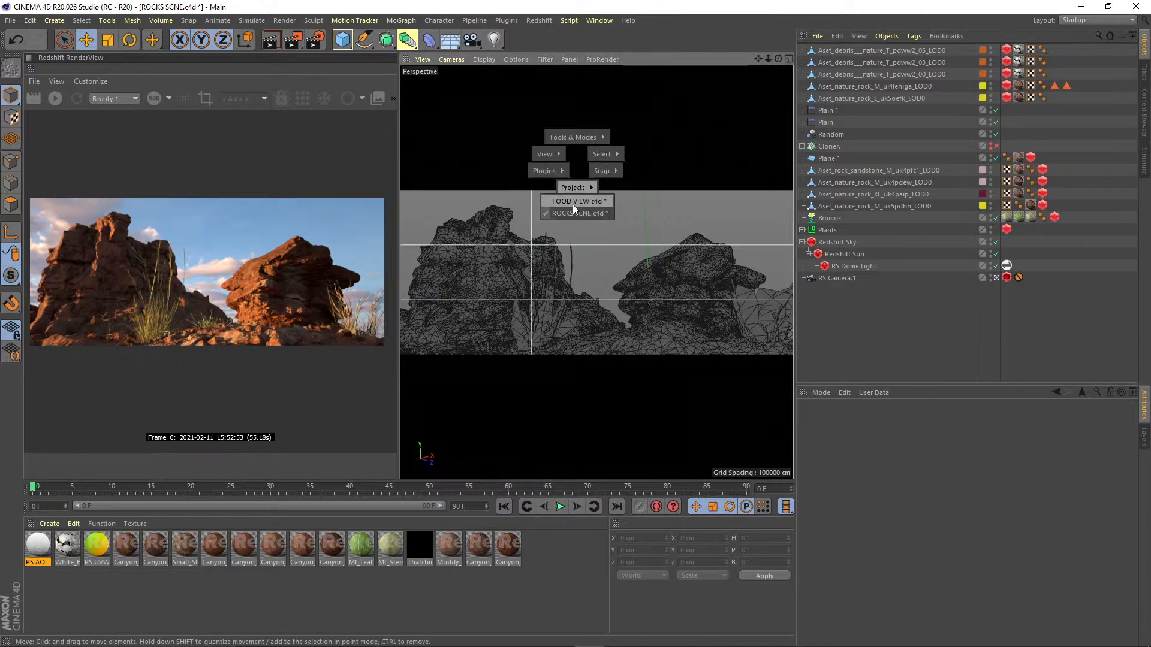
click(572, 202)
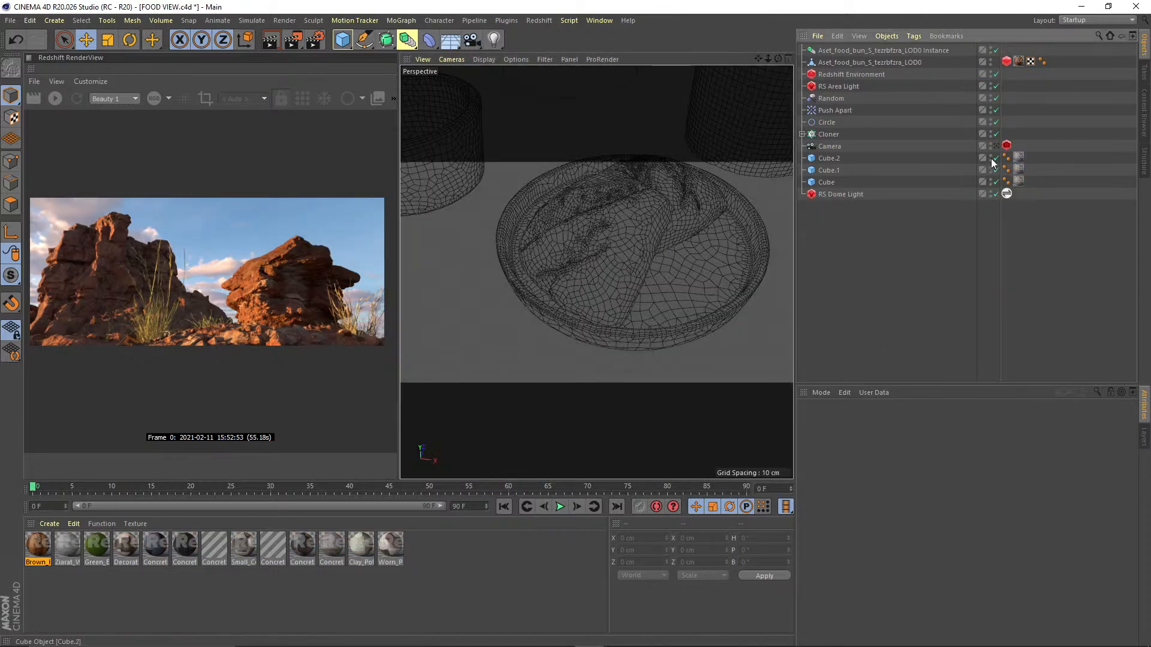
click(995, 145)
click(52, 99)
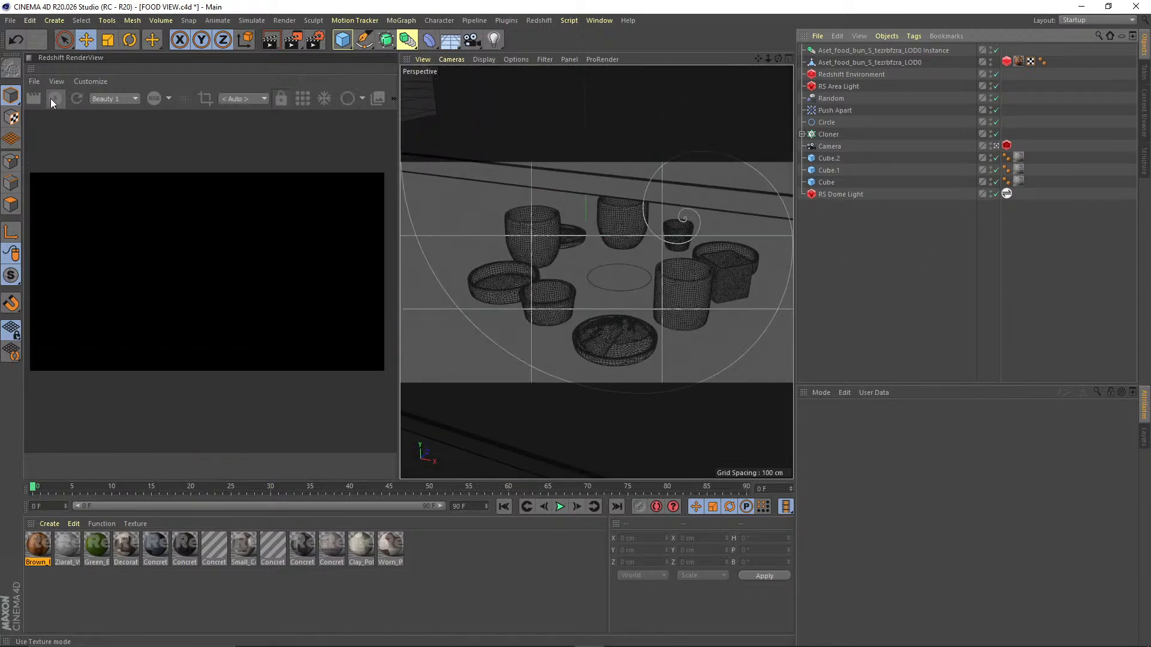
- Launch Bridge in the background and return to the food scene
key(super)
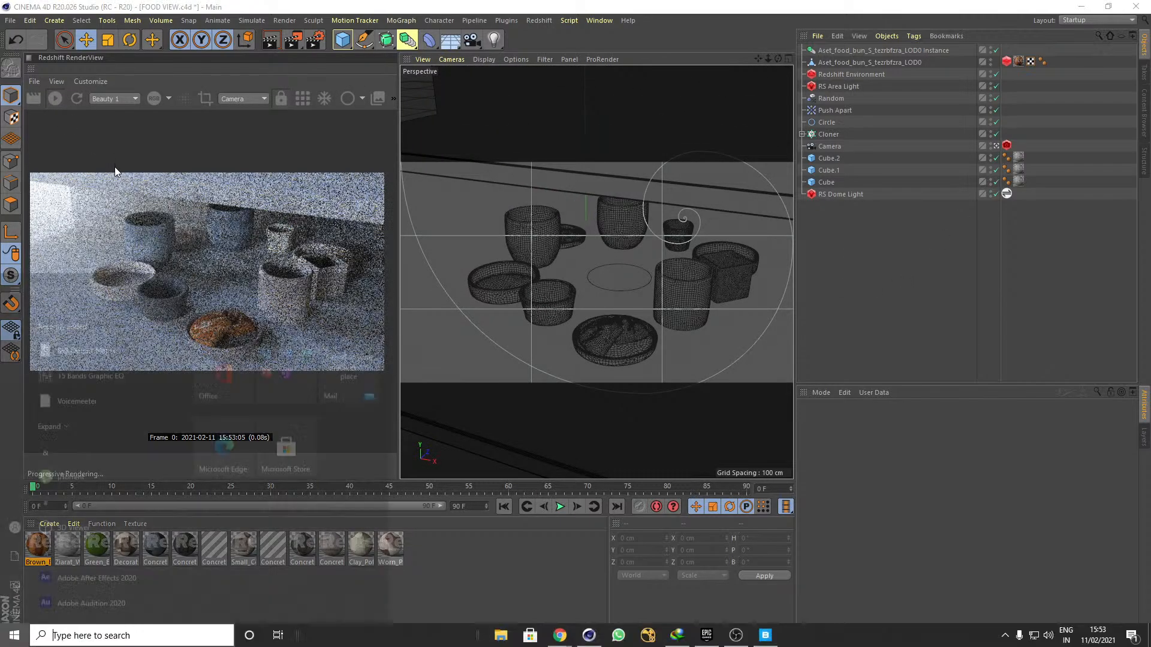
text(brid)
key(Return)
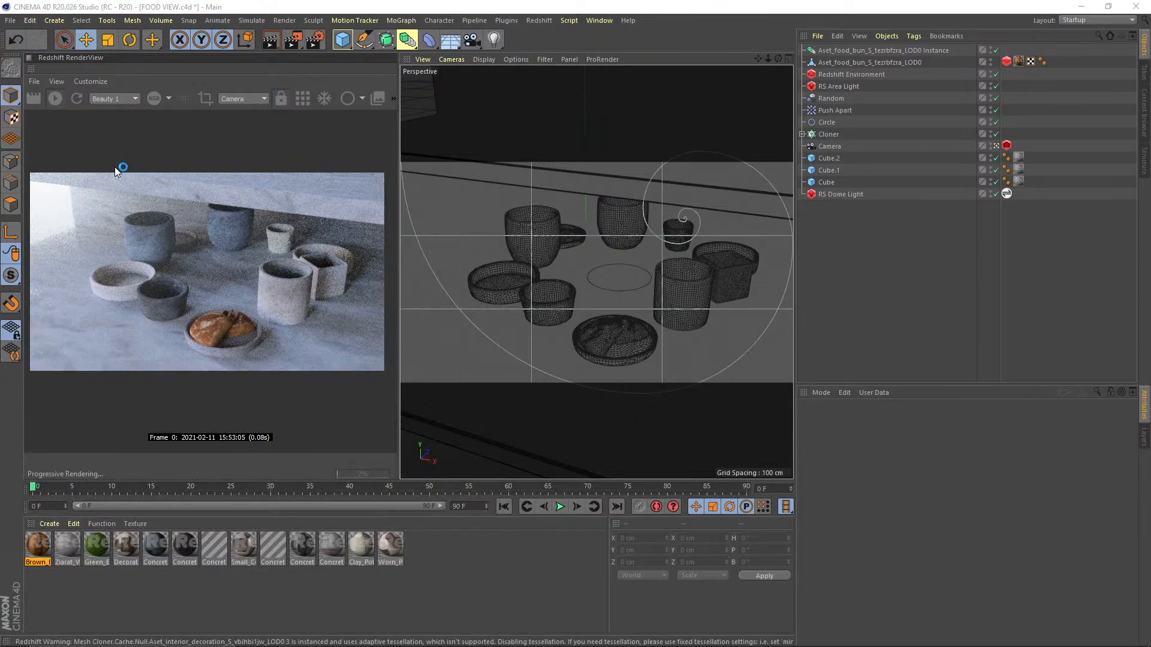
click(941, 278)
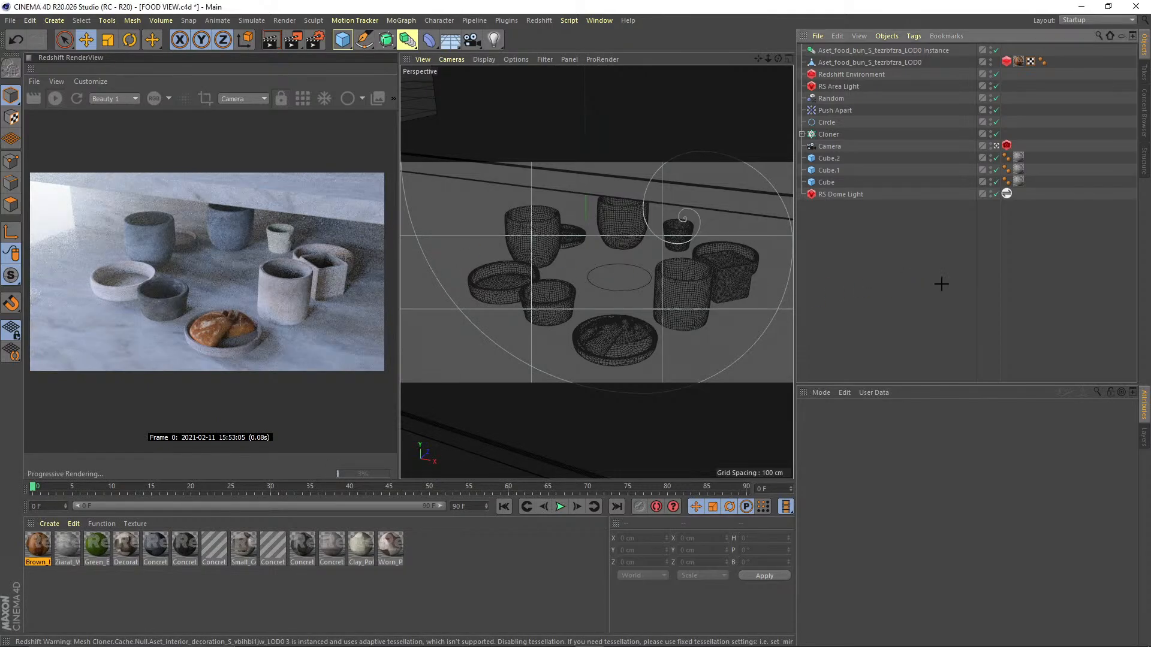
- Leave the scene camera, view the bread bowl up close and select the bun instance in the viewport
click(997, 147)
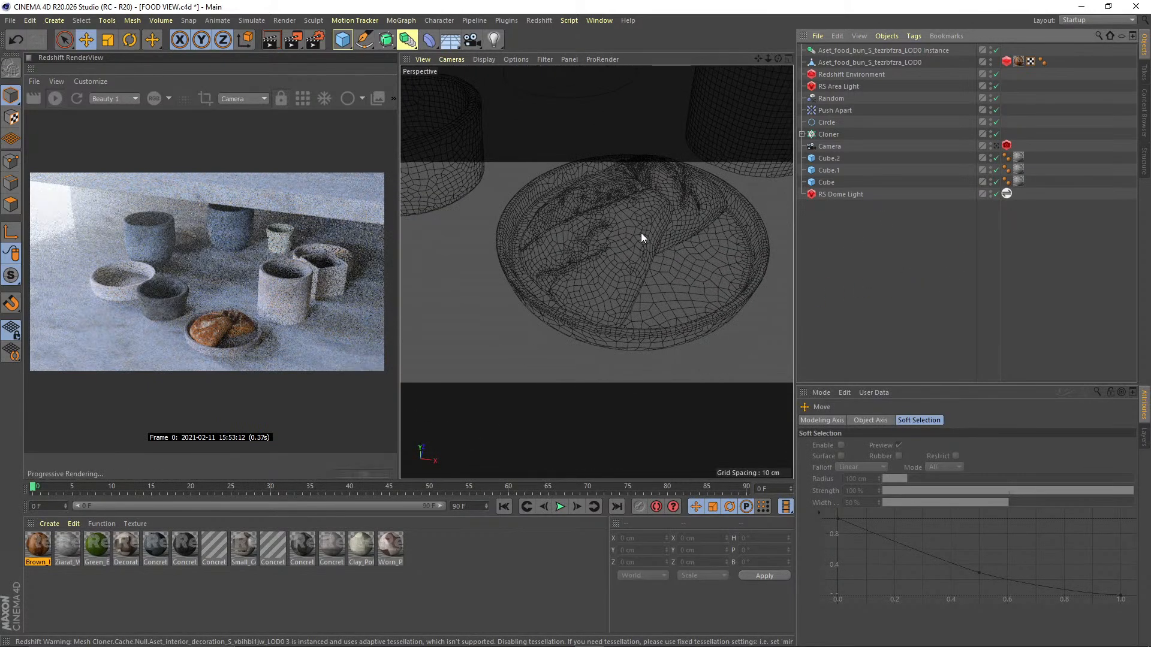
click(280, 103)
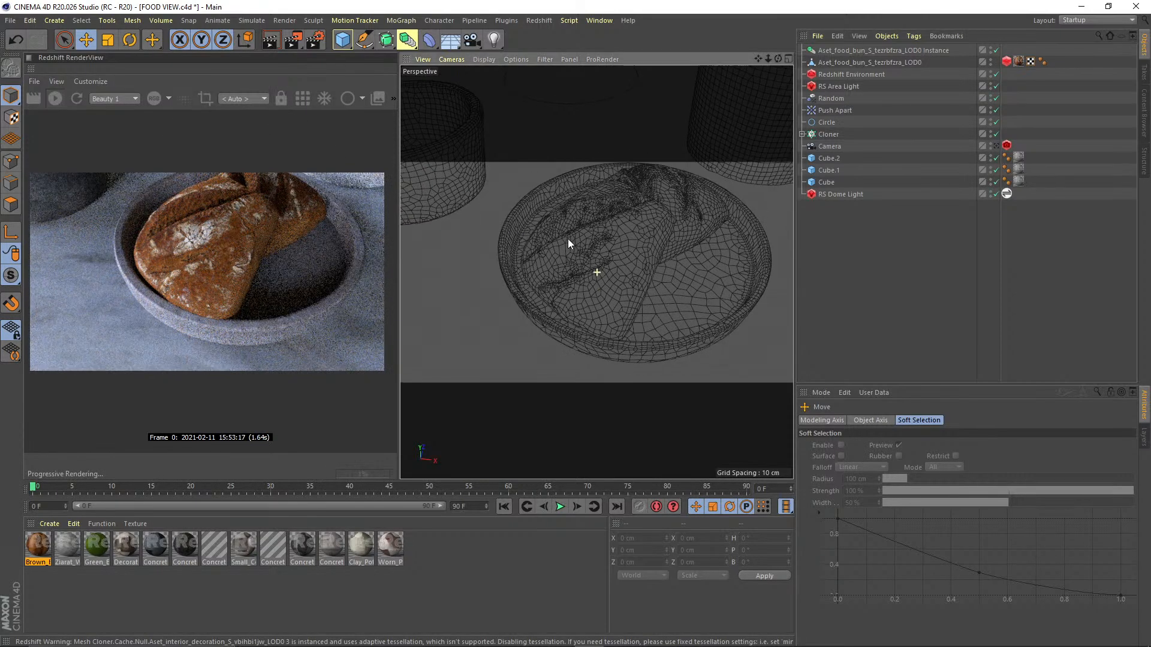
alt+drag(569, 242, 555, 275)
click(555, 276)
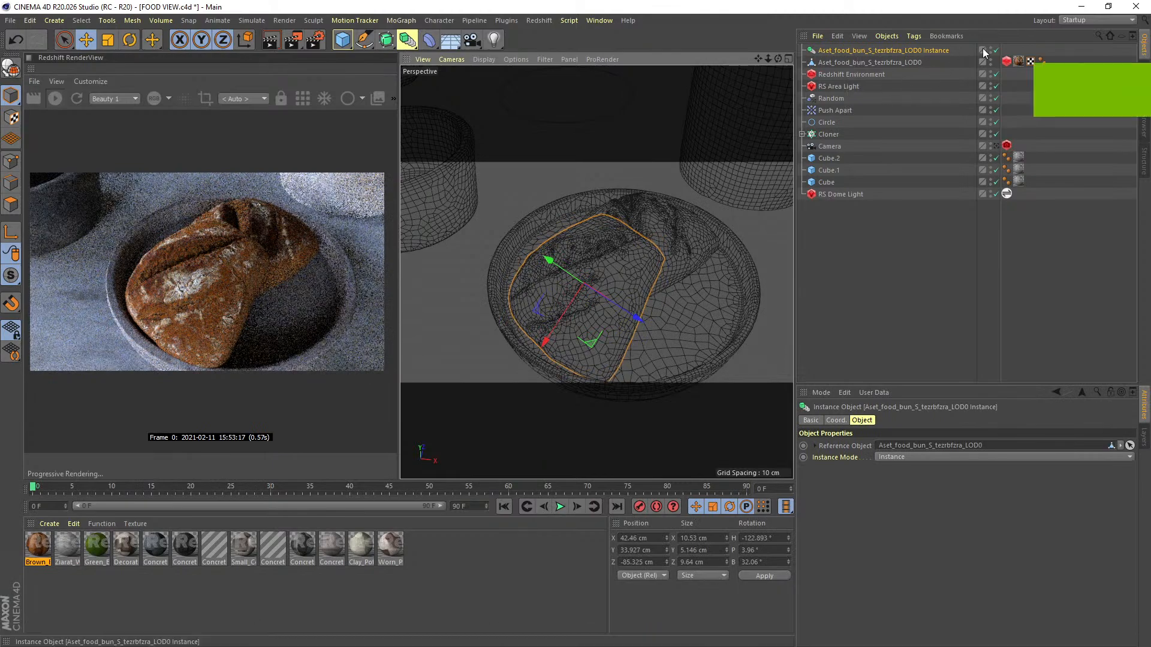
- Select the original bun object, examine its Redshift Object tag's tessellation and displacement settings, and clear the selection
click(891, 63)
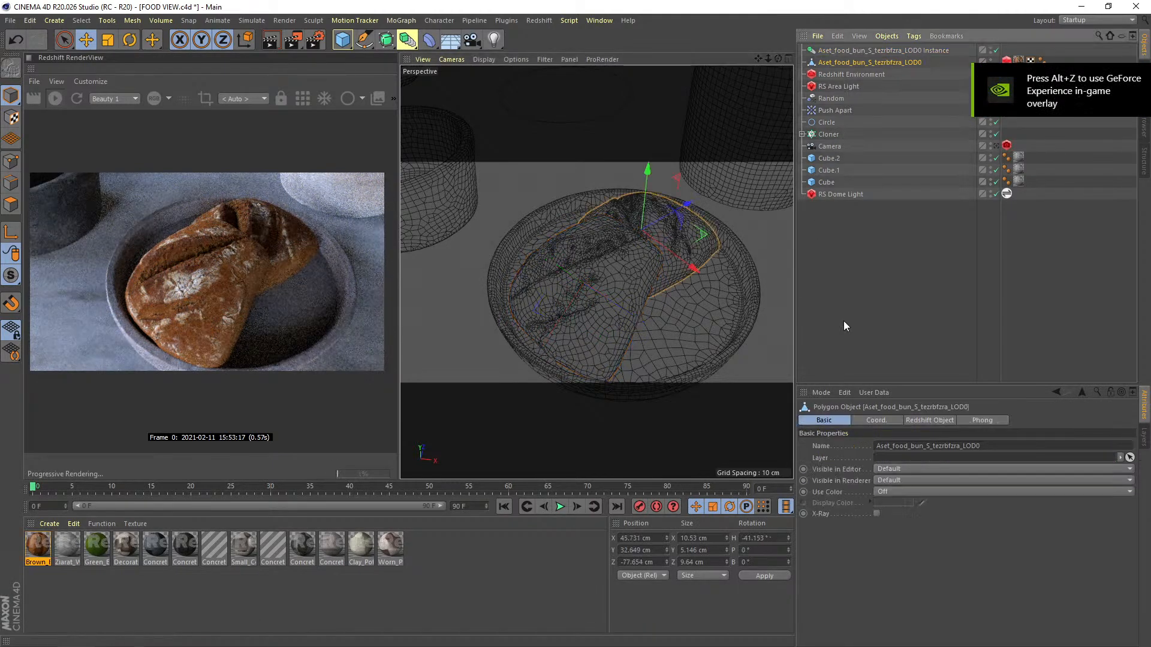
alt+drag(598, 305, 654, 217)
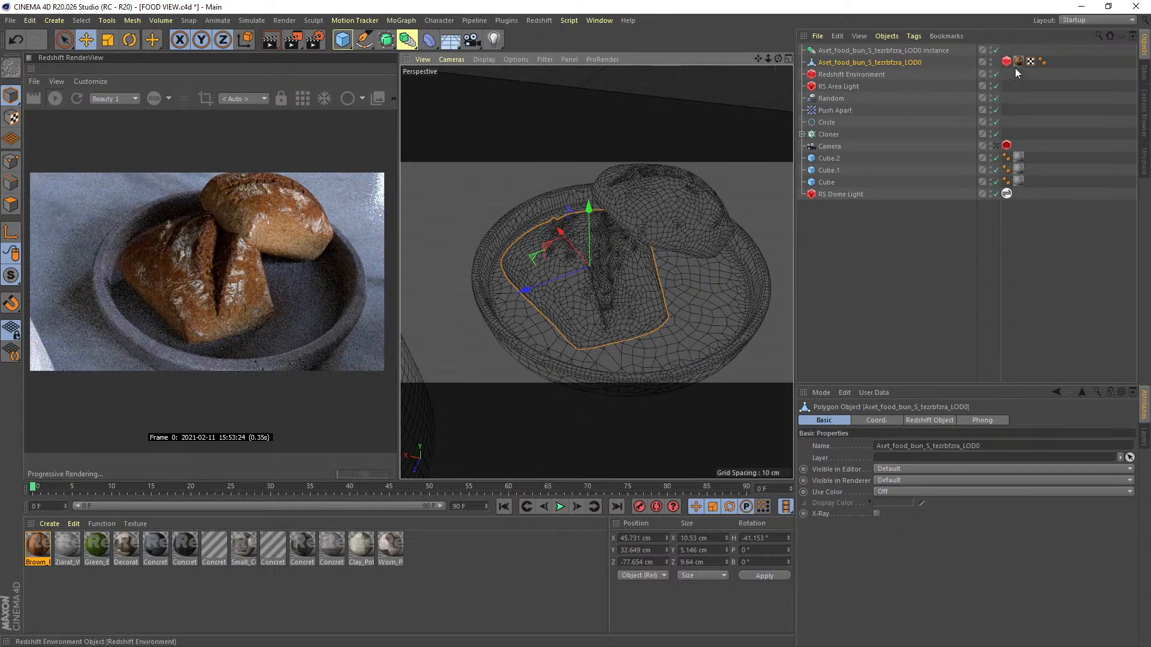
click(1007, 61)
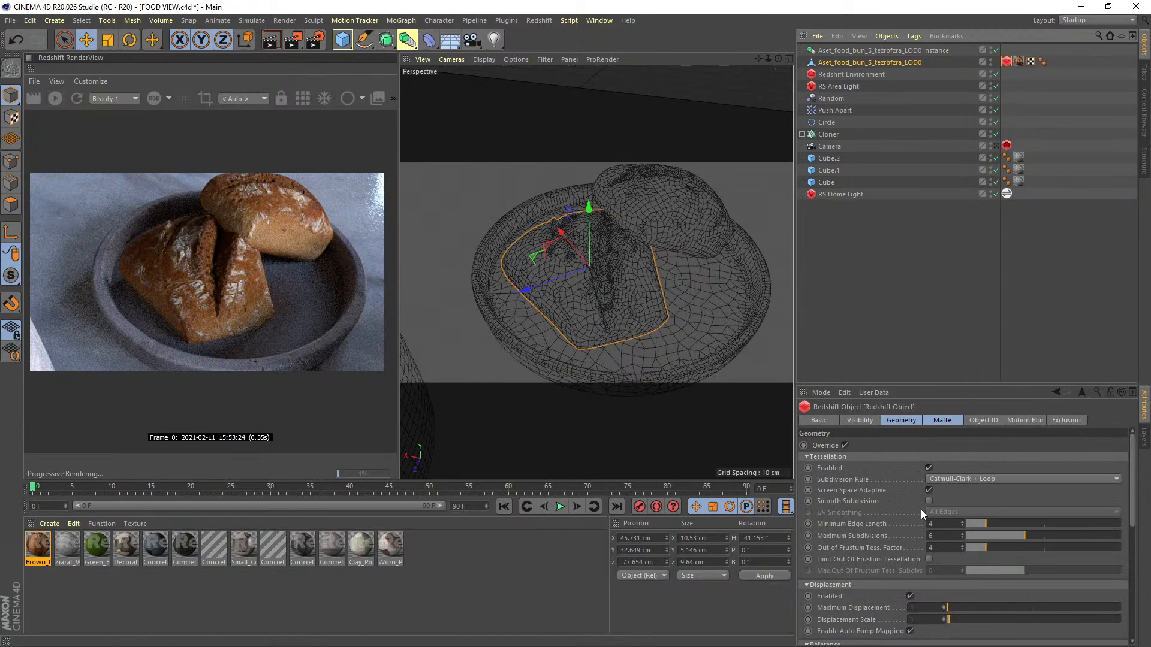
click(915, 251)
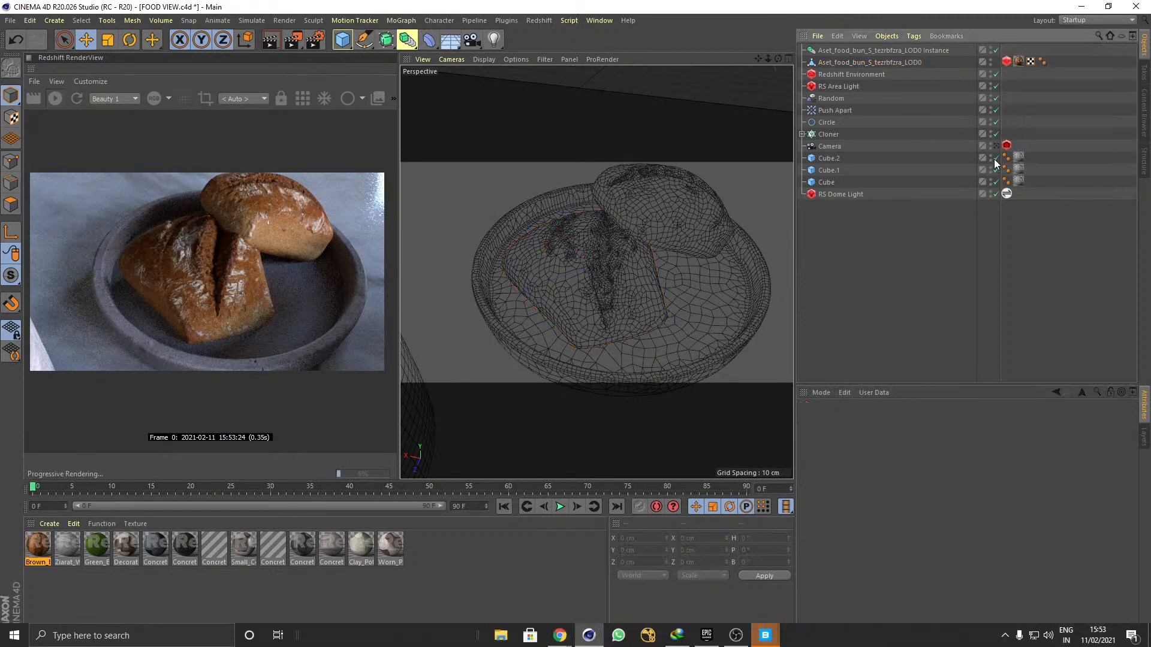
- Return to the scene's Camera view, inspect the full food render and stop the live rendering
click(995, 146)
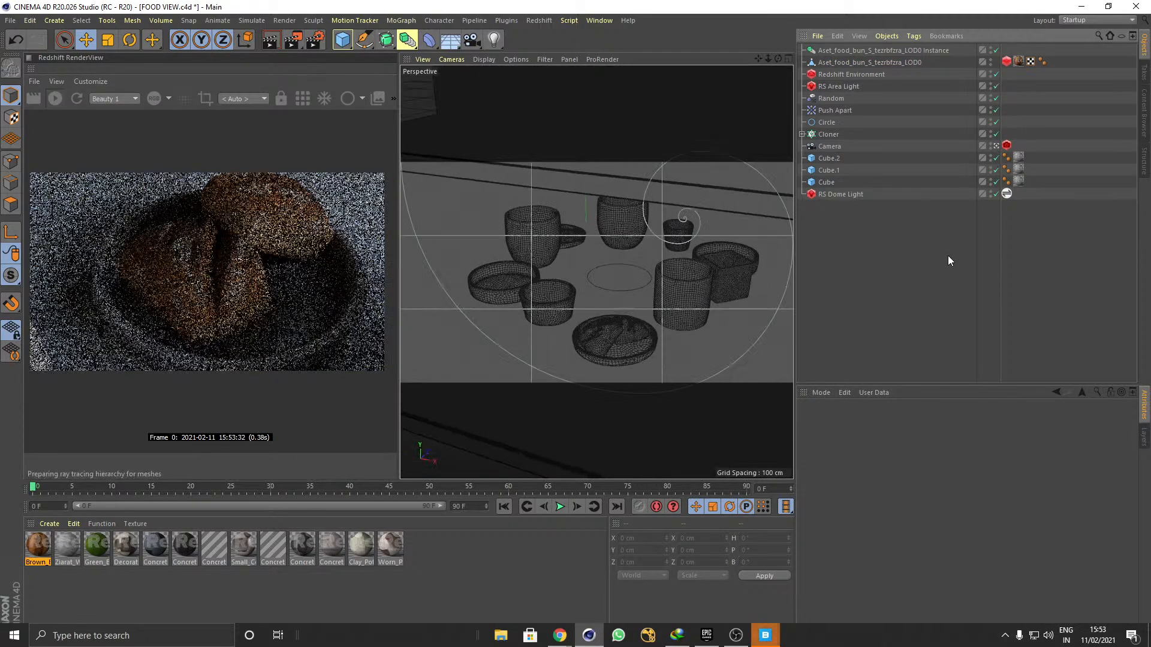
scroll(177, 286, down, 2)
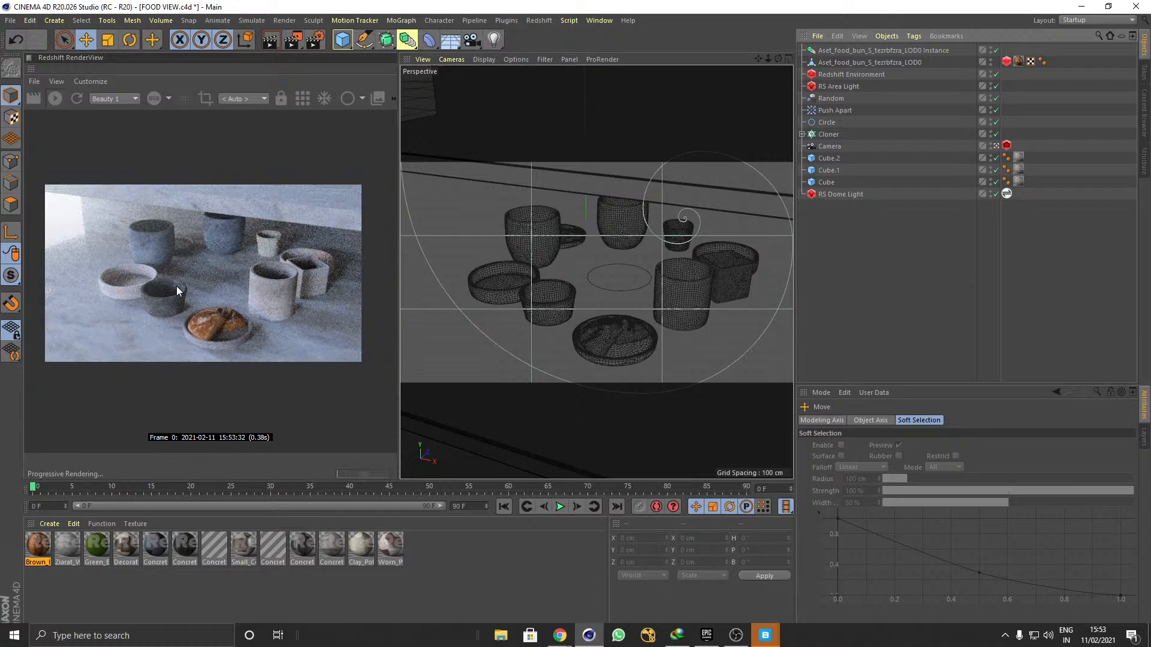
scroll(187, 293, up, 1)
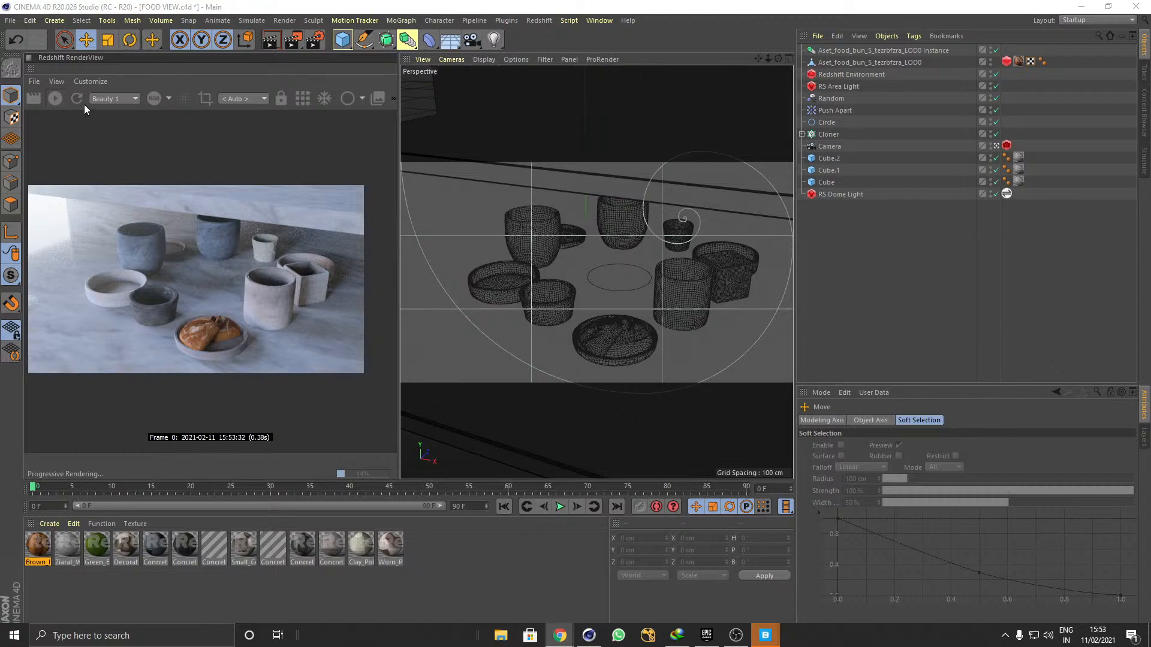
click(55, 98)
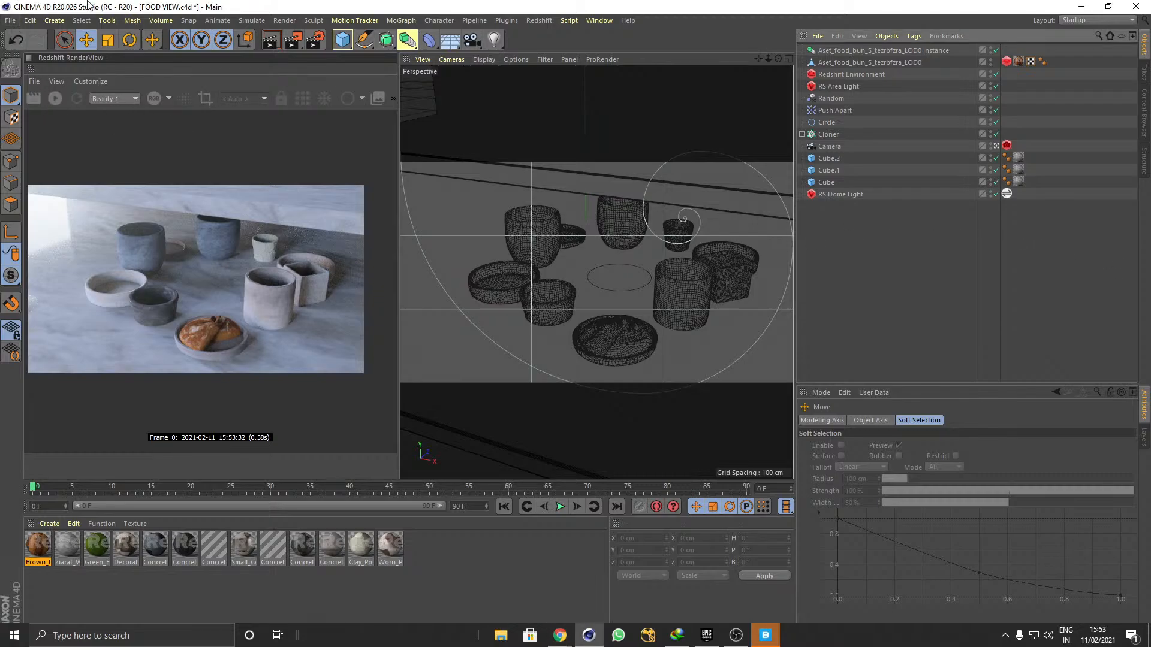
- Launch NukeX 12.2v4
key(super)
text(nuke)
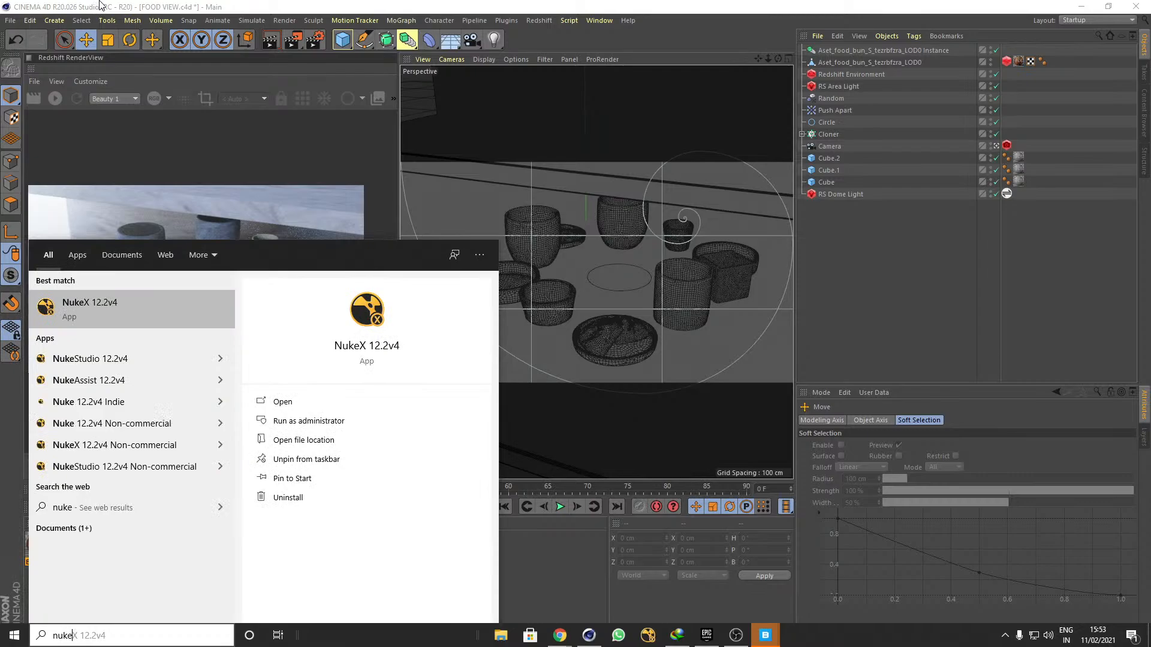
key(Return)
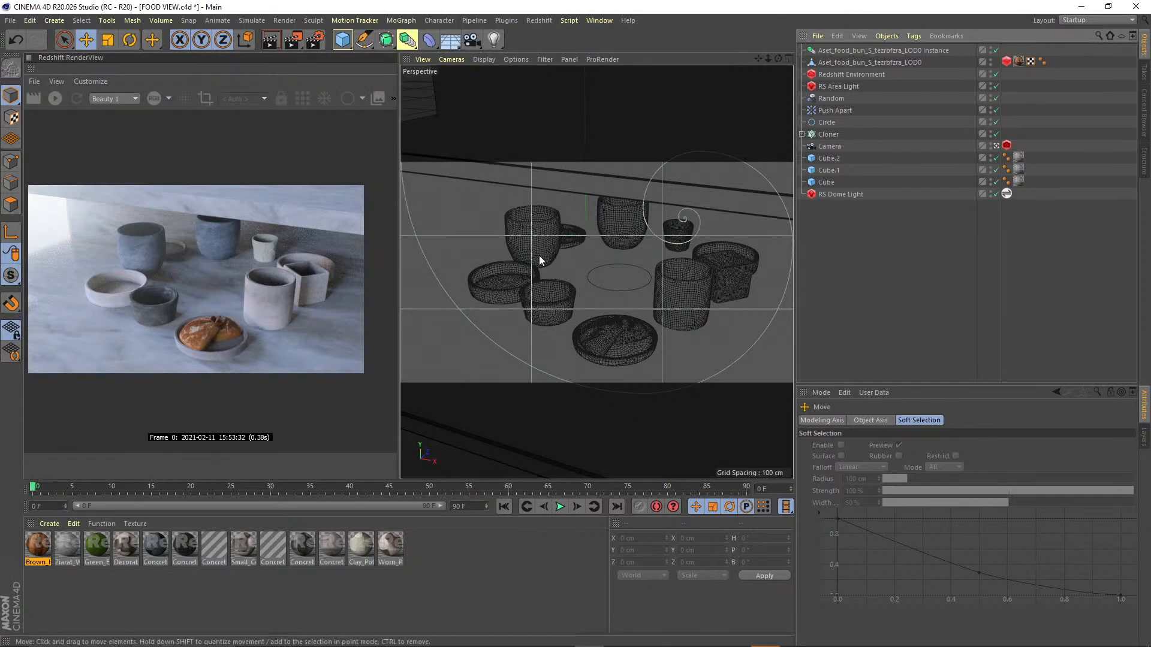
- Open the recent project FOREST MOUNTAIN.c4d and widen the object list's name column
click(11, 21)
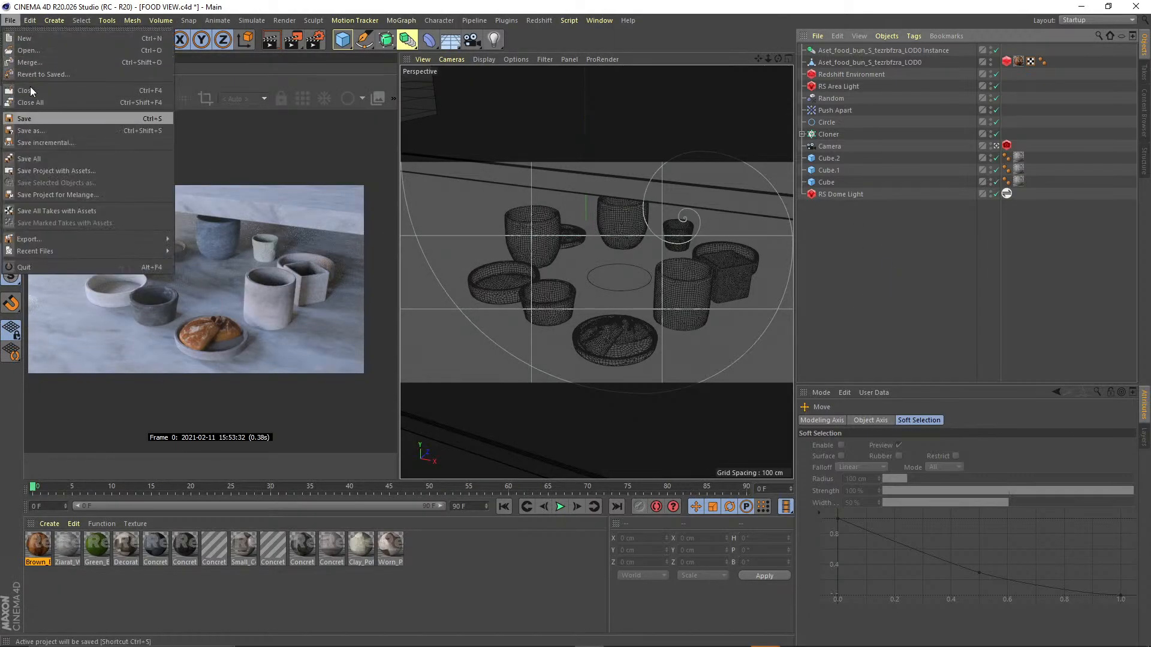
mouse_move(95, 238)
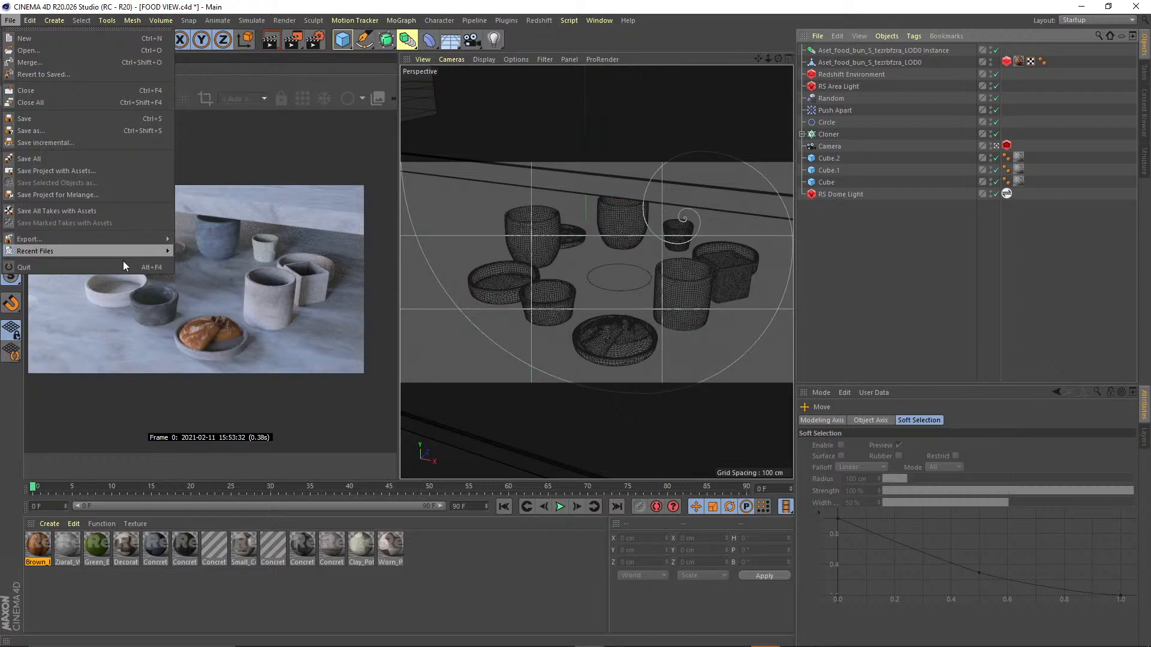
mouse_move(161, 251)
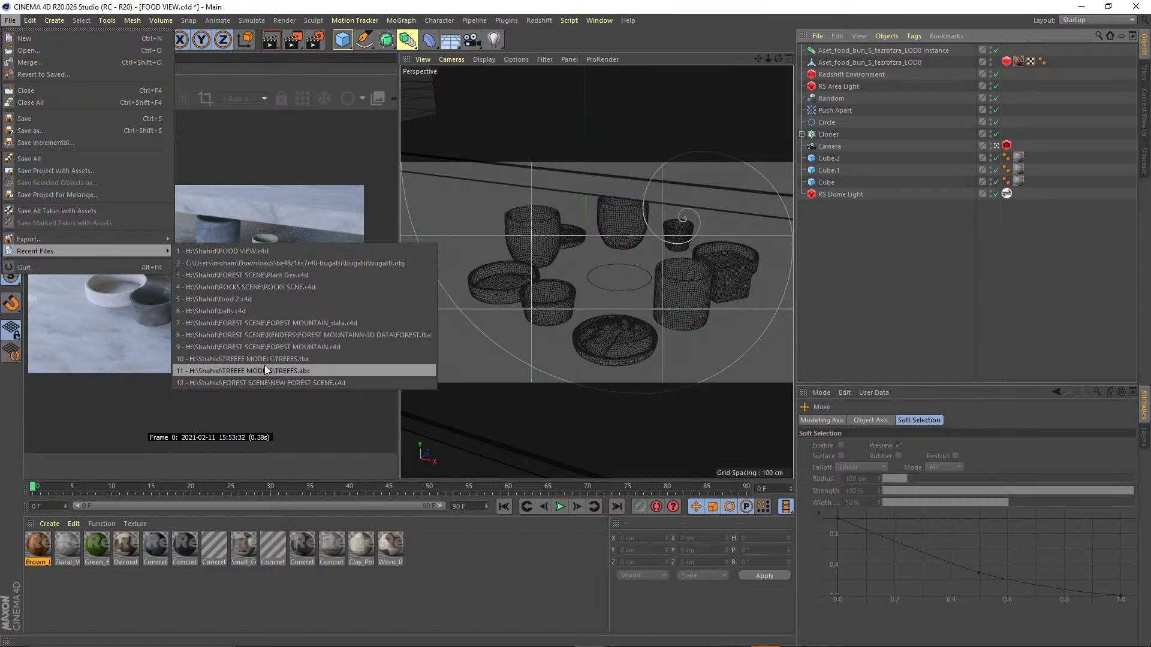
click(301, 346)
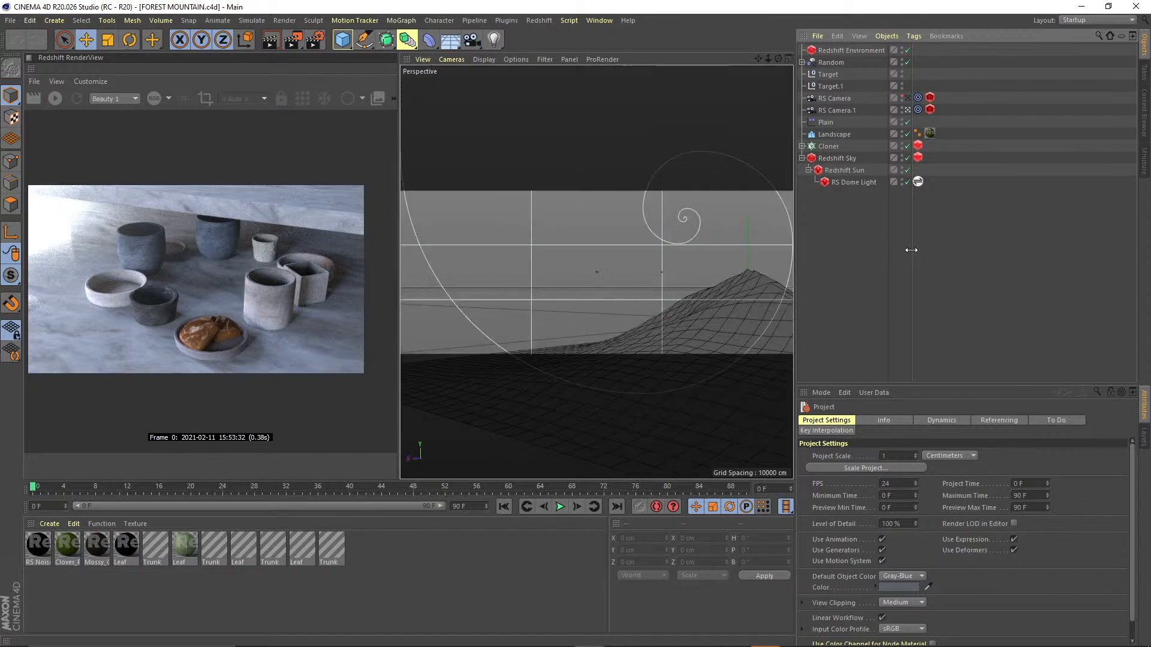
drag(911, 249, 1006, 249)
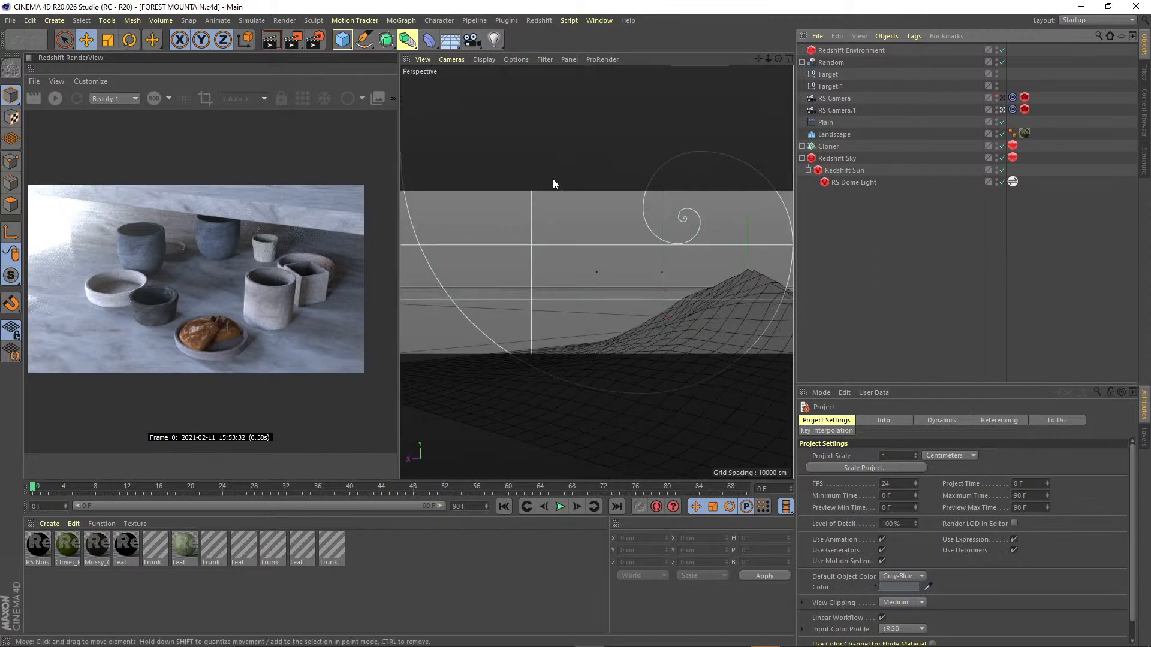
- Start and refresh the live render of the forest mountain, examine the Cloner's object properties including its count, and clear the selection
click(58, 100)
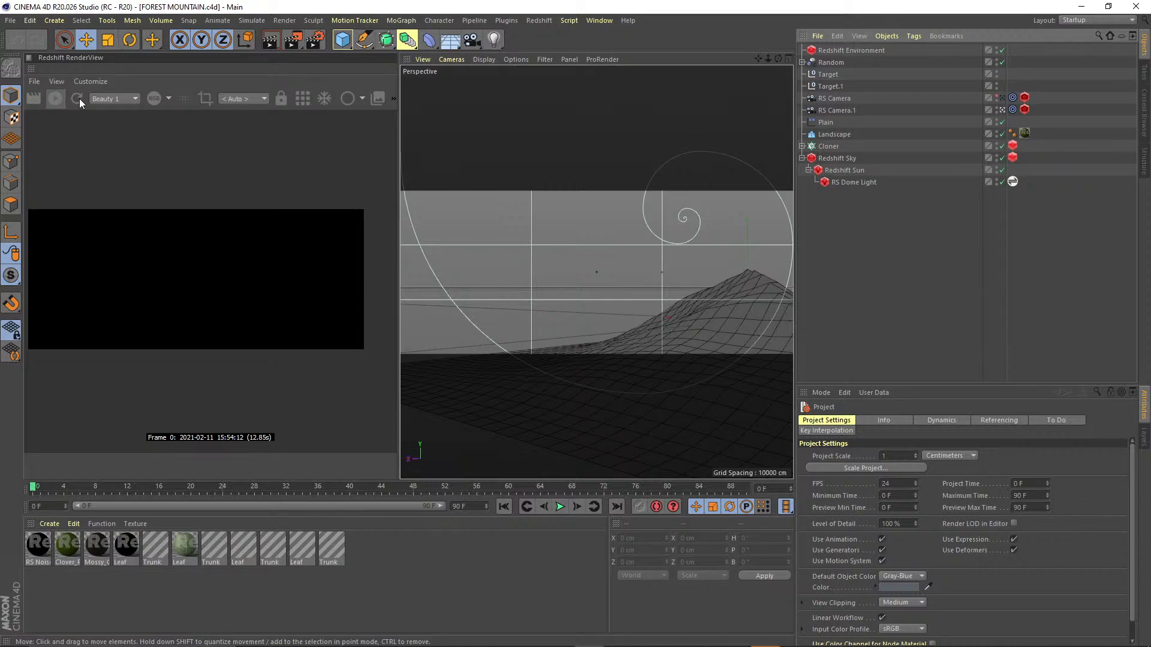
click(78, 98)
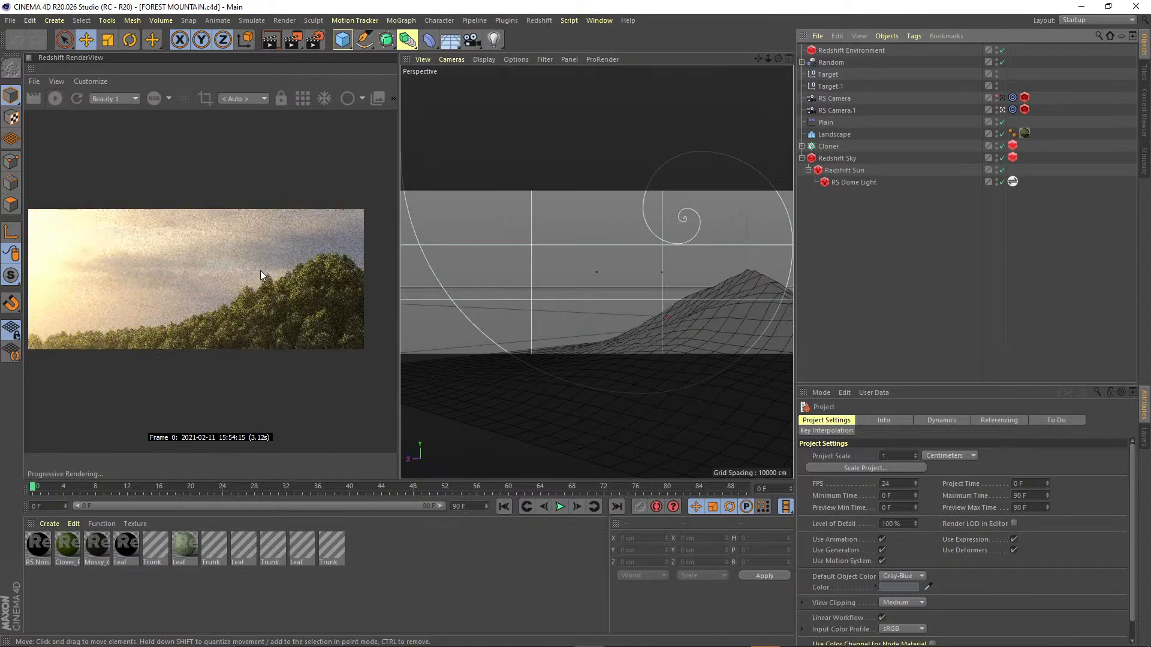
click(826, 147)
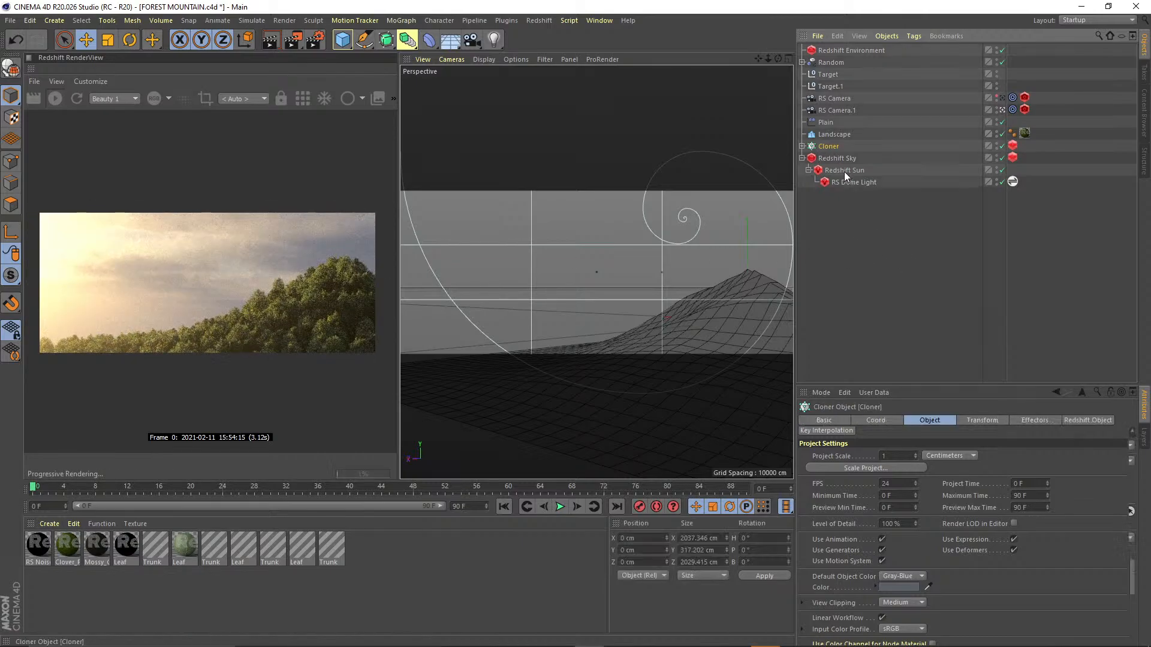
drag(898, 386, 890, 327)
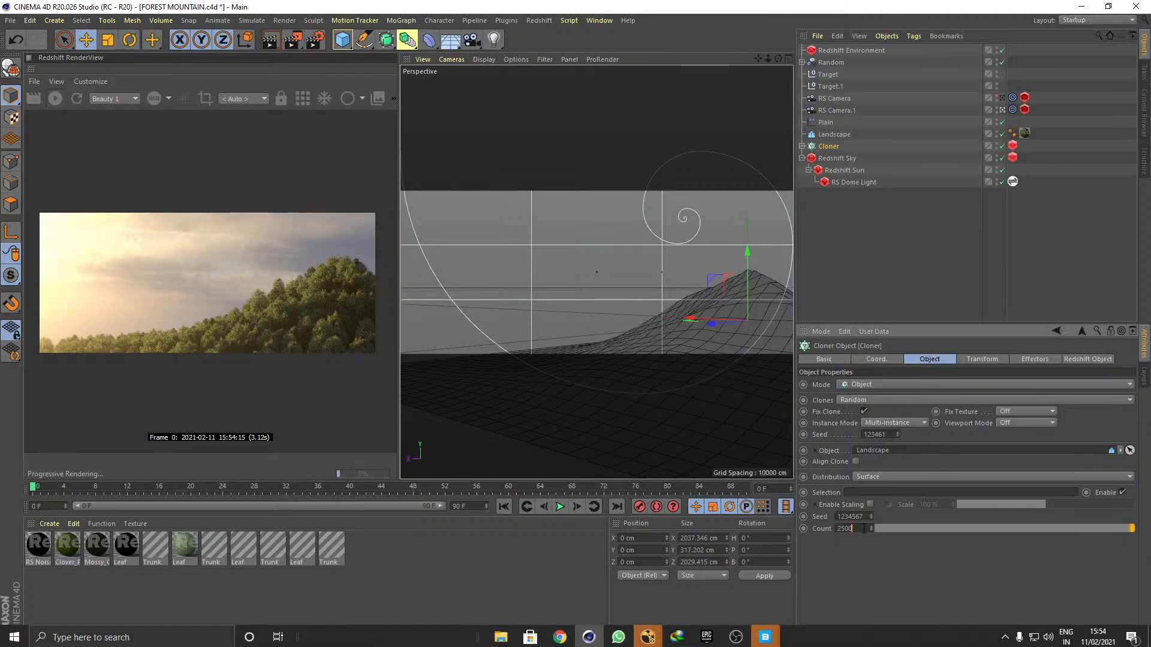
drag(854, 529, 835, 531)
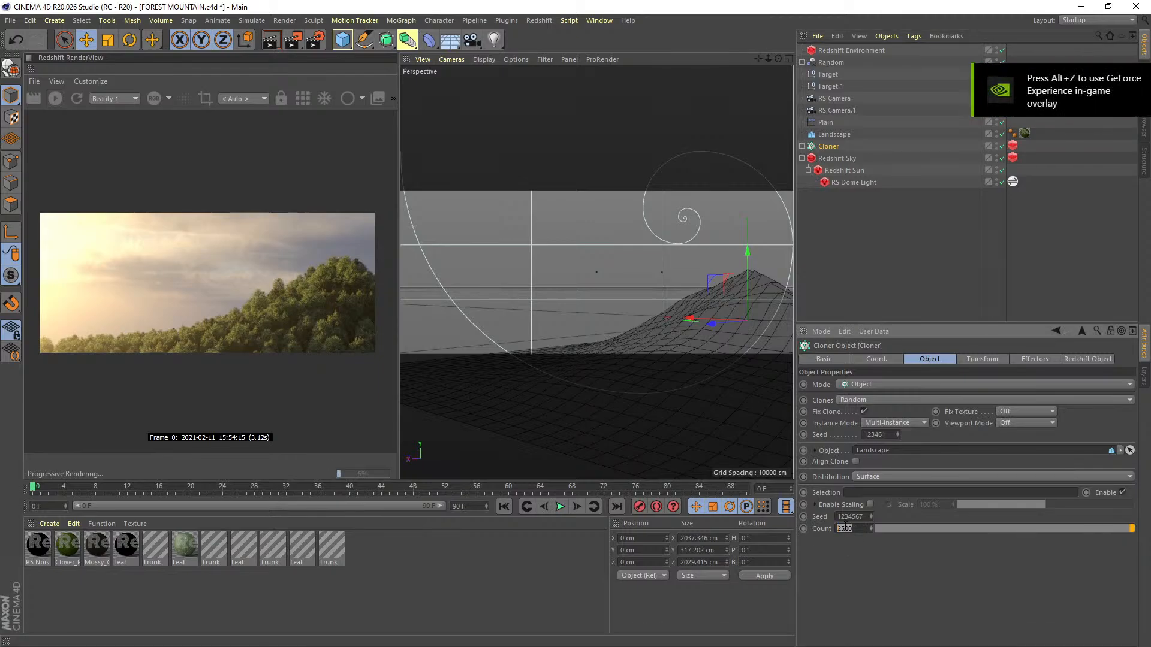
click(888, 247)
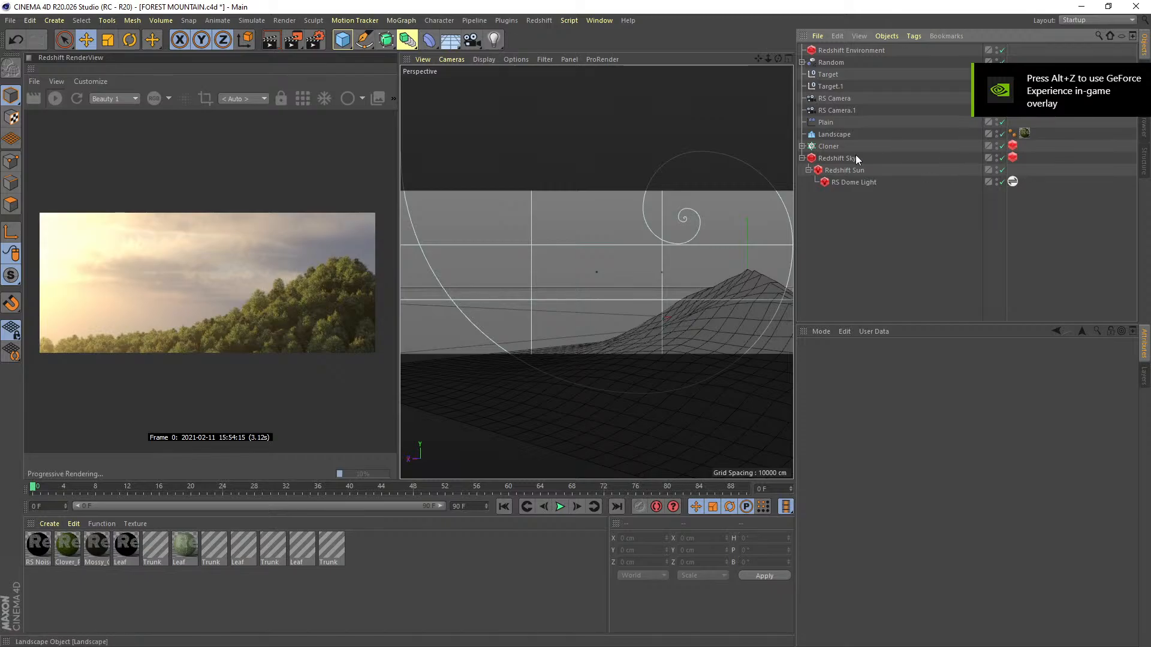
- Leave the RS Camera.1 view and examine the forested landscape from several angles in the viewport and live render
click(1003, 109)
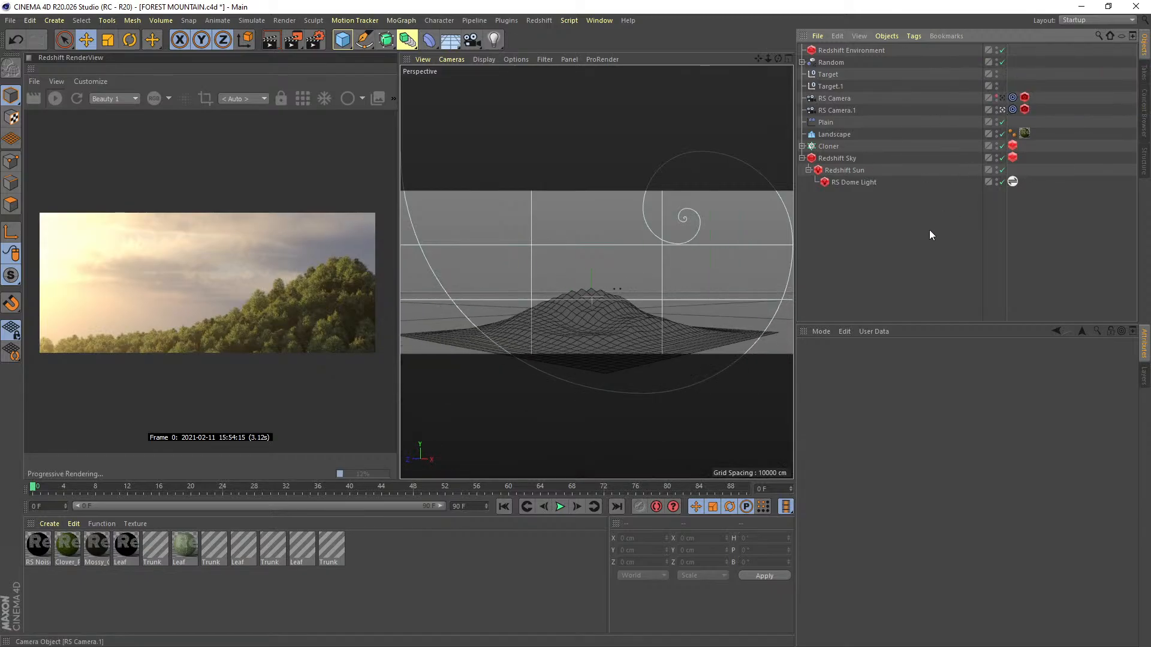
alt+drag(568, 338, 676, 287)
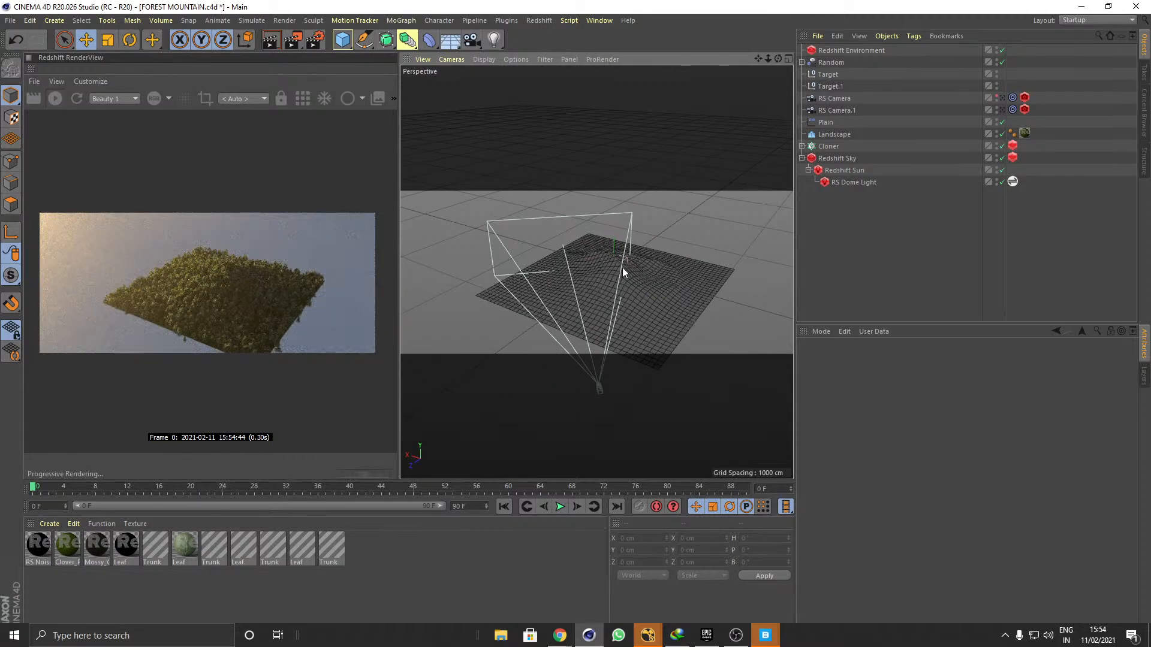
alt+right_drag(556, 261, 629, 255)
alt+drag(719, 272, 654, 243)
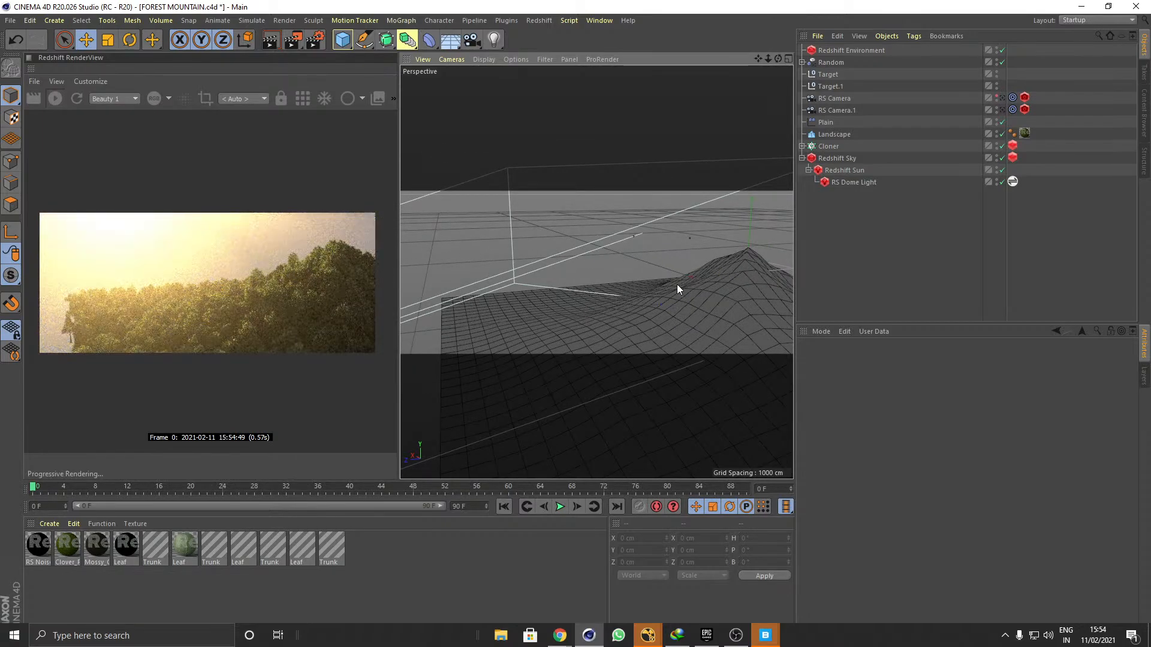
alt+drag(677, 284, 642, 260)
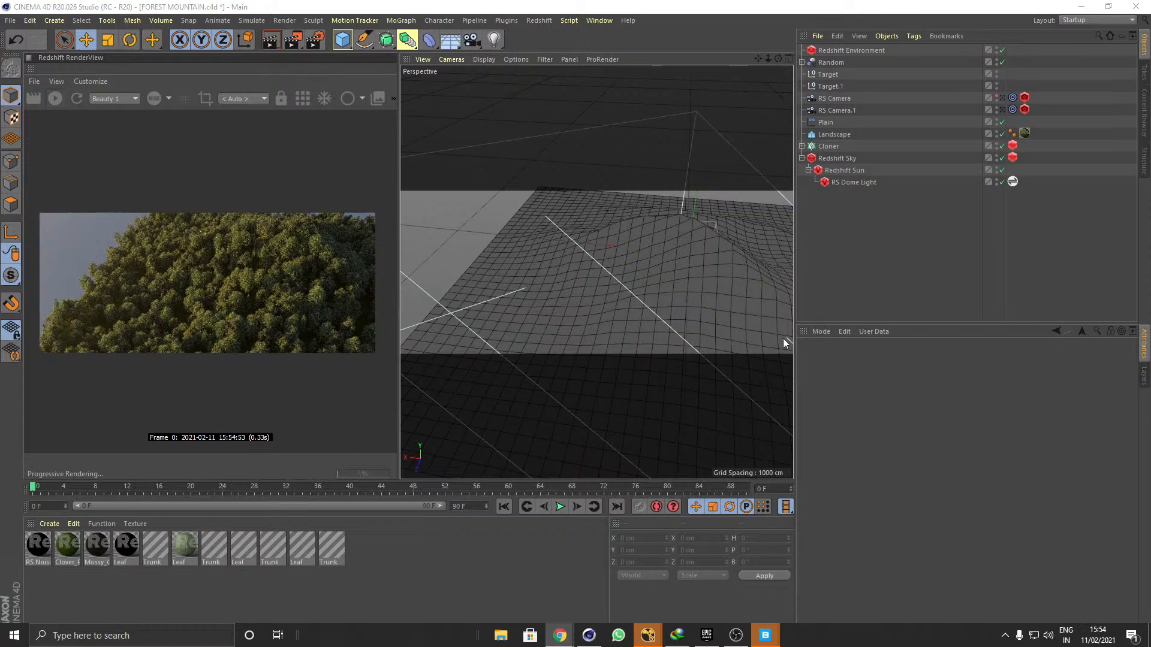
- Compare the live render through RS Camera.1 and RS Camera, ending on the RS Camera.1 view
click(1003, 111)
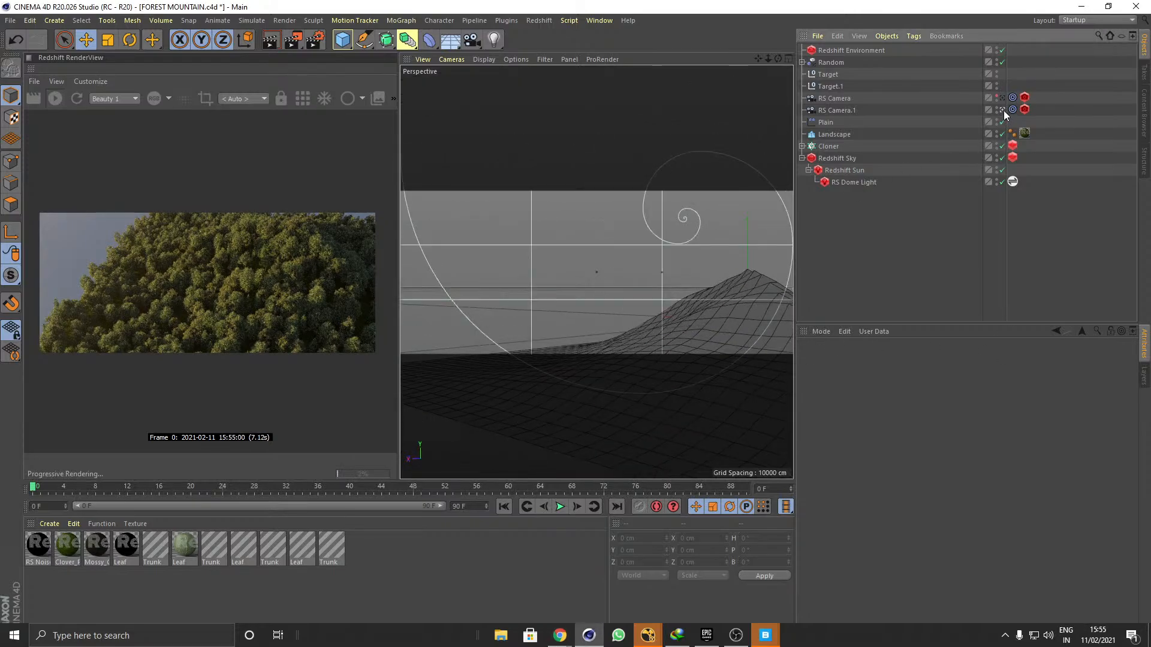
click(1002, 99)
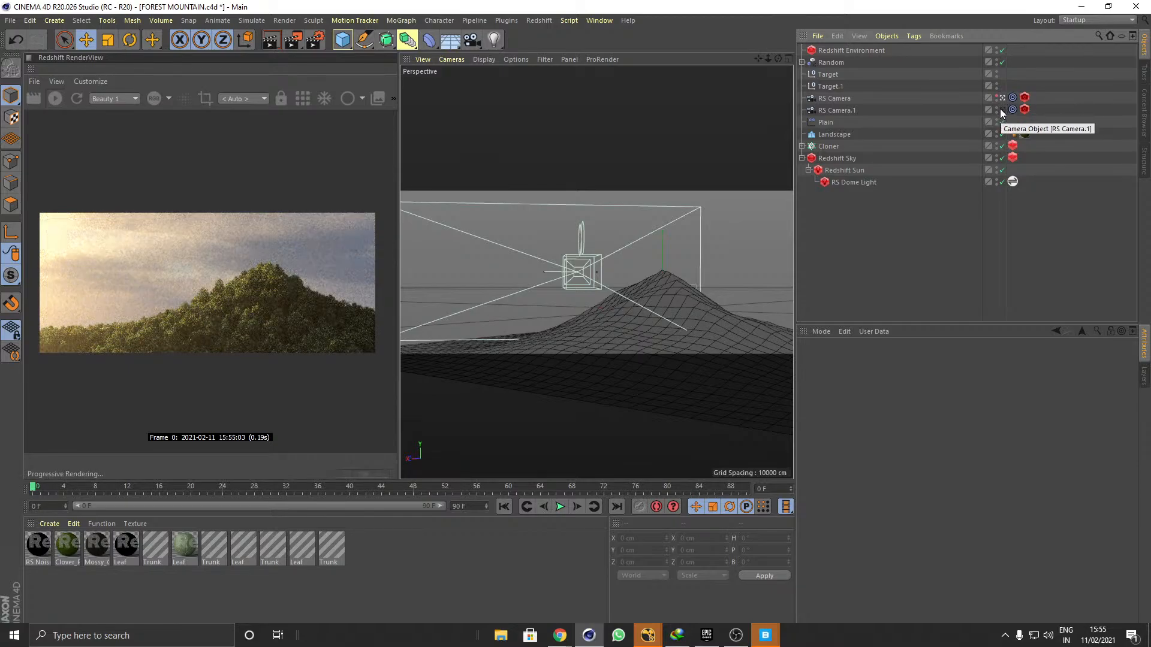
click(1001, 111)
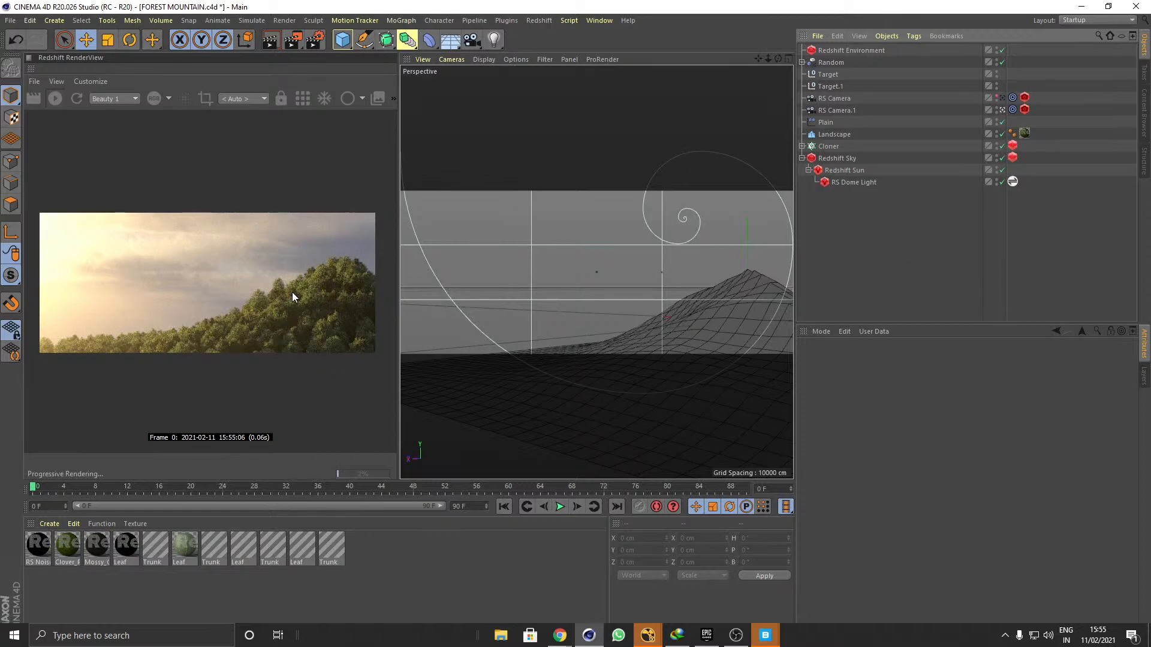
- Review the save and output resolution options in the Render Settings and close them
click(312, 48)
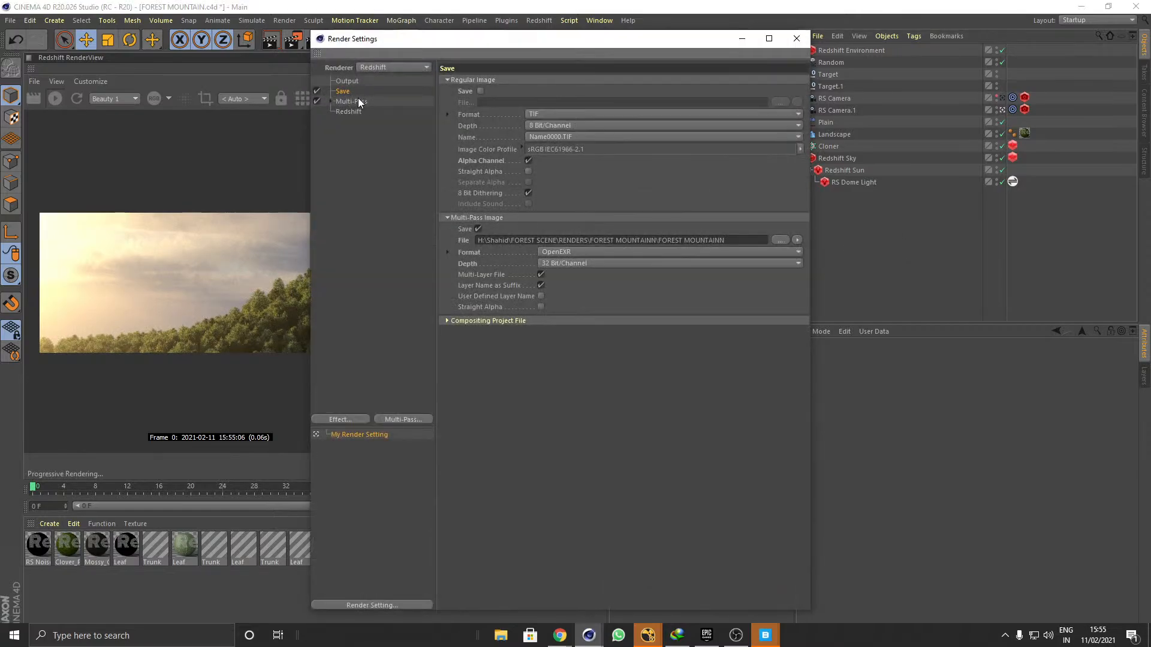
click(342, 81)
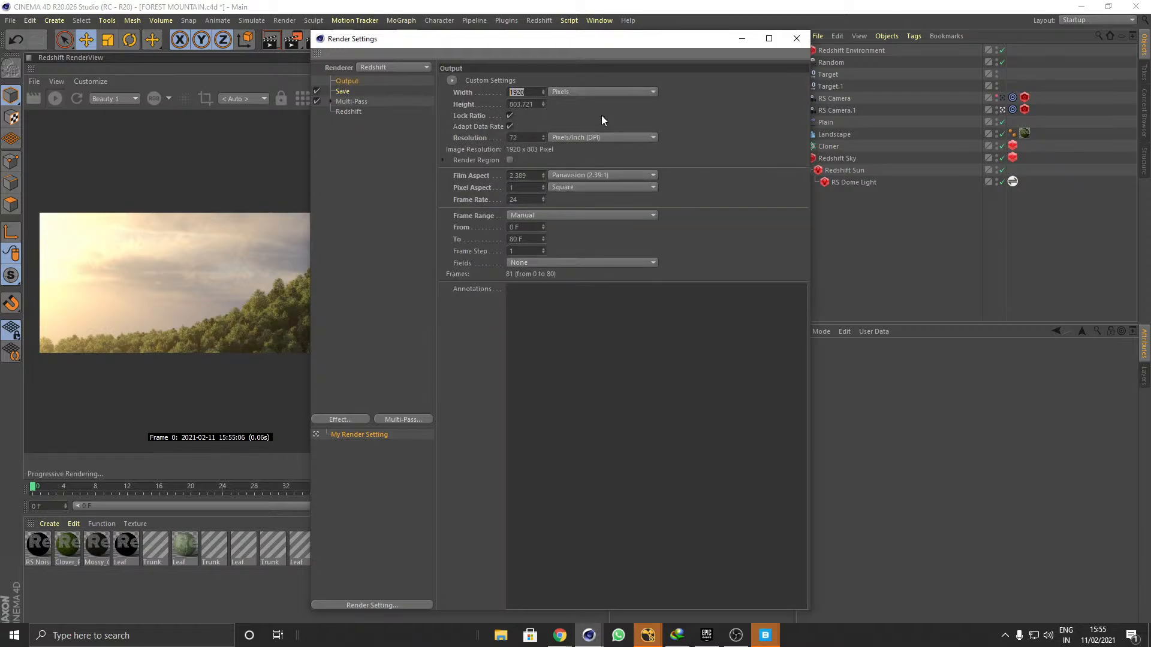
drag(554, 40, 626, 47)
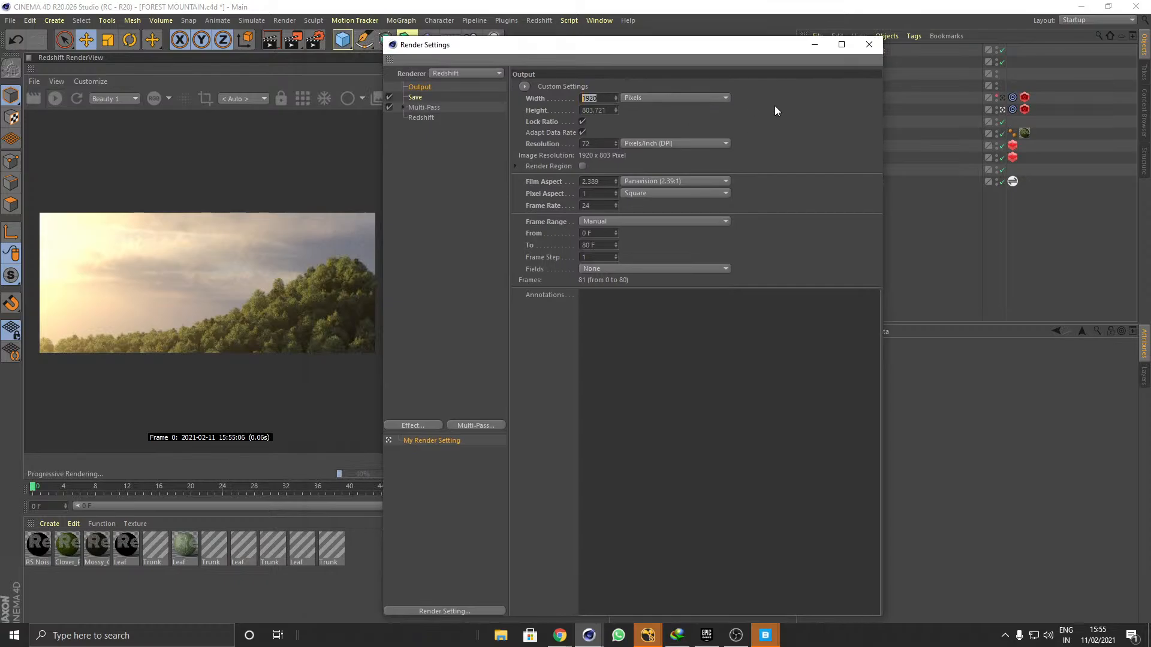
drag(763, 48, 740, 51)
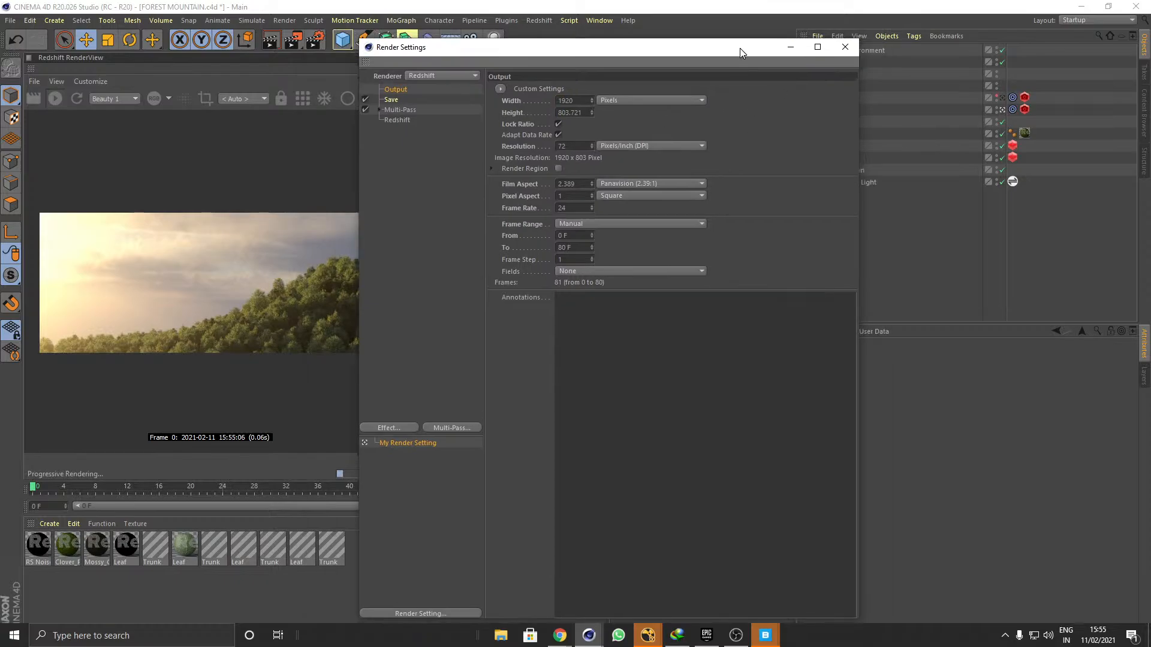
click(844, 47)
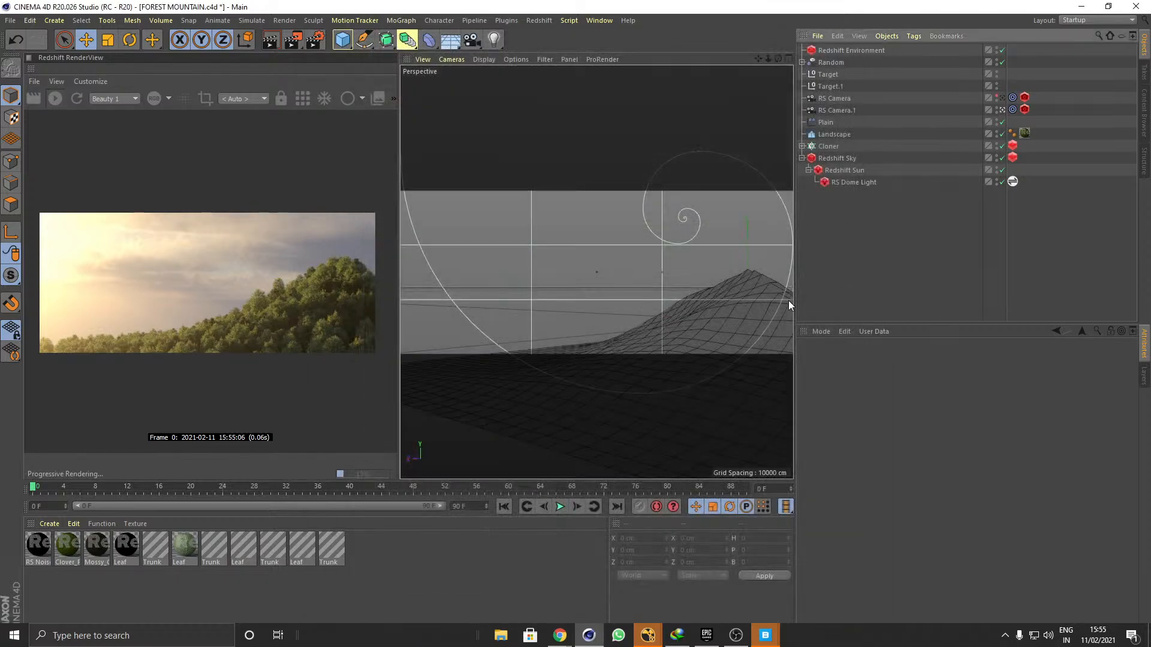
- Switch to the untitled NukeX window for a check and return to Cinema 4D
mouse_move(648, 634)
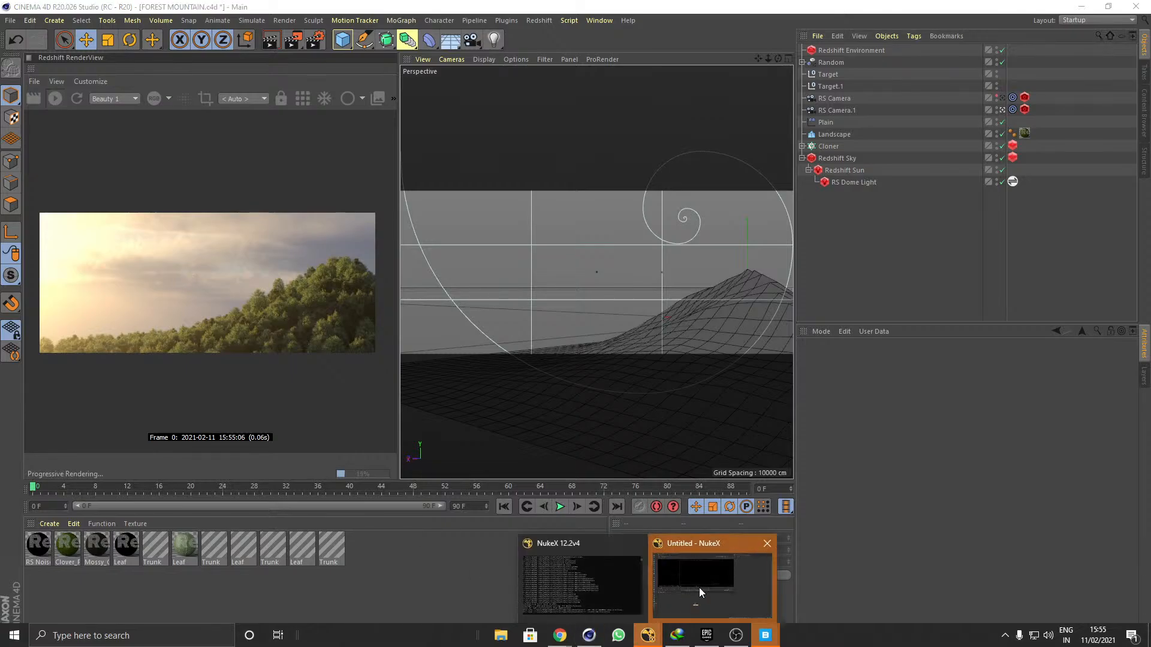
click(699, 591)
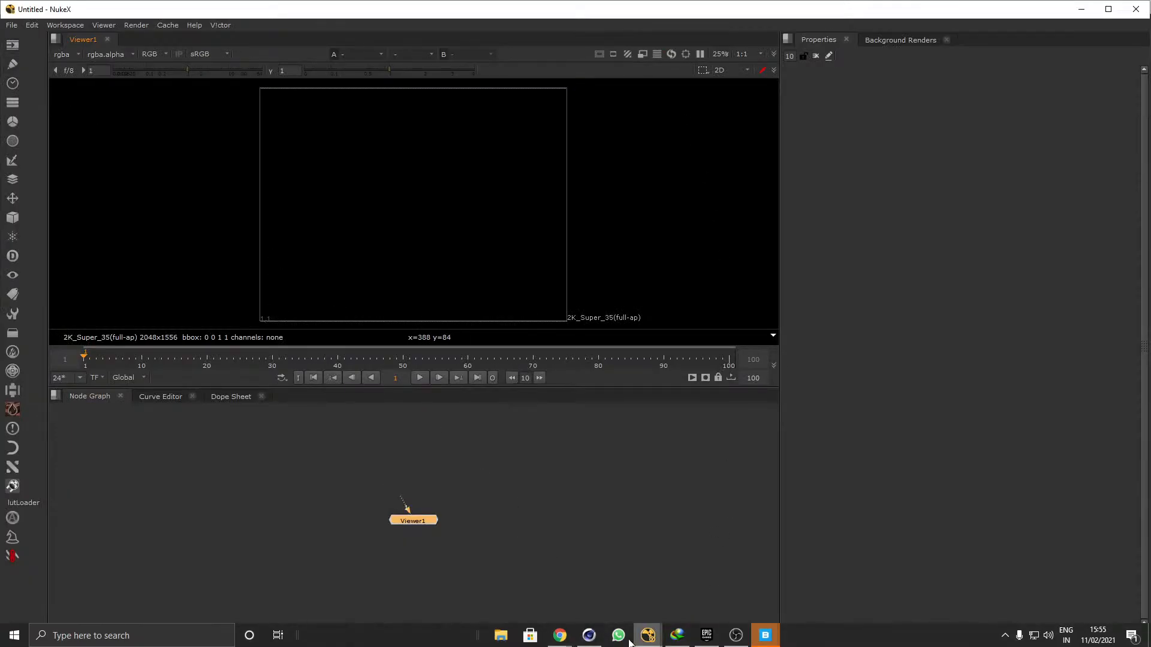
key(alt+Tab)
- Stop the live rendering and close the FOREST MOUNTAIN.c4d project without saving its changes
click(55, 99)
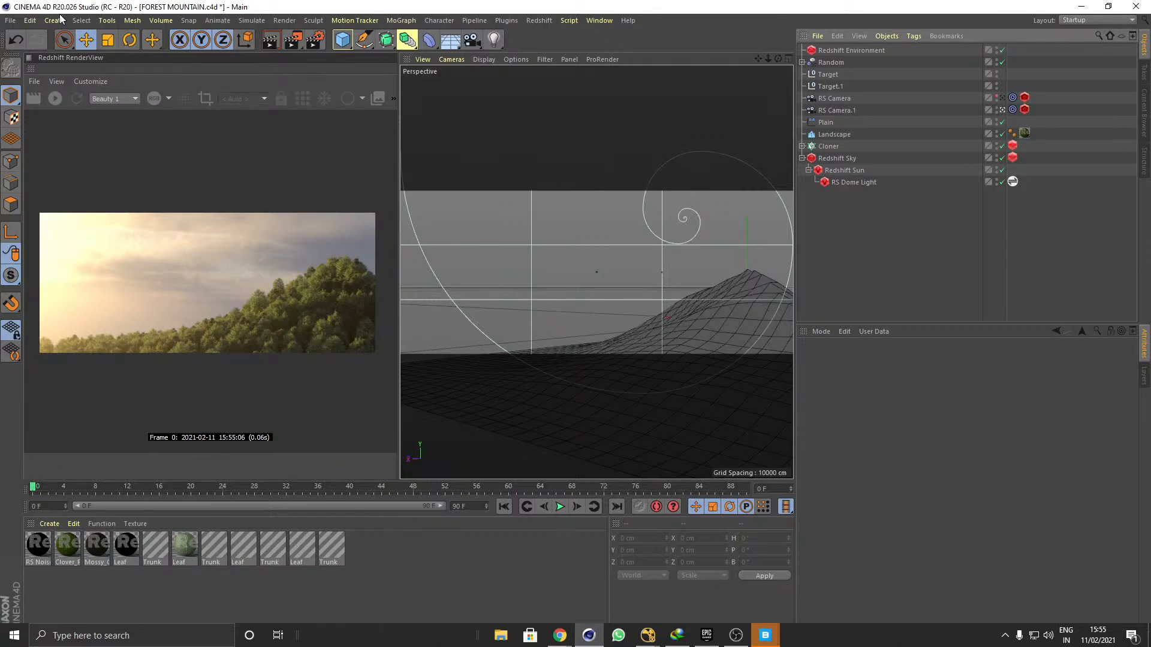
click(10, 21)
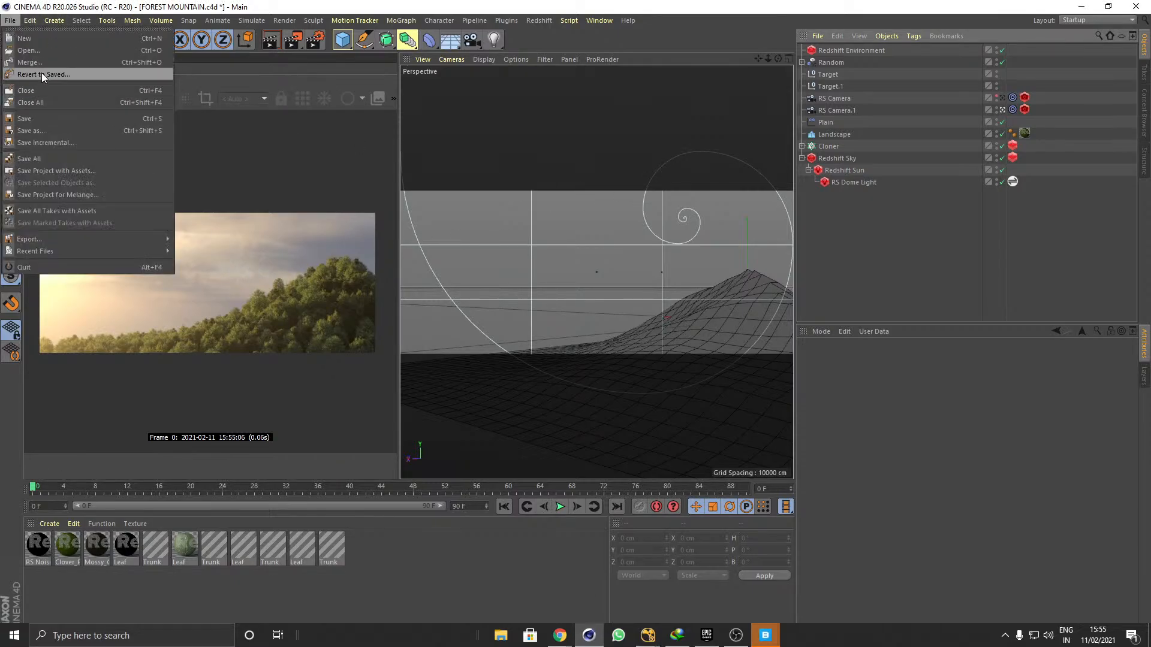
click(38, 90)
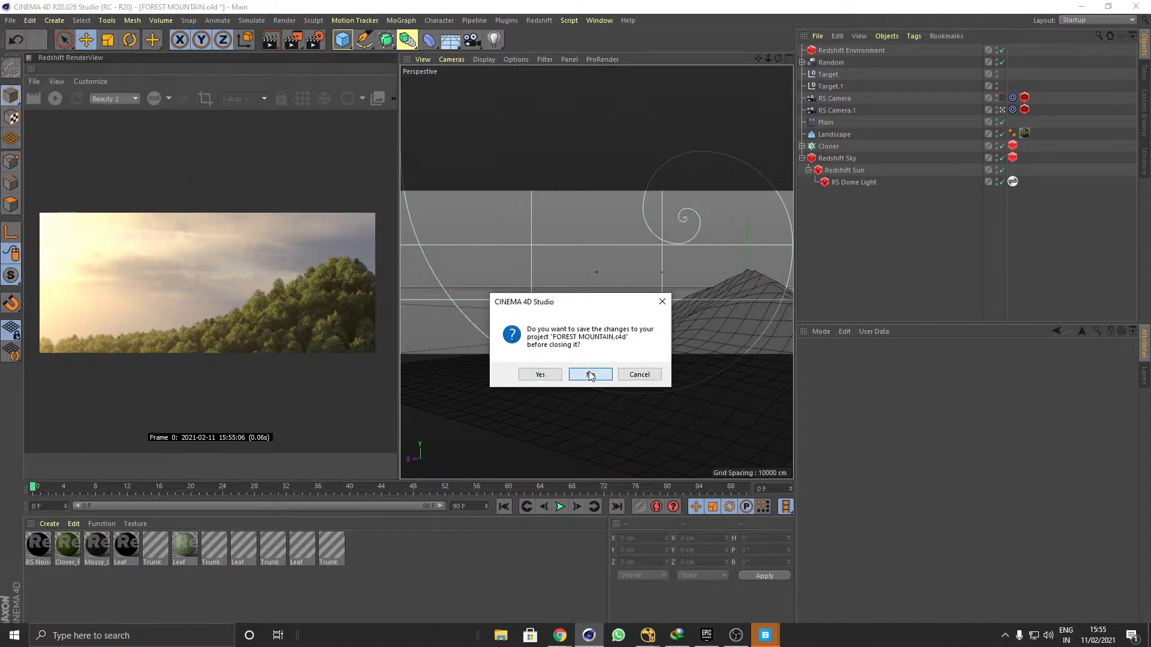
click(589, 374)
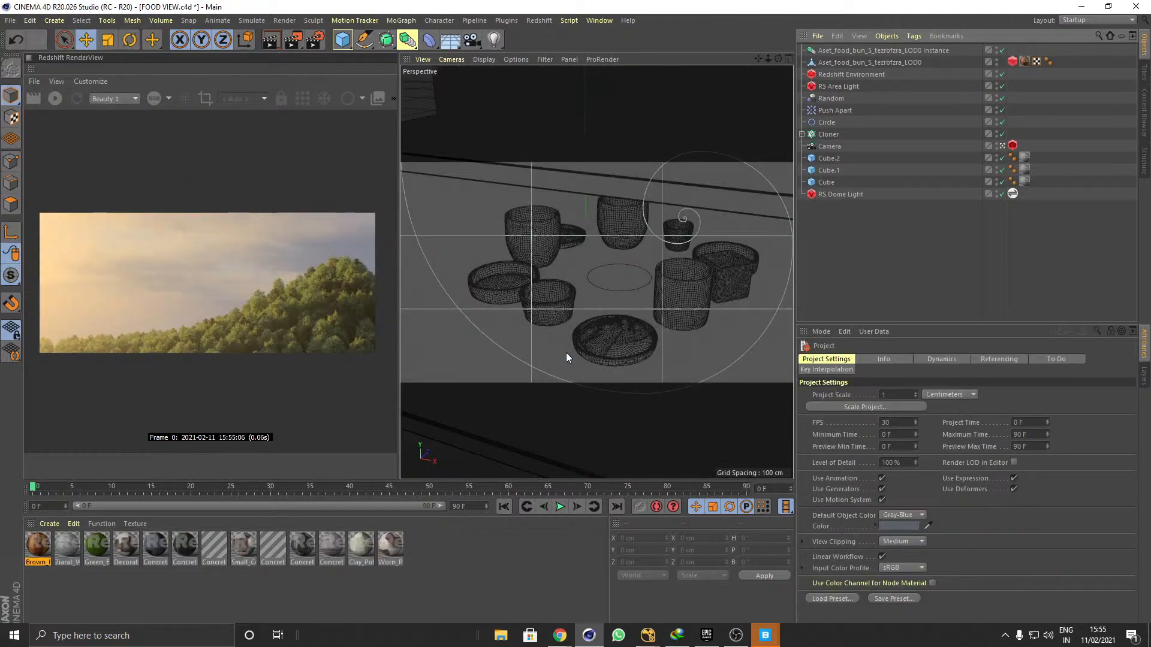
- Close the FOOD VIEW.c4d project without saving its changes
click(9, 21)
click(45, 93)
click(591, 374)
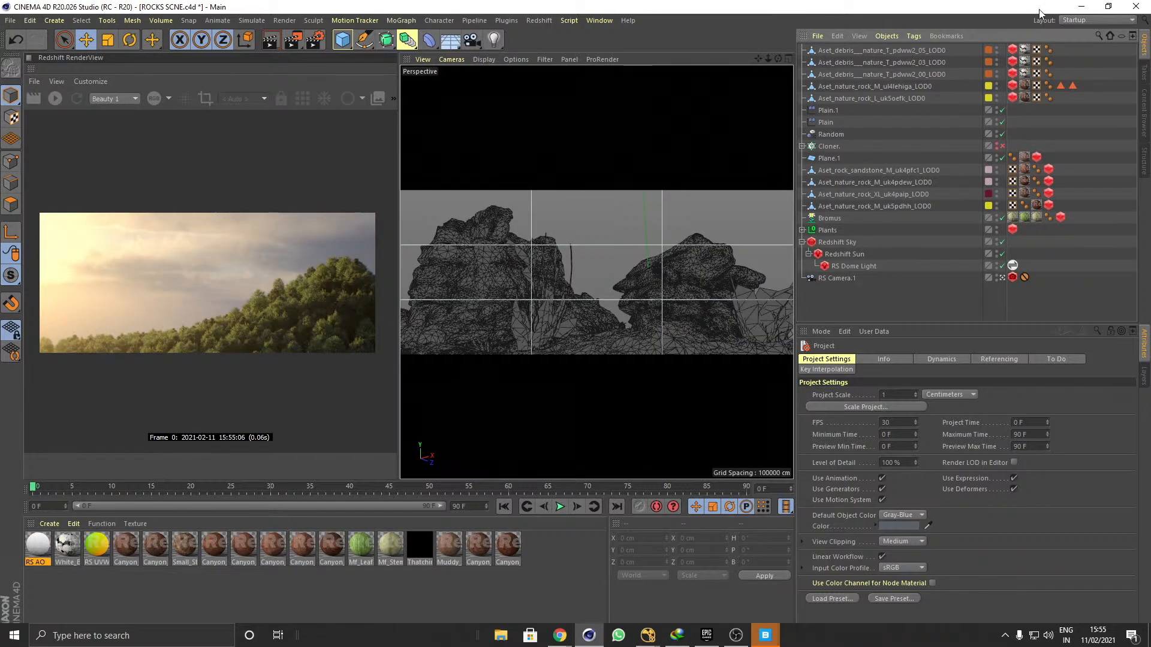
- Minimize Cinema 4D and close the Quixel Bridge window to return to NukeX
click(1082, 7)
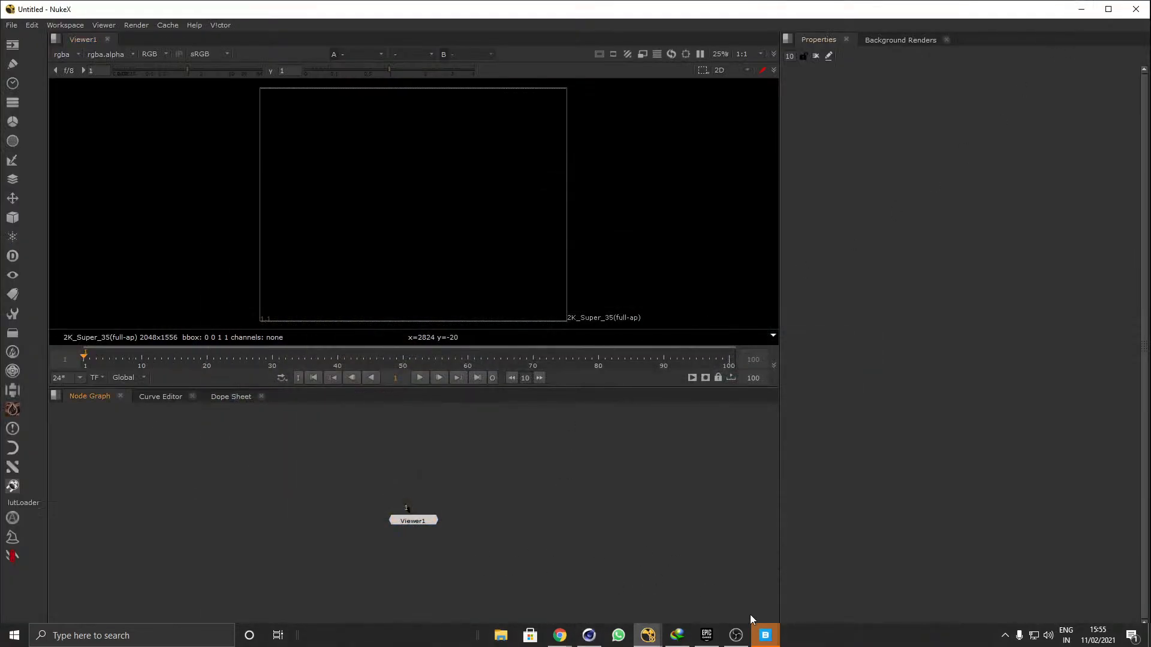
click(830, 590)
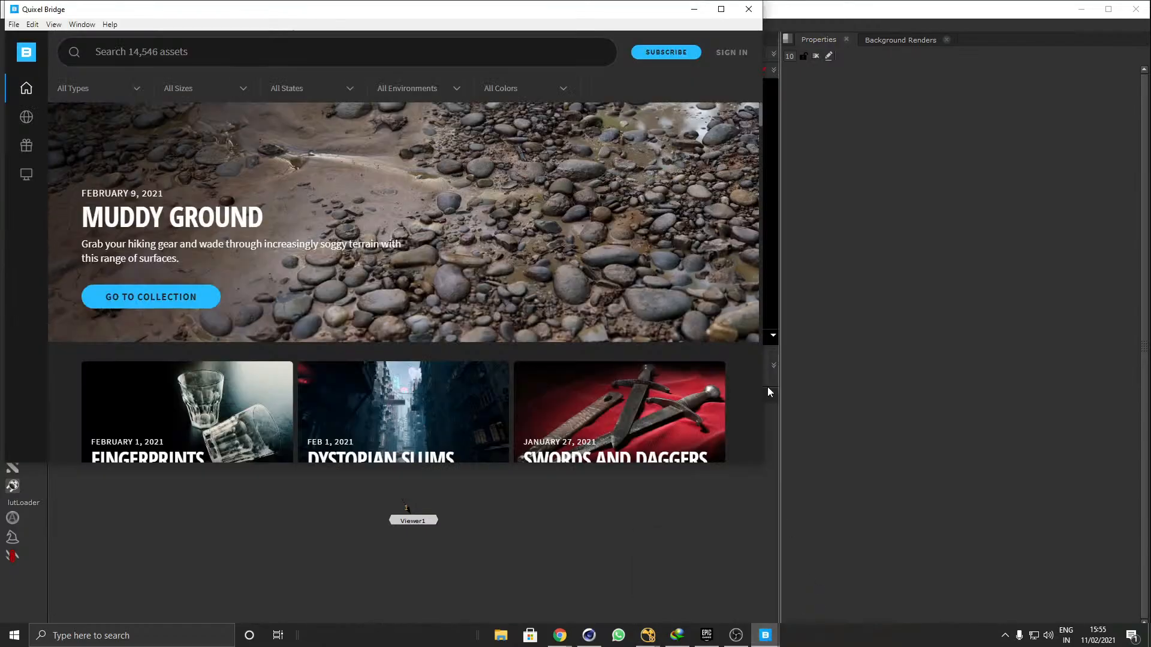
click(749, 8)
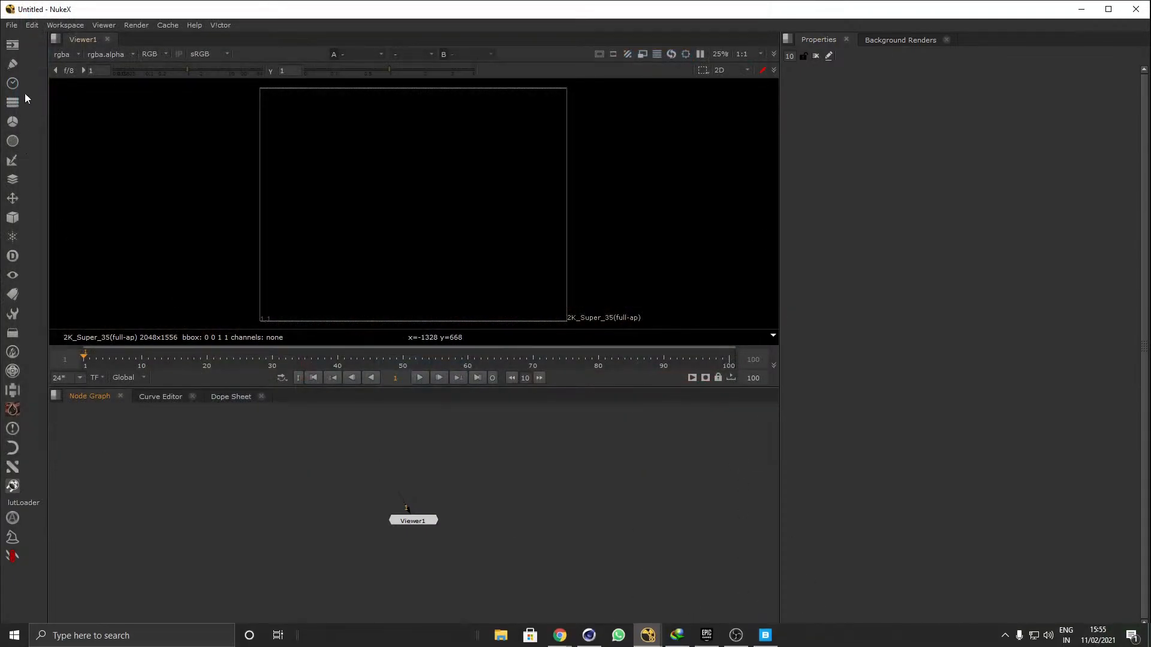
- Browse the ROCKS SCENE folder's RENDERS and FINALS subfolders for a Nuke script, and leave the file browser without opening one
click(11, 25)
mouse_move(101, 62)
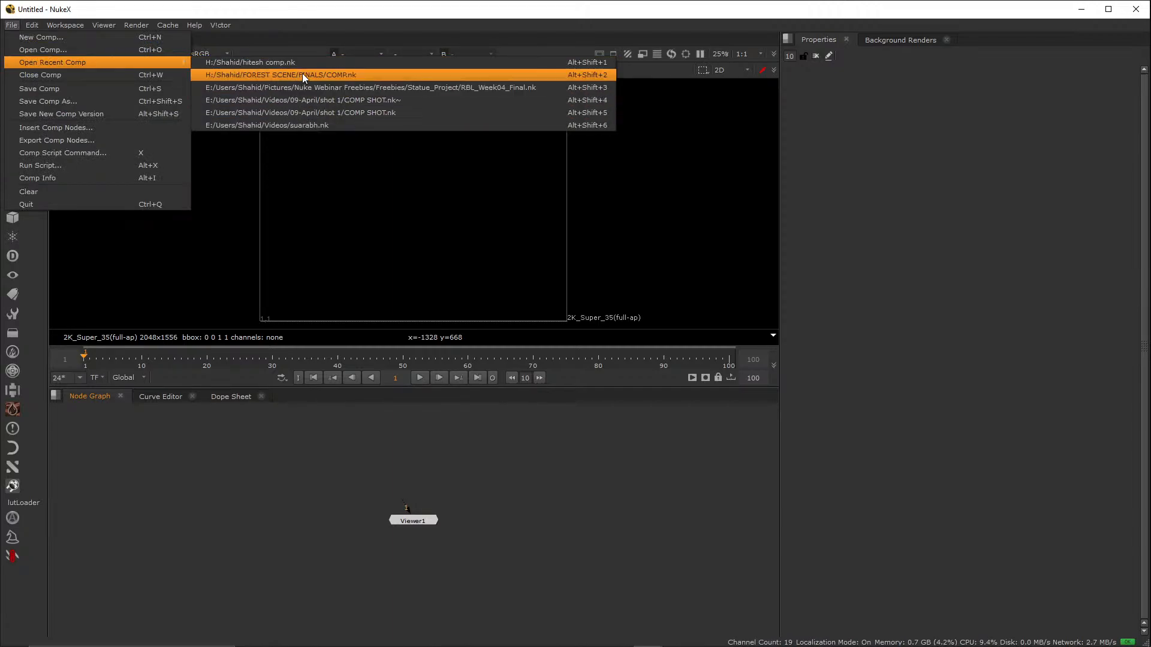
click(72, 51)
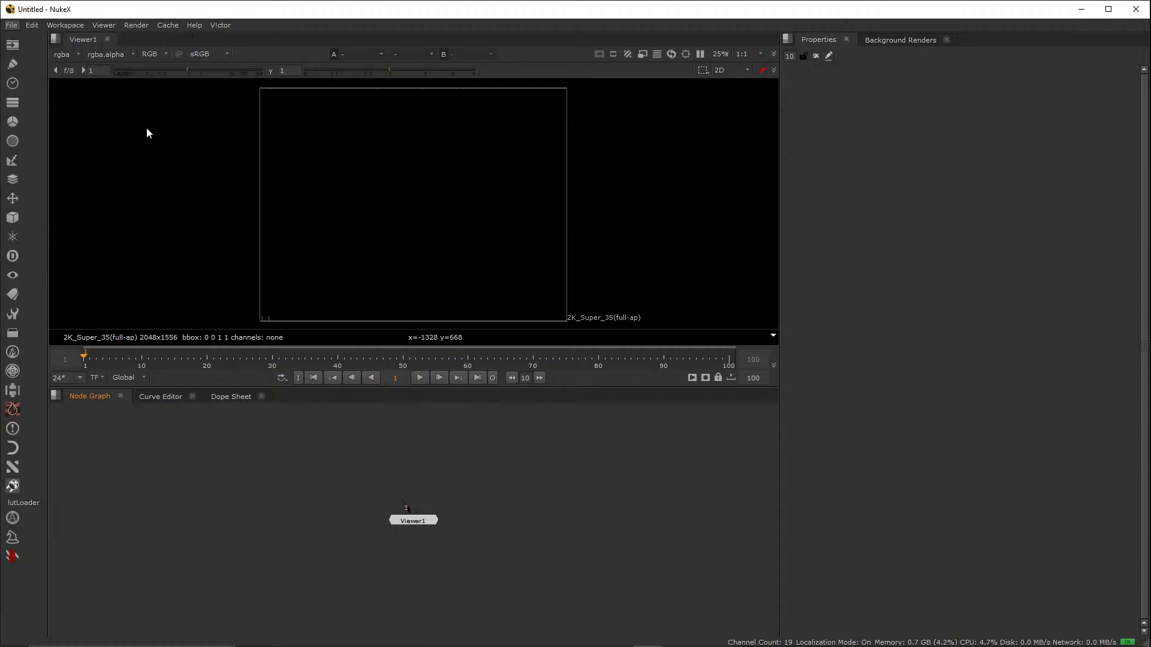
click(379, 315)
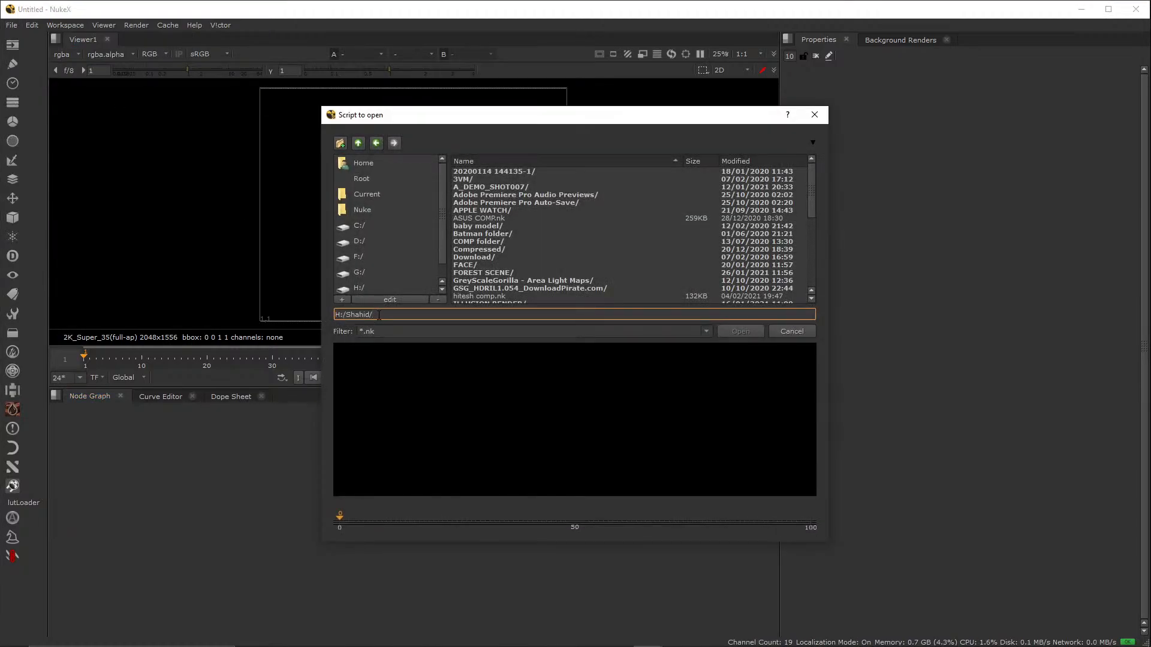
double_click(484, 178)
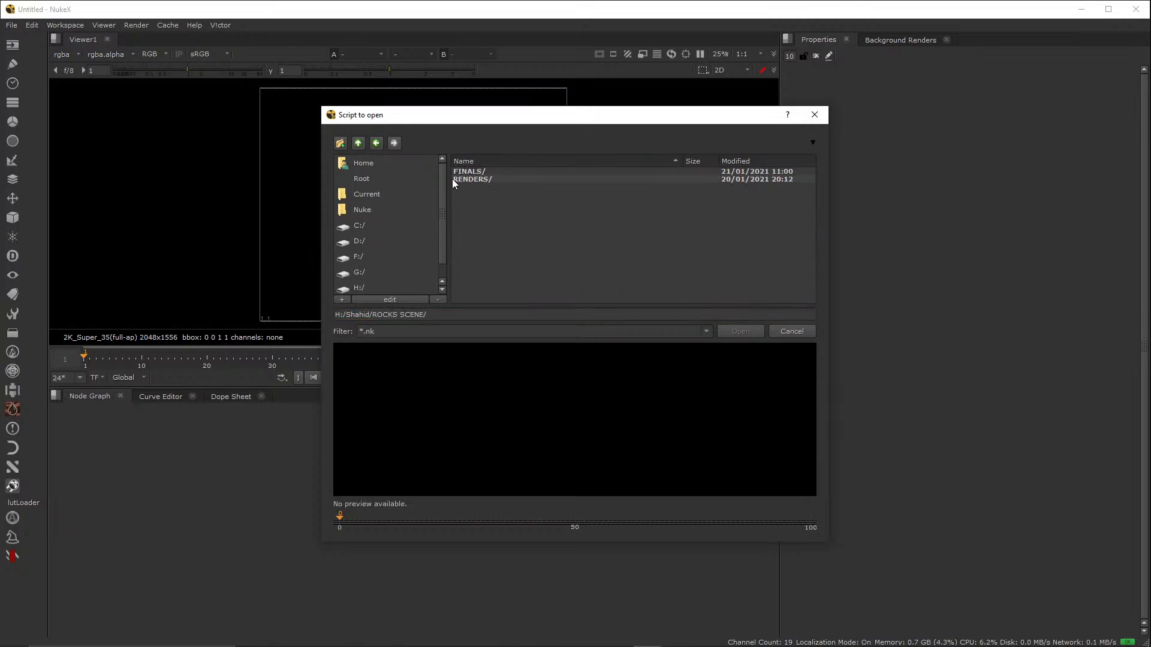
double_click(466, 179)
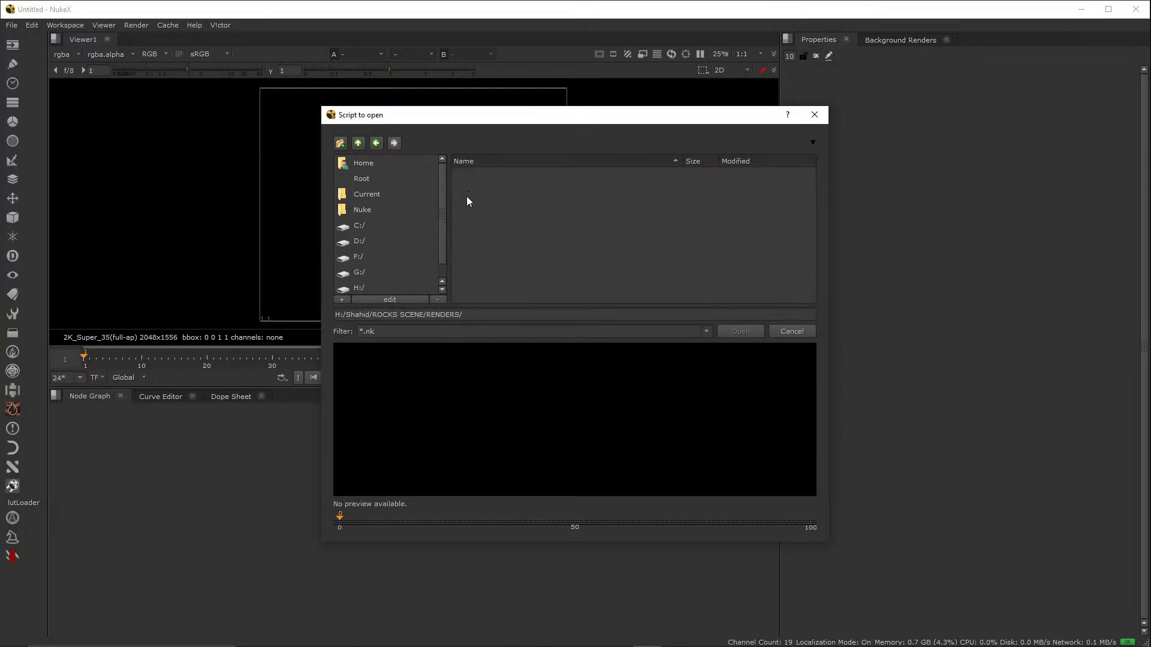
key(alt+Left)
double_click(473, 172)
key(alt+Left)
click(791, 332)
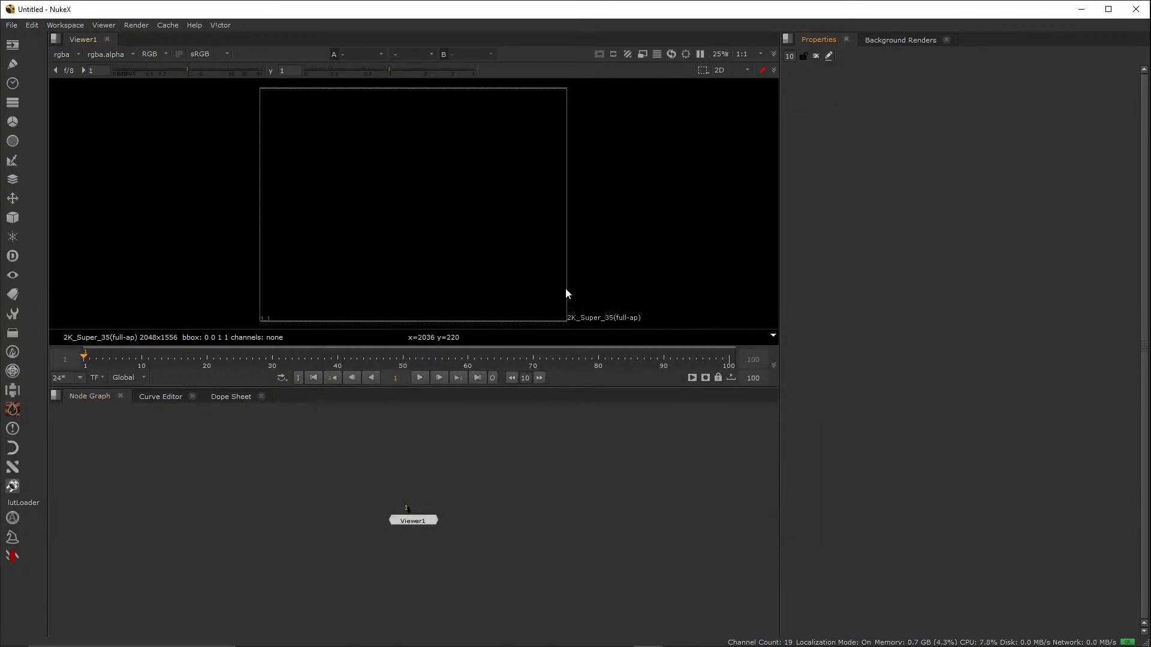
- Open the recent comp COMP.nk from the FOREST SCENE/FINALS folder and restore its newer autosave file
click(12, 25)
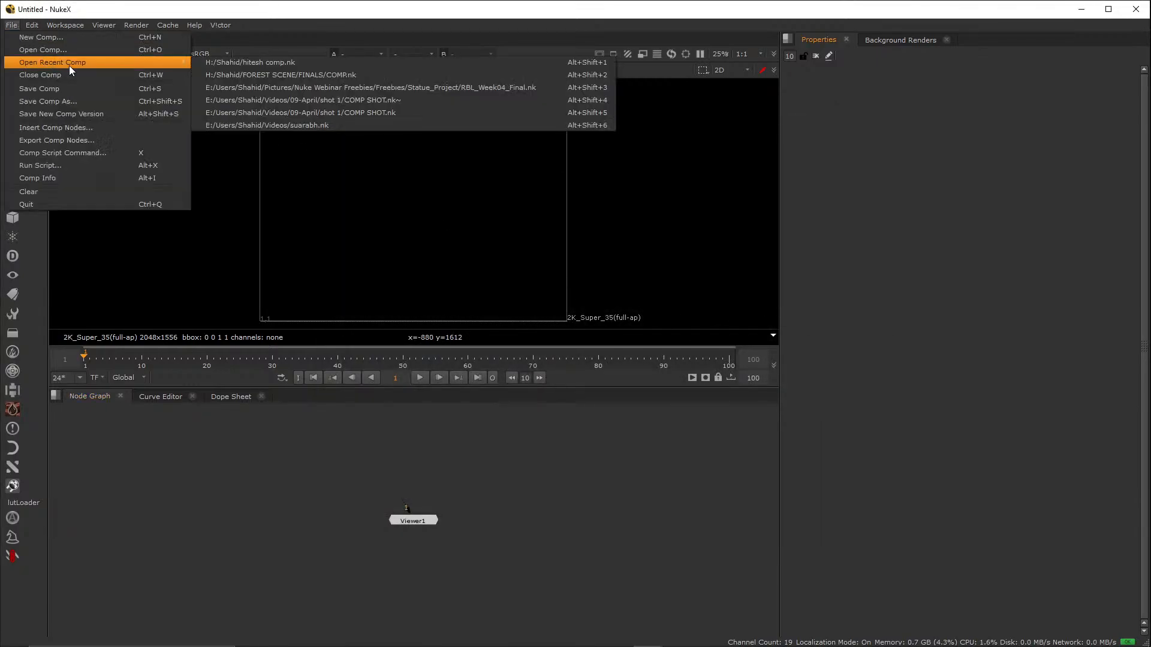
click(275, 75)
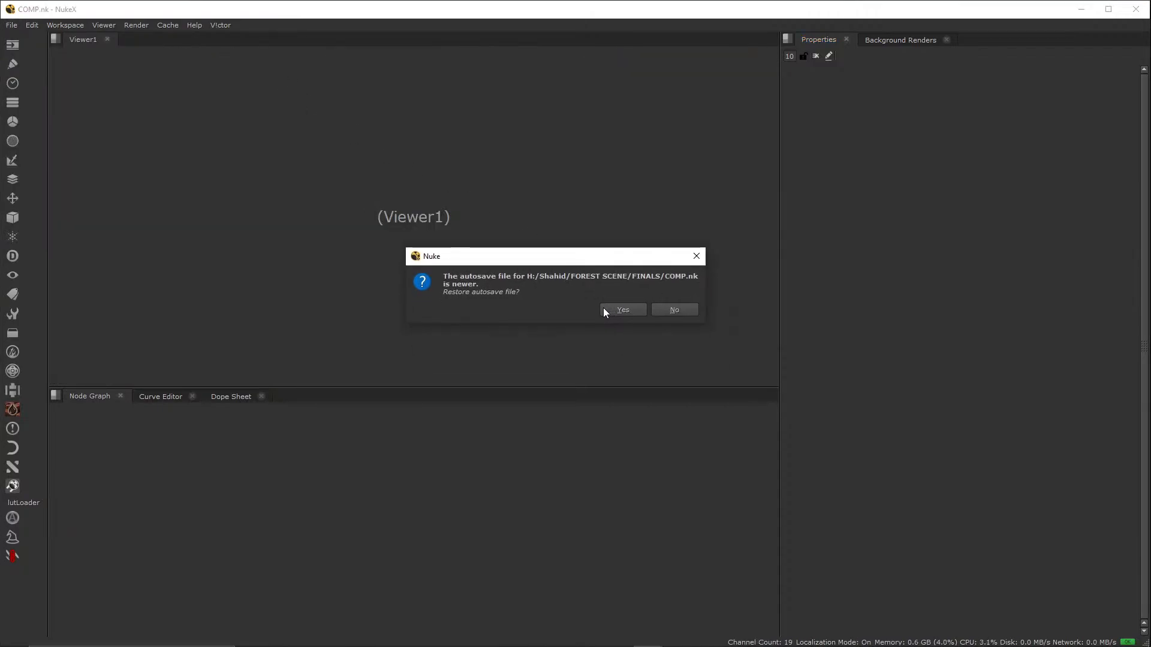
click(622, 310)
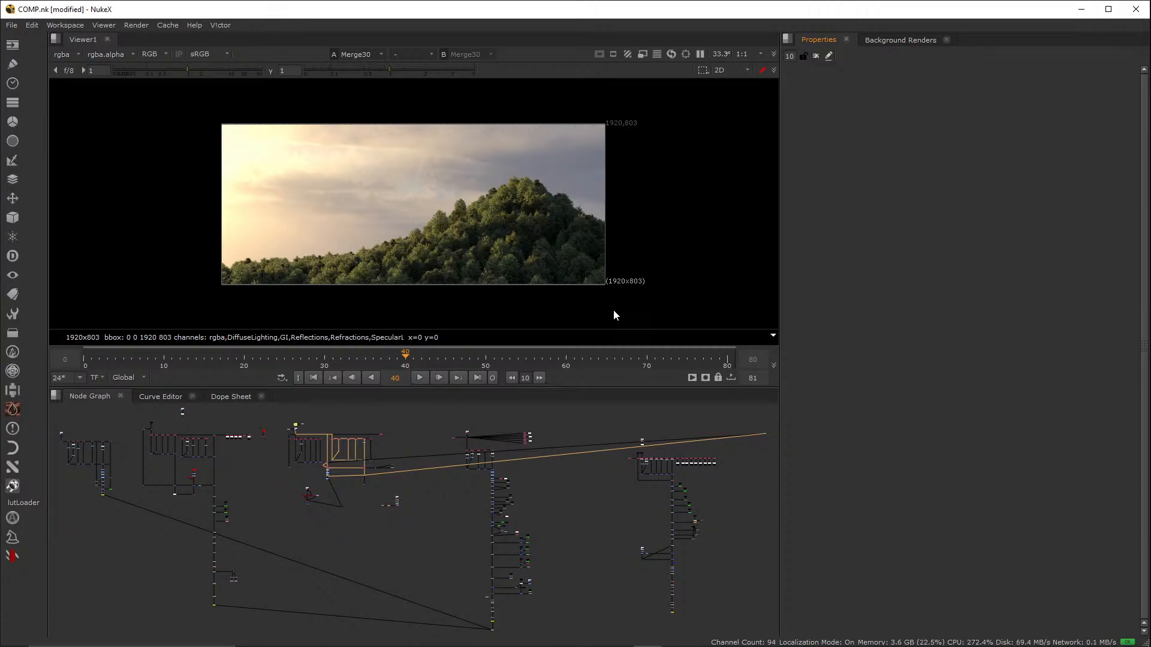
- Examine the forest mountain render up close and survey the branches of the comp's node graph
scroll(485, 222, up, 3)
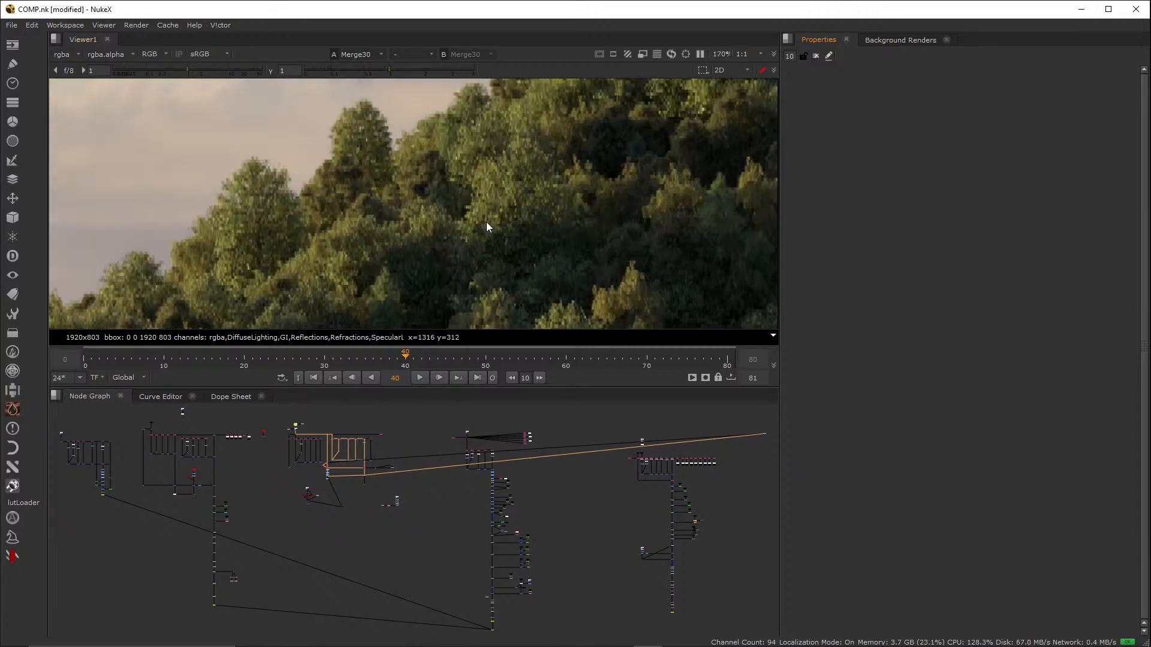
scroll(479, 270, down, 1)
scroll(354, 487, up, 2)
scroll(412, 488, down, 4)
middle_drag(554, 525, 434, 513)
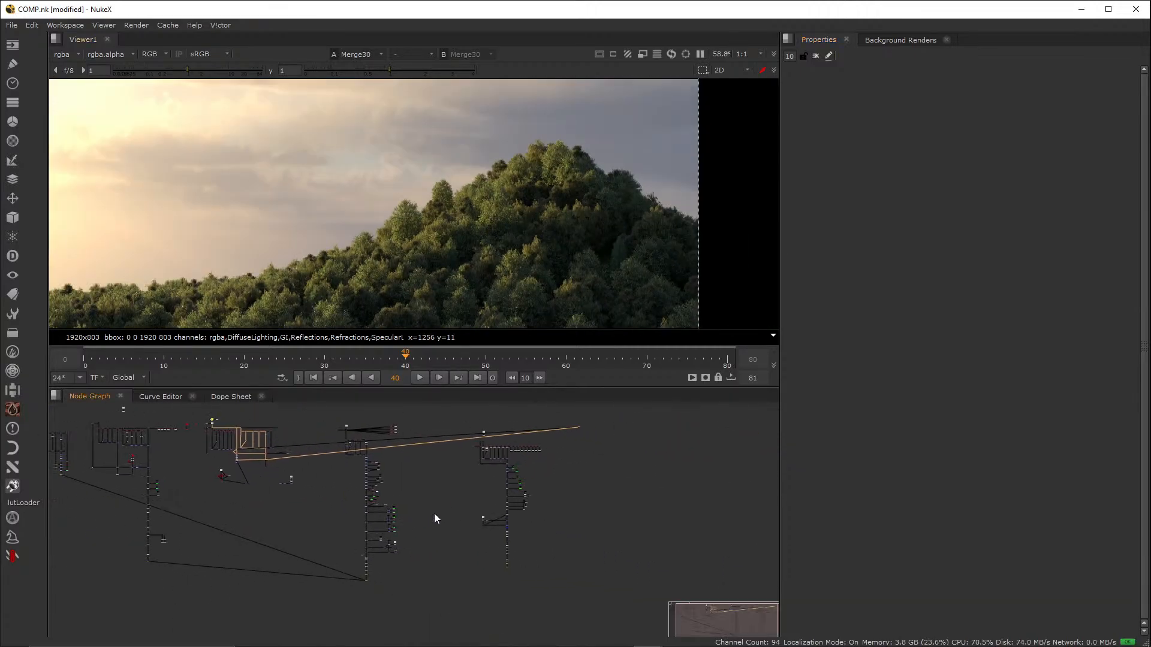
scroll(473, 506, up, 5)
scroll(500, 524, down, 2)
scroll(496, 535, up, 4)
scroll(503, 570, down, 5)
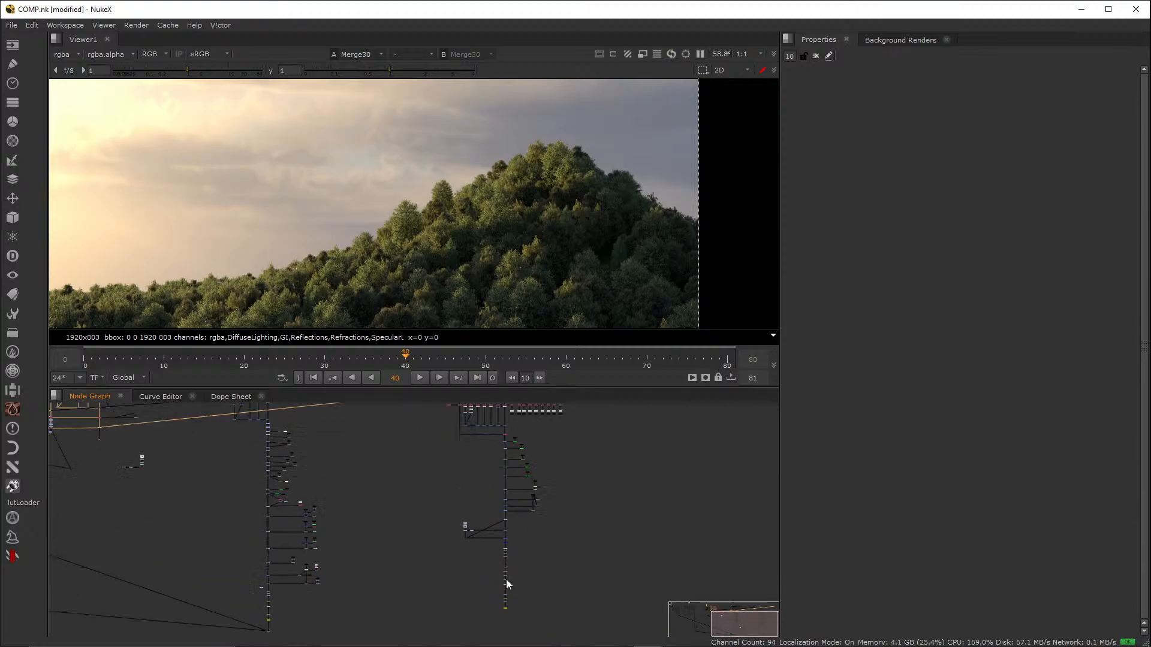
- Show the Desert stamp above the DiffuseLighting shuffle in the viewer, with its whole frame in view
scroll(482, 536, up, 8)
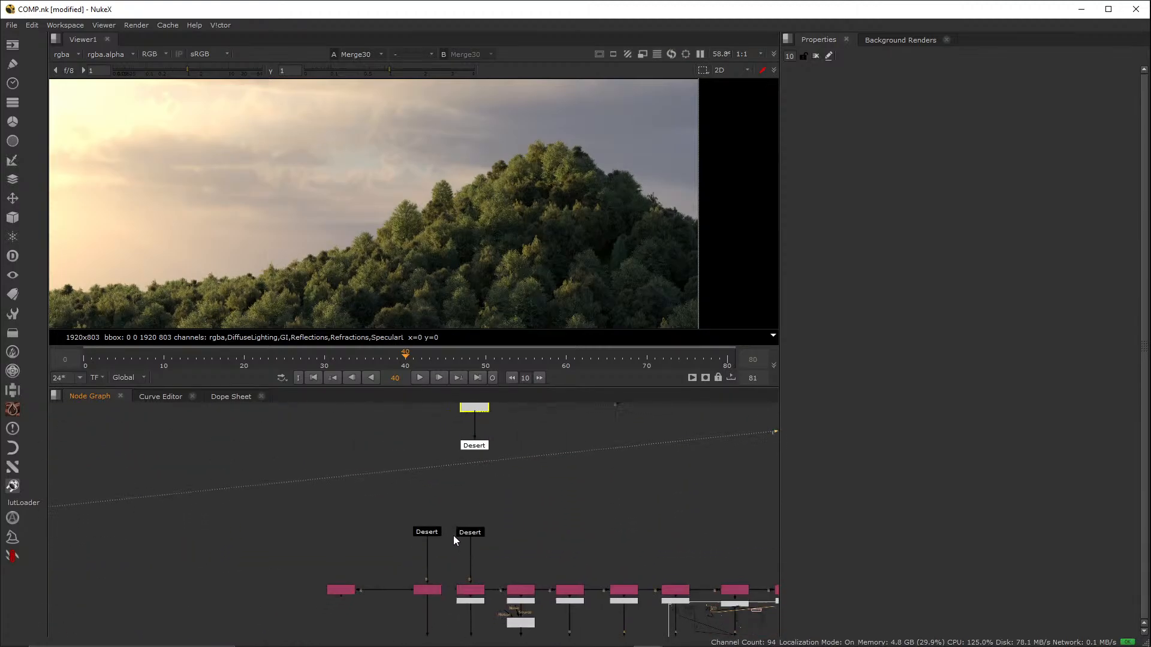
drag(567, 484, 458, 573)
key(1)
click(459, 569)
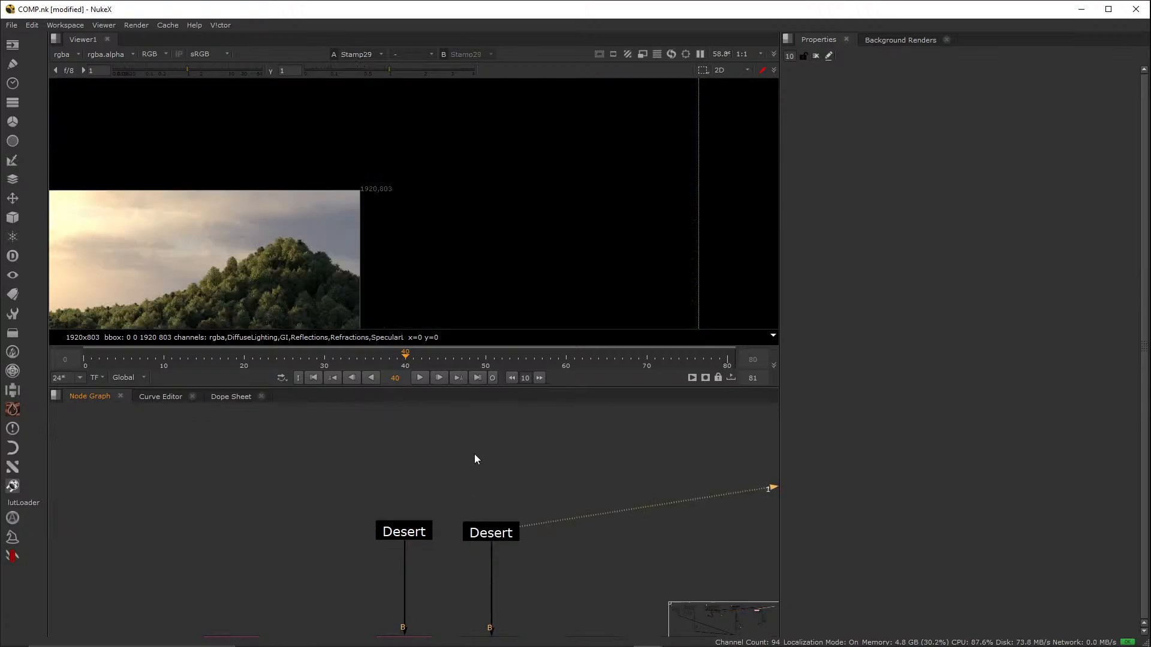
scroll(440, 238, down, 1)
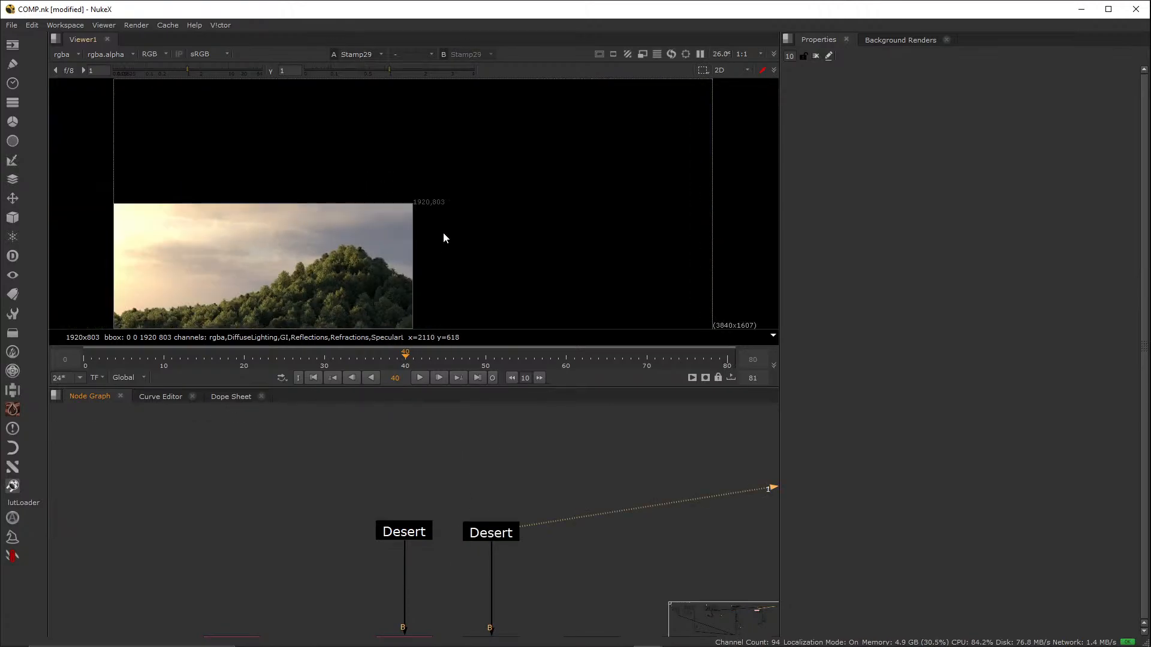
scroll(444, 238, down, 4)
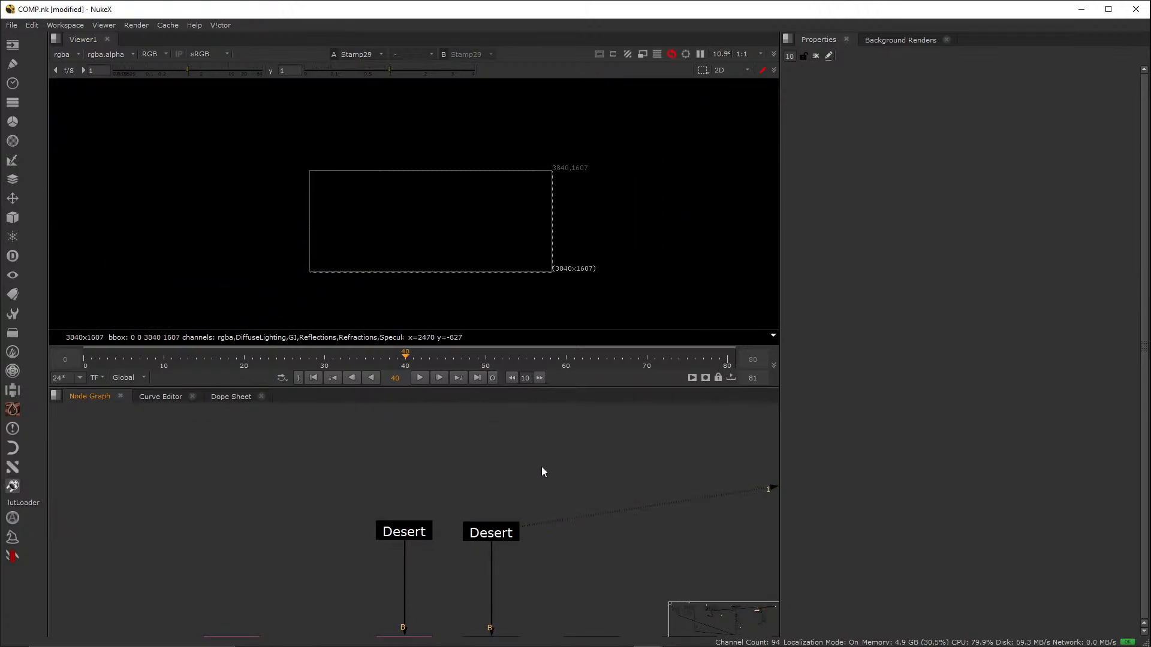
- Set the project's full size format to 3840x1607
key(s)
click(861, 447)
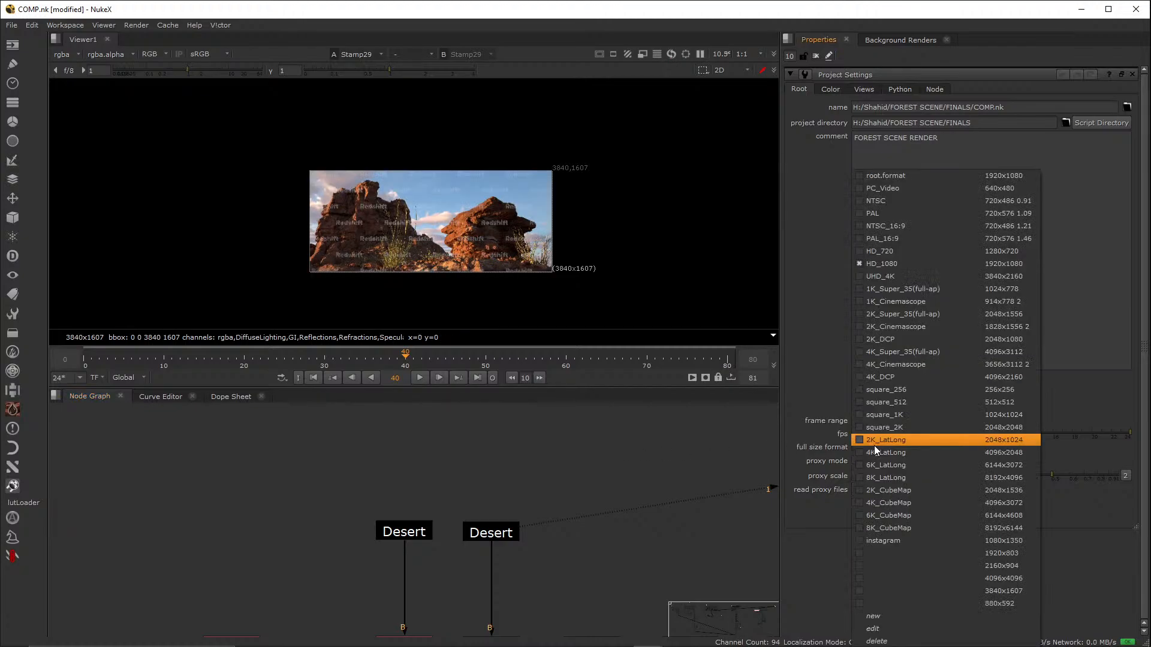
click(903, 590)
scroll(584, 483, down, 4)
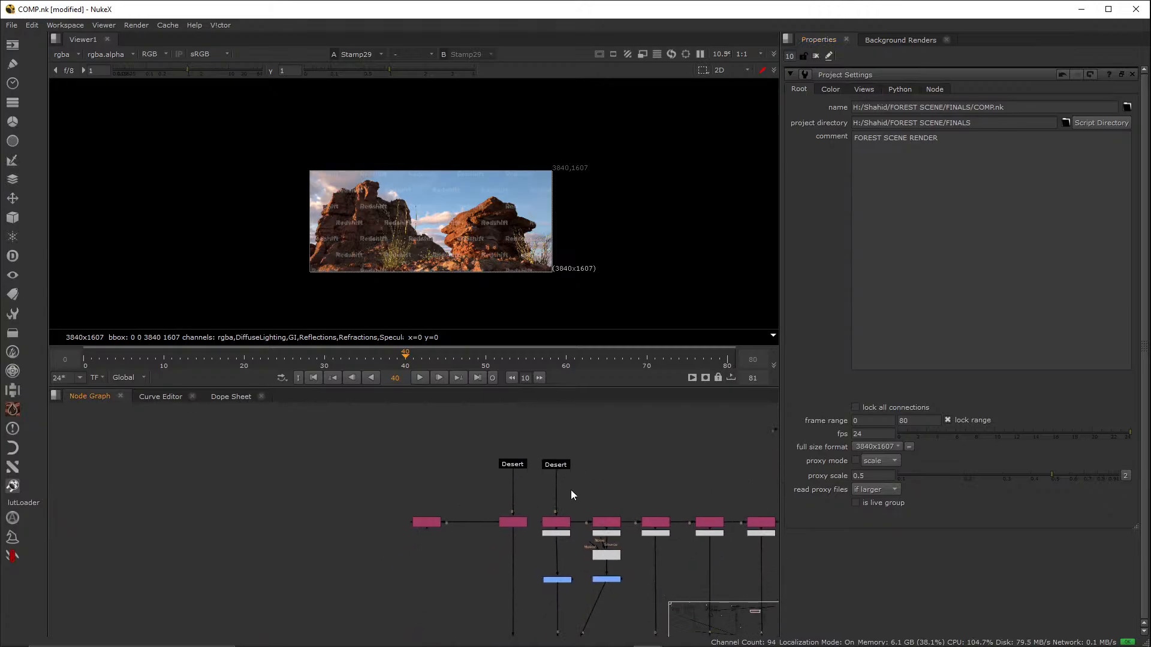
scroll(571, 495, up, 4)
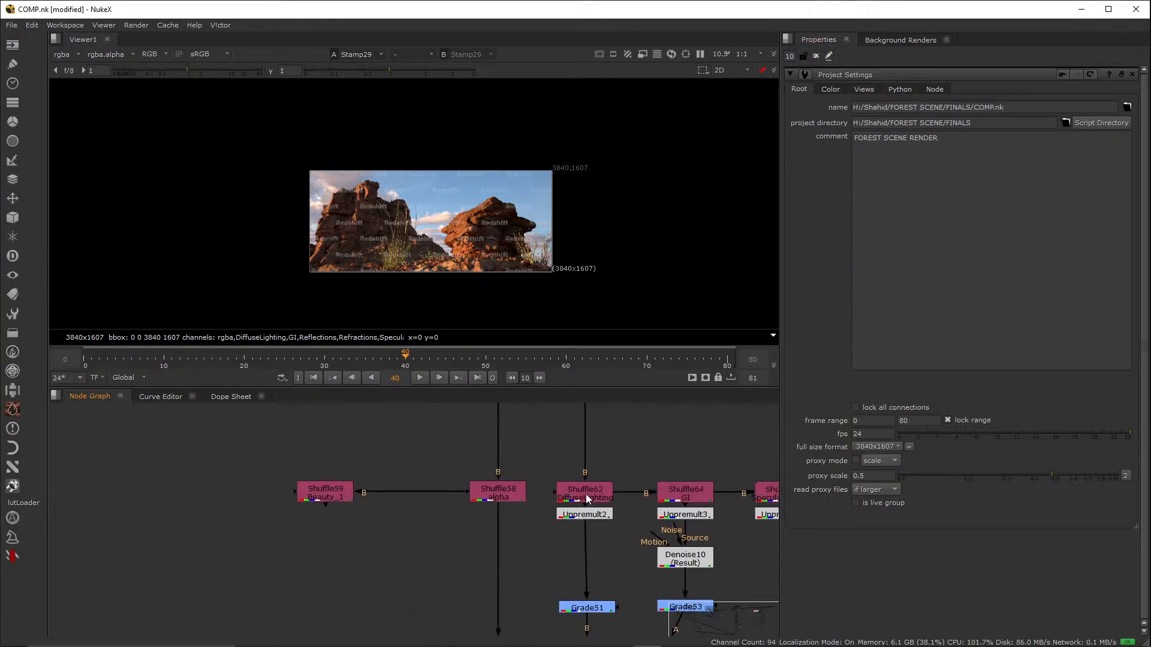
click(585, 494)
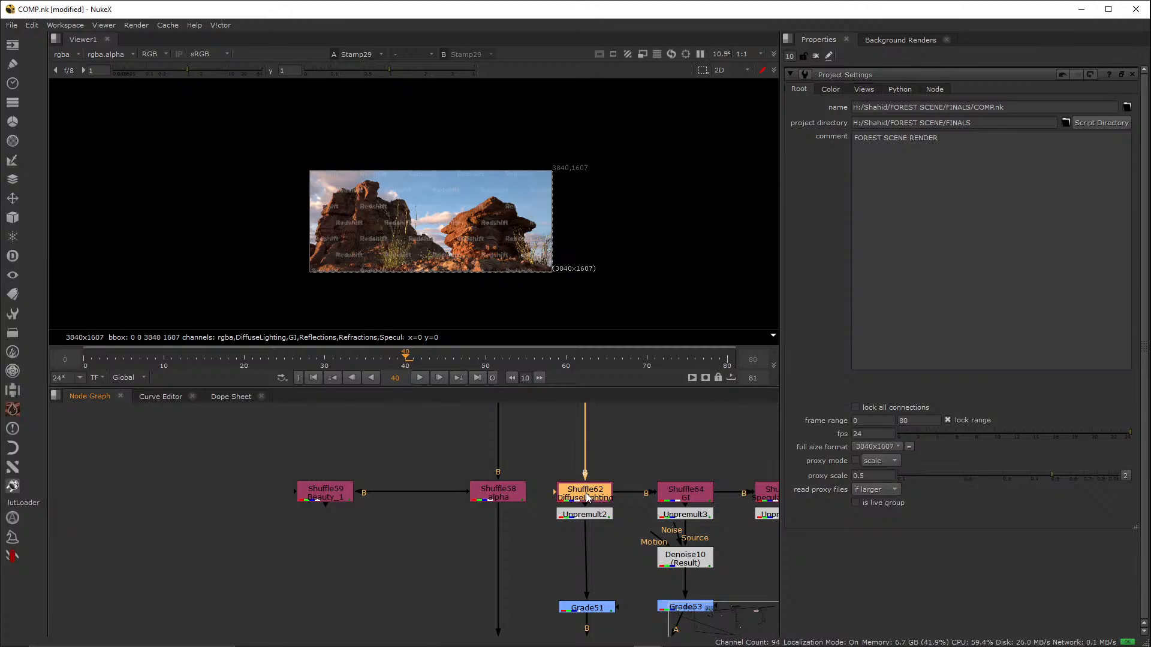
click(539, 468)
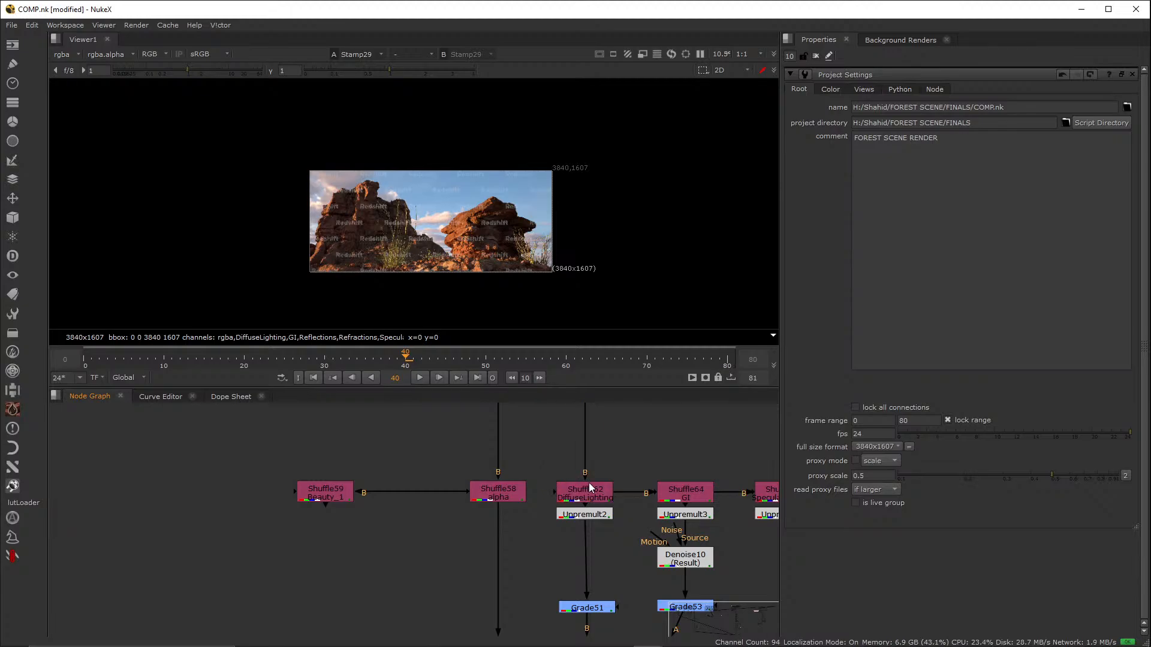
- Switch to the LargeView workspace and fit the desert render to the viewer
click(70, 25)
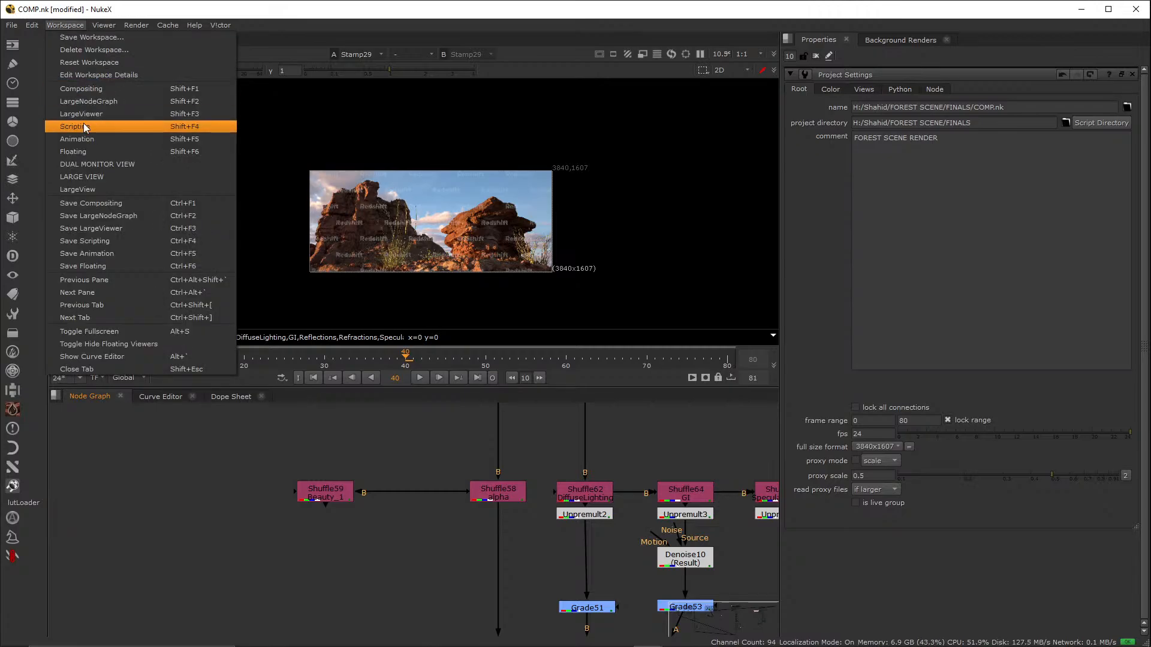
click(79, 189)
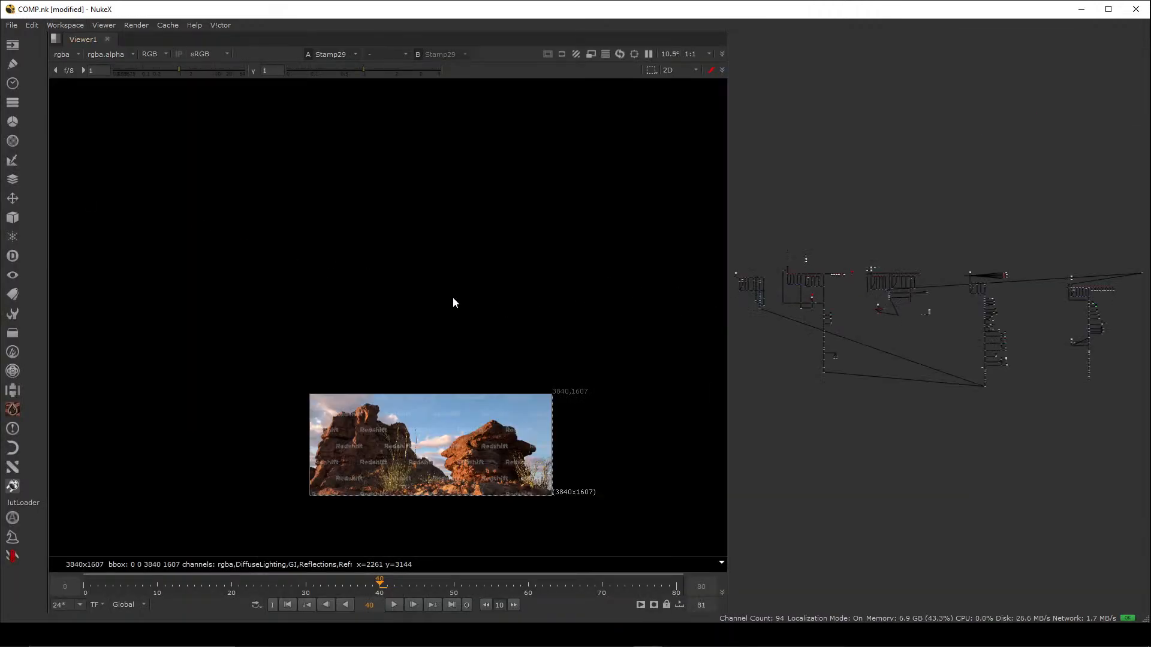
key(f)
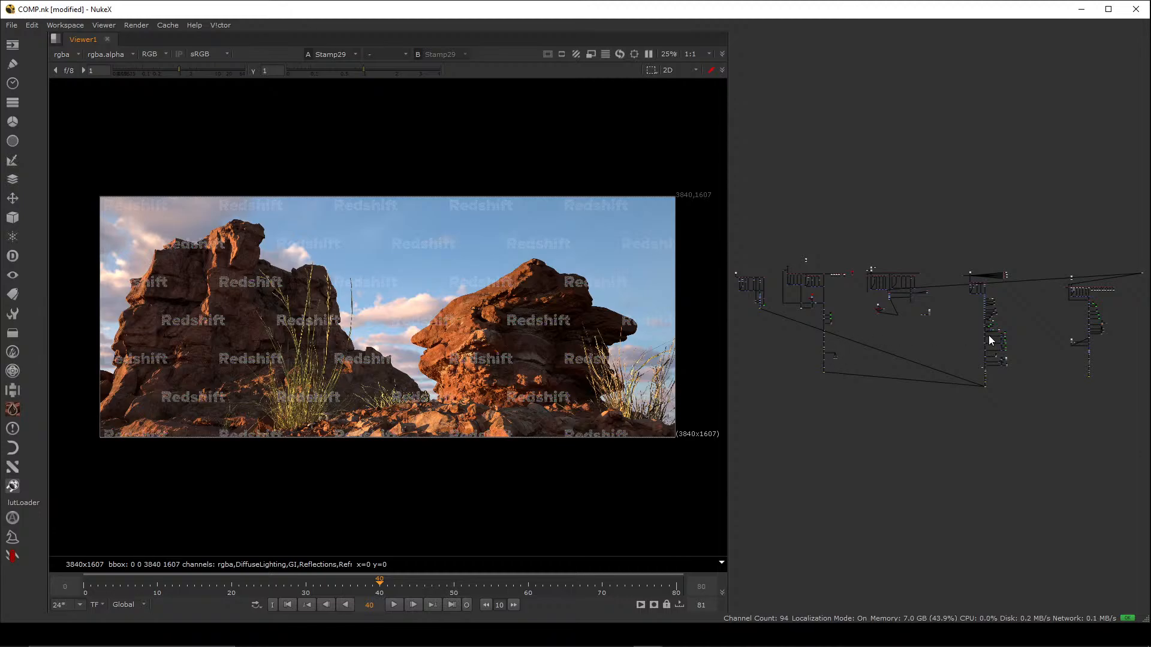
- View the DiffuseLighting pass of the Desert render through Shuffle62
middle_drag(1072, 326, 880, 315)
scroll(880, 314, up, 10)
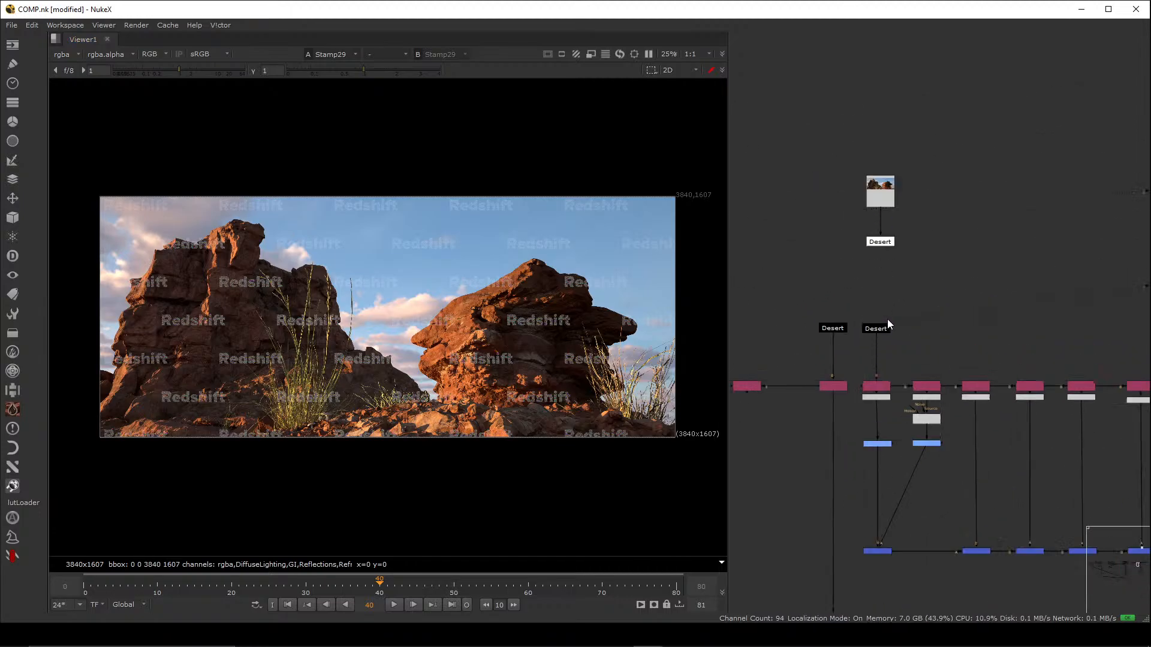
click(897, 384)
key(1)
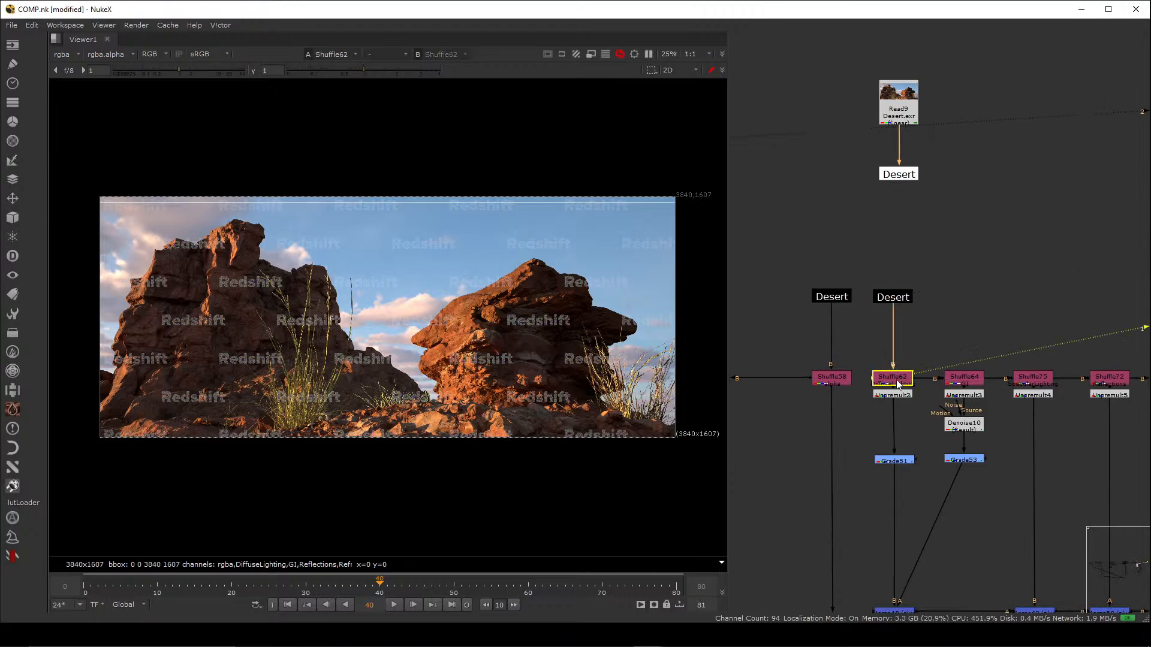
scroll(899, 369, up, 4)
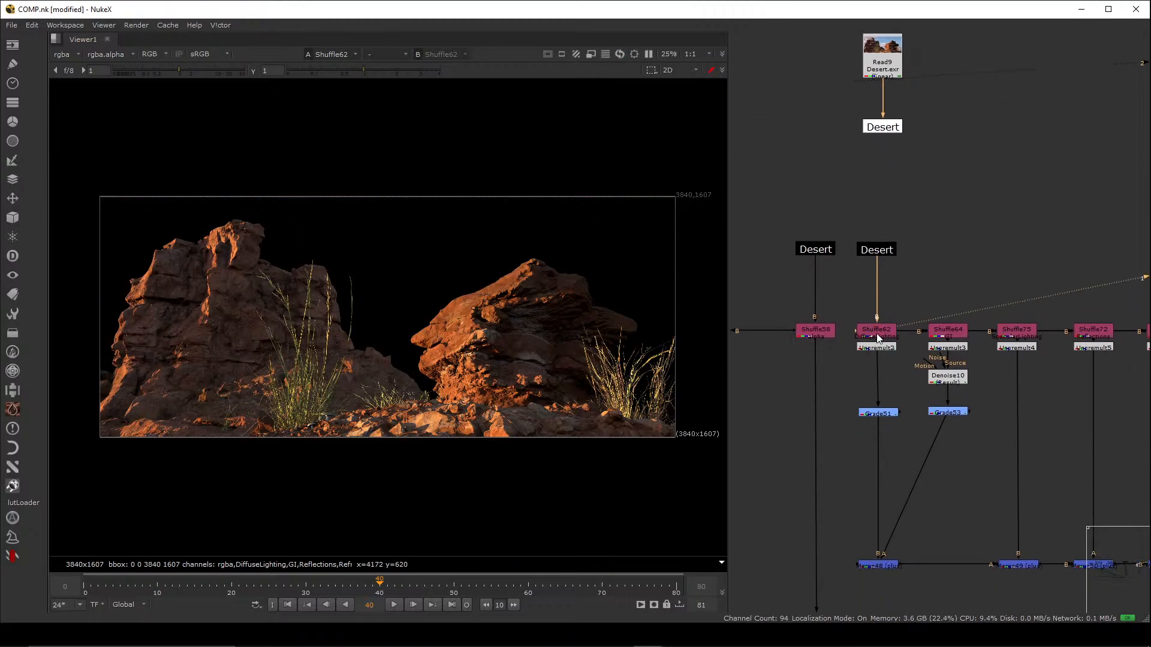
- View the Desert render's GI pass through Shuffle64, followed by the pass from Shuffle75
scroll(899, 368, down, 5)
click(914, 323)
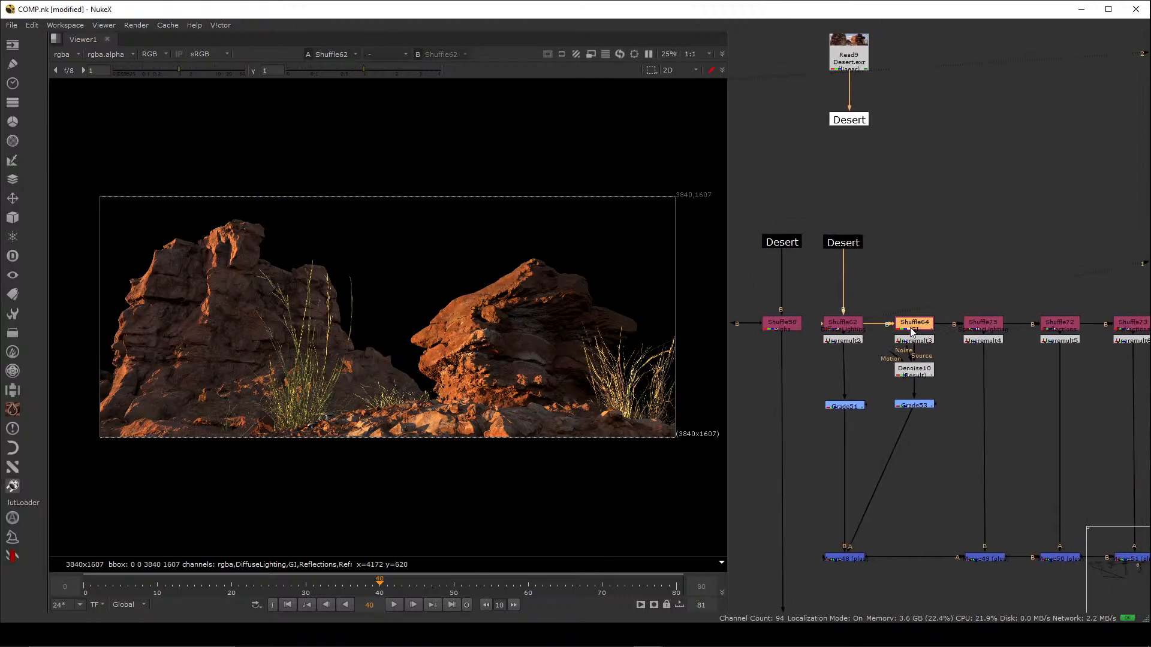
key(1)
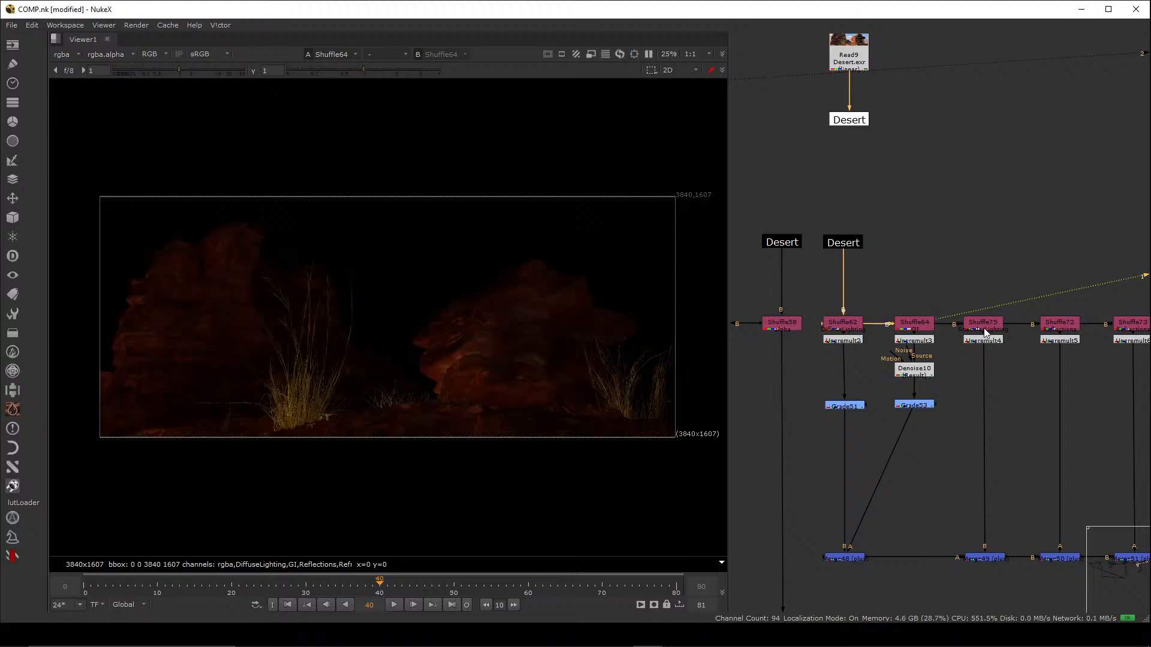
click(984, 323)
key(1)
- View the combined diffuse and GI passes at Merge48, the first merge in the Desert branch
scroll(954, 315, down, 3)
drag(958, 377, 885, 431)
key(1)
click(947, 431)
middle_drag(1073, 437, 917, 368)
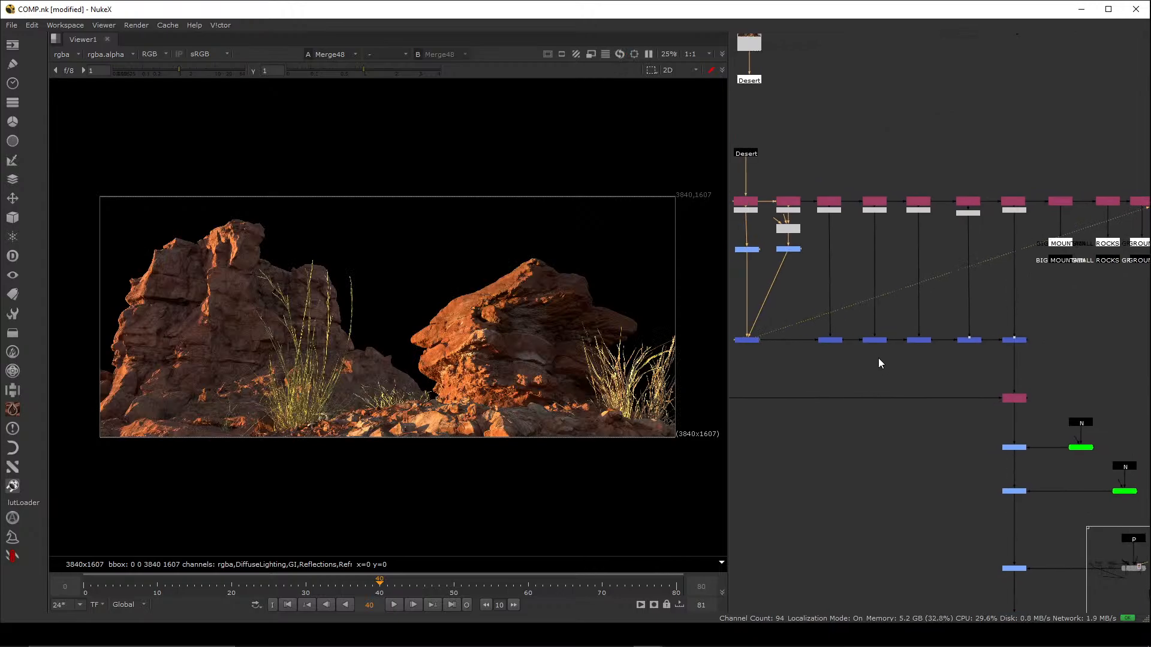
drag(1056, 315, 994, 367)
key(1)
- Step the viewer through Merge49 and Merge50 to Merge55 to check how the Desert passes build up
click(831, 341)
key(1)
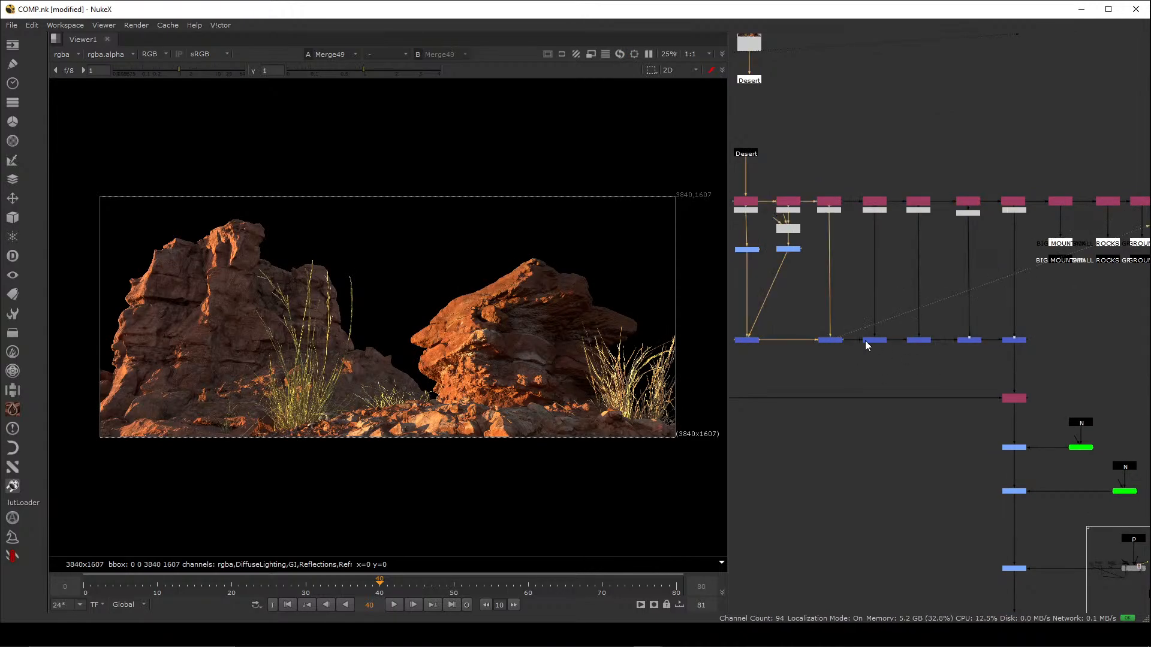
click(874, 340)
click(1013, 340)
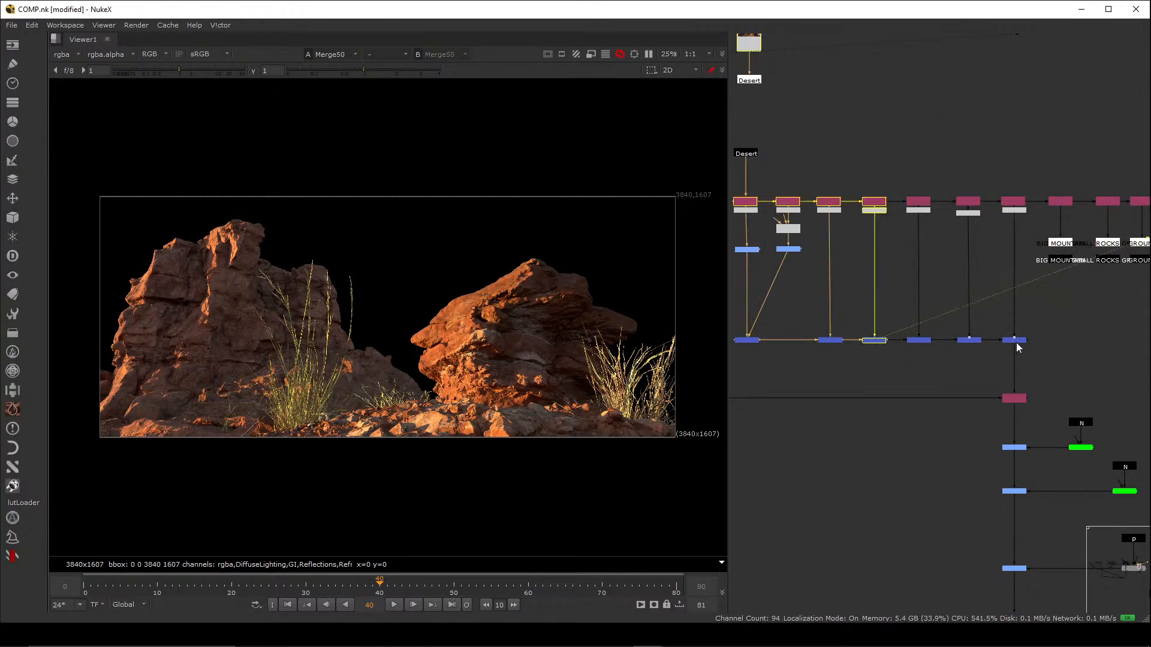
key(1)
click(1019, 347)
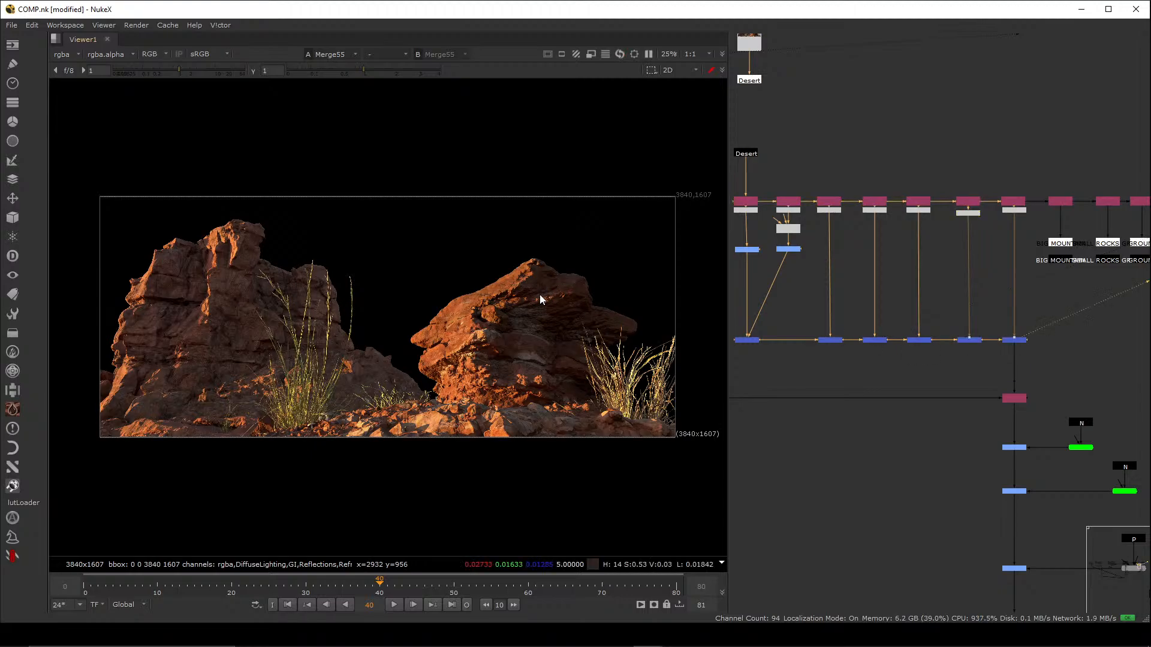
- Examine the merged rock formation's edges and surface detail up close, and return to the full frame
scroll(465, 317, up, 5)
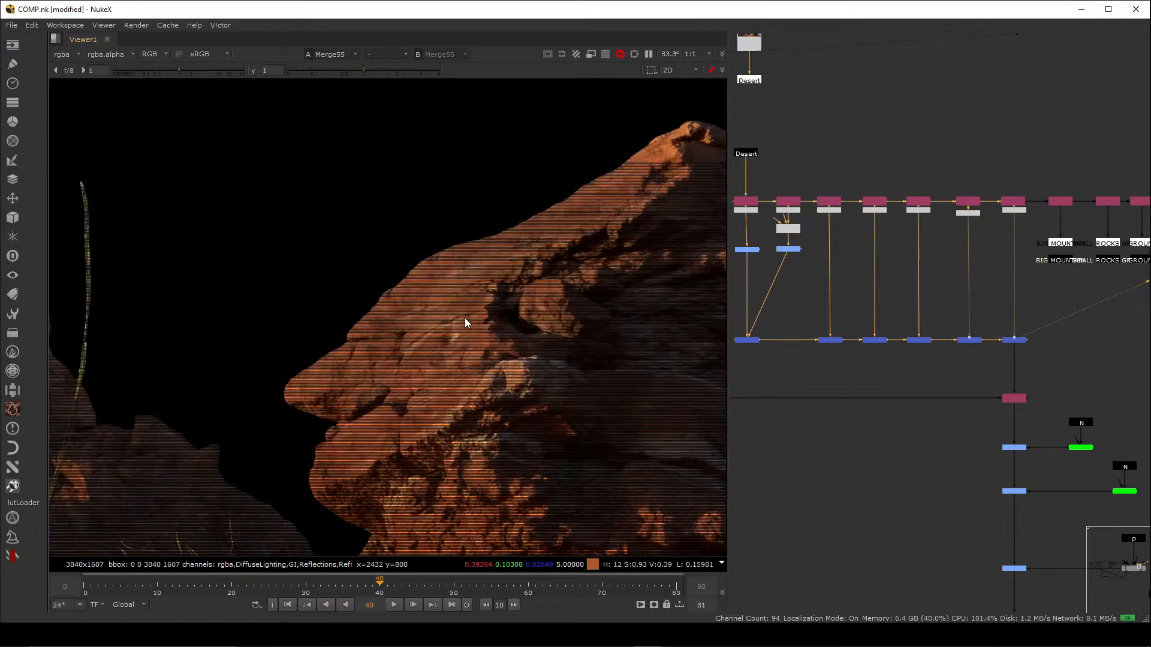
scroll(466, 304, up, 2)
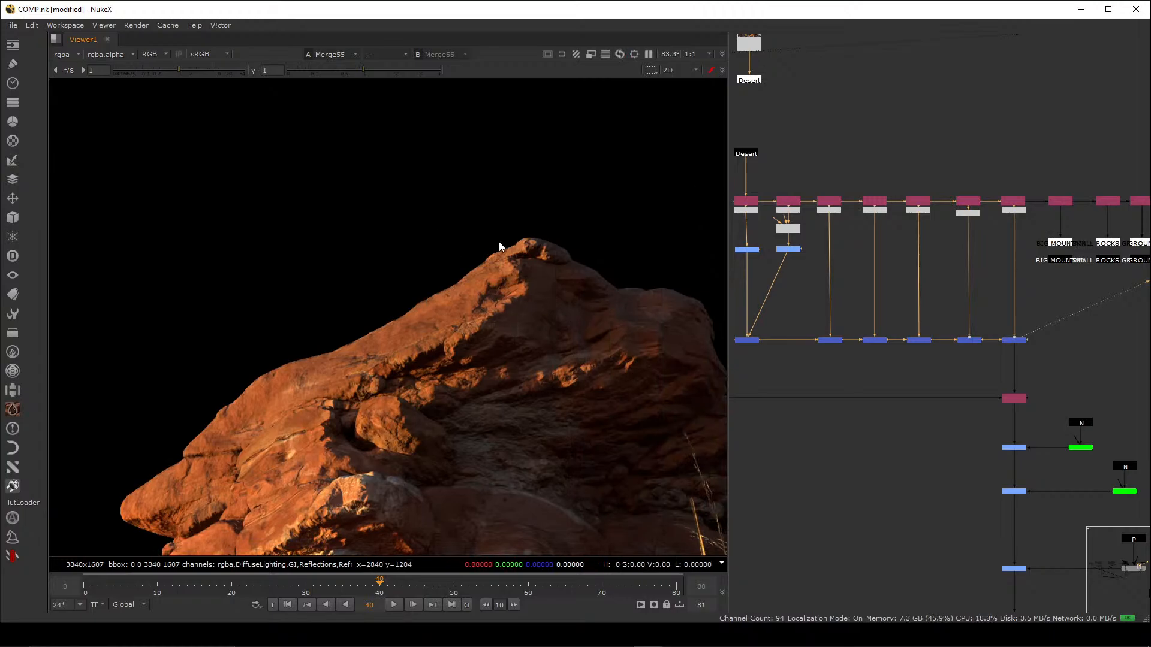
scroll(520, 239, up, 2)
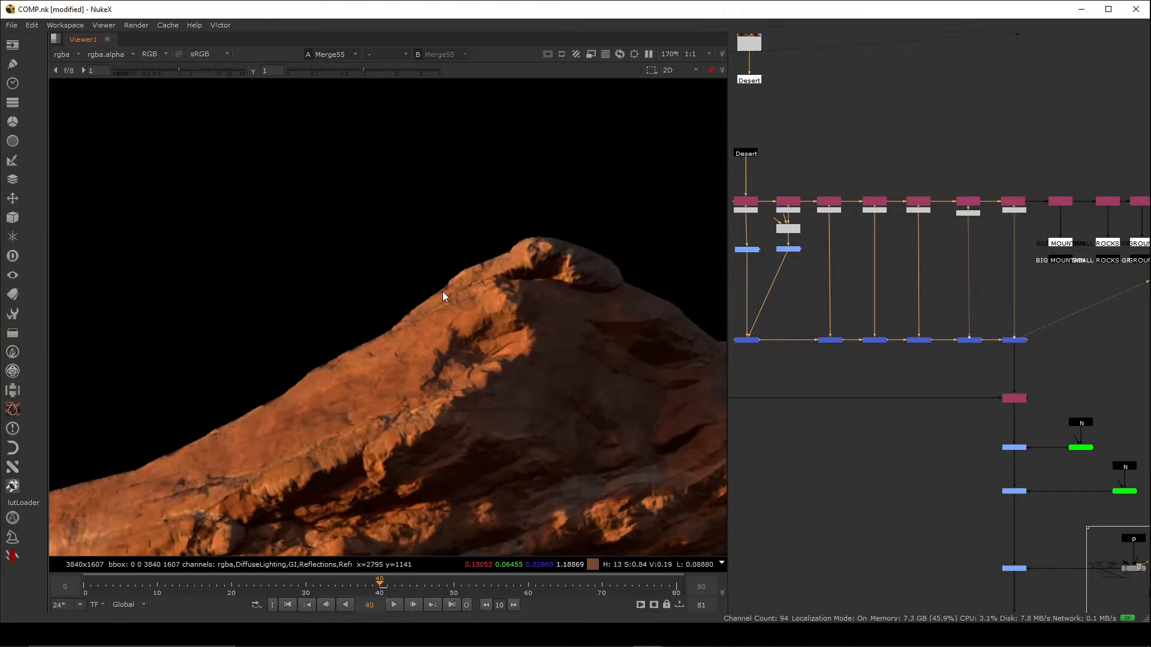
key(f)
- View the alpha channel of Shuffle58 in the Desert branch
scroll(1085, 419, down, 3)
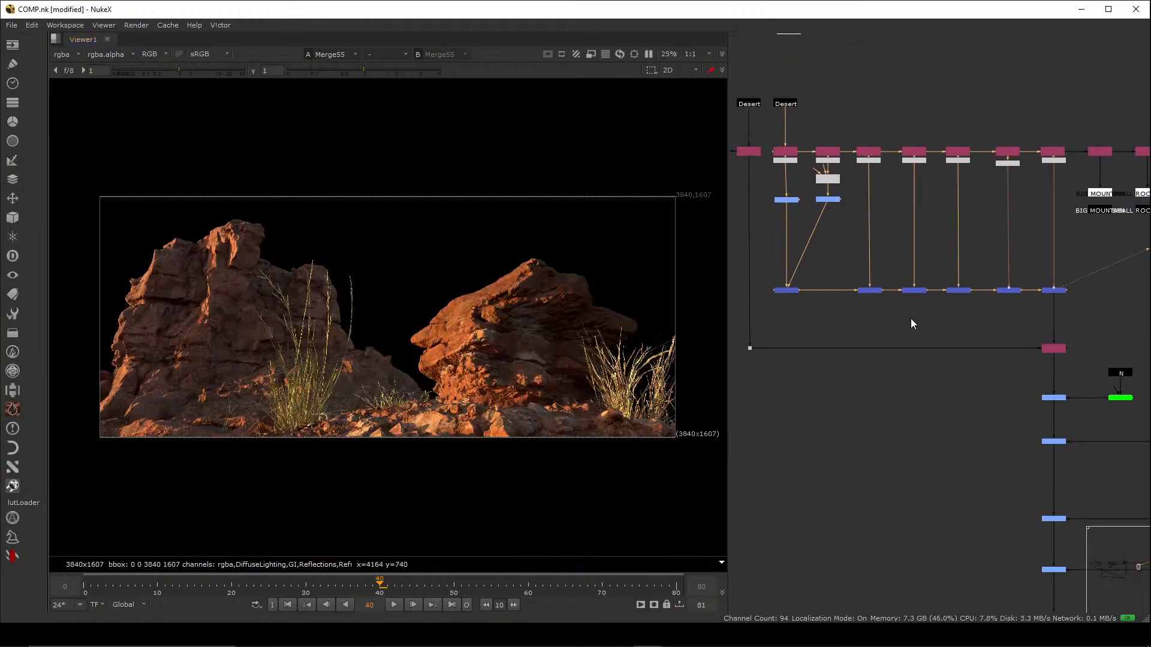
scroll(900, 281, up, 5)
click(908, 333)
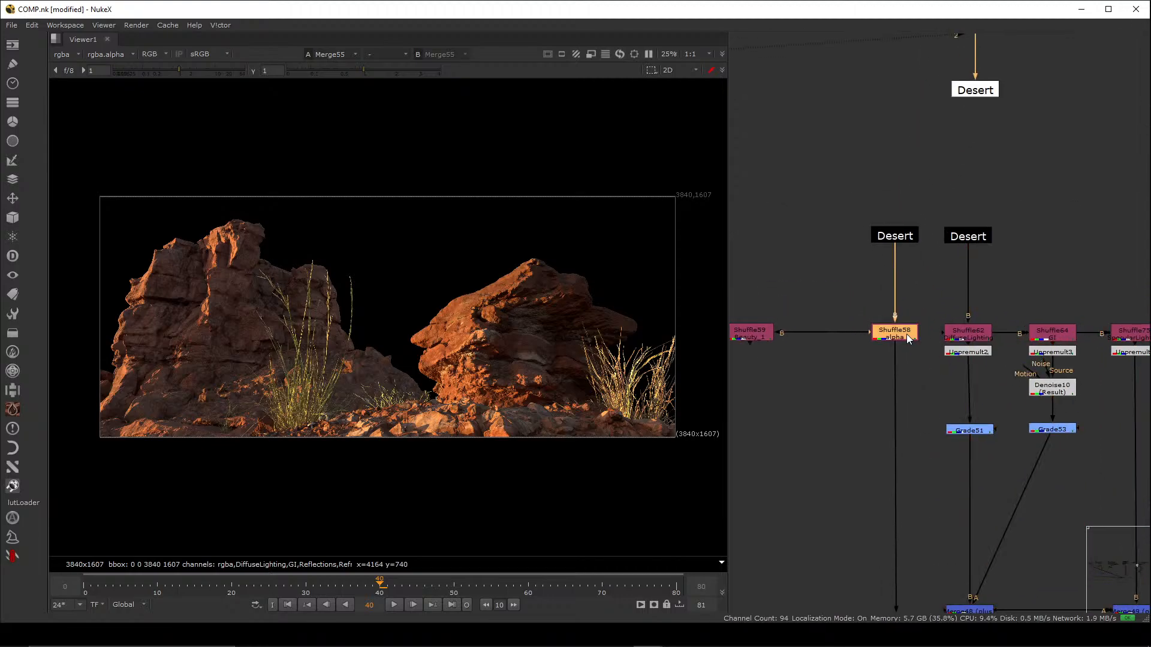
key(1)
click(928, 327)
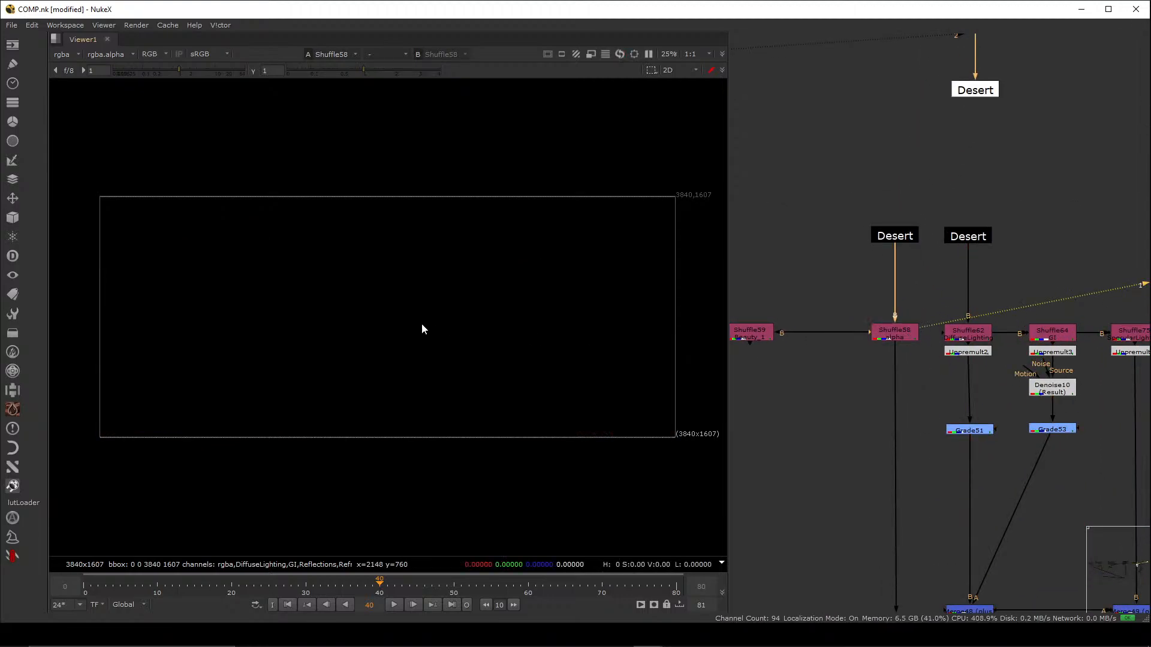
key(a)
- View Shuffle59's beauty pass in the Desert branch and toggle the viewer between its alpha and RGB channels
click(895, 236)
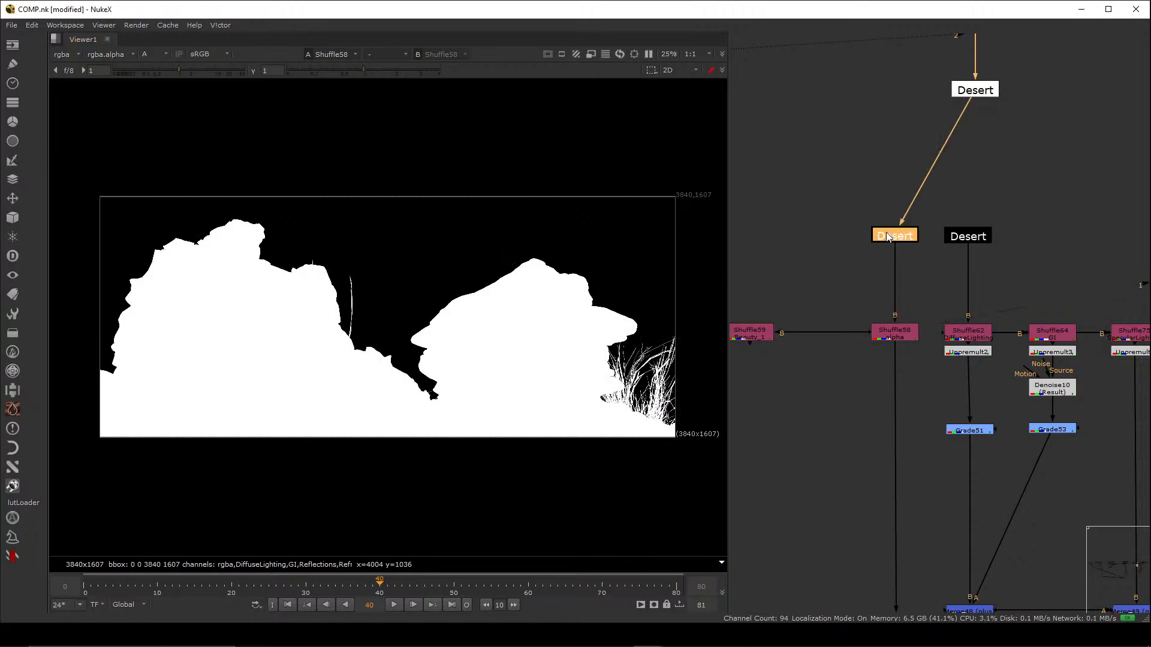
scroll(826, 306, down, 3)
scroll(773, 331, up, 3)
middle_drag(777, 326, 829, 330)
drag(863, 283, 772, 366)
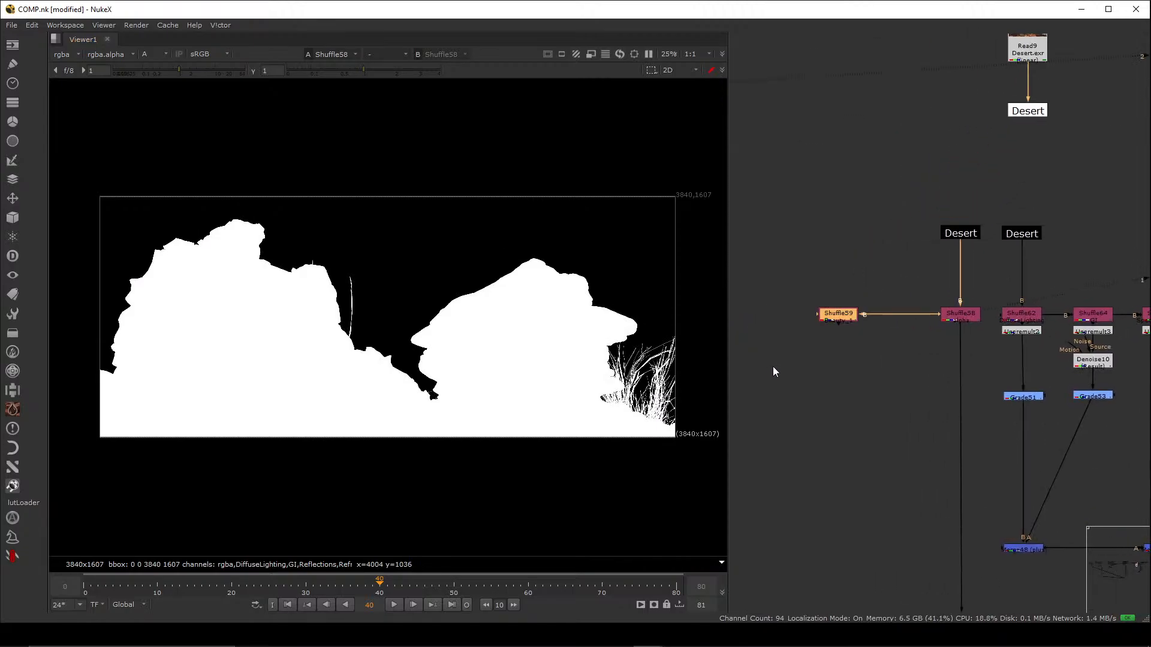
key(1)
click(820, 350)
key(a)
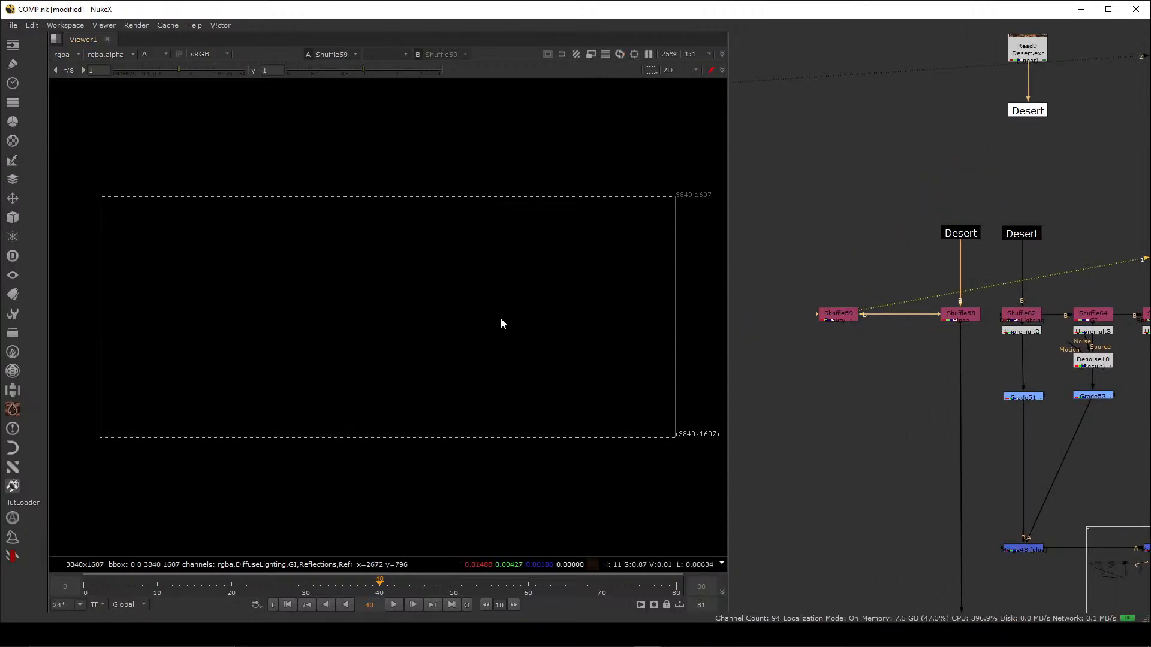
key(a)
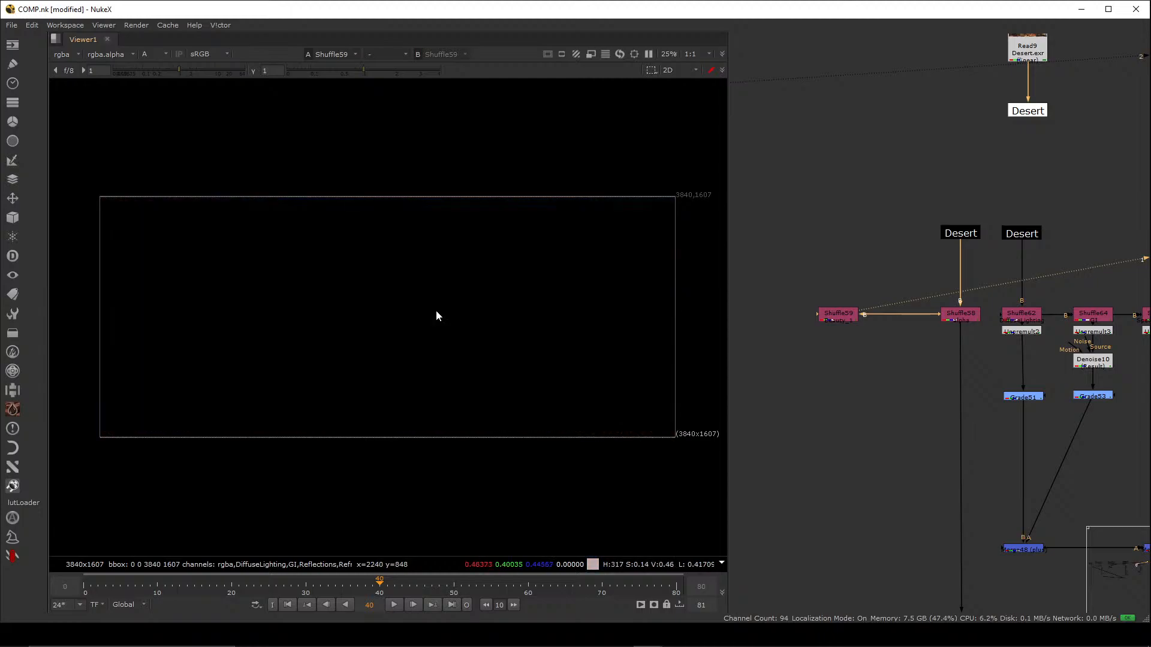
key(a)
key(a)
key(a)
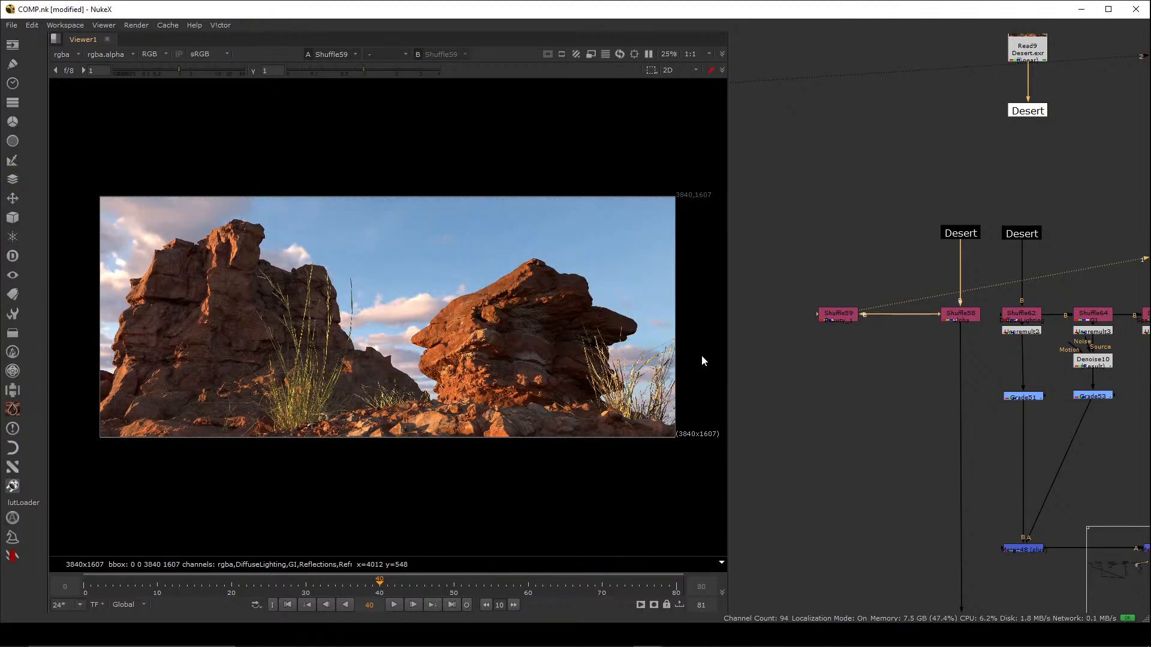
- Test the beauty image with changed viewer gamma and gain, and reset both to 1
drag(356, 72, 350, 70)
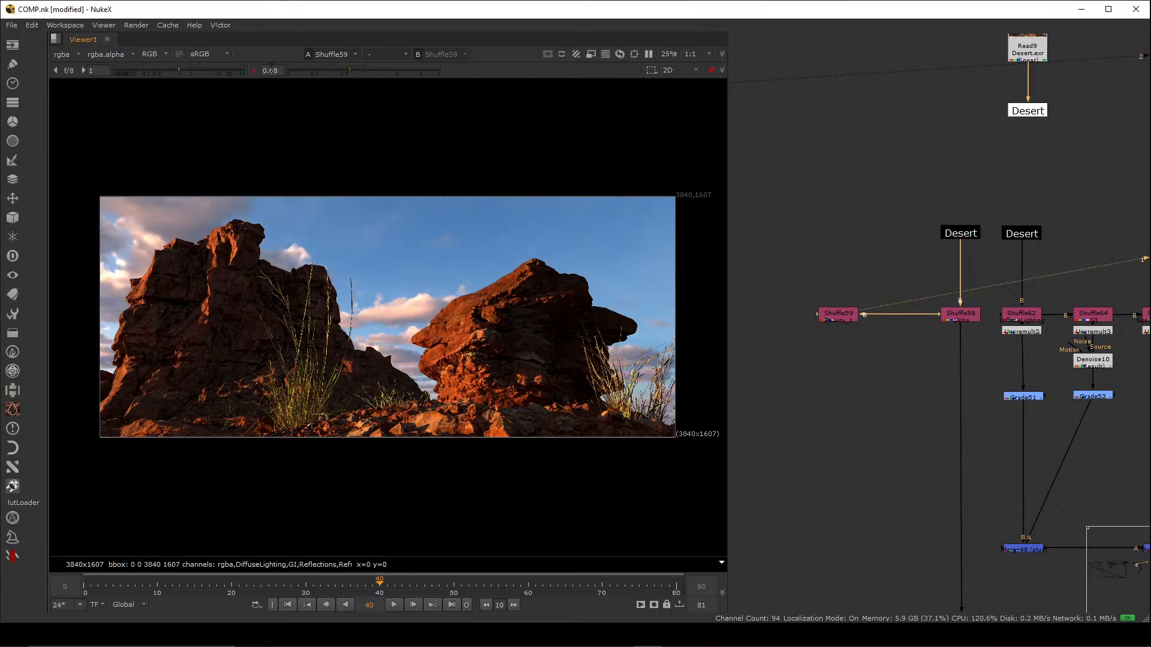
click(254, 72)
drag(179, 71, 211, 84)
click(90, 73)
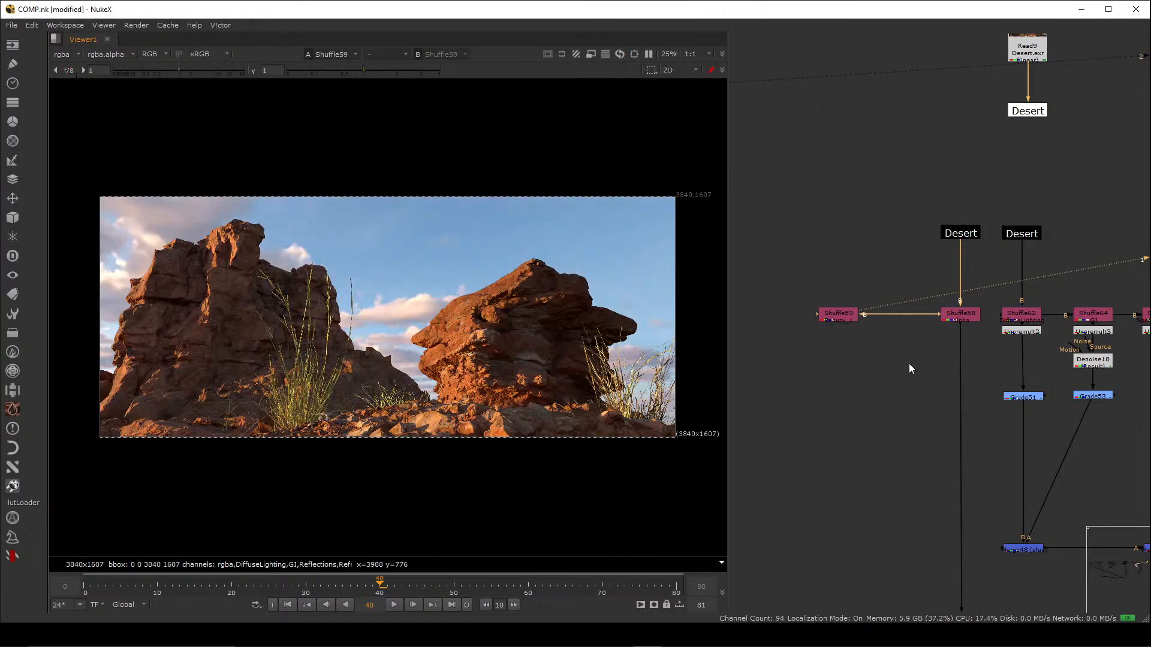
- Examine the overhanging rock formation and the grass at its base up close in the beauty render
scroll(909, 363, down, 3)
scroll(483, 340, up, 10)
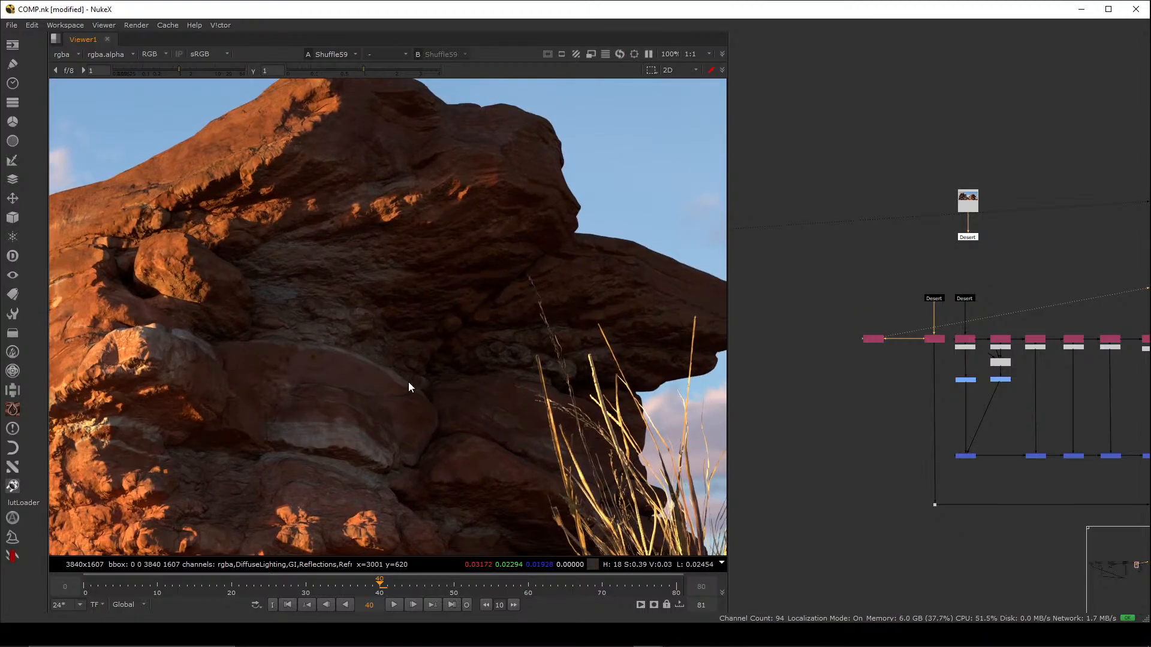
middle_drag(409, 444, 359, 293)
scroll(484, 387, down, 4)
middle_drag(485, 387, 300, 213)
scroll(480, 342, up, 3)
mouse_move(435, 248)
middle_down()
mouse_move(611, 336)
mouse_move(485, 285)
middle_up()
drag(653, 295, 459, 350)
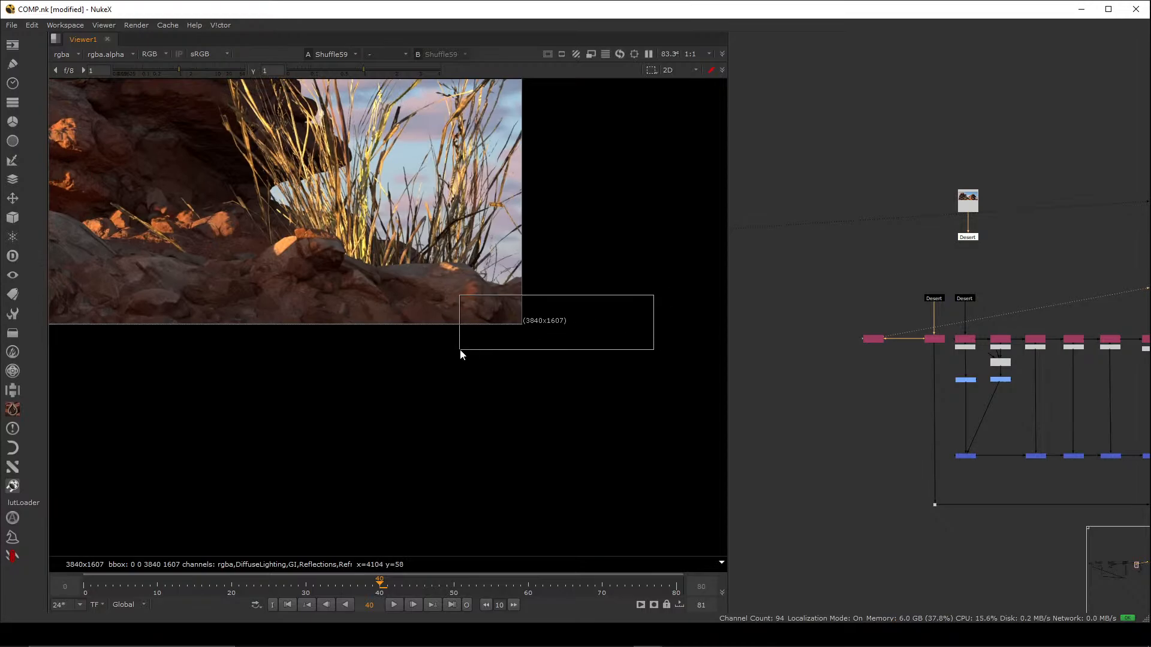
scroll(401, 237, down, 4)
middle_drag(277, 210, 508, 361)
scroll(426, 293, up, 7)
middle_drag(276, 227, 490, 322)
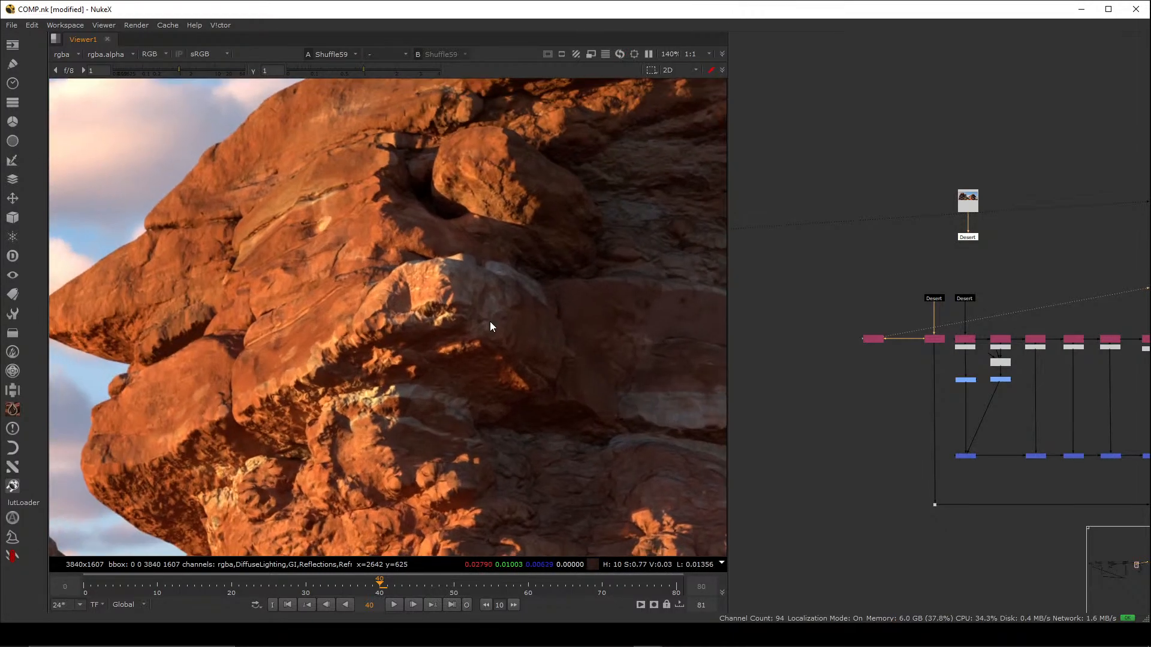
middle_drag(412, 258, 519, 342)
scroll(519, 341, down, 4)
- Examine the tall rock tower and its surrounding grass blades up close, and return to the full frame
middle_drag(390, 414, 524, 333)
scroll(360, 300, up, 2)
middle_drag(311, 263, 567, 404)
middle_drag(282, 162, 505, 309)
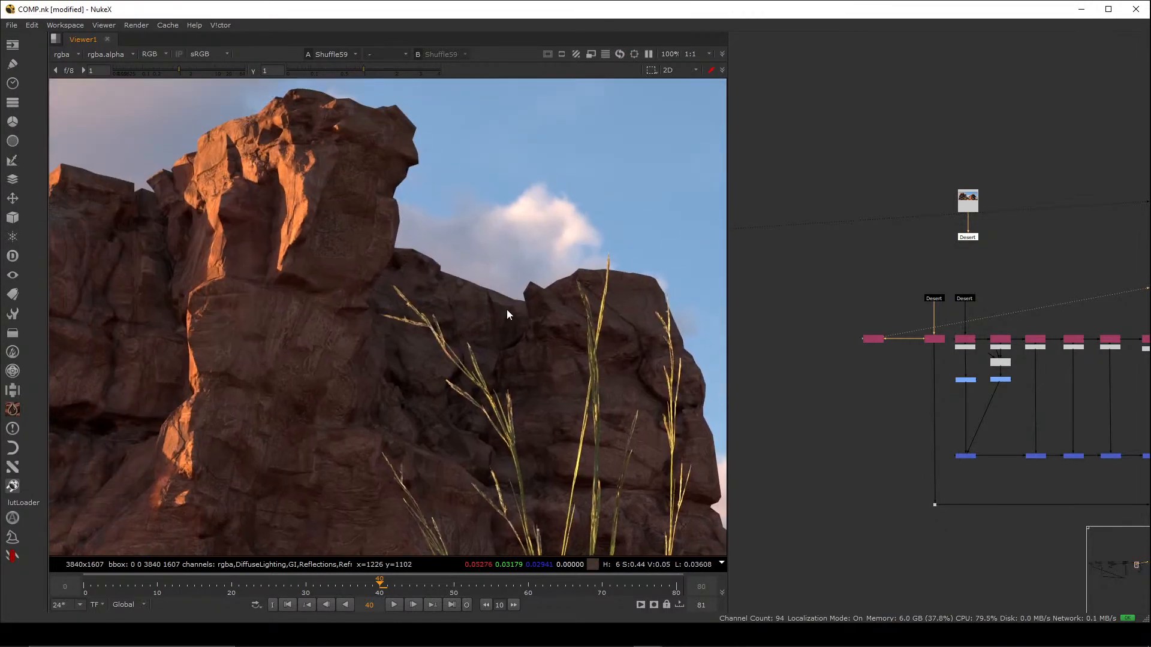
middle_drag(422, 348, 273, 320)
scroll(568, 311, down, 7)
scroll(440, 315, down, 1)
- View Dot21 on the alpha line of the Desert branch and toggle its alpha channel on and off
middle_drag(890, 436, 798, 315)
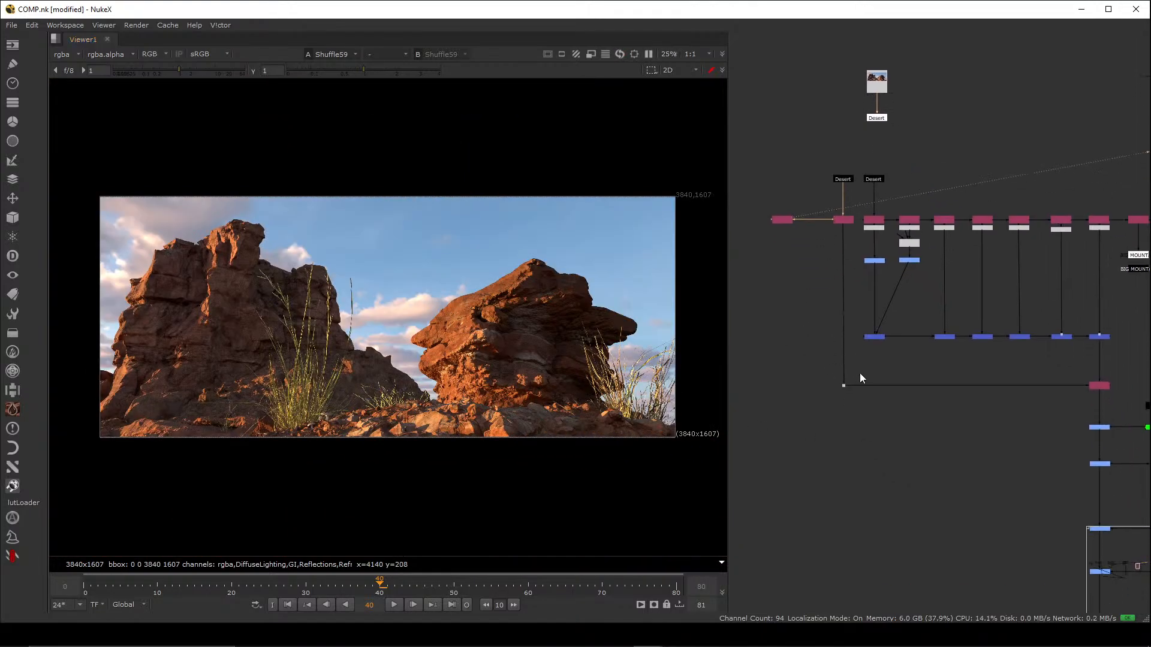
drag(873, 364, 788, 426)
key(1)
key(a)
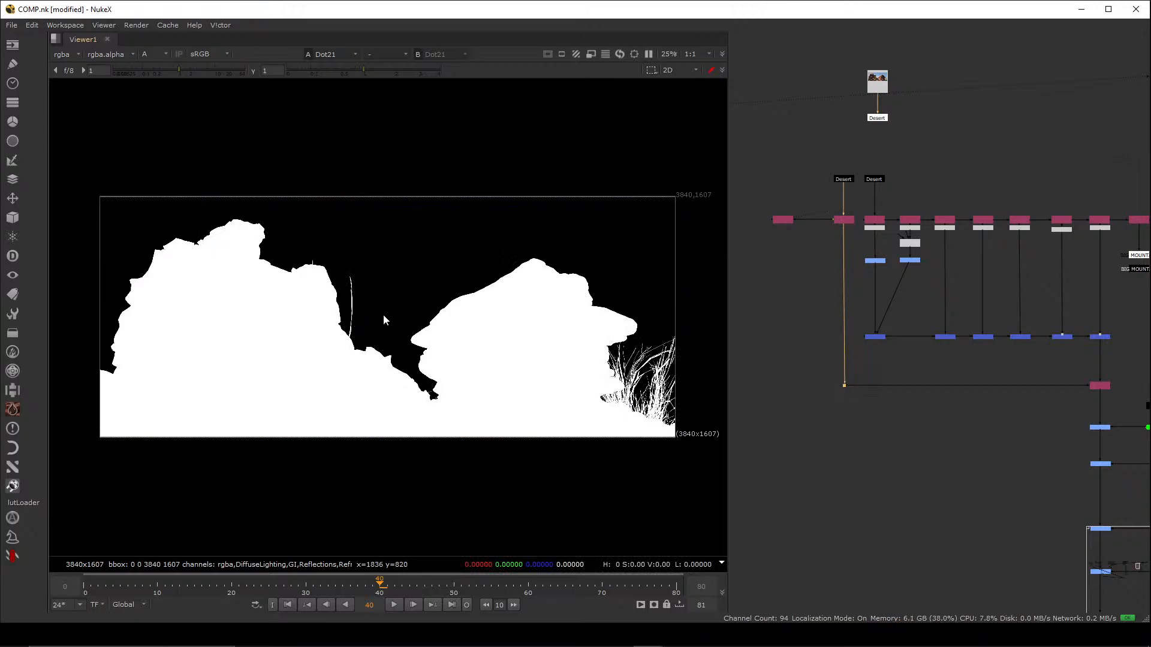
key(a)
- View the Copy3 node that copies the alpha into the merged Desert passes
scroll(930, 364, up, 4)
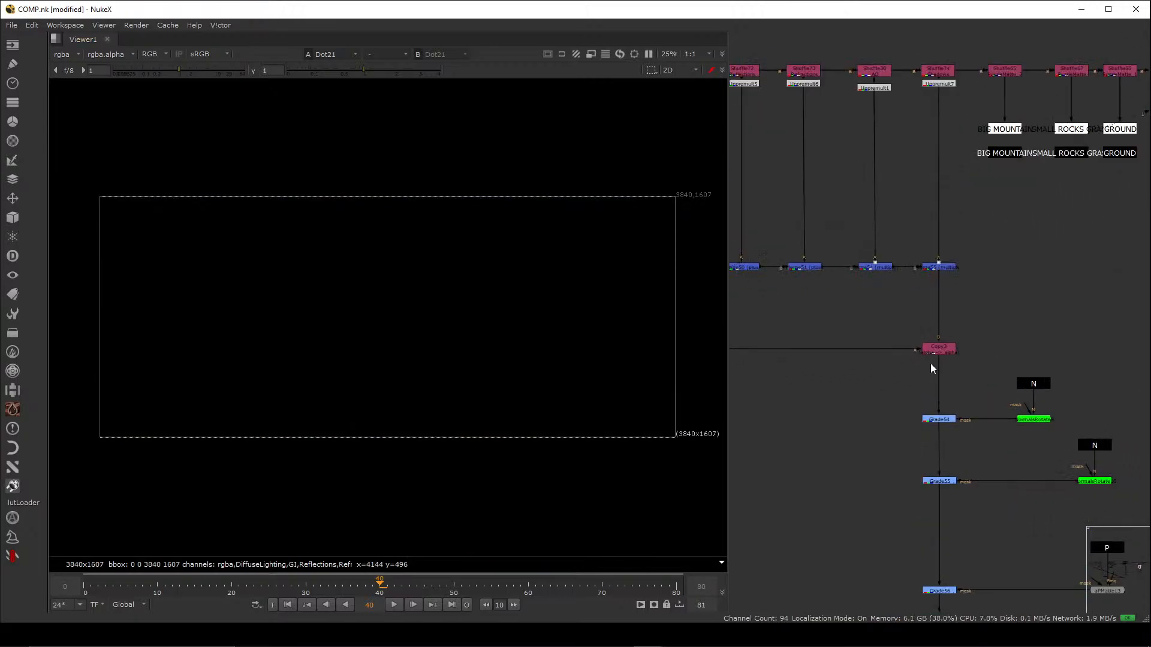
scroll(930, 363, up, 4)
drag(1010, 307, 866, 405)
key(1)
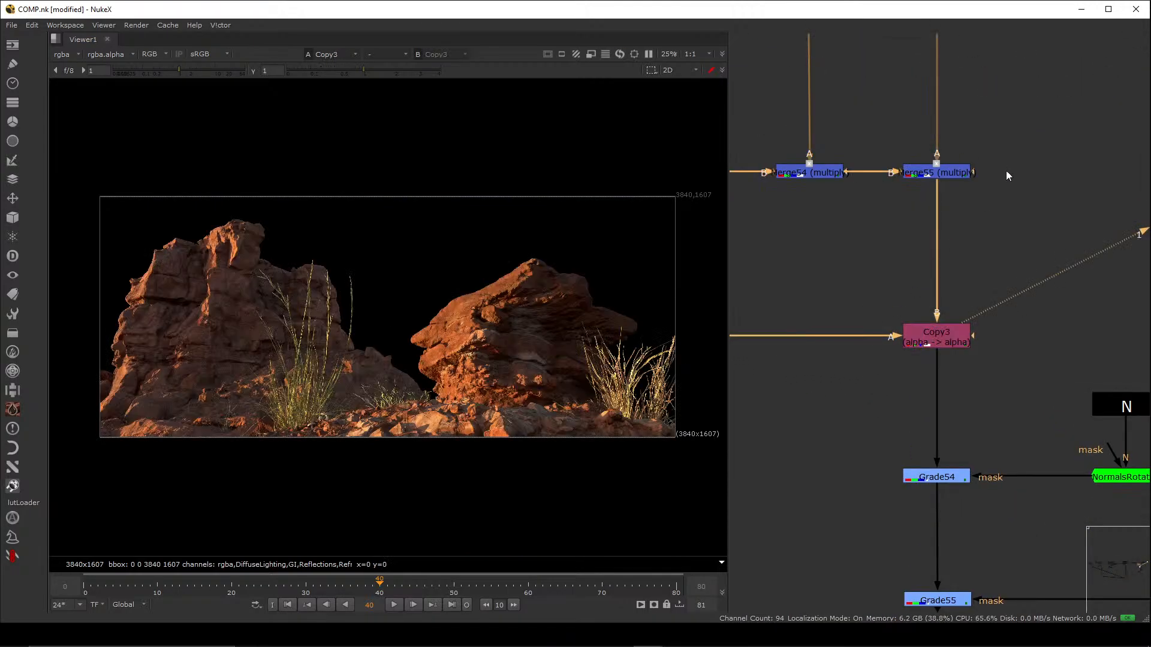
- View Merge55's alpha channel and zoom in on the edge of the overhanging rock
drag(1027, 135, 854, 230)
key(1)
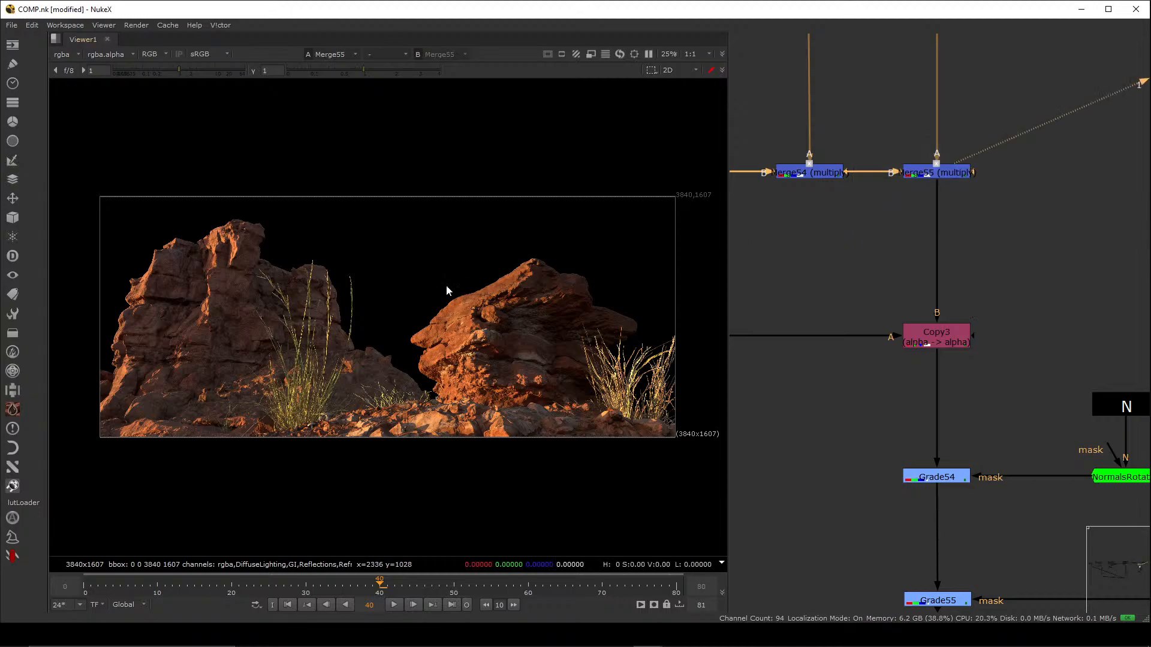
key(a)
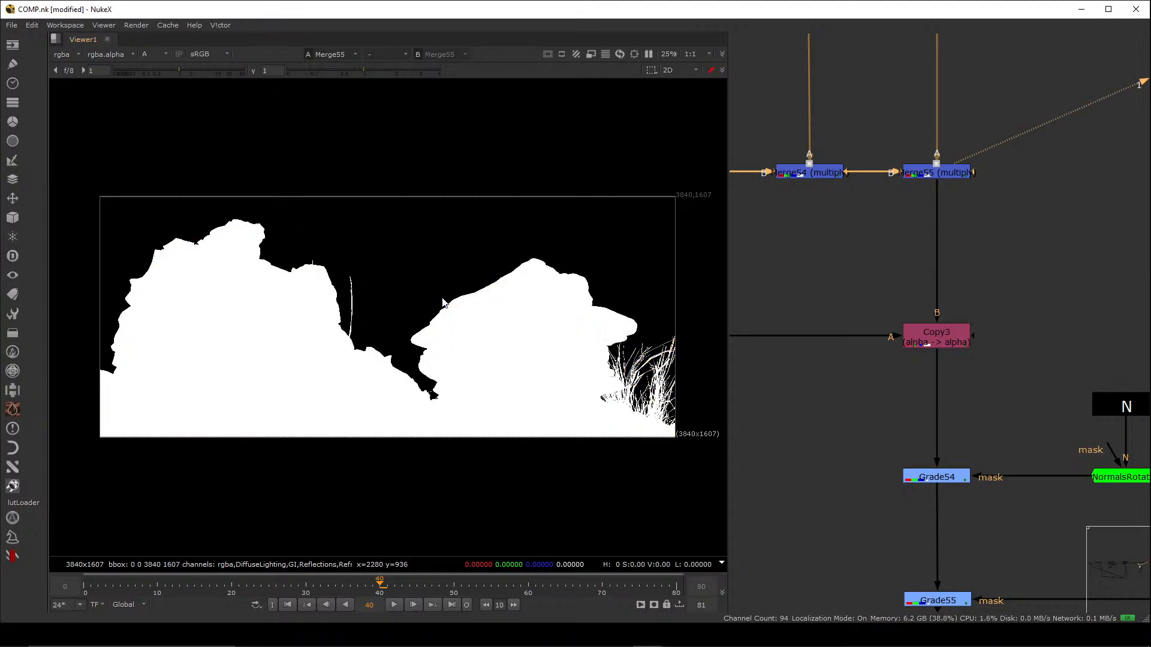
scroll(454, 305, up, 1)
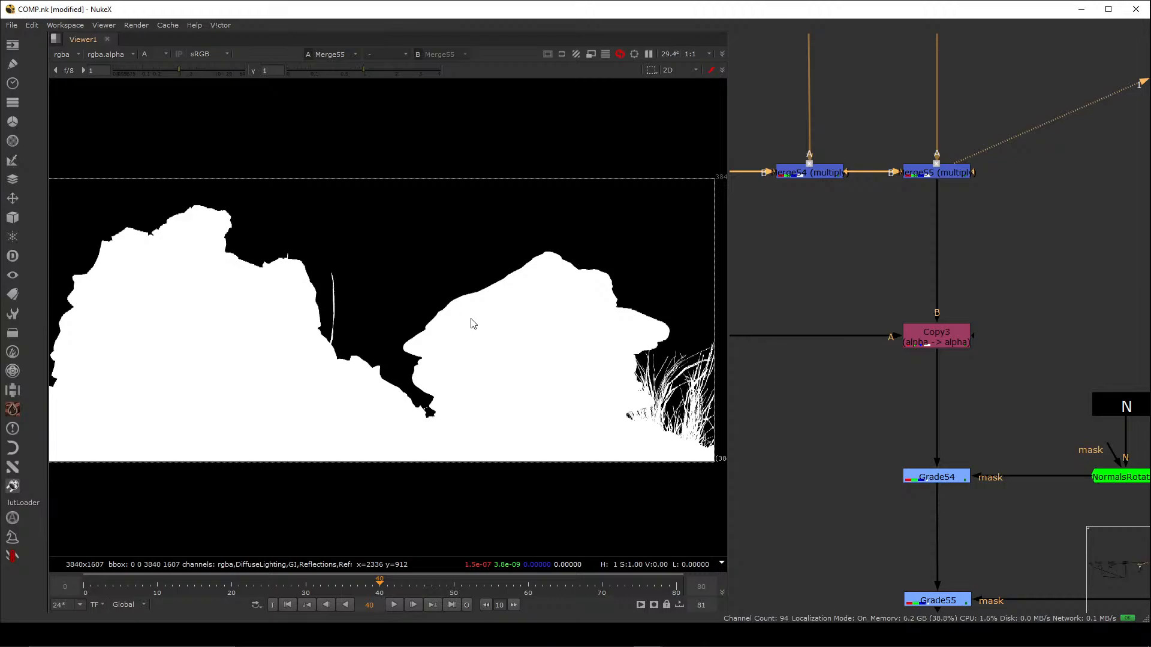
scroll(459, 309, up, 10)
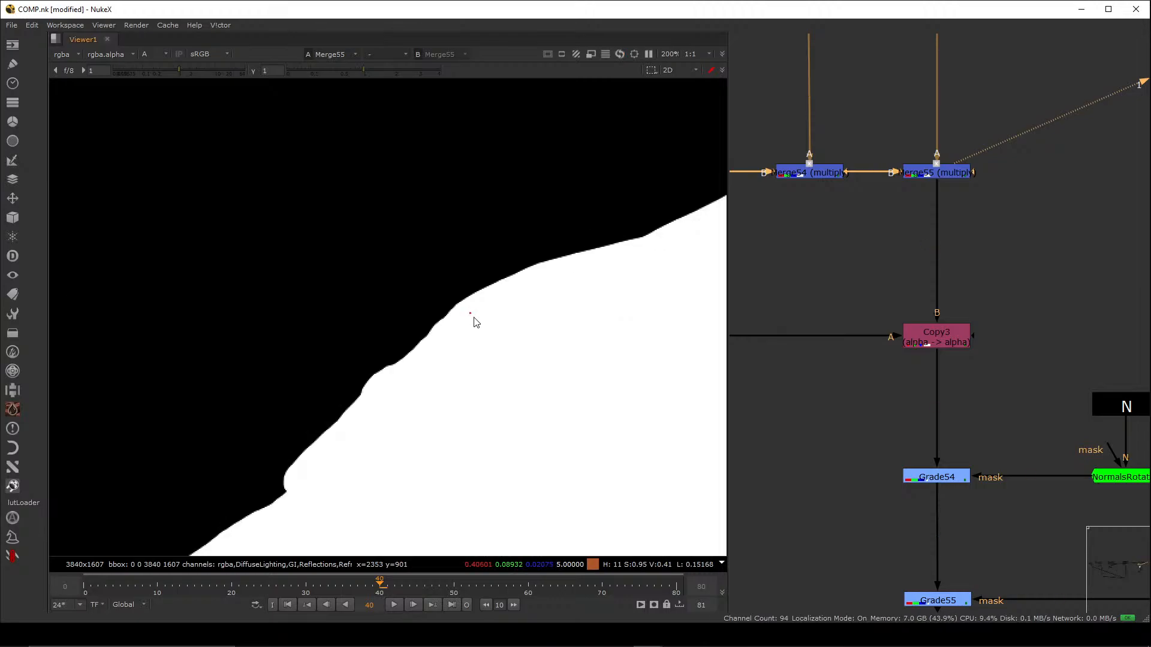
- Go back to frame 36 and sample a 14x18 pixel area just inside the rock's alpha edge
key(Left)
key(Left)
key(Left)
key(Left)
scroll(472, 316, up, 2)
ctrl+shift+drag(471, 298, 496, 329)
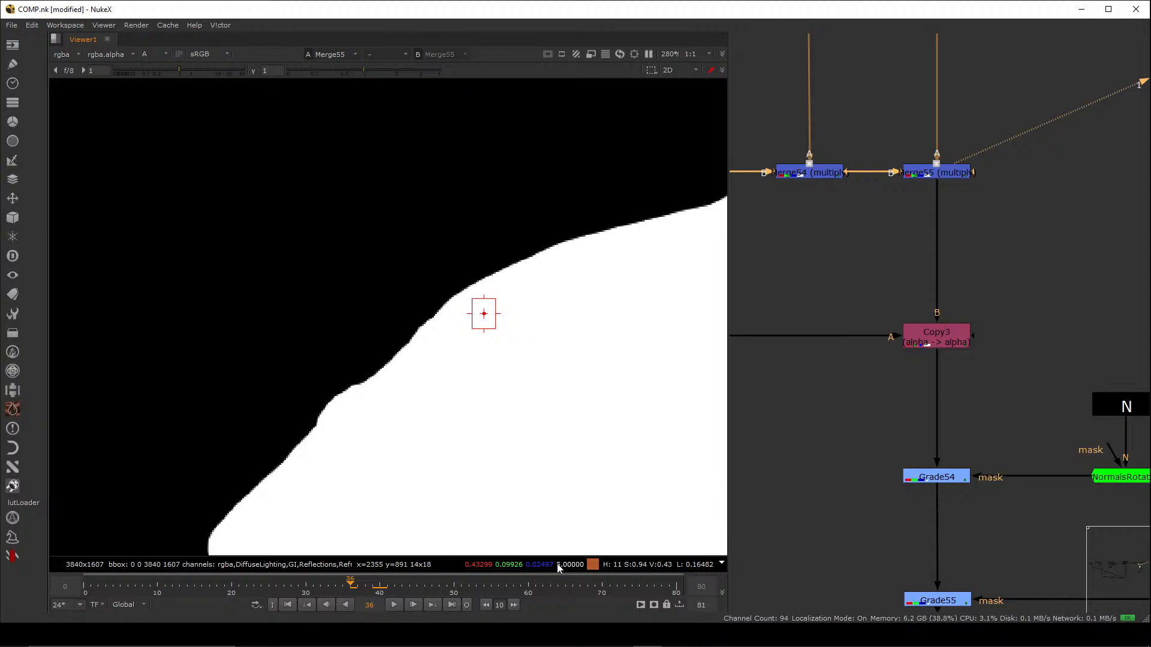
- Check the same sampled alpha area on Copy3, and clear the sample region
drag(1004, 303, 897, 383)
key(1)
click(897, 384)
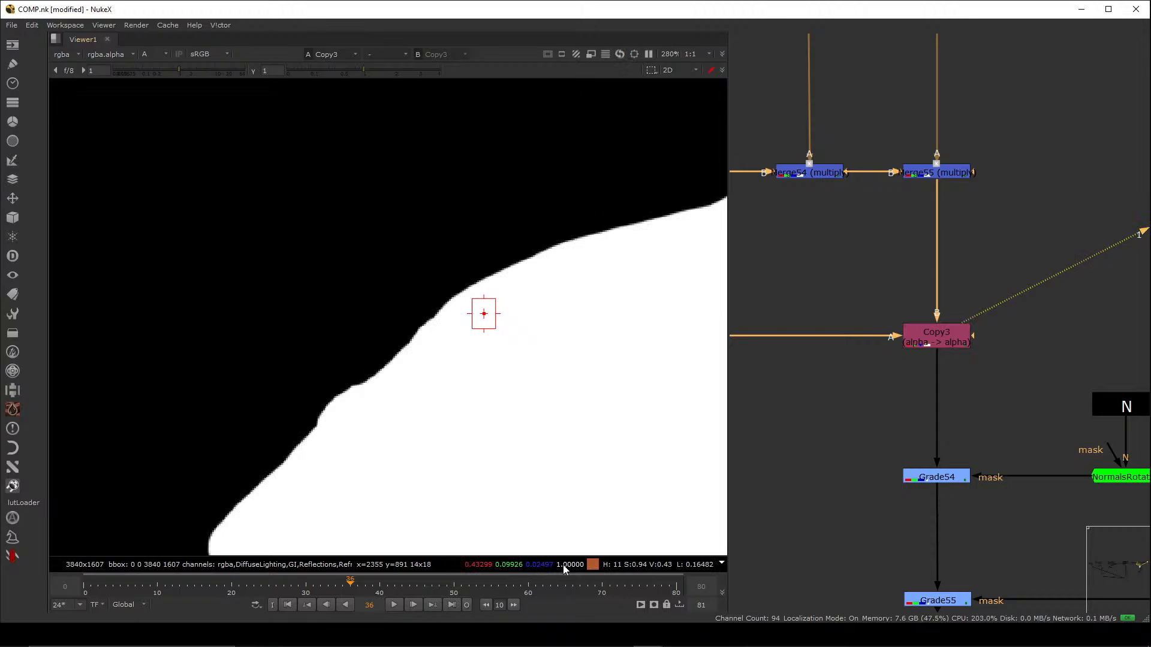
ctrl+click(540, 306)
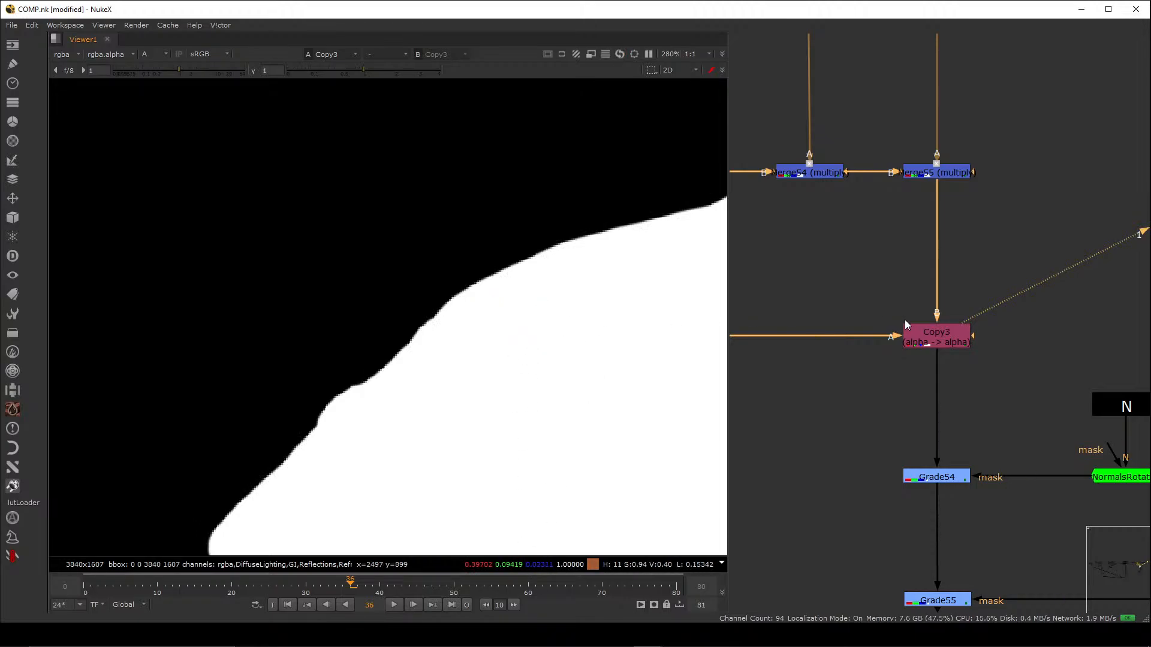
- Return the viewer to the RGB channels and full frame of Copy3
scroll(935, 292, down, 3)
scroll(935, 292, down, 1)
scroll(904, 372, down, 3)
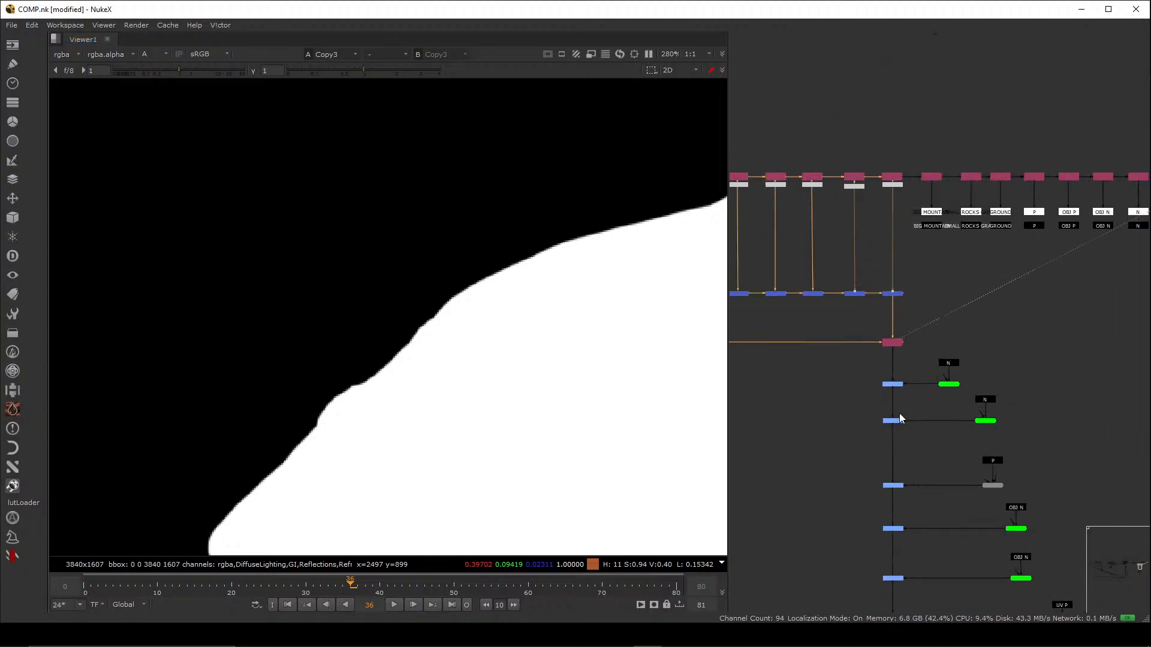
key(a)
key(f)
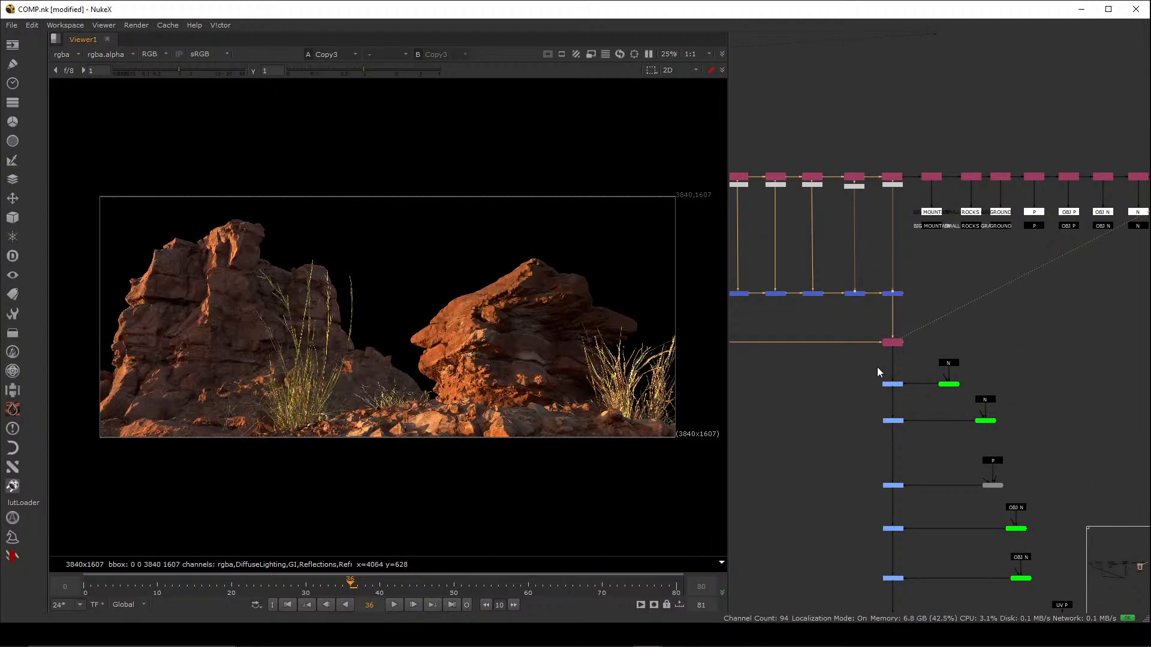
- Move the Read10 sky node up in the node graph, farther above SphericalTransform1
scroll(879, 368, down, 2)
middle_drag(876, 492, 894, 309)
scroll(804, 418, up, 6)
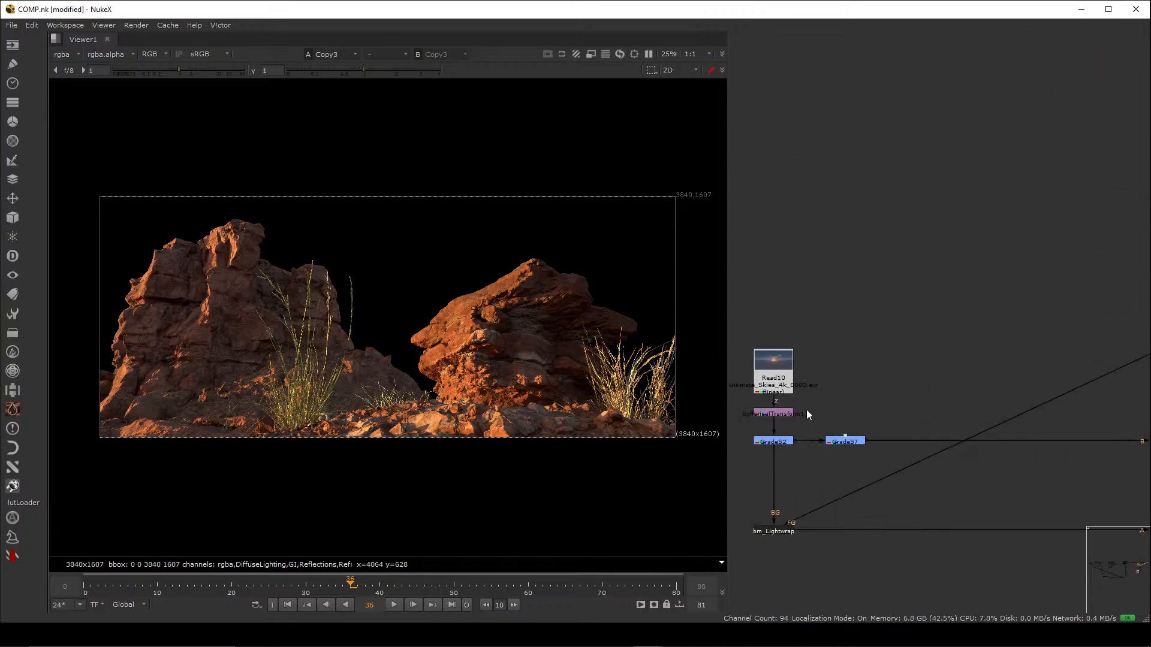
middle_drag(791, 405, 873, 390)
scroll(873, 390, up, 2)
scroll(873, 389, down, 4)
middle_drag(1115, 432, 938, 390)
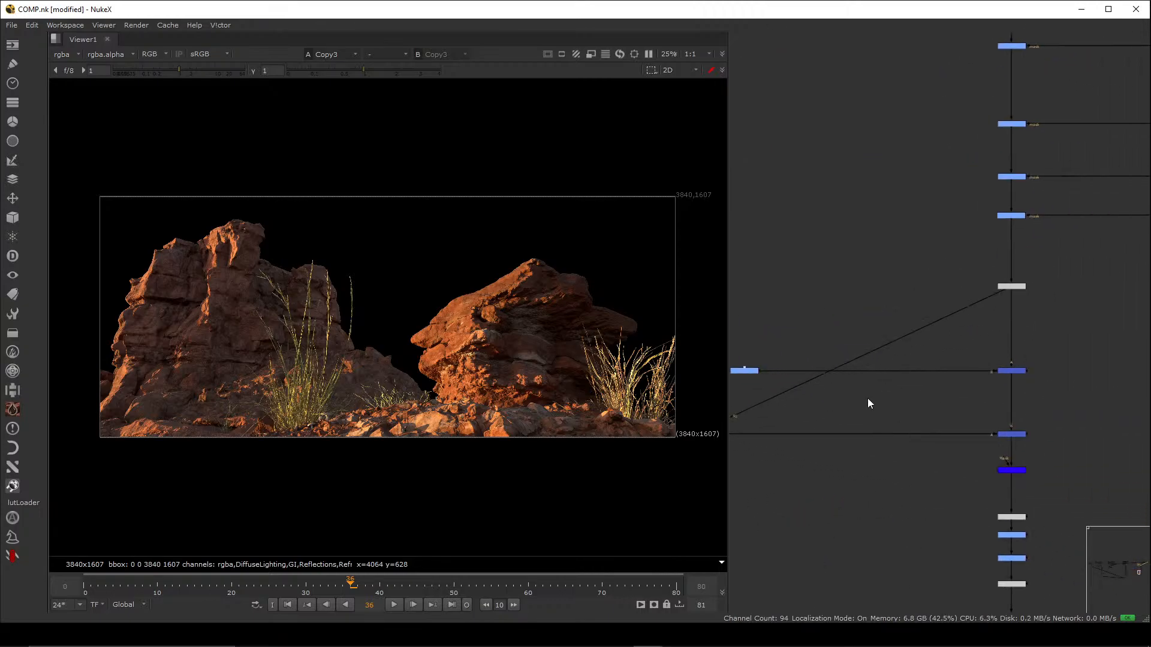
middle_drag(744, 360, 881, 371)
scroll(945, 386, up, 3)
scroll(912, 379, up, 2)
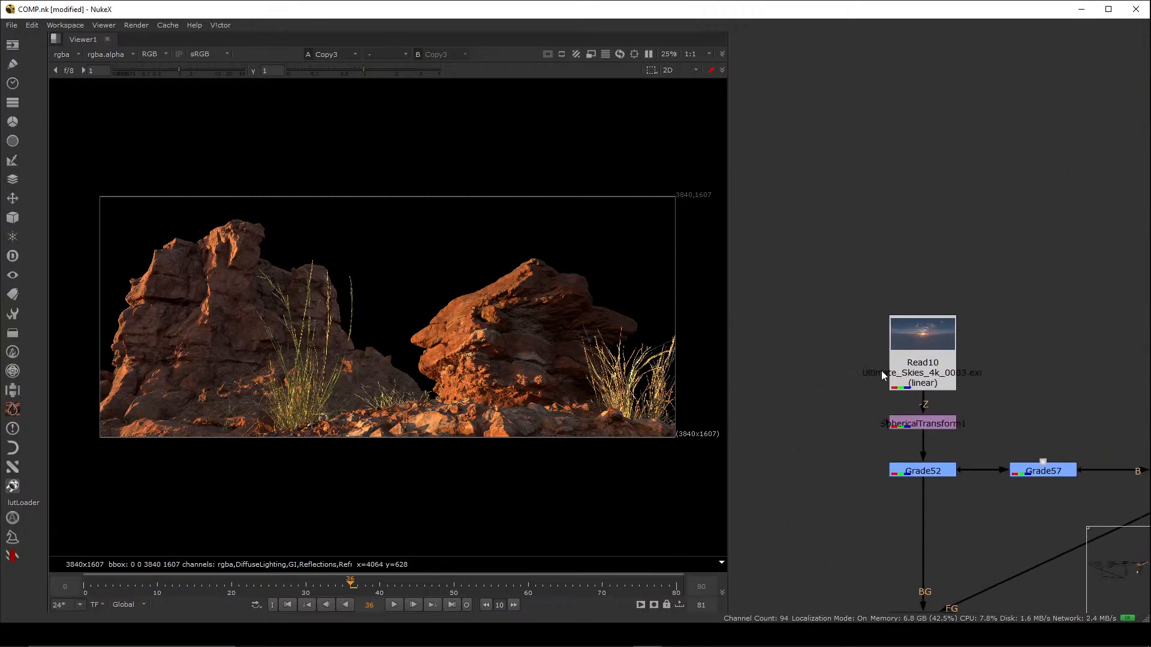
drag(933, 308, 928, 246)
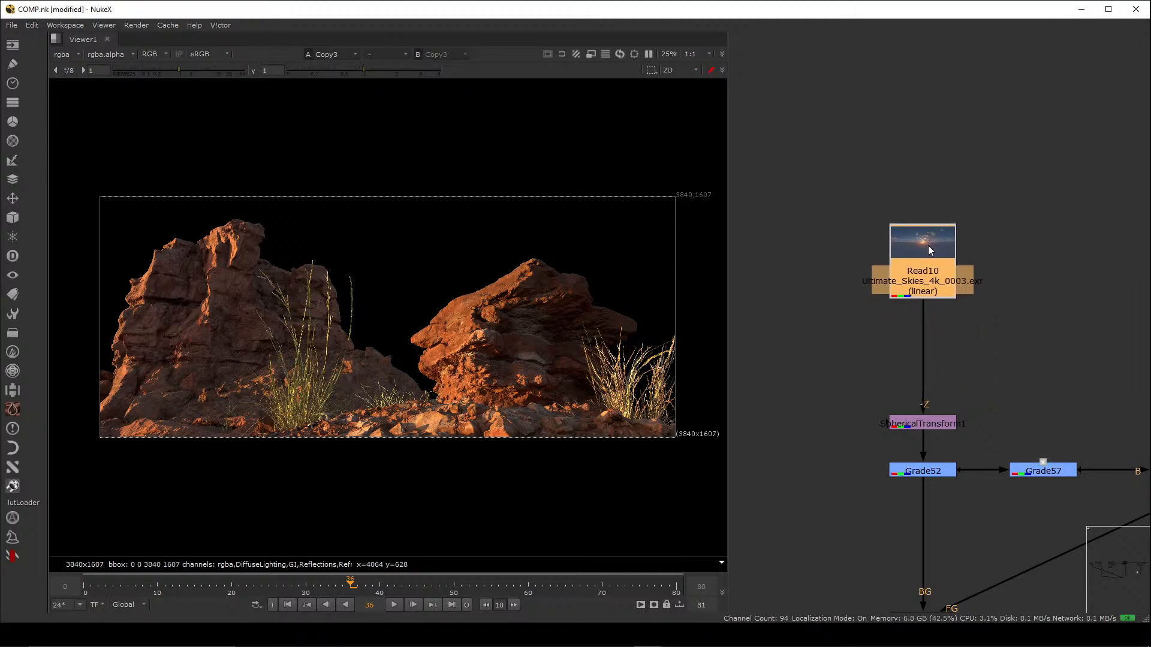
- View the Ultimate_Skies_4k_0003.exr sky image from Read10
scroll(944, 342, down, 3)
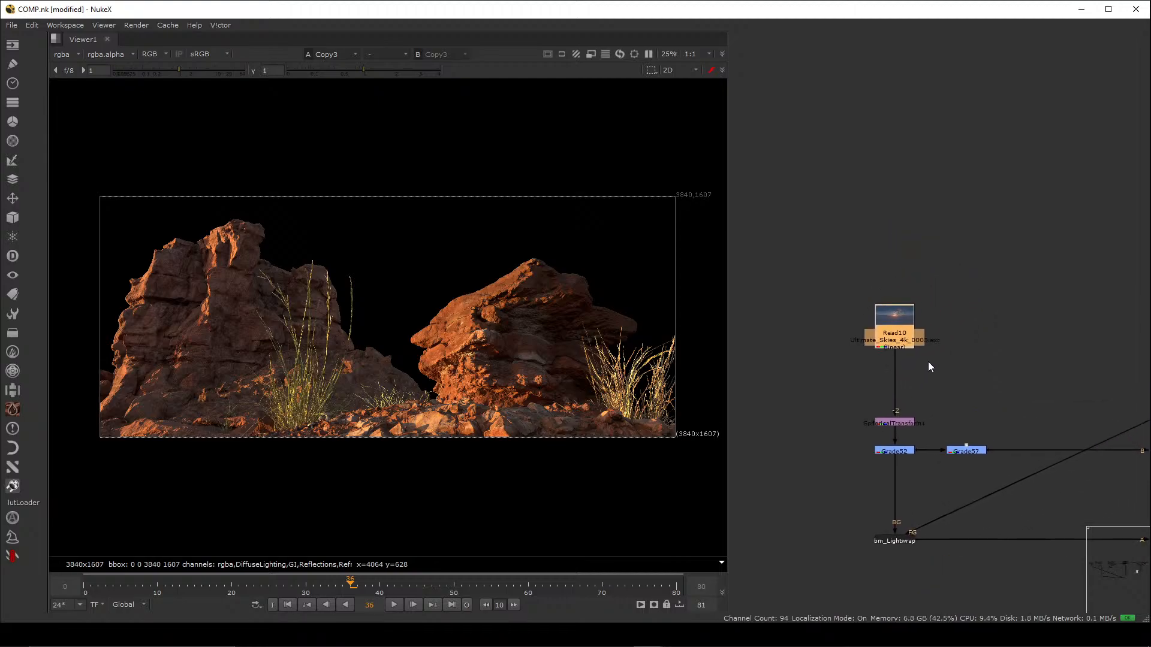
middle_drag(928, 361, 930, 374)
key(1)
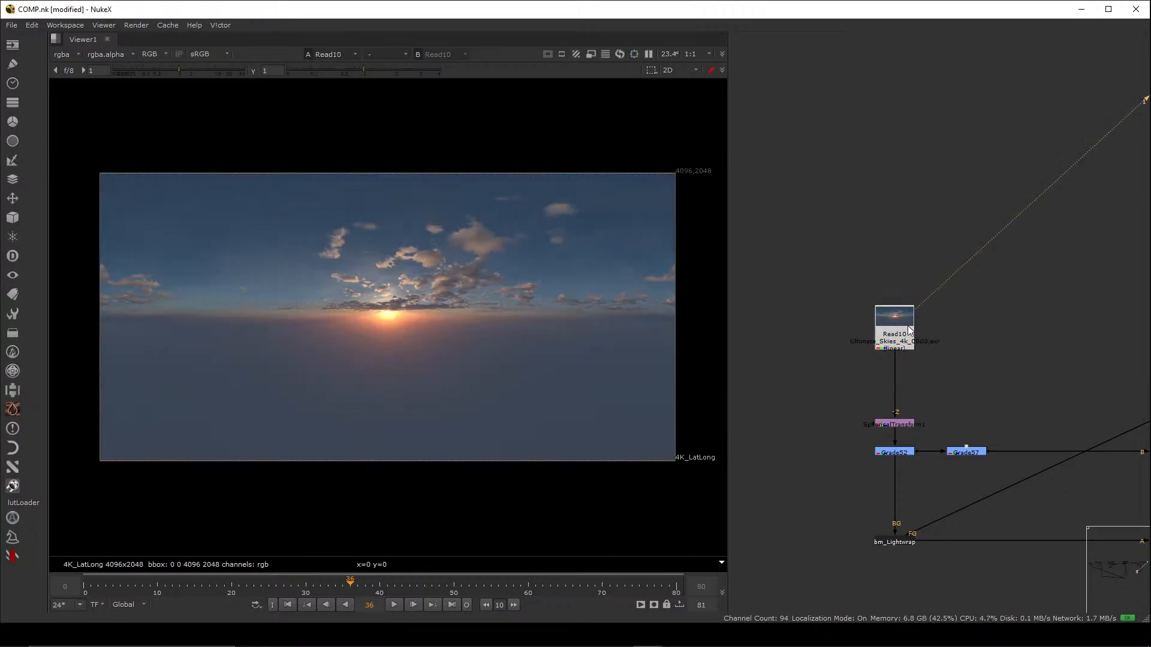
scroll(871, 350, up, 3)
drag(872, 350, 874, 346)
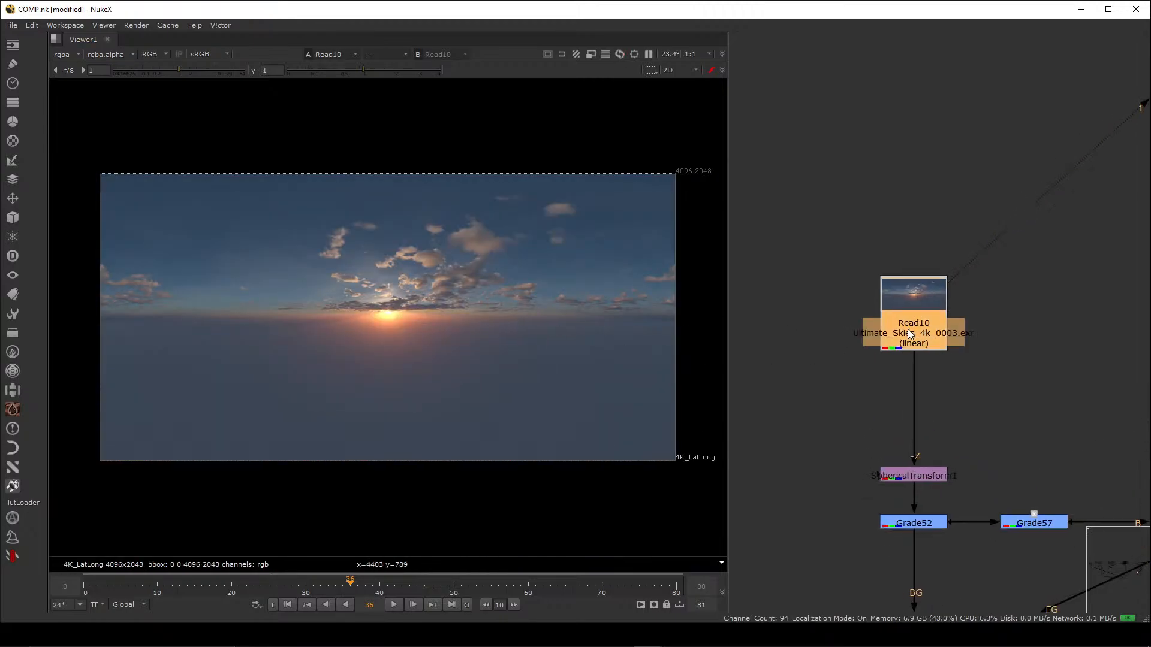
click(973, 378)
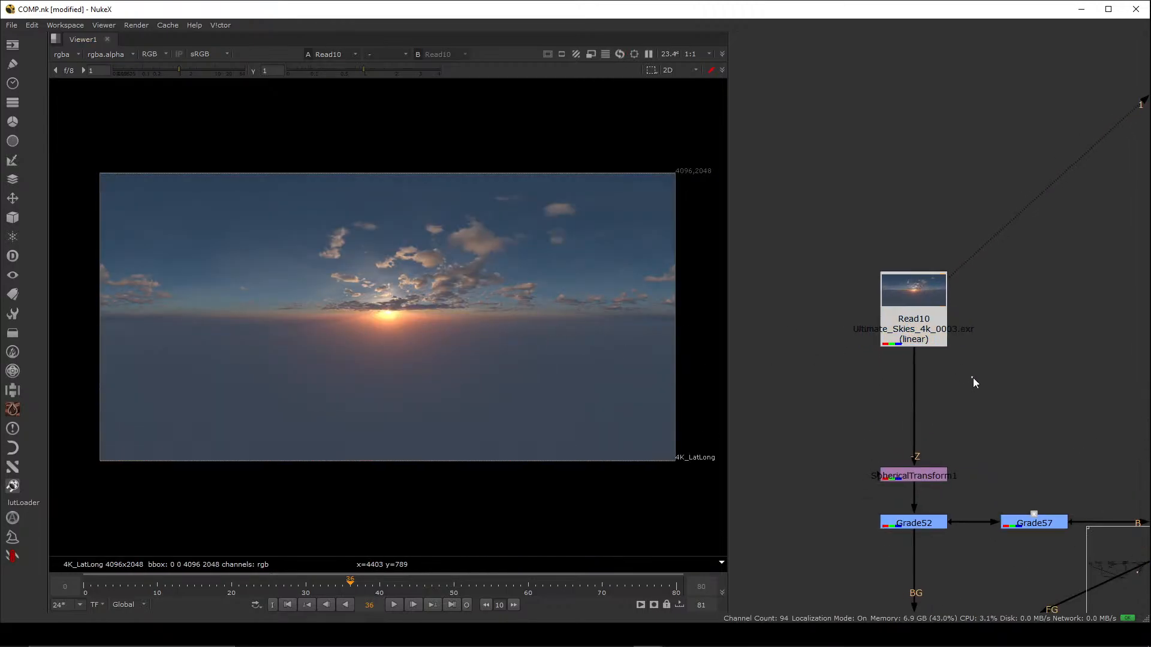
- Examine the sun and clouds in the Read10 sky, lower the viewer gain to about 0.55, and reset it
click(913, 323)
scroll(390, 326, up, 3)
scroll(396, 294, down, 3)
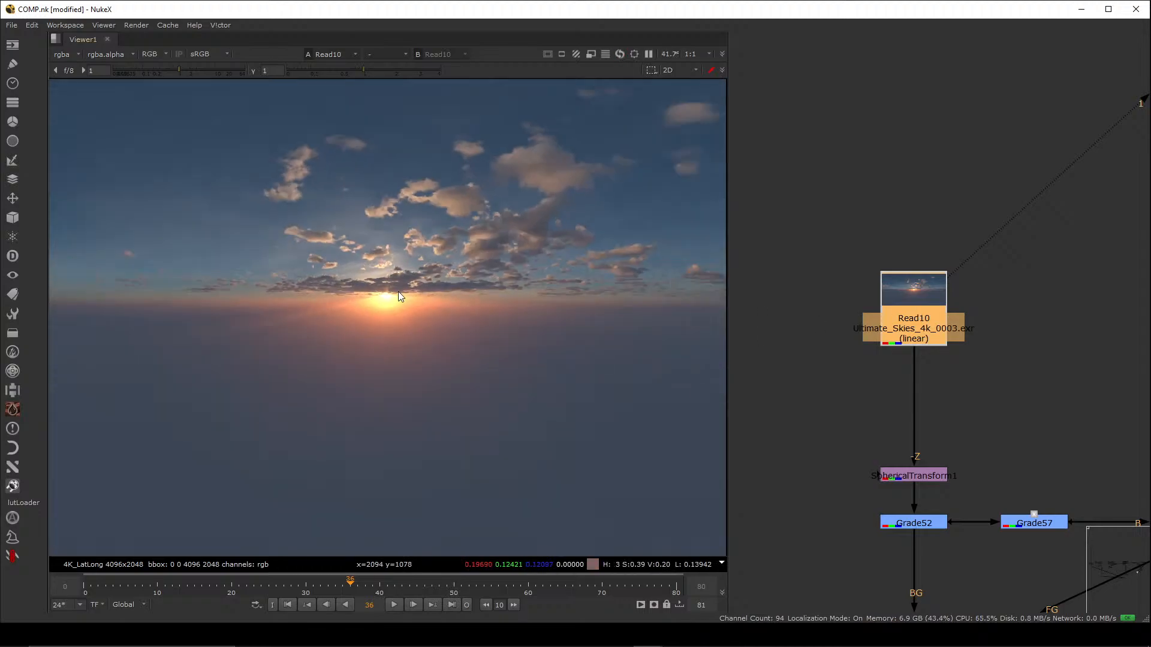
middle_drag(398, 292, 396, 319)
drag(175, 69, 185, 77)
click(76, 70)
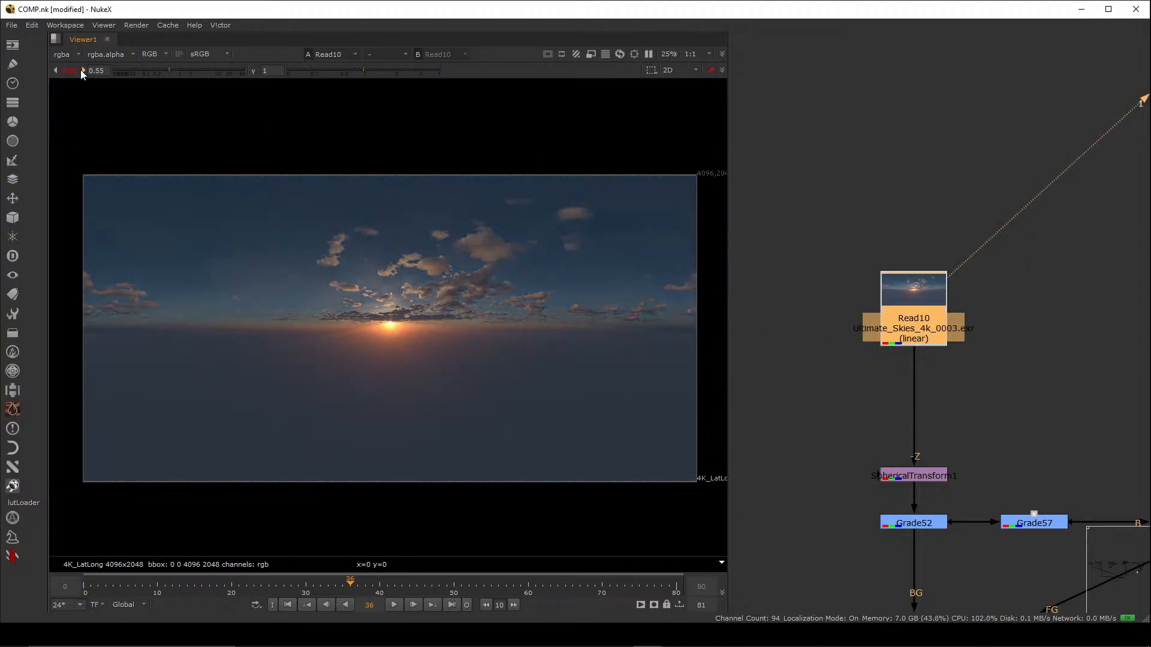
- View the reprojected sky at SphericalTransform1
scroll(813, 299, down, 2)
scroll(861, 398, up, 2)
drag(862, 432, 862, 412)
key(1)
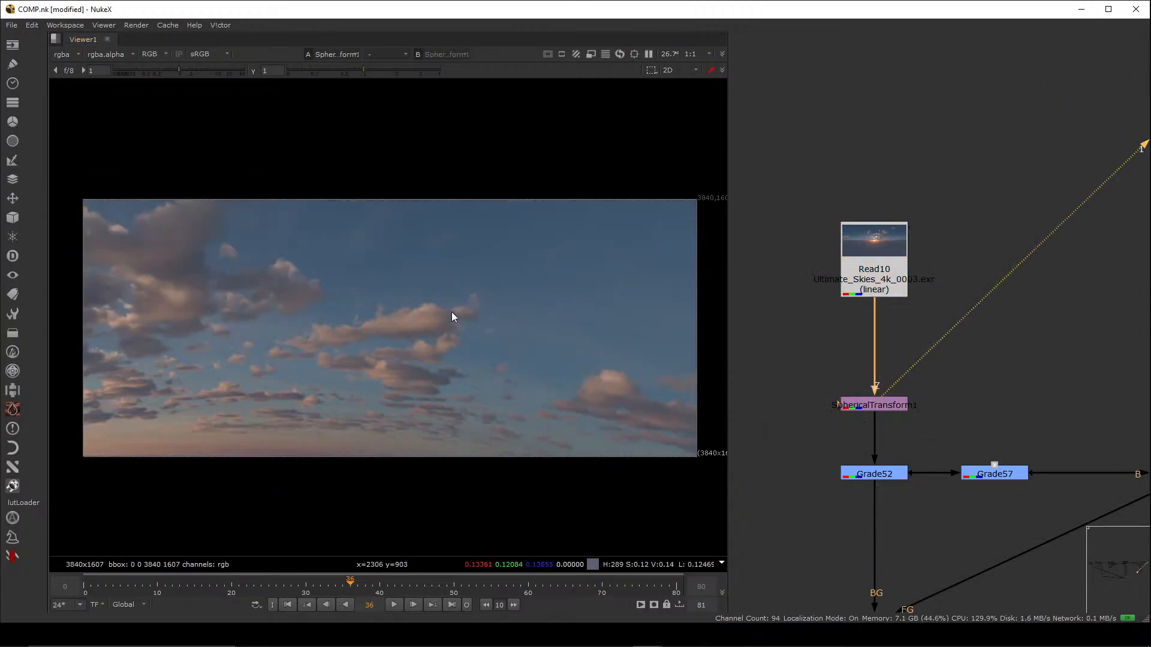
- View the Merge53 output, where the sky joins the Desert render
scroll(413, 327, down, 2)
scroll(895, 303, down, 5)
scroll(940, 317, up, 3)
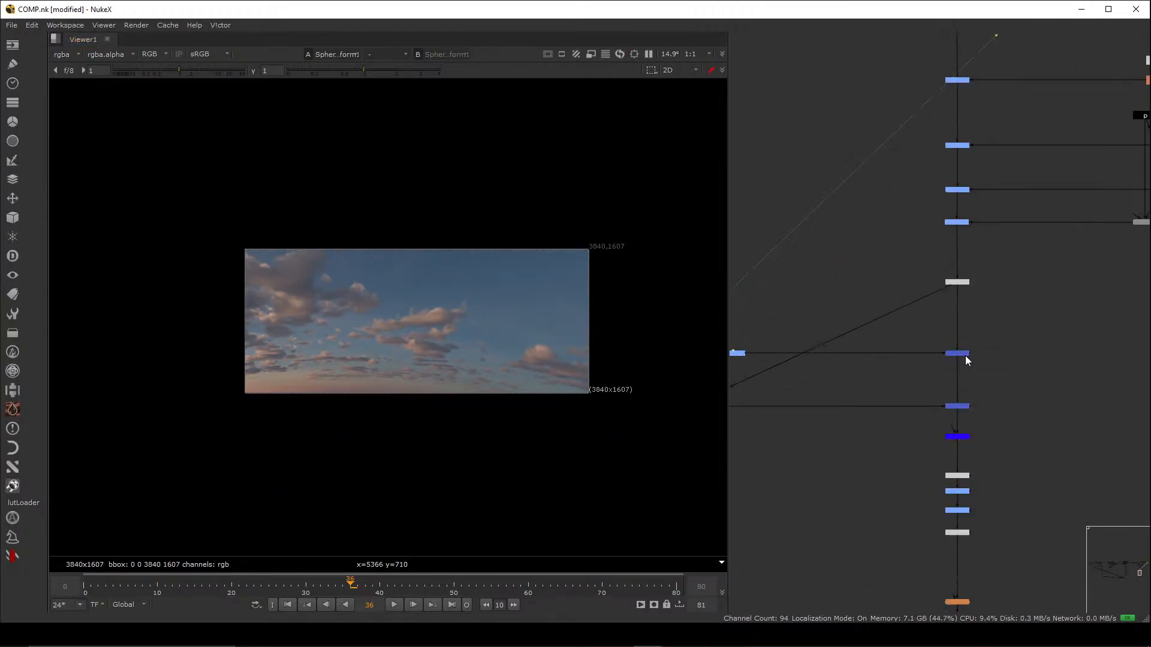
drag(1007, 333, 922, 380)
key(1)
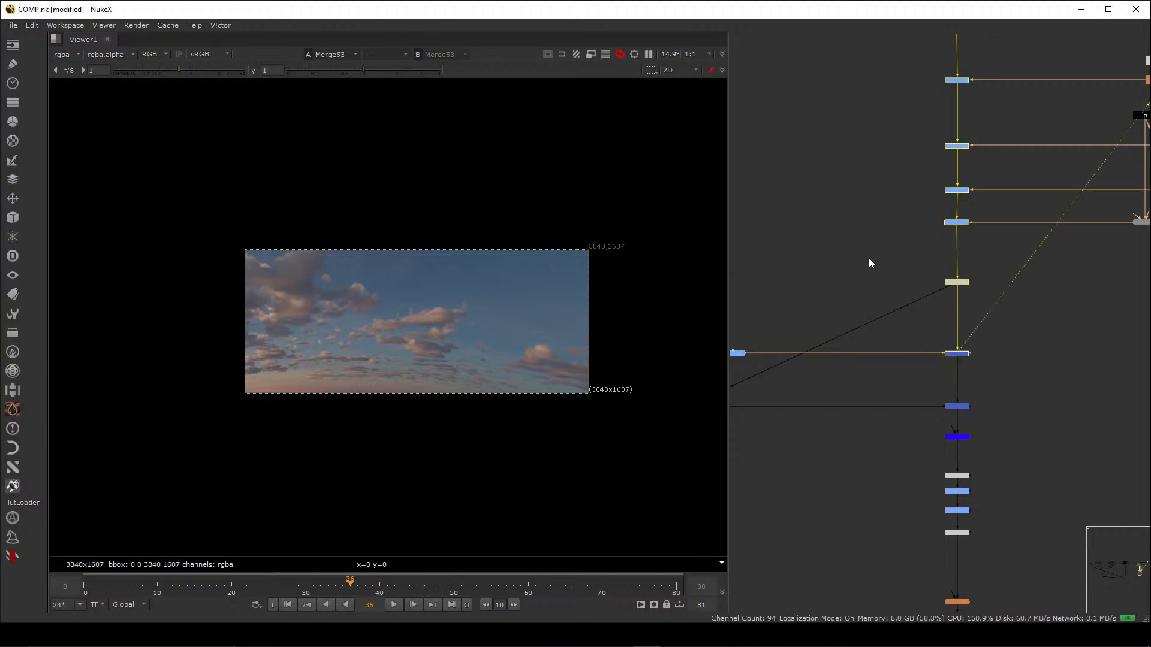
- View the reprojected sky at SphericalTransform1 again
middle_drag(816, 307, 901, 336)
scroll(900, 336, up, 3)
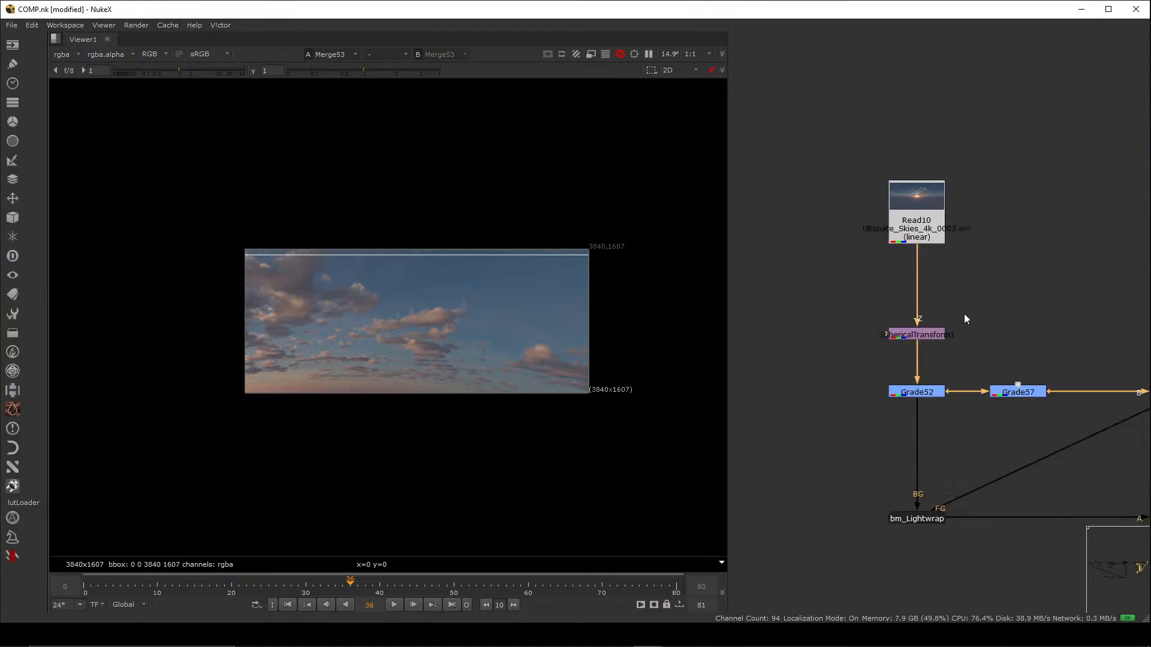
drag(990, 306, 843, 359)
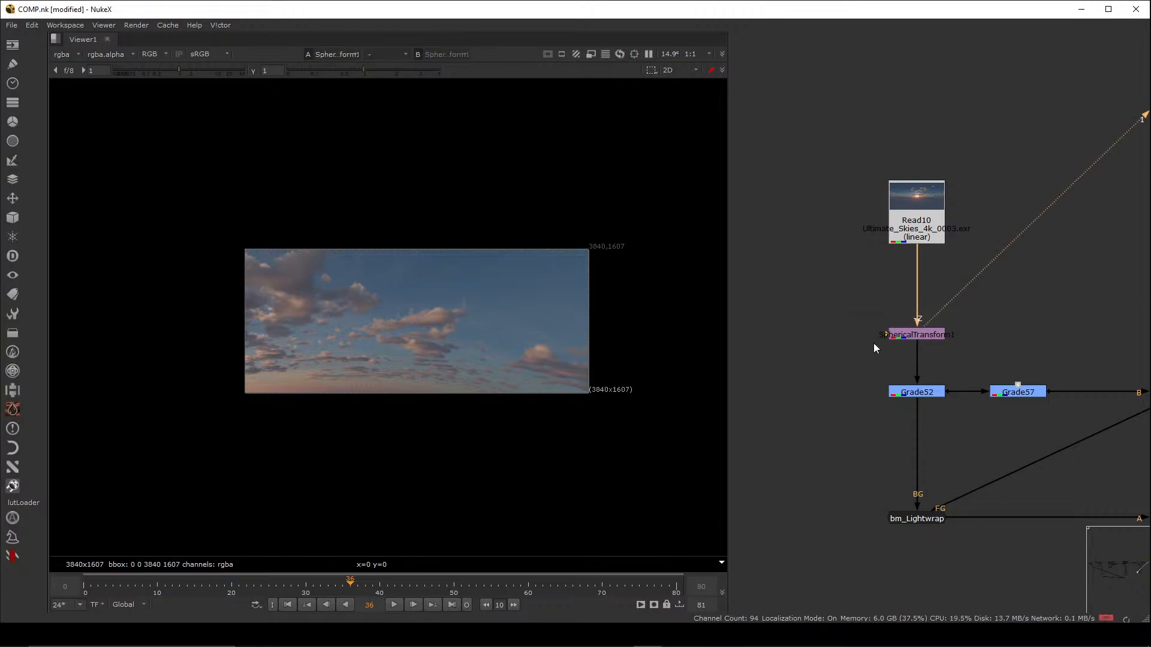
- Open the SphericalTransform1 properties, try different output Position y values to shift the horizon, and discard the changes
click(901, 335)
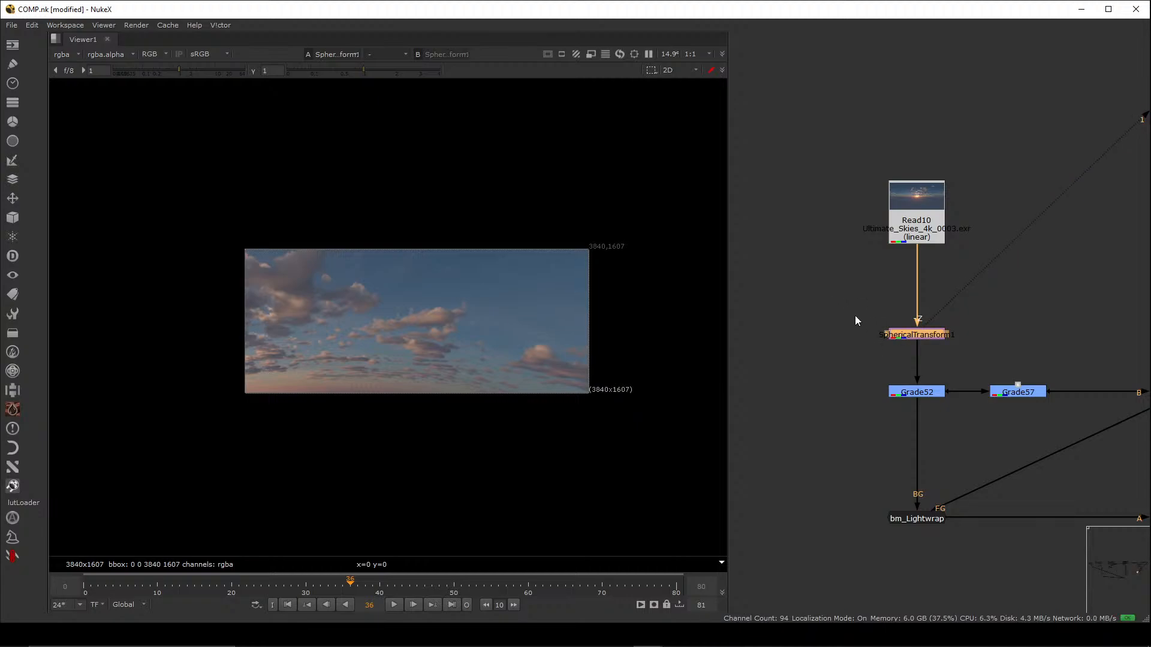
double_click(911, 337)
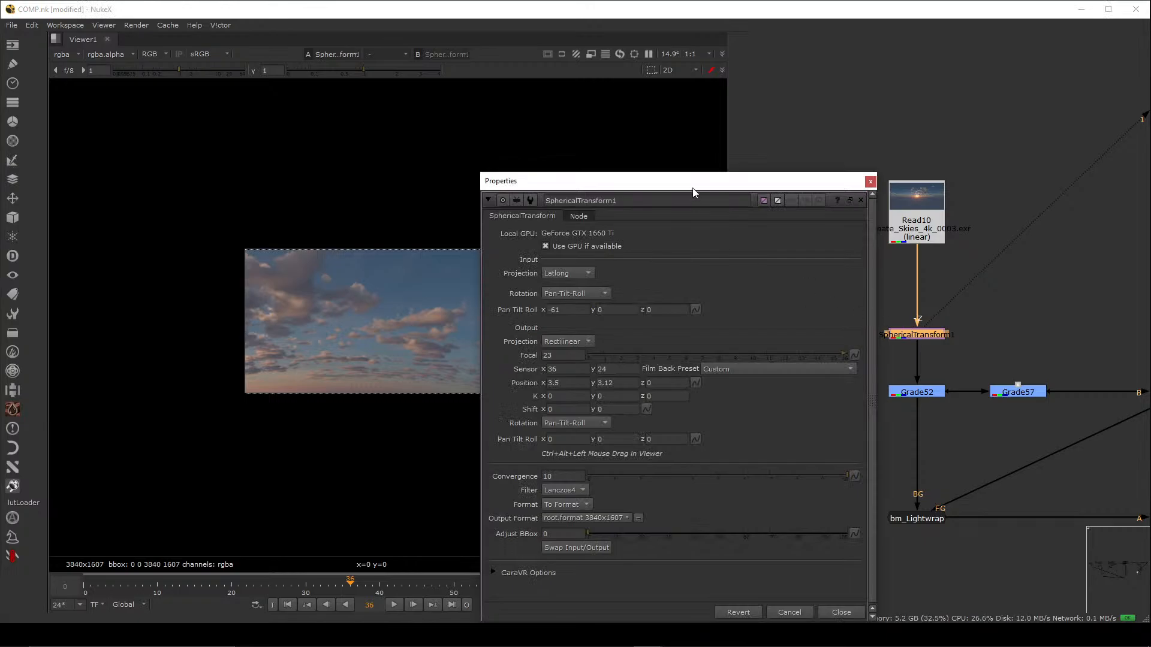
drag(703, 180, 889, 61)
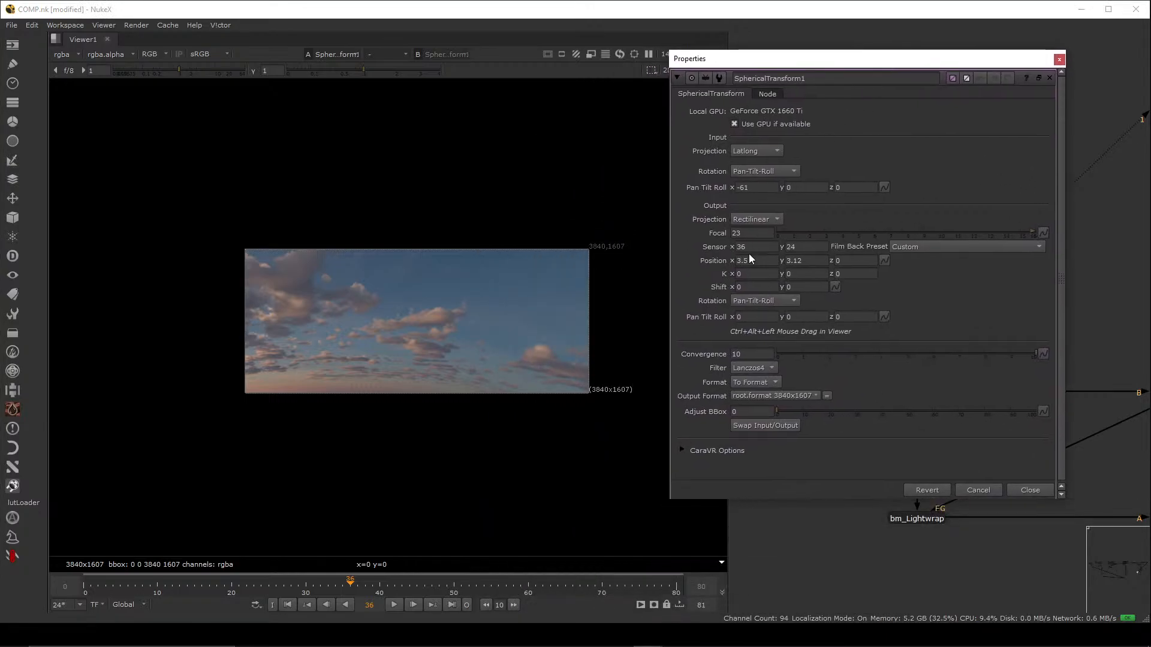
click(809, 260)
key(Left)
key(Left)
key(Left)
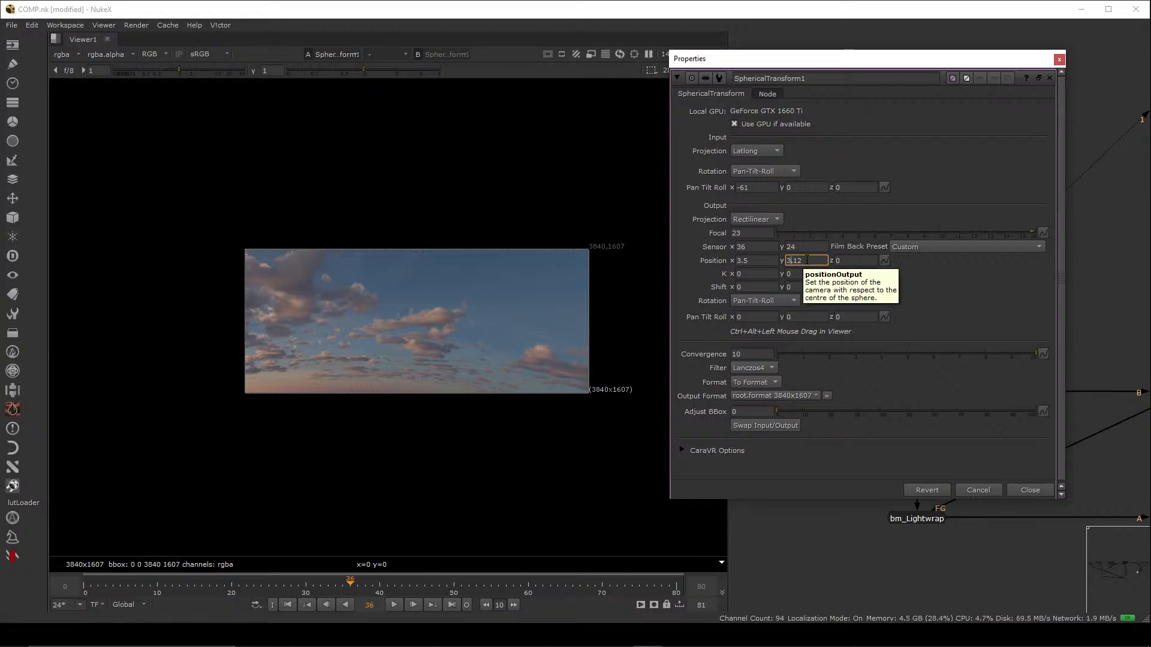
key(Up)
key(Up)
key(Up)
key(Up)
key(Up)
key(Up)
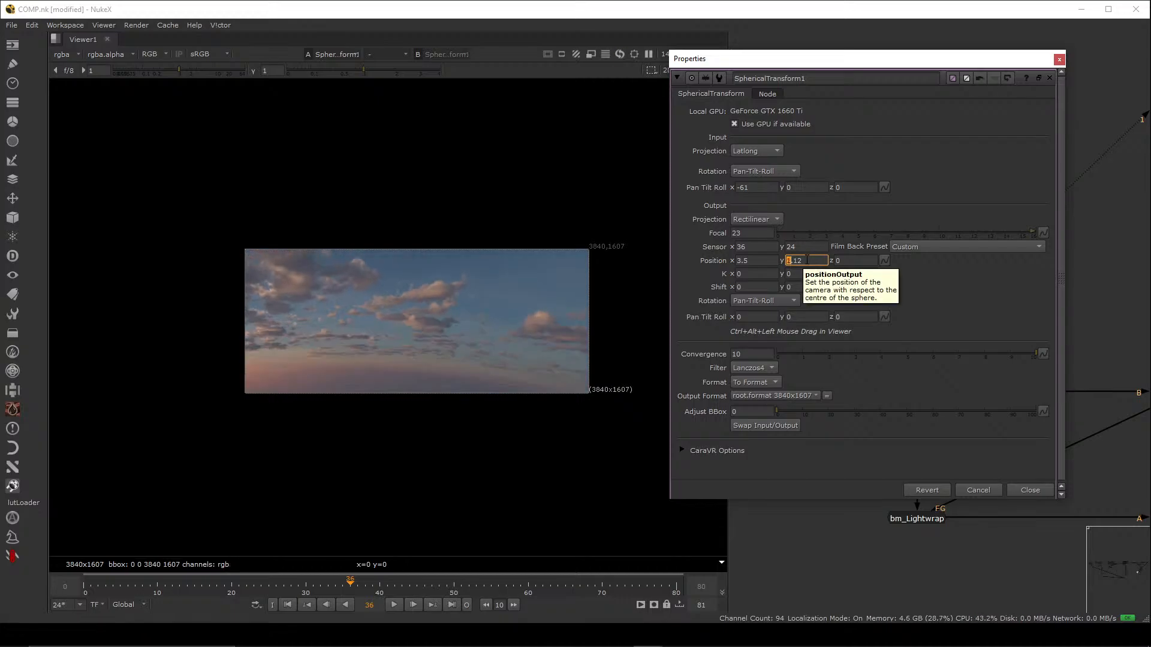
key(Up)
key(Up)
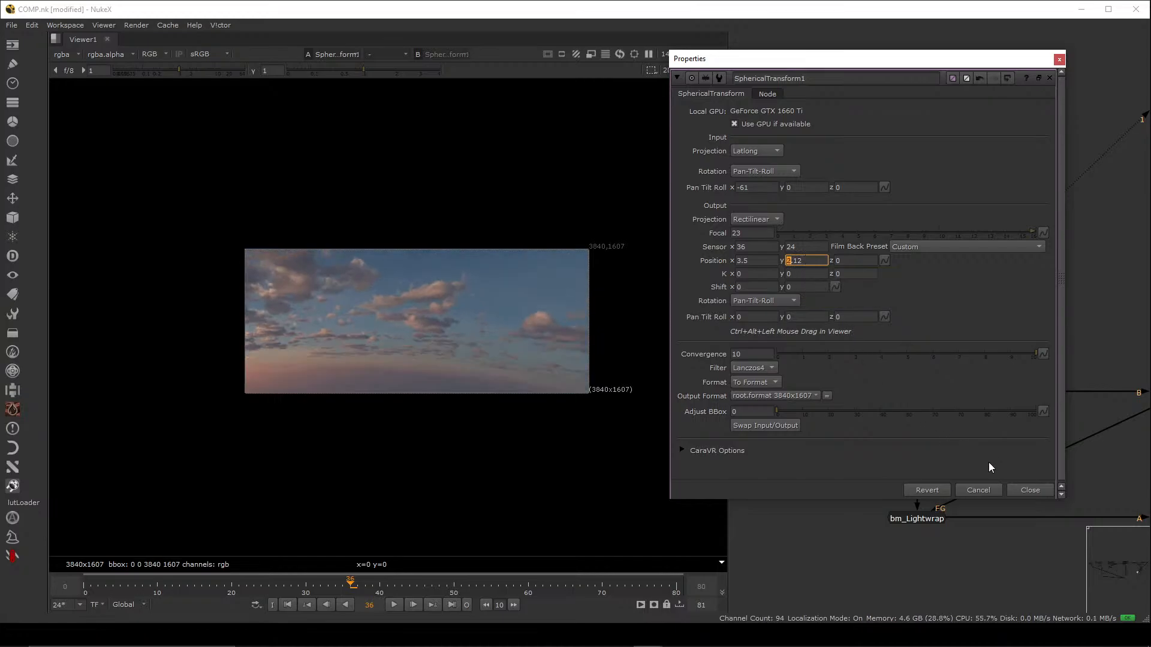
click(987, 489)
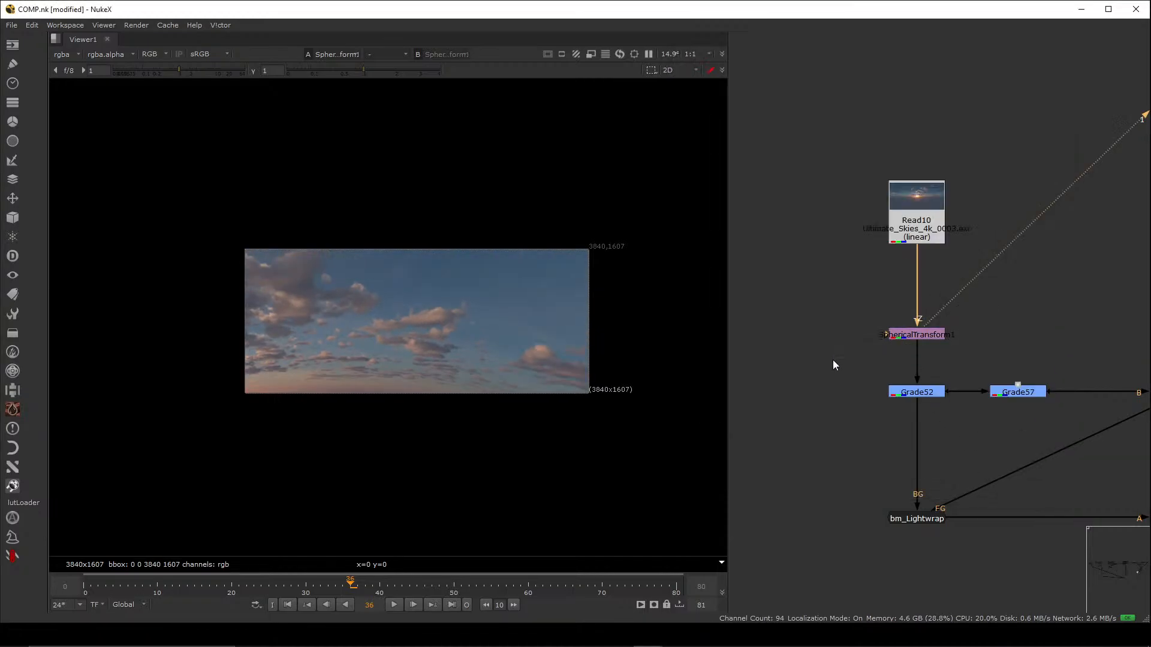
- Return from the sky branch to the Merge53 composite in the viewer
scroll(936, 353, down, 6)
scroll(956, 366, up, 3)
key(1)
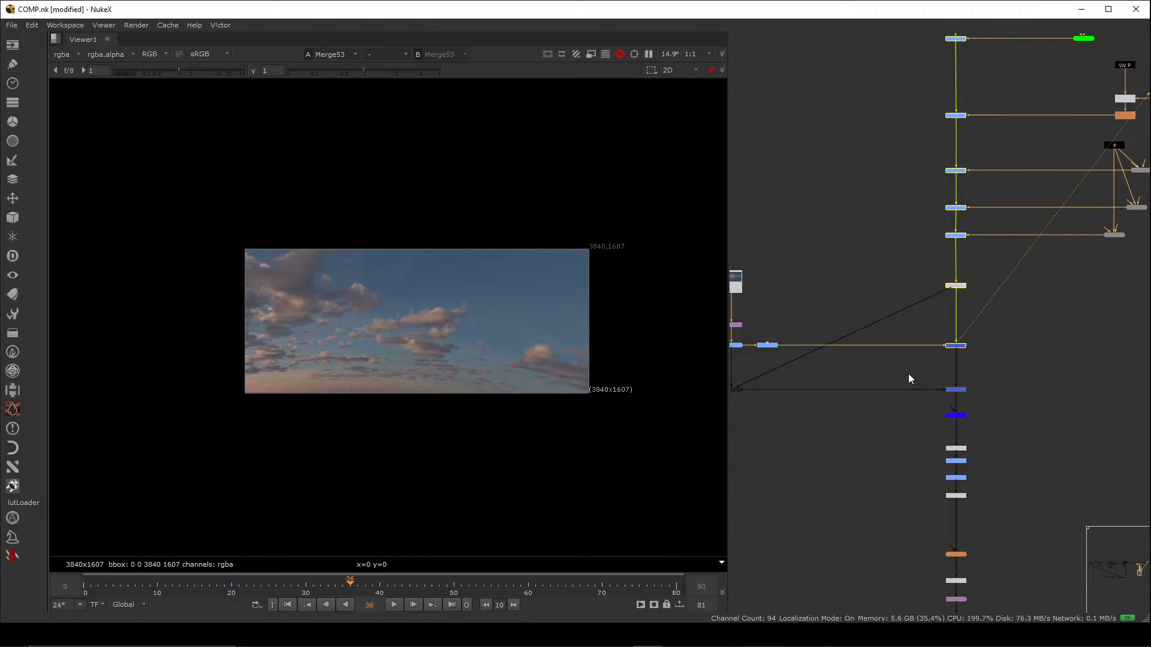
- Disable the chain of masked grade nodes above Premult3, keeping Premult3 itself enabled
scroll(930, 308, down, 4)
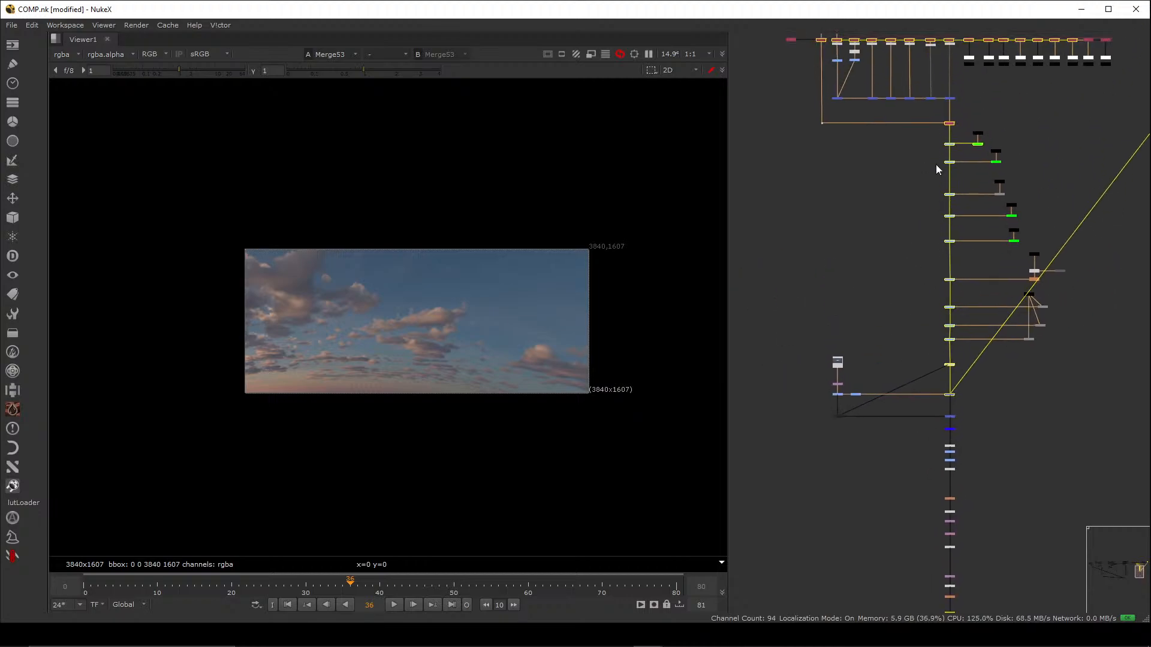
drag(935, 139, 969, 372)
key(d)
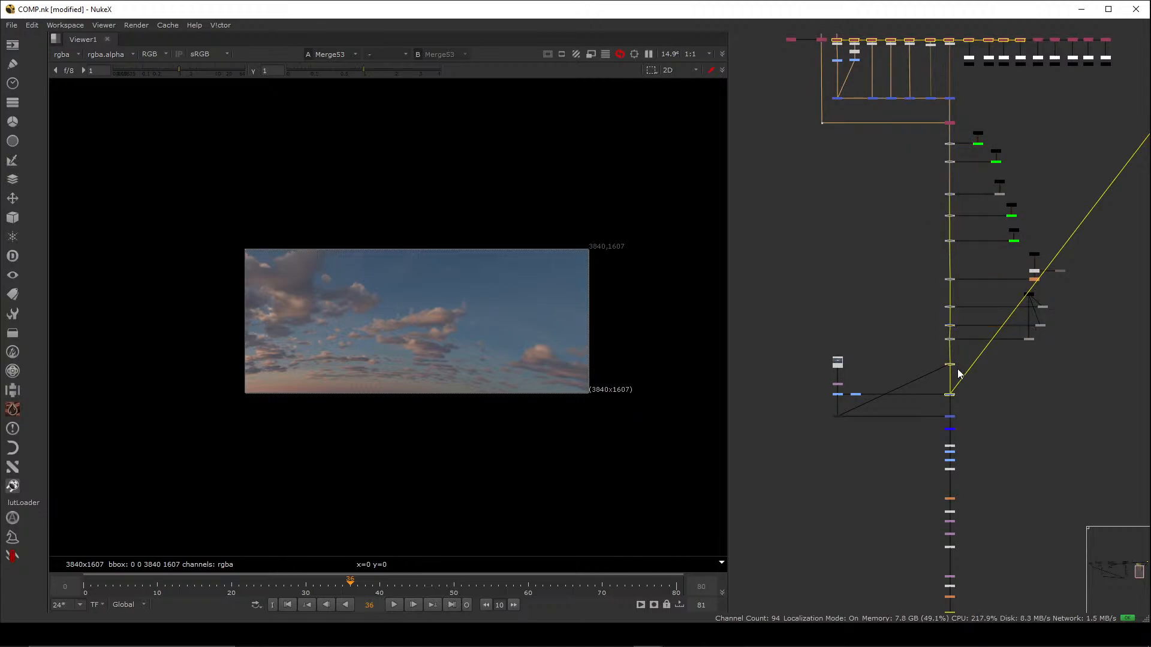
scroll(953, 369, up, 4)
scroll(952, 366, up, 2)
scroll(952, 366, down, 3)
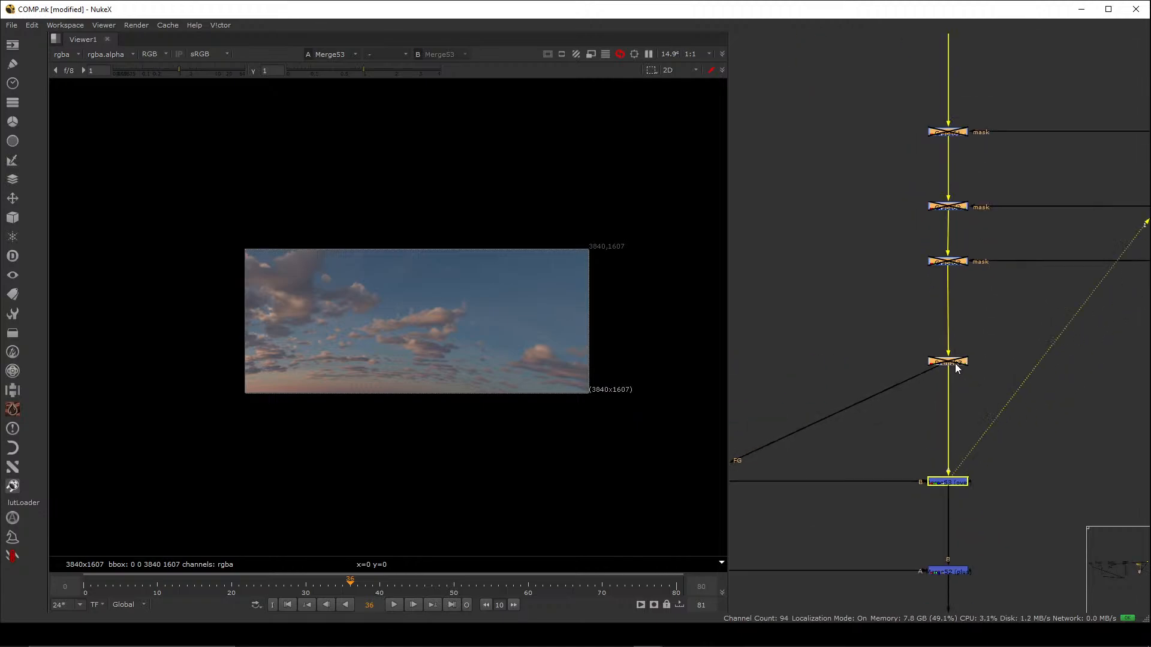
drag(997, 339, 911, 380)
key(d)
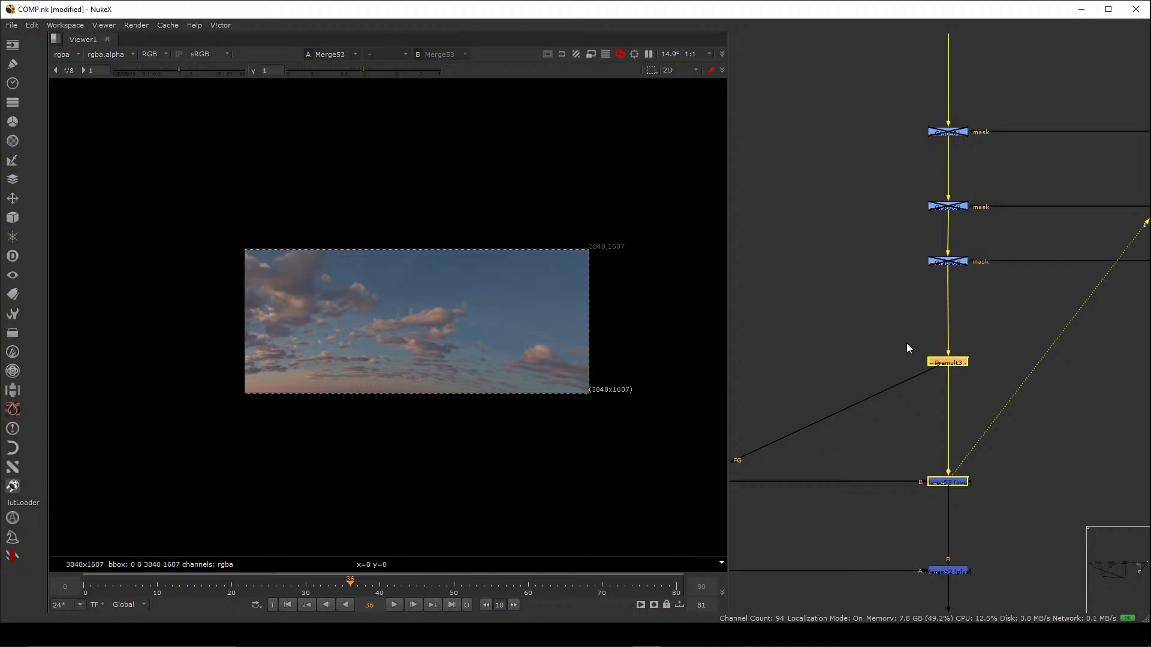
scroll(906, 343, down, 3)
scroll(926, 342, down, 3)
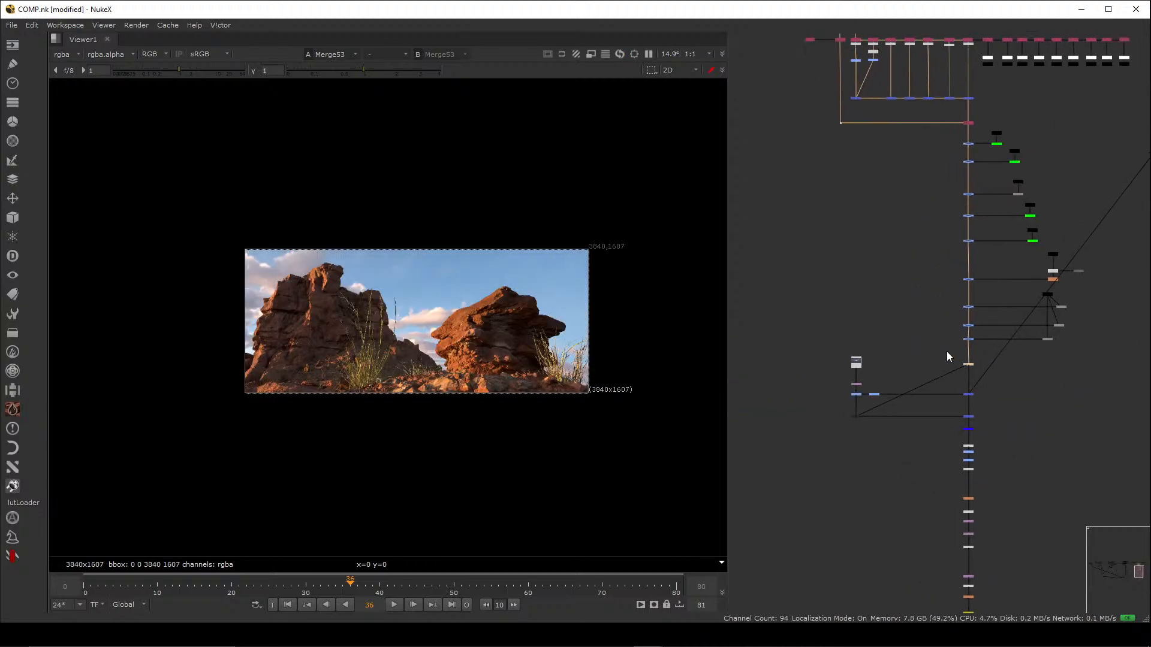
- Toggle Merge53 off and on, and disconnect the sky background from its B input
scroll(945, 384, up, 5)
scroll(997, 380, up, 3)
drag(1058, 320, 887, 387)
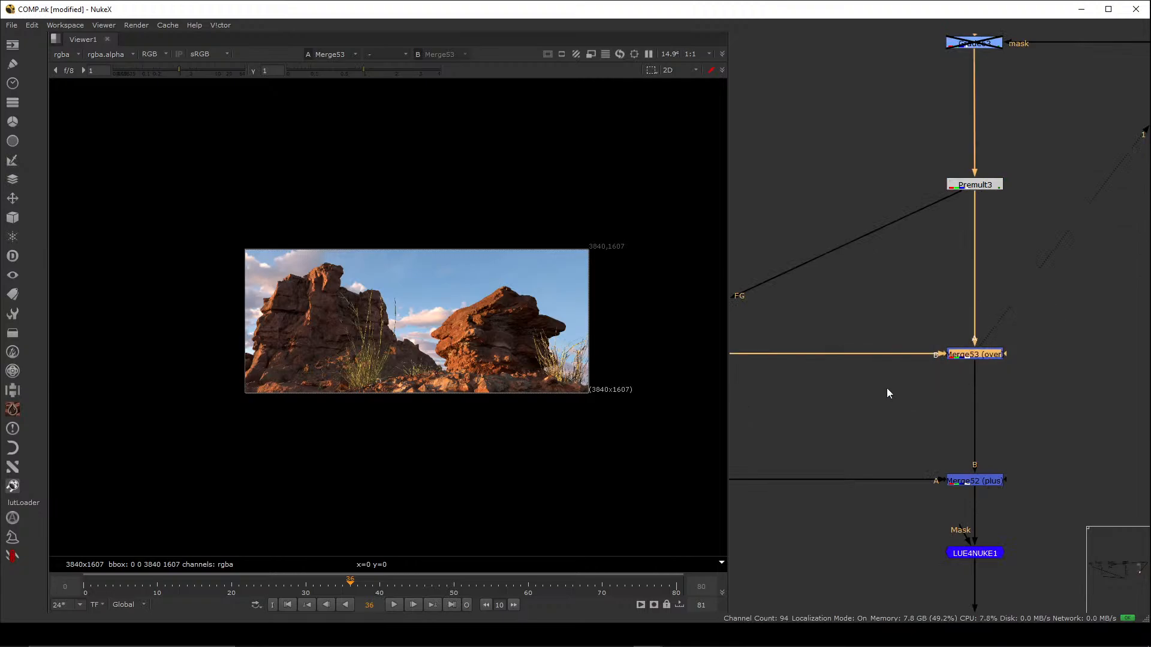
key(d)
key(d)
click(911, 374)
drag(949, 362, 916, 369)
scroll(916, 370, down, 3)
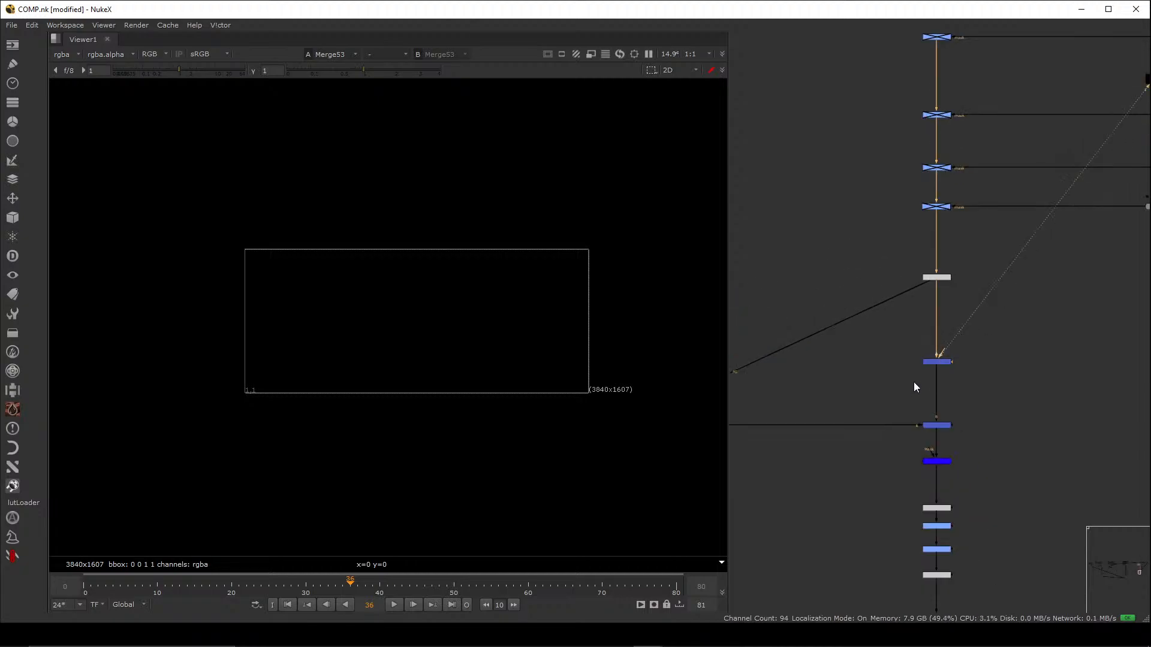
- Check the alpha channel at Merge53, and view the rocks without sky in colour at Premult3
key(a)
click(936, 277)
key(1)
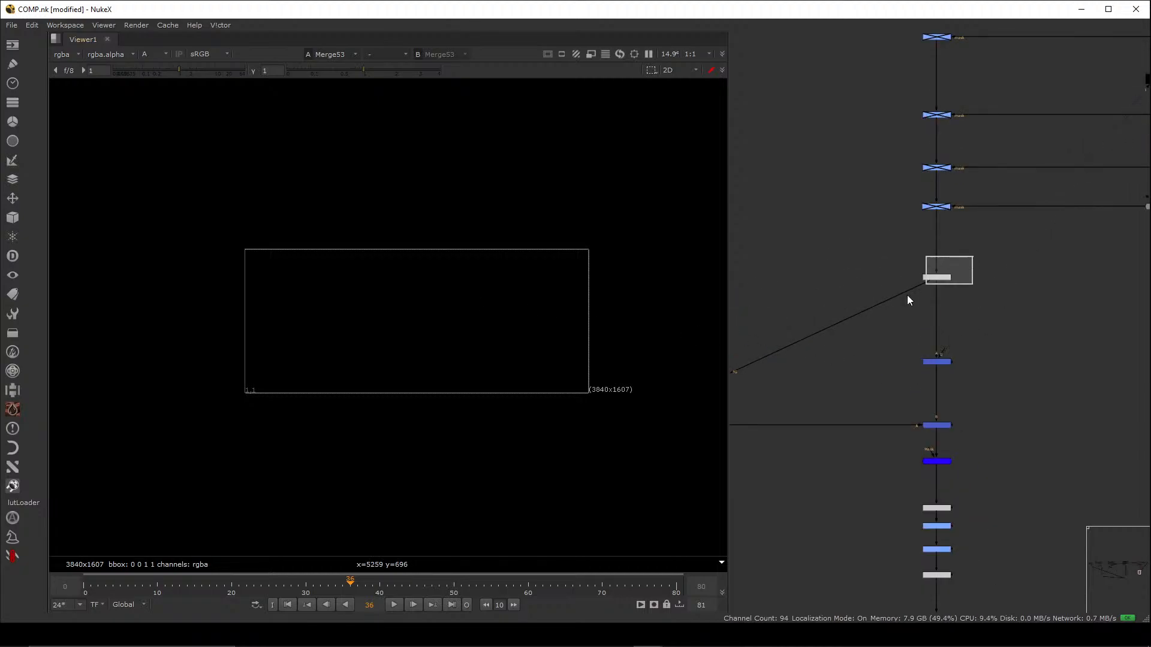
key(a)
middle_drag(948, 344, 1099, 312)
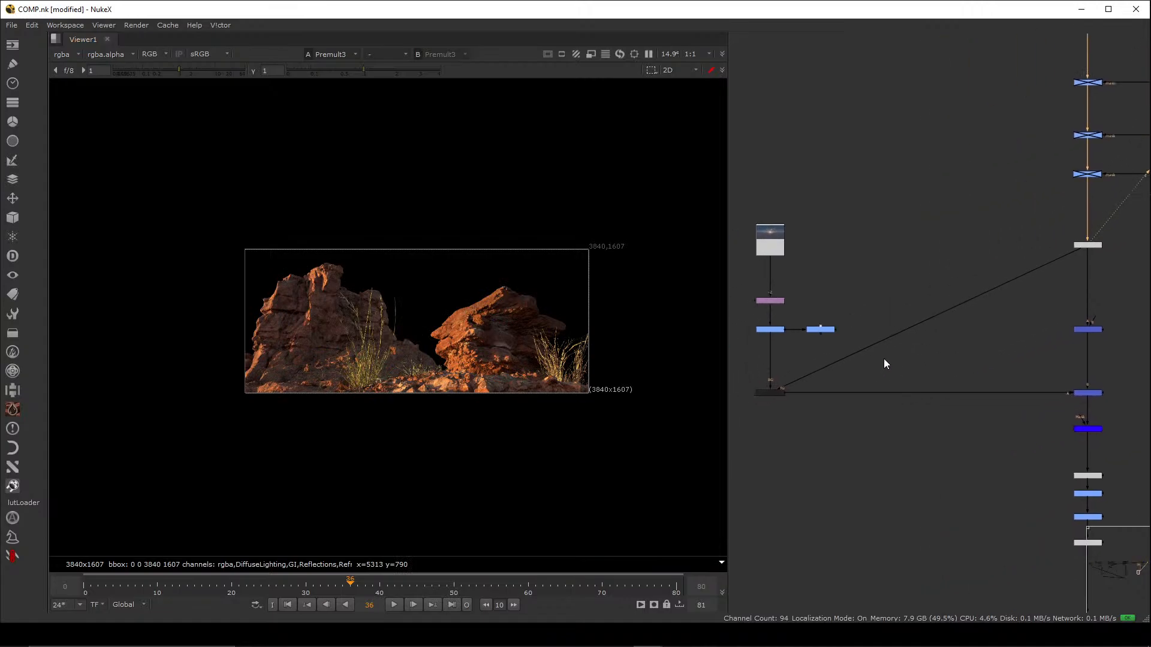
- Reconnect the B input of Merge53 to Grade57 in the sky branch and view Merge53
drag(1095, 316, 833, 333)
click(1076, 330)
key(1)
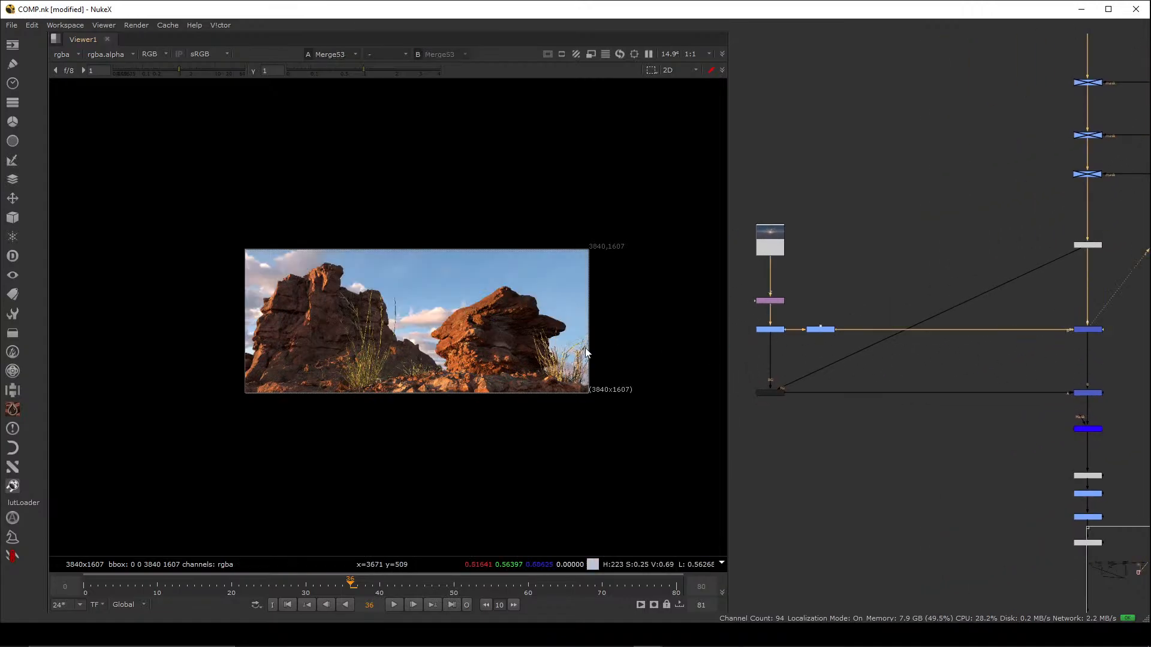
- View Shuffle59 at the start of the pass row as a second viewer input
scroll(978, 315, down, 3)
middle_drag(945, 157, 932, 371)
middle_drag(832, 189, 905, 383)
middle_drag(851, 194, 900, 316)
scroll(870, 239, up, 4)
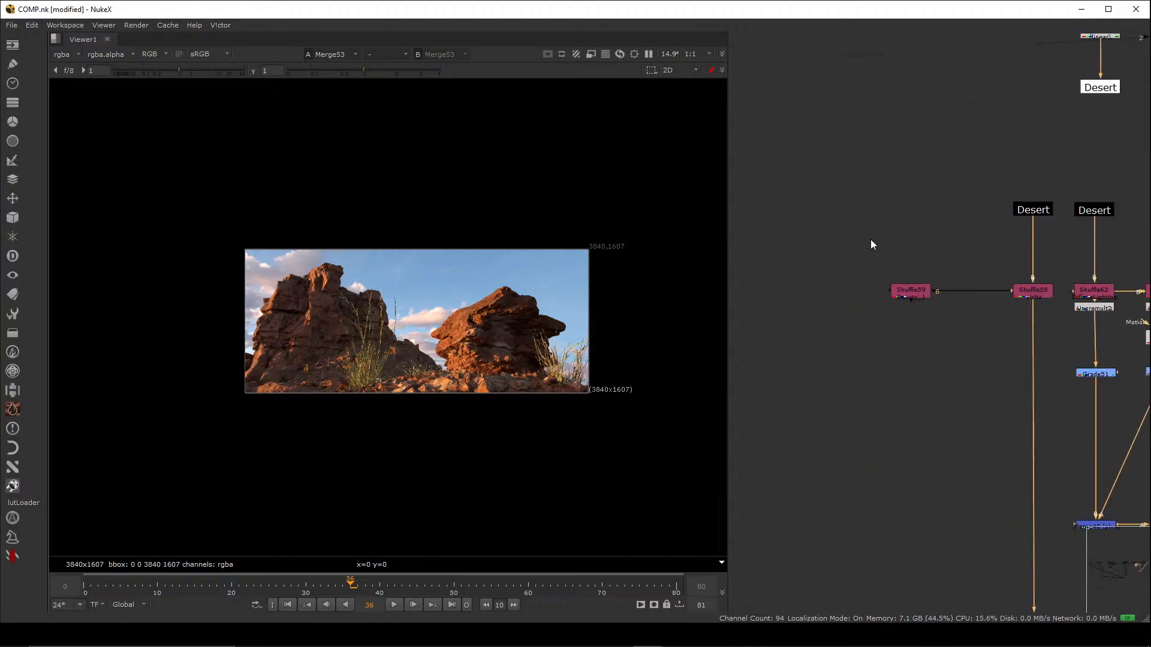
click(917, 292)
key(1)
click(844, 339)
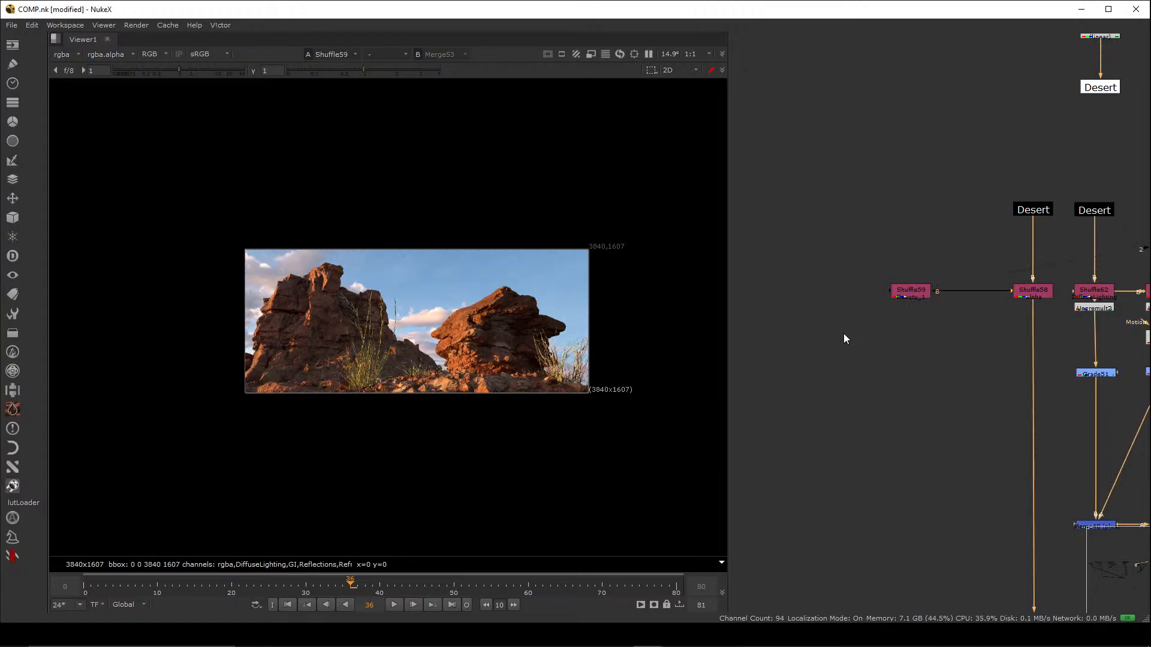
- Compare Merge53 with Shuffle59 close up around the tall rock formation and grass
key(1)
scroll(343, 298, up, 5)
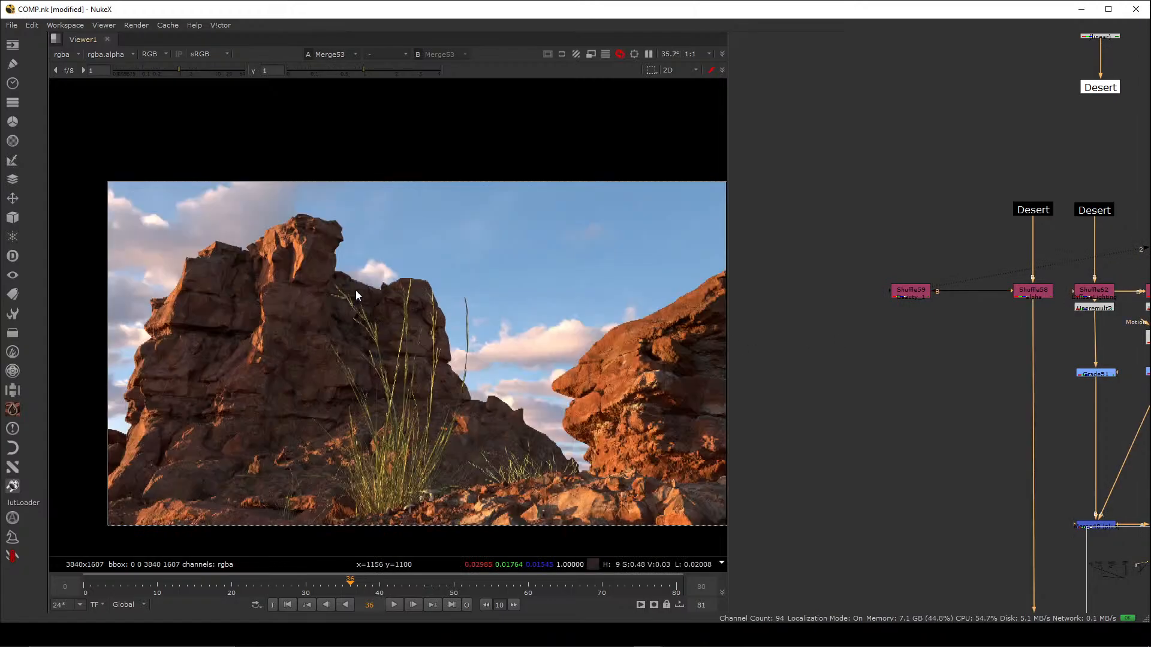
scroll(376, 271, up, 3)
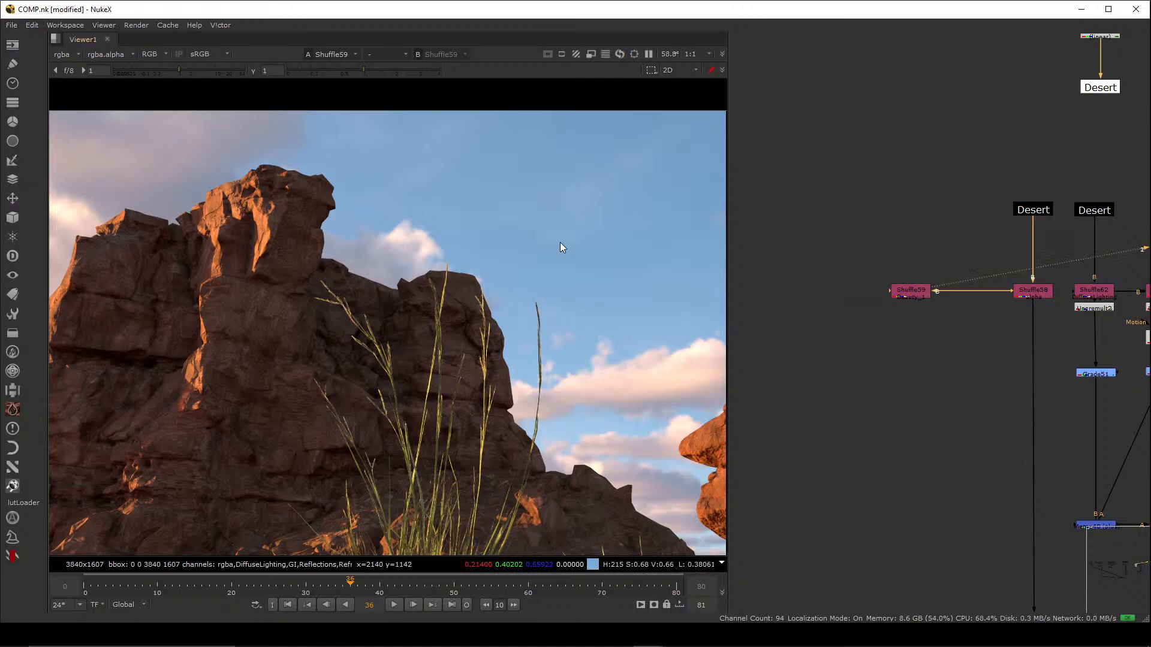
- Go back down the node graph from Shuffle59 and view Merge53 as the first viewer input
drag(908, 294, 928, 297)
click(926, 327)
scroll(925, 328, down, 7)
middle_drag(938, 386, 805, 145)
scroll(920, 374, up, 5)
drag(989, 327, 875, 388)
key(1)
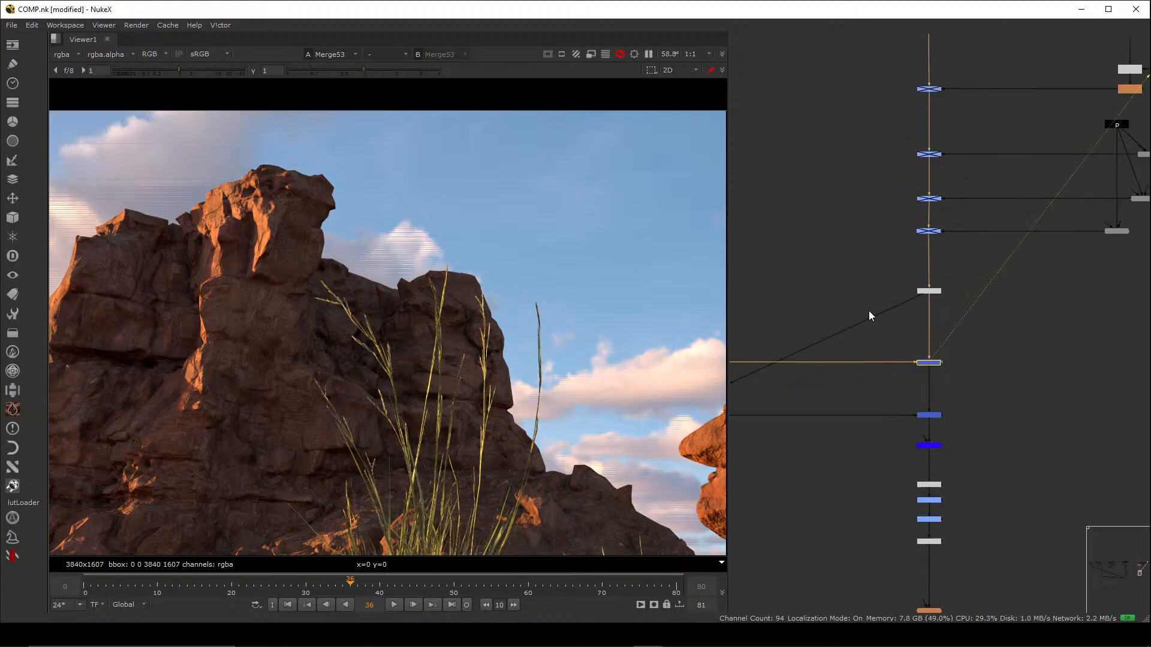
scroll(857, 270, down, 3)
middle_drag(847, 251, 921, 327)
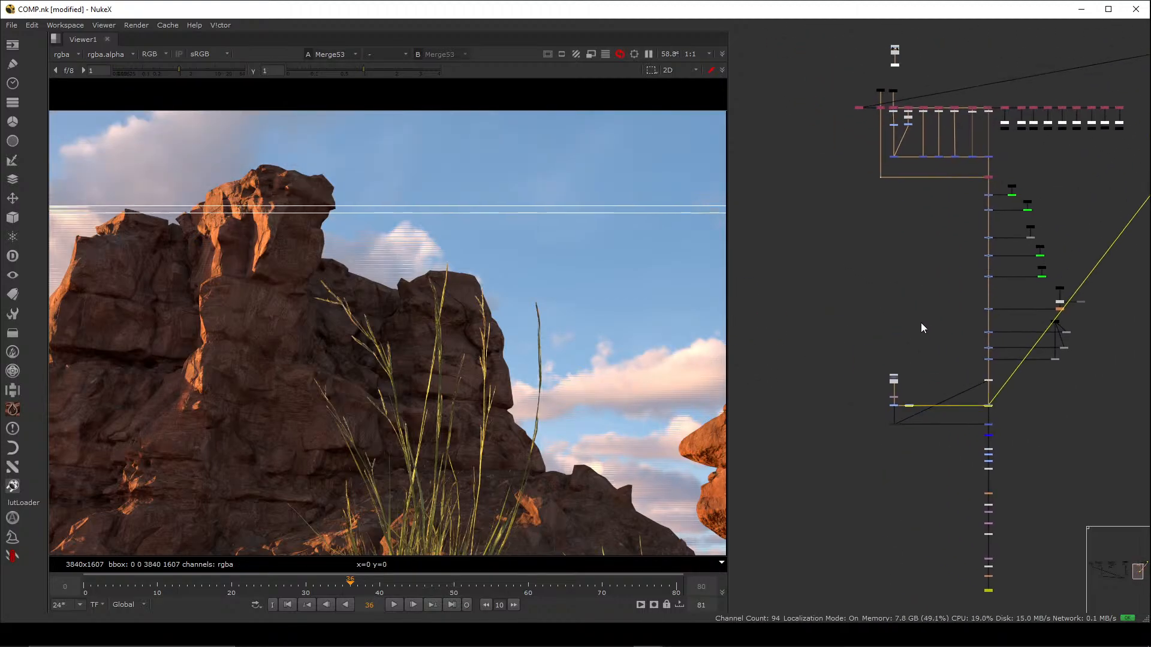
- Switch repeatedly between Merge53 and Shuffle59 to compare the rebuilt composite with the original render
click(849, 237)
key(1)
key(2)
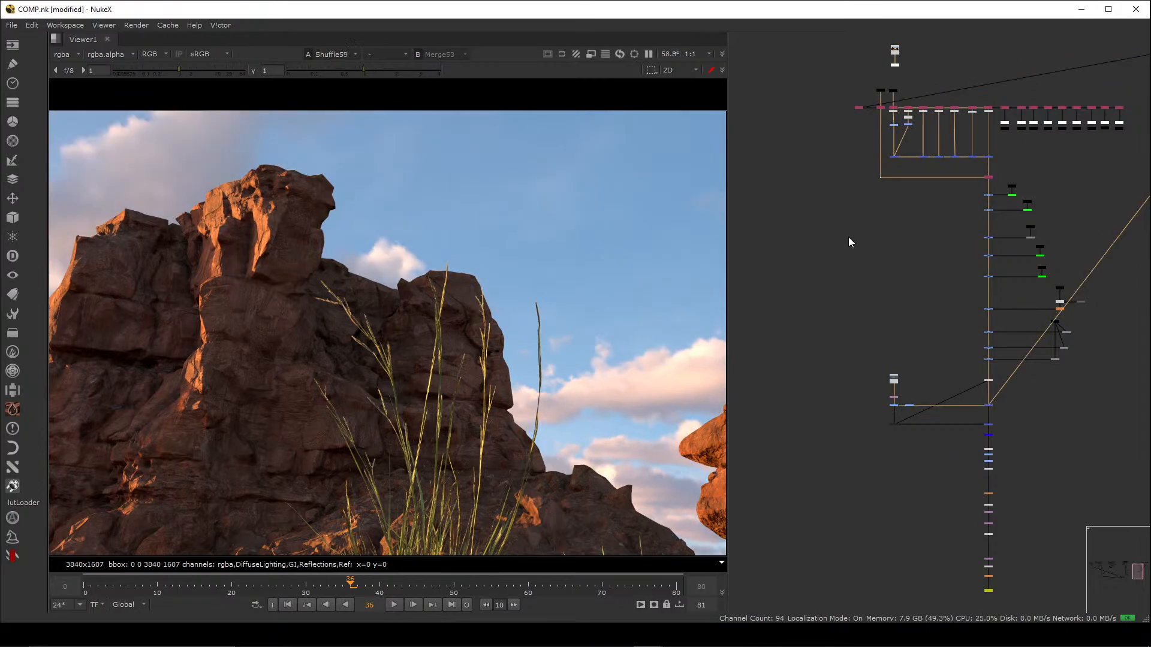
key(1)
scroll(535, 331, down, 3)
key(2)
key(1)
key(2)
key(1)
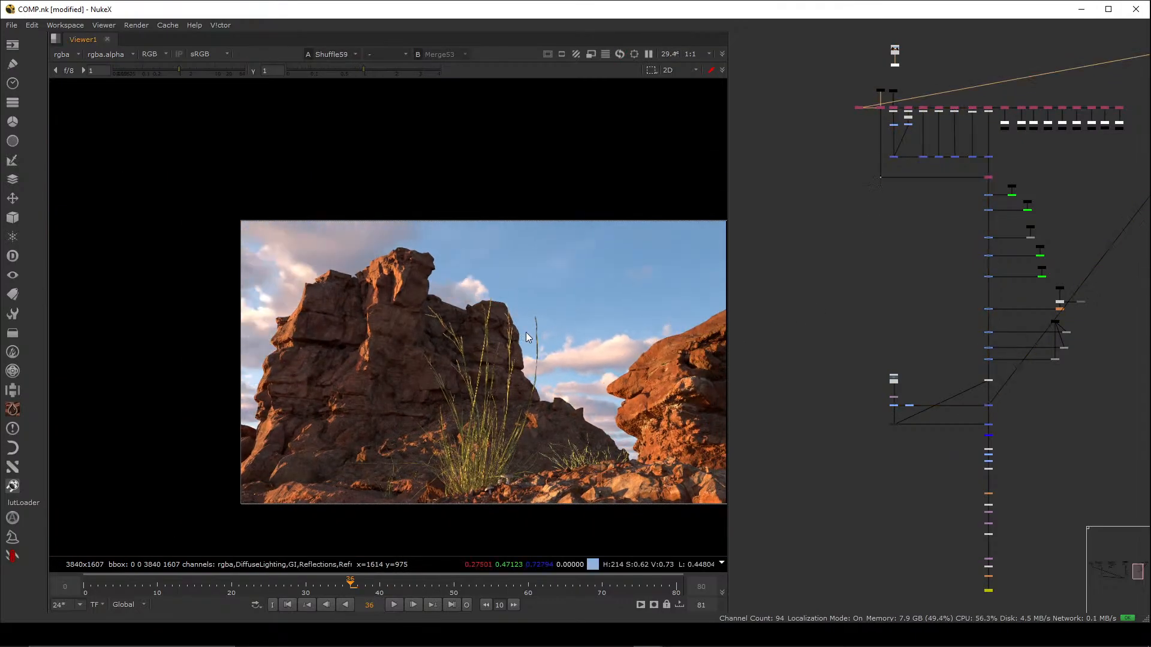
key(2)
key(1)
- Fit the whole image in the viewer and show the Merge53 result
scroll(1001, 441, up, 5)
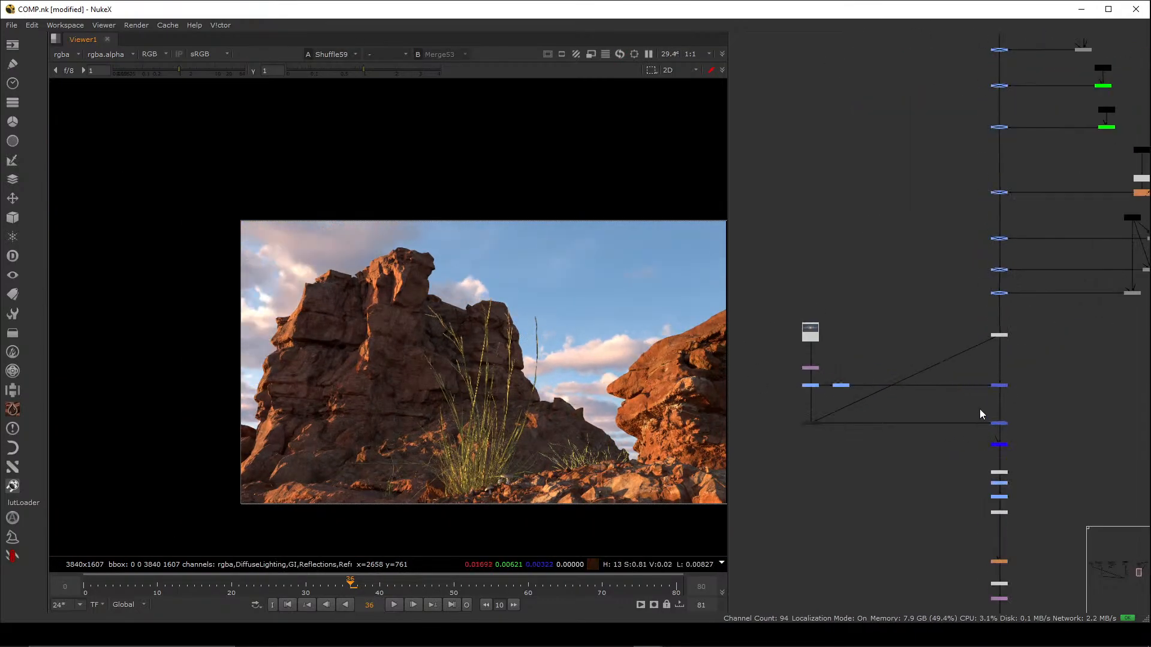
middle_drag(983, 167, 984, 401)
middle_drag(983, 292, 984, 369)
middle_drag(535, 340, 451, 319)
key(f)
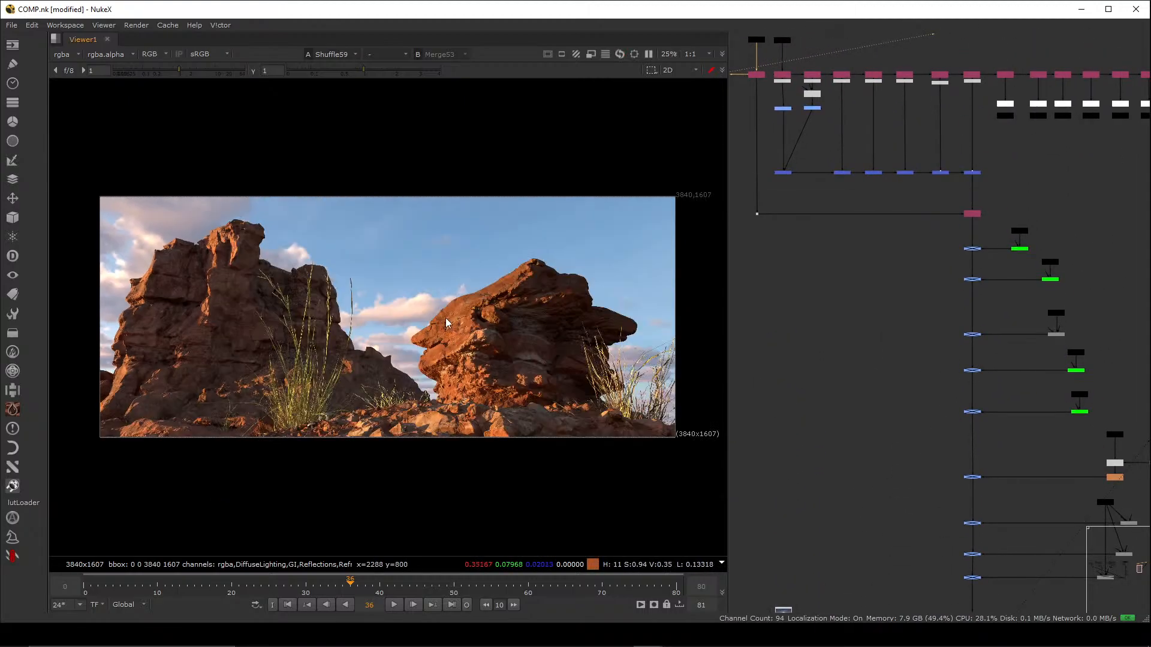
scroll(907, 430, down, 4)
middle_drag(906, 430, 942, 263)
drag(1007, 394, 965, 415)
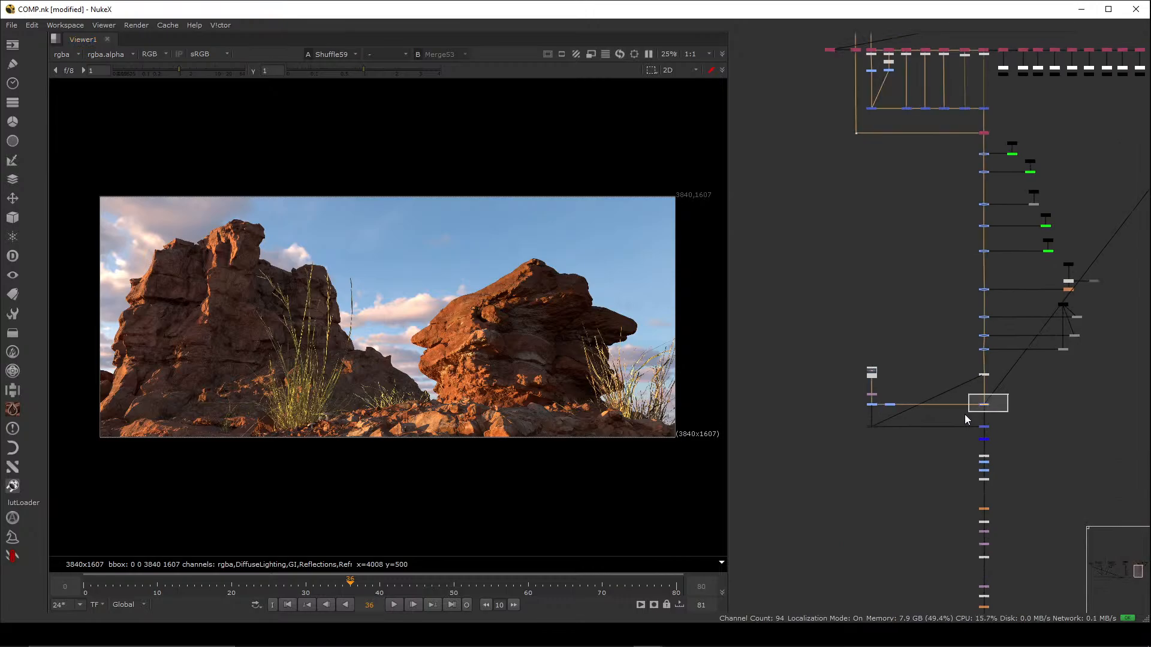
key(1)
- Select Shuffle59 and Merge53 in turn in the node graph to point out the two compared nodes
middle_drag(862, 239, 885, 331)
drag(823, 106, 861, 174)
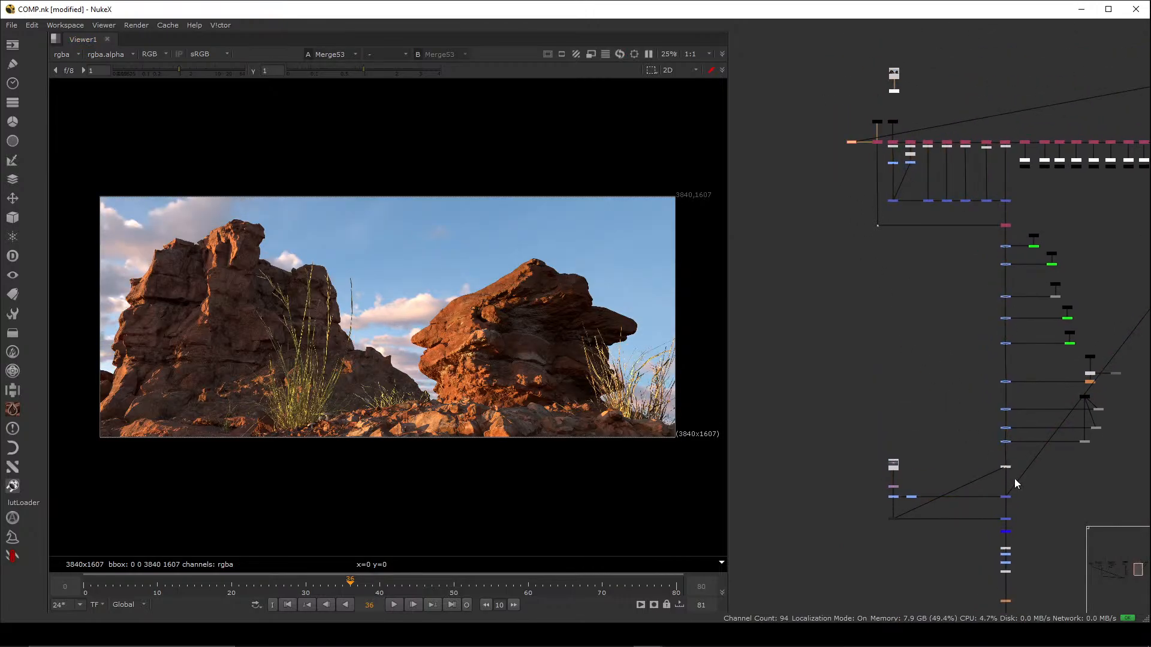
drag(1014, 478, 989, 505)
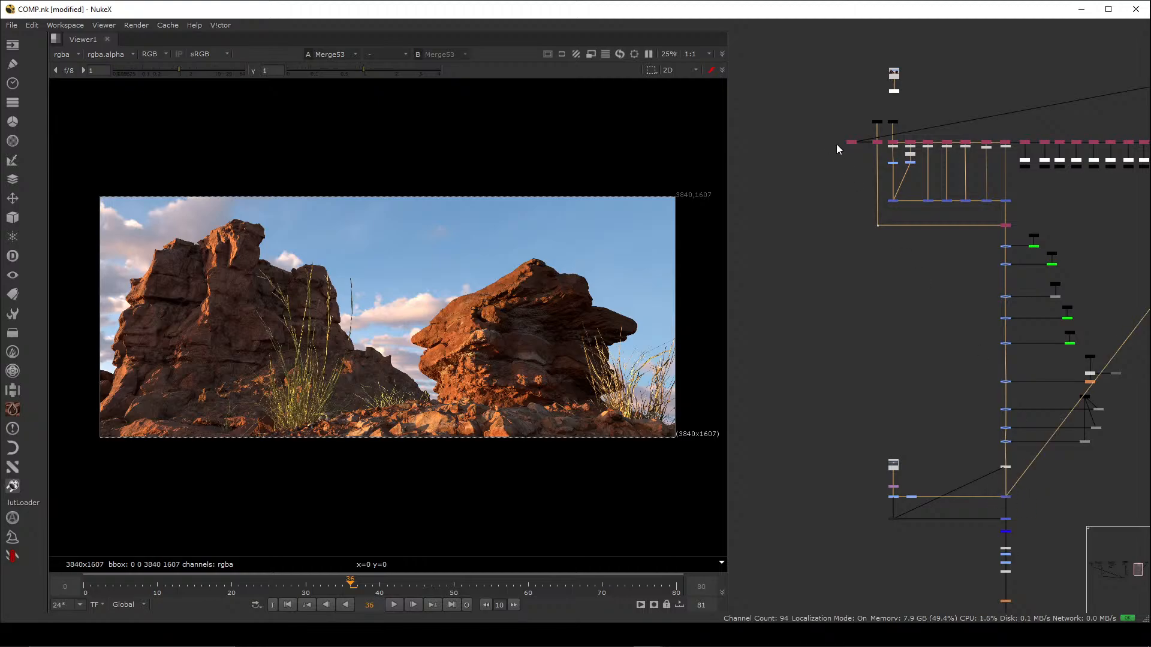
- Switch the viewer repeatedly between Merge53 and Shuffle59 to compare the rocks and sky with the original render
drag(822, 114, 858, 180)
key(1)
click(858, 225)
key(2)
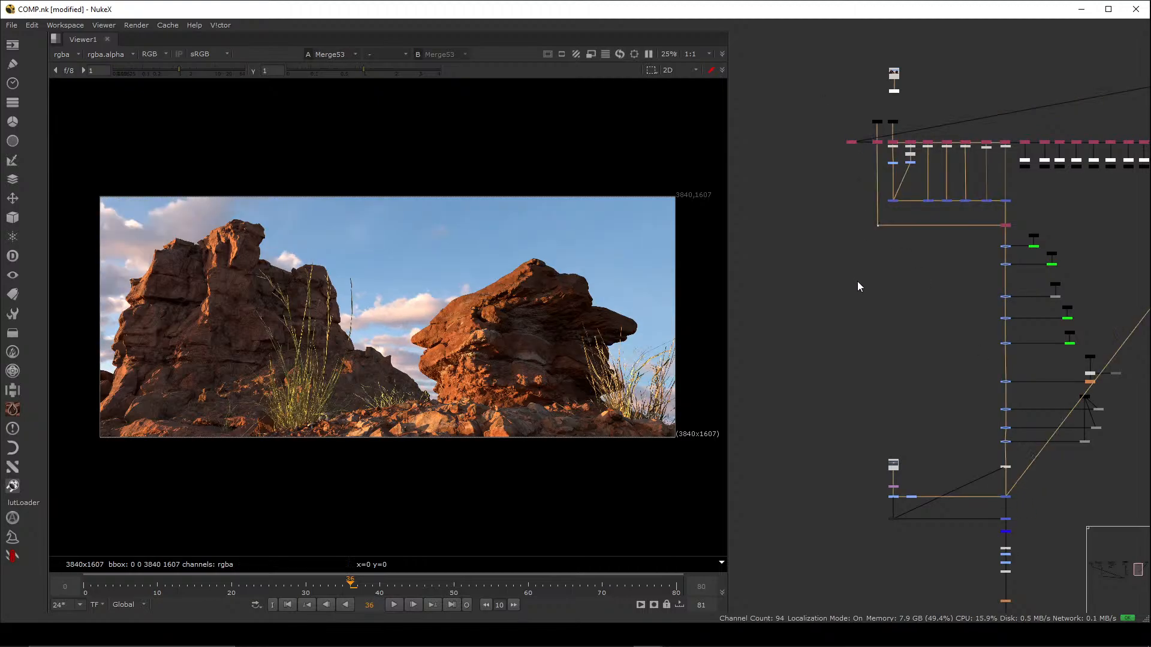
key(1)
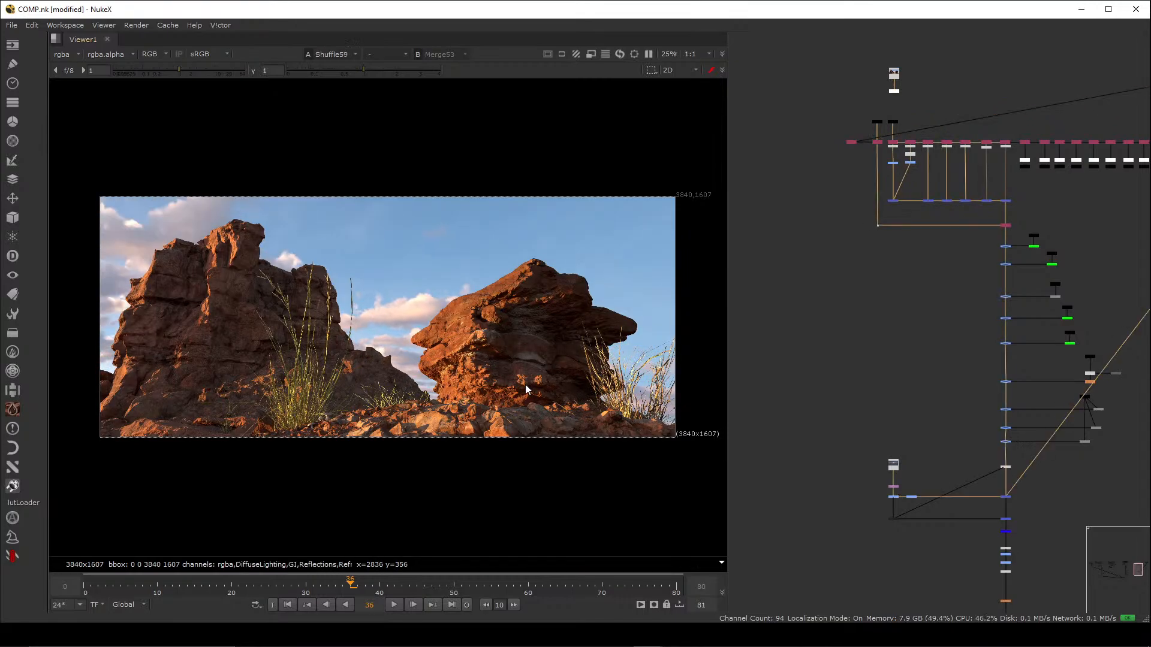
key(2)
key(1)
key(2)
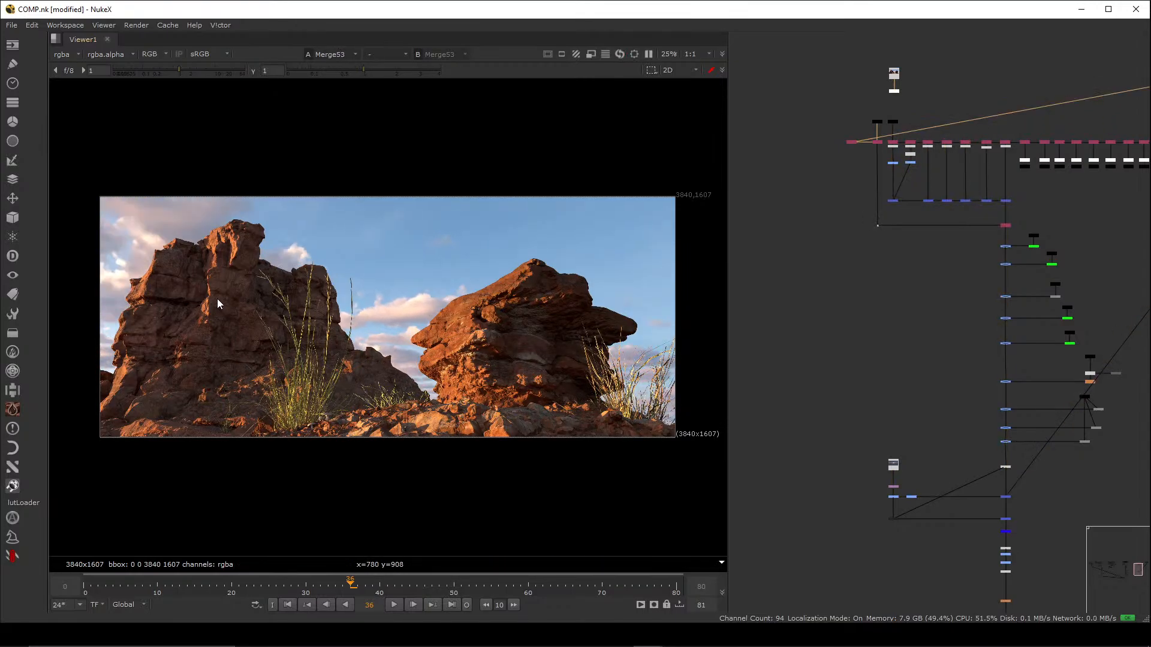
key(1)
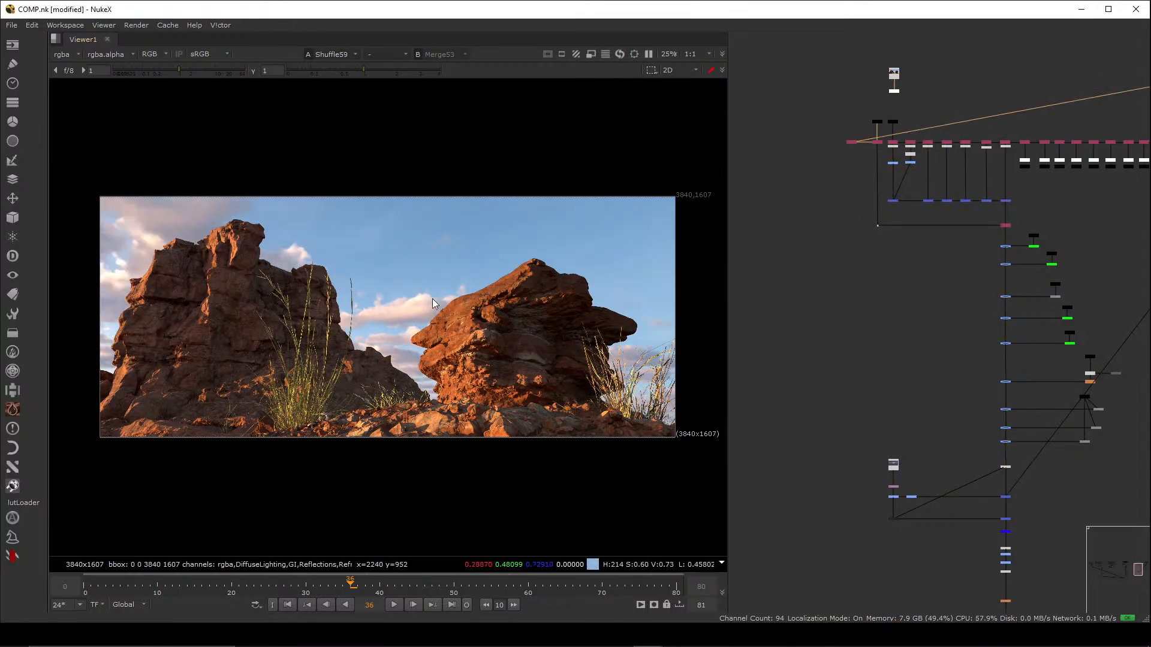
key(2)
key(1)
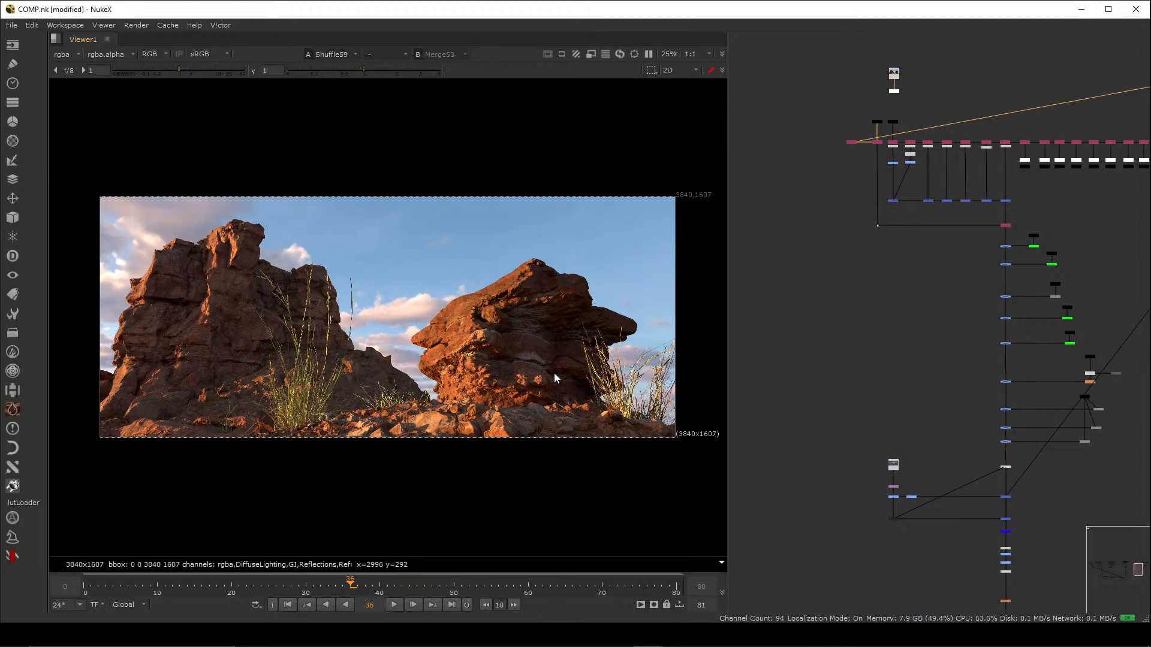
key(2)
- Disable the Grade51 and Grade53 nodes beneath the diffuse lighting and GI passes
scroll(897, 232, up, 5)
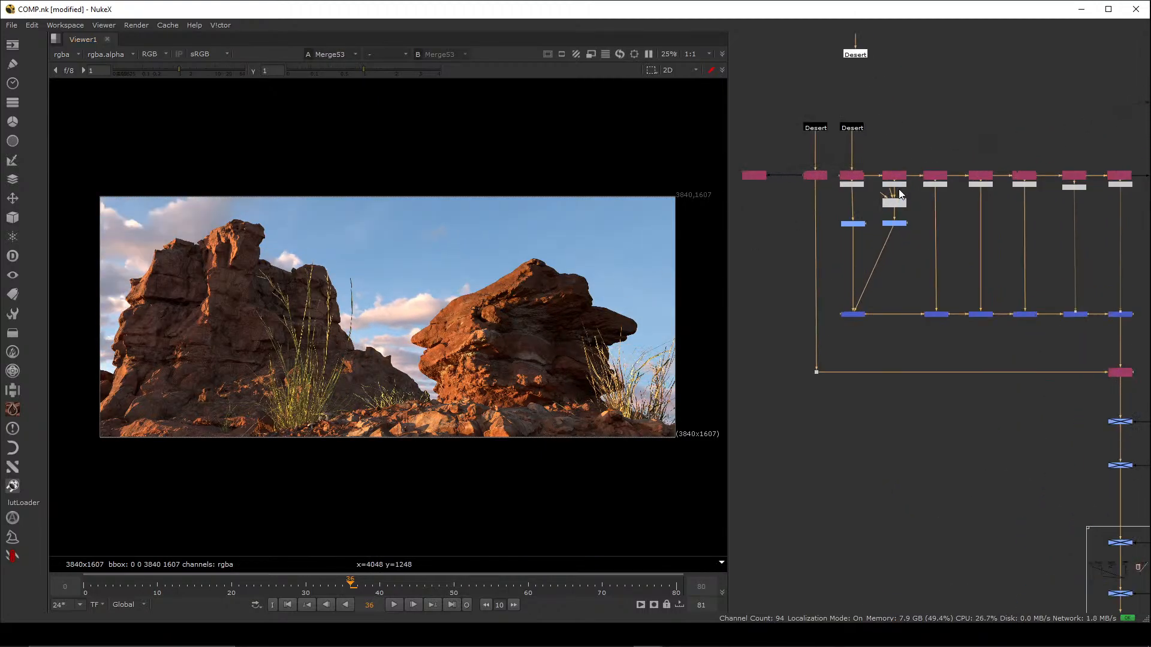
scroll(898, 189, up, 4)
click(894, 250)
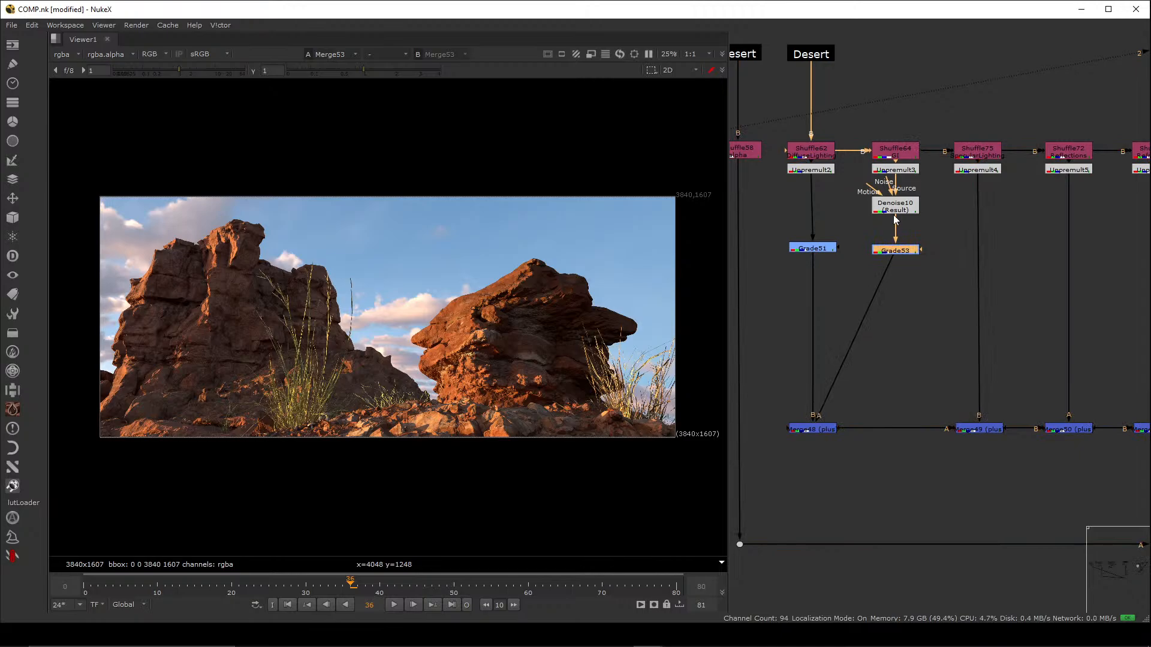
scroll(898, 239, down, 5)
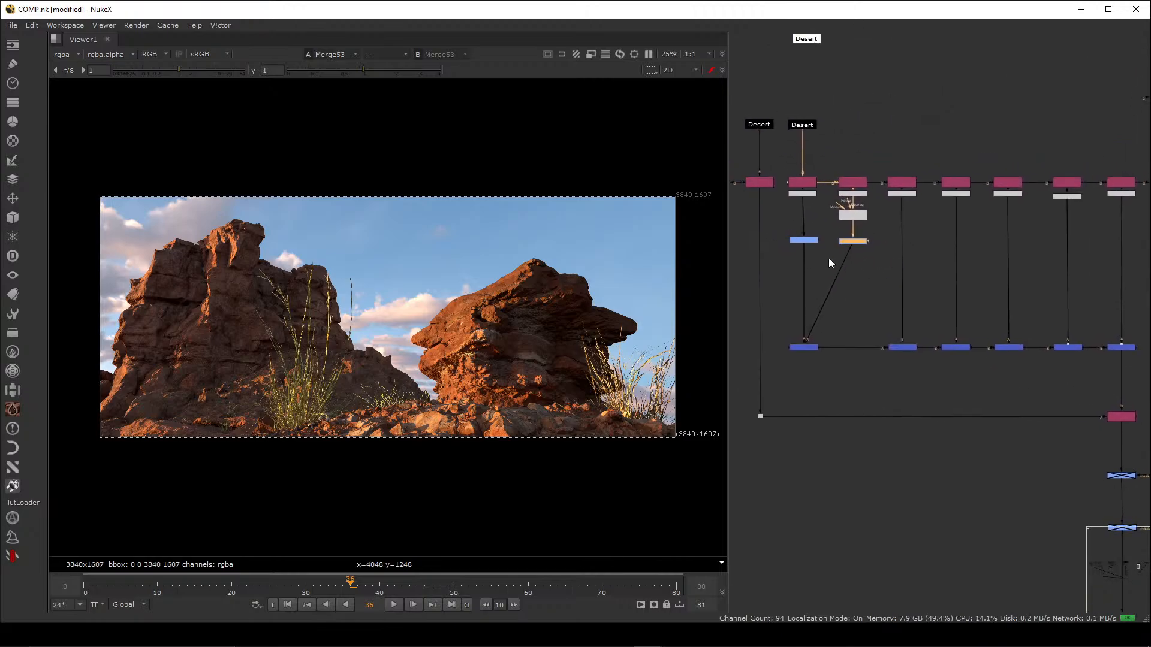
scroll(833, 264, up, 5)
drag(918, 237, 756, 280)
key(d)
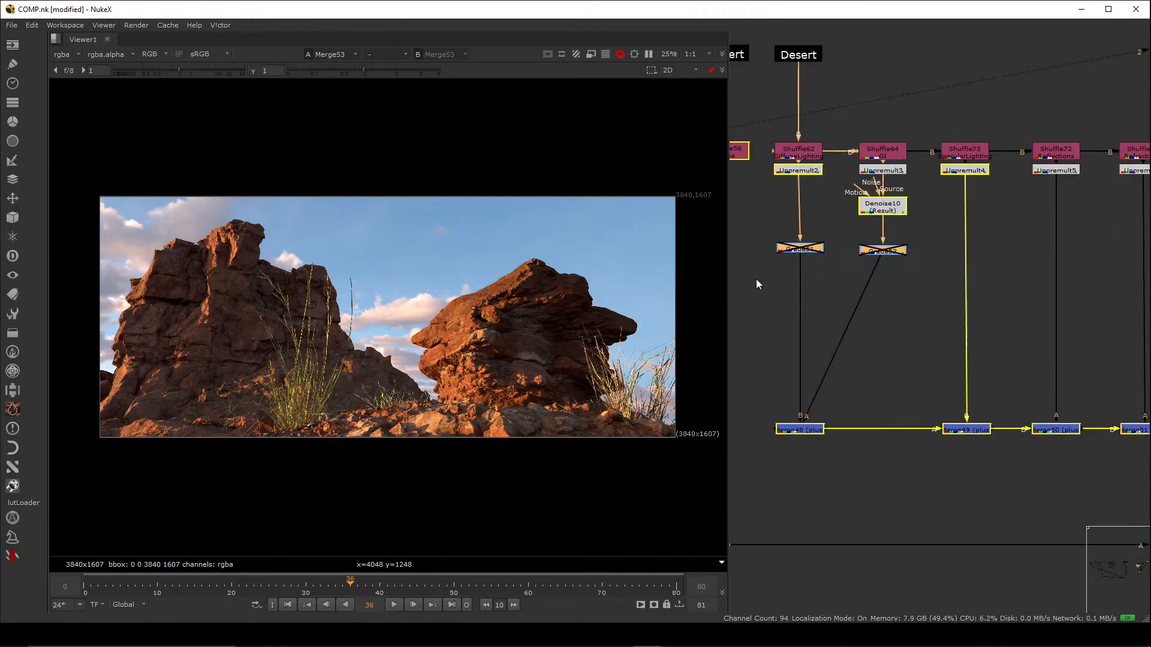
- Compare the full-frame Merge53 composite, with both pass grades disabled, against the original render in Shuffle59
scroll(756, 279, down, 2)
scroll(857, 336, down, 3)
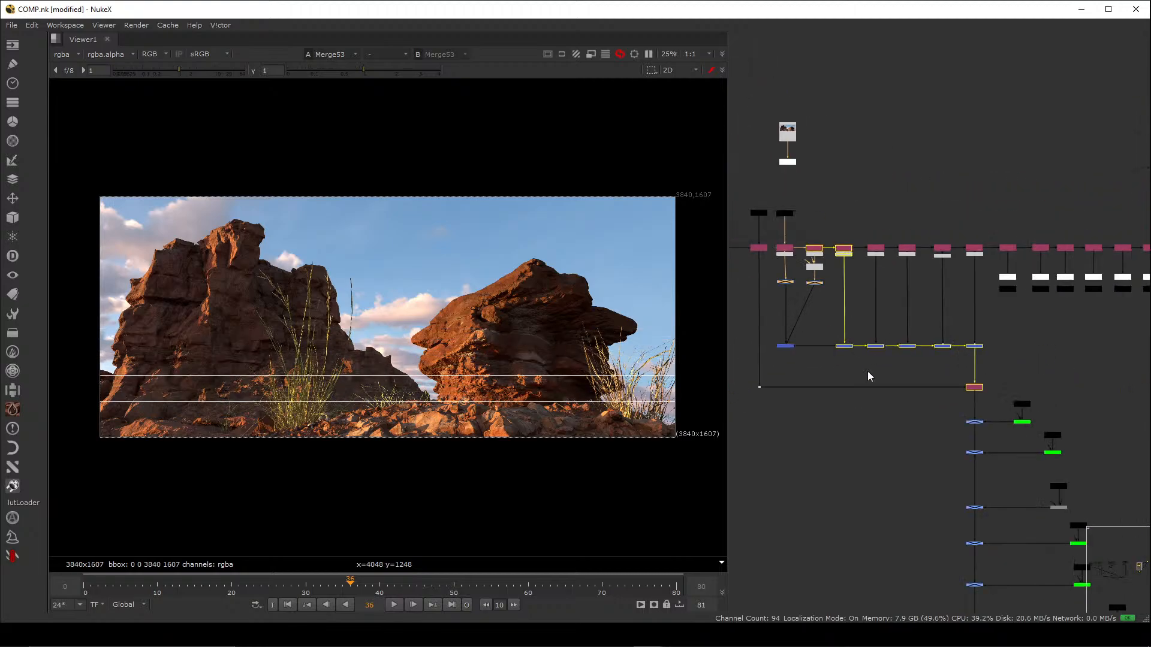
scroll(863, 262, down, 3)
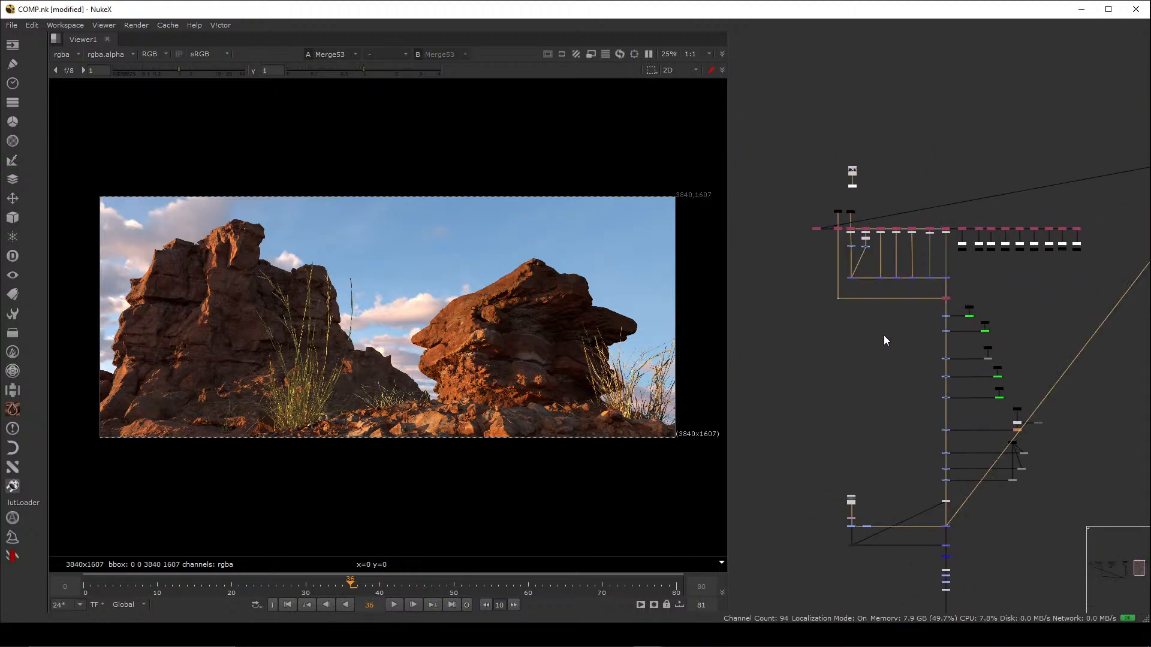
key(1)
key(2)
key(1)
key(2)
key(1)
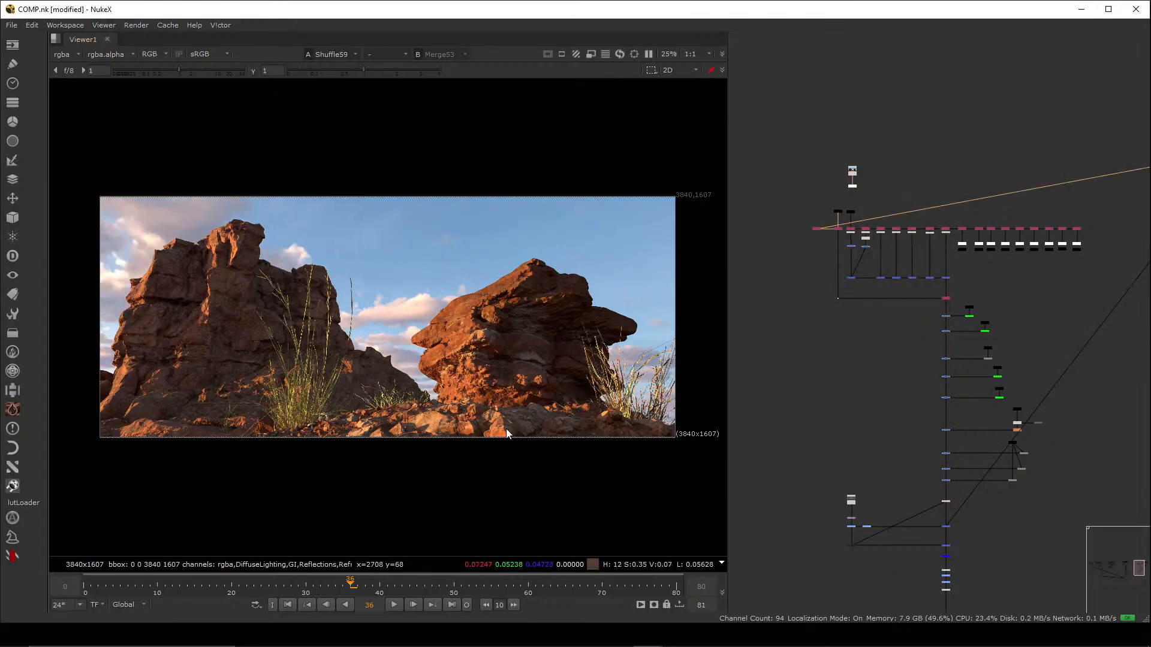
- Enlarge the foreground rocks in the viewer and compare Merge53 with Shuffle59 in close-up
scroll(539, 424, up, 5)
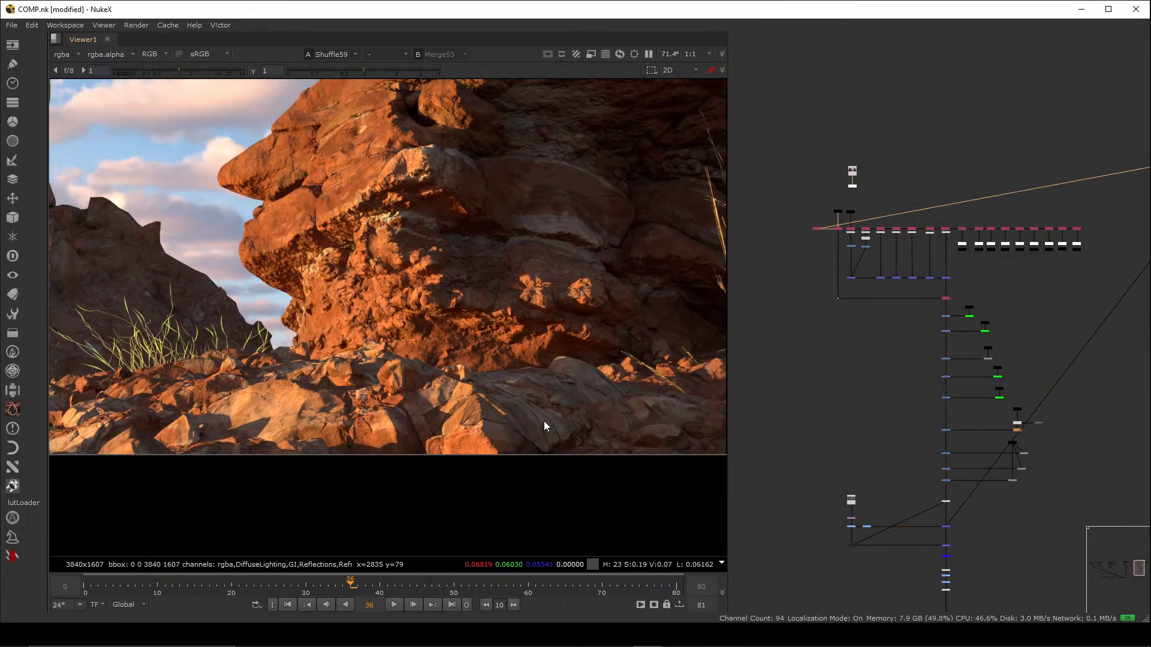
key(2)
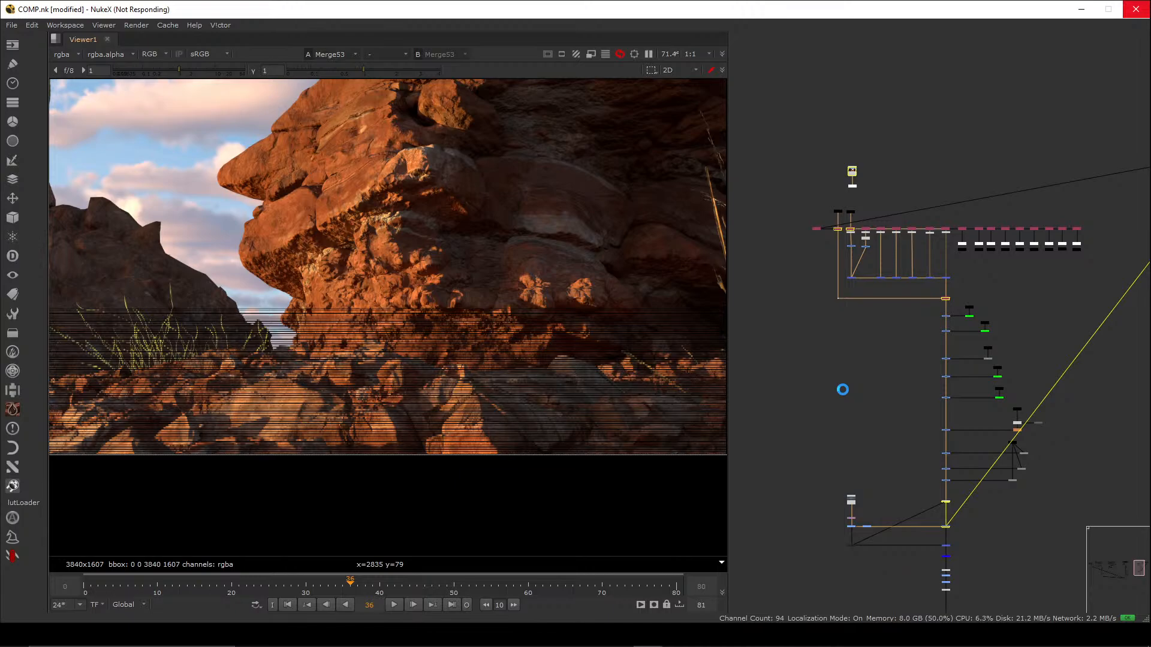
click(843, 393)
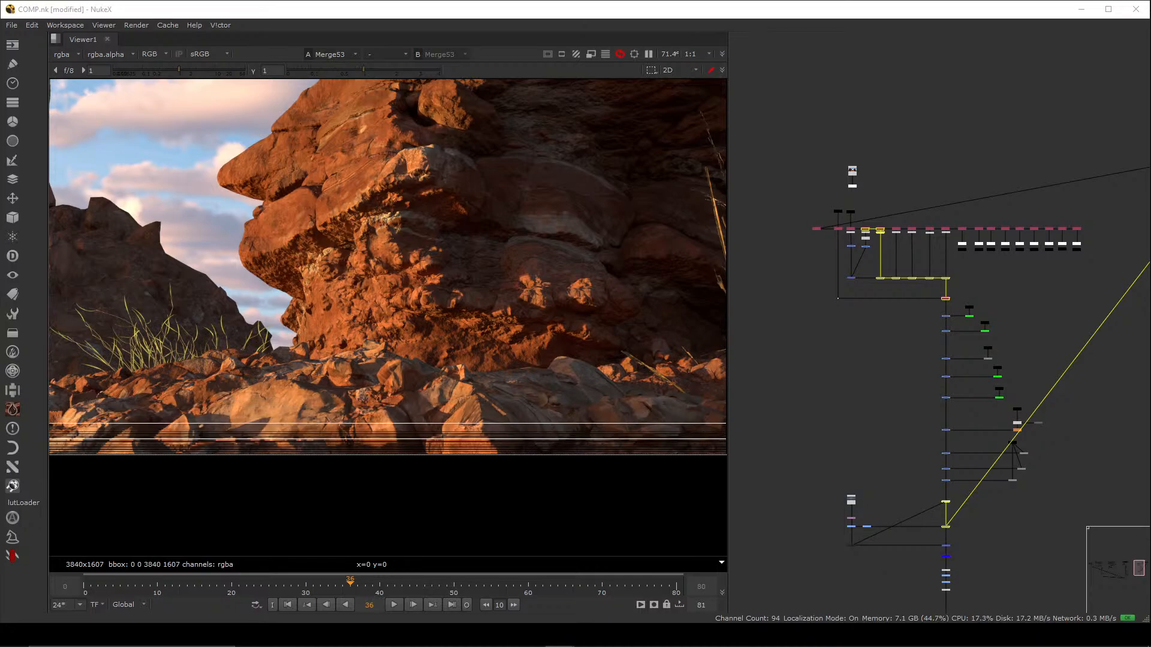
key(1)
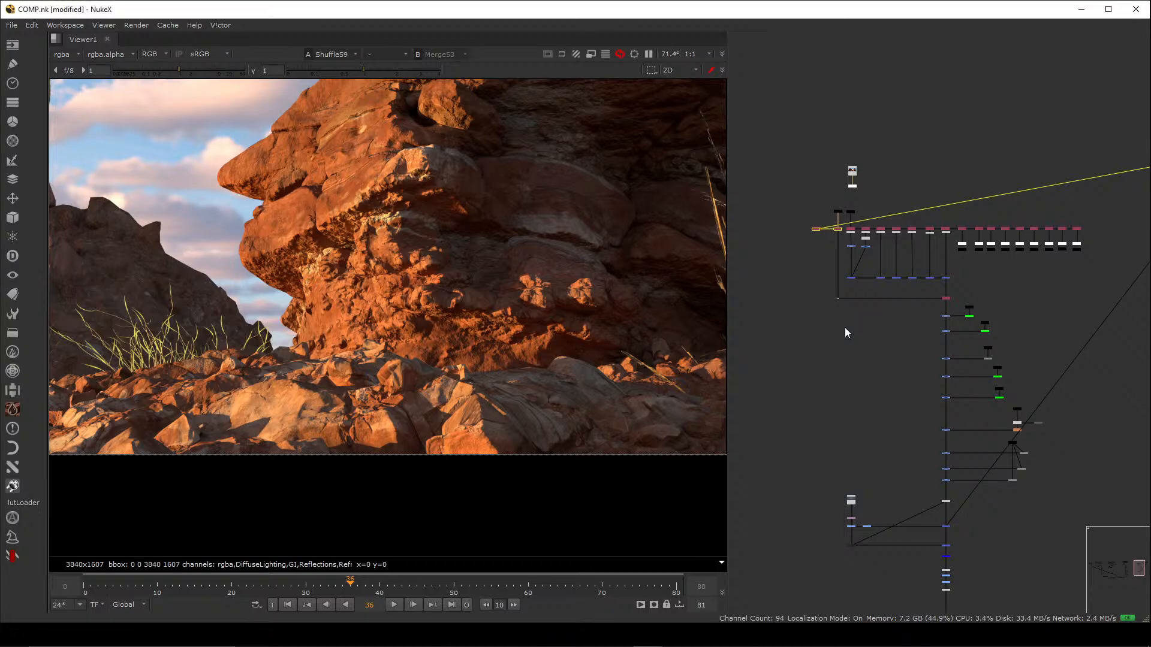
scroll(845, 332, down, 2)
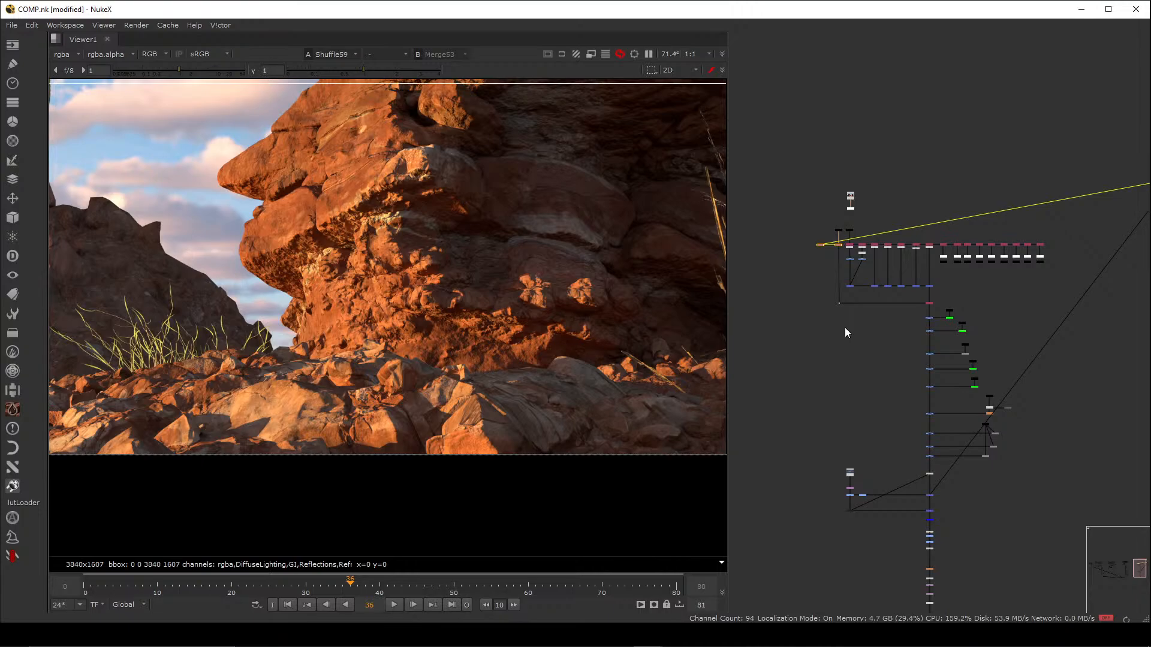
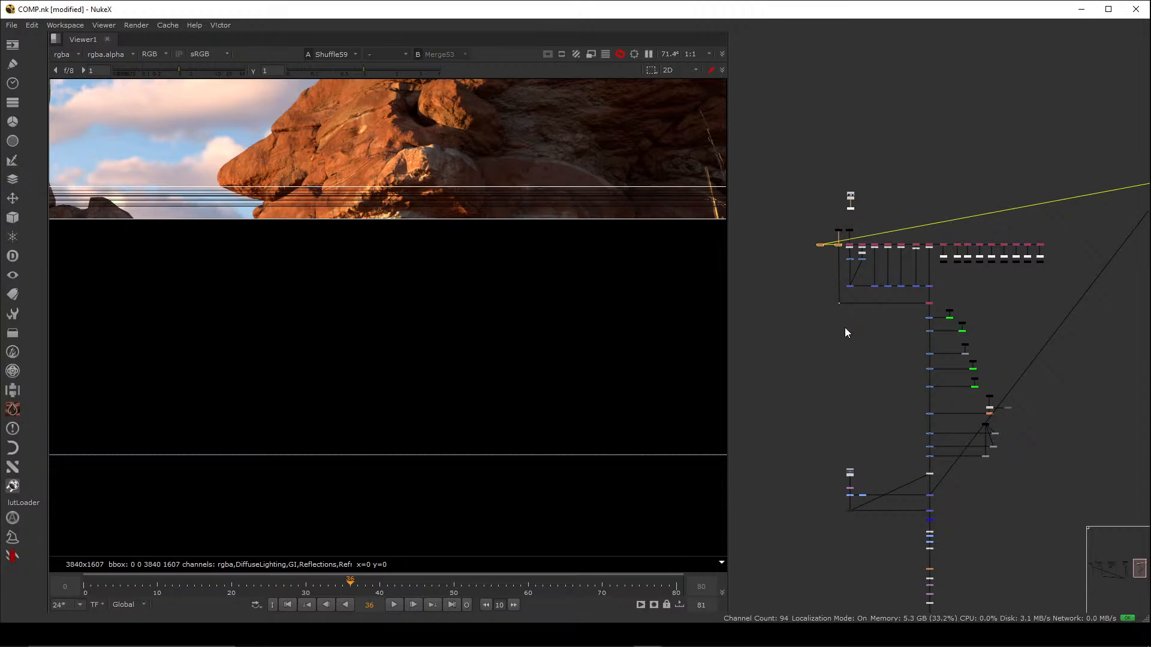
- Find the sky merge on the main branch of the node graph and view the Merge53 composite
scroll(855, 324, down, 5)
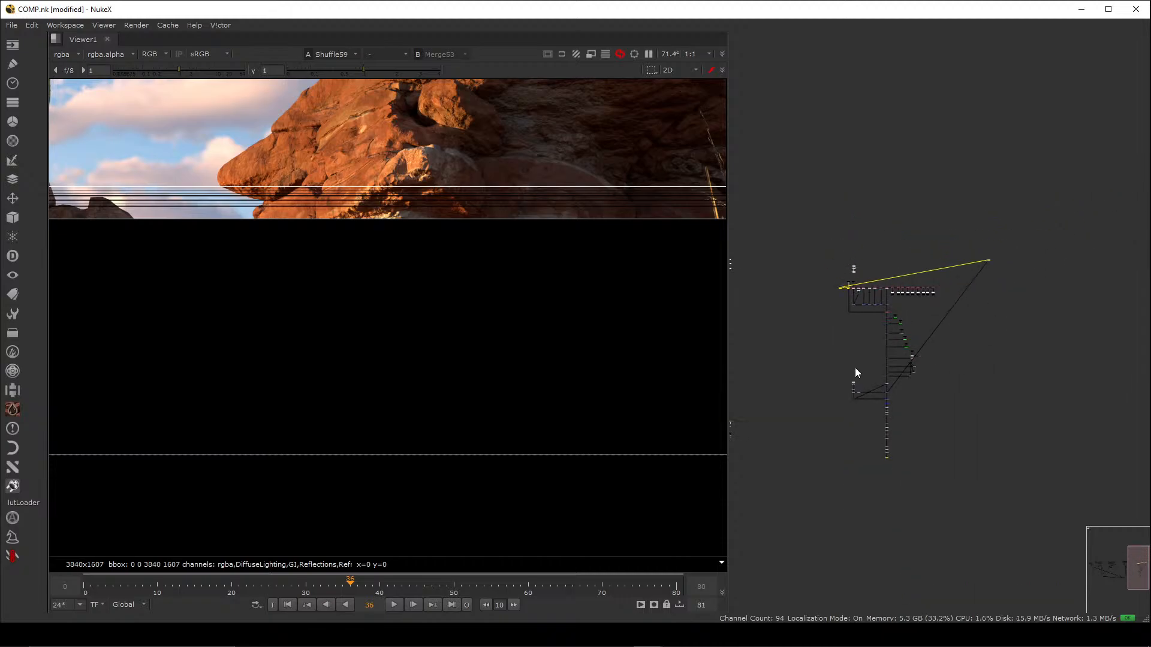
scroll(896, 331, up, 8)
scroll(895, 331, up, 3)
click(944, 324)
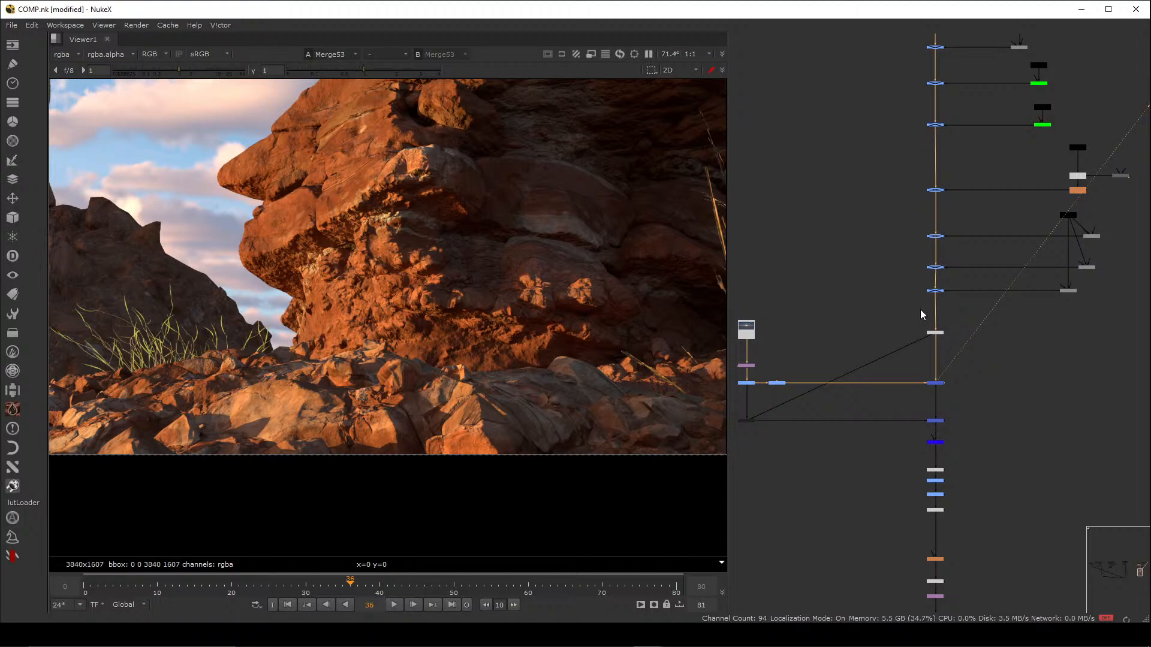
- Return to Shuffle59 in the node graph and alternate between it and Merge53 to compare the close-up rock detail
scroll(889, 260, down, 5)
middle_drag(871, 204, 897, 313)
scroll(850, 232, up, 8)
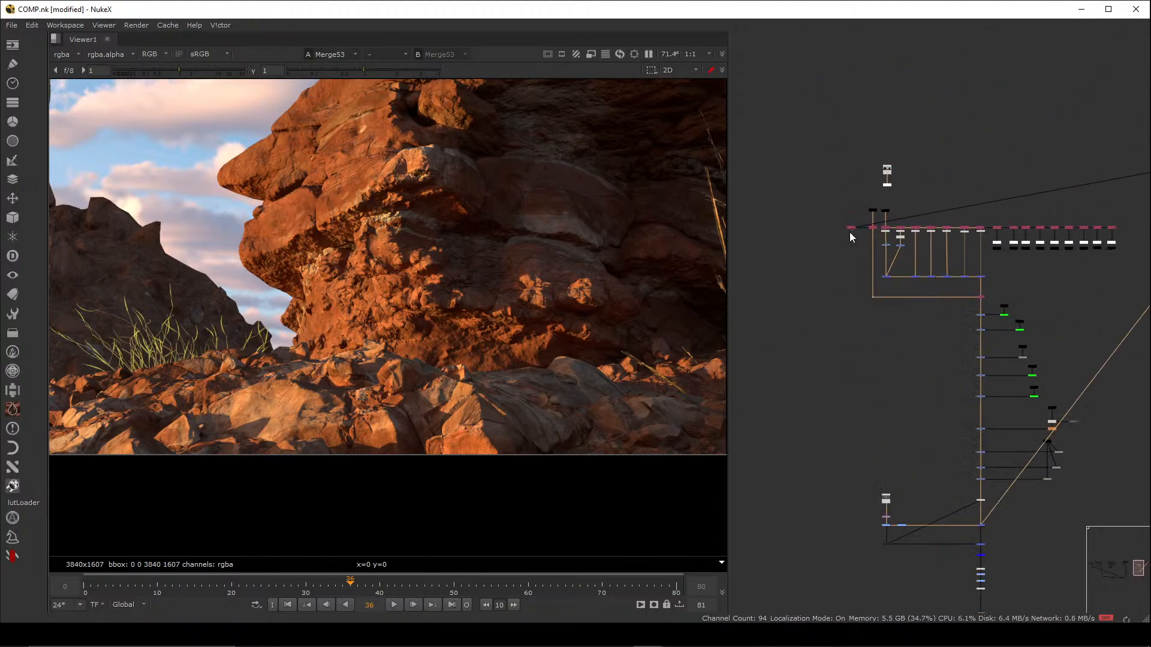
key(2)
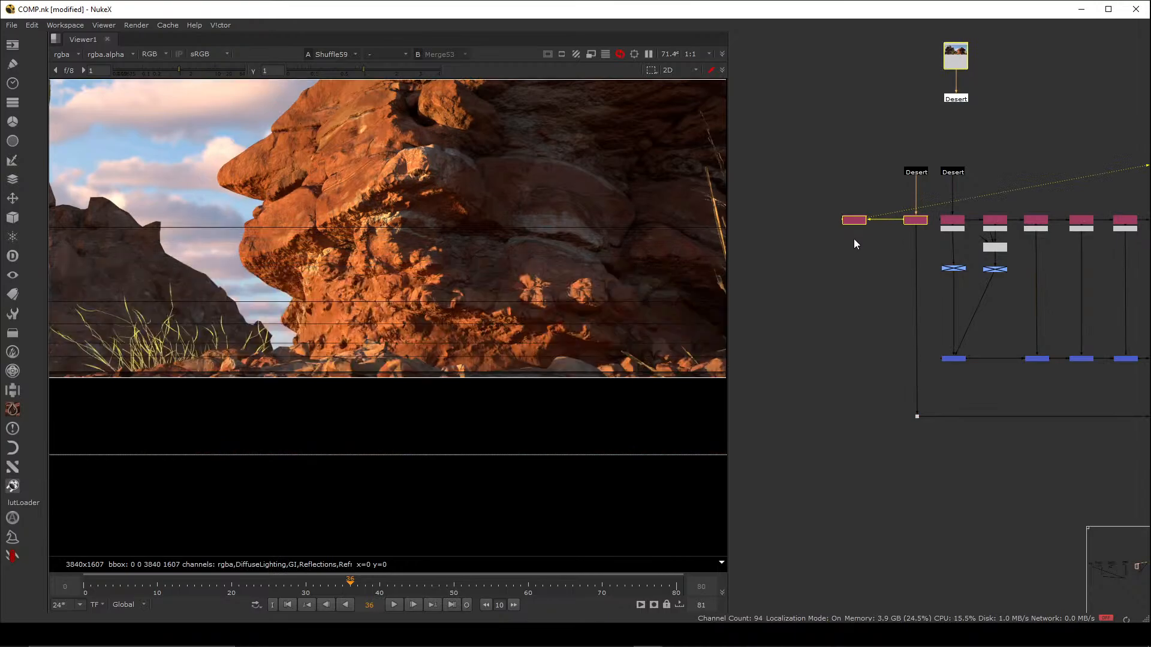
key(1)
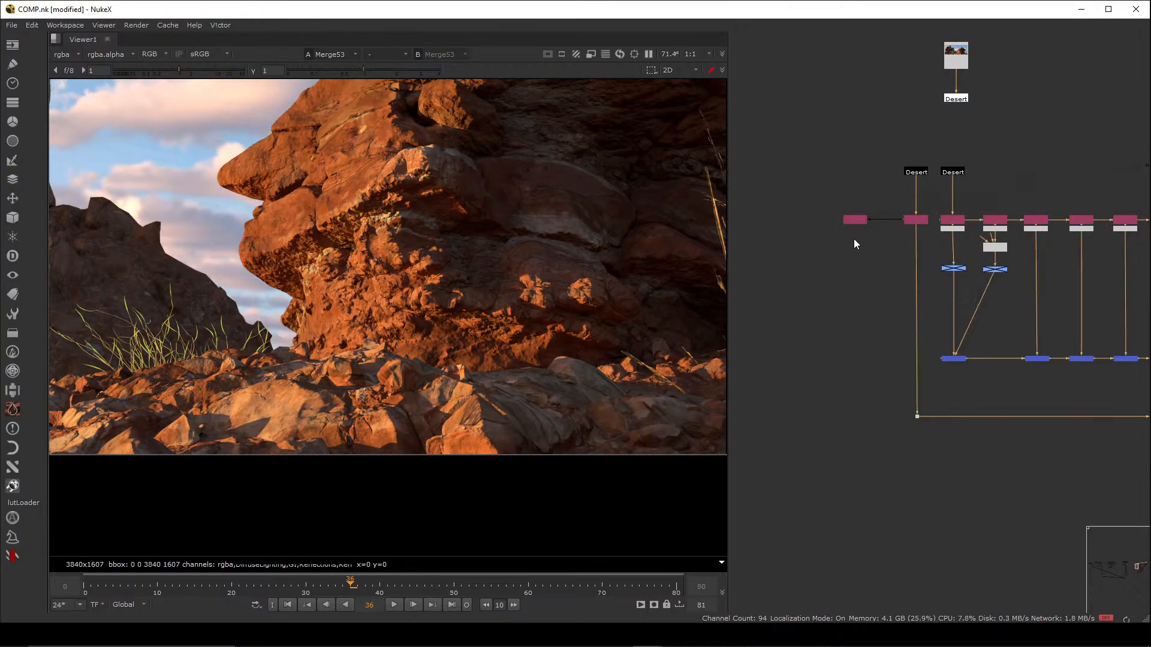
key(2)
key(1)
key(2)
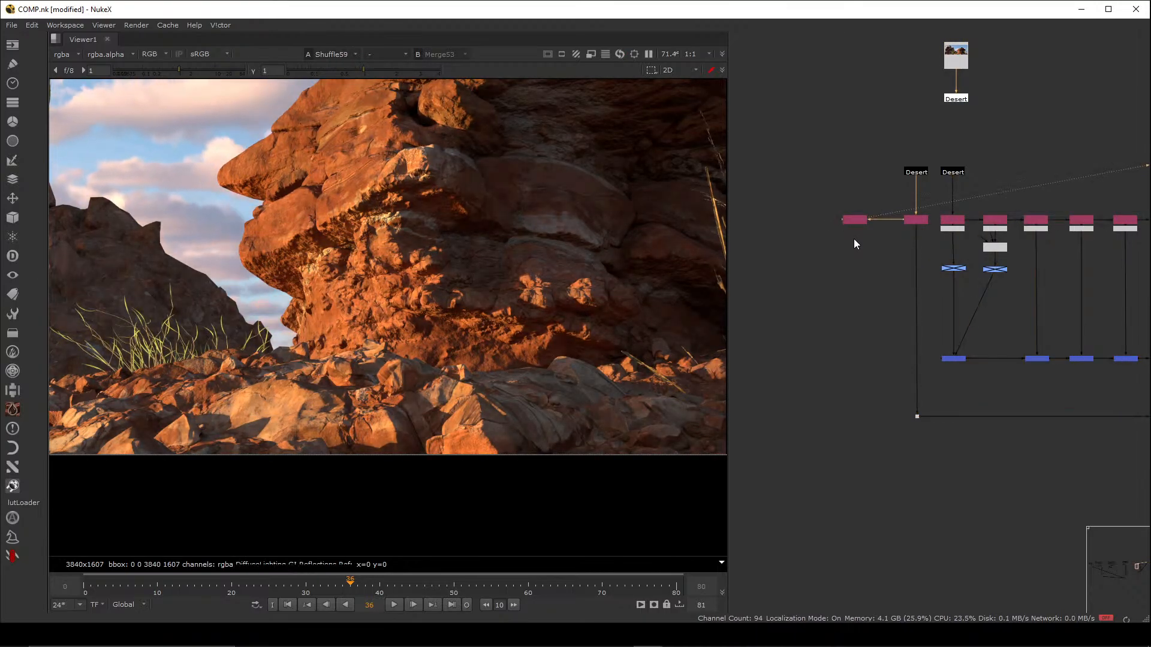
key(1)
key(2)
key(1)
key(2)
key(1)
- Follow the node graph from the merged passes down through the disabled masked grades to the sky background branch
middle_drag(1038, 336, 868, 329)
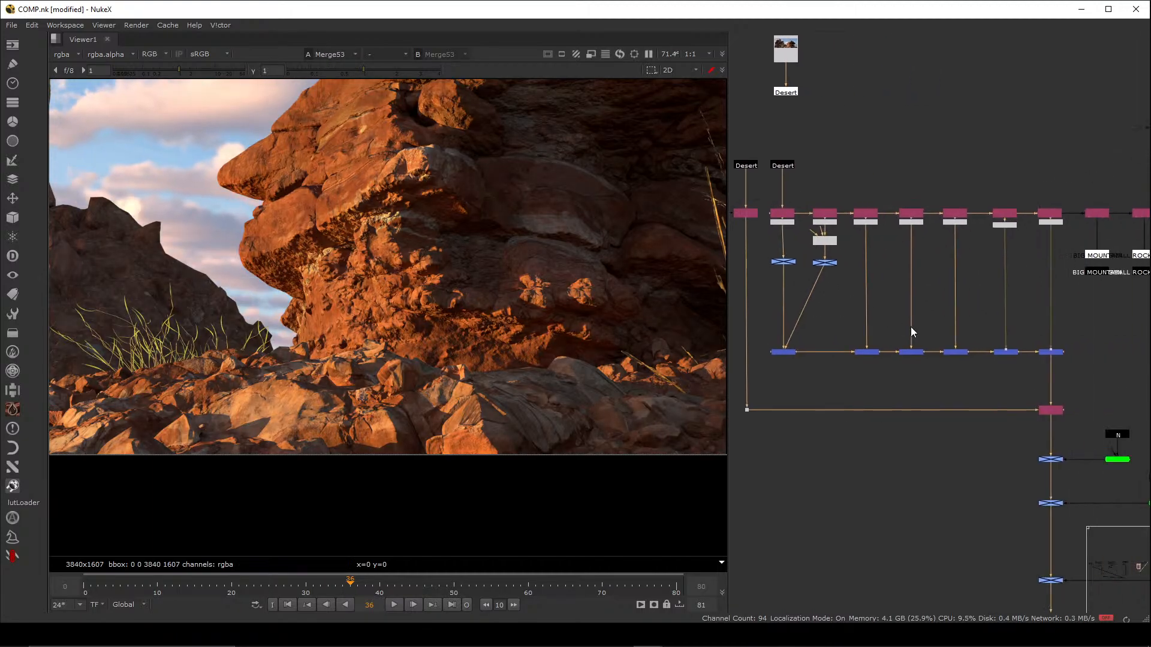
middle_drag(1000, 347, 940, 290)
scroll(927, 386, up, 1)
scroll(931, 396, down, 4)
middle_drag(939, 390, 941, 290)
middle_drag(950, 385, 929, 236)
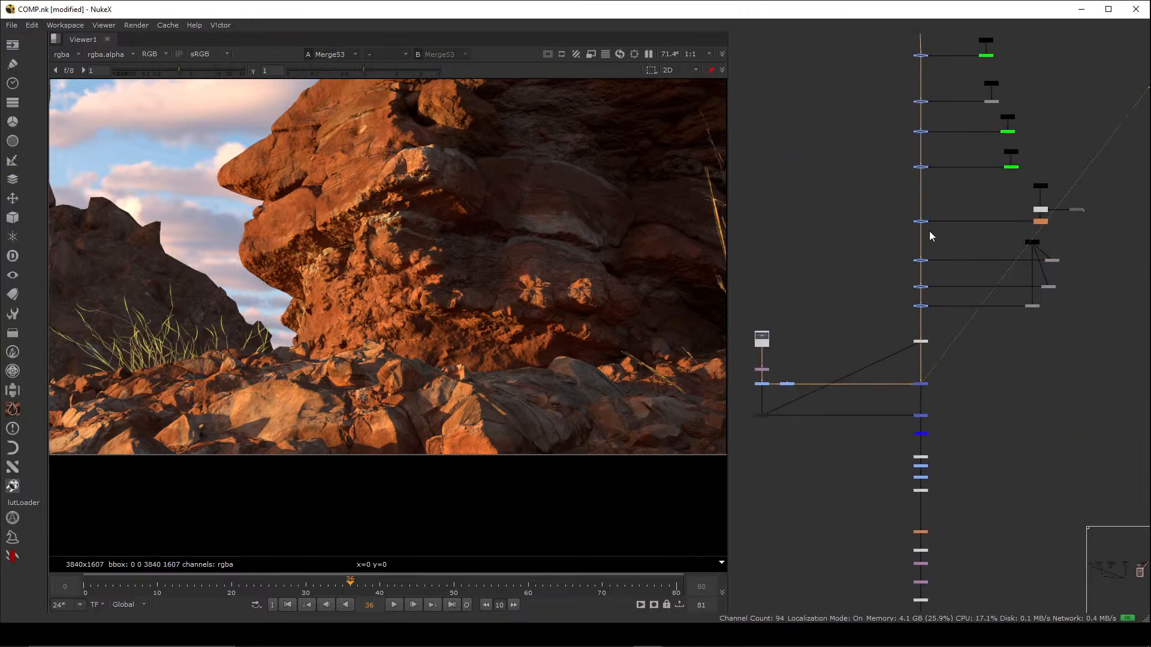
scroll(922, 336, up, 2)
scroll(921, 325, down, 2)
scroll(840, 336, up, 5)
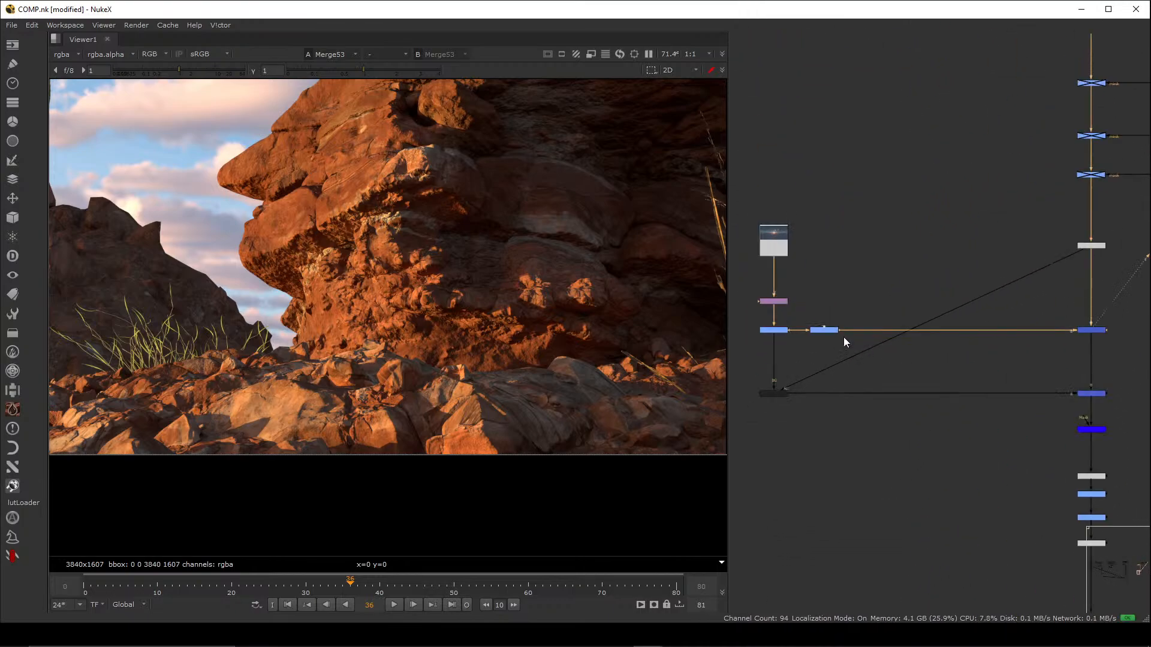
scroll(1008, 272, down, 5)
scroll(935, 341, up, 2)
scroll(933, 392, down, 2)
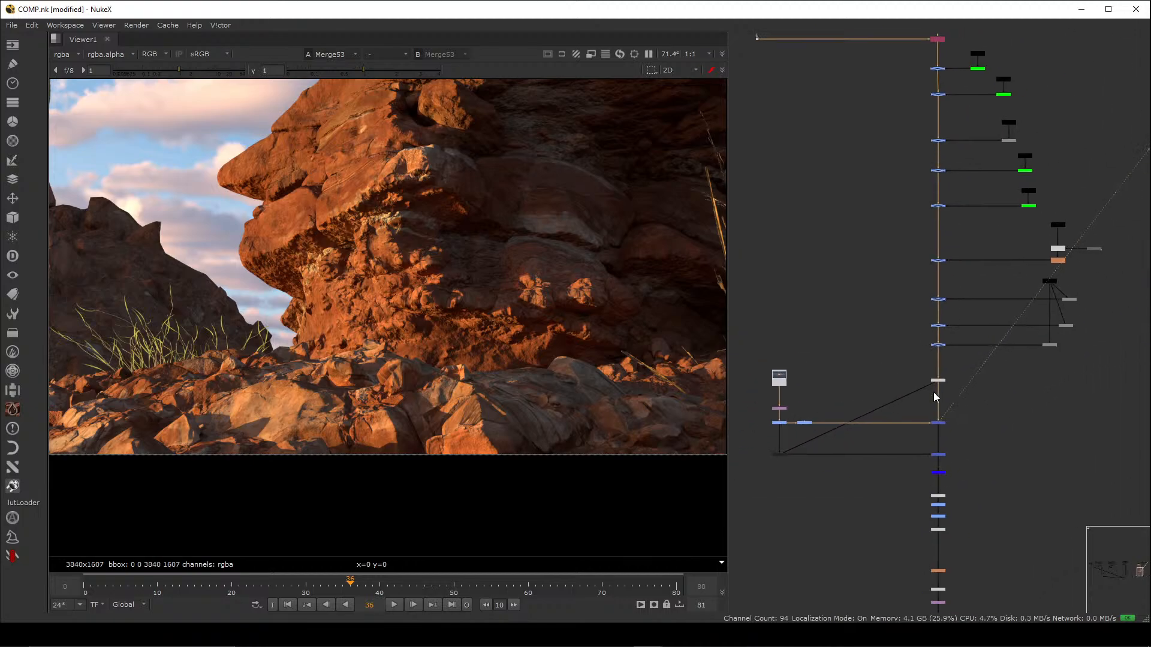
- Go back up to the Shadows pass and select the Unpremult7 node under Shuffle74
scroll(959, 359, up, 3)
middle_drag(834, 170, 900, 319)
mouse_move(906, 157)
middle_down()
mouse_move(912, 297)
mouse_move(940, 248)
mouse_move(974, 327)
middle_up()
scroll(916, 210, up, 6)
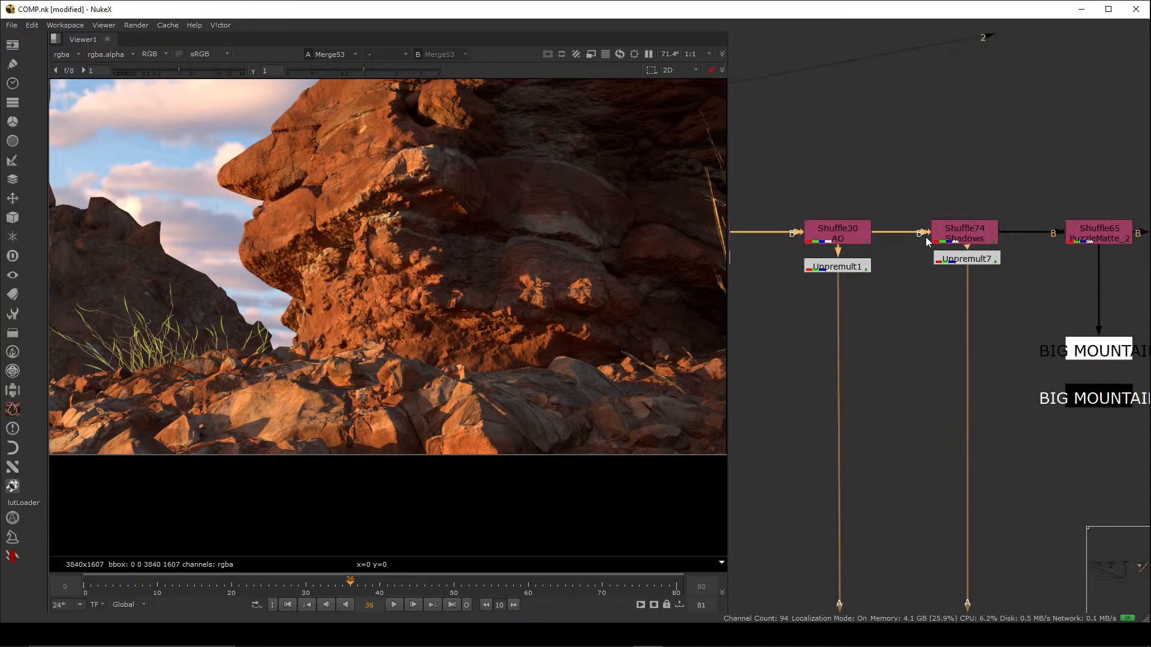
click(973, 256)
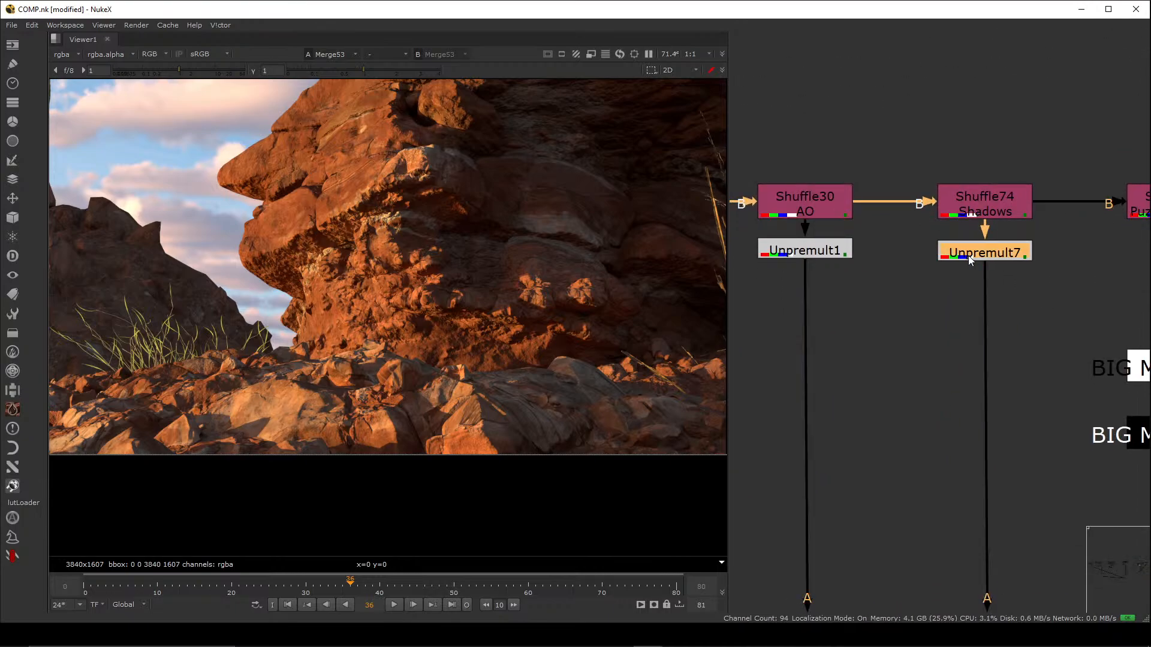
- Review the row of shuffled passes, their Unpremult nodes and the plus and multiply merges leading to Copy3
scroll(968, 258, down, 3)
middle_drag(861, 290, 1125, 271)
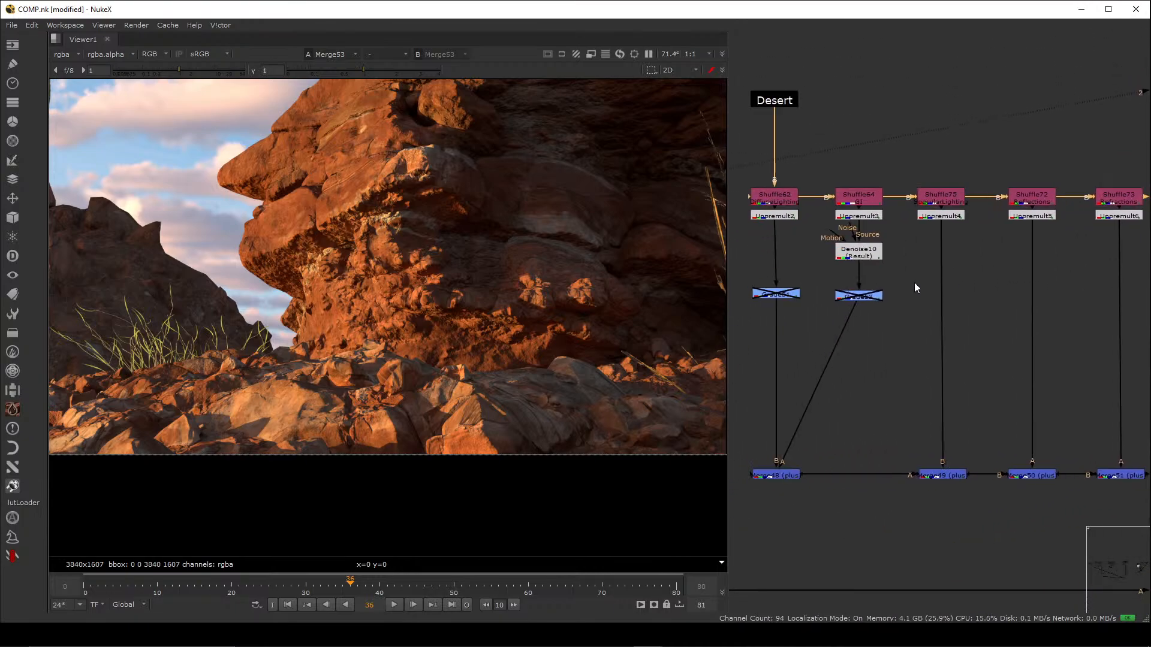
middle_drag(920, 280, 979, 262)
scroll(979, 263, down, 5)
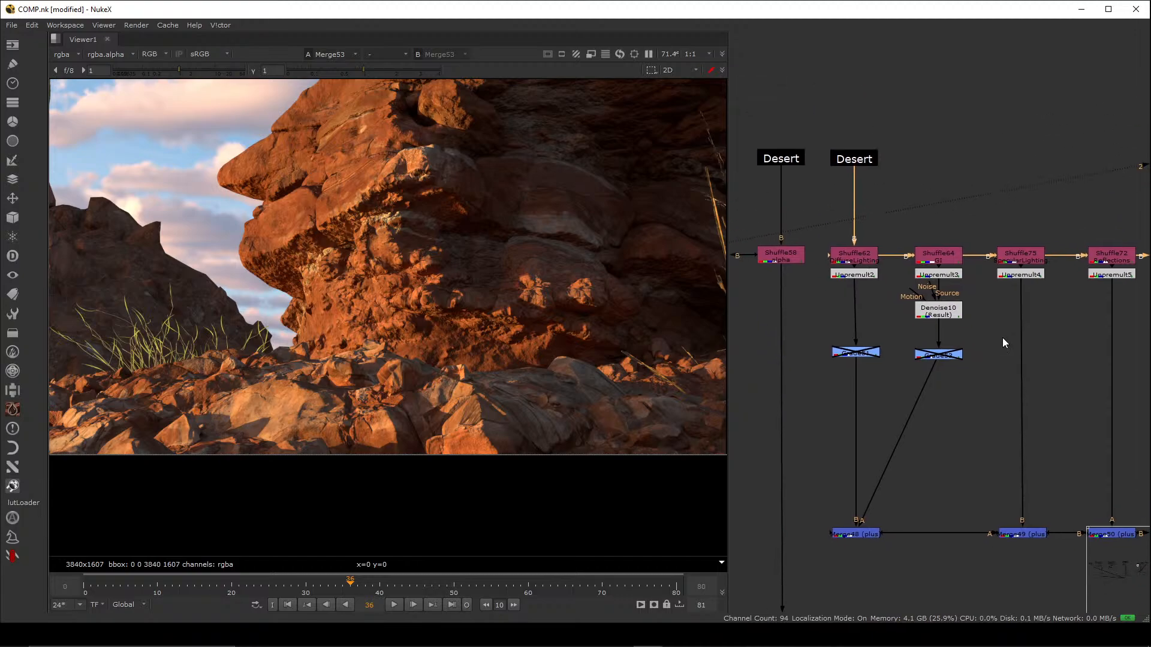
scroll(971, 288, down, 1)
middle_drag(1142, 317, 987, 287)
scroll(995, 300, down, 3)
scroll(979, 270, up, 7)
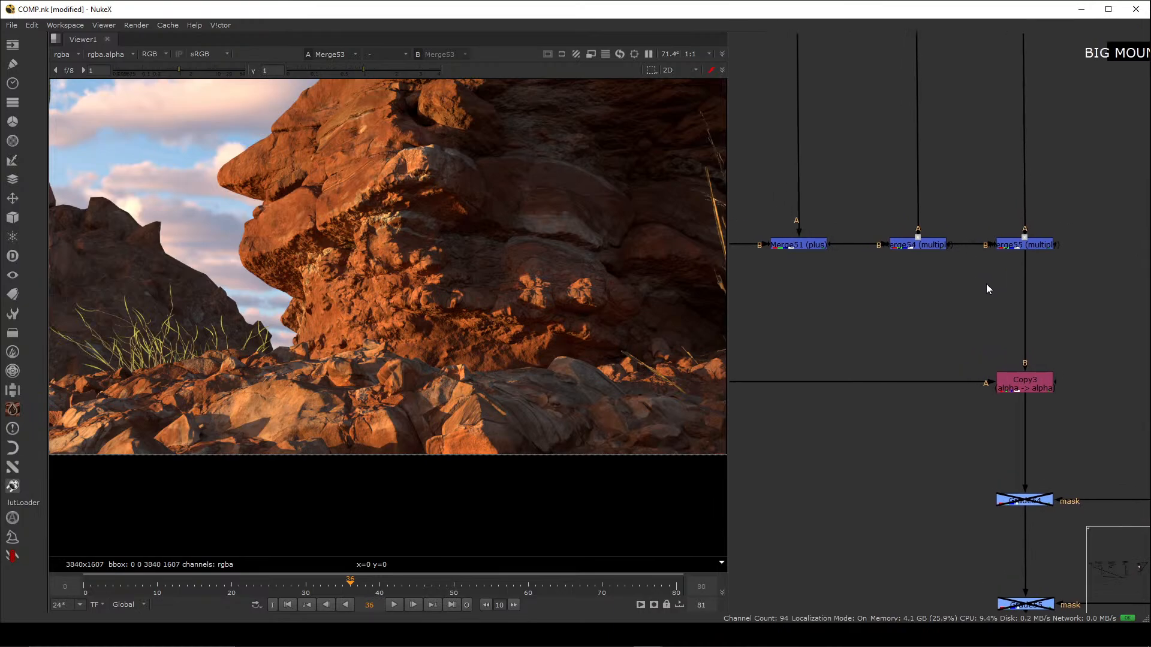
scroll(936, 264, down, 4)
scroll(945, 192, up, 3)
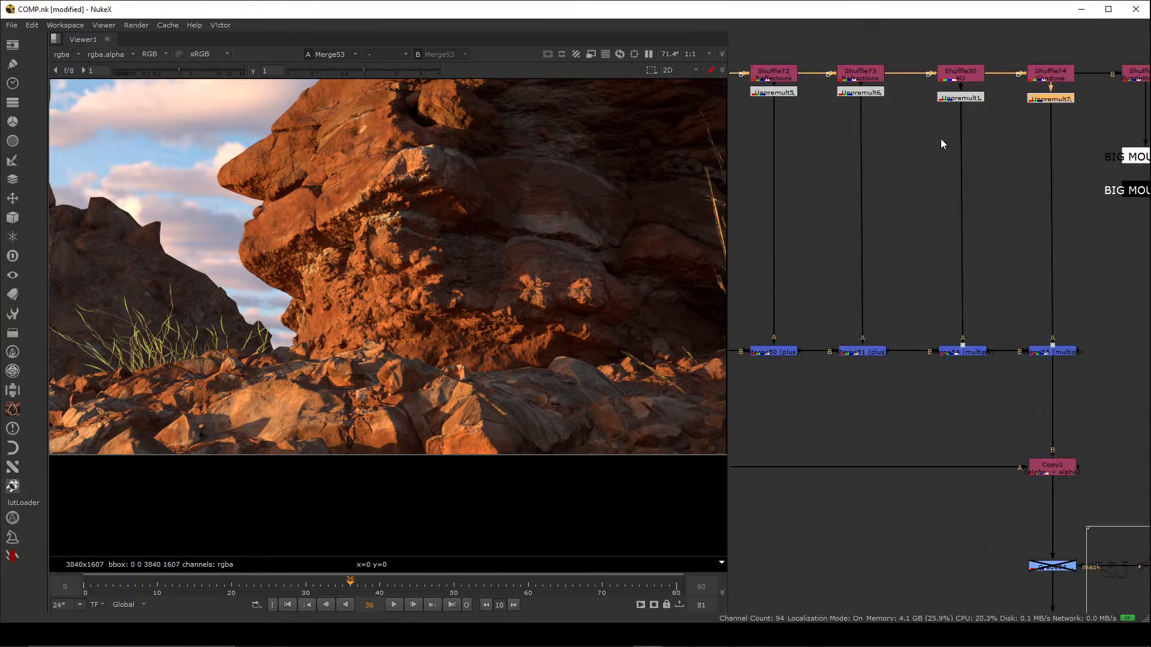
middle_drag(935, 227, 1035, 243)
scroll(1005, 223, down, 5)
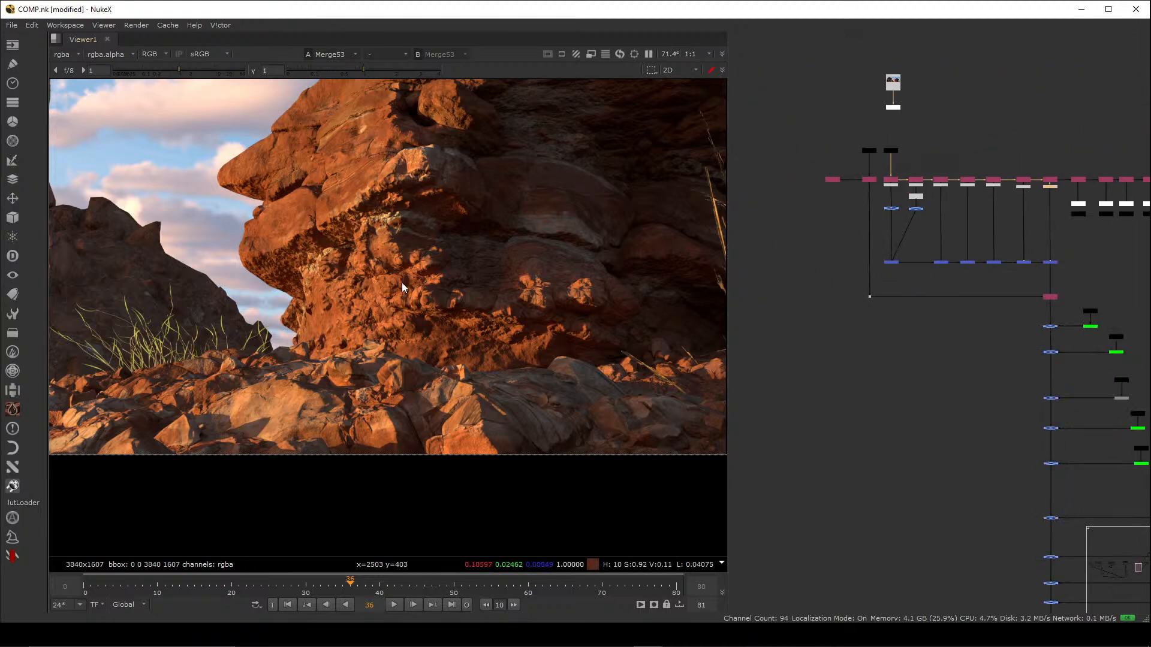
- Fit the full render in view and locate Merge53, where the rock render joins the sky branch
key(f)
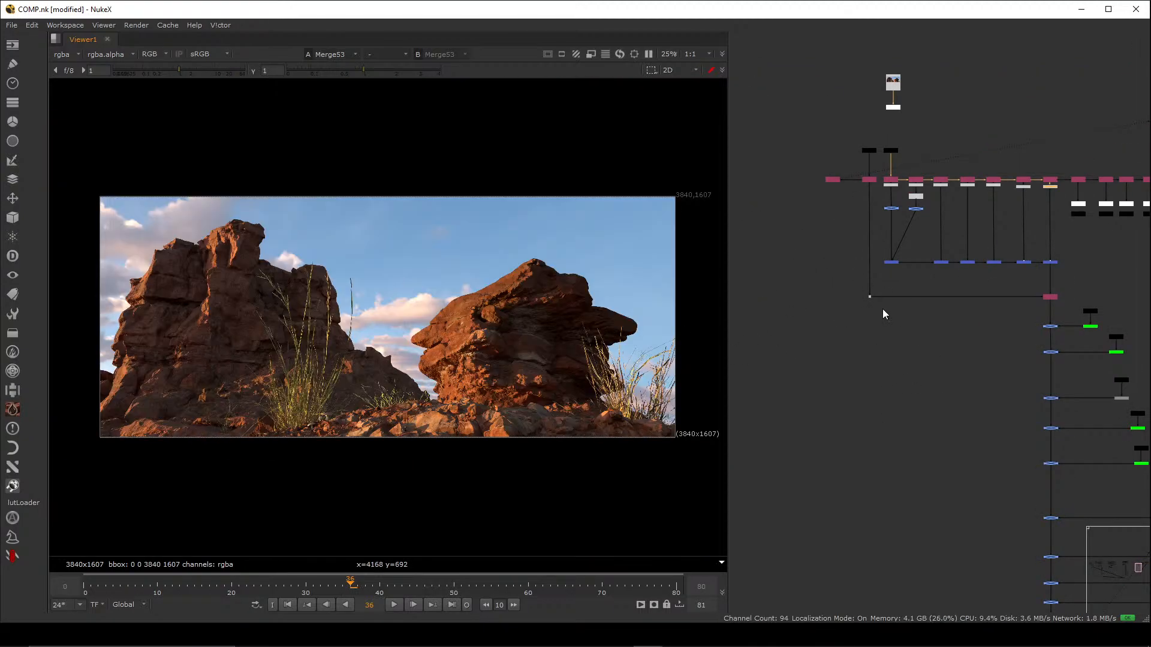
middle_drag(1037, 464, 856, 294)
middle_drag(882, 485, 947, 400)
scroll(915, 417, up, 3)
mouse_move(923, 420)
mouse_down()
mouse_move(856, 447)
mouse_move(926, 429)
mouse_up()
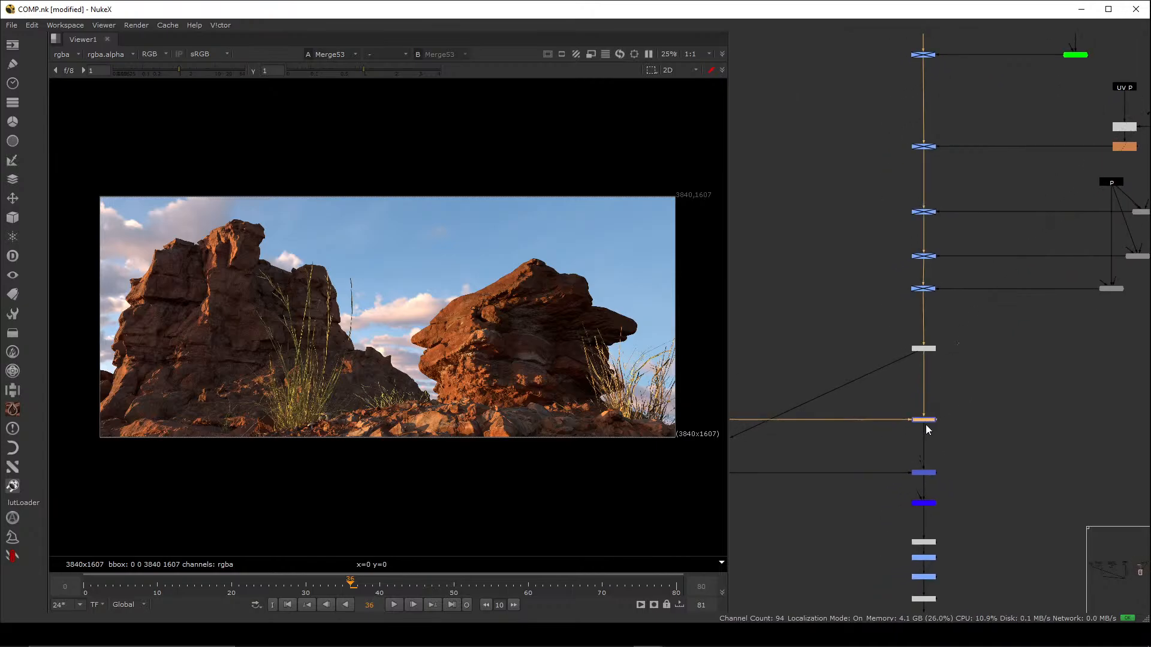
click(854, 445)
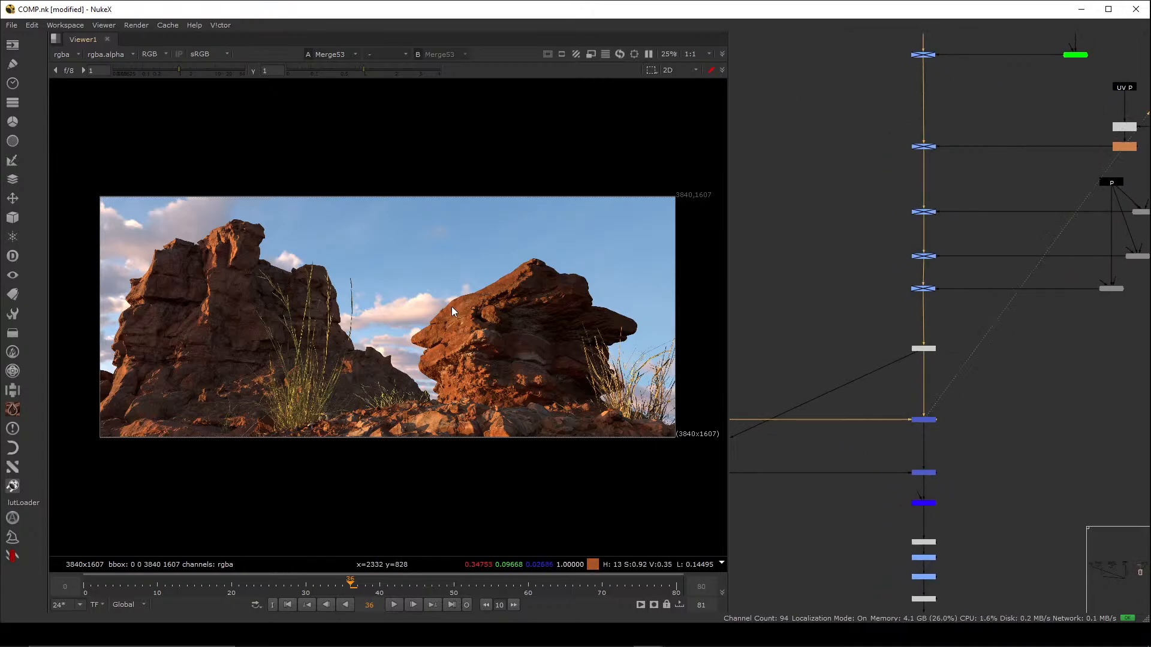
- Inspect the rock's upper edge against the clouds up close in the Merge53 output, and return to the full frame
scroll(455, 306, up, 2)
scroll(459, 305, up, 4)
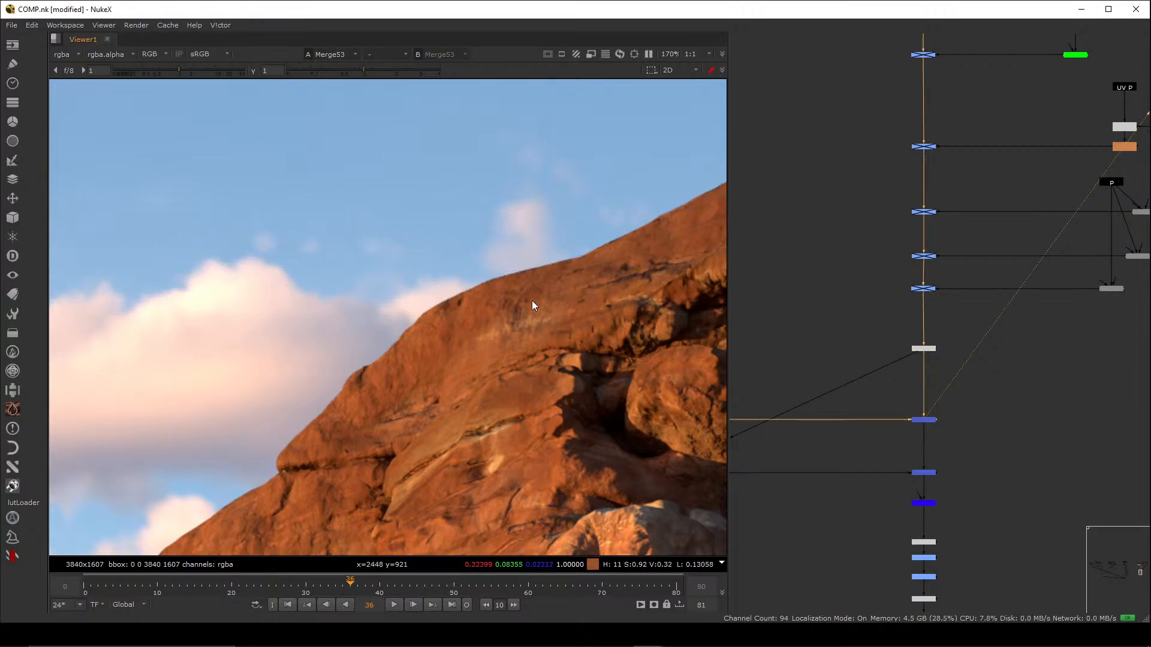
scroll(880, 357, down, 6)
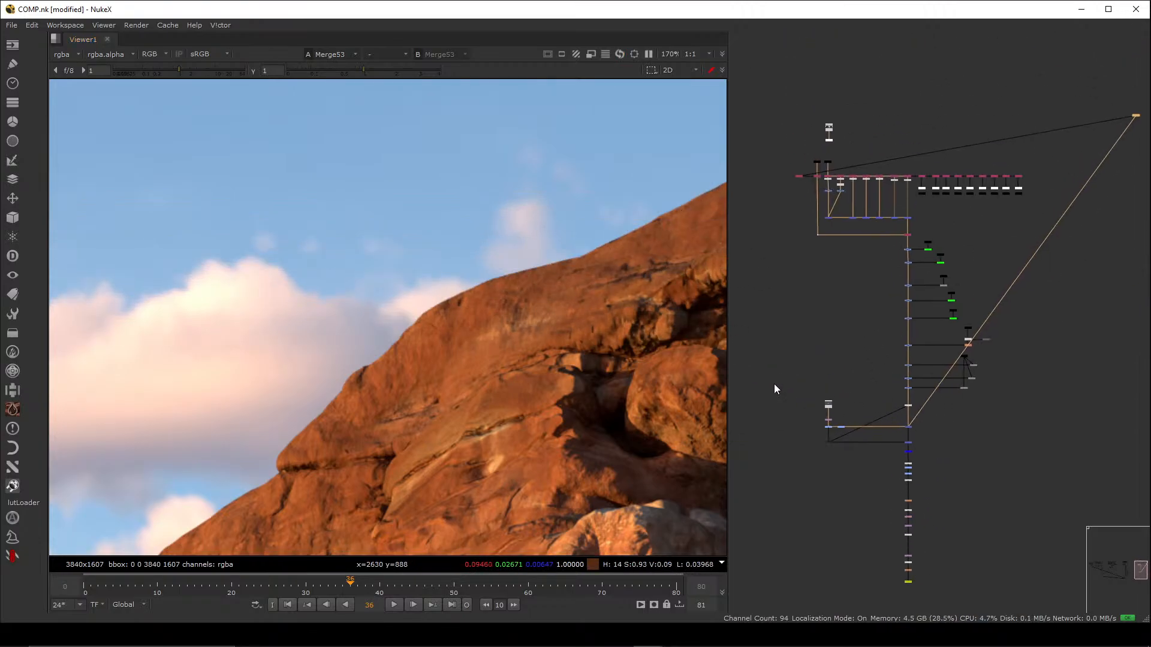
key(f)
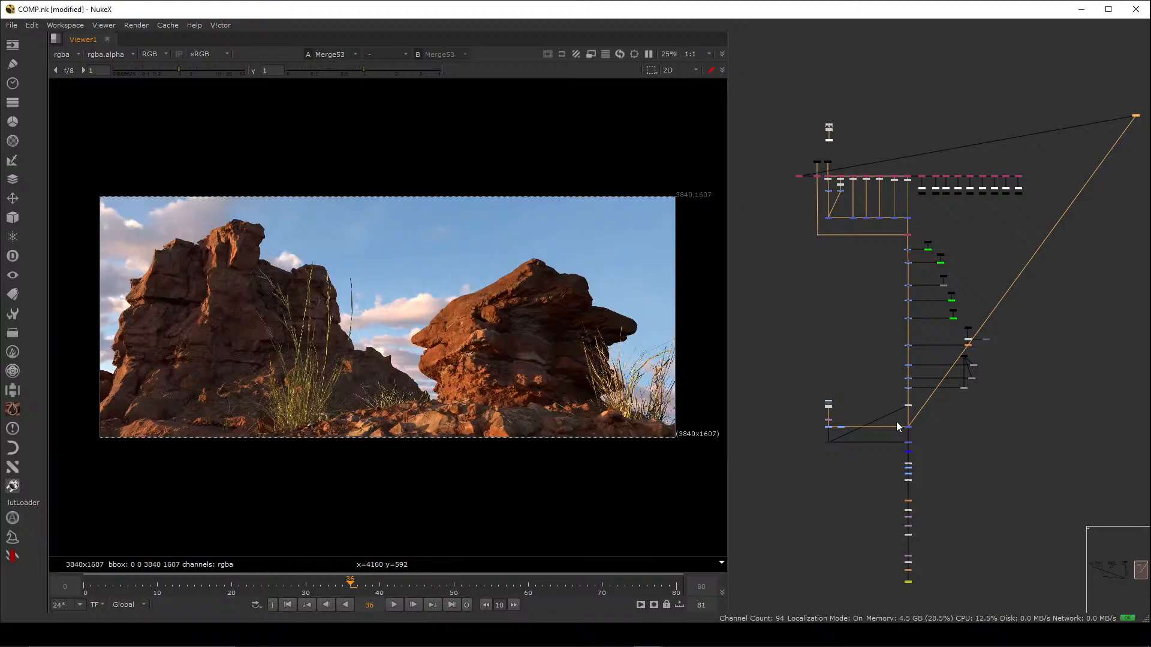
- Review the sky branch from Read10 through SphericalTransform to Grade52, Grade57 and bm_Lightwrap
scroll(905, 427, up, 8)
click(870, 354)
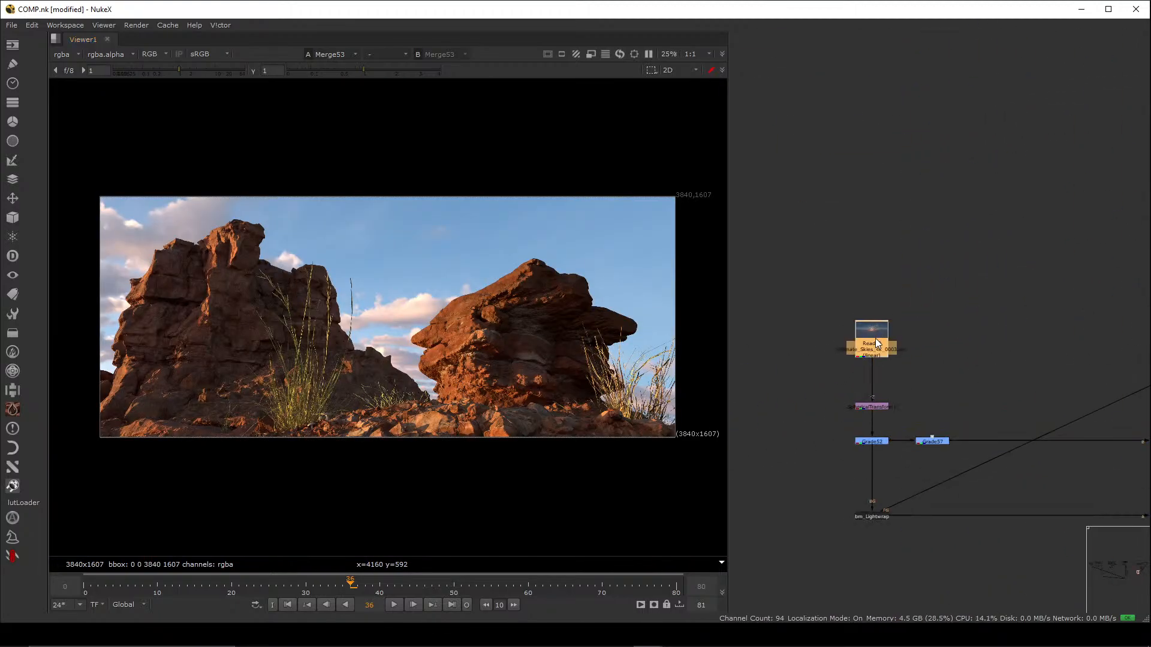
scroll(888, 378, down, 3)
scroll(907, 394, up, 7)
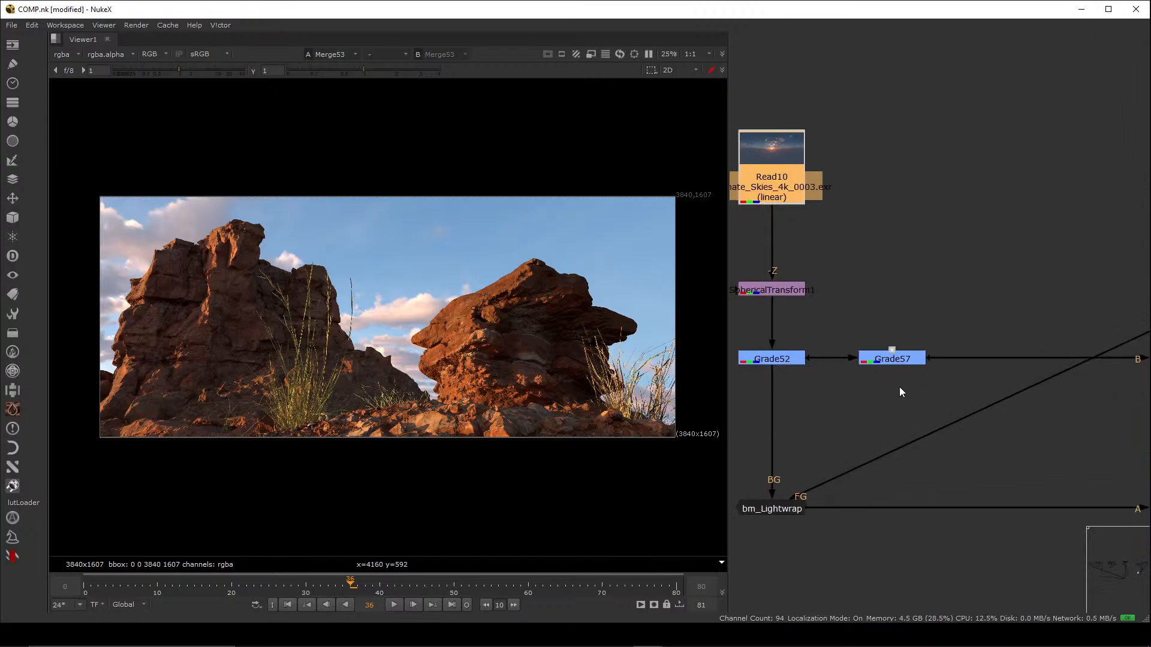
scroll(898, 385, down, 3)
scroll(904, 396, down, 2)
scroll(919, 372, up, 4)
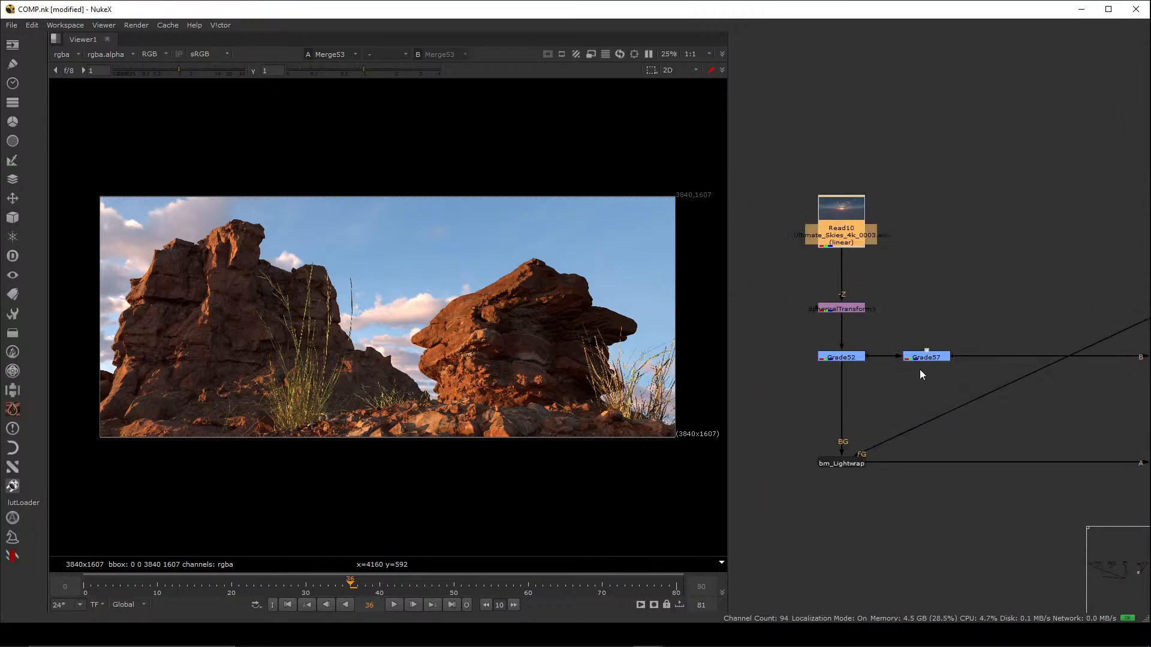
- Disable and re-enable Grade52 and Grade57 together to compare the sky with and without grading
click(939, 358)
drag(938, 357, 929, 357)
drag(990, 334, 759, 396)
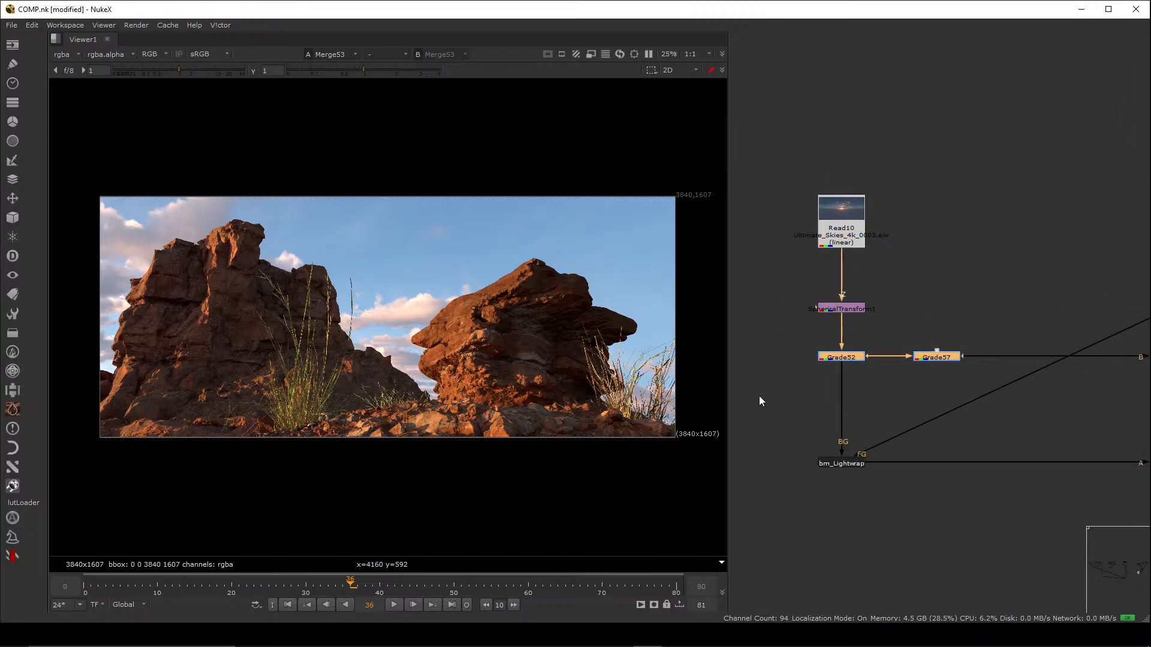
key(d)
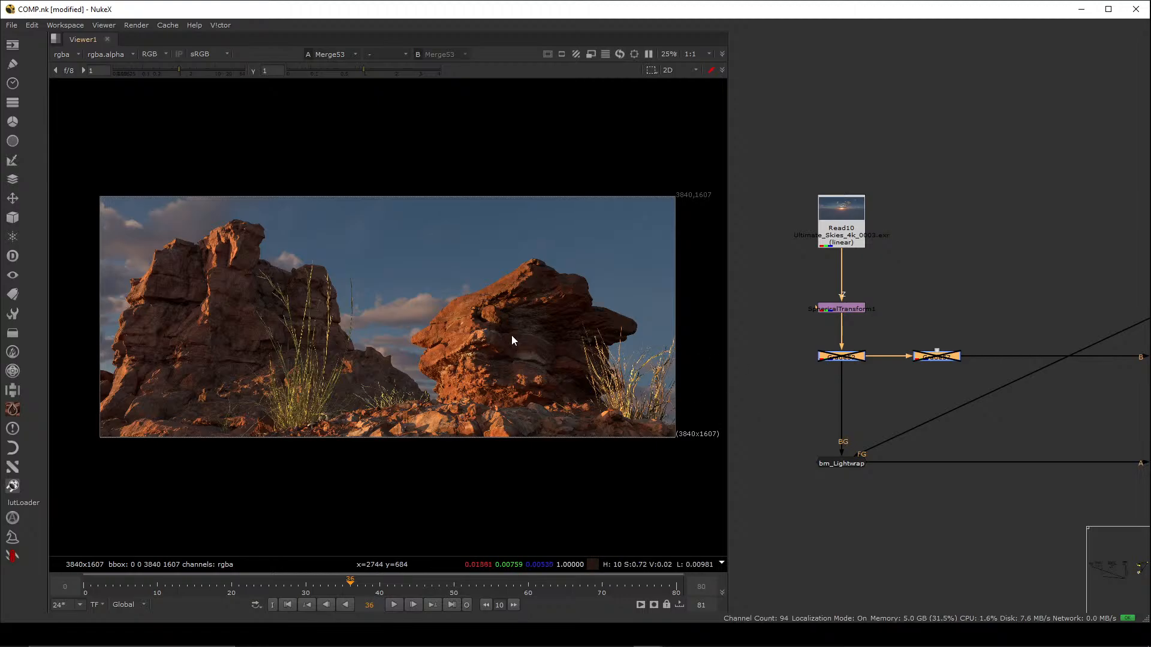
key(d)
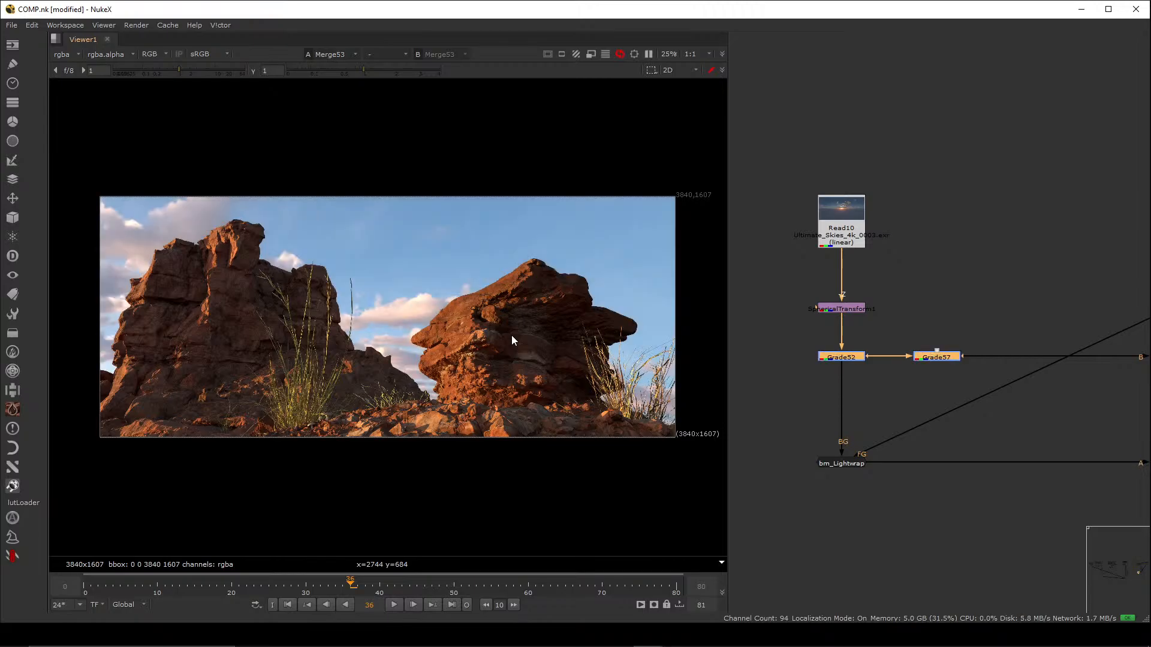
click(814, 373)
- Go back up to the masked grades below Copy3 and view the N stamp feeding the first grade's mask
scroll(973, 343, down, 3)
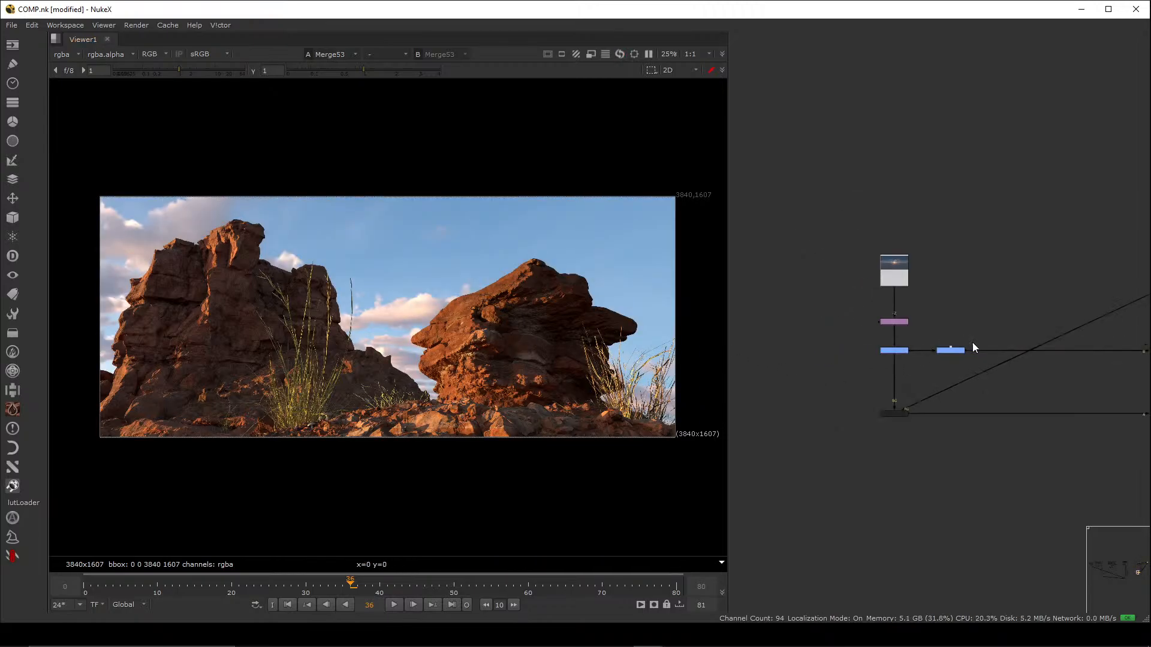
middle_drag(993, 365, 757, 329)
scroll(944, 300, down, 4)
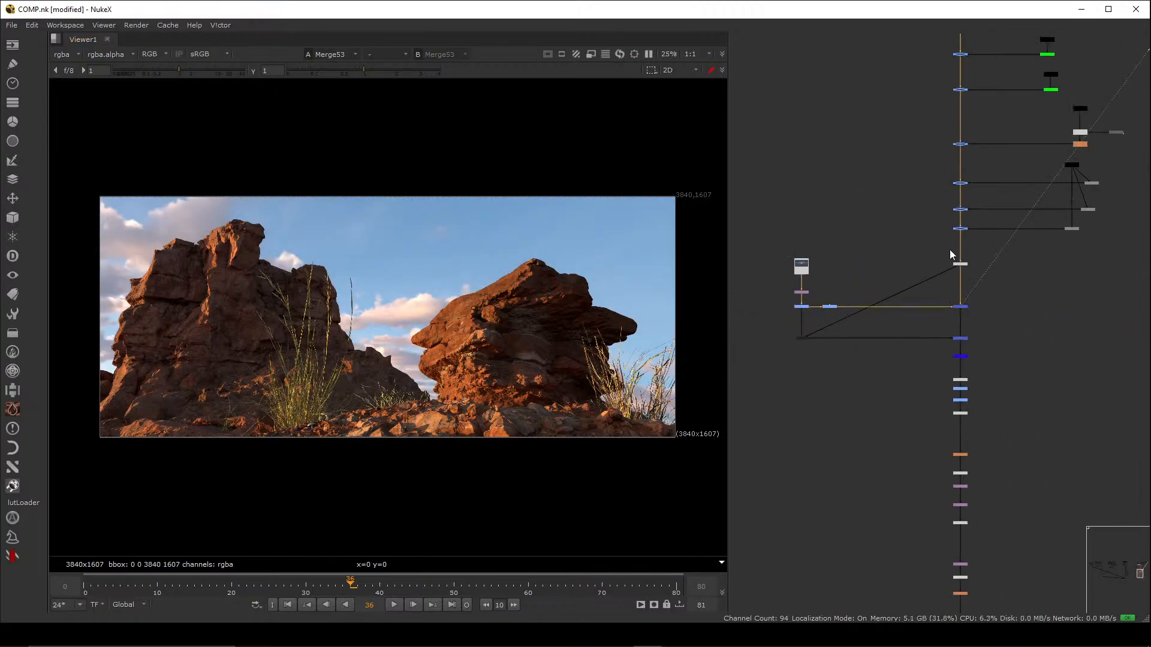
middle_drag(953, 190, 945, 326)
middle_drag(947, 242, 951, 370)
scroll(965, 234, down, 1)
scroll(966, 234, up, 5)
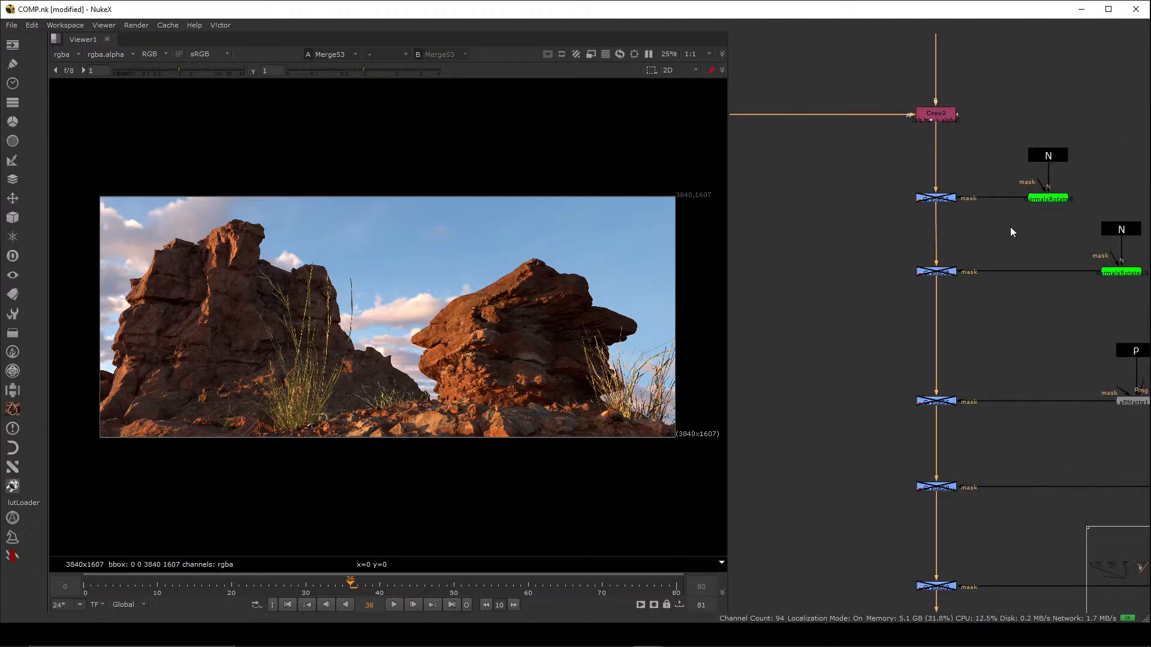
middle_drag(1009, 227, 909, 322)
drag(947, 251, 948, 228)
key(1)
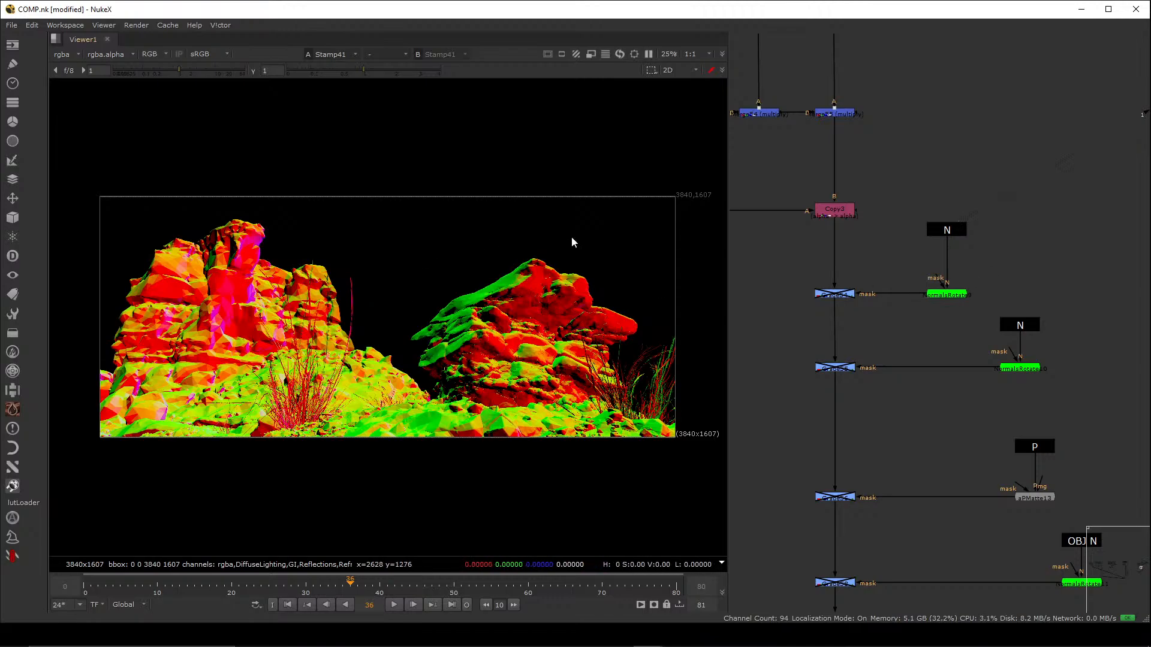
- Examine the N stamp and the NormalsRotate9 node that supply the first grade's mask
scroll(947, 303, up, 5)
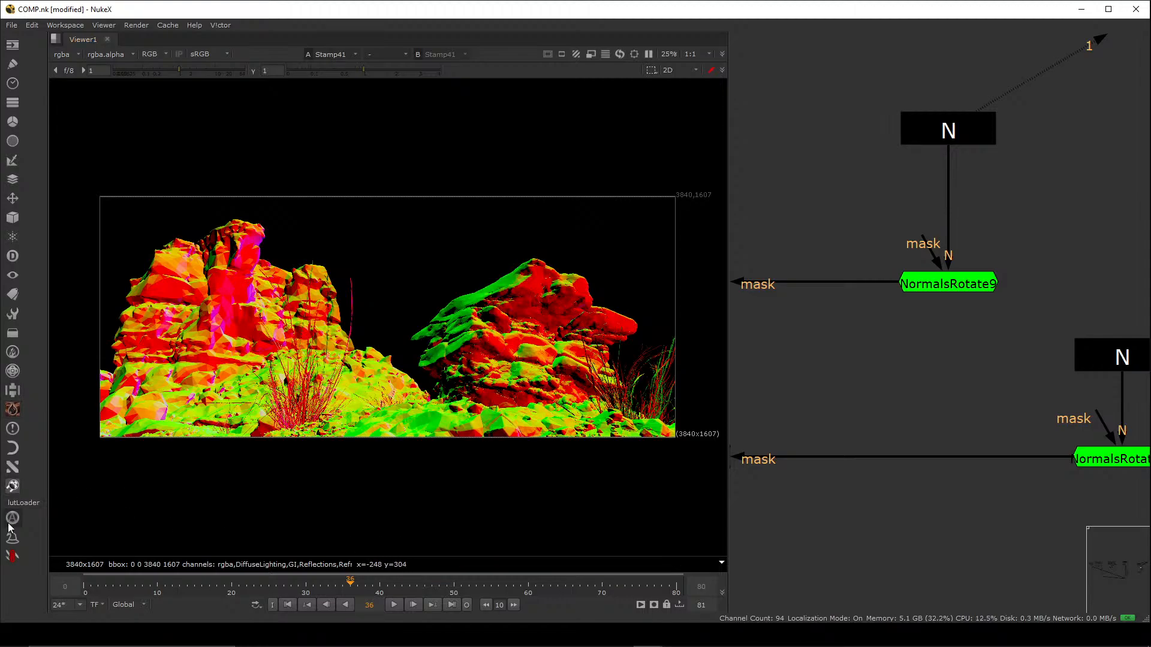
drag(1082, 232, 787, 395)
drag(1055, 224, 767, 359)
click(857, 352)
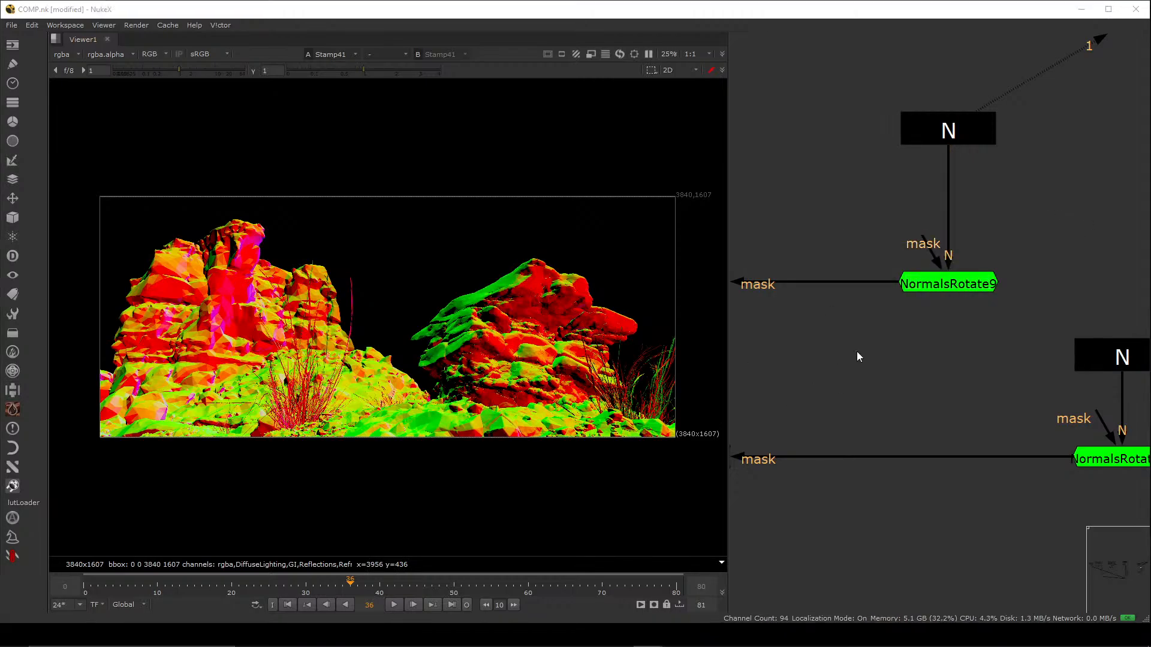
- Switch to Chrome, search for "nuke survival toolkit", open Compositing Mentor's v1.0.0 release page, and return to NukeX
key(super)
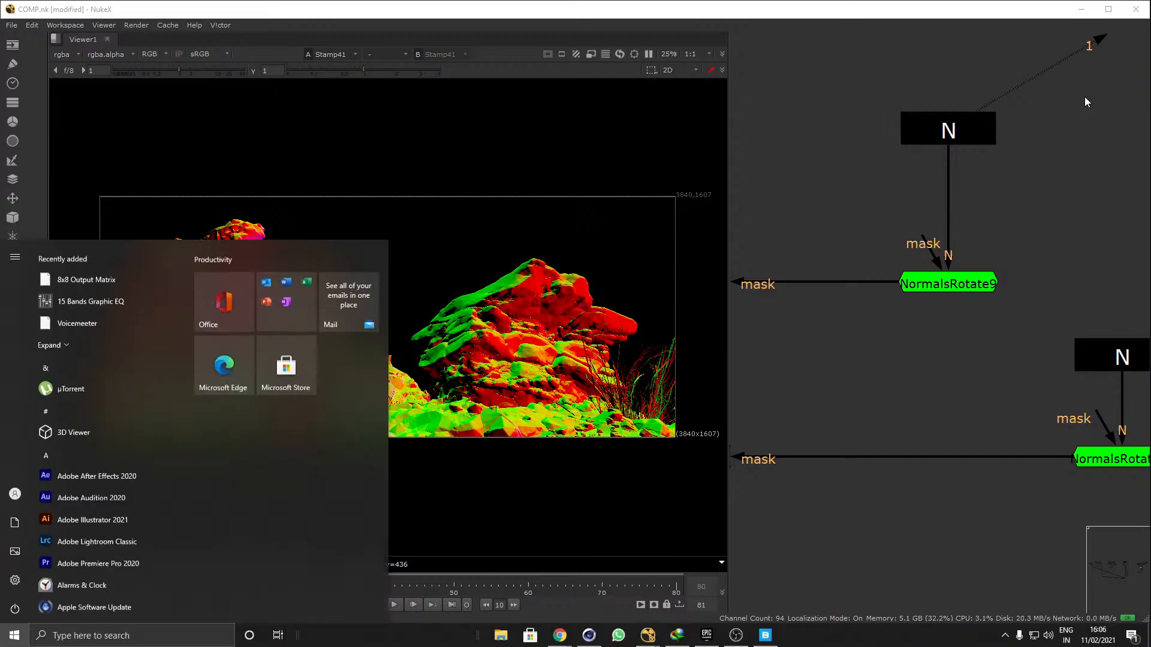
key(super)
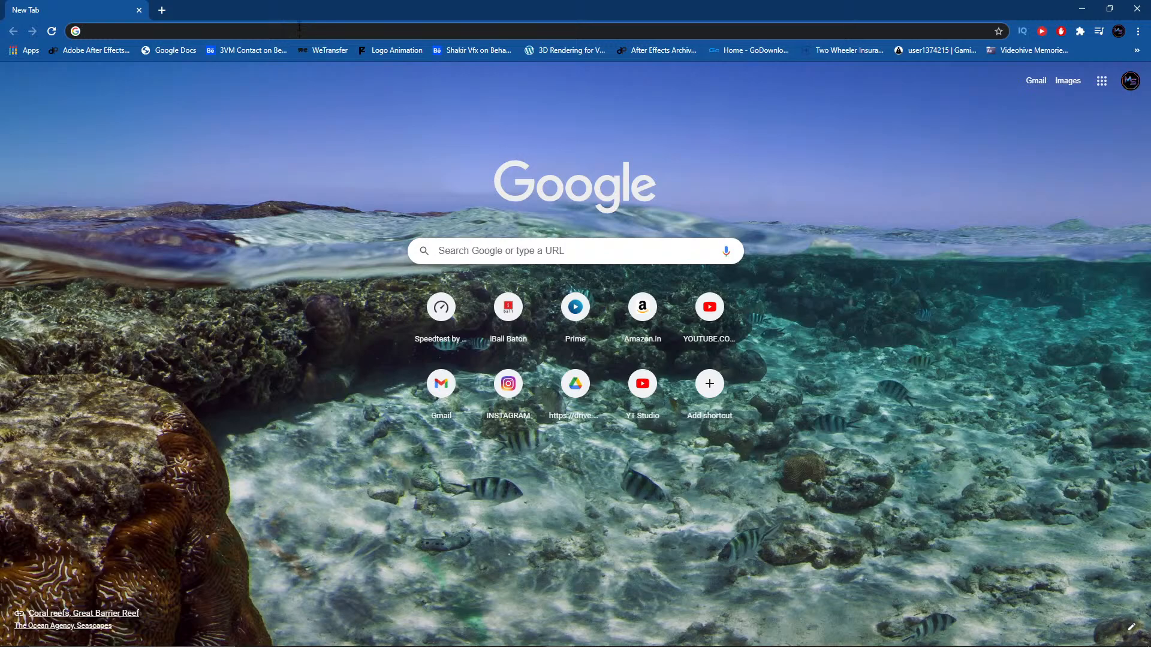
text(nuke)
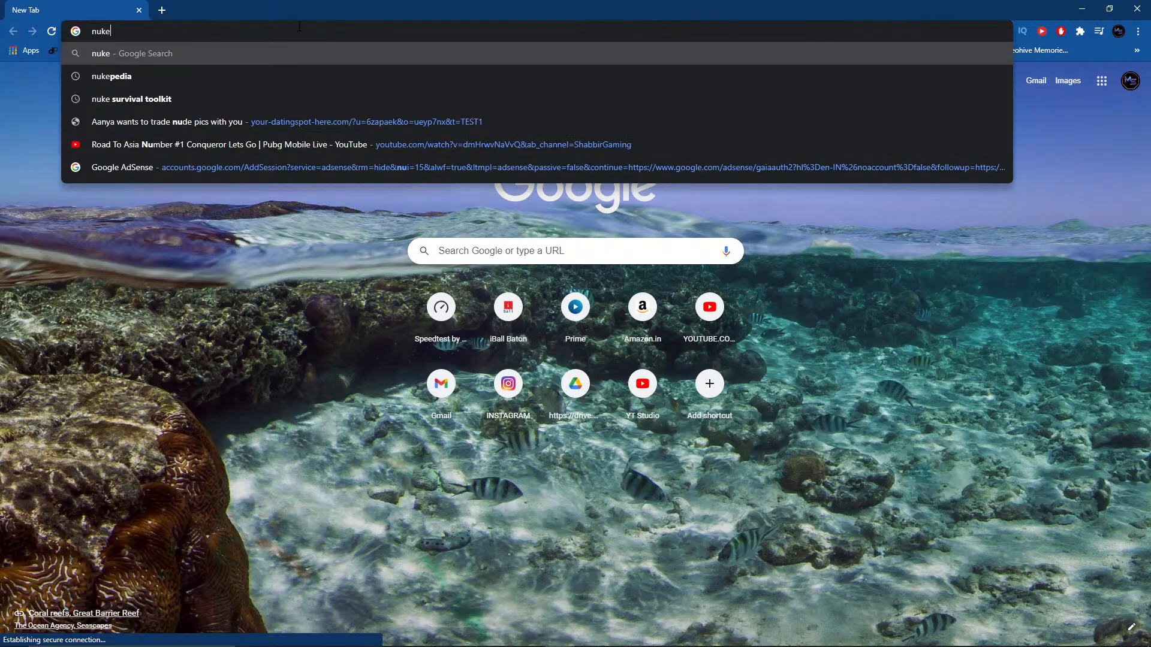
text( survi)
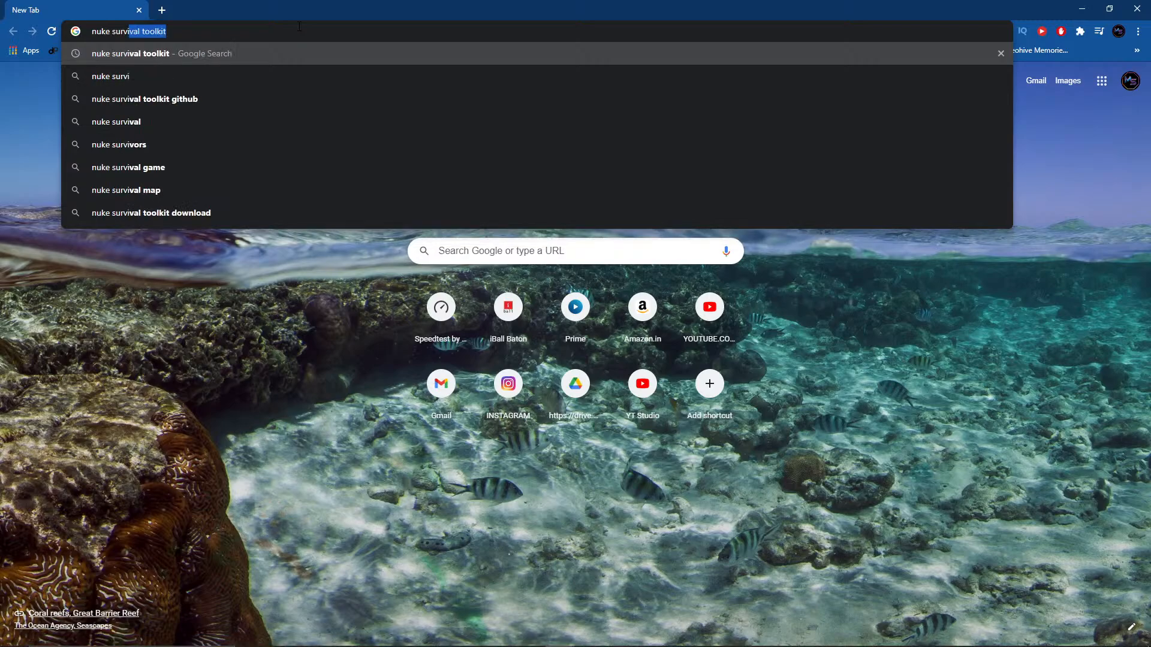
key(Return)
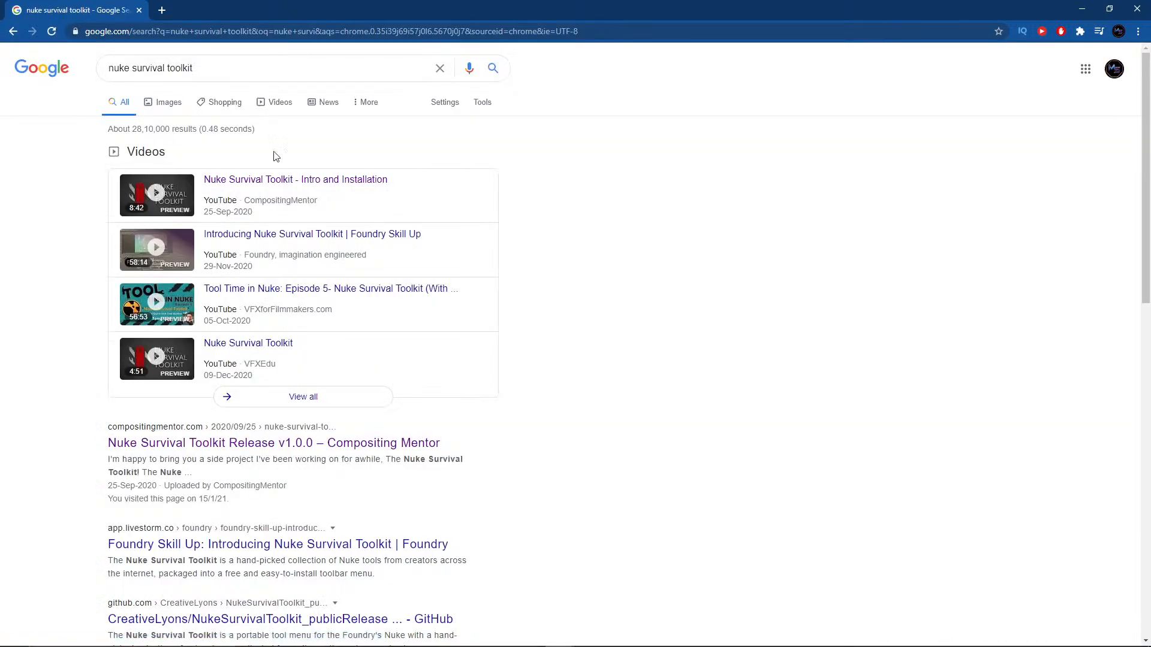
click(181, 435)
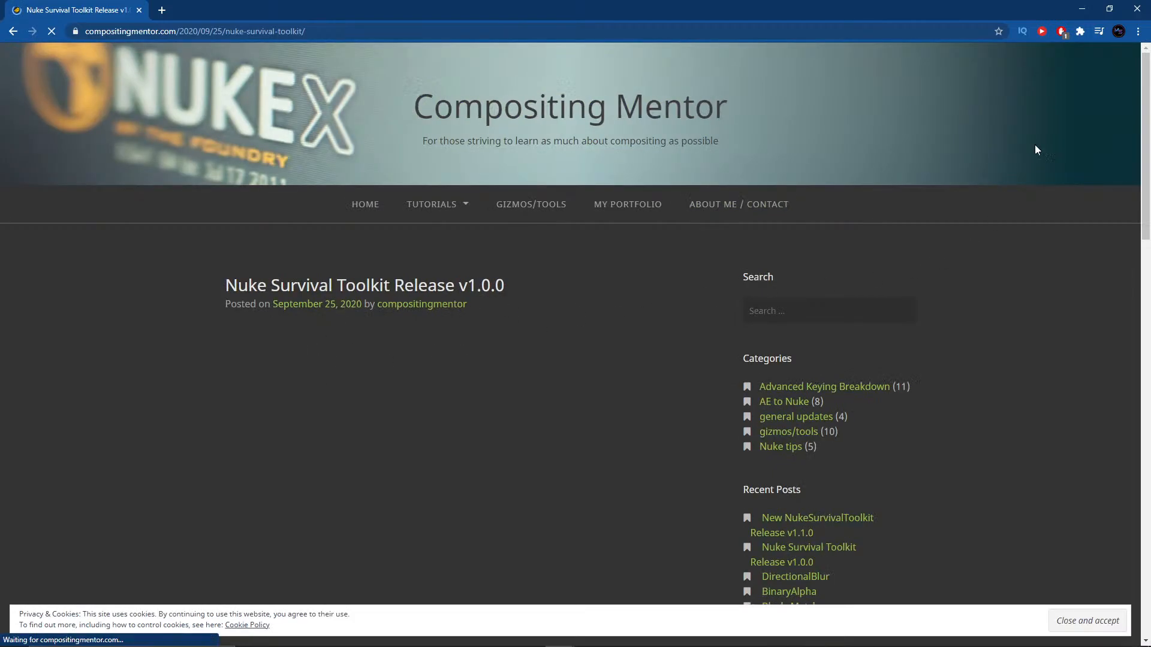
click(1082, 9)
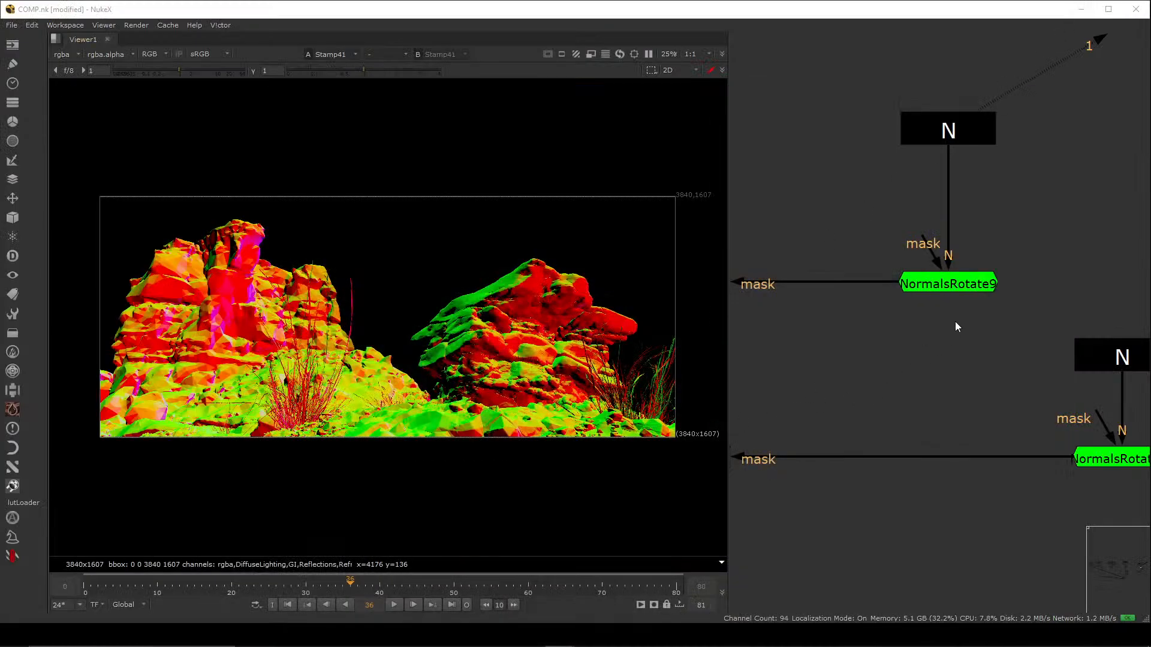
- Point out the NormalsRotate nodes and browse the installed Nuke Survival Toolkit's tool categories, closing the list without adding a node
drag(1073, 232, 804, 356)
drag(1073, 208, 1019, 260)
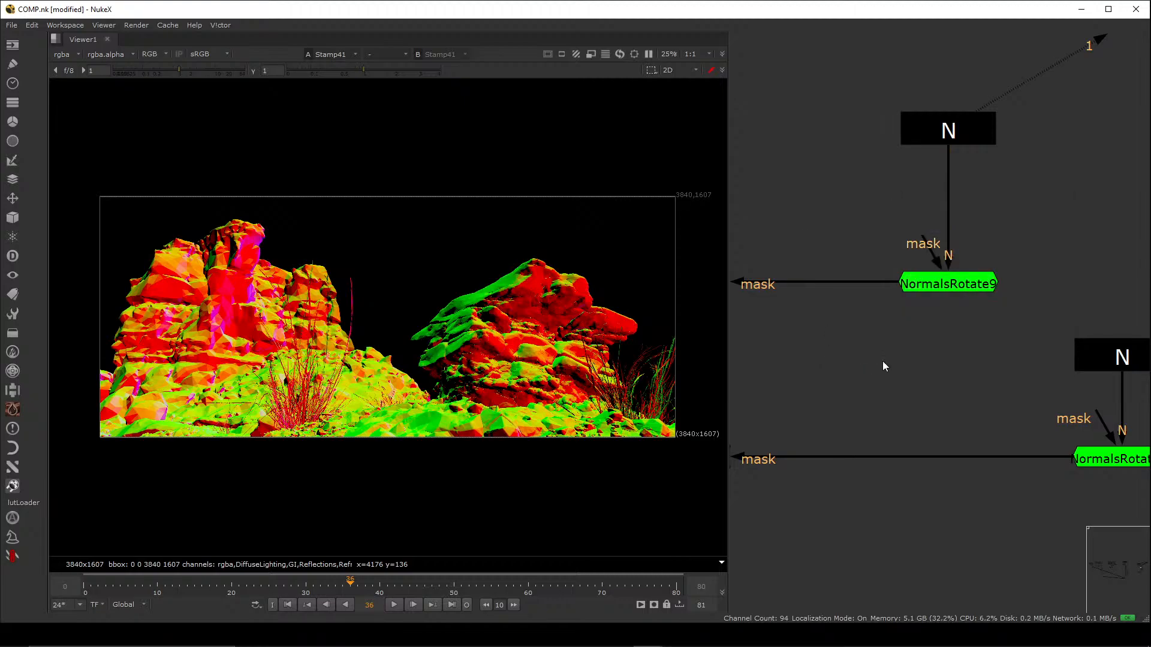
click(17, 555)
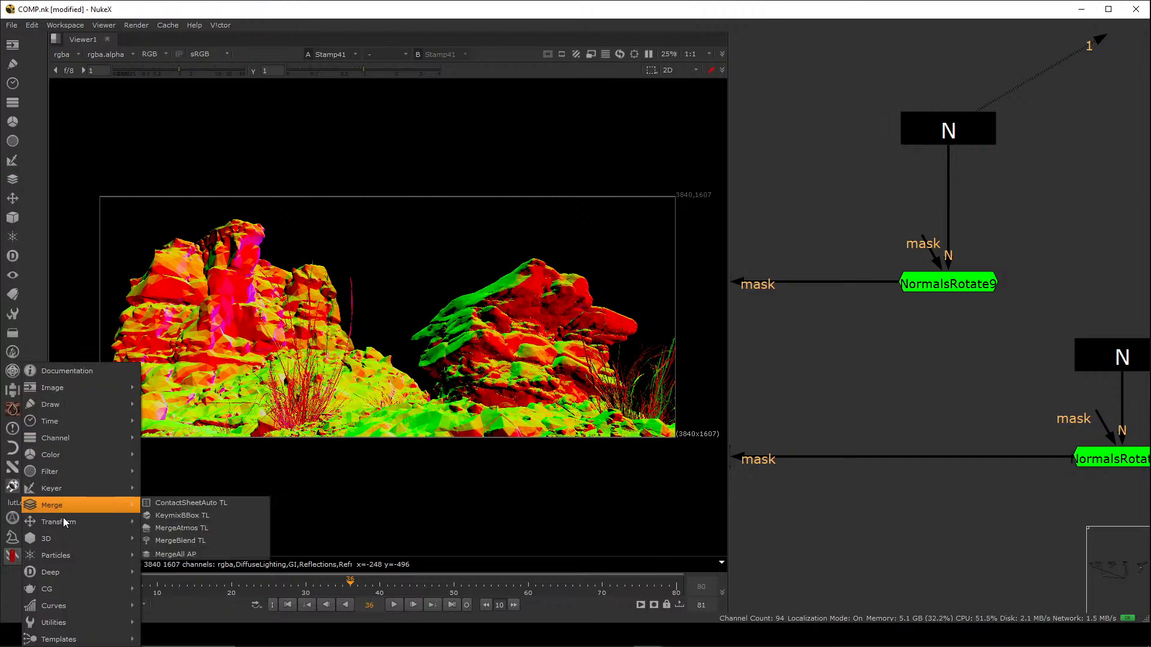
click(930, 330)
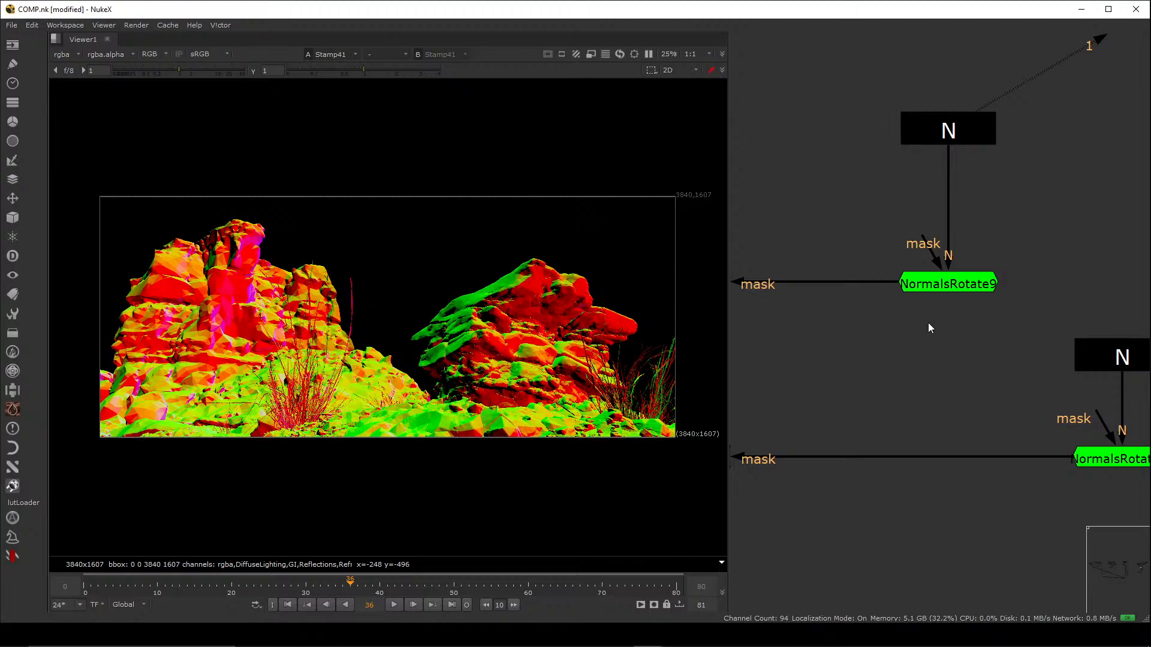
- View the output of NormalsRotate9 and display its alpha channel as a mask
scroll(935, 312, down, 5)
scroll(947, 300, up, 3)
drag(1050, 232, 882, 322)
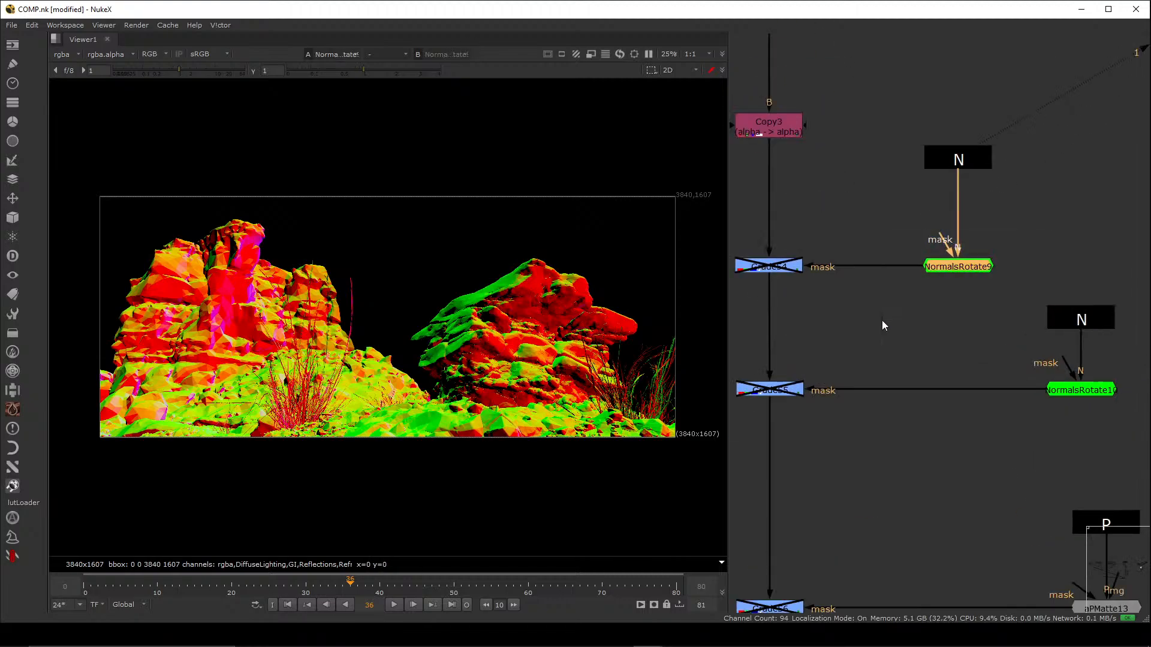
key(1)
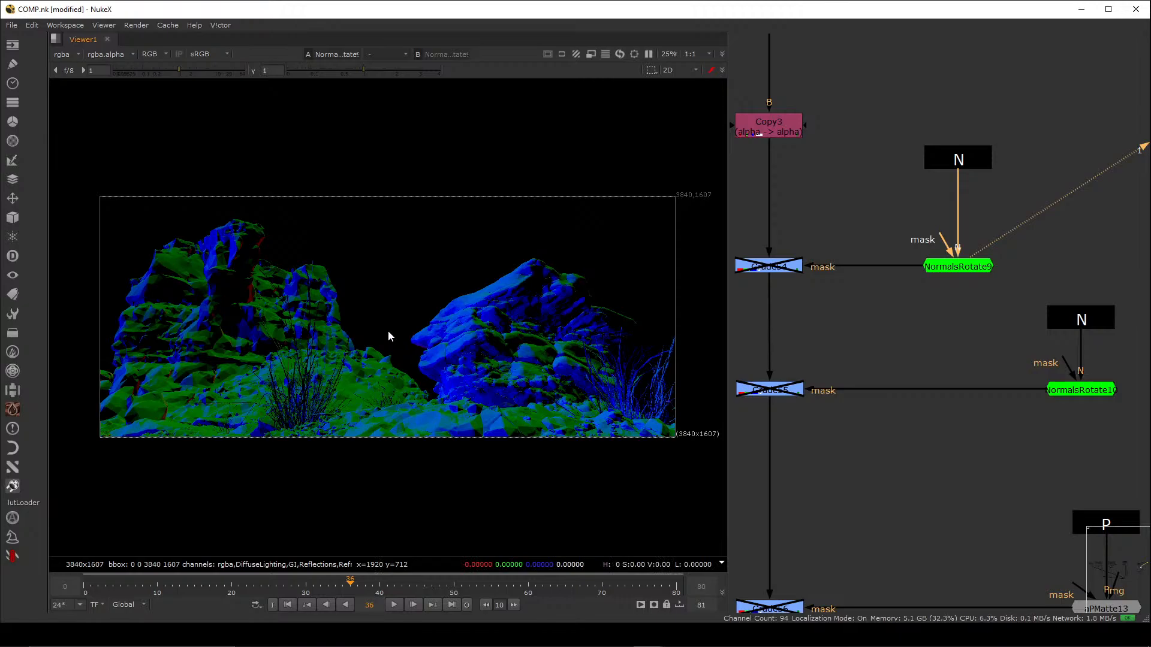
key(a)
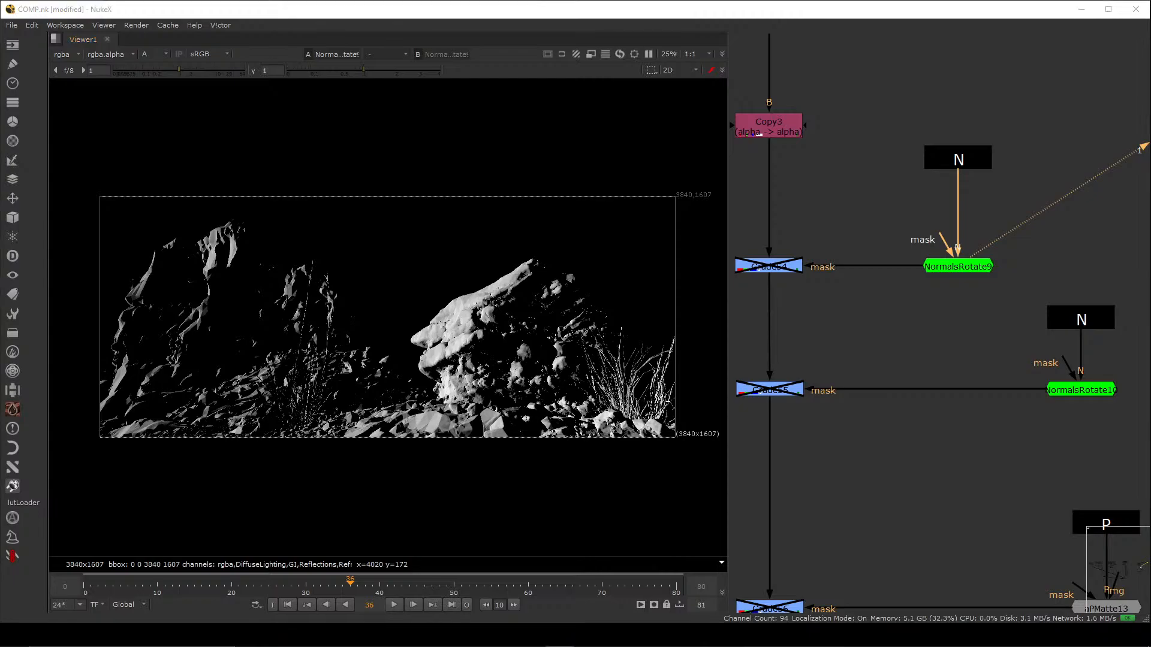
drag(1150, 105, 623, 115)
click(897, 115)
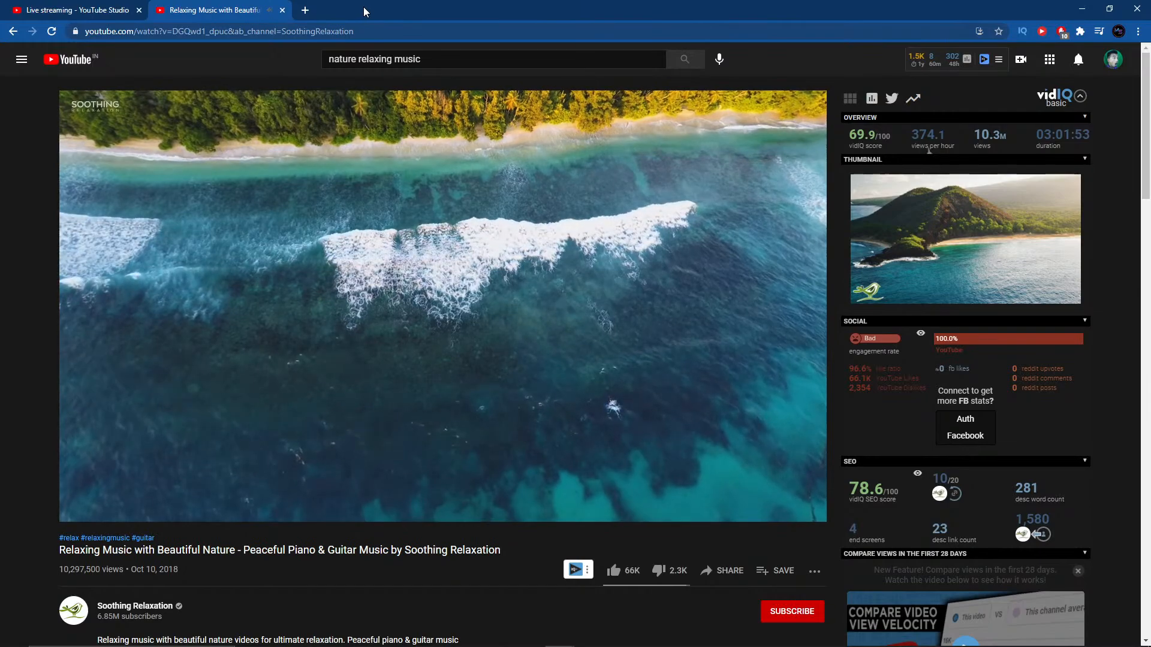
drag(368, 10, 1150, 157)
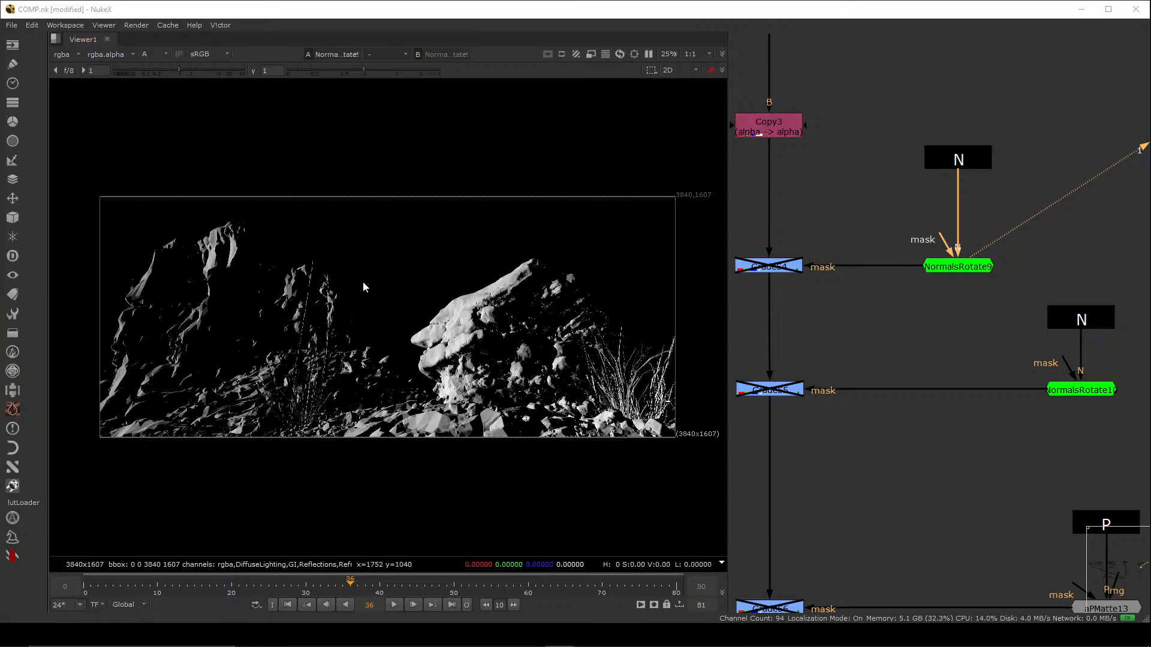
- Toggle between the colour and alpha display of the NormalsRotate9 mask, and select that node
click(384, 293)
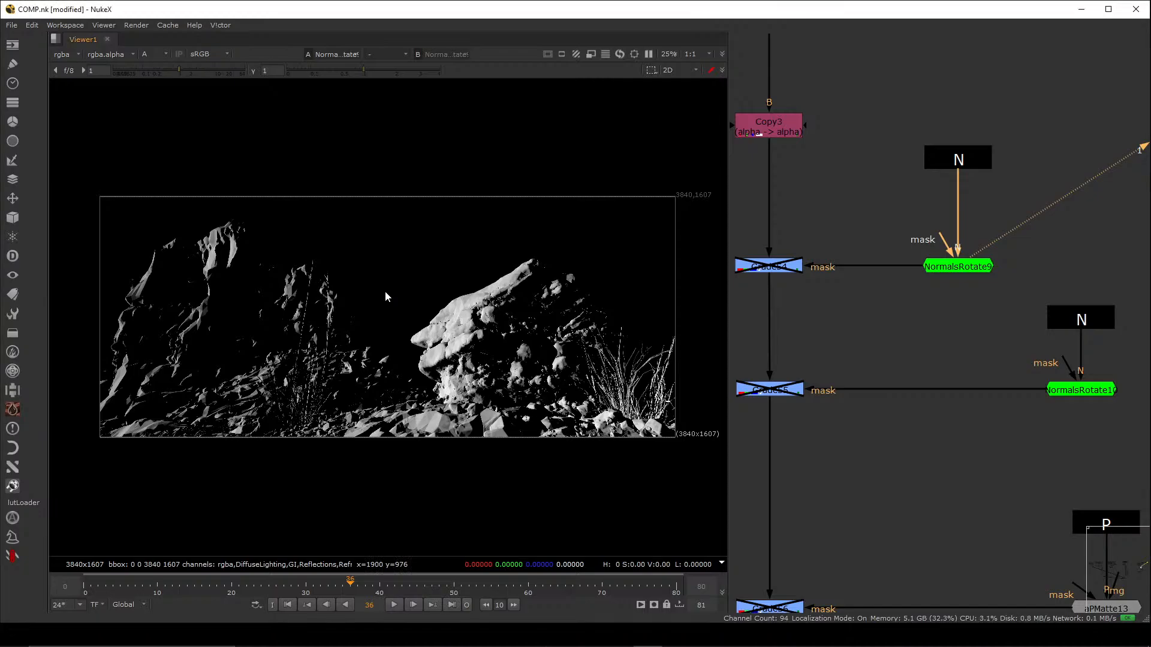
key(a)
key(a)
click(957, 268)
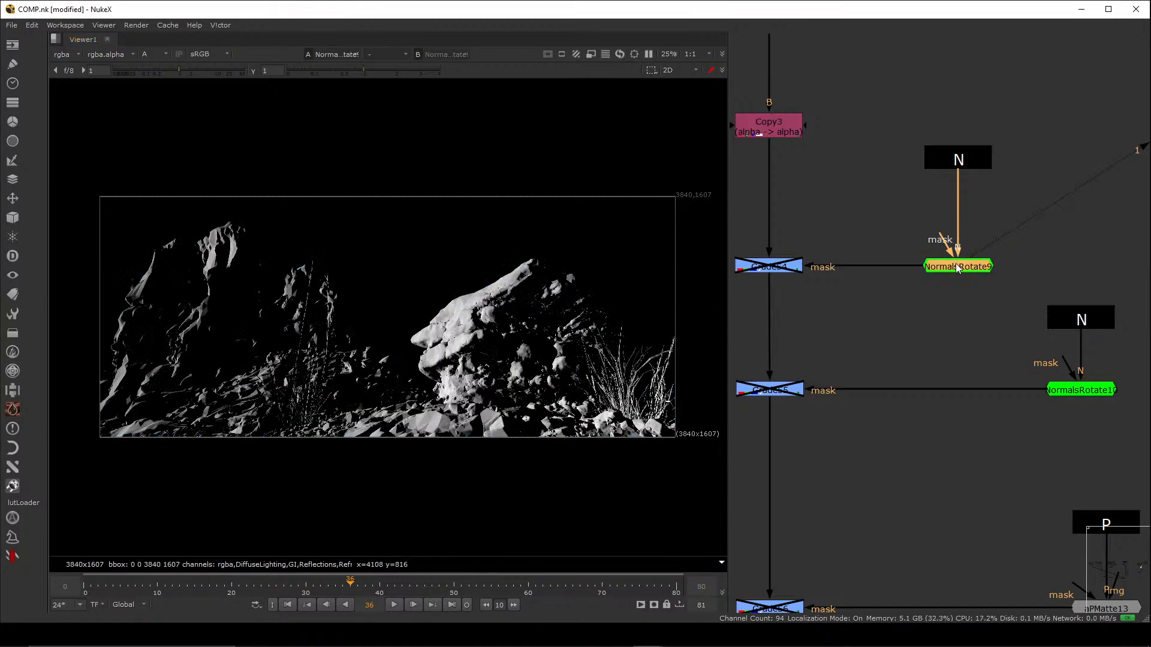
- Add a NormalsRotate node to the graph and place it beside the NormalsRotate9 node
click(907, 161)
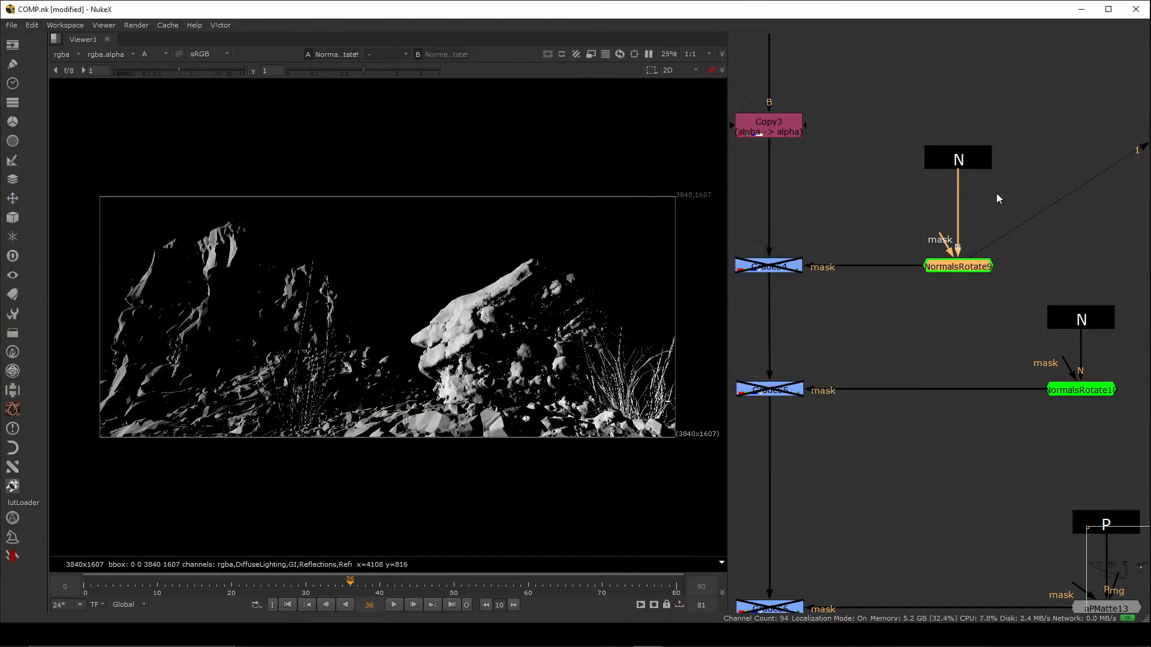
click(1044, 204)
key(Tab)
text(Norma)
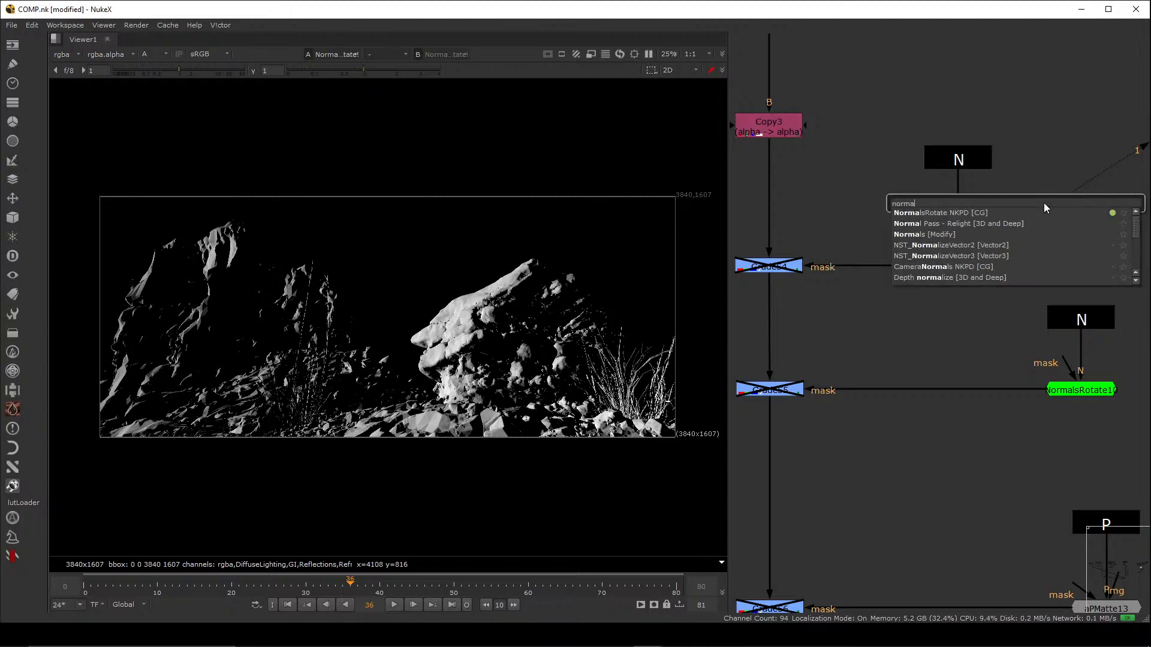
key(Return)
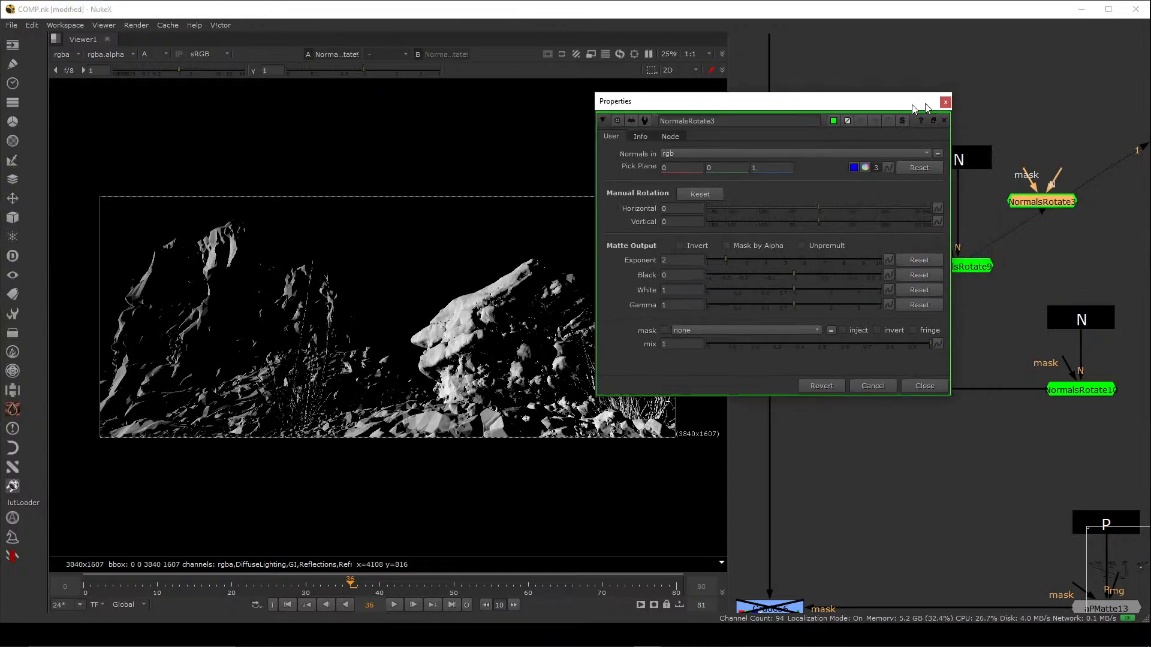
middle_drag(1055, 222, 941, 259)
drag(938, 242, 1019, 293)
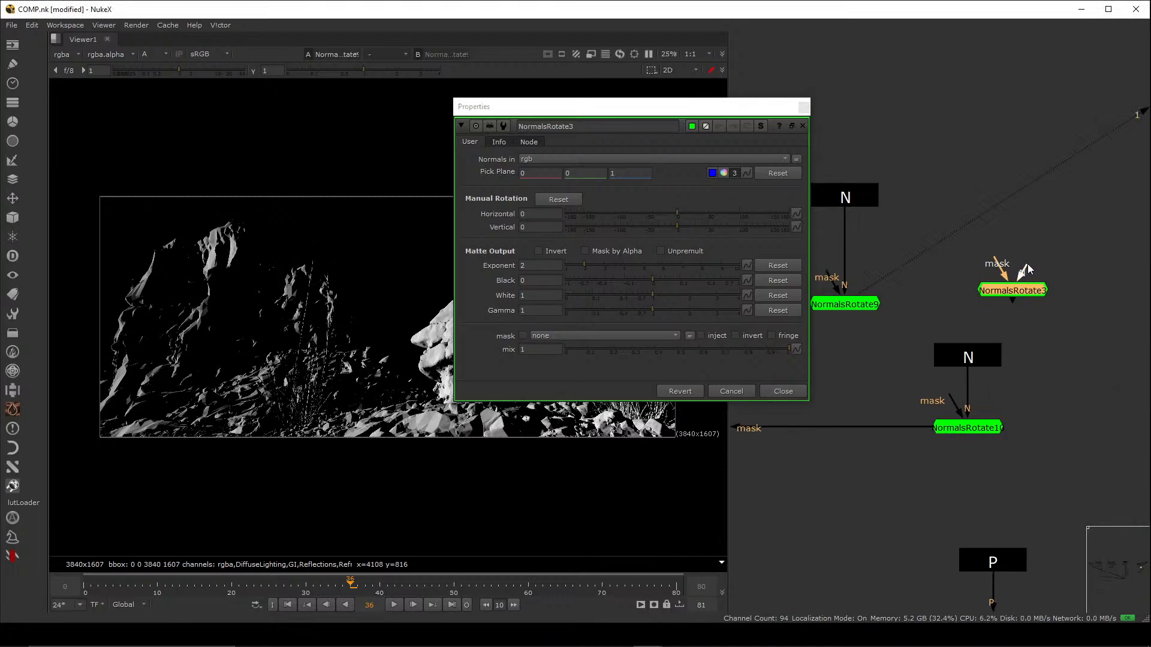
- Connect the new NormalsRotate node's normals input to the upper N node and display its output in colour
scroll(1046, 266, up, 4)
drag(1012, 243, 1050, 247)
mouse_move(935, 244)
mouse_down()
mouse_move(914, 259)
mouse_move(953, 271)
mouse_move(861, 211)
mouse_move(935, 252)
mouse_up()
scroll(944, 245, down, 4)
middle_drag(944, 246, 982, 252)
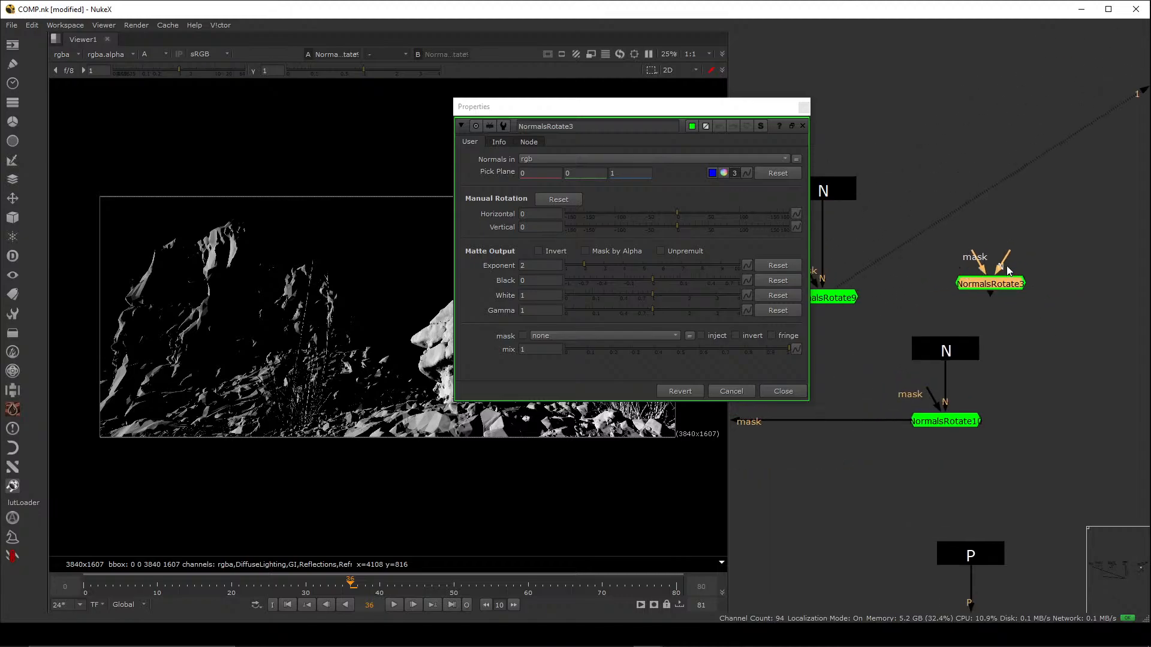
drag(1012, 241, 833, 186)
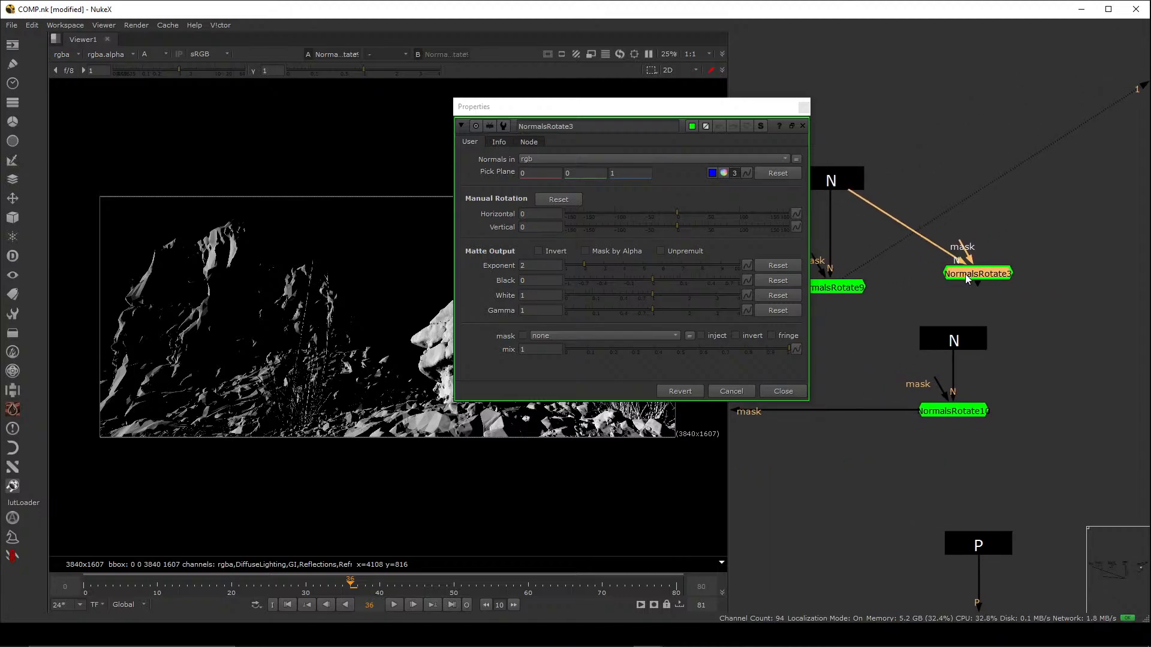
drag(597, 112, 750, 111)
key(a)
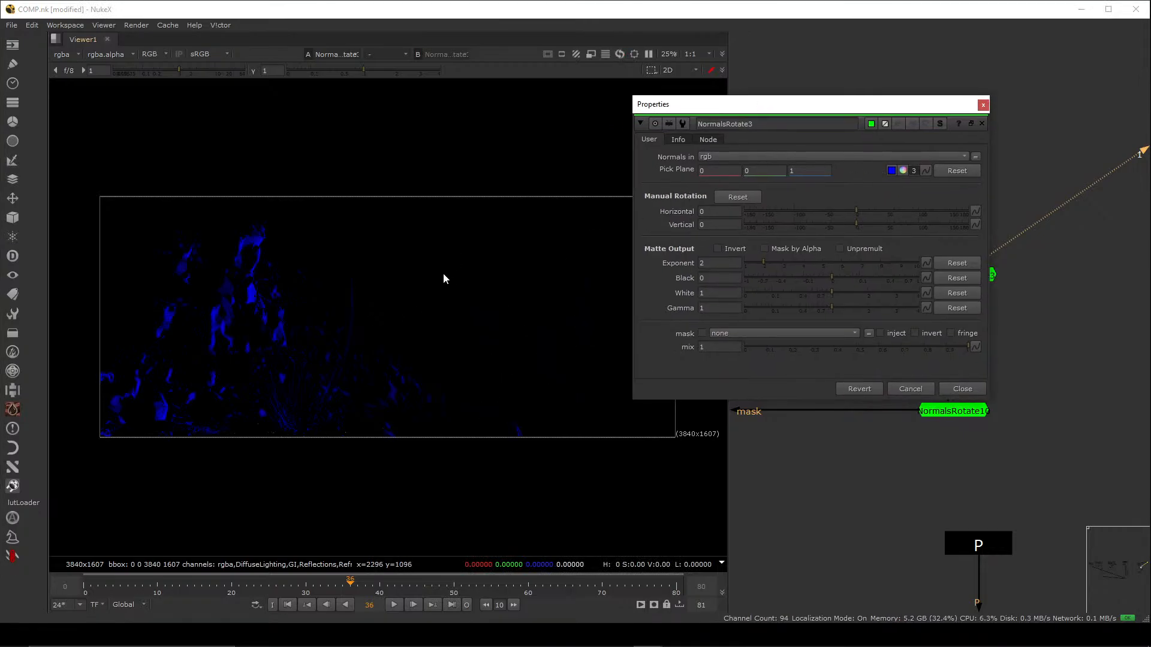
- Close the NormalsRotate3 properties and view the upper N node's normals pass
click(983, 106)
drag(939, 135, 754, 216)
key(1)
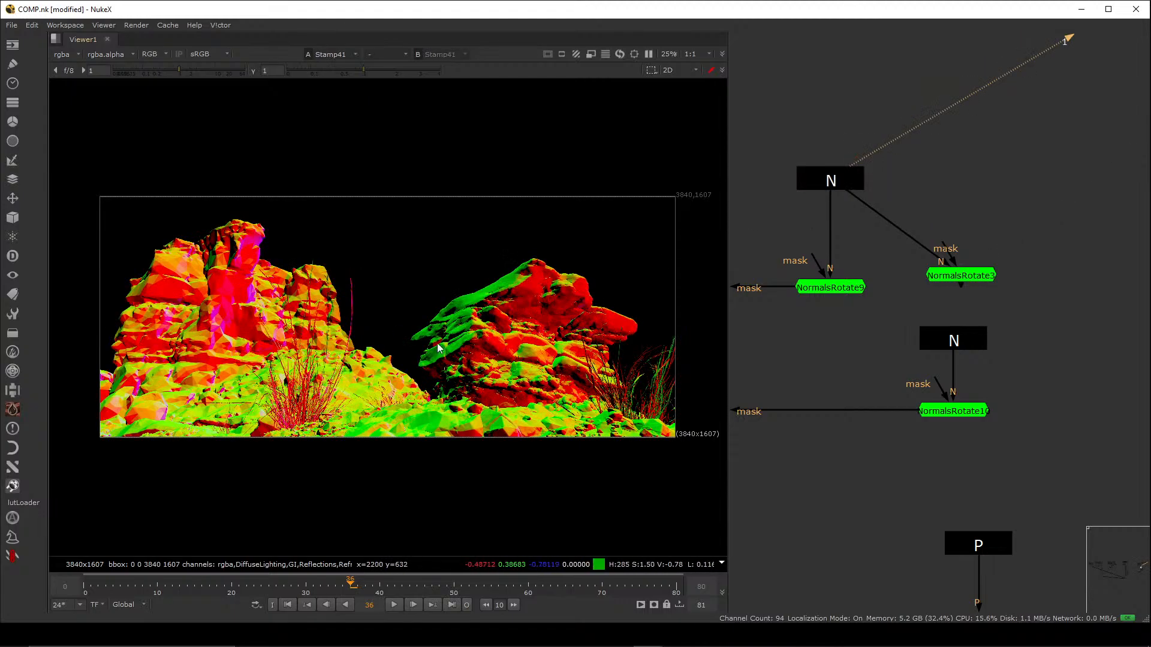
- Set NormalsRotate3's Pick Plane to 0.291652, -0.783095, -0.549196 by sampling the normals on the right-hand rock
click(965, 277)
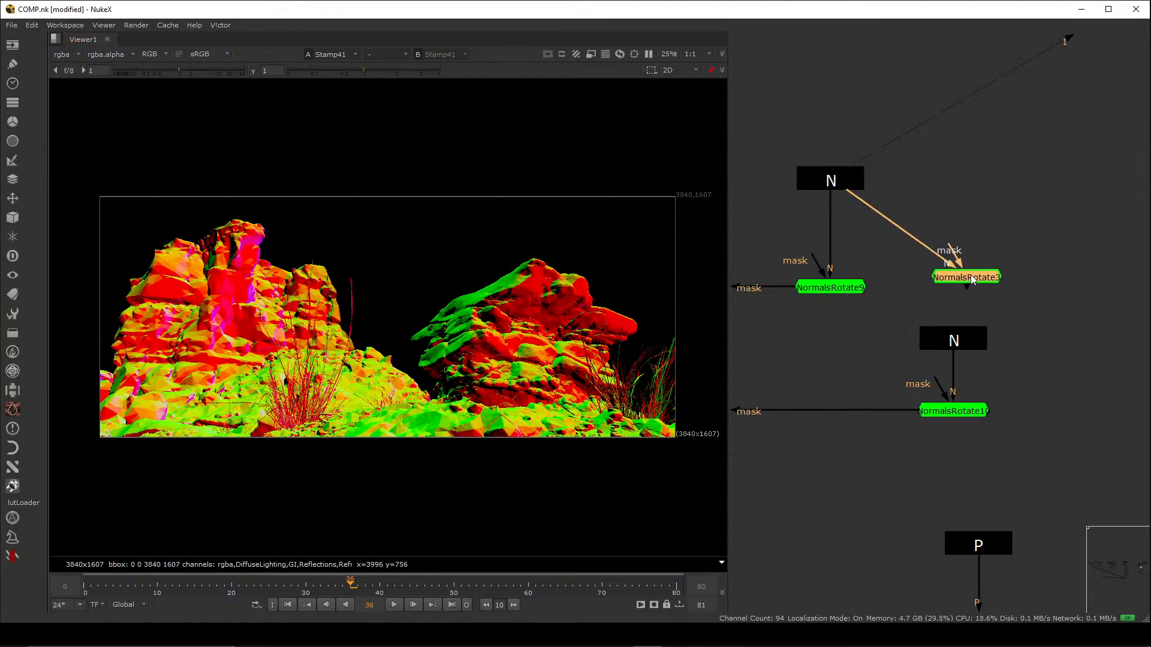
double_click(967, 277)
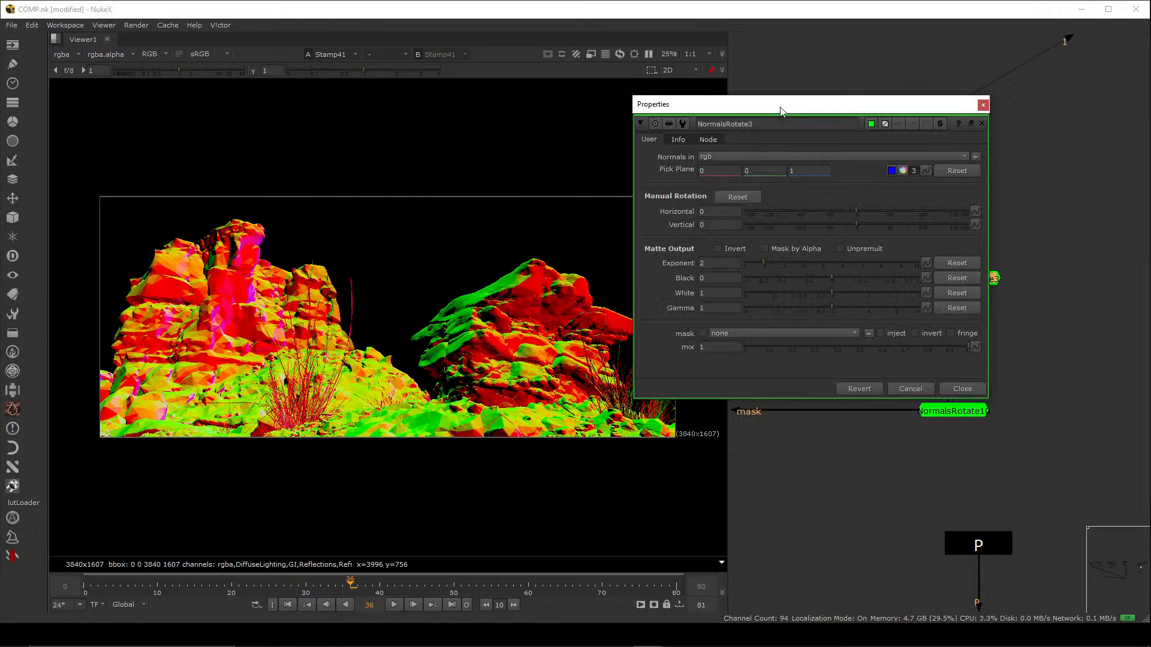
drag(786, 105, 823, 90)
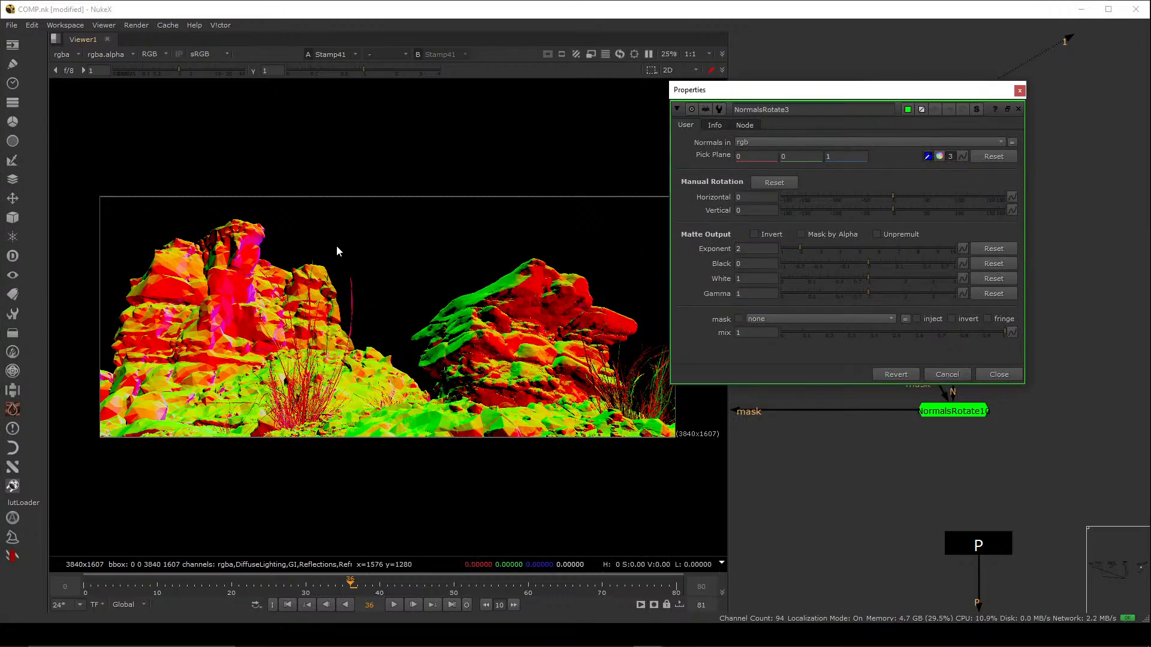
ctrl+click(241, 293)
ctrl+click(526, 304)
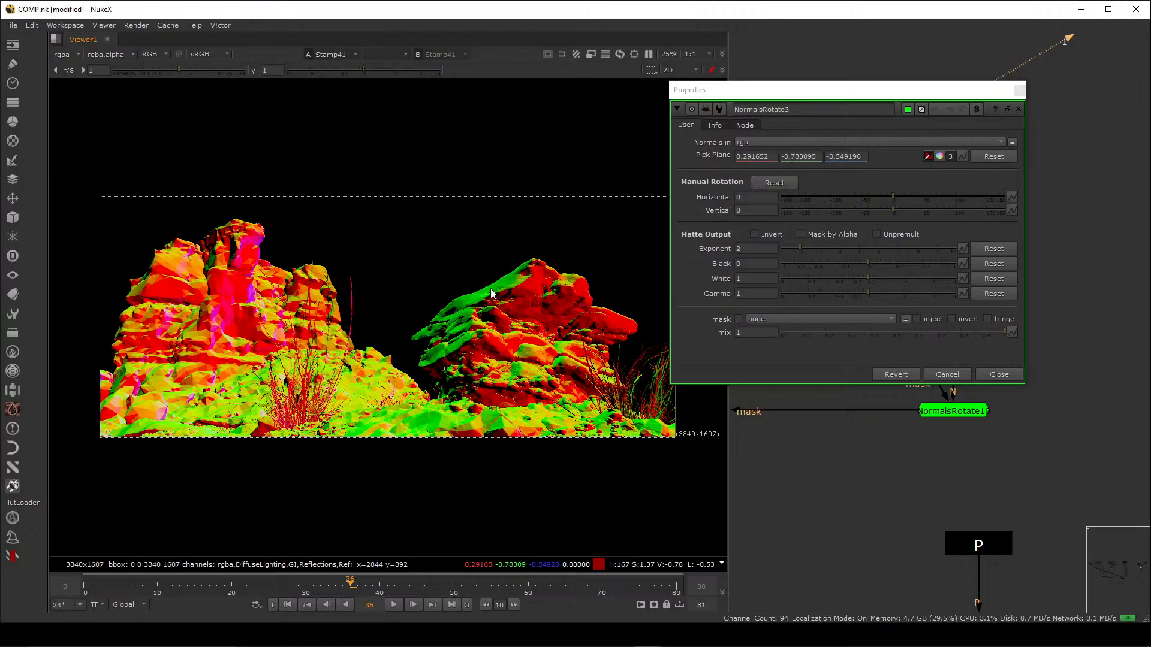
click(927, 157)
- View NormalsRotate3's alpha matte with its properties moved clear of the image
key(a)
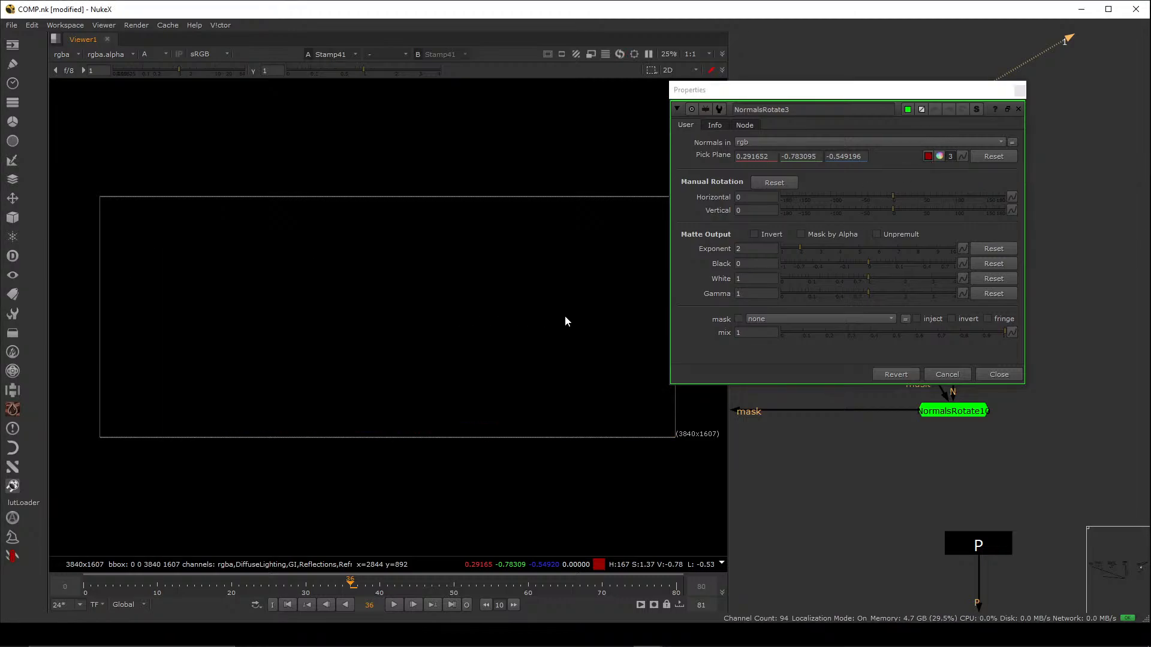
drag(846, 98, 603, 317)
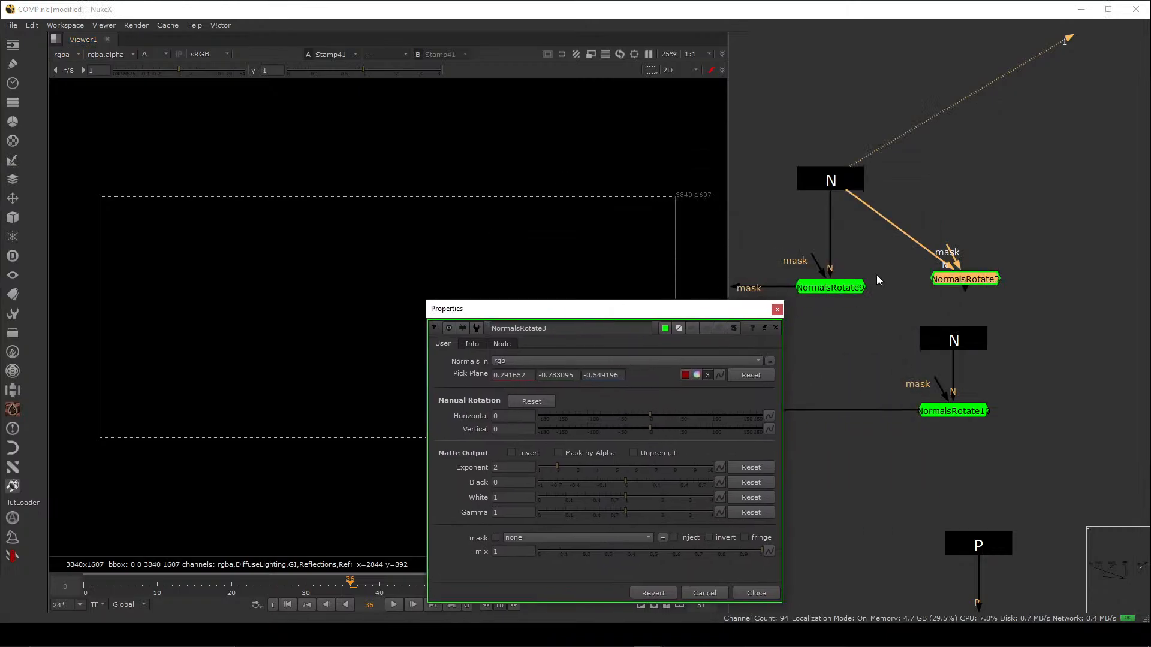
click(833, 186)
drag(973, 282, 987, 278)
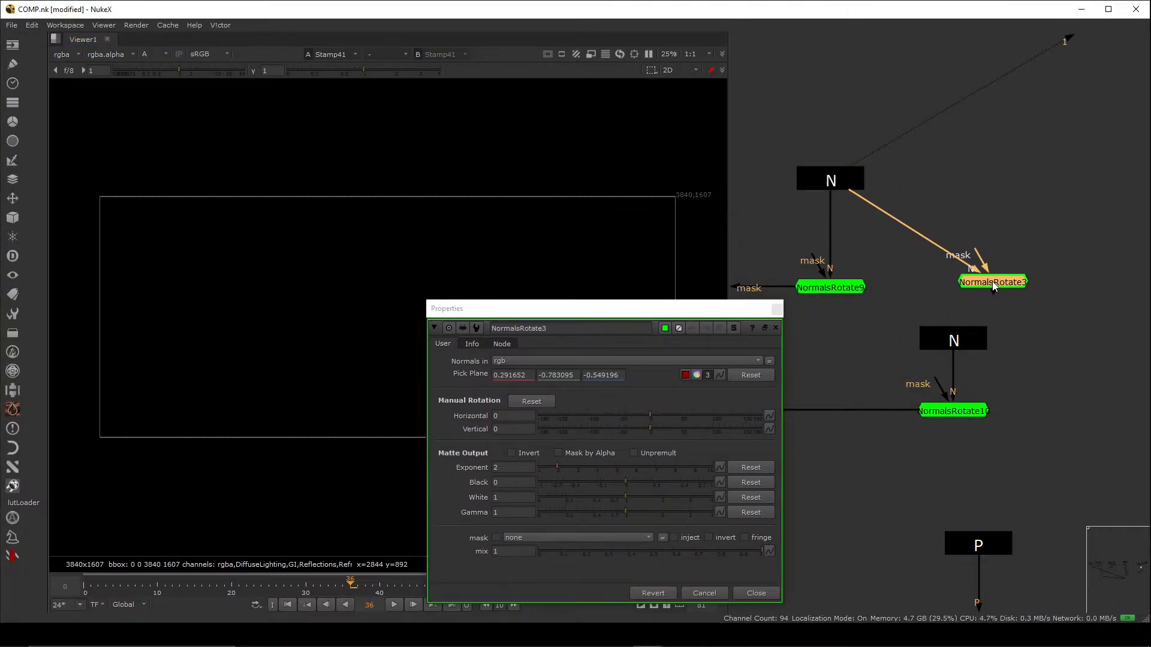
click(849, 180)
drag(1078, 213, 923, 310)
key(1)
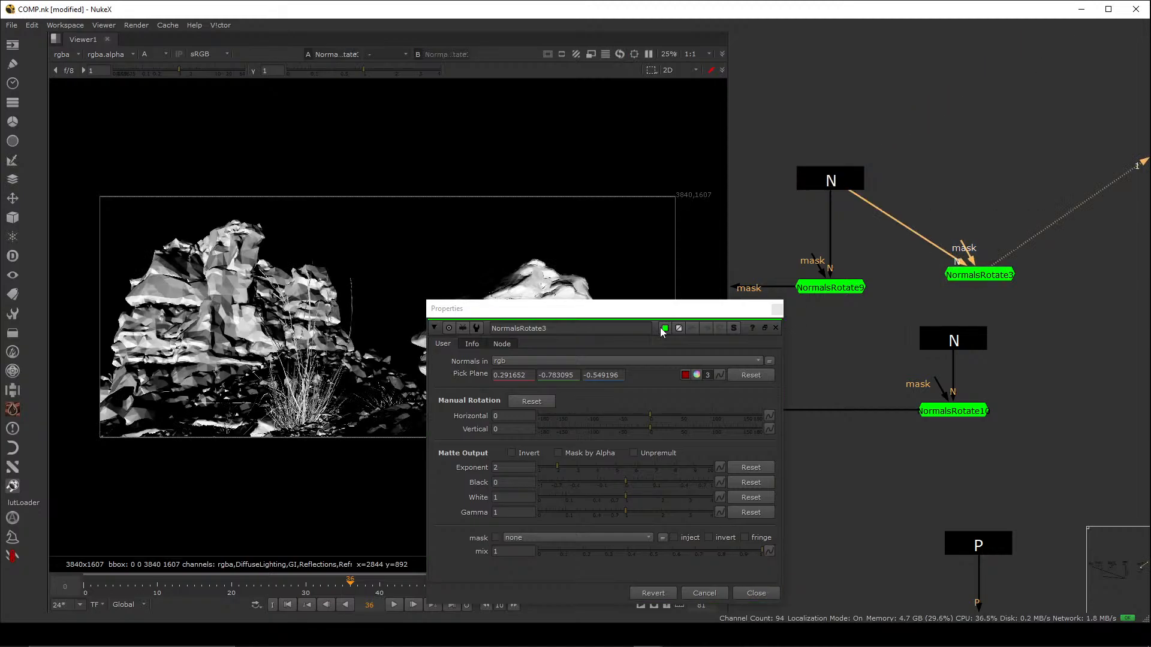
drag(641, 309, 819, 112)
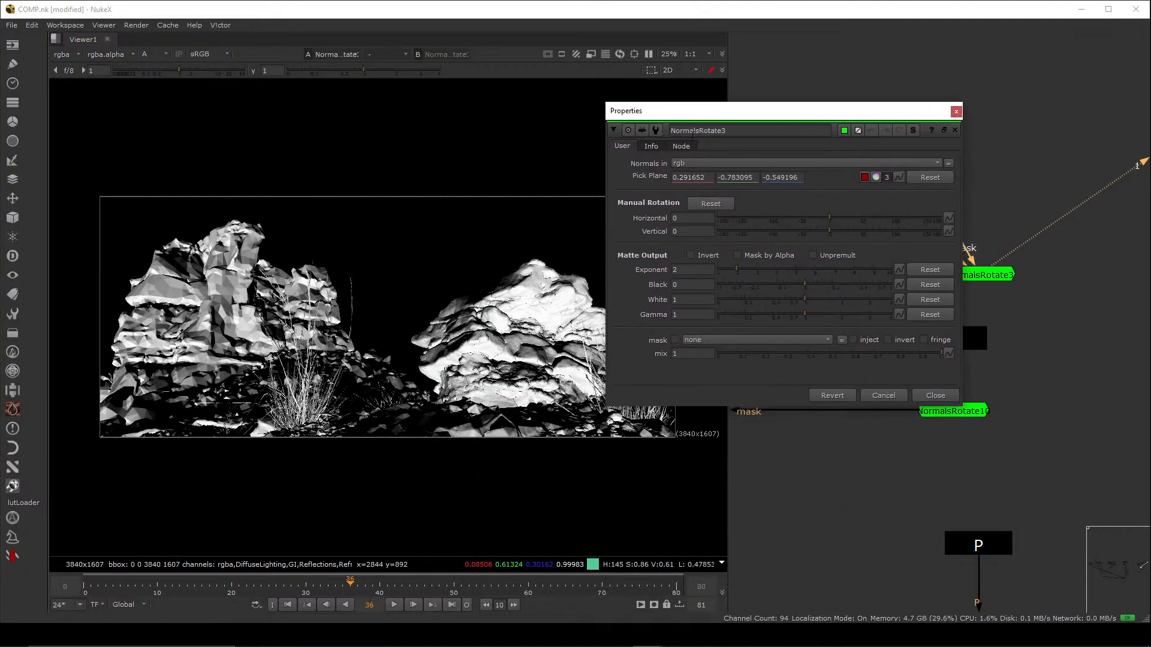
drag(716, 111, 761, 95)
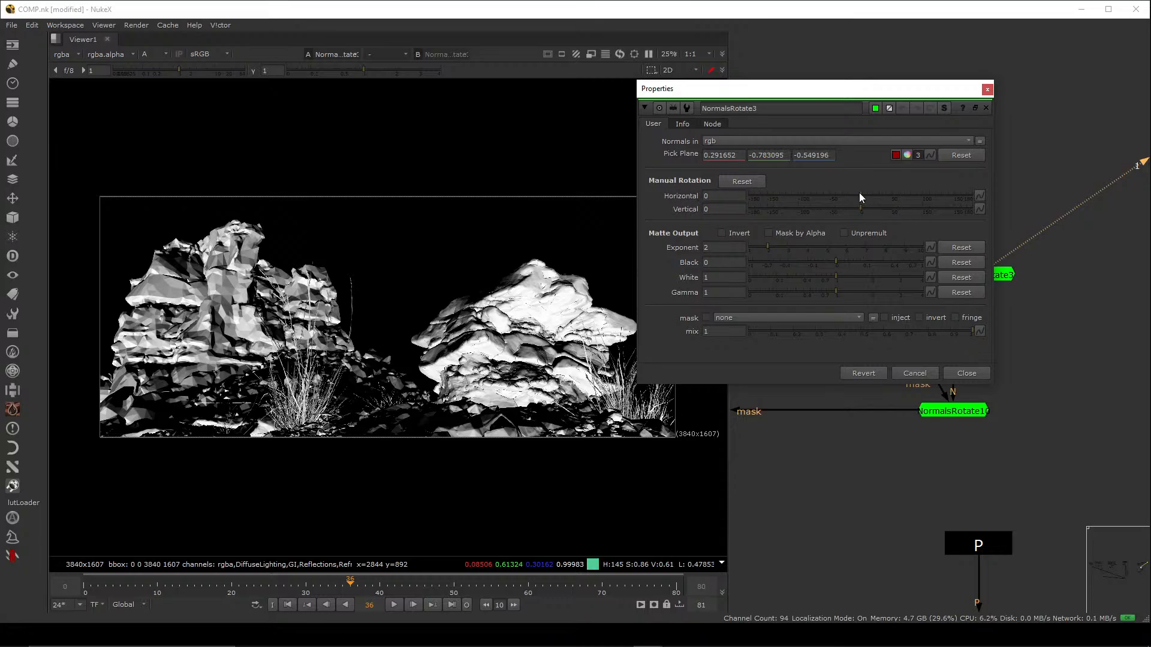
- Adjust NormalsRotate3's Manual Rotation to Horizontal -75 and Vertical 140, and set the matte Exponent to 1.1
drag(859, 192, 930, 210)
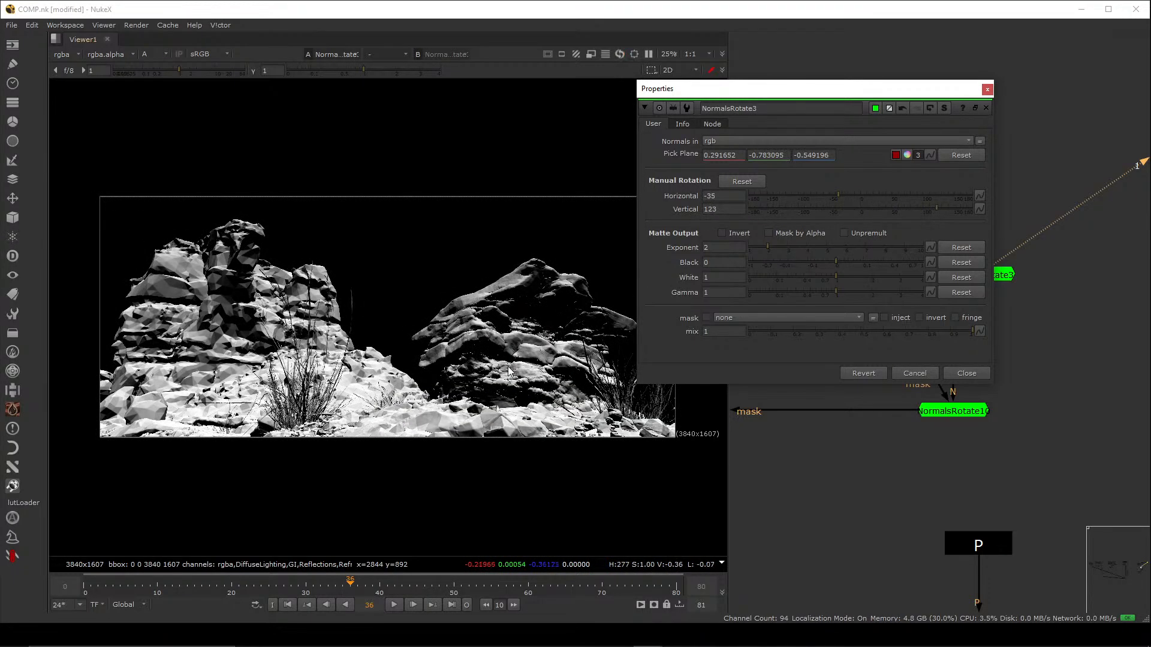
drag(128, 196, 408, 322)
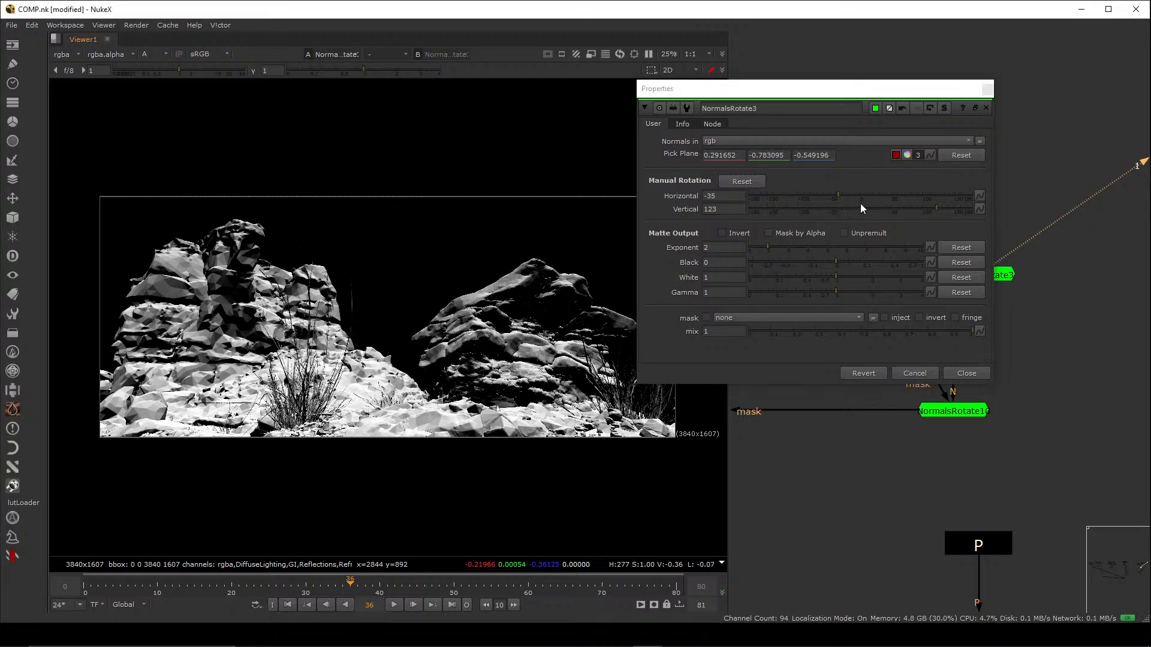
drag(837, 192, 851, 194)
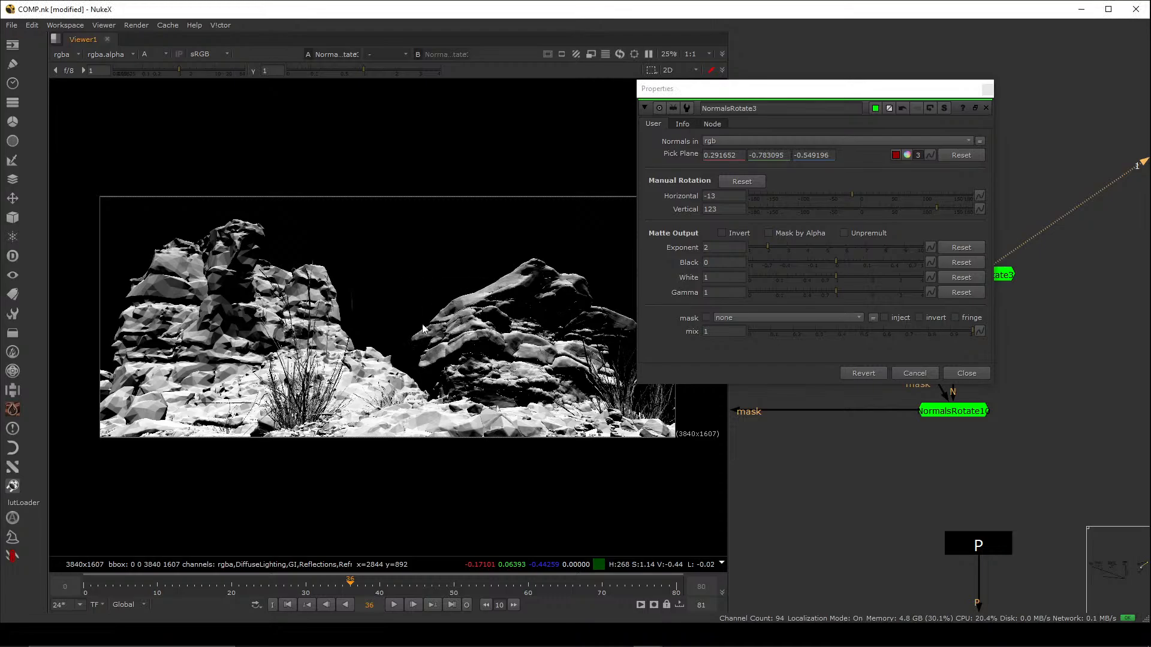
drag(937, 207, 947, 209)
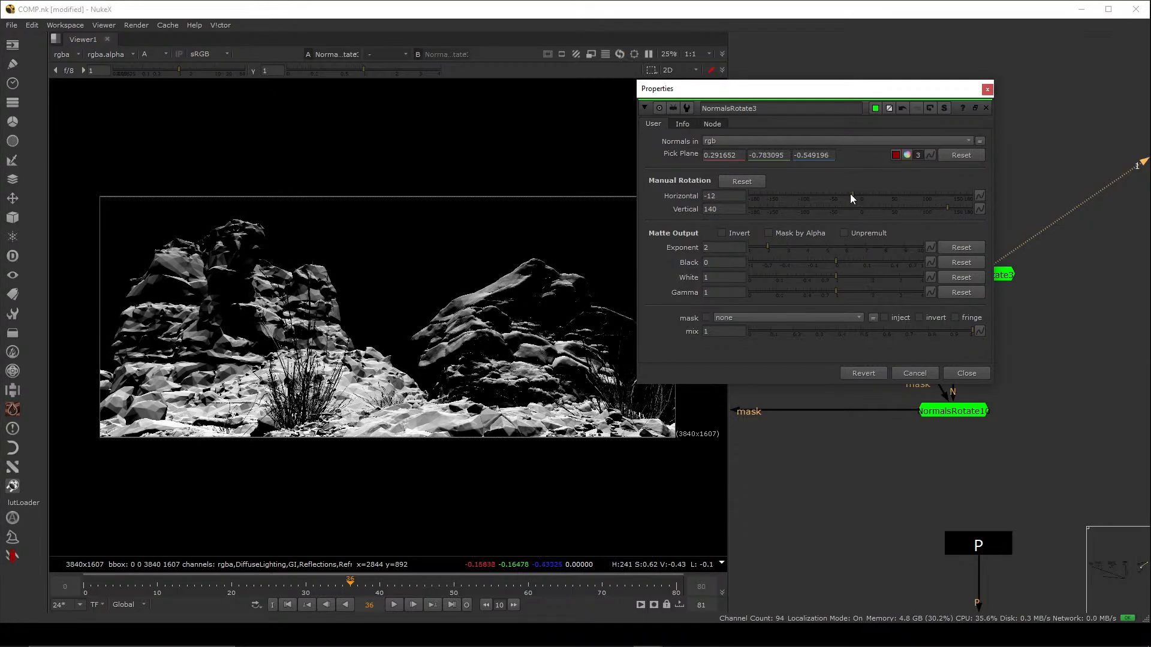
drag(850, 193, 814, 196)
drag(773, 90, 804, 77)
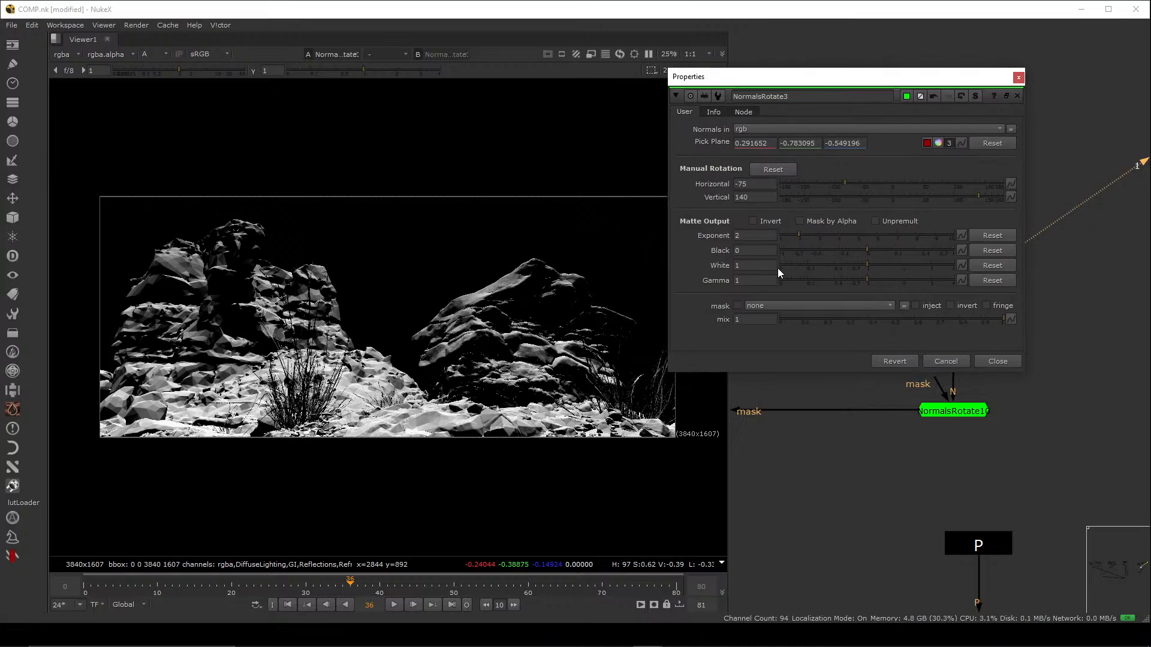
drag(797, 235, 781, 236)
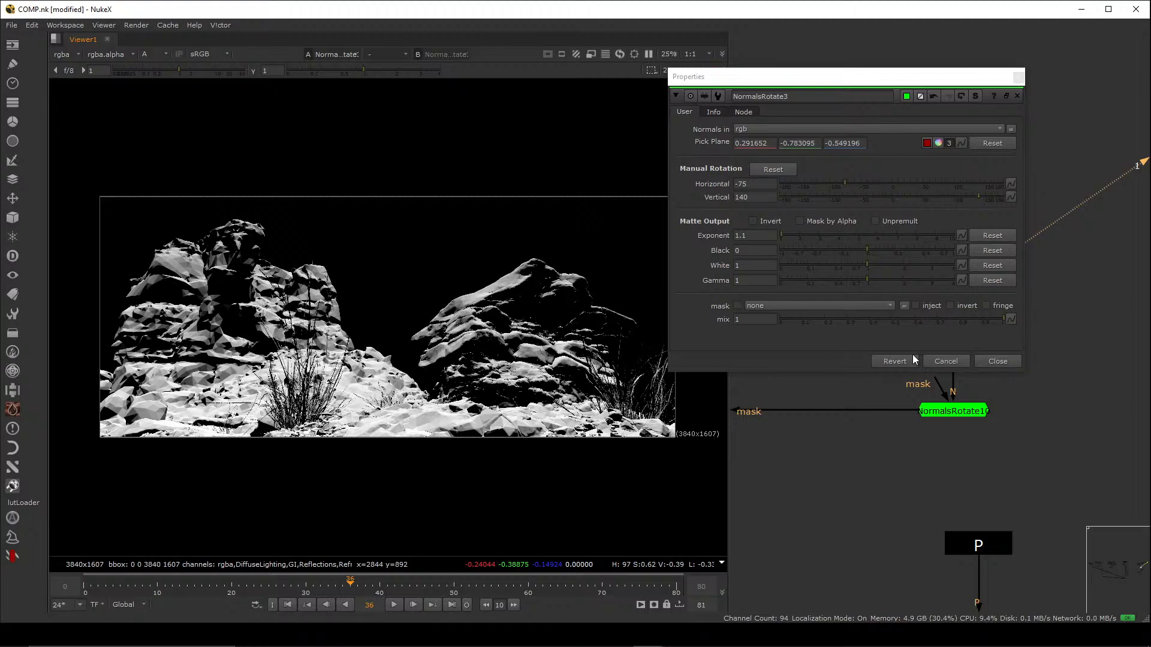
- Cancel the NormalsRotate3 property changes and delete the node
click(946, 361)
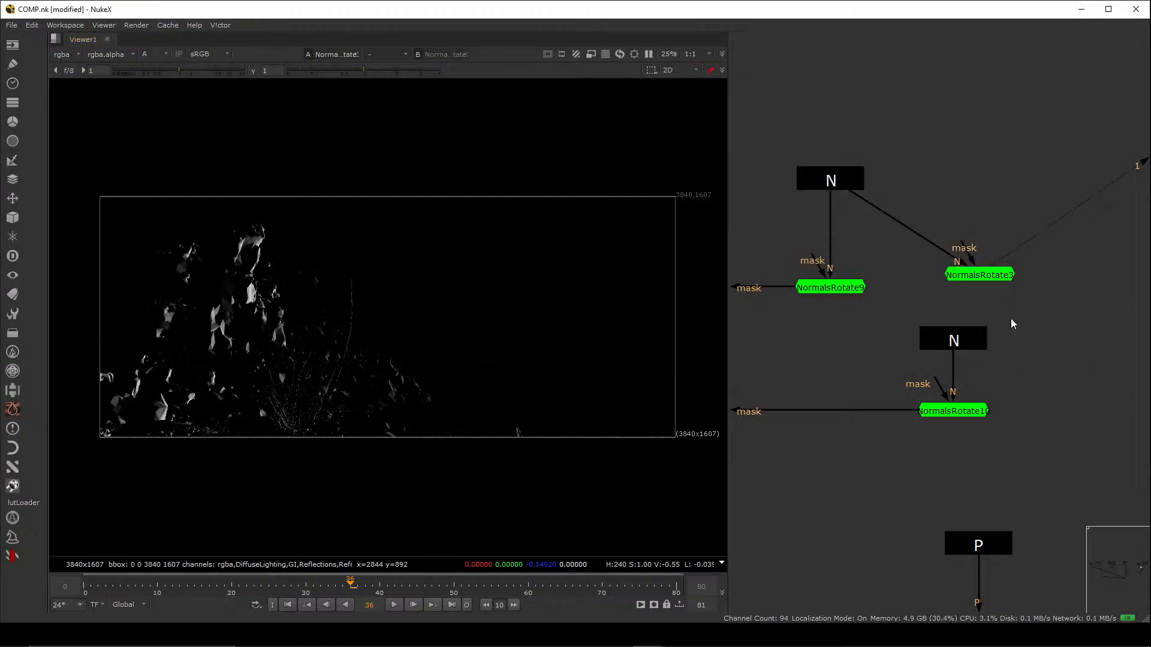
click(986, 274)
key(Delete)
- View the alpha mask of NormalsRotate9
click(839, 293)
key(1)
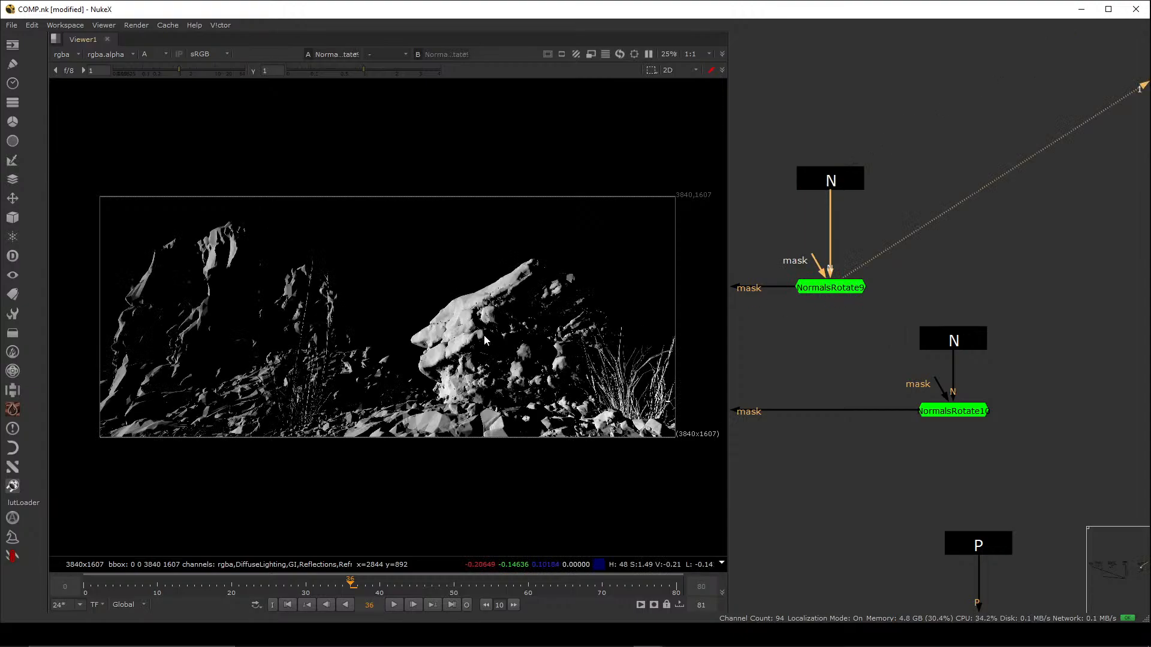
scroll(793, 298, down, 5)
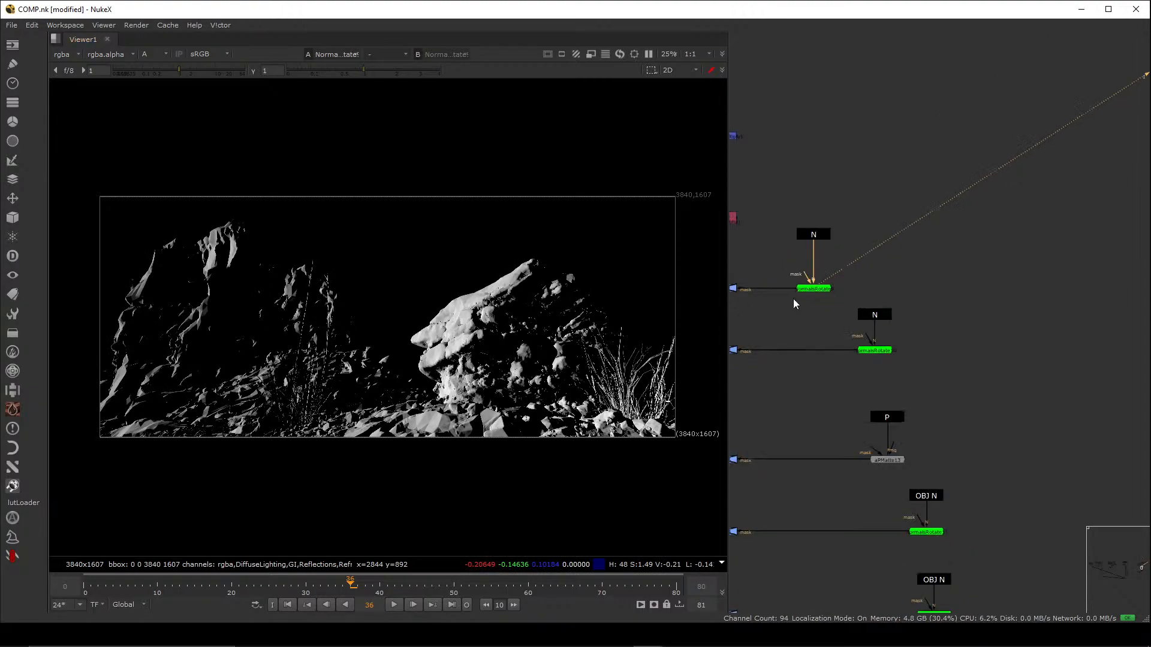
scroll(868, 299, up, 3)
scroll(868, 296, up, 2)
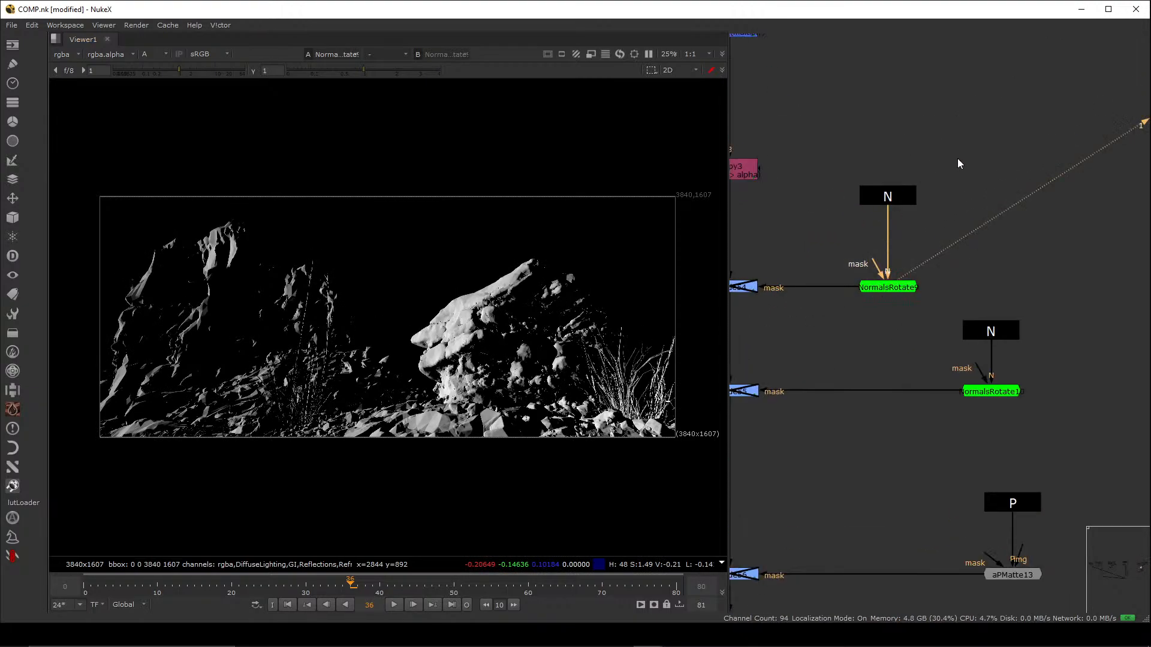
- View the colour normals pass from the N node feeding NormalsRotate9 and examine the rock faces
drag(958, 159, 831, 233)
drag(962, 247, 835, 332)
click(905, 199)
key(1)
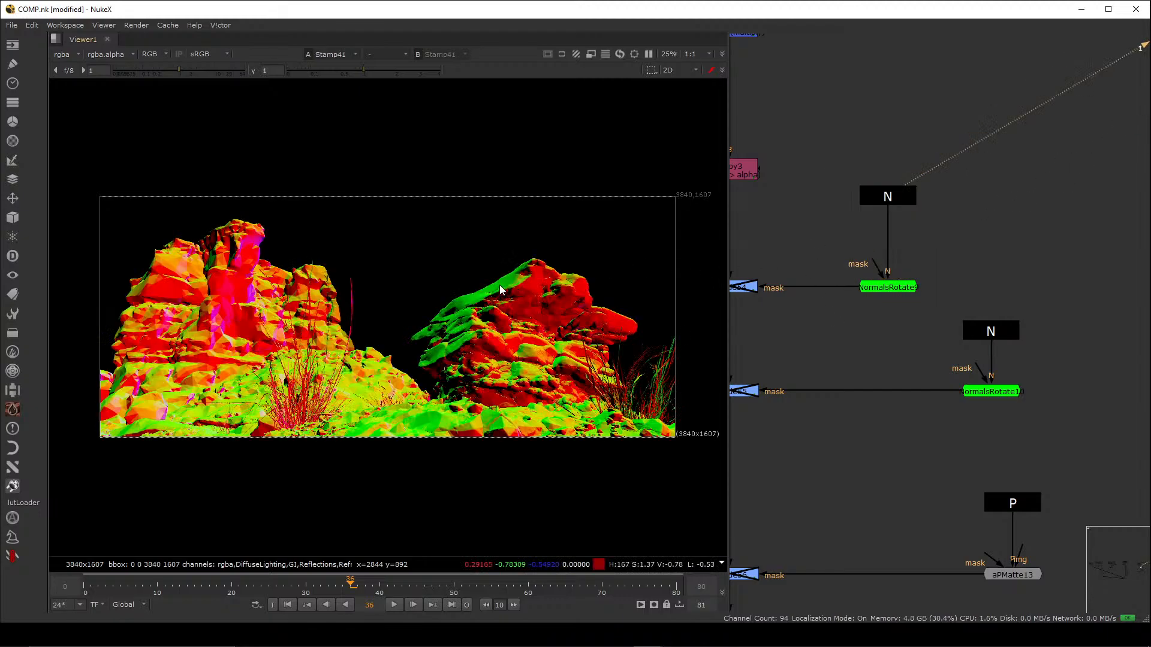
drag(957, 168, 842, 243)
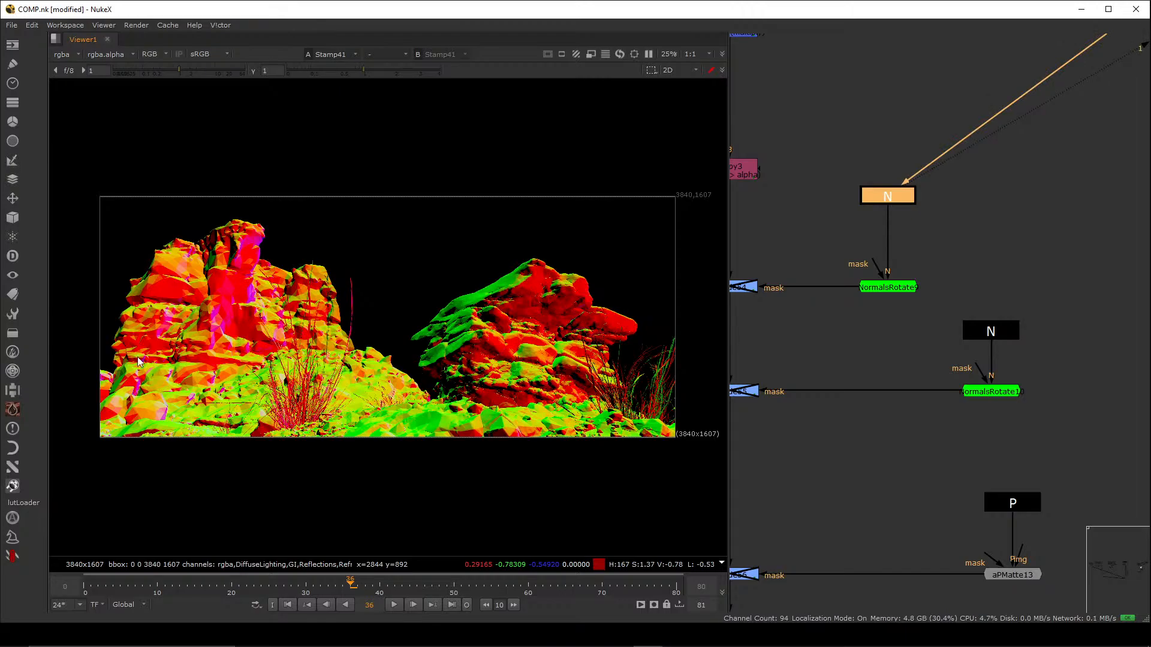
ctrl+shift+drag(125, 356, 590, 359)
- View NormalsRotate9's rotated normals in colour, and switch to its alpha mask
drag(977, 244, 825, 330)
key(1)
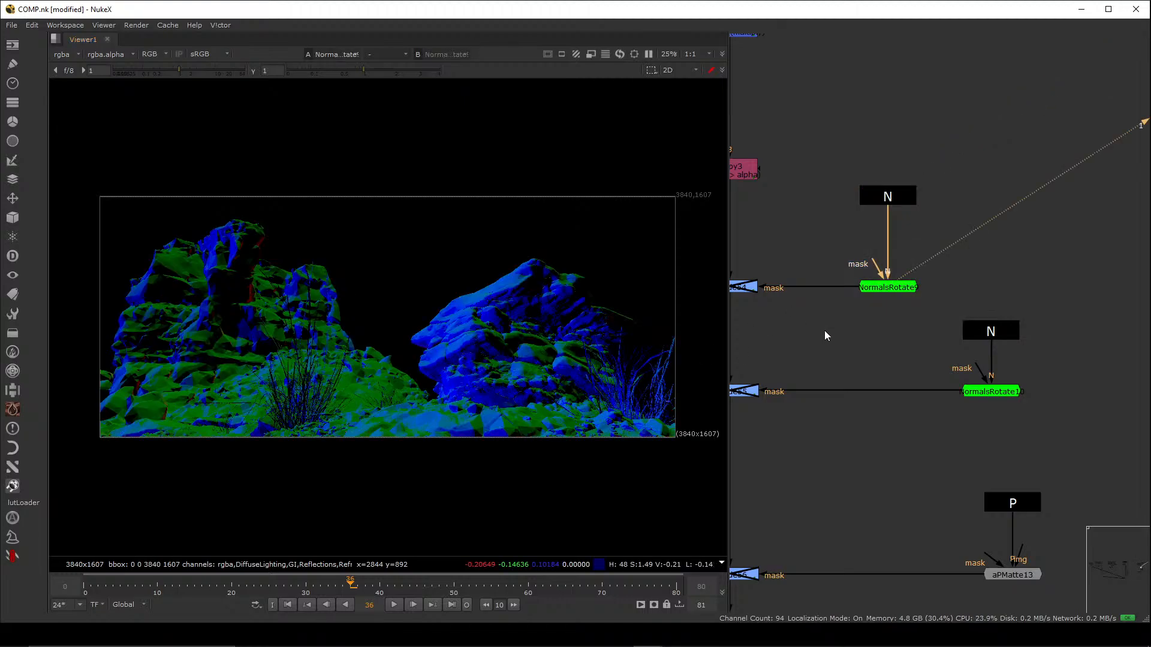
key(a)
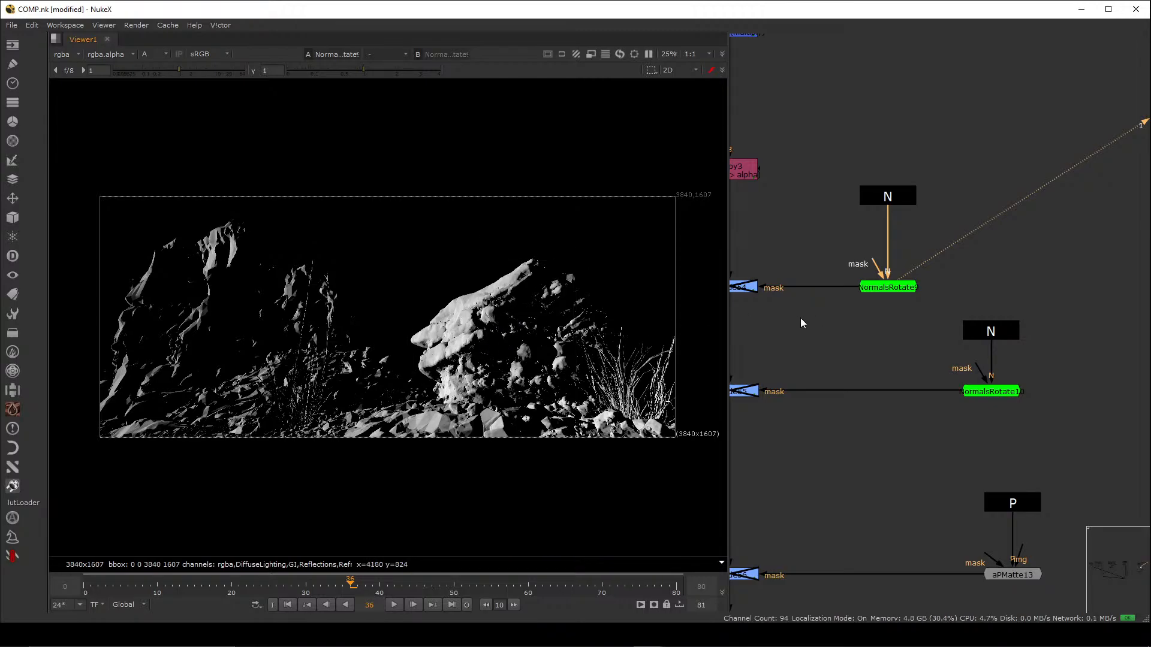
- View the Merge53 composite over the sky, downstream of the masked grades, in full colour
middle_drag(800, 318, 915, 313)
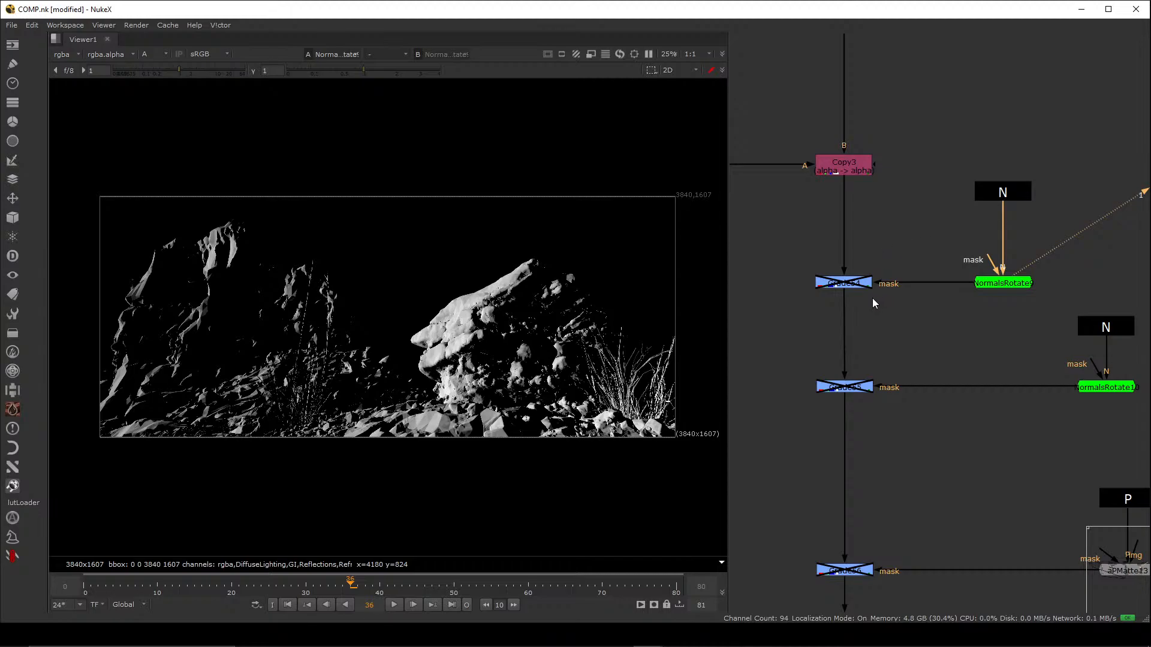
scroll(872, 297, down, 6)
scroll(895, 425, up, 3)
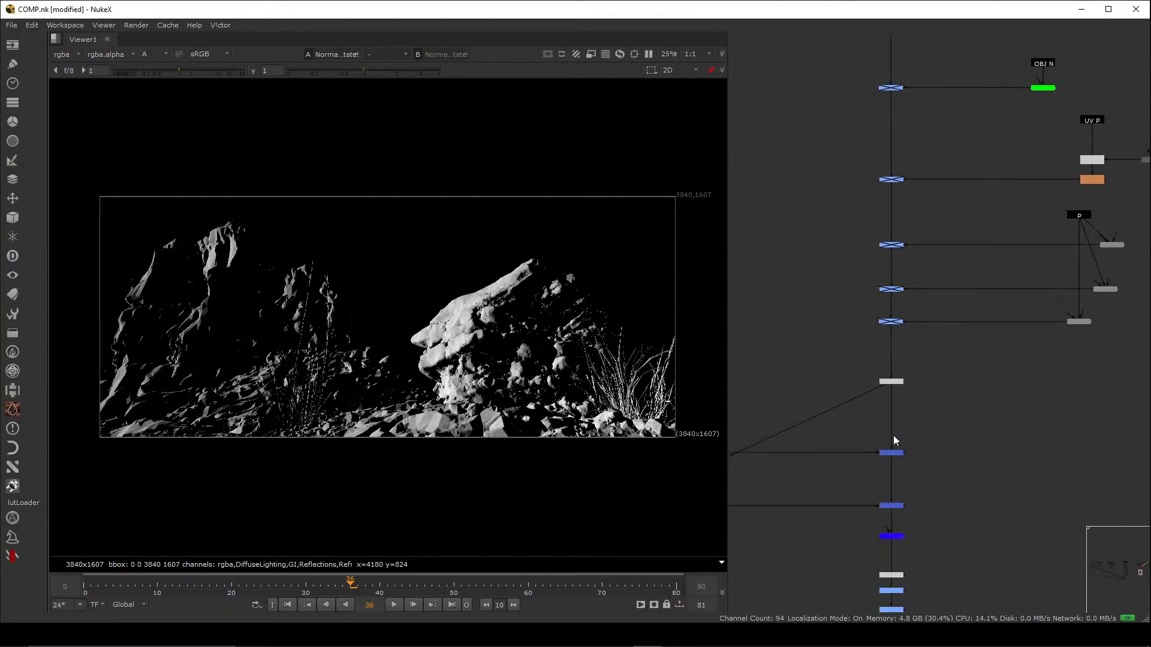
middle_drag(893, 435, 921, 378)
drag(986, 353, 905, 418)
key(1)
scroll(868, 318, down, 4)
key(a)
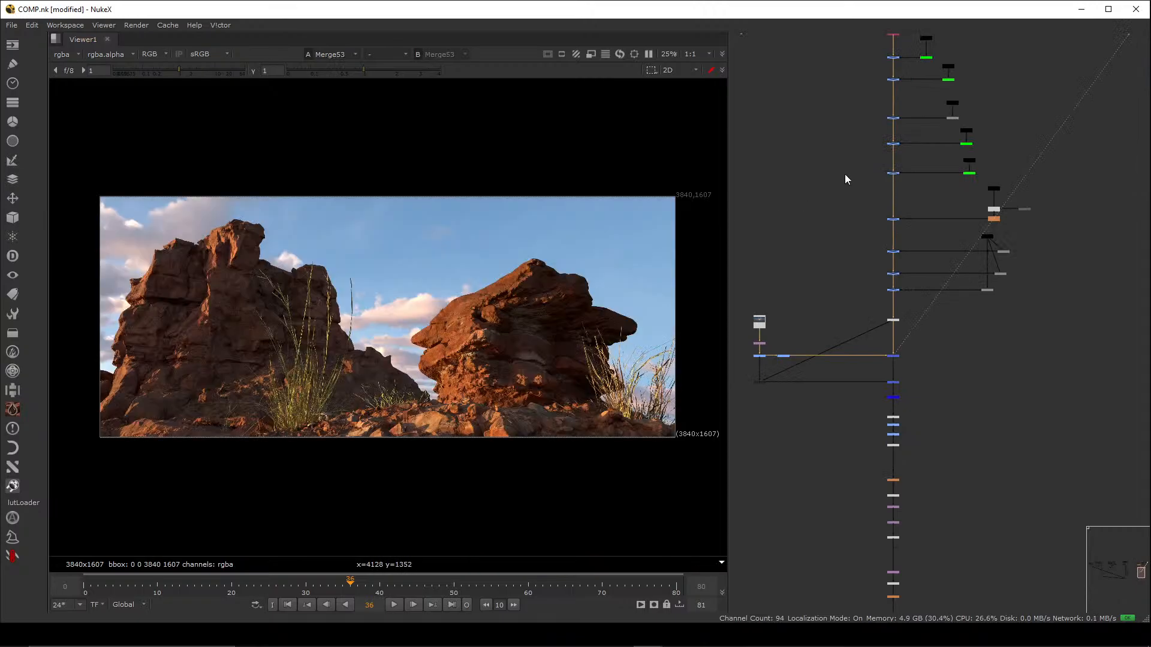
- Toggle Grade54 below Copy3 repeatedly to compare the rock shading with and without it, leaving it disabled
scroll(884, 300, up, 6)
drag(912, 271, 793, 336)
key(d)
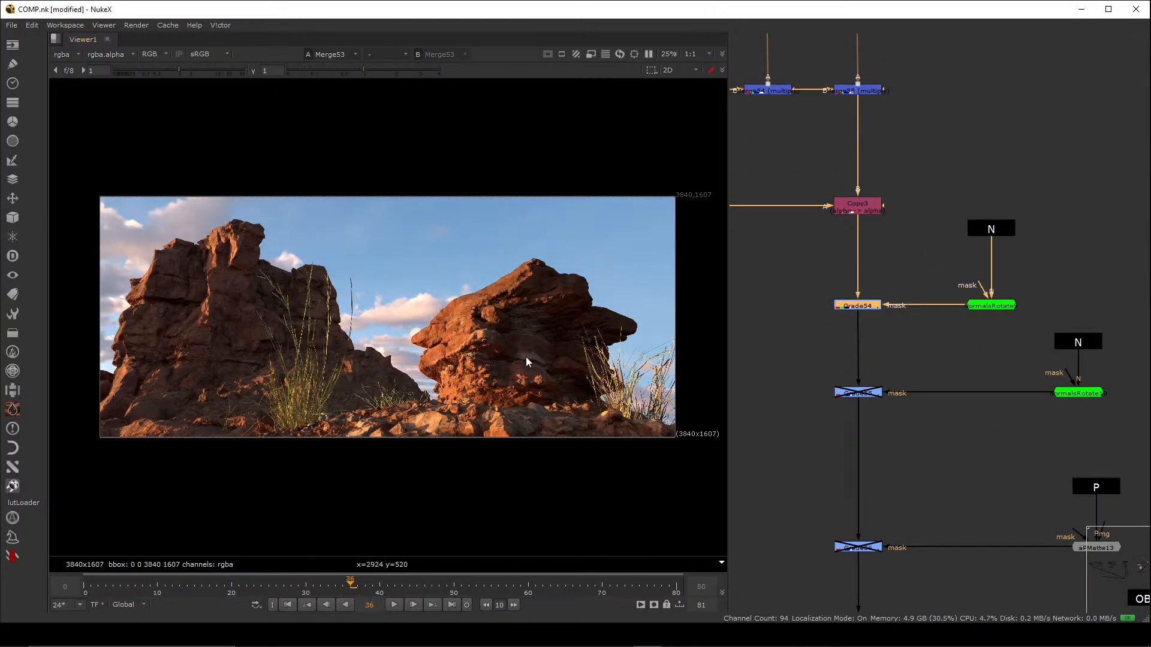
key(d)
key(d)
key(d)
key(d)
key(d)
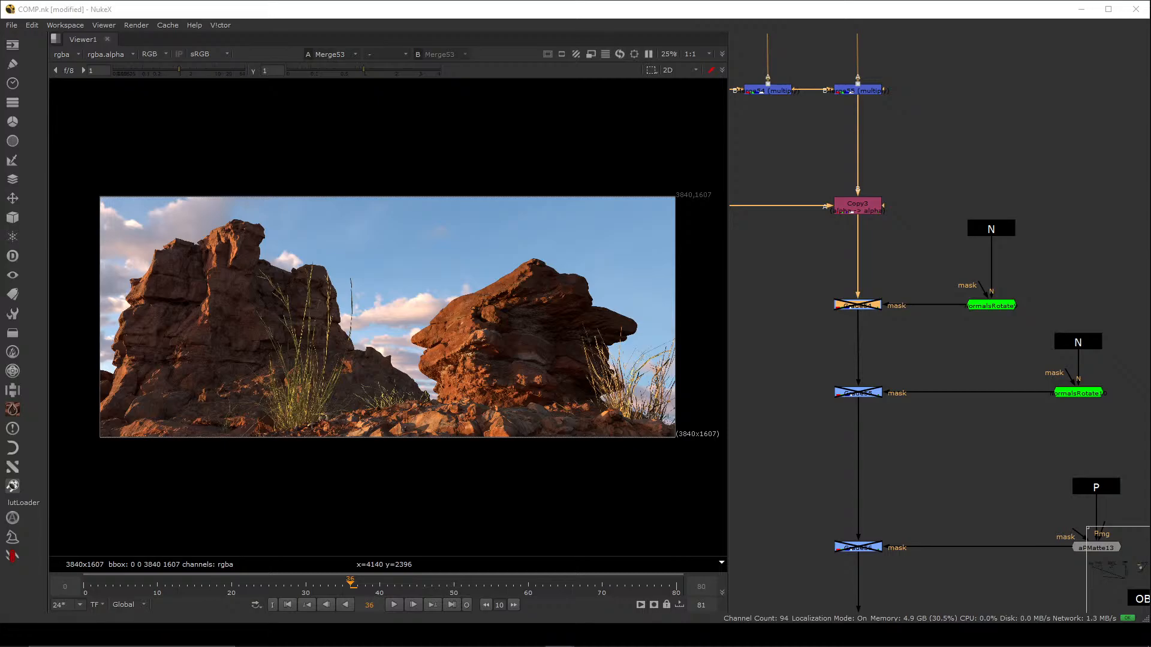
click(816, 326)
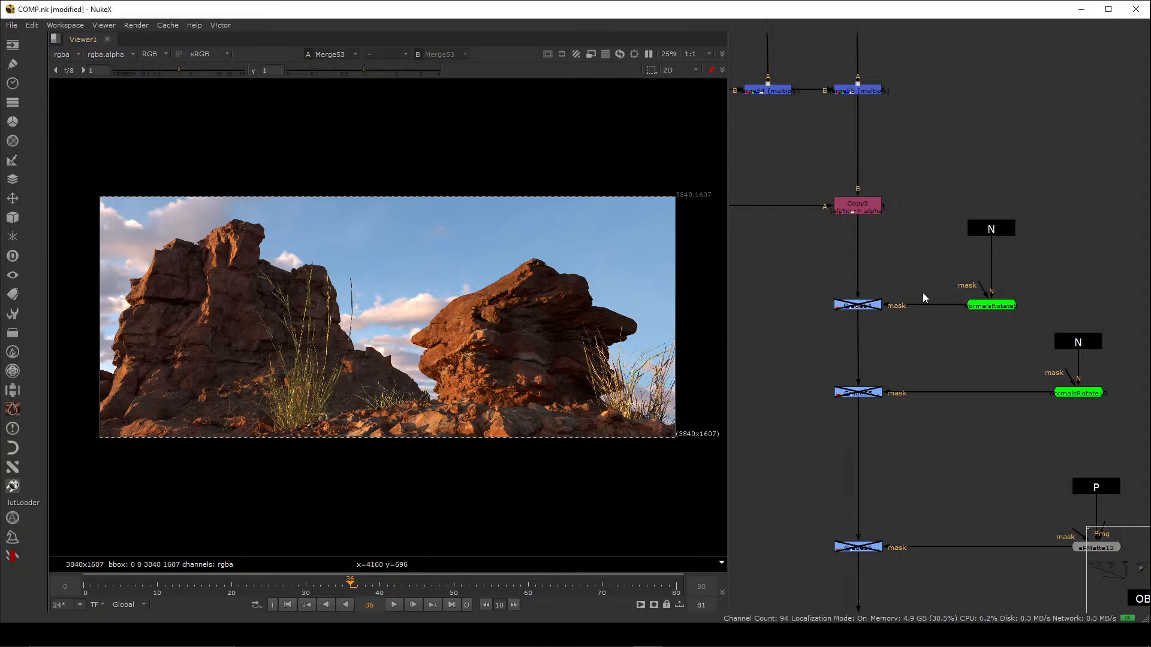
- Enable Grade54, the grade masked by the first NormalsRotate, comparing the image with and without it
drag(914, 277, 786, 354)
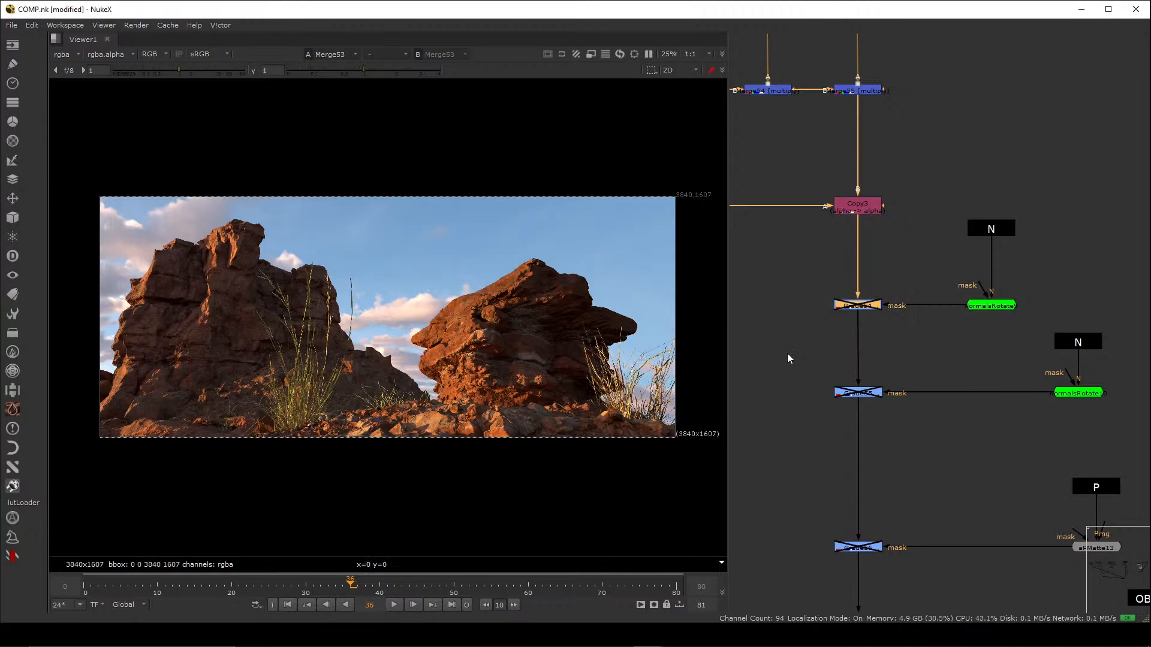
key(d)
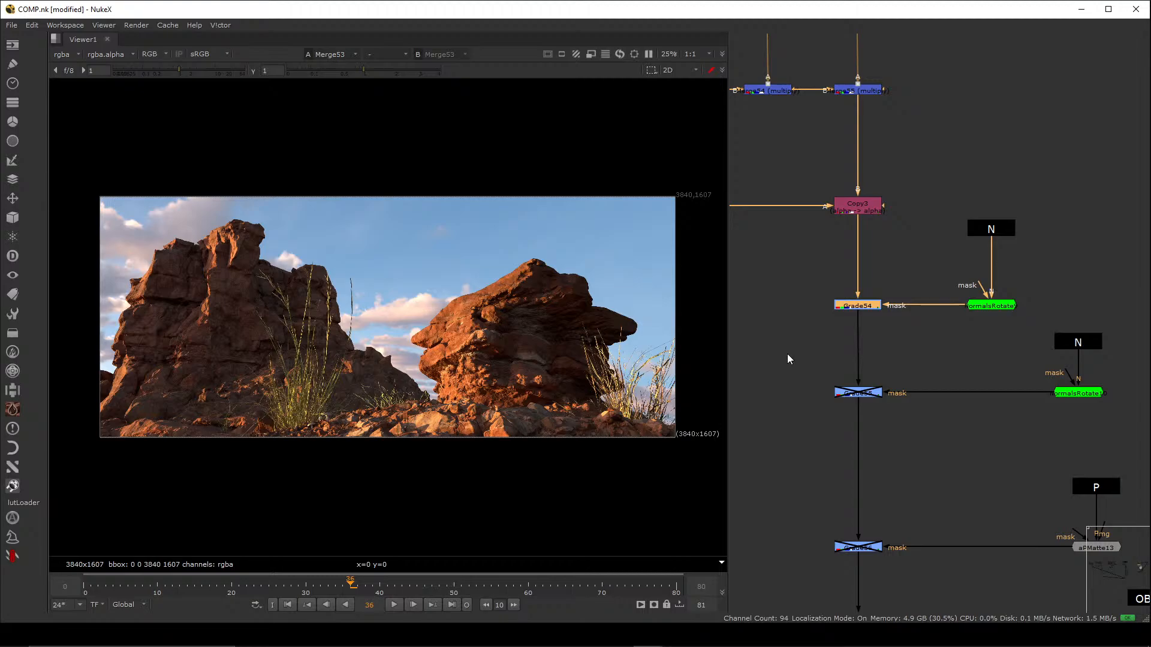
key(d)
key(d)
click(788, 355)
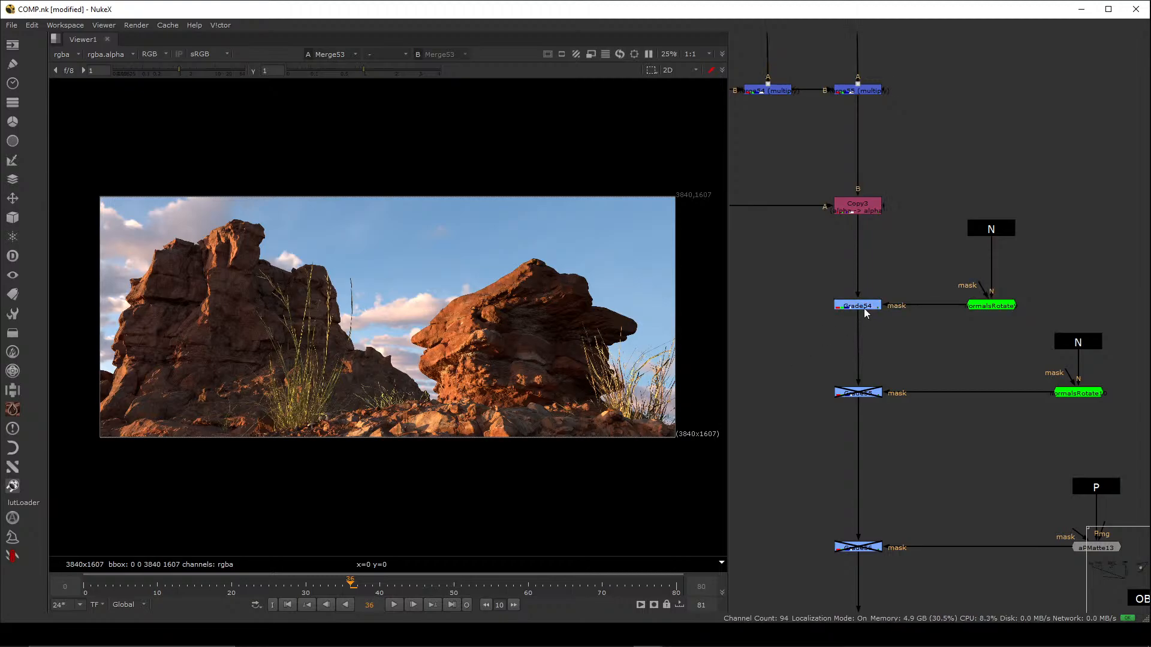
drag(899, 275, 801, 336)
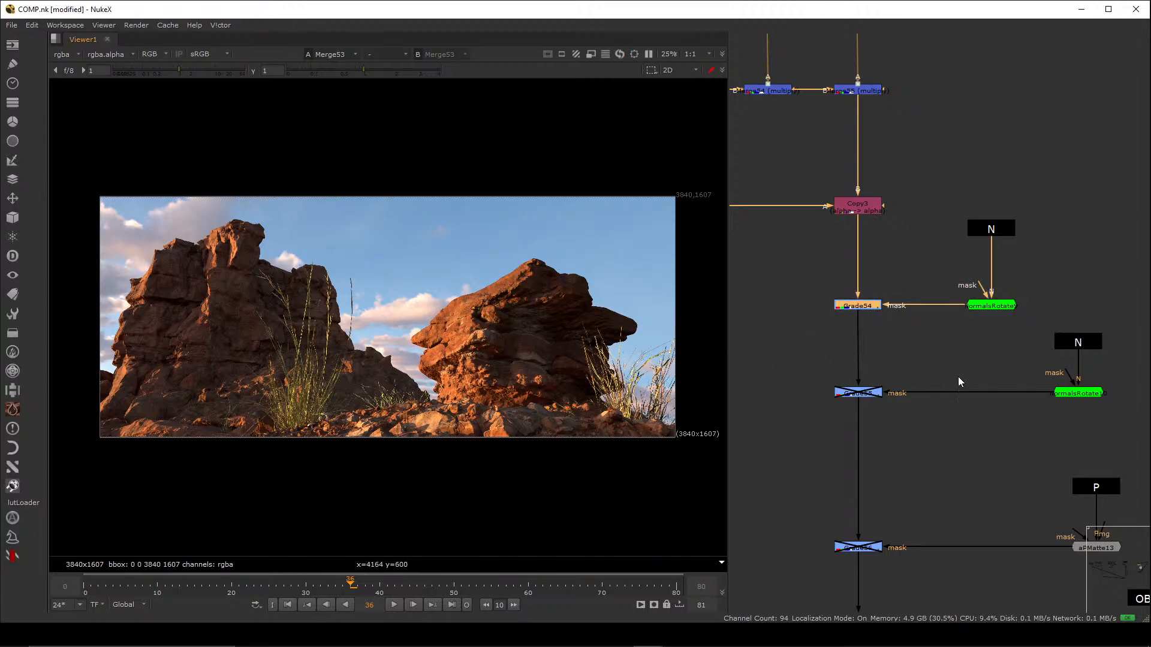
- Toggle the grade masked by NormalsRotate10 repeatedly to compare its effect on the rocks, leaving it disabled
drag(904, 334, 776, 430)
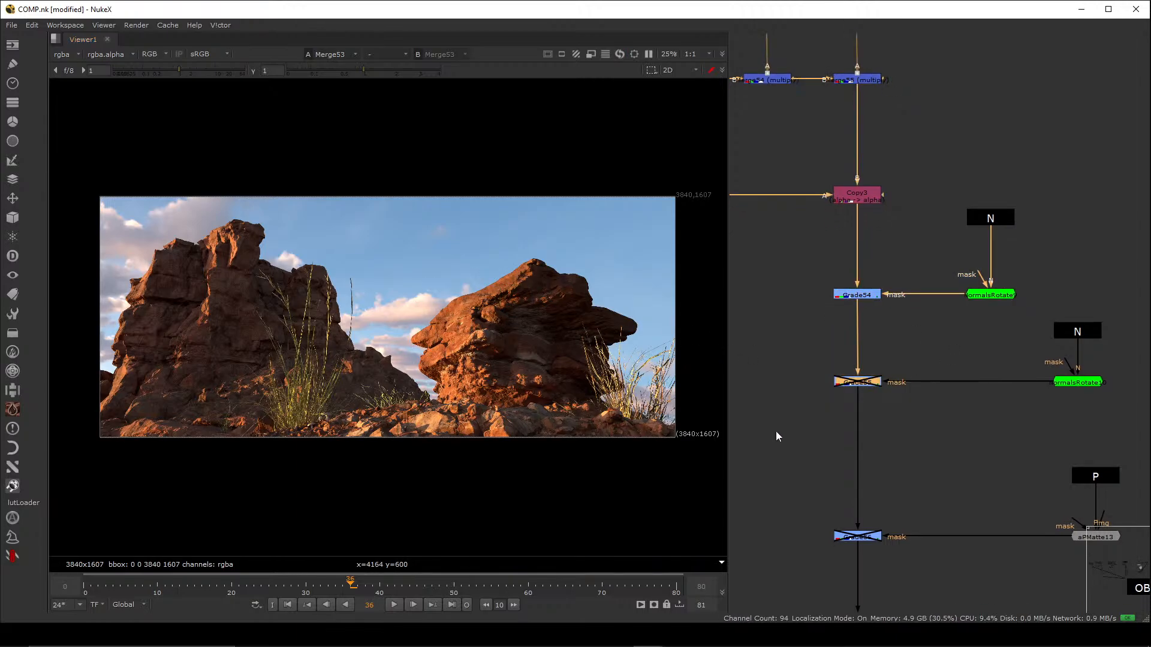
key(d)
key(d)
key(d)
key(d)
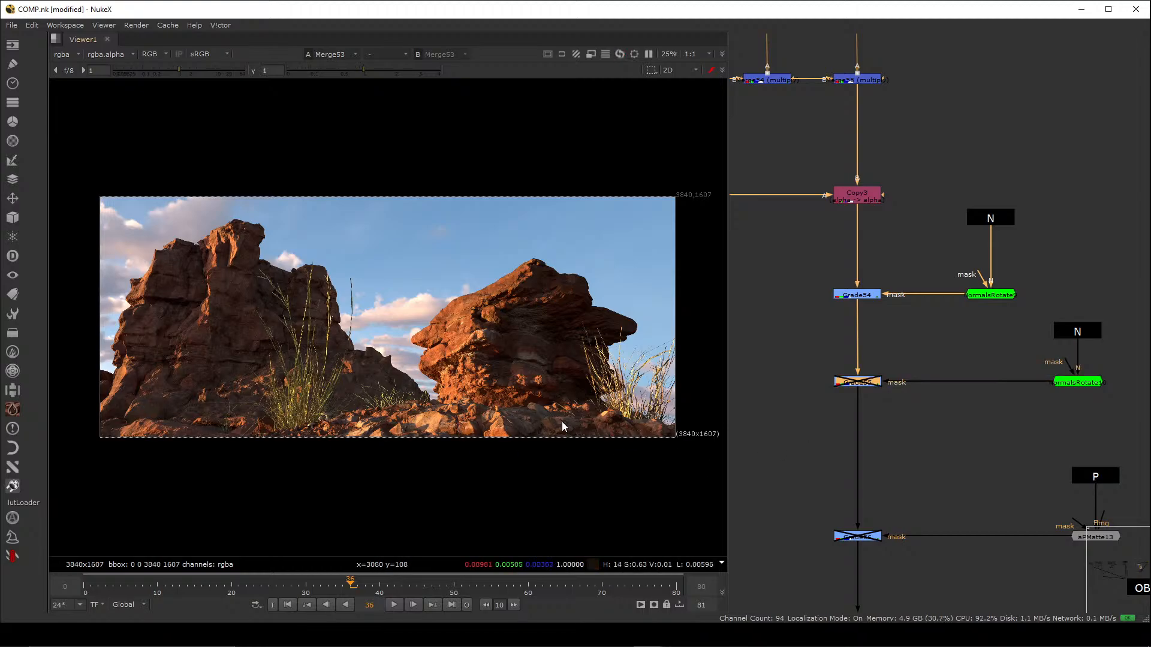
key(d)
key(d)
key(d)
key(d)
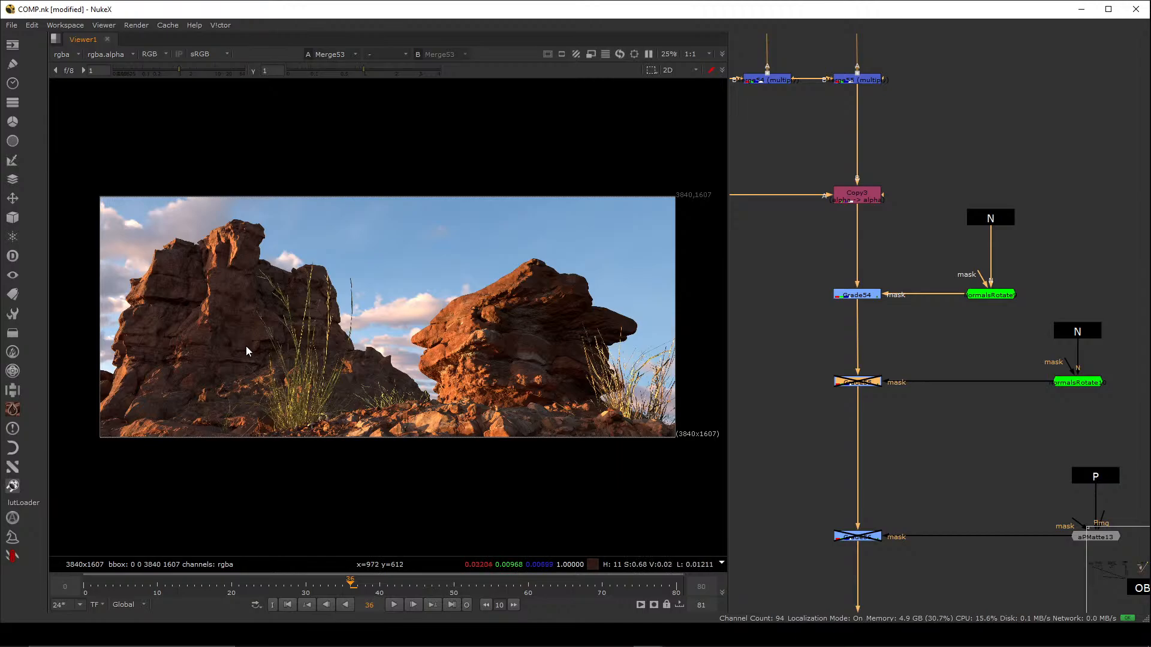
key(d)
key(d)
- View the position pass from the P node feeding aPMatte13
middle_drag(892, 503, 838, 363)
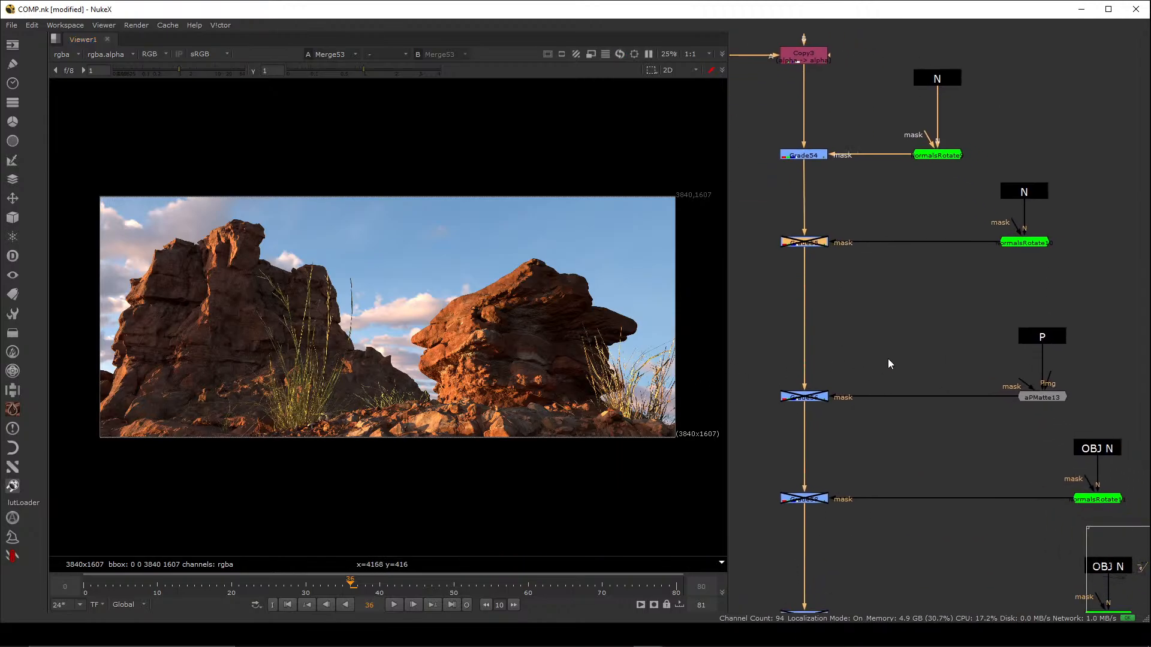
click(1042, 336)
key(1)
click(964, 355)
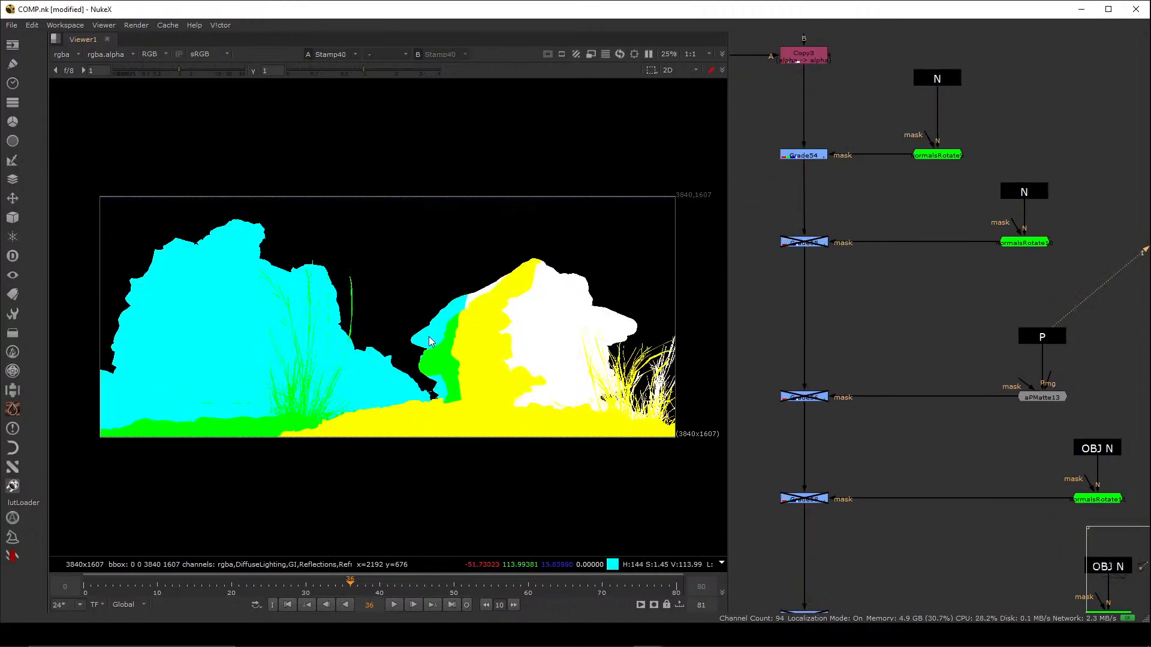
- Examine the position pass's individual colour channels, and return to the full RGB display
key(r)
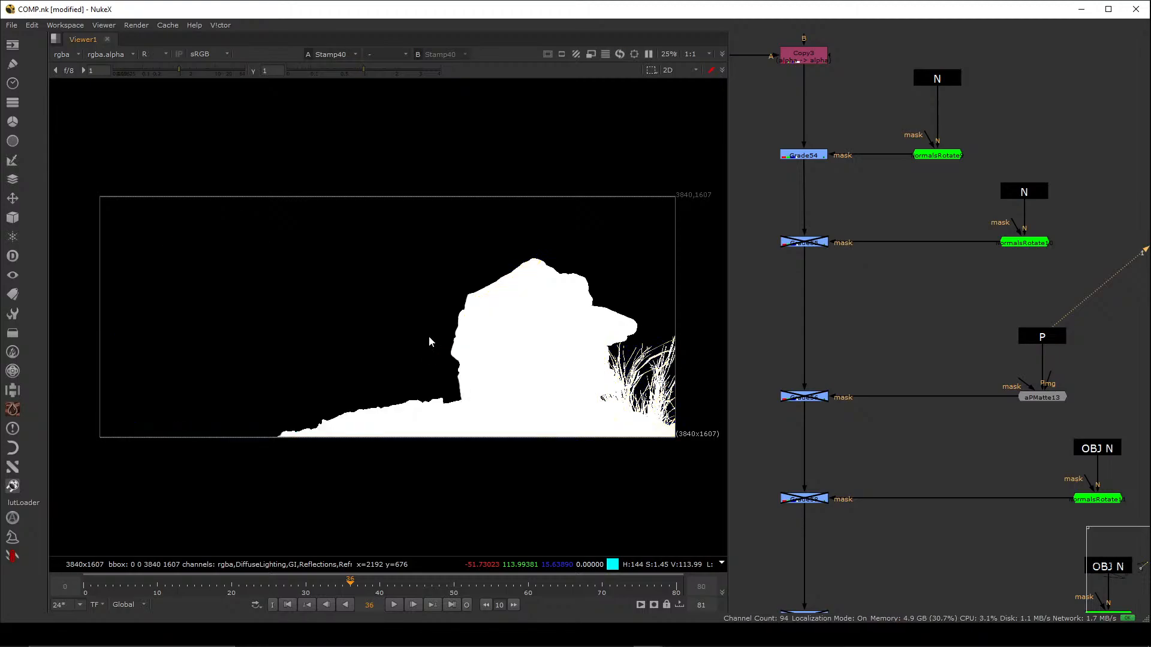
key(b)
key(r)
key(g)
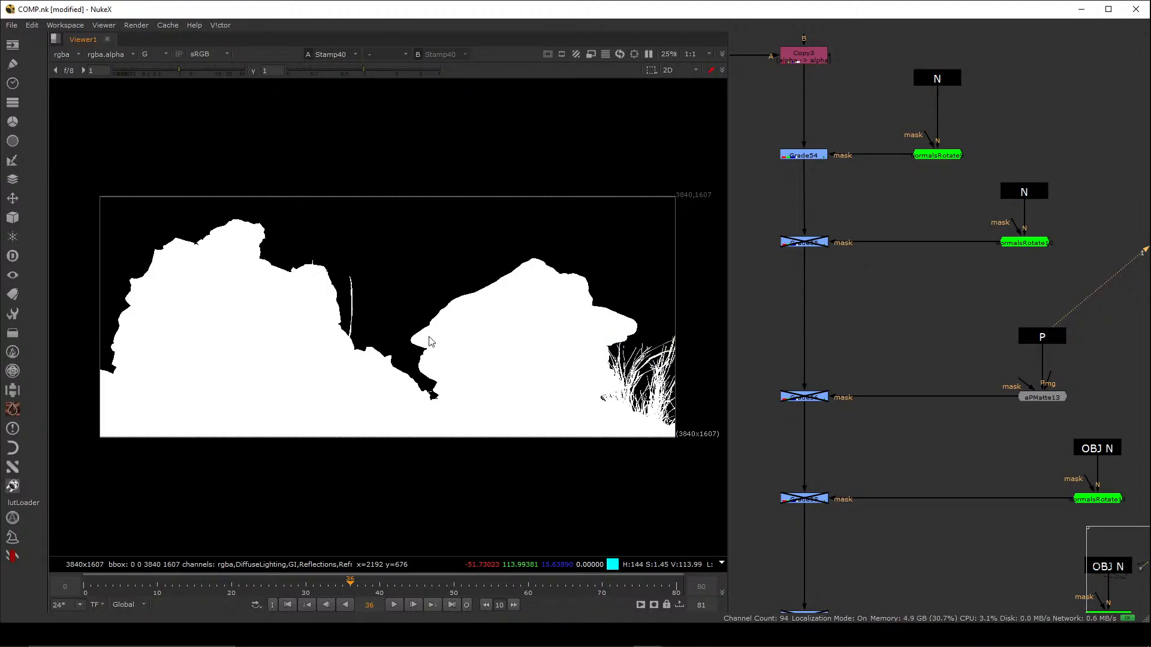
key(b)
key(r)
key(b)
key(r)
key(g)
key(r)
key(r)
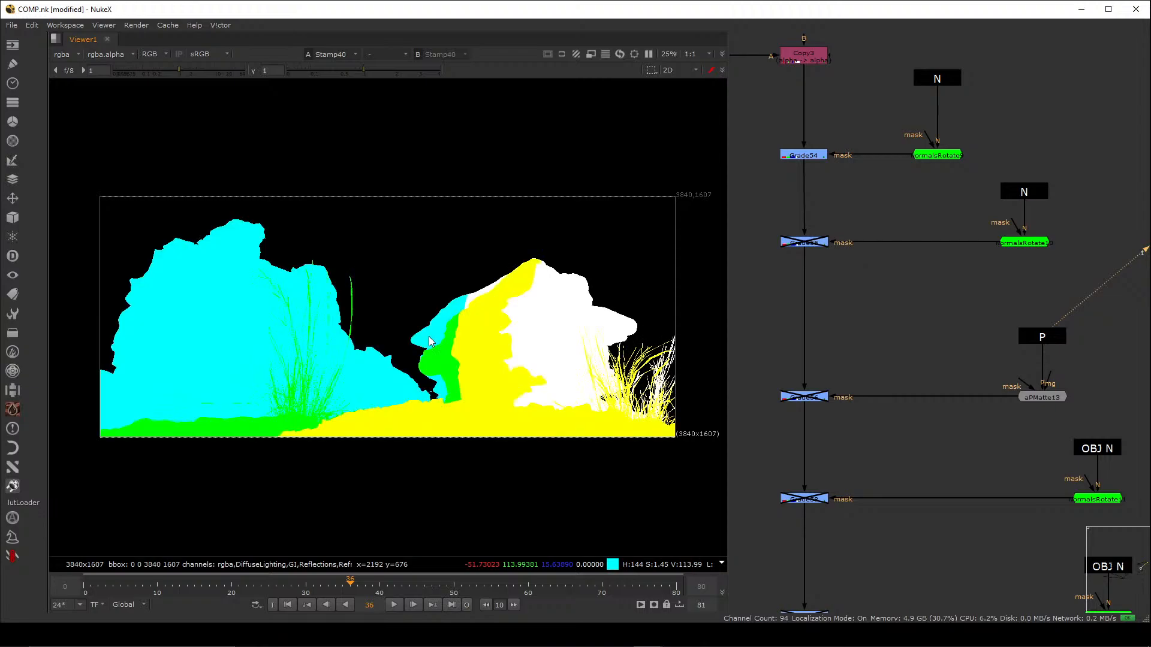
- Examine the shape, falloff and transform settings of the aPMatte13 node, and close its properties
middle_drag(1047, 358, 880, 353)
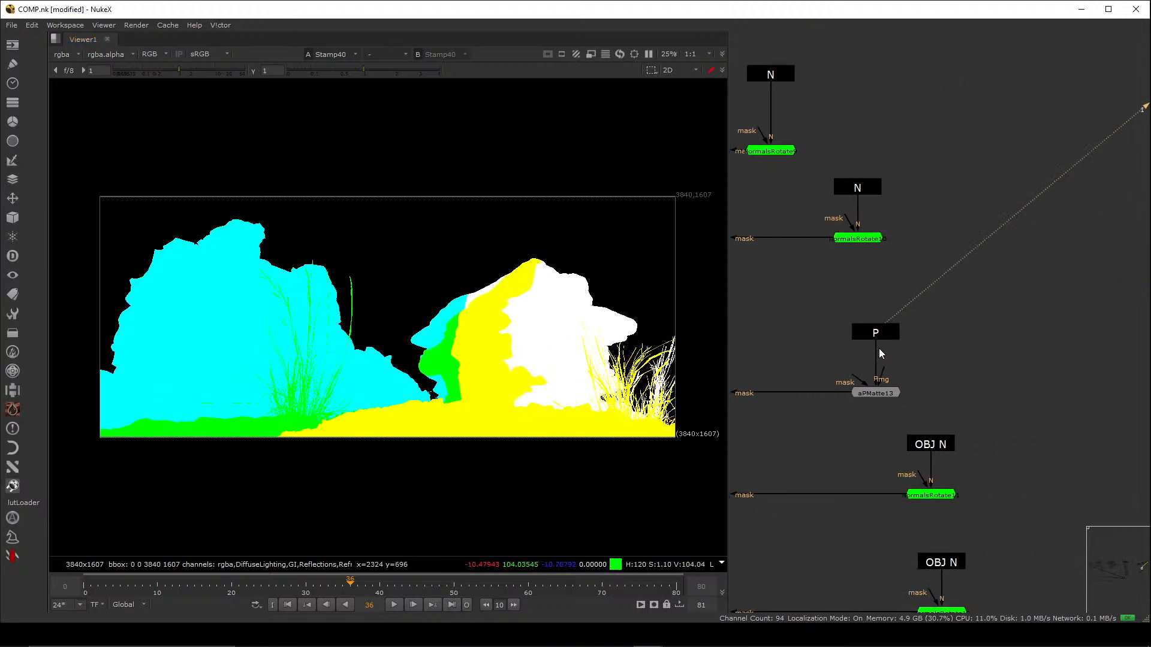
scroll(894, 390, up, 4)
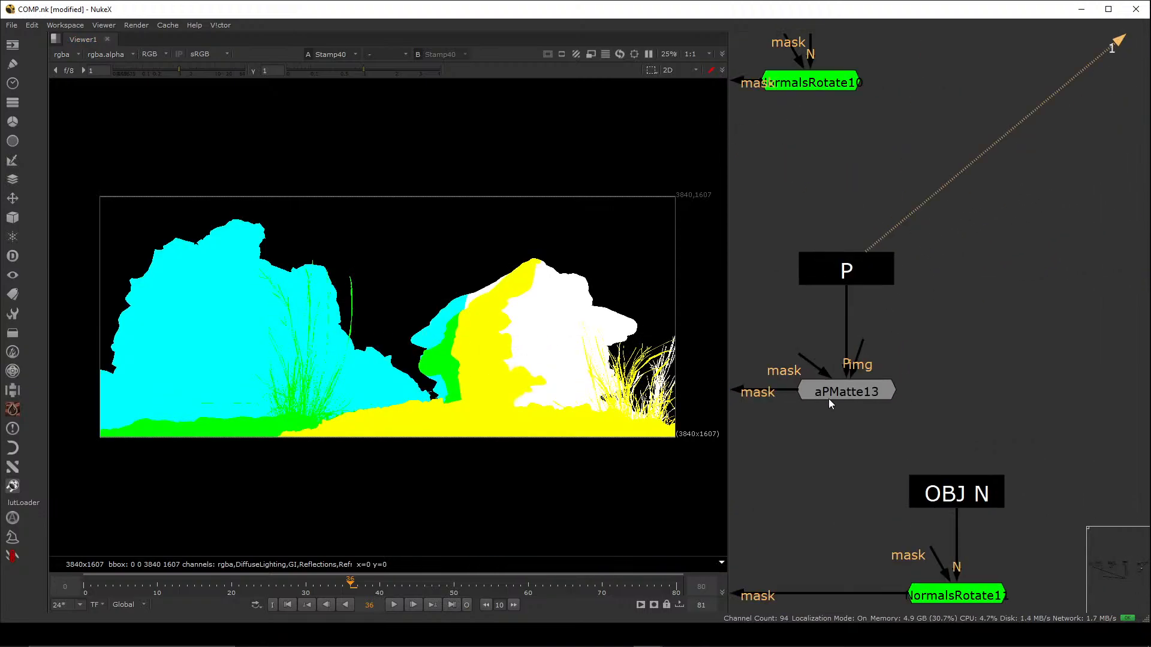
middle_drag(828, 398, 875, 394)
click(885, 390)
mouse_move(883, 377)
mouse_down()
mouse_move(886, 408)
mouse_move(891, 393)
mouse_up()
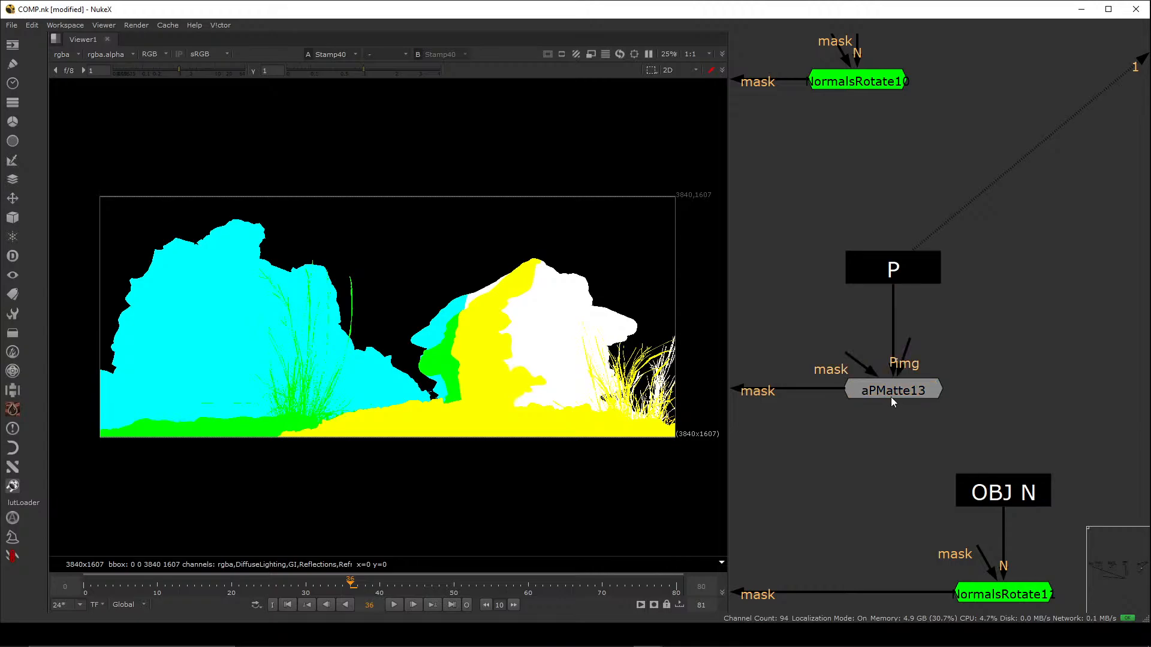
middle_drag(1020, 340, 1036, 341)
click(874, 451)
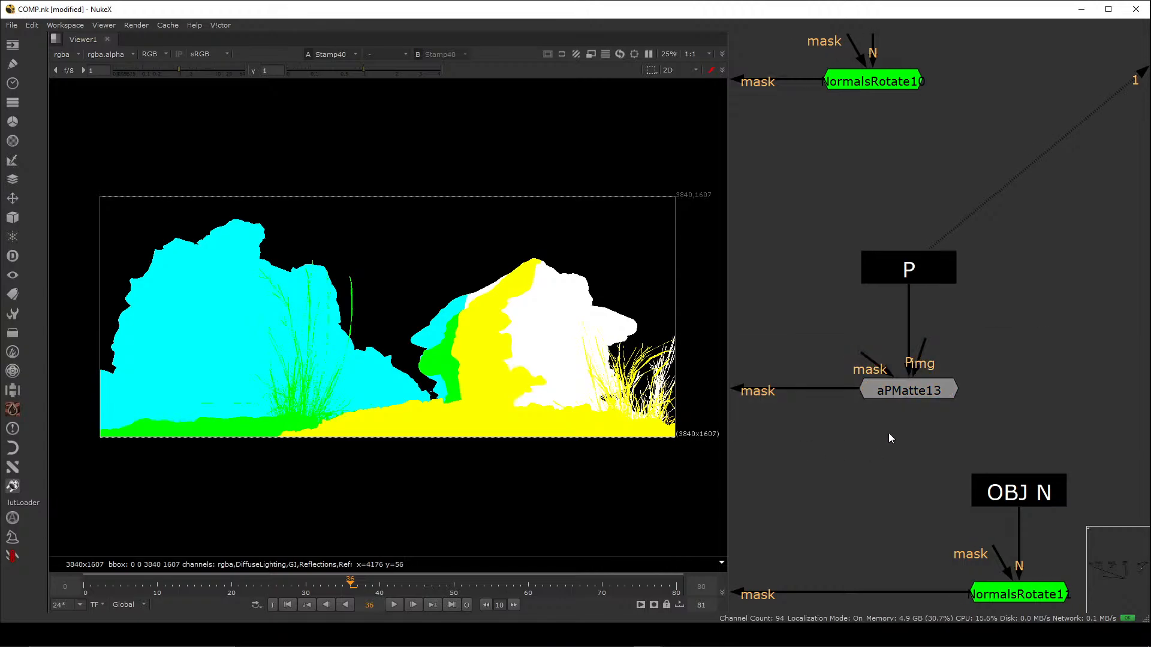
click(861, 390)
click(897, 445)
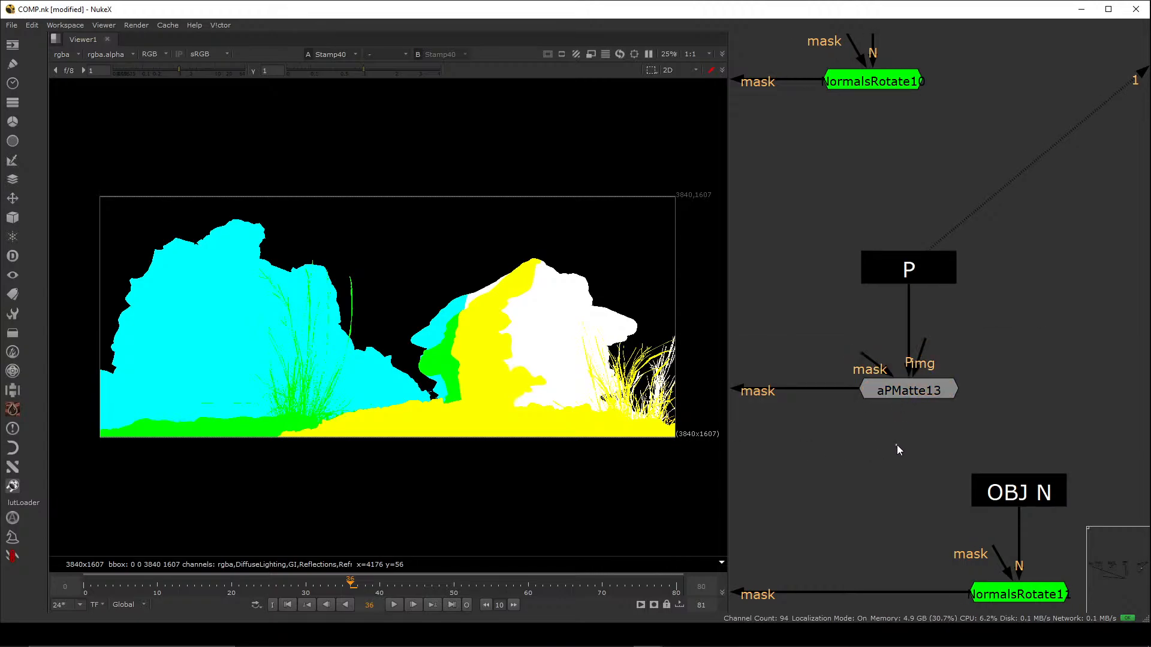
double_click(902, 390)
drag(570, 234, 672, 155)
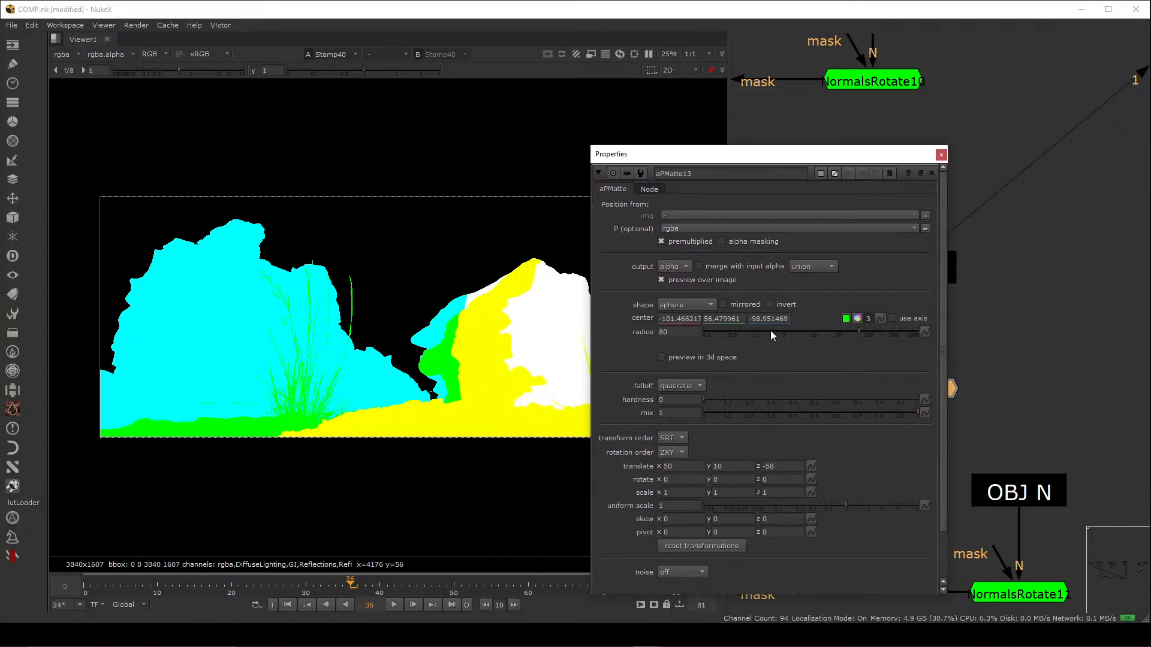
click(941, 156)
- View aPMatte13's output, comparing its alpha matte around the grass with the full-colour display
key(1)
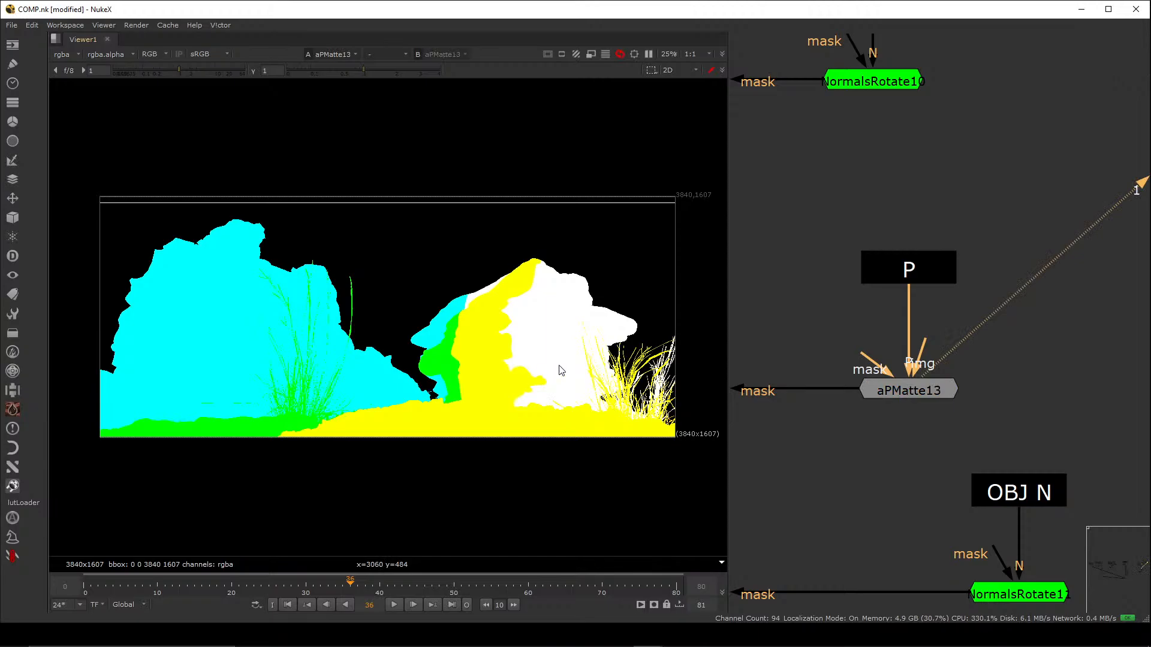
key(a)
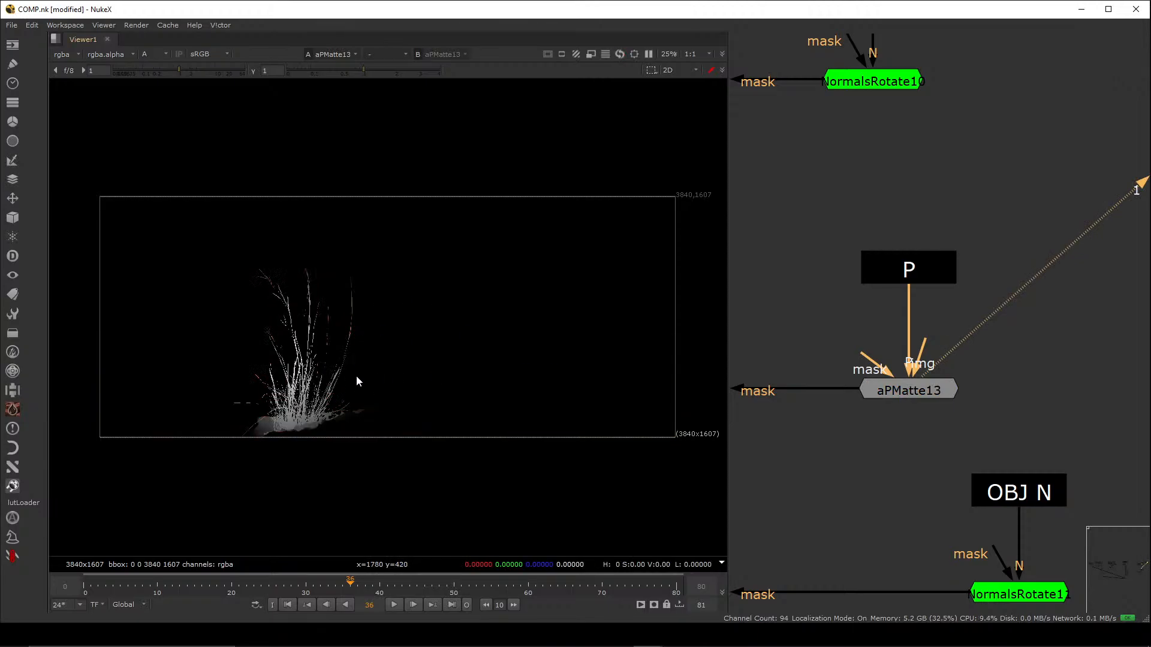
key(a)
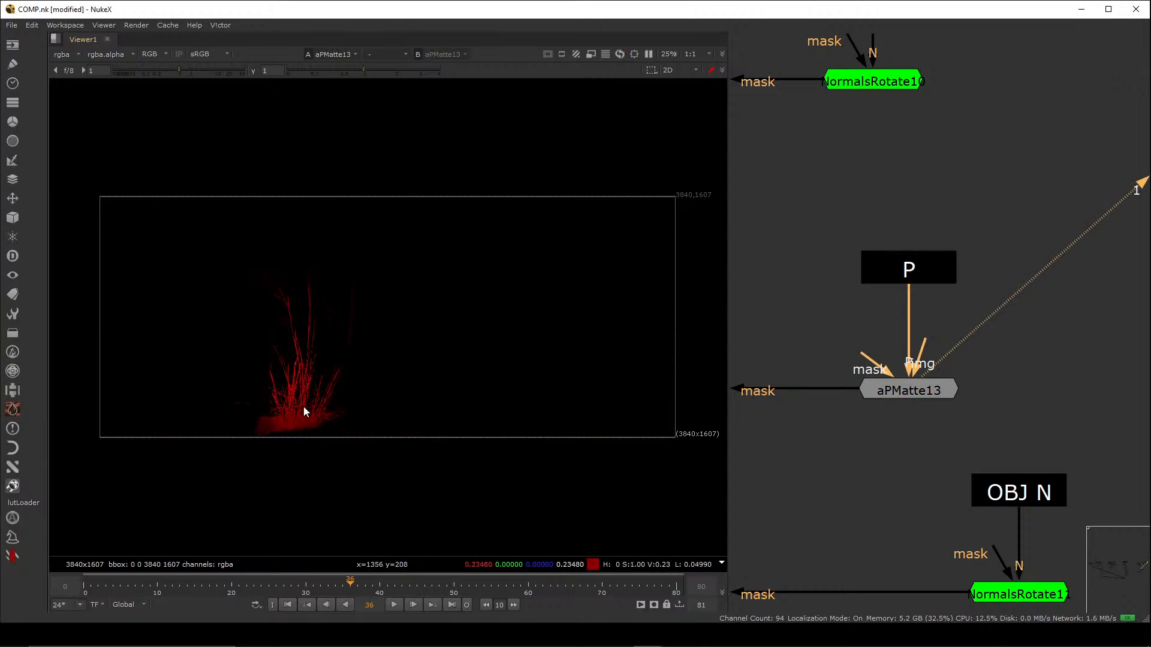
key(a)
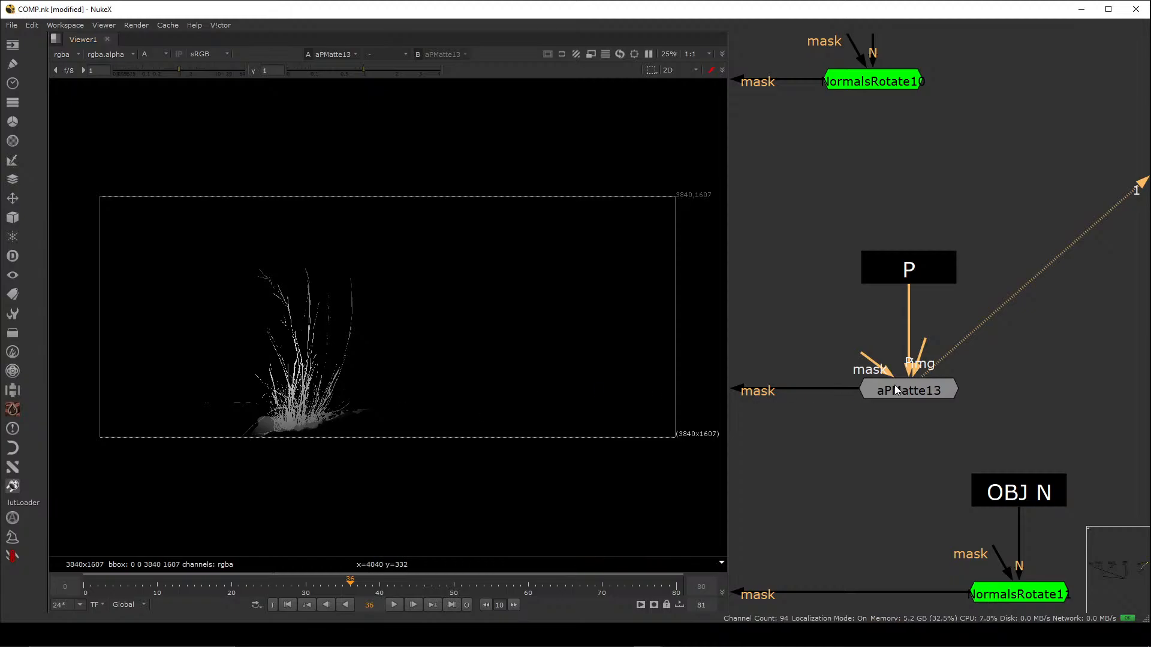
- Enable preview in 3D space in the properties of aPMatte13
double_click(875, 390)
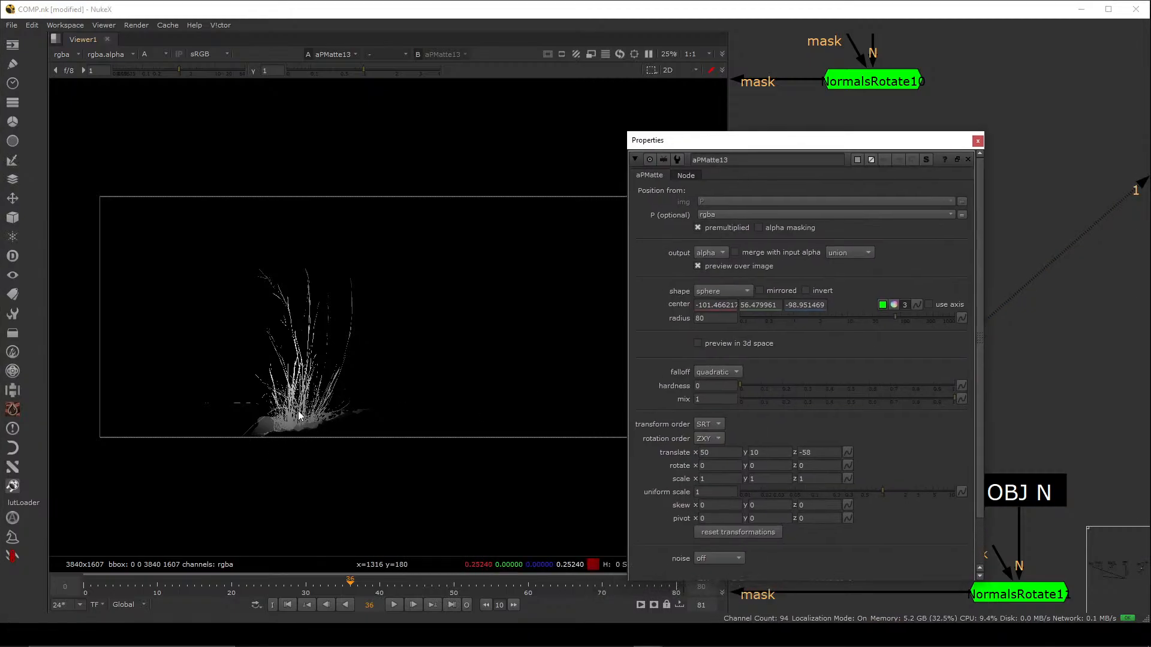
click(977, 141)
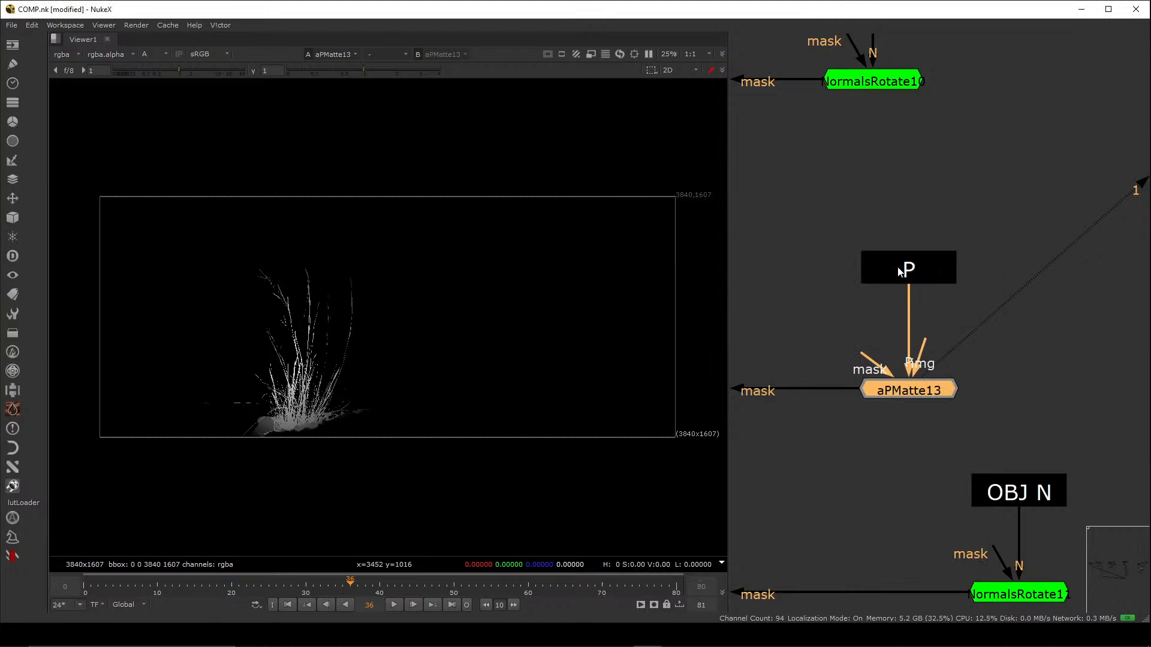
double_click(893, 389)
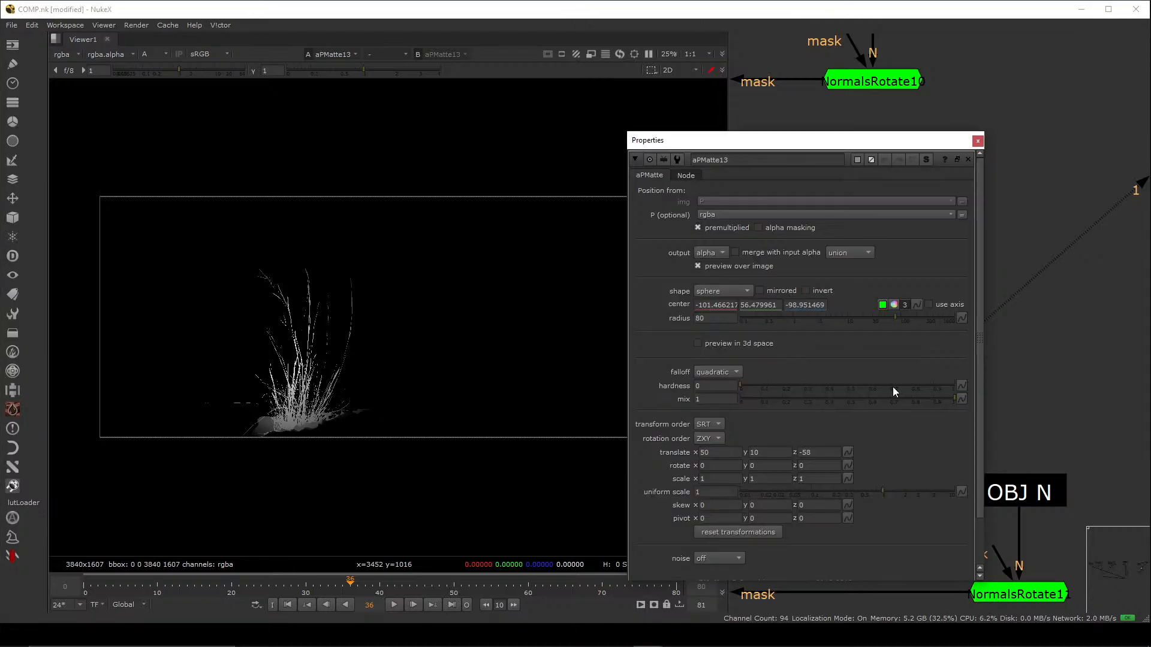
click(698, 344)
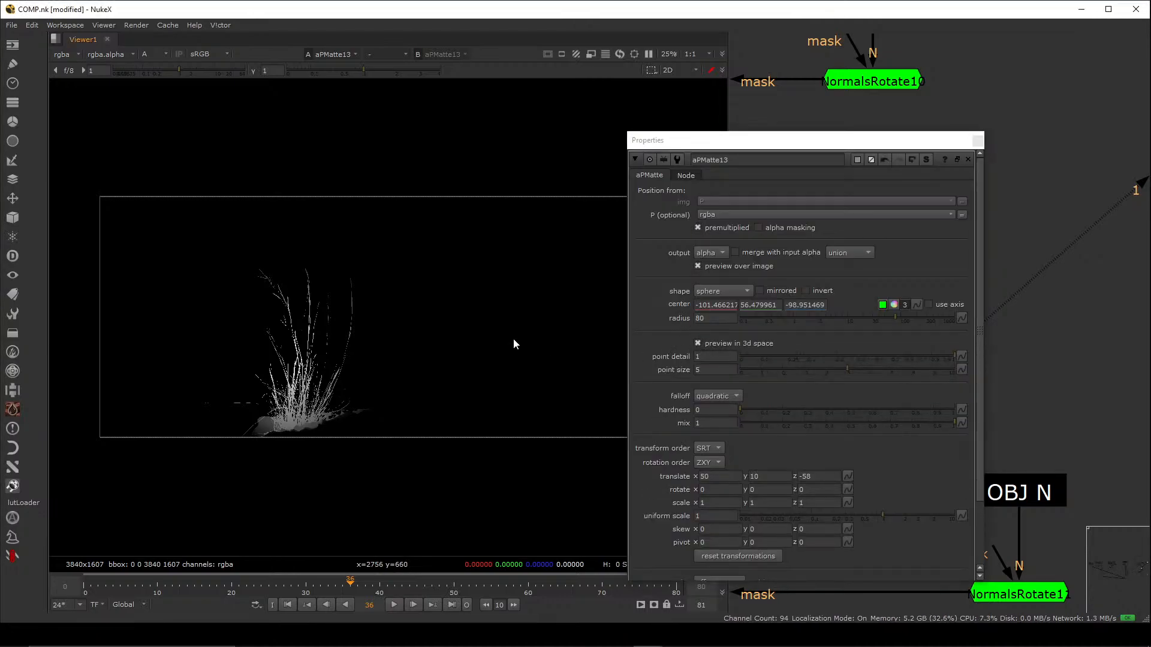
- Switch the viewer to 3D and examine aPMatte13's sphere and the position points inside it
key(Tab)
drag(856, 144, 1011, 100)
scroll(510, 302, down, 18)
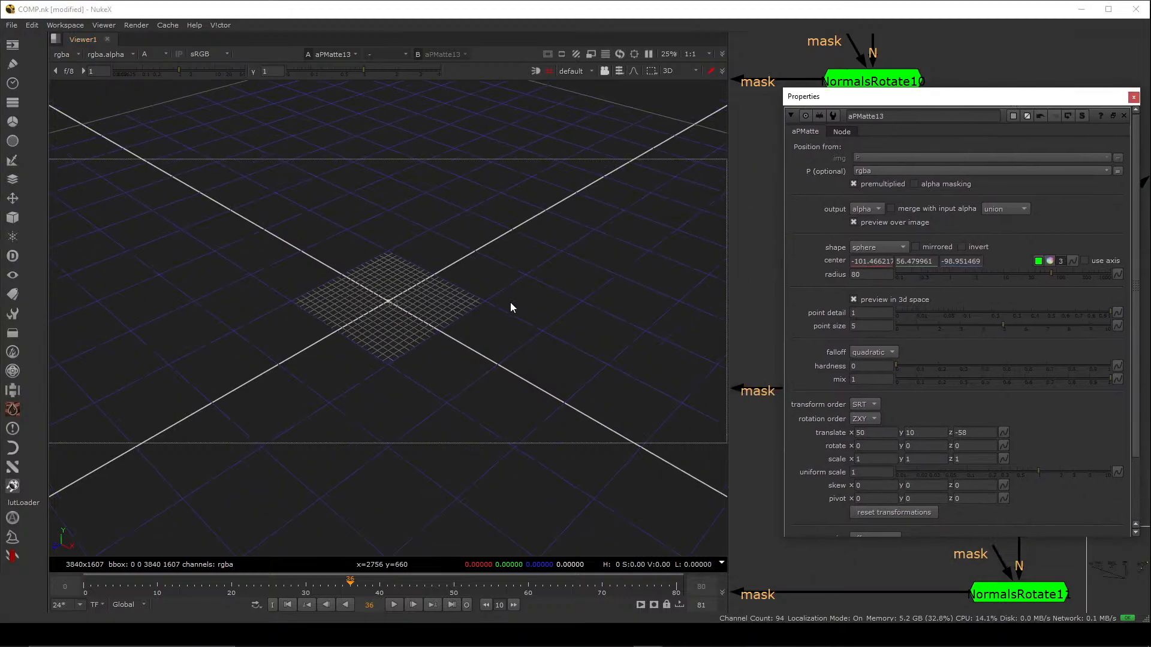
scroll(388, 311, down, 6)
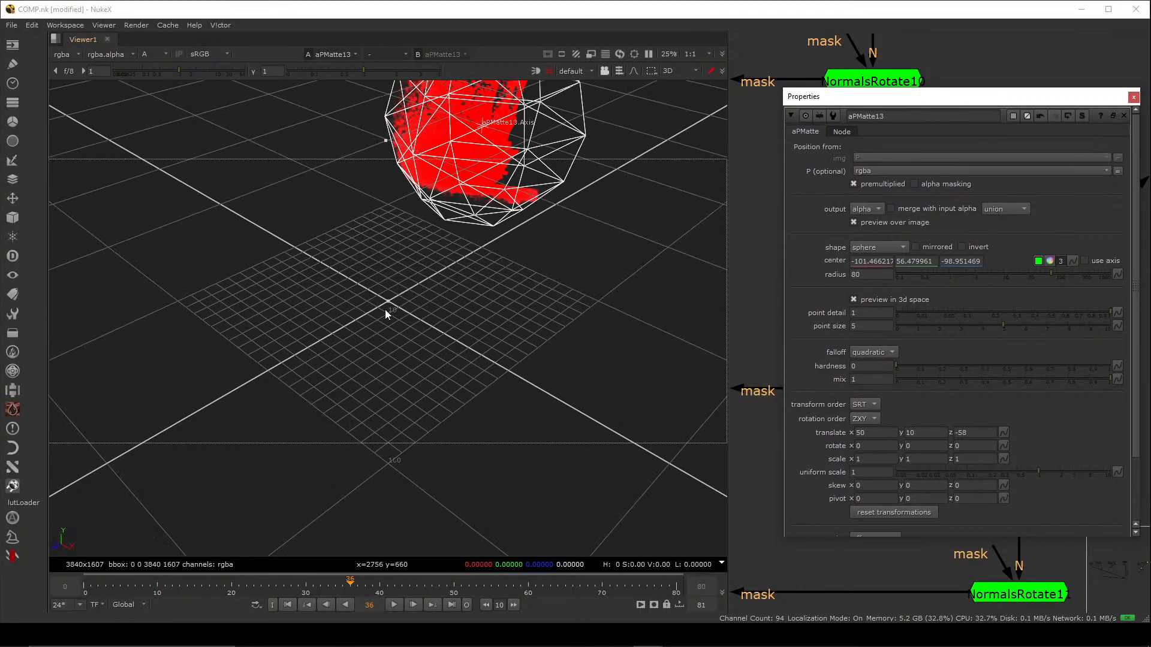
ctrl+drag(399, 276, 408, 298)
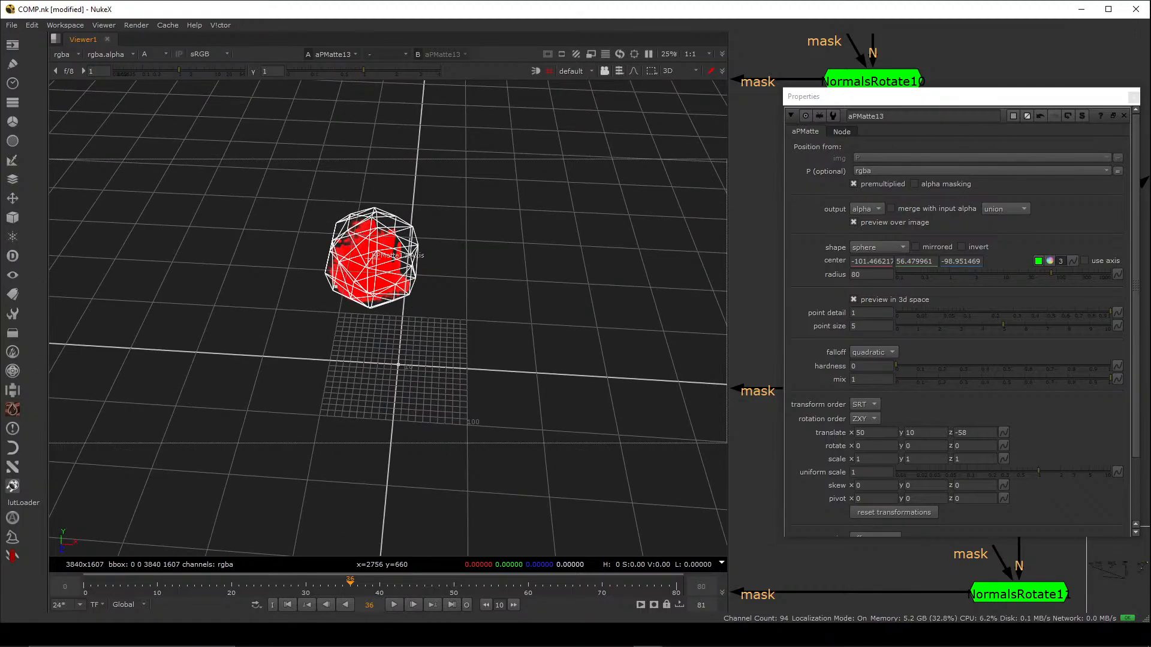
key(alt+Tab)
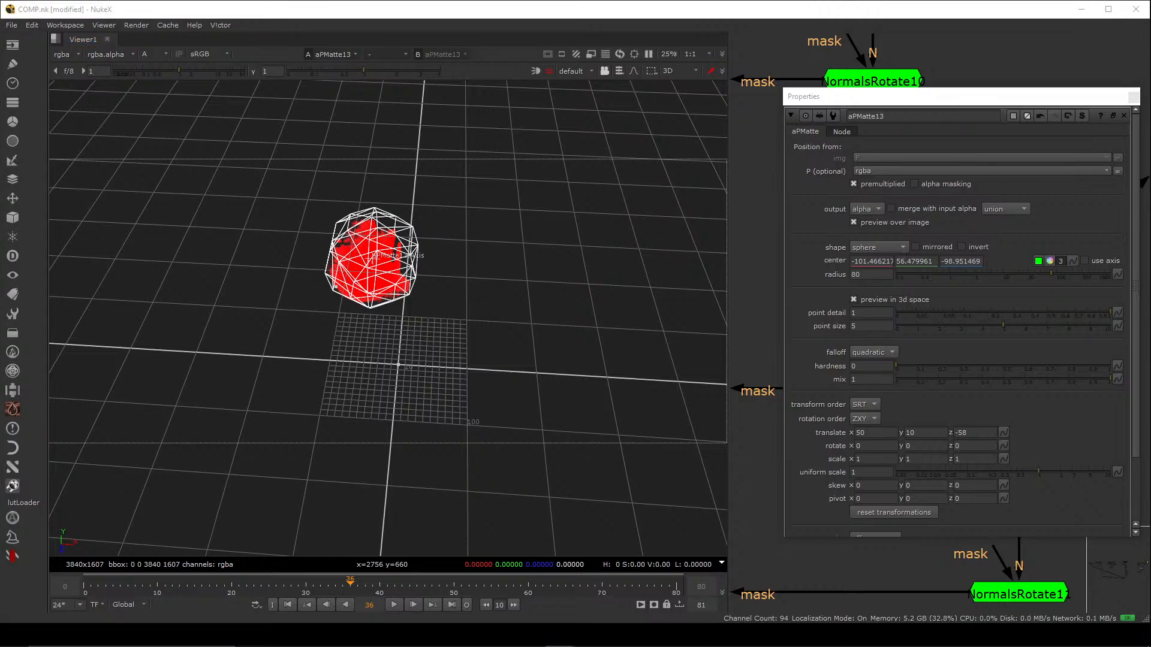
key(alt+Tab)
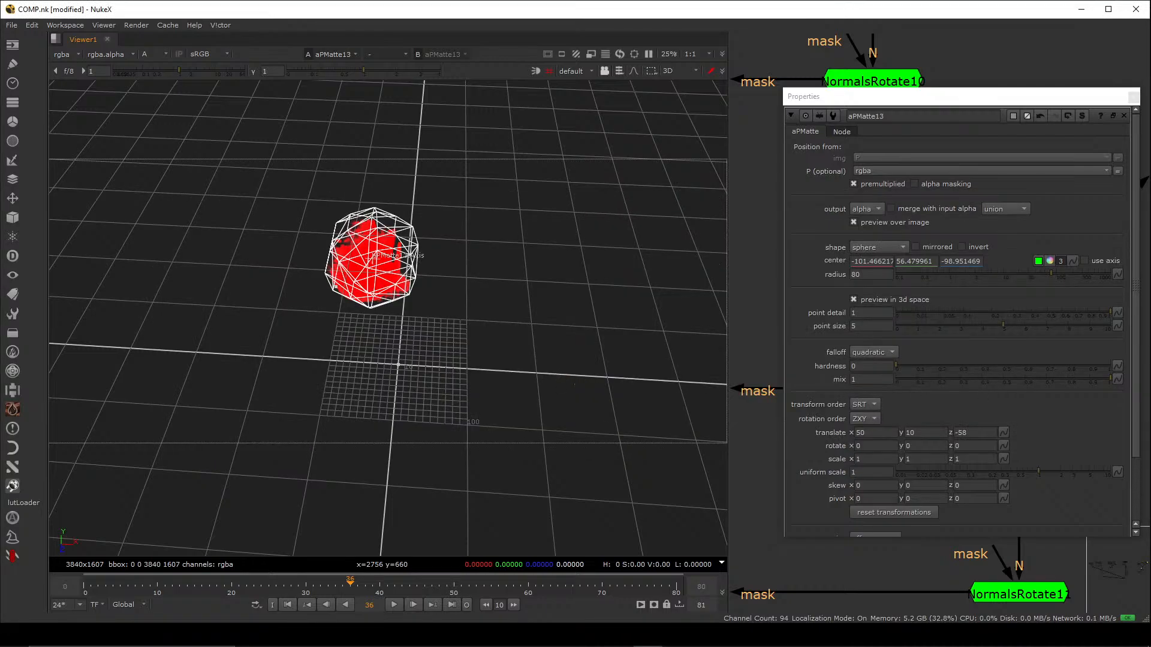
key(alt+Tab)
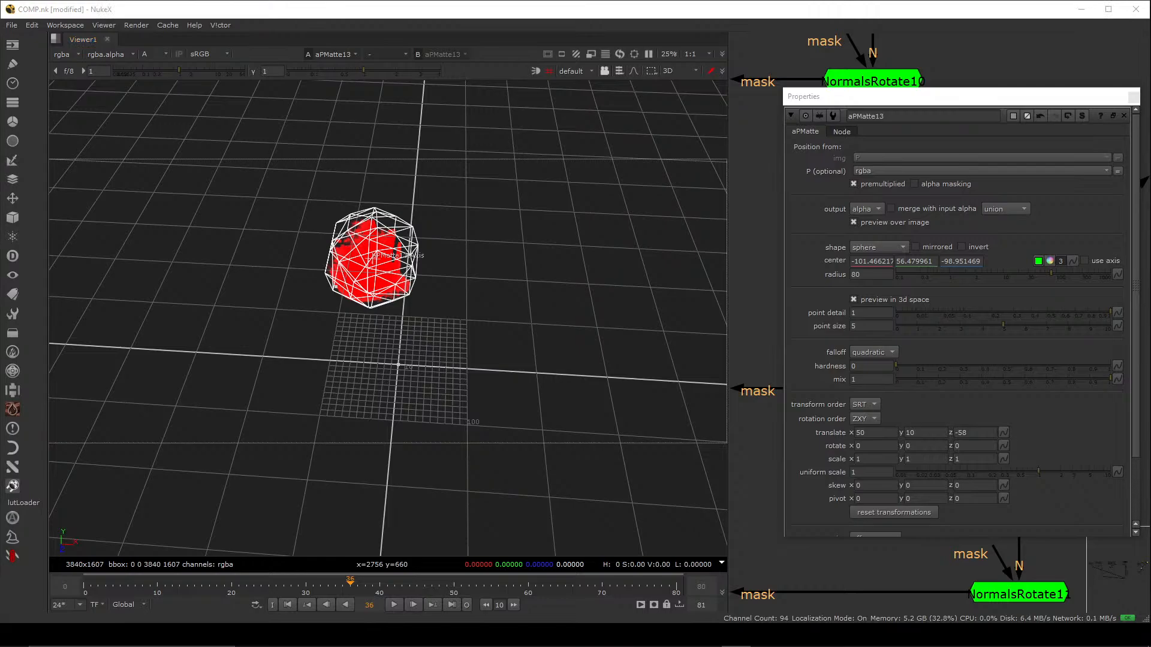
key(alt+Tab)
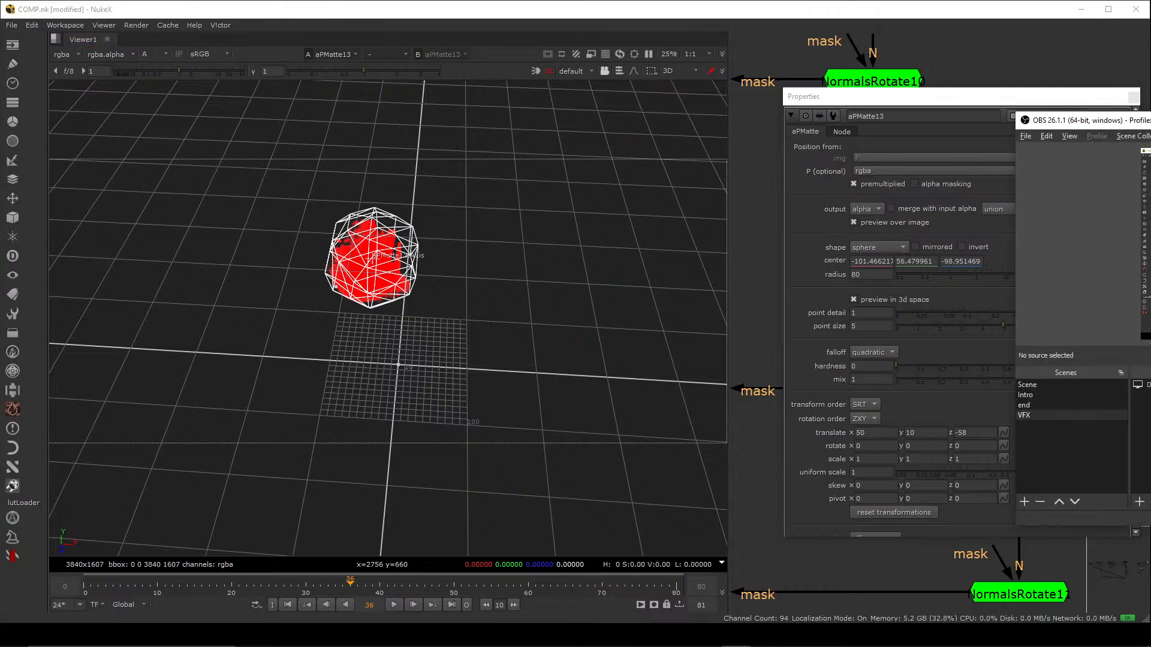
key(alt+Tab)
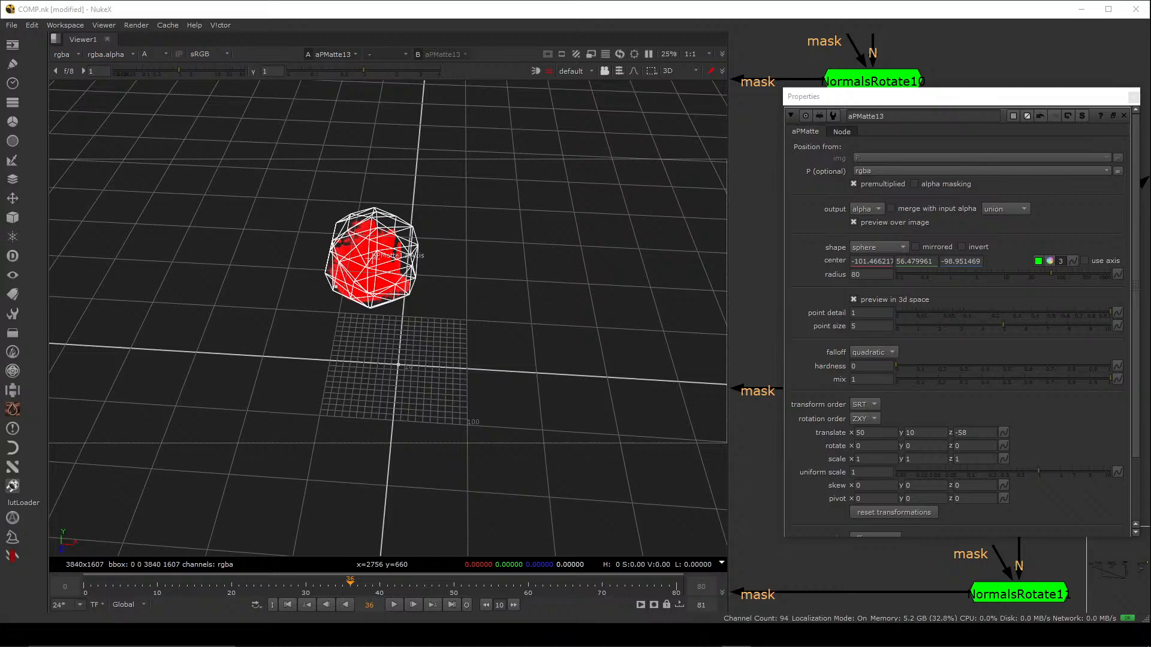
key(alt+Tab)
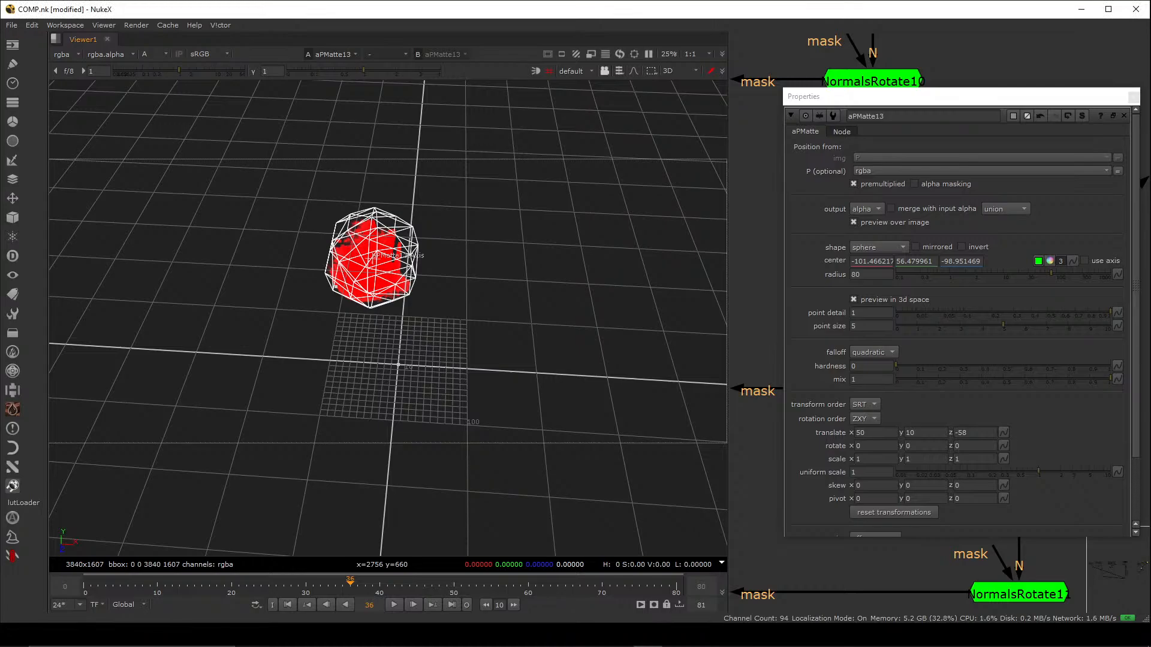
key(alt+Tab)
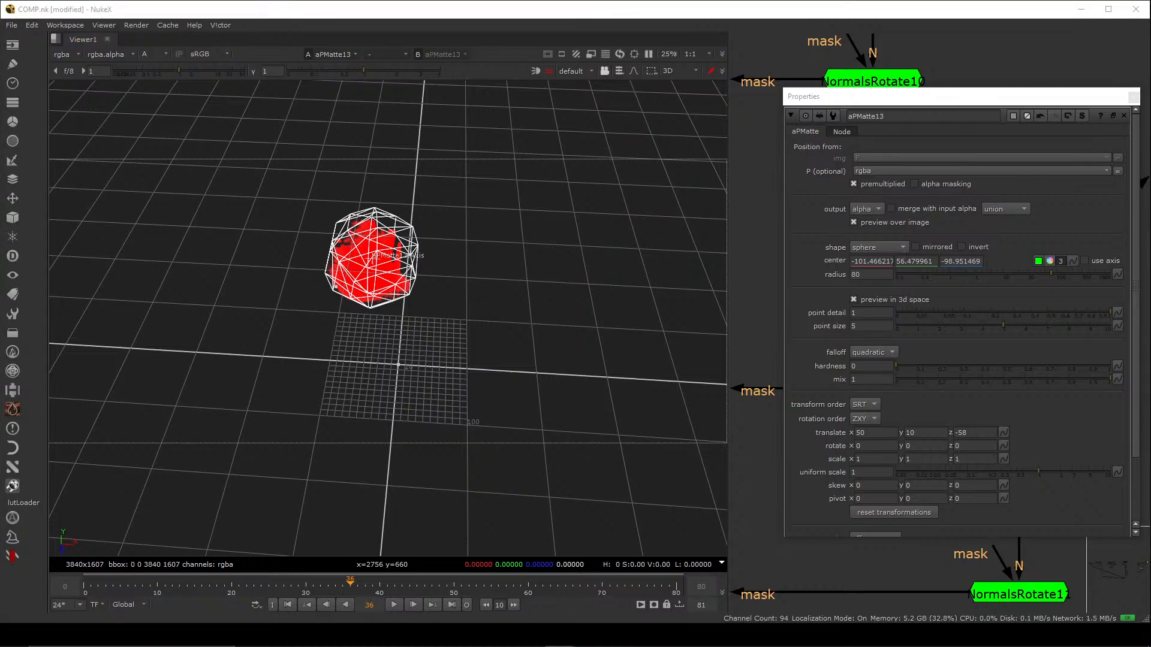
- Examine aPMatte13's sphere and the position points inside it from several angles in the 3D view
drag(916, 98, 777, 93)
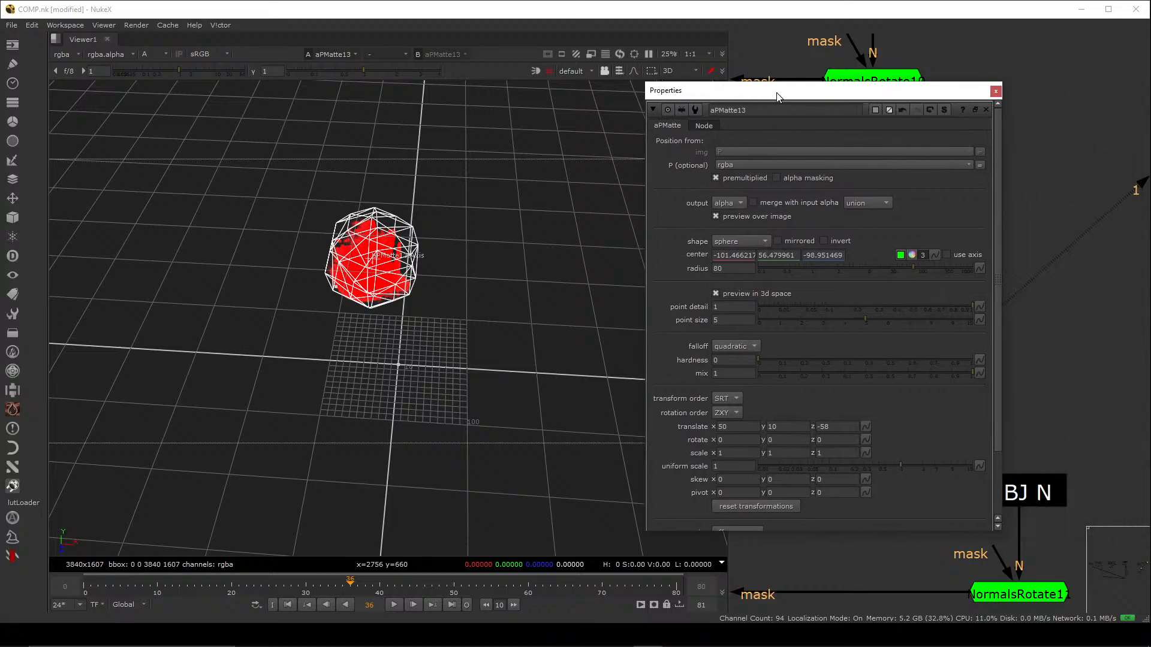
ctrl+drag(373, 291, 415, 294)
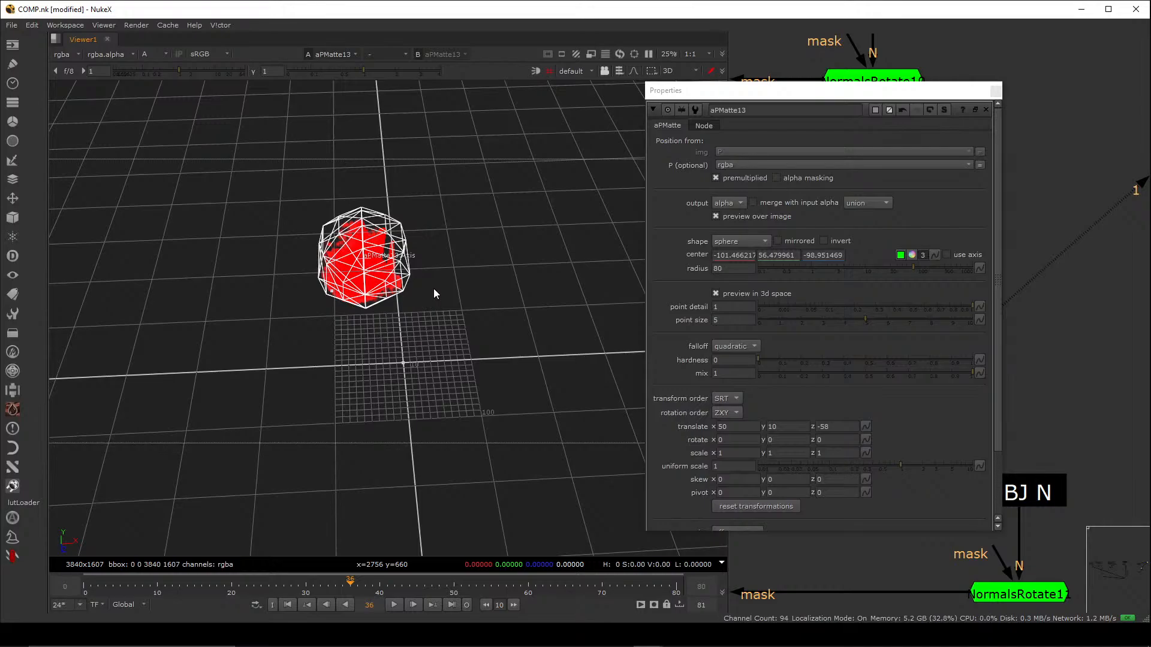
drag(738, 91, 795, 79)
ctrl+drag(455, 257, 354, 300)
scroll(354, 299, up, 8)
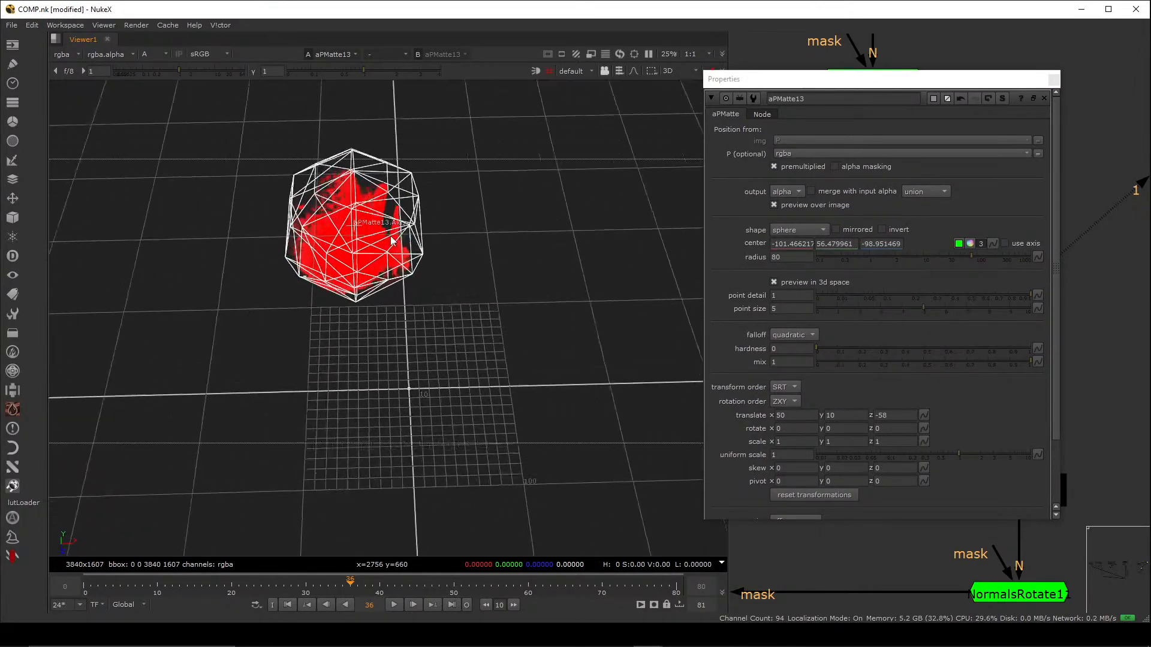
scroll(446, 289, down, 5)
ctrl+drag(446, 289, 488, 193)
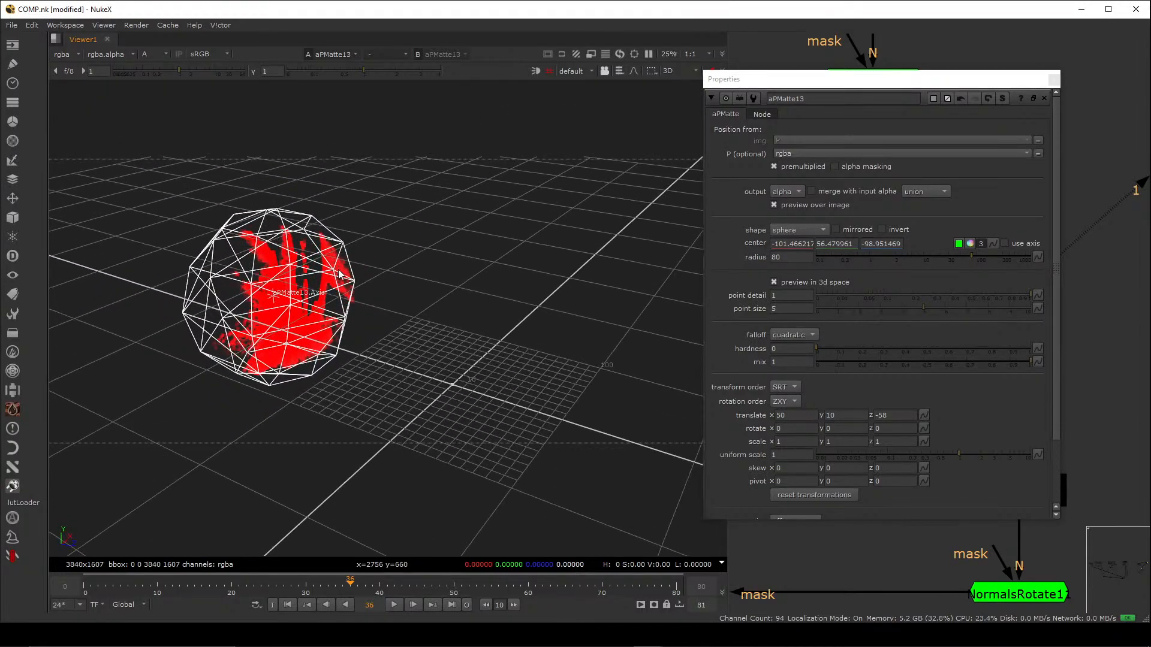
click(287, 285)
ctrl+drag(279, 284, 447, 309)
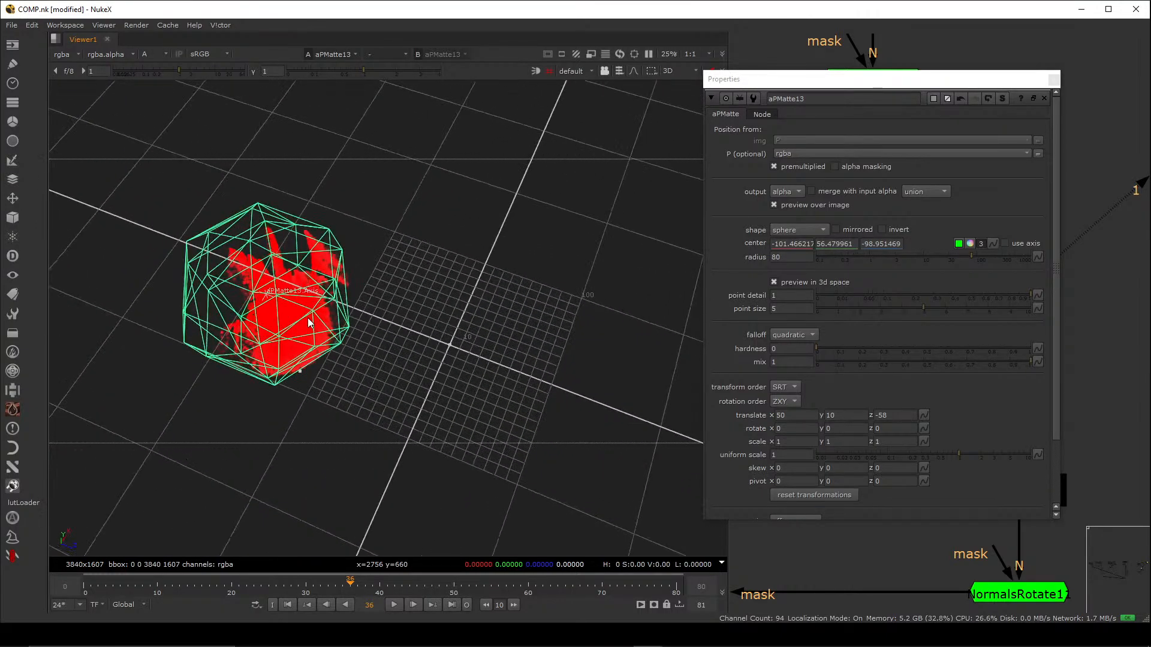
- Try shifting aPMatte13's sphere across the position points by raising translate X in steps of 10, and cancel the node's changes
drag(829, 81, 853, 73)
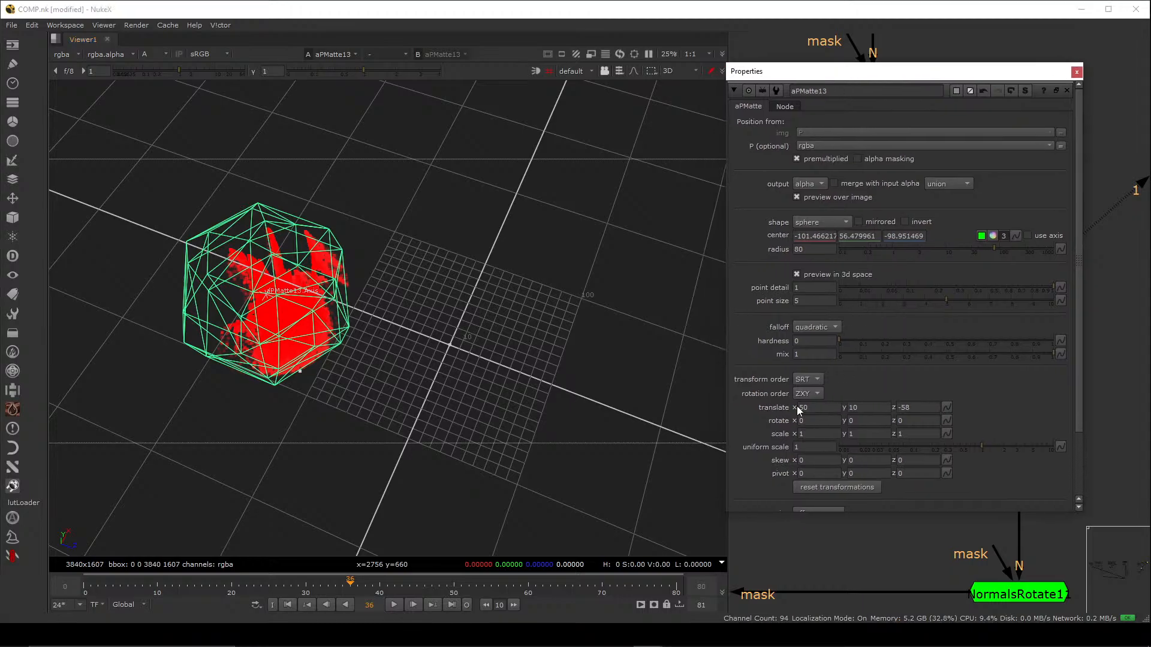
scroll(797, 405, down, 3)
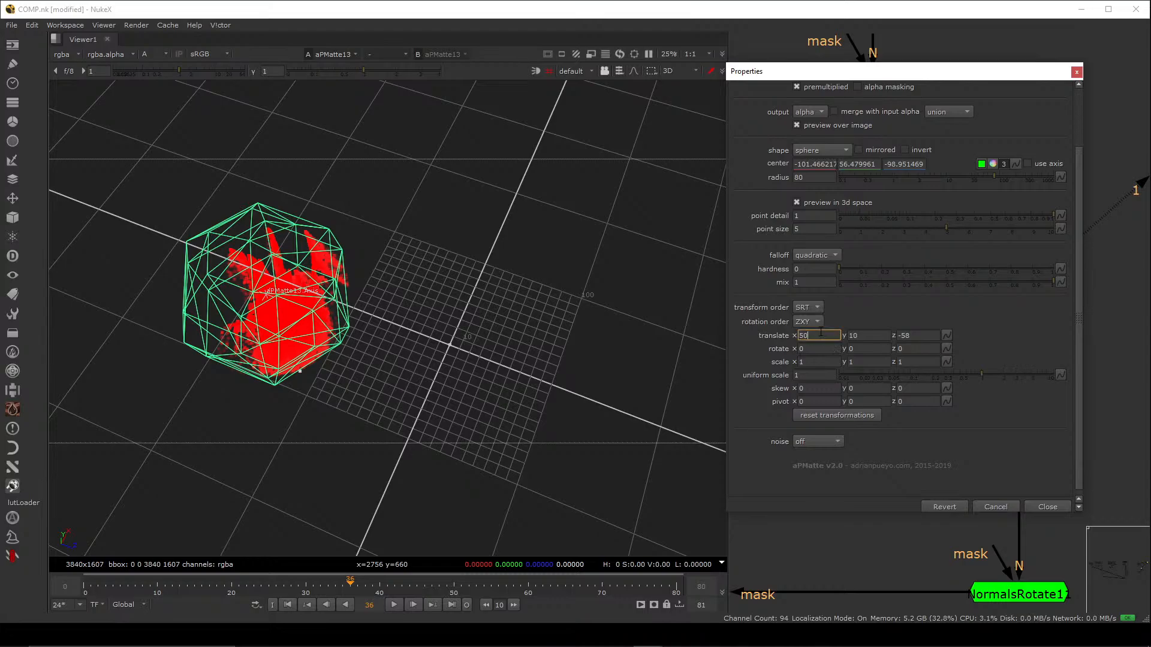
key(Up)
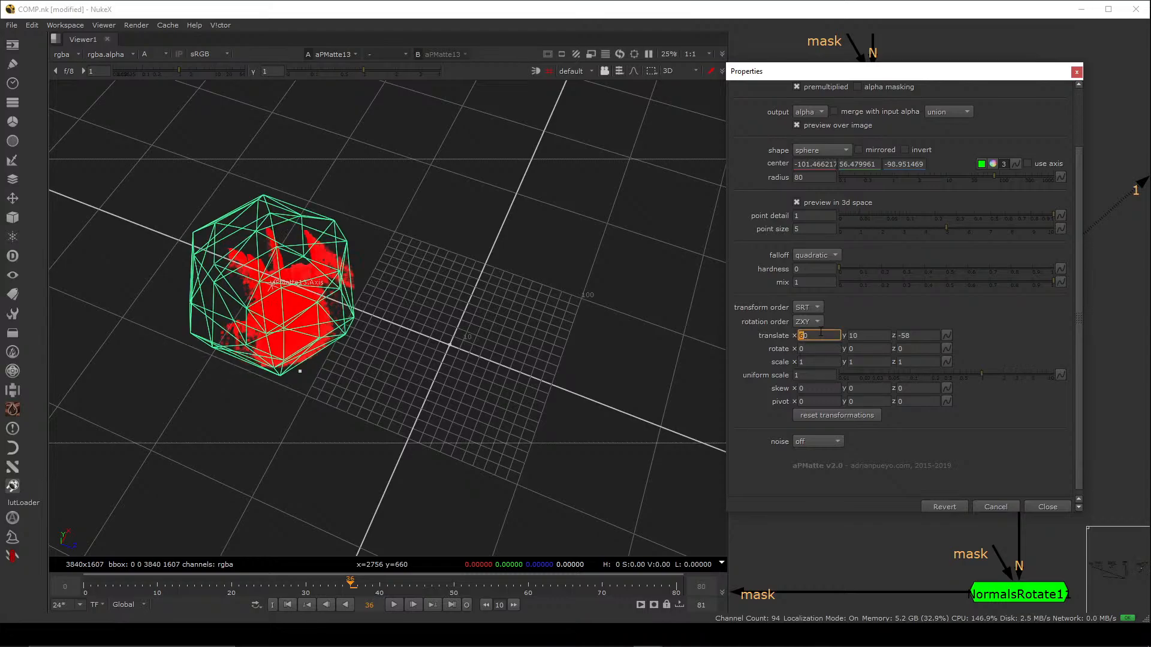
key(Up)
key(Up)
key(Up)
key(Up)
key(Up)
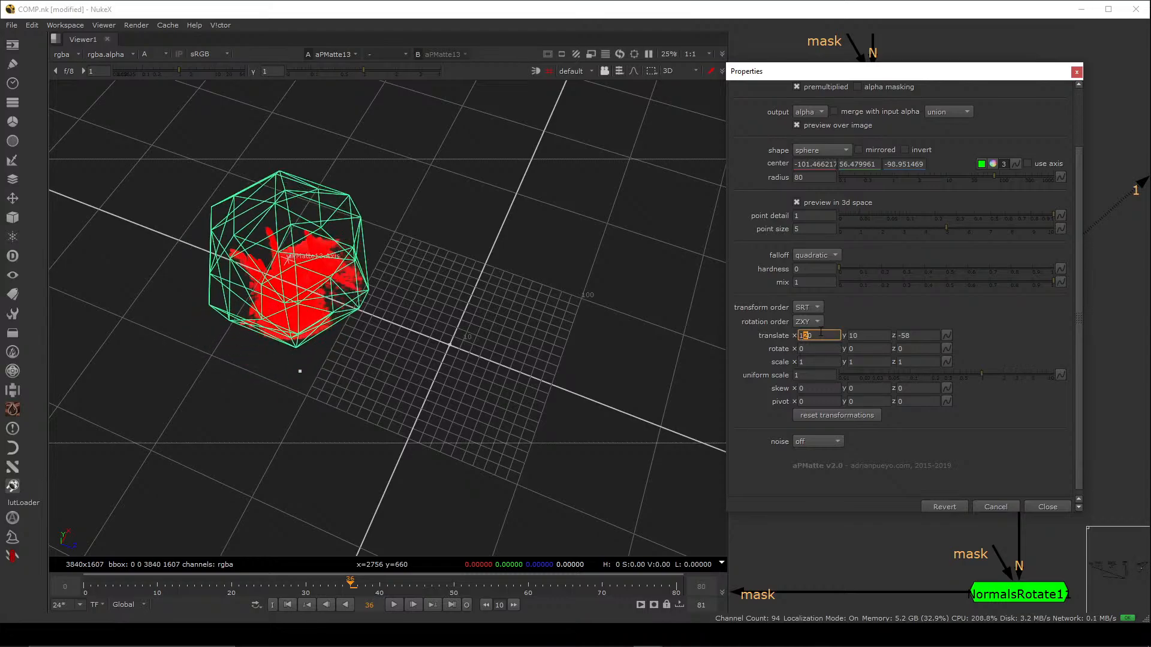
key(Up)
key(Up)
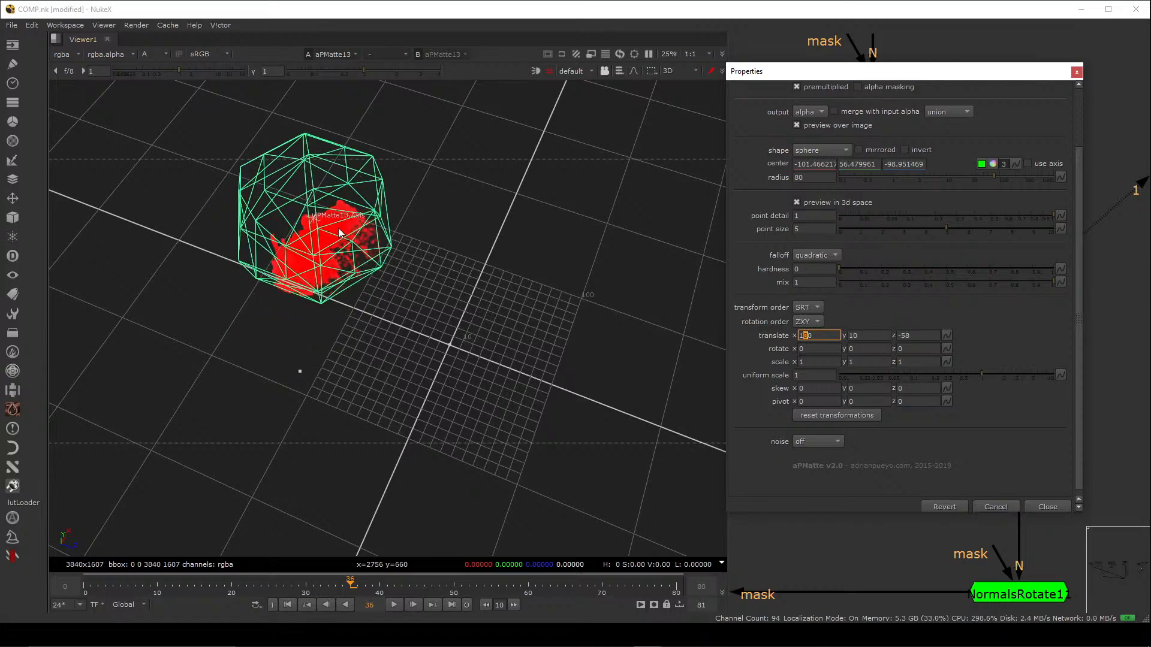
key(Up)
key(Up)
alt+right_drag(393, 274, 215, 106)
click(986, 509)
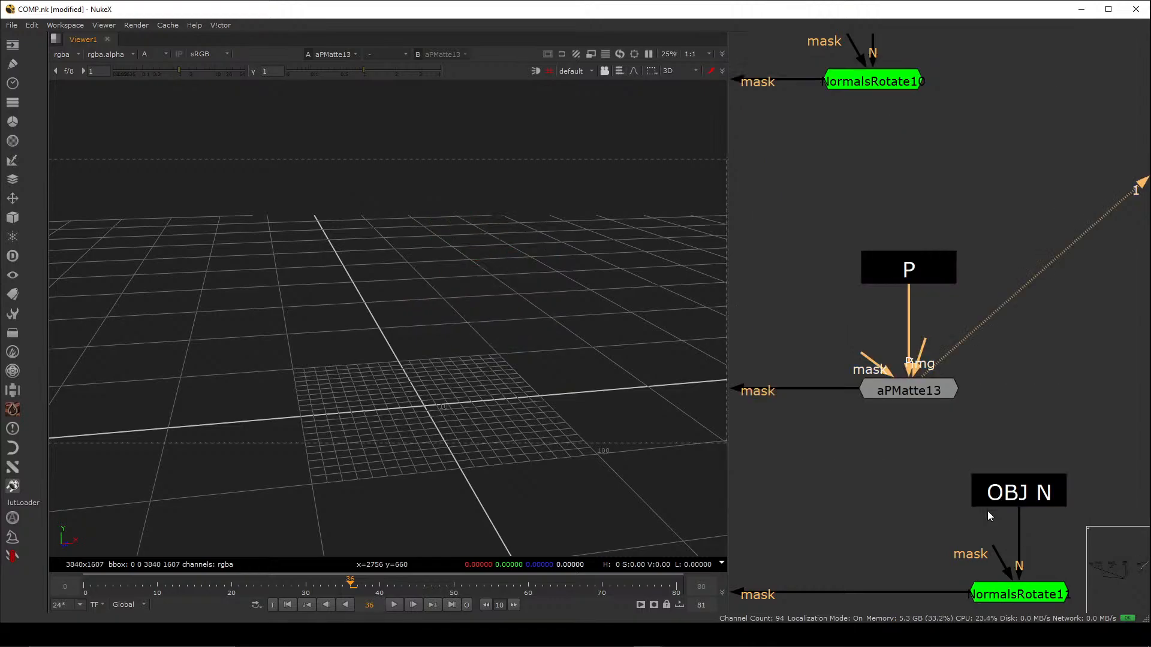
- Switch the viewer back to 2D, reopen aPMatte13's properties and raise translate X in steps of 10 to shift the matte across the ground
key(Tab)
double_click(908, 391)
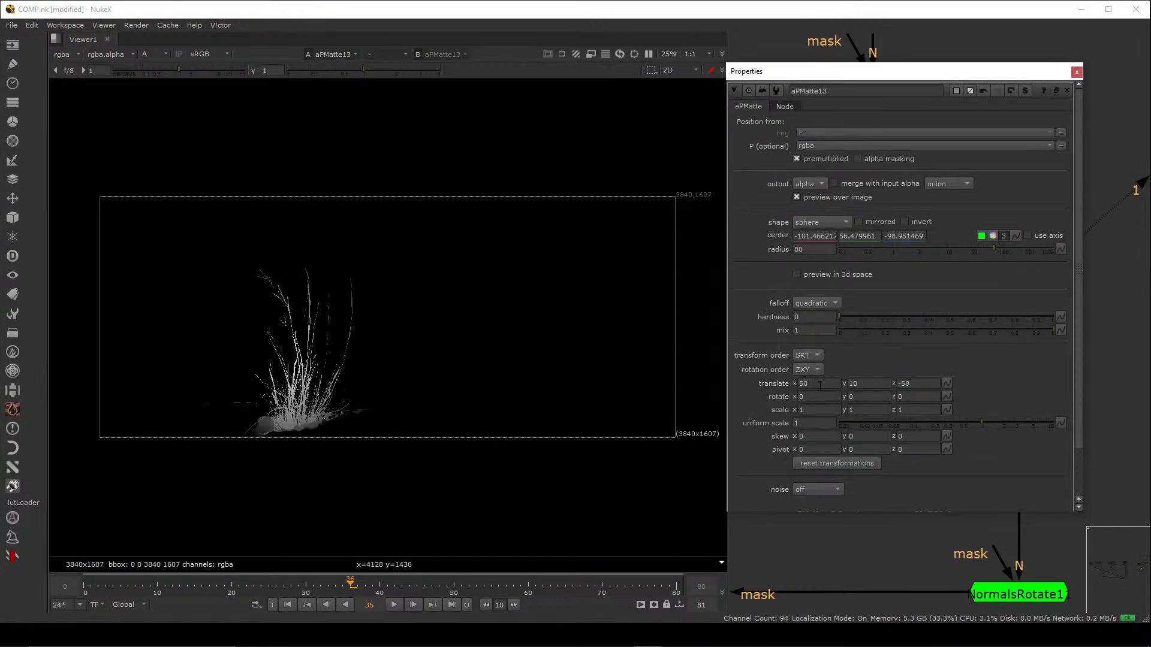
key(Up)
key(Up)
key(Up)
key(Up)
key(Up)
key(Up)
key(Up)
key(Up)
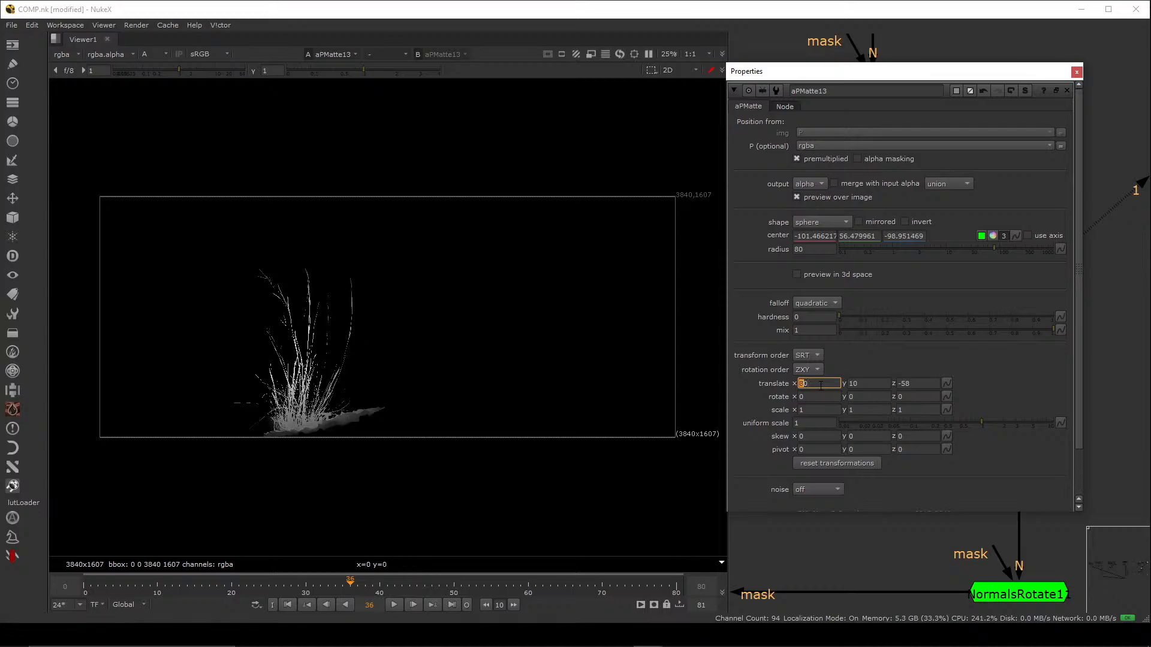
key(Up)
key(Up)
key(Up)
key(Up)
key(Up)
key(Up)
key(Up)
key(Up)
key(Up)
key(Up)
key(Up)
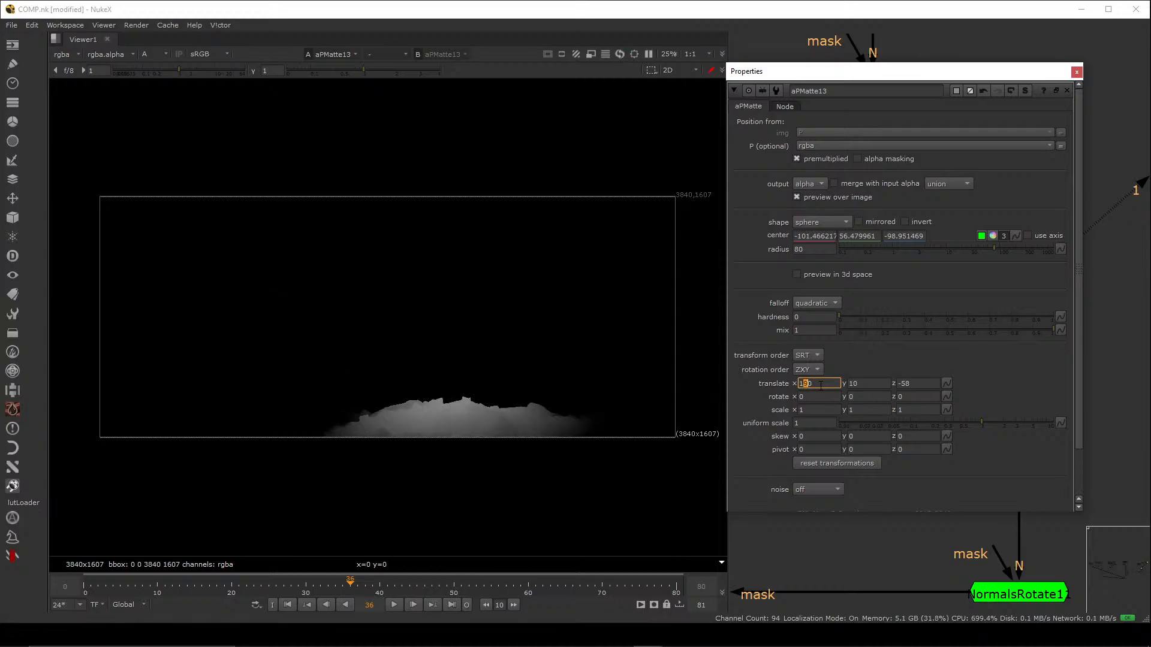
- Offset the aPMatte13 sphere matte to translate X 250, Y -30 and Z 108
key(Up)
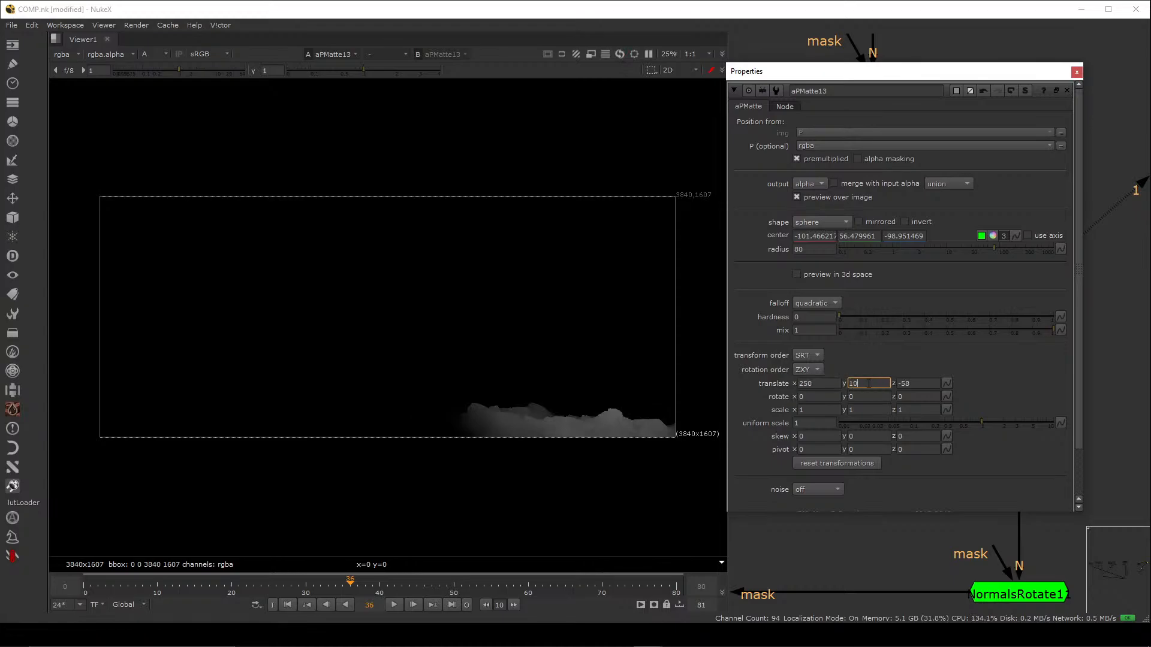
key(Down)
key(Down)
key(Down)
key(Down)
key(Down)
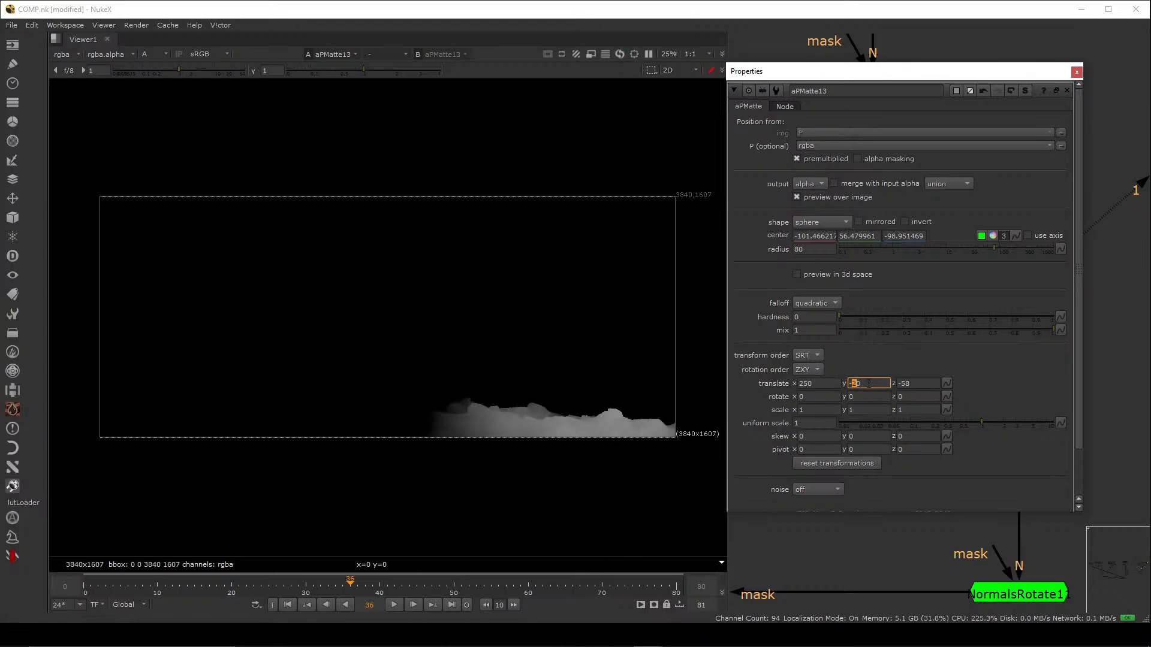
key(Tab)
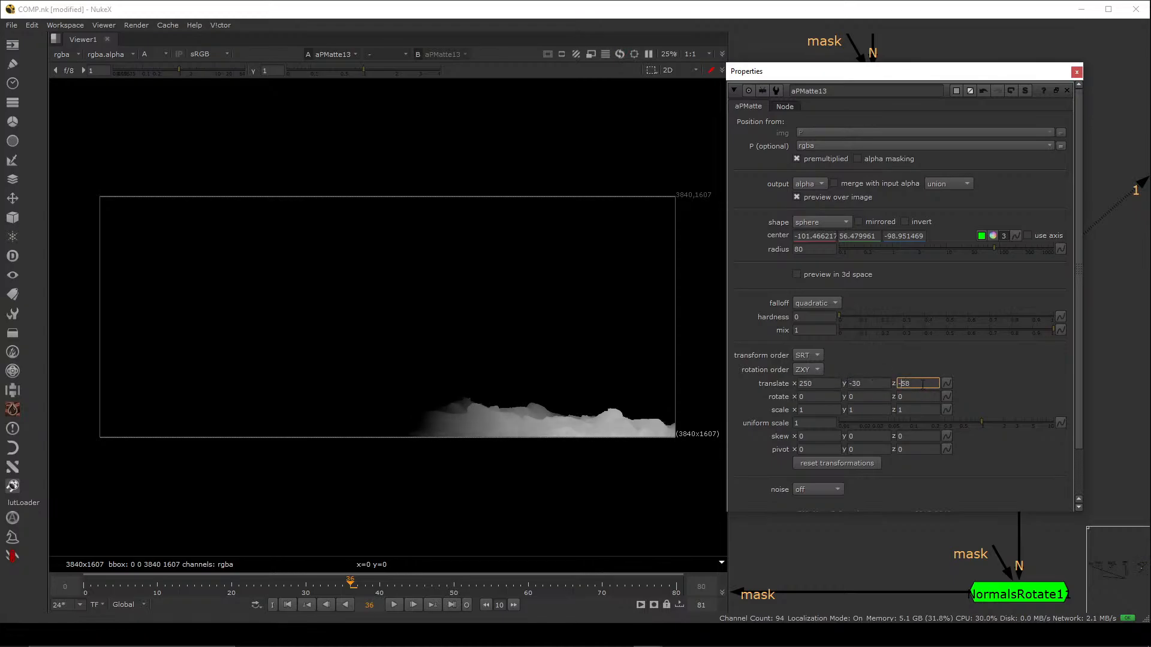
key(Up)
key(Up)
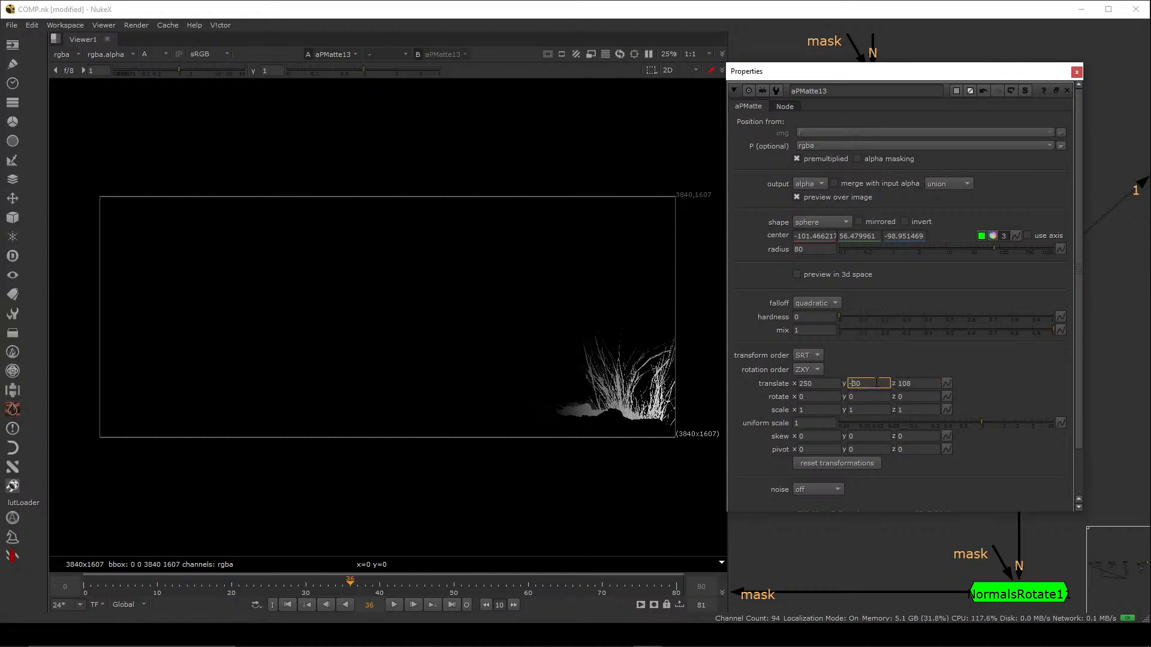
- Raise the sphere matte's Y translate to 110
key(Up)
key(Up)
key(Up)
key(Up)
key(Up)
key(Up)
key(Up)
key(Up)
key(Up)
key(Up)
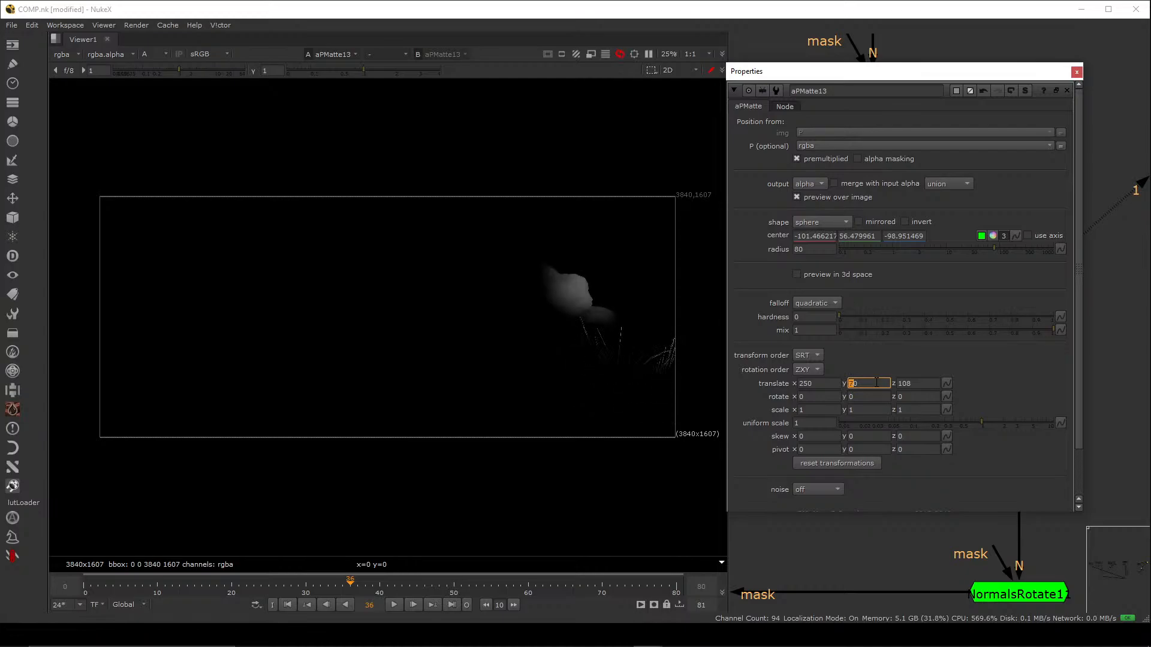
key(Up)
key(Up)
key(Up)
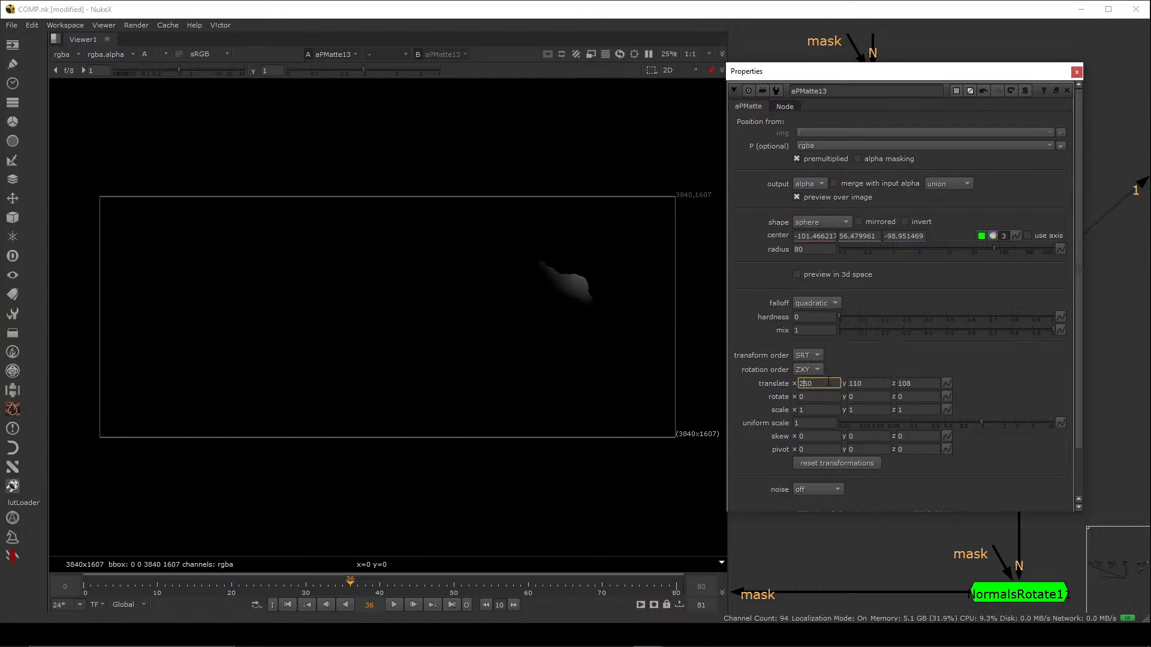
- Reduce the sphere matte's X translate so it covers more of the right-hand rock, and leave its properties
key(Left)
key(Down)
key(Down)
key(Down)
key(Down)
key(Down)
key(Down)
key(Down)
key(Down)
key(Down)
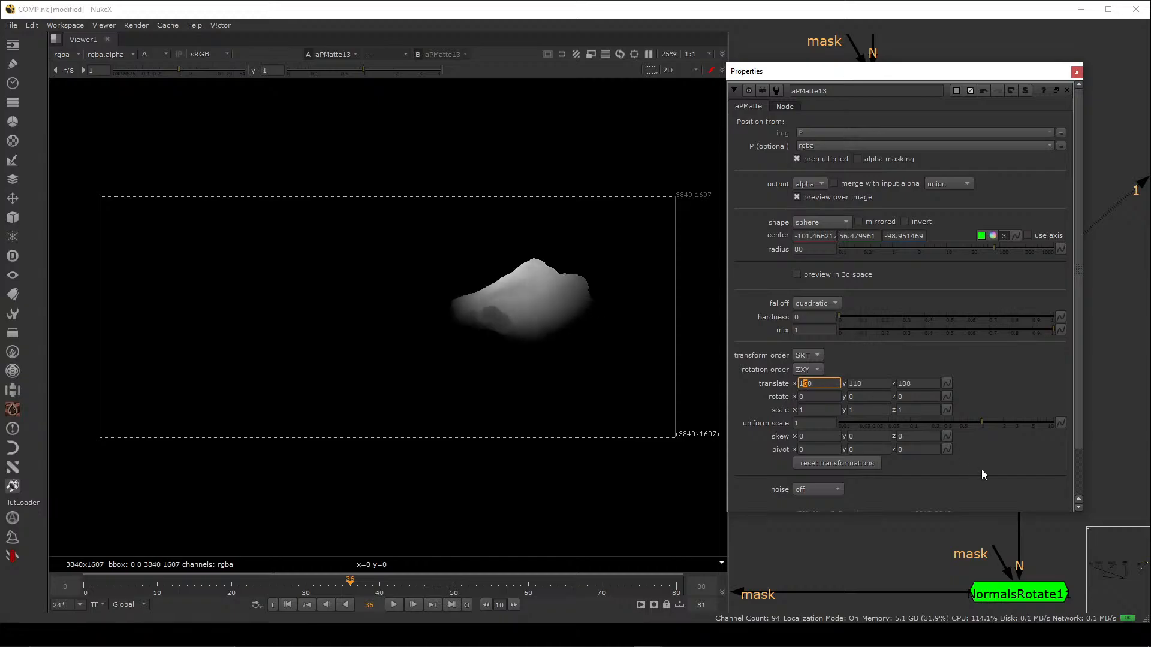
scroll(1004, 473, down, 2)
click(996, 498)
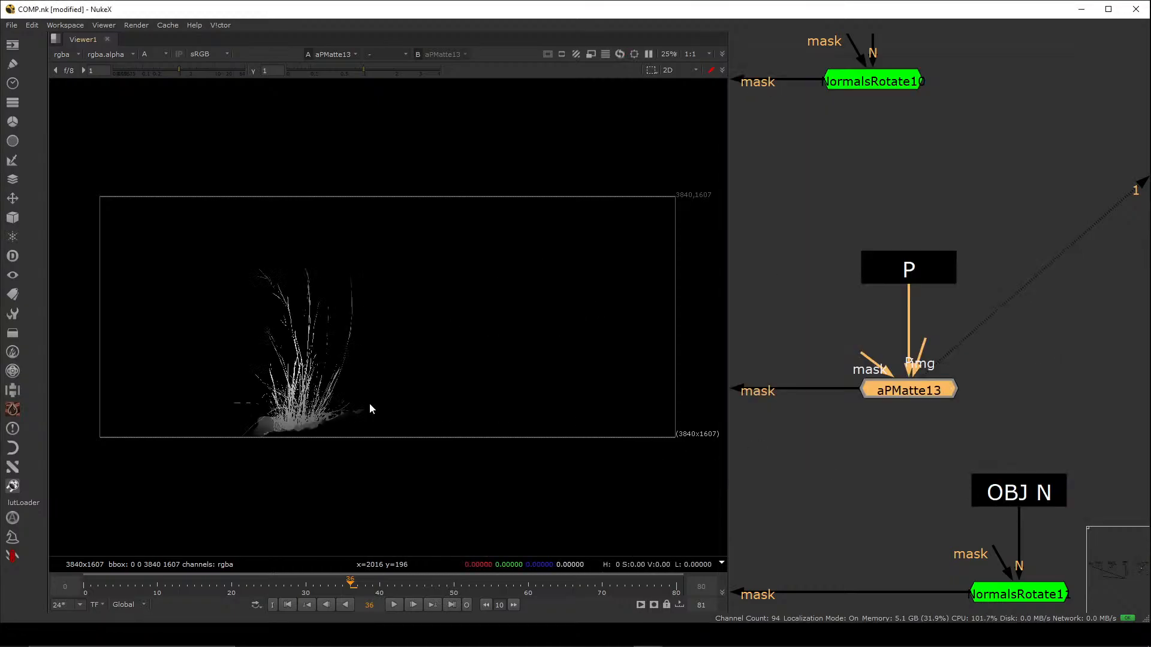
- Display the Merge53 result in the viewer in full RGB instead of alpha
middle_drag(914, 396, 930, 388)
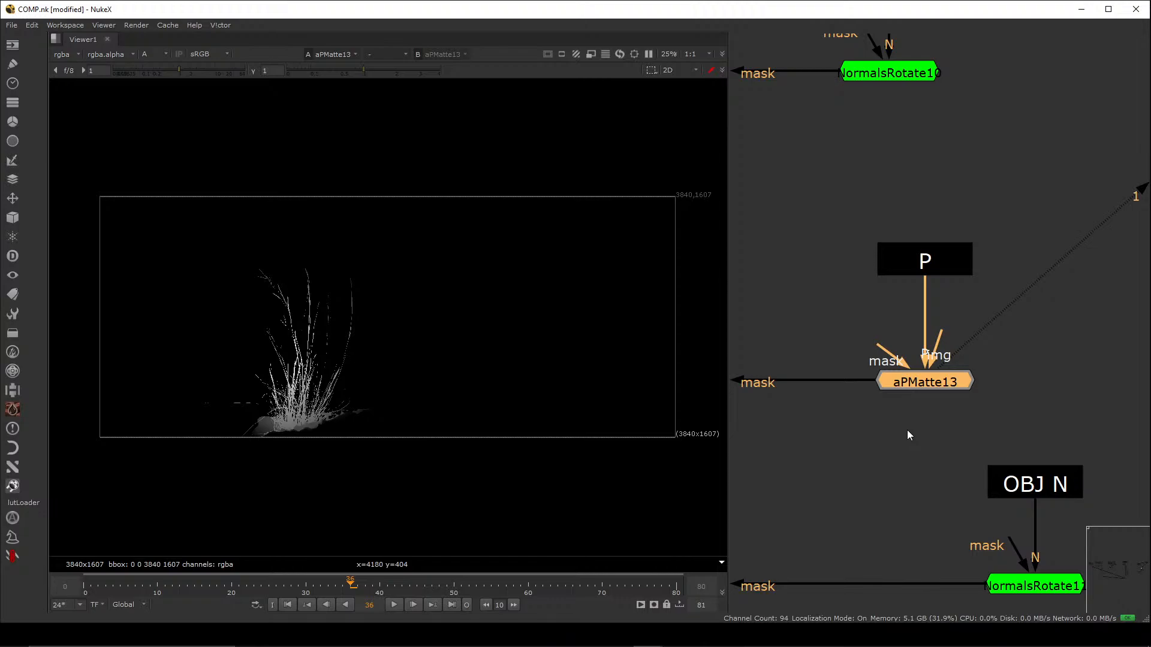
click(864, 324)
scroll(864, 323, down, 5)
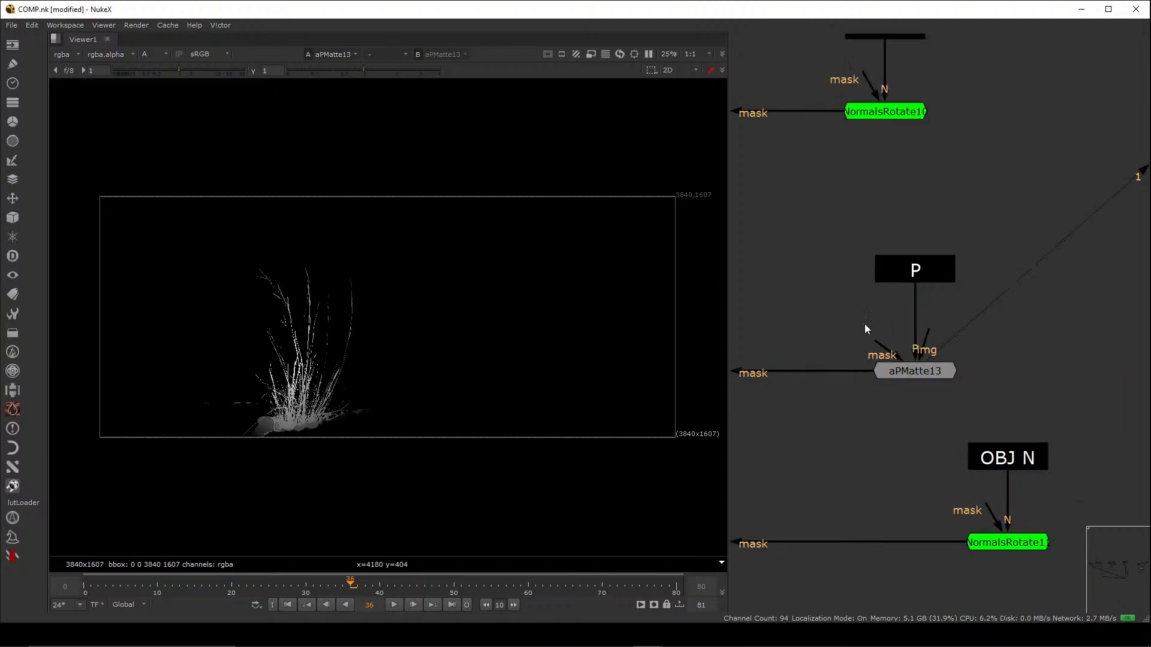
scroll(897, 342, down, 5)
scroll(907, 341, up, 5)
scroll(908, 342, down, 5)
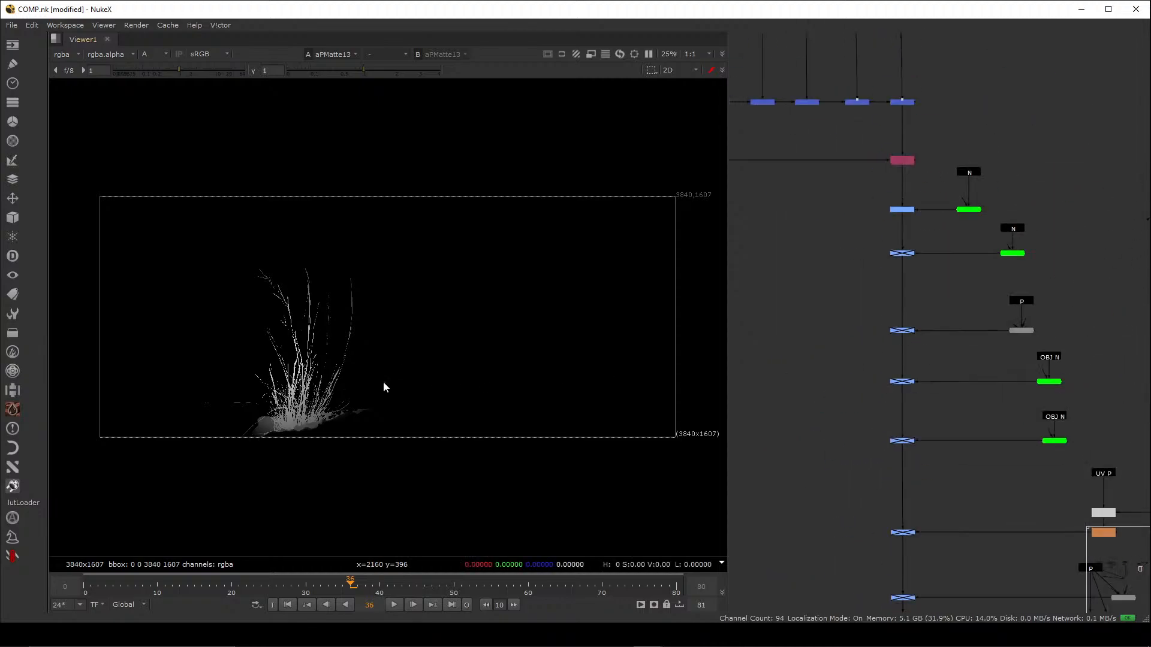
scroll(292, 385, up, 2)
scroll(291, 386, up, 2)
scroll(335, 349, down, 3)
scroll(844, 325, down, 5)
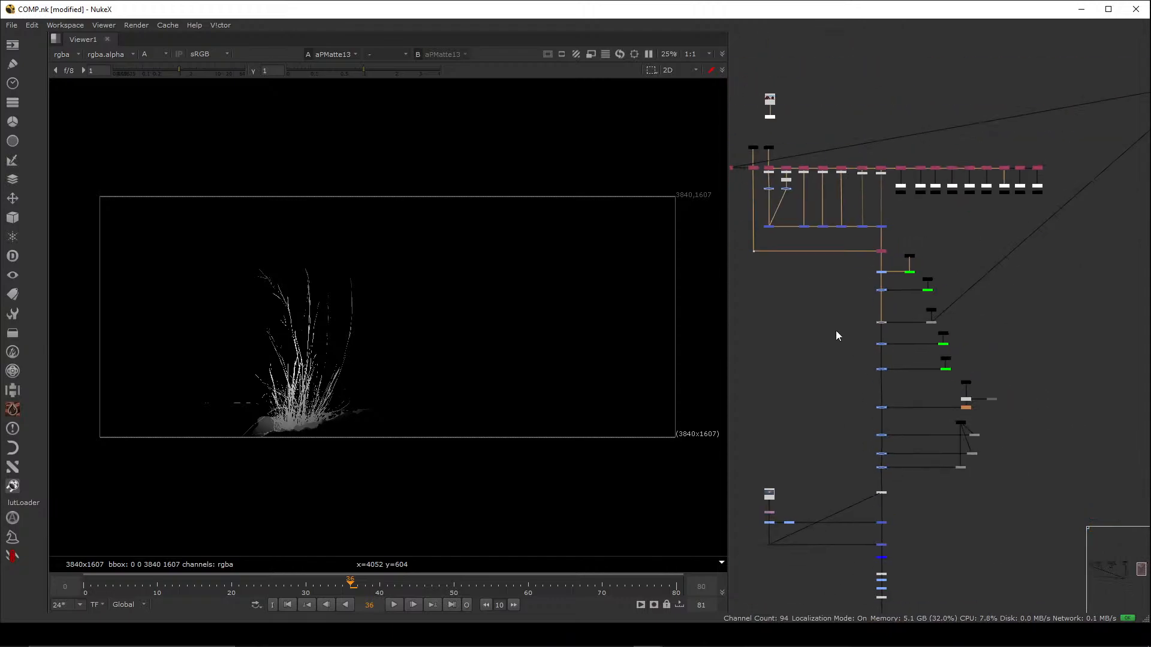
scroll(924, 395, up, 4)
drag(926, 354, 820, 407)
key(1)
middle_drag(838, 344, 923, 460)
key(a)
scroll(941, 319, up, 6)
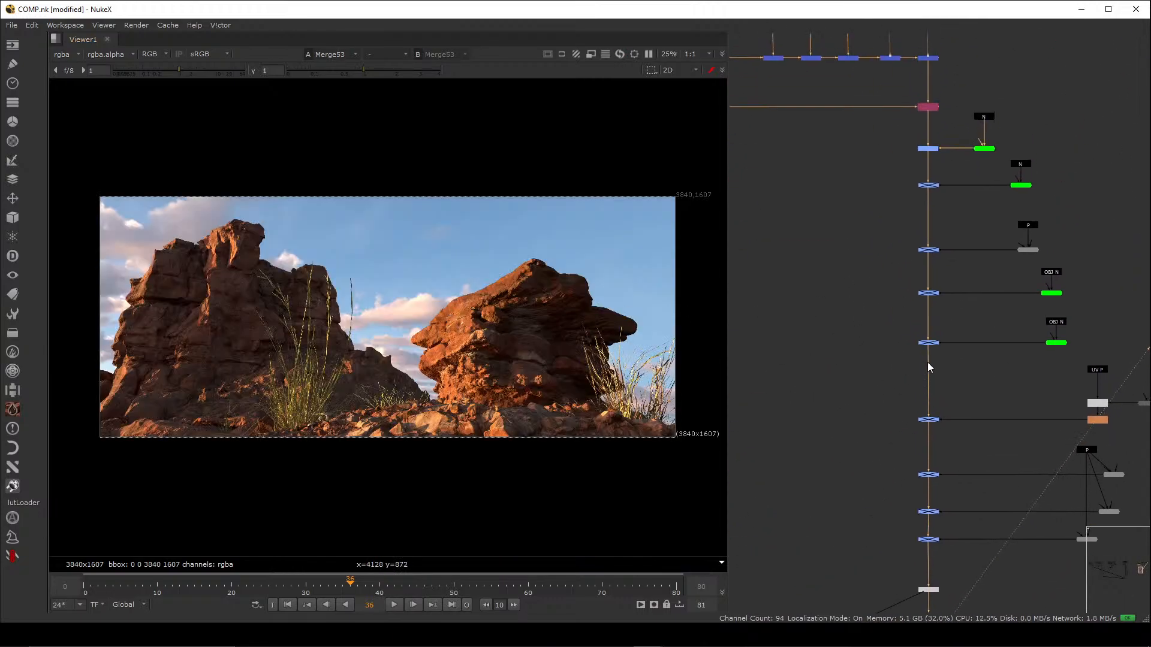
- Enable Grade55 and Grade56, the two masked grades directly below Grade54
middle_drag(921, 254, 885, 287)
drag(981, 217, 822, 293)
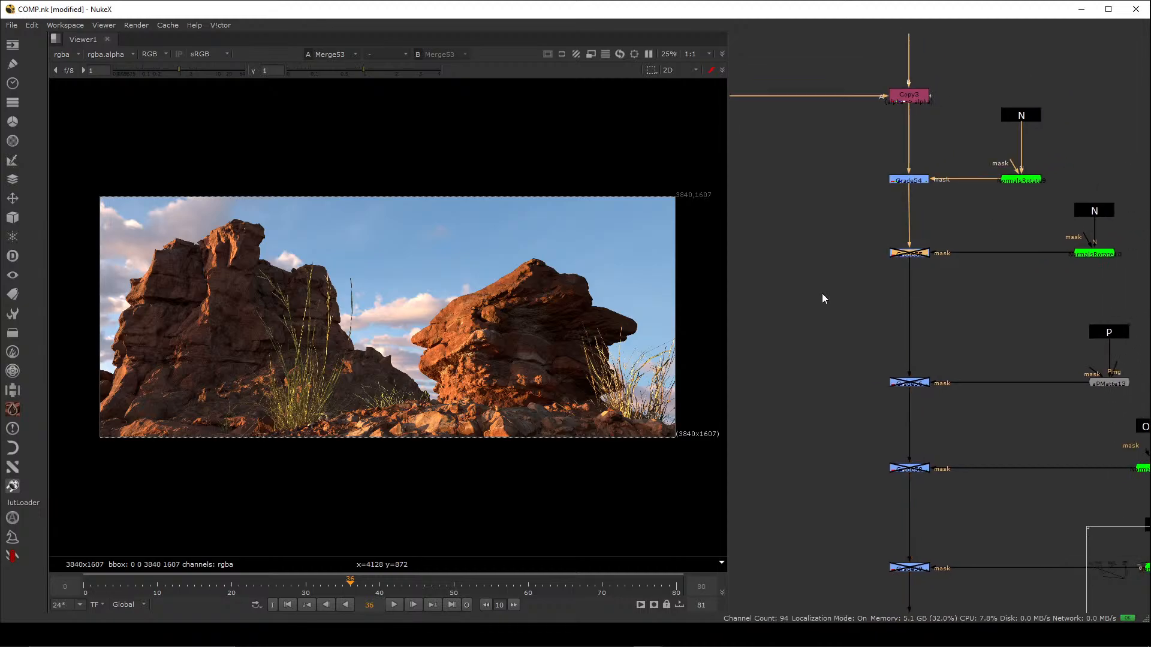
key(d)
drag(969, 352, 831, 407)
key(d)
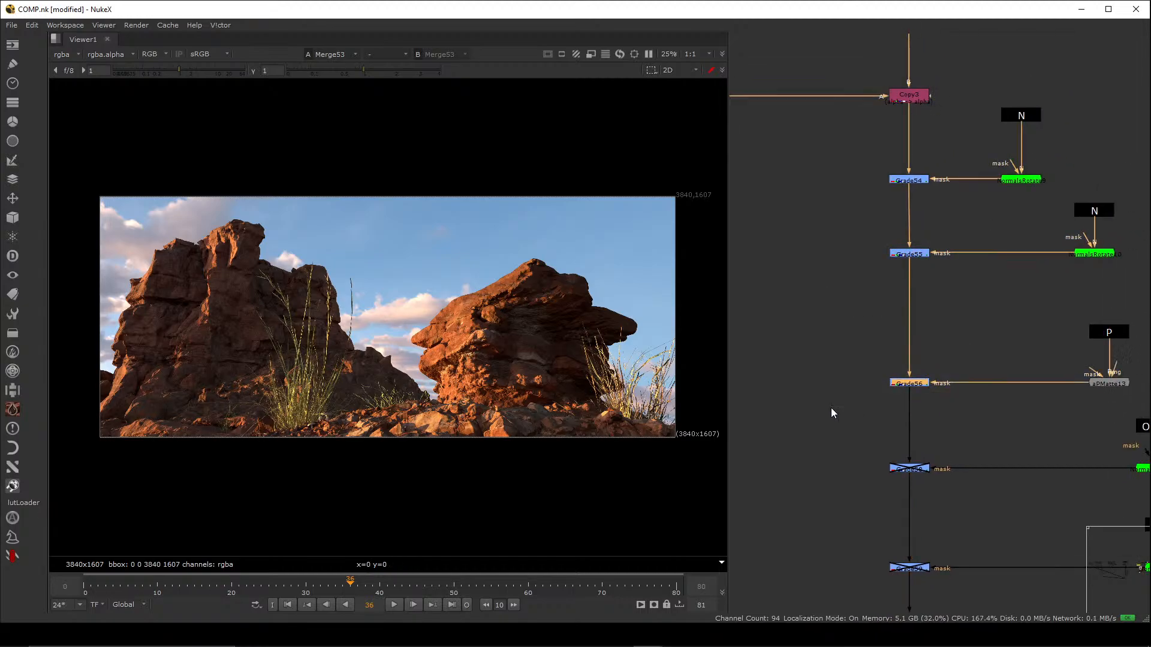
- Toggle Grade56 off and on to compare its effect on the left grass clump, leaving it enabled
drag(956, 354, 864, 420)
key(d)
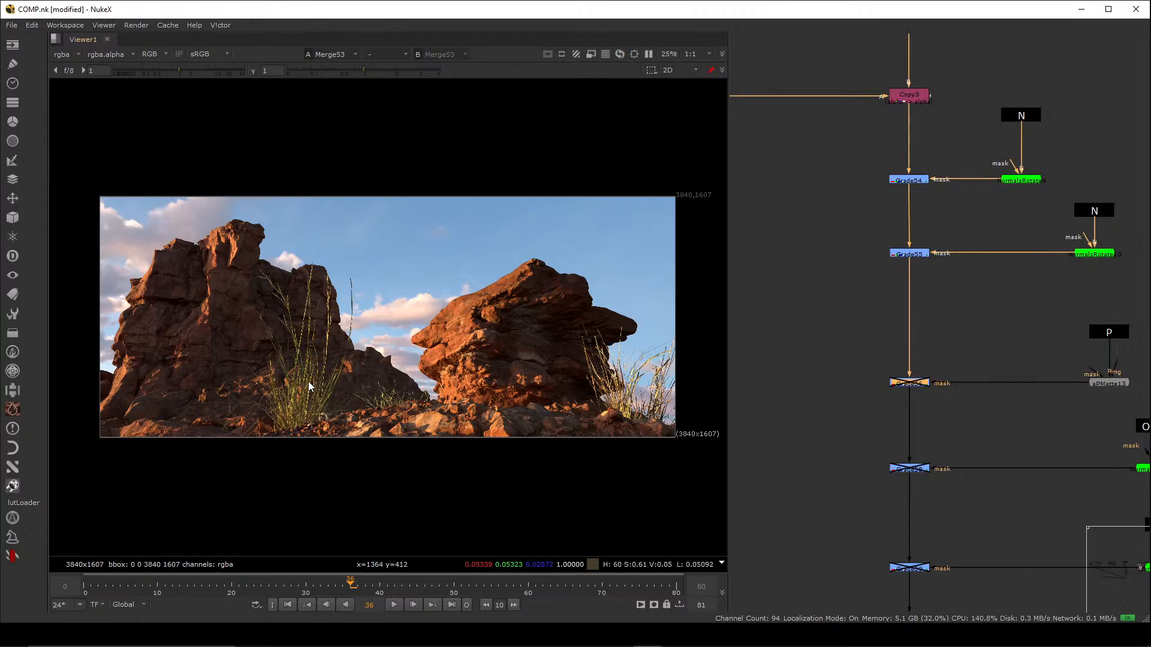
key(d)
key(d)
key(d)
key(d)
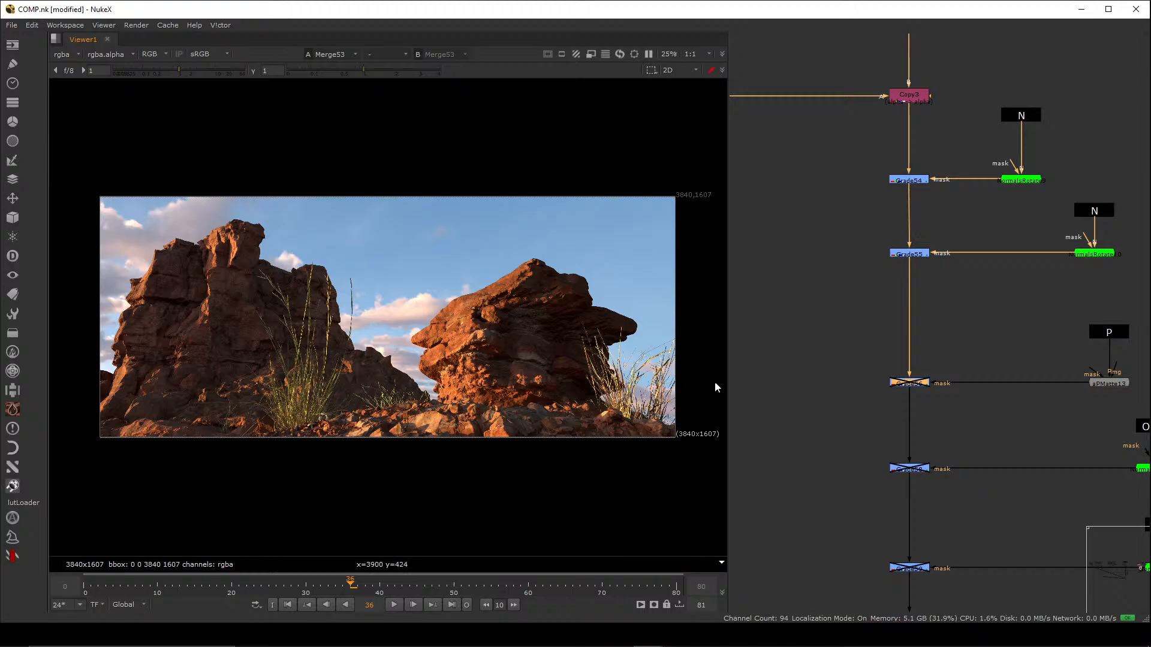
key(d)
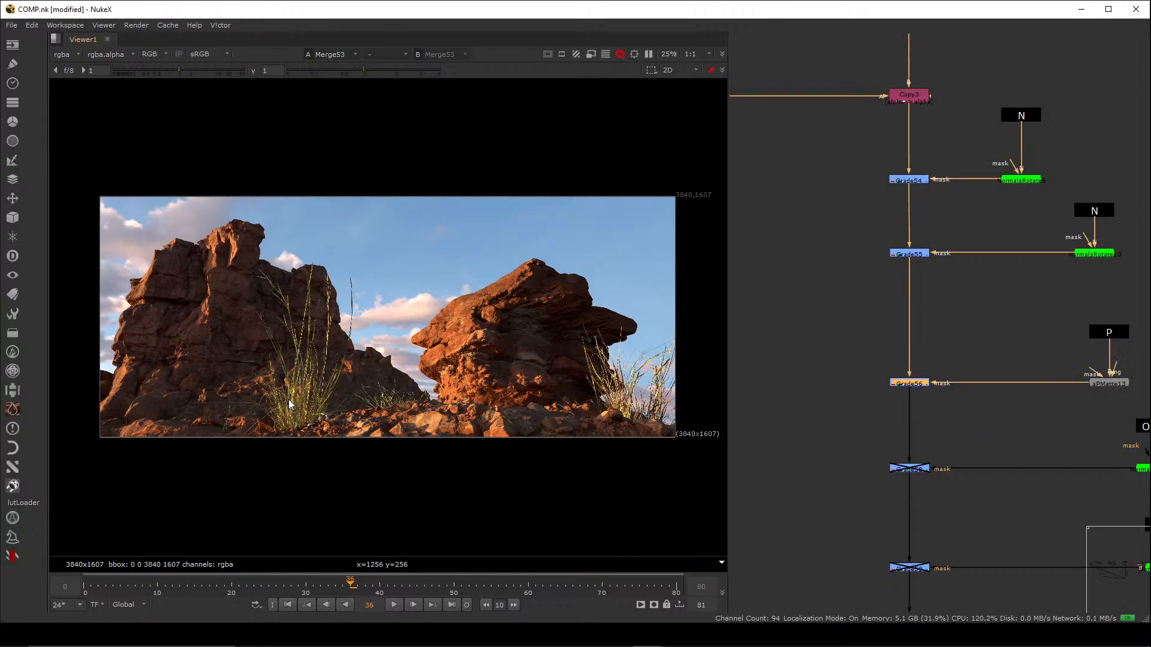
- Compare Grade56 disabled and enabled up close on the grass, leaving it enabled with the whole frame in view
scroll(296, 390, up, 4)
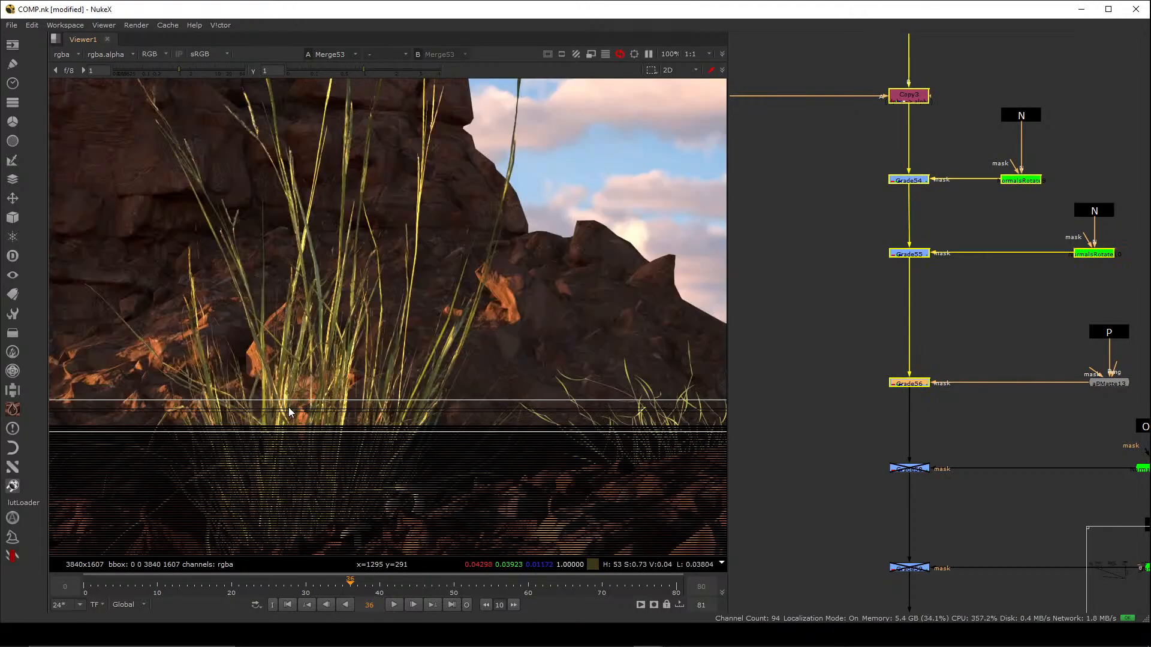
key(d)
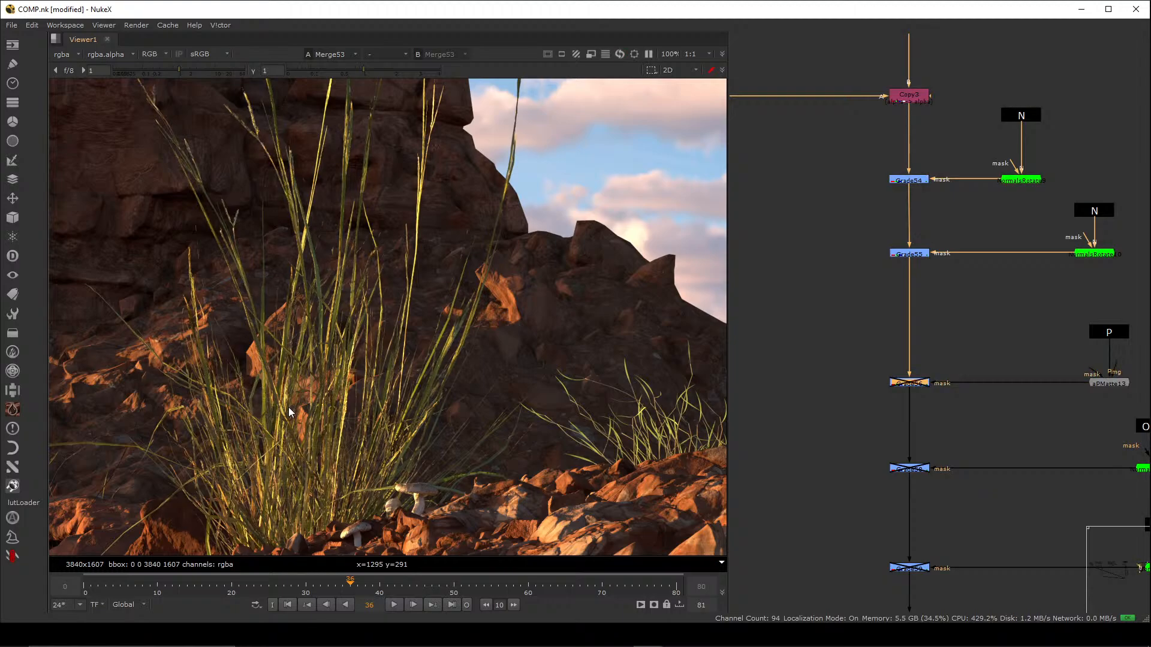
key(d)
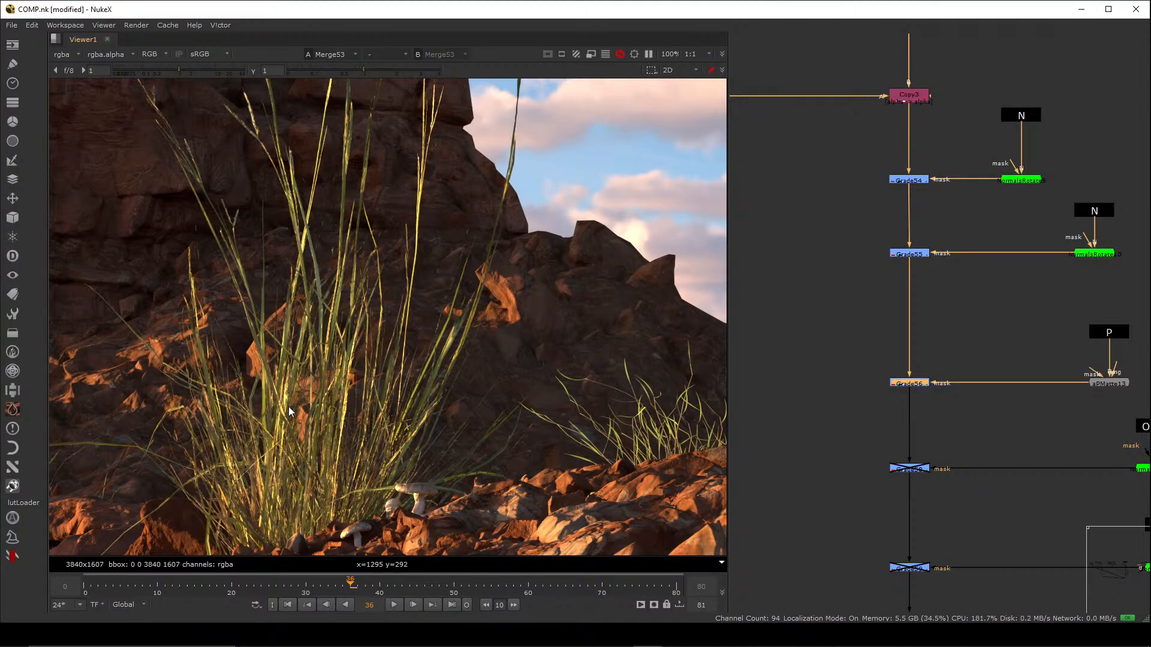
key(f)
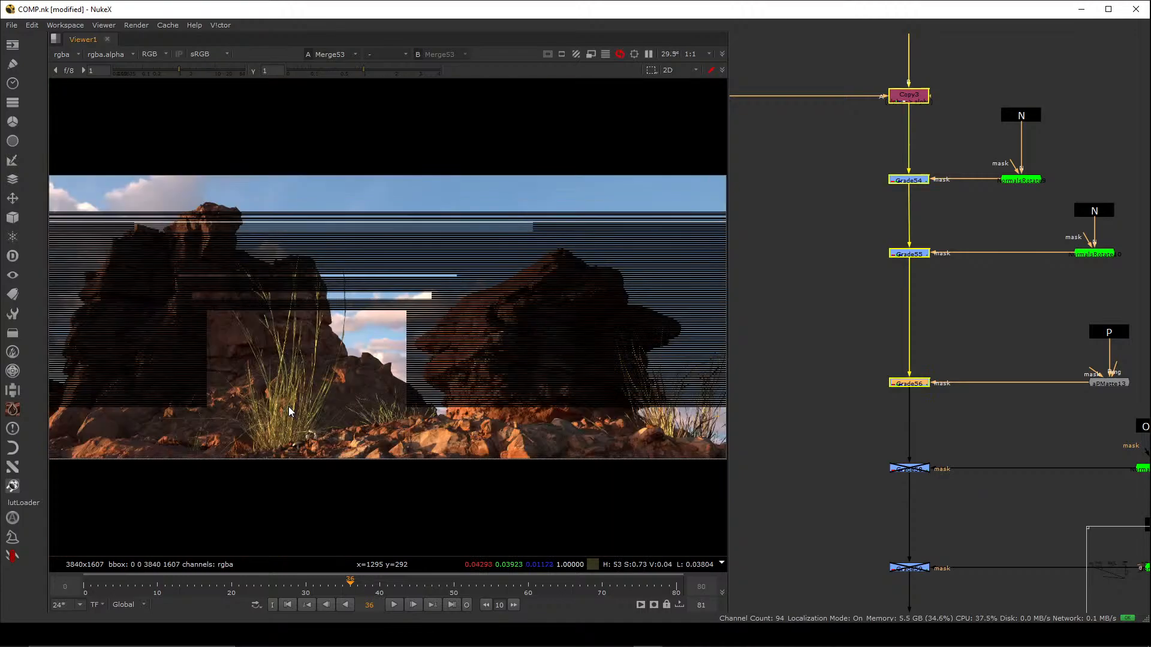
- Display the OBJ N pass that feeds the mask of the first disabled grade below Grade56
middle_drag(925, 476, 842, 385)
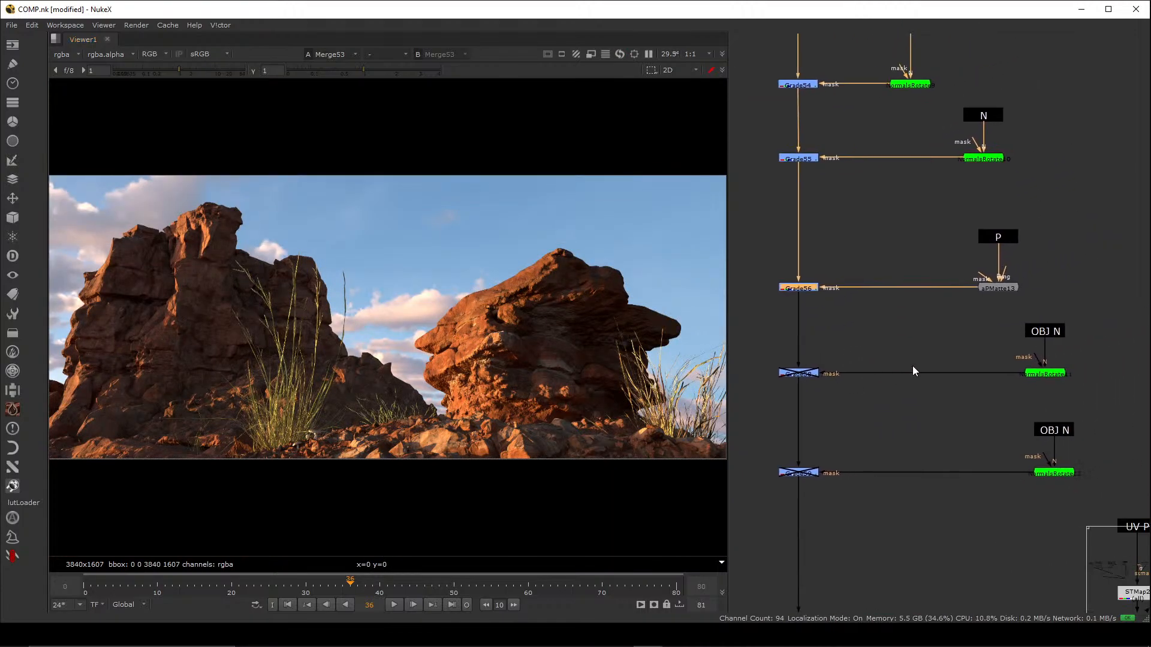
drag(1052, 337, 1054, 341)
click(1105, 313)
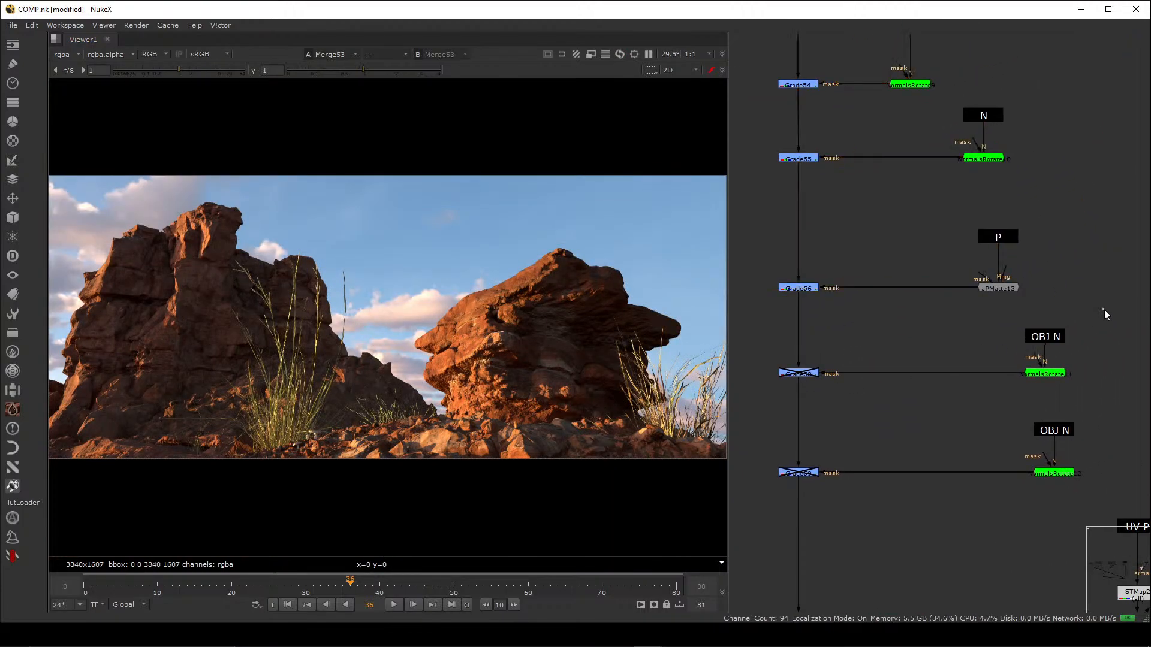
drag(1109, 312, 974, 366)
key(1)
- Compare the N pass feeding Grade55's mask with the OBJ N pass below, finishing on OBJ N
middle_drag(933, 277, 939, 388)
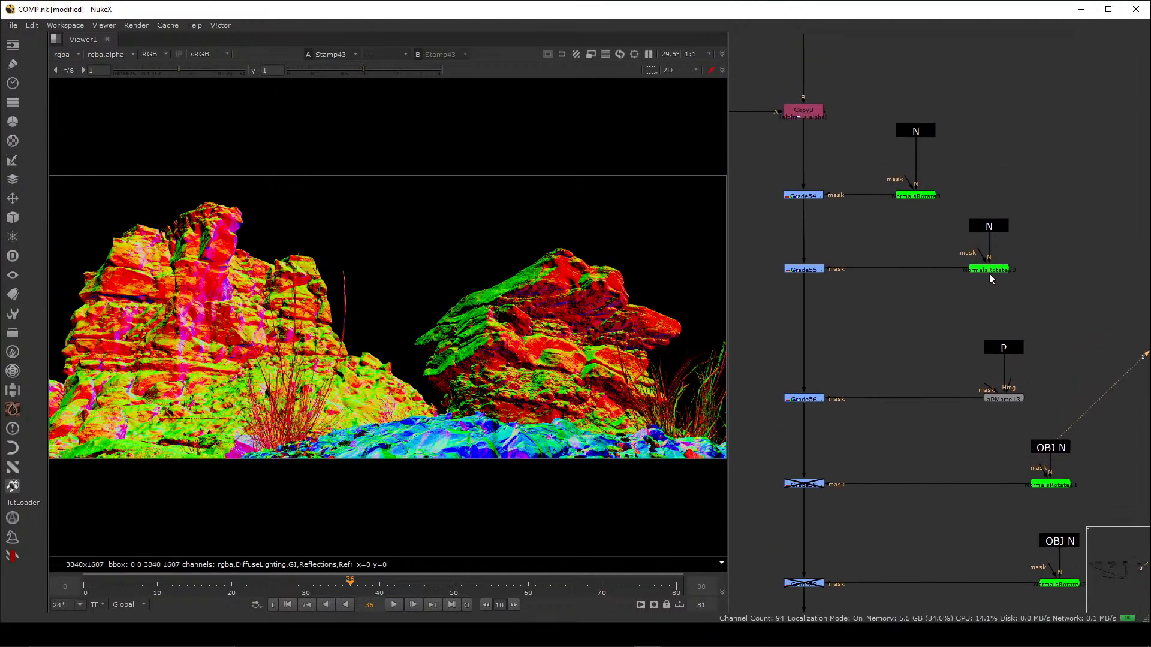
drag(973, 242, 955, 242)
key(1)
click(982, 381)
middle_drag(990, 456, 890, 314)
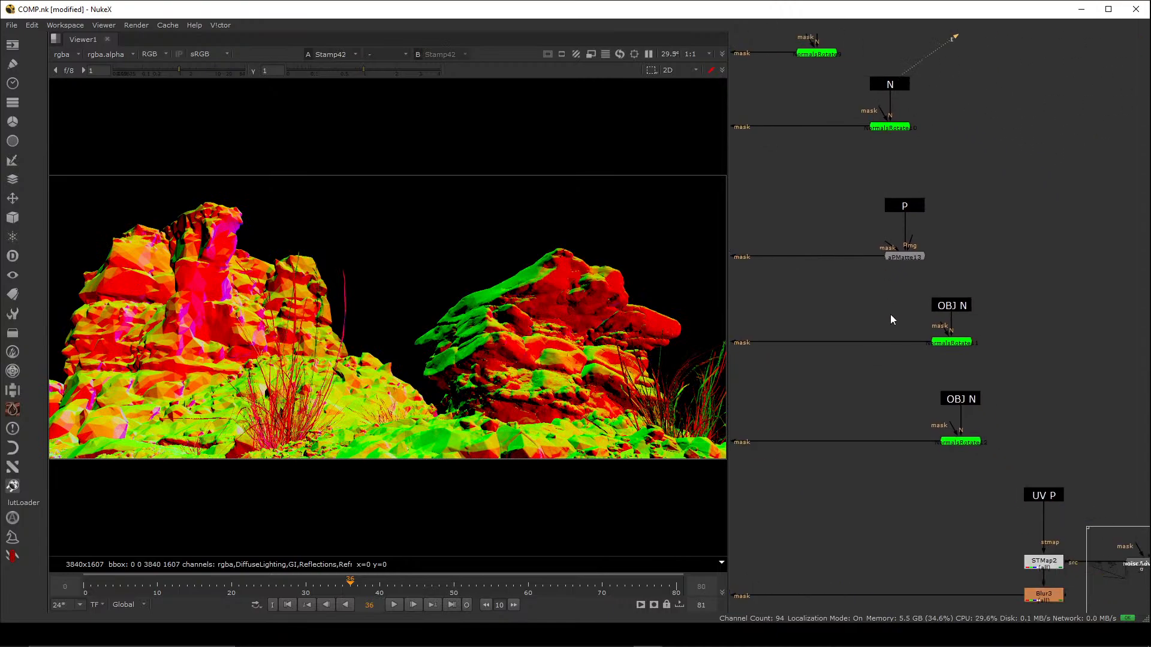
drag(979, 291, 918, 319)
key(1)
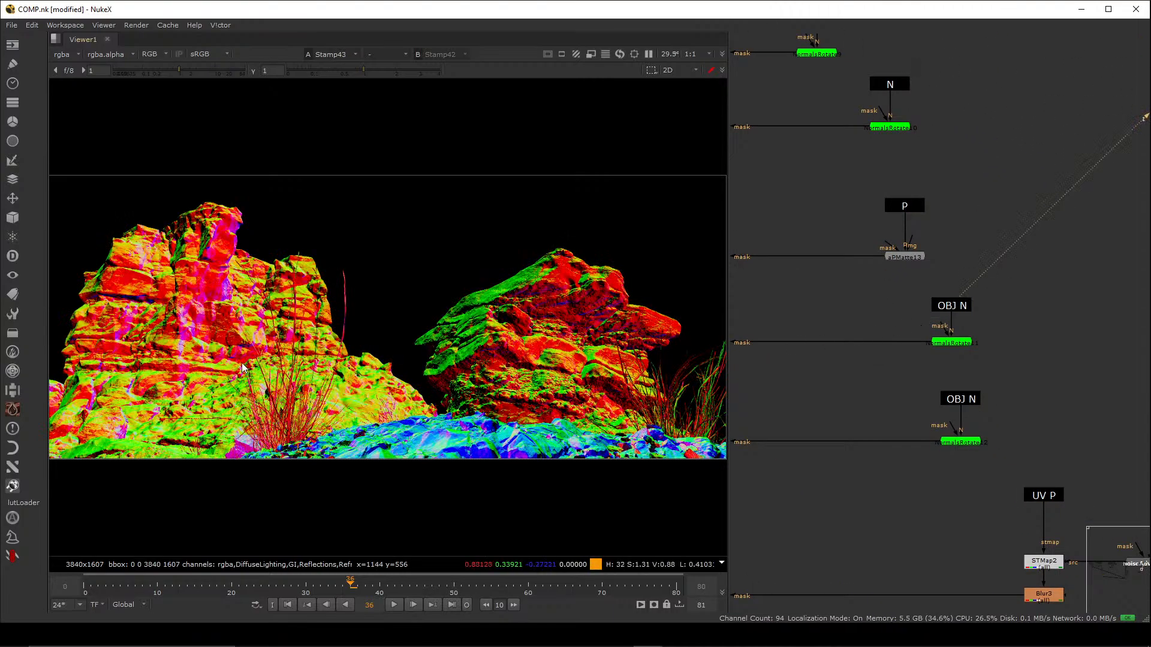
- Examine the left rock's normals up close in OBJ N and in the N pass above Grade55's mask
scroll(187, 320, up, 4)
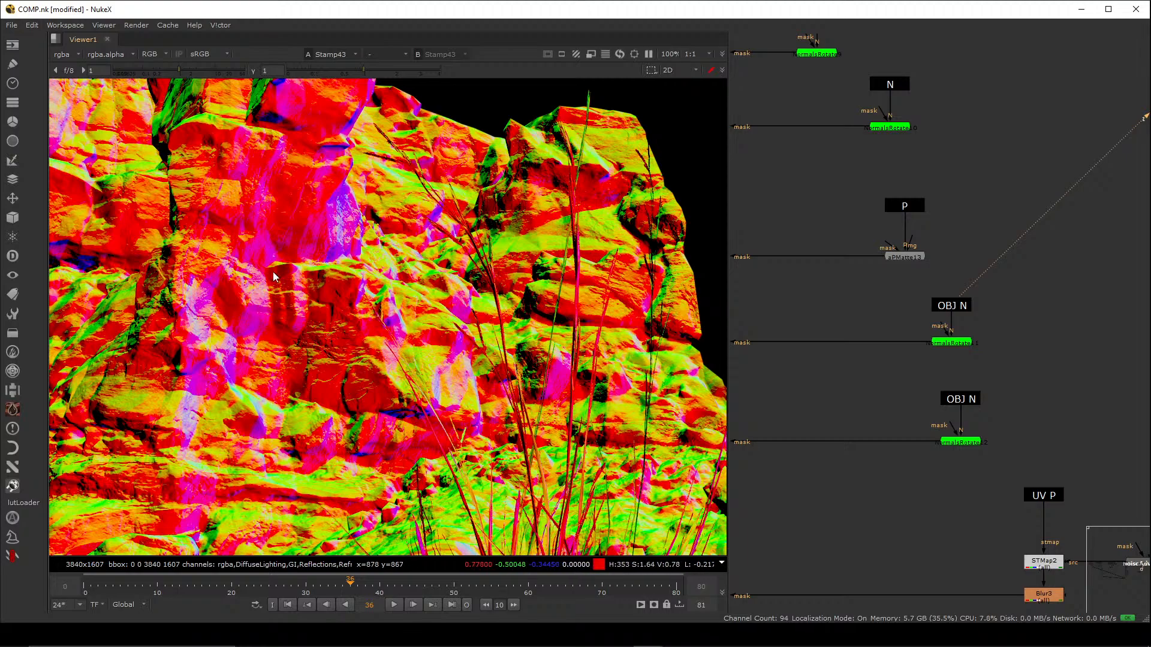
middle_drag(913, 94, 948, 141)
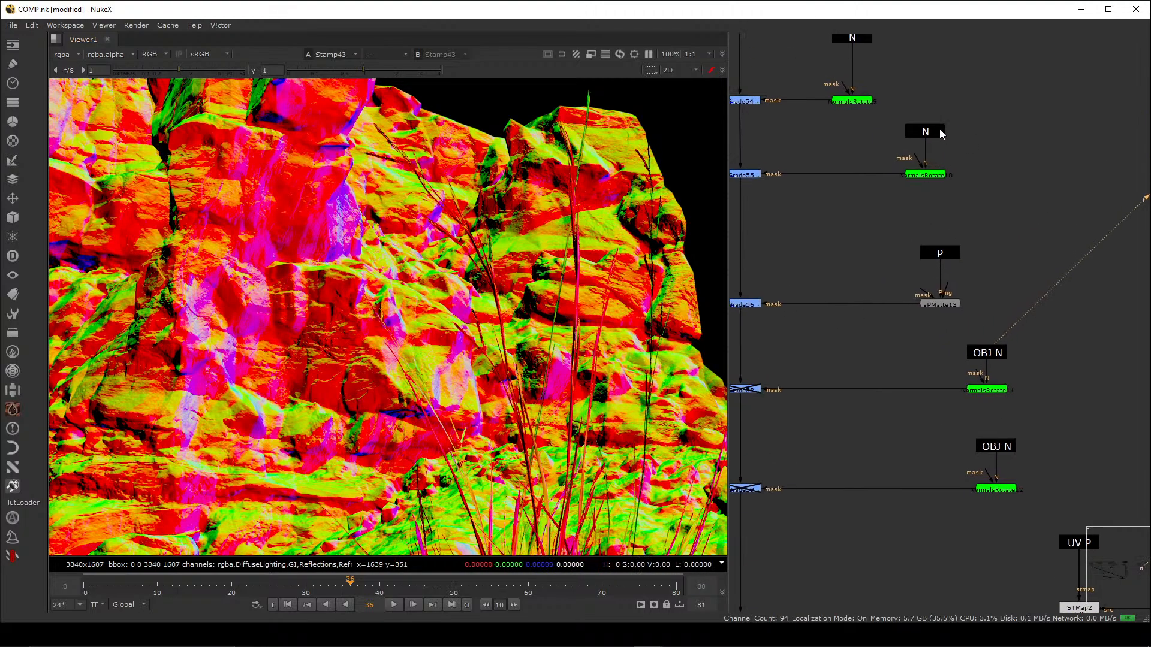
key(1)
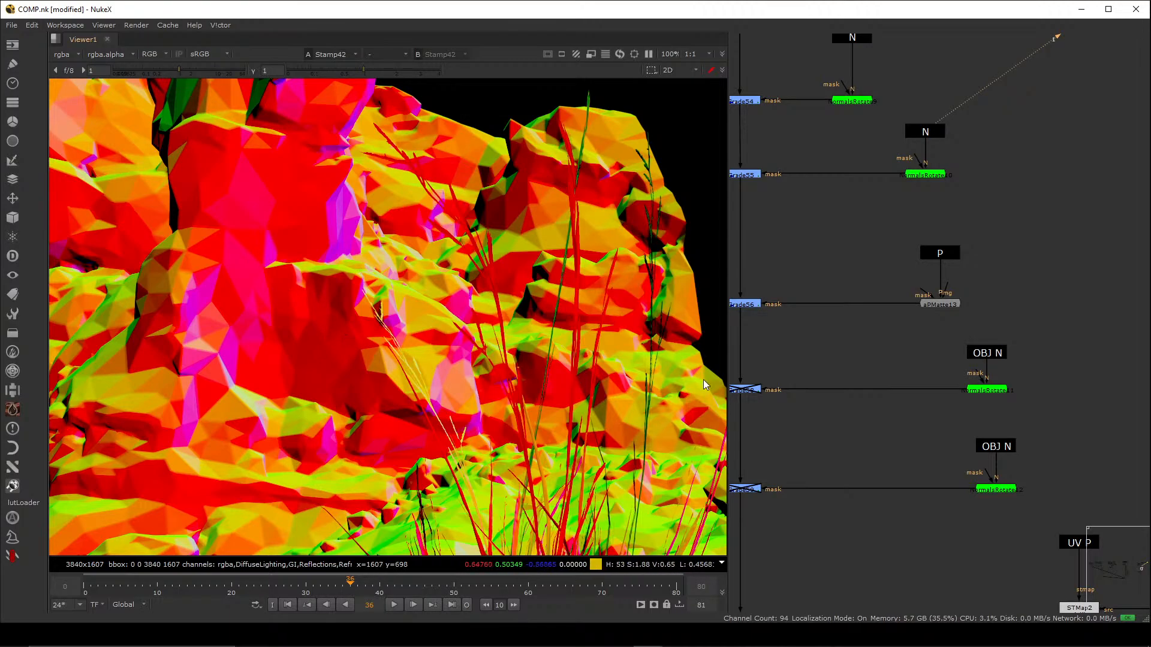
- Display the OBJ N pass again and examine its surface detail from the left rock across to the right rock
click(990, 355)
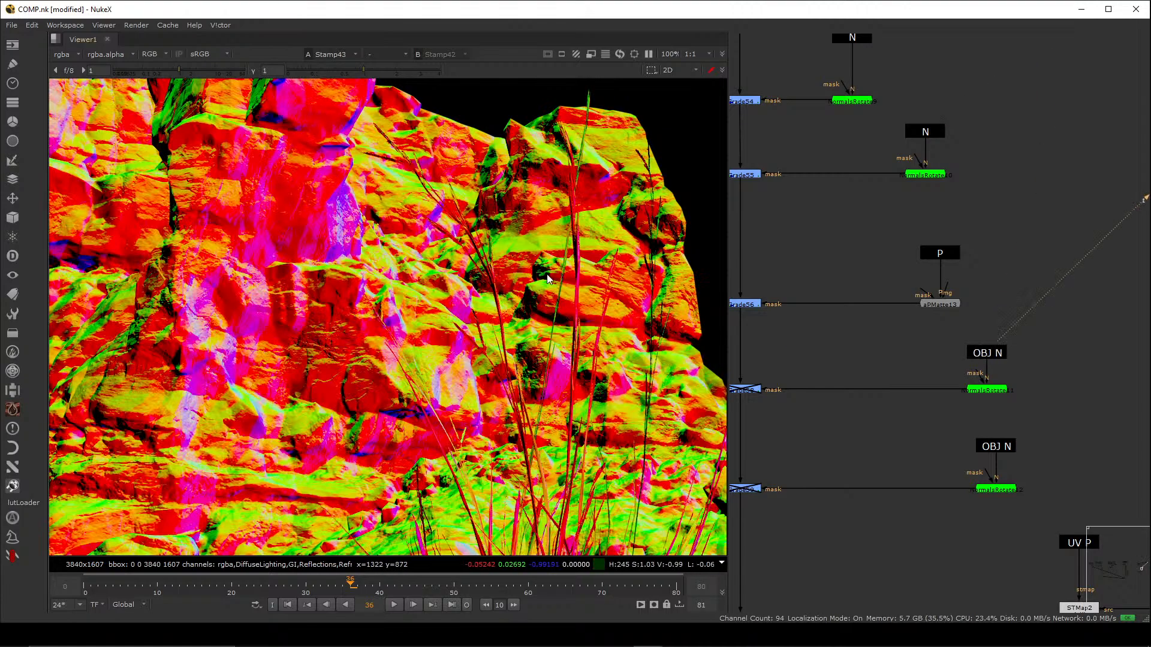
middle_drag(580, 281, 405, 230)
middle_drag(684, 395, 499, 377)
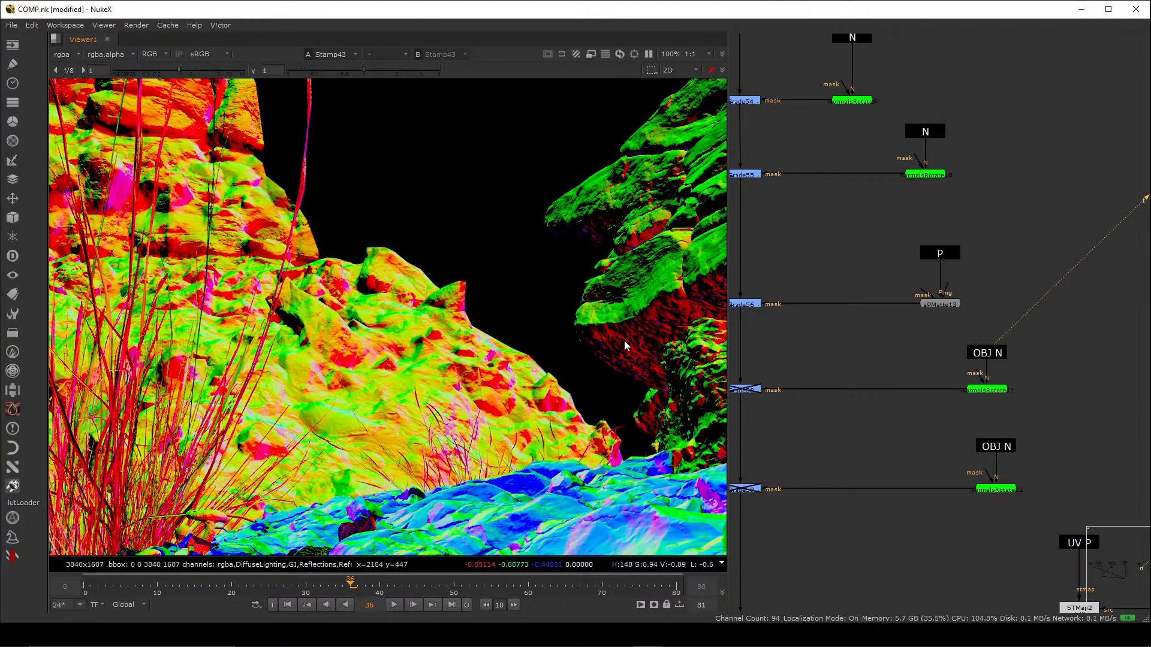
middle_drag(629, 334, 485, 342)
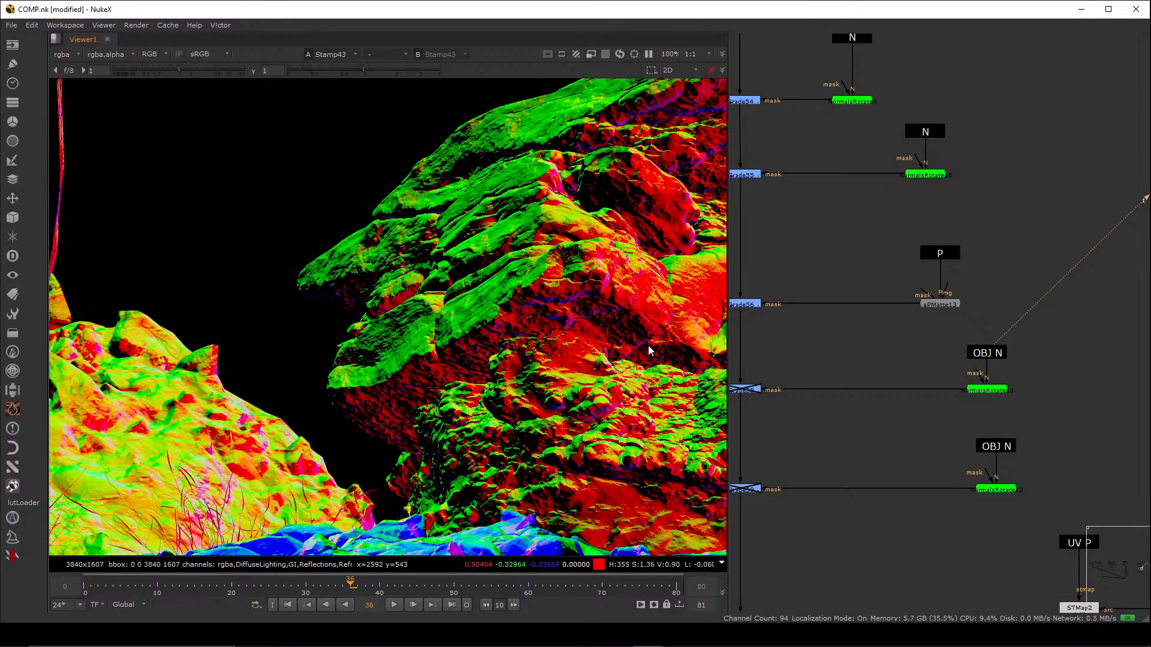
- Display the Merge53 composite for the same close-up of the right rock
scroll(879, 375, down, 5)
scroll(904, 448, up, 5)
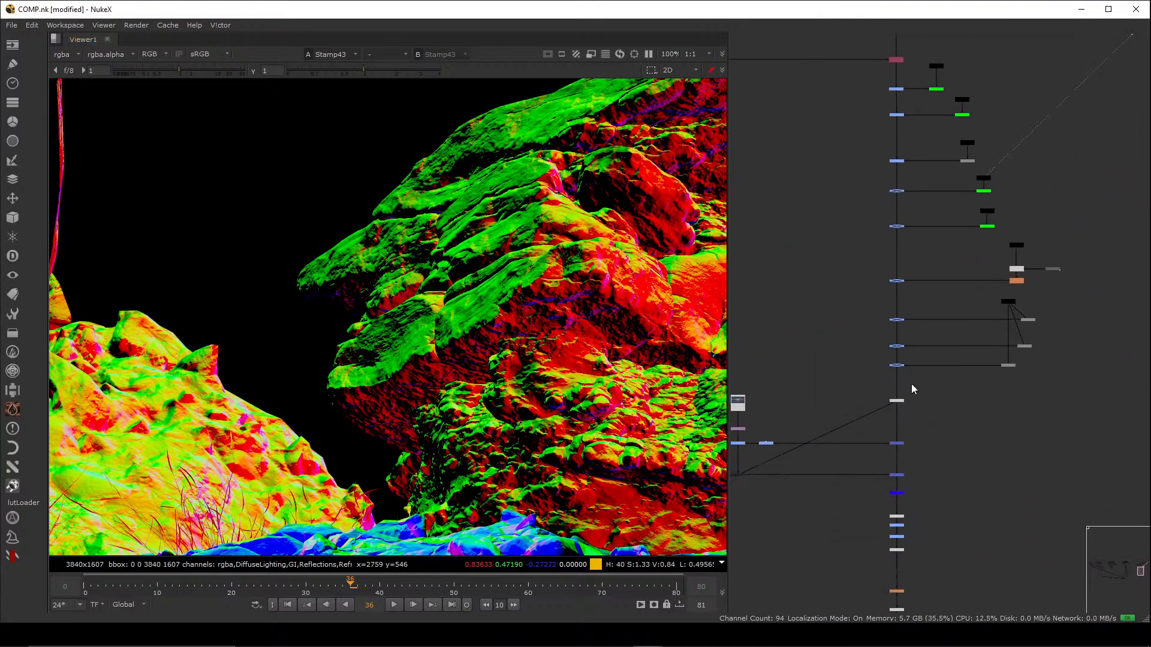
drag(939, 375, 833, 416)
key(1)
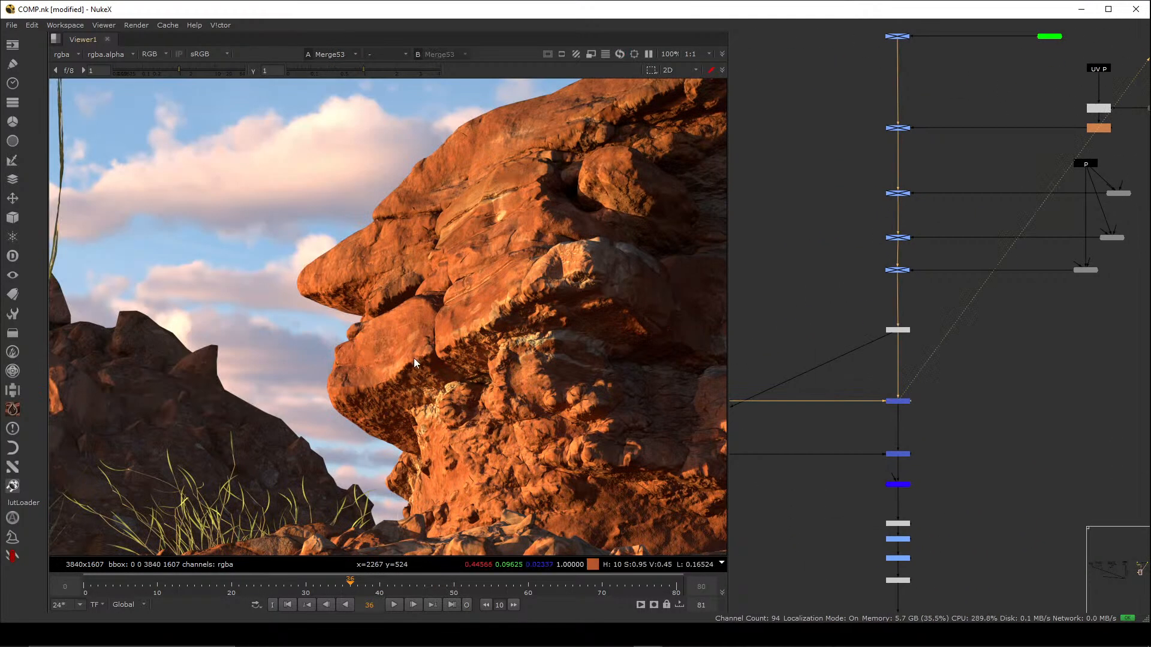
- Enable Grade58, the disabled grade masked by the first OBJ N pass in the rock grading chain
key(f)
middle_drag(881, 289, 858, 474)
middle_drag(875, 354, 883, 398)
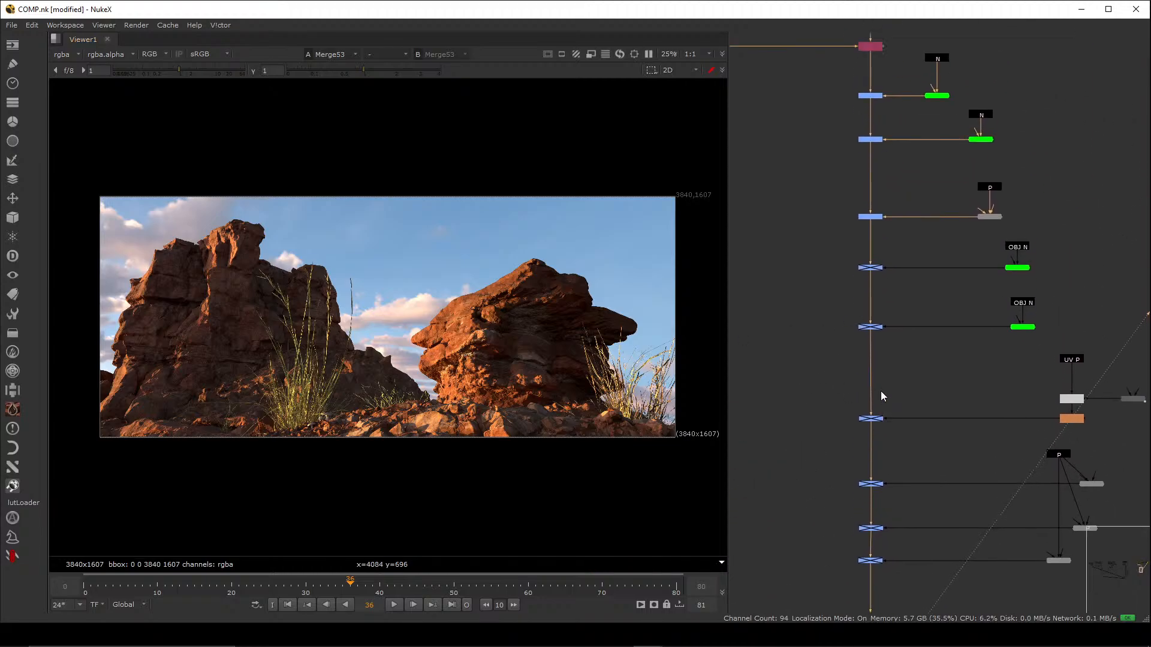
scroll(879, 296, up, 4)
drag(935, 254, 808, 318)
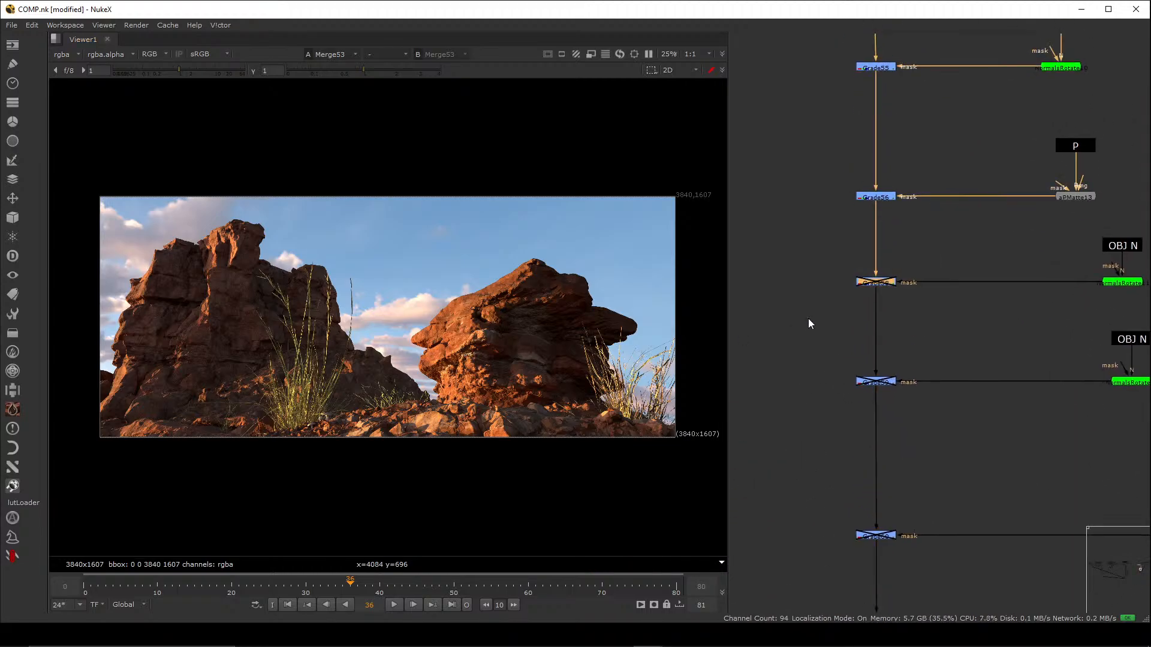
key(d)
- Compare the left rock's peak up close with Grade58 switched off and on
scroll(205, 277, up, 5)
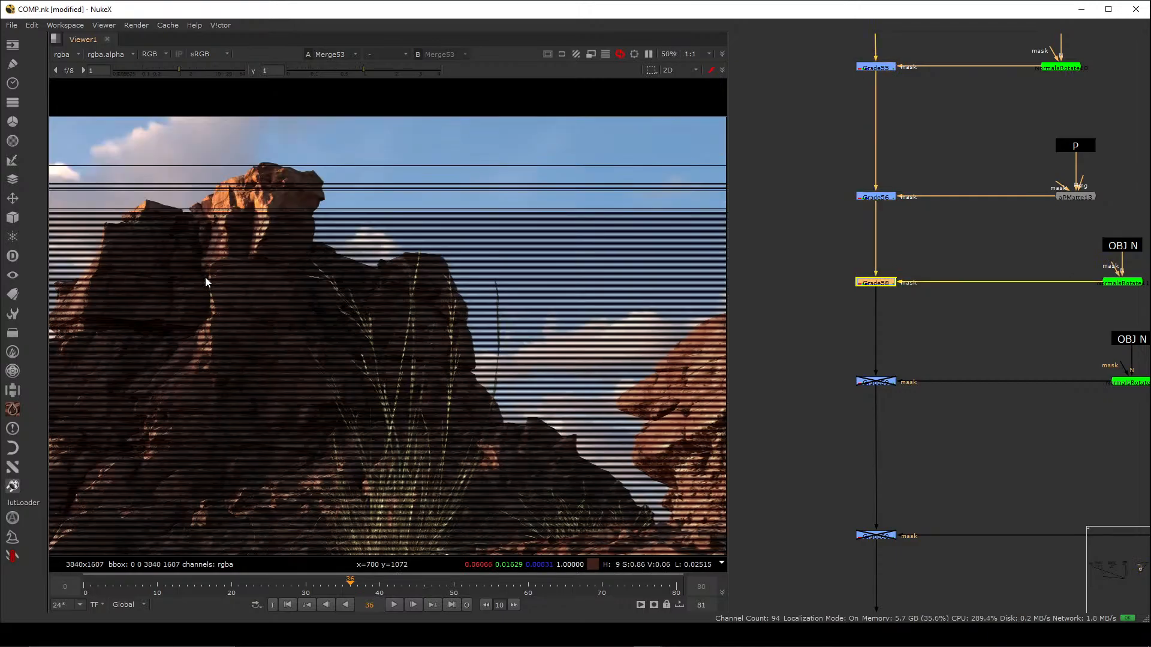
middle_drag(205, 277, 372, 277)
drag(943, 269, 803, 314)
key(d)
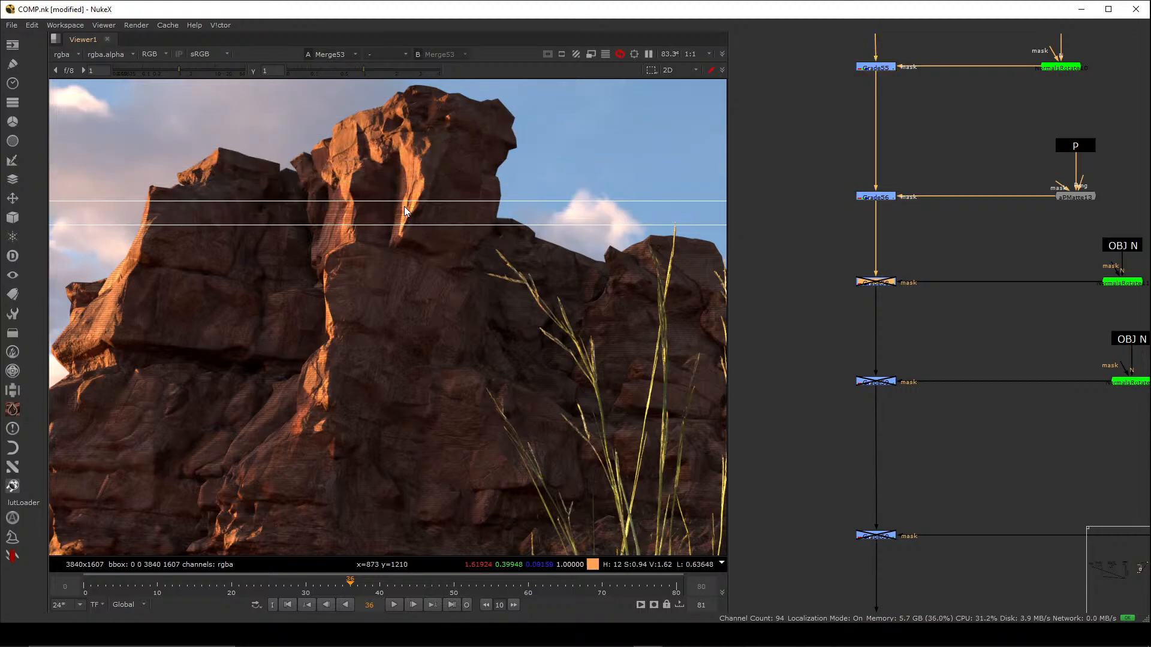
key(d)
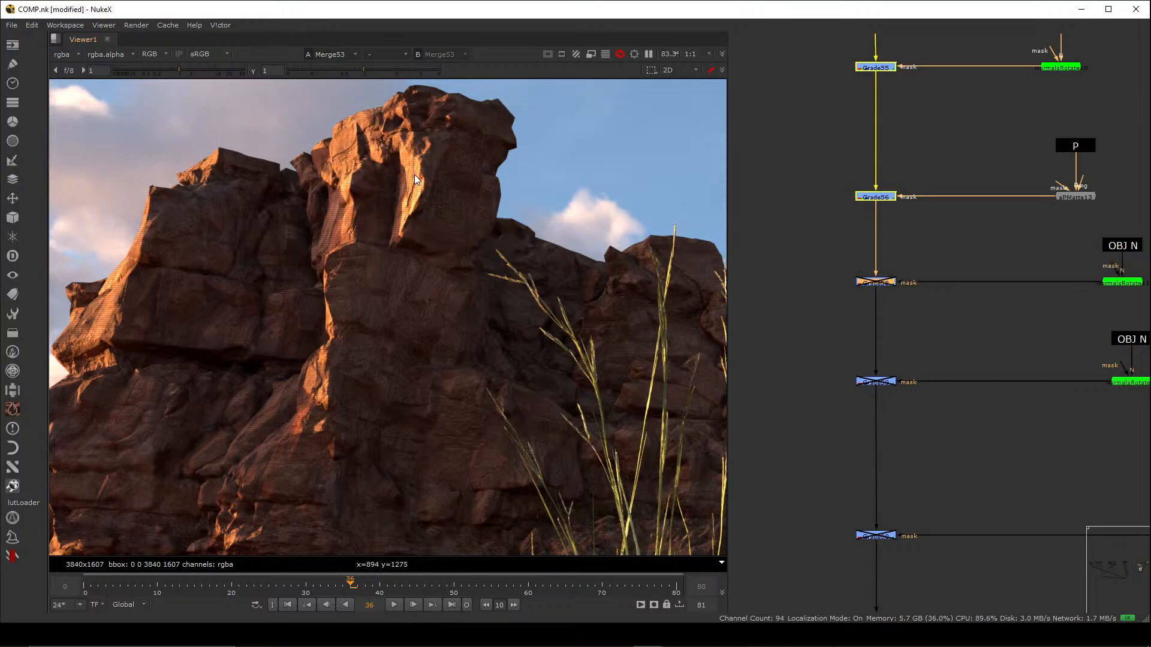
scroll(416, 175, up, 5)
key(d)
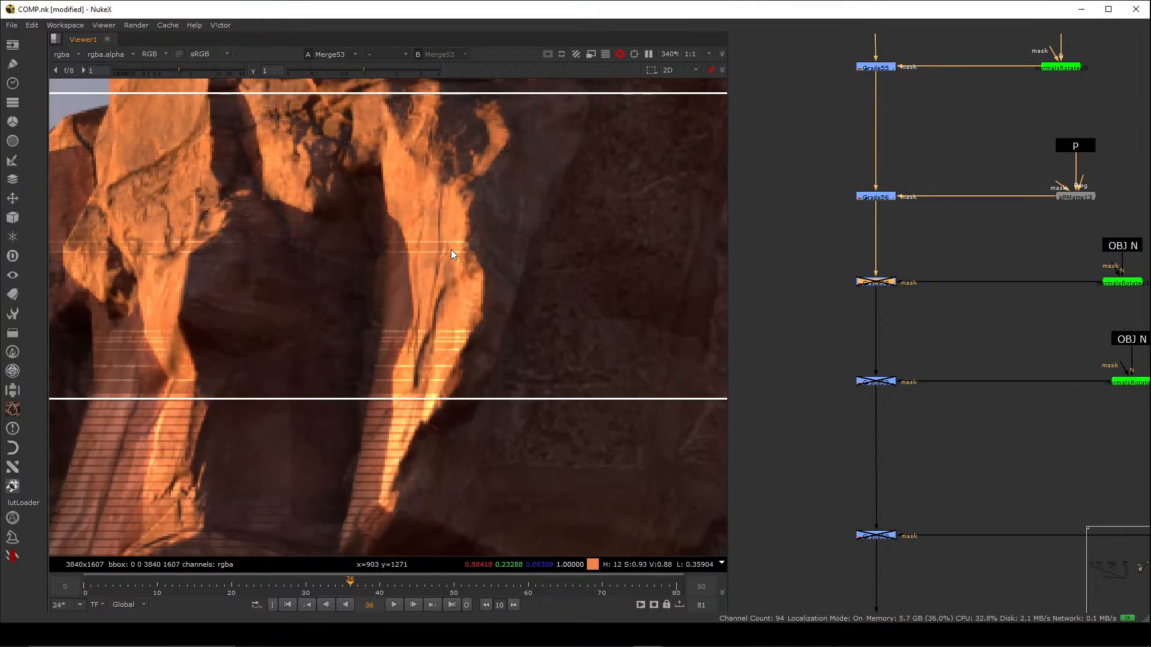
scroll(451, 255, down, 2)
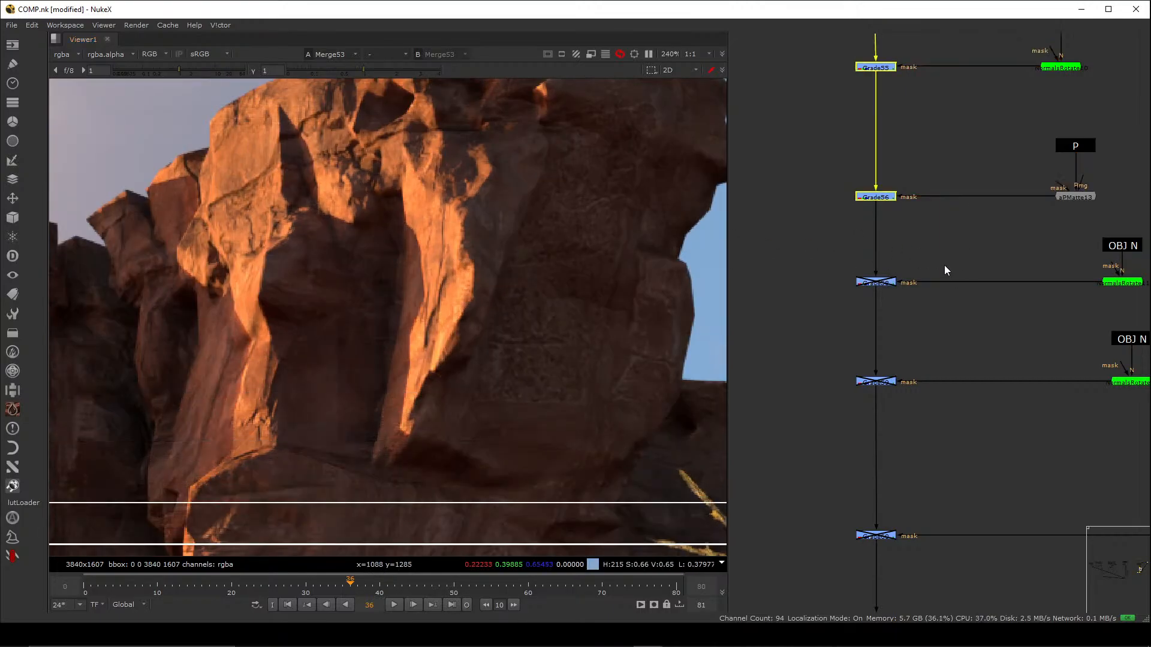
drag(976, 249, 803, 316)
key(d)
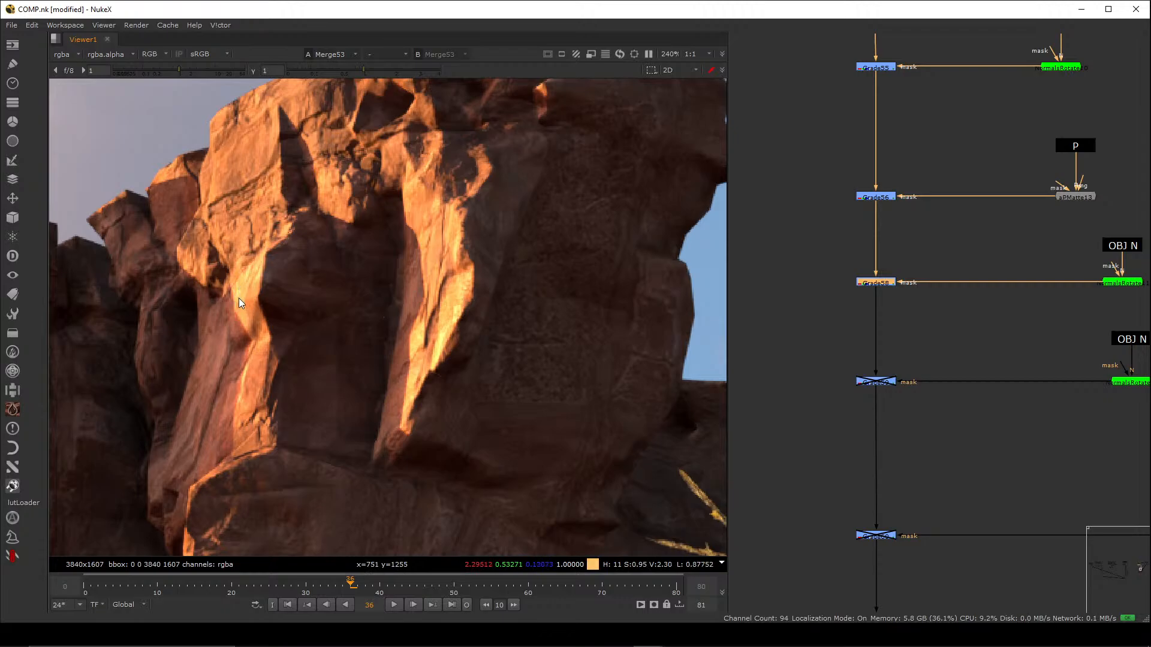
- Toggle Grade58 repeatedly to compare the highlights along the peak's sunlit edges, leaving the grade enabled
drag(913, 240, 793, 344)
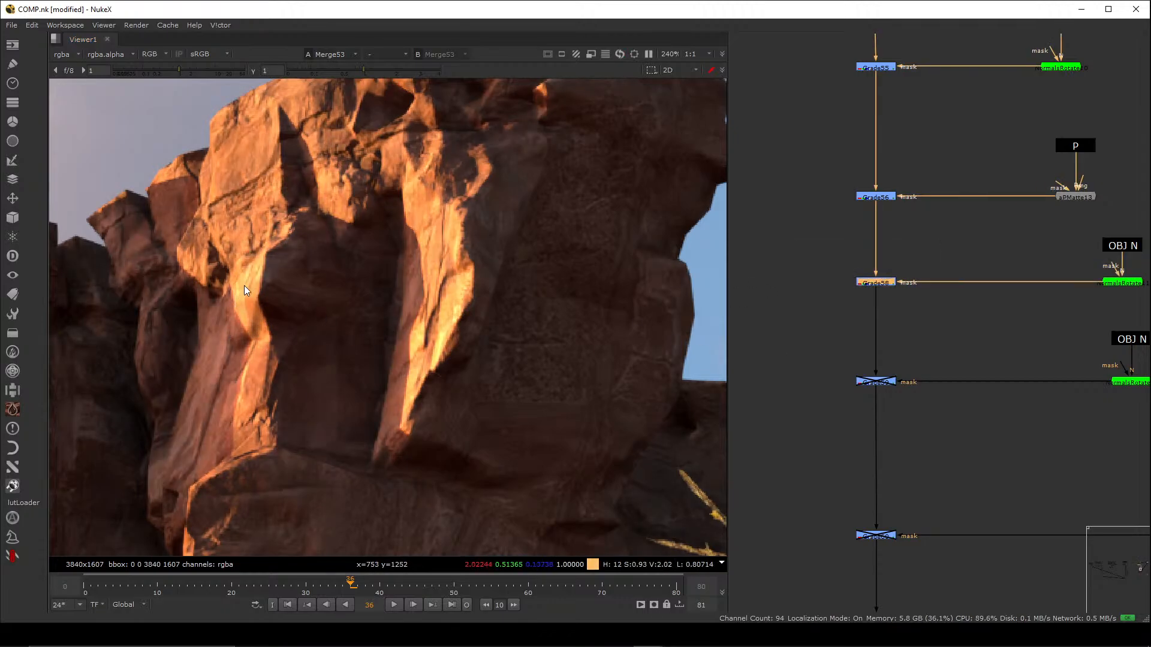
key(d)
key(d)
key(d)
key(d)
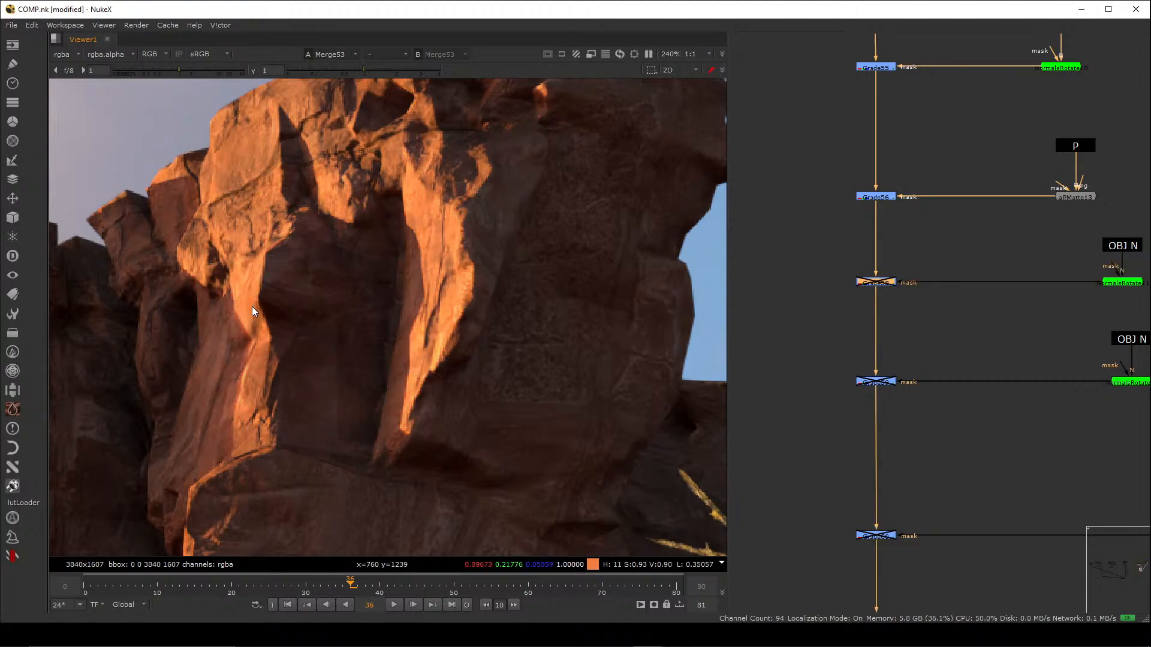
key(d)
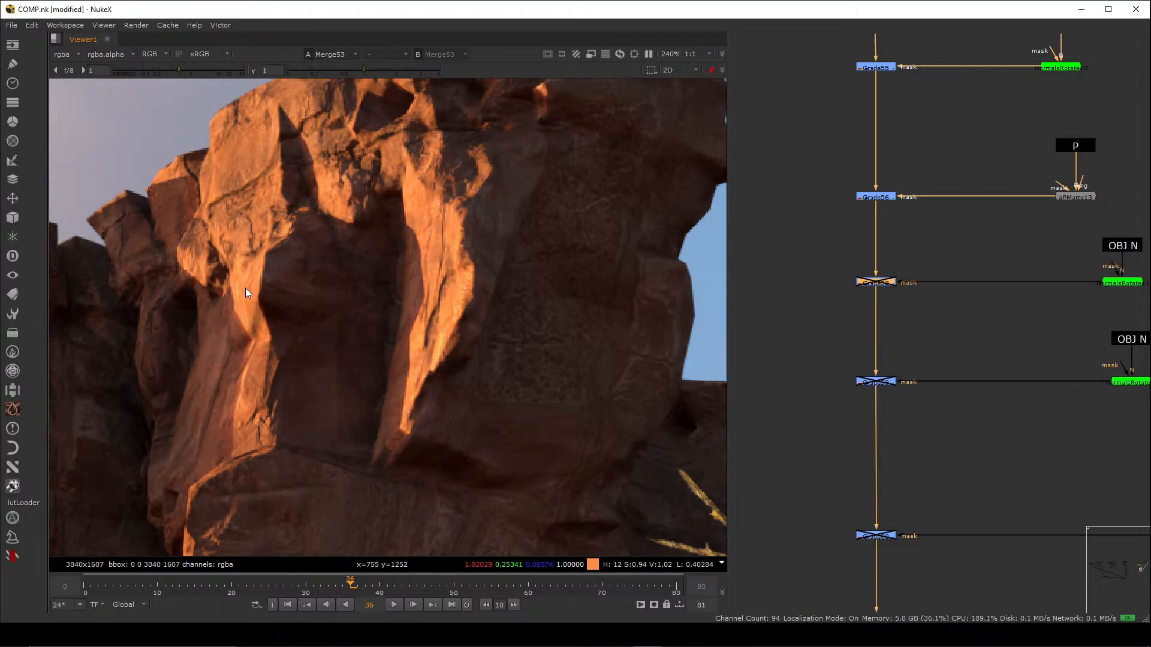
key(d)
- Fit the whole composite in the viewer and enable the grade below Grade58, masked by the second OBJ N pass
scroll(861, 329, down, 4)
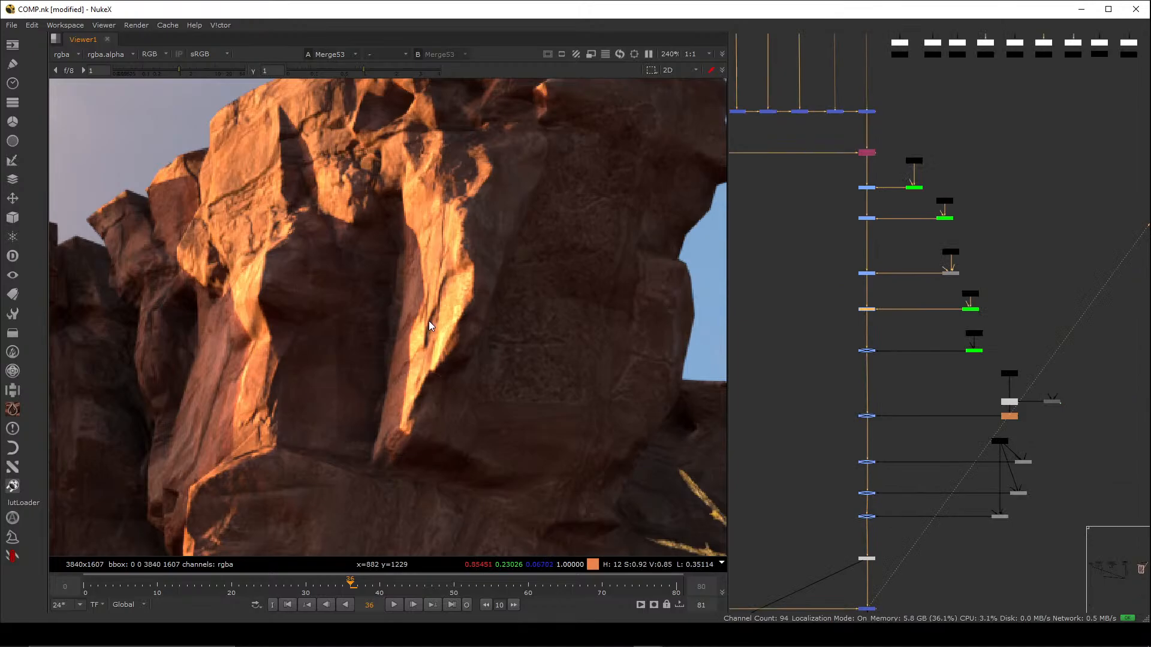
key(f)
middle_drag(857, 509, 851, 315)
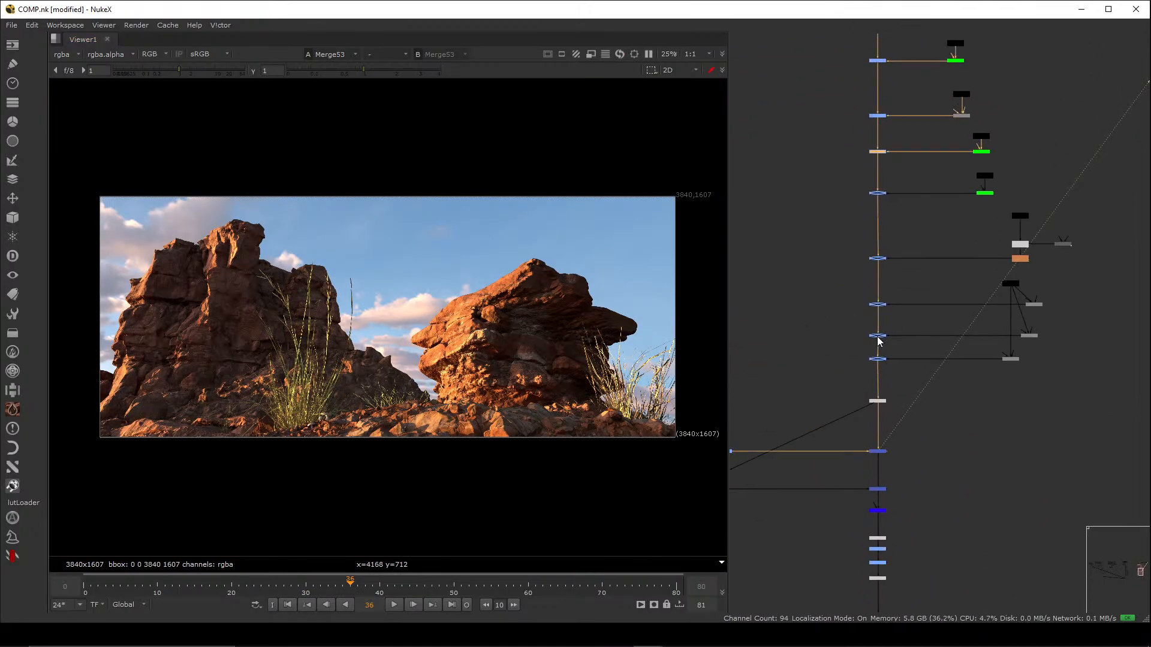
middle_drag(872, 257, 874, 286)
scroll(889, 277, up, 8)
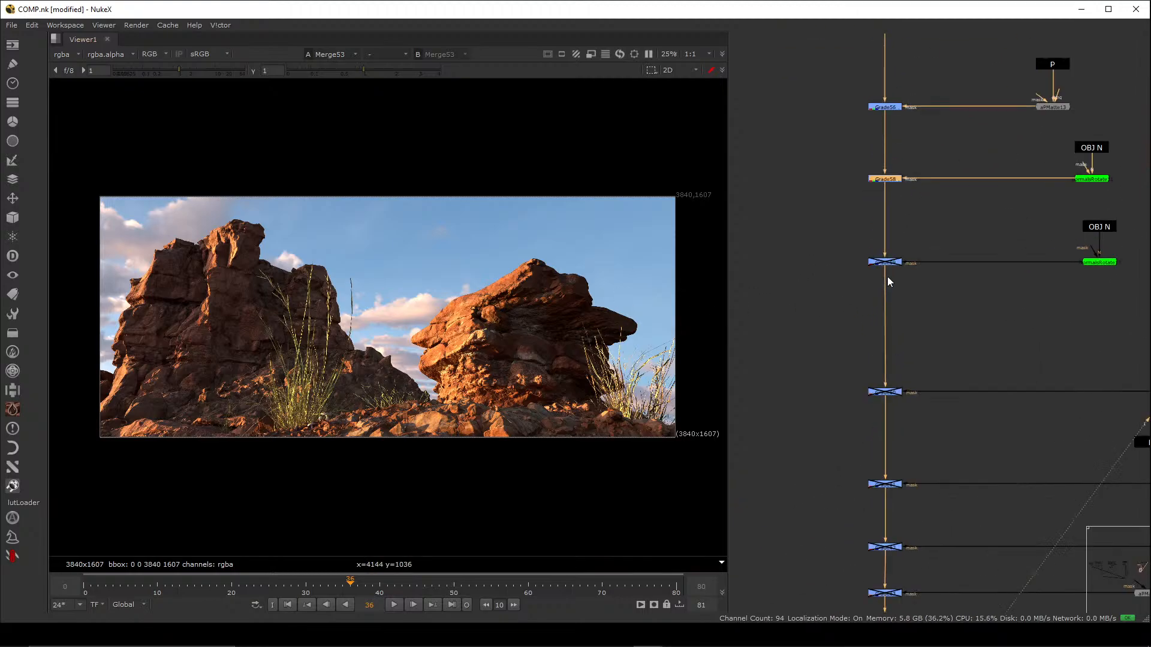
drag(977, 262, 784, 347)
key(d)
- Select the N, P and OBJ N pass nodes masking the enabled grades and trace them to their source passes
scroll(850, 372, down, 3)
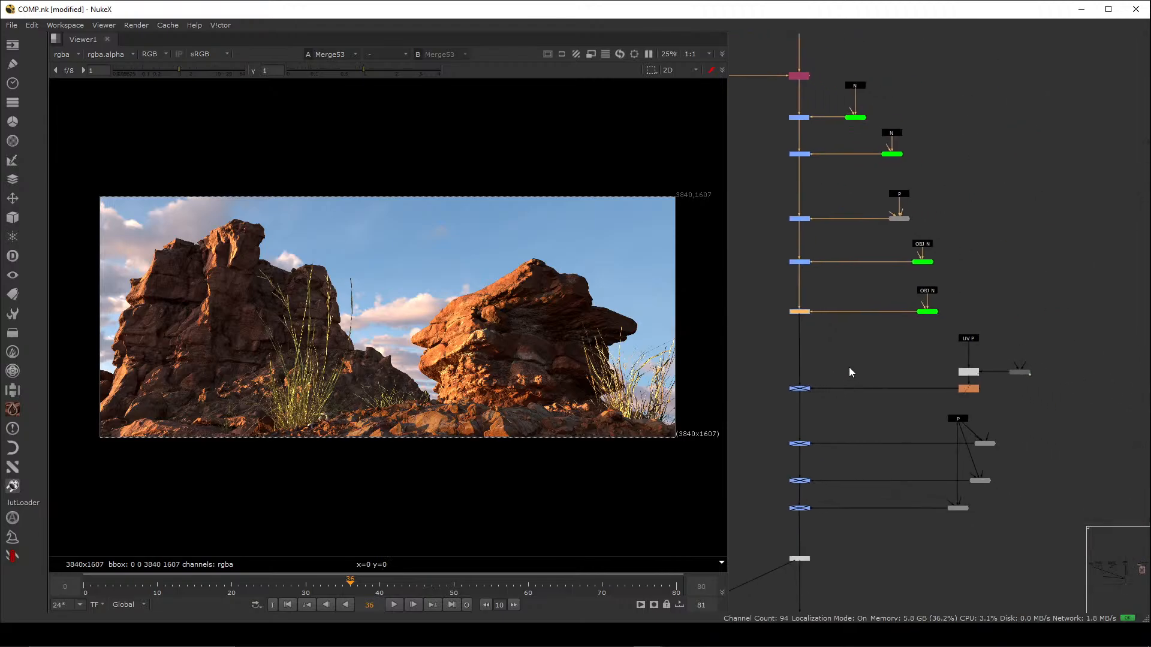
middle_drag(891, 221, 911, 306)
drag(861, 145, 973, 408)
middle_drag(1071, 224, 972, 450)
scroll(869, 278, up, 3)
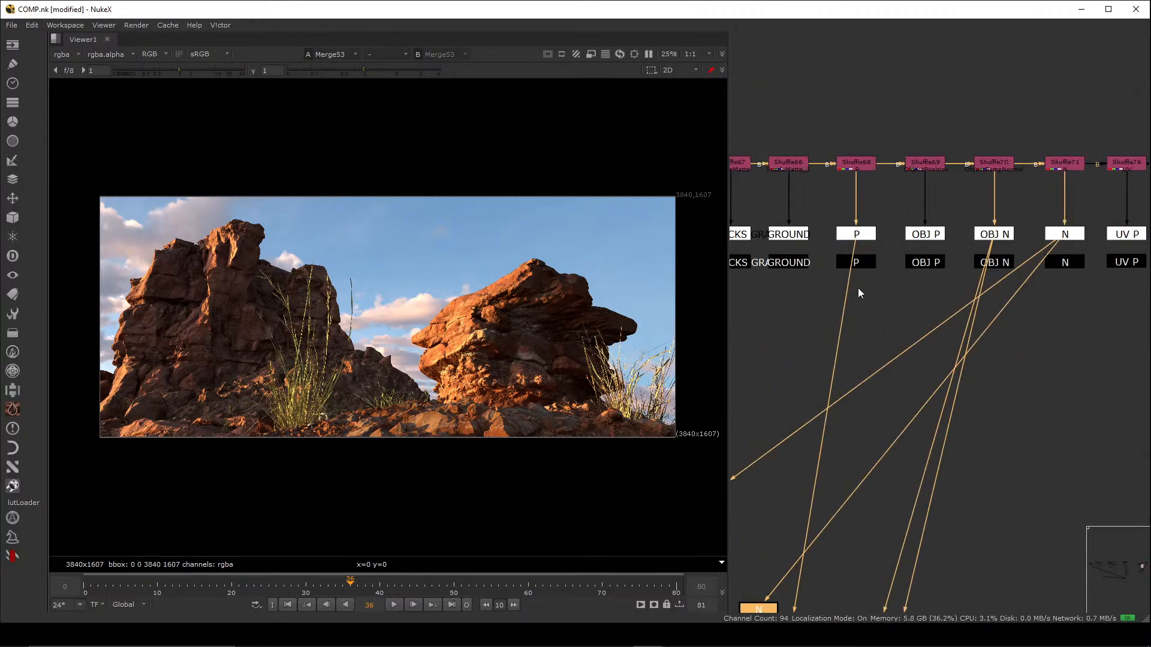
- Display the DEPTH pass at the end of the row of source passes
middle_drag(1052, 300, 931, 316)
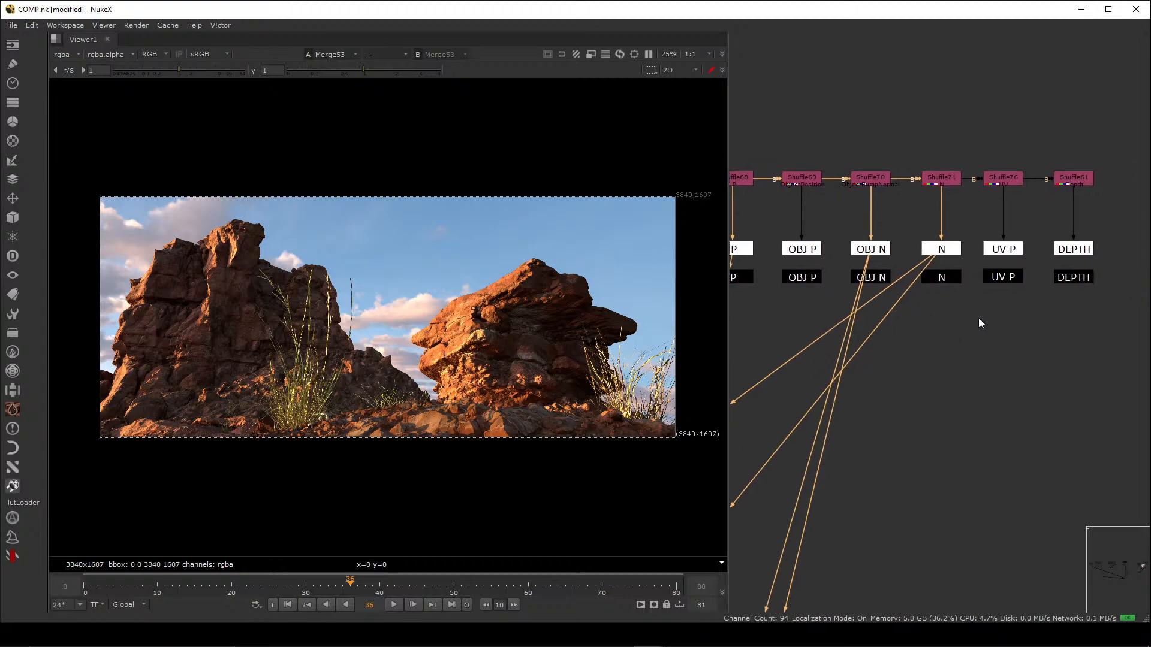
scroll(978, 321, down, 2)
scroll(1037, 315, up, 2)
middle_drag(1035, 287, 1002, 319)
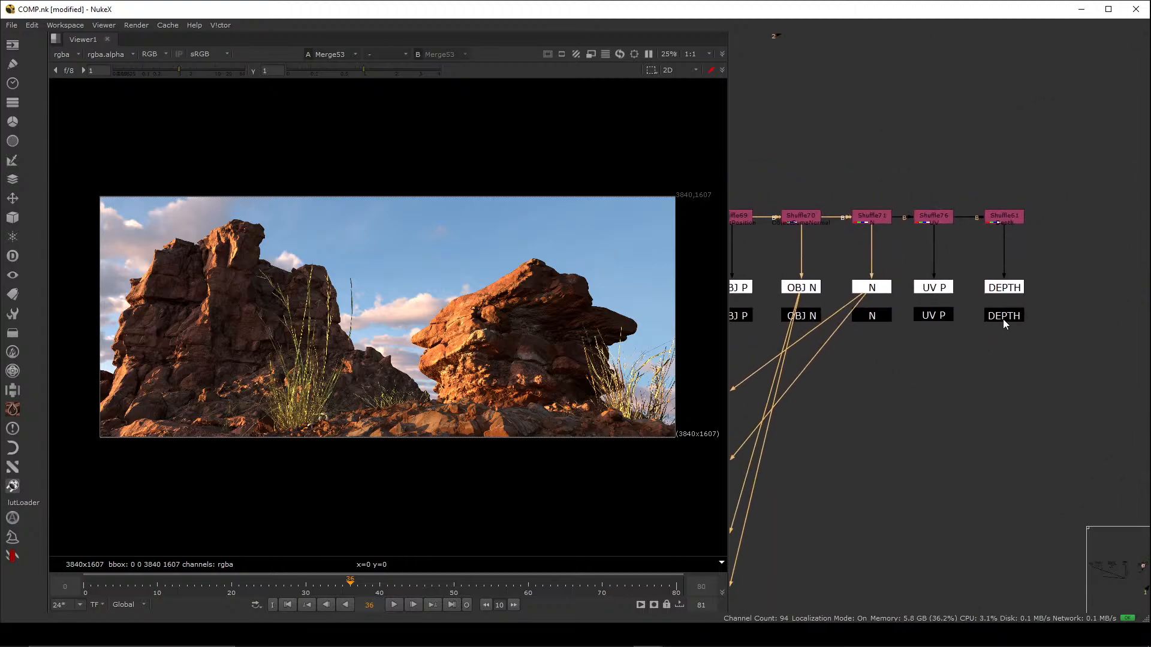
click(1002, 319)
key(1)
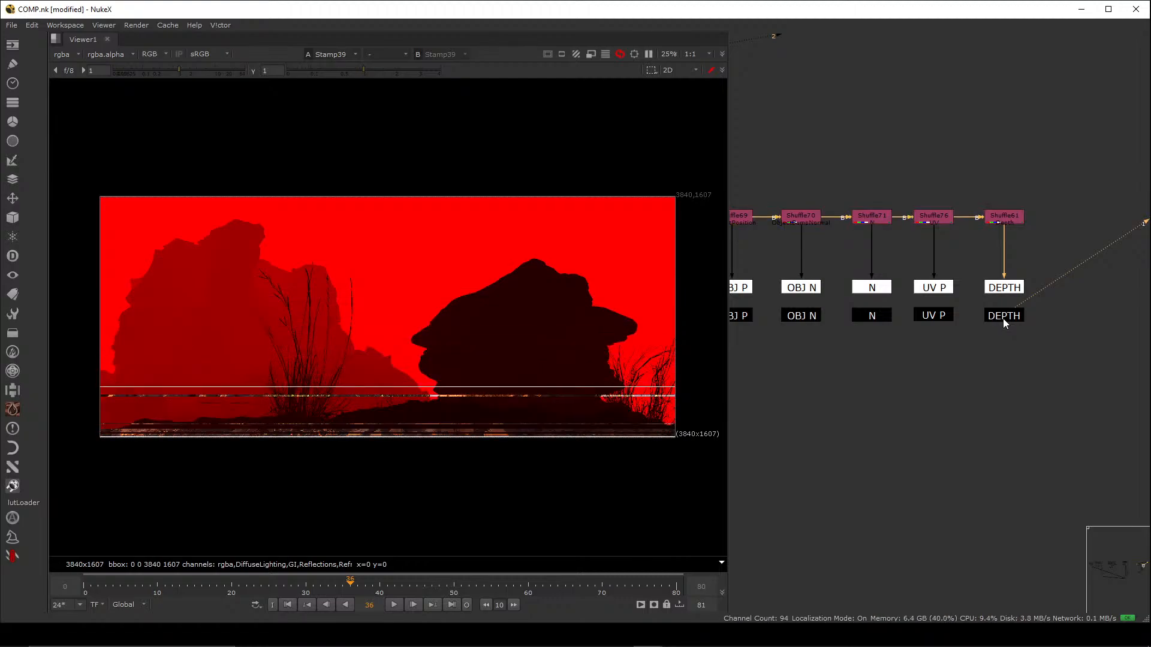
- Return to the rock grading chain and display the Merge53 composite
key(f)
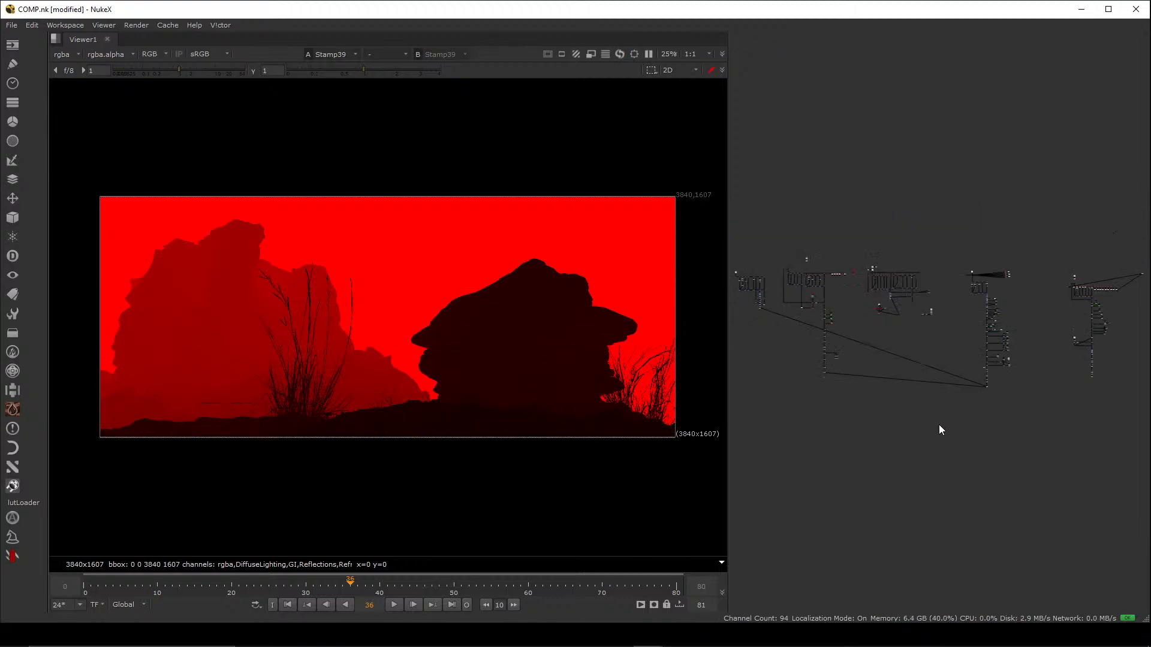
middle_drag(1024, 416, 1056, 380)
middle_drag(1132, 330, 909, 337)
scroll(909, 338, up, 3)
scroll(901, 308, up, 6)
middle_drag(912, 247, 914, 335)
drag(971, 258, 838, 325)
key(1)
click(838, 325)
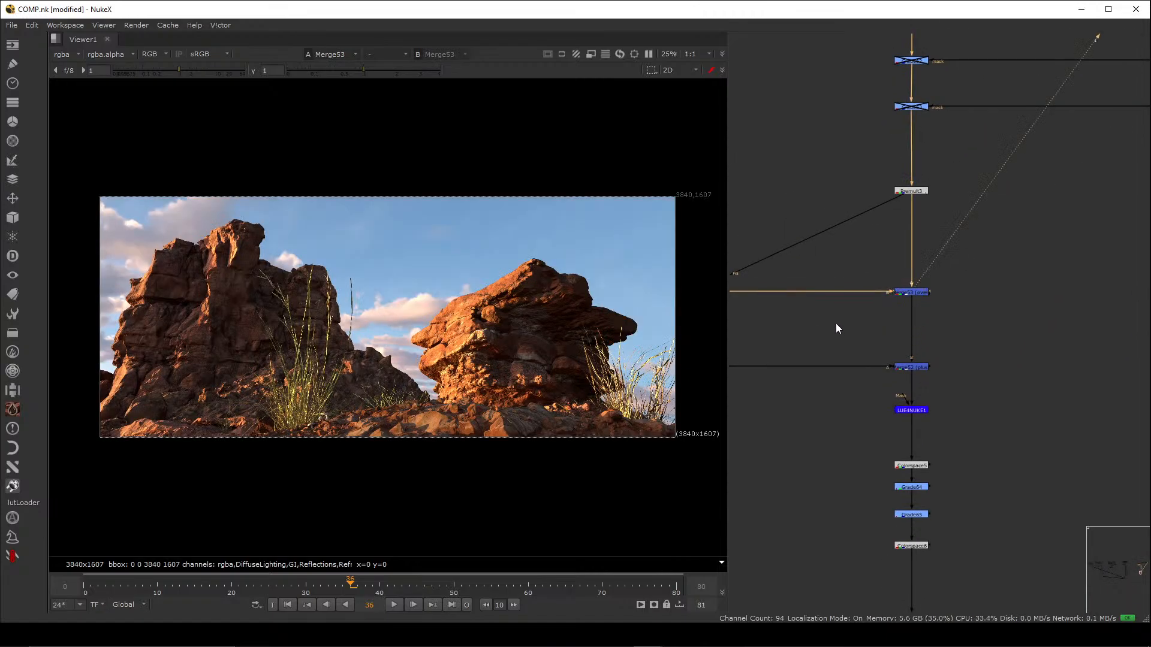
- Display the UV P pass that drives the mask of the first still-disabled grade
scroll(883, 303, down, 6)
middle_drag(902, 257, 905, 316)
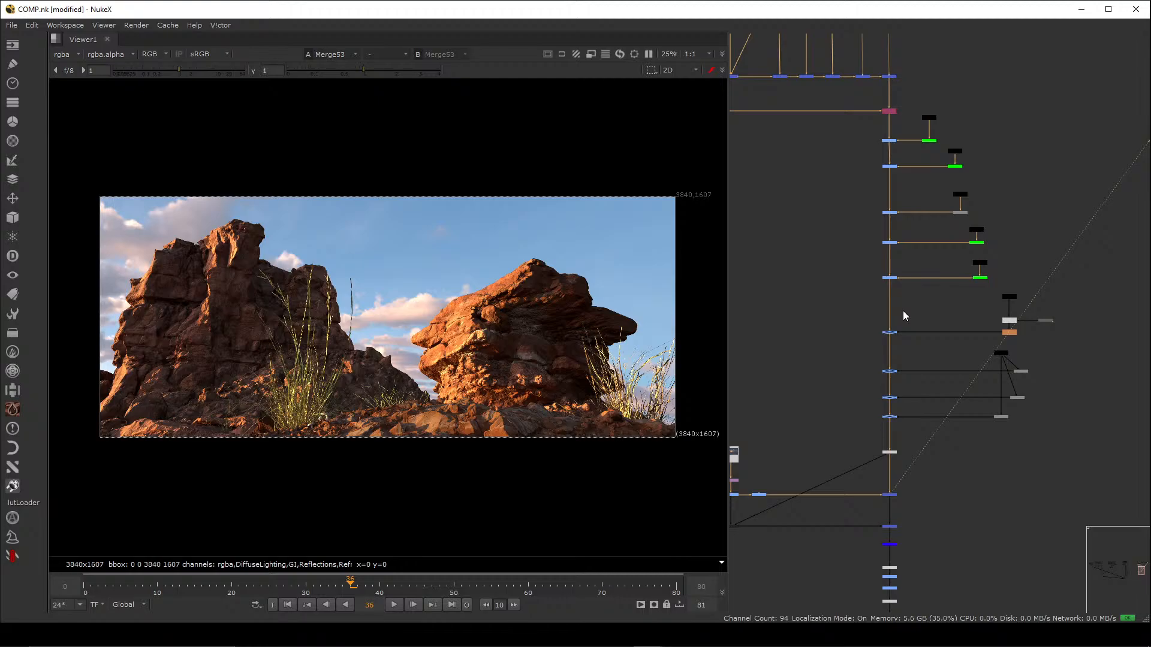
scroll(929, 317, up, 5)
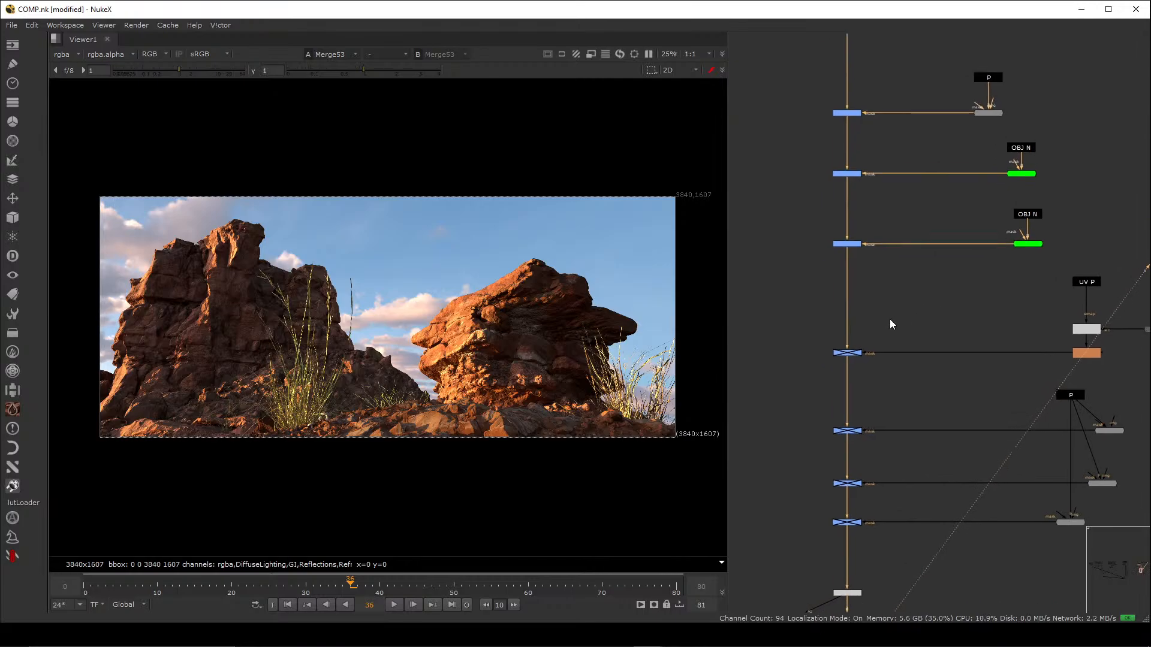
scroll(1035, 320, up, 4)
drag(1011, 254, 886, 289)
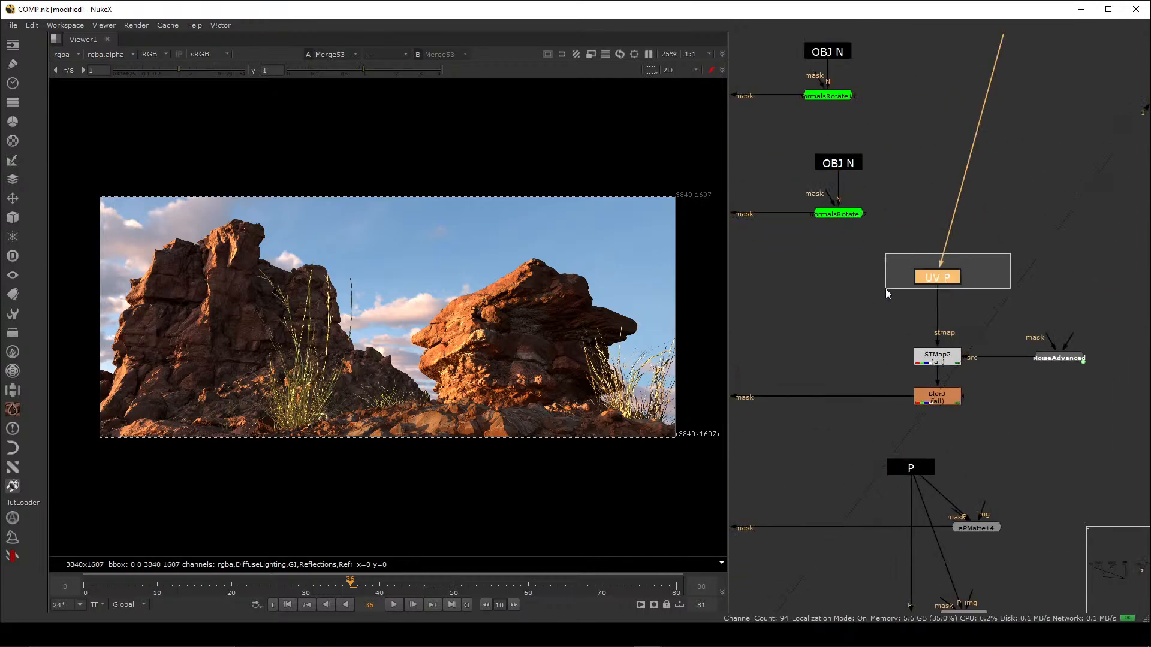
key(1)
click(886, 289)
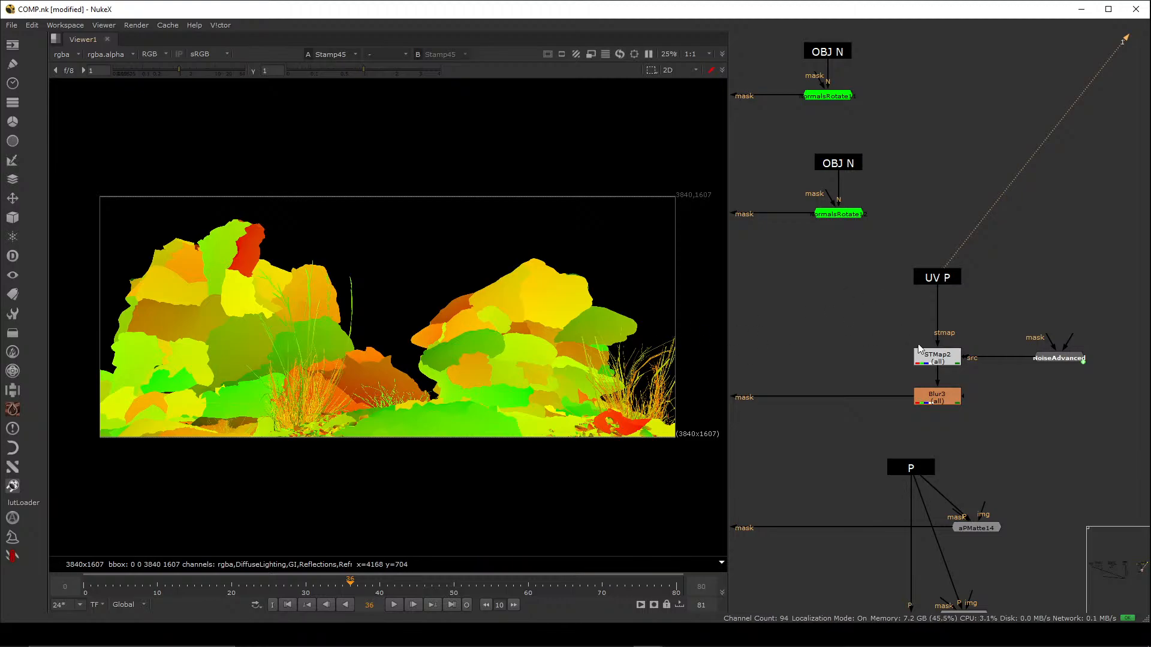
- Display the NoiseAdvanced texture connected as the source of STMap2
middle_drag(919, 348, 838, 347)
drag(1070, 324, 735, 370)
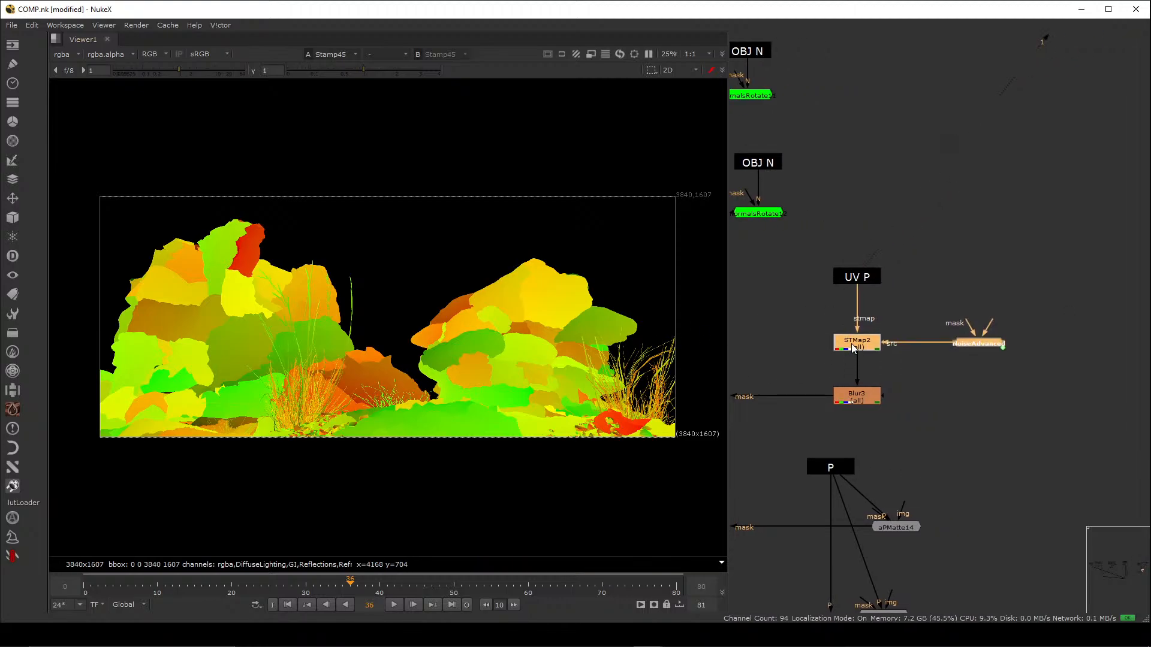
click(854, 349)
scroll(828, 320, up, 5)
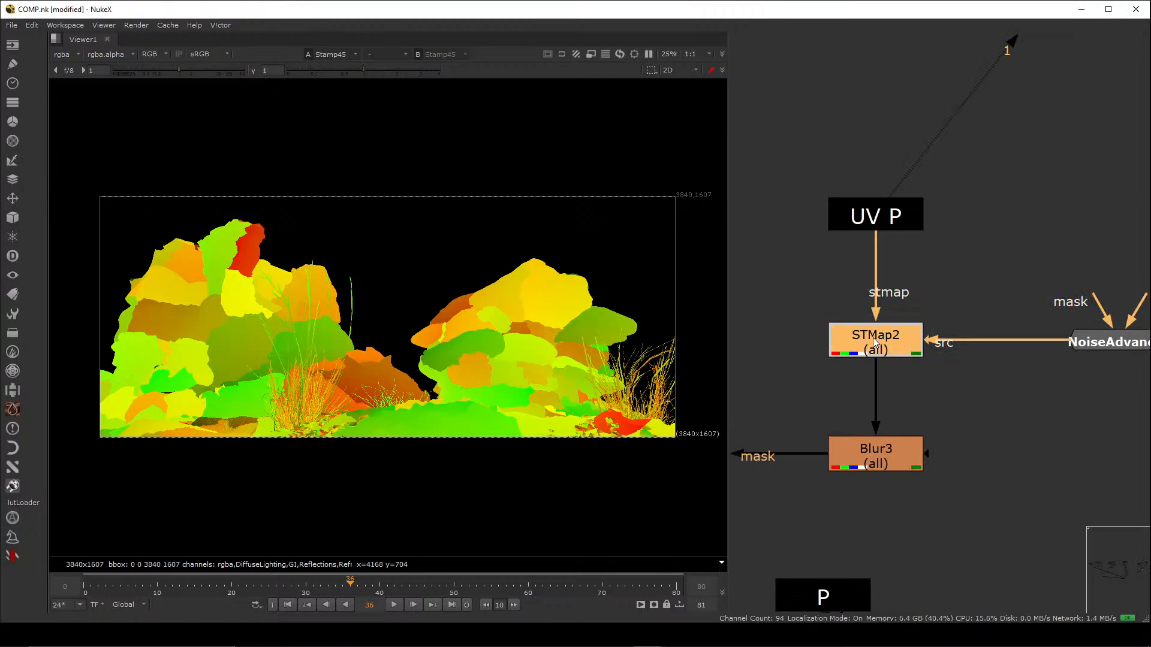
middle_drag(948, 391, 800, 367)
drag(1085, 266, 916, 362)
key(1)
- Display STMap2 and examine the noise mapped onto the rocks through the UV P pass
middle_drag(737, 348, 956, 383)
drag(1051, 305, 802, 370)
key(1)
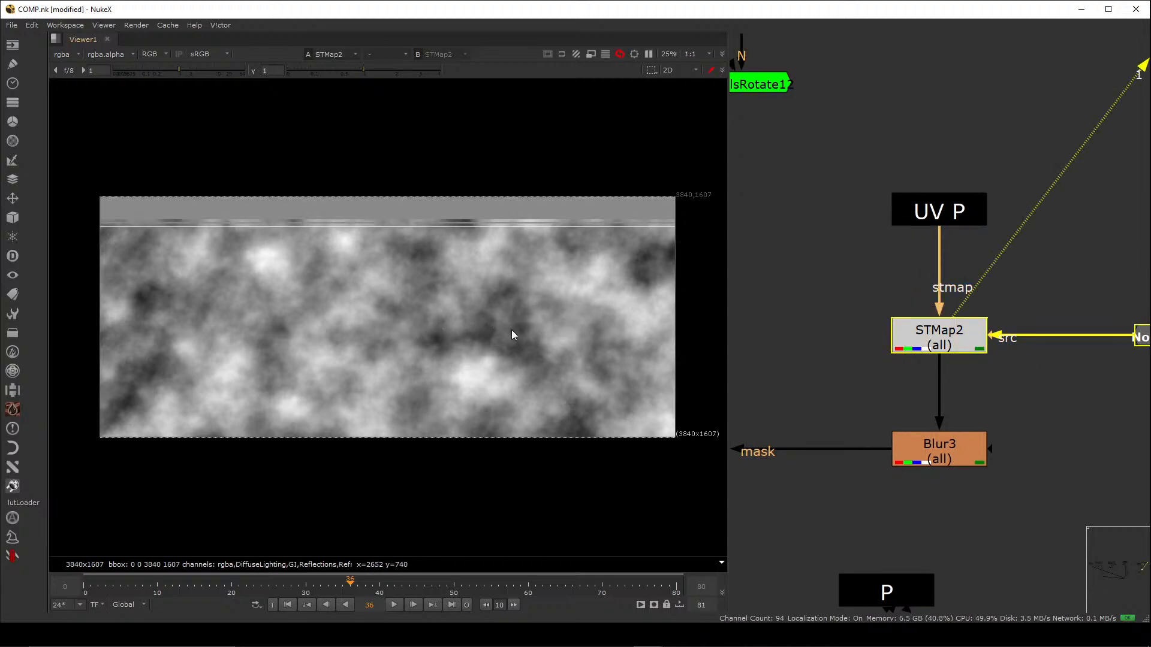
click(916, 357)
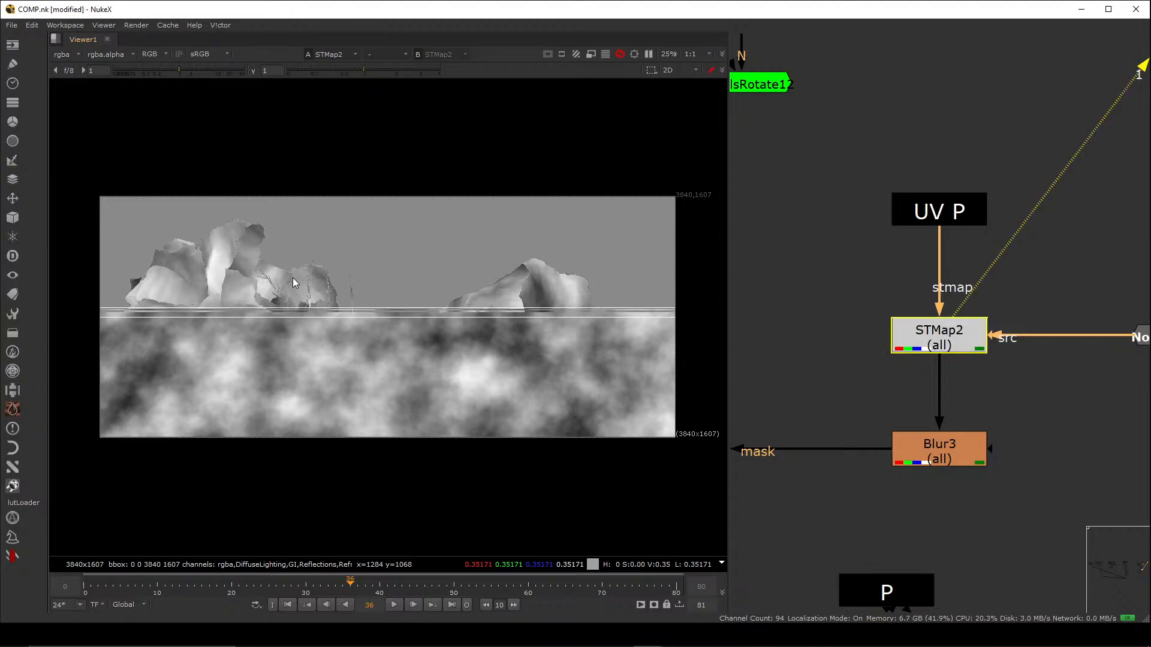
click(883, 345)
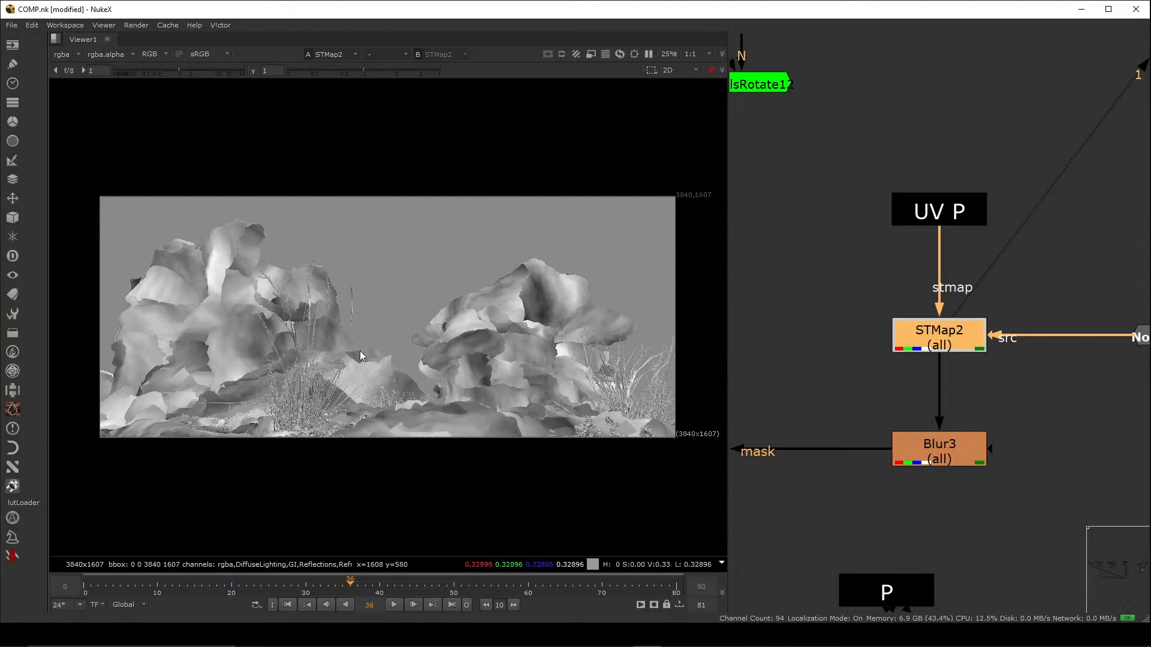
- Display the Blur3 output to view the softened version of the UV-mapped noise
scroll(850, 328, down, 3)
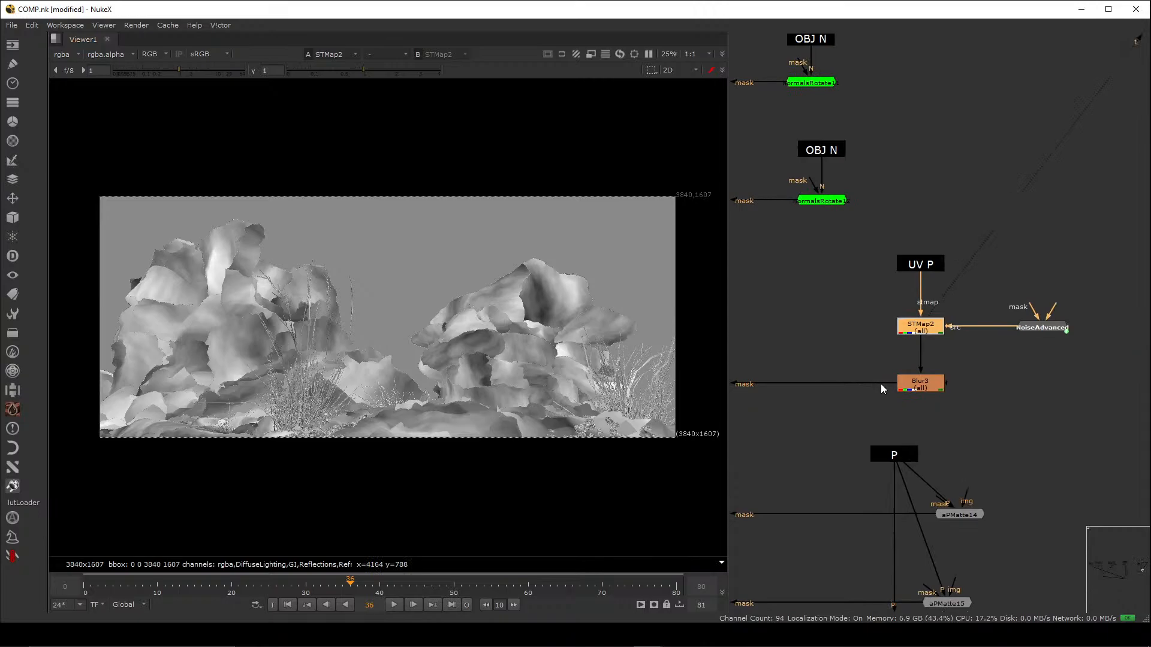
click(937, 386)
key(1)
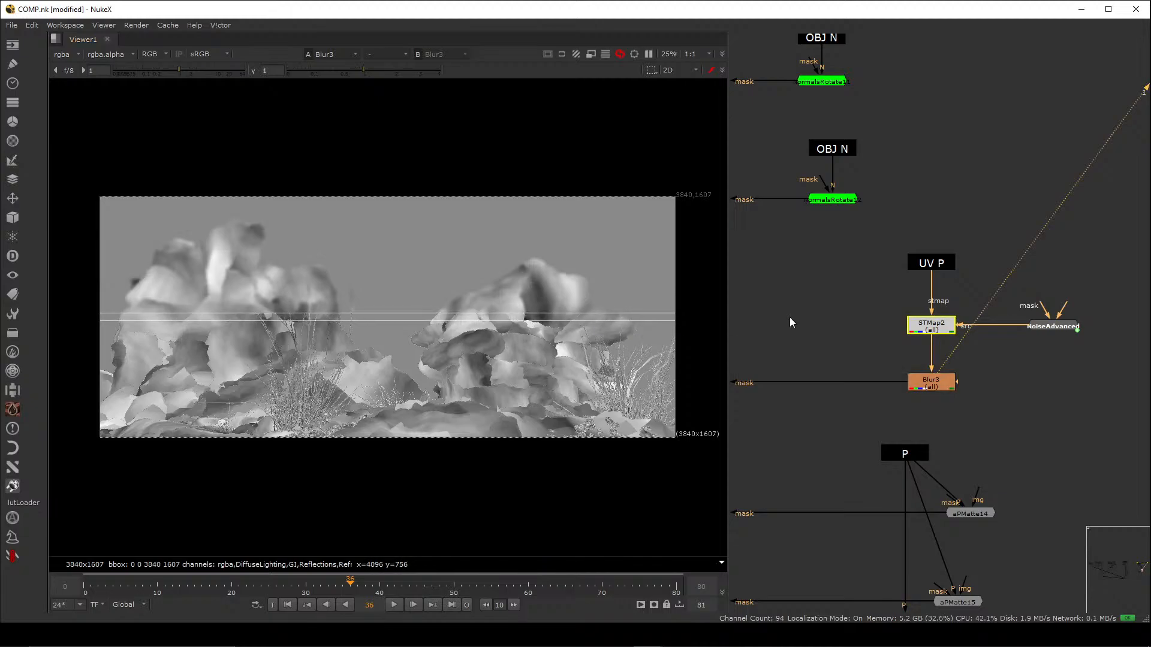
- Trace the mask connection between Blur3 and the disabled grade below the second OBJ N grade
scroll(841, 312, down, 3)
middle_drag(733, 329, 900, 374)
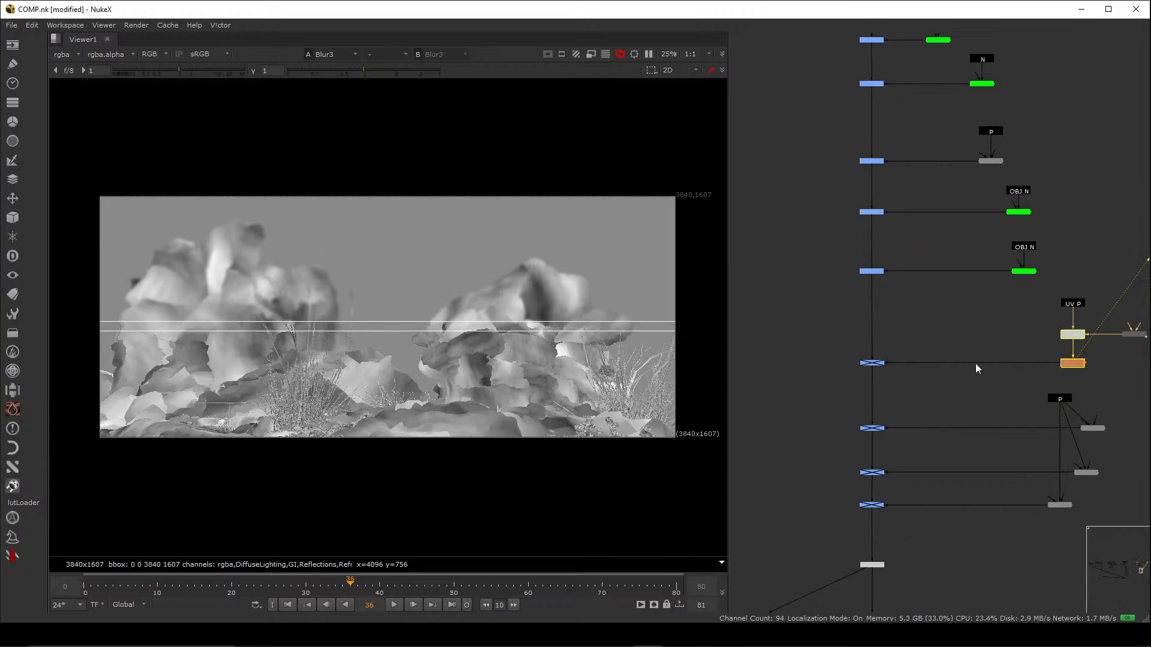
middle_drag(976, 363, 869, 333)
scroll(944, 367, up, 4)
scroll(962, 351, down, 3)
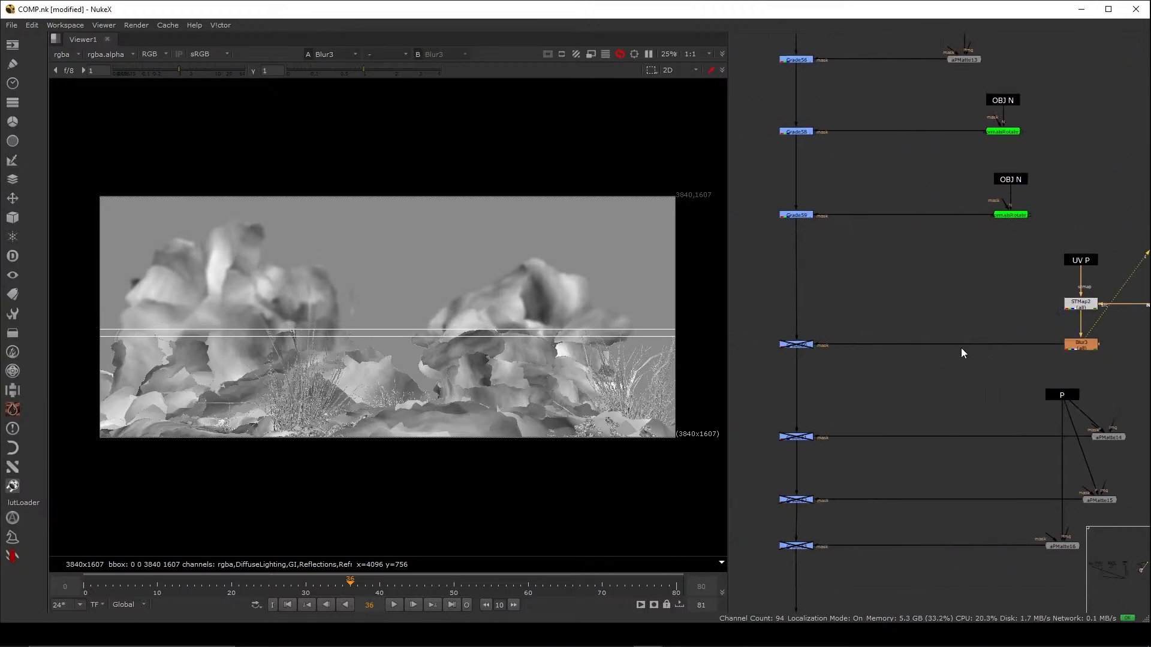
mouse_move(795, 357)
middle_down()
mouse_move(774, 369)
mouse_move(808, 368)
middle_up()
middle_drag(965, 349, 896, 355)
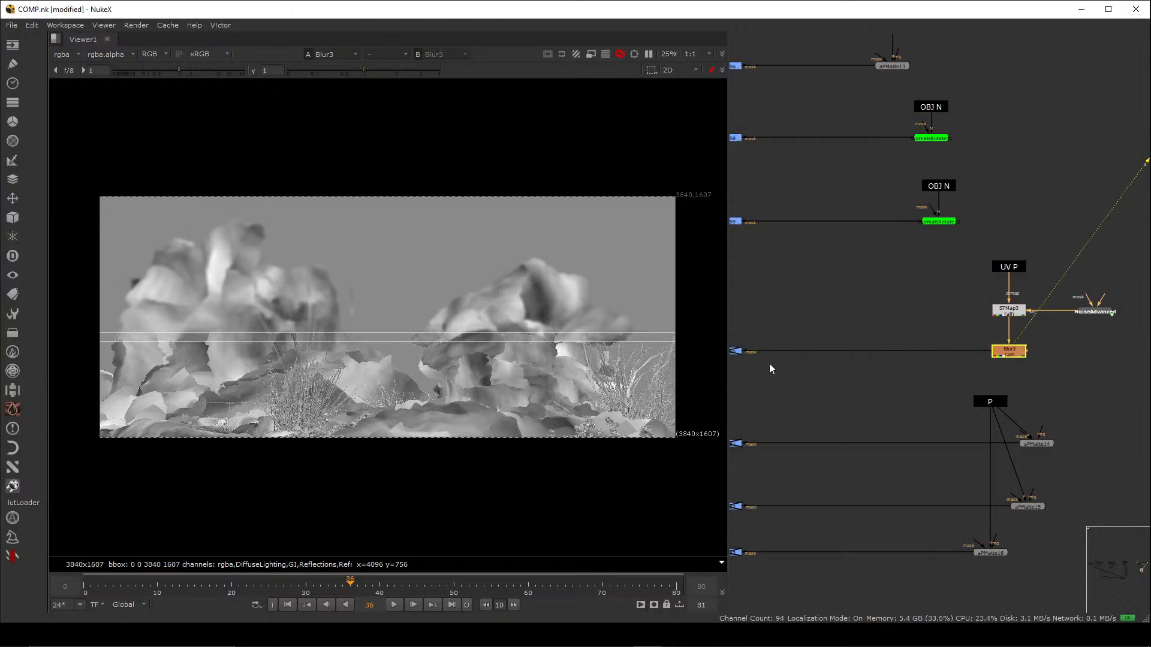
- Display the Merge53 output to view the full composite of the rocks over the sky
middle_drag(810, 370, 895, 371)
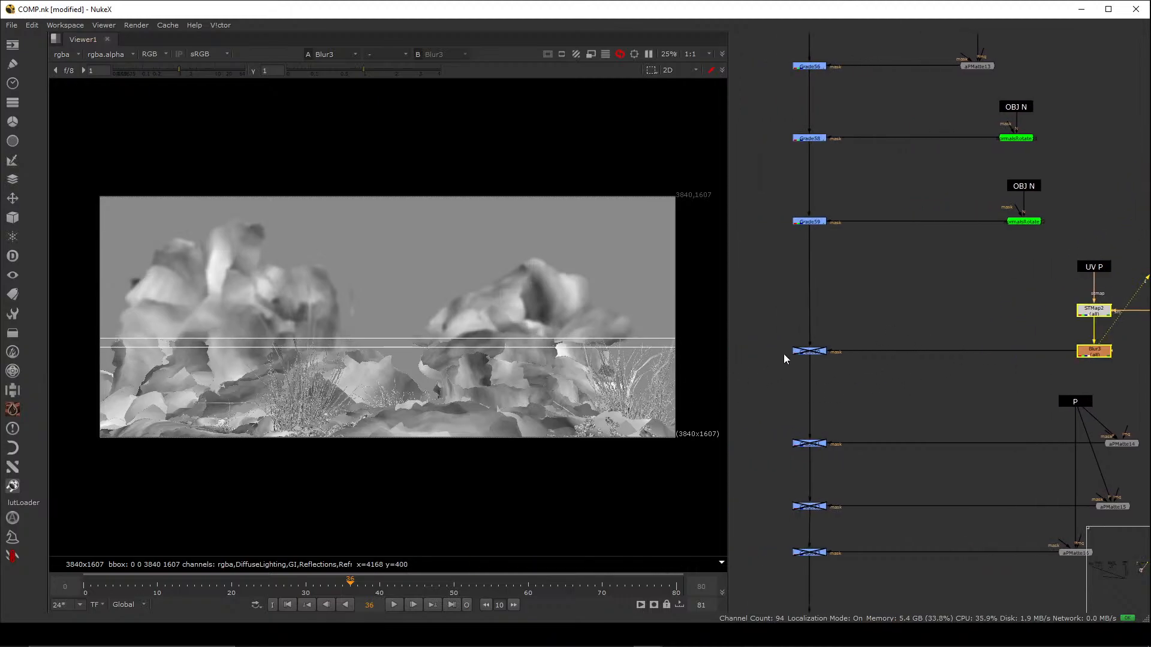
scroll(859, 400, down, 5)
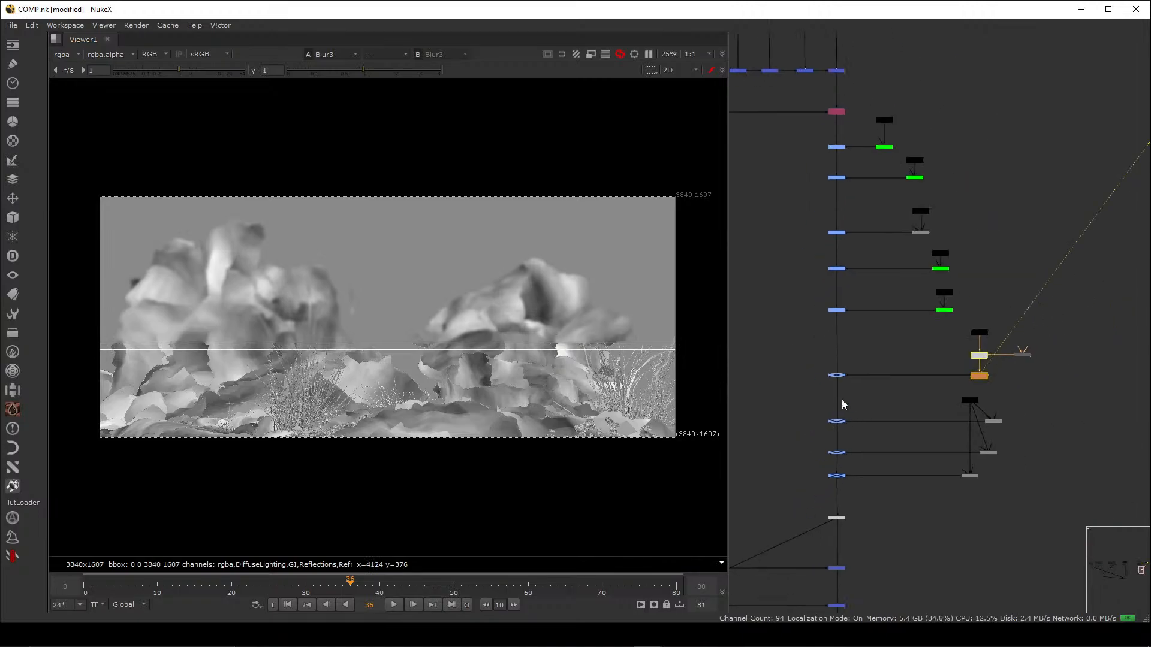
scroll(903, 436, up, 4)
click(909, 426)
key(1)
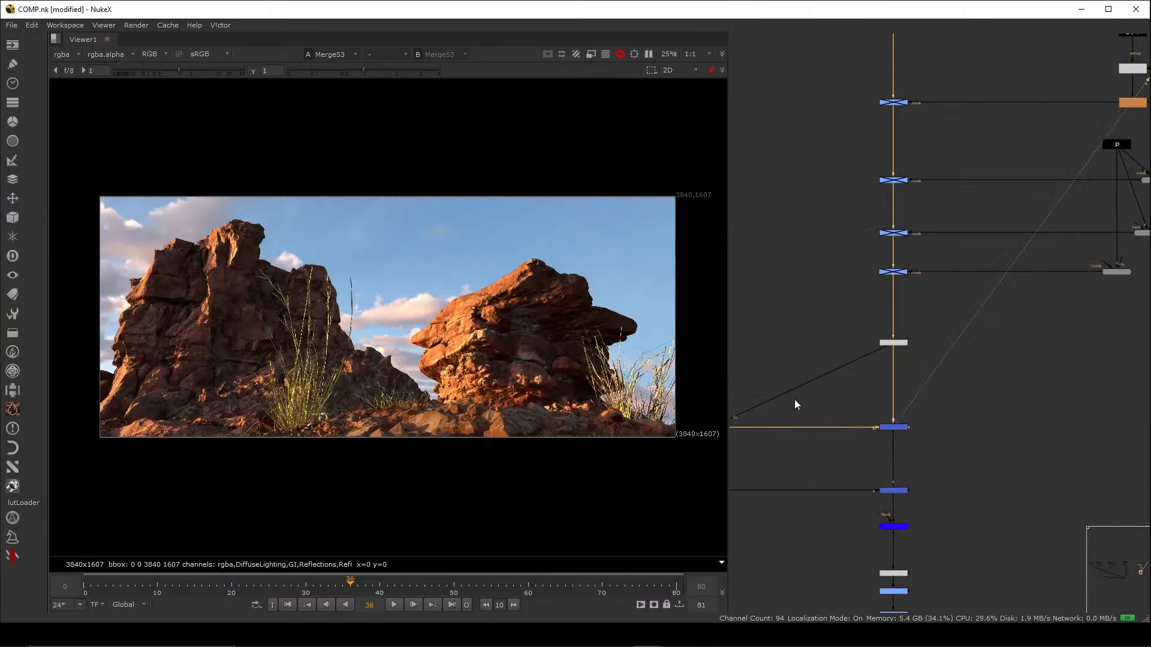
- Enable the grade masked by the Blur3 noise, toggling it to compare the rocks with and without it
middle_drag(917, 216, 886, 352)
drag(880, 265, 776, 332)
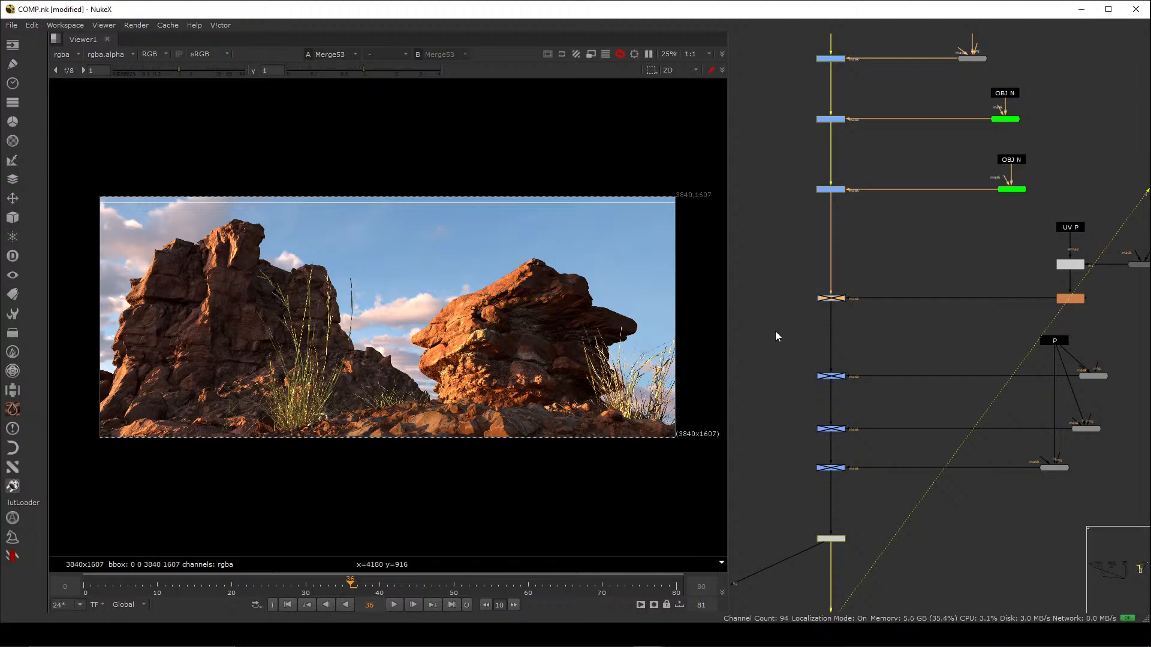
key(d)
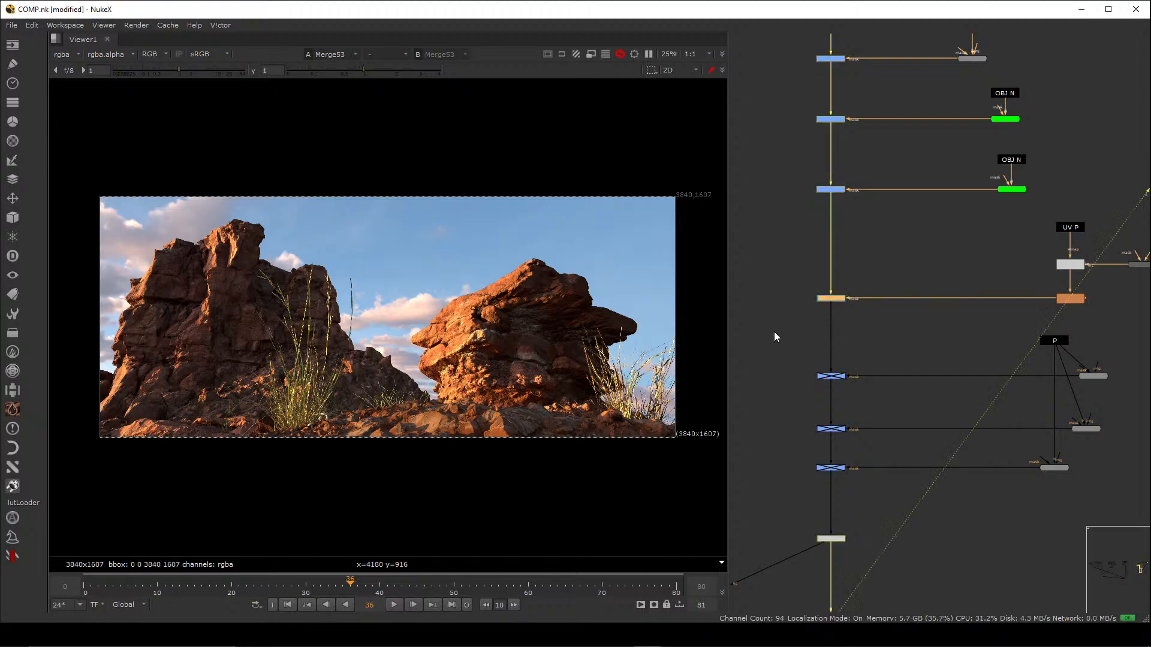
key(d)
key(d)
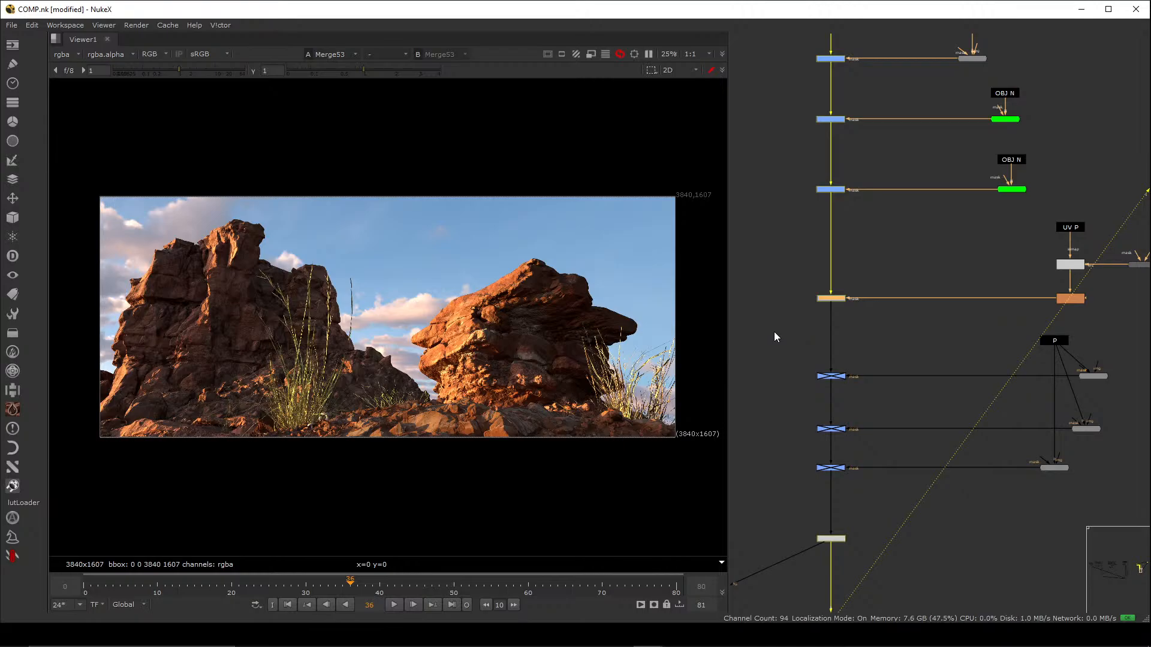
key(alt+Tab)
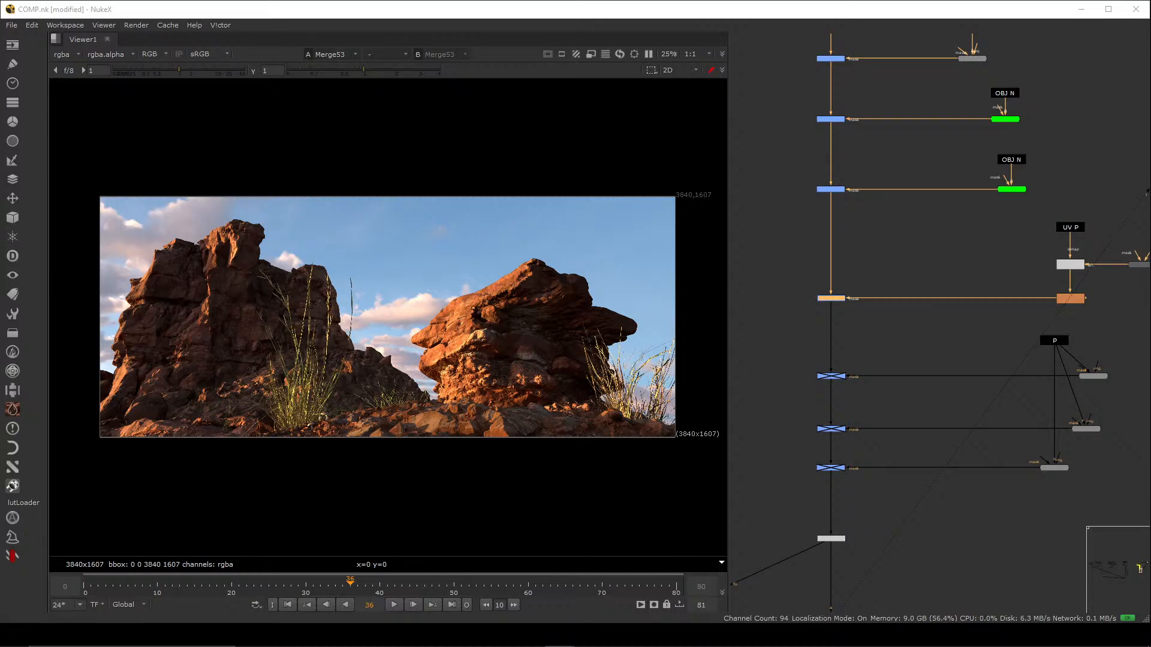
- Toggle the Blur3-masked grade repeatedly and inspect its effect close up on the overhanging rock
drag(897, 263, 736, 326)
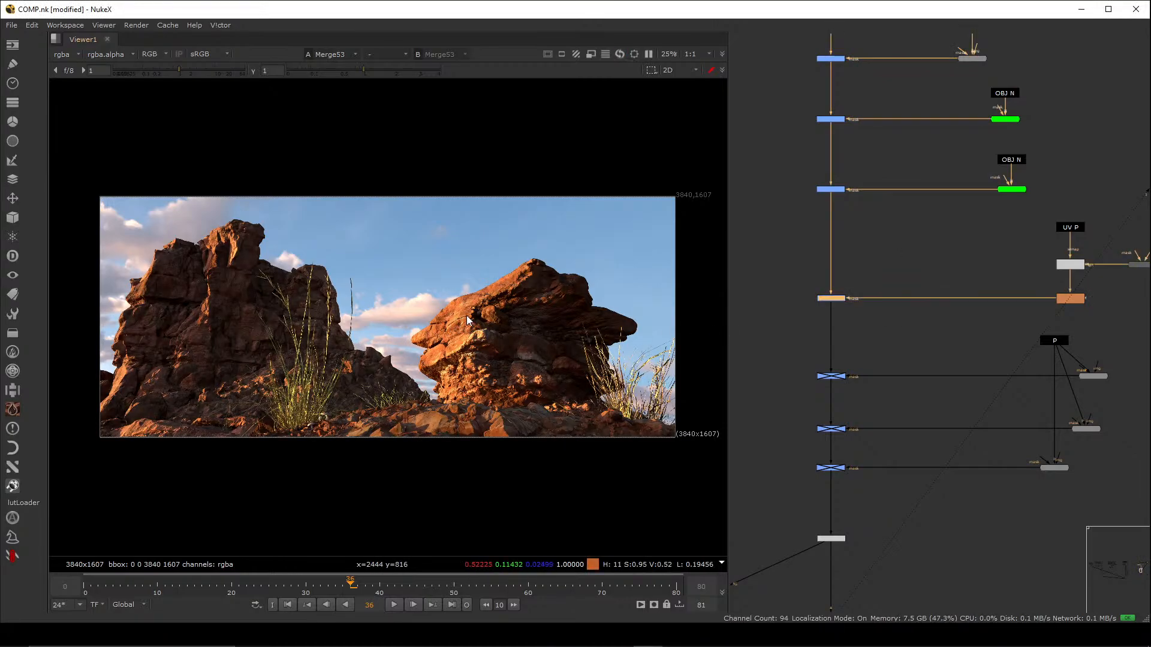
key(d)
key(d)
key(d)
key(d)
key(d)
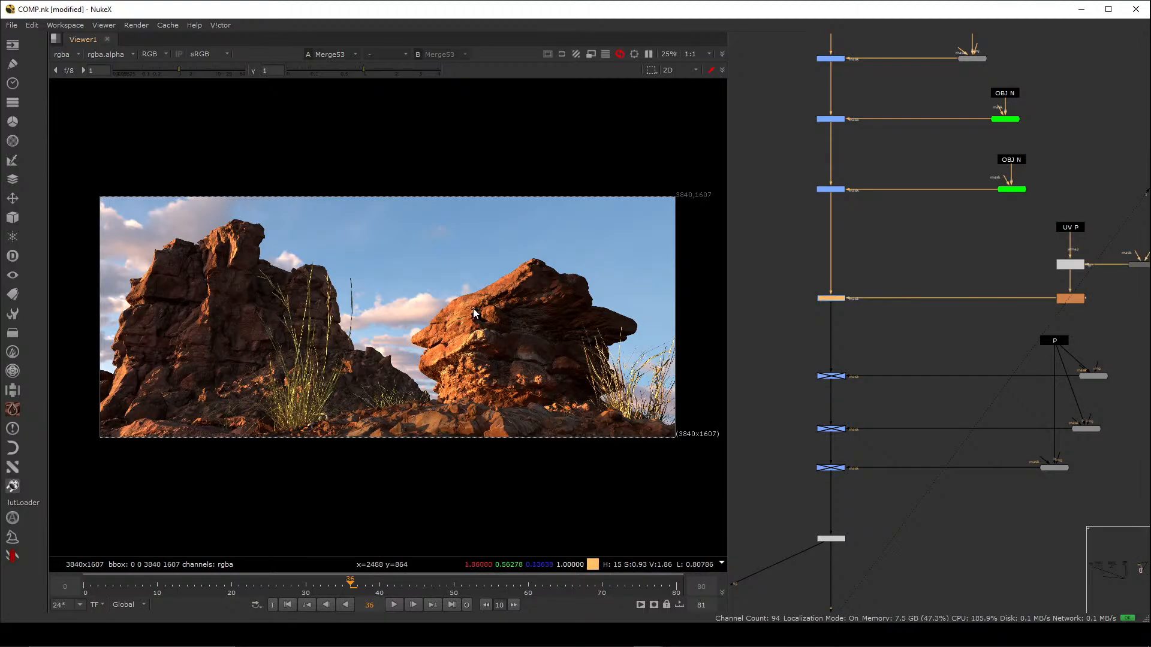
key(d)
scroll(455, 311, up, 4)
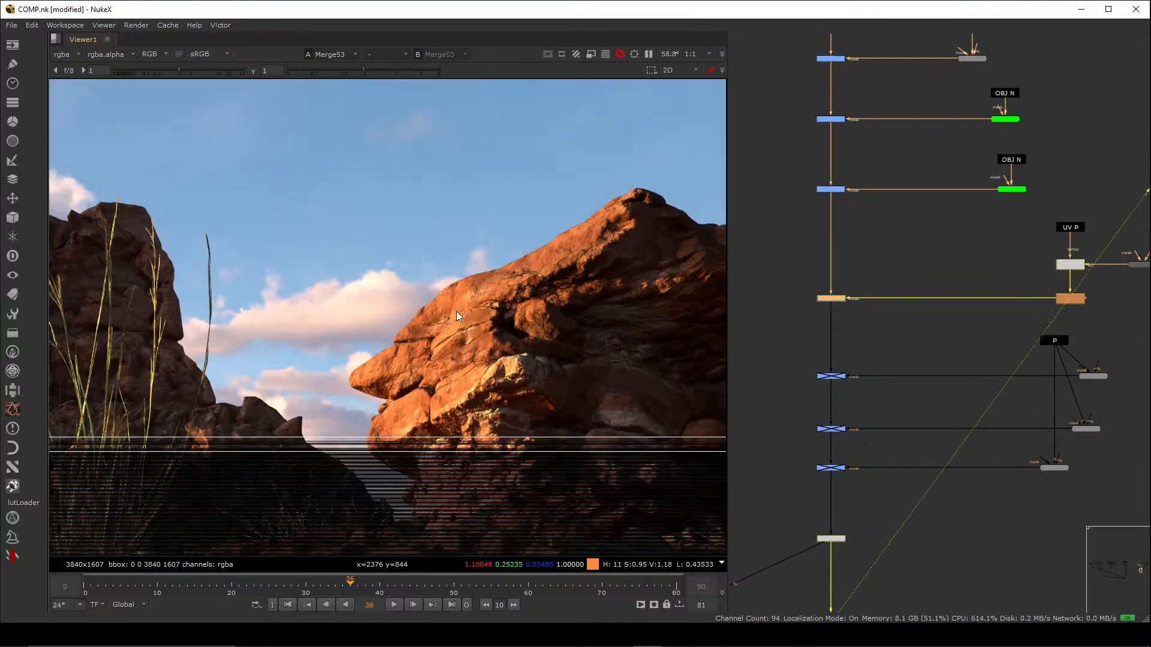
- Compare the composite with and without the UV P noise grade, close up and full frame, leaving the grade enabled
drag(892, 270, 792, 318)
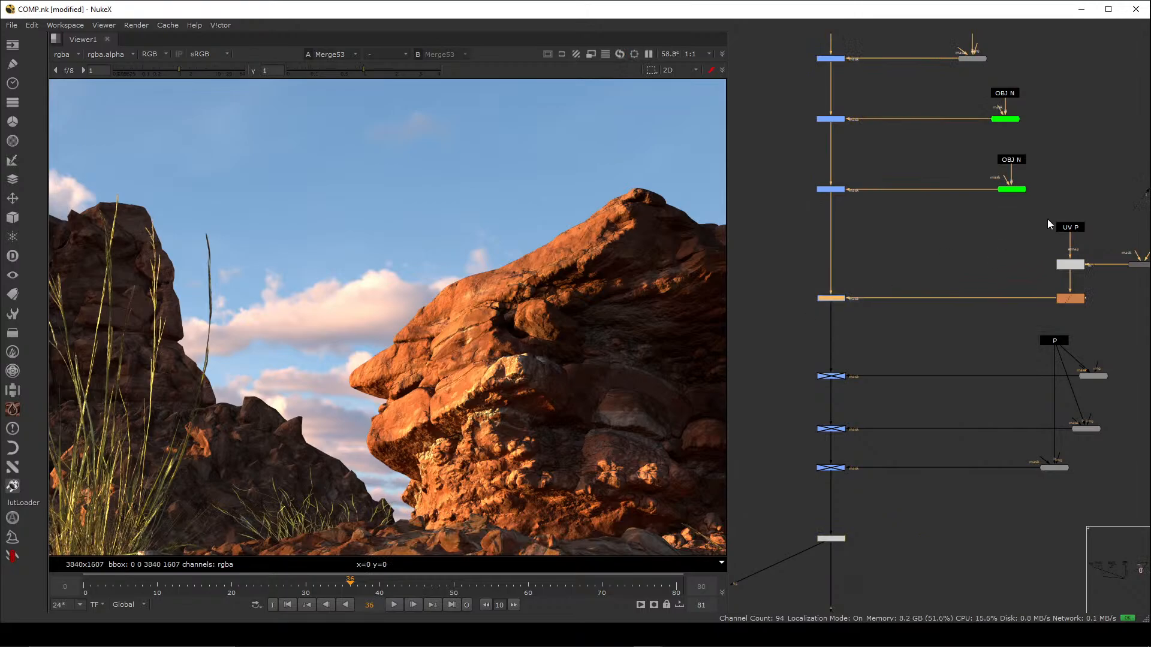
drag(1057, 192, 1116, 319)
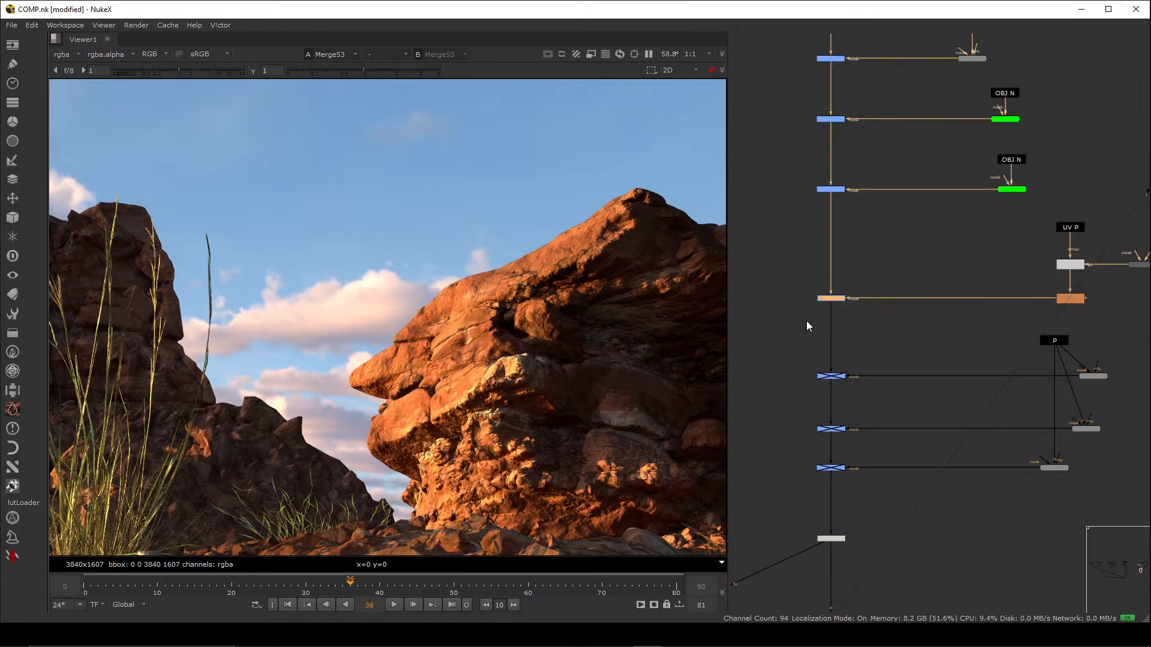
key(d)
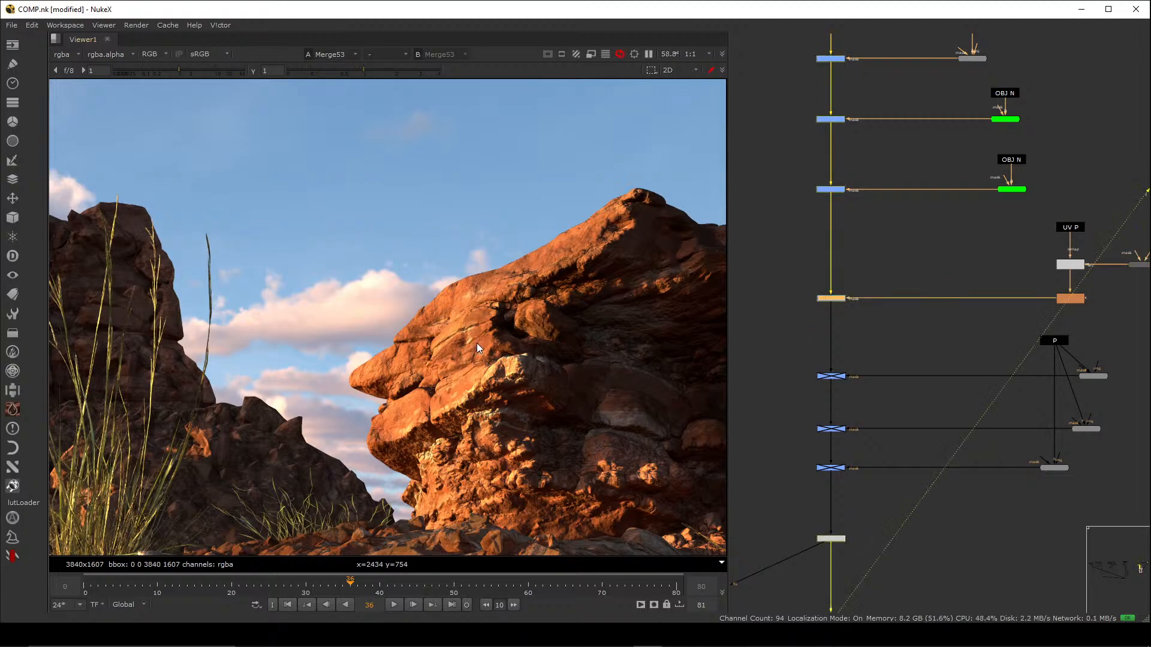
key(f)
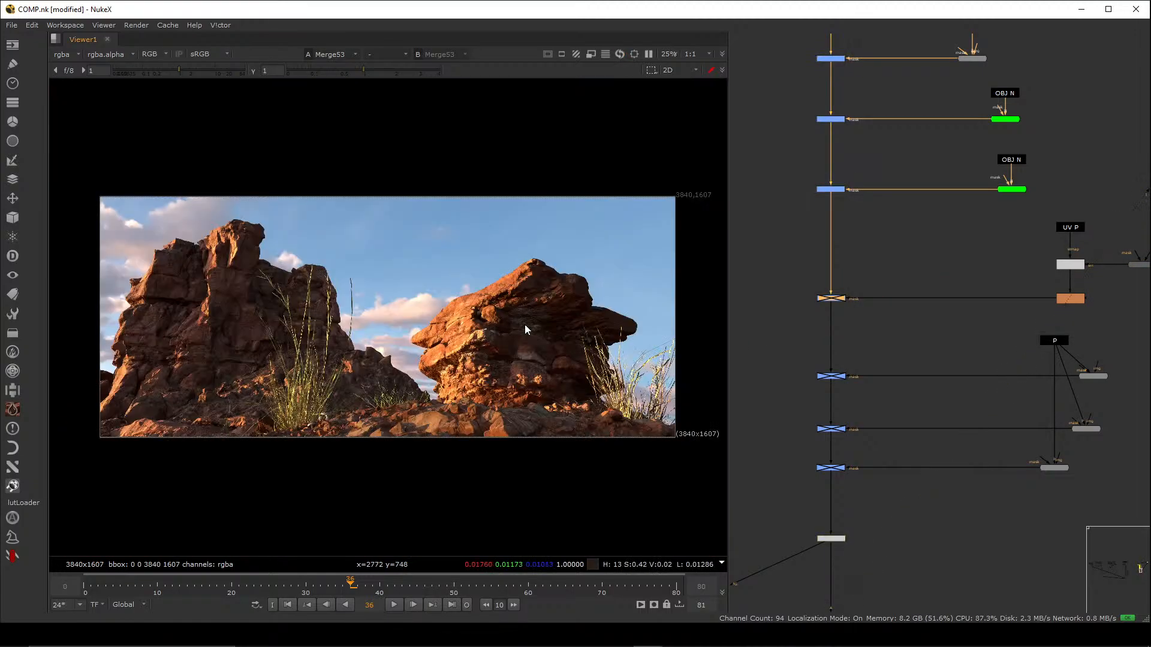
drag(897, 270, 778, 328)
key(d)
- Highlight the P pass that feeds aPMatte14, aPMatte15 and aPMatte16
middle_drag(812, 343, 809, 287)
scroll(991, 293, up, 3)
mouse_move(966, 277)
mouse_down()
mouse_move(948, 267)
mouse_move(973, 278)
mouse_up()
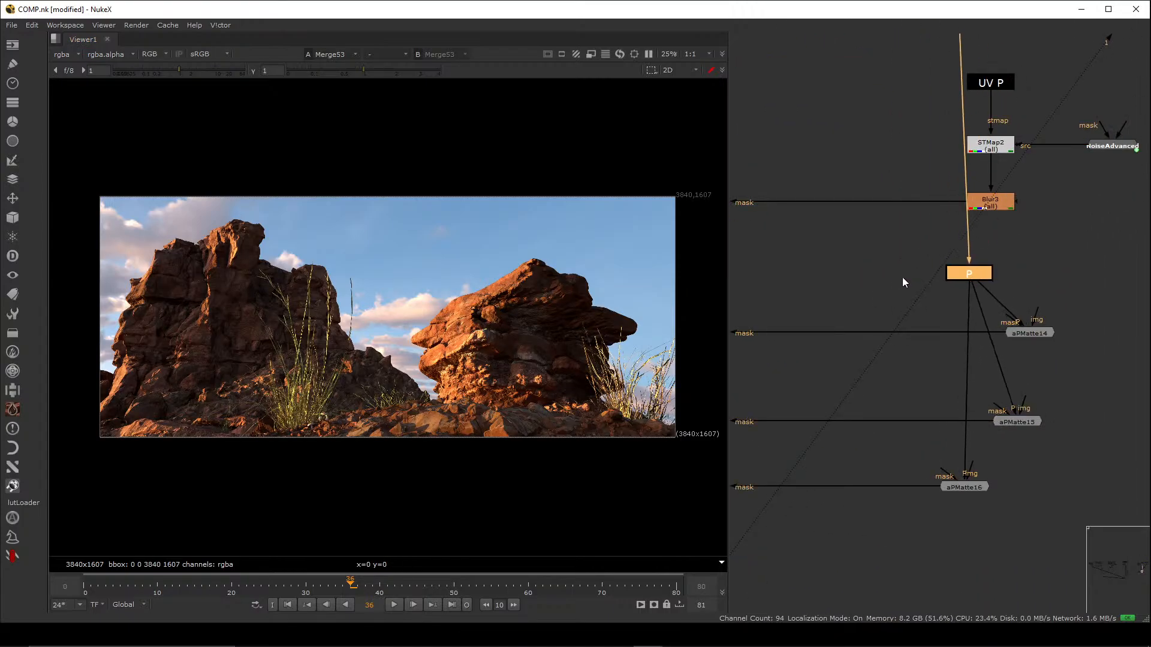
- Enable the three grades masked by aPMatte14, aPMatte15 and aPMatte16, one after another
middle_drag(874, 285, 946, 285)
scroll(941, 293, down, 3)
middle_drag(805, 308, 888, 307)
drag(912, 300, 823, 347)
key(d)
drag(900, 359, 830, 381)
key(d)
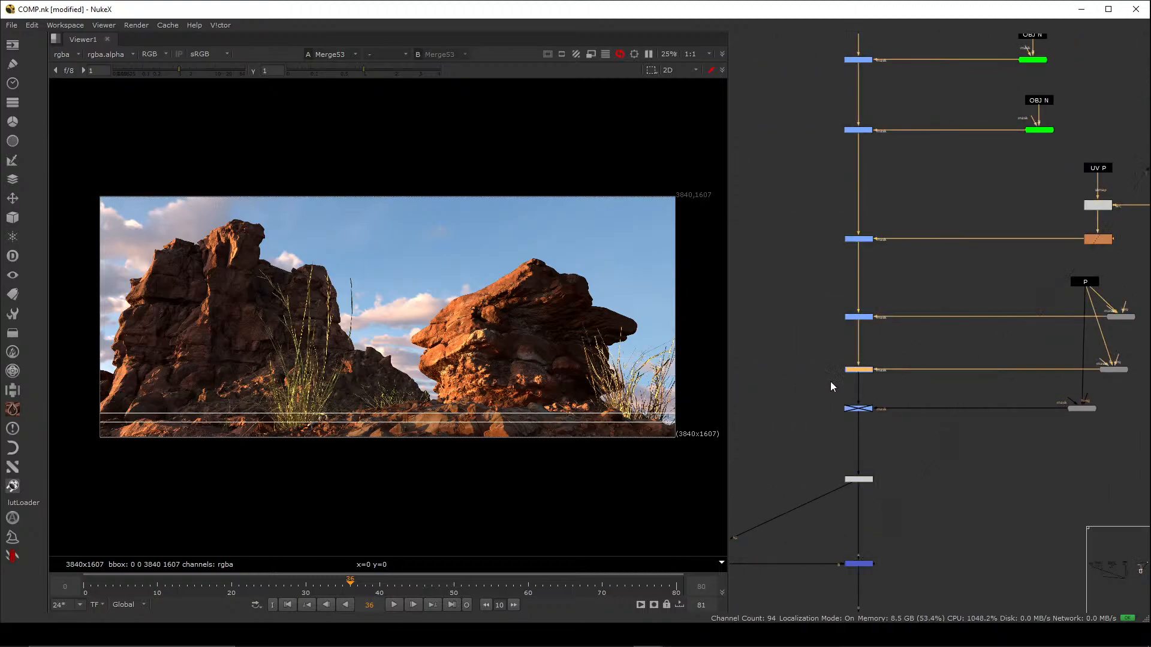
drag(907, 395, 804, 414)
key(d)
- Toggle the three P-masked grades together to compare their combined effect, leaving them enabled
drag(904, 292, 816, 430)
key(d)
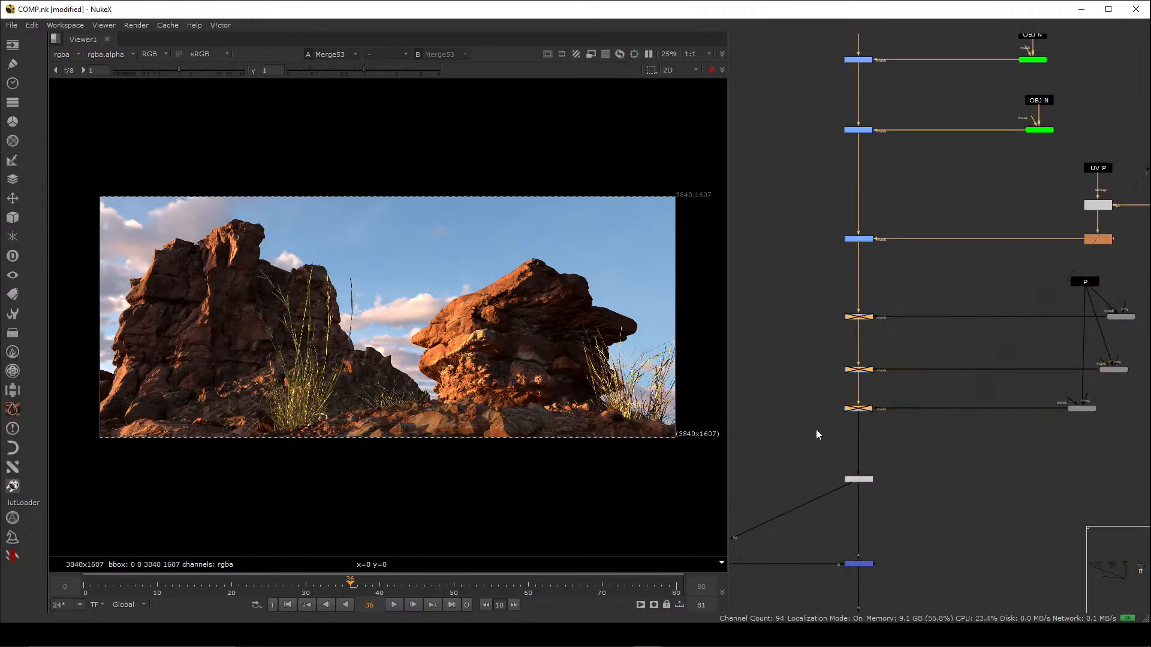
key(d)
key(d)
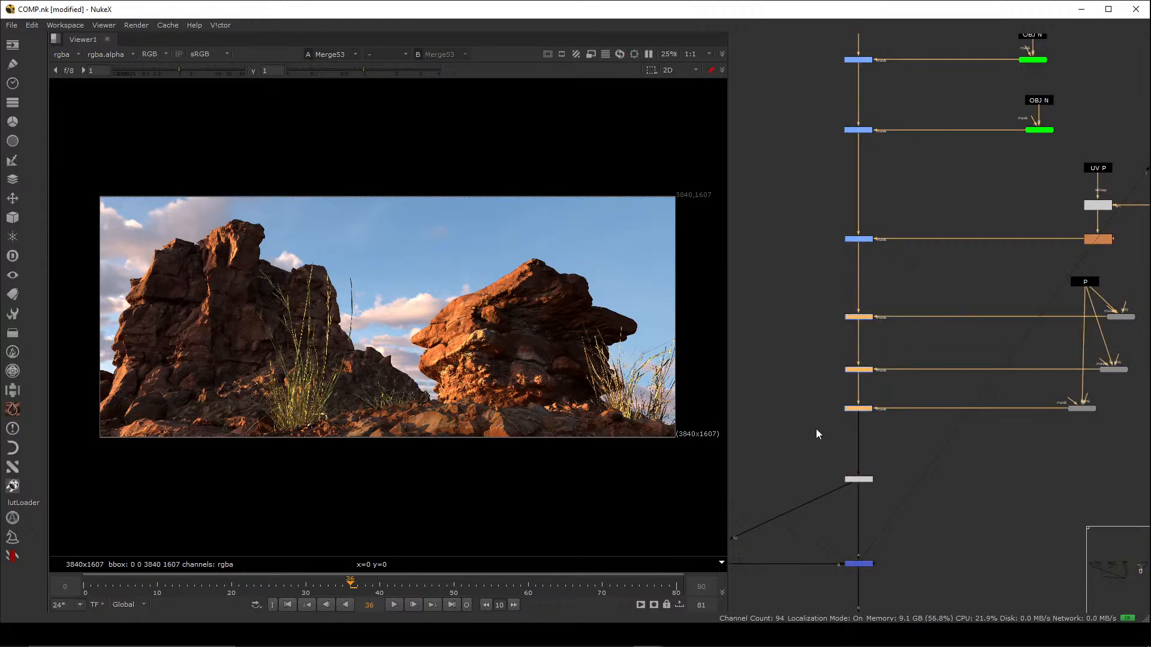
key(d)
key(d)
key(d)
key(d)
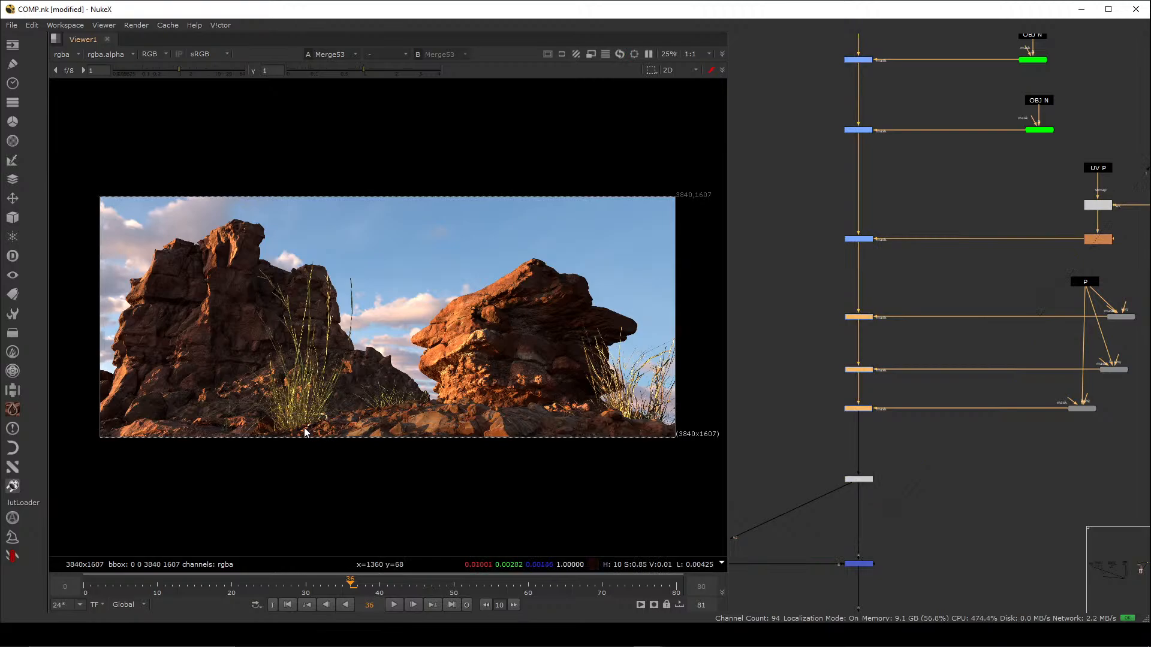
- Disable the three P-masked grades and examine the mushrooms at the base of the tall grass
scroll(311, 426, up, 7)
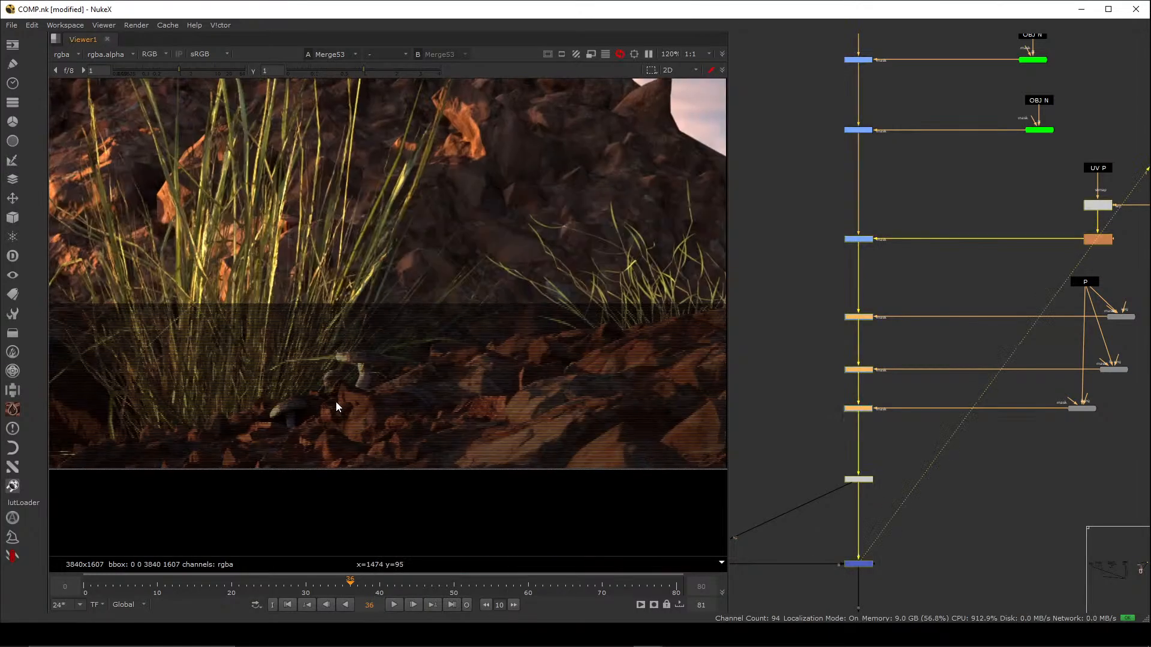
ctrl+drag(420, 314, 257, 437)
drag(815, 292, 897, 437)
key(d)
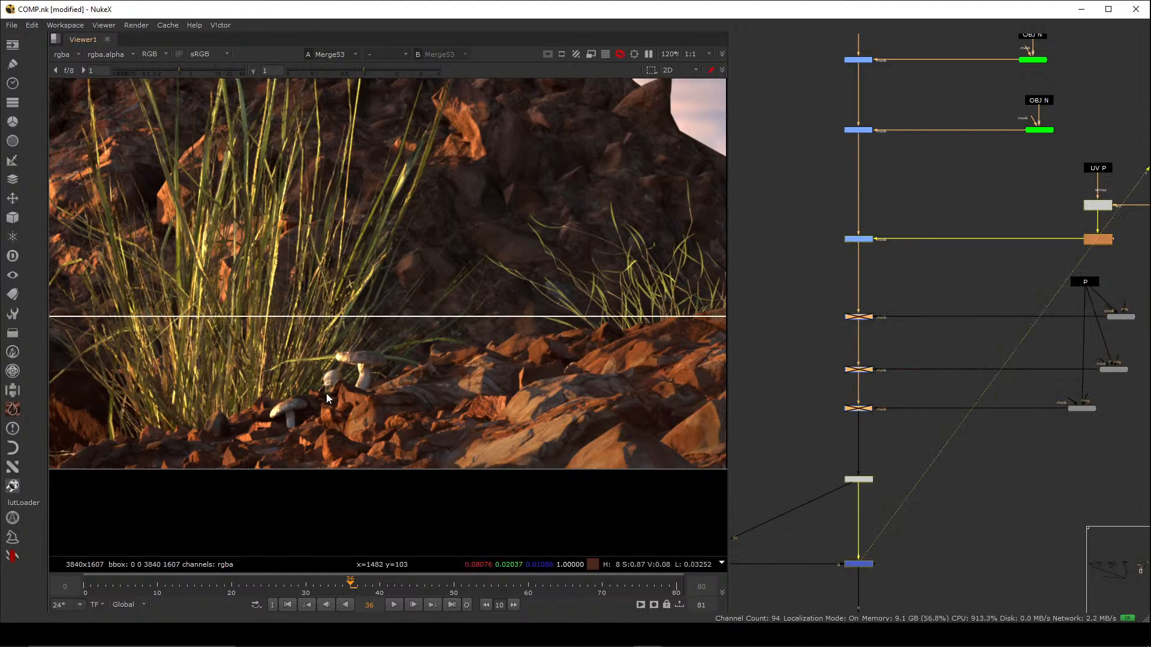
drag(396, 352, 305, 413)
drag(394, 354, 343, 328)
- Re-enable the three P-masked grades and examine how they affect the mushrooms beside the grass
drag(831, 293, 901, 431)
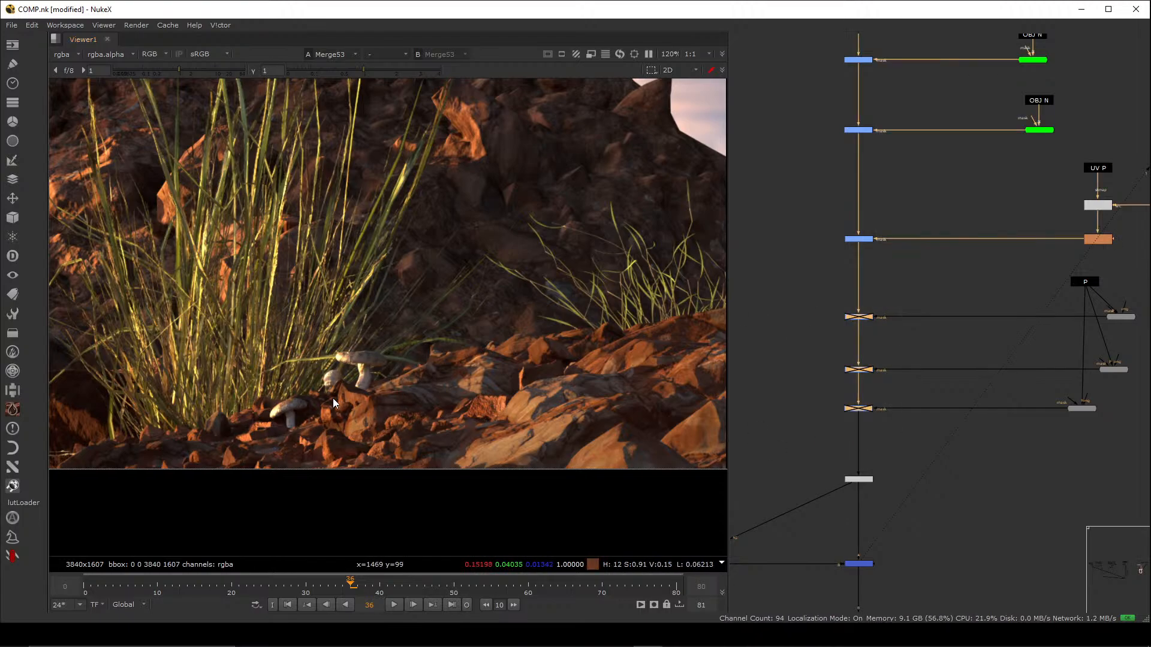
key(d)
key(d)
key(d)
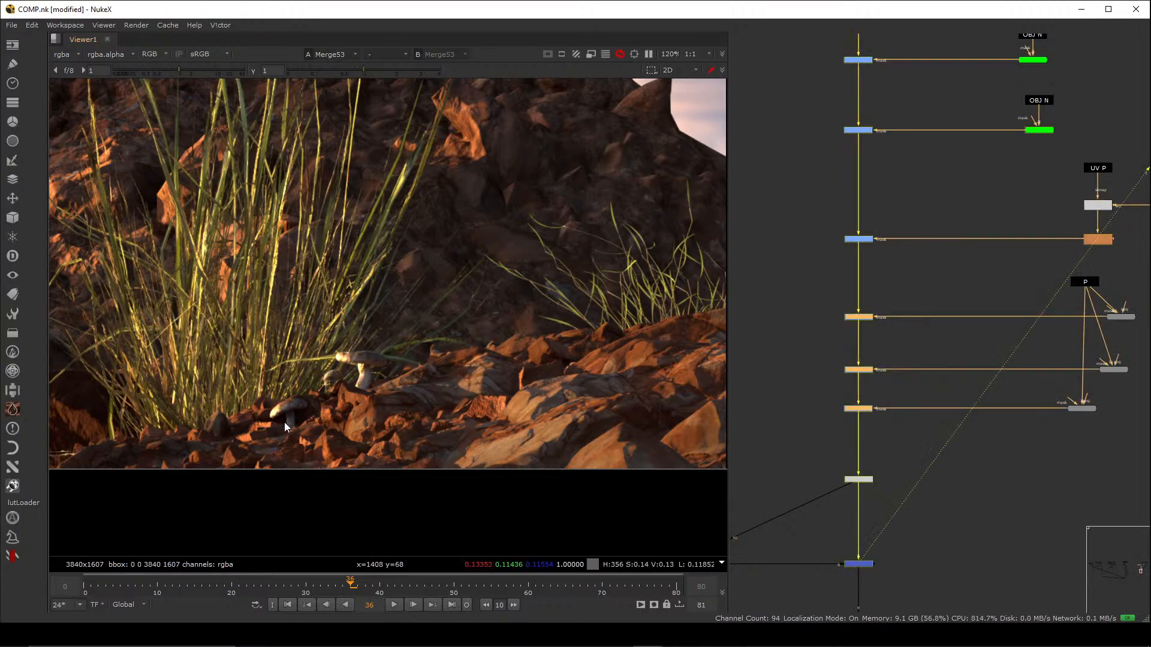
drag(266, 411, 331, 381)
drag(282, 432, 428, 320)
drag(385, 349, 353, 385)
drag(372, 319, 367, 327)
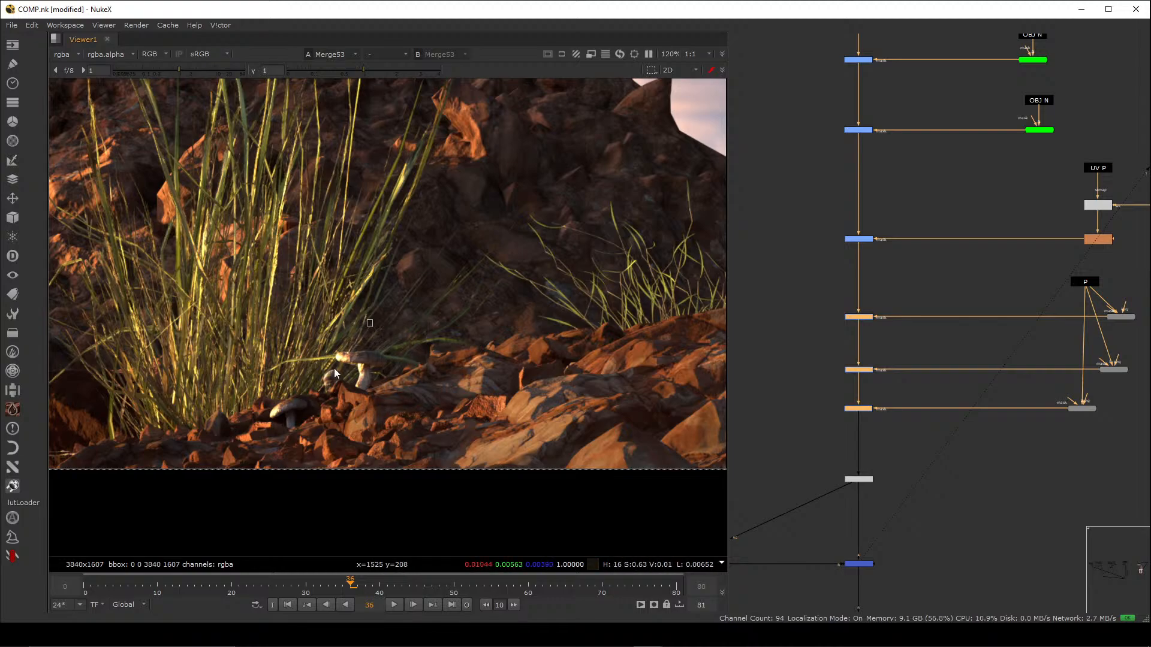
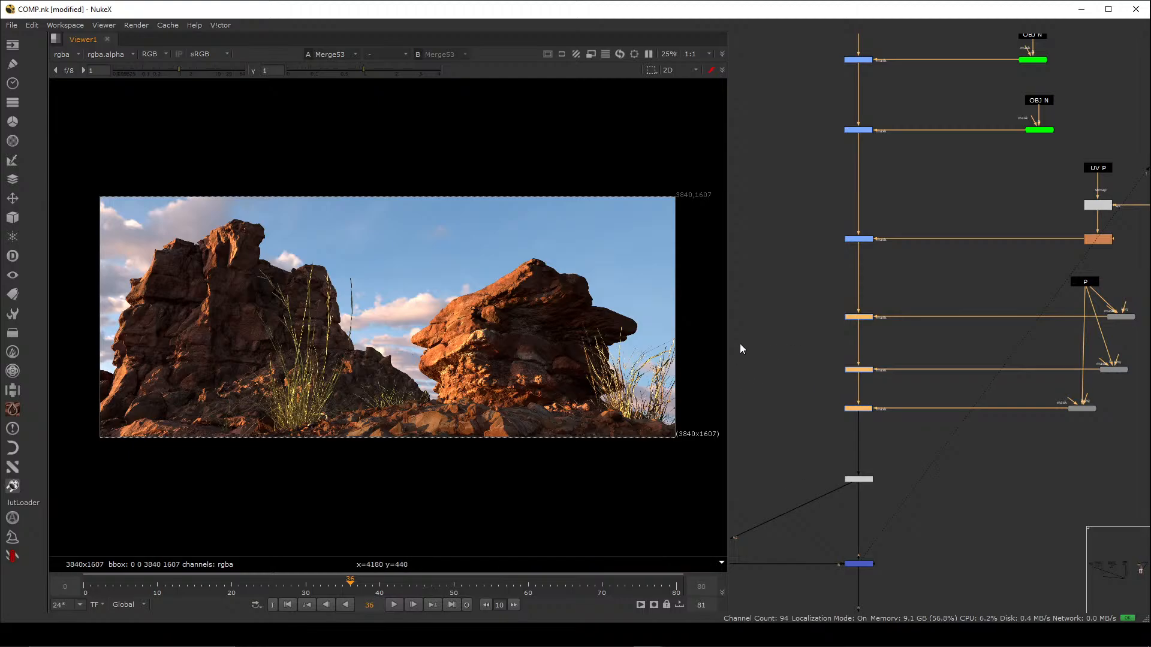
- Display the Premult3 output, followed by the Merge53 composite
scroll(797, 324, down, 5)
scroll(884, 378, up, 8)
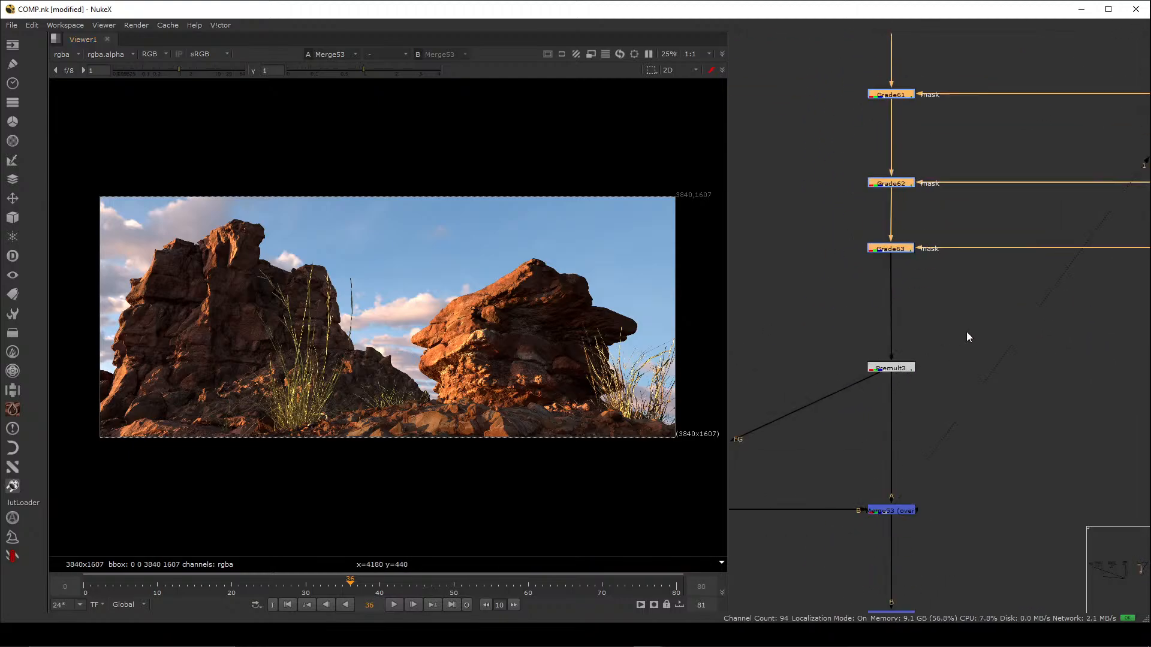
click(891, 367)
key(1)
scroll(829, 435, down, 2)
click(891, 393)
key(1)
scroll(836, 398, down, 4)
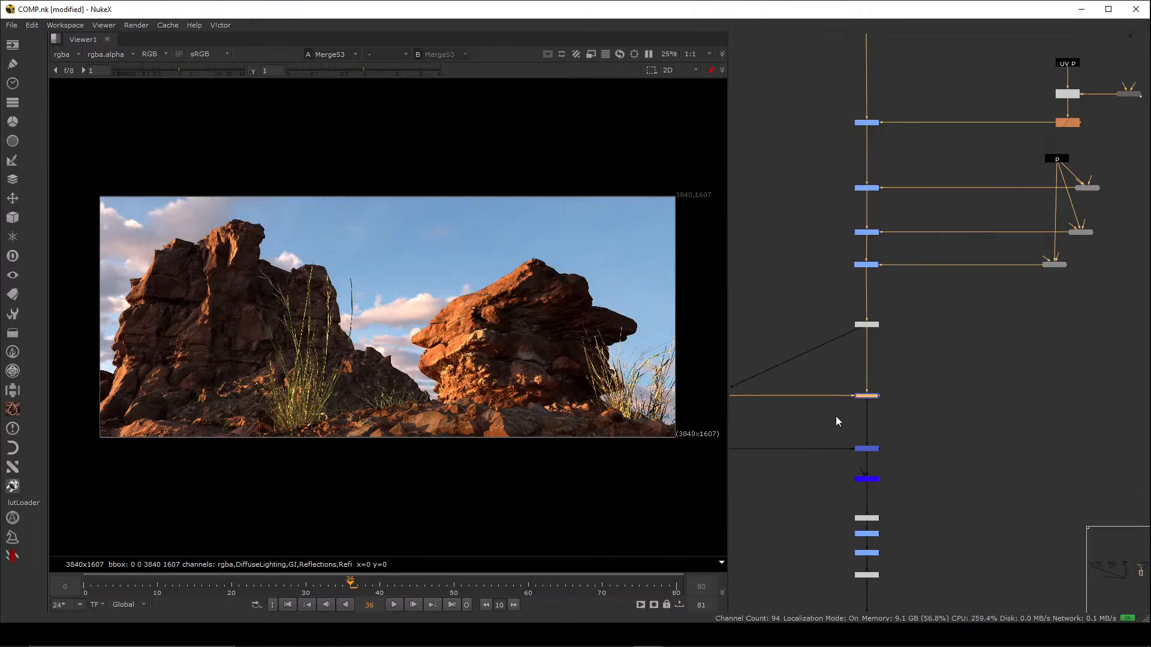
- Display the output of the bm_Lightwrap node below the sky's Grade52
middle_drag(893, 367, 1003, 310)
middle_drag(887, 337, 947, 344)
scroll(826, 359, up, 5)
drag(807, 321, 997, 425)
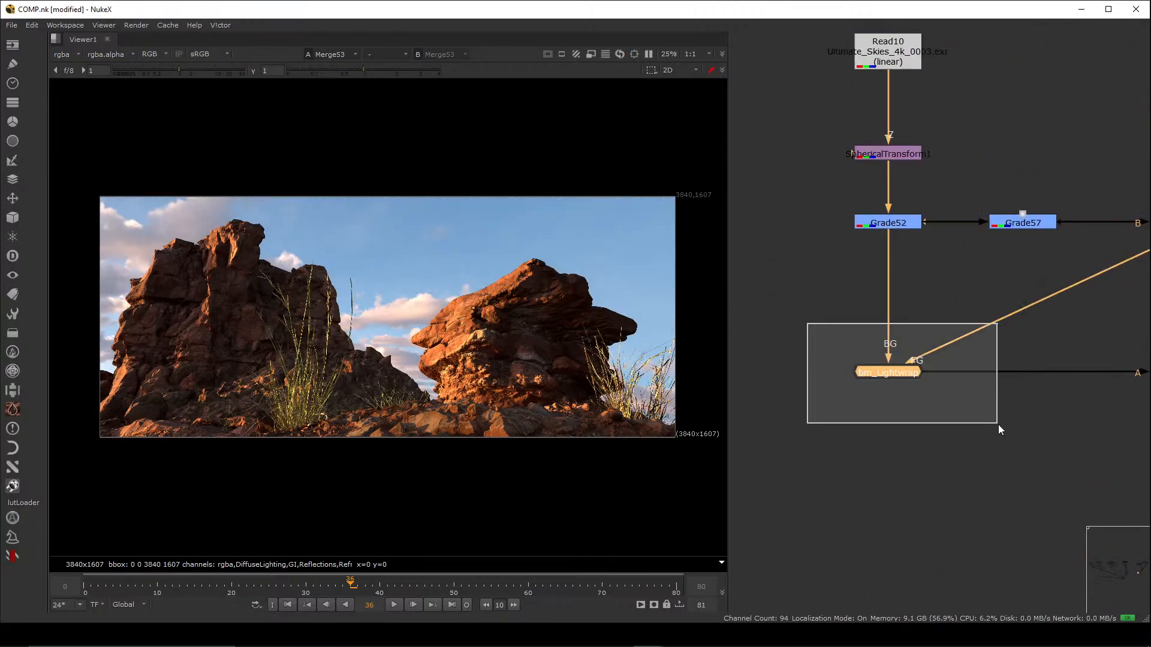
key(1)
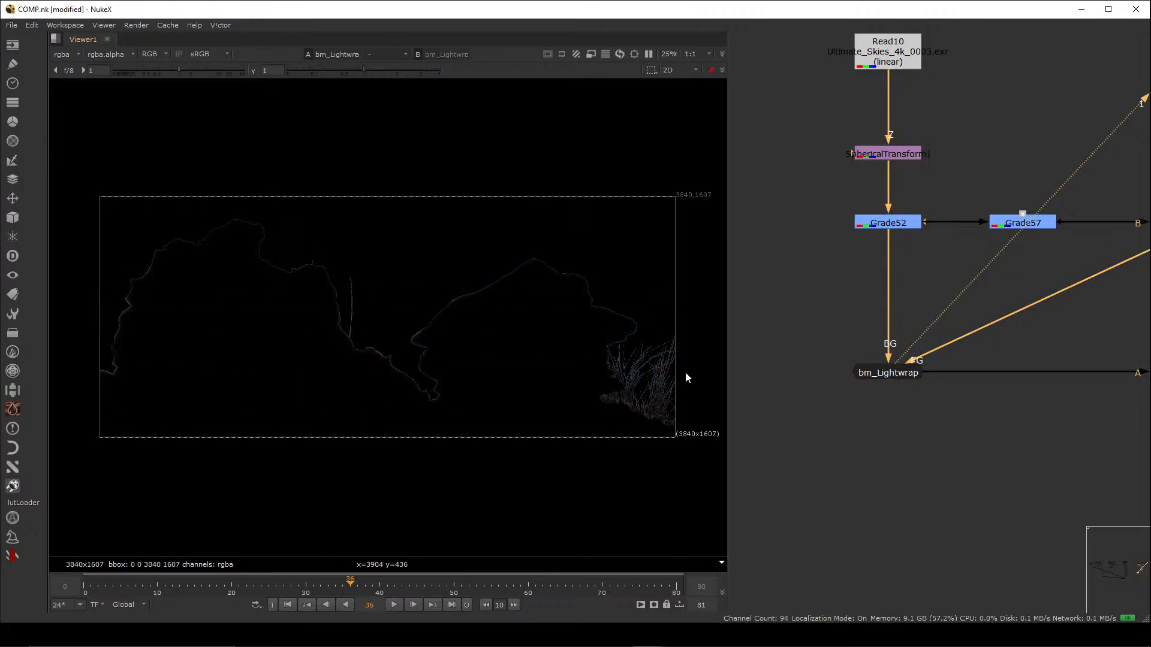
- Examine the bm_Lightwrap node and its light wrap along the rock and grass edges
drag(808, 302, 976, 433)
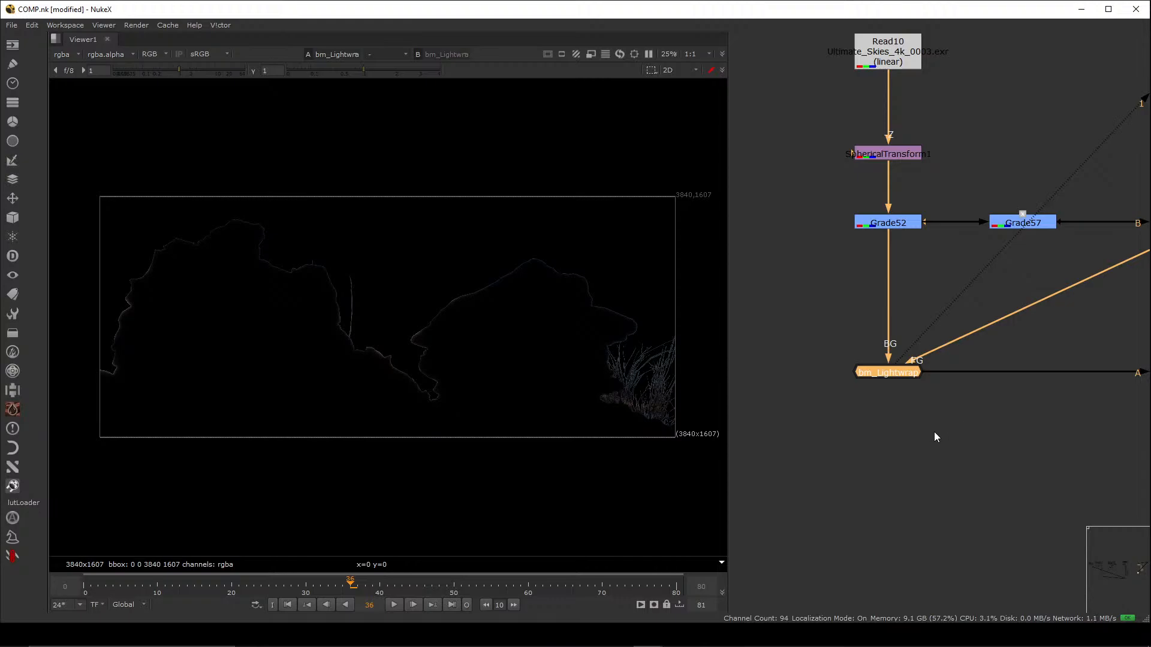
click(924, 433)
drag(824, 339, 990, 437)
click(990, 438)
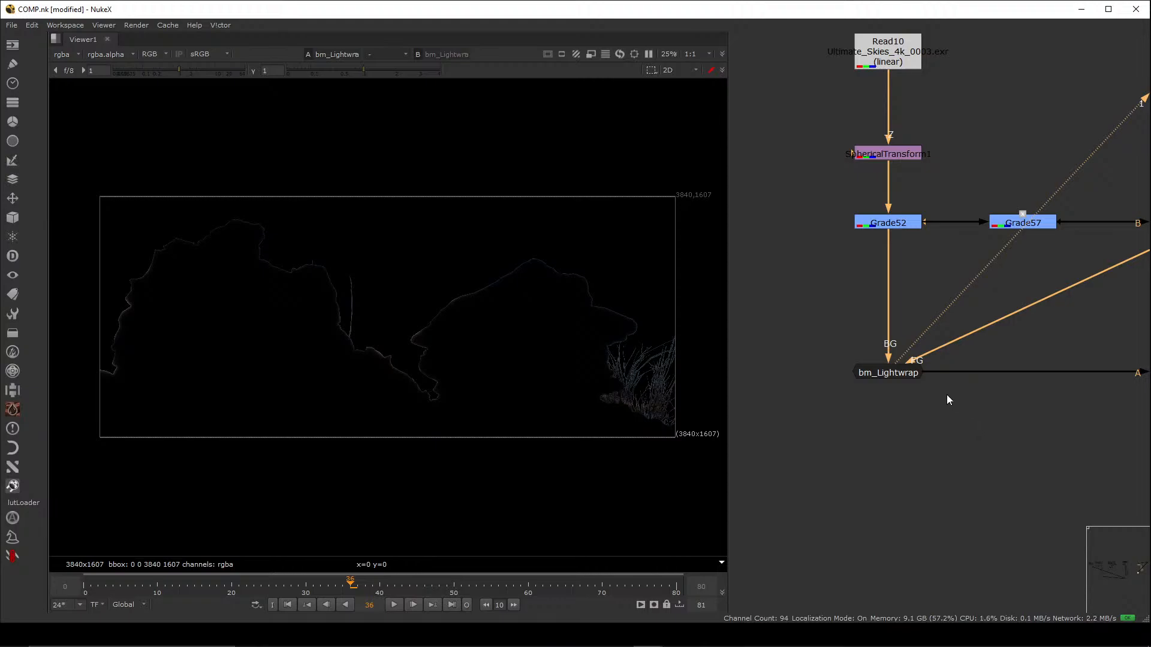
middle_drag(912, 408, 908, 414)
drag(826, 346, 989, 436)
click(987, 435)
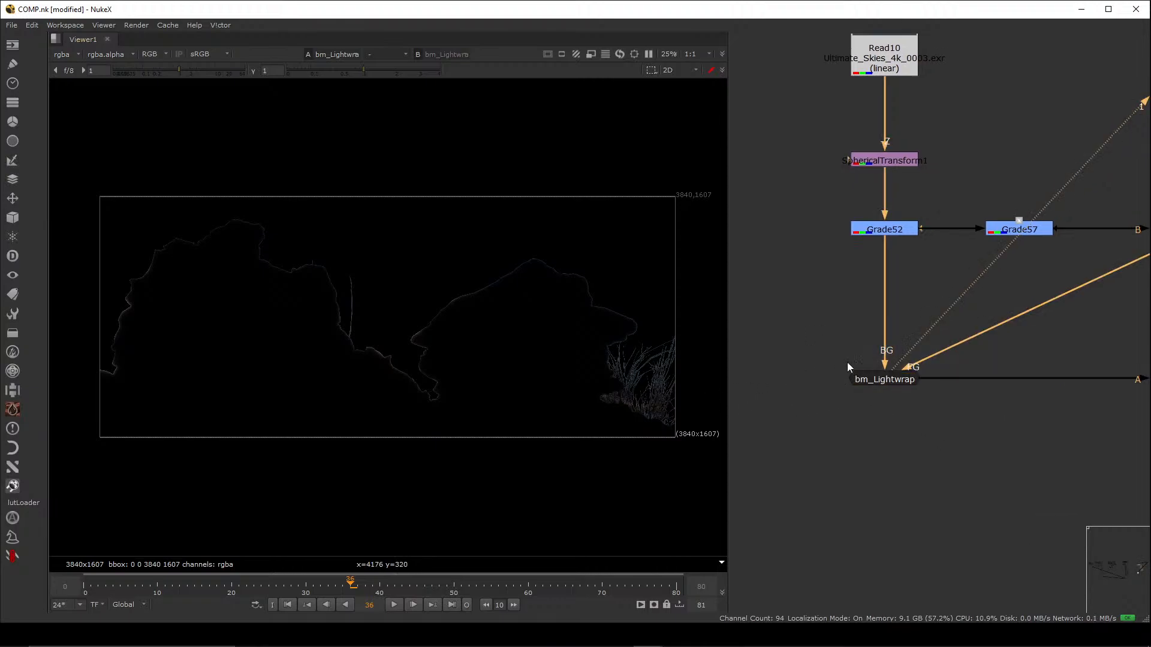
scroll(404, 345, up, 4)
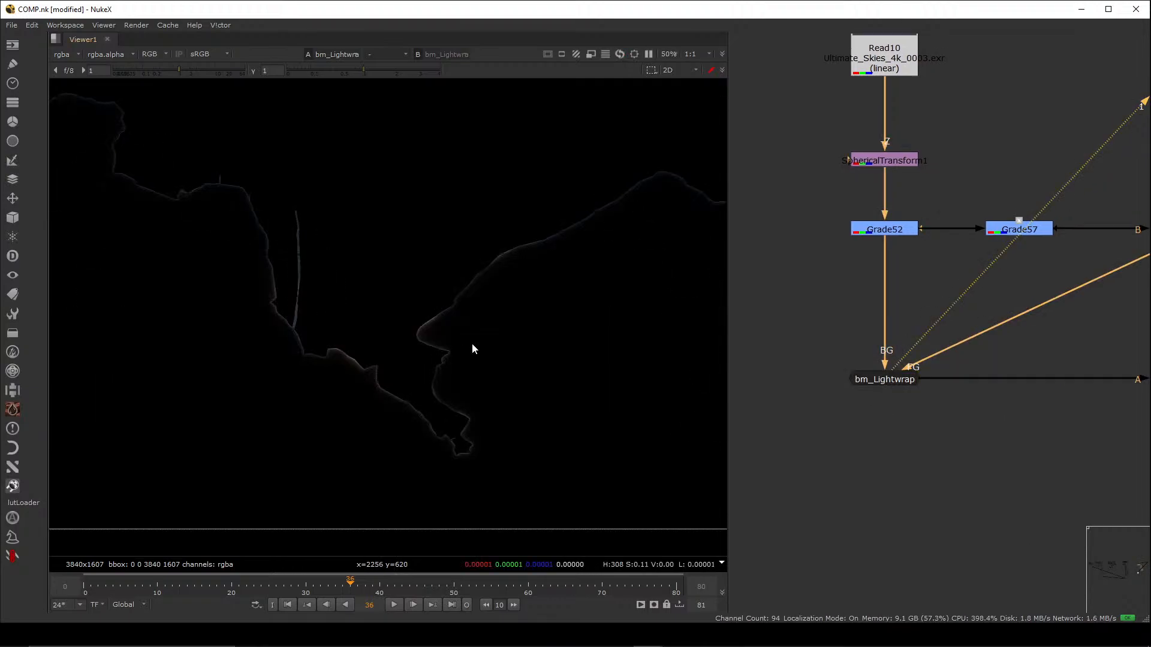
key(f)
- Display the Merge52 plus operation that adds the light wrap over the Merge53 composite
middle_drag(1052, 389, 779, 362)
scroll(779, 362, down, 4)
middle_drag(1017, 387, 921, 382)
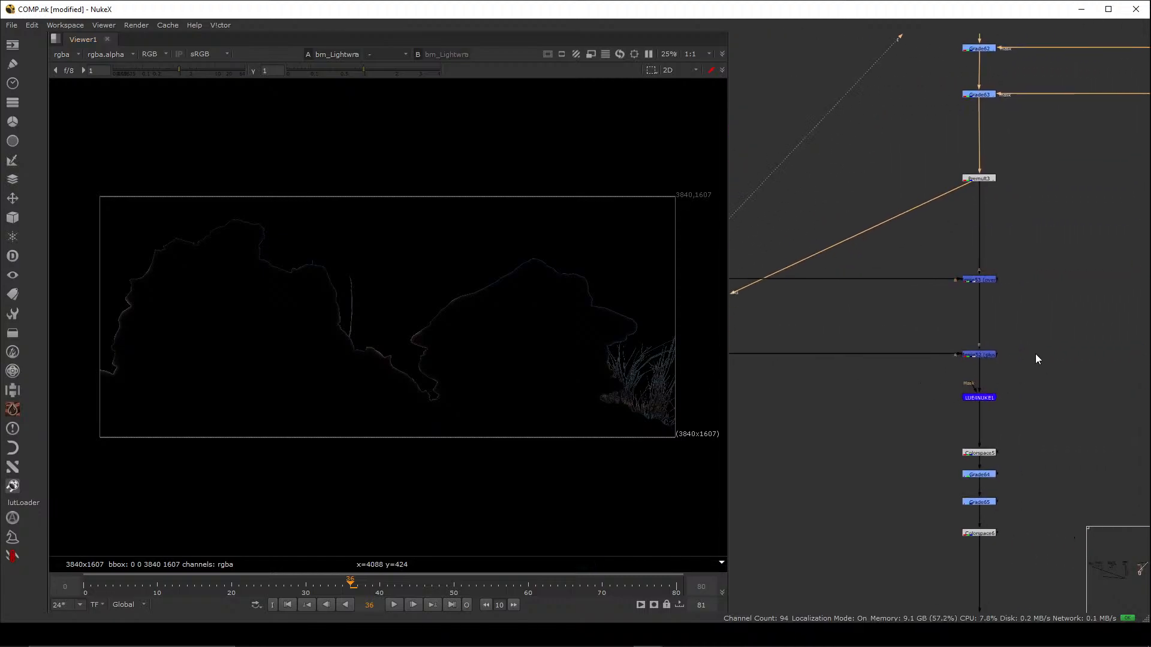
scroll(1034, 354, up, 3)
drag(1039, 329, 879, 380)
key(1)
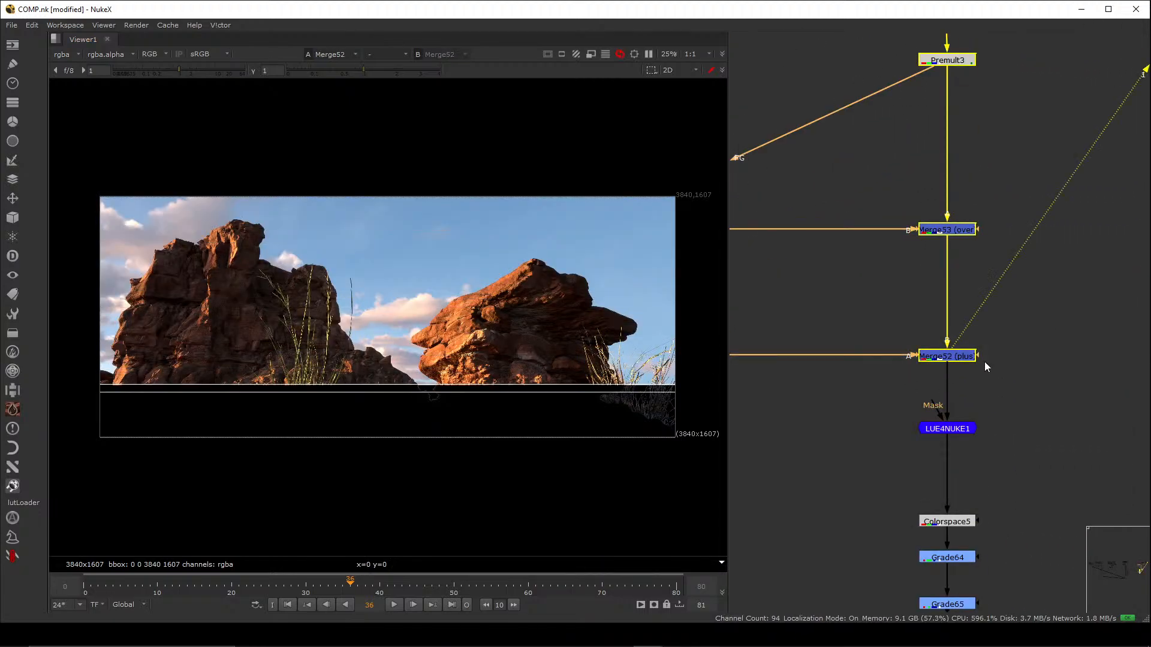
- Compare the top edge of the right rock with the Merge52 light wrap disabled and enabled
scroll(507, 270, up, 7)
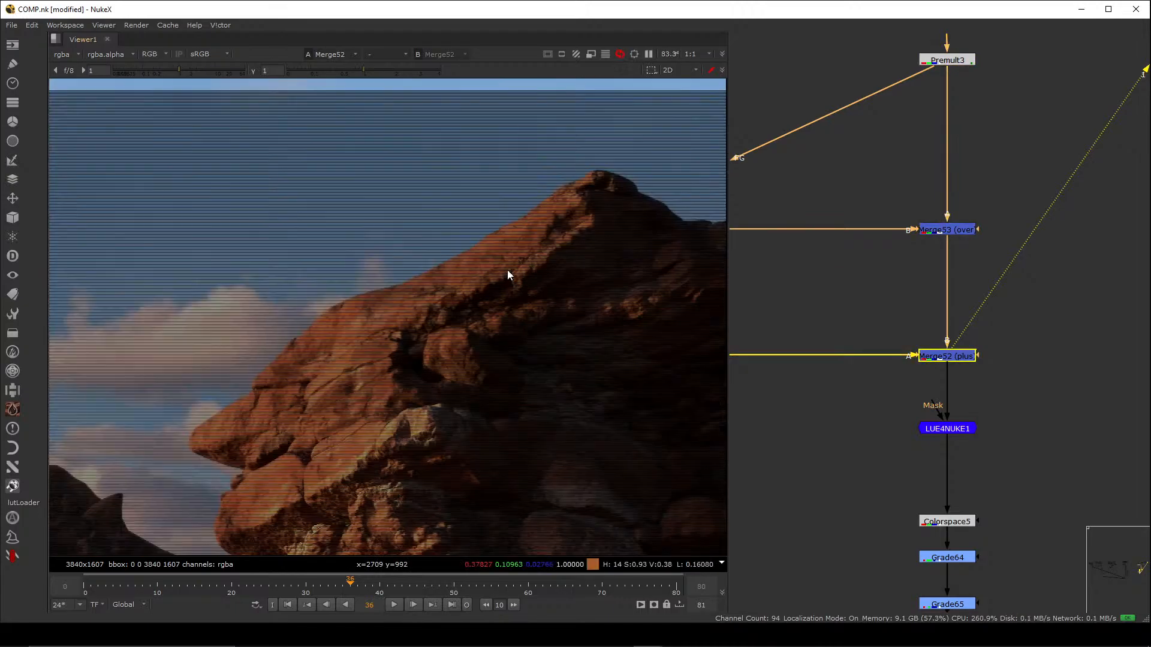
scroll(435, 294, up, 5)
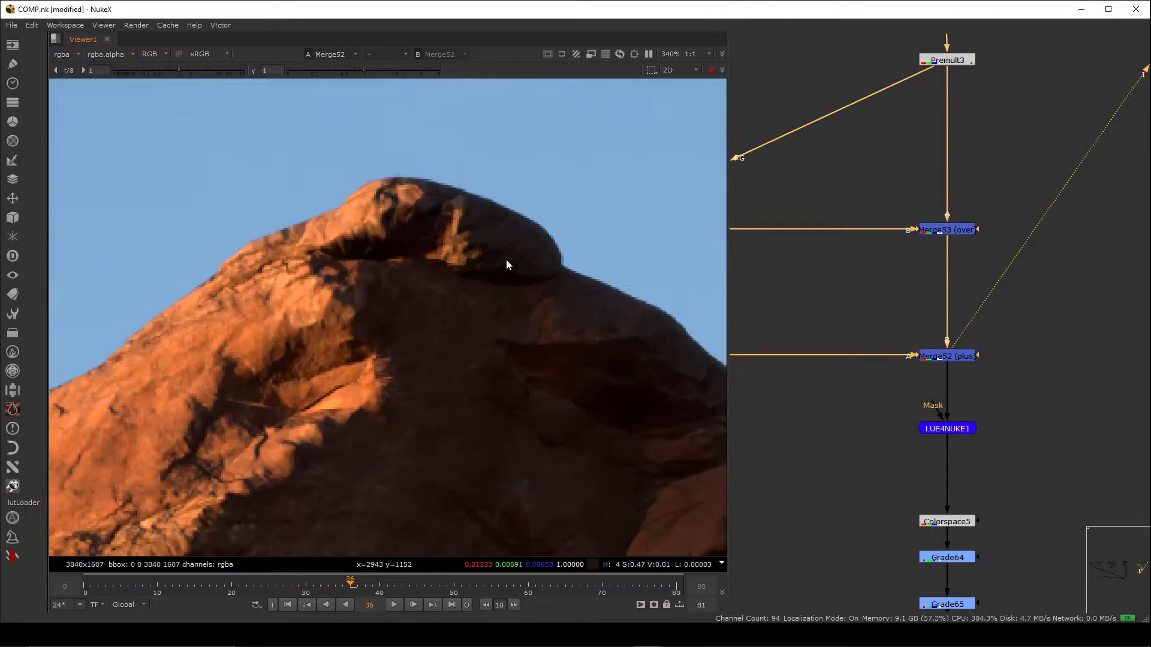
drag(1026, 327, 843, 380)
key(d)
key(d)
key(d)
key(d)
key(d)
key(d)
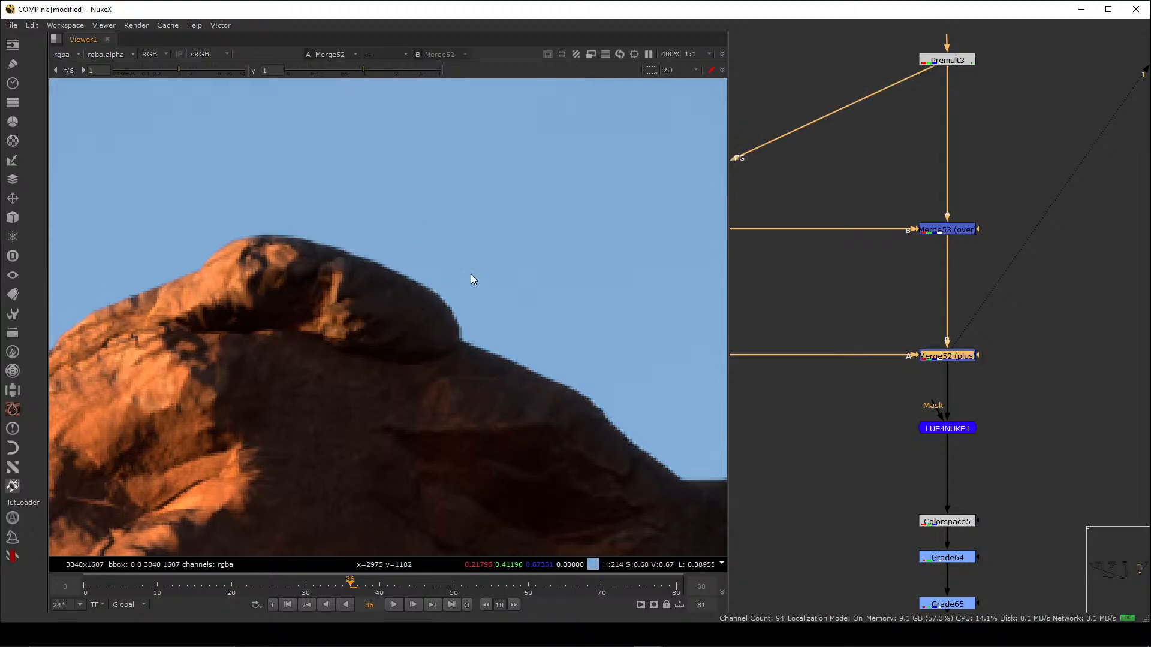
key(f)
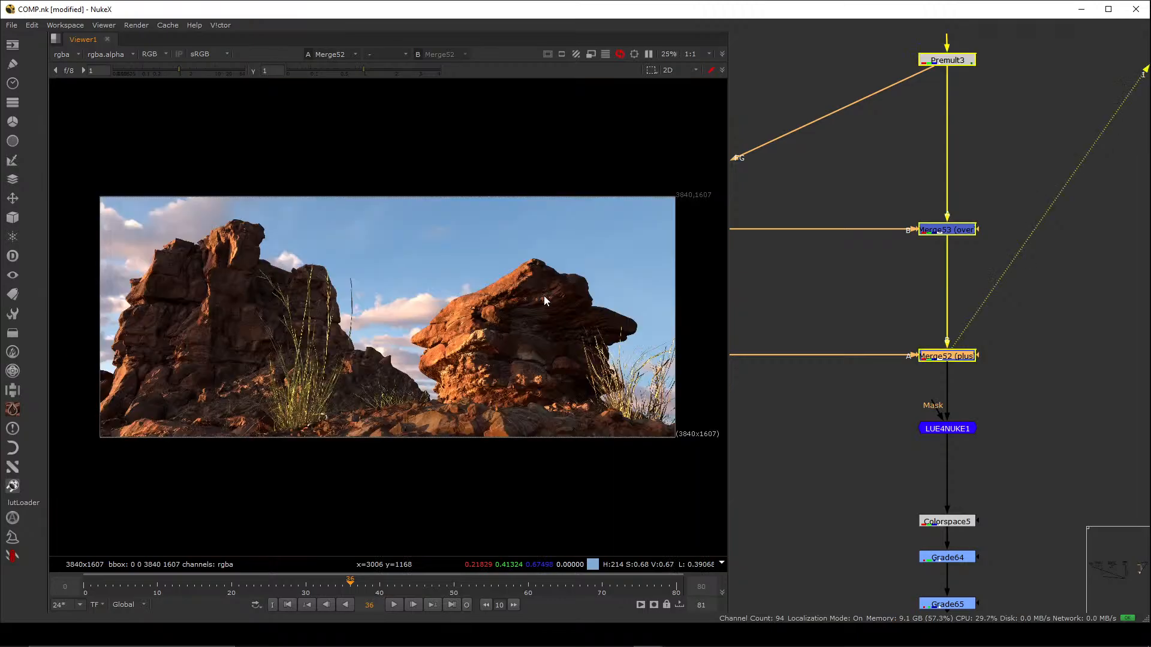
- Display the Merge53 composite again and survey the chain of nodes below the merges
scroll(920, 390, down, 3)
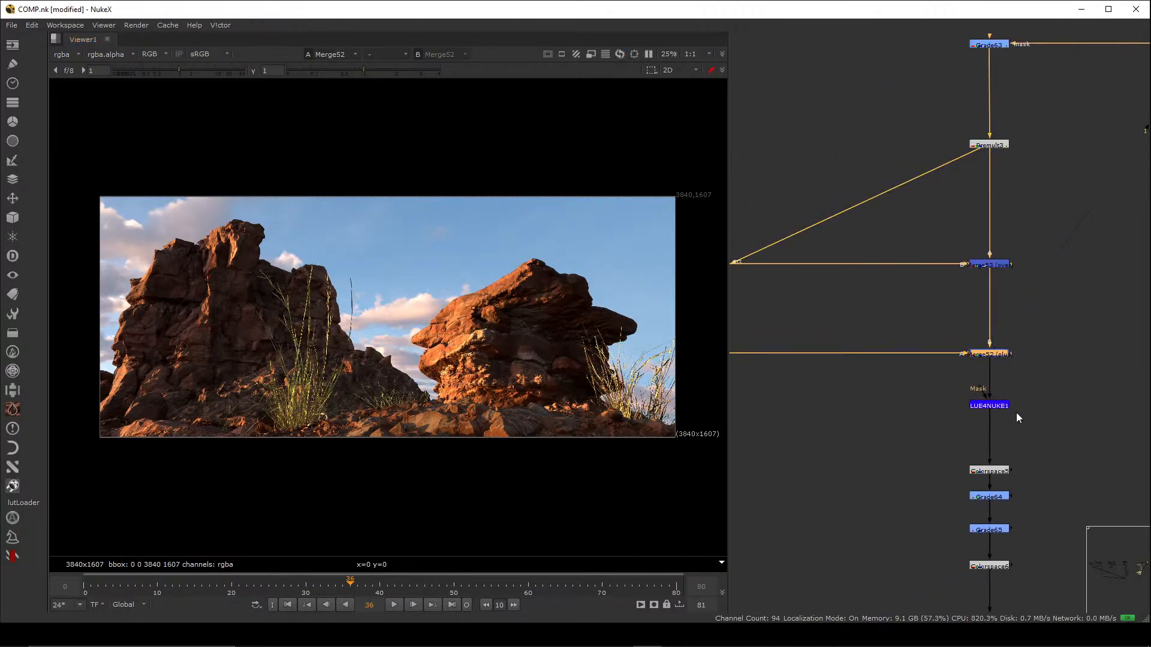
scroll(1007, 408, up, 5)
drag(986, 388, 925, 374)
drag(1086, 240, 866, 312)
scroll(870, 312, down, 3)
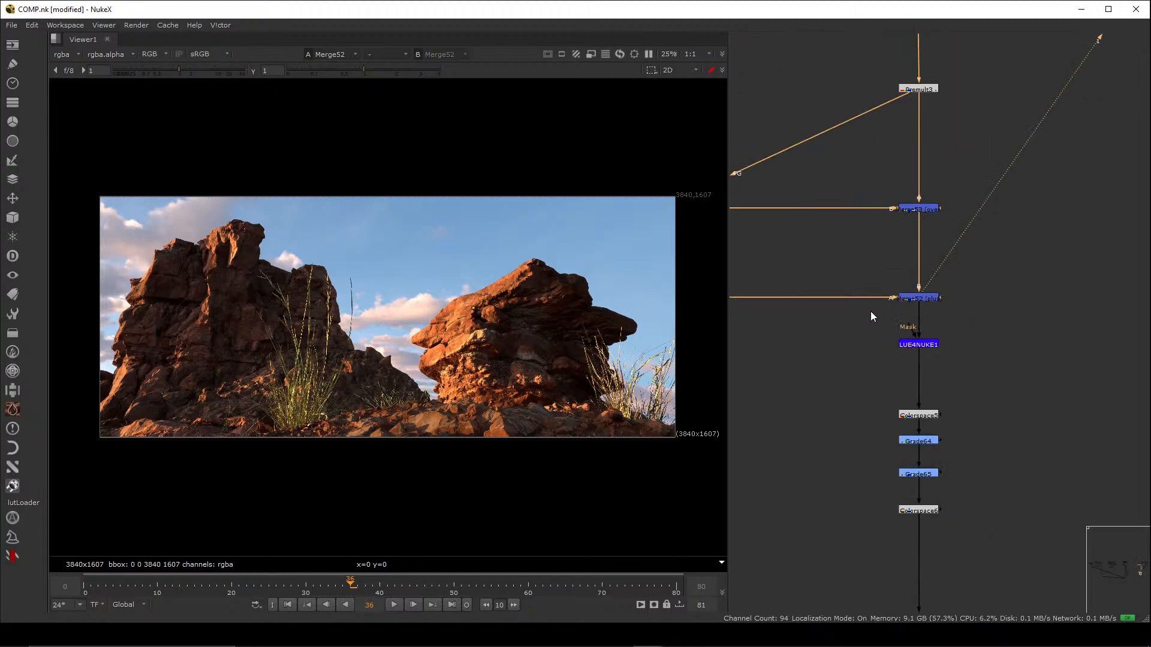
middle_drag(871, 311, 883, 375)
drag(983, 244, 922, 470)
key(1)
scroll(879, 308, down, 5)
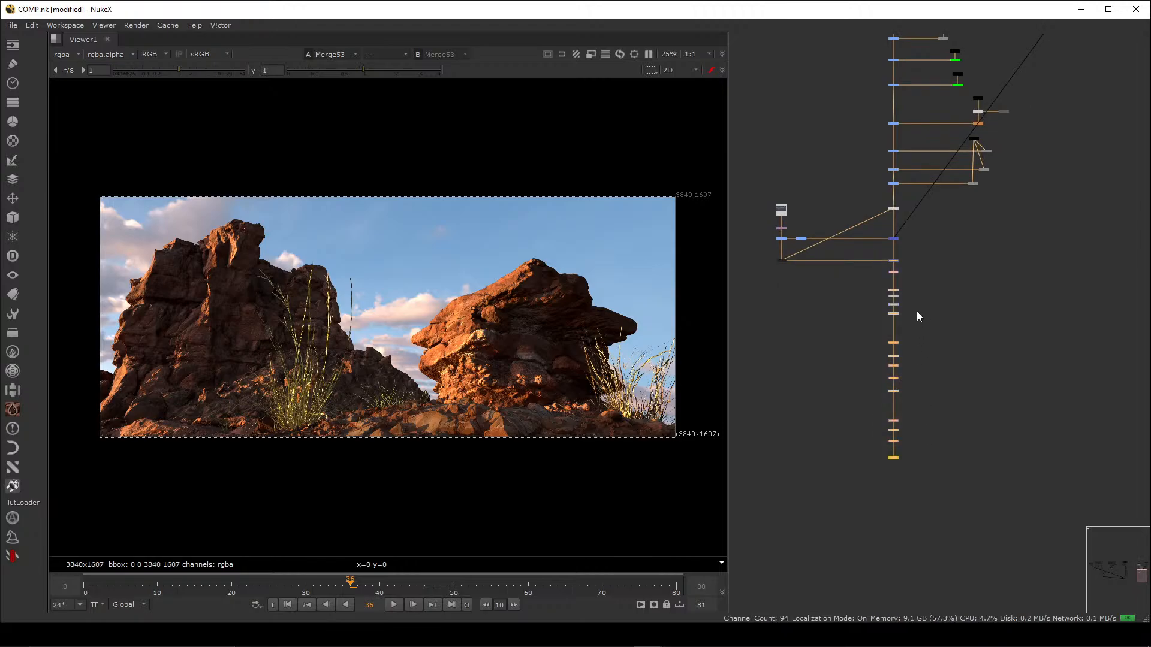
middle_drag(917, 312, 924, 335)
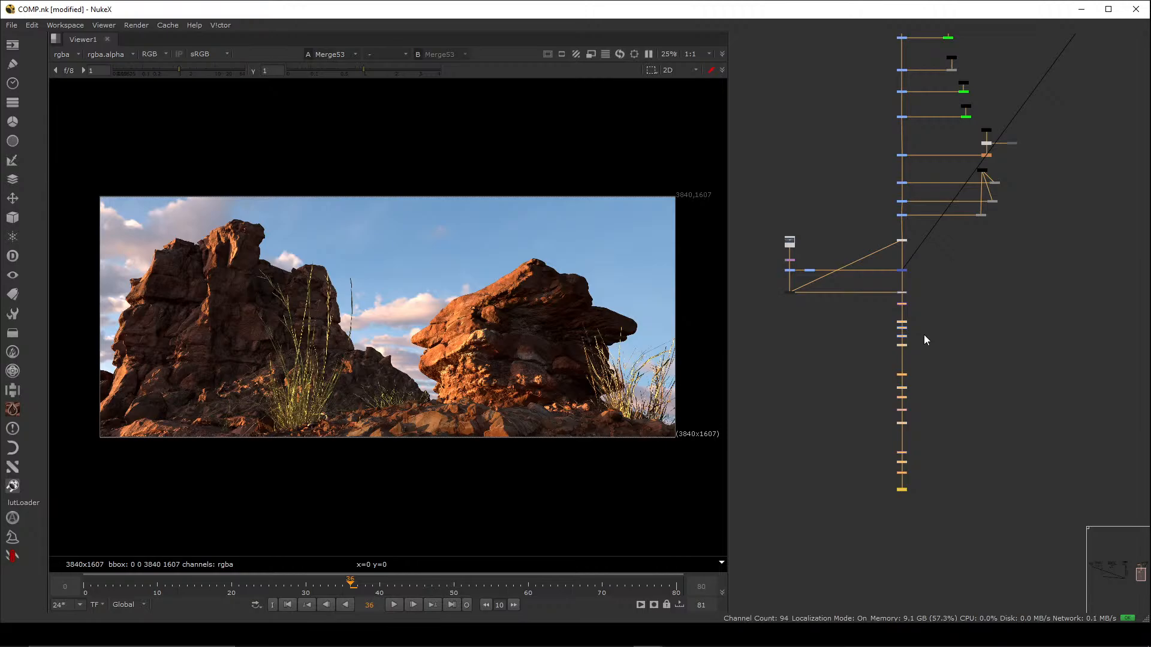
- Display the output of the LUE4NUKE1 grading node below Merge52
scroll(923, 336, up, 10)
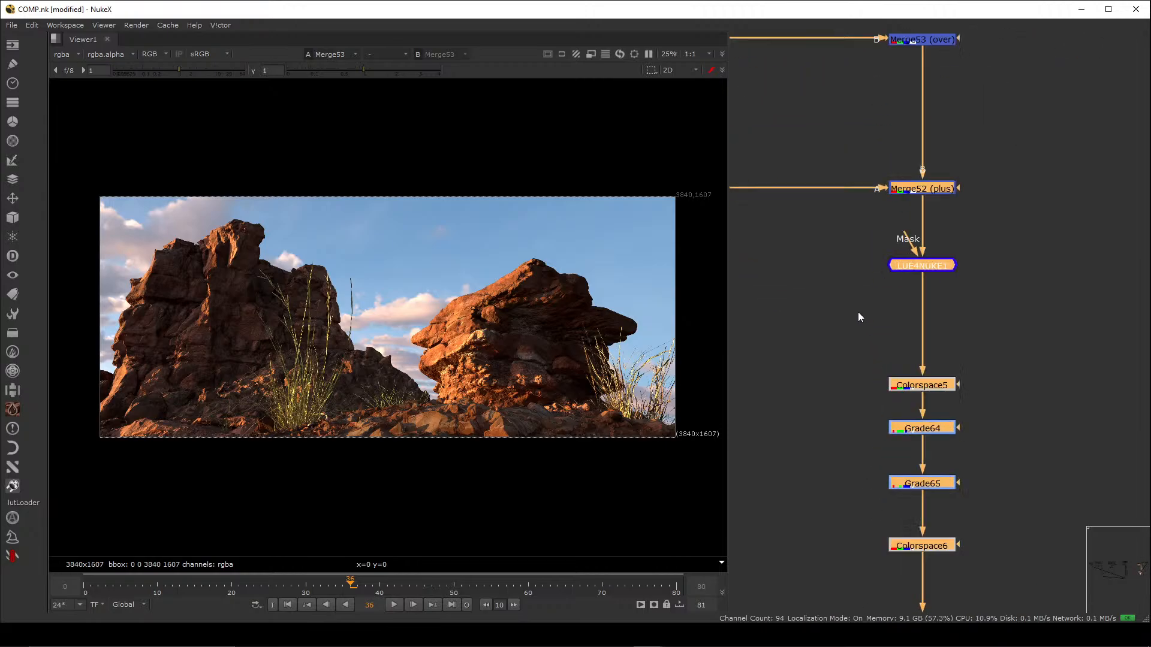
click(875, 289)
drag(922, 259, 923, 269)
mouse_move(1055, 231)
mouse_down()
mouse_move(969, 272)
mouse_move(834, 309)
mouse_up()
key(1)
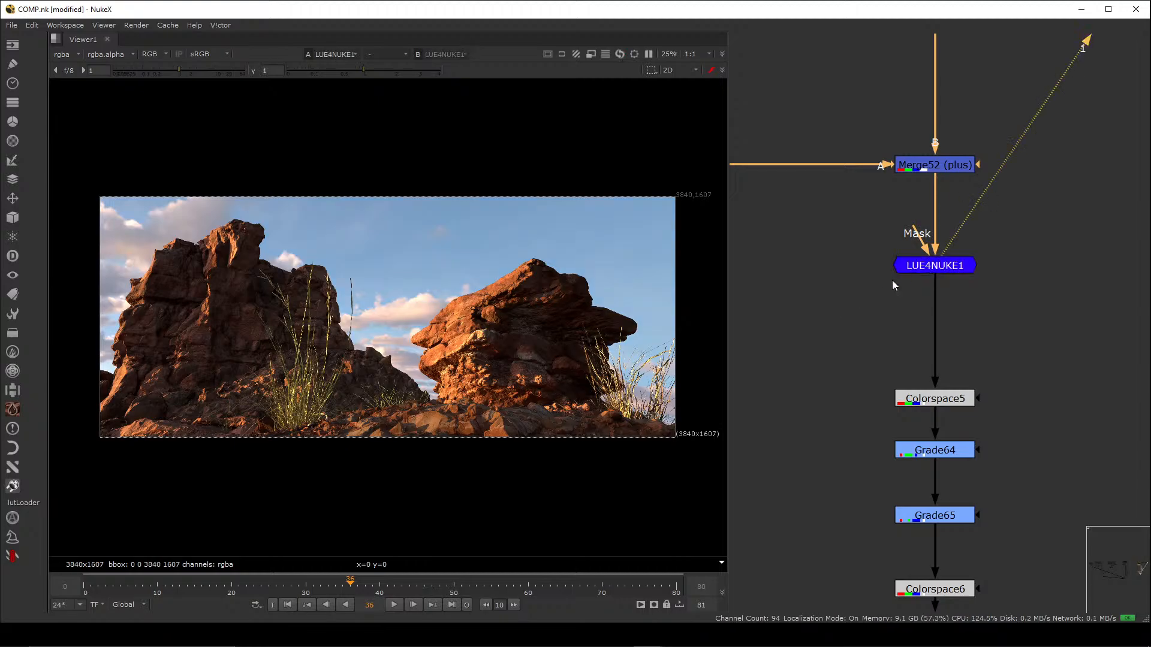
- Compare the composite with LUE4NUKE1 off and on, and briefly open and close its properties
click(923, 266)
key(d)
key(d)
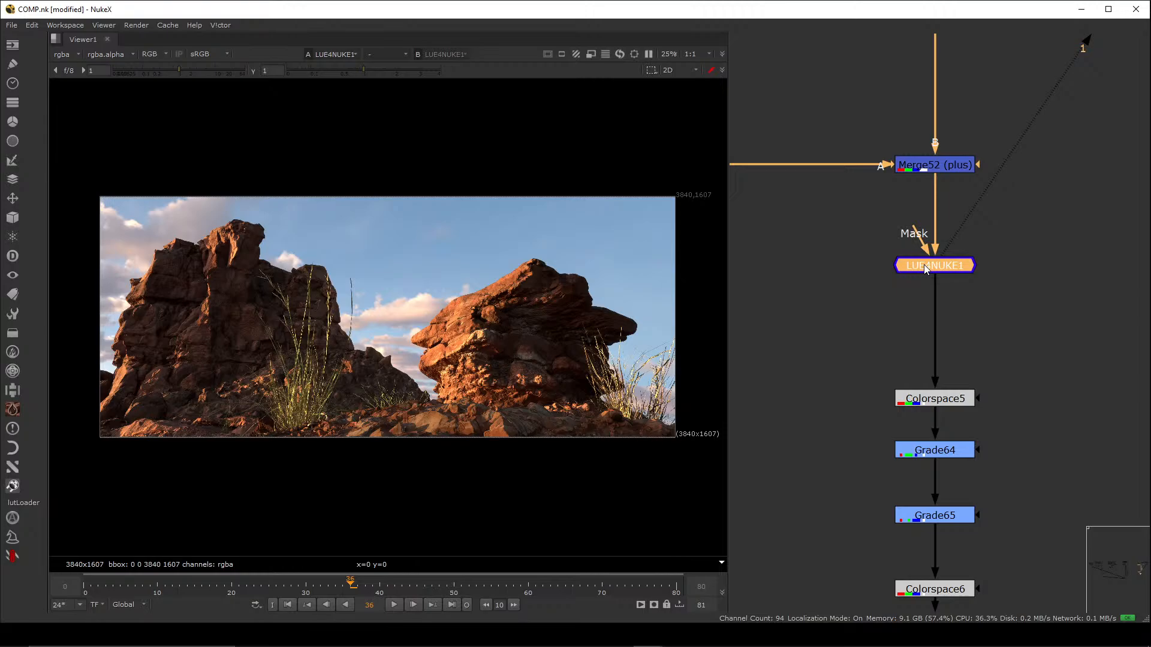
double_click(926, 267)
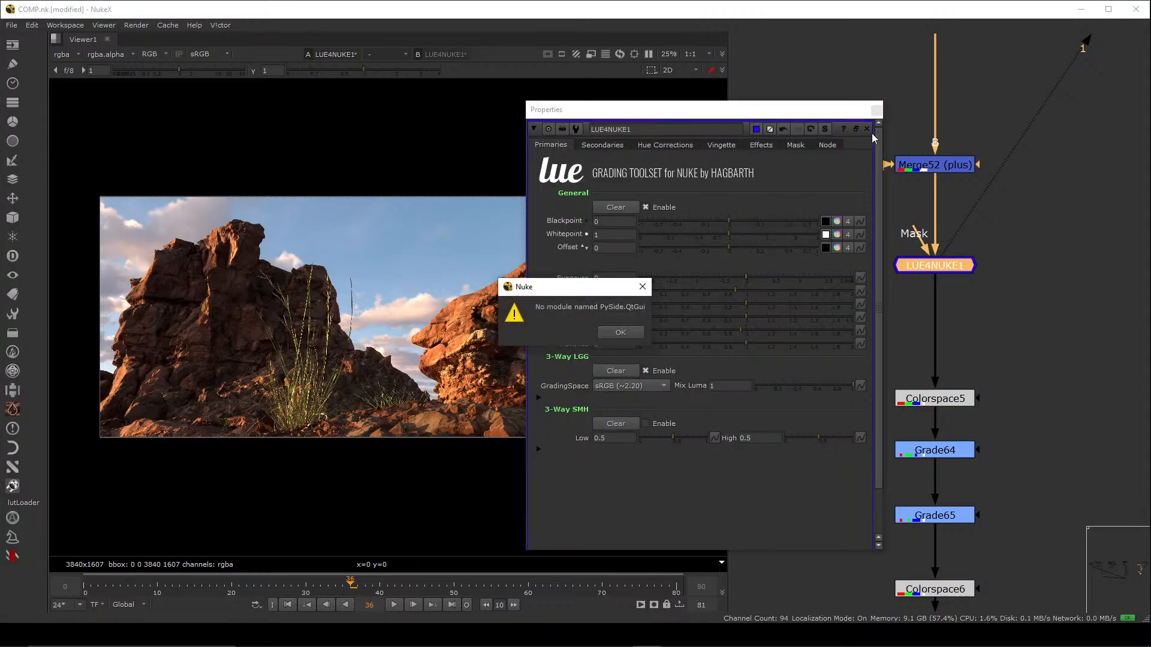
click(621, 332)
click(626, 329)
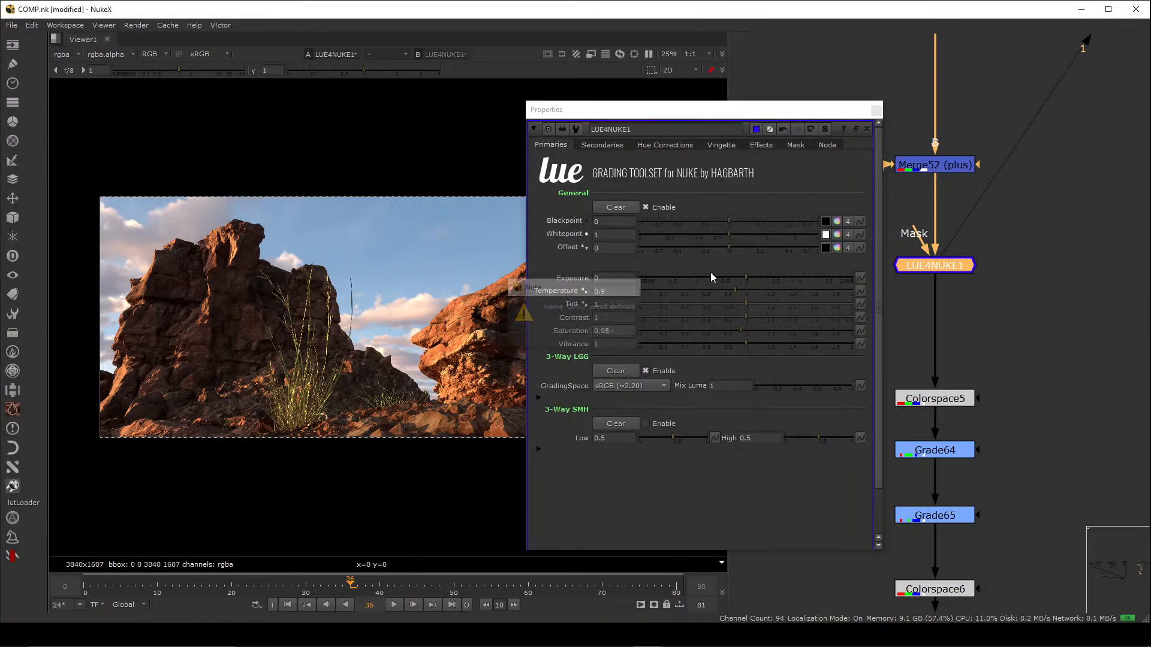
click(875, 111)
- Move the LUE4NUKE1 node further down from Merge52 towards Colorspace5
click(861, 259)
drag(913, 269, 912, 304)
click(838, 264)
drag(840, 241, 1066, 365)
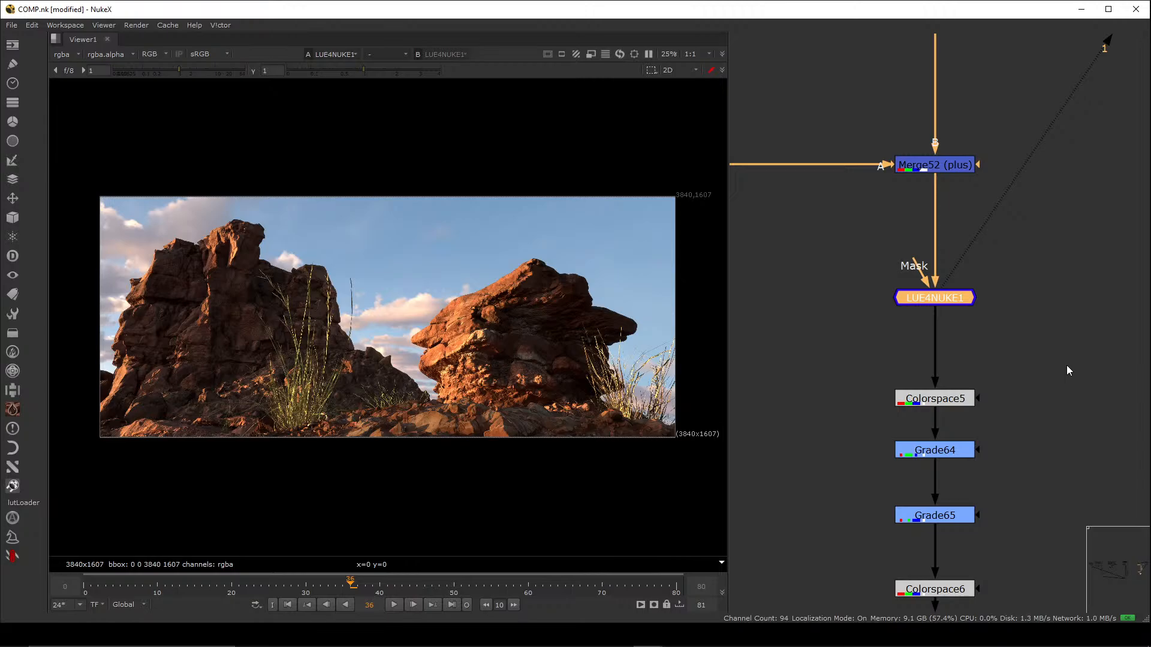
- Examine the whole graded image and the overall node graph of the script, returning to LUE4NUKE1
drag(1041, 242, 787, 339)
drag(552, 260, 93, 461)
drag(168, 213, 682, 472)
drag(586, 259, 564, 306)
click(851, 307)
scroll(850, 307, down, 10)
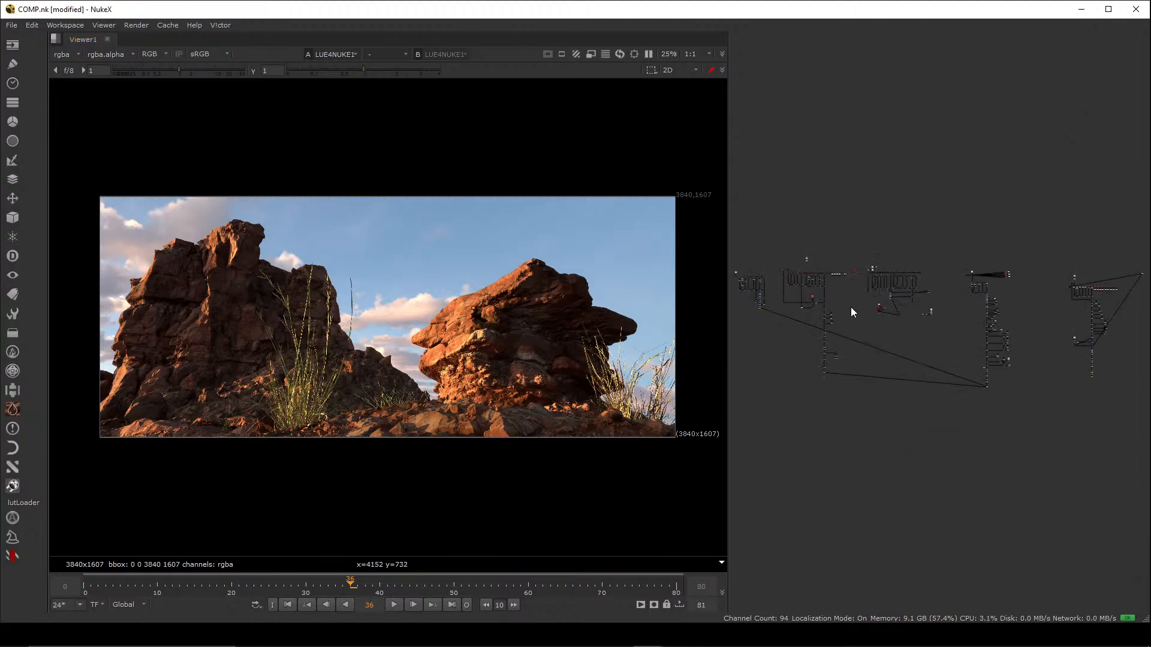
scroll(889, 344, up, 3)
drag(830, 267, 968, 455)
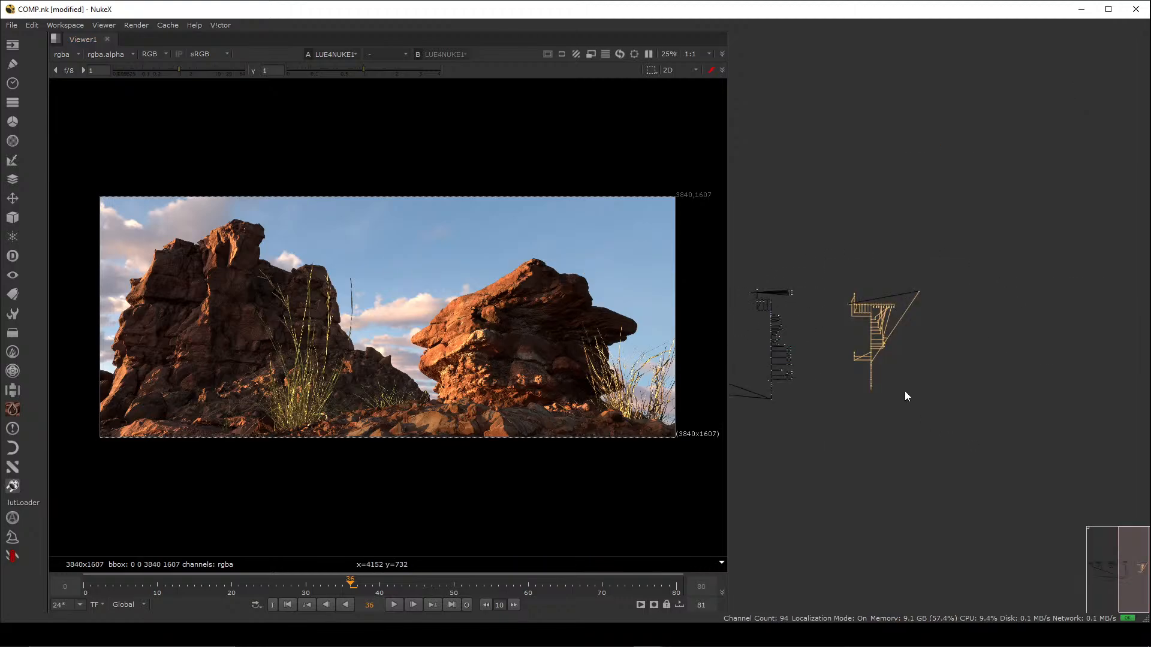
key(f)
scroll(900, 387, up, 10)
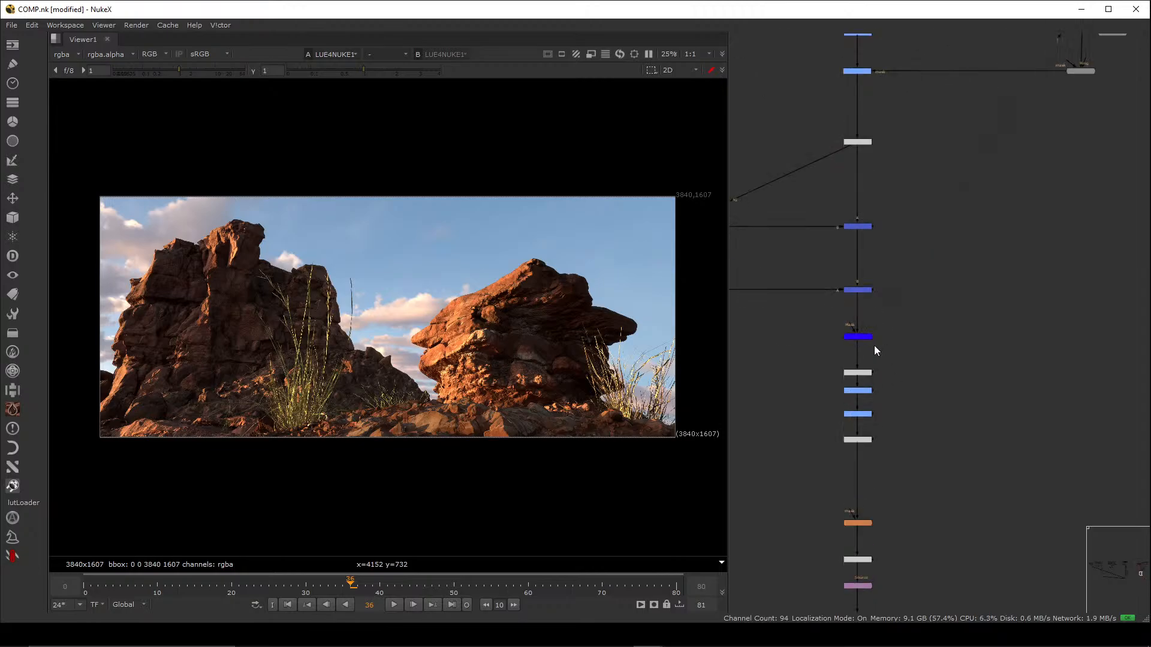
middle_drag(840, 397, 856, 407)
drag(988, 337, 847, 390)
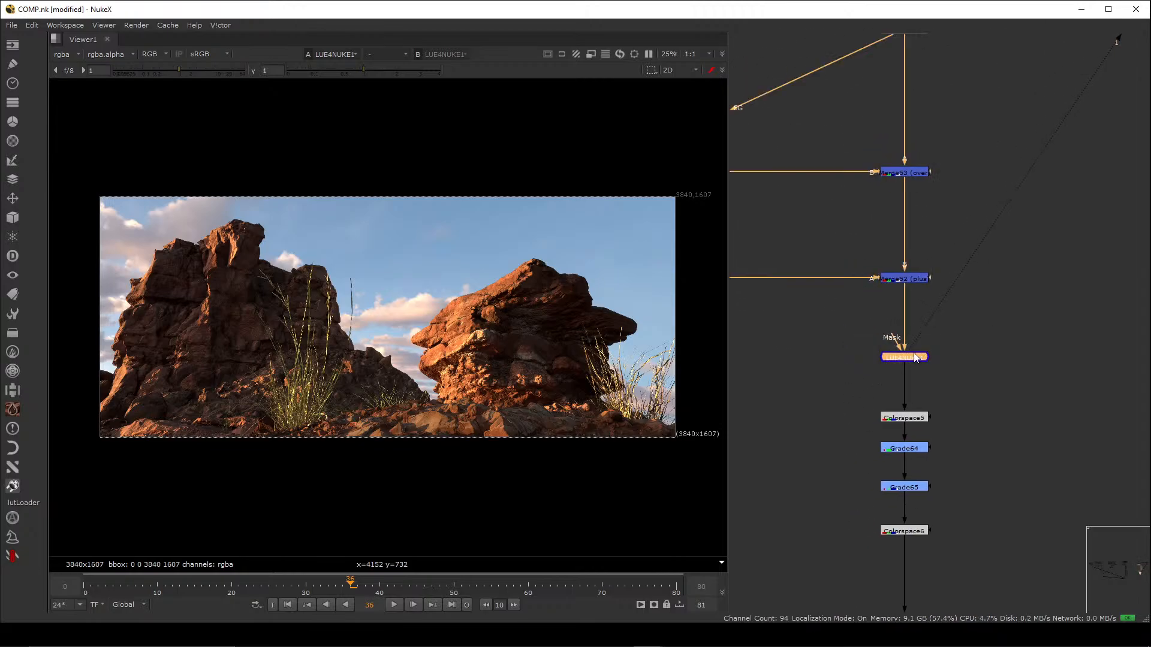
- Review the Hue Corrections, Secondaries and Primaries settings of LUE4NUKE1, closing its properties when done
double_click(909, 357)
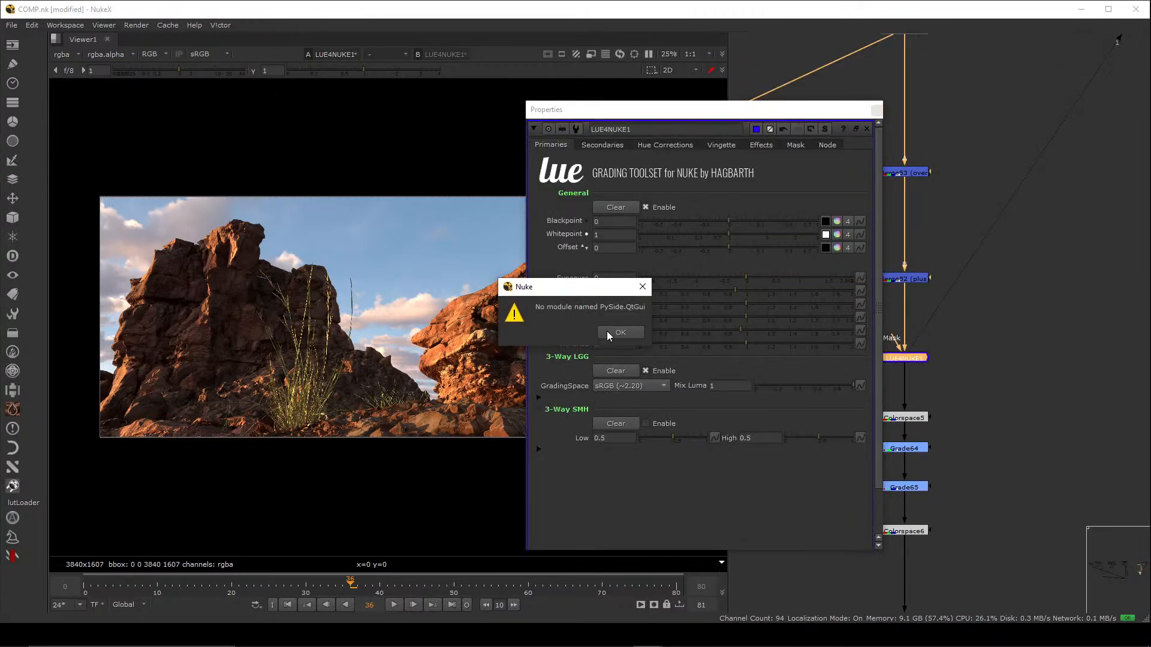
click(609, 330)
click(609, 331)
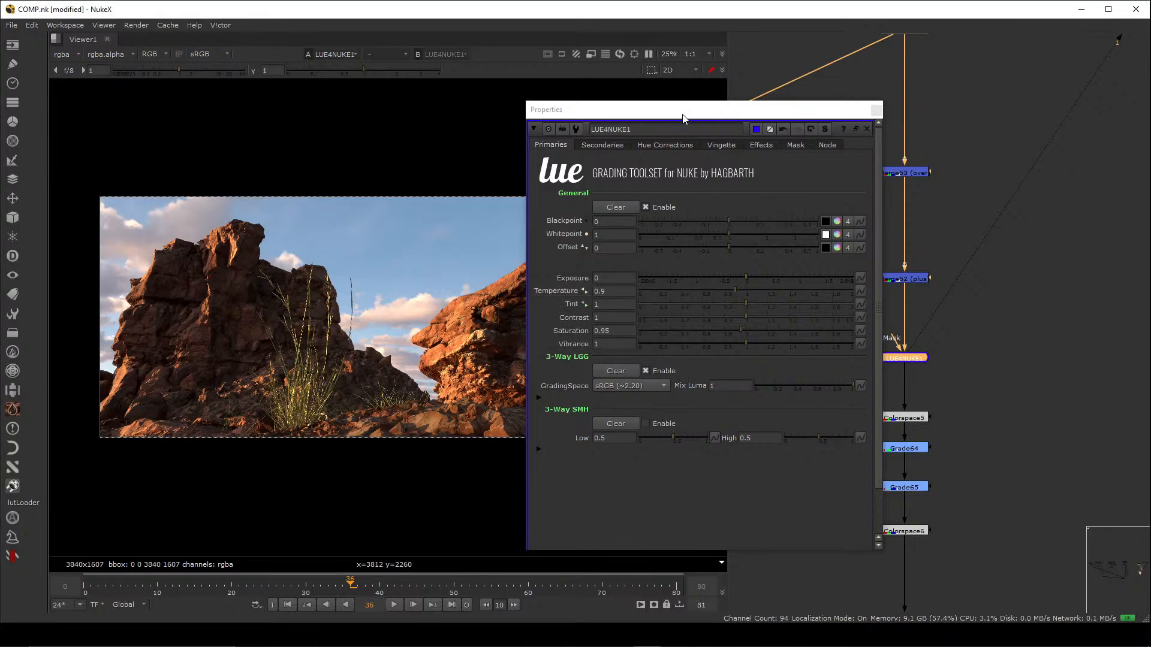
drag(681, 112, 707, 67)
click(639, 100)
click(660, 103)
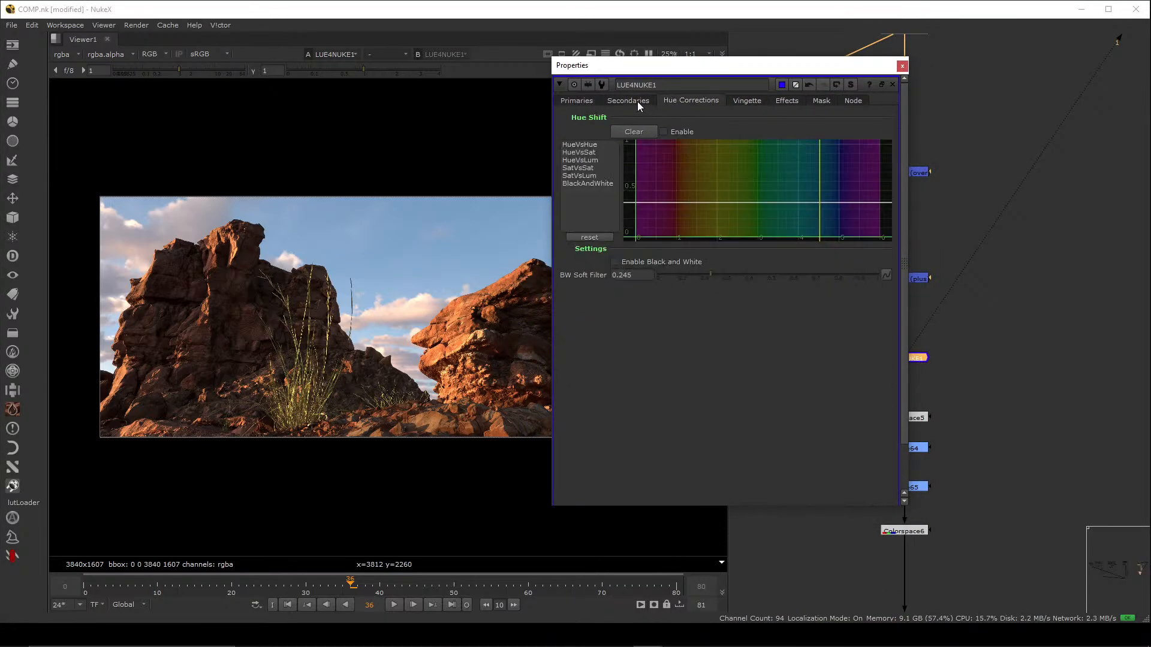
click(635, 102)
click(579, 102)
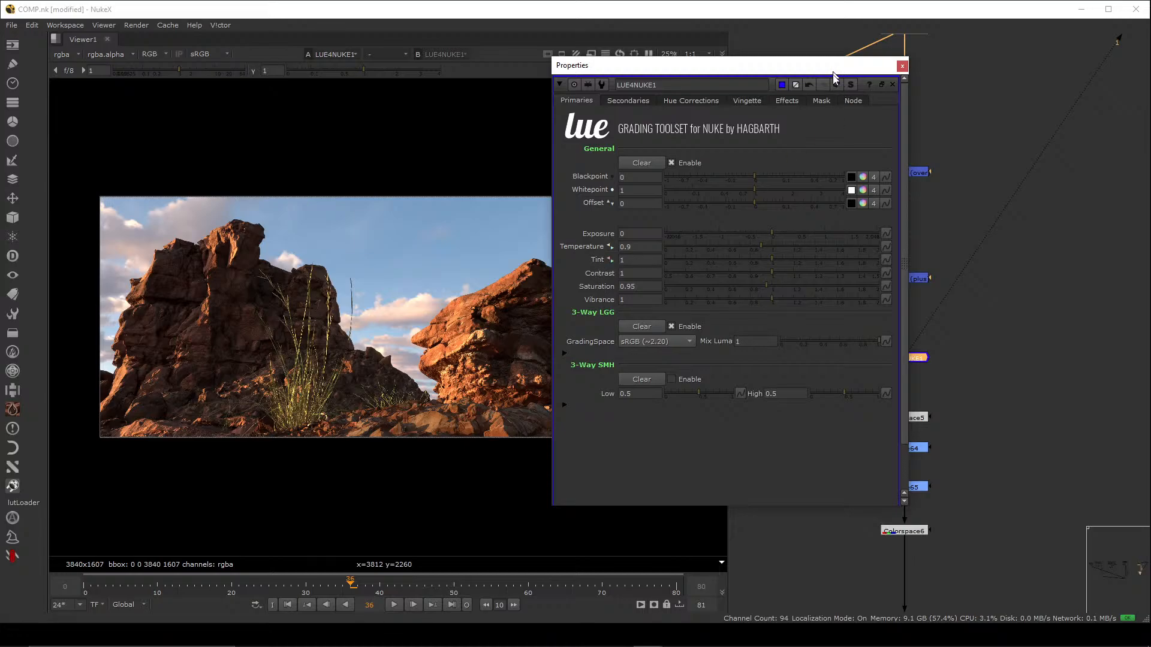
drag(836, 68, 826, 71)
click(890, 69)
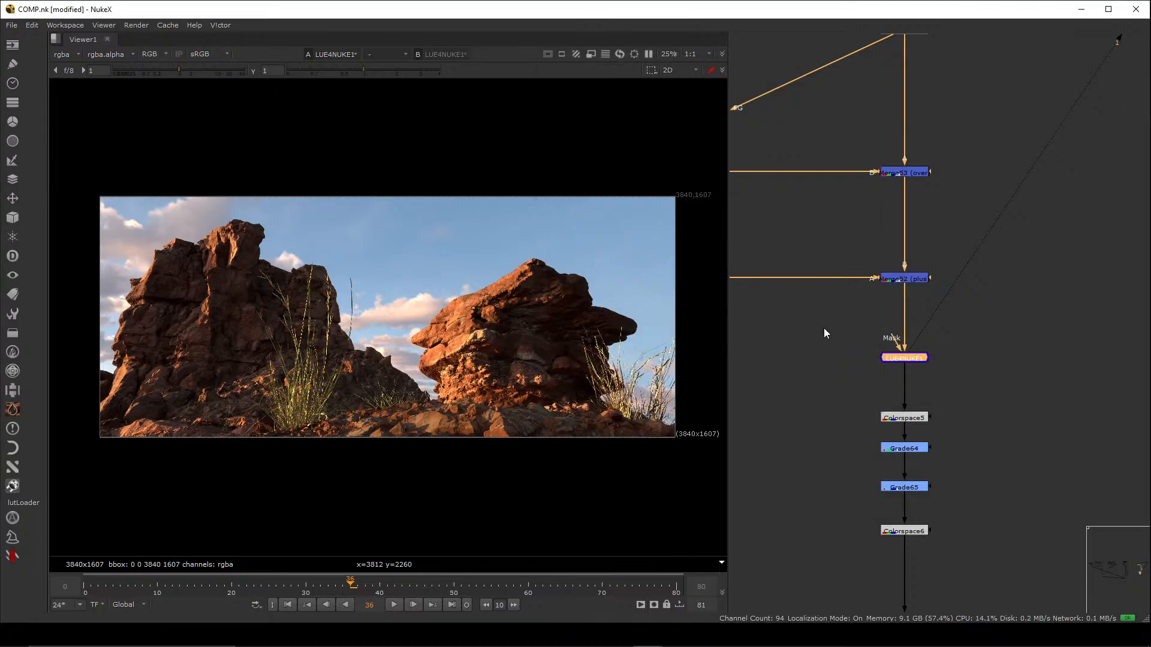
- Compare the sky and the rock edge closely with the LUE4NUKE1 grade disabled and enabled
drag(997, 327, 844, 383)
key(d)
ctrl+click(488, 232)
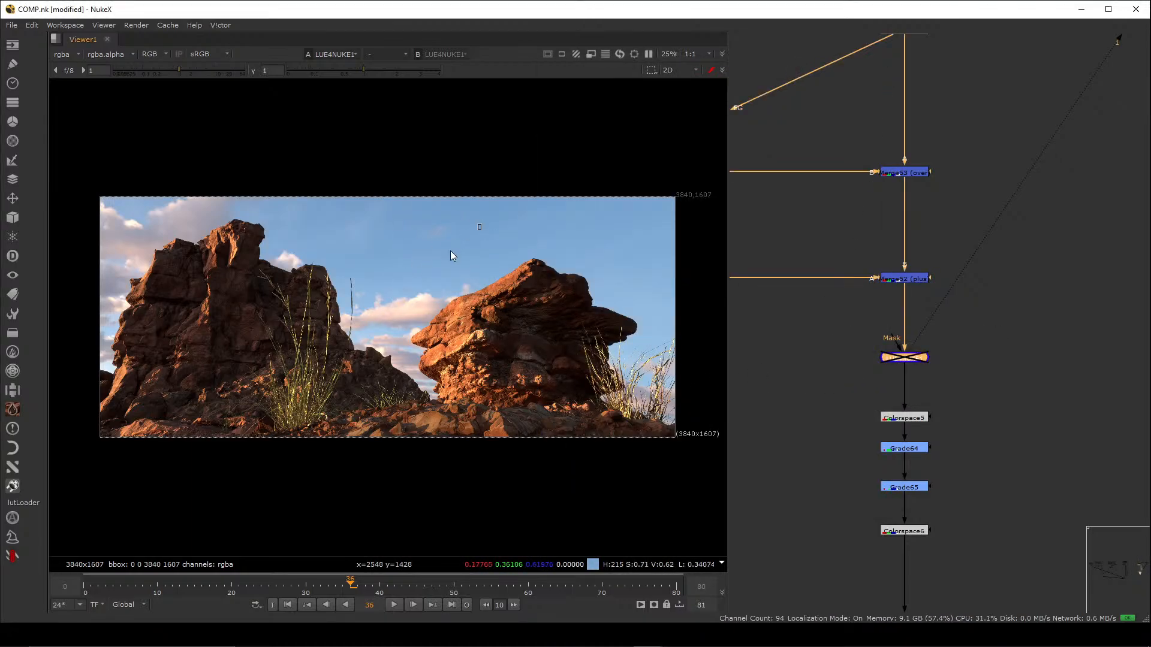
key(d)
scroll(455, 241, up, 6)
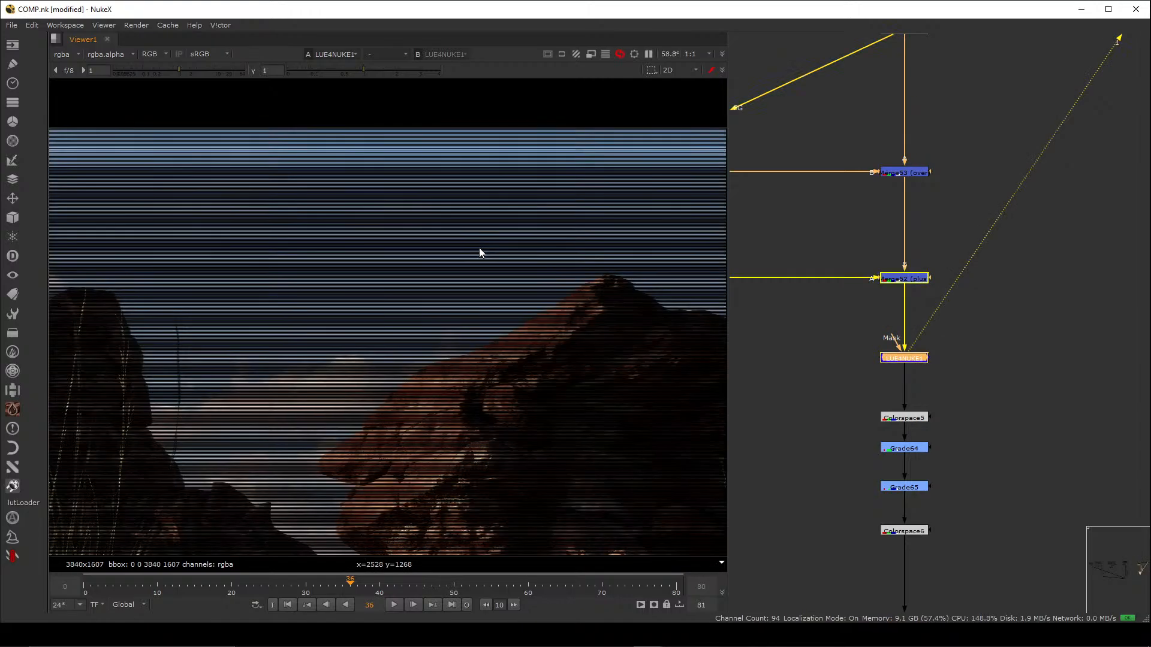
key(d)
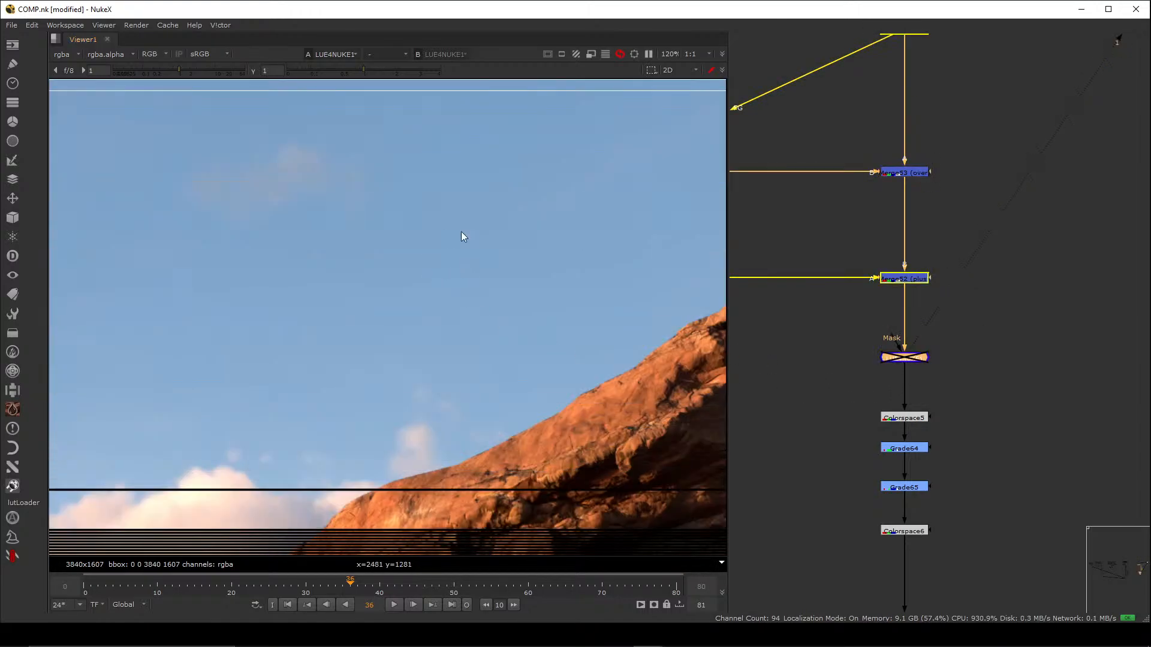
key(d)
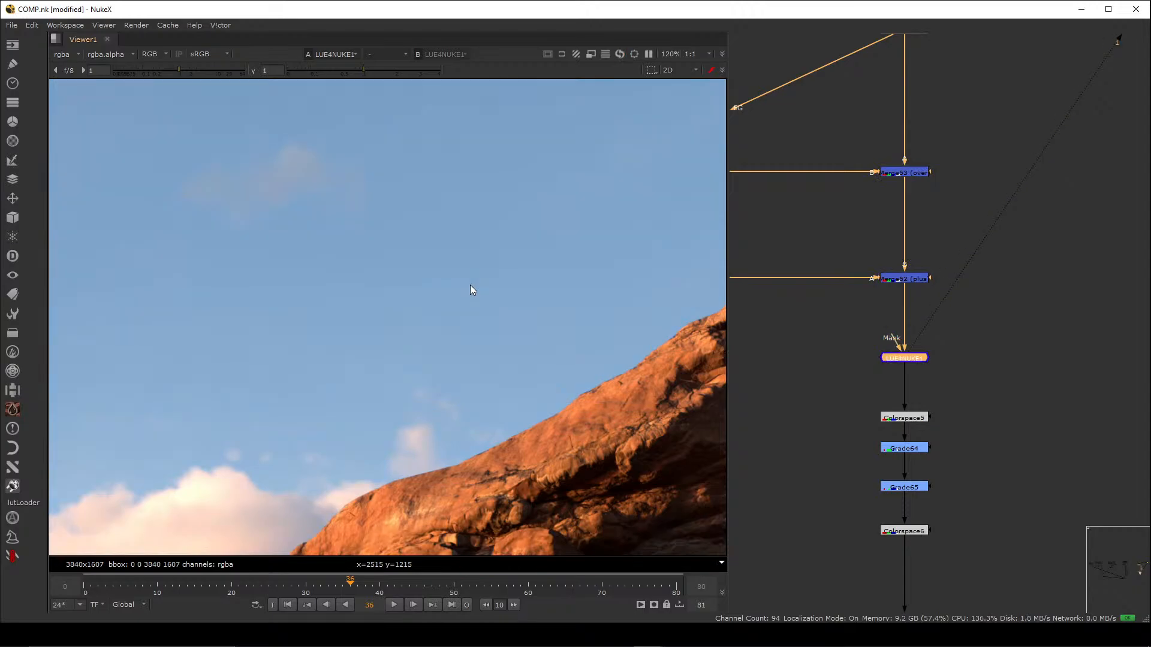
key(f)
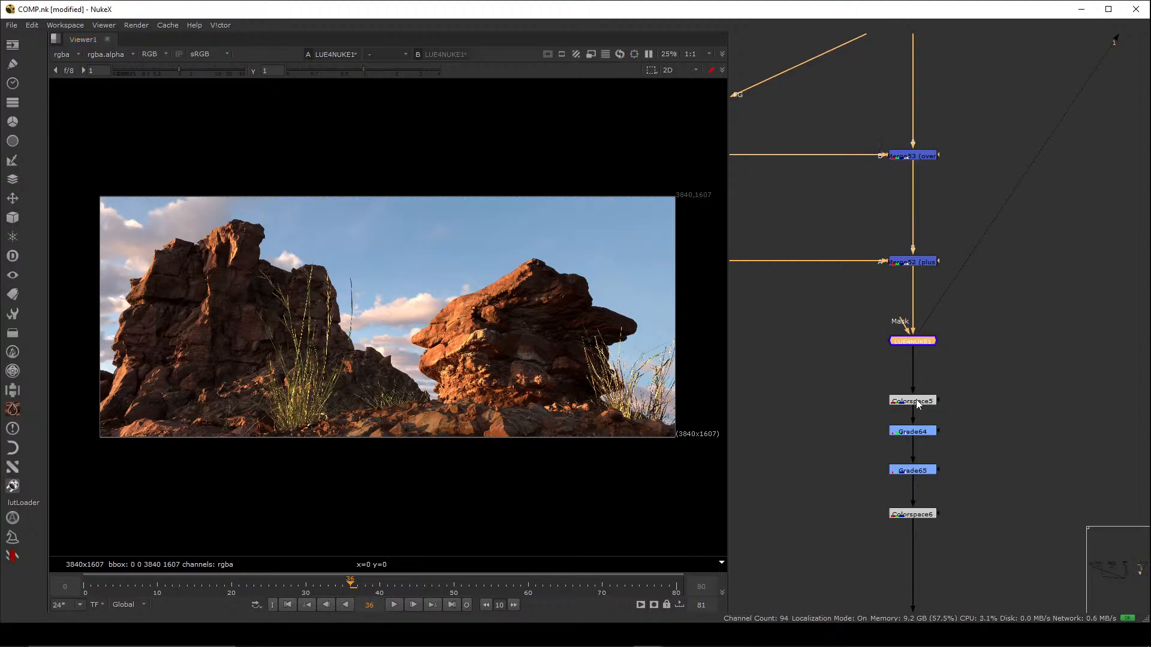
- Display the output of the Colorspace5 node below LUE4NUKE1
click(918, 404)
drag(833, 360, 1045, 513)
drag(1016, 304, 879, 335)
key(1)
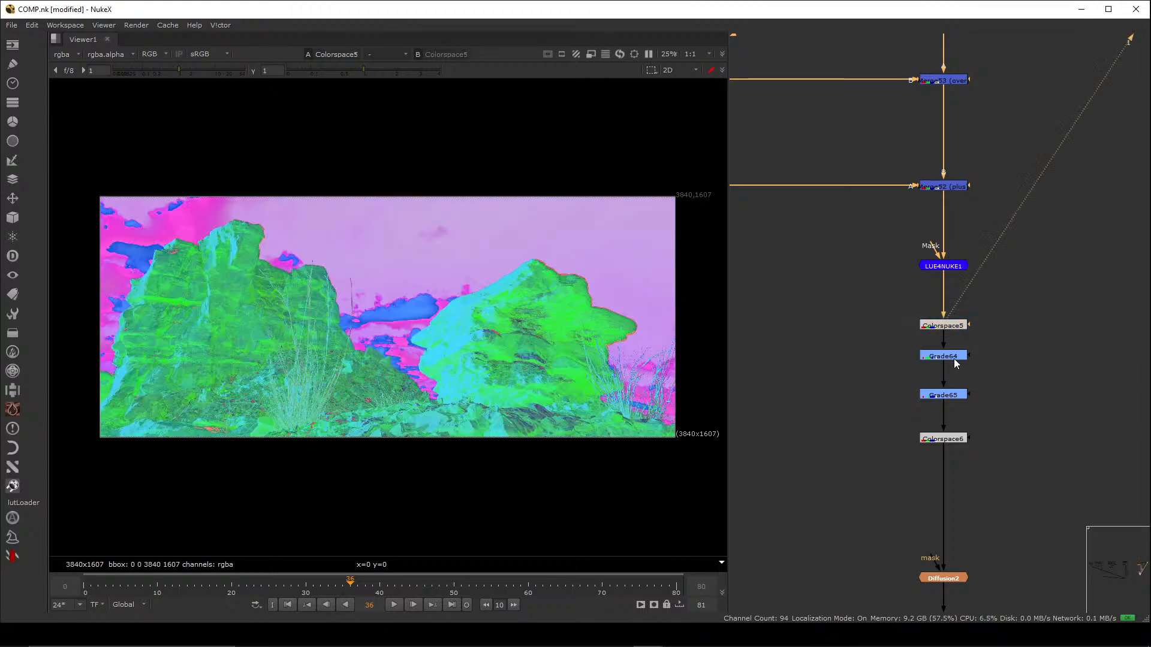
- Move Grade64, Grade65 and Colorspace6 together further down from Colorspace5
drag(993, 349, 829, 481)
drag(934, 396, 933, 423)
click(890, 402)
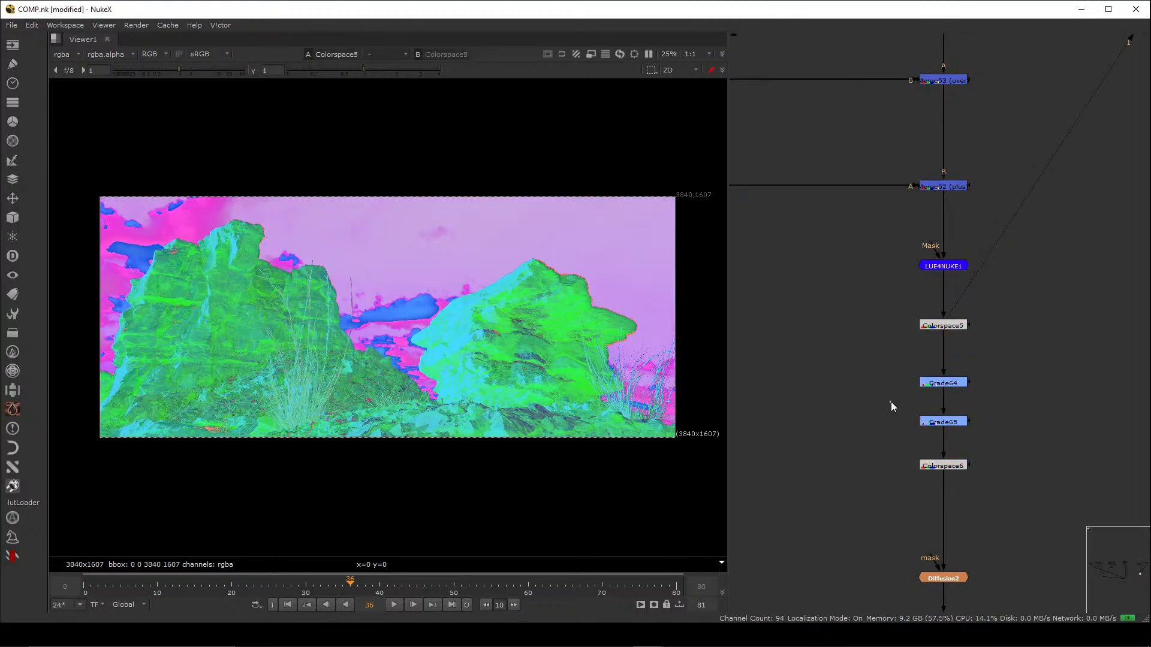
- Inspect the in and out colour space settings of the Colorspace5 node, including the available output options
click(940, 322)
double_click(942, 327)
drag(658, 236, 751, 178)
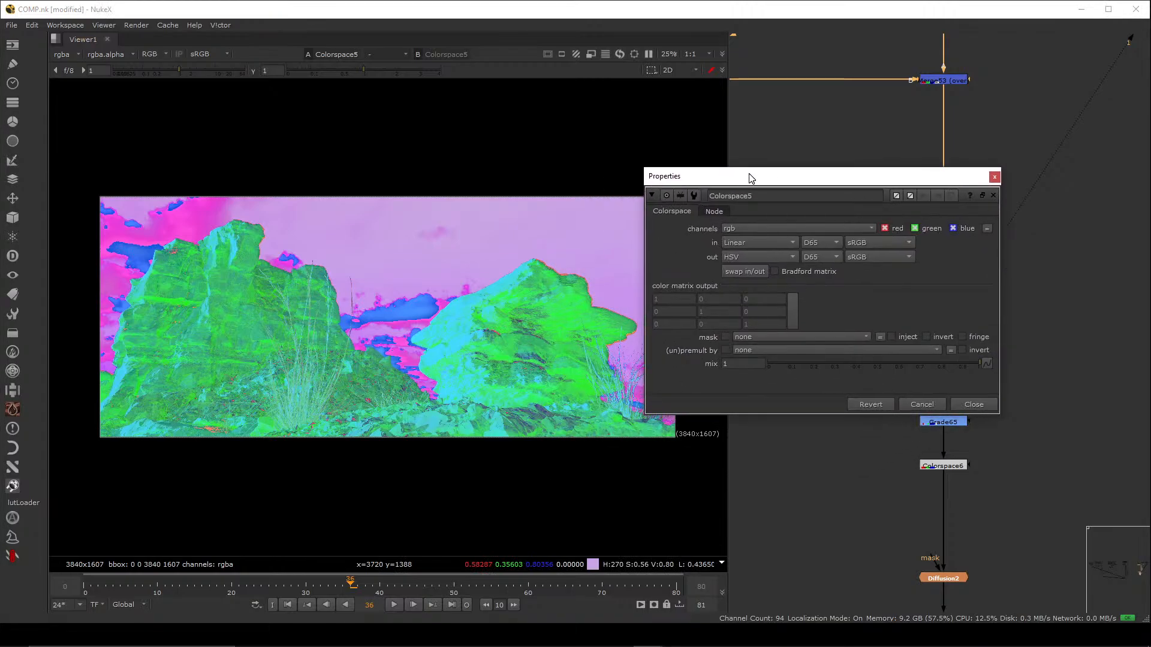
click(740, 243)
click(740, 244)
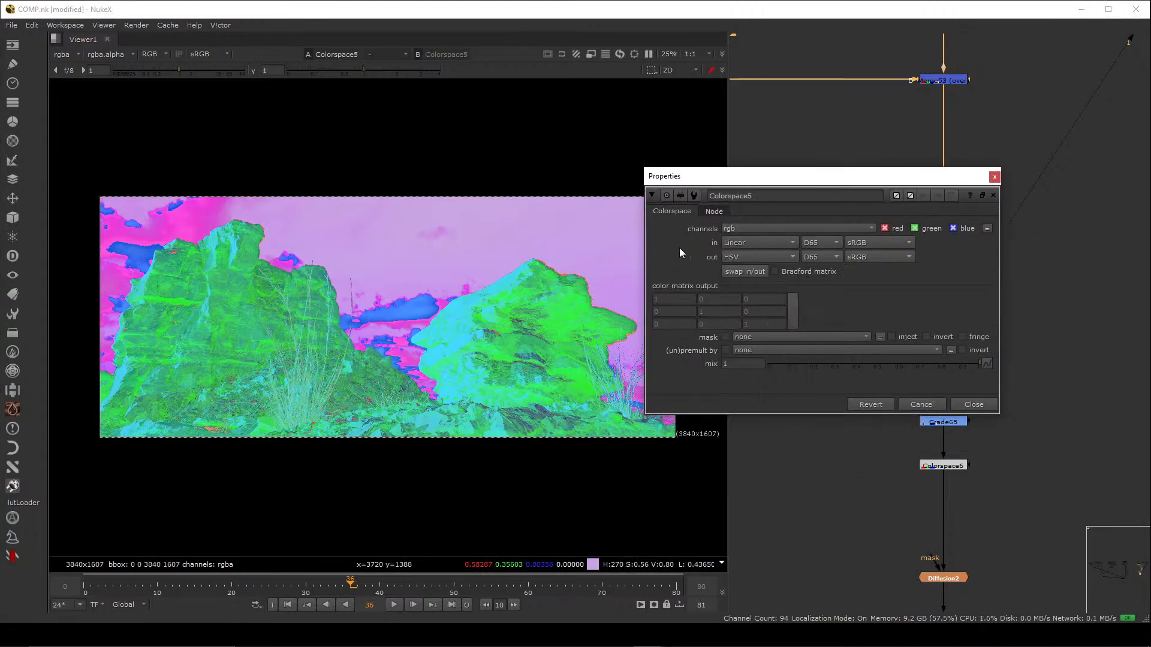
drag(747, 180, 757, 176)
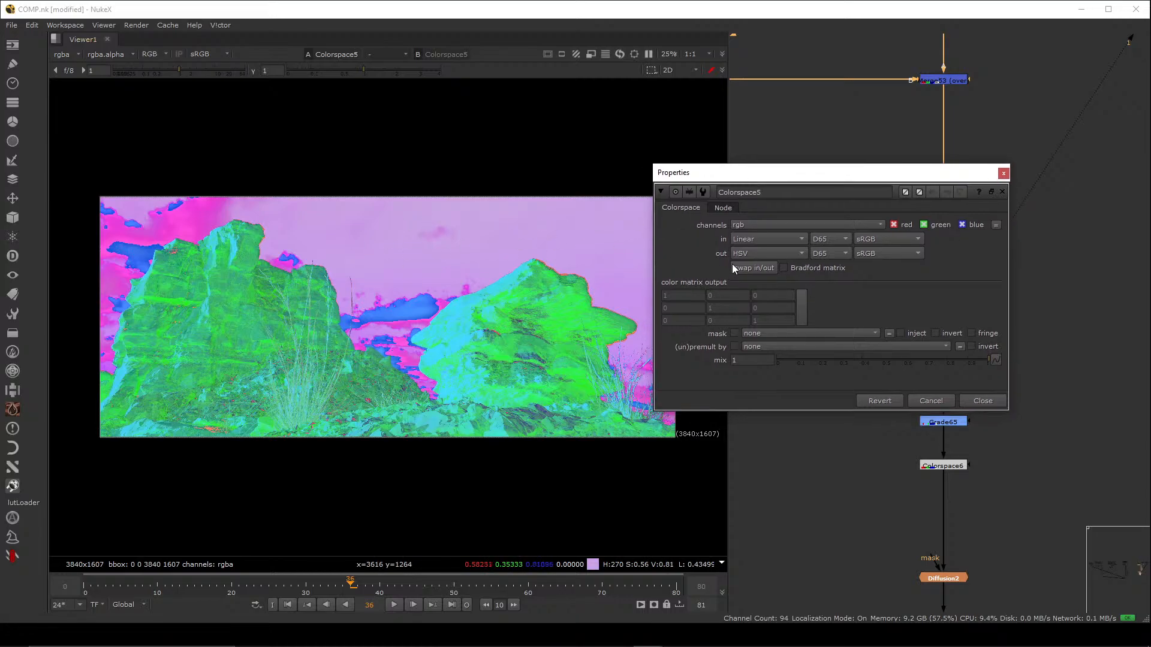
click(753, 254)
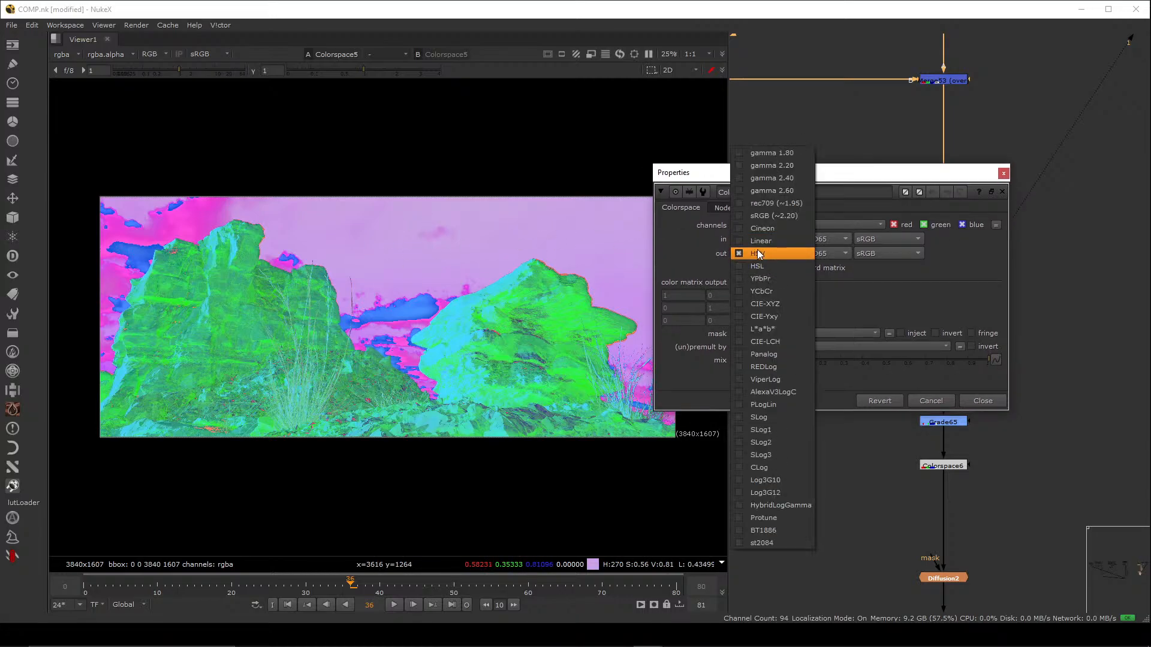
click(734, 257)
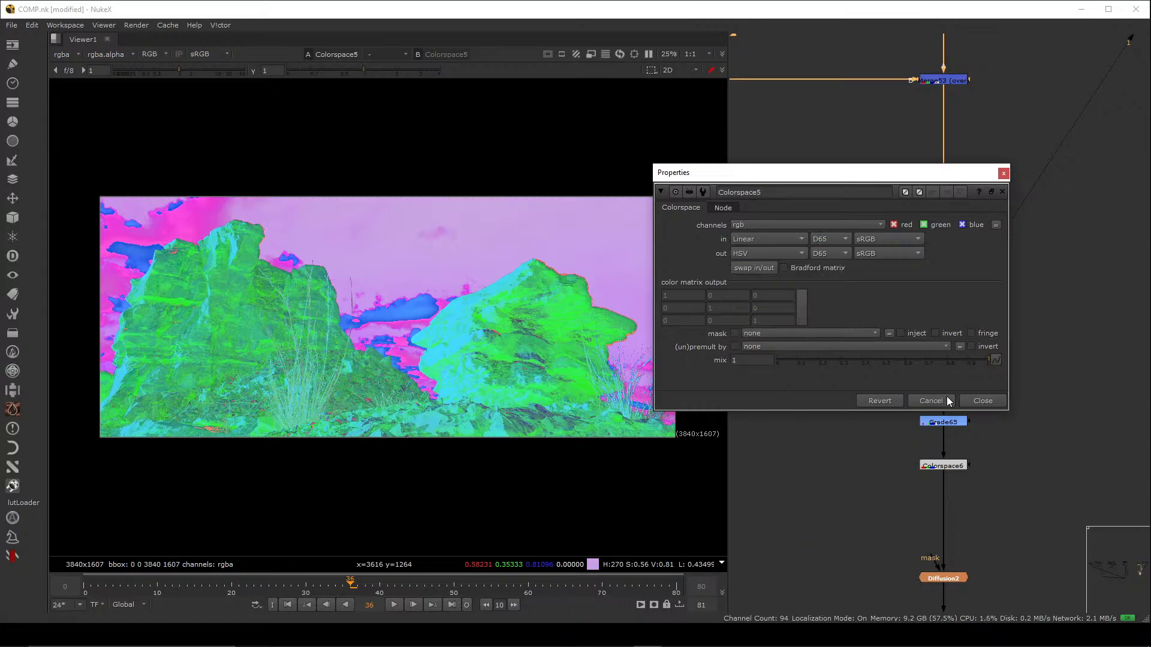
- Close the Colorspace5 properties, move Colorspace6 slightly further down and display its output in the viewer
click(983, 401)
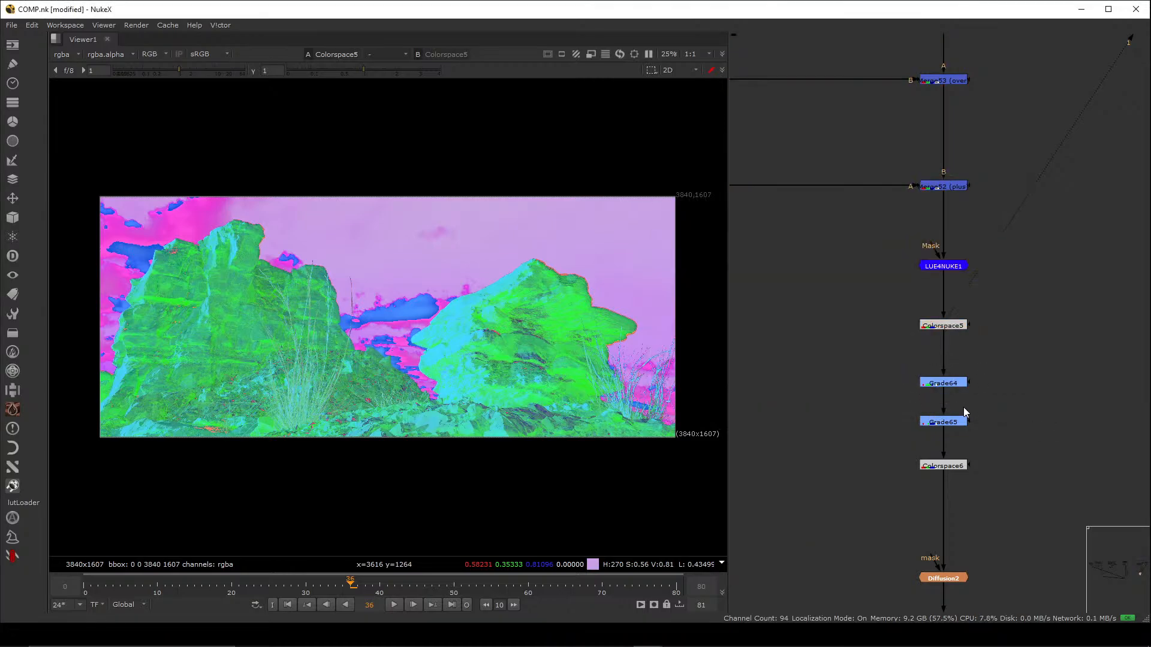
click(945, 329)
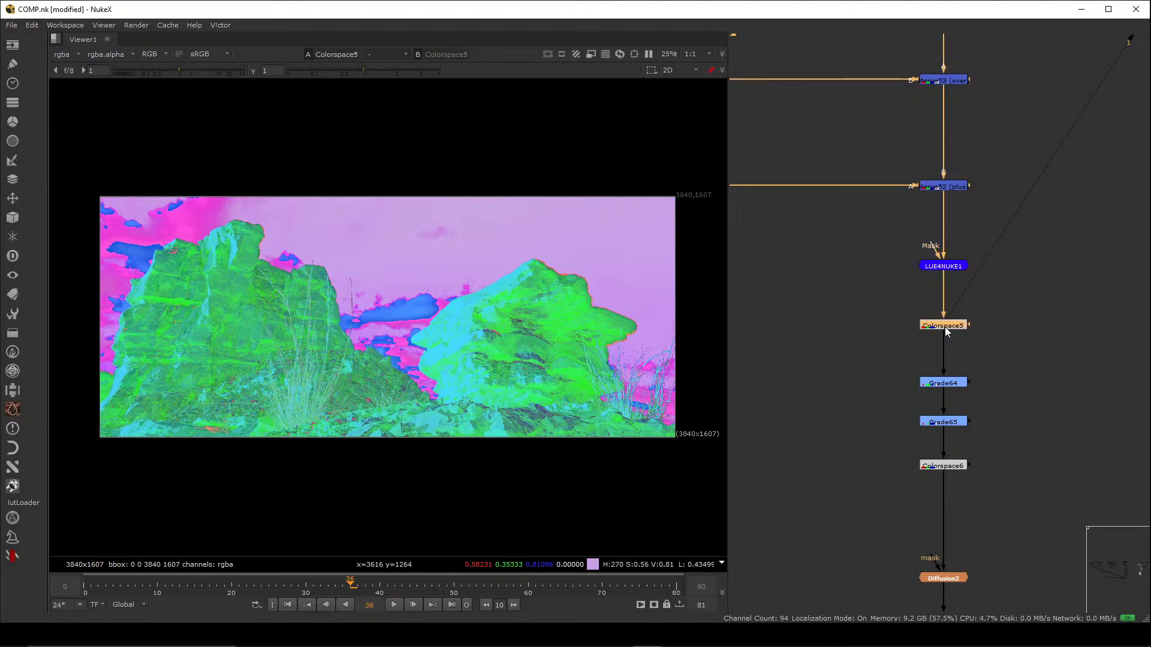
click(1002, 299)
middle_drag(1029, 437, 1035, 382)
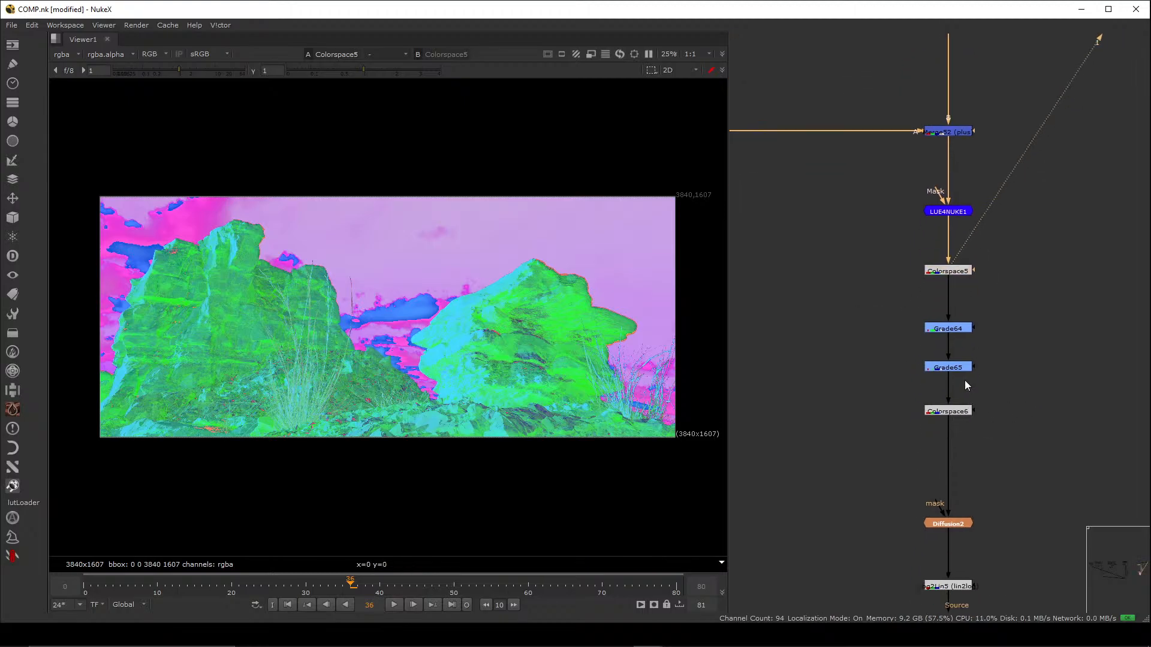
click(953, 412)
key(1)
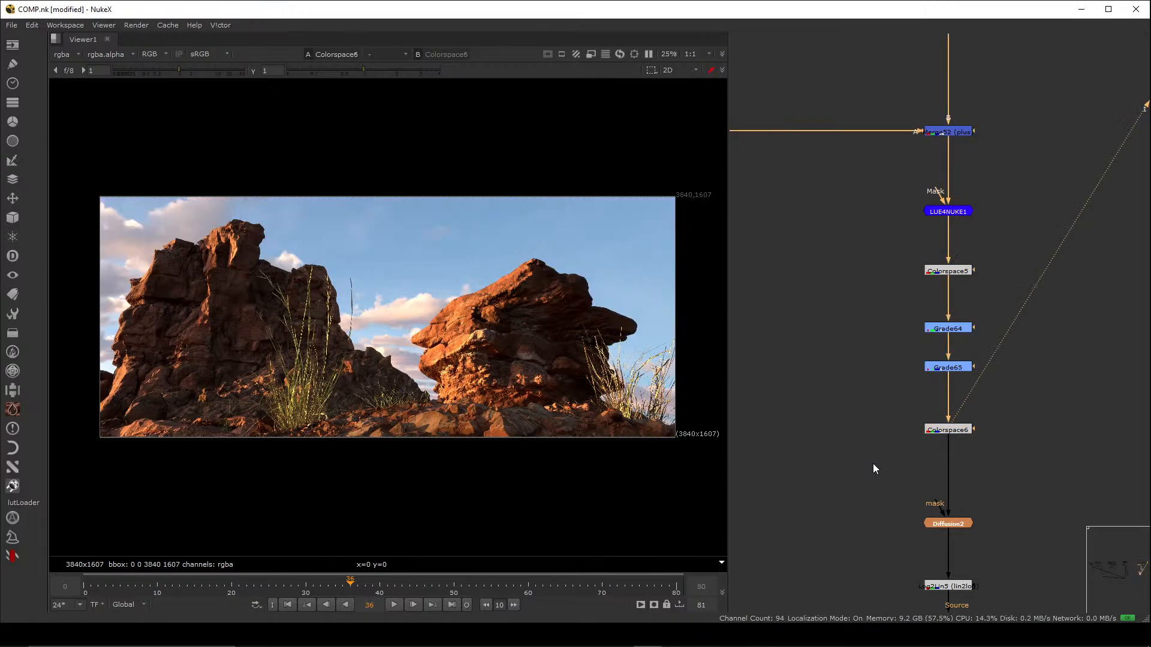
- Inspect Colorspace6's in and out colour spaces, swap them to compare the image and swap them back
double_click(942, 431)
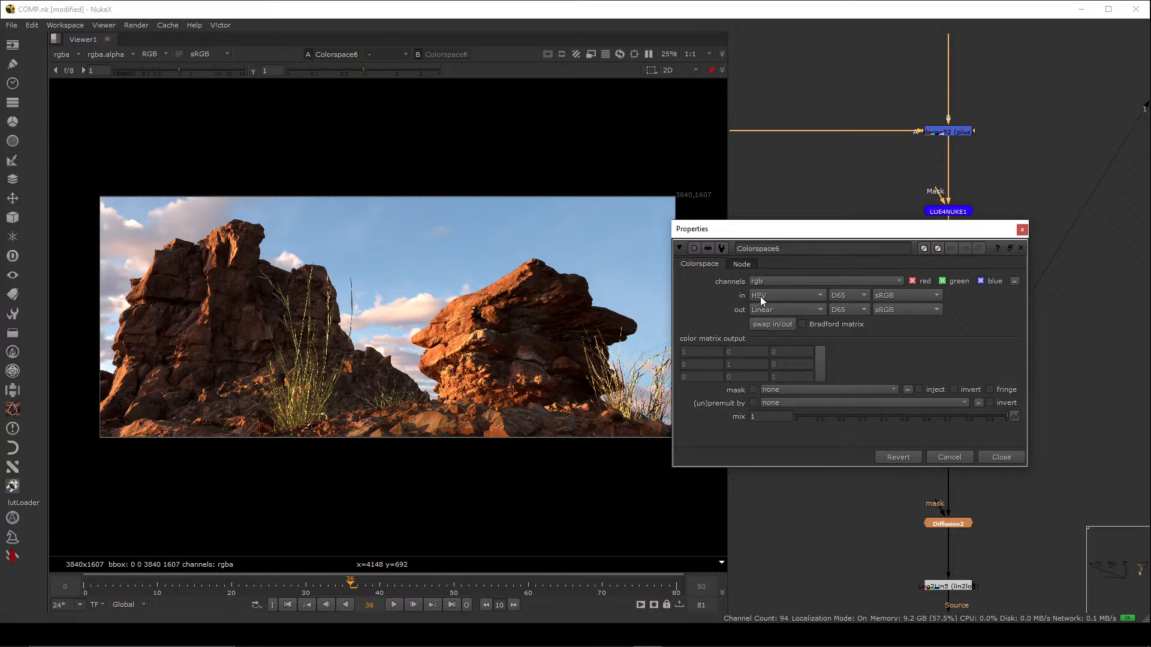
click(760, 296)
click(760, 296)
click(767, 324)
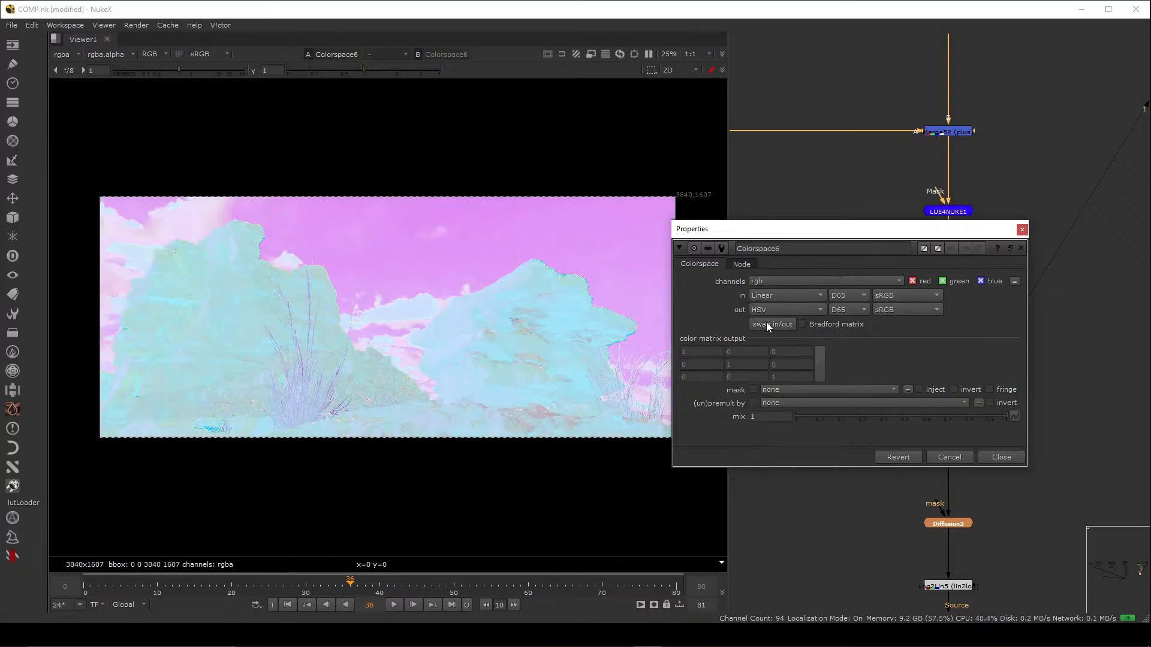
click(767, 323)
click(1013, 456)
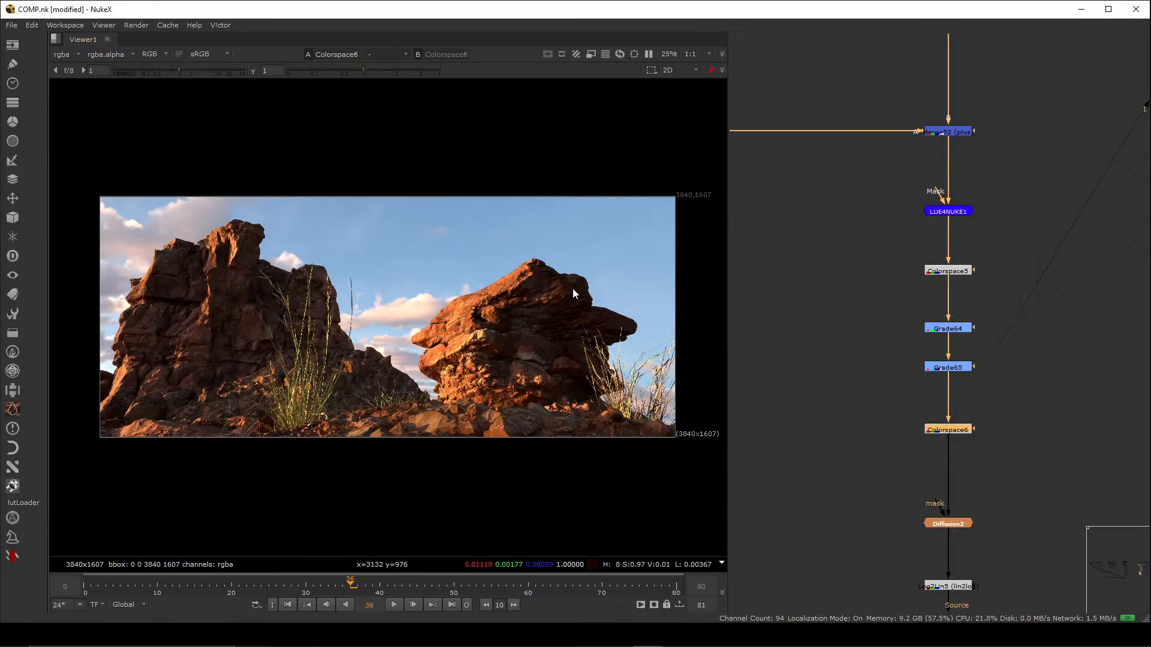
- Select Colorspace5, Grade64, Grade65 and Colorspace6 together and compare the image with these nodes disabled and enabled
drag(1017, 296, 795, 415)
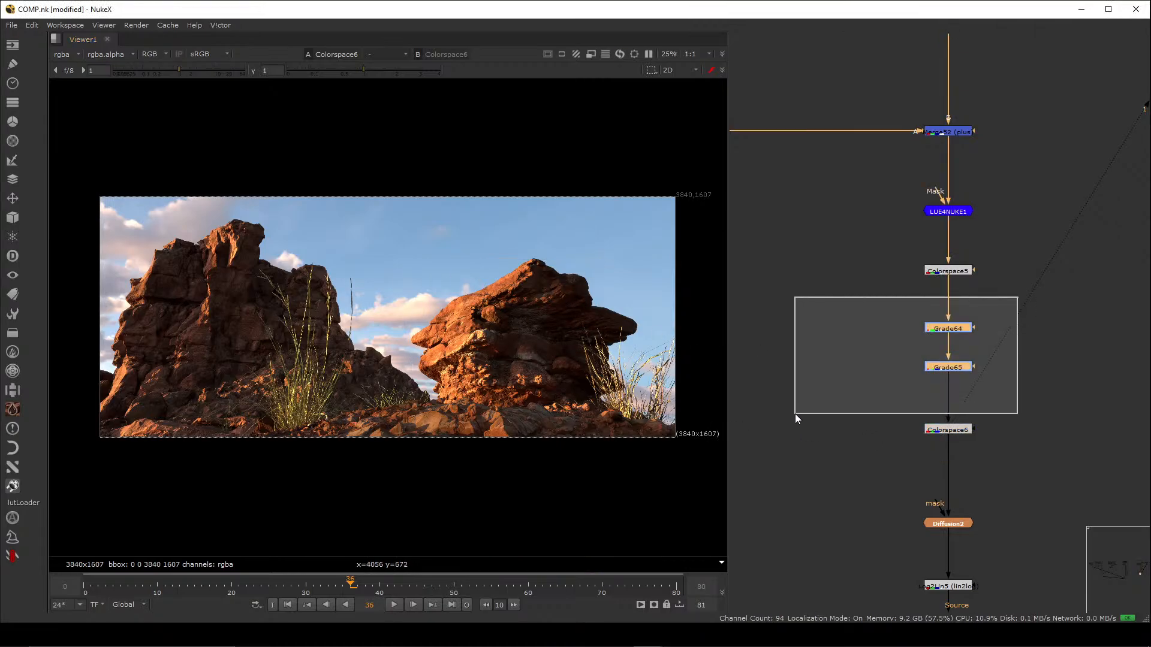
drag(938, 277, 940, 267)
click(937, 329)
drag(993, 313, 876, 392)
drag(901, 239, 990, 465)
key(d)
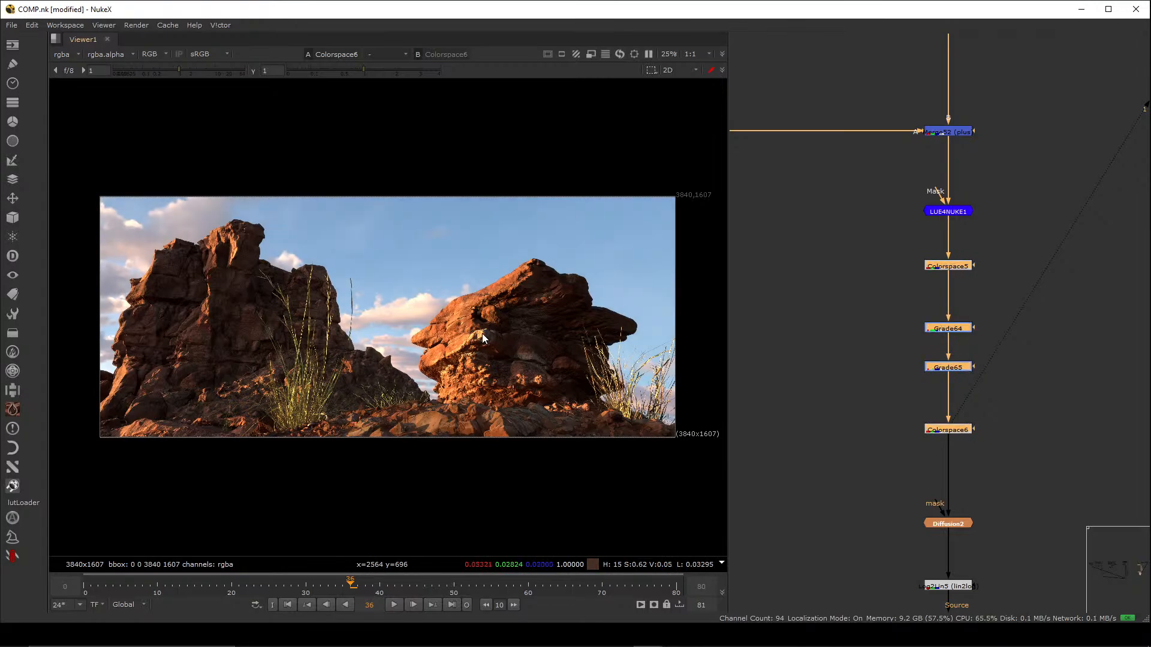
- Open the properties of Grade64 and check the in and out colour spaces of Colorspace5 alongside them
click(857, 344)
drag(943, 334, 947, 329)
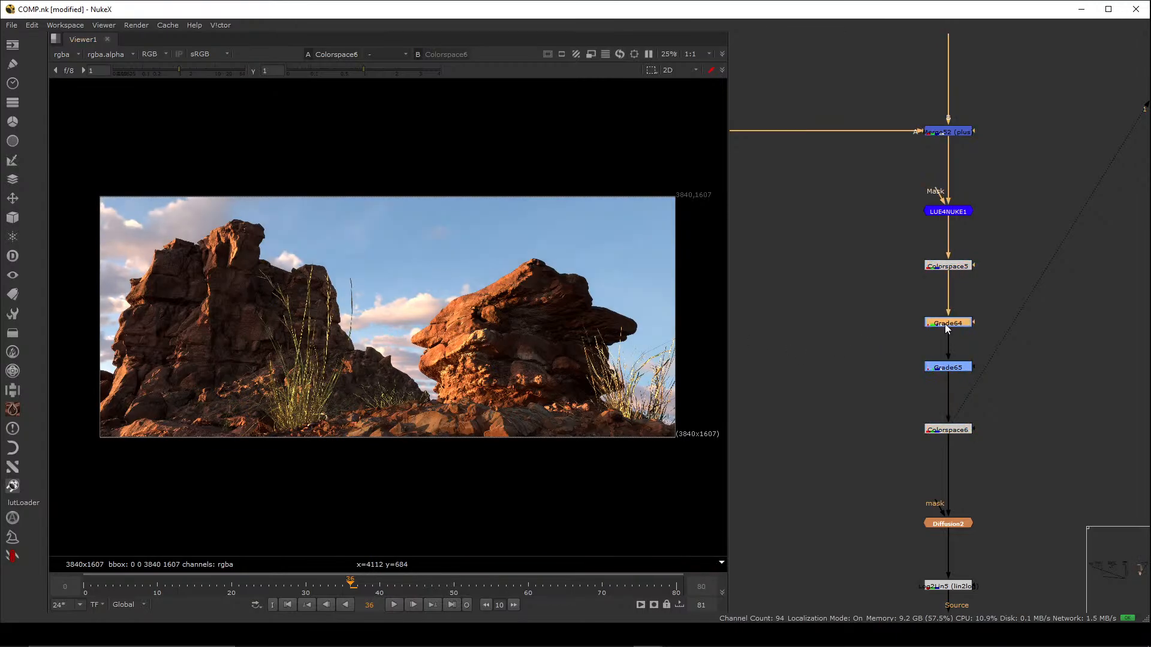
double_click(947, 328)
drag(762, 232, 659, 203)
double_click(948, 266)
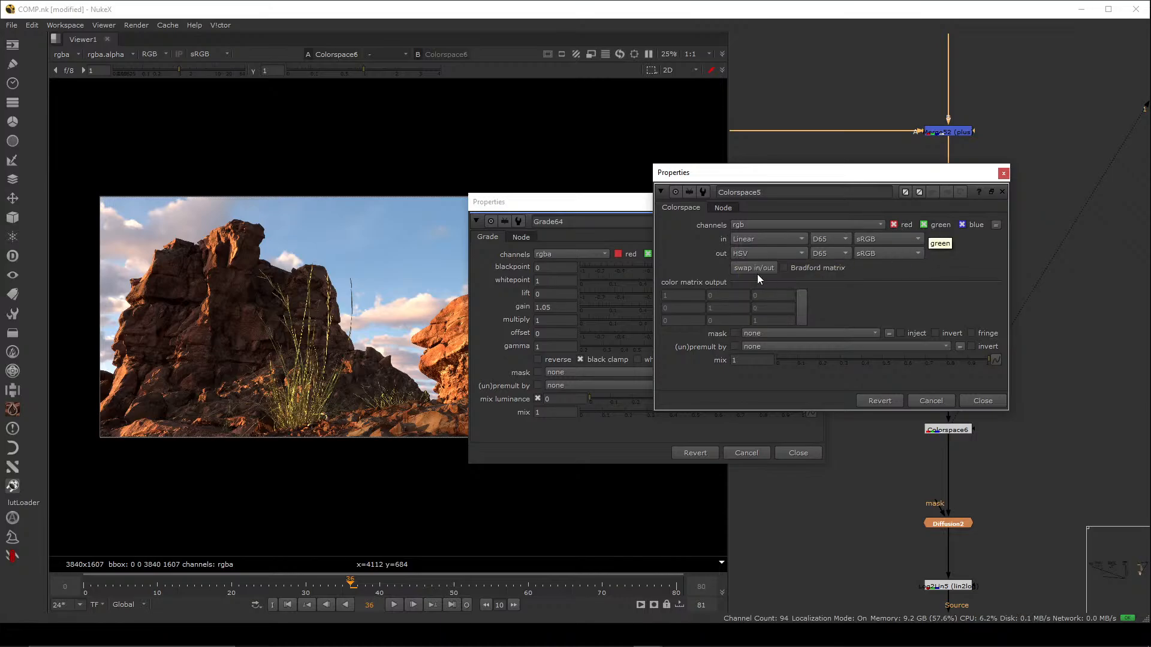
click(982, 401)
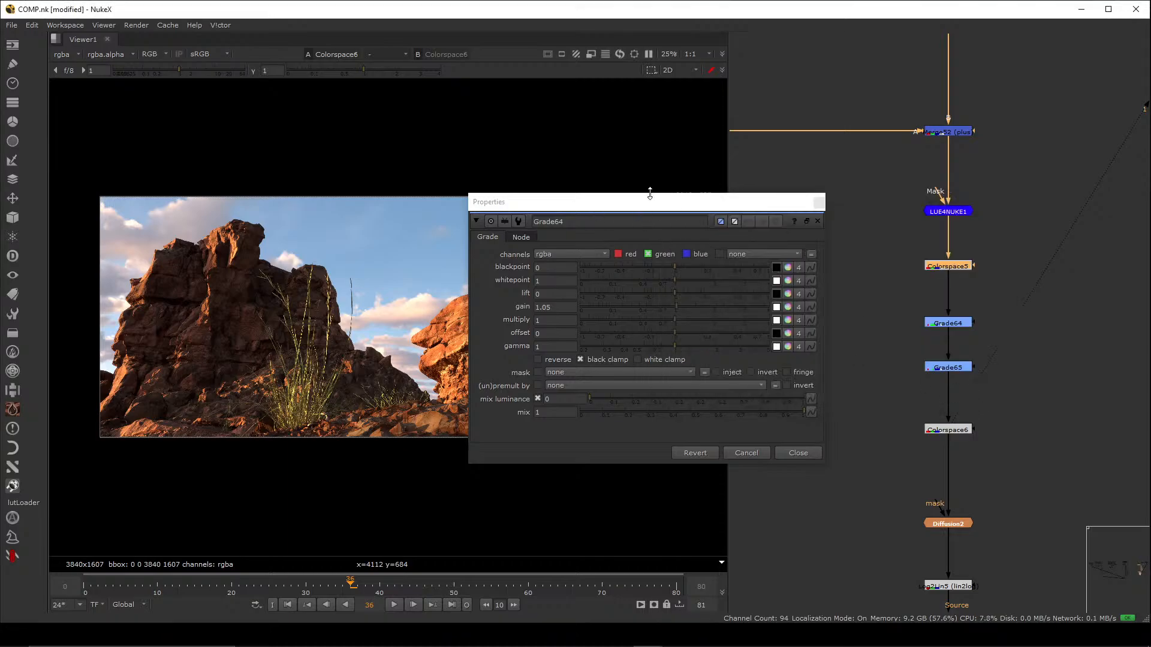
- Toggle the red, green and blue channels of Grade64 to show hue, saturation and value, returning red and blue to off
drag(654, 205, 763, 177)
click(668, 219)
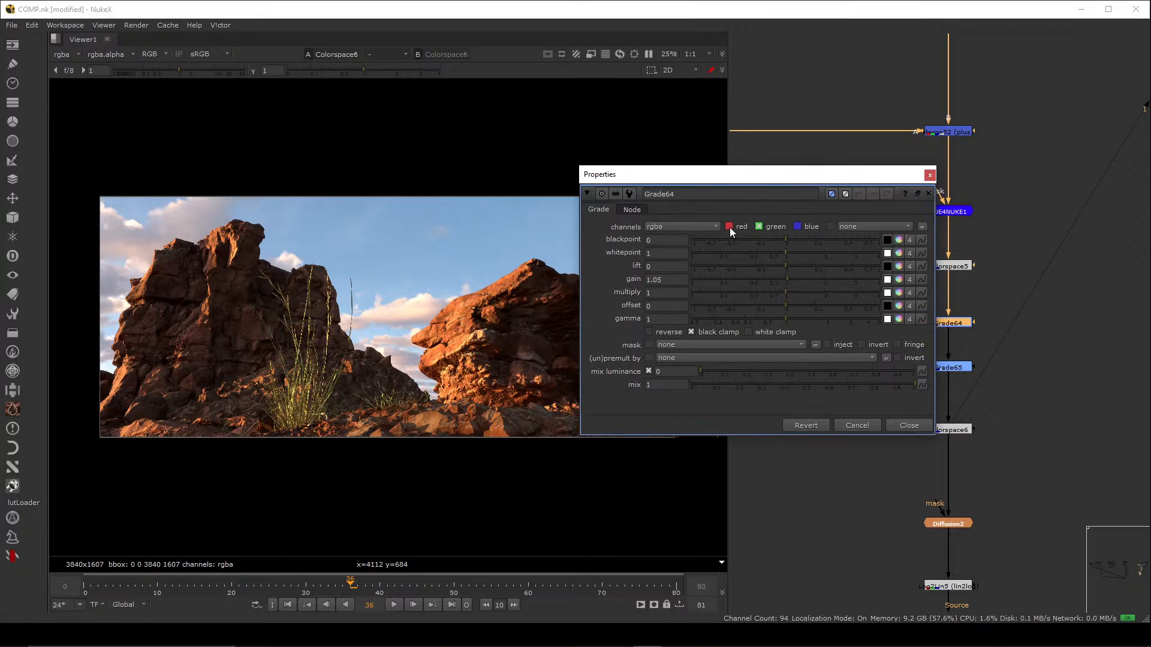
click(758, 226)
click(731, 229)
click(732, 229)
click(798, 227)
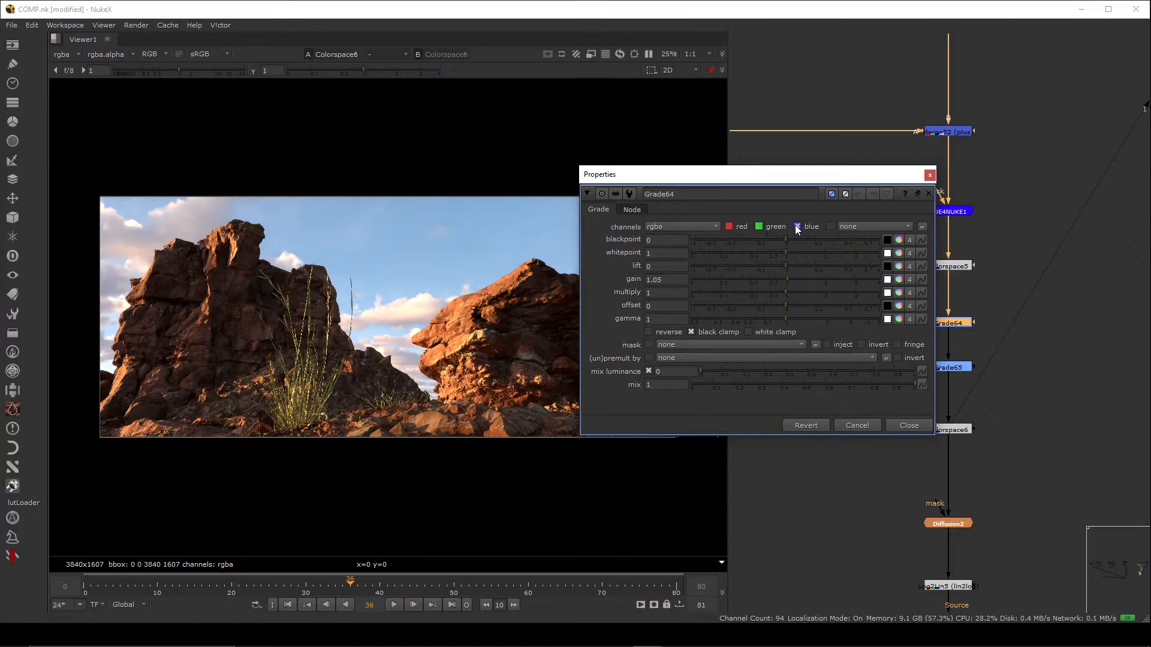
click(797, 227)
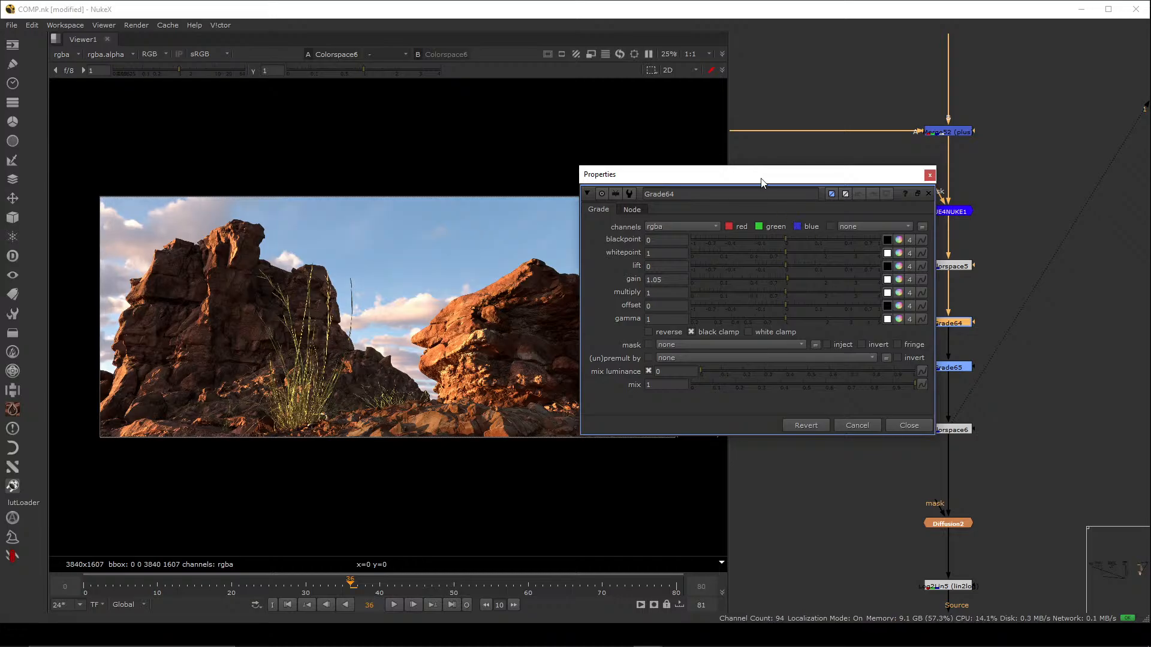
- Try Grade64 gains of 2 and 1.62 on the green channel and discard the change
drag(759, 175, 763, 147)
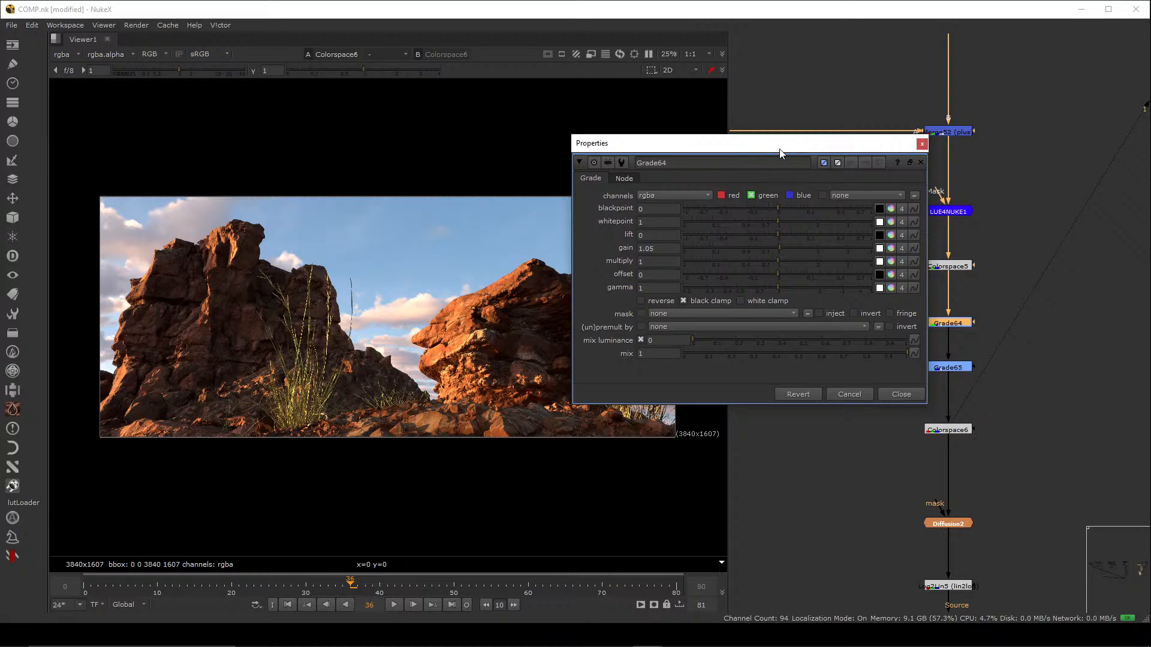
drag(780, 247, 818, 247)
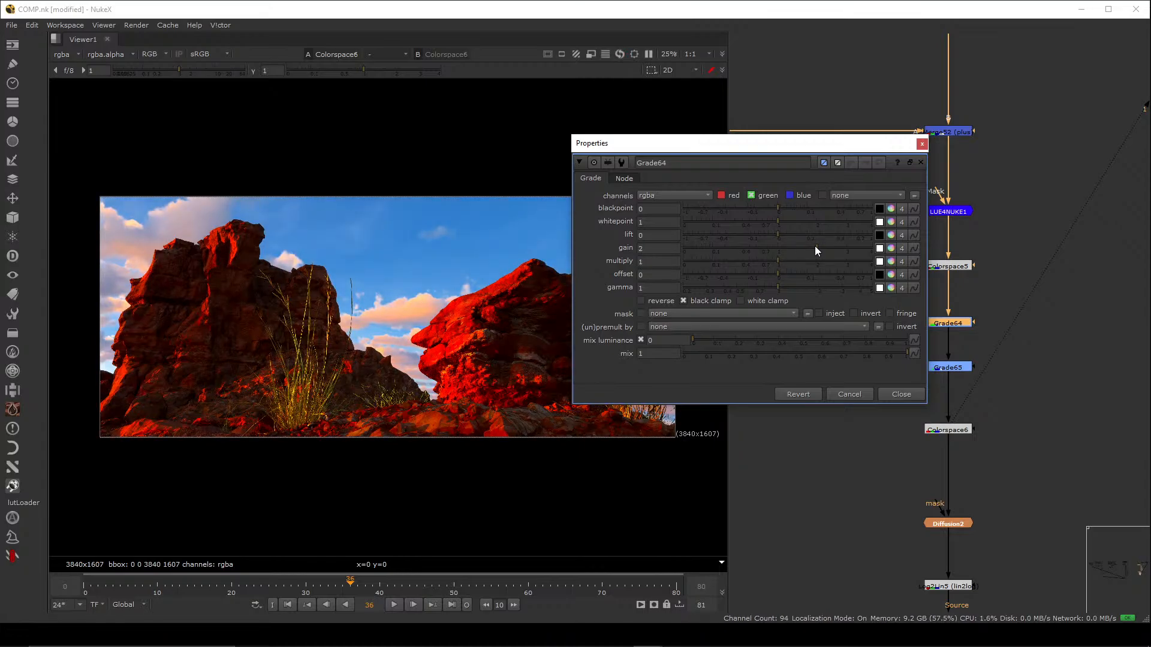
drag(816, 250, 803, 258)
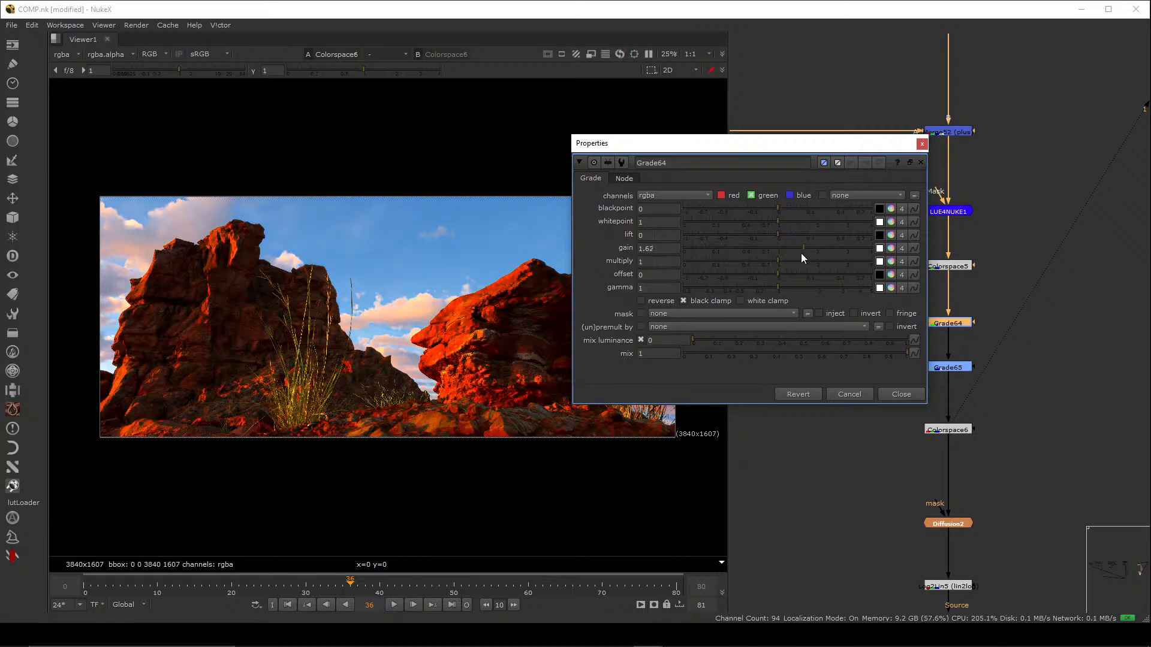
click(850, 394)
click(871, 427)
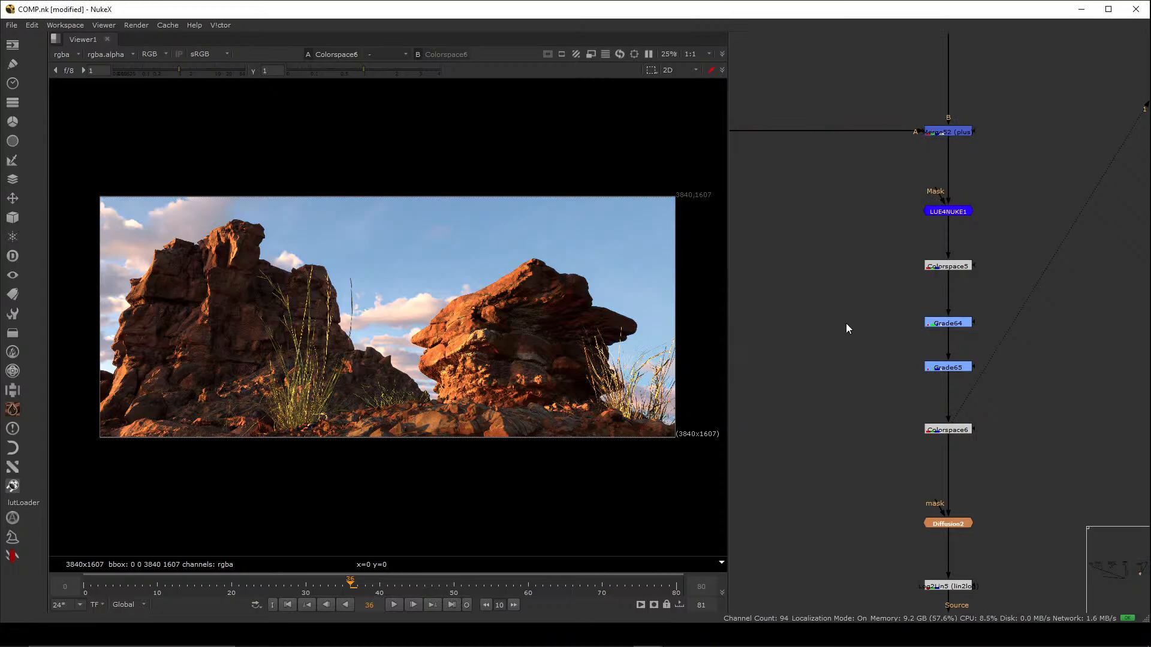
- Add a Grade node beside the main node stream and connect its input to LUE4NUKE1
key(g)
drag(843, 318, 948, 212)
drag(856, 334, 854, 291)
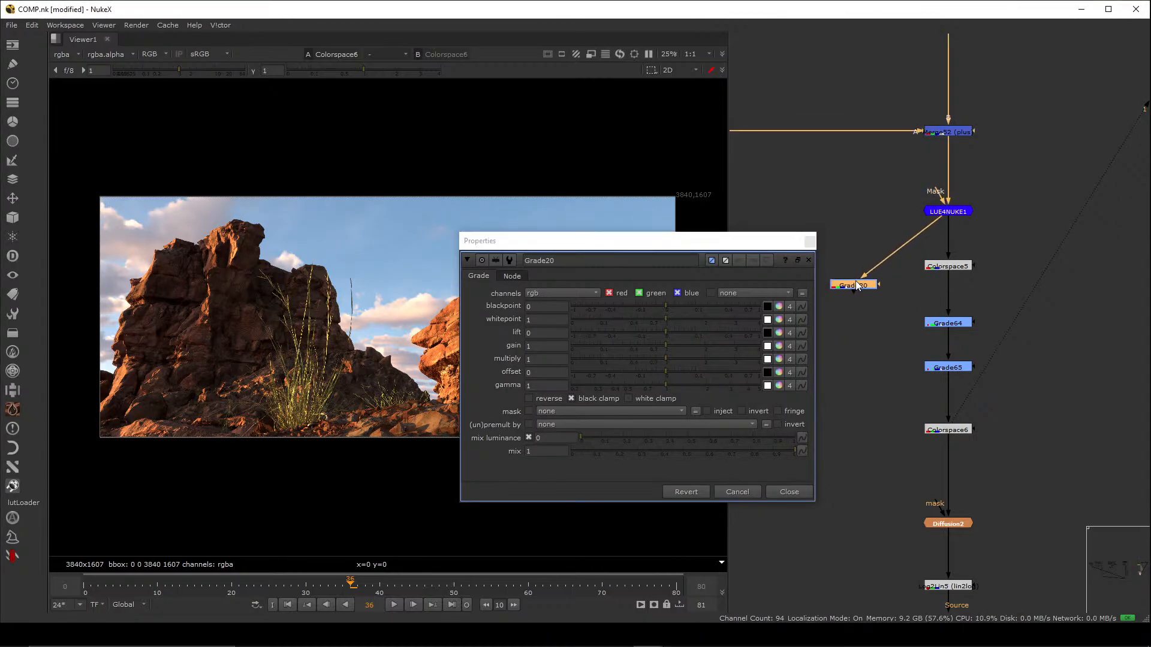
drag(664, 247, 891, 94)
- Display the new Grade's output, try a gamma of 0.26, set it to 0.42 and examine the rock highlights
drag(891, 232, 817, 233)
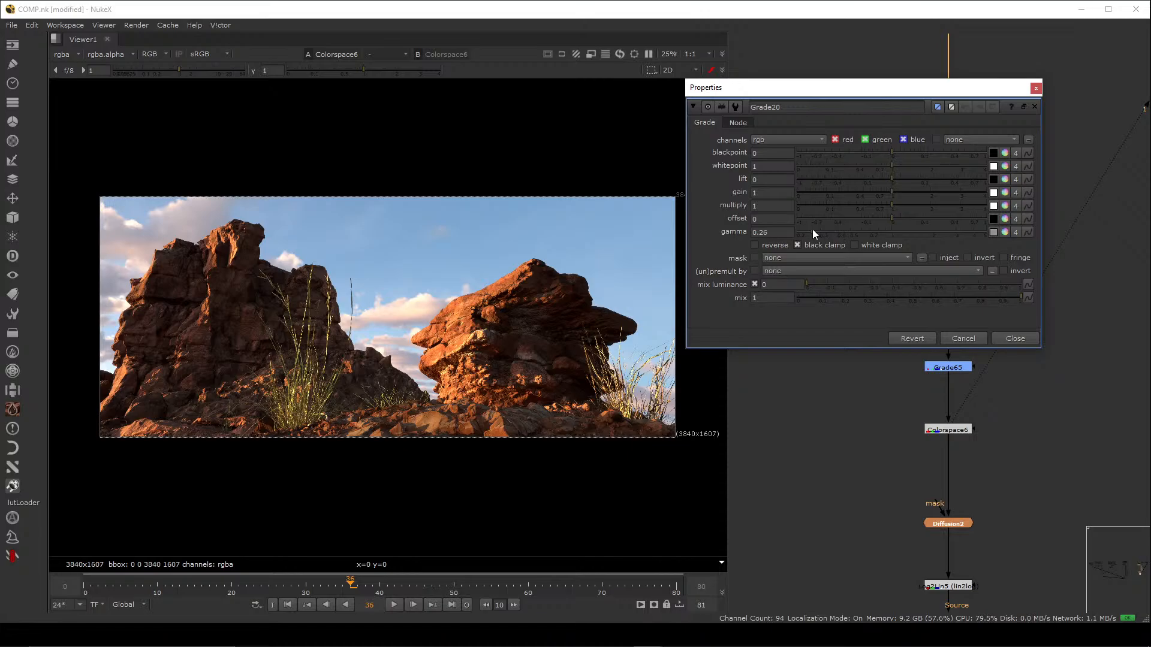
drag(912, 92, 835, 107)
key(1)
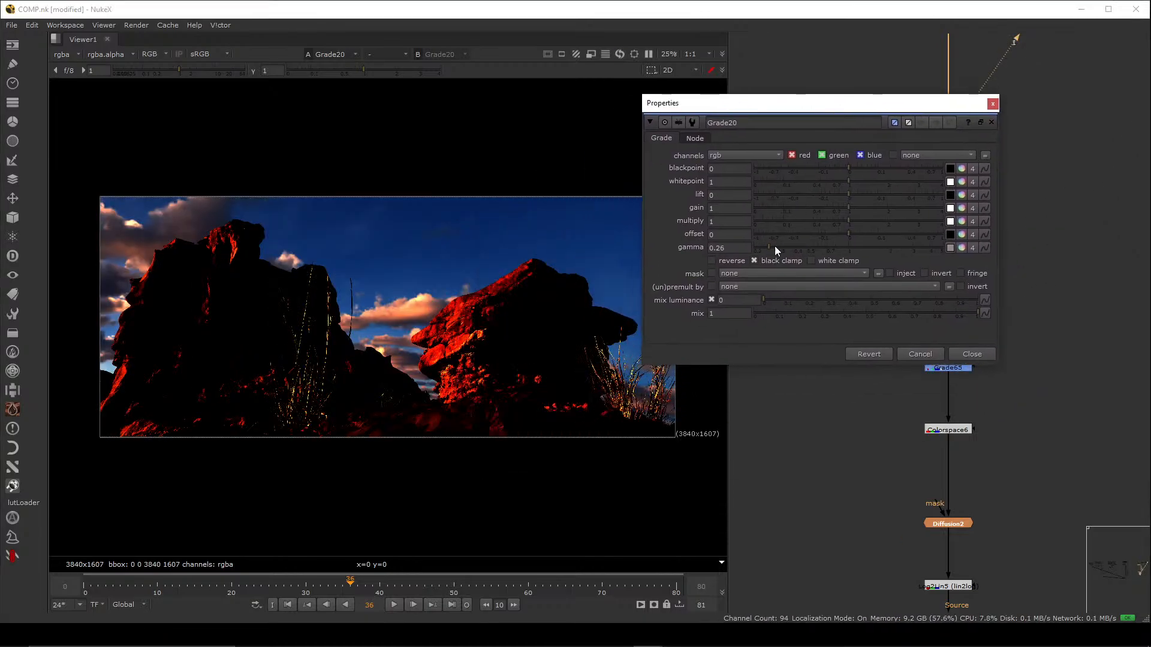
drag(771, 247, 797, 246)
drag(787, 108, 768, 72)
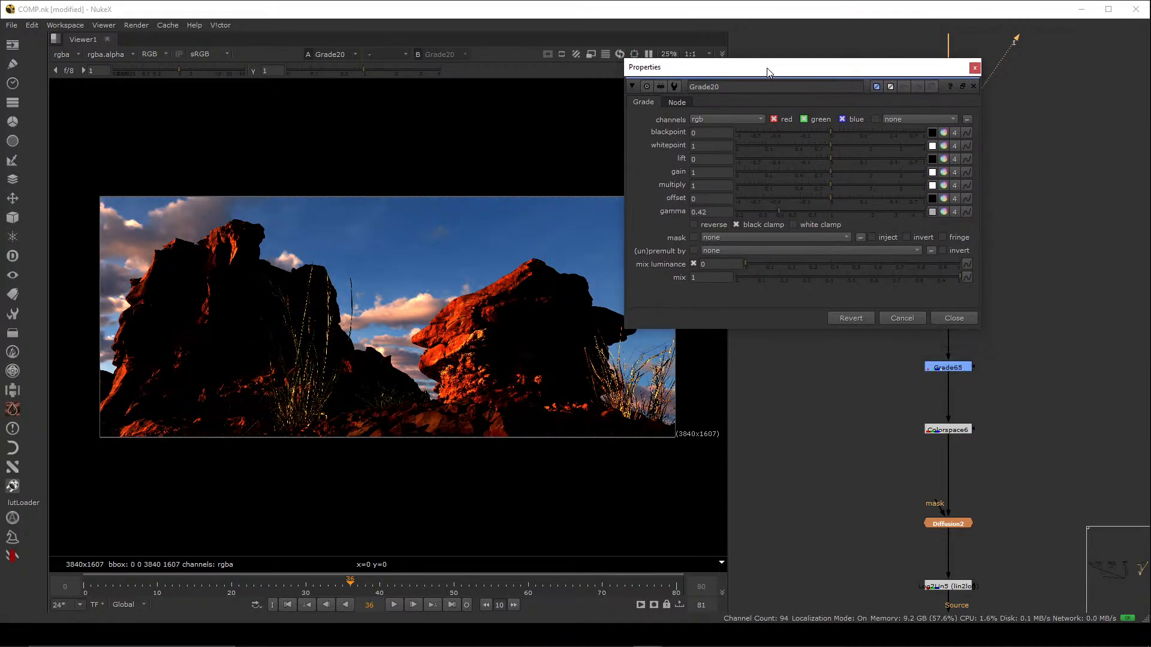
click(454, 313)
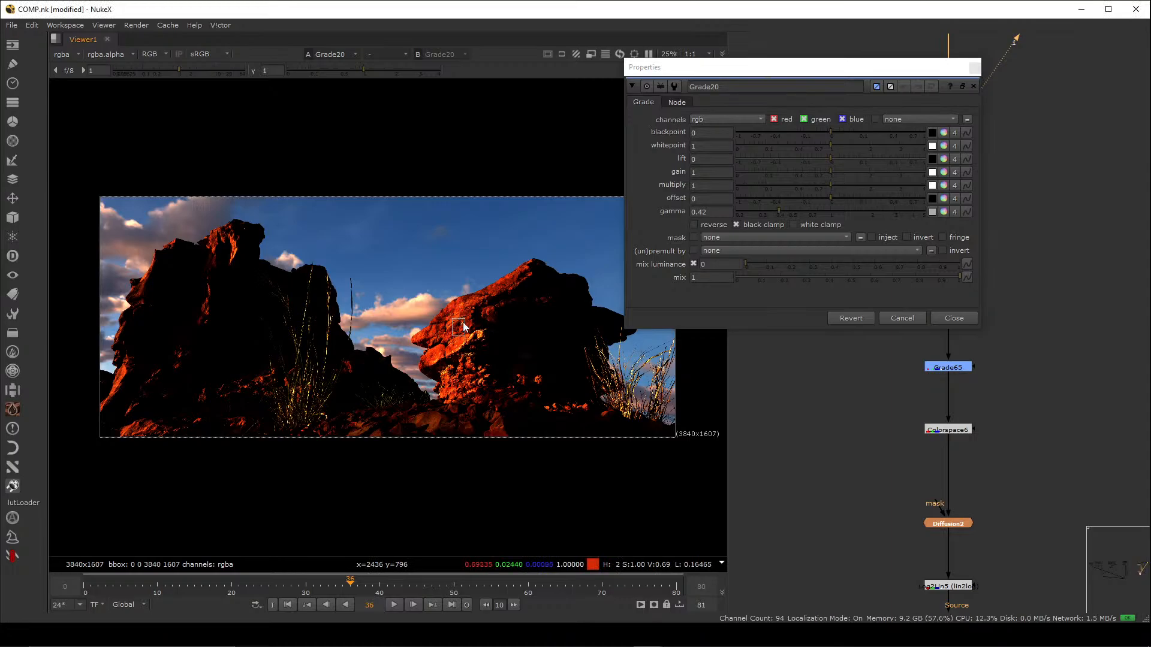
drag(475, 301, 448, 331)
- Lower the gamma of the side-branch Grade to 0.385
drag(806, 70, 701, 178)
scroll(844, 130, down, 4)
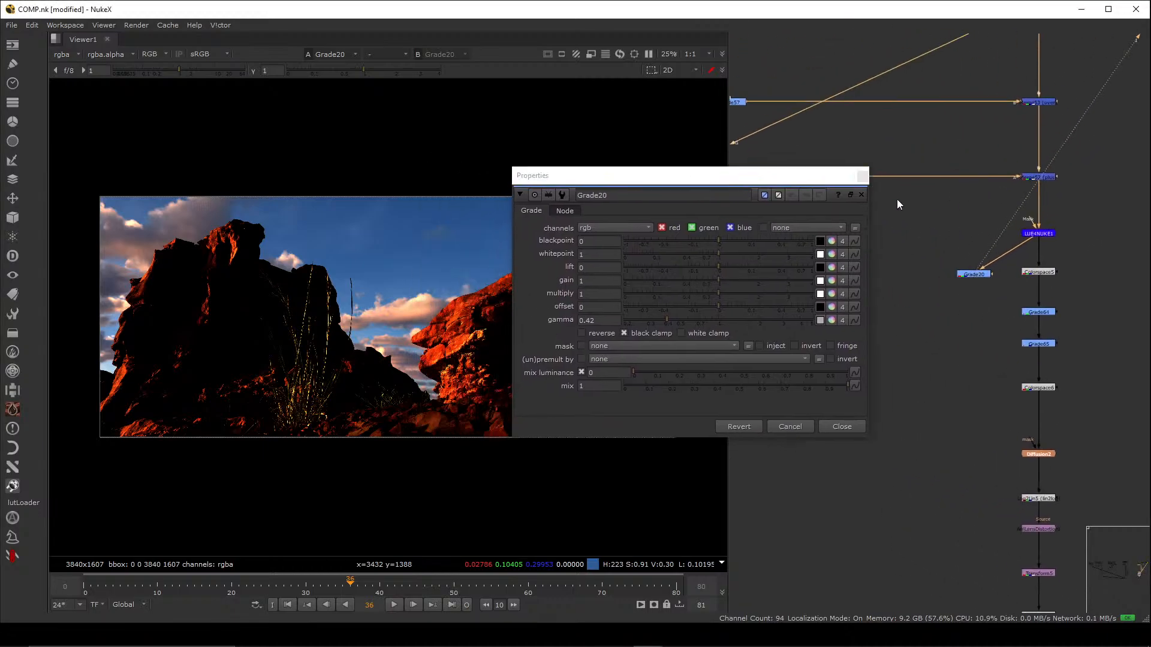
drag(805, 181, 876, 109)
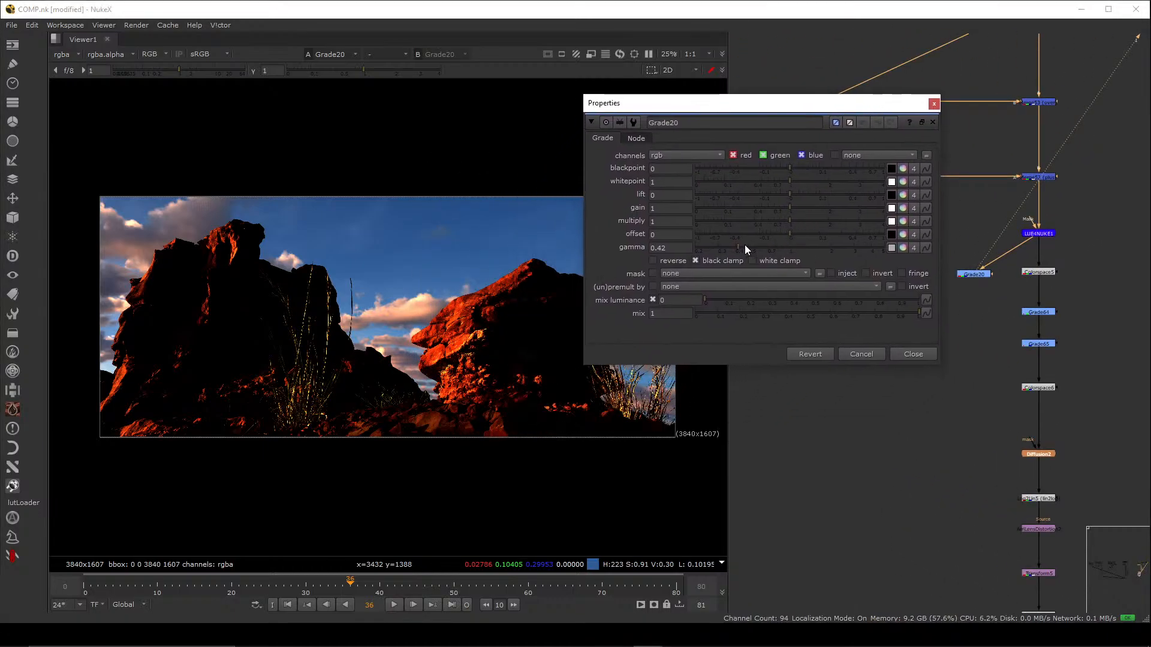
drag(740, 246, 732, 250)
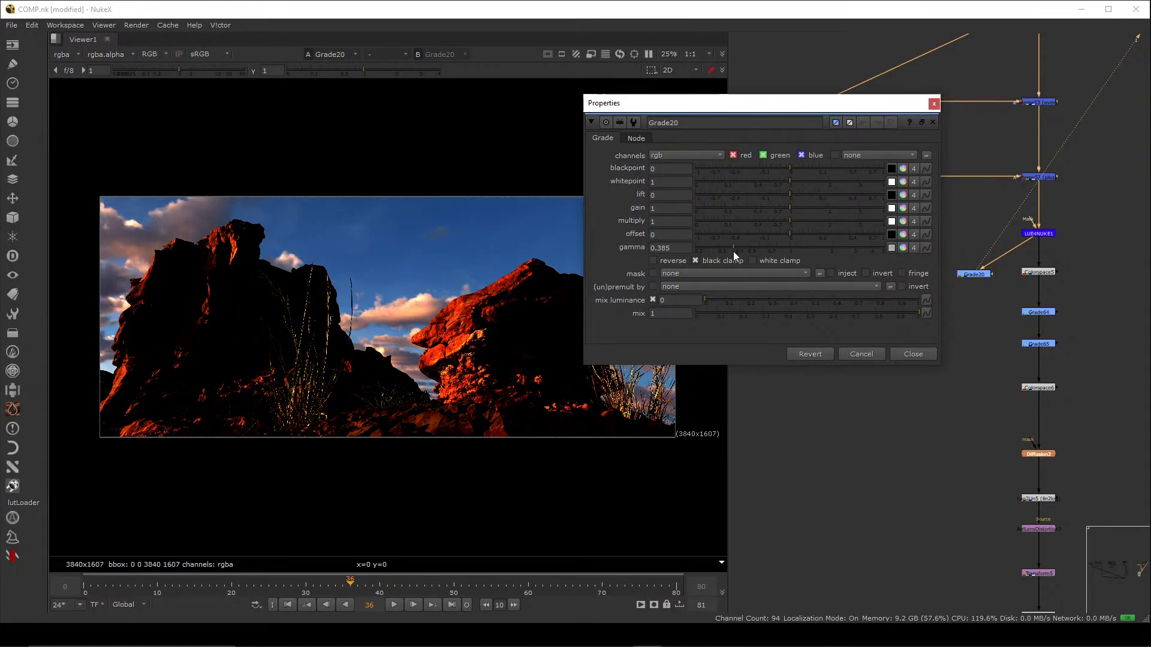
- Open the Grade64 properties and display its HSV output, followed by the converted output of Colorspace6
scroll(1033, 305, up, 3)
click(1044, 311)
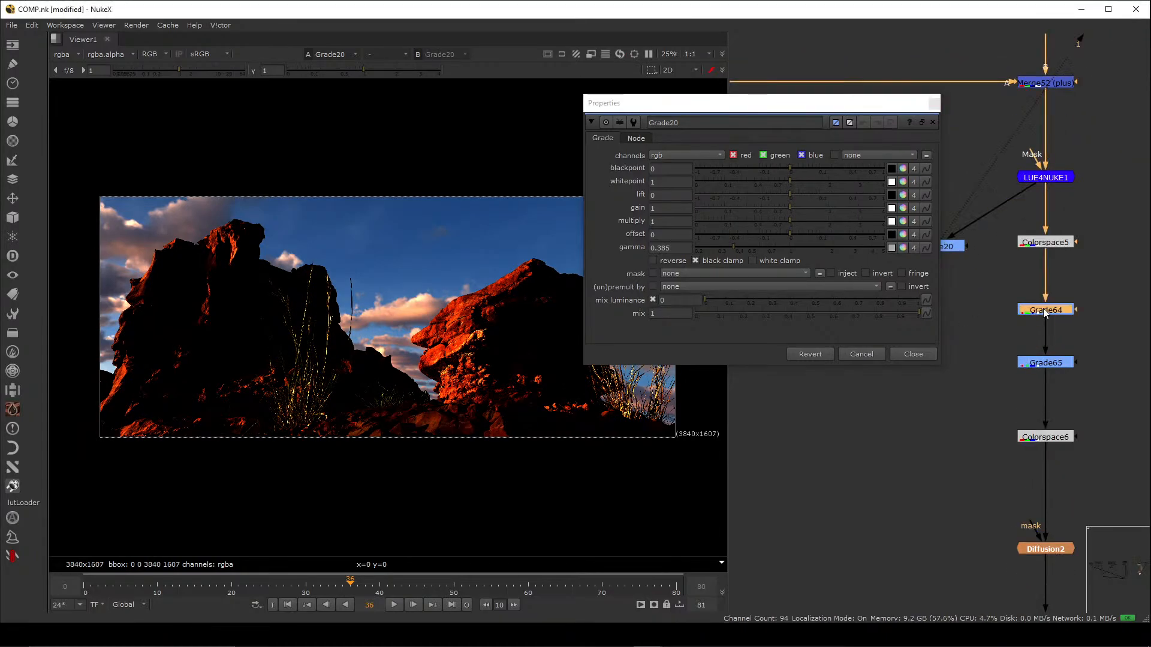
double_click(1044, 311)
key(1)
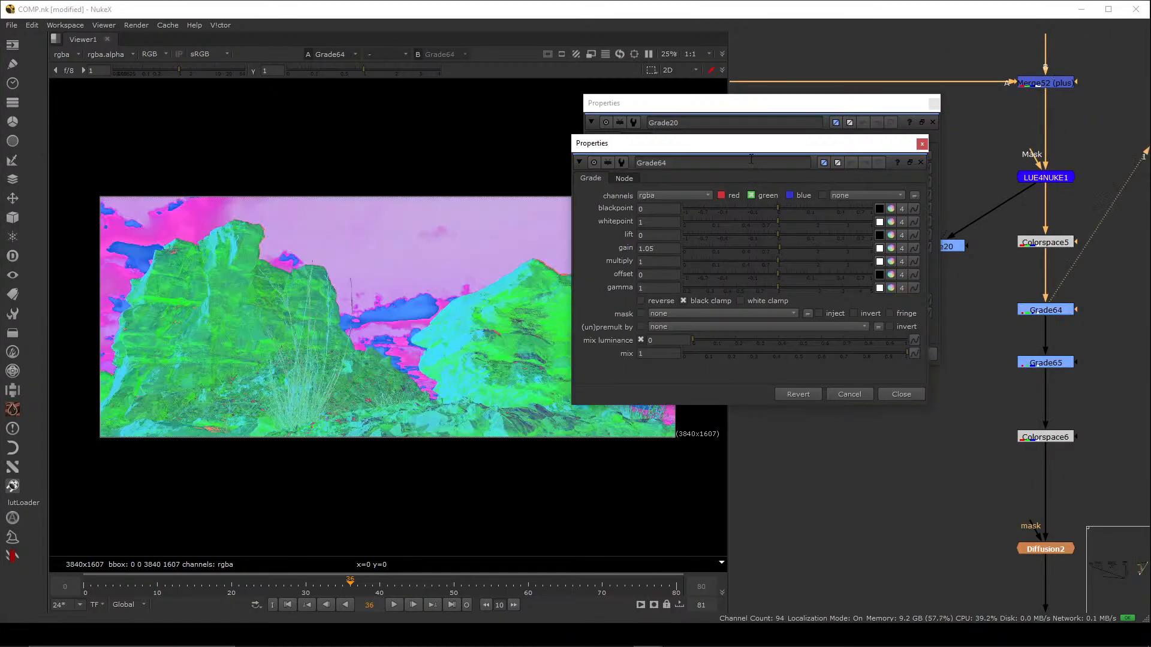
click(1044, 438)
key(1)
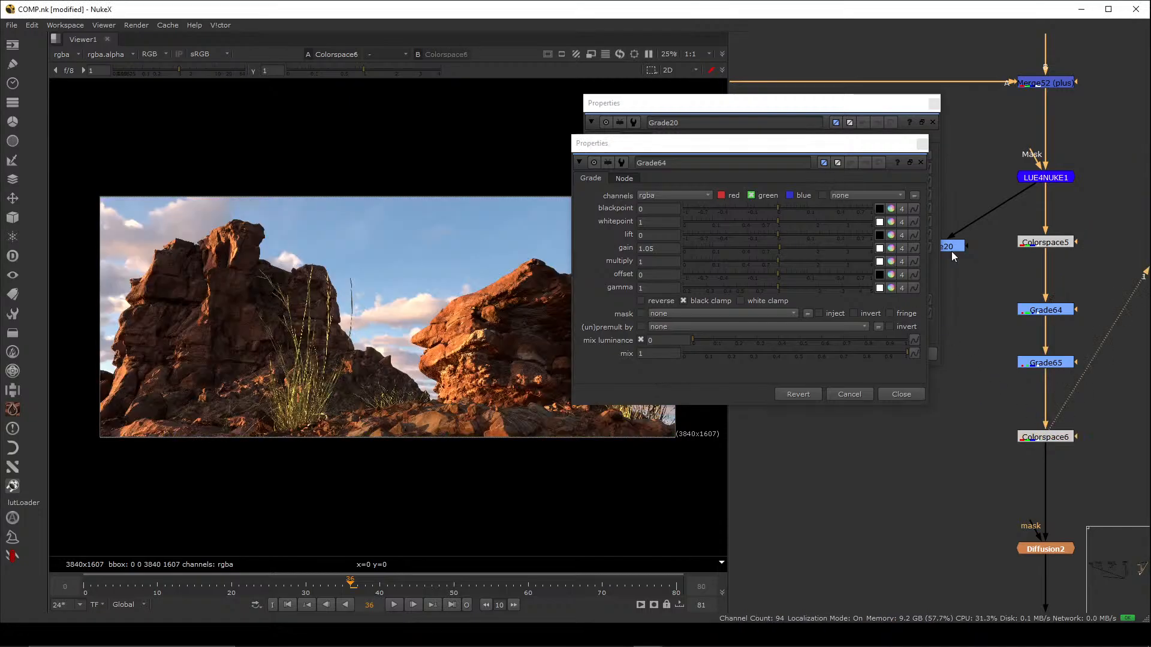
- Try a Grade64 gain of 0.34, raise it to 3.05, examine the rock and close both Grade property windows
drag(774, 148, 842, 125)
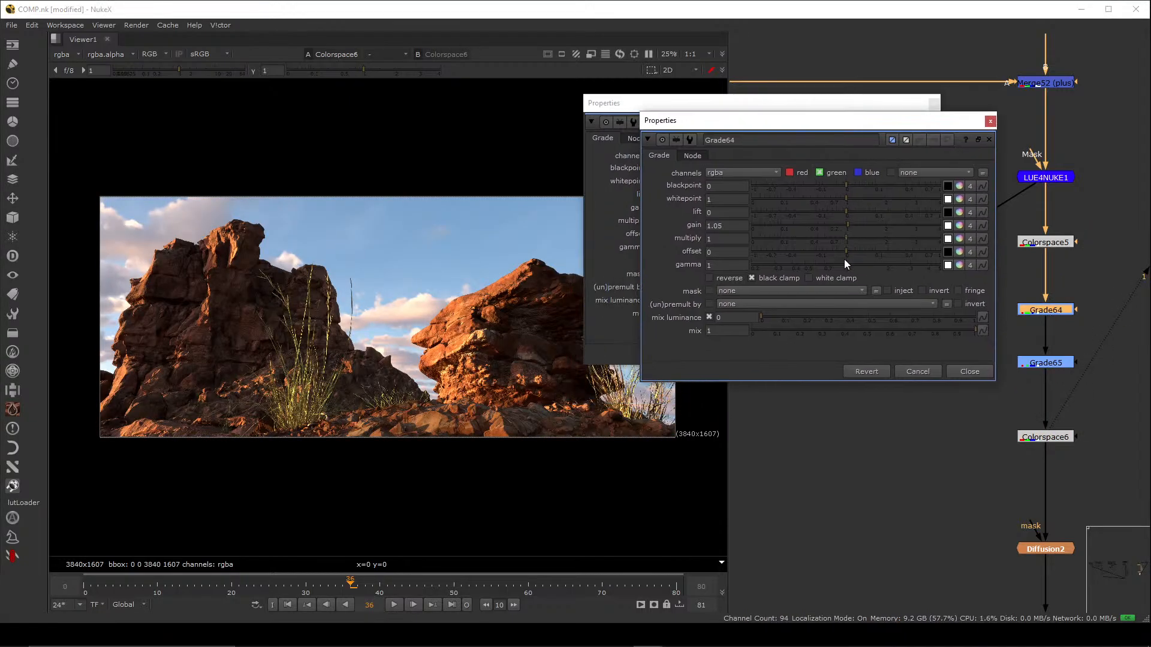
drag(848, 224, 811, 228)
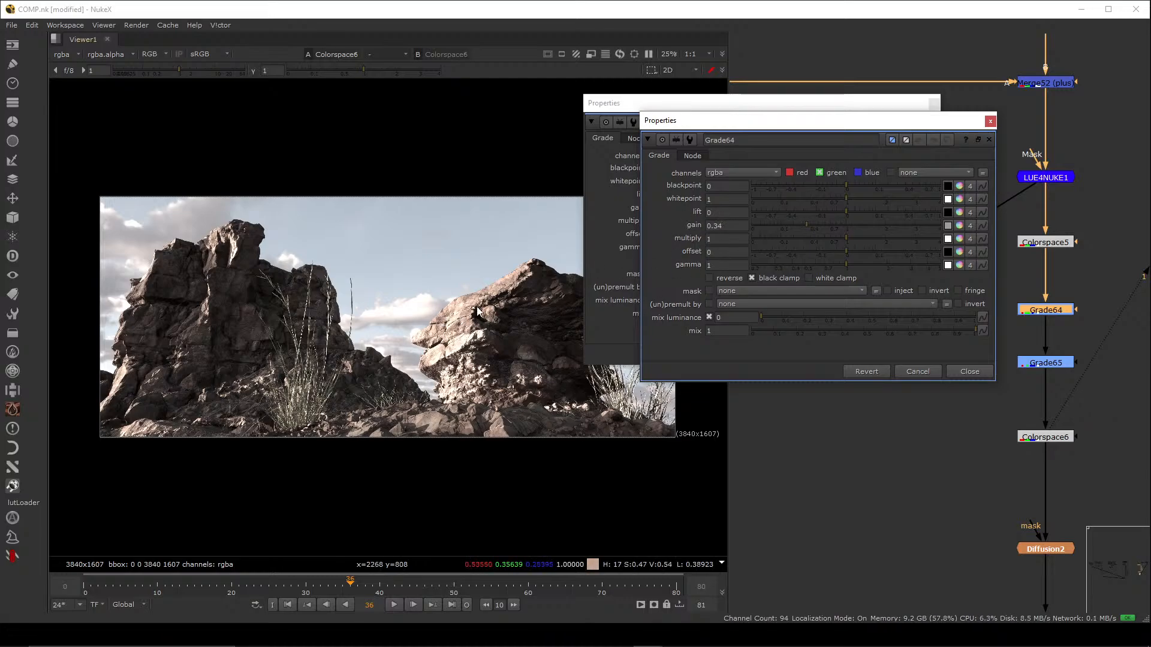
drag(807, 226, 916, 230)
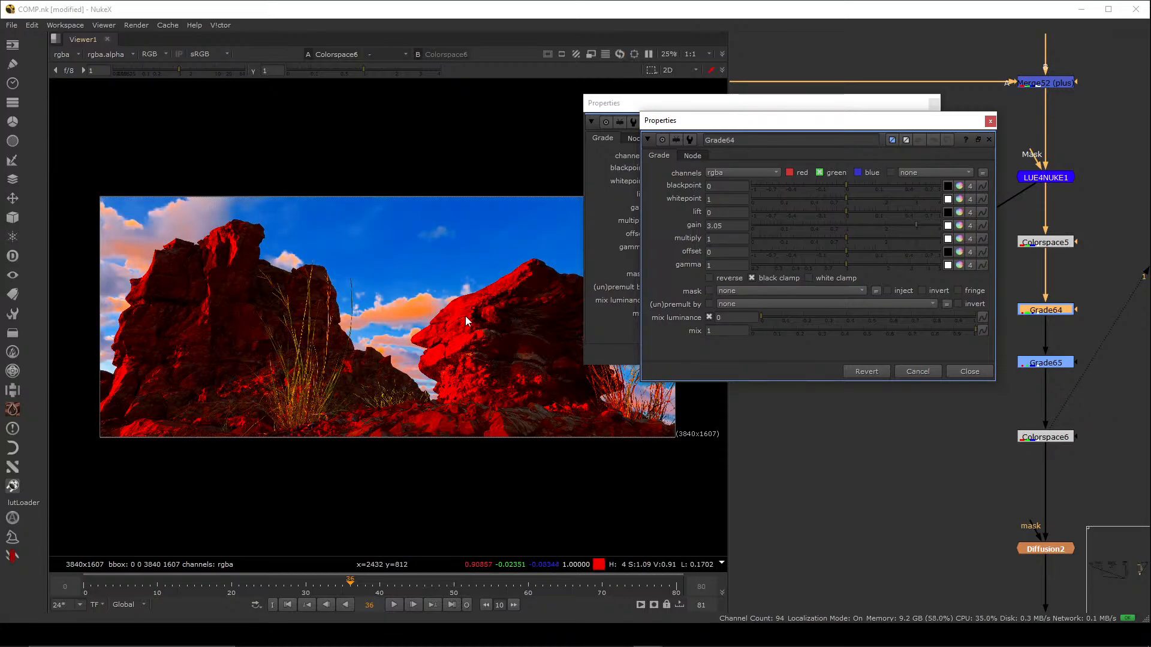
drag(491, 225, 451, 301)
click(961, 373)
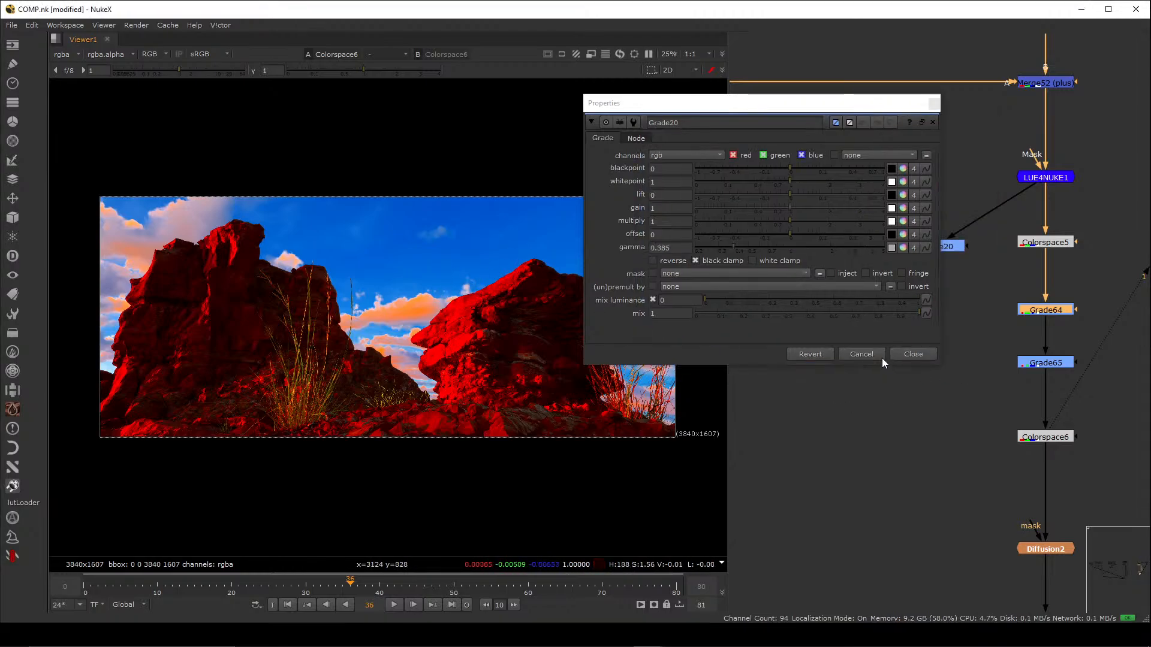
click(907, 357)
drag(868, 201, 963, 301)
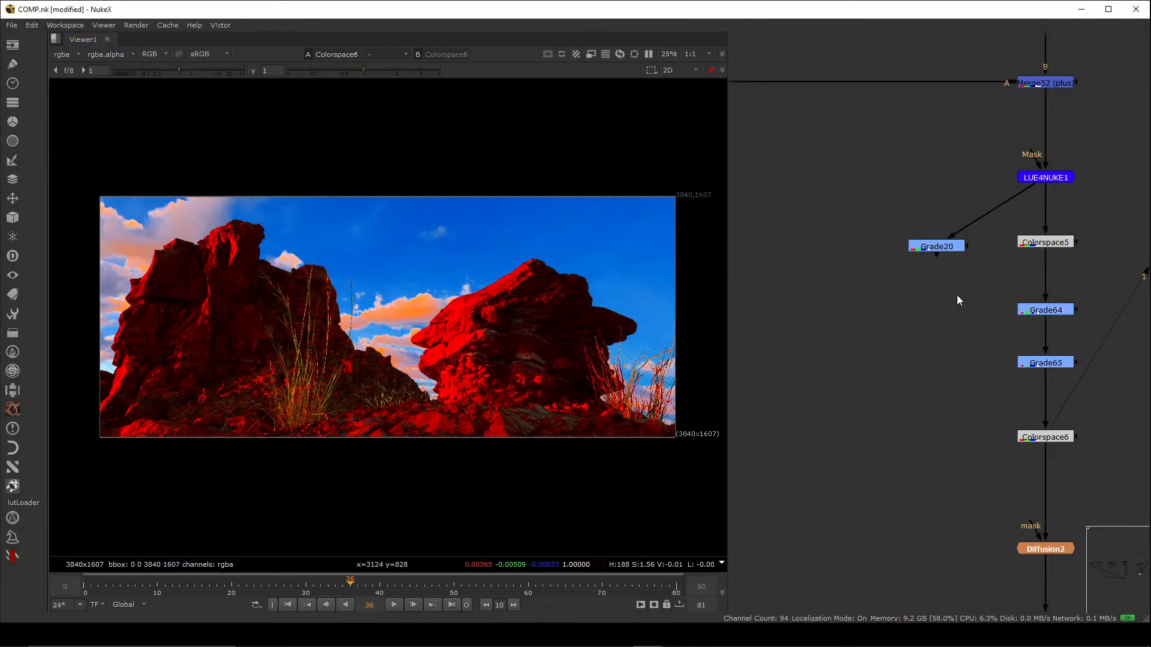
- Connect Grade20 to the viewer's second input and compare its output with Colorspace6
click(931, 250)
key(2)
key(1)
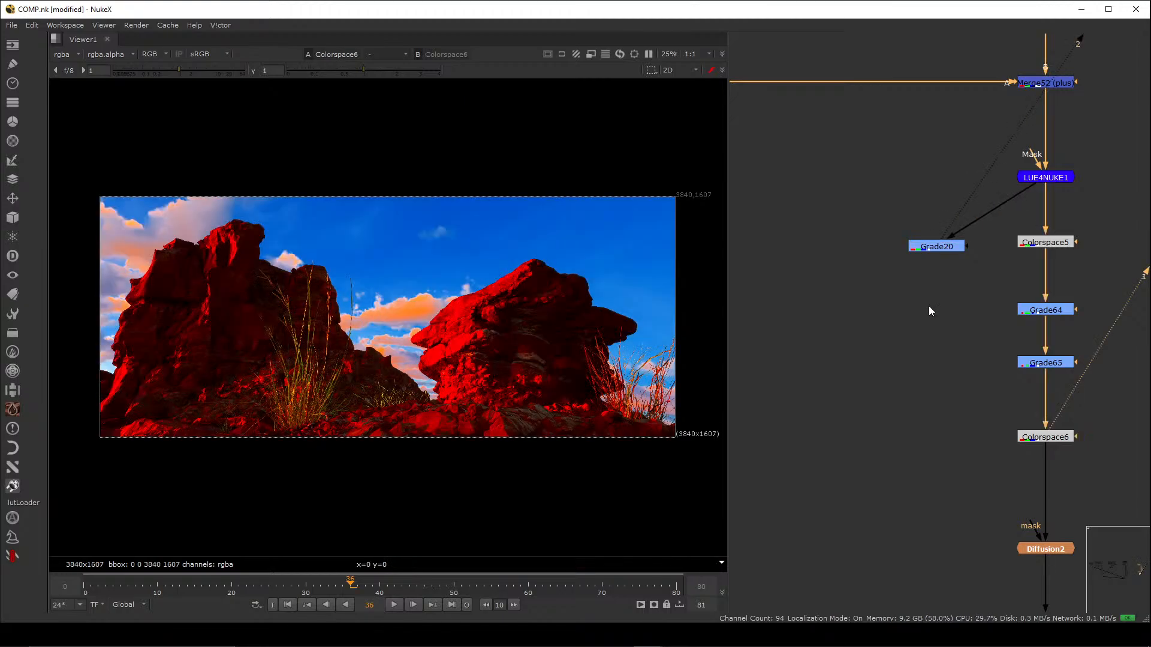
key(2)
key(1)
key(2)
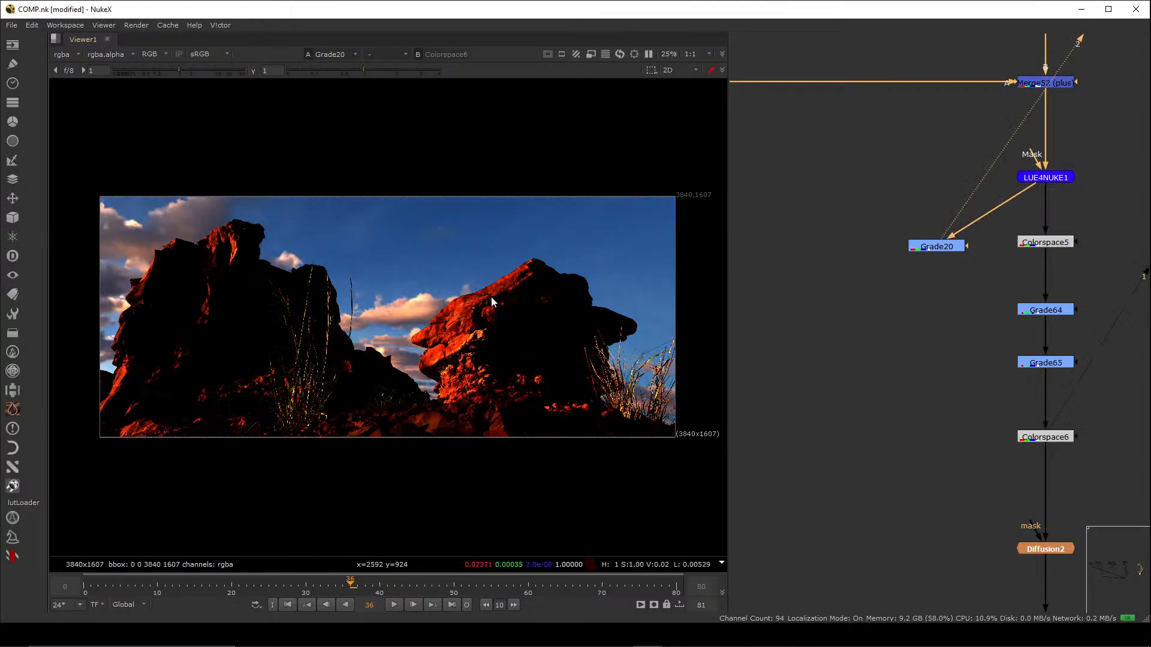
- Check the Grade20 properties, close them, and sample an area of the rock in the Colorspace6 output
double_click(934, 247)
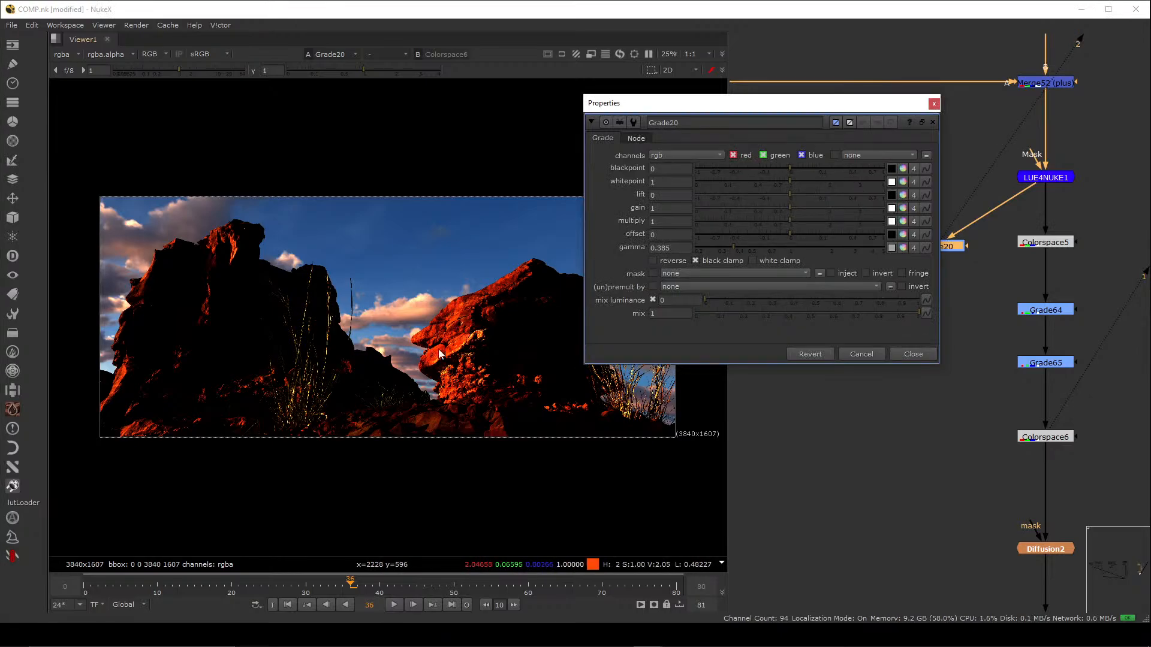
click(915, 354)
key(1)
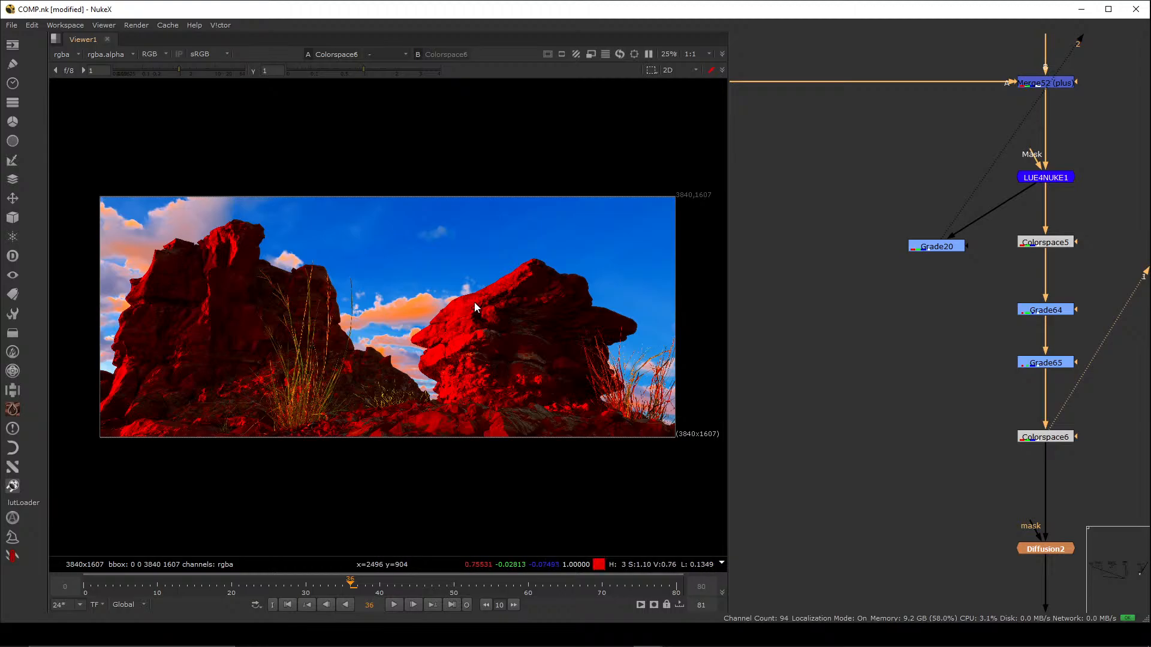
ctrl+shift+drag(510, 253, 468, 294)
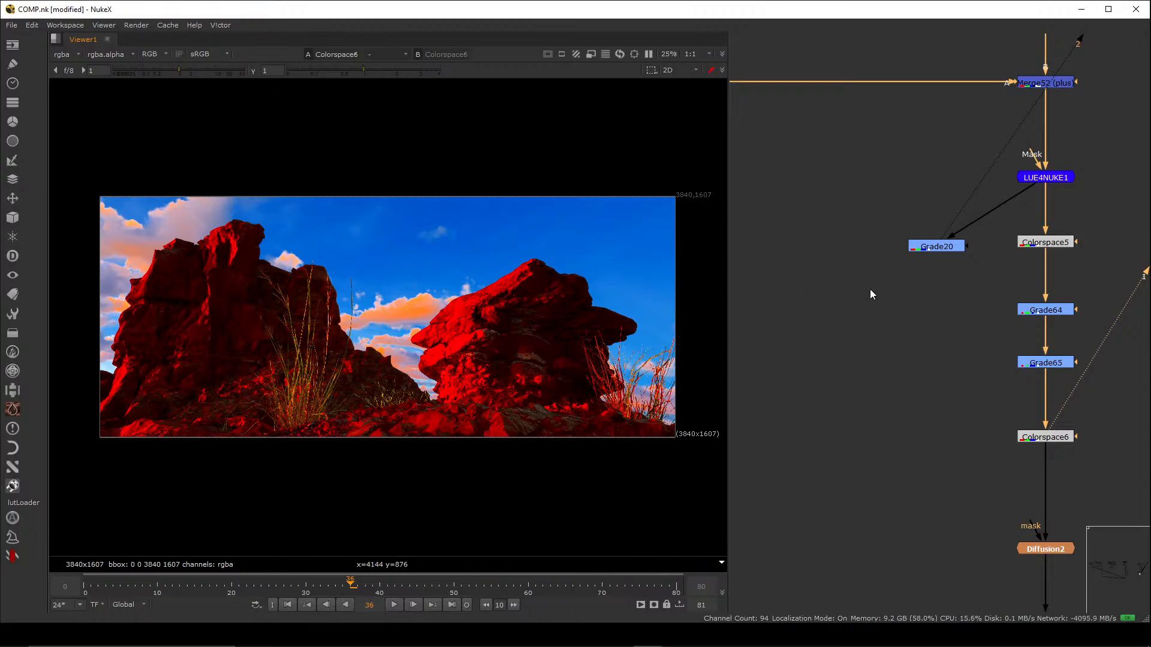
- Switch the viewer repeatedly between Grade20 and Colorspace6 to compare the rock's contrast and saturation
key(1)
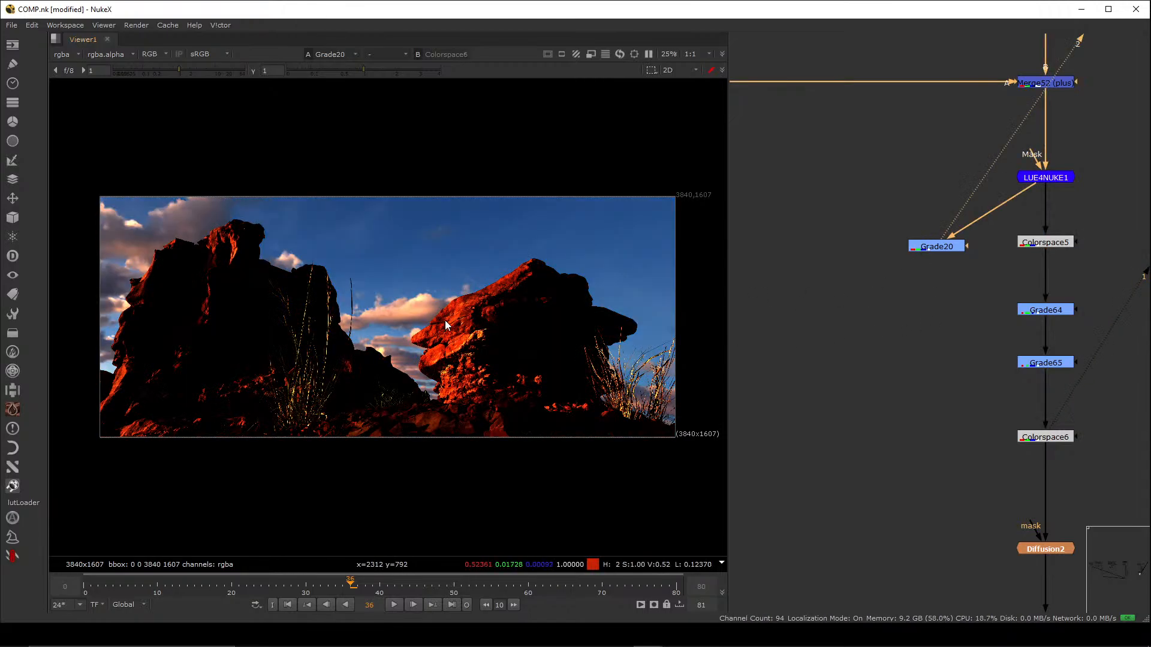
key(1)
key(1)
key(1)
key(1)
key(1)
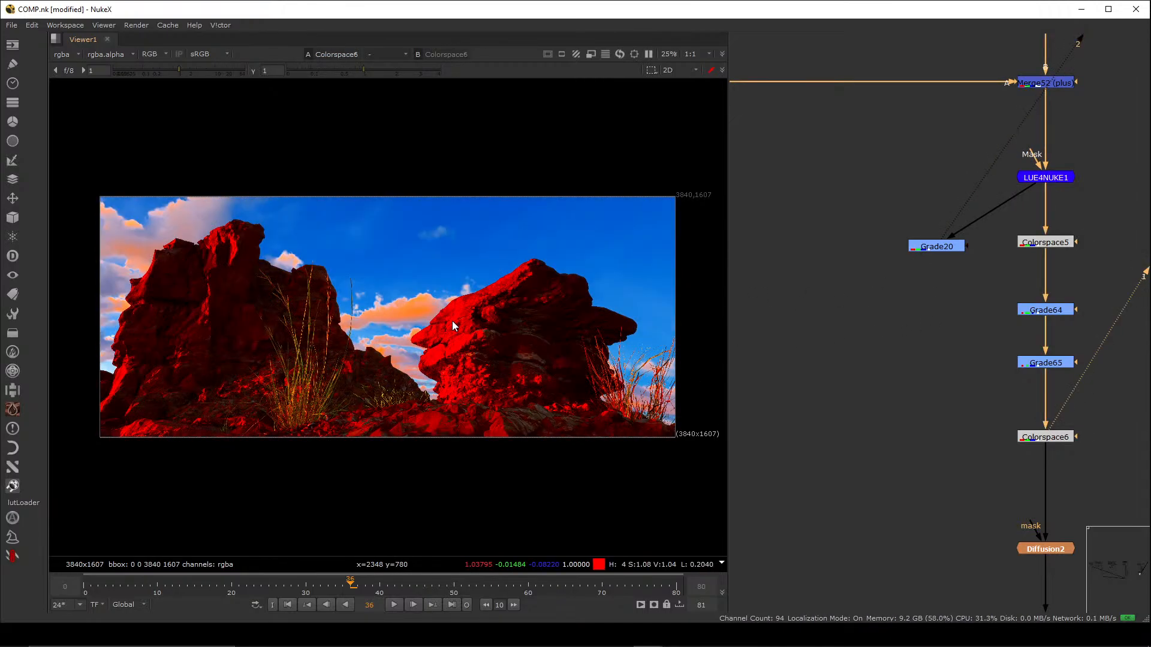
key(1)
key(1)
key(1)
key(1)
key(1)
key(1)
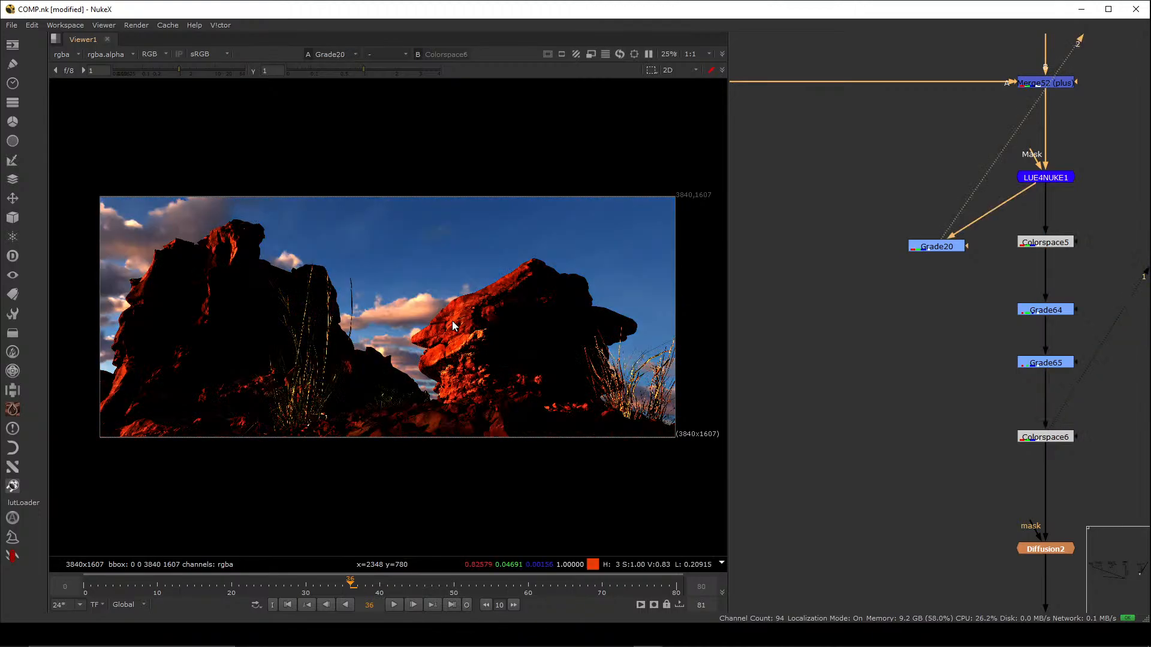
key(1)
- Delete the Grade20 node from the branch beside the main stream
middle_drag(930, 354, 858, 323)
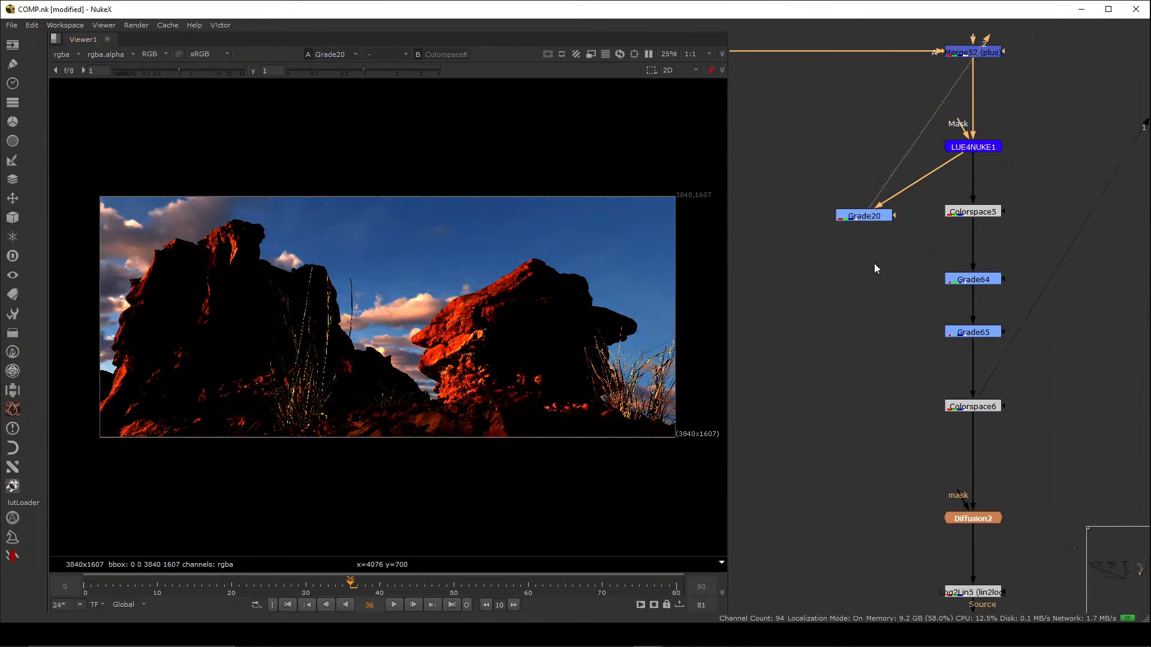
click(876, 217)
key(Delete)
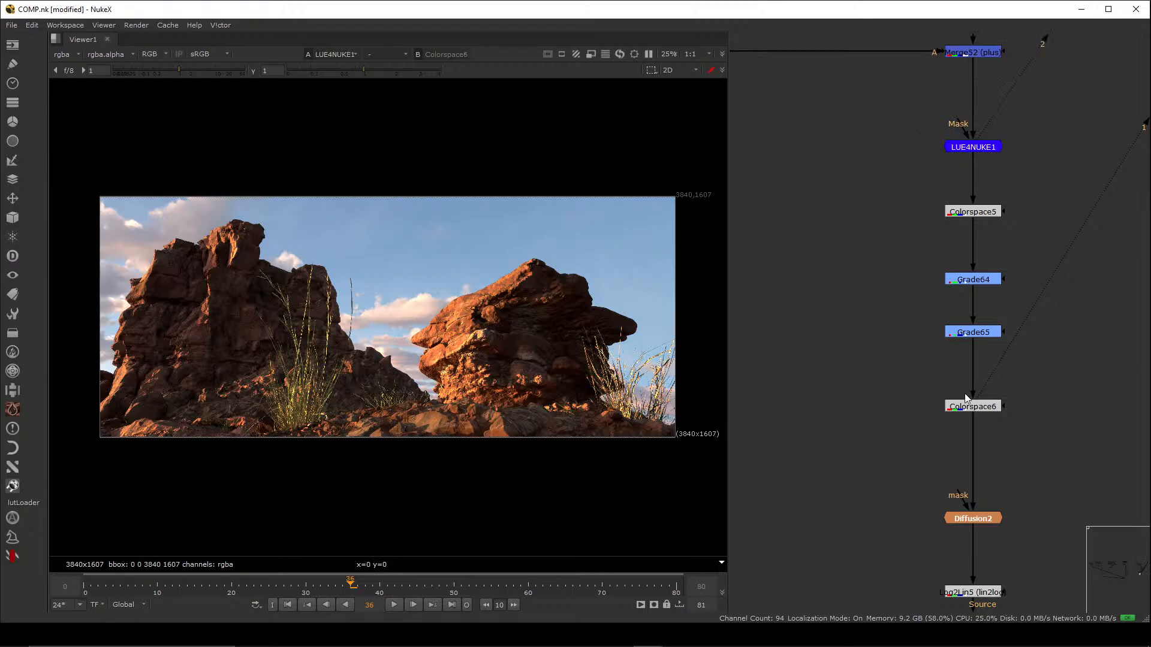
- Set the Grade64 gain to 1 and check the gain of Grade65
double_click(960, 286)
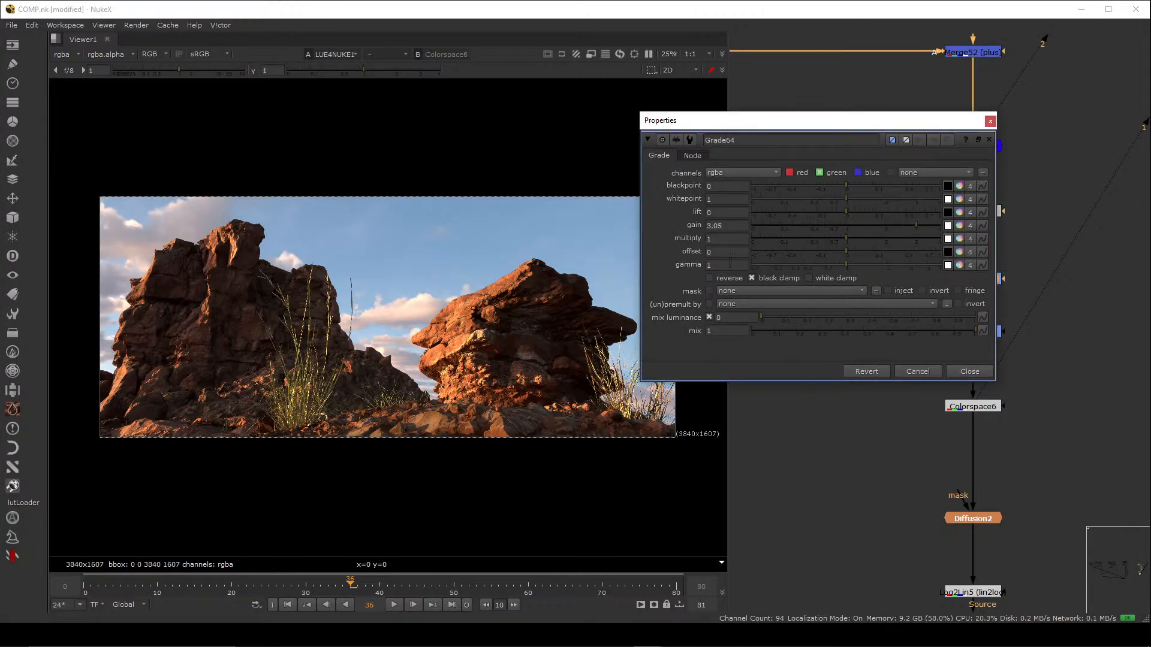
click(865, 371)
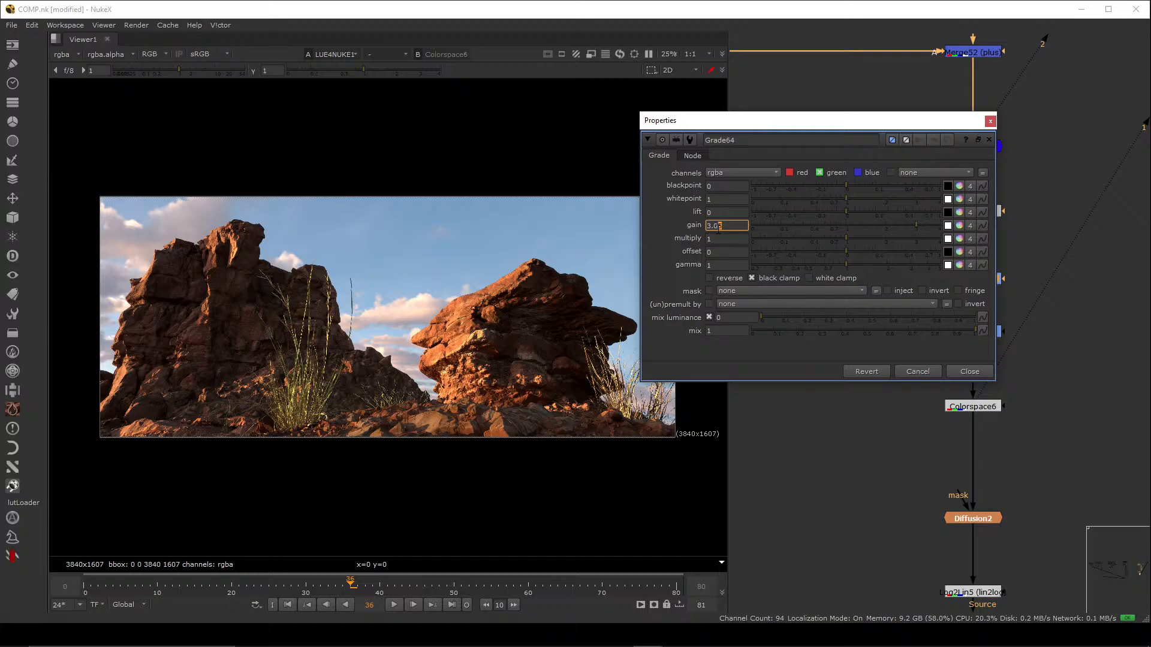
click(961, 372)
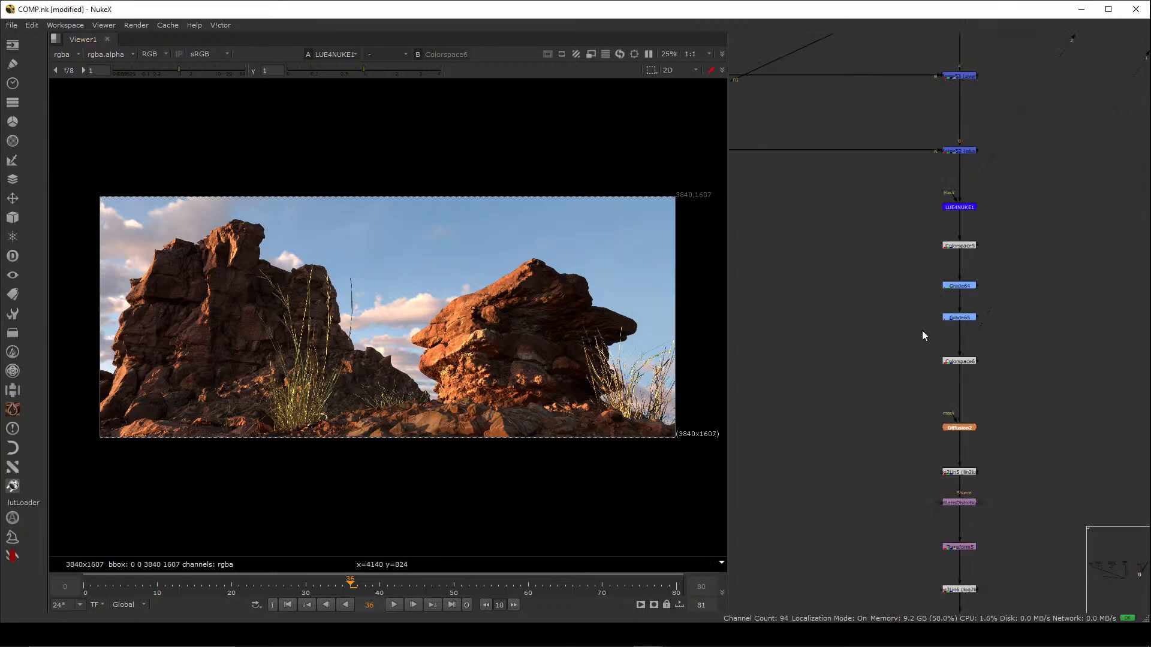
double_click(970, 293)
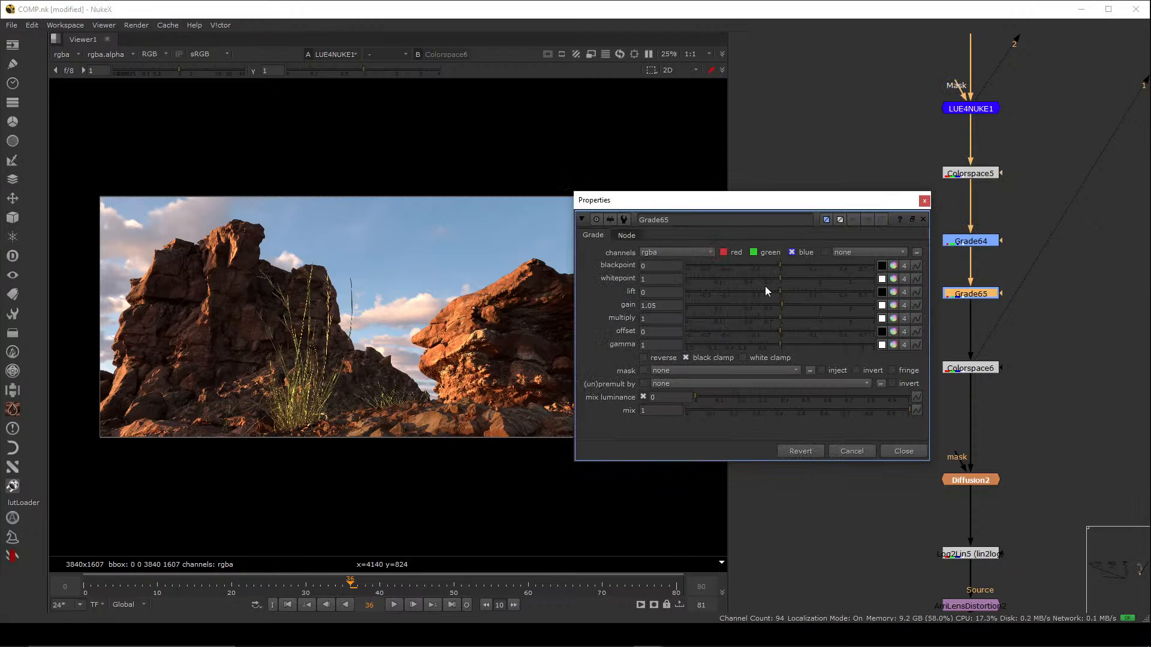
click(661, 306)
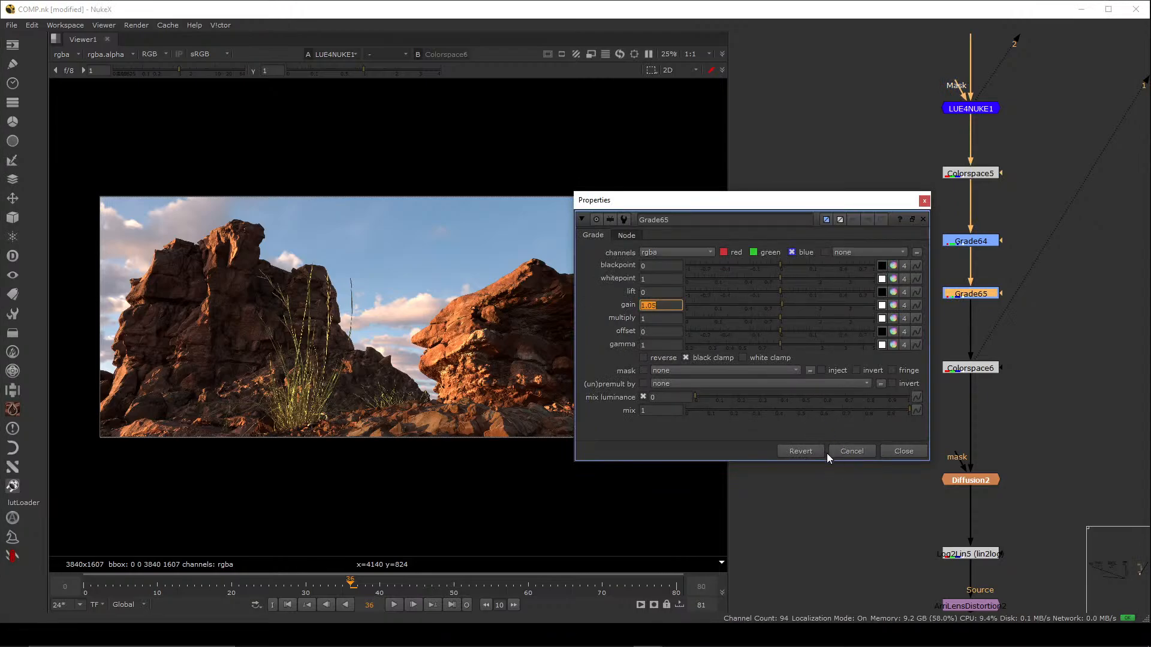
click(843, 454)
- Set the Grade64 gain to 1.05 and close its properties
double_click(965, 241)
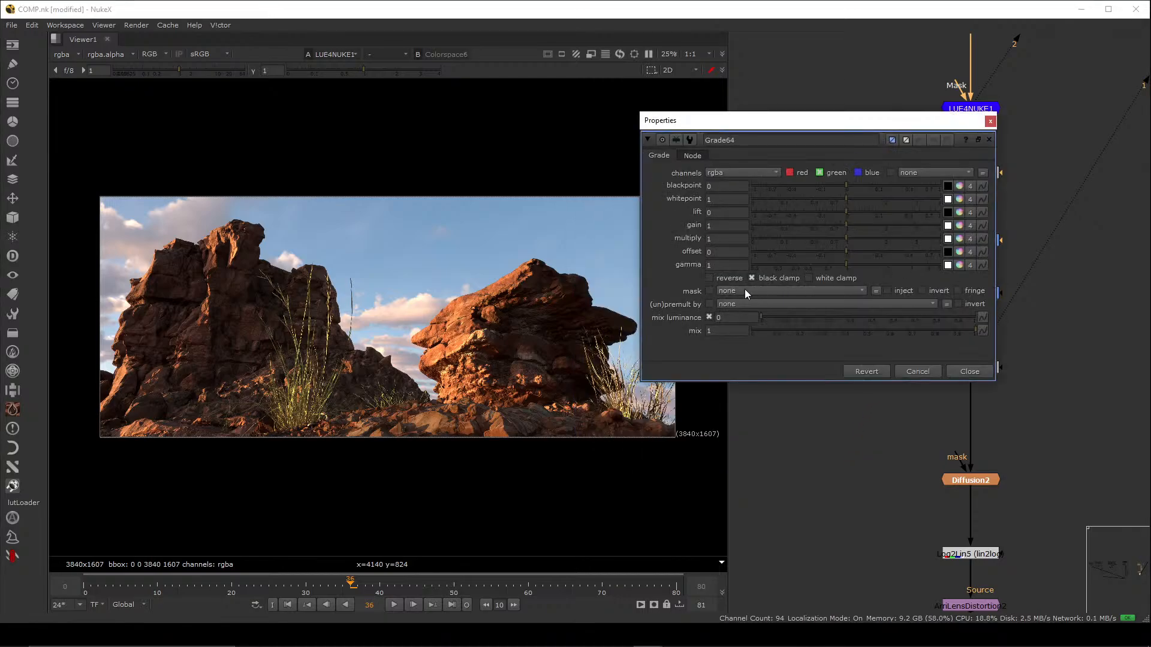
drag(721, 228, 674, 229)
text(1.05)
key(Return)
click(984, 373)
- Highlight the two HSV grades and display the converted output of Colorspace6
drag(1019, 223, 922, 315)
drag(1061, 348, 889, 397)
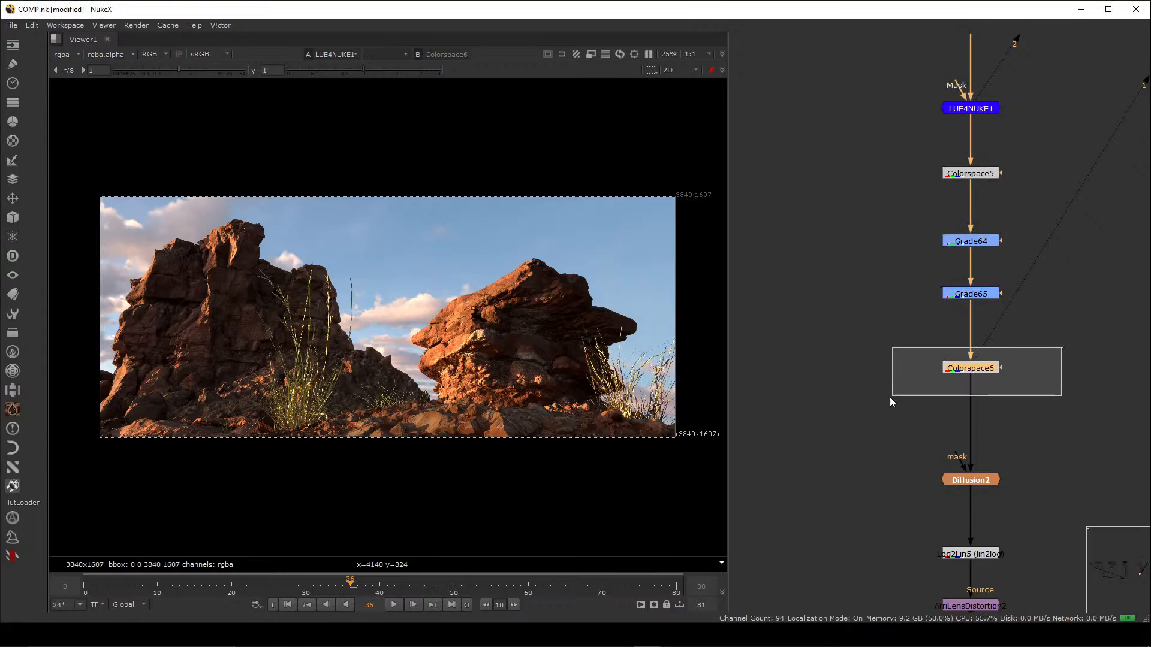
key(1)
click(923, 273)
- Display the output of Diffusion2 and adjust the node's place slightly in the stream below Colorspace6
scroll(923, 273, down, 4)
middle_drag(914, 358, 909, 296)
scroll(934, 293, up, 3)
scroll(946, 348, up, 3)
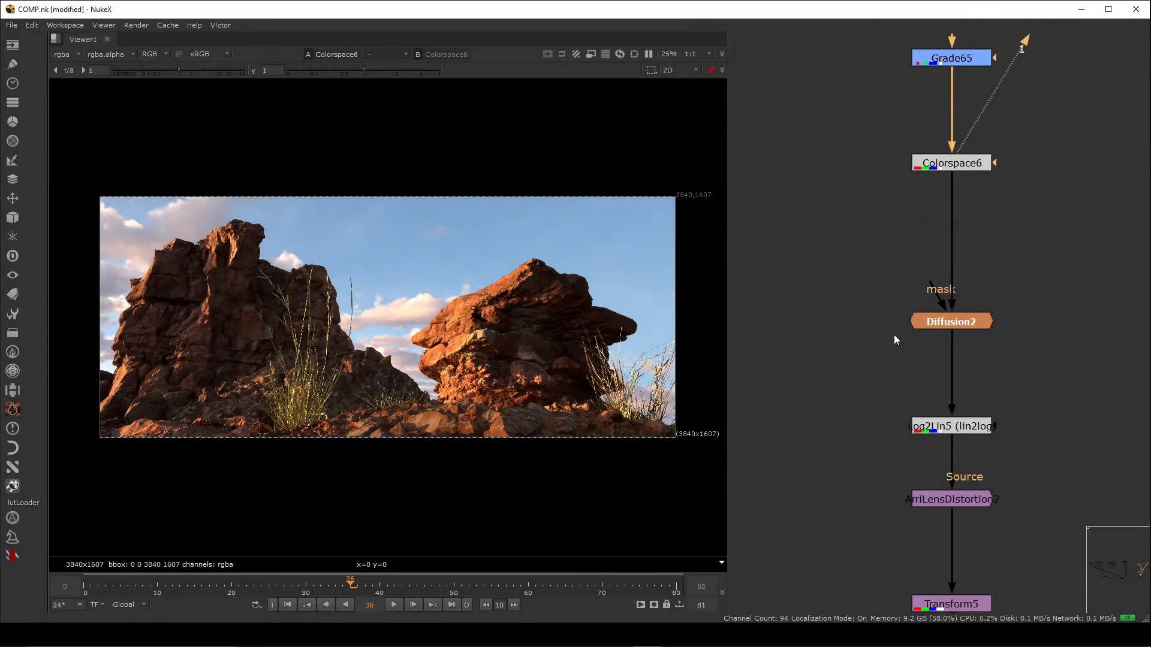
click(950, 307)
key(1)
drag(949, 307, 945, 314)
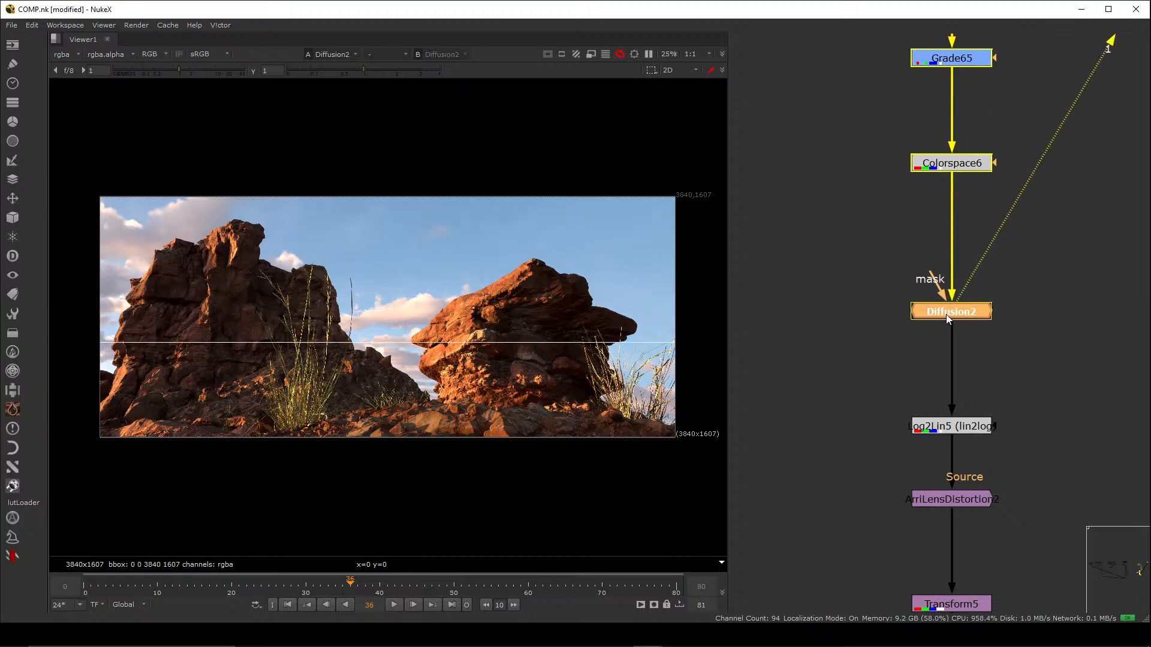
click(916, 332)
drag(940, 316, 940, 328)
- Display the Log2Lin5 output, examine its lin2log properties and close them
scroll(939, 329, down, 5)
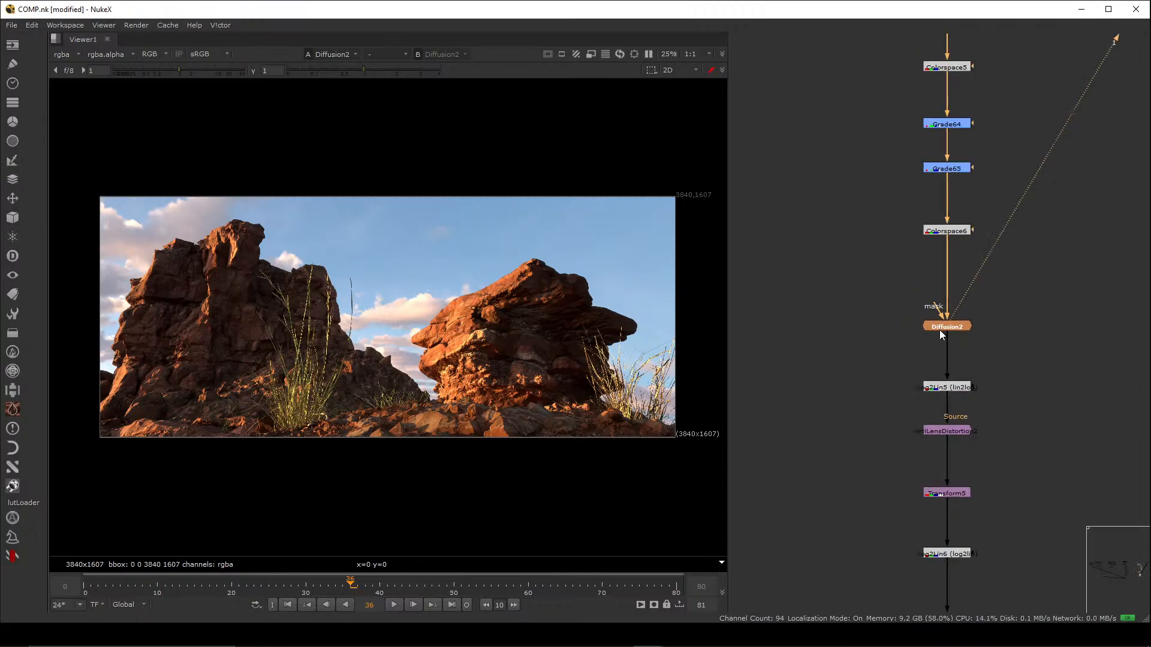
scroll(931, 344, up, 5)
click(940, 334)
key(1)
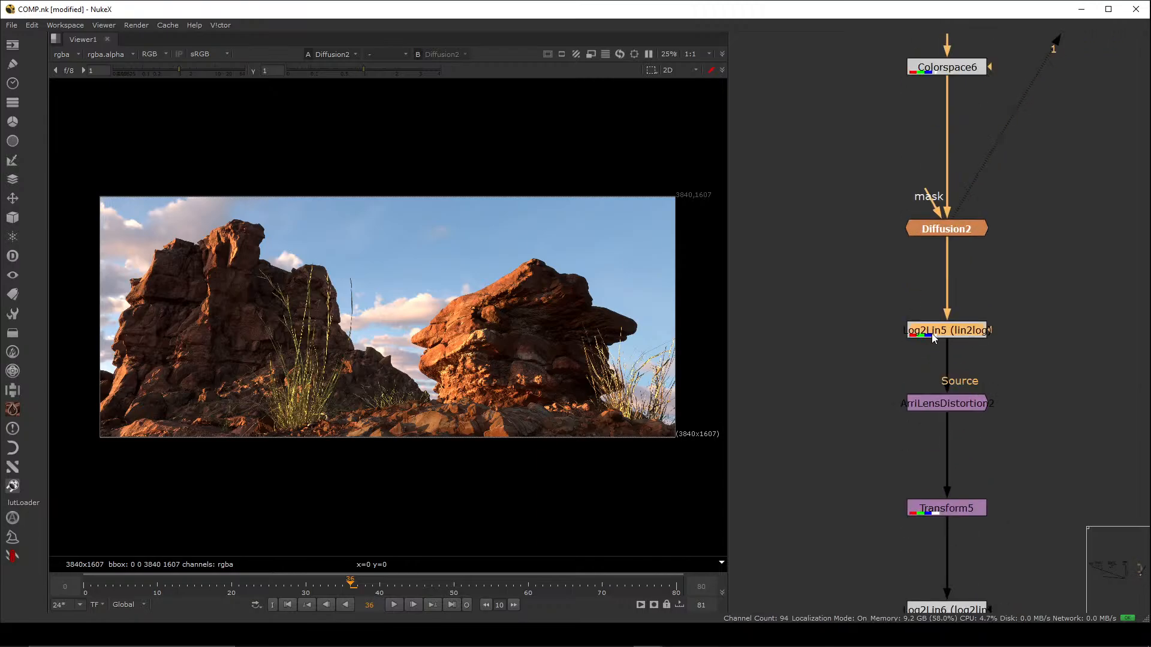
double_click(921, 333)
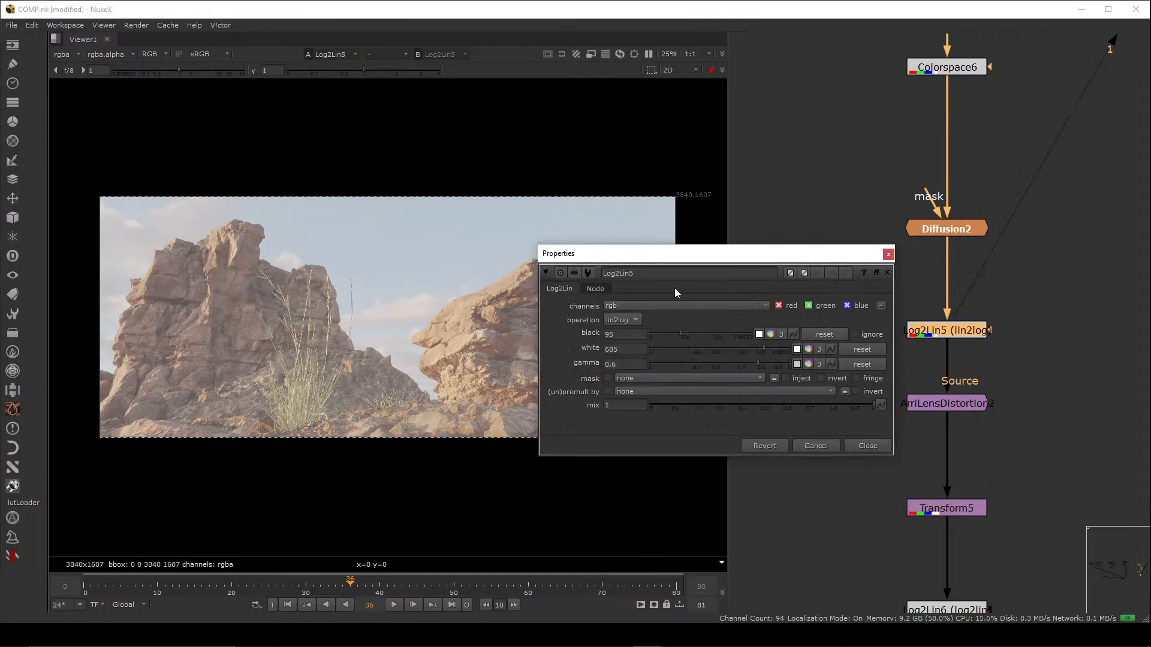
drag(652, 259, 692, 231)
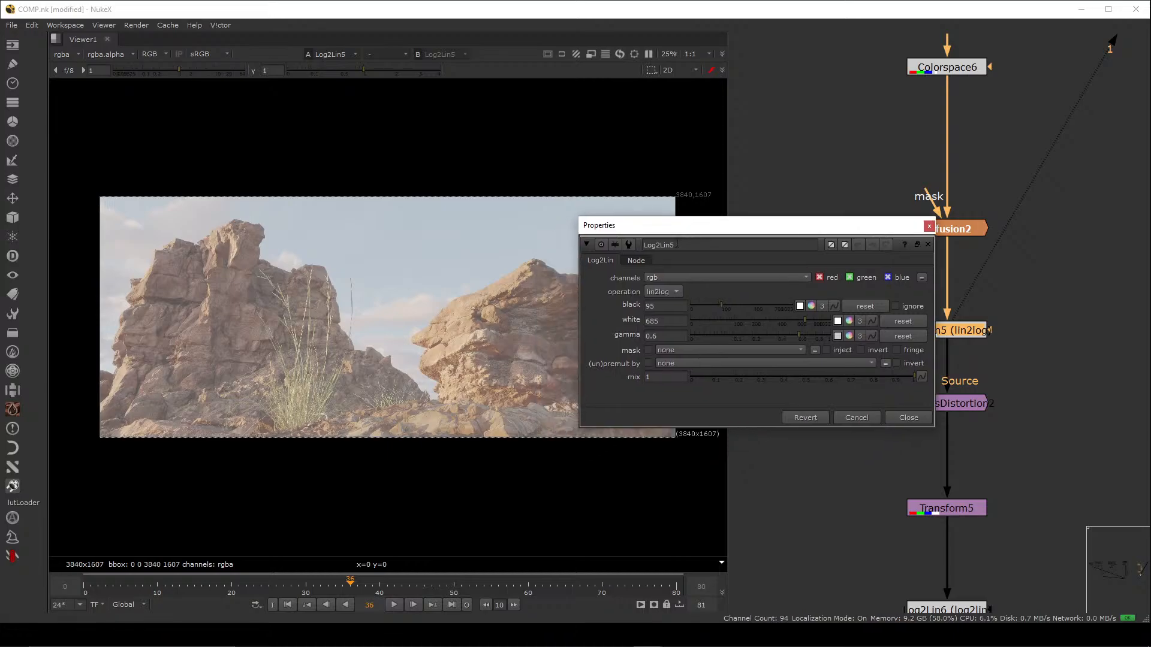
click(895, 422)
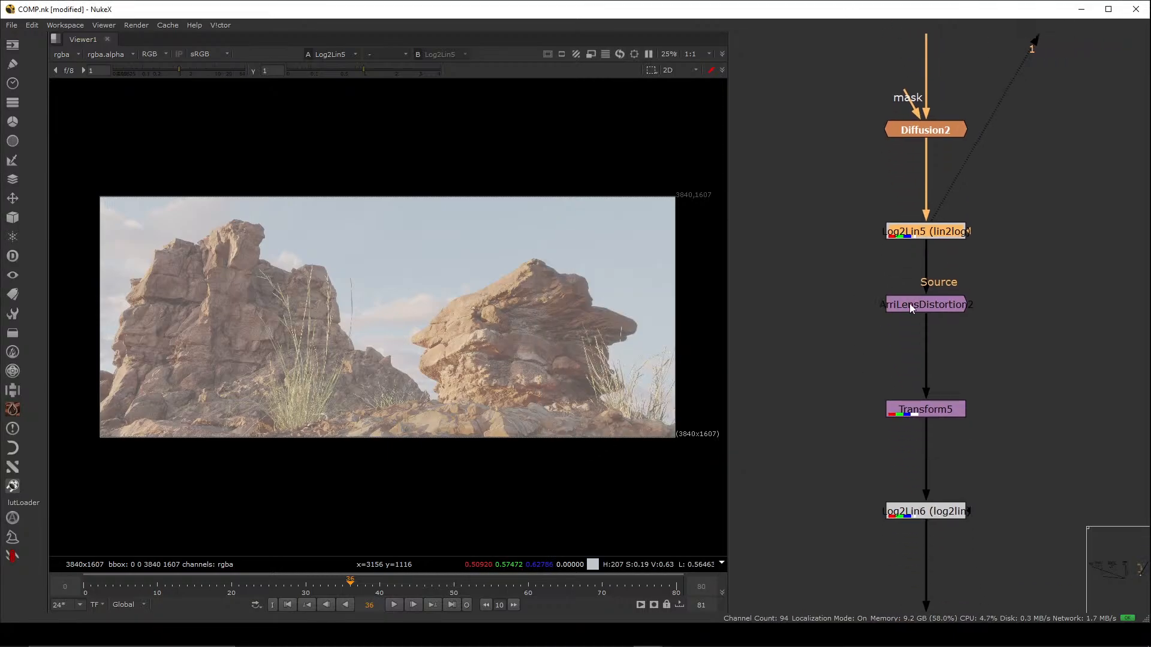
- Move ArriLensDistortion2 slightly down the stream, display its output, and disable and re-enable it to compare the distortion
drag(908, 303, 919, 320)
key(1)
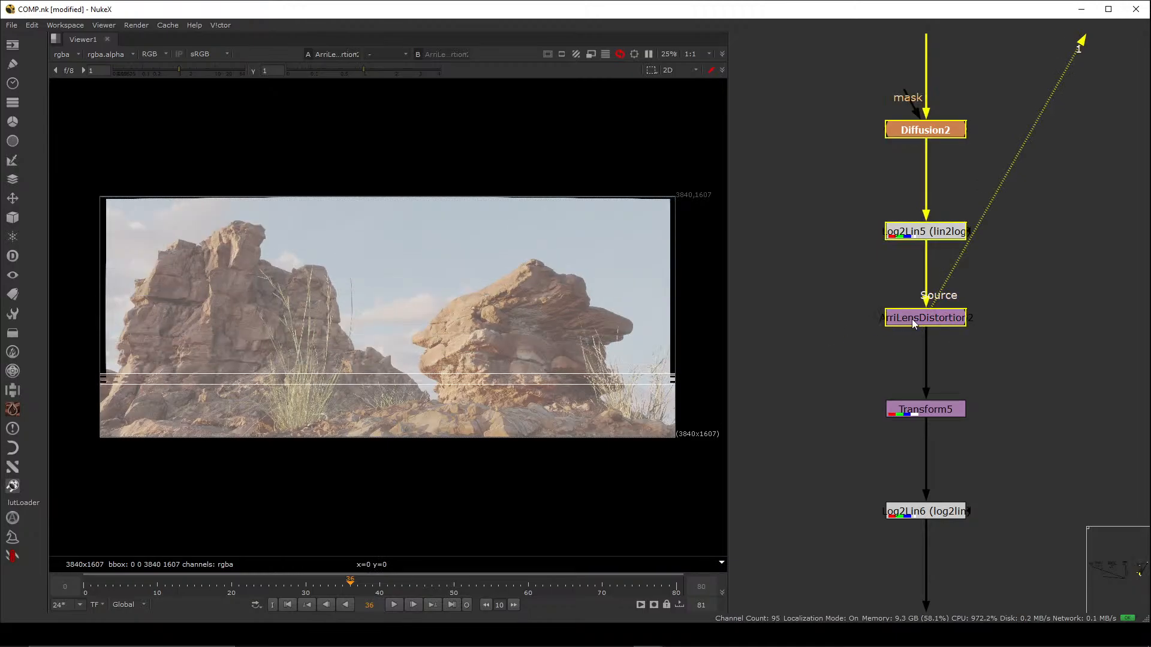
key(d)
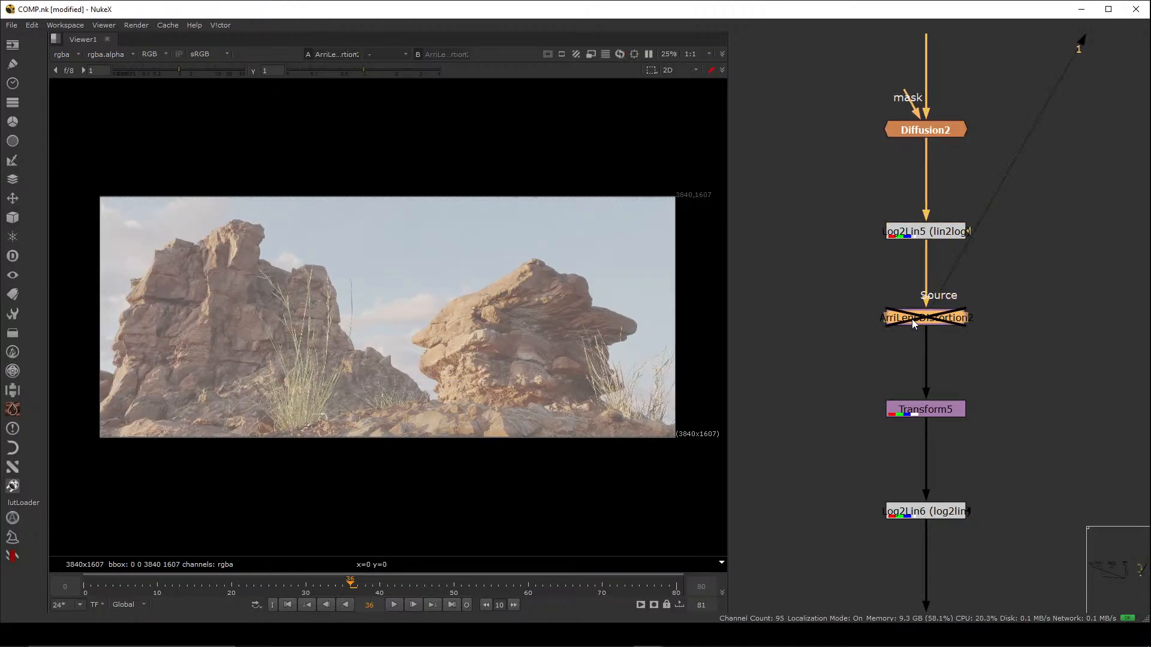
key(d)
- Display the output of Transform5, followed by the log2lin output of Log2Lin6
scroll(894, 367, down, 3)
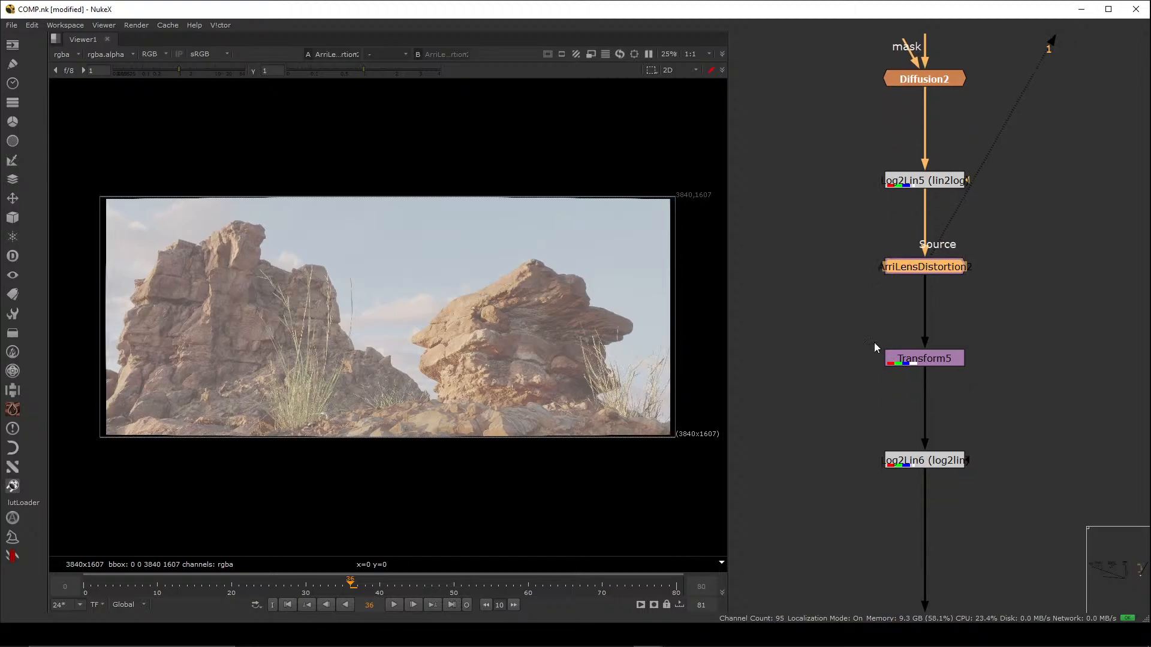
drag(846, 326, 1037, 407)
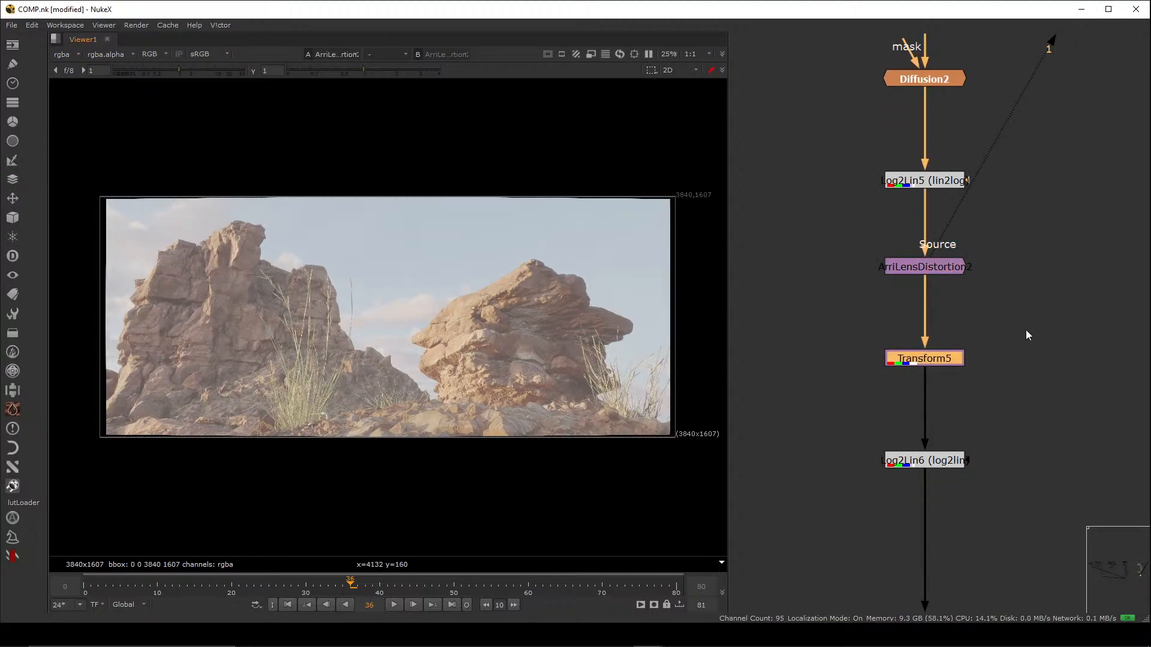
key(1)
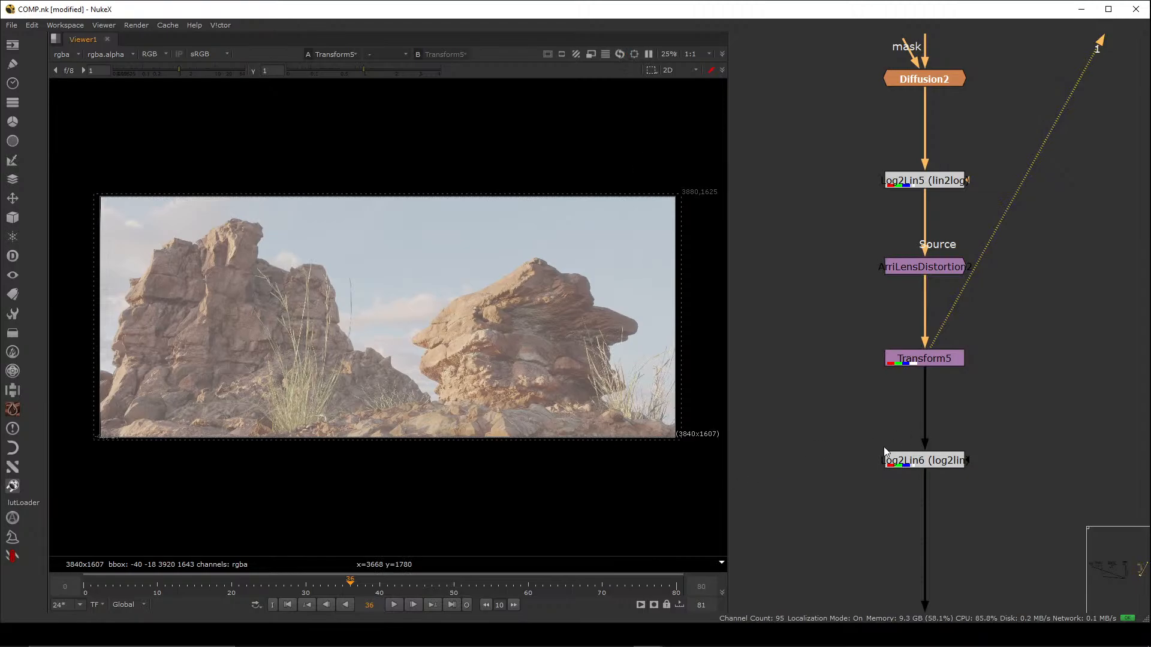
middle_drag(827, 431, 835, 329)
drag(1106, 263, 815, 414)
key(1)
click(798, 378)
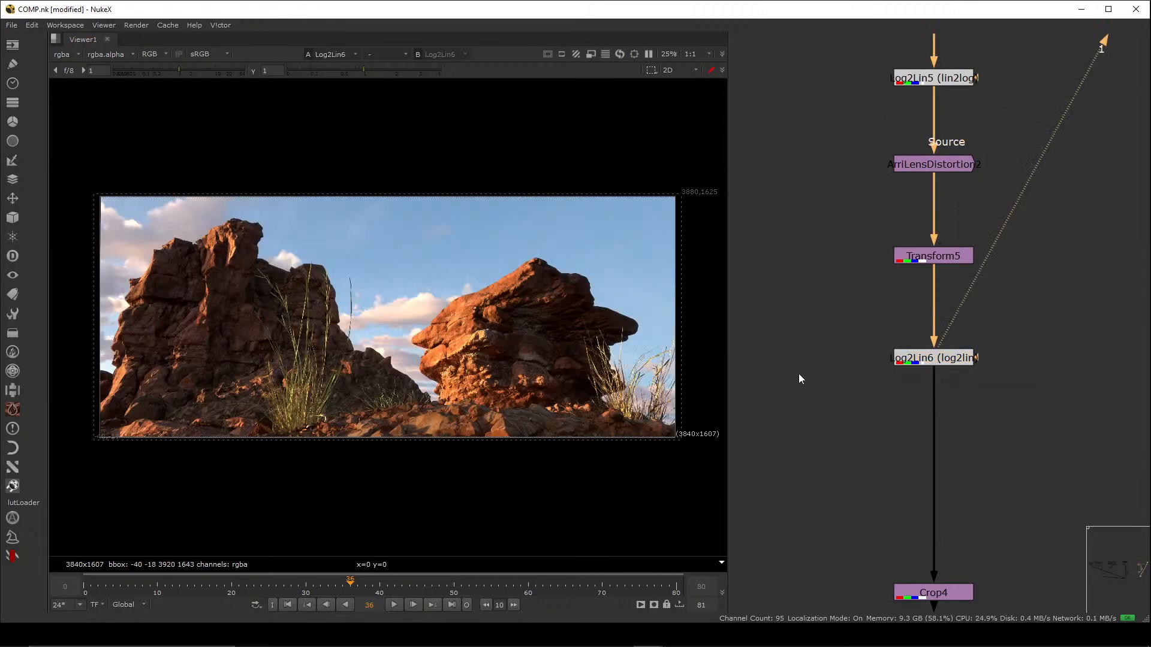
- Select Log2Lin5 and Log2Lin6 together, then disable and re-enable both conversions
drag(867, 366, 959, 342)
scroll(889, 261, down, 1)
middle_drag(889, 261, 893, 364)
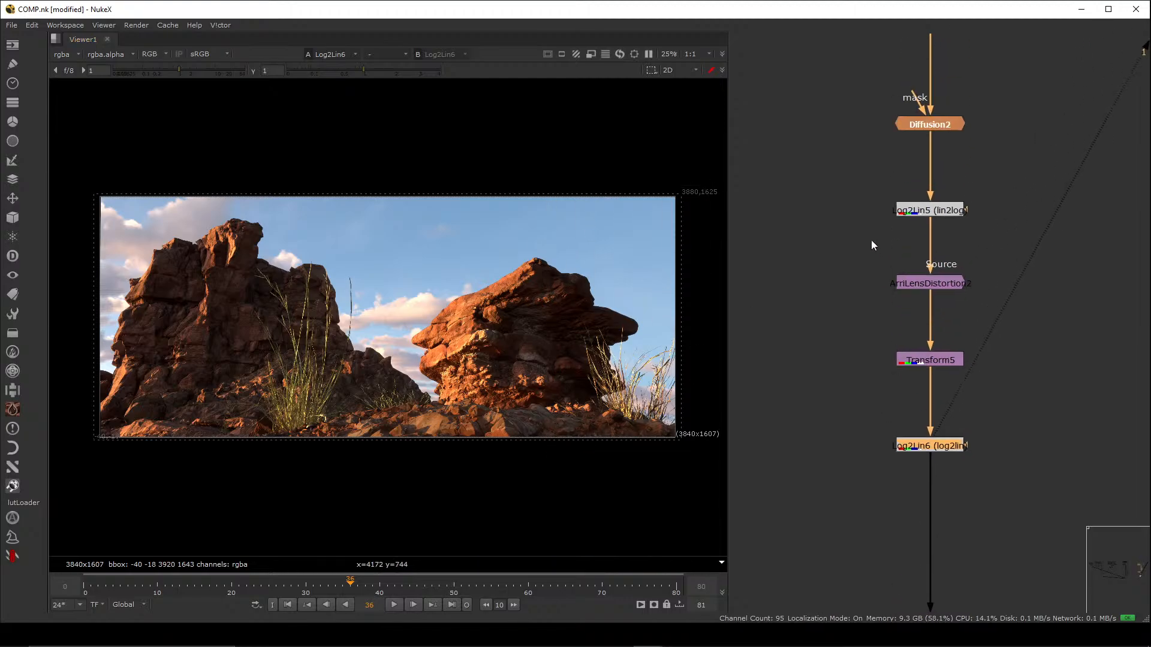
drag(861, 196, 1054, 256)
shift+drag(841, 415, 1039, 494)
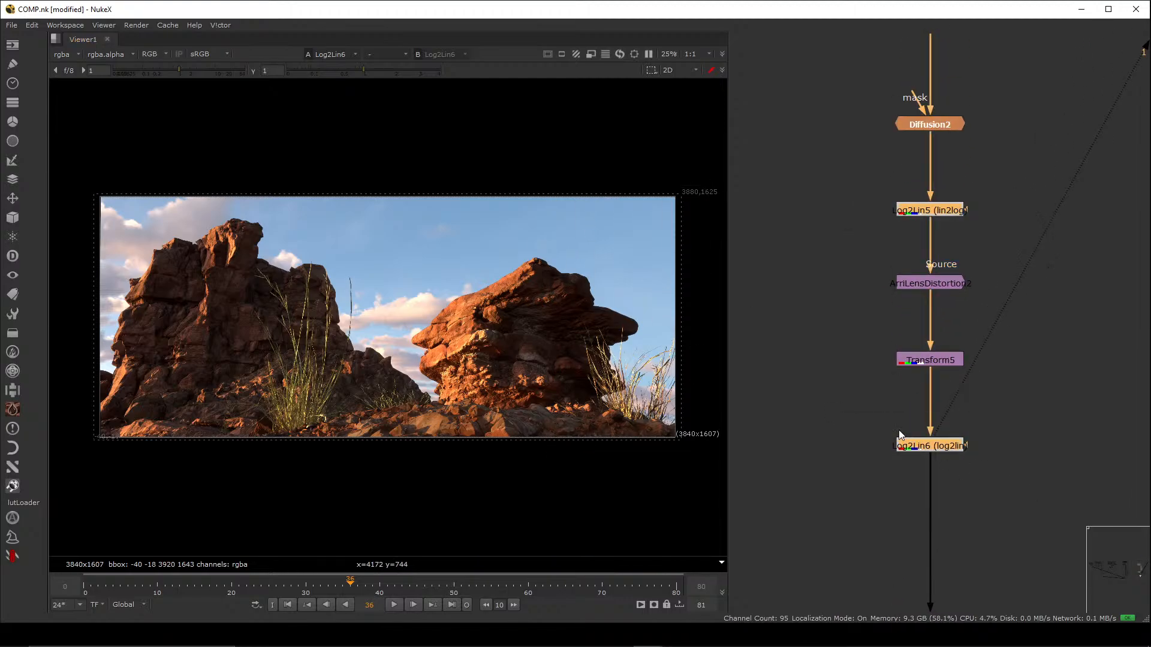
key(d)
key(d)
- Highlight the nodes from Log2Lin5 through Log2Lin6, deselect them and bring the remaining nodes down to Write5 into view
drag(847, 172, 1032, 506)
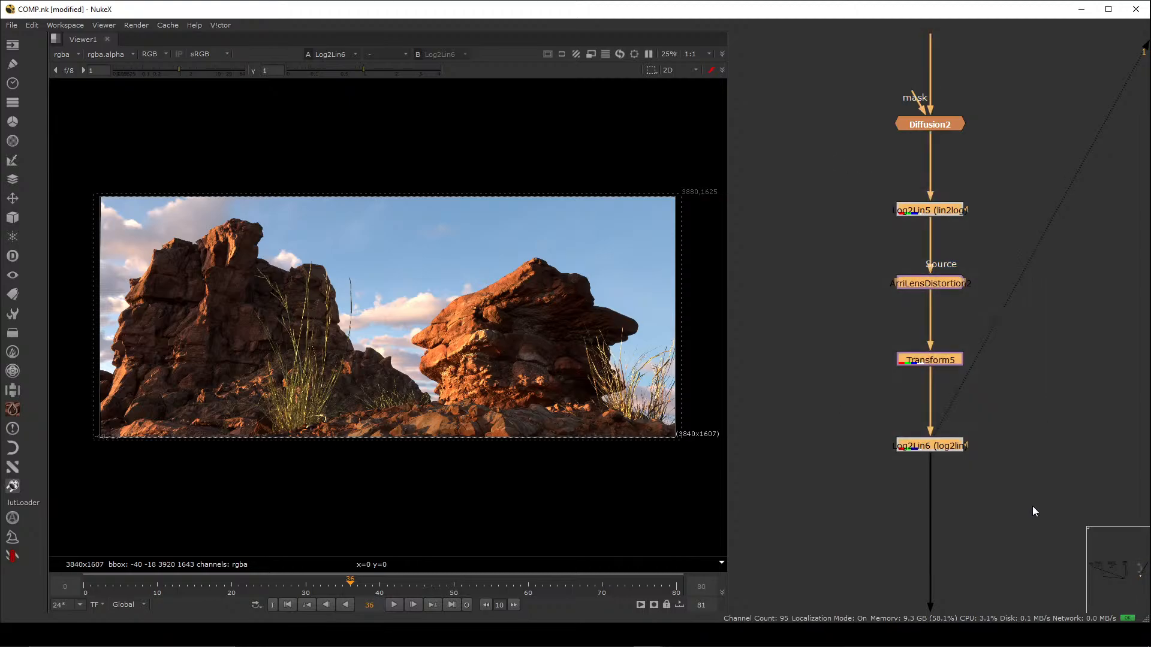
click(1032, 506)
drag(838, 189, 1050, 499)
click(1001, 441)
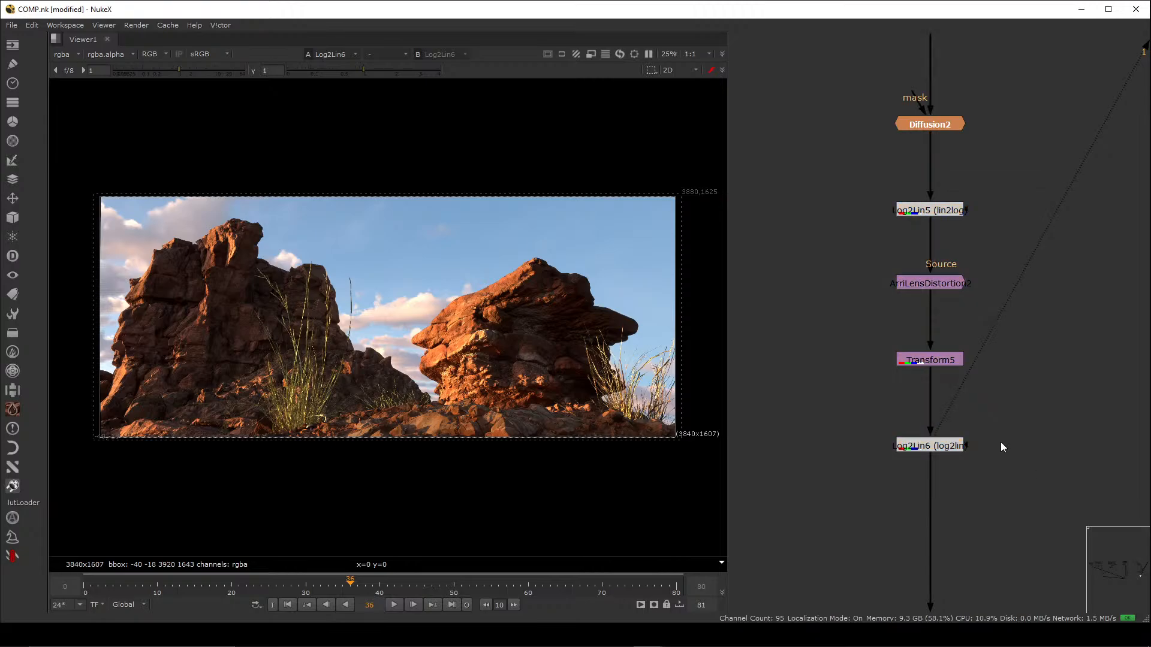
key(f)
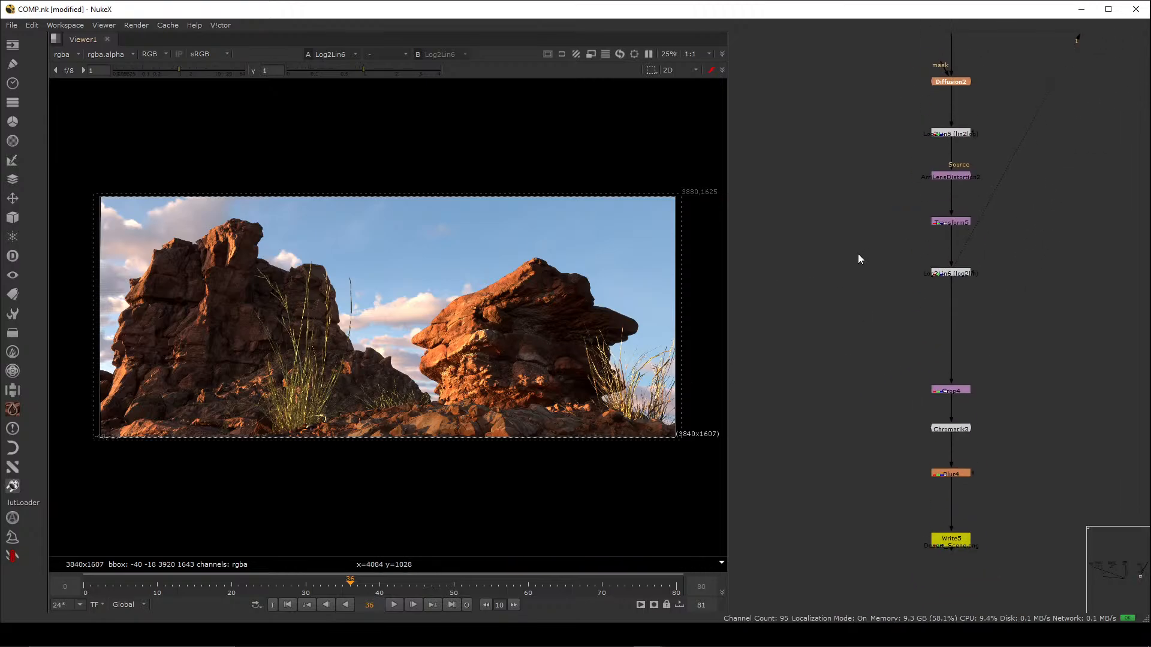
- Display the outputs of Crop4 and Log2Lin6 in turn to compare the crop, ending on Crop4
scroll(924, 386, up, 4)
mouse_move(852, 304)
mouse_down()
mouse_move(1002, 410)
mouse_move(1023, 397)
mouse_up()
key(1)
middle_drag(892, 276, 901, 357)
drag(881, 197, 1029, 302)
key(1)
middle_drag(877, 424, 855, 342)
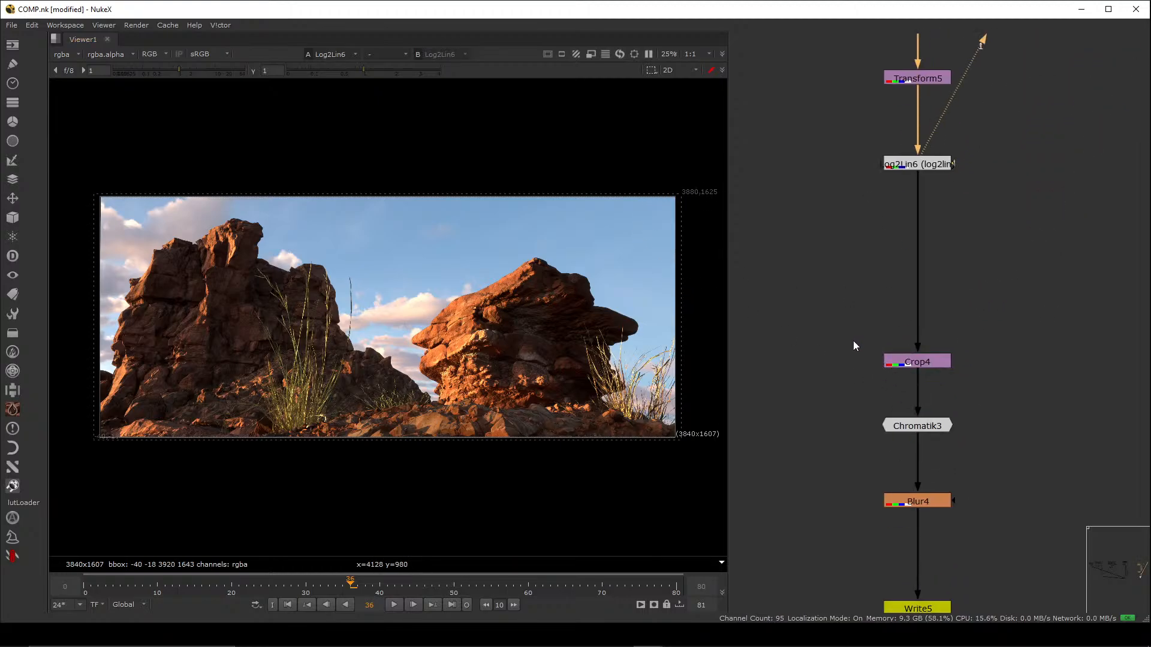
drag(855, 342, 900, 404)
key(1)
- Display the output of Chromatik3 and examine the grass near the right edge of the frame up close
middle_drag(900, 403, 933, 363)
drag(871, 356, 1099, 425)
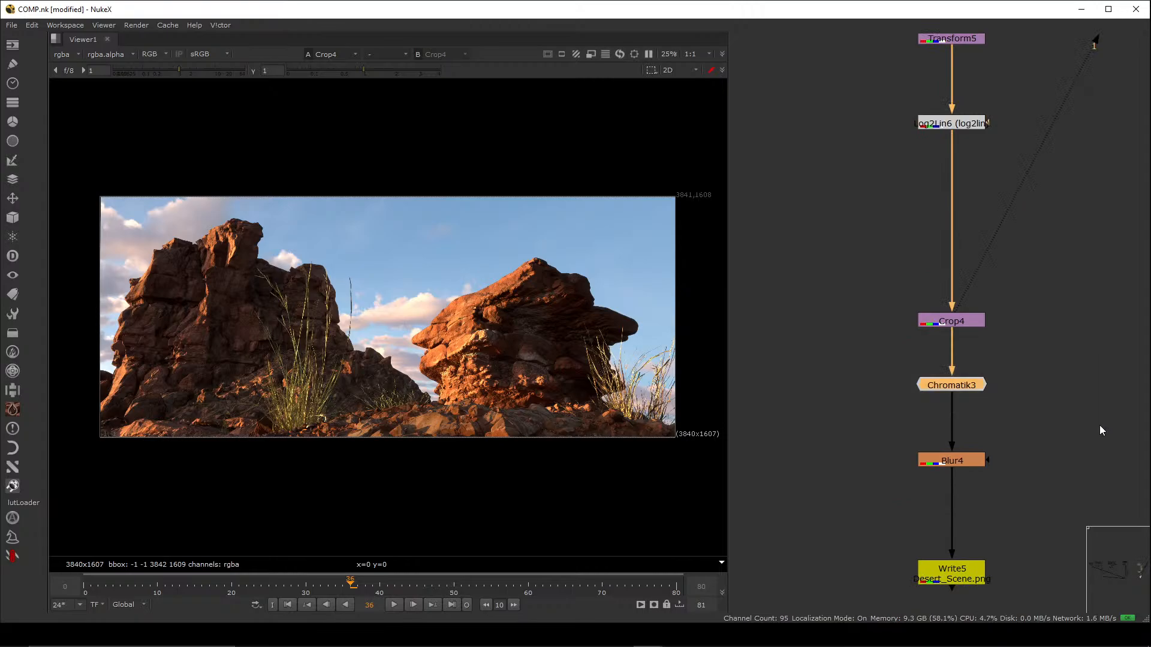
key(1)
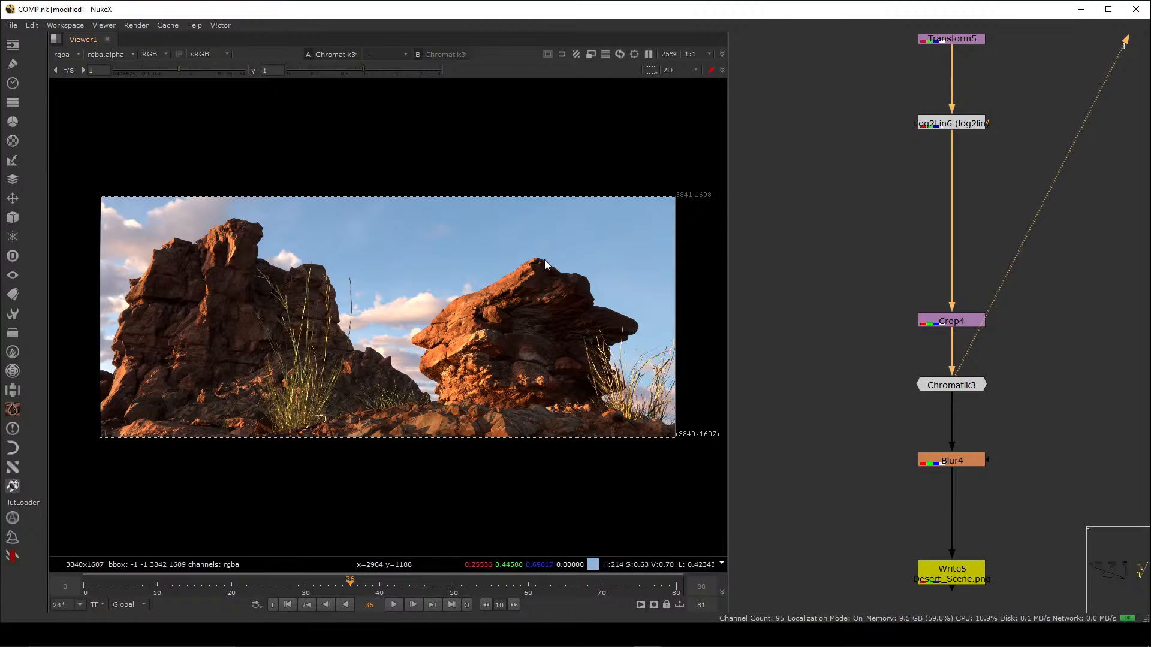
scroll(664, 398, up, 2)
middle_drag(664, 398, 542, 403)
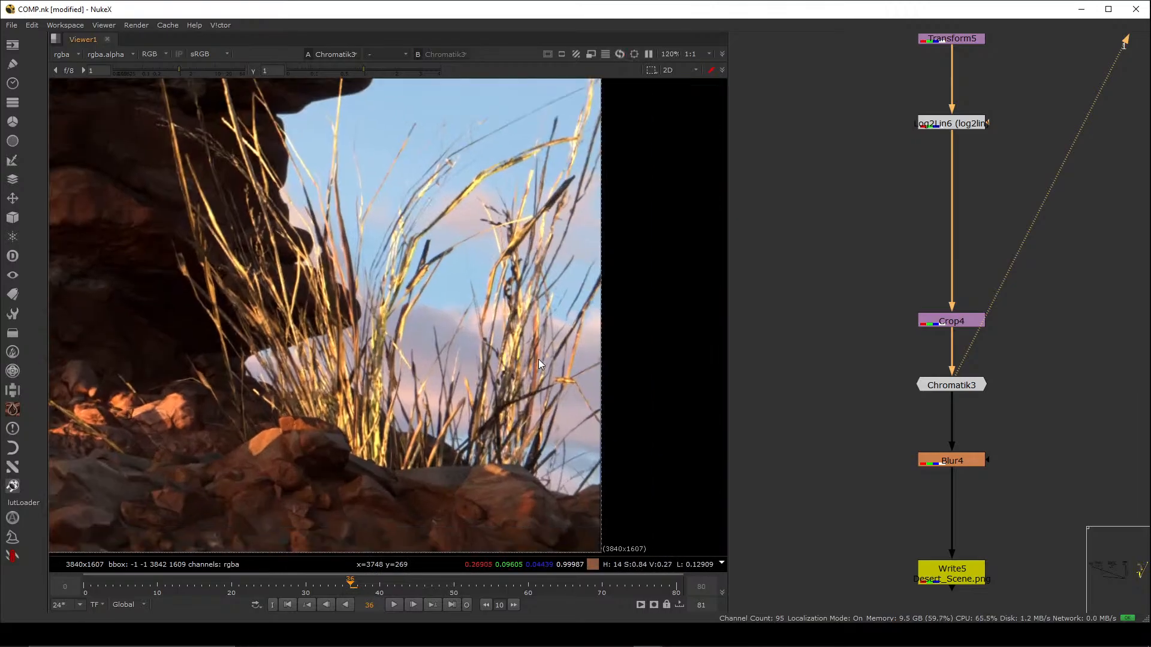
scroll(572, 402, up, 1)
middle_drag(597, 159, 549, 394)
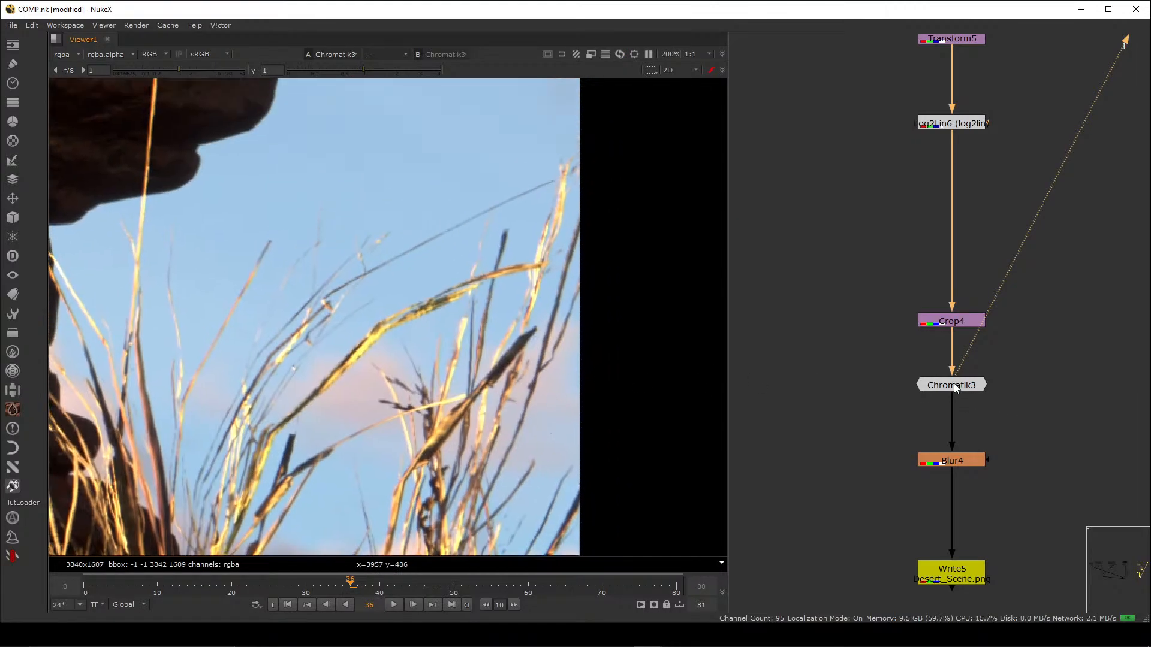
- Move Chromatik3 slightly down the stream, then disable and re-enable it to compare the colour fringing on the grass
drag(955, 388, 956, 401)
drag(1024, 372, 820, 426)
key(d)
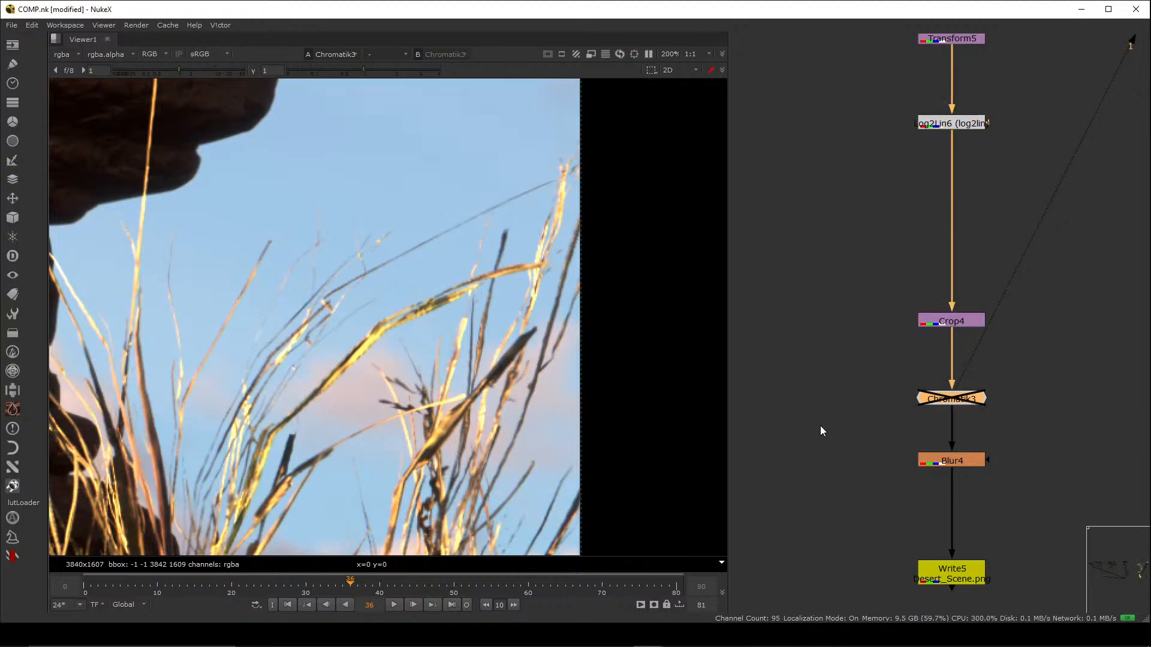
scroll(543, 300, up, 3)
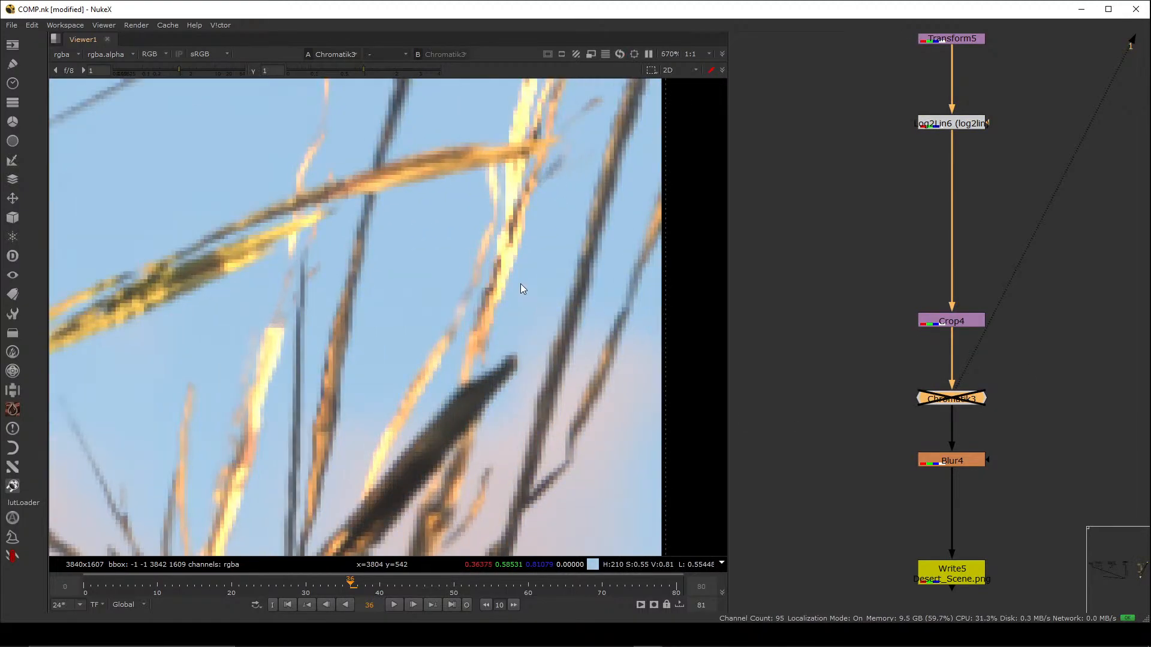
key(d)
key(f)
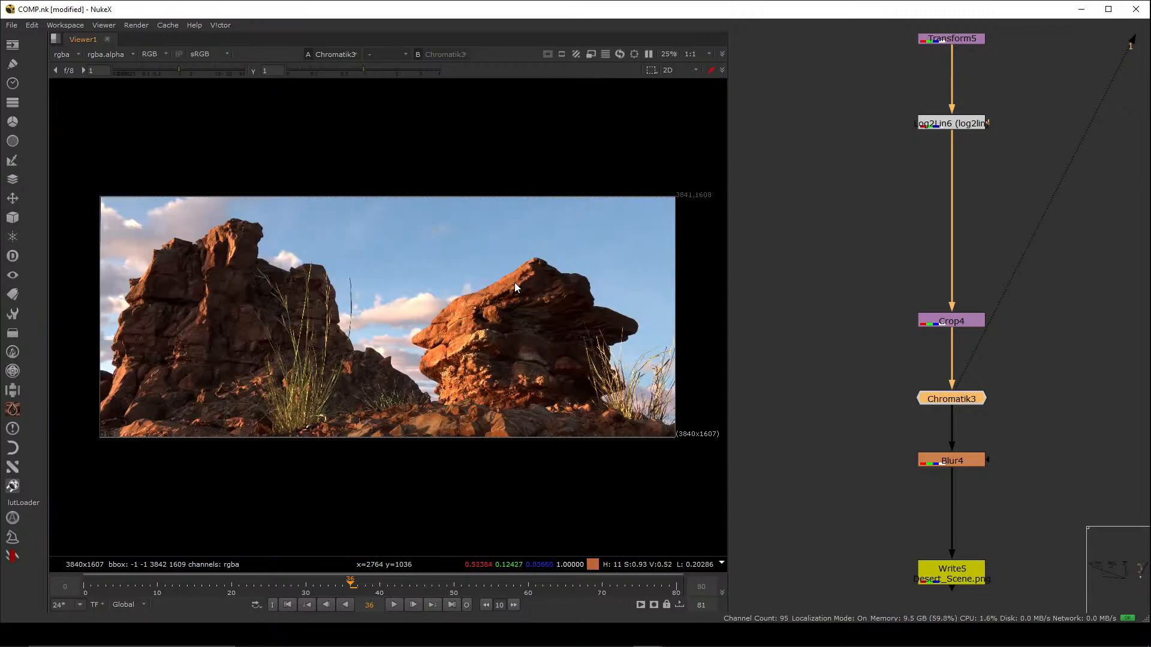
- Toggle Chromatik3 off and on repeatedly to compare the edge of the overhanging rock against the sky
scroll(640, 325, up, 8)
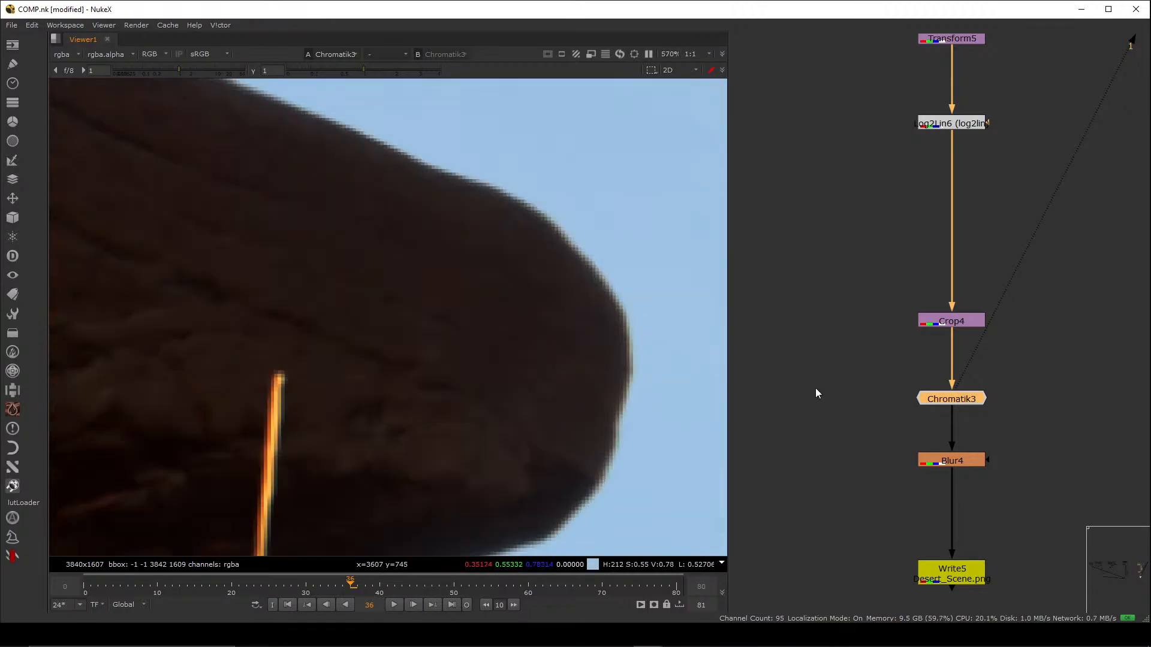
key(d)
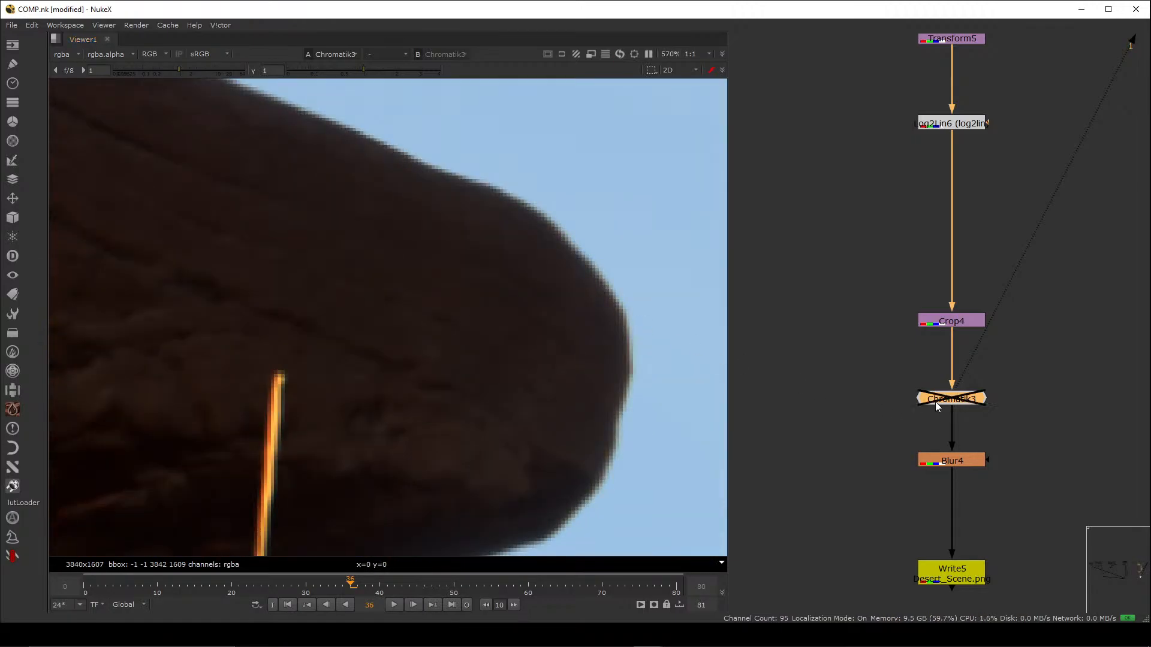
key(d)
key(d)
key(d)
key(d)
key(d)
key(d)
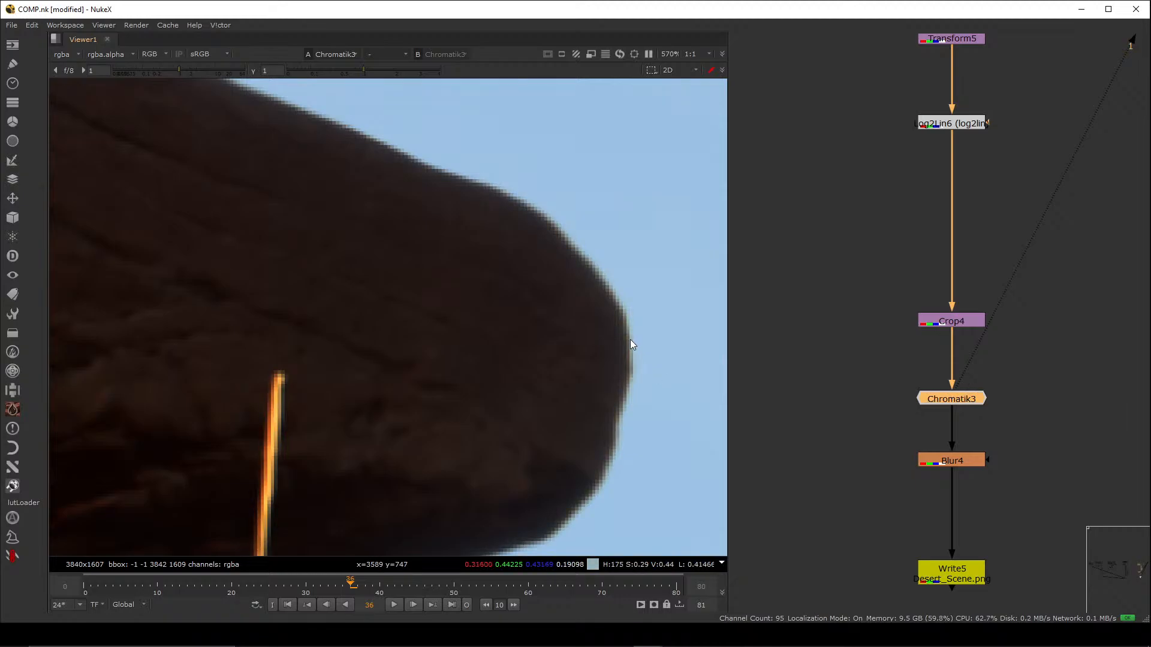
- Toggle Chromatik3 while examining the grass blade tip in front of the dark rock, and leave the node enabled
key(d)
drag(278, 428, 246, 436)
key(d)
key(d)
key(d)
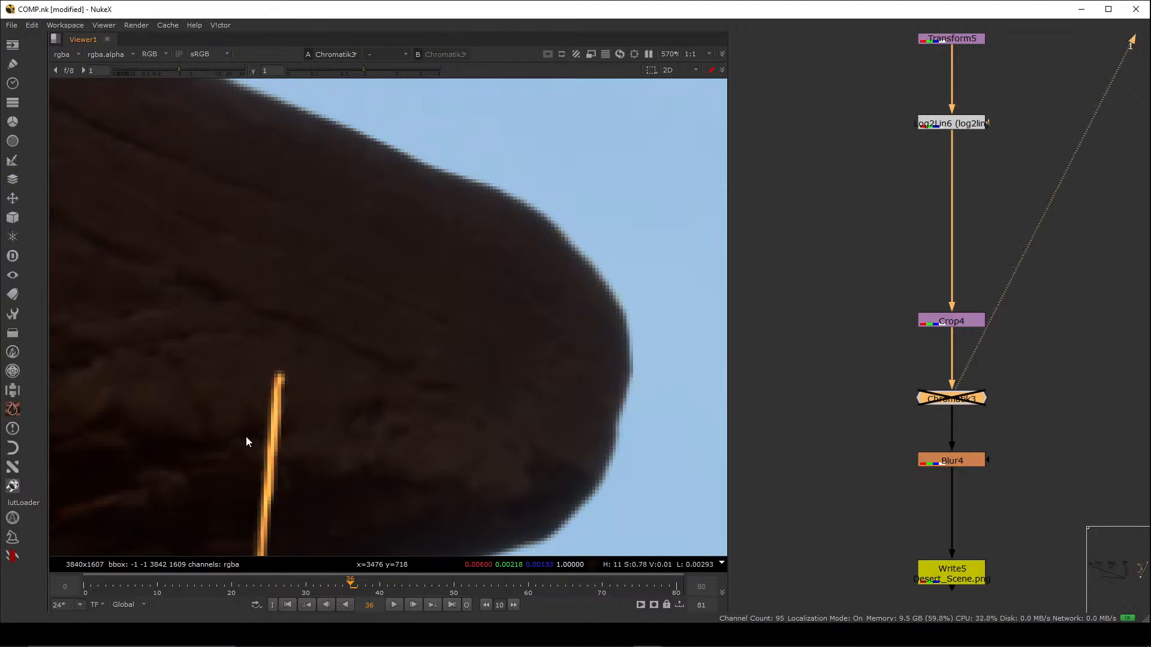
key(f)
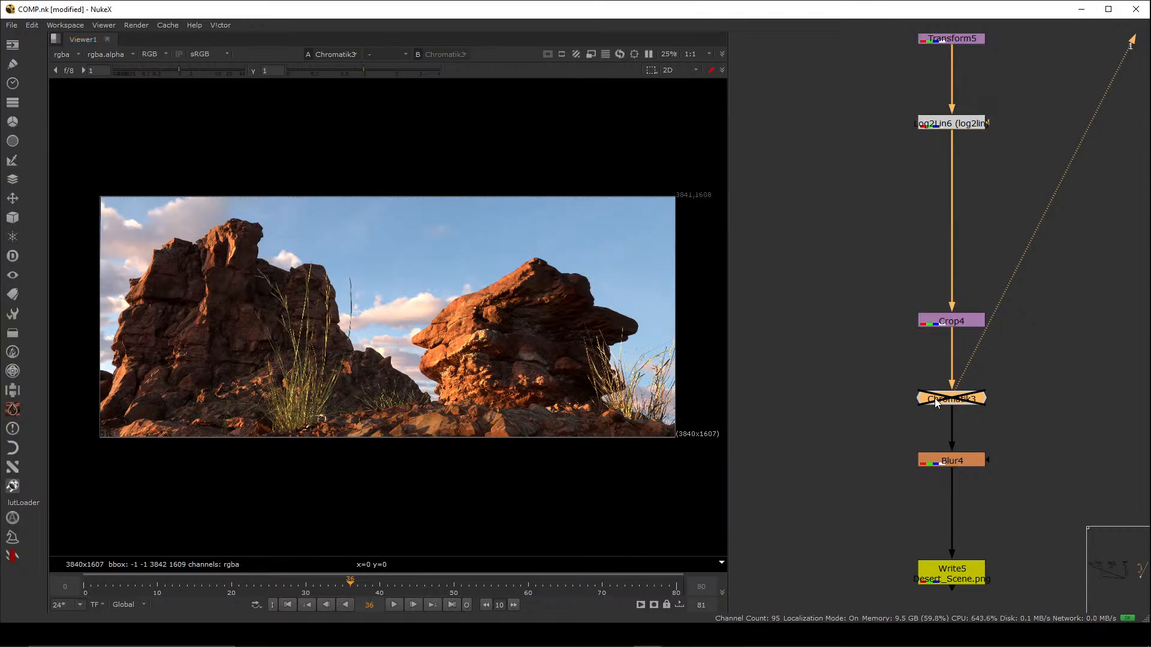
key(d)
- Move Blur4 slightly down the stream, display its output, and disable and re-enable it to compare the softening
scroll(480, 341, up, 6)
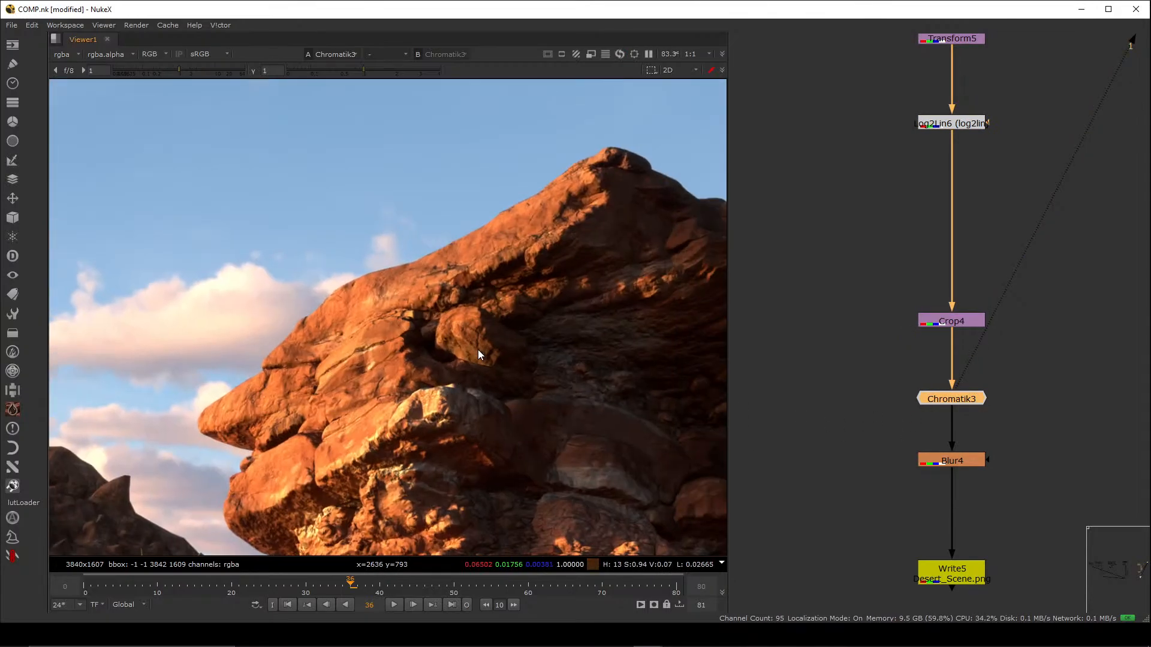
middle_drag(941, 466, 889, 401)
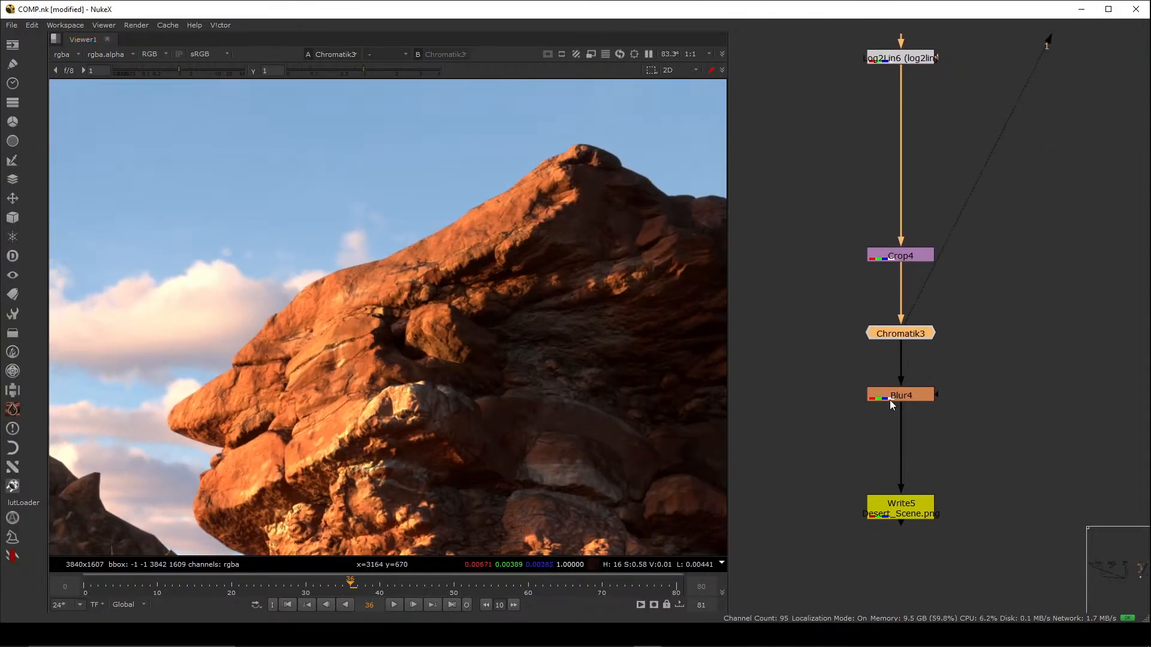
key(1)
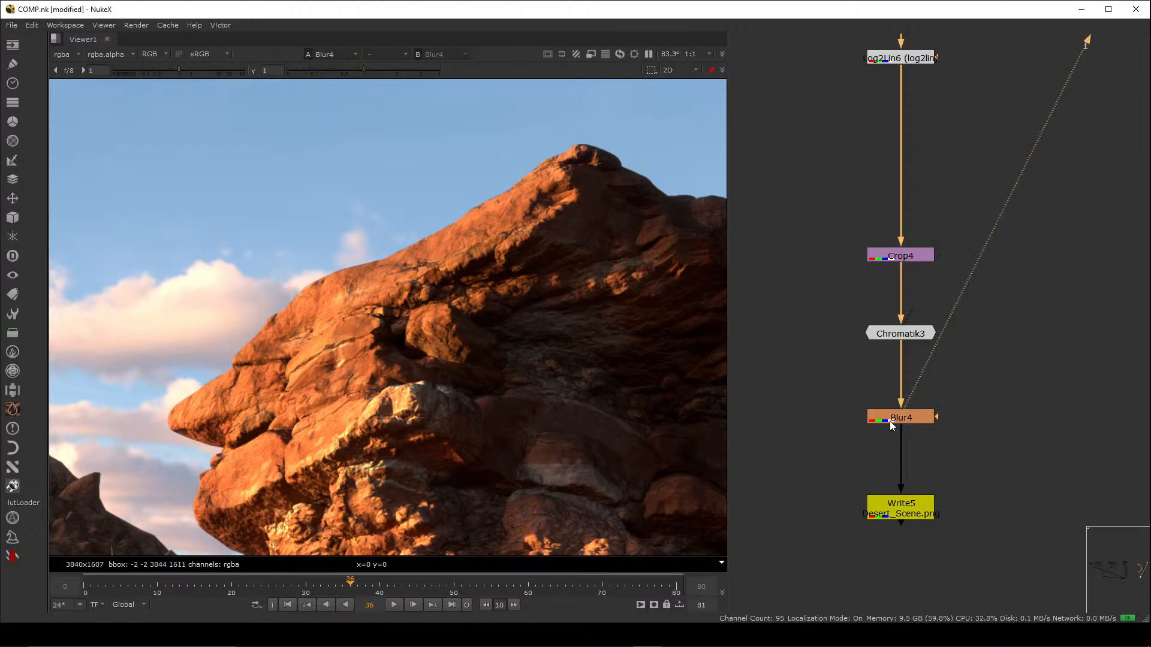
click(890, 421)
key(d)
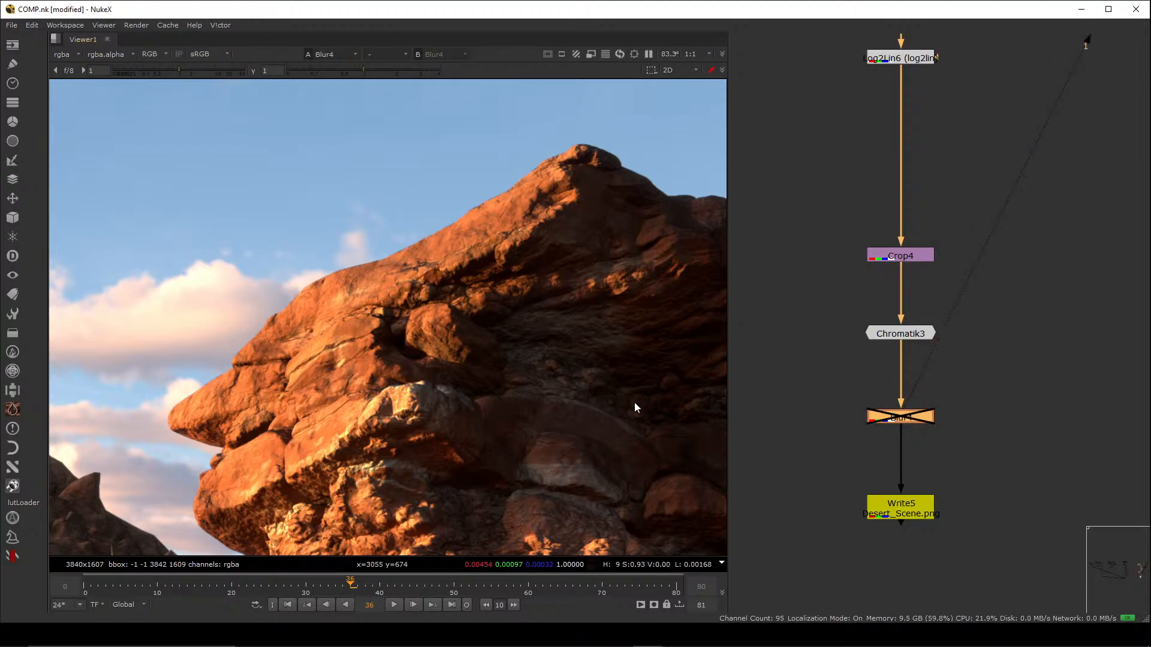
key(d)
- Disable and re-enable Blur4 while examining the rock surface and crevices up close, and keep the node selected
scroll(330, 387, up, 6)
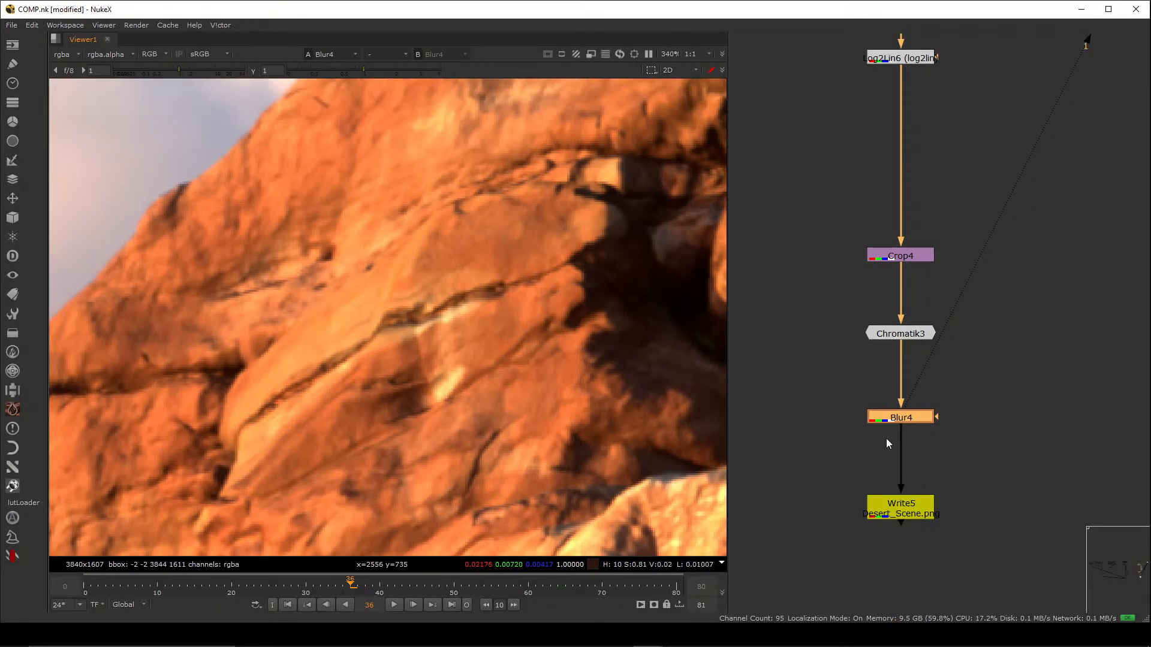
key(d)
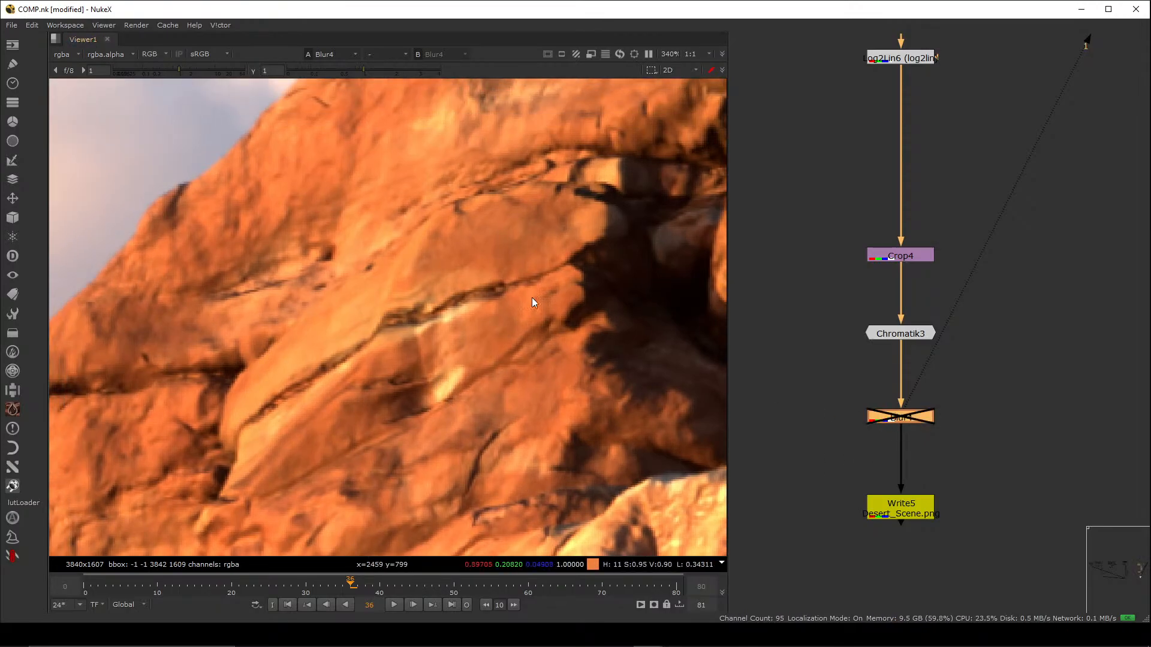
ctrl+shift+drag(500, 264, 439, 335)
key(d)
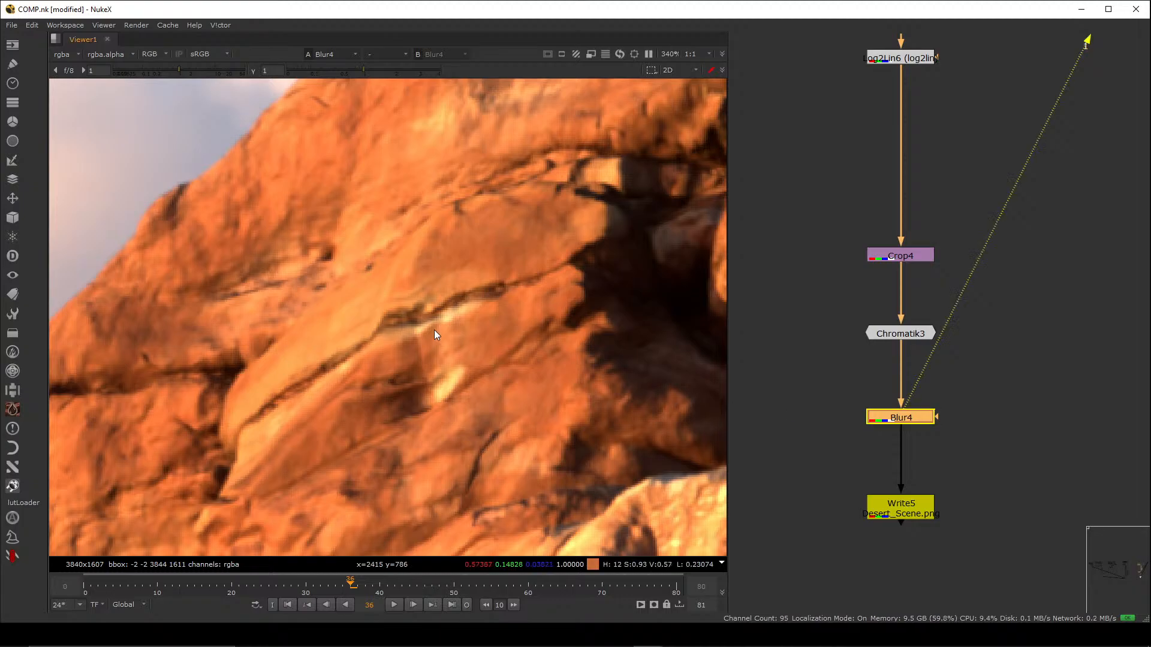
key(f)
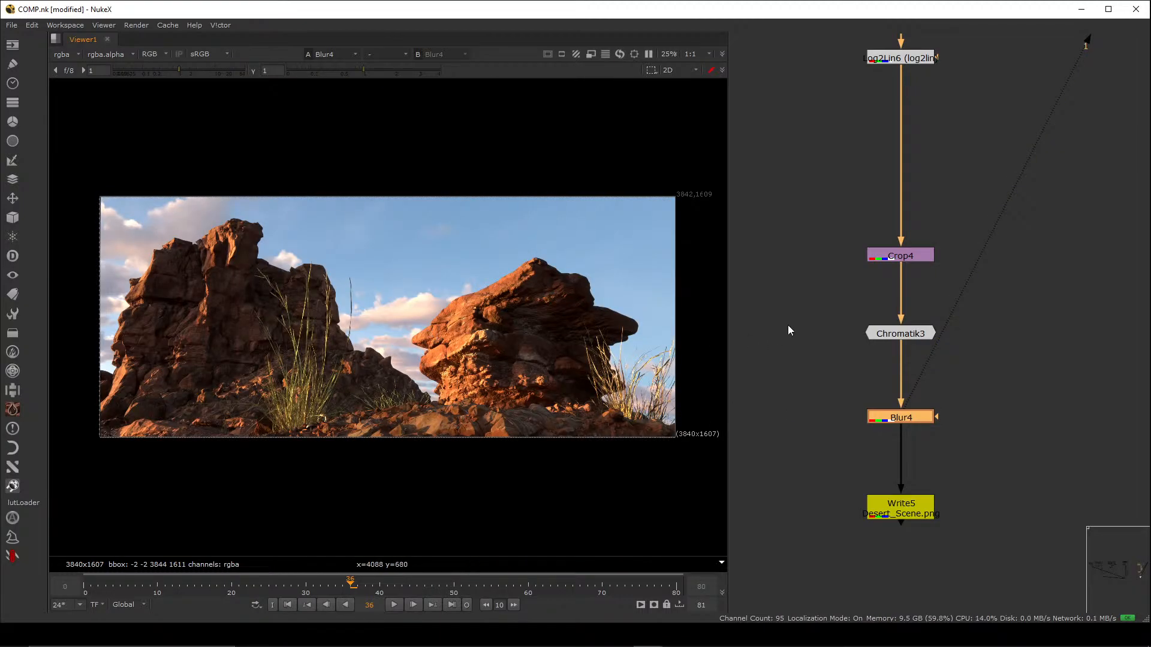
drag(1009, 377, 830, 452)
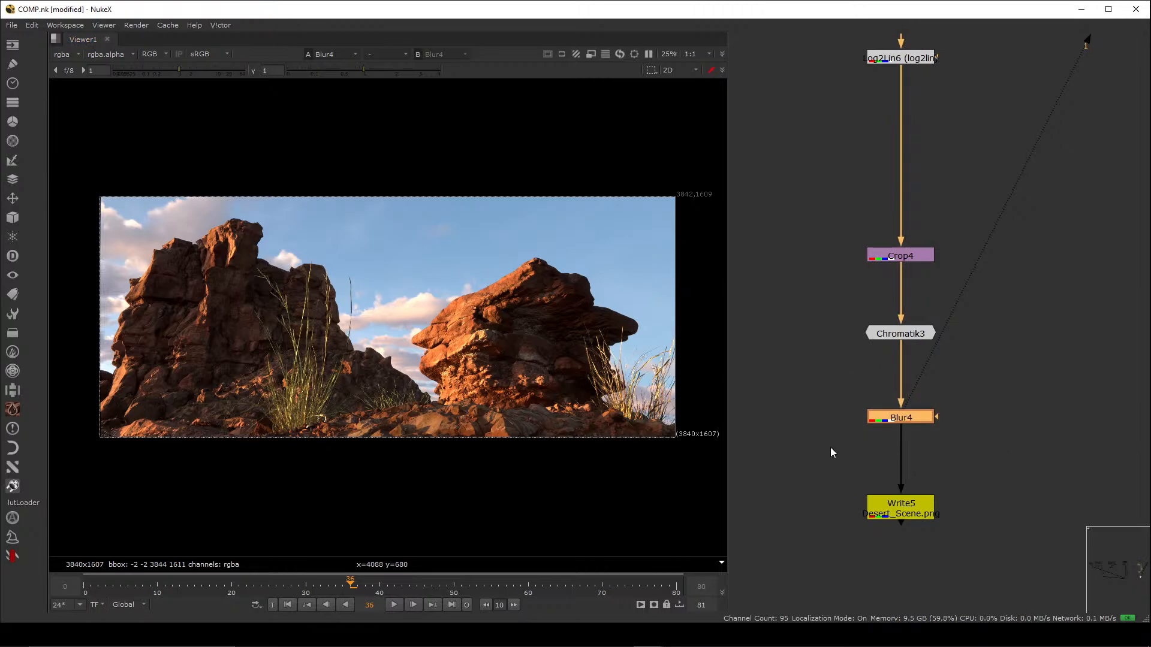
- Display the output of Shuffle59 at the start of the comp's node tree to see the original render
scroll(838, 354, down, 8)
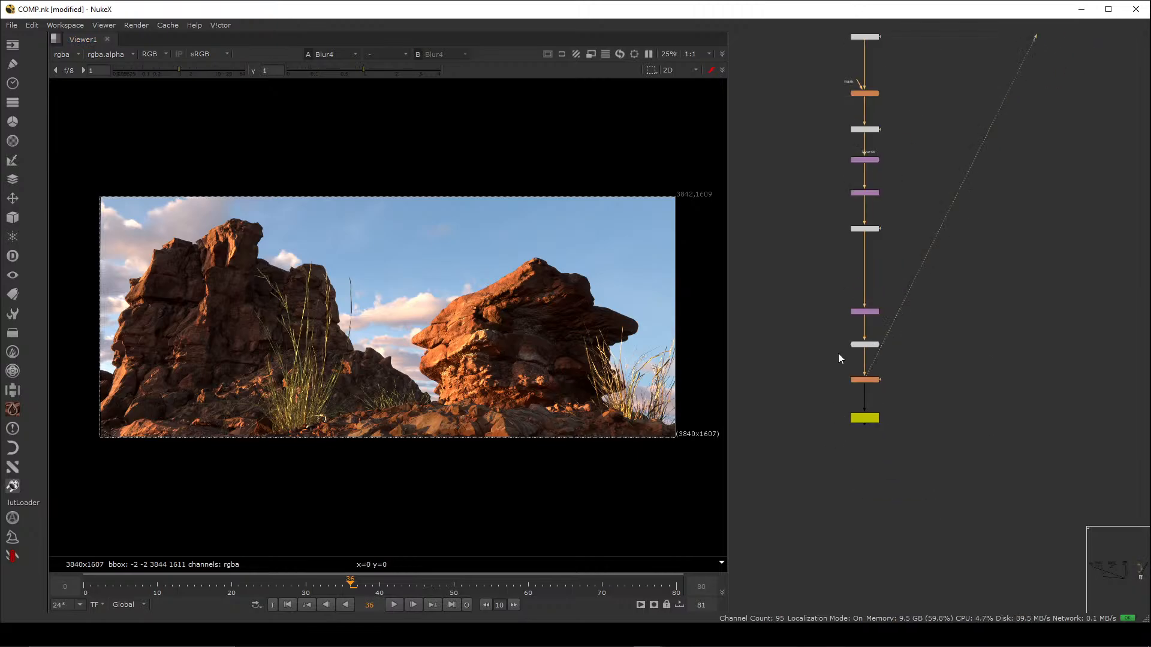
scroll(865, 371, down, 3)
scroll(838, 224, up, 10)
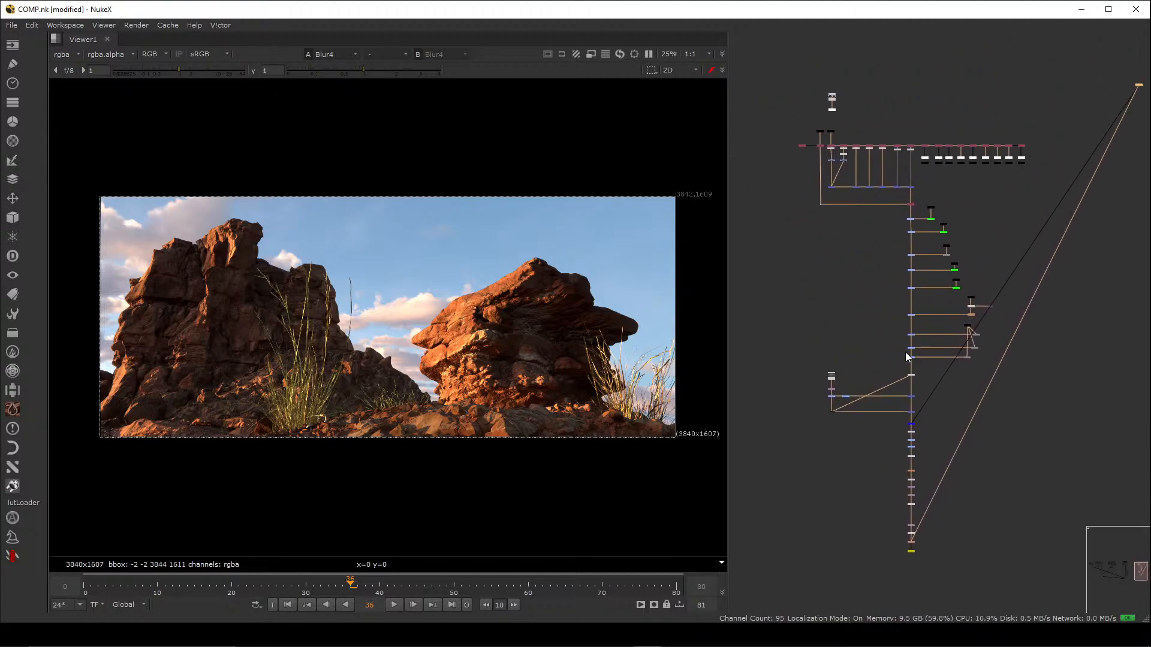
click(814, 199)
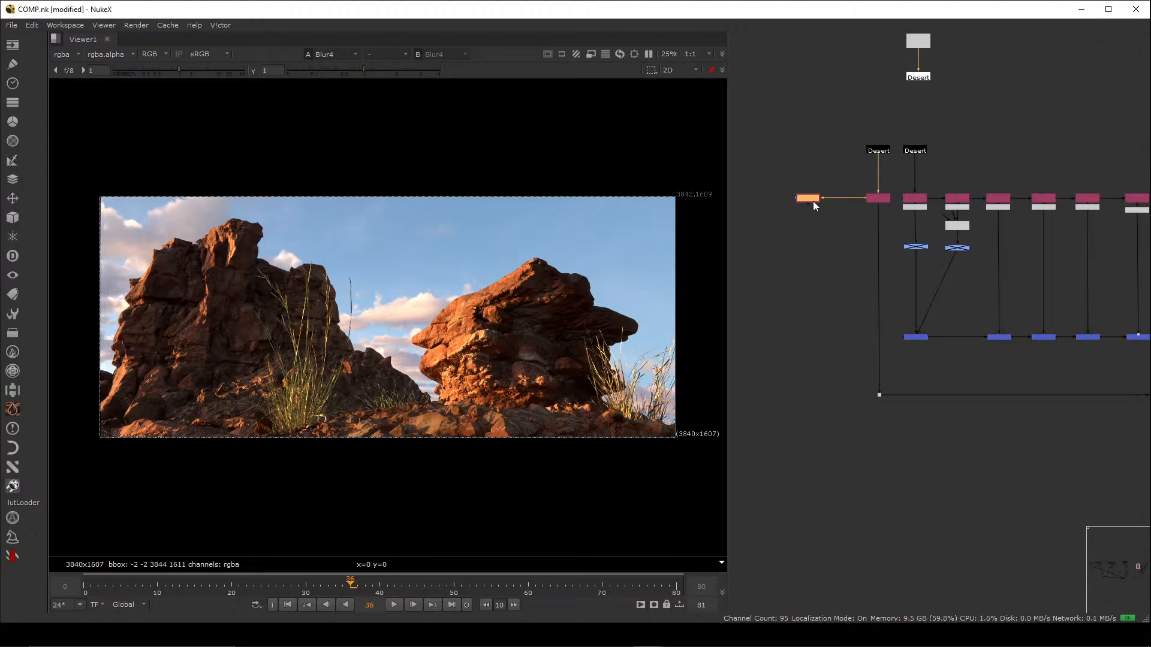
key(1)
scroll(920, 444, down, 3)
scroll(925, 434, down, 3)
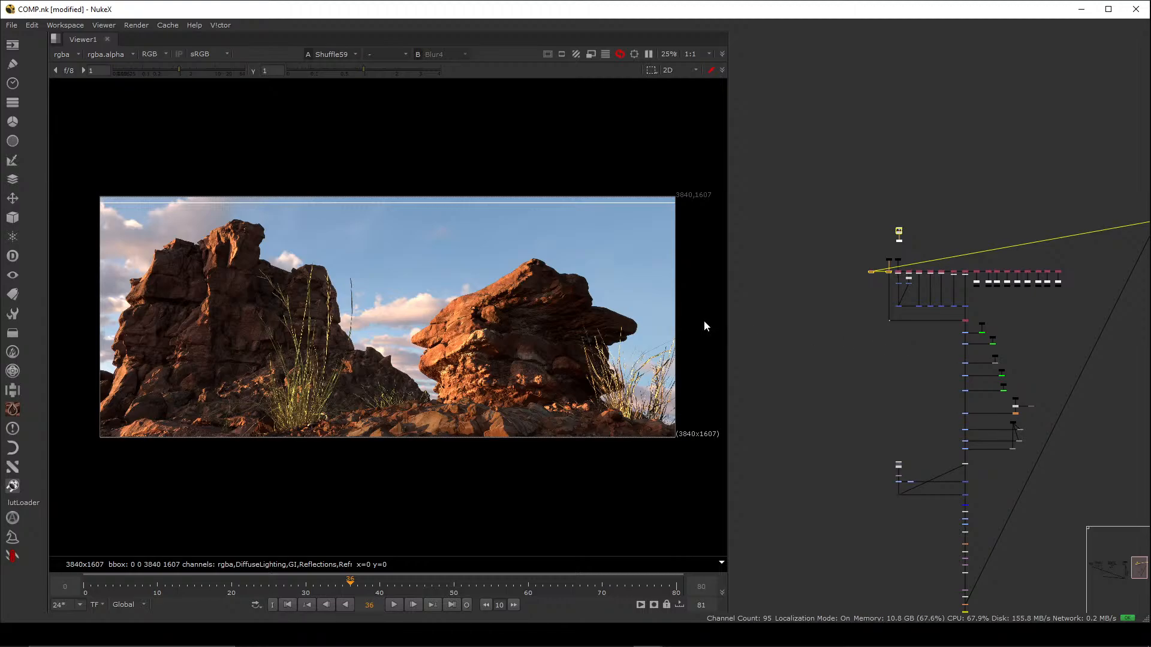
- Try the stack comparison for Shuffle59 and Blur4 in the viewer, then set the comparison to wipe
click(401, 54)
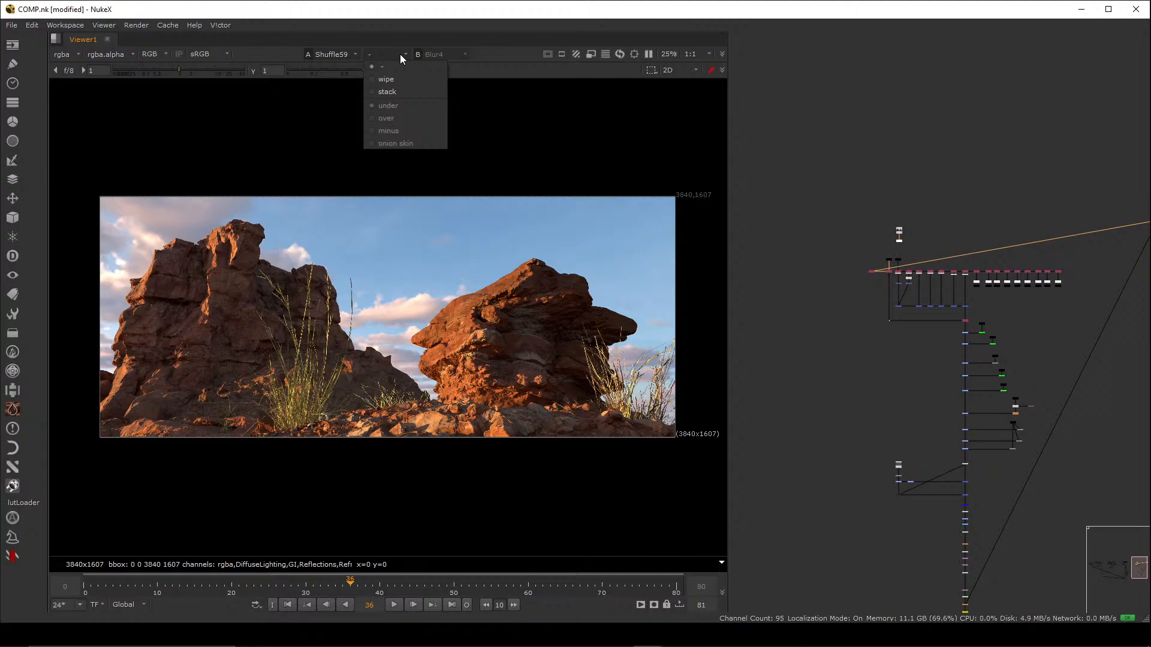
click(379, 90)
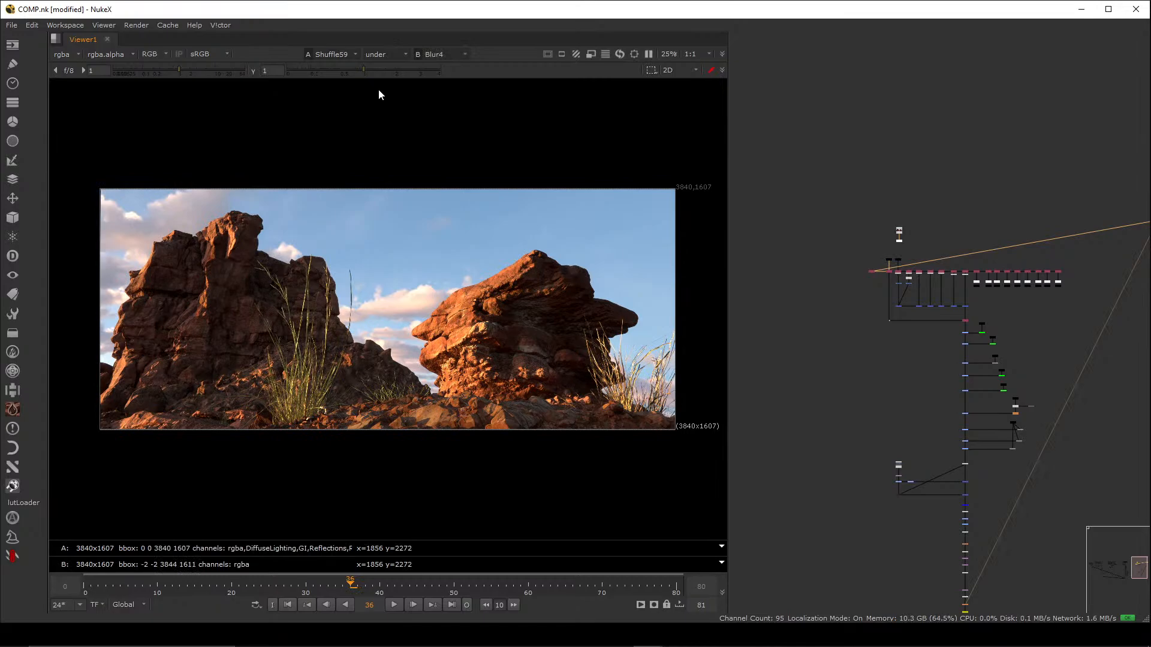
click(383, 54)
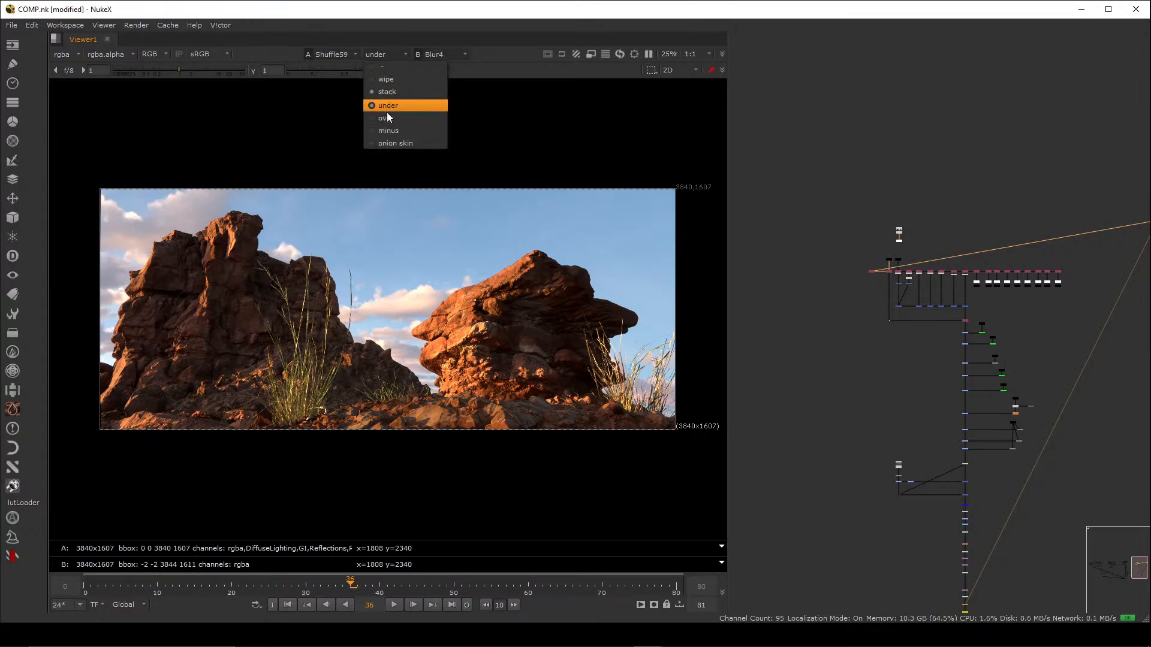
click(387, 79)
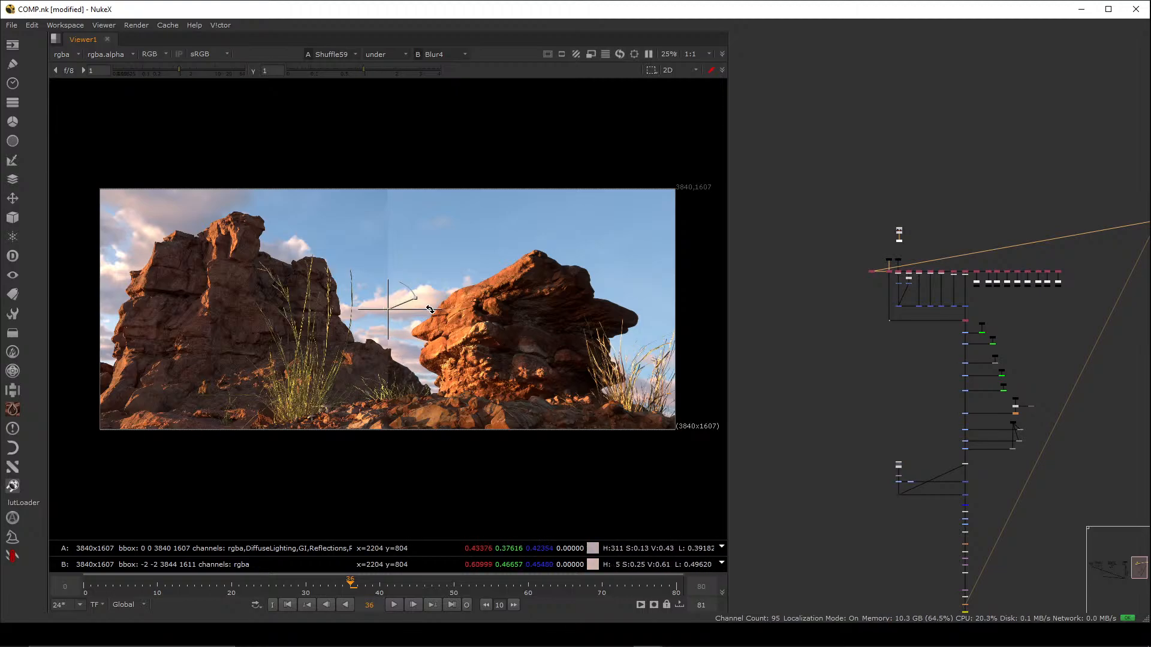
- Move and rotate the wipe across both rock formations to compare Shuffle59 with Blur4, then turn the viewer comparison off
drag(436, 313, 260, 338)
drag(412, 335, 478, 297)
drag(487, 345, 515, 333)
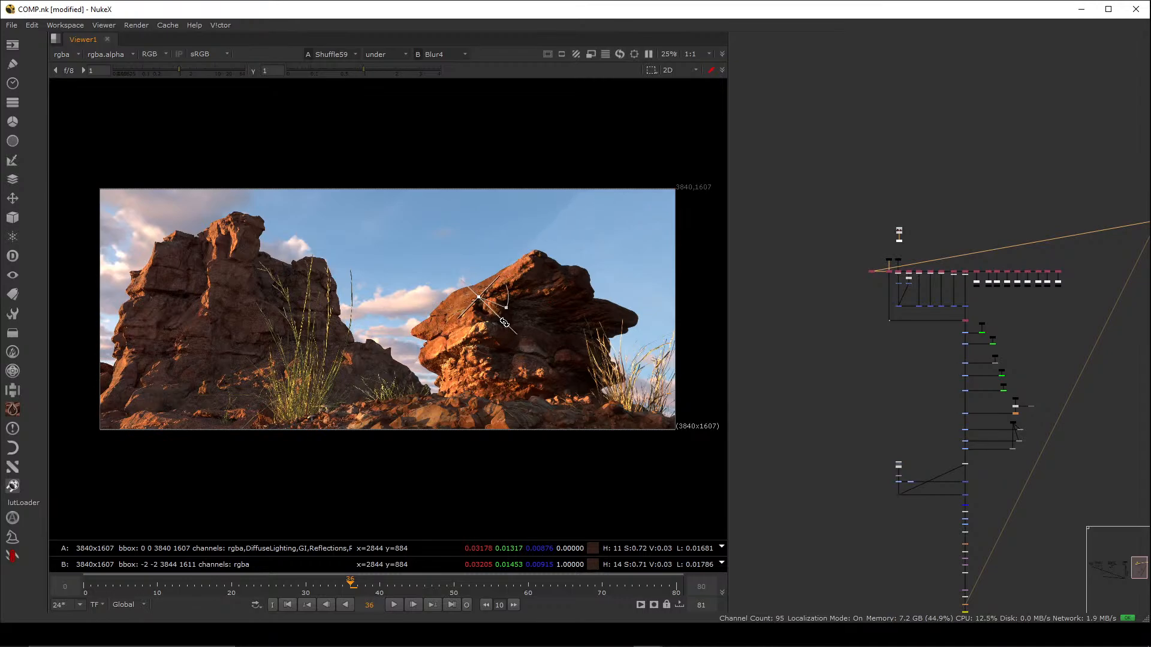
drag(483, 295, 422, 240)
click(398, 57)
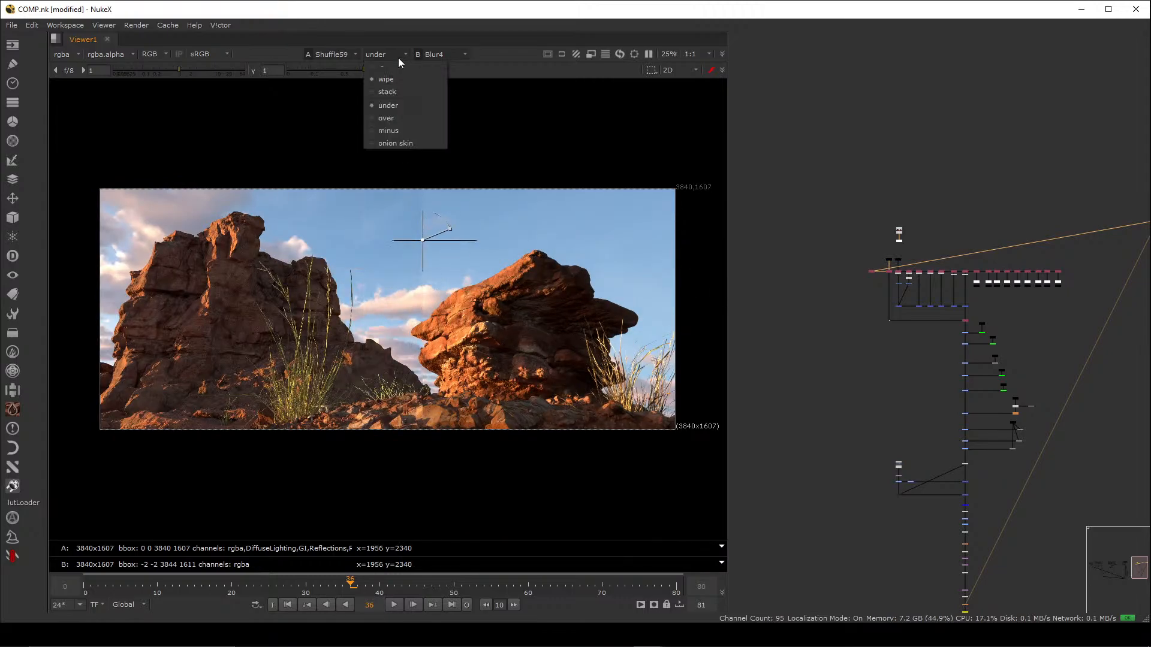
click(397, 67)
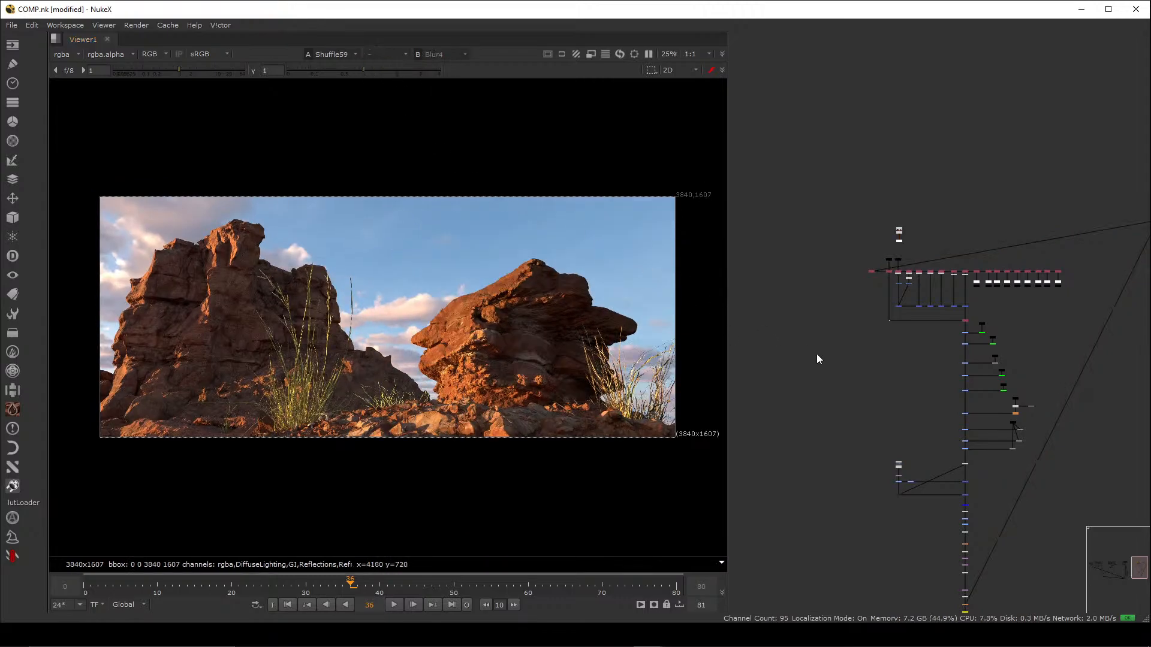
- Survey the entire script and select the other node trees beside the final comp's tree
scroll(817, 354, down, 5)
scroll(928, 362, down, 3)
middle_drag(928, 362, 977, 378)
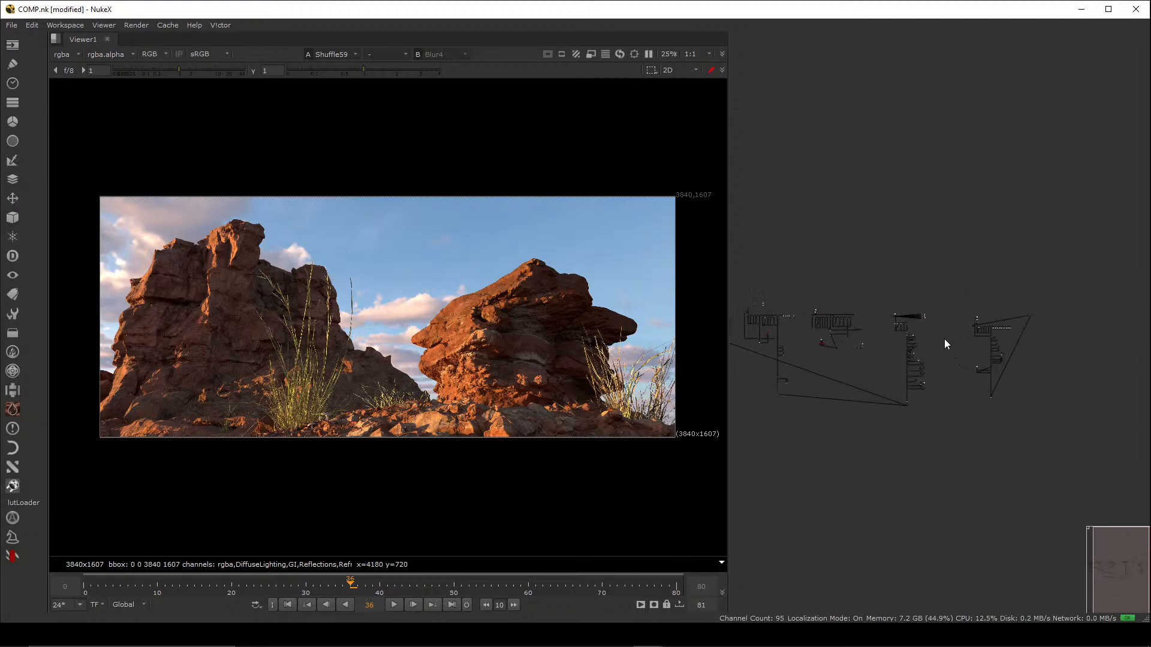
drag(953, 293, 841, 418)
middle_drag(827, 415, 947, 396)
drag(841, 417, 809, 398)
middle_drag(1068, 384, 930, 384)
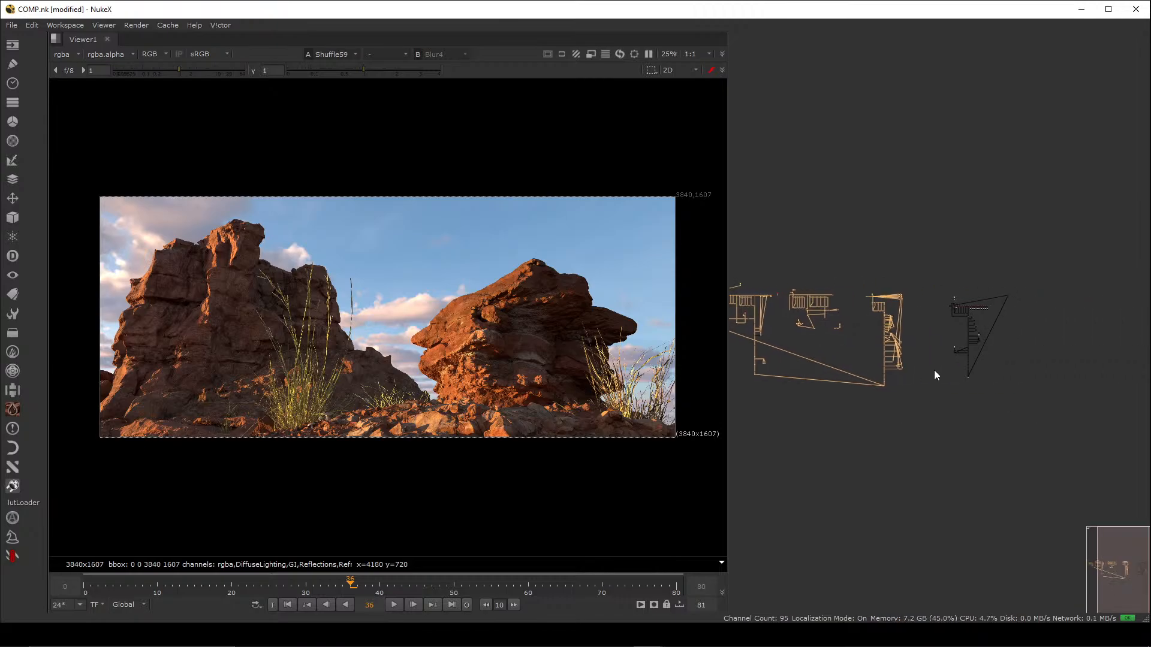
- Display the output of the GRASS GROUND.exr read node, Read7, at the start of the forest scene's node tree
scroll(955, 383, up, 8)
middle_drag(995, 279, 912, 344)
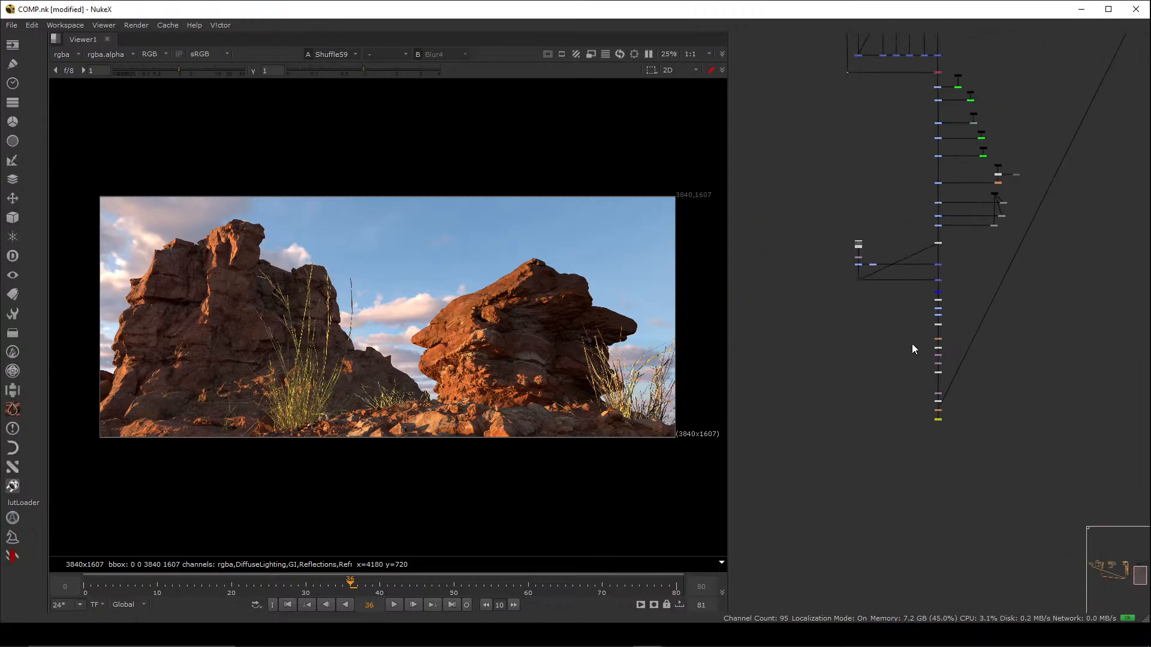
scroll(929, 395, up, 5)
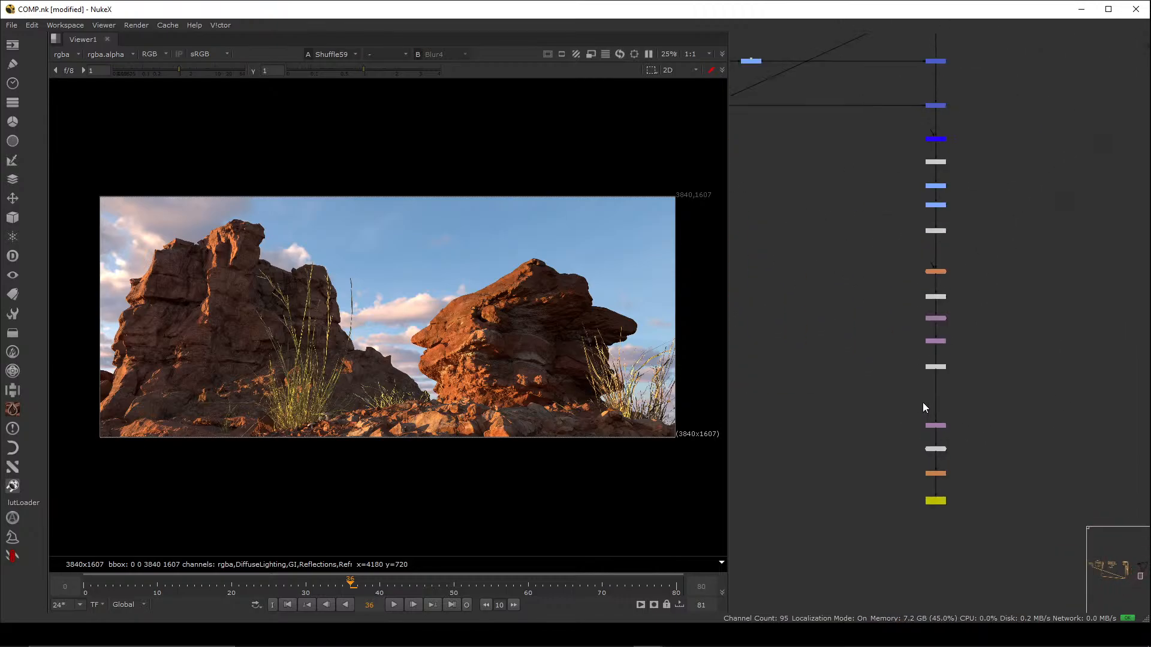
scroll(925, 403, up, 3)
scroll(926, 444, down, 10)
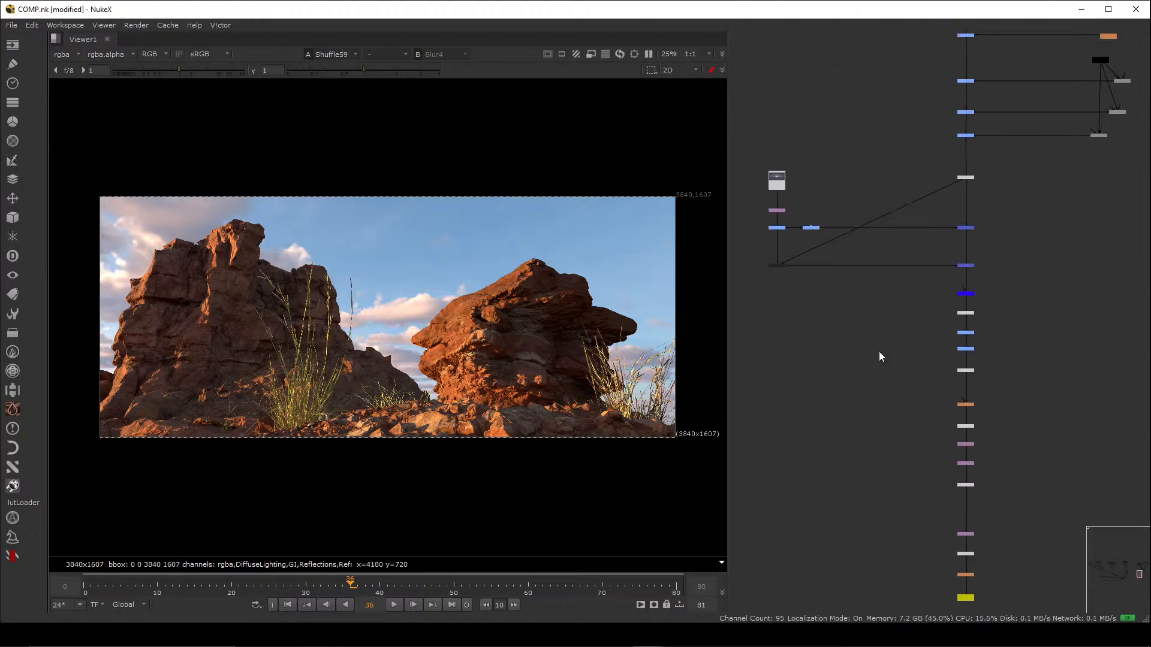
scroll(854, 354, down, 2)
scroll(906, 360, up, 8)
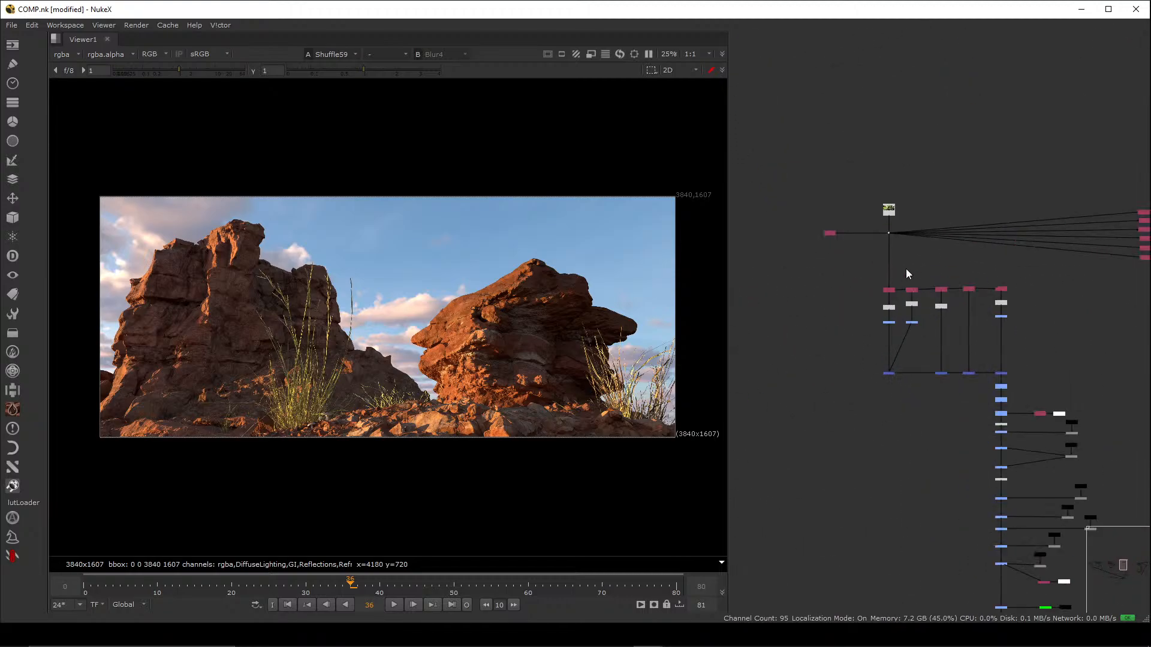
scroll(872, 329, up, 5)
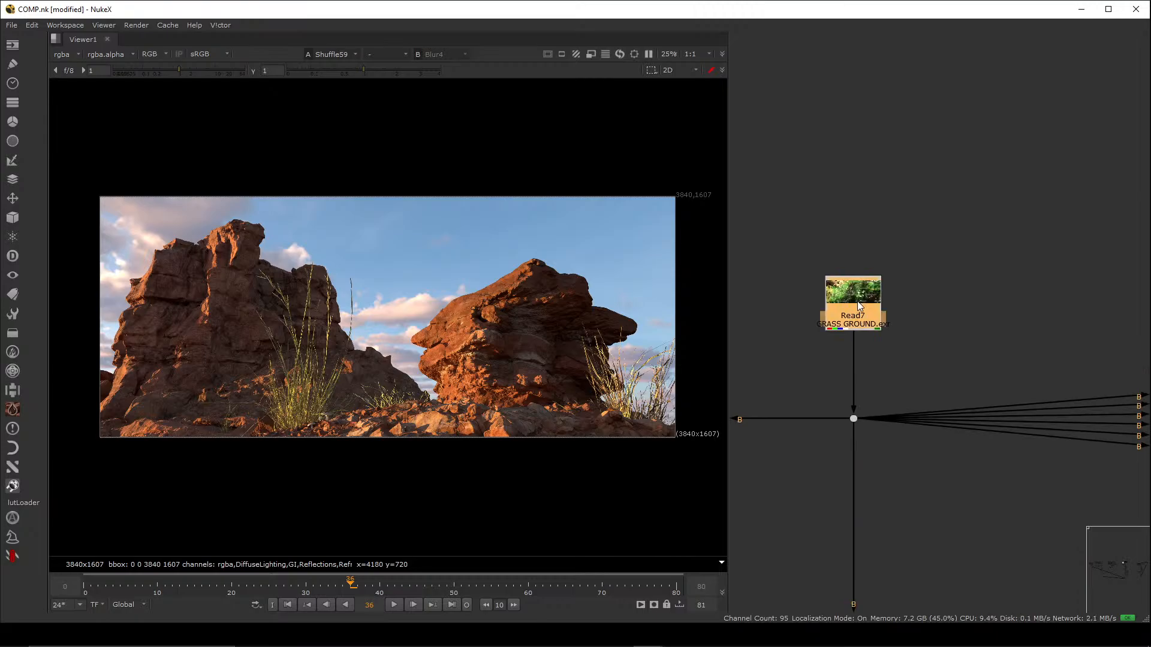
key(1)
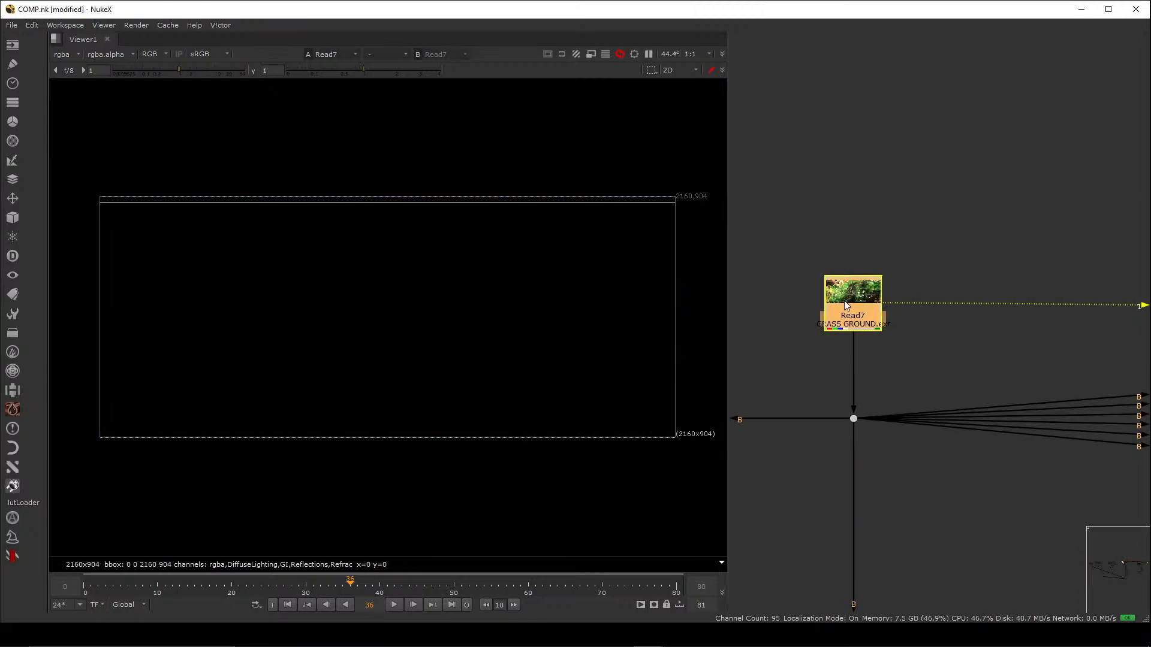
- Check the format in Read7's properties, set the project's full size format to 2160x904, and close both settings
double_click(844, 300)
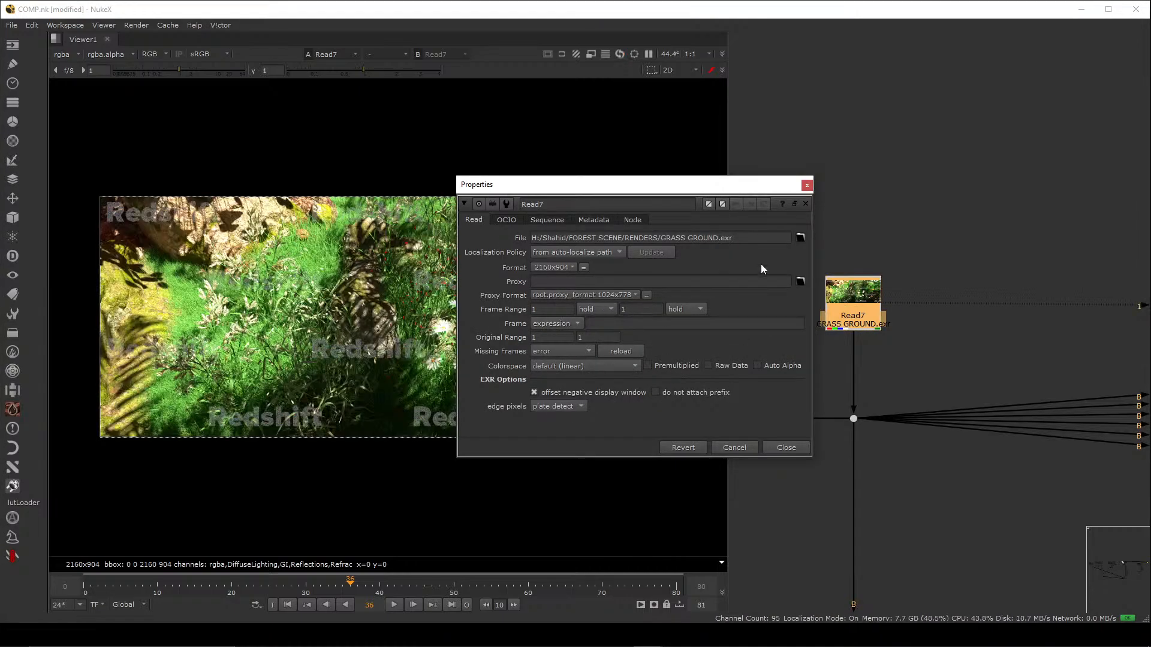
click(878, 189)
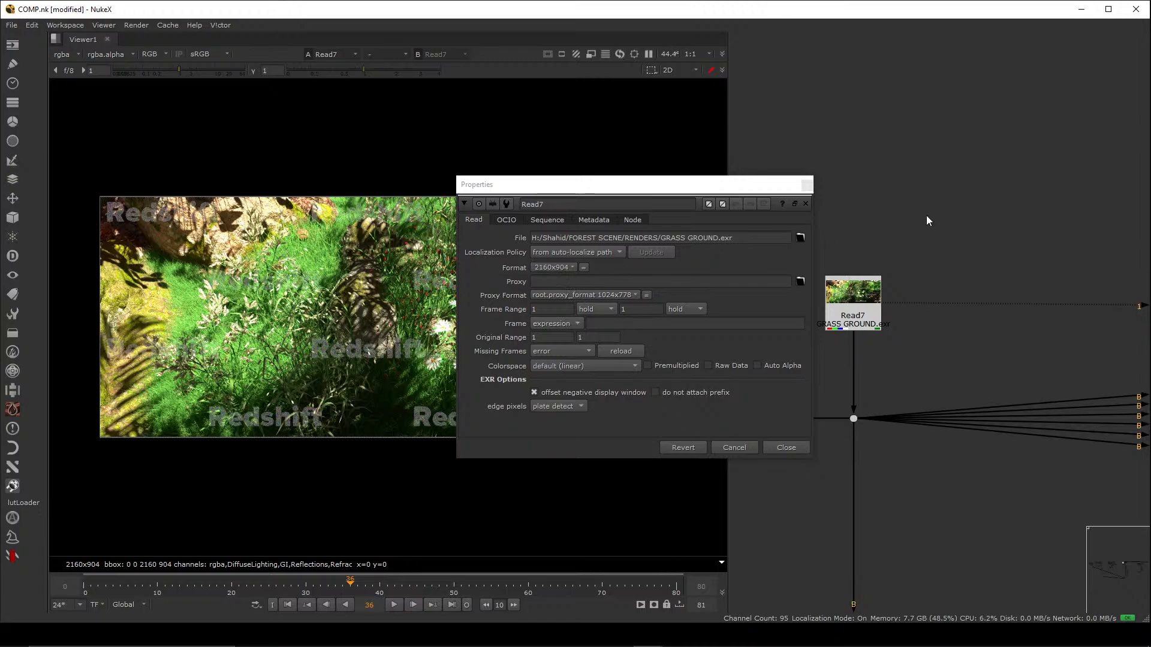
key(s)
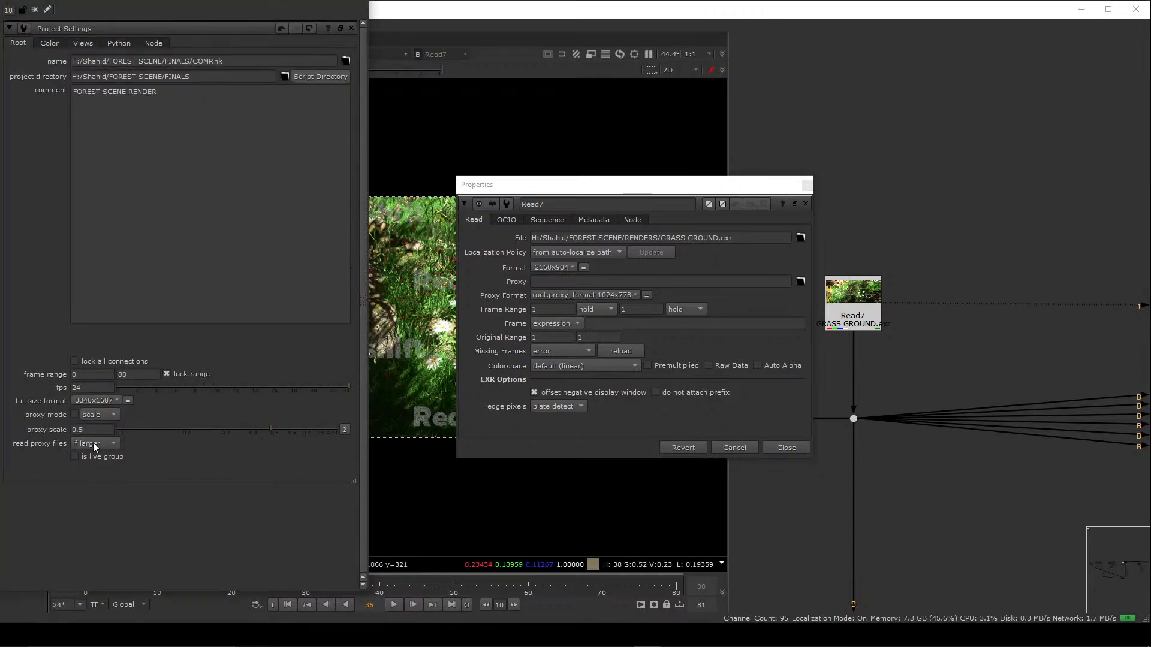
click(99, 400)
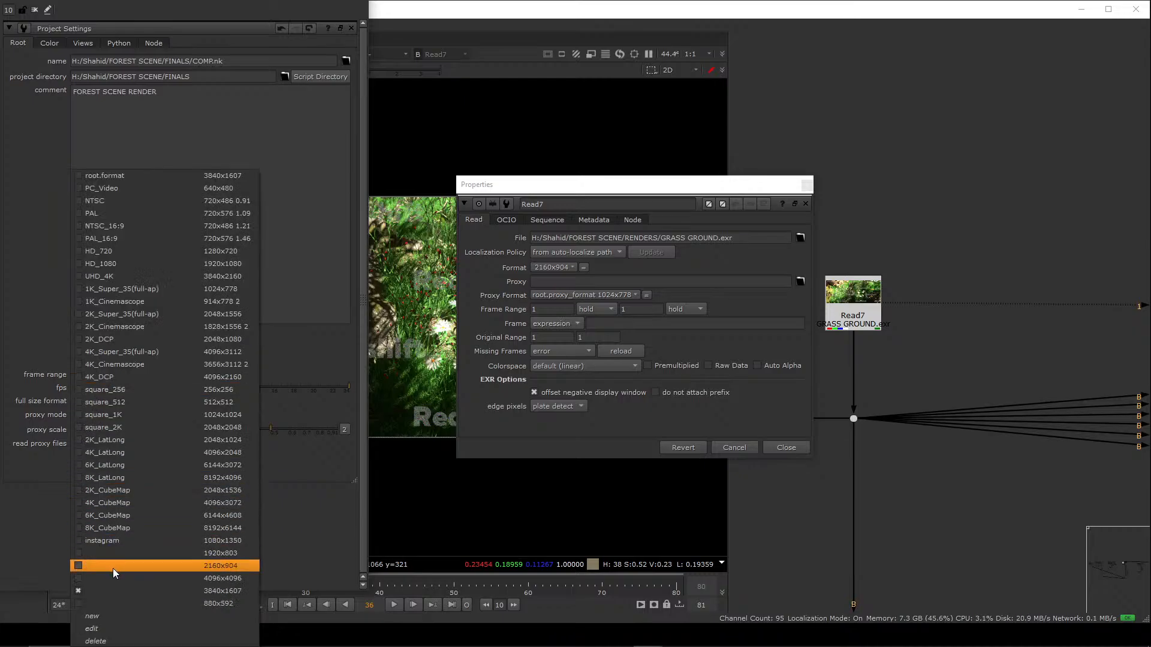
click(134, 564)
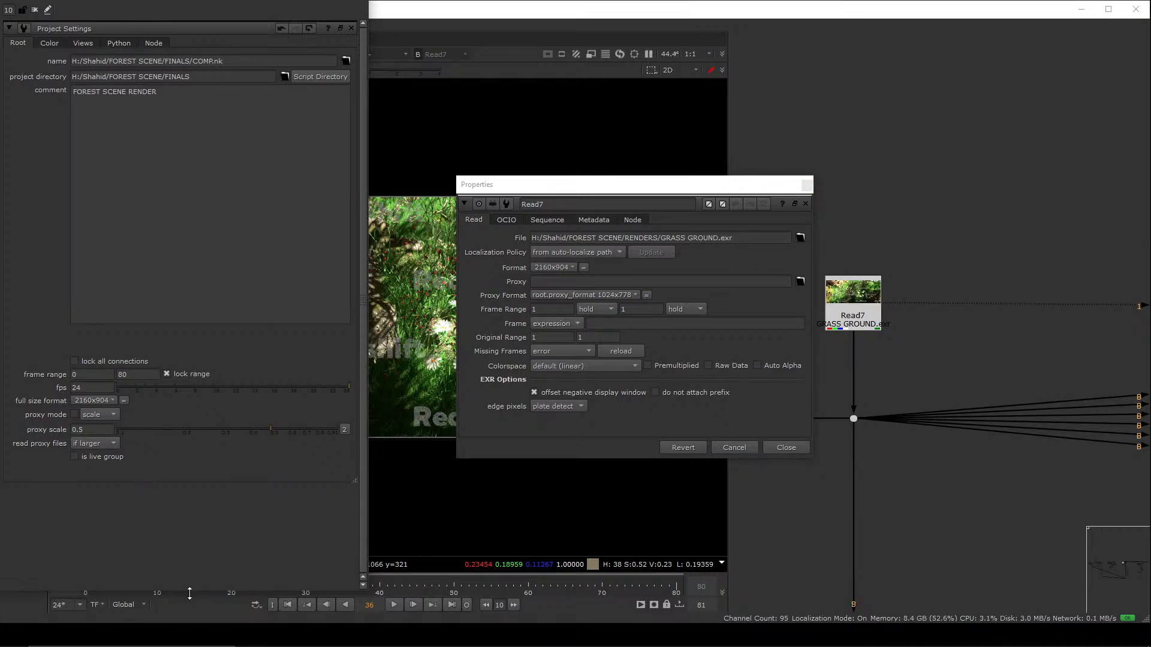
drag(189, 593, 287, 3)
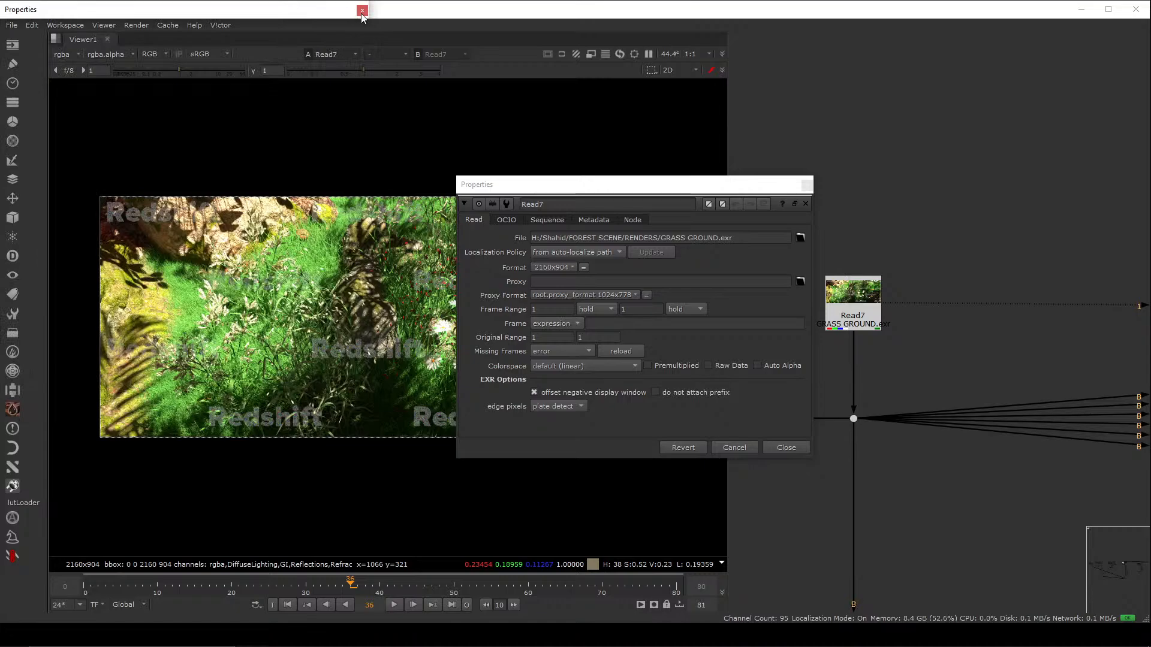
click(806, 185)
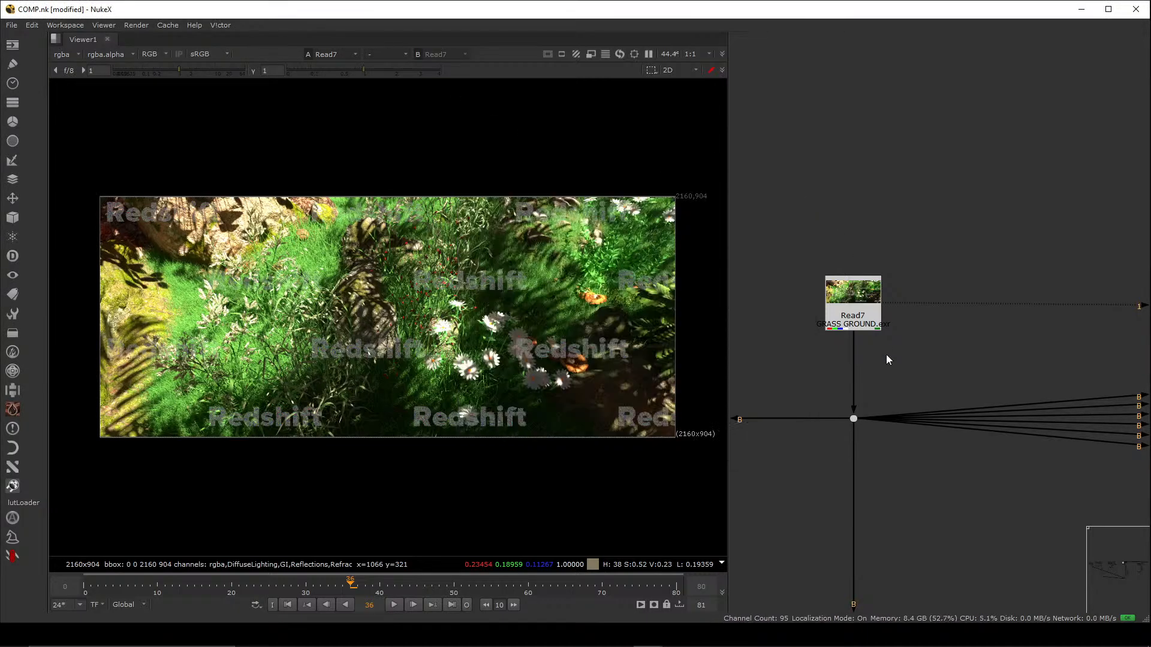
- Display the output of Shuffle42 beside Read7 and inspect the original grass render up close
scroll(883, 394, down, 5)
scroll(840, 398, up, 2)
drag(860, 369, 794, 448)
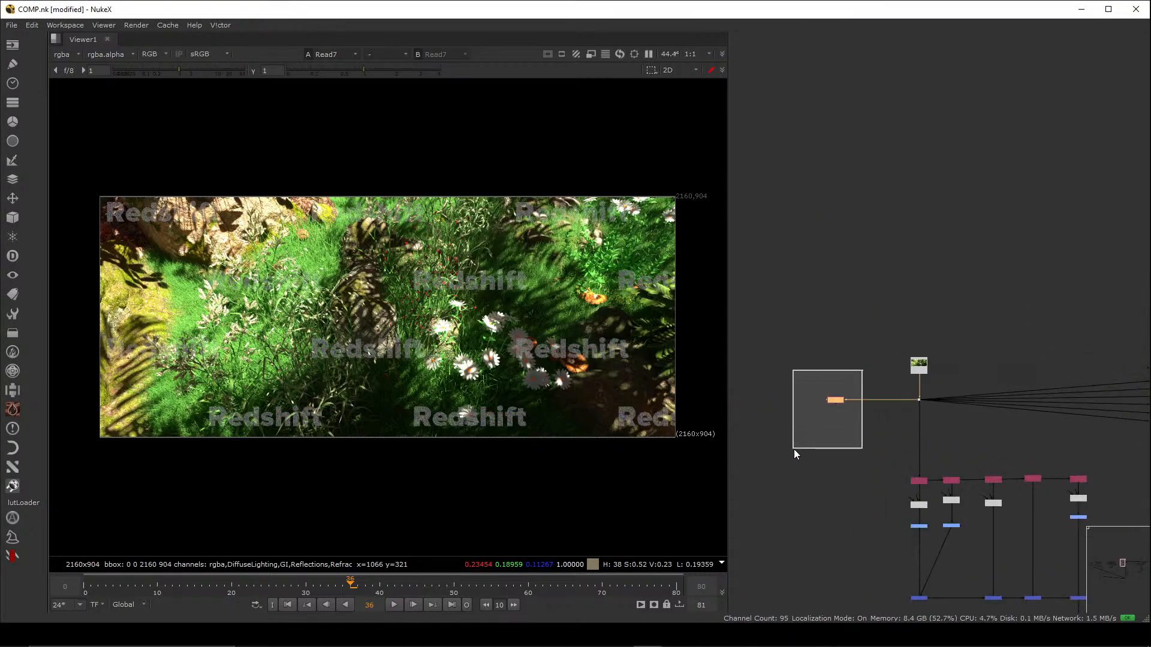
key(1)
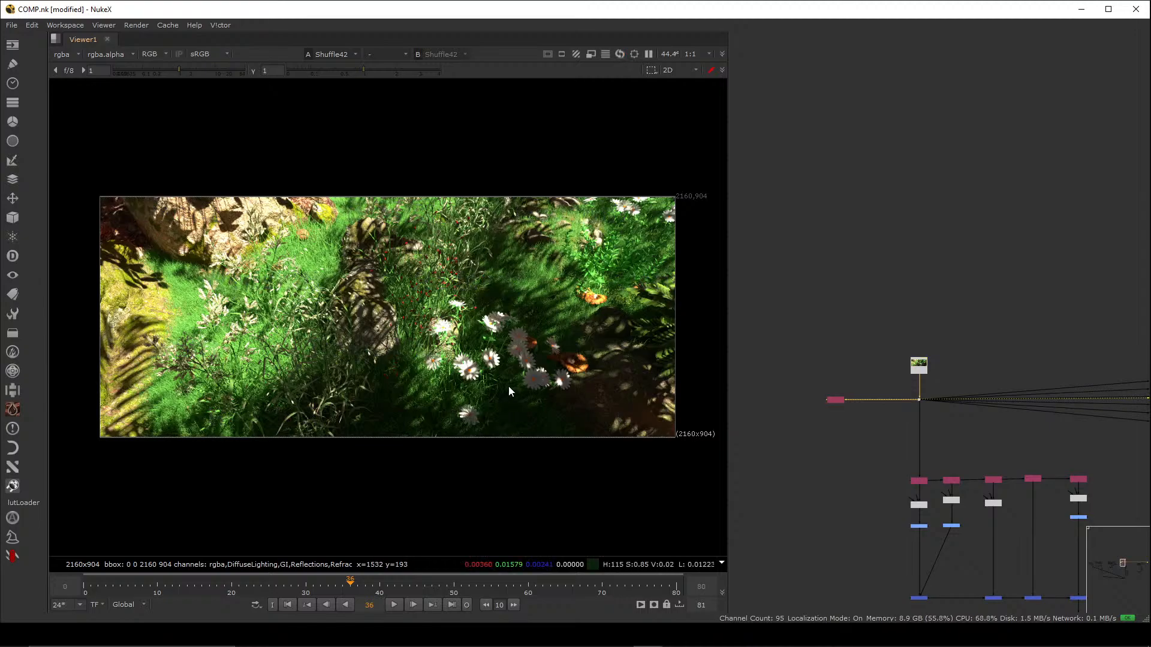
scroll(446, 356, up, 2)
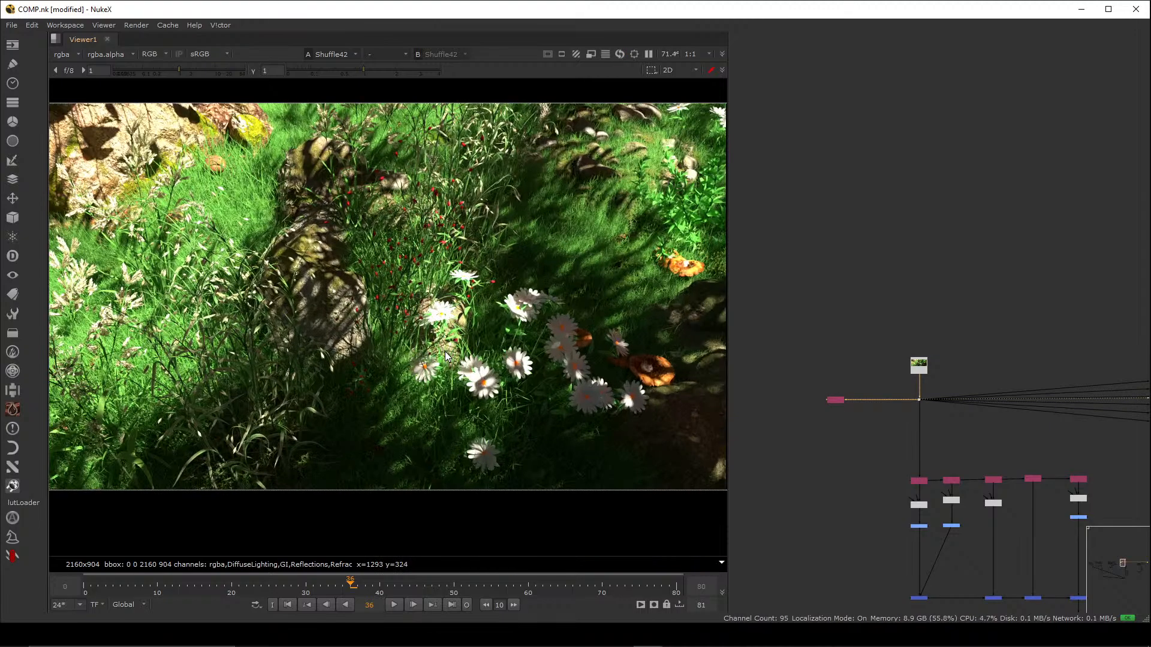
scroll(446, 357, down, 2)
scroll(851, 364, down, 4)
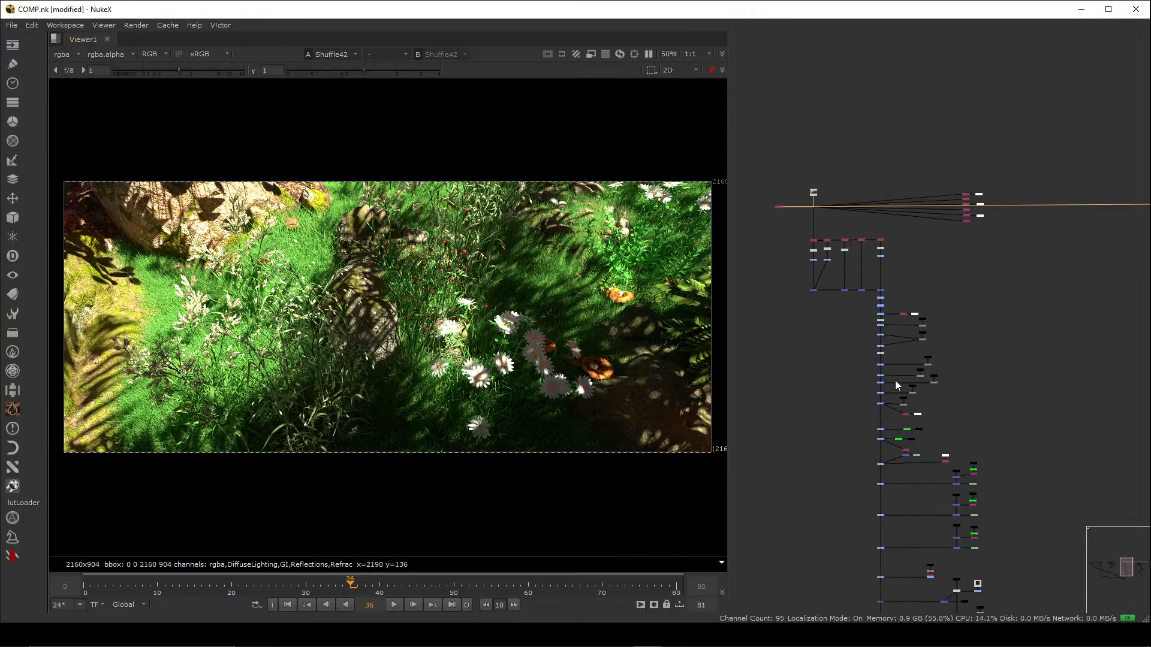
- Display the finished grass composite from Crop2, just above Write4, and bring the entire script into view
scroll(900, 430, up, 8)
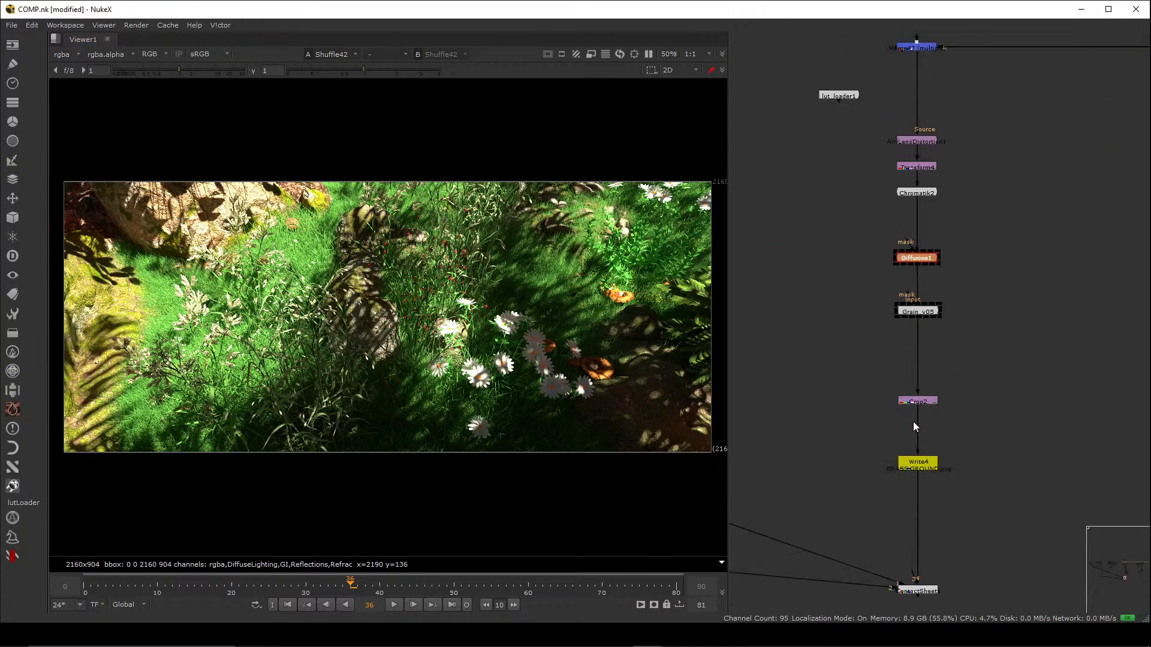
drag(971, 367, 866, 434)
key(1)
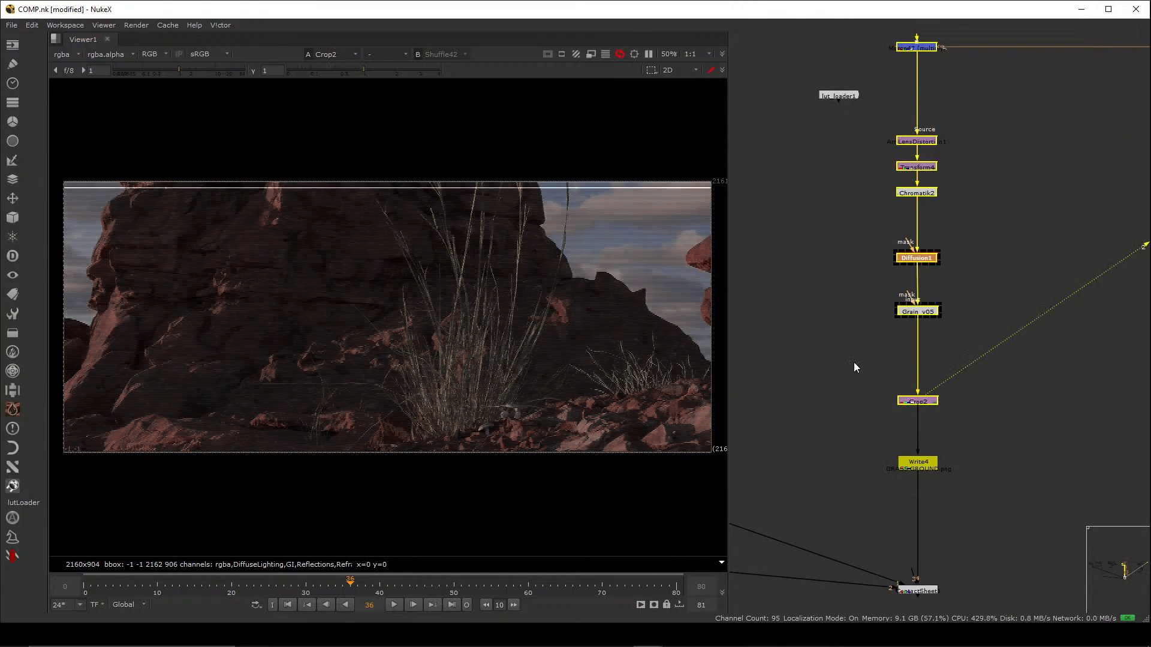
key(Down)
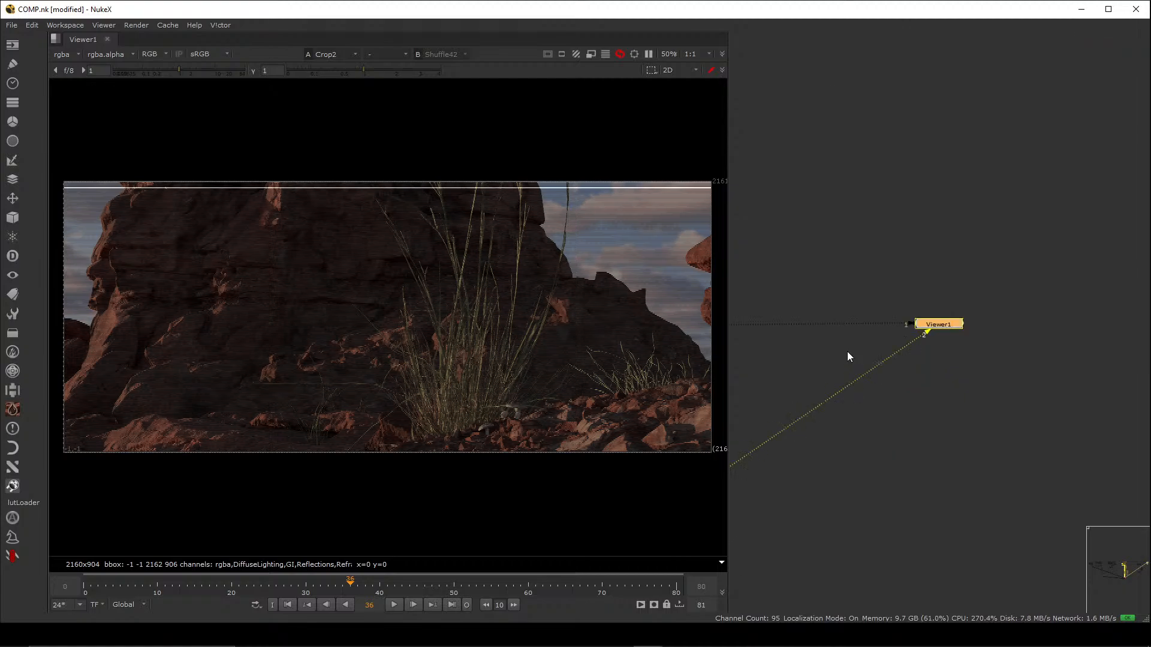
click(857, 314)
key(f)
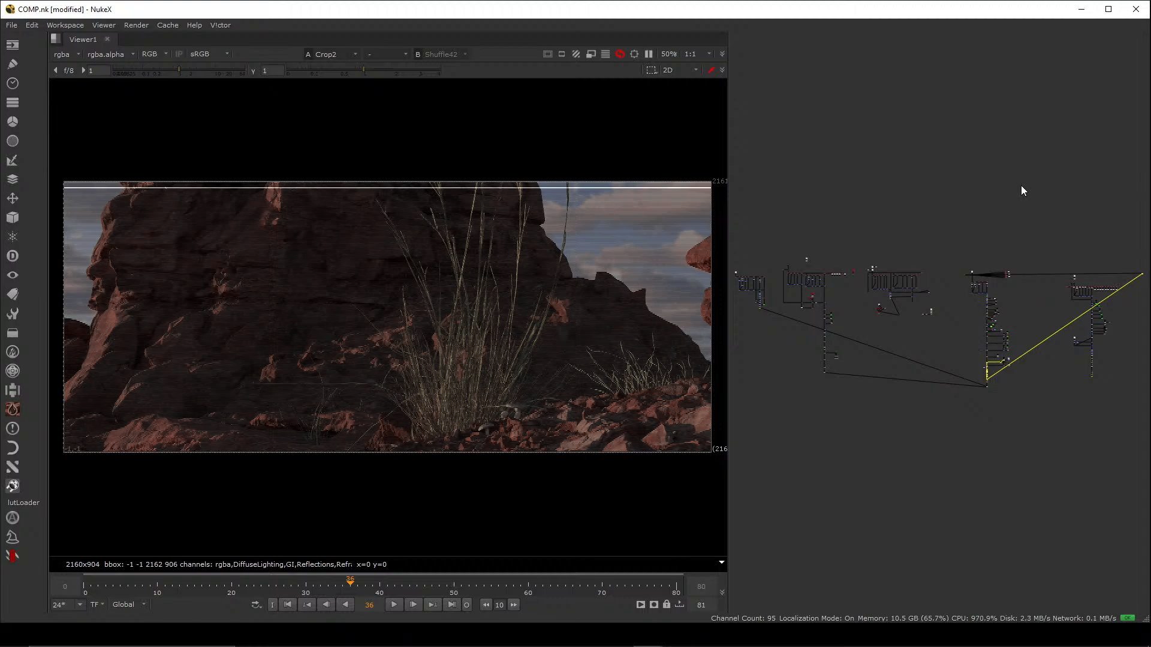
- Examine the grass comp's grade chain and its P PASS and N mask branches
scroll(904, 362, up, 10)
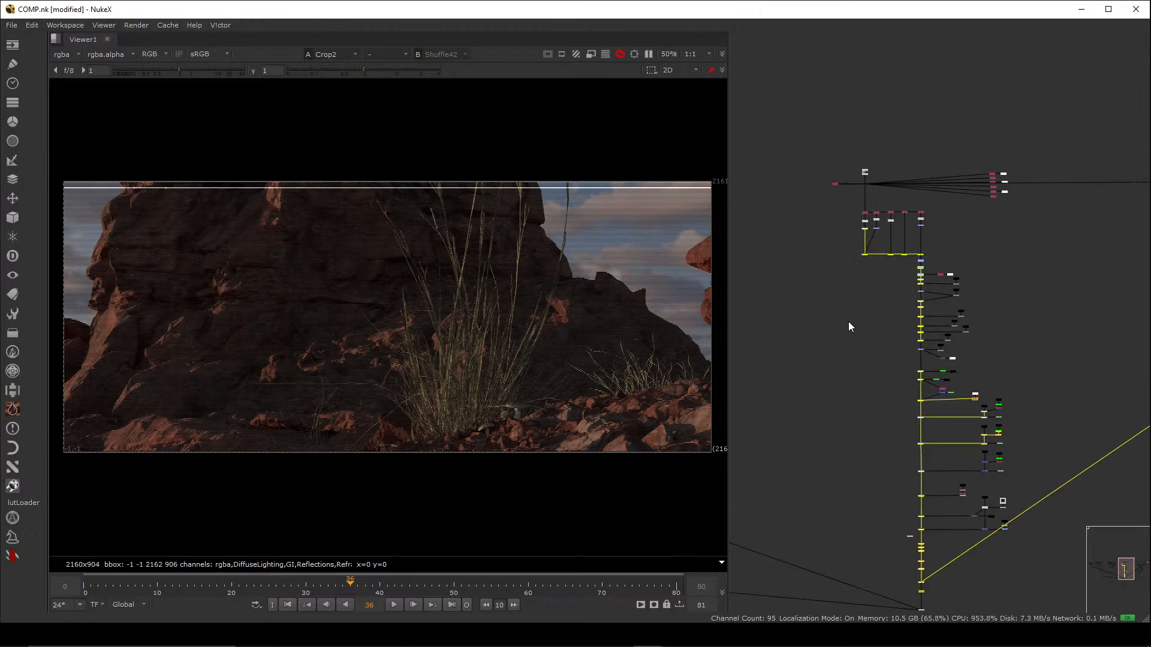
middle_drag(925, 330, 897, 257)
scroll(897, 253, up, 5)
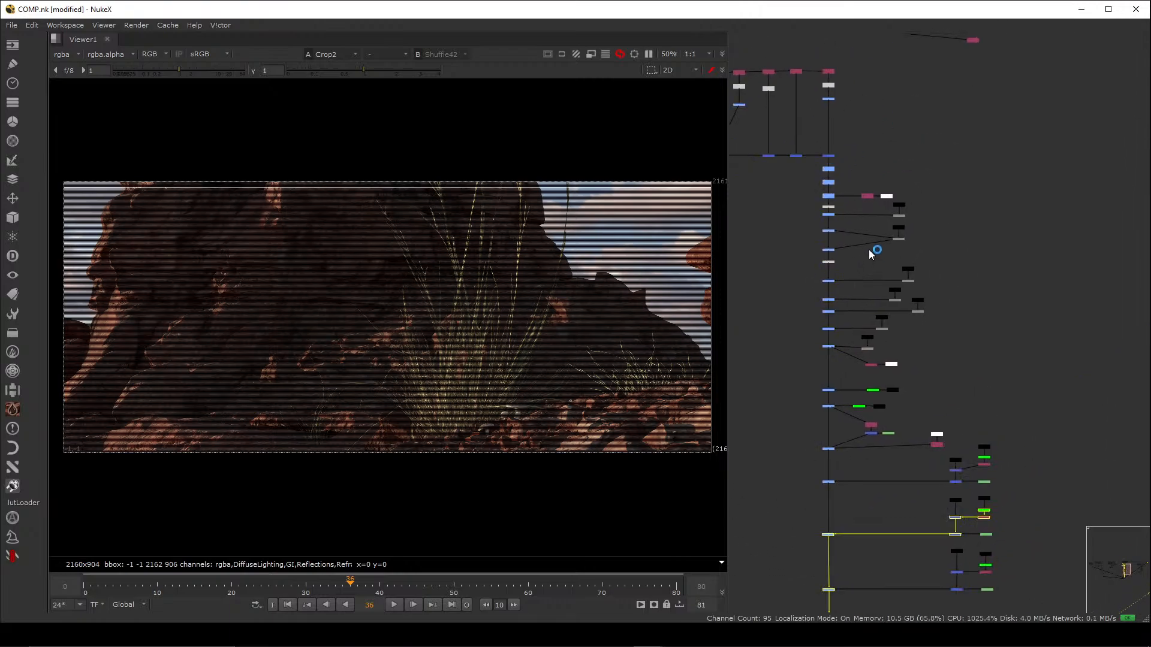
scroll(881, 247, up, 6)
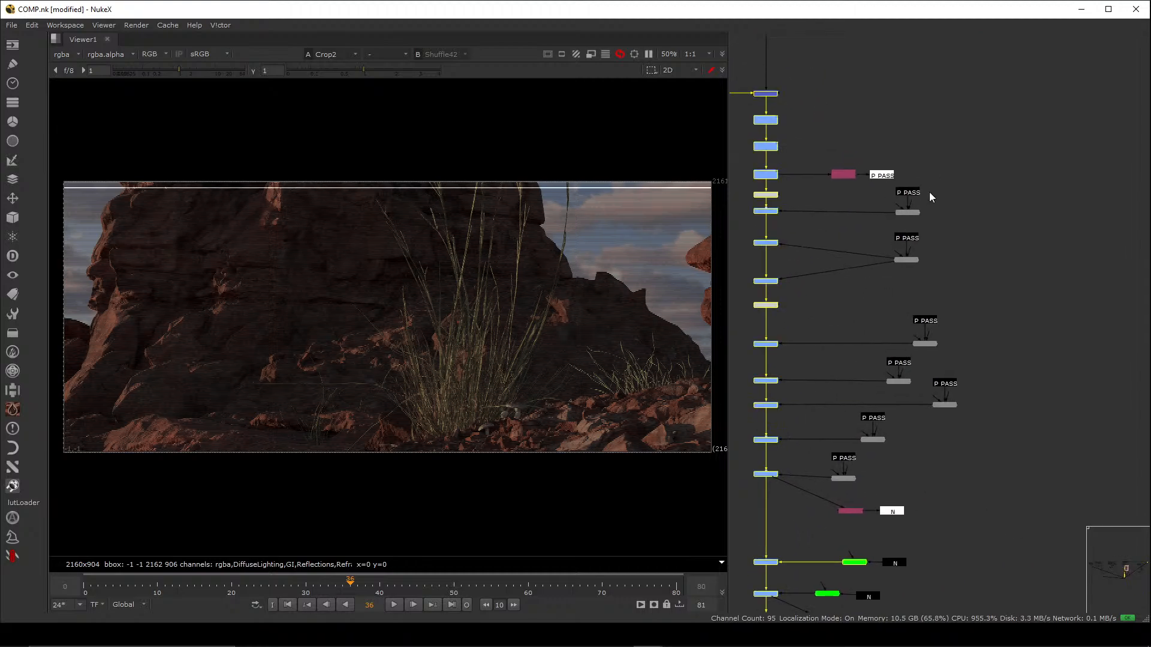
scroll(901, 207, up, 4)
middle_drag(930, 425, 950, 276)
middle_drag(887, 546, 969, 322)
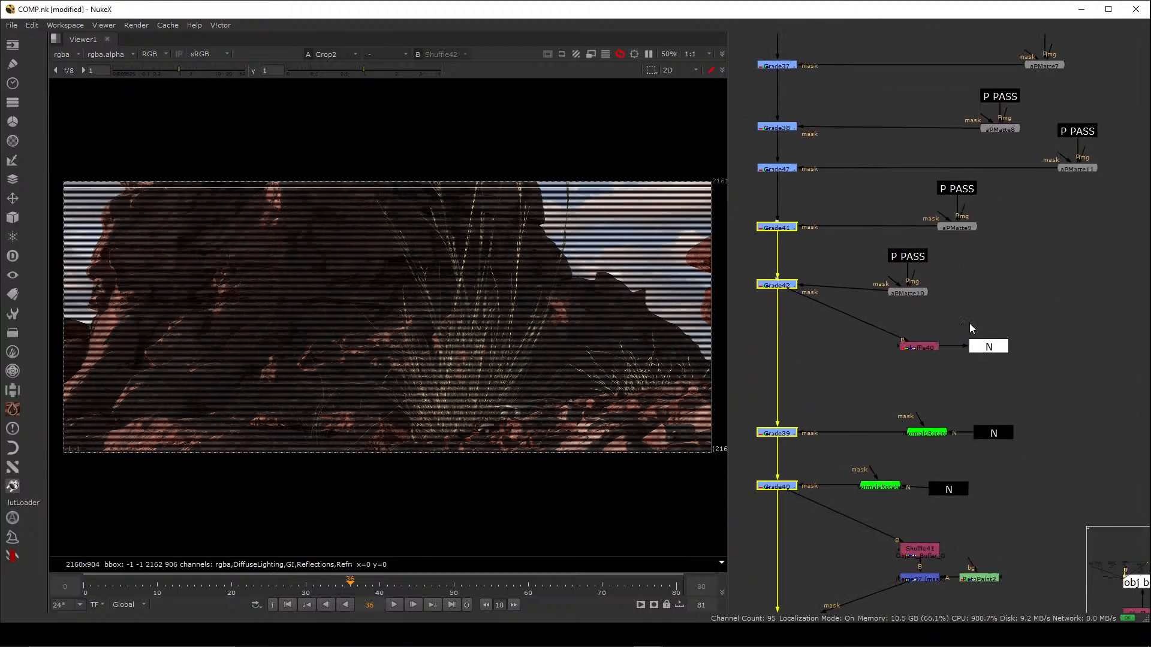
middle_drag(921, 431, 940, 334)
middle_drag(1015, 392, 980, 274)
scroll(977, 279, down, 4)
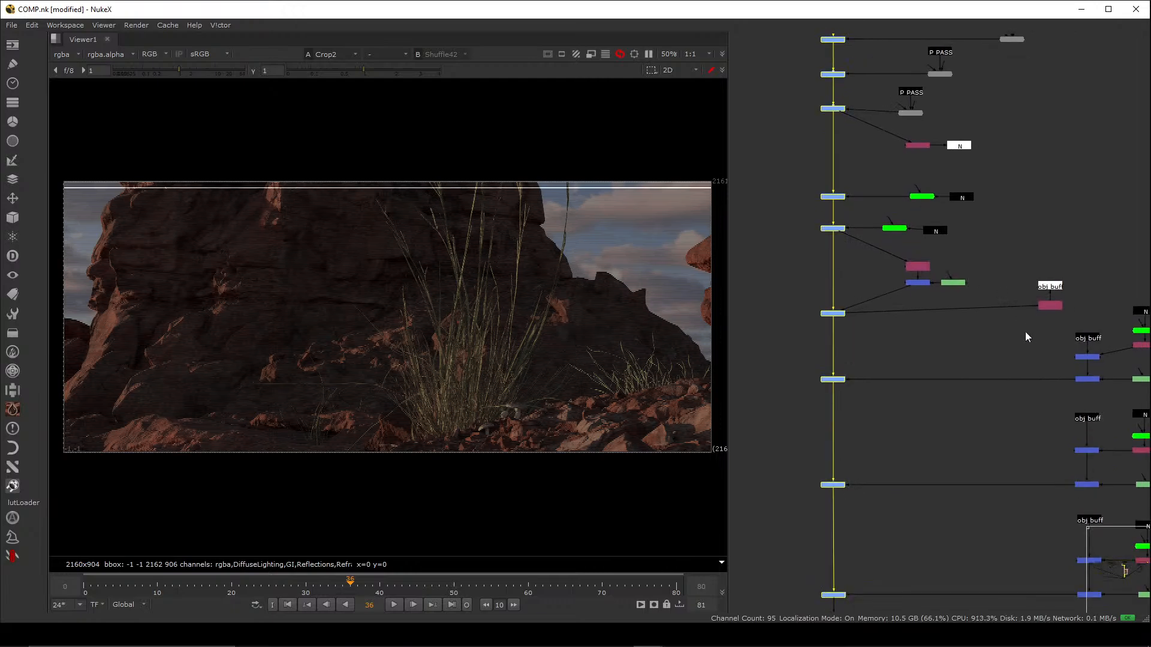
- Examine the obj buff mask branches, following the tree down to the UV-driven STMap1 texture setup
scroll(923, 300, up, 6)
scroll(926, 273, up, 2)
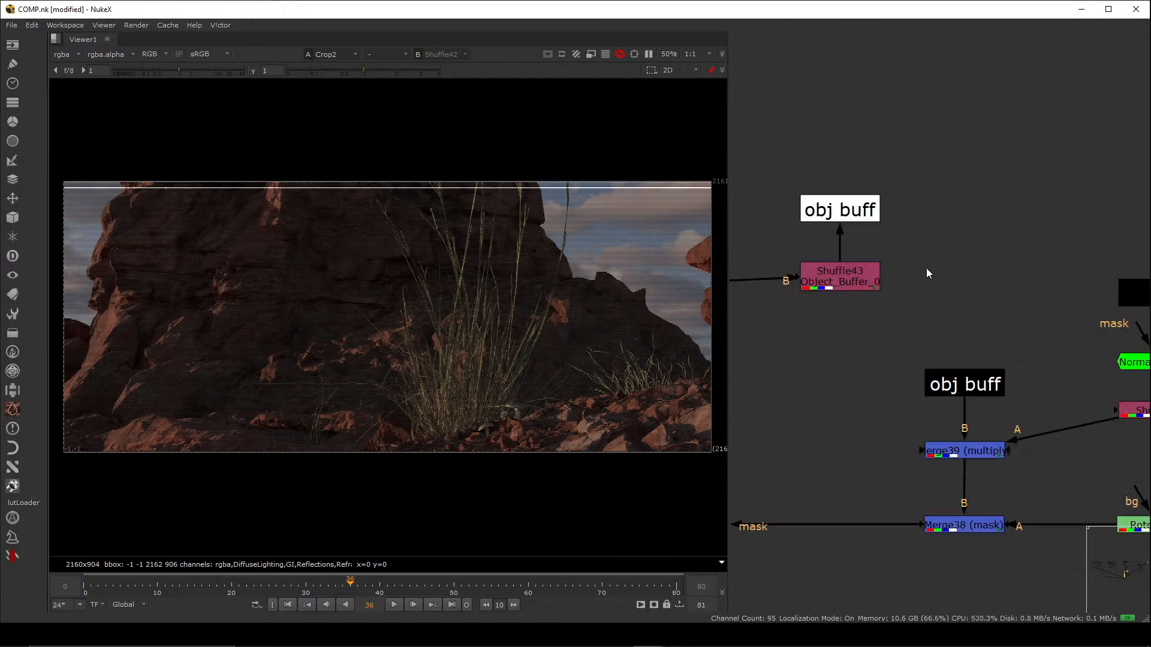
scroll(926, 268, down, 5)
scroll(925, 302, down, 5)
middle_drag(908, 326, 923, 247)
scroll(936, 278, up, 5)
middle_drag(957, 297, 894, 276)
middle_drag(879, 373, 952, 186)
middle_drag(874, 423, 938, 326)
middle_drag(977, 363, 840, 281)
scroll(928, 272, up, 5)
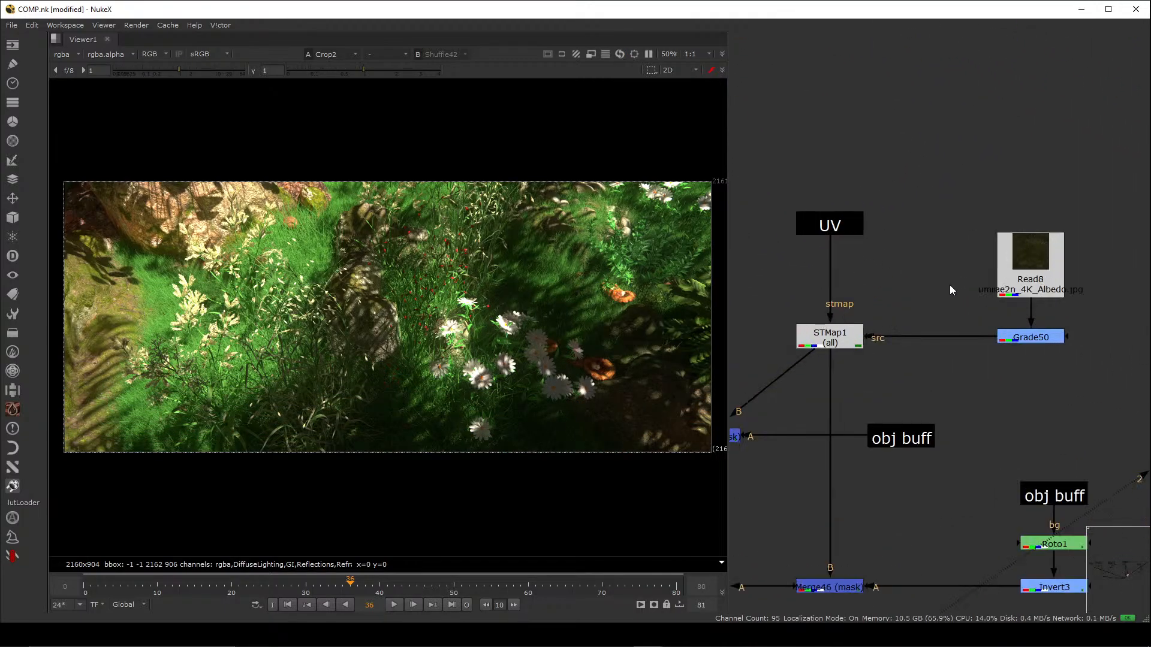
- Examine how Read8, Grade50, the UV stamp and the obj buff masks connect around STMap1
middle_drag(929, 283, 897, 290)
middle_drag(972, 323, 966, 254)
scroll(970, 303, down, 4)
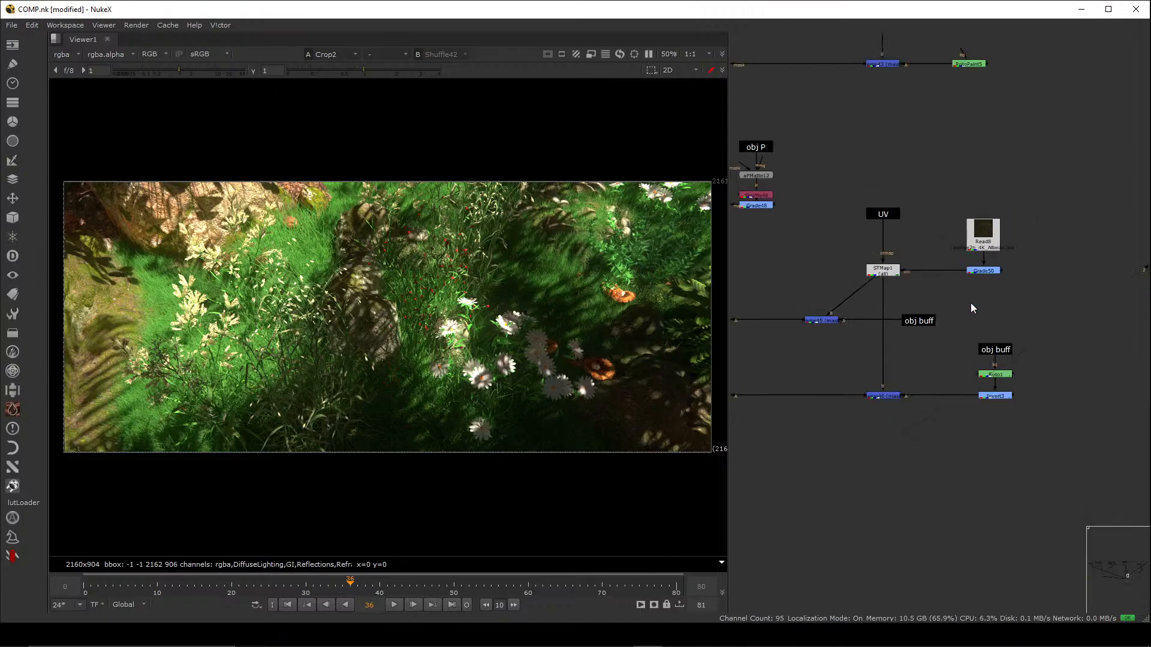
scroll(991, 307, down, 3)
scroll(983, 314, up, 4)
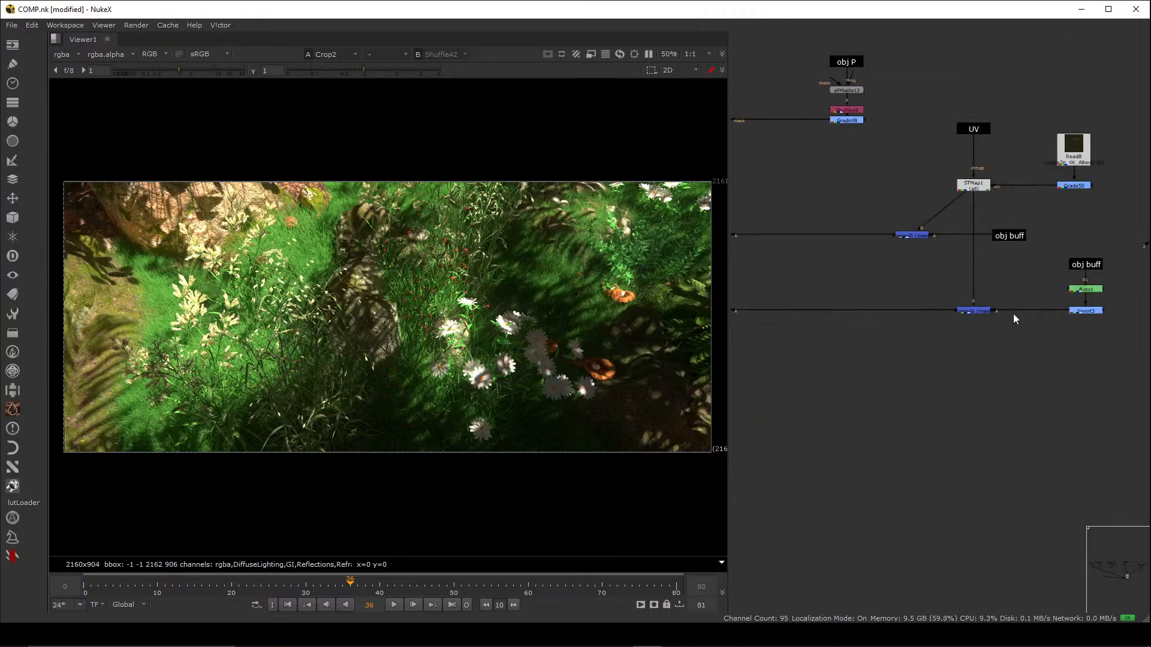
middle_drag(1000, 272, 987, 312)
middle_drag(875, 277, 839, 305)
middle_drag(1021, 250, 966, 282)
scroll(967, 270, up, 5)
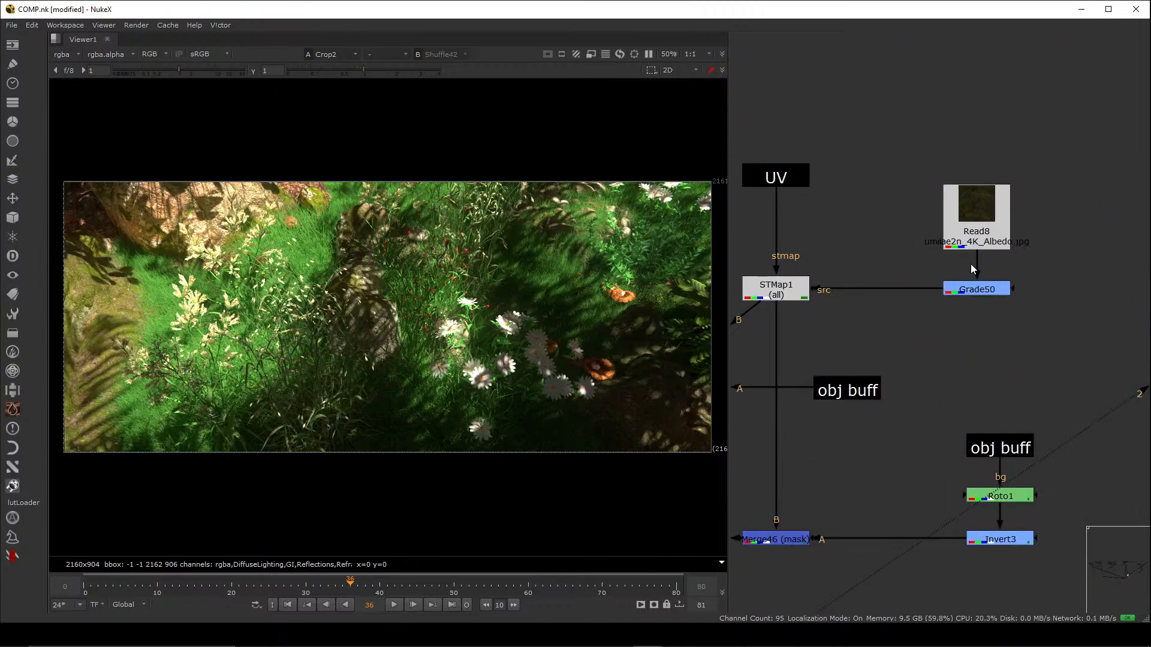
- Display the output of STMap1 and the UV pass that feeds its stmap input
middle_drag(791, 287, 917, 300)
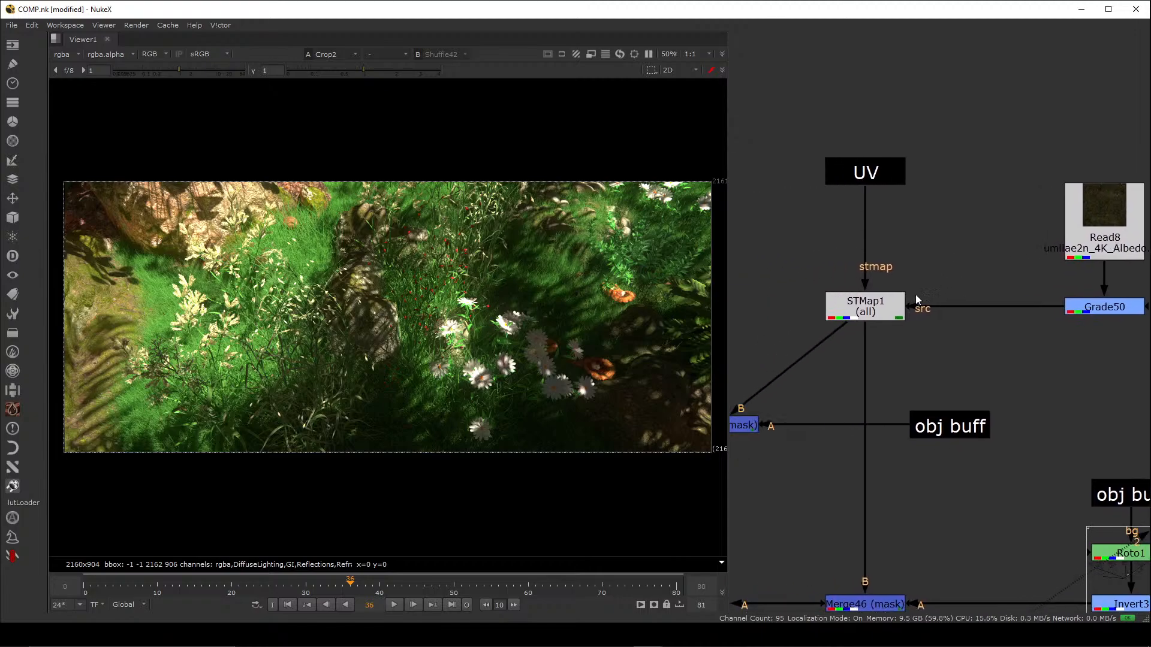
click(866, 310)
key(1)
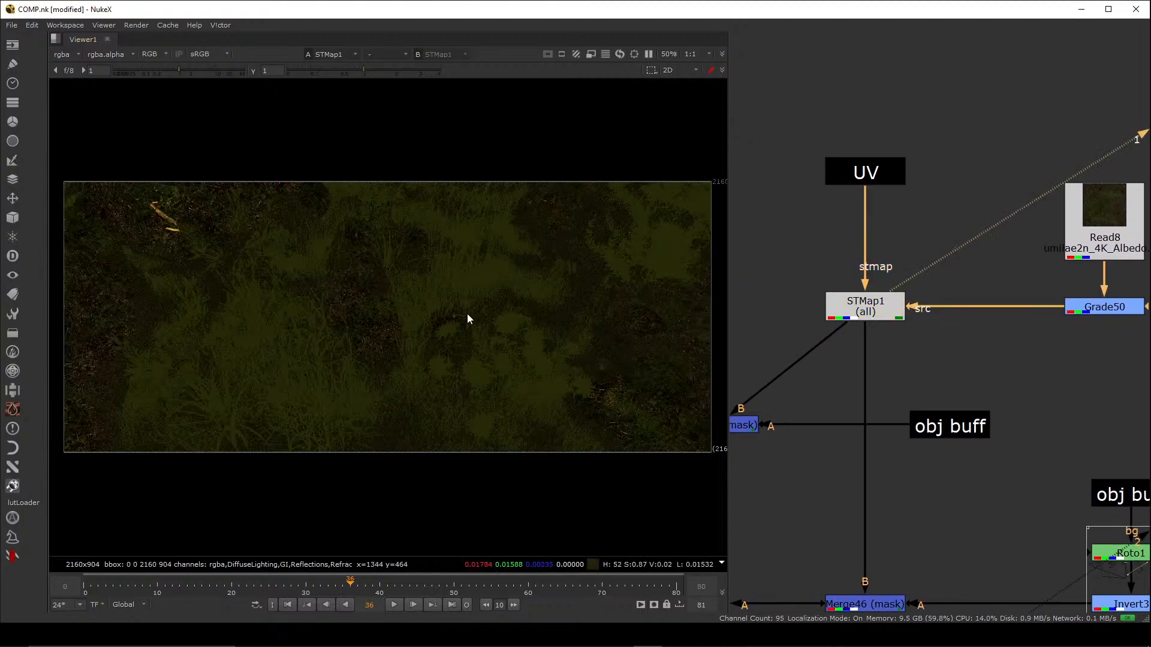
middle_drag(941, 282, 855, 299)
click(786, 193)
key(1)
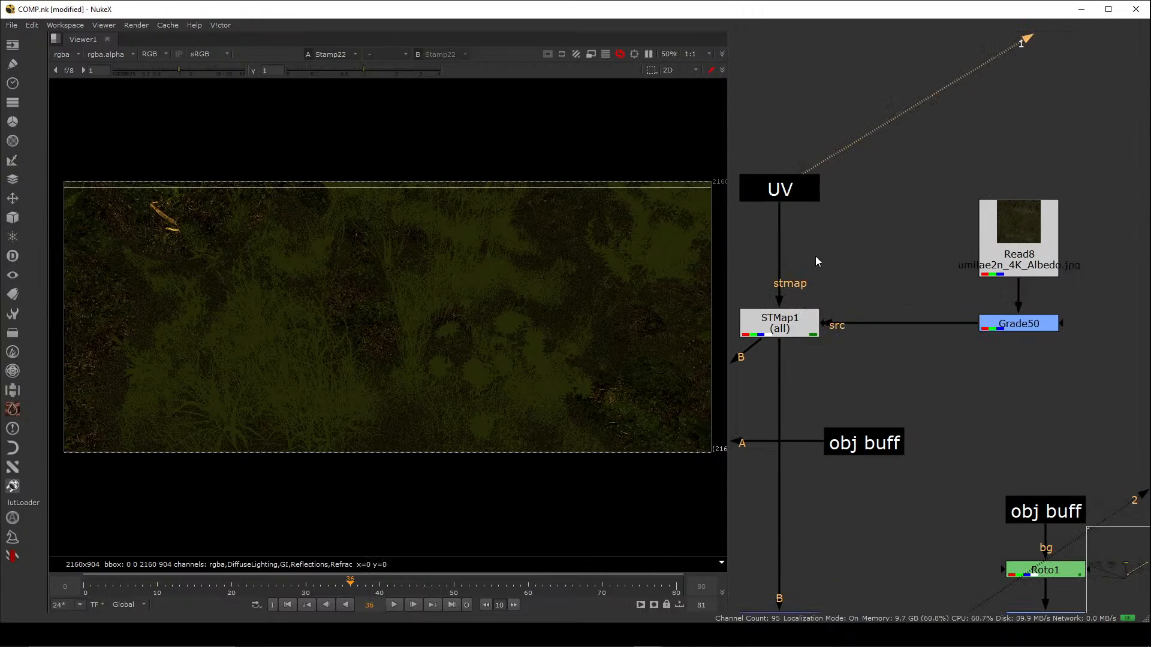
middle_drag(819, 267, 856, 268)
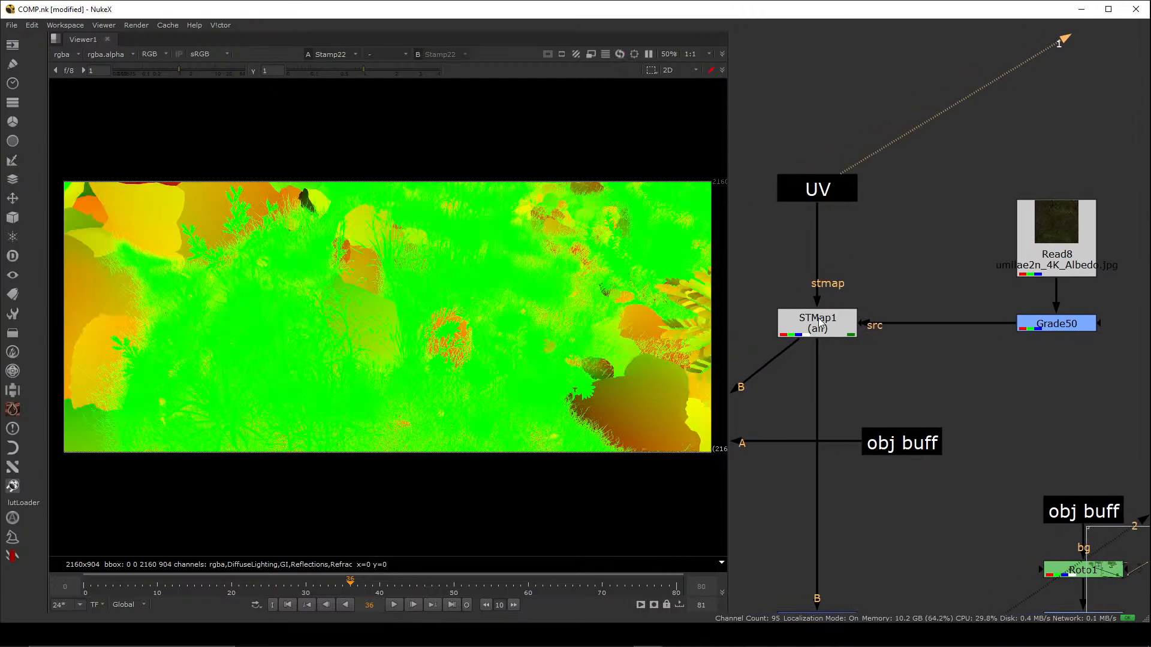
- Display the output of STMap1 and inspect the albedo texture mapped over the ground and plants up close
click(830, 320)
key(1)
scroll(613, 414, up, 3)
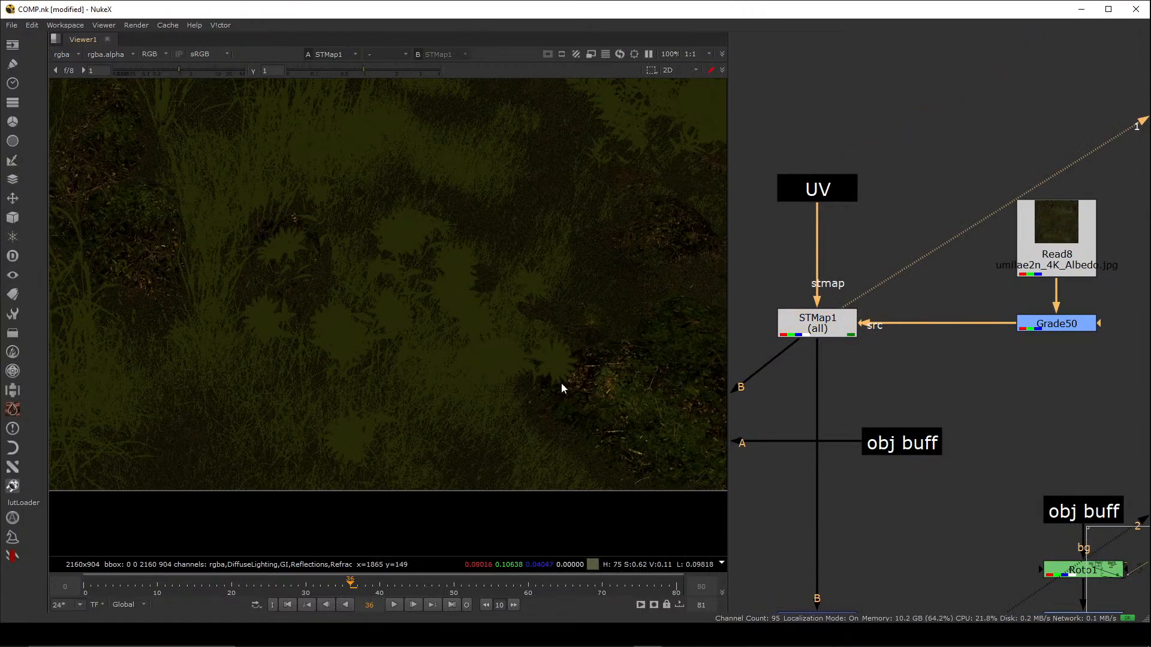
scroll(735, 303, down, 4)
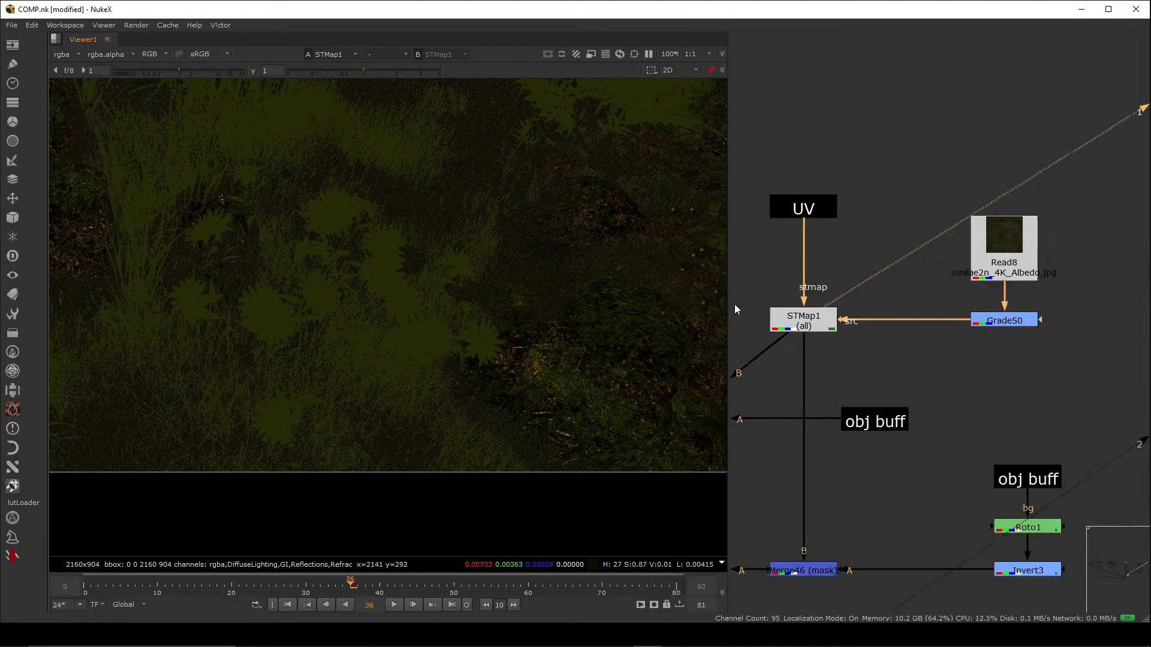
- Display the obj buff mask that feeds the A input of Merge45
middle_drag(823, 356, 881, 339)
scroll(1009, 367, up, 3)
click(1007, 368)
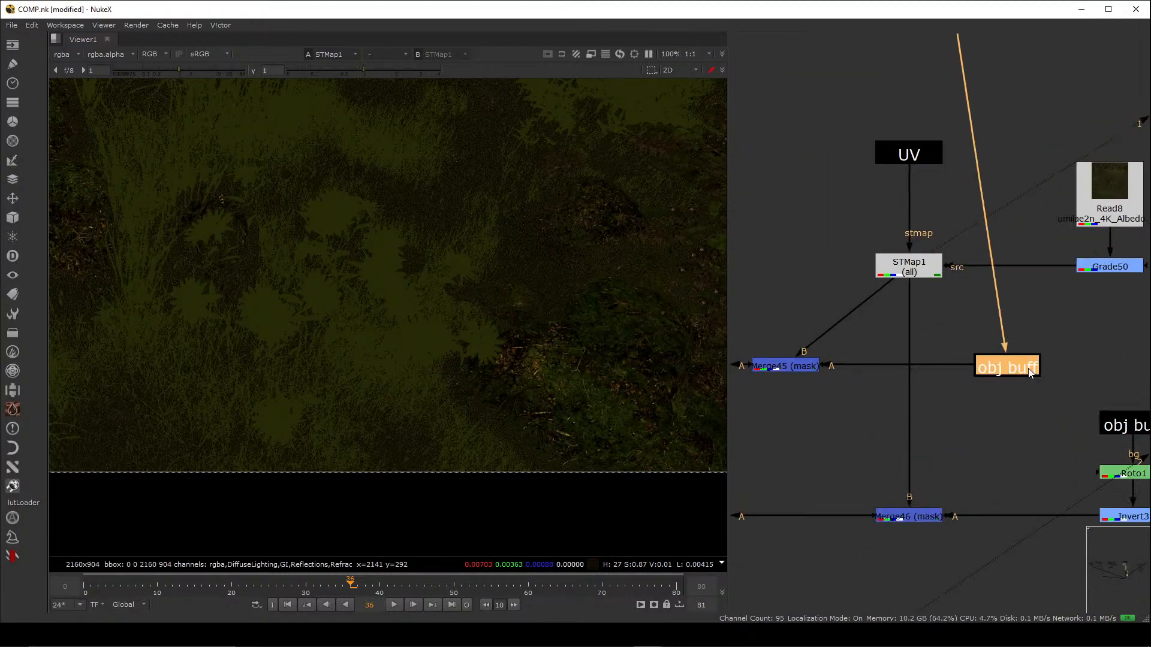
key(1)
scroll(486, 272, down, 3)
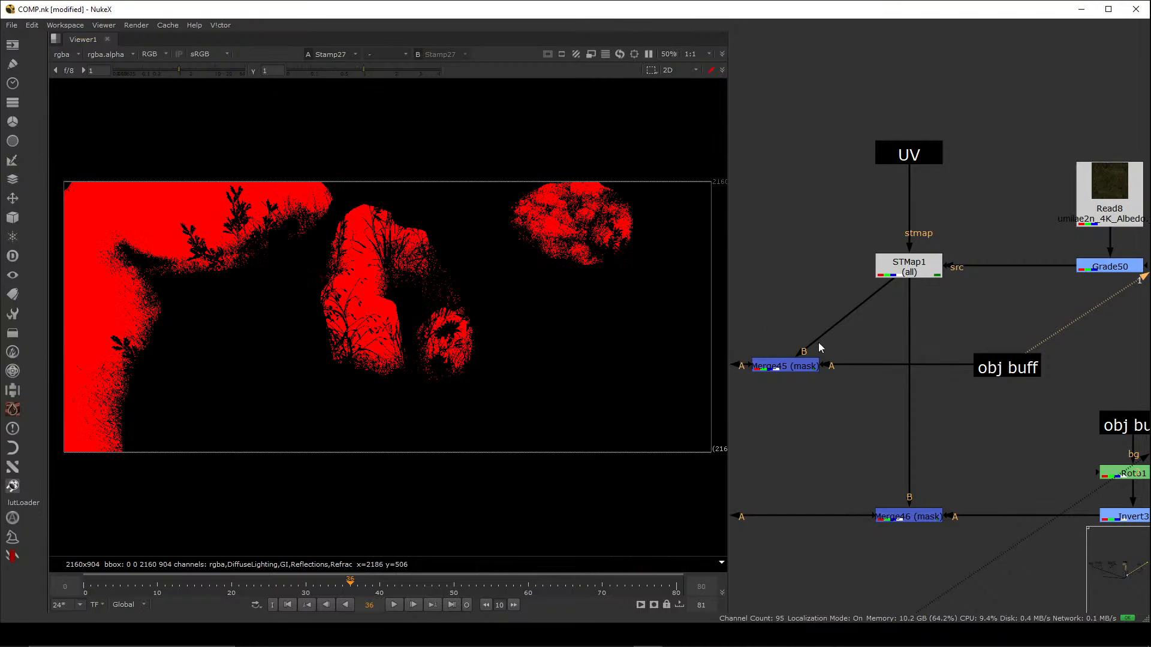
- Display the Merge45 mask result and inspect the texture confined to the rocks and ground
middle_drag(818, 343, 847, 348)
click(838, 371)
key(1)
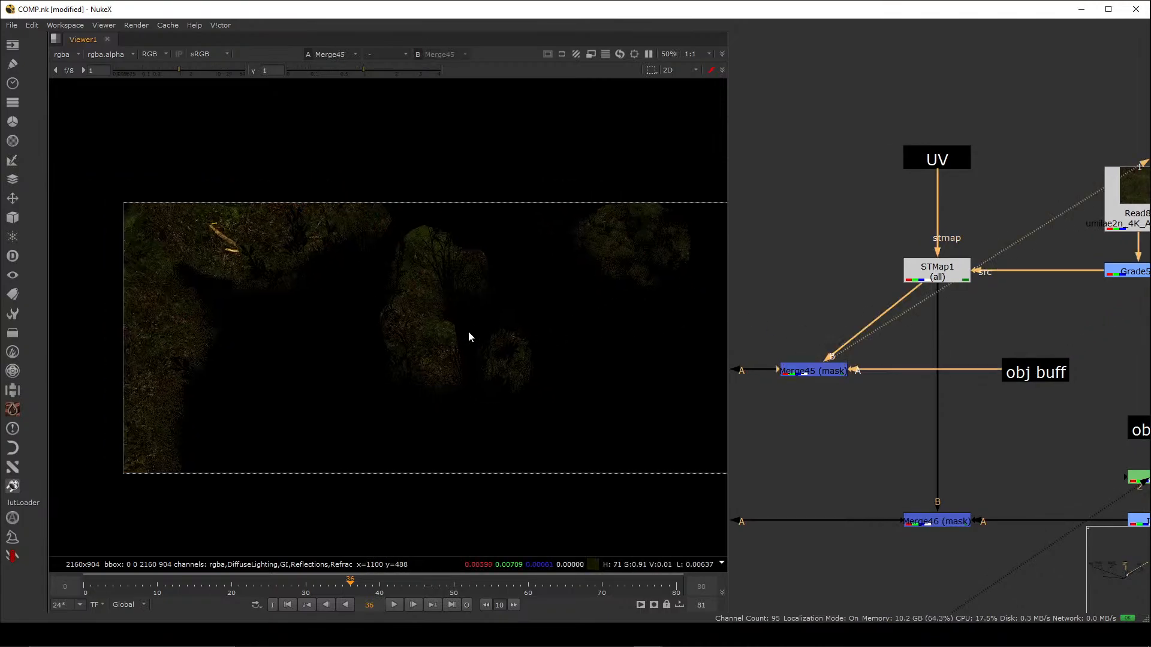
scroll(244, 267, up, 3)
middle_drag(320, 264, 284, 262)
scroll(607, 354, down, 3)
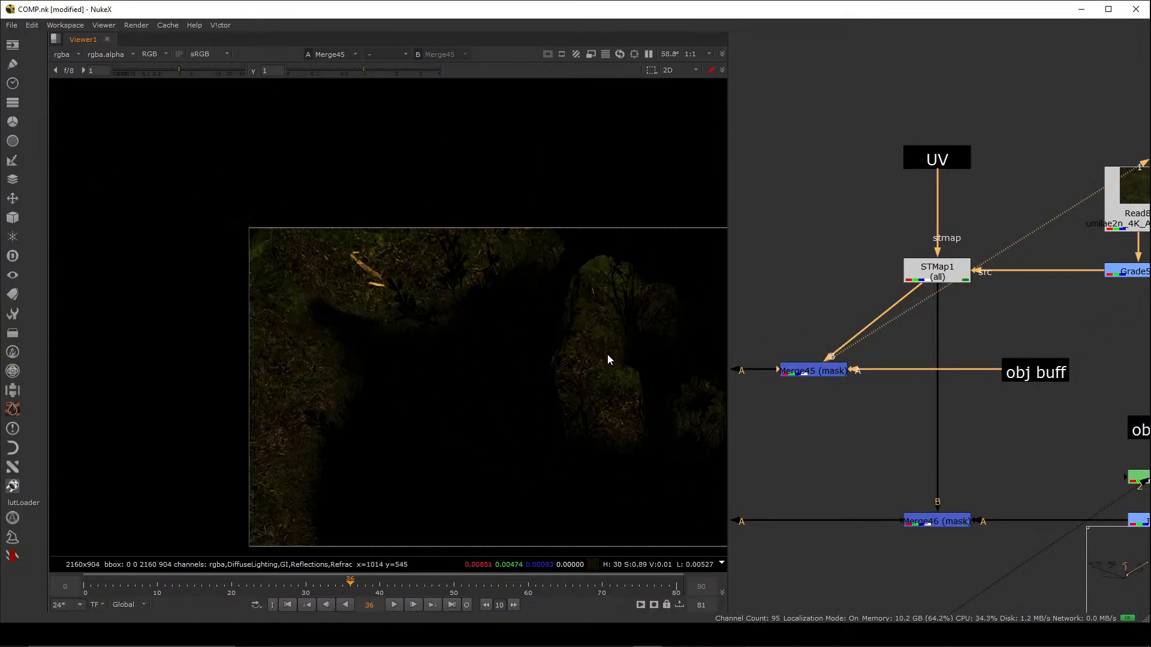
middle_drag(613, 367, 506, 364)
scroll(507, 367, up, 4)
scroll(507, 367, down, 4)
scroll(851, 342, down, 3)
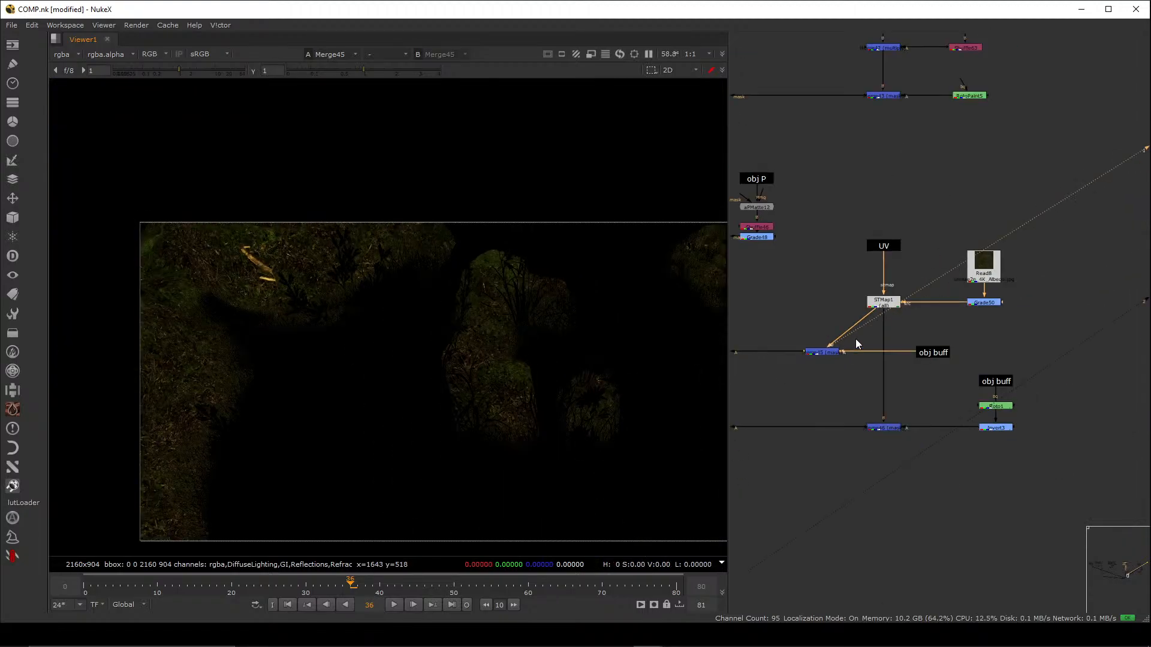
- Display the Merge44 plus merge in the main comp chain below Grade49
middle_drag(740, 360, 893, 376)
scroll(893, 372, up, 3)
drag(959, 303, 785, 379)
key(1)
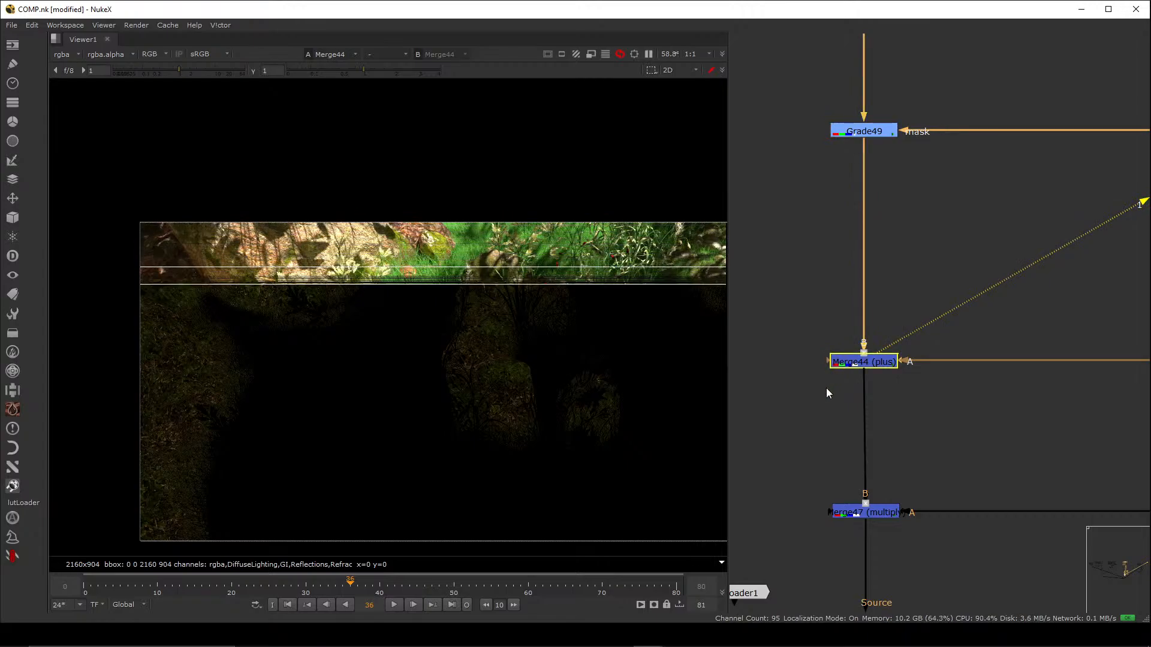
drag(785, 318, 940, 412)
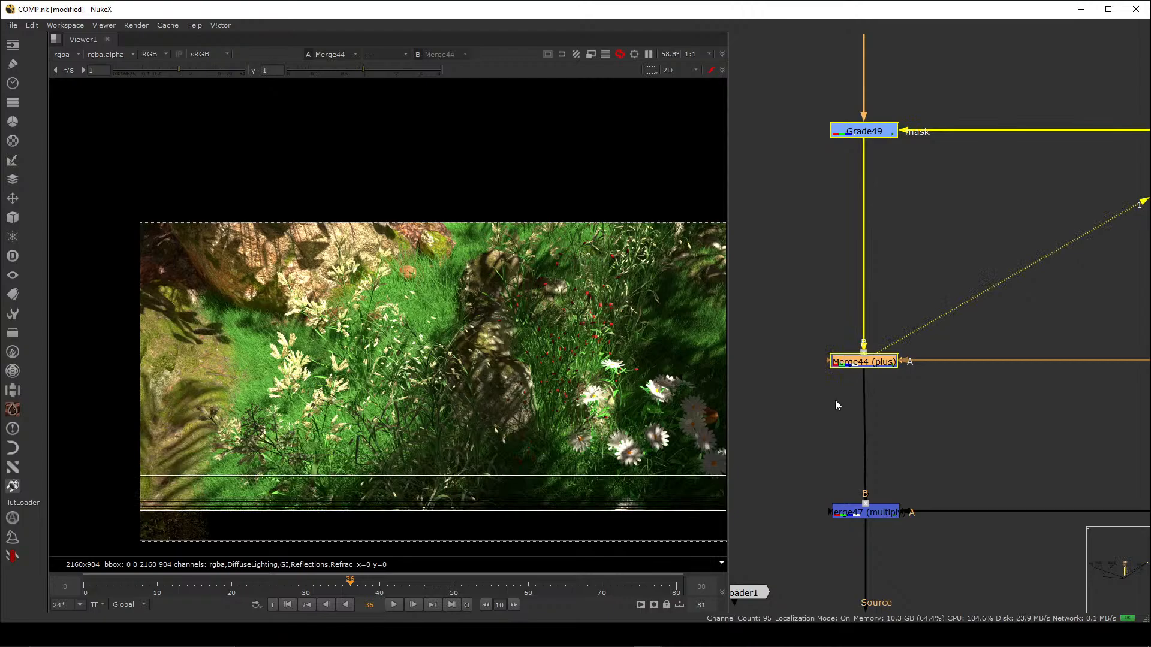
key(Return)
click(791, 490)
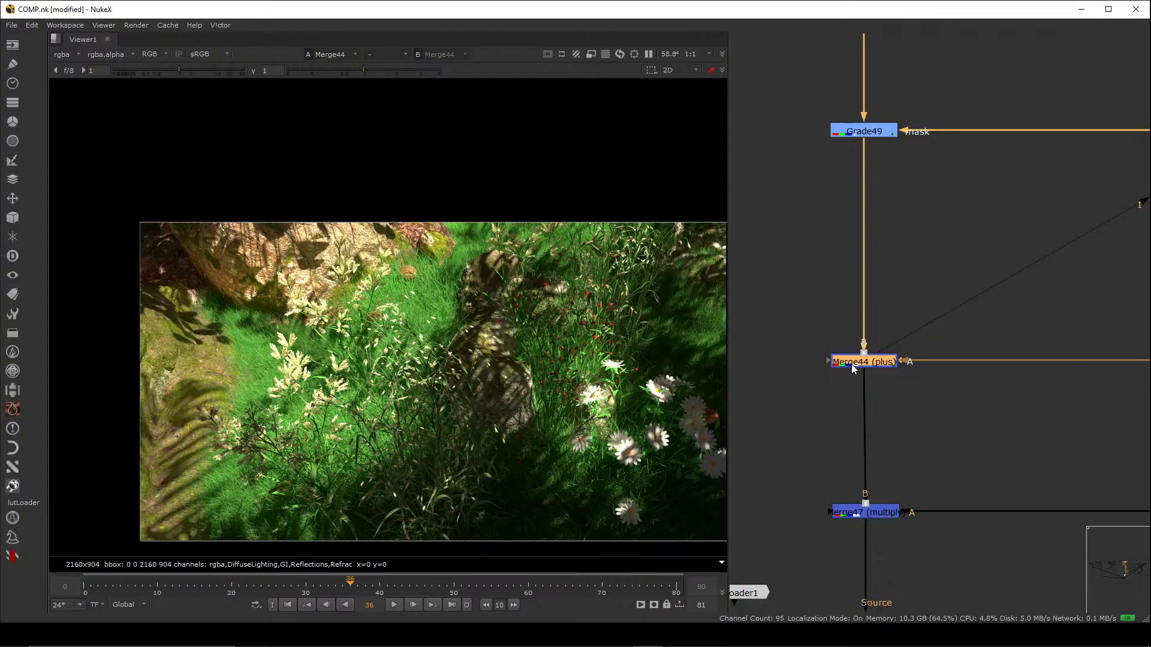
- Toggle Merge44 off and on to compare the added texture on the central rocks up close
key(d)
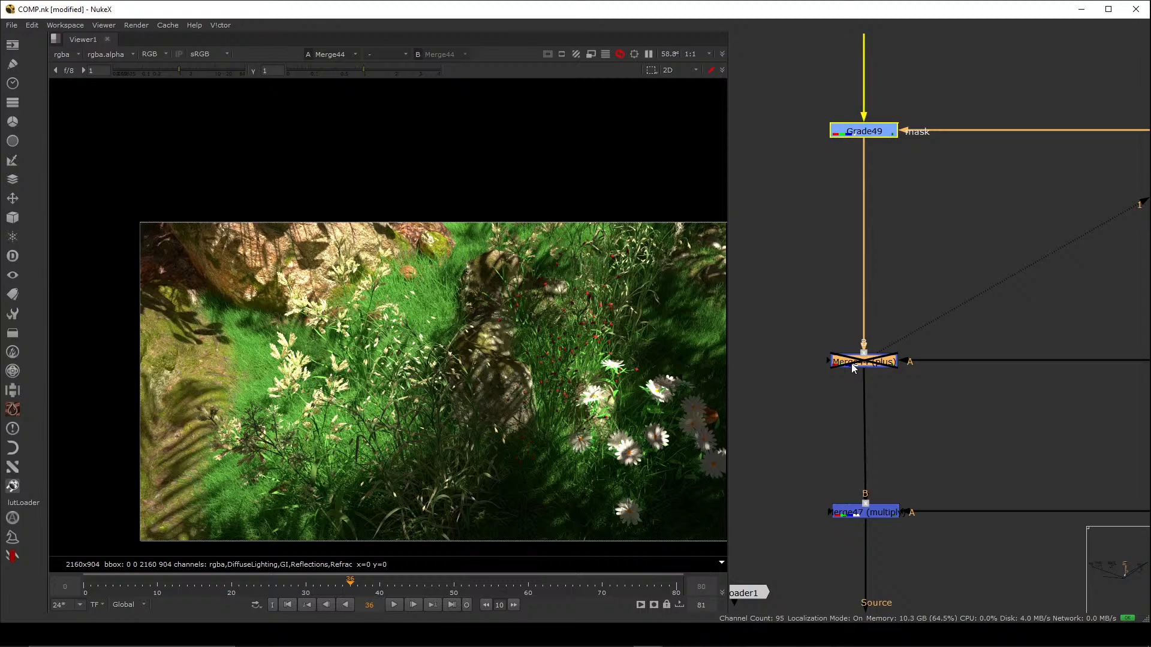
drag(853, 367, 854, 367)
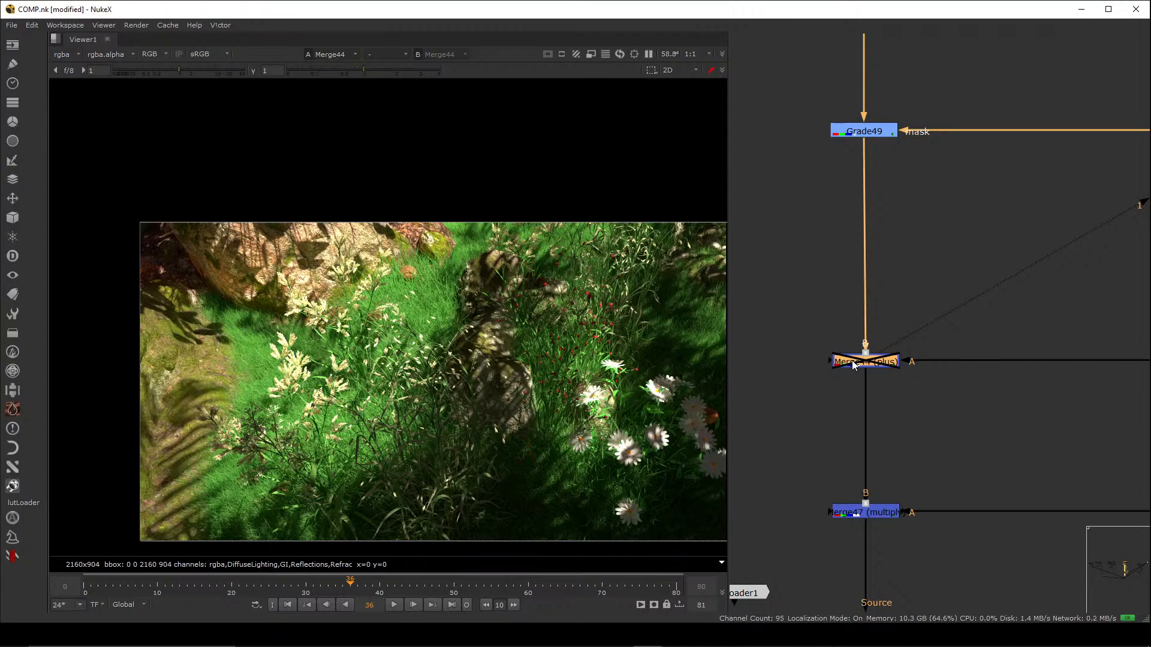
key(d)
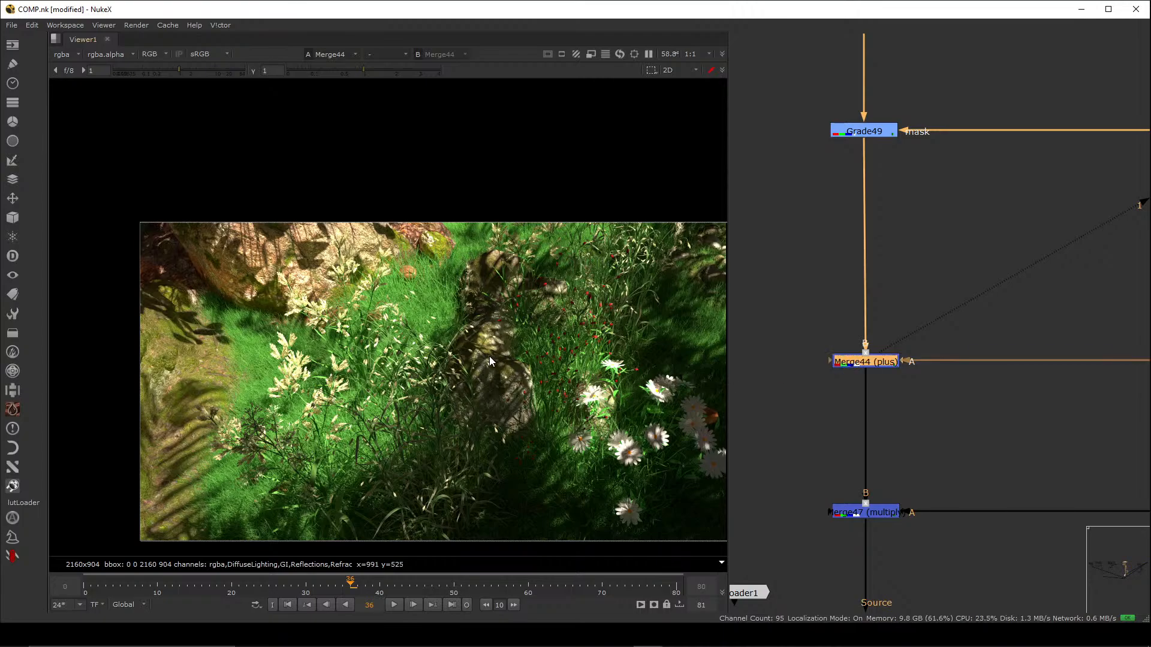
key(d)
scroll(476, 358, up, 4)
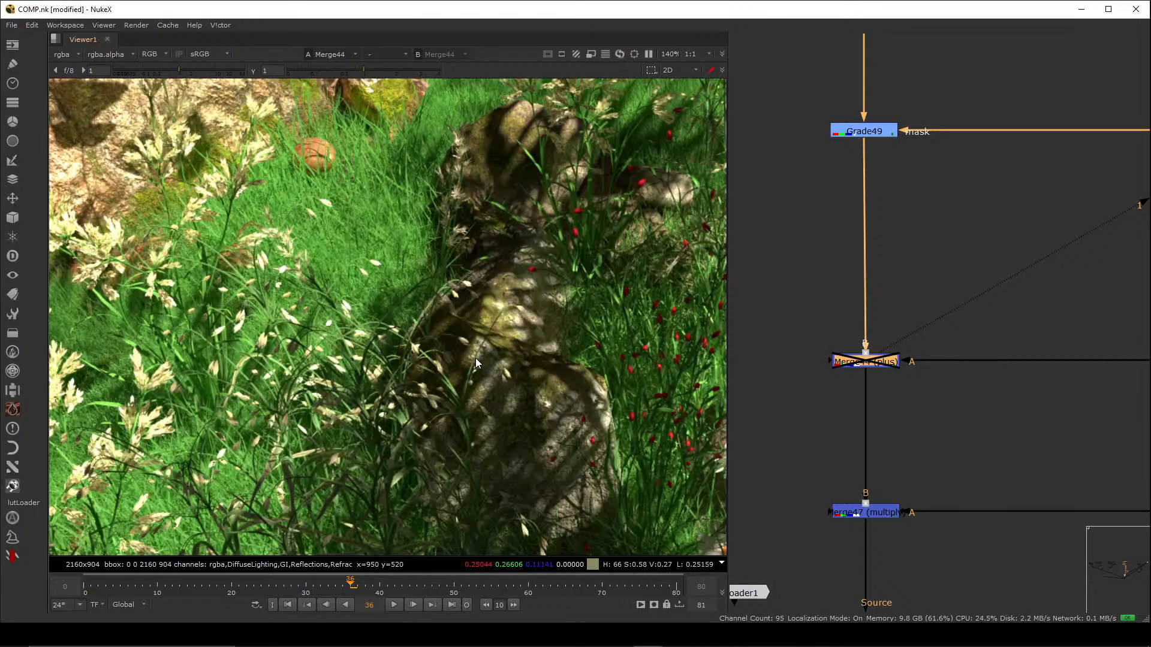
key(d)
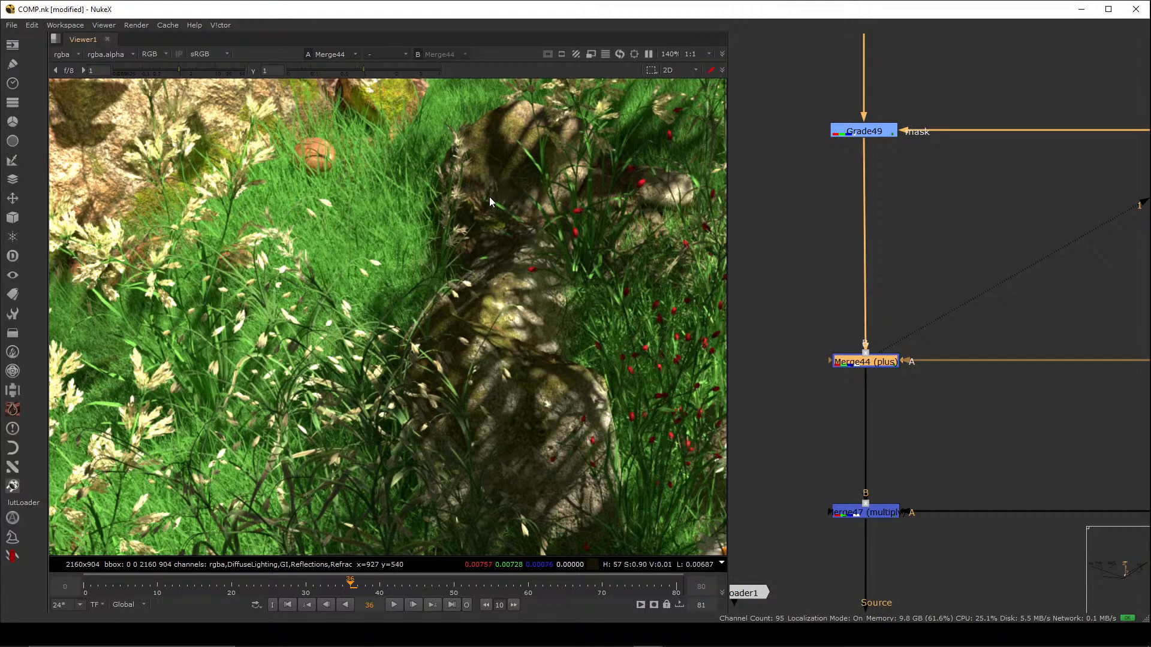
key(d)
key(d)
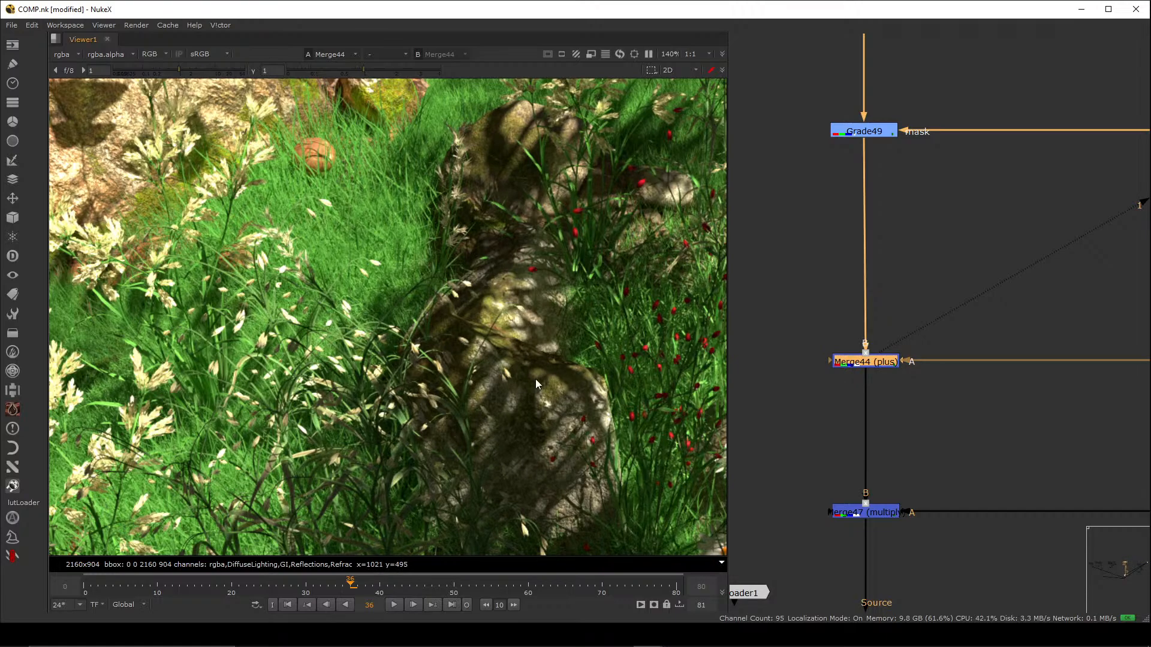
- Fit the whole frame in the viewer and compare it with Merge44 disabled and enabled
key(f)
key(d)
drag(808, 302, 939, 407)
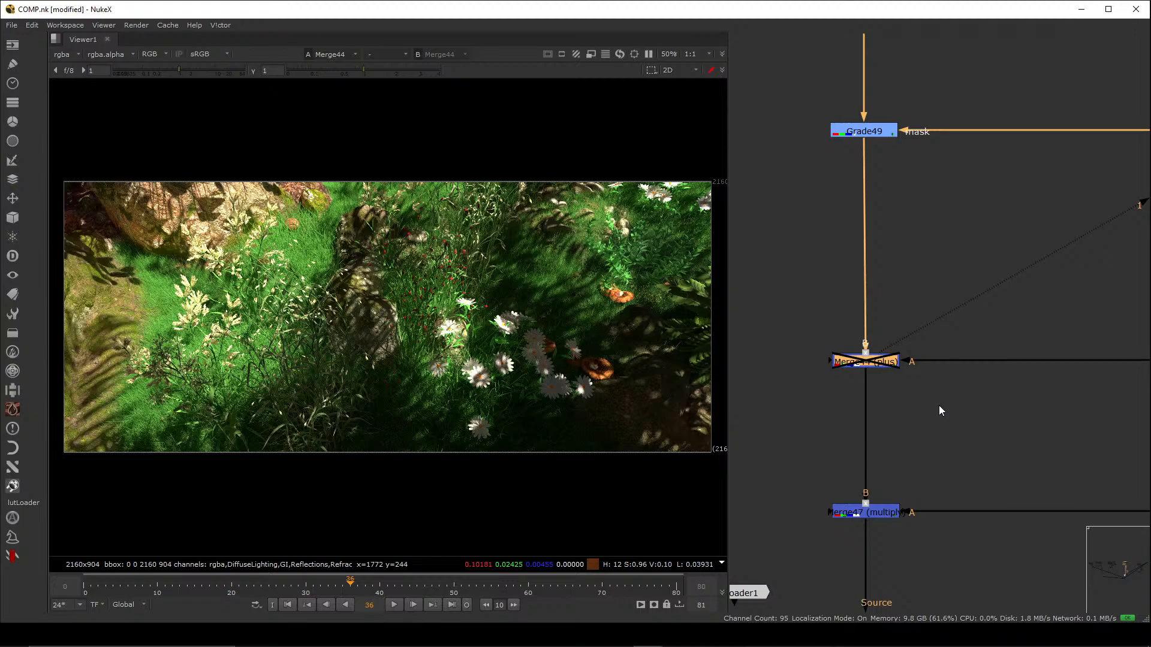
key(d)
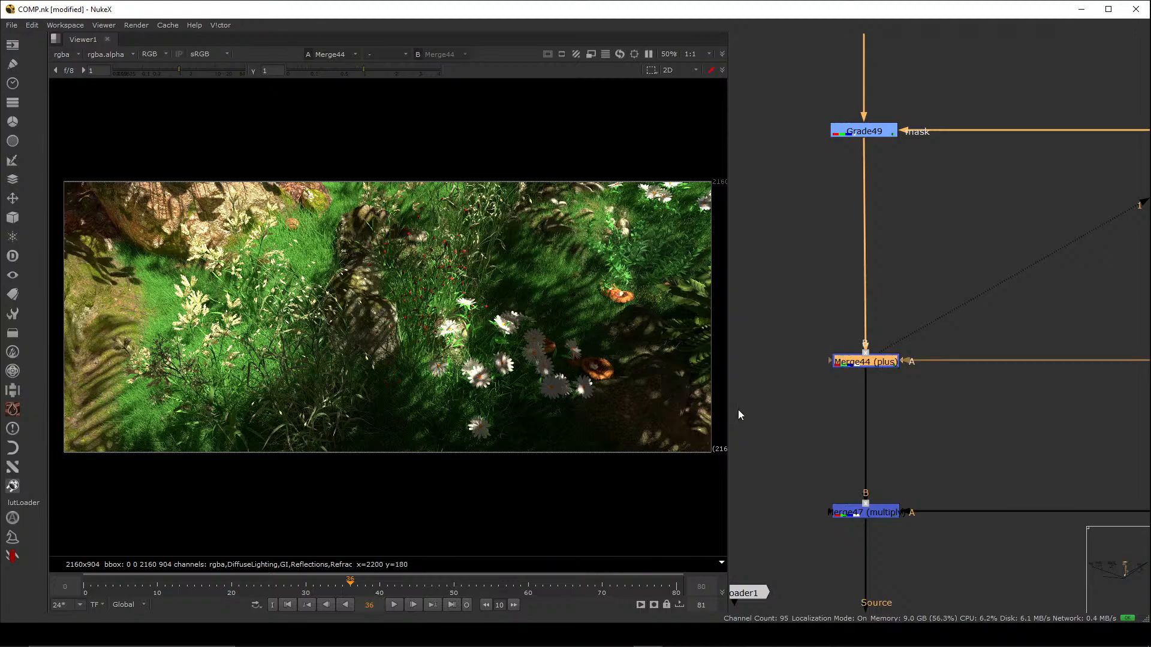
- Review the UV and Read8 texture inputs of STMap1 and the remaining nodes down to the comp's end
scroll(853, 409, down, 1)
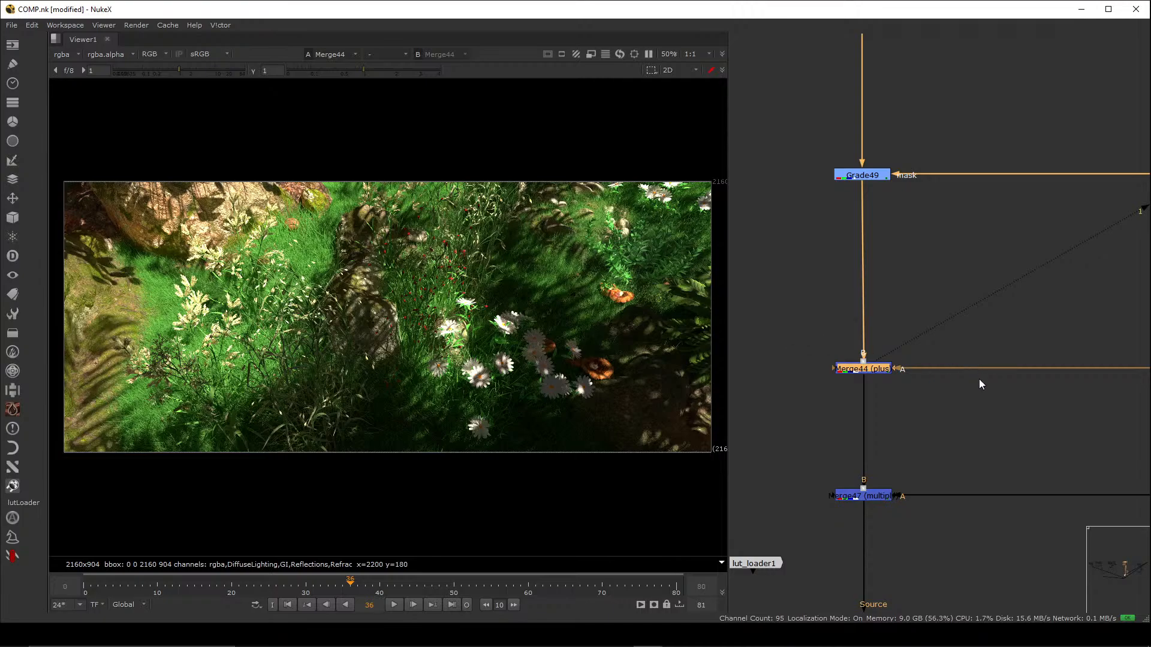
middle_drag(980, 379, 790, 434)
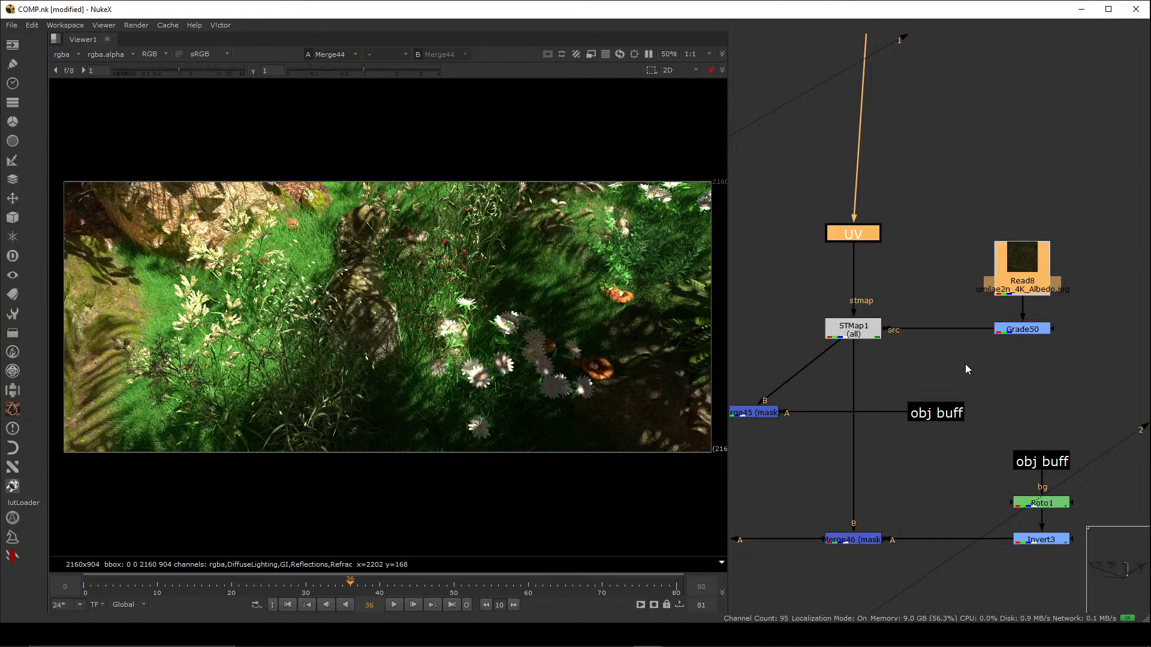
scroll(965, 372, down, 6)
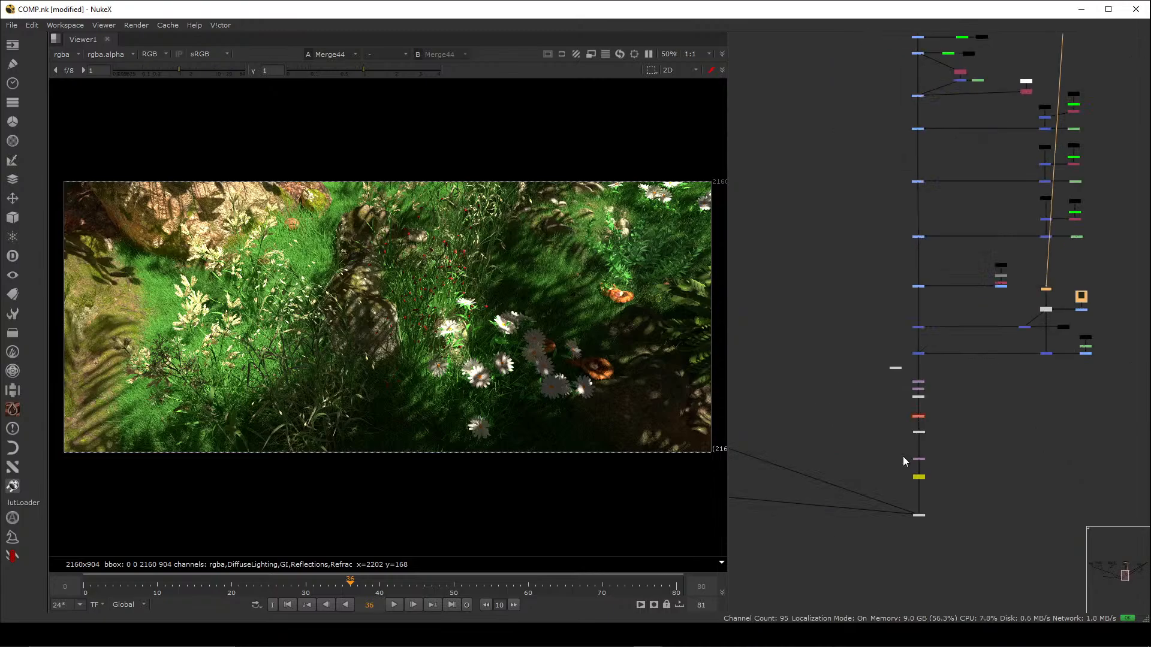
click(966, 464)
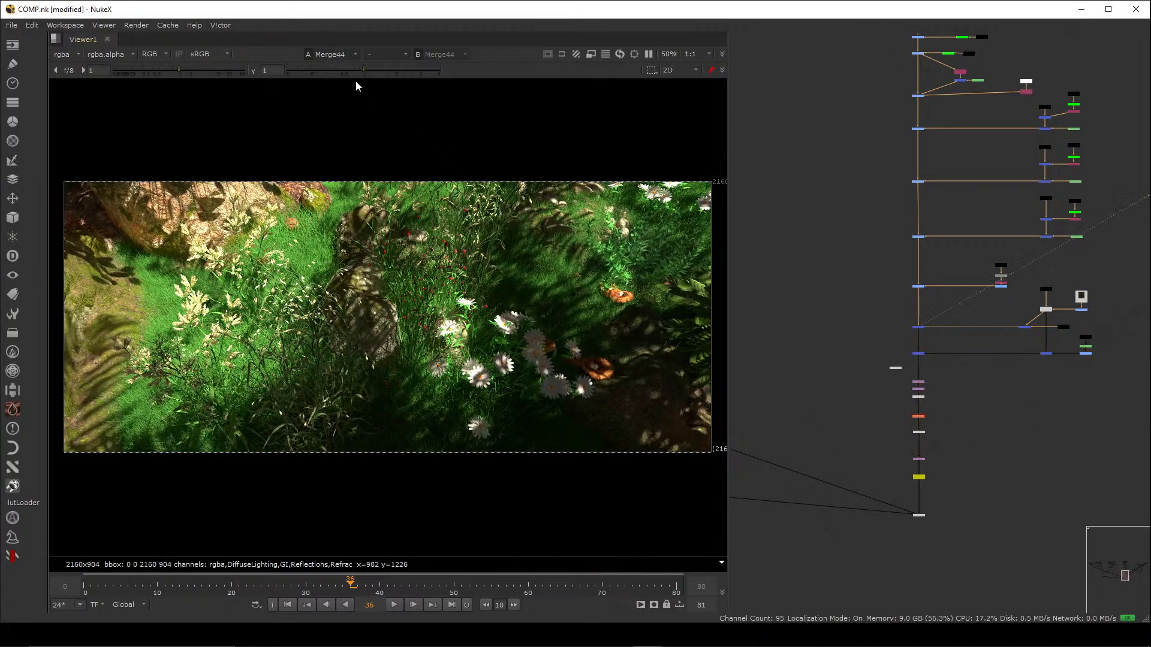
- Compare Crop2 with Merge44 using the viewer's under mode and wipe handle, ending with the comparison turned off
click(384, 55)
click(390, 99)
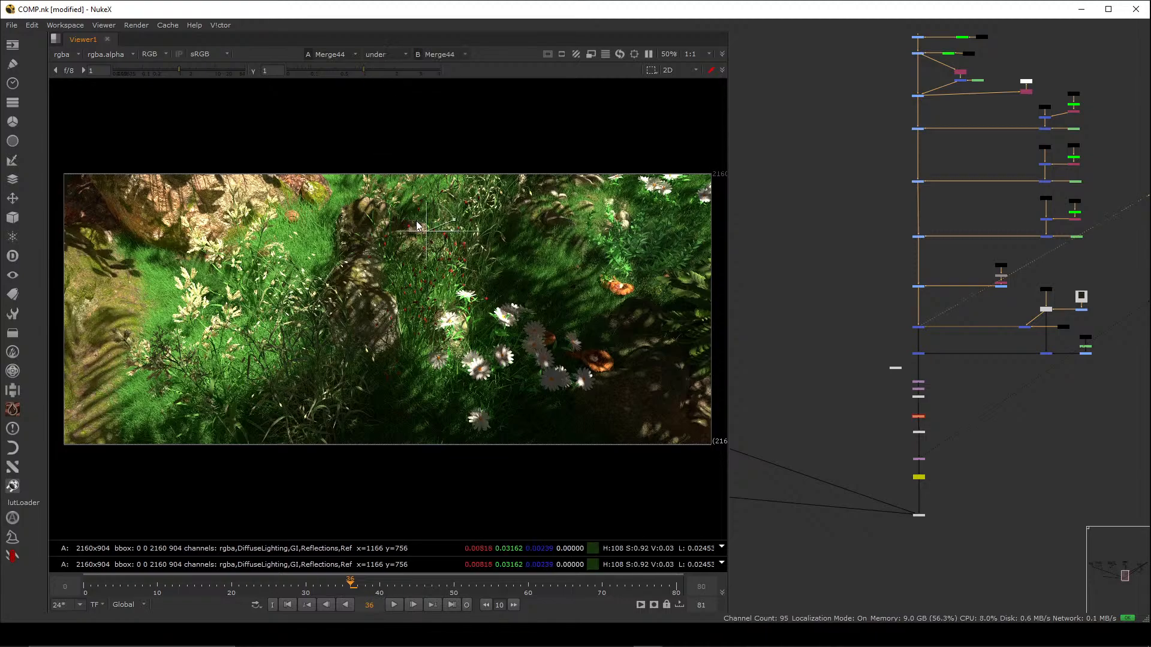
drag(424, 231, 349, 345)
key(1)
drag(488, 327, 391, 304)
click(398, 56)
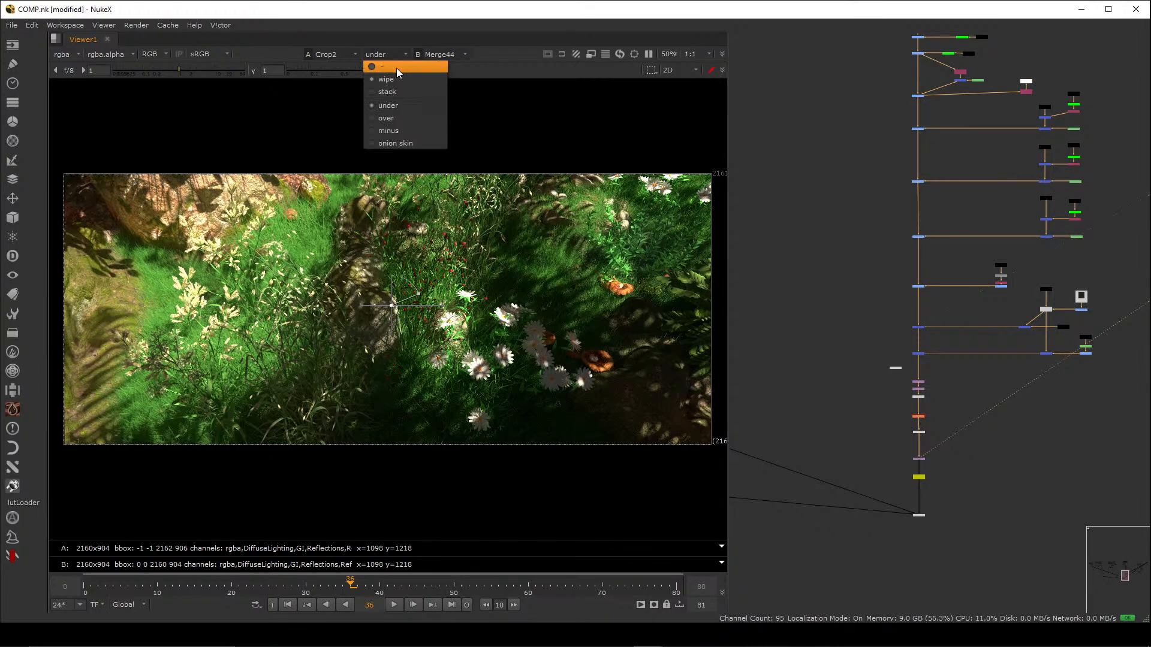
click(397, 65)
- Find the forest mountain comp in the node graph and display its Read11 render
scroll(882, 208, down, 8)
middle_drag(797, 177, 976, 343)
scroll(948, 326, up, 5)
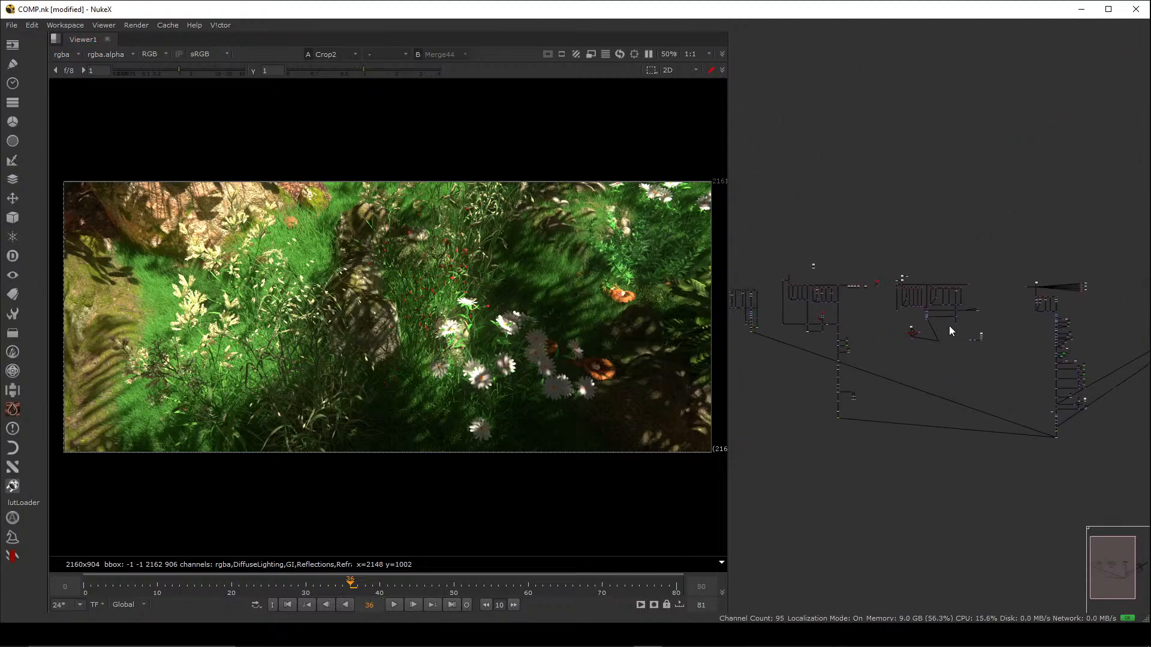
scroll(904, 298, up, 6)
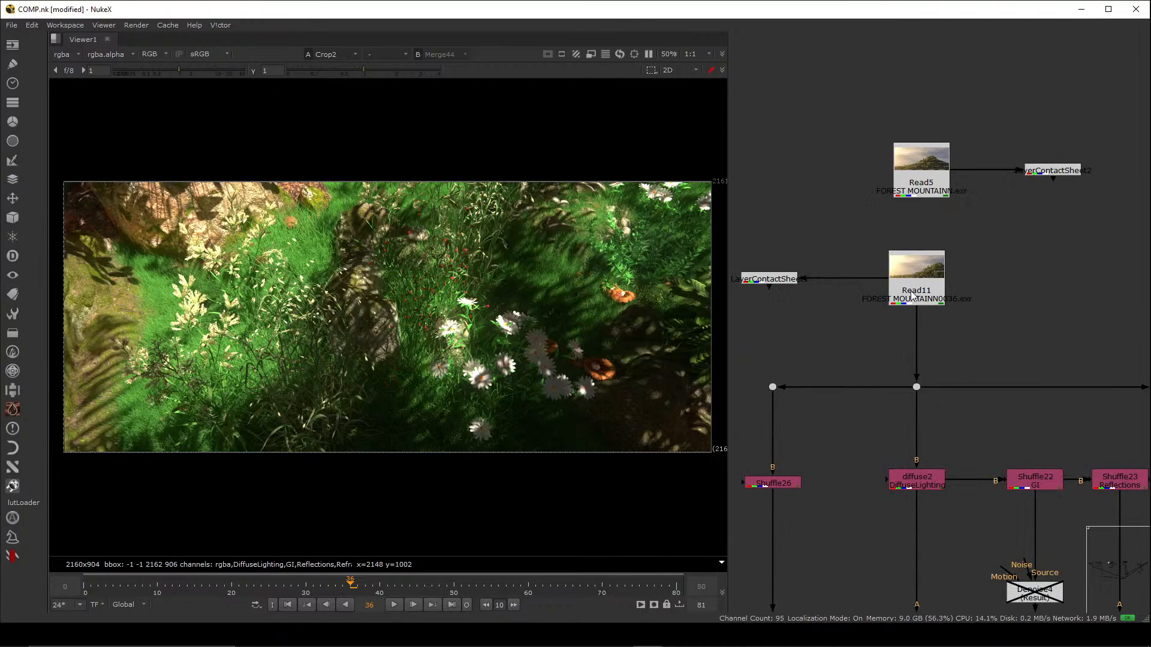
click(913, 297)
key(1)
click(861, 290)
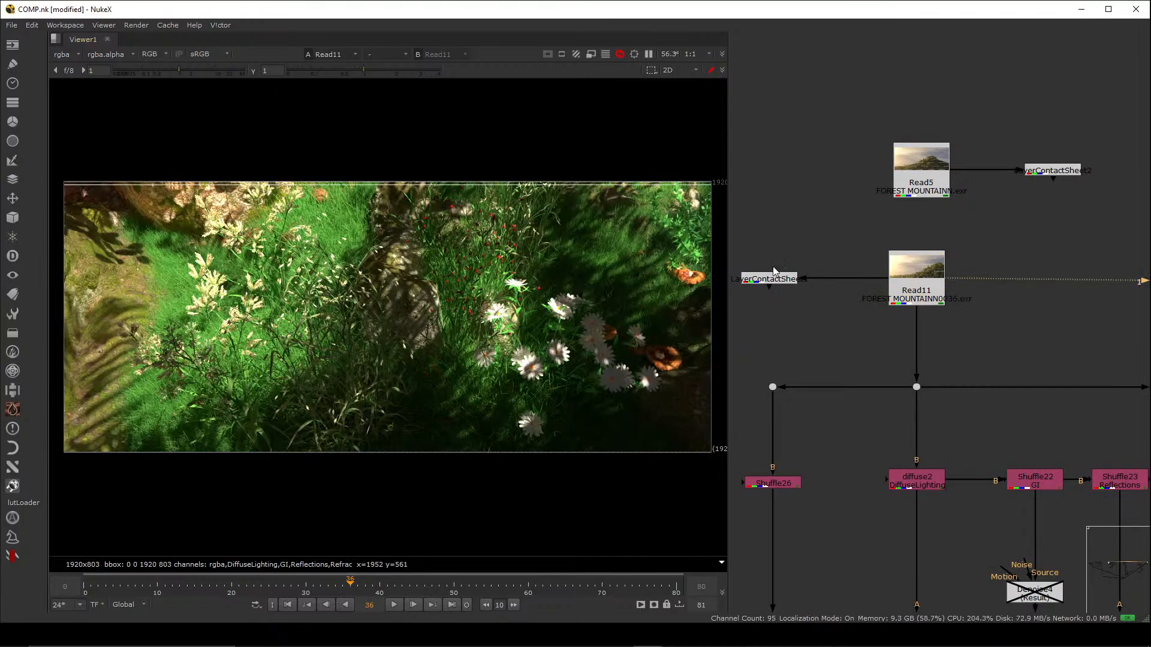
middle_drag(782, 372, 830, 339)
middle_drag(837, 409, 857, 379)
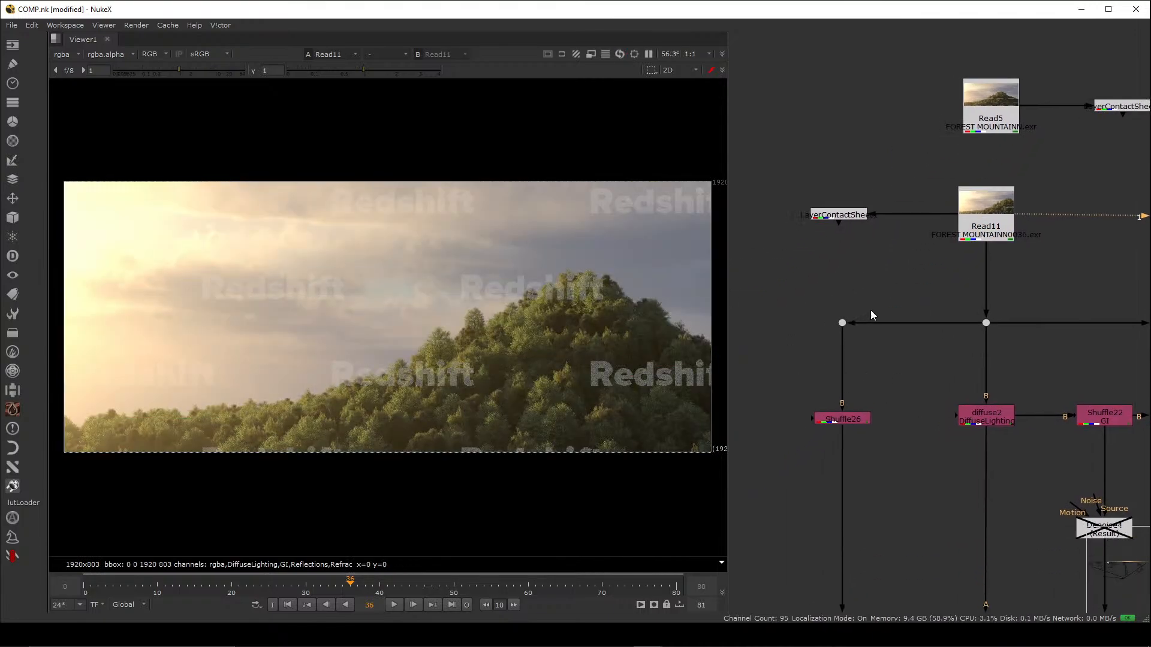
- Display Shuffle26 and follow its branch down to display the dot at its end
drag(883, 304, 824, 366)
drag(893, 403, 765, 446)
key(1)
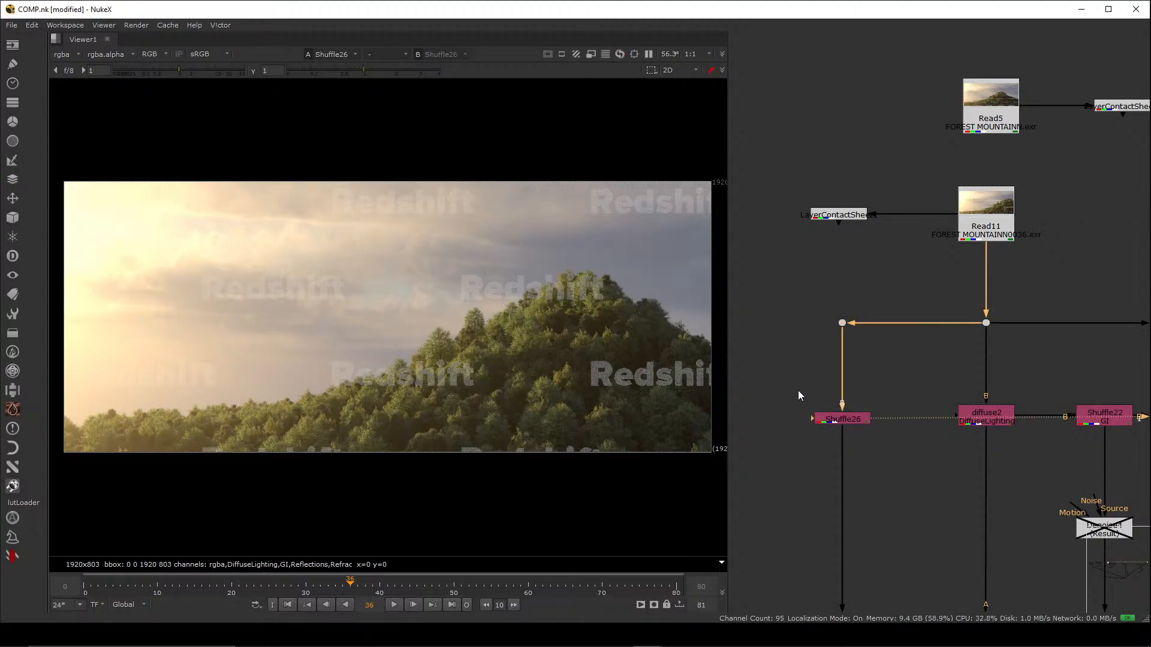
middle_drag(886, 401, 850, 409)
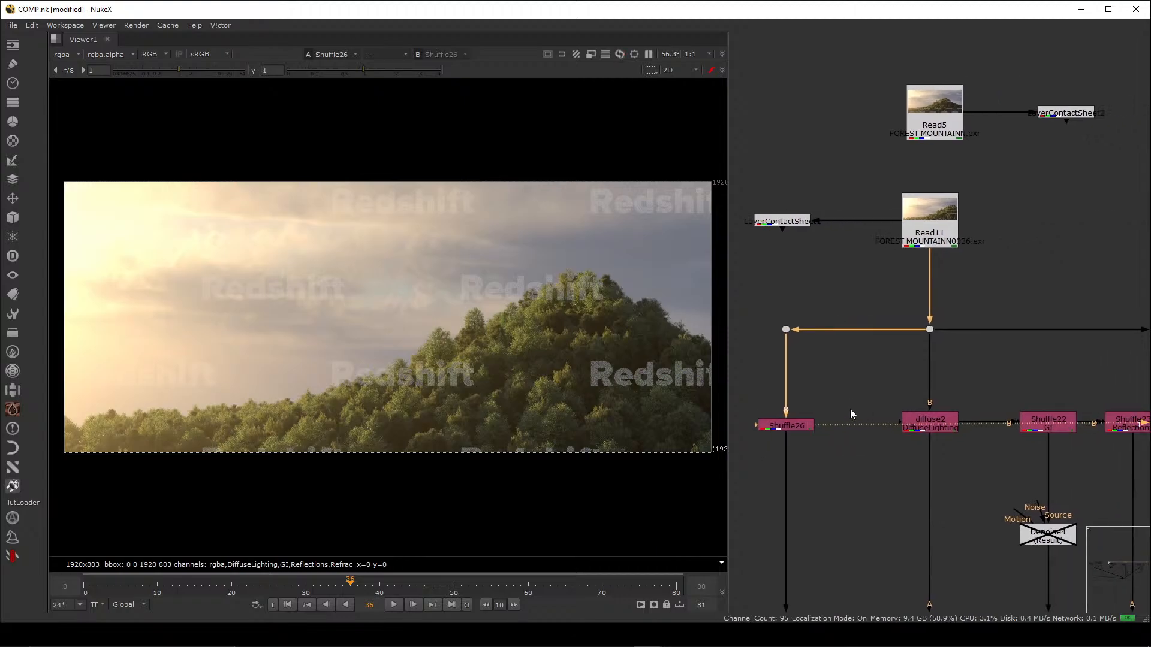
scroll(897, 360, down, 3)
middle_drag(848, 615, 857, 359)
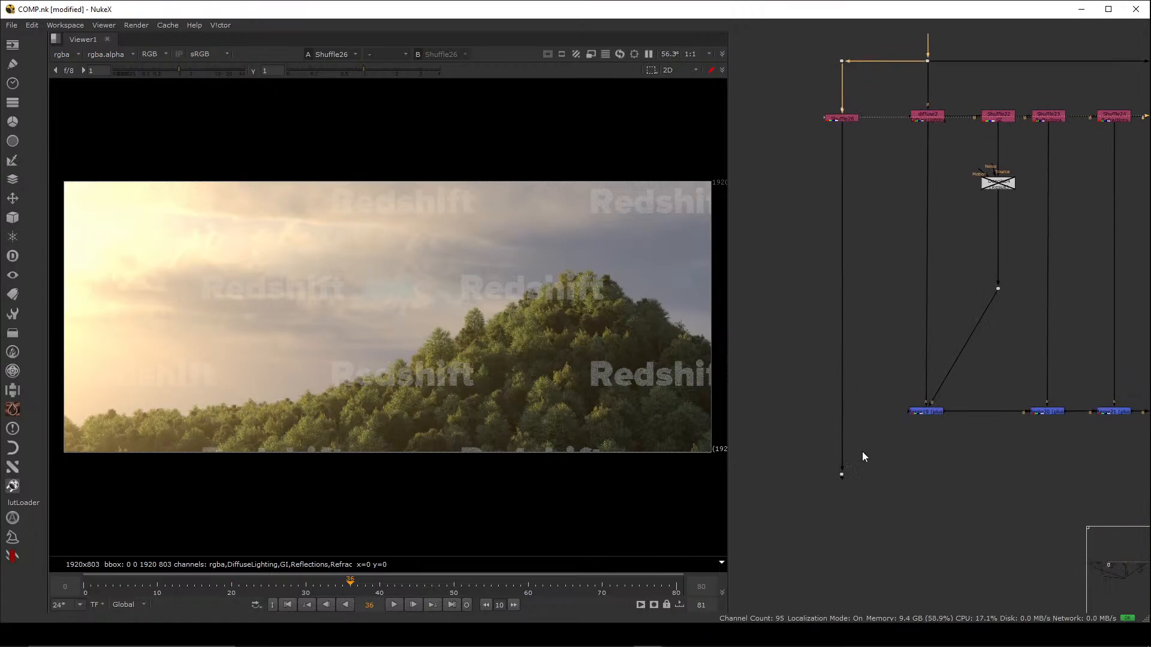
drag(869, 446, 772, 513)
key(1)
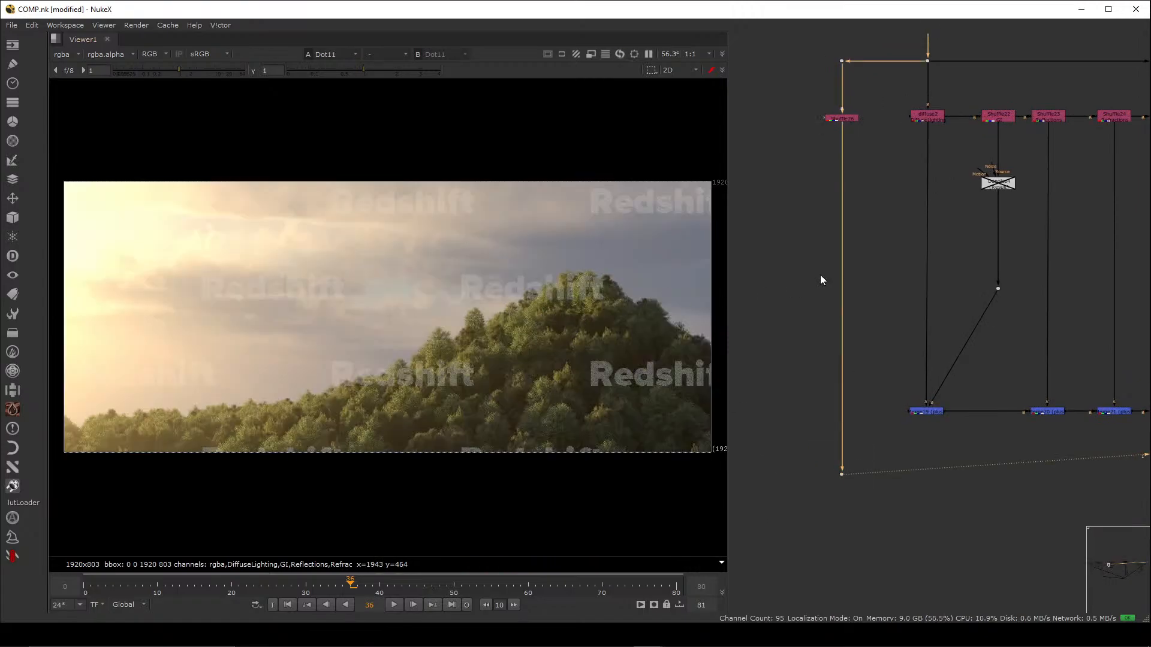
- Follow the forest mountain tree to the merge below Copy1 and display Merge30 with its upstream nodes selected
scroll(903, 285, down, 3)
scroll(886, 246, up, 2)
scroll(886, 245, up, 4)
scroll(911, 253, down, 4)
middle_drag(1052, 441, 771, 241)
scroll(896, 334, down, 4)
scroll(952, 380, up, 3)
scroll(952, 380, down, 3)
scroll(976, 363, up, 6)
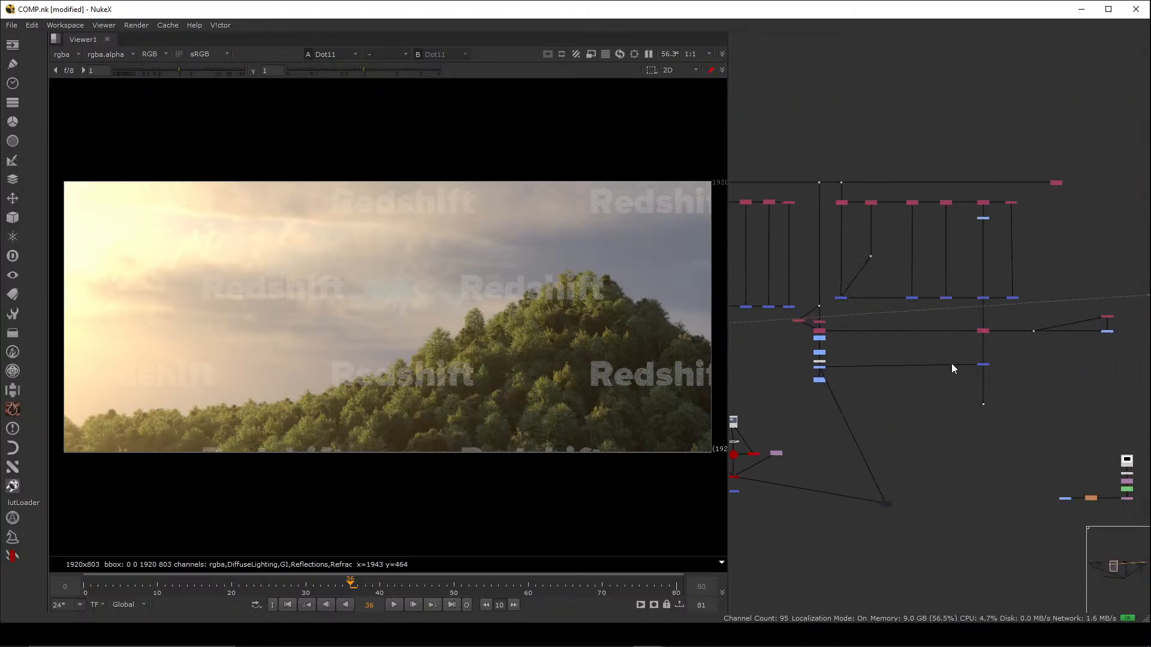
ctrl+click(926, 426)
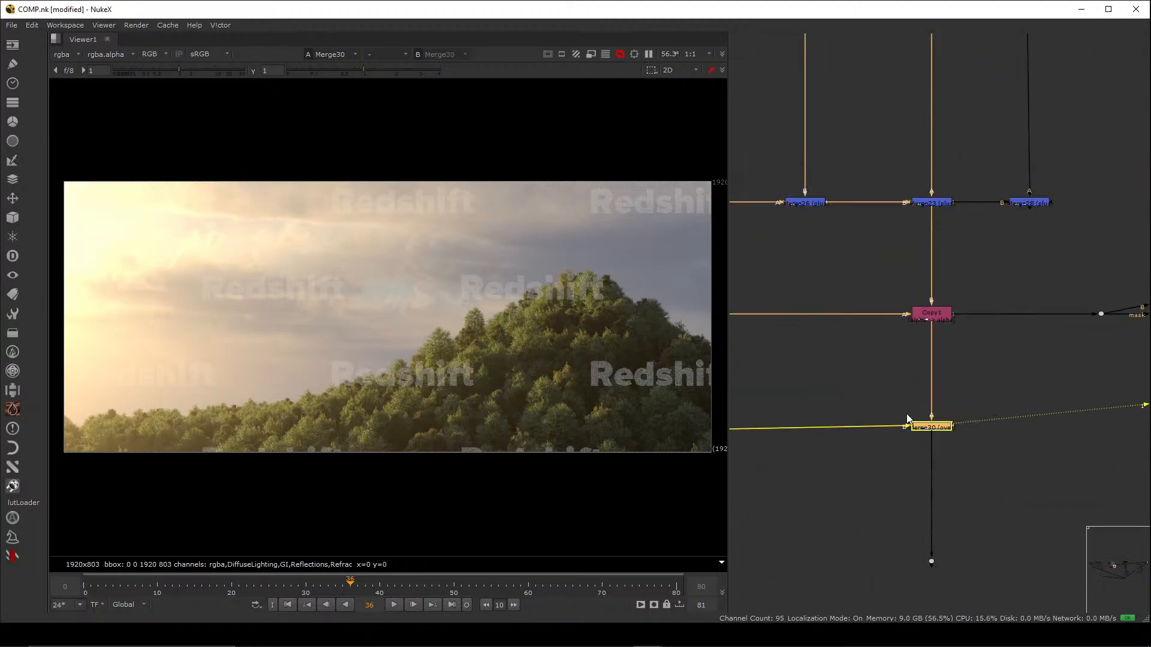
key(1)
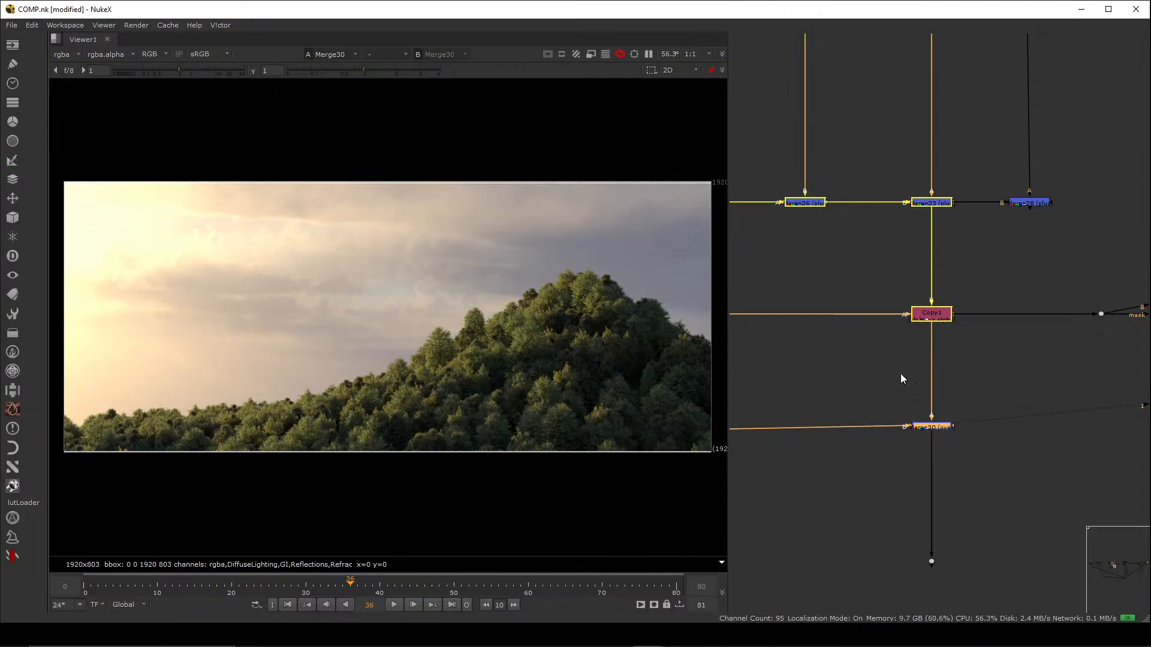
- Find the tree render's comp further along the node graph and display its Stamp1 input in the viewer
scroll(899, 371, down, 5)
scroll(882, 448, down, 6)
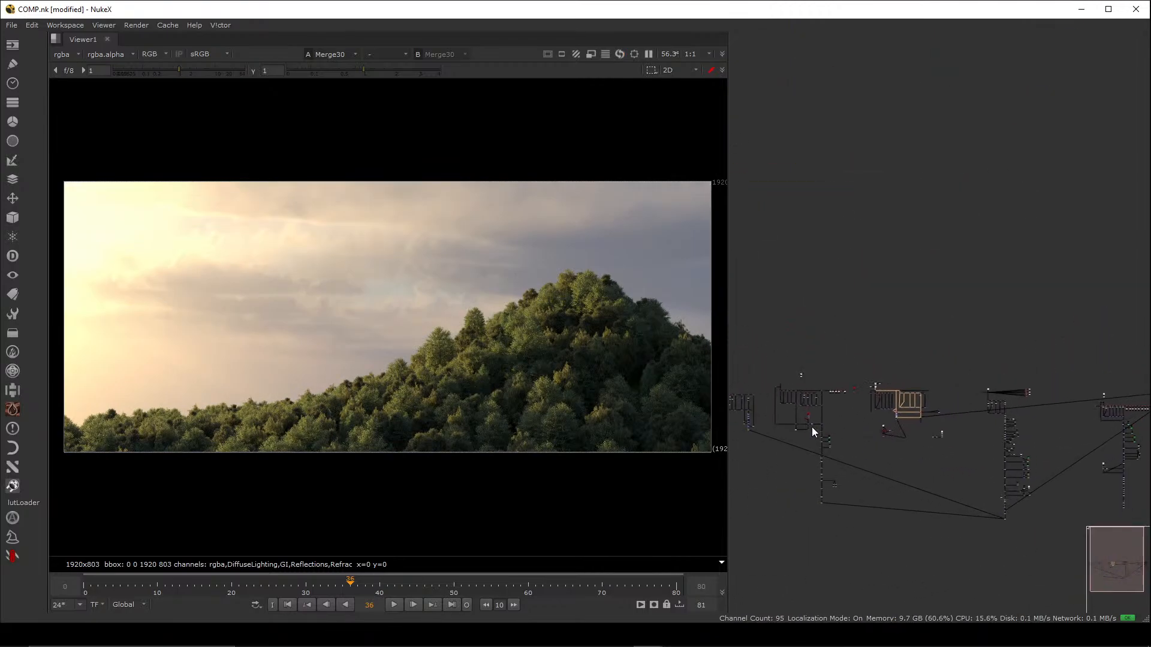
scroll(782, 360, up, 8)
scroll(884, 378, up, 4)
middle_drag(942, 380, 926, 394)
click(911, 363)
key(1)
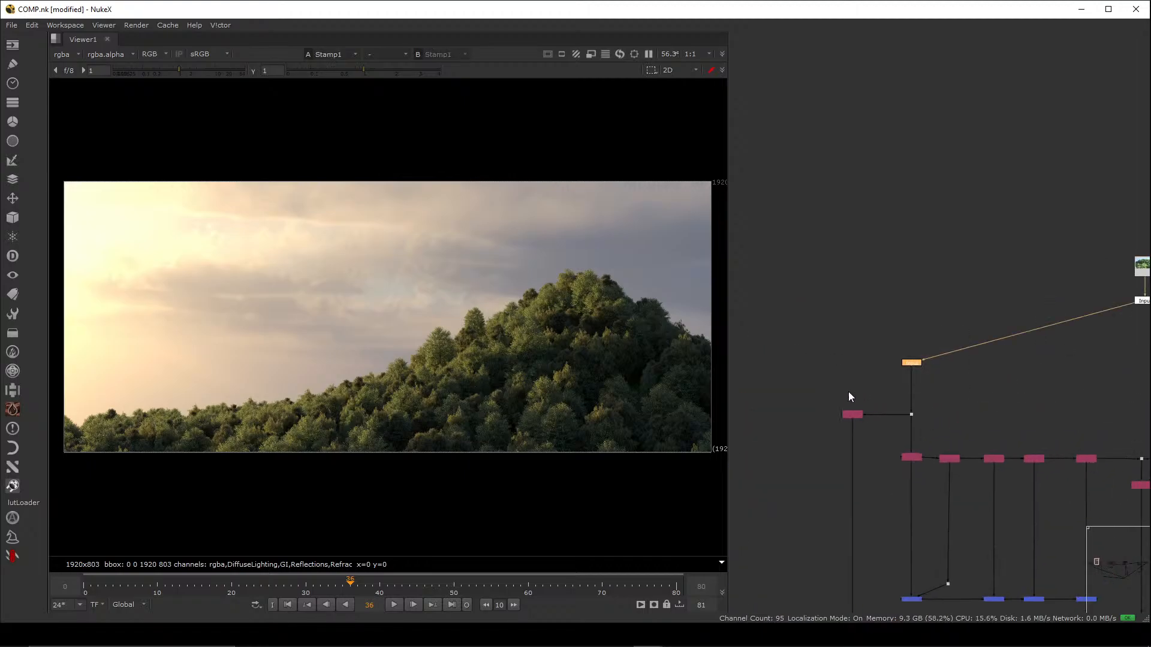
click(847, 391)
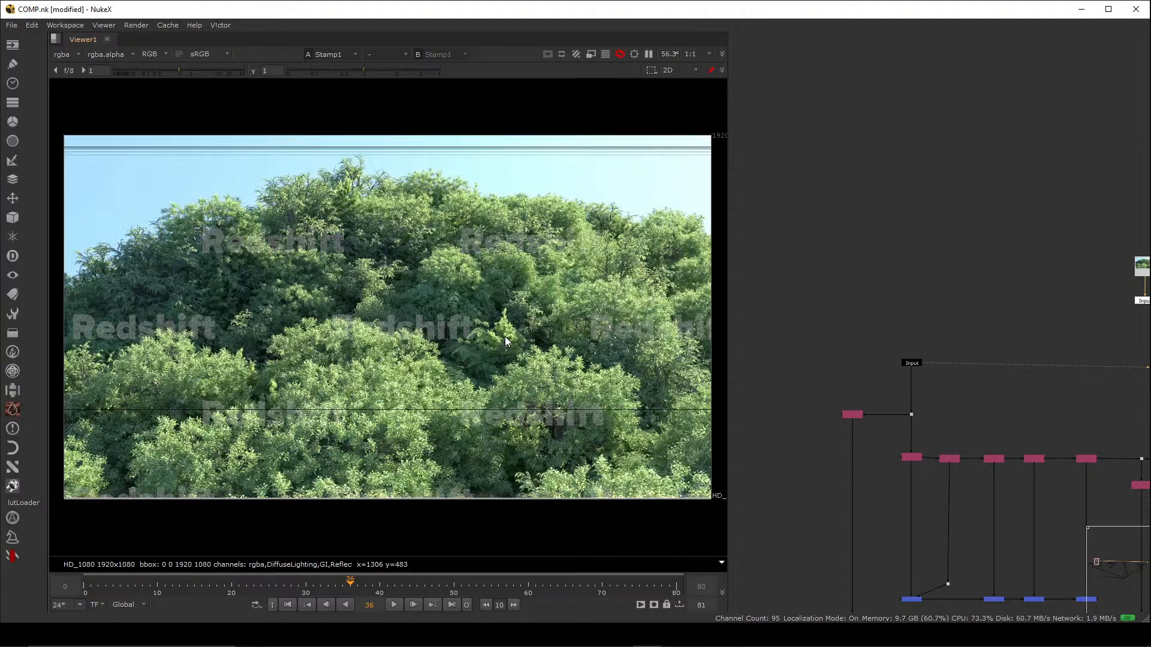
- Follow the tree comp down to its output above Write2 and display the disabled Crop3 with its upstream nodes selected
scroll(839, 309, down, 4)
middle_drag(960, 416, 916, 306)
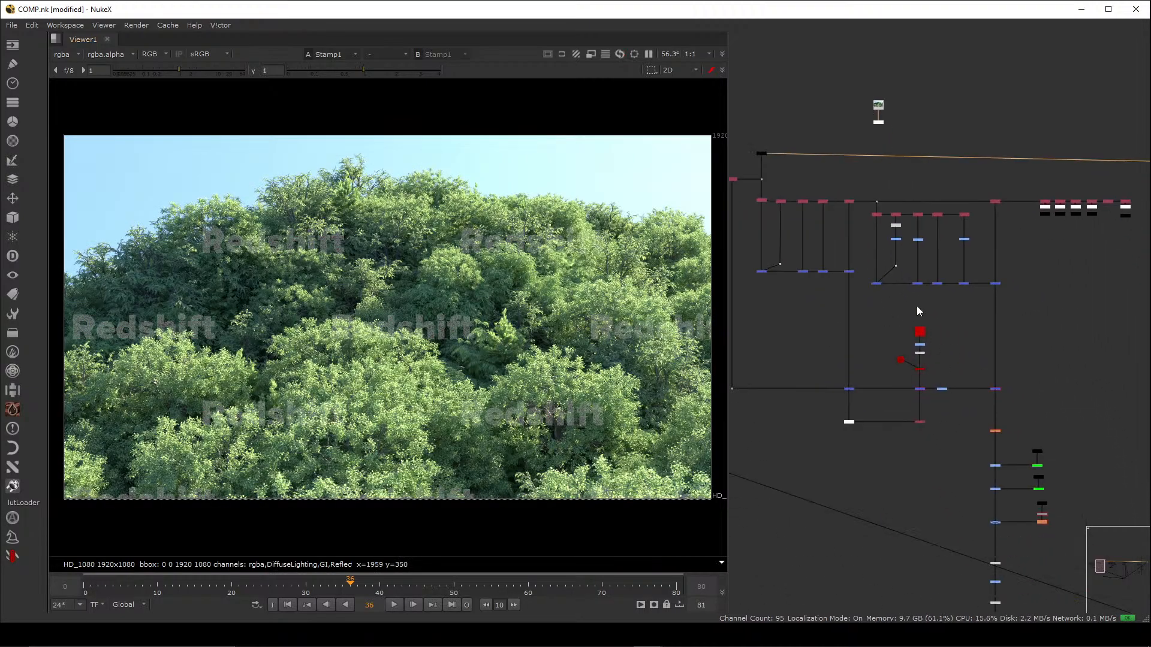
middle_drag(904, 508, 881, 300)
mouse_move(939, 457)
middle_down()
mouse_move(907, 321)
mouse_move(883, 274)
middle_up()
scroll(928, 420, up, 5)
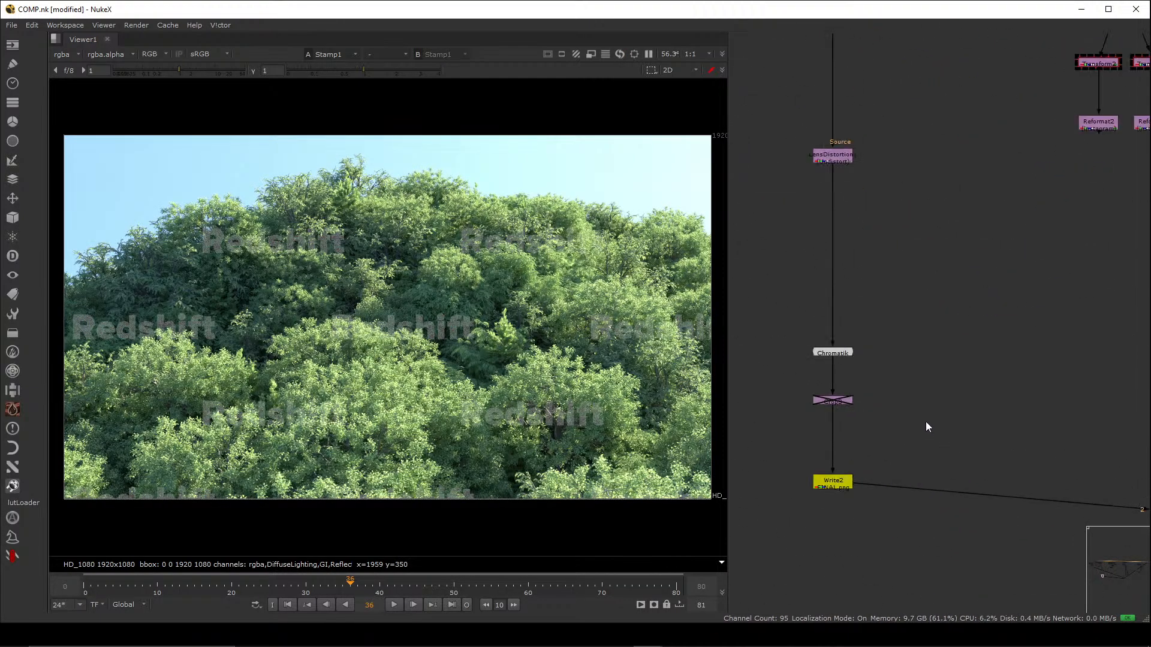
drag(971, 325, 801, 418)
drag(959, 414, 772, 471)
key(1)
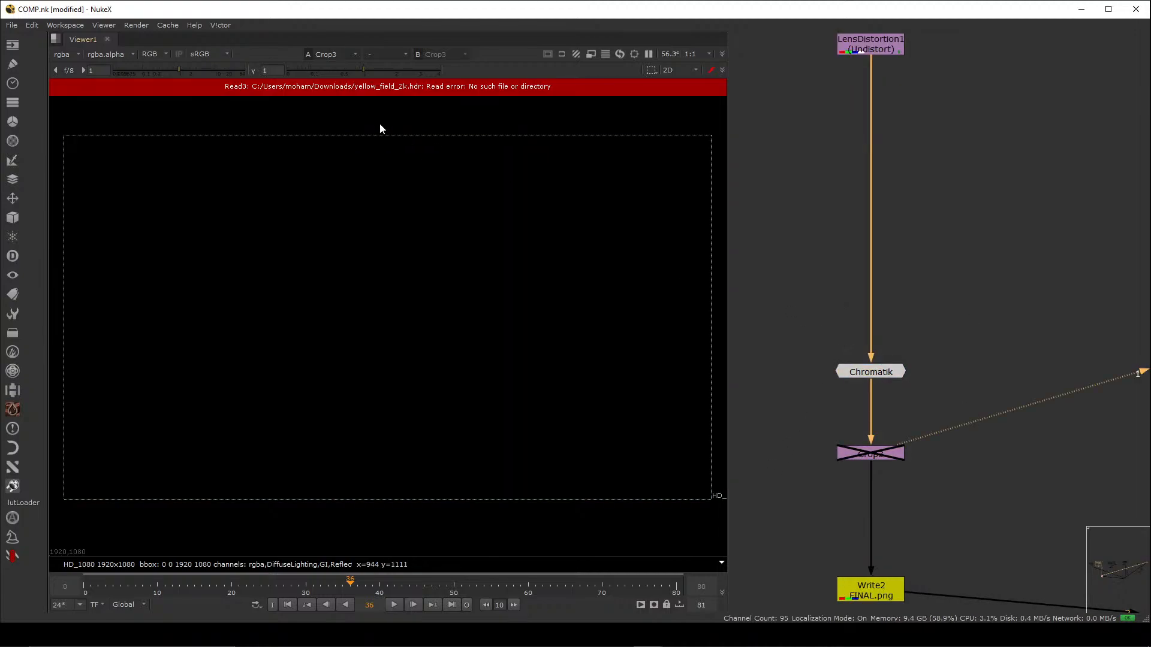
- Trace the comp back upstream to the Read3 node that loads yellow_field_2k.hdr and select it
scroll(923, 237, down, 8)
scroll(917, 263, up, 3)
scroll(911, 280, up, 8)
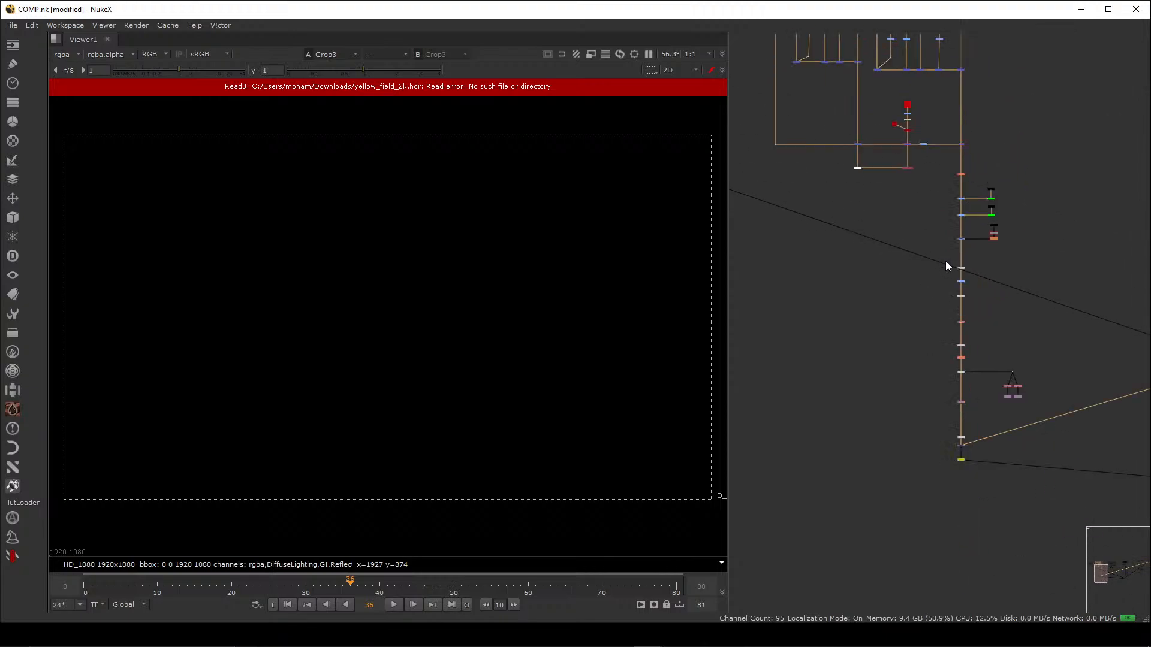
middle_drag(907, 166, 919, 302)
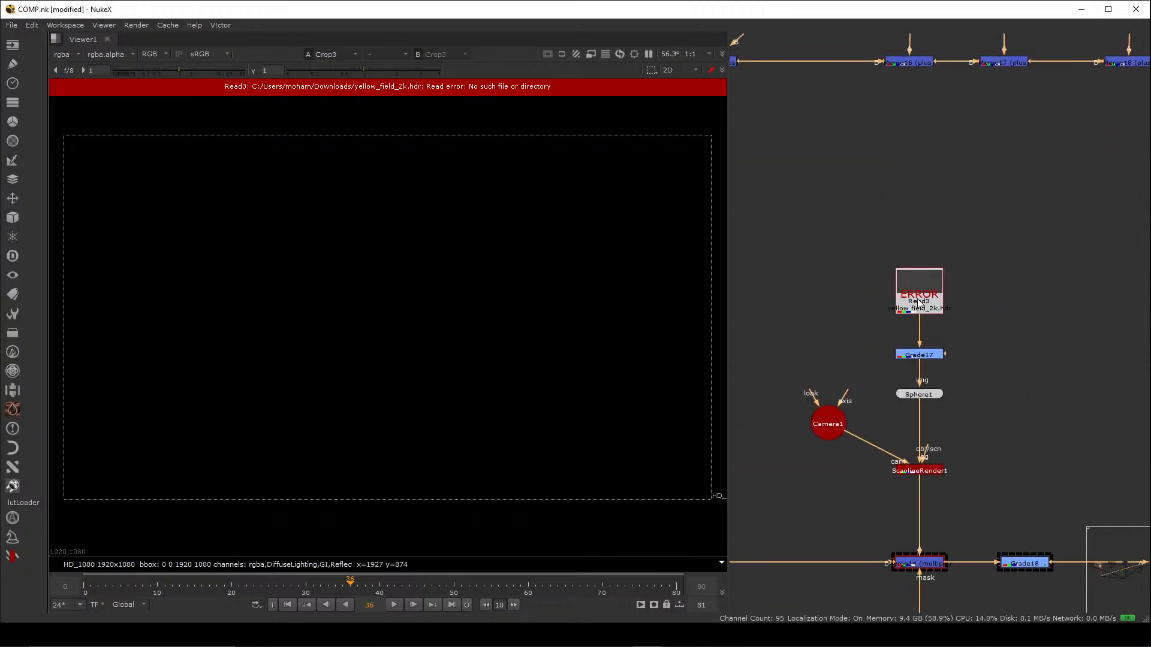
scroll(918, 295, up, 3)
drag(917, 291, 926, 280)
scroll(955, 321, down, 3)
middle_drag(958, 336, 944, 348)
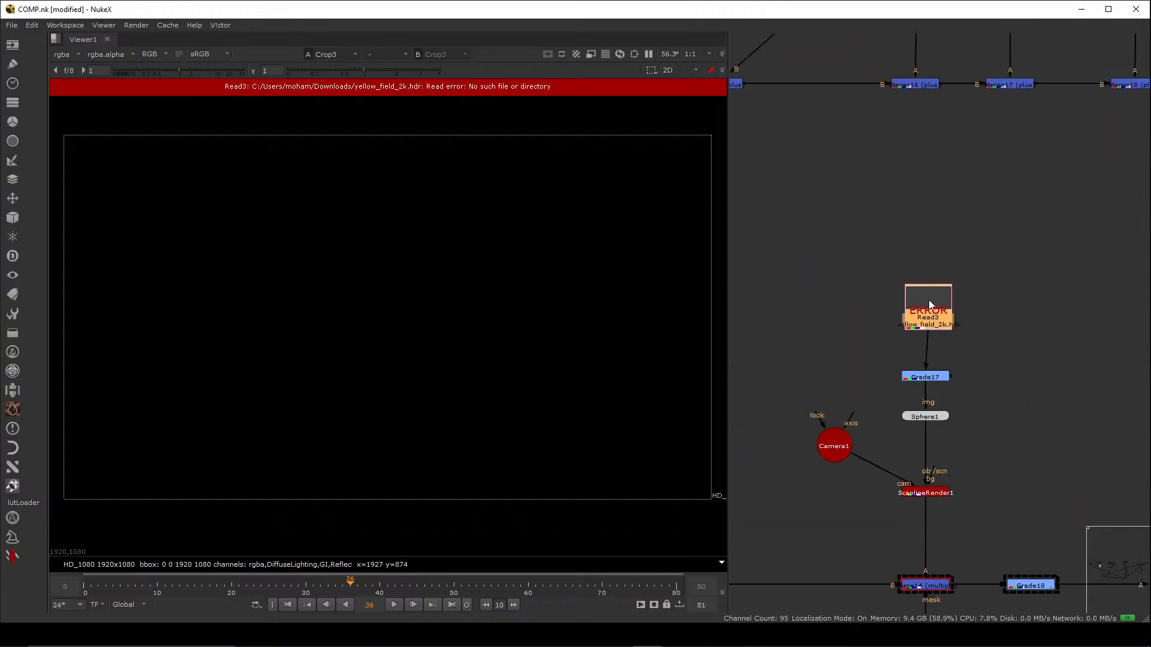
drag(929, 300, 926, 309)
- Check how the Read3 branch joins the main tree, and display Read3 in the viewer
scroll(959, 360, down, 3)
middle_drag(970, 405, 898, 304)
middle_drag(966, 374, 922, 382)
scroll(869, 334, up, 4)
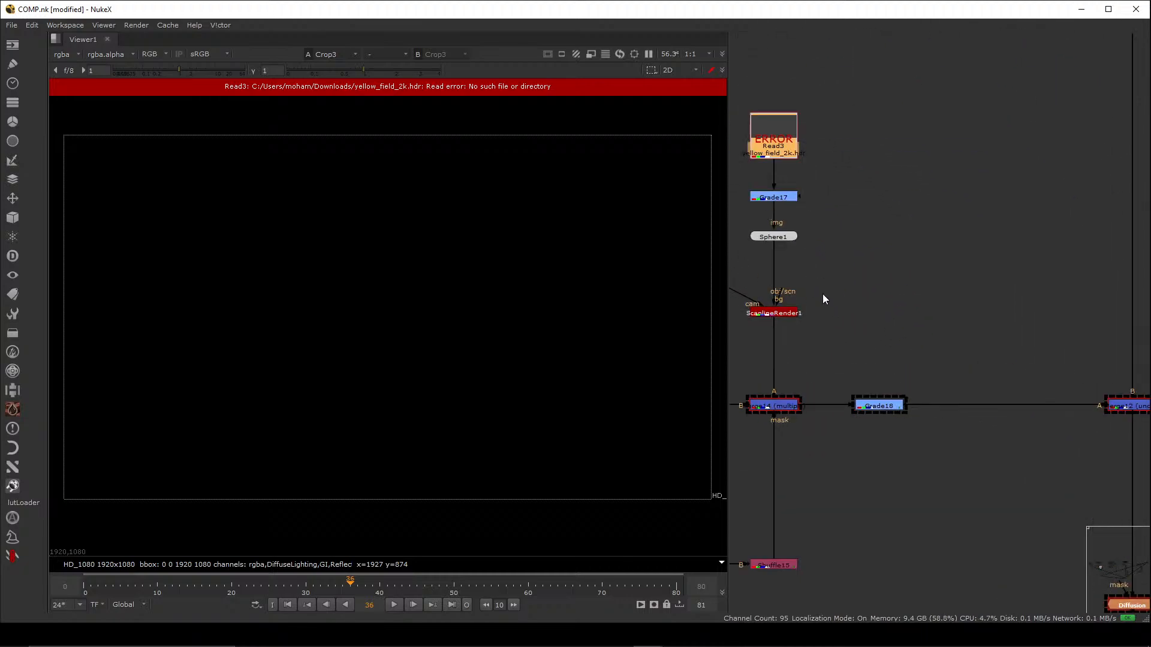
middle_drag(774, 171, 917, 338)
scroll(917, 336, up, 3)
drag(926, 295, 927, 272)
key(1)
- Examine the Grade17, Sphere1 and Camera1 setup and select ScanlineRender1 with its upstream nodes
click(983, 339)
middle_drag(934, 484, 953, 363)
drag(804, 370, 800, 405)
middle_drag(887, 388, 921, 293)
click(1013, 360)
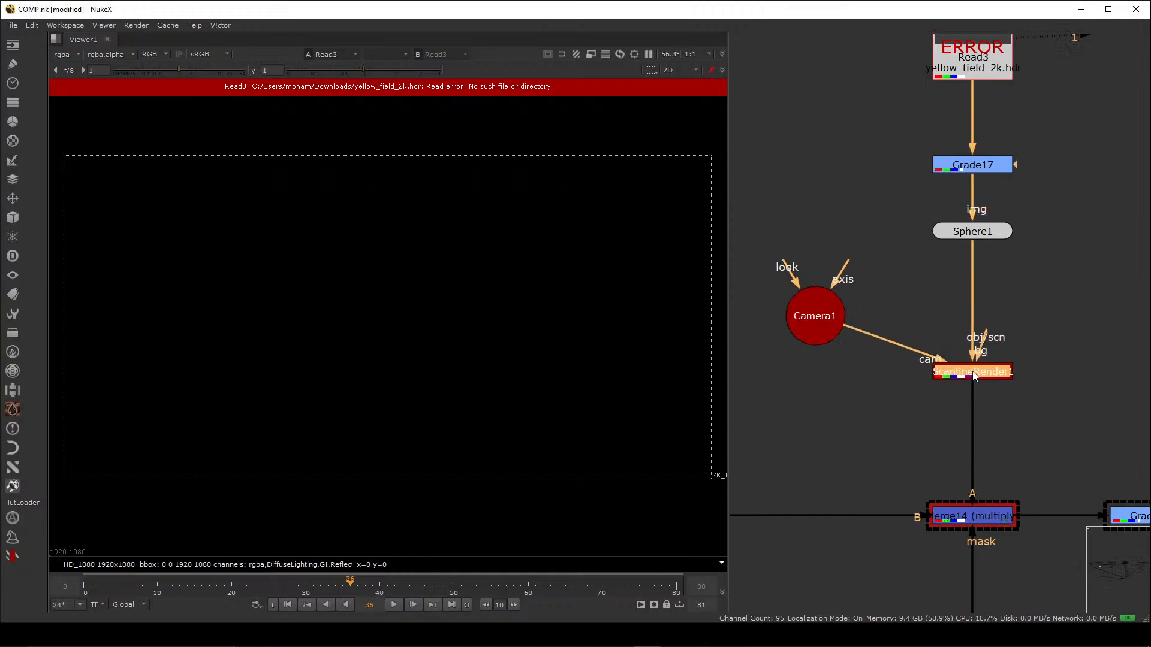
- Go to the main tree above the sky projection's merge and display Merge13, the rebuilt tree passes
scroll(1013, 360, down, 3)
middle_drag(1048, 316, 865, 327)
scroll(969, 335, down, 4)
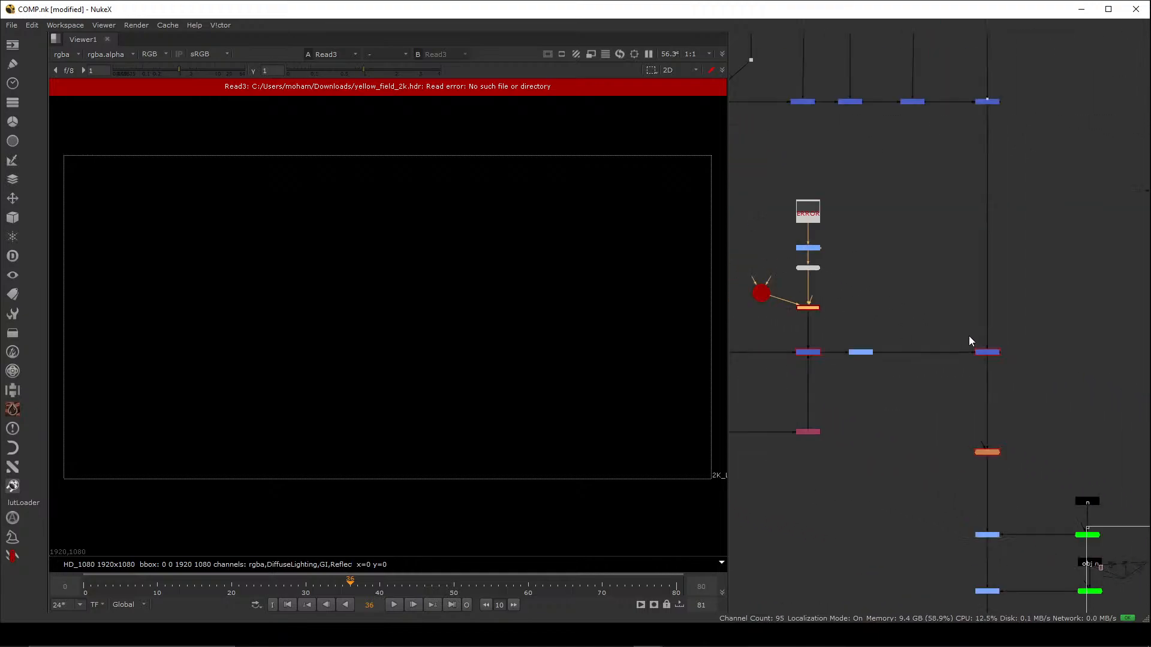
scroll(995, 299, up, 3)
click(998, 300)
key(1)
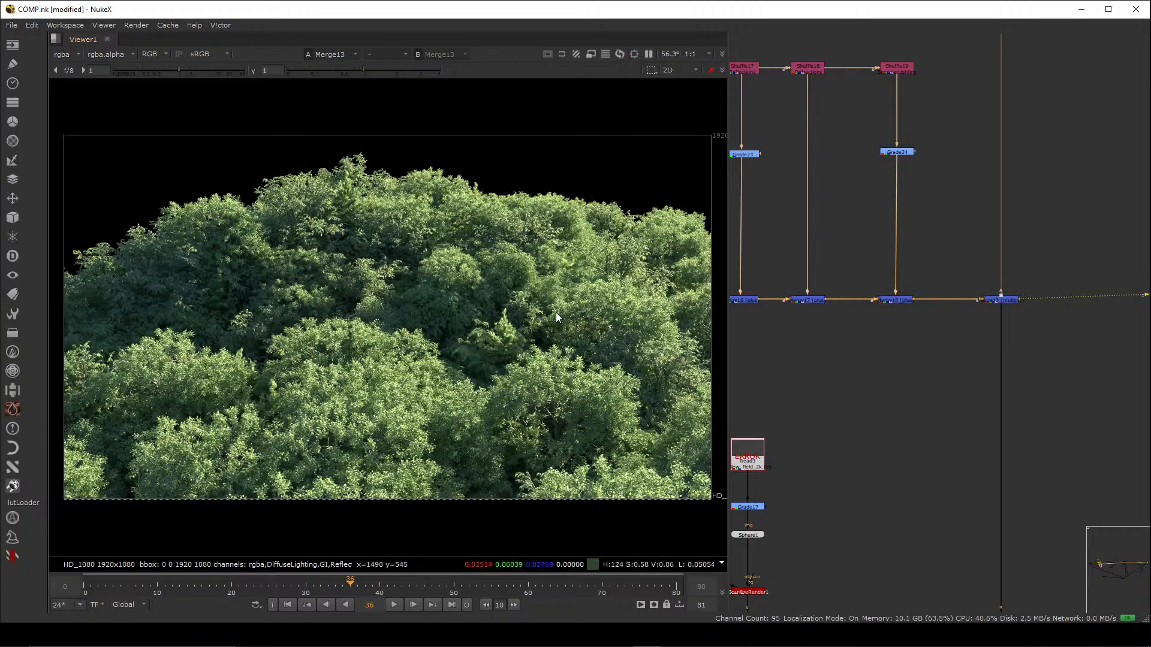
- Return to the Read3 node, open its properties to check the HDR file path, and close them again
scroll(944, 353, down, 5)
middle_drag(904, 500, 907, 390)
scroll(874, 299, up, 6)
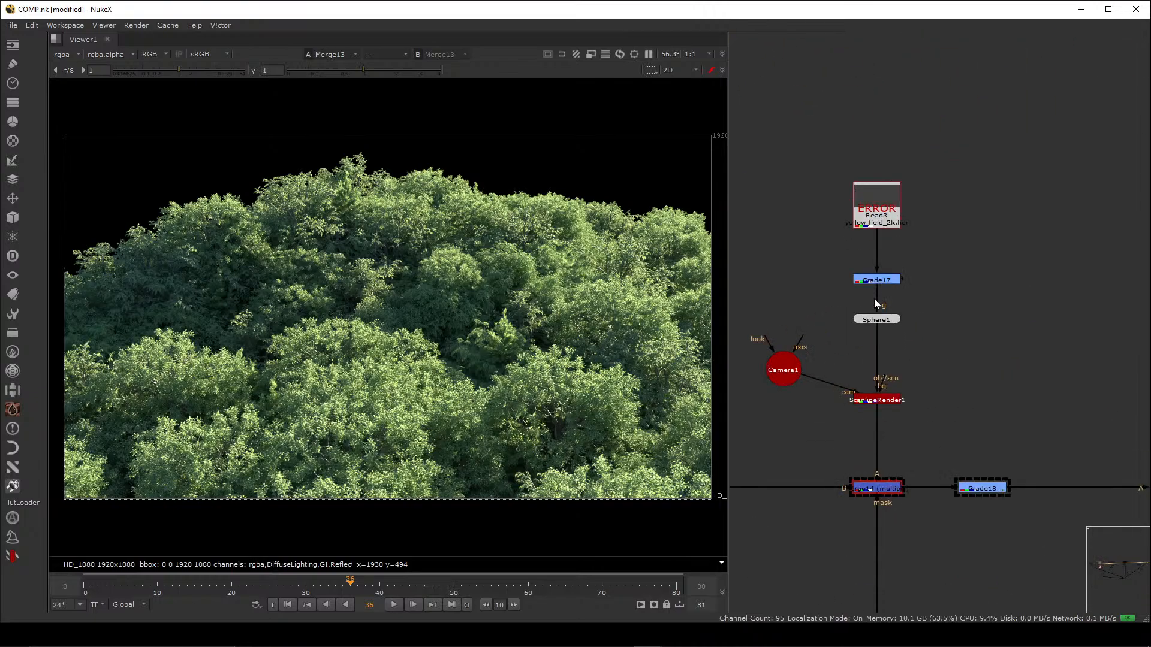
middle_drag(874, 299, 881, 317)
click(894, 211)
scroll(893, 222, up, 3)
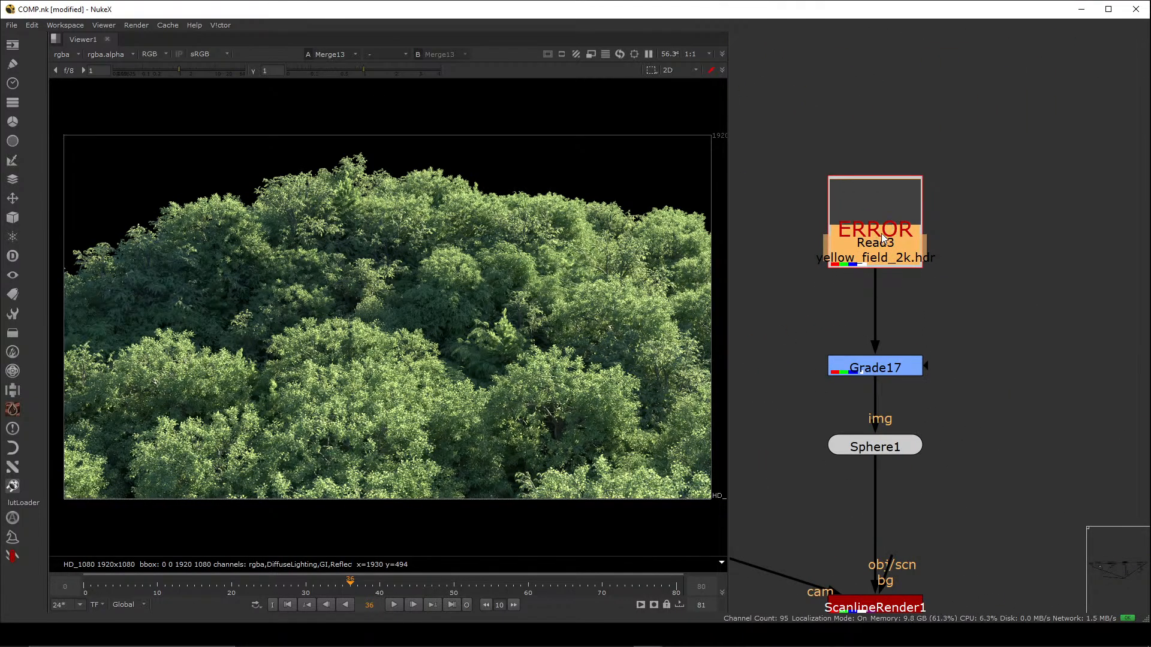
double_click(876, 235)
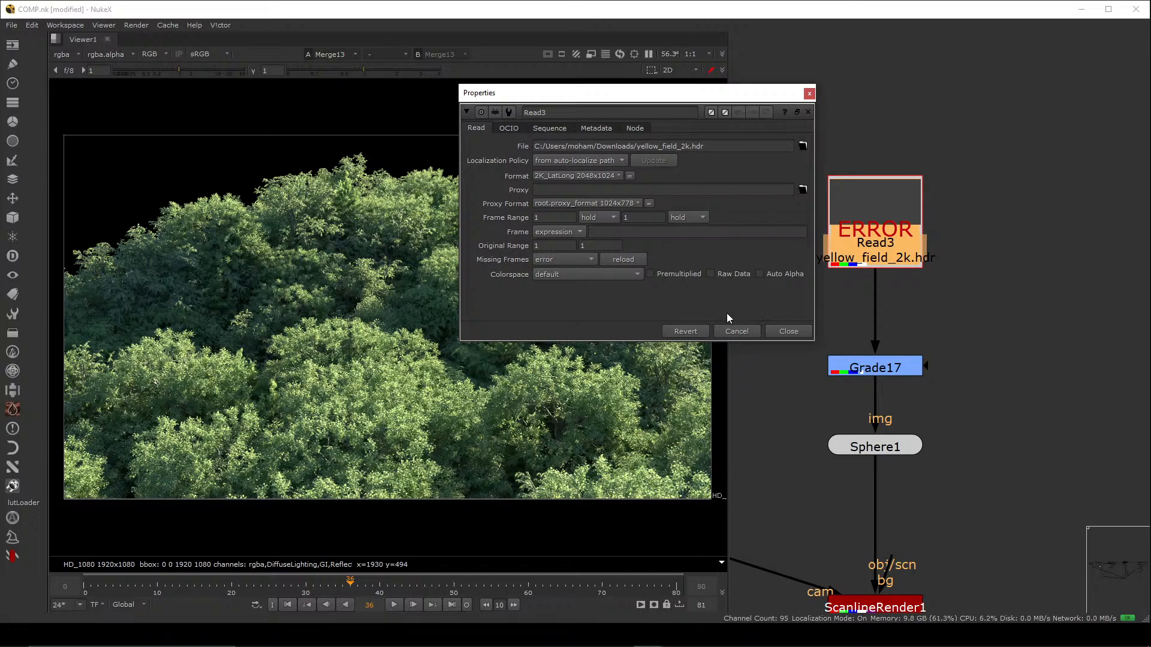
click(781, 332)
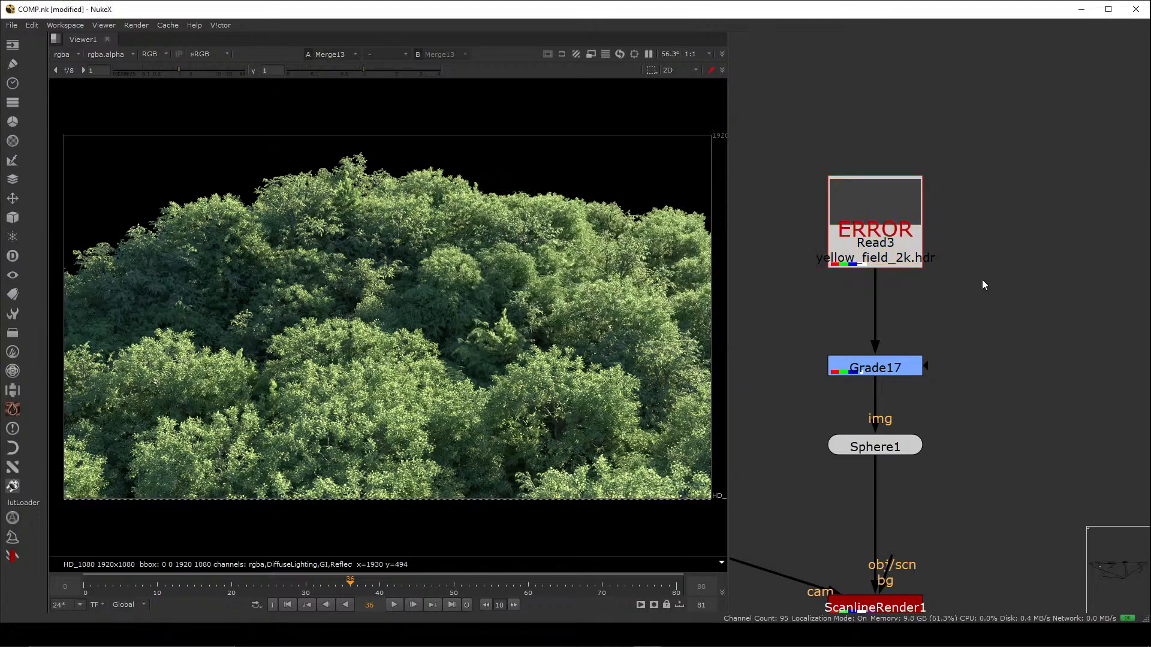
- Find the Merge11 anchor feeding the mask shuffle and display it with its upstream nodes selected
scroll(982, 279, down, 6)
middle_drag(836, 365, 896, 367)
scroll(876, 376, up, 4)
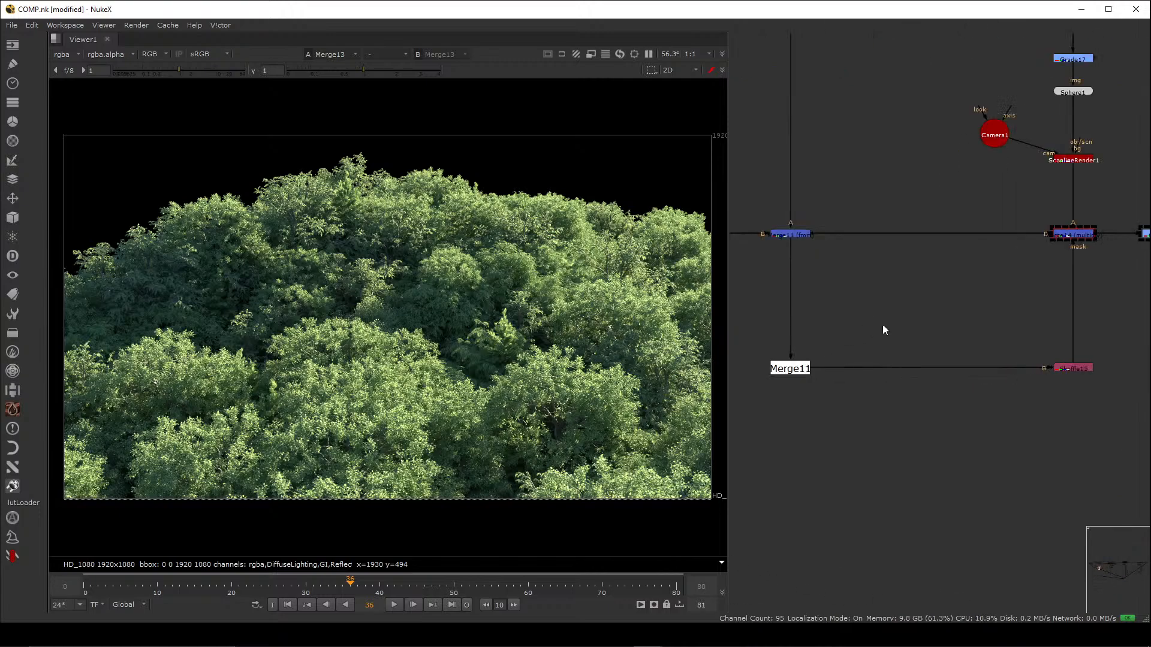
drag(891, 326, 728, 395)
key(1)
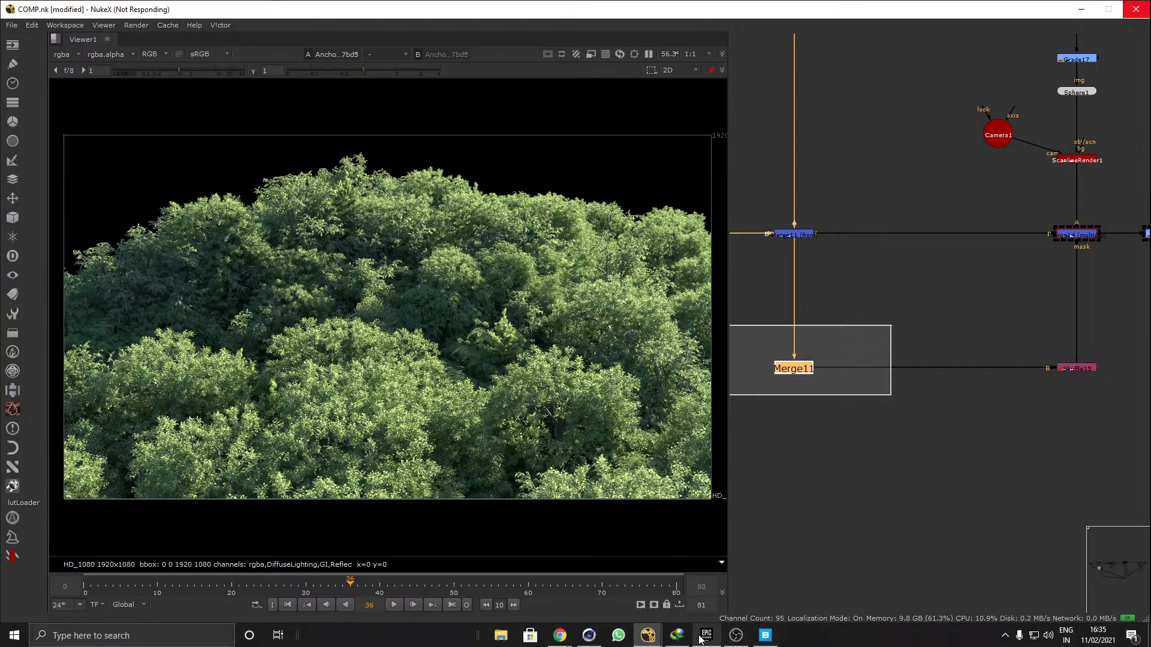
- Switch to the browser showing the Lamborghini Centenario project on Behance and maximize its window
mouse_move(706, 642)
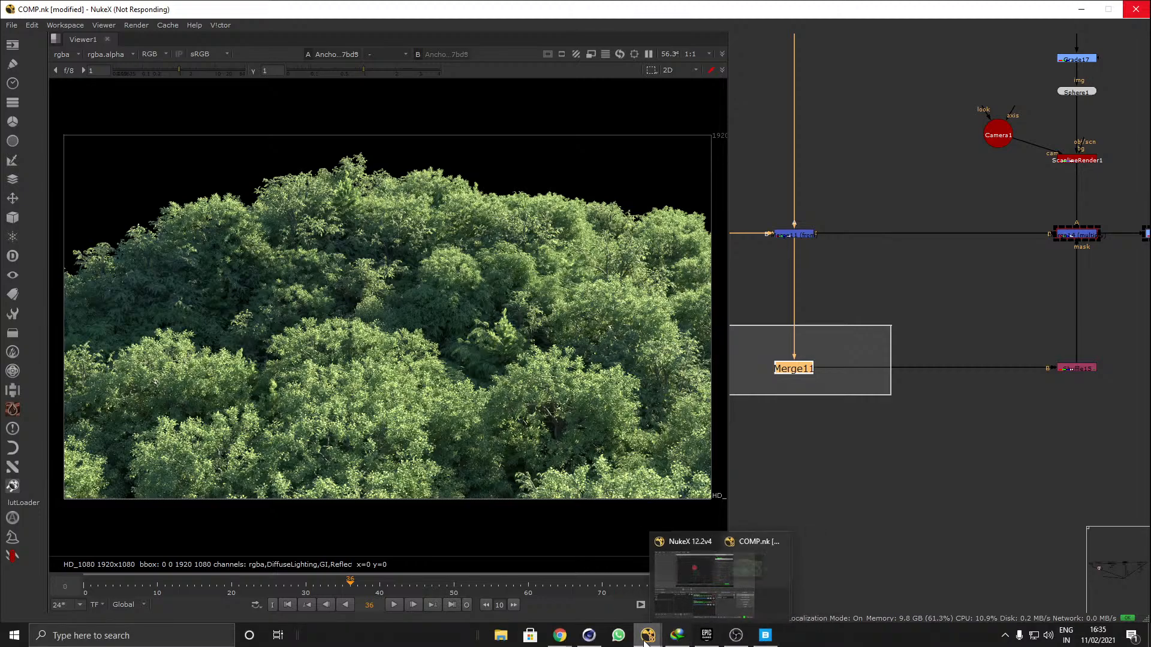
mouse_move(595, 643)
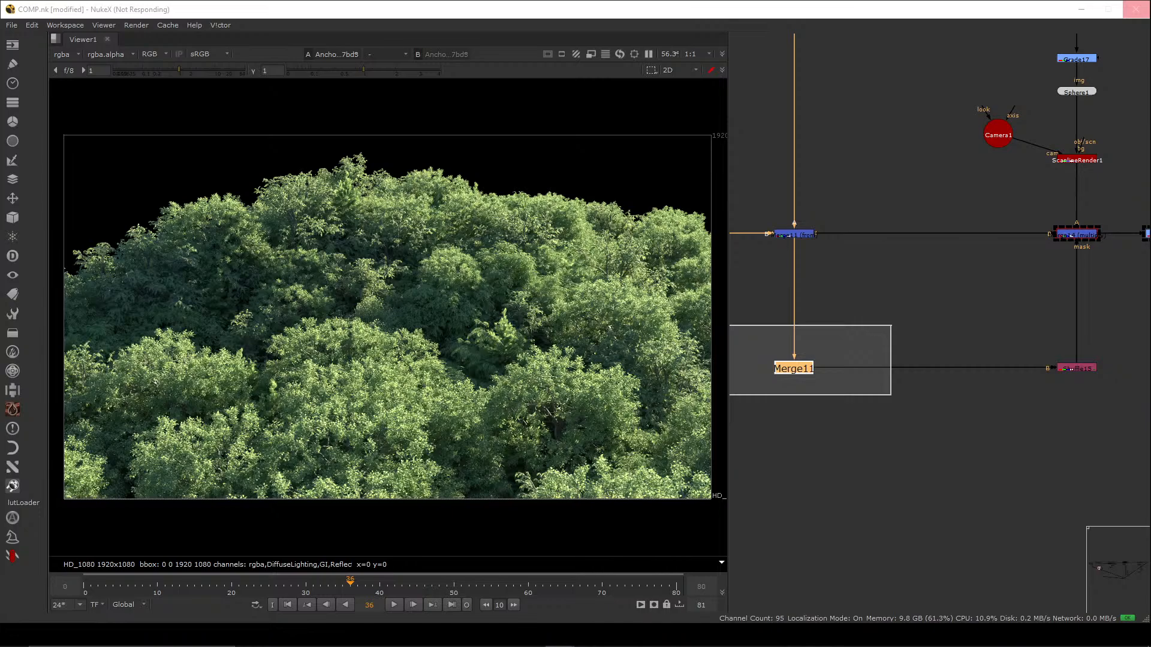
drag(1150, 102, 824, 69)
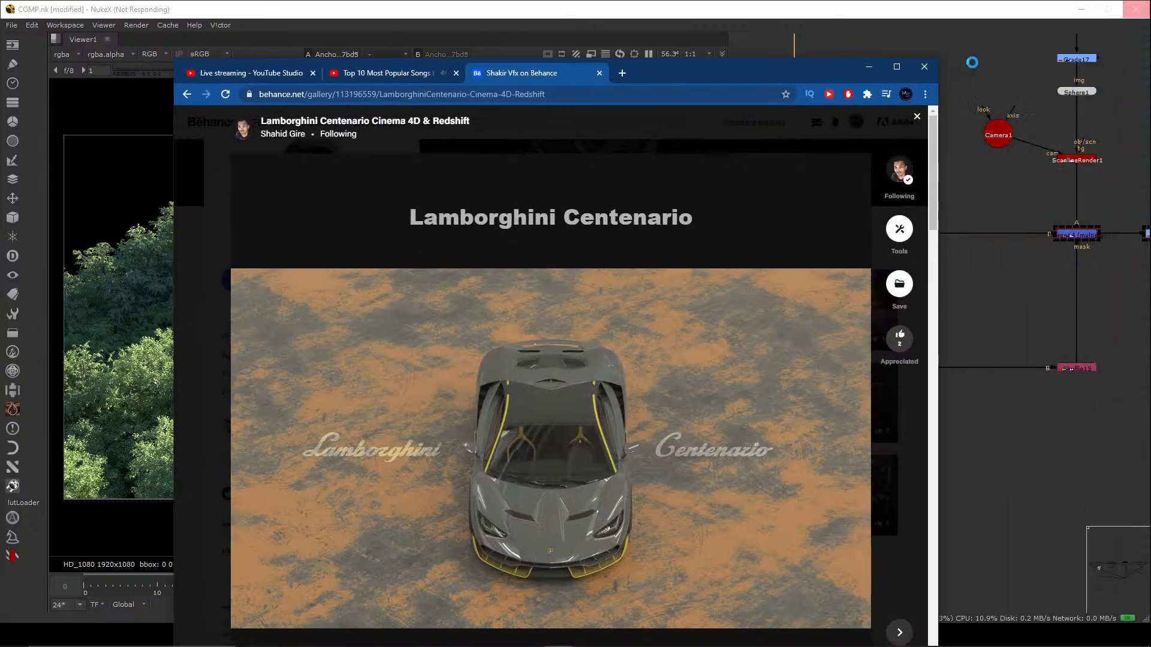
click(908, 67)
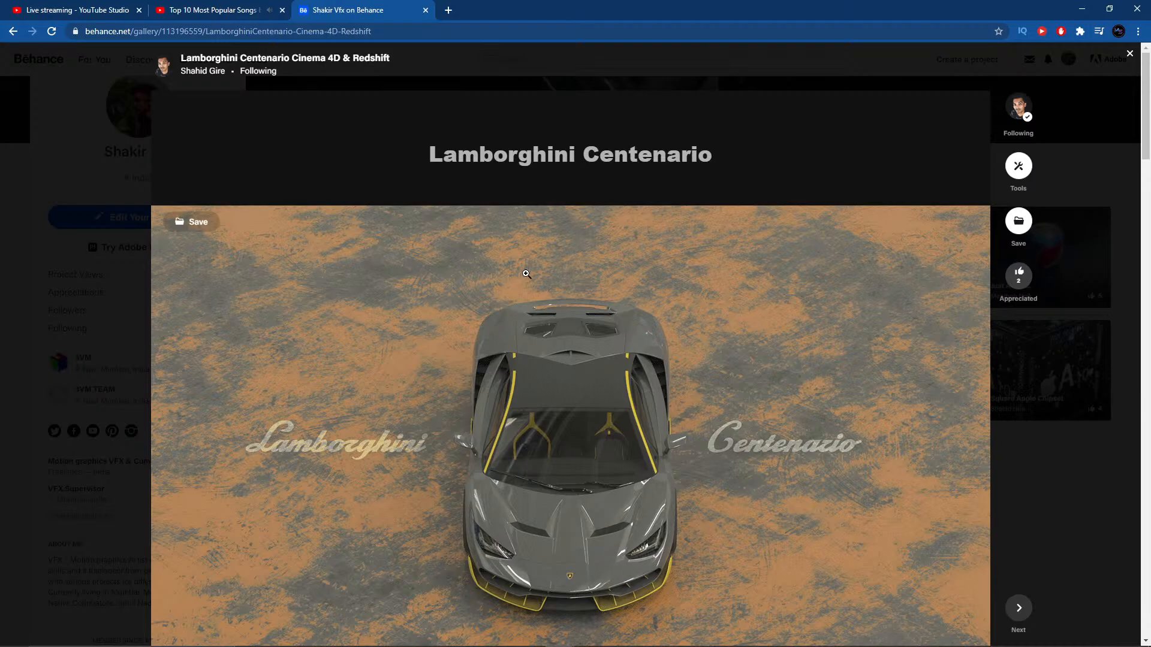
- Look through the Lamborghini Centenario renders in the Behance project, down to the final front view on wet ground
scroll(531, 281, down, 2)
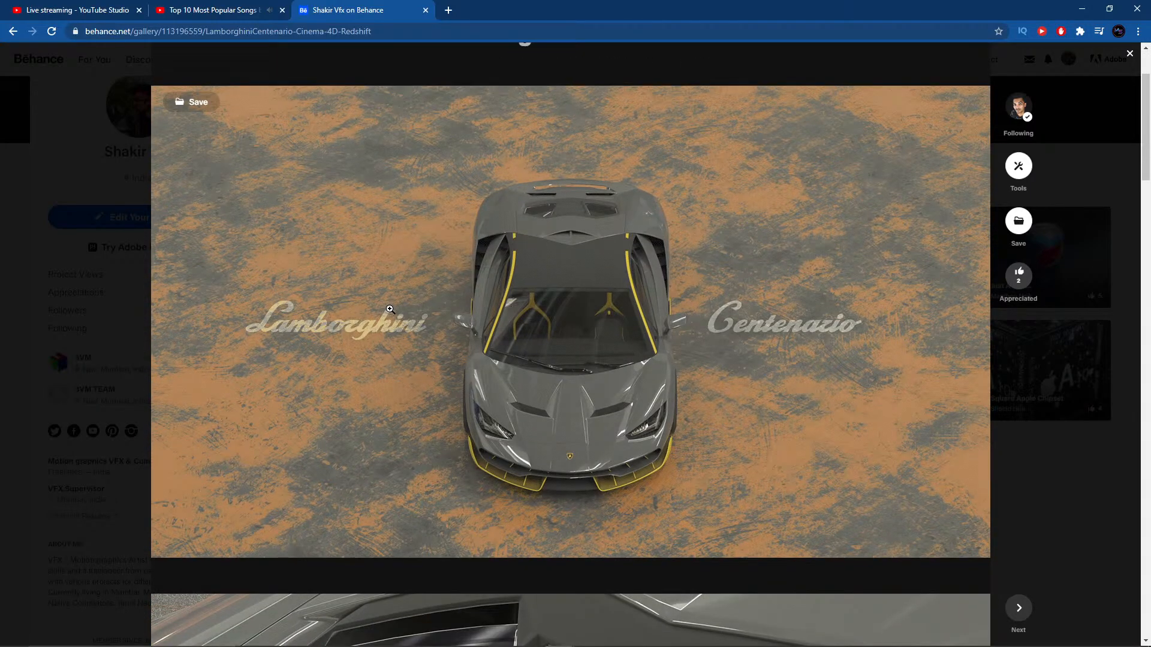
scroll(564, 323, down, 6)
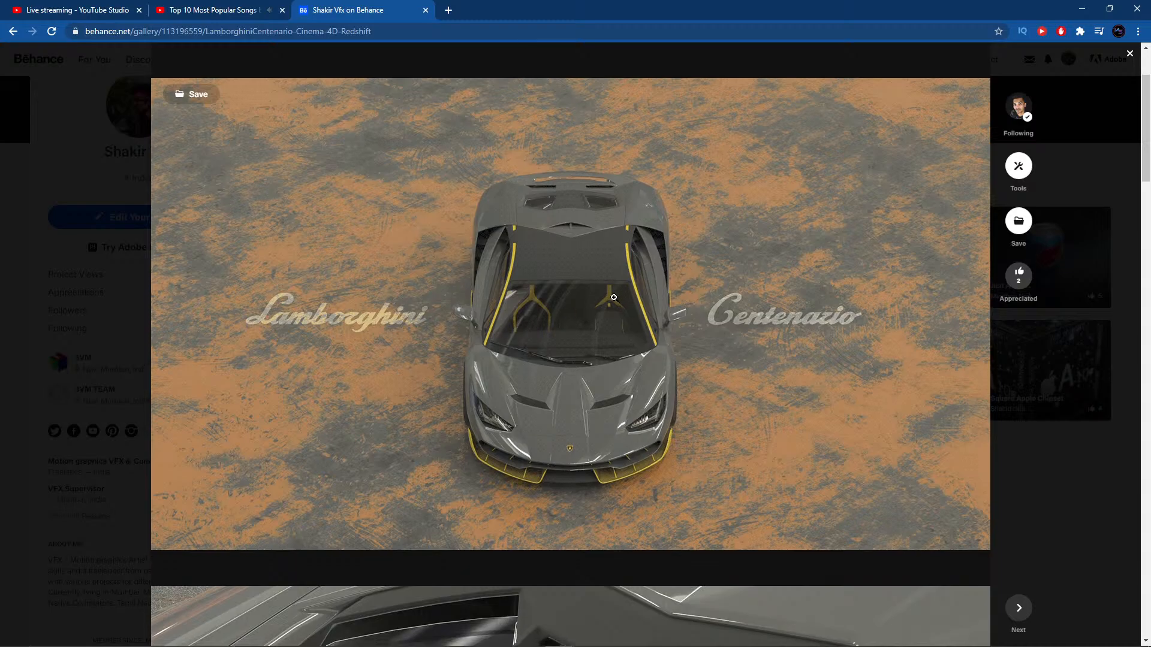
scroll(614, 298, down, 2)
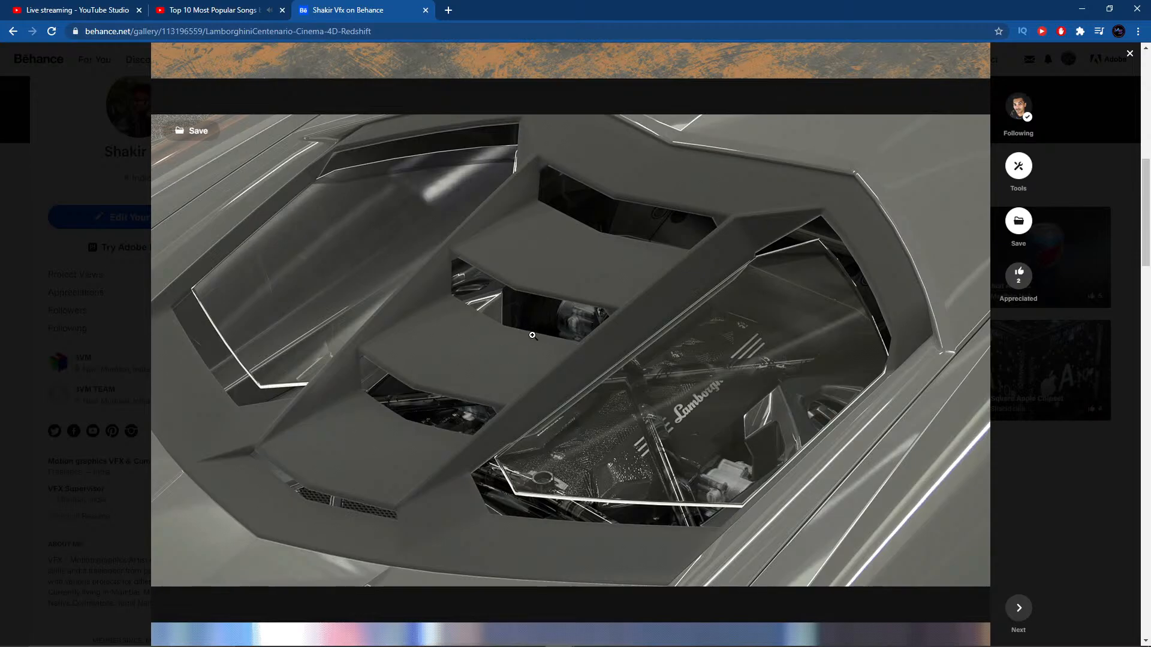
scroll(539, 333, down, 7)
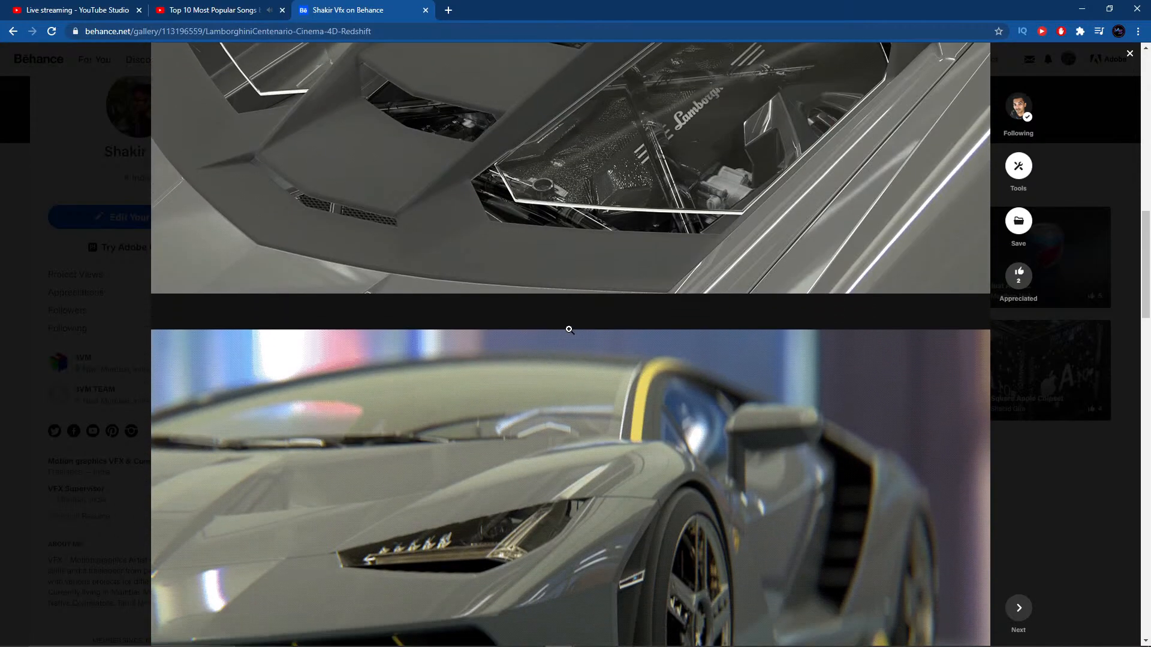
scroll(569, 329, down, 2)
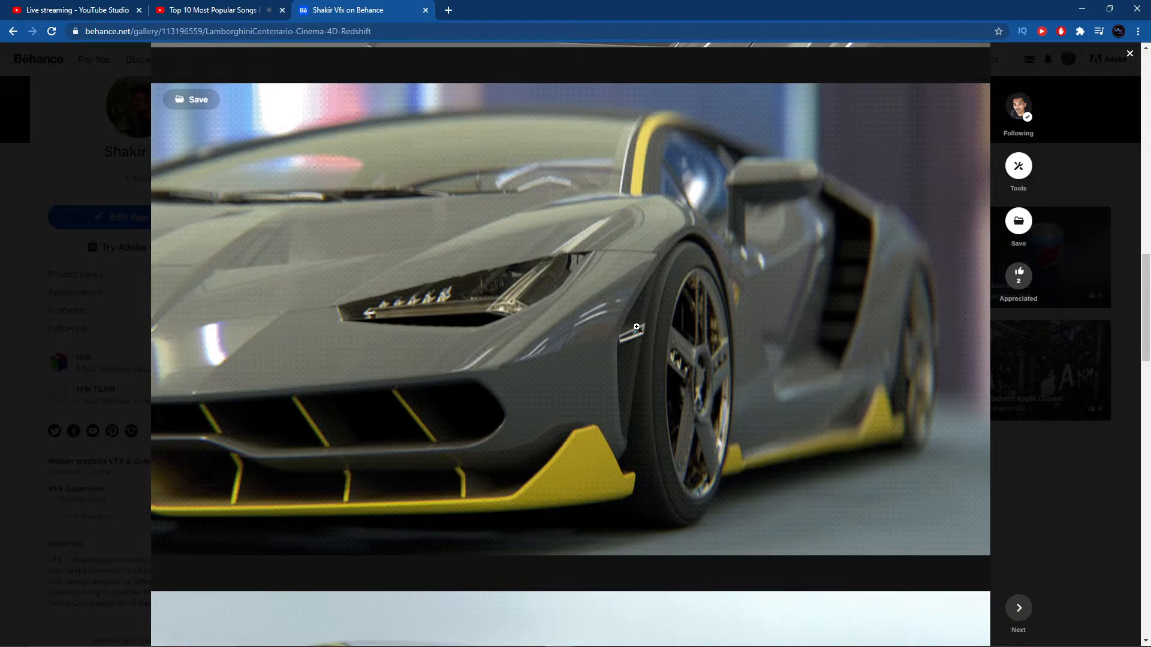
scroll(636, 325, down, 5)
scroll(635, 336, down, 4)
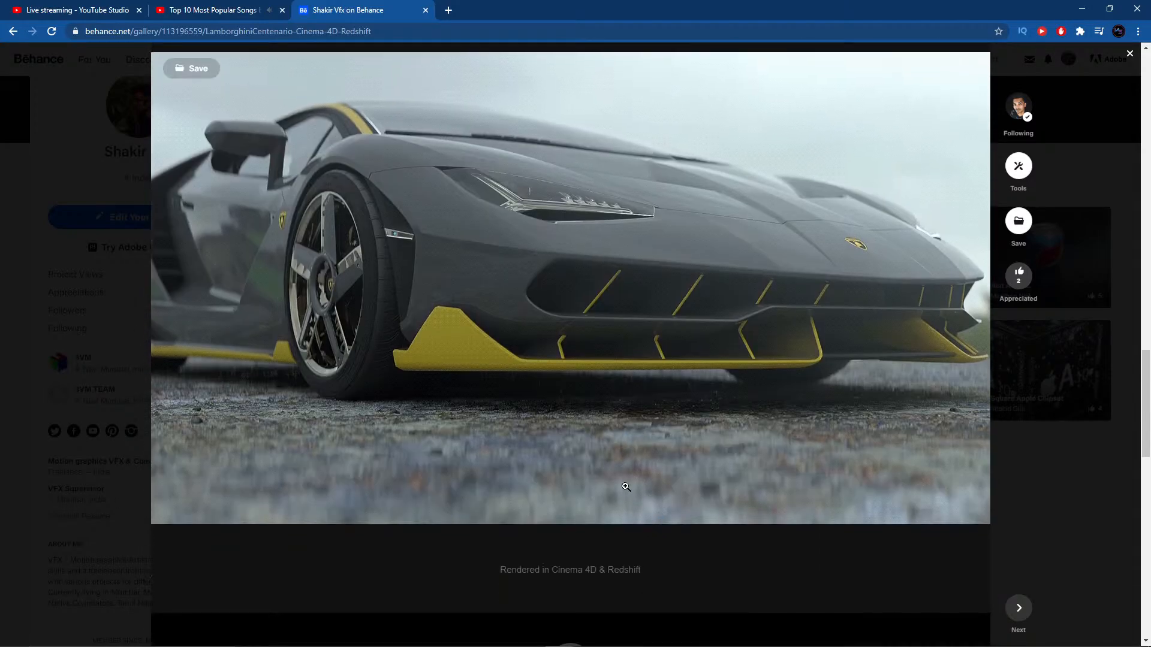
scroll(618, 479, up, 1)
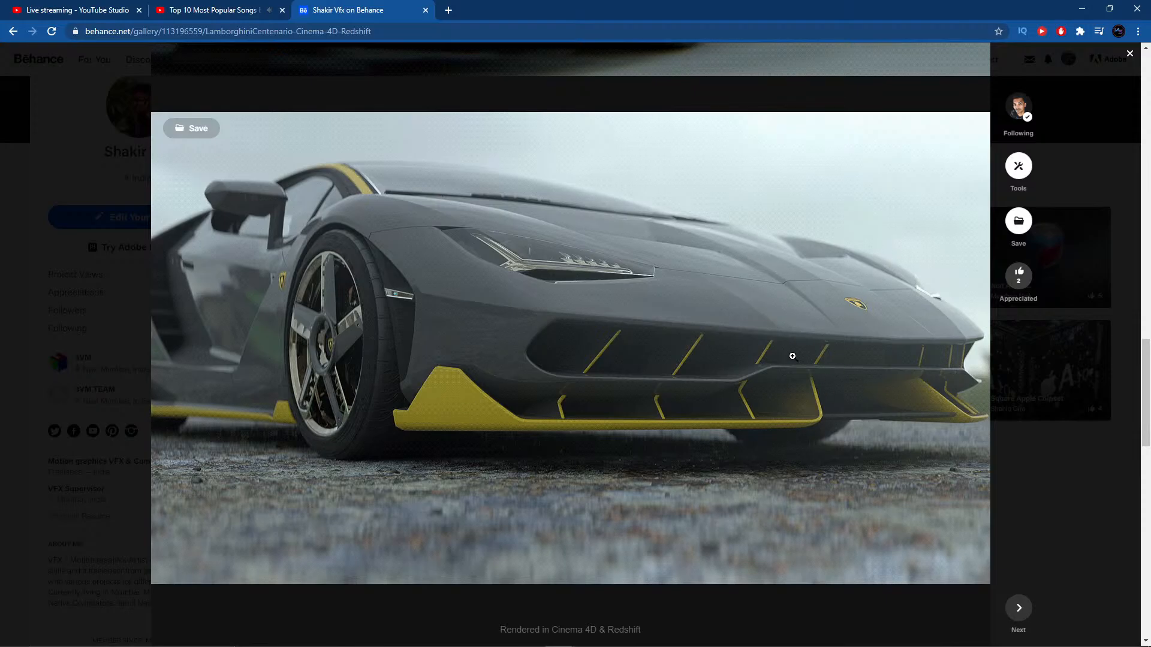
scroll(330, 349, down, 5)
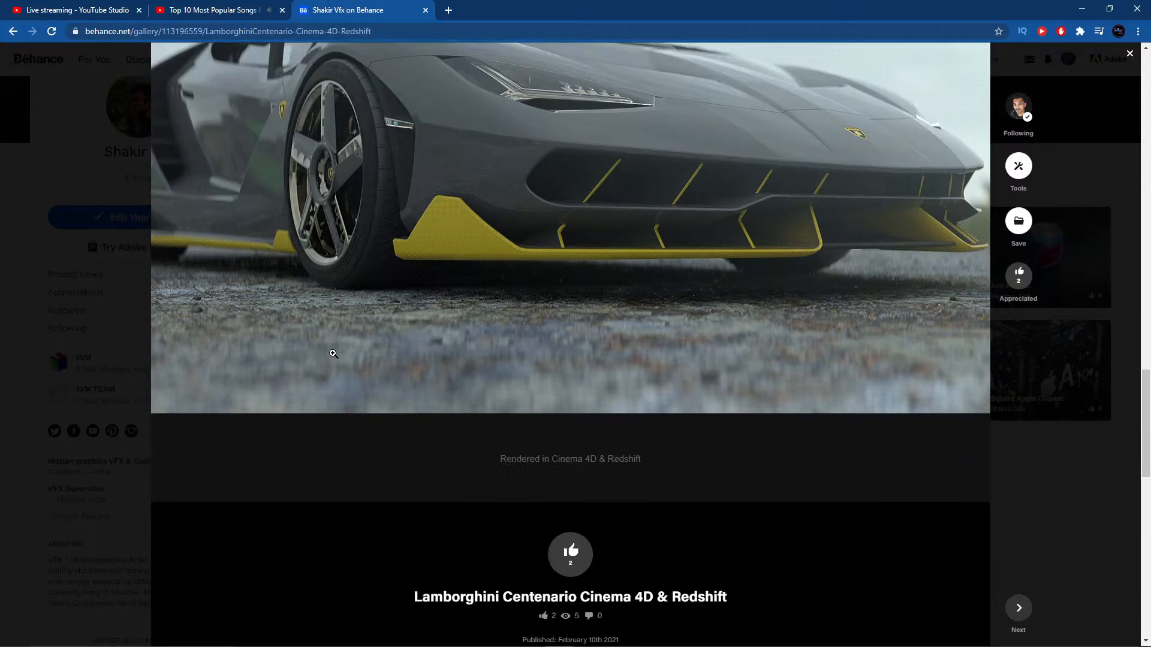
scroll(333, 354, up, 5)
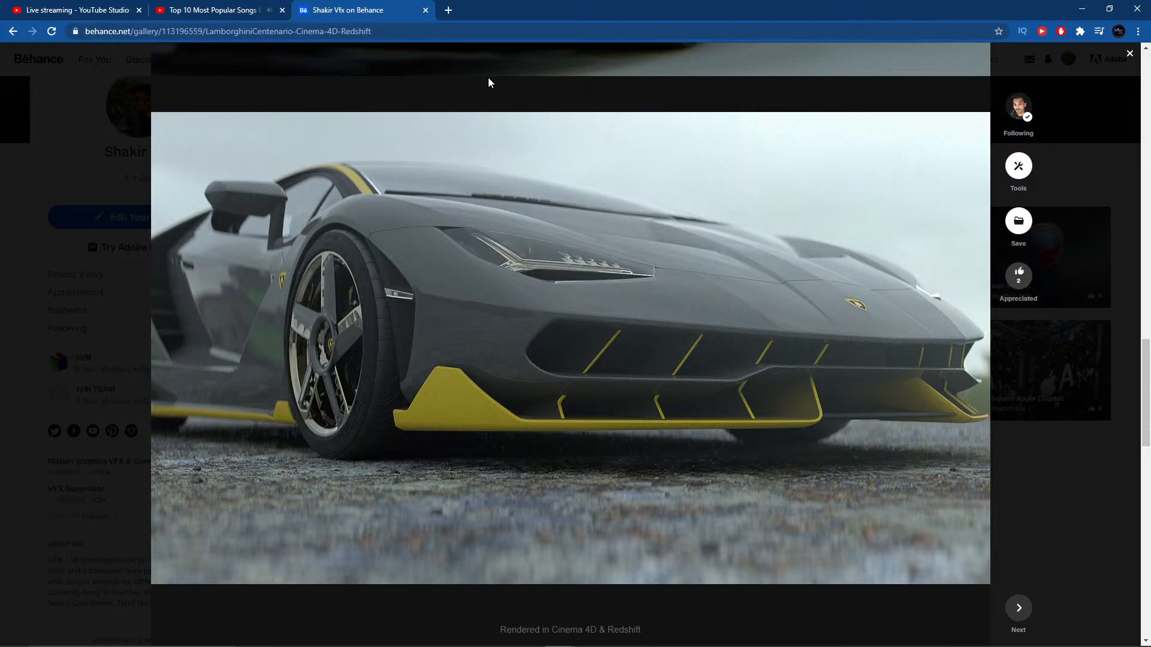
- Move the browser window off this display and switch back to the COMP.nk window in NukeX
drag(567, 13, 1150, 177)
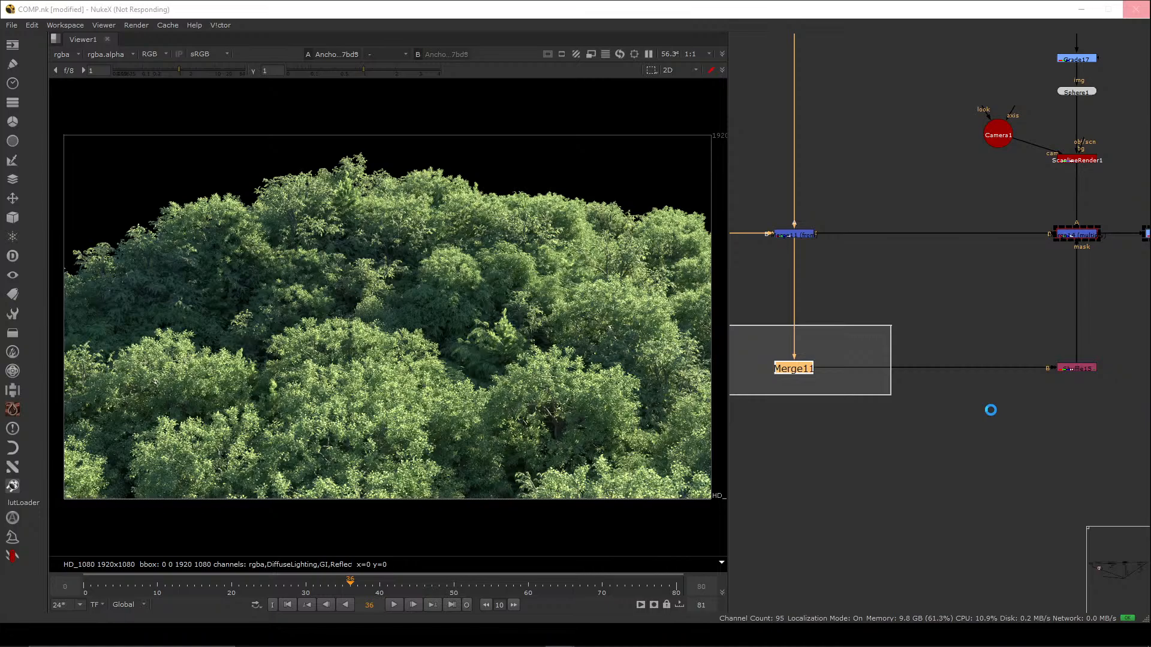
key(alt+Tab)
key(Tab)
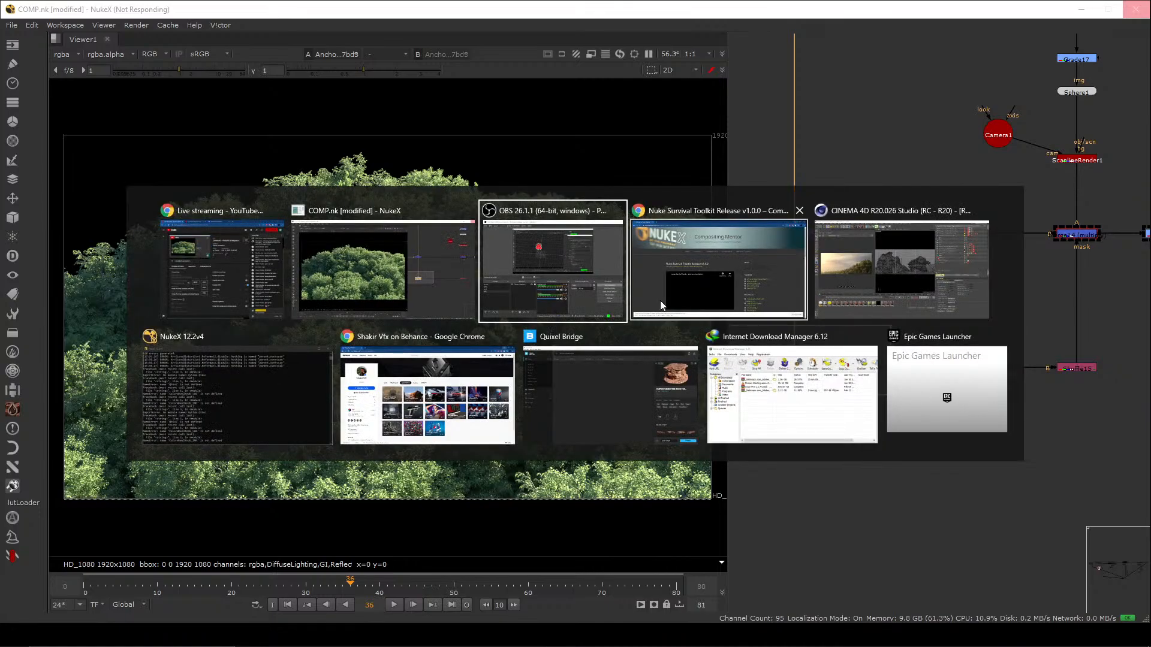
click(837, 261)
key(alt+Tab)
key(Tab)
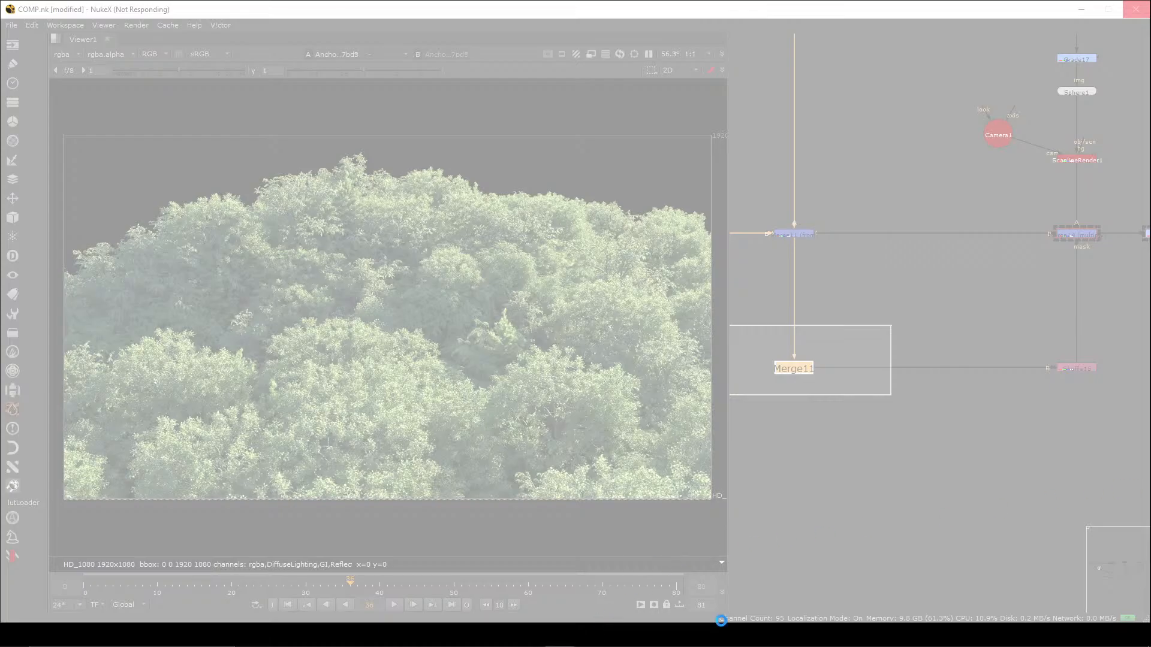
- Switch to Cinema 4D to view the ROCKS SCNE.c4d scene, and return to the COMP.nk window in NukeX
click(651, 638)
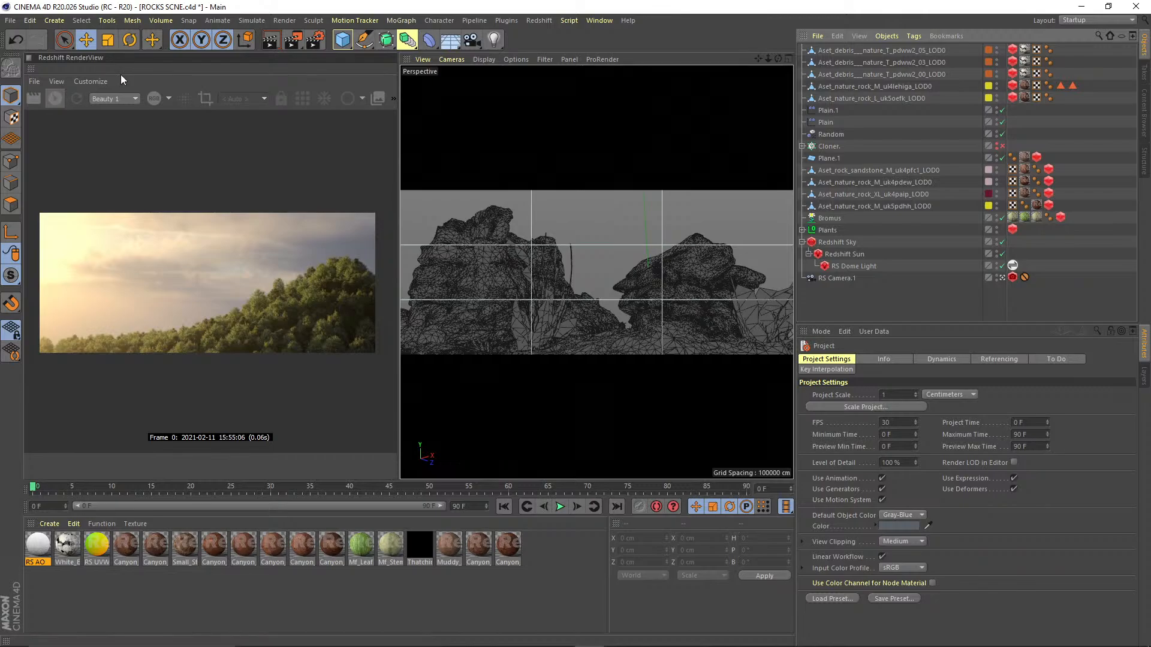
key(alt+Tab)
key(alt+Tab)
key(alt+Tab)
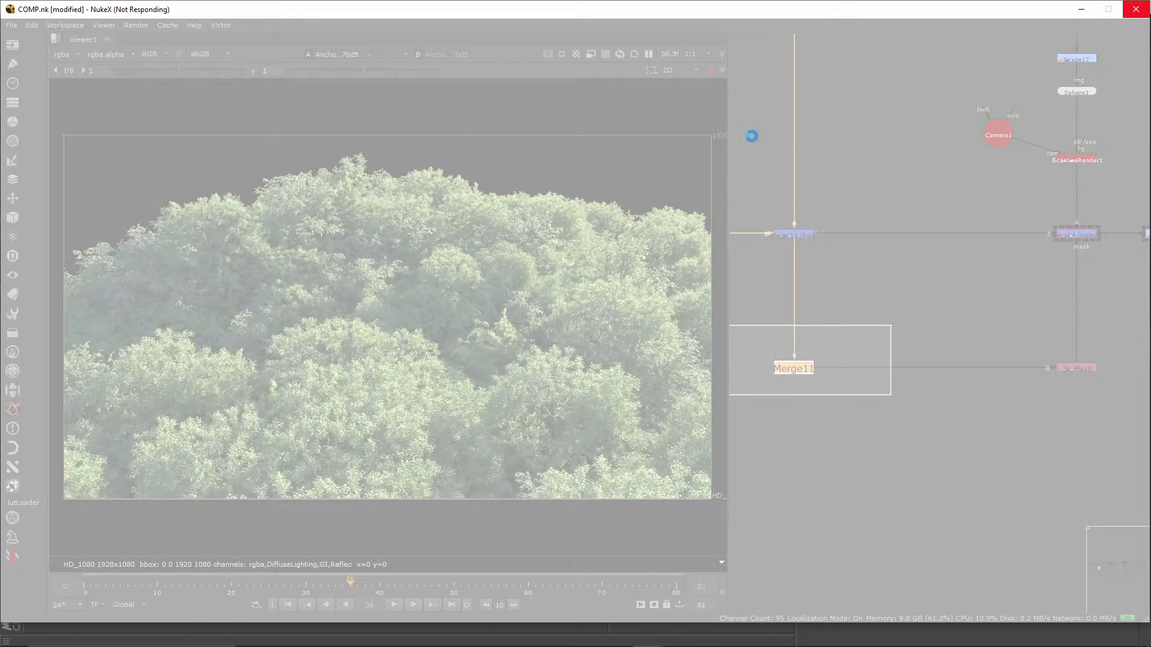
- Switch to the browser window showing the Nuke Survival Toolkit page on Compositing Mentor and close it
key(alt+Tab)
key(alt+Tab)
key(alt+Tab)
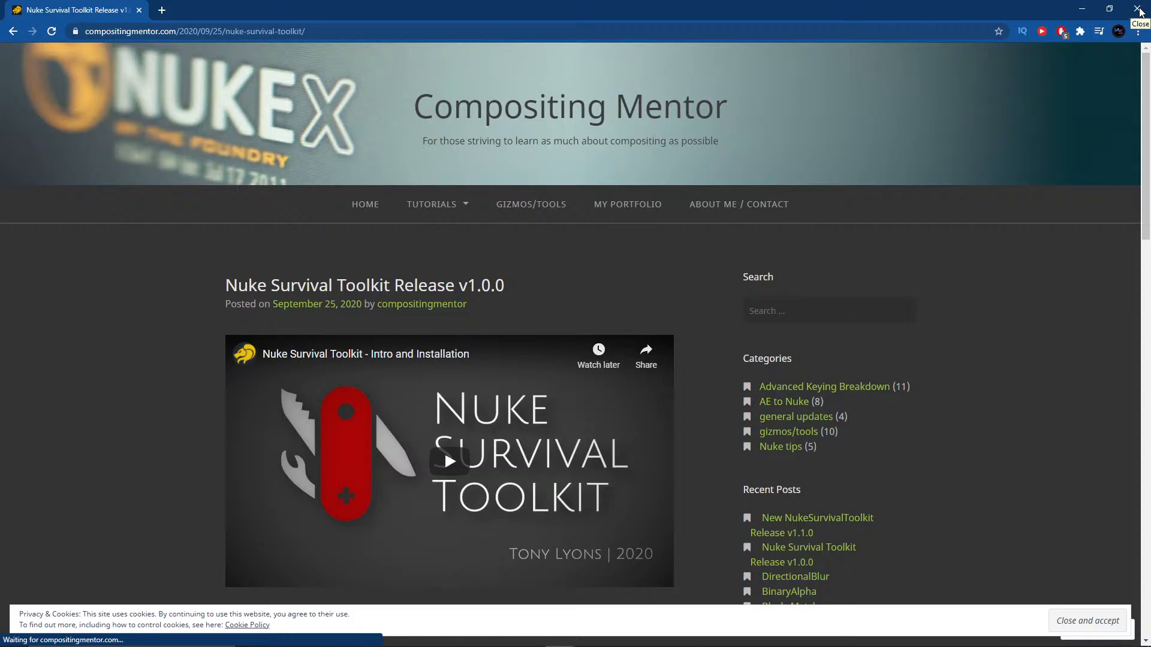
click(1138, 10)
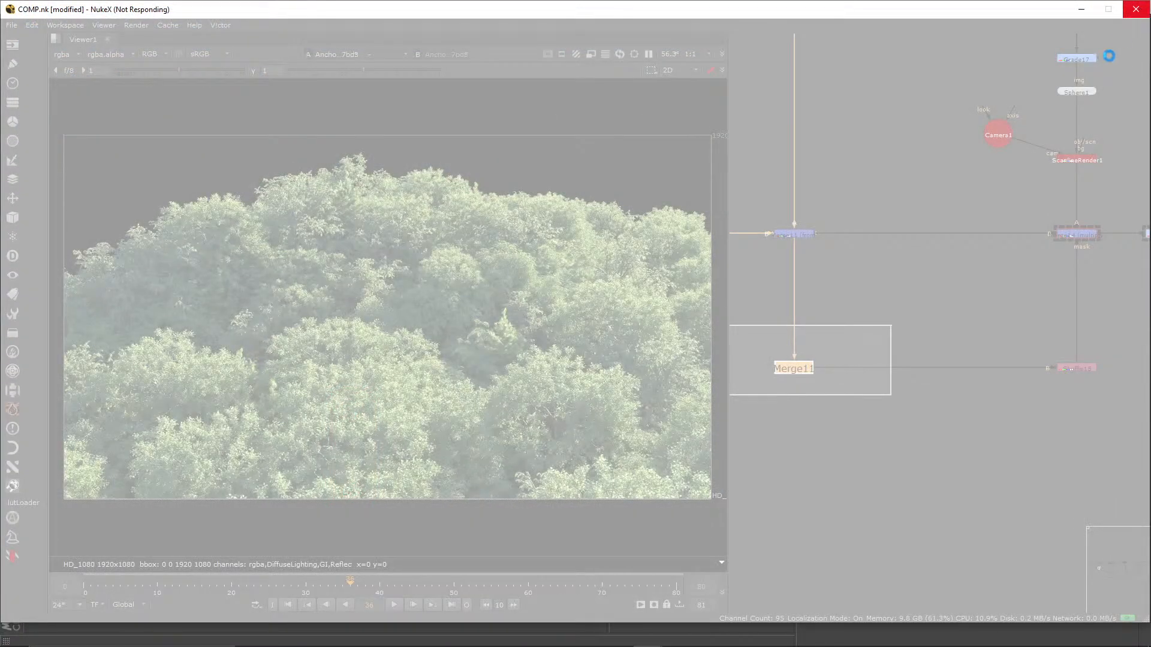
- Switch from NukeX to the Cinema 4D window with the ROCKS SCNE.c4d project
key(alt+Tab)
key(Tab)
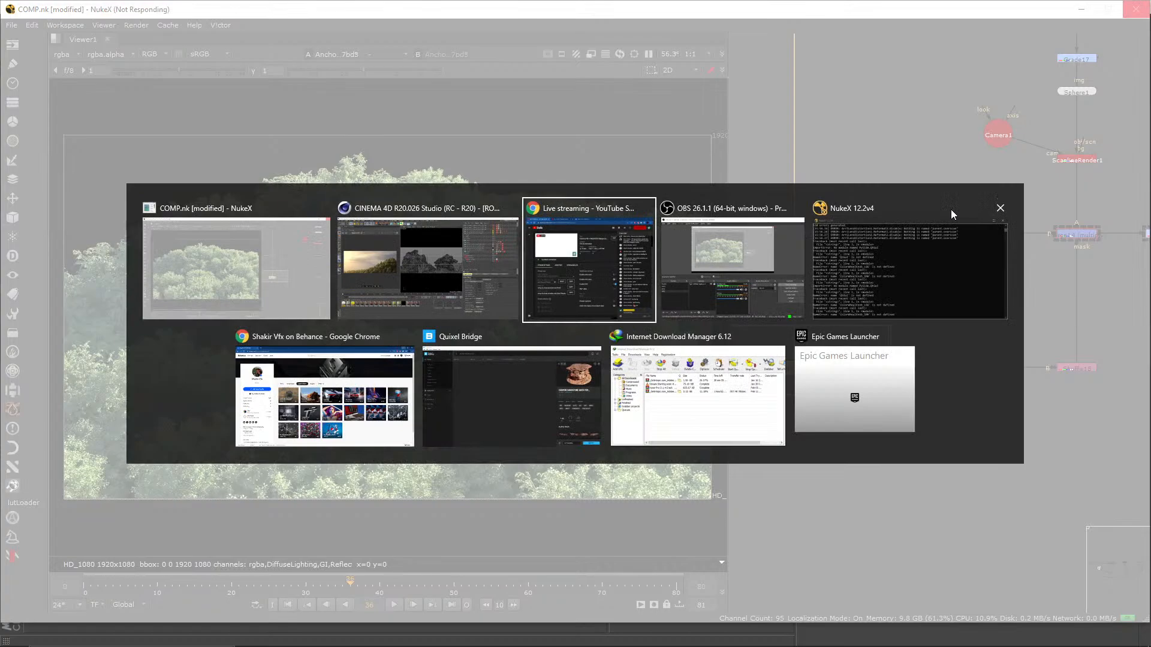
key(Tab)
key(Tab)
key(Tab)
key(Tab)
key(Tab)
key(Tab)
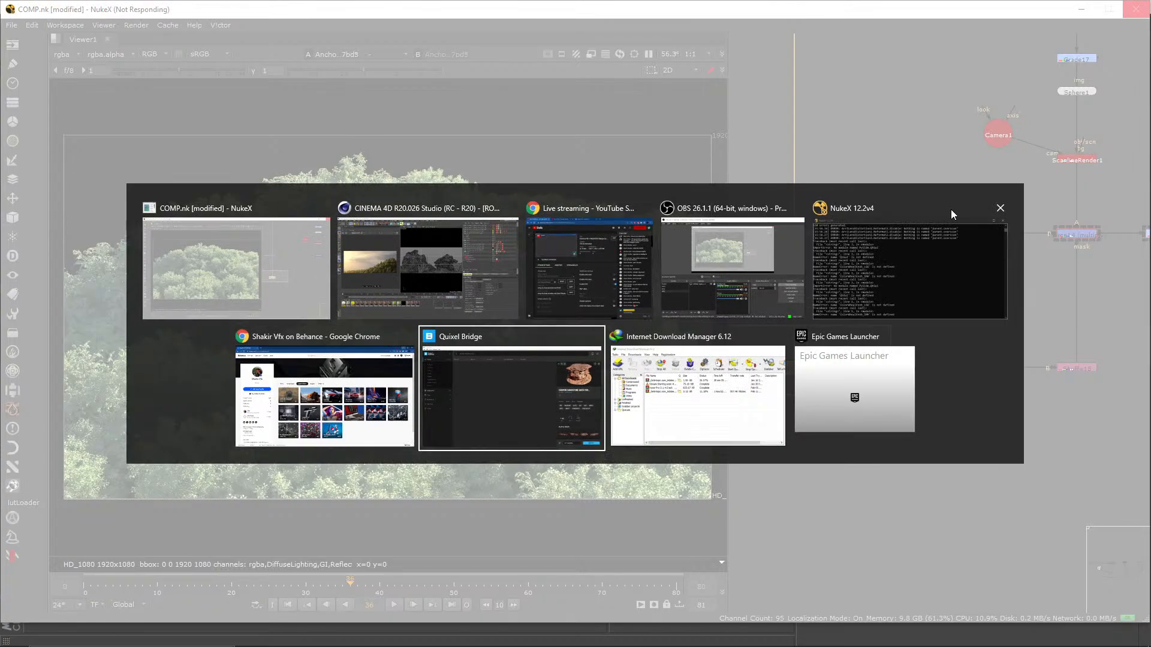
key(Tab)
key(Tab)
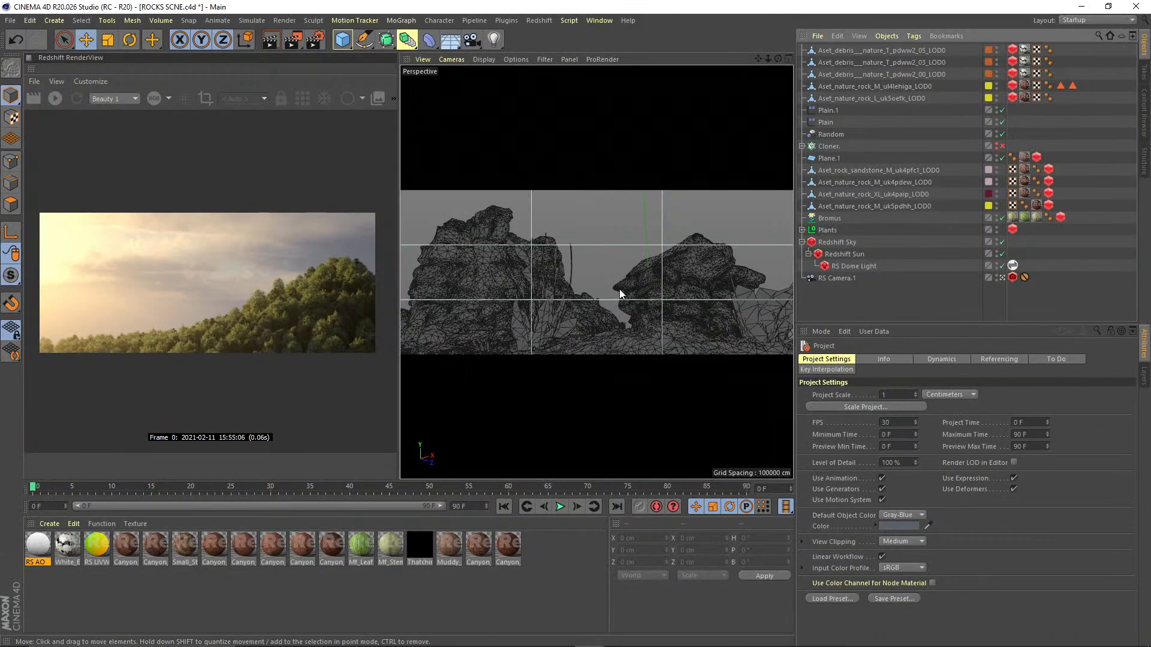
- Close the ROCKS SCNE.c4d project with its changes saved, and exit Cinema 4D
click(11, 21)
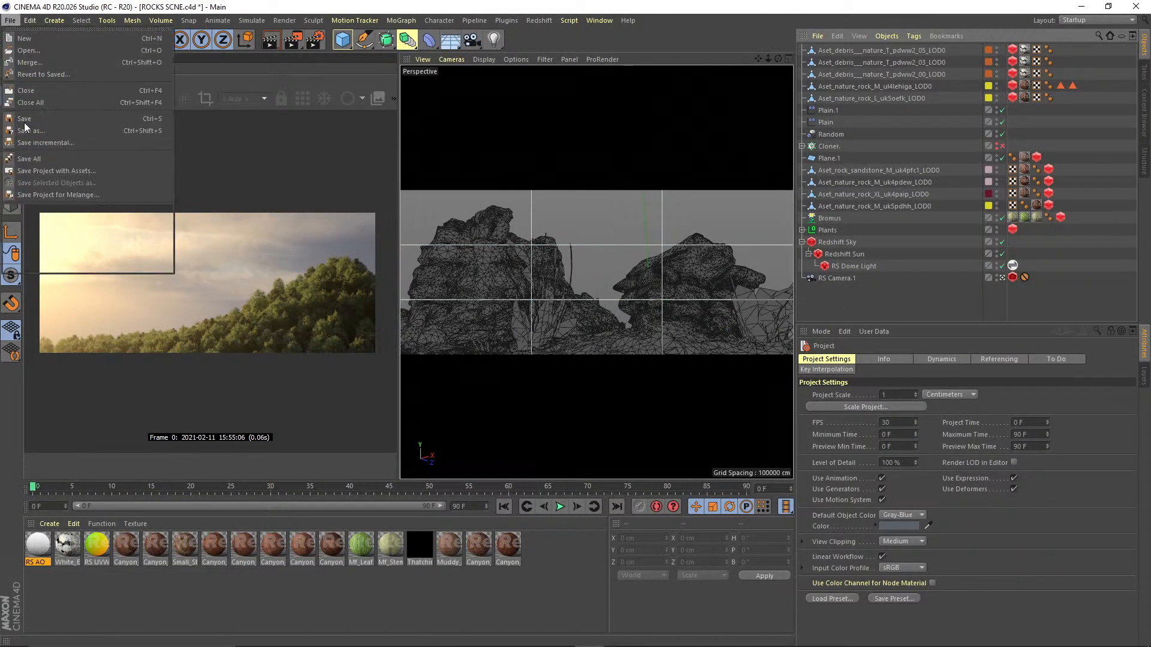
click(26, 90)
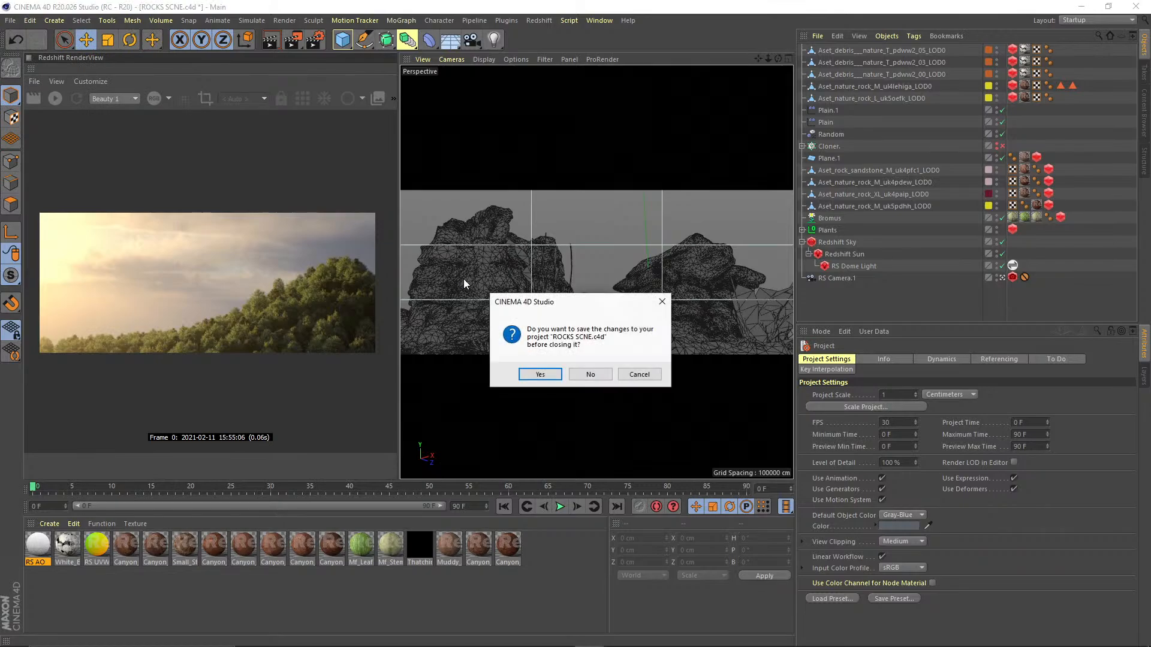
click(540, 375)
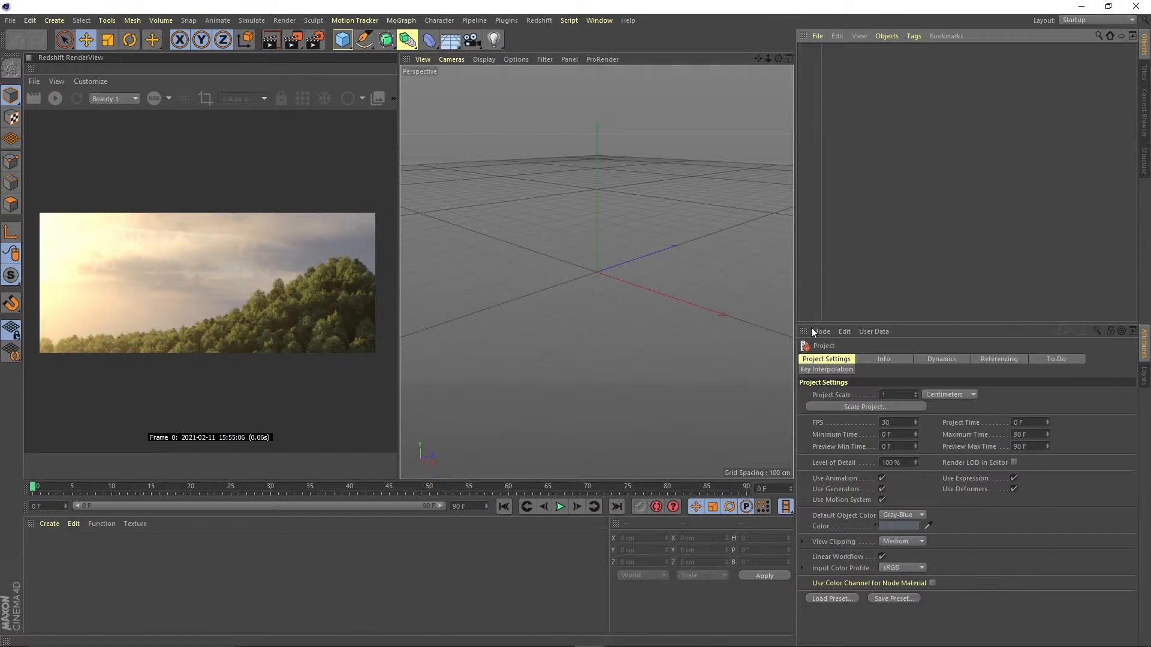
click(1137, 7)
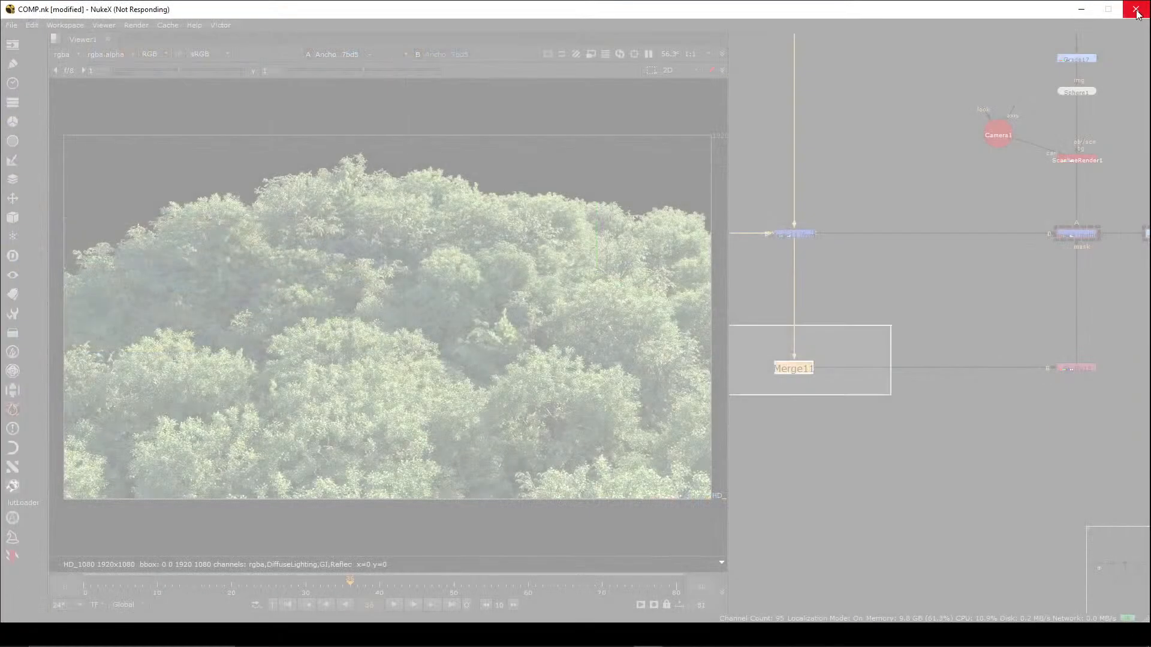